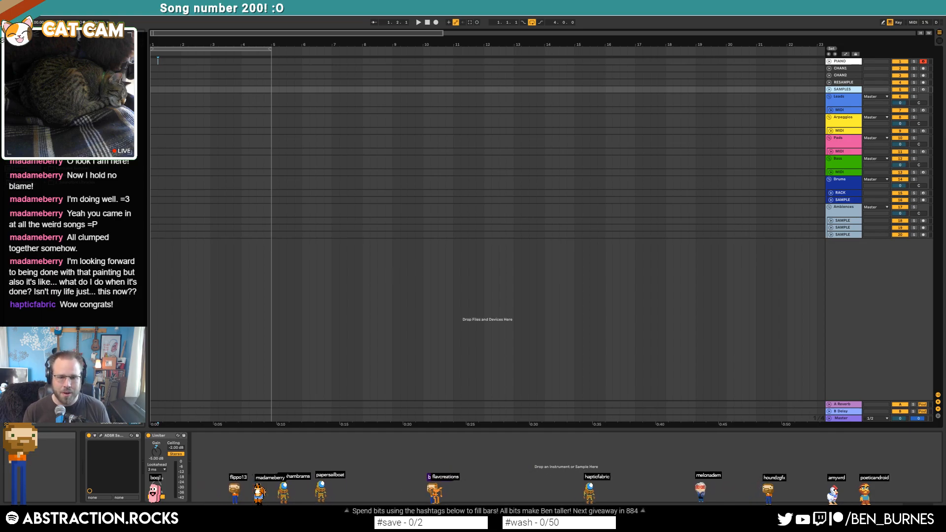
- Switch to Splice and add 031_a__Drum_Beat_140bpm_-_TRAPW_Zenhiser.wav from the recently added samples to a new track in the Ableton Live arrangement
key(alt+Tab)
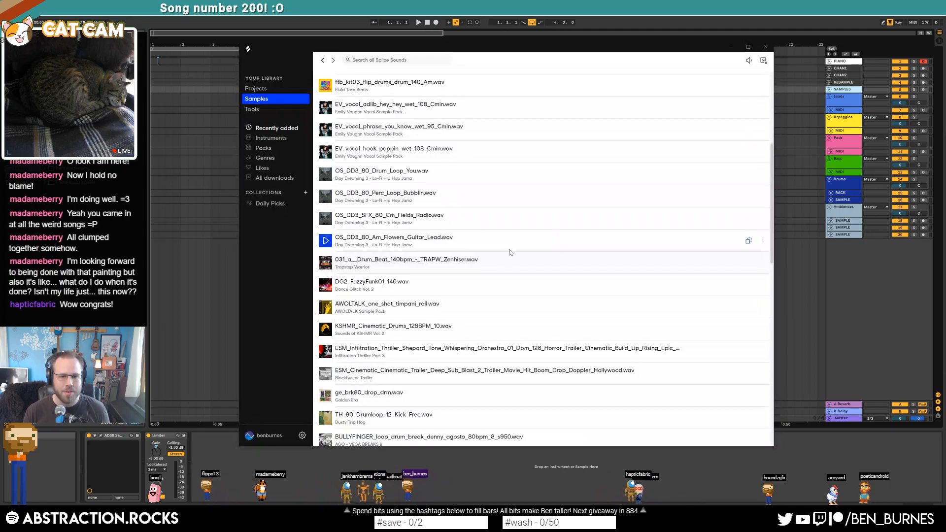
scroll(523, 263, up, 3)
scroll(523, 262, up, 5)
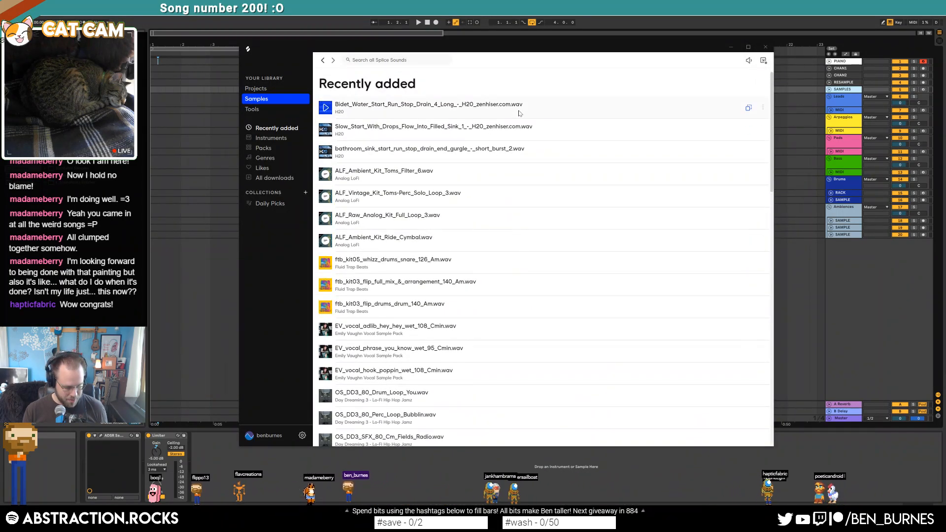
scroll(526, 247, down, 6)
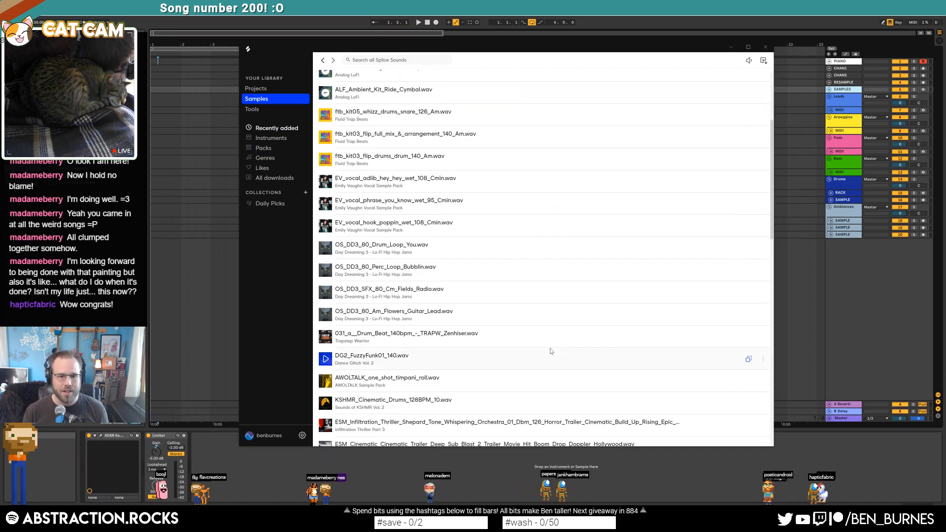
drag(463, 45, 277, 52)
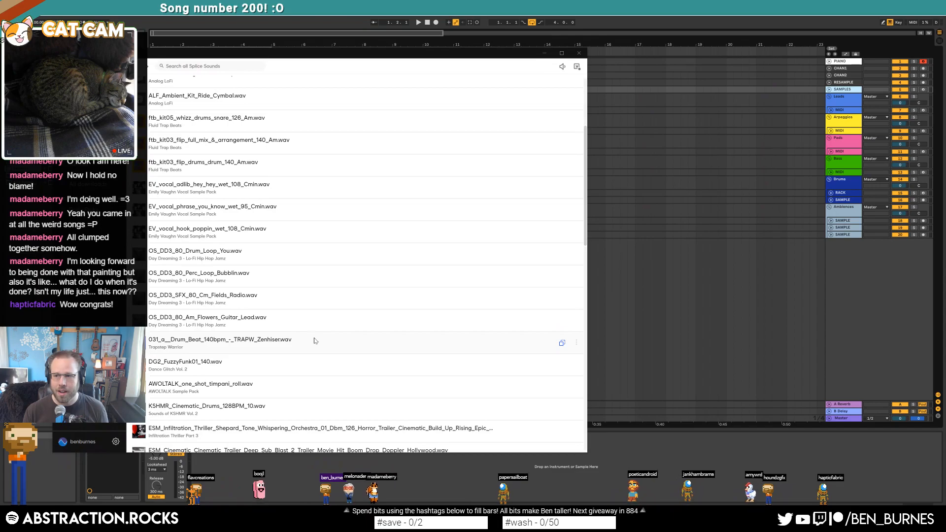
drag(302, 346, 595, 268)
- Place OS_DD3_80_Am_Flowers_Guitar_Lead.wav and OS_DD3_SFX_80_Cm_Fields_Radio.wav one after the other behind the drum beat clip on the new sample track
drag(296, 320, 689, 246)
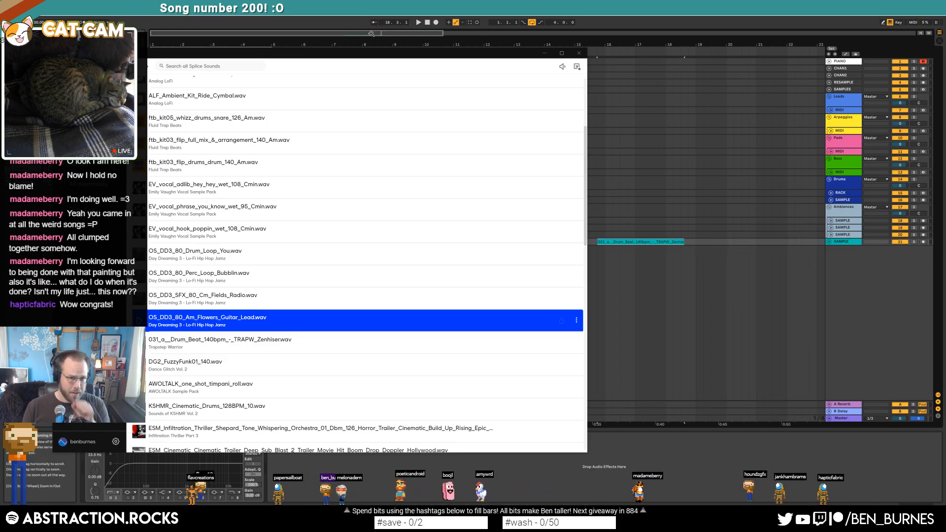
double_click(371, 33)
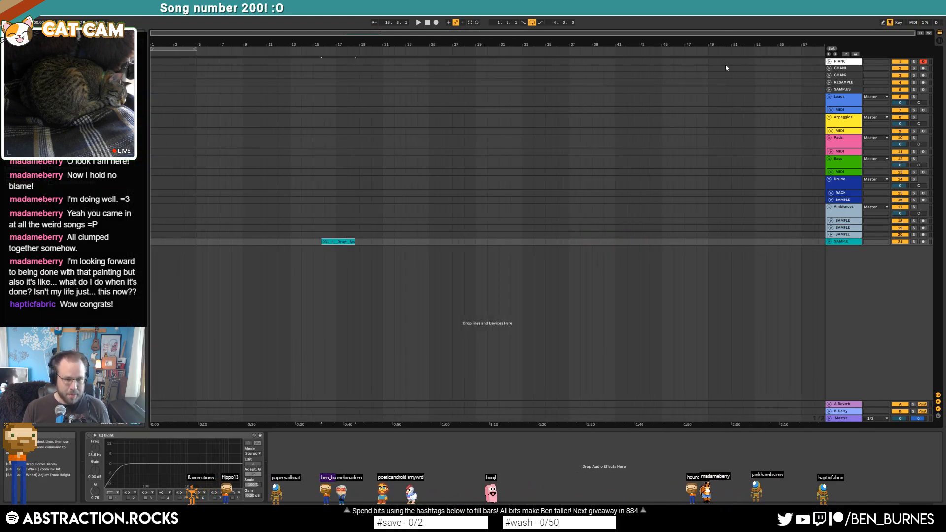
key(alt+Tab)
drag(284, 57, 724, 84)
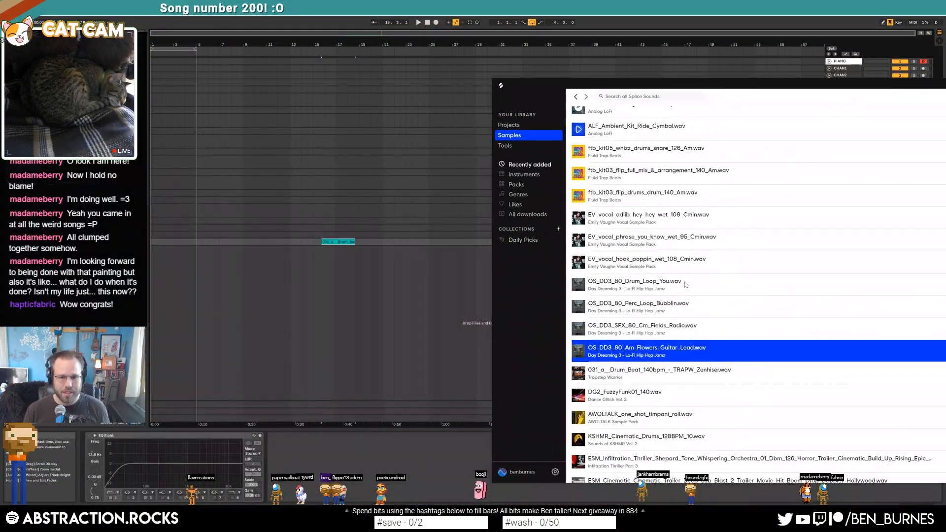
drag(700, 357, 363, 245)
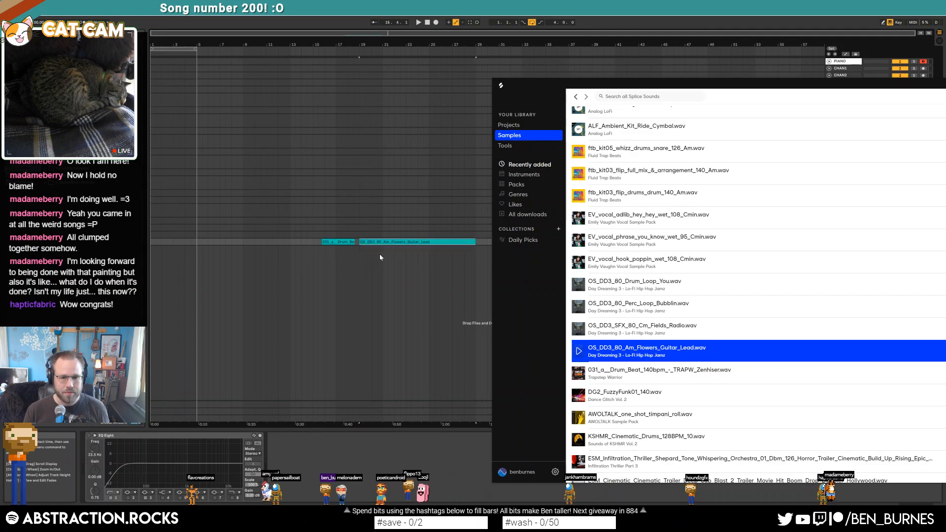
drag(605, 329, 486, 243)
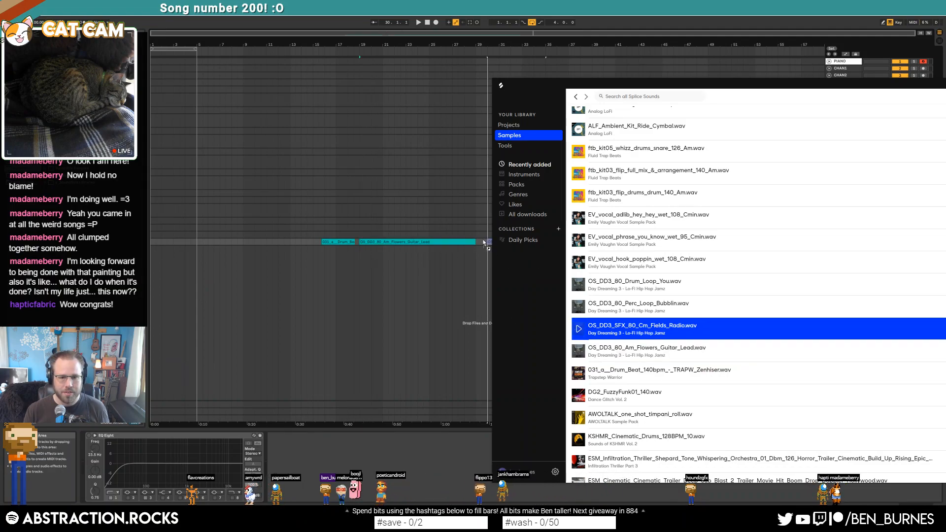
- Add OS_DD3_80_Perc_Loop_Bubblin.wav and OS_DD3_80_Drum_Loop_You.wav behind the Fields Radio clip on the same track
drag(731, 84, 219, 87)
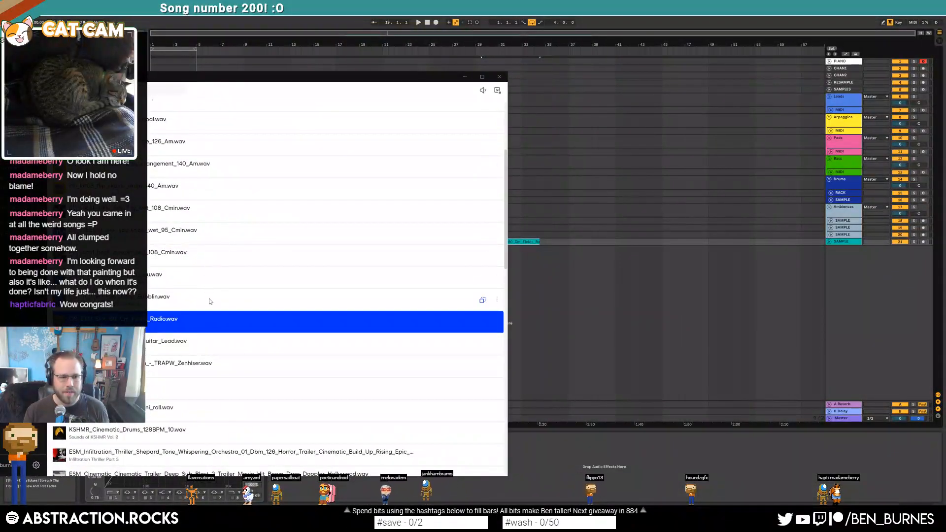
drag(209, 302, 560, 243)
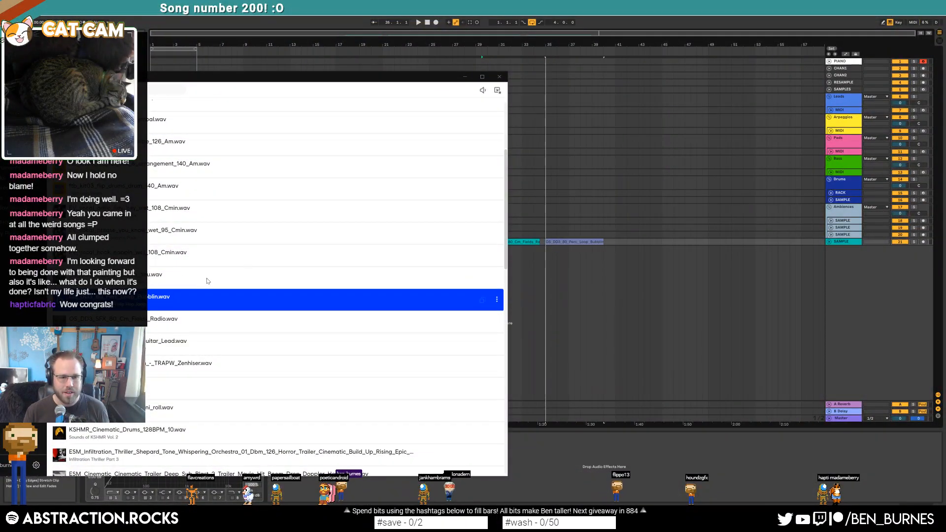
drag(207, 276, 612, 243)
- Add EV_vocal_hook_poppin_wet_108_Cmin.wav and EV_vocal_phrase_you_know_wet_95_Cmin.wav behind the drum loop clip on the sample track
drag(223, 255, 675, 242)
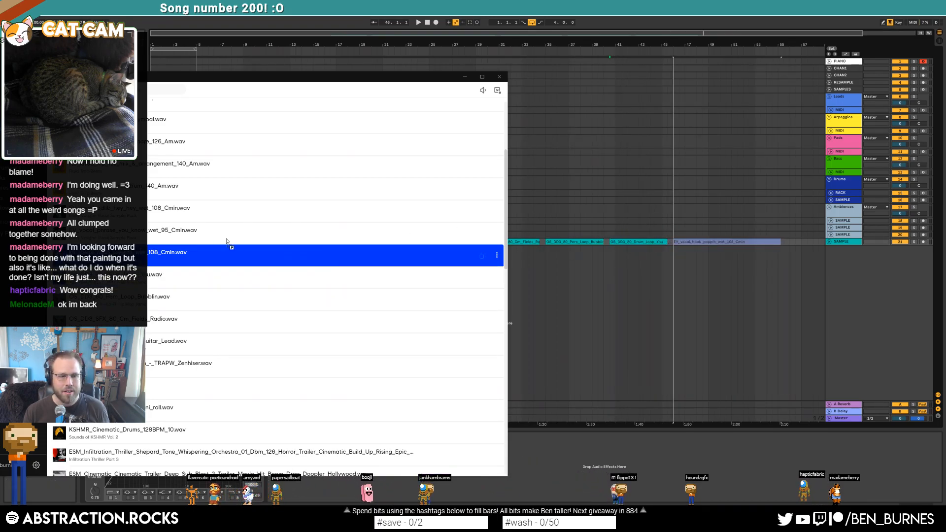
drag(216, 232, 727, 235)
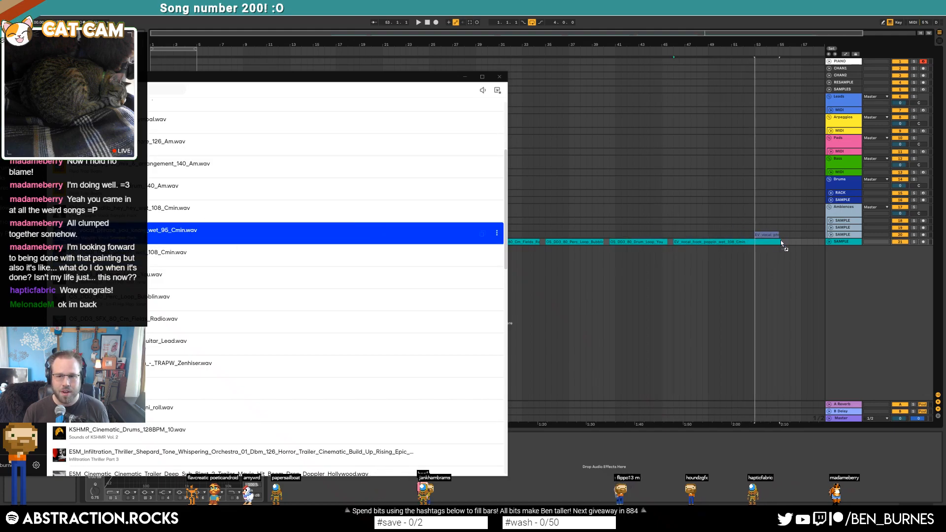
drag(790, 242, 784, 242)
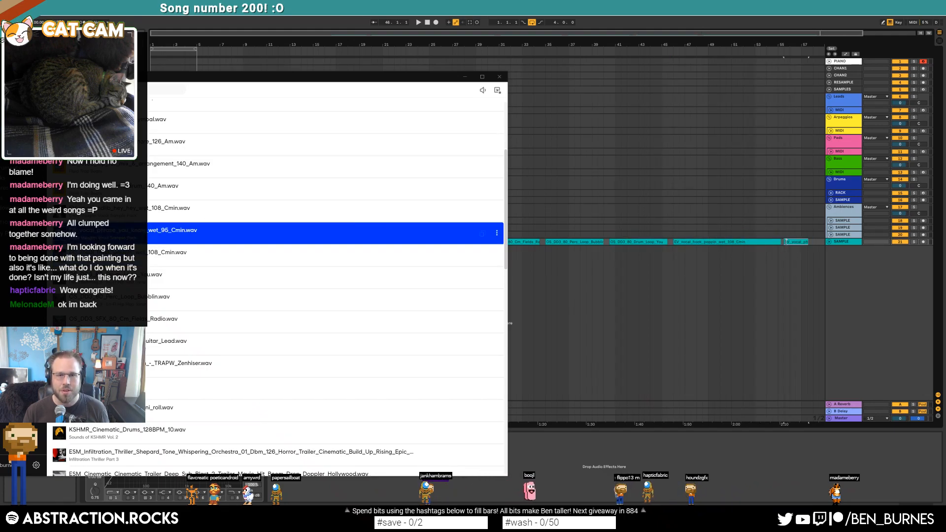
- Make room at the end of the arrangement and add EV_vocal_adlib_hey_hey_wet_108_Cmin.wav behind the last vocal clip
double_click(783, 32)
key(alt+Tab)
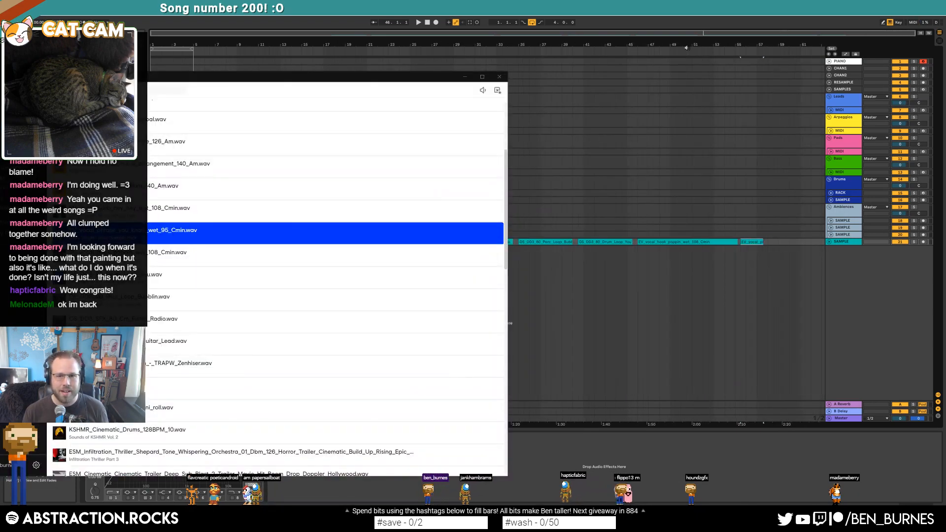
key(alt+Tab)
drag(773, 221, 838, 183)
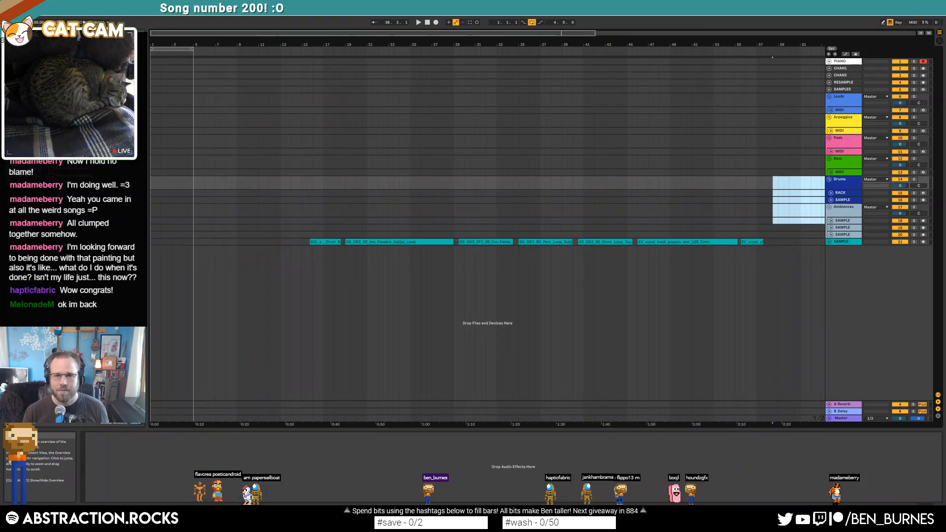
double_click(782, 33)
click(514, 244)
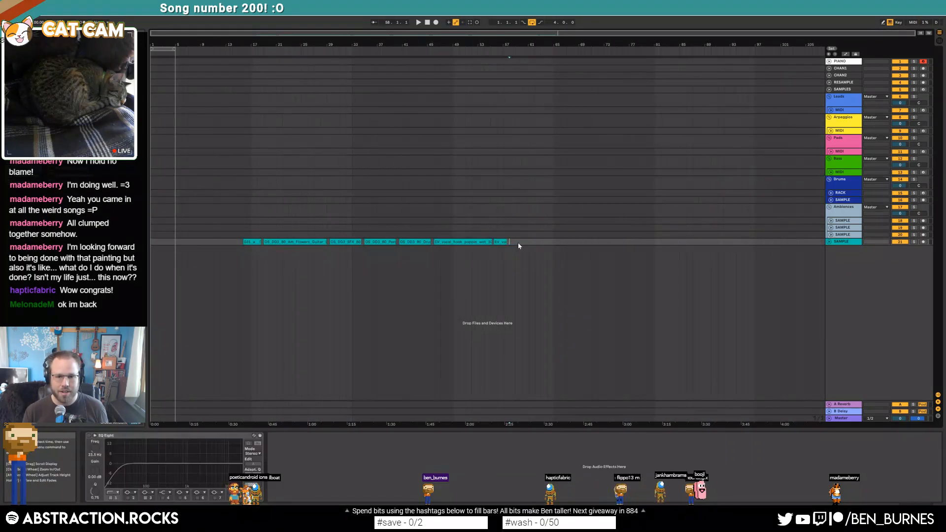
key(alt+Tab)
drag(172, 215, 511, 243)
- Add ftb_kit03_flip_drums_drum_140_Am.wav, ftb_kit03_flip_full_mix_&_arrangement_140_Am.wav and ftb_kit05_whizz_drums_snare_126_Am.wav in sequence behind the vocal clips
drag(173, 189, 528, 240)
drag(228, 167, 567, 241)
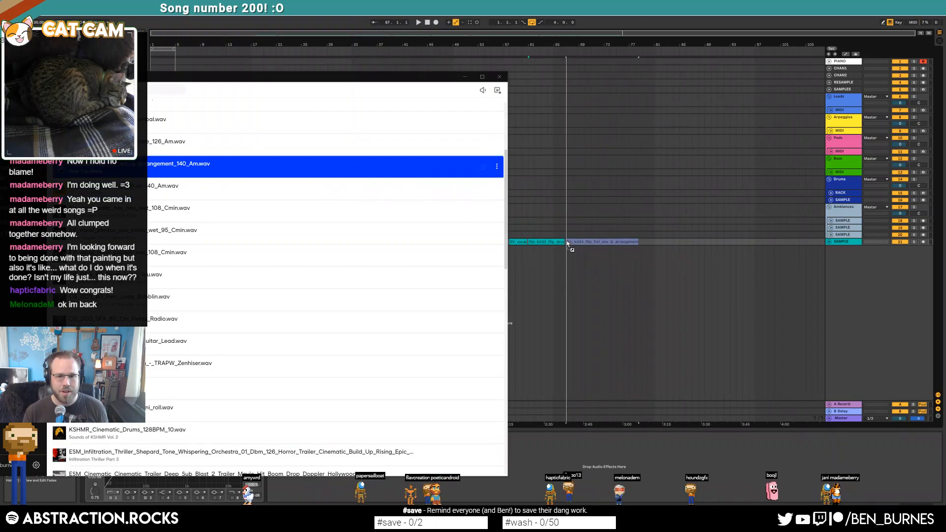
drag(171, 148, 644, 246)
- Add the four Analog LoFi samples (Ride_Cymbal, Full_Loop_3, Toms-Perc_Solo_Loop_3 and Toms_Filter_6) in sequence behind the snare clip
scroll(193, 235, up, 3)
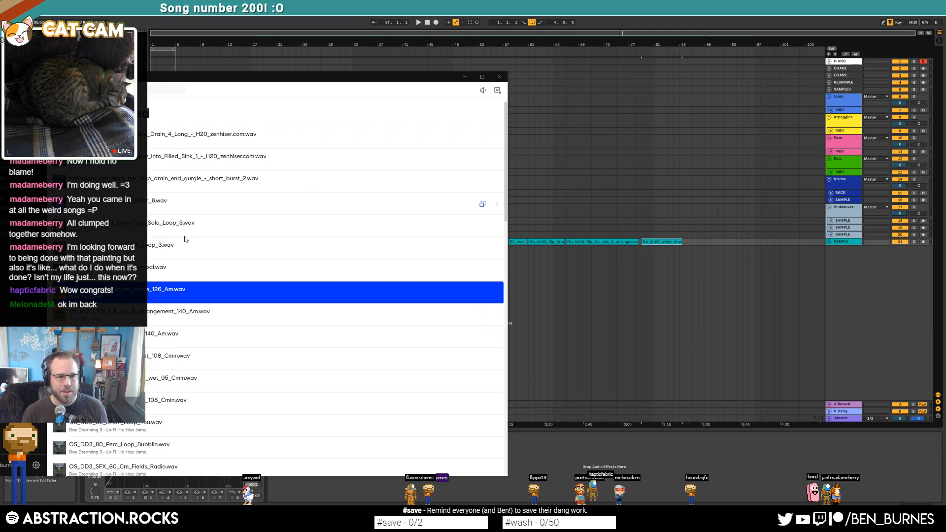
drag(160, 266, 689, 244)
mouse_move(252, 250)
mouse_down()
mouse_move(226, 249)
mouse_move(710, 255)
mouse_move(700, 242)
mouse_up()
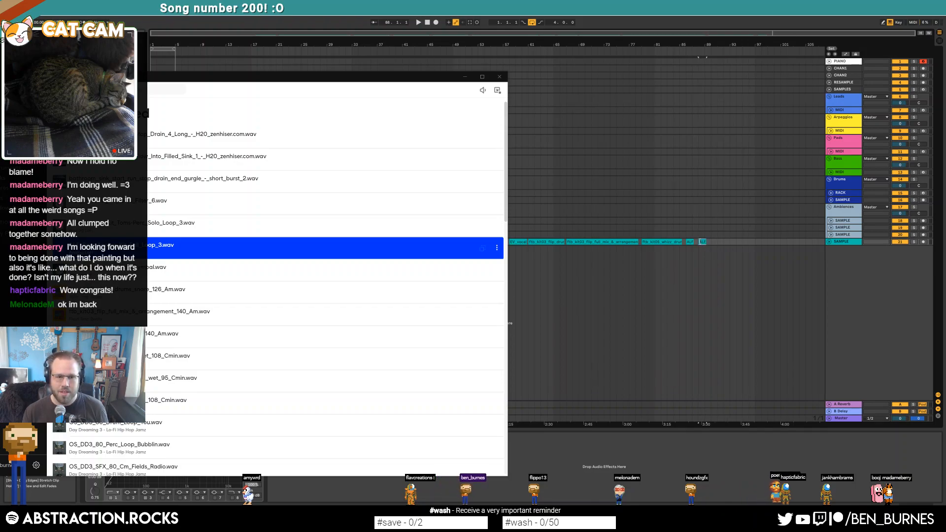
drag(216, 227, 656, 259)
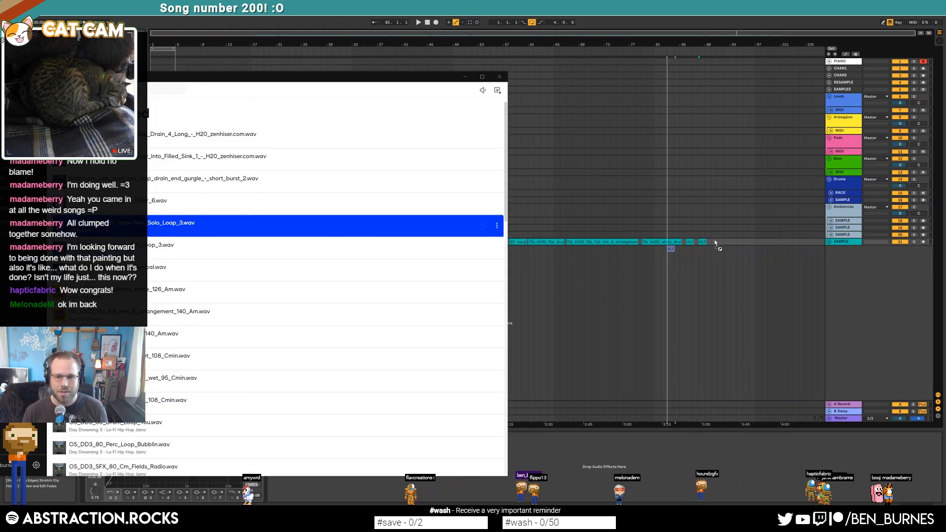
drag(713, 243, 713, 244)
drag(169, 204, 727, 245)
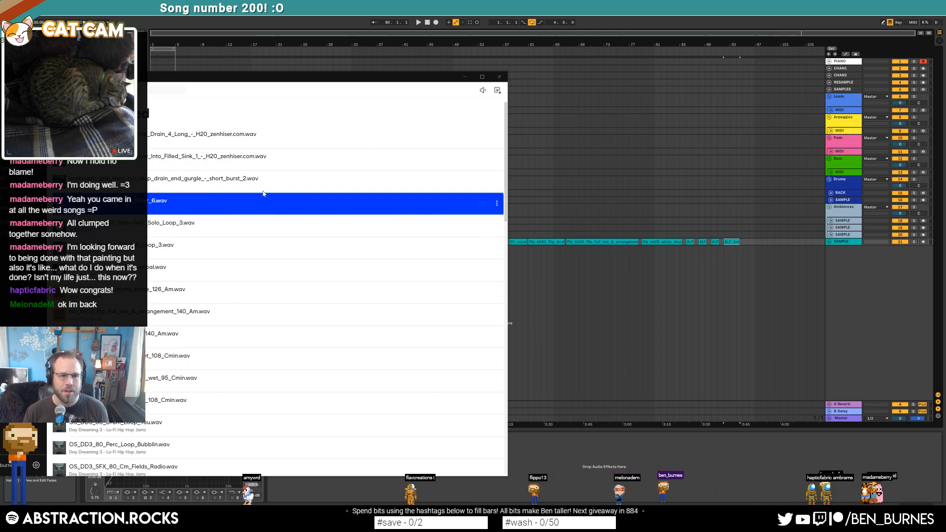
- Add the three H20 water samples (bathroom sink drain, slow start with drops, bidet water) at the end of the track and close Splice
drag(269, 184, 841, 253)
drag(746, 242, 746, 242)
mouse_move(506, 222)
mouse_down()
mouse_move(759, 246)
mouse_move(246, 178)
mouse_move(762, 247)
mouse_up()
drag(231, 137, 773, 243)
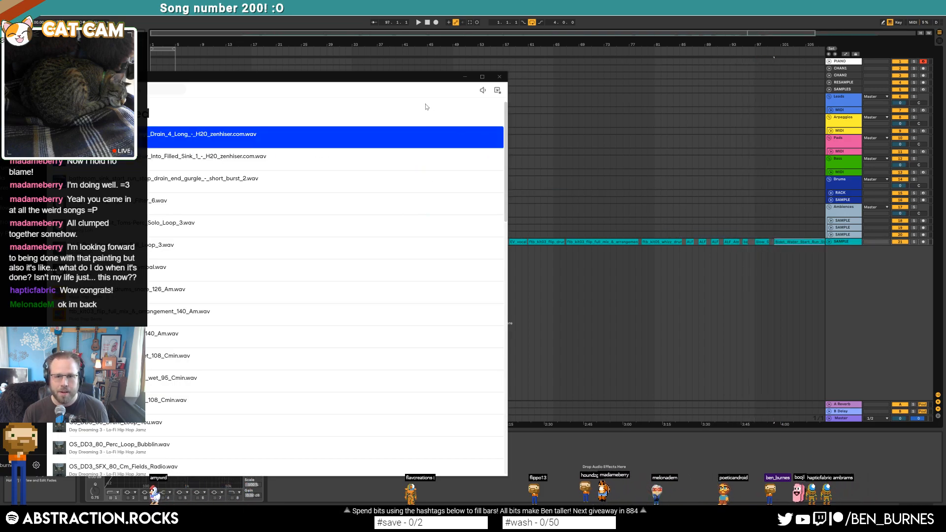
click(500, 77)
- Unfold the new sample track to show its waveforms and play the drum beat clip from its start
click(831, 242)
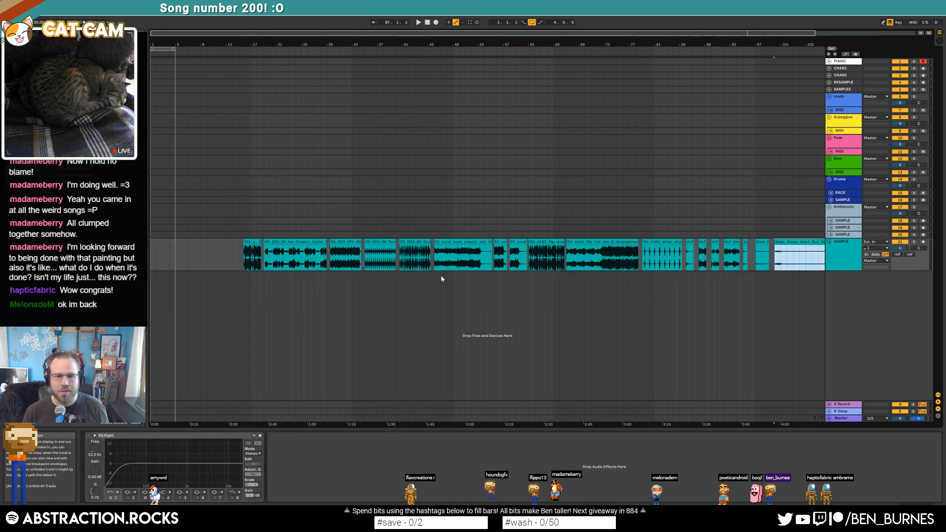
click(260, 243)
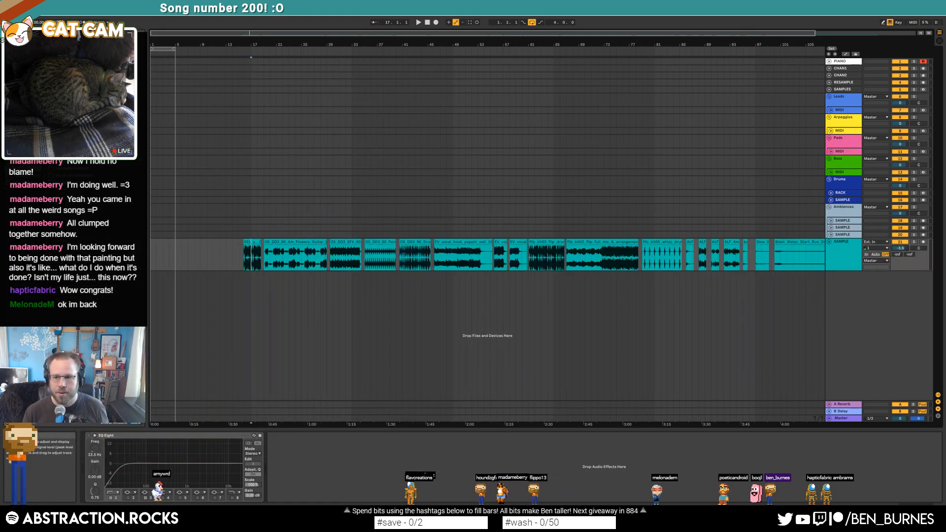
click(246, 258)
key(space)
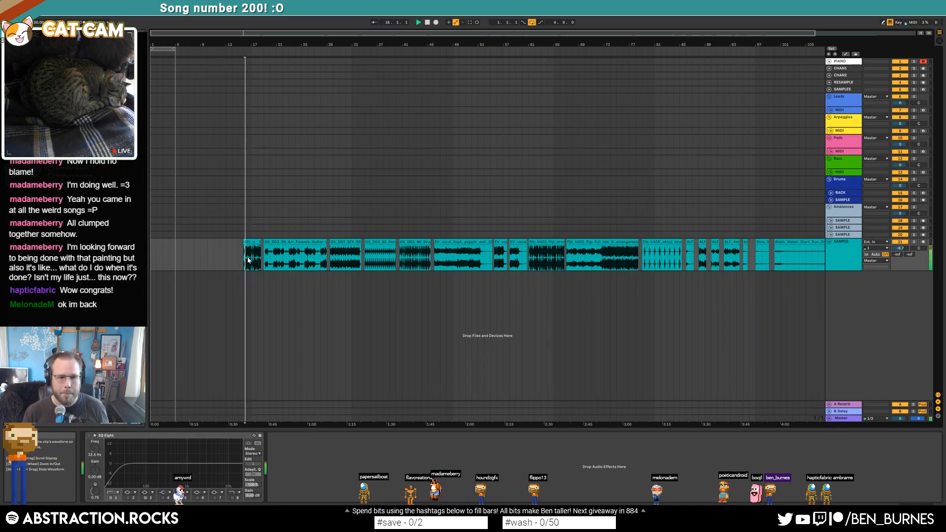
- Audition the Am_Flowers_Guitar_Lead clip from its beginning and from the middle
click(265, 261)
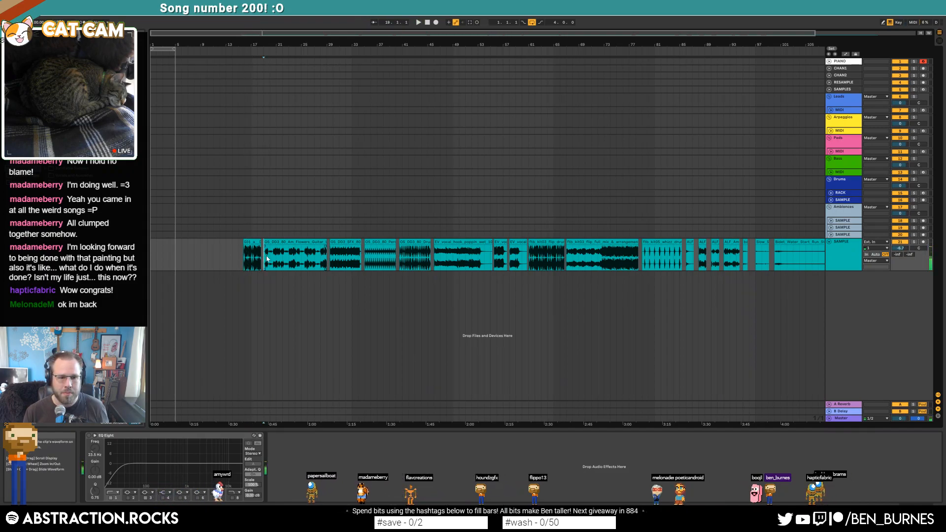
key(space)
scroll(290, 262, up, 8)
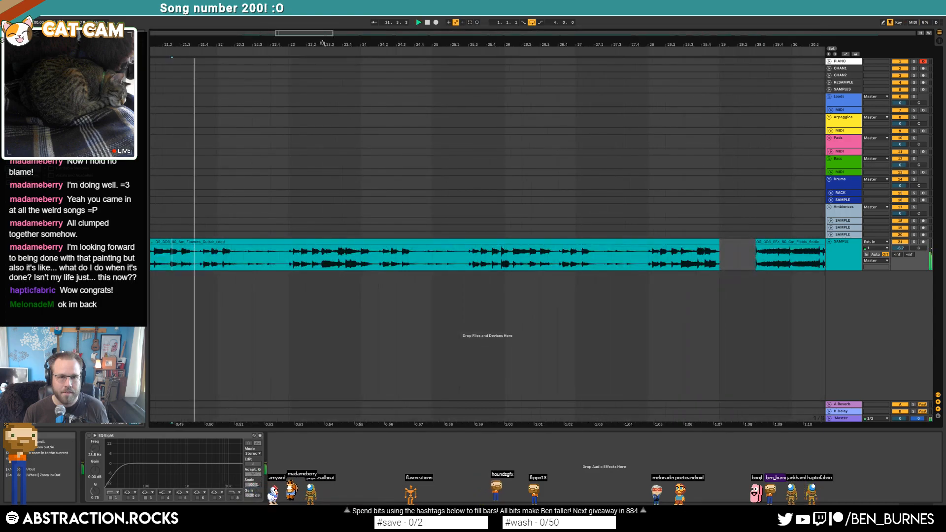
drag(228, 45, 413, 40)
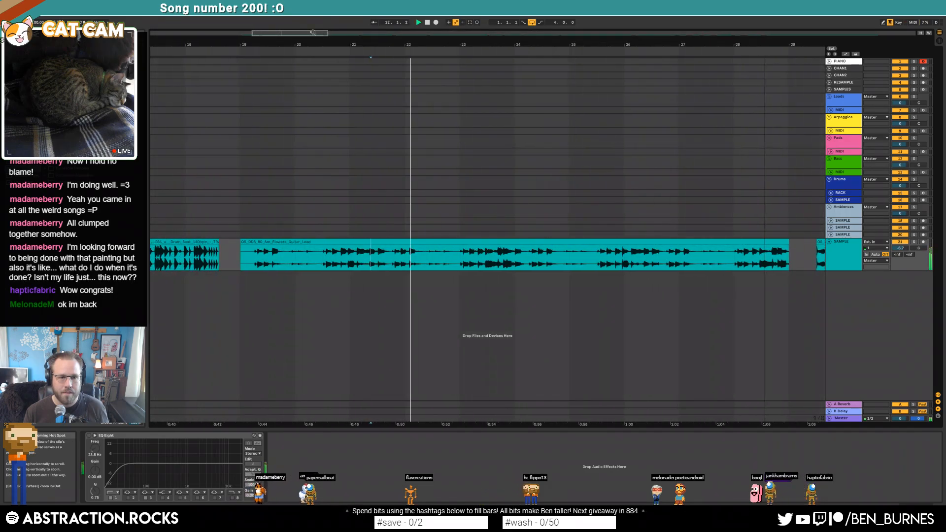
click(460, 260)
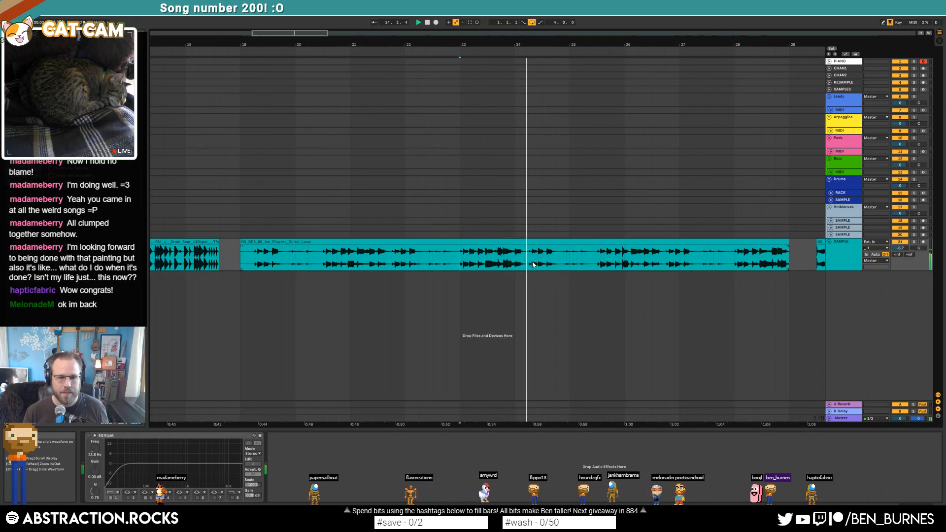
- Audition the Cm_Fields_Radio clip at its start and further along
drag(306, 34, 359, 35)
key(space)
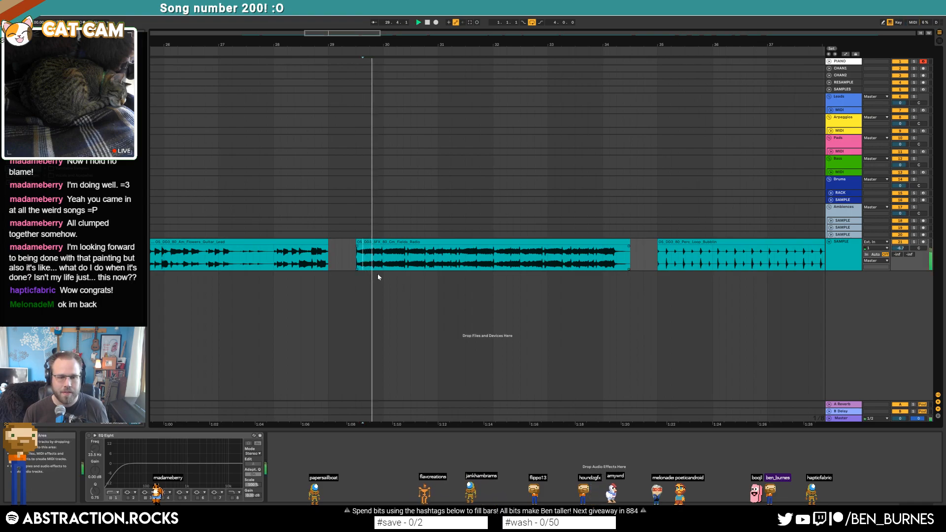
key(space)
key(space)
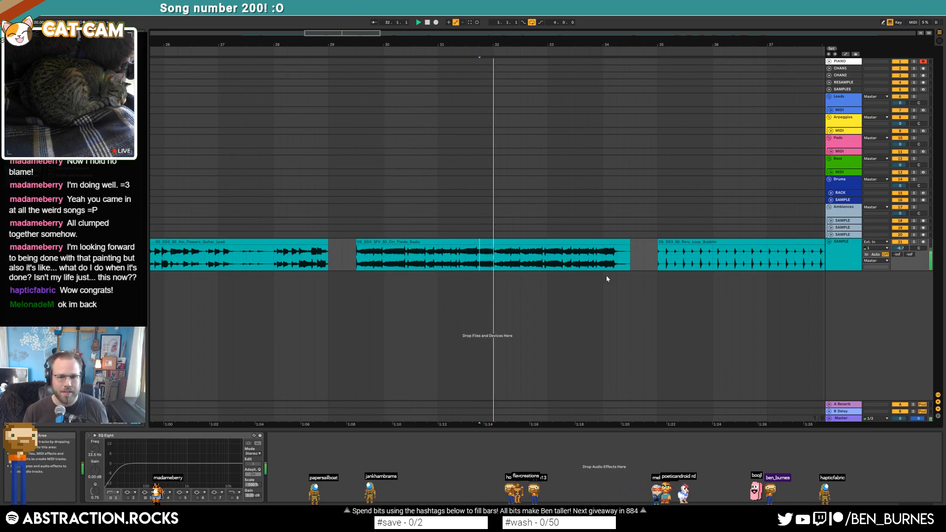
- Audition the percussion loop and the drum loop that follow the Cm_Fields_Radio clip
drag(345, 33, 368, 21)
key(space)
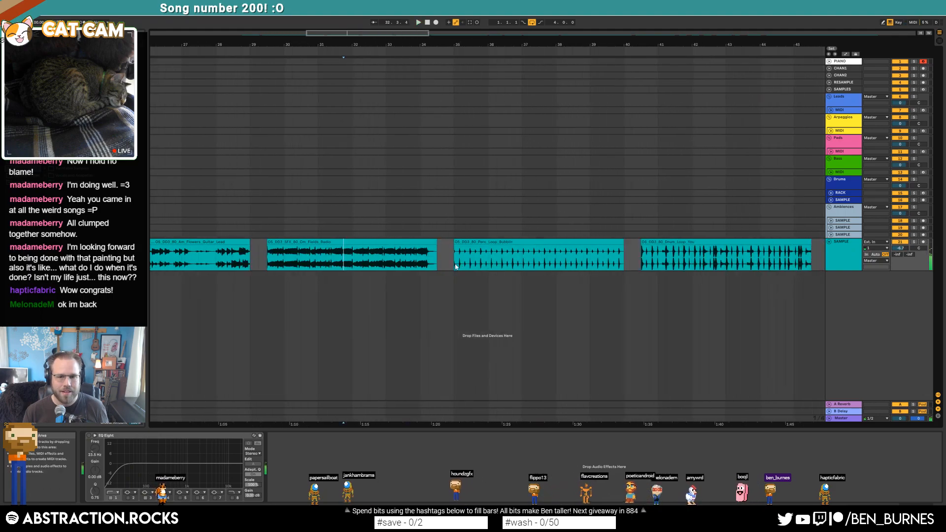
click(552, 242)
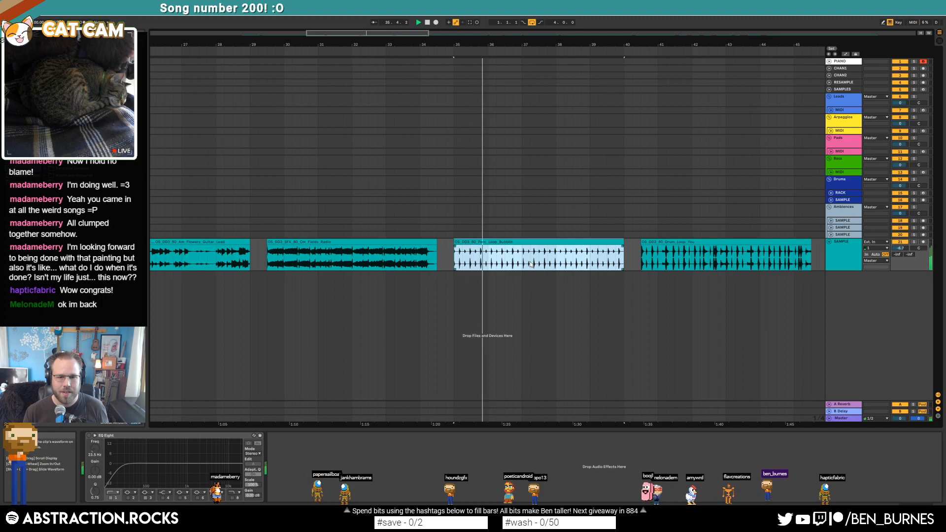
click(754, 267)
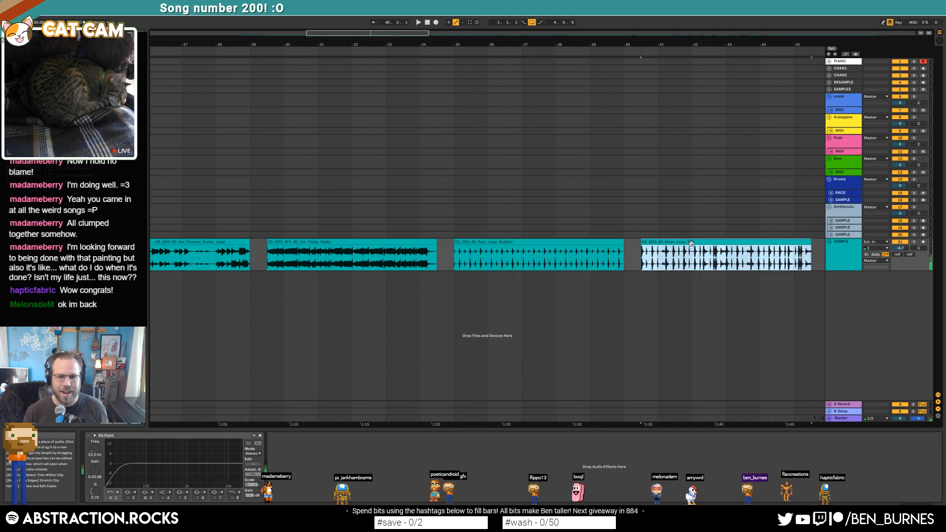
- Audition the long vocal hook clip at its beginning and further along
drag(377, 33, 486, 22)
click(335, 257)
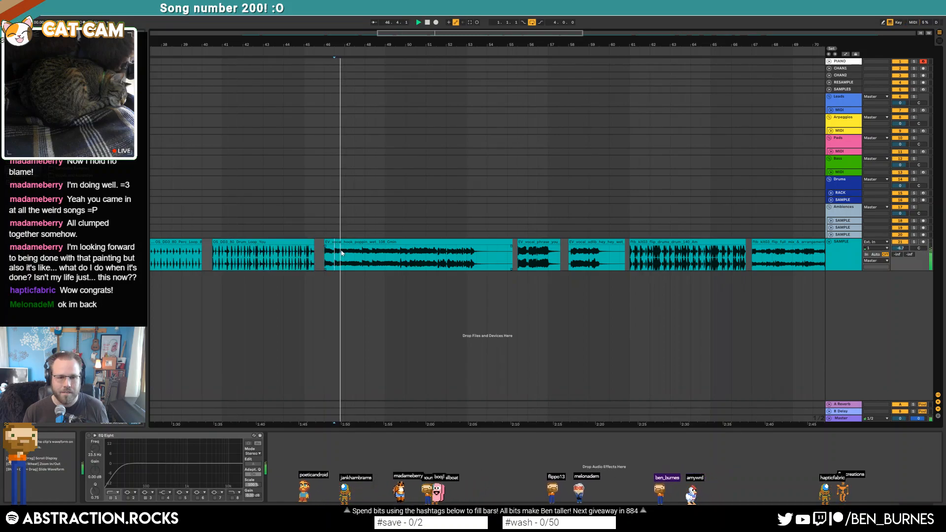
key(space)
click(385, 260)
key(space)
- Audition the vocal phrase clip and the vocal adlib clip after the hook
click(528, 259)
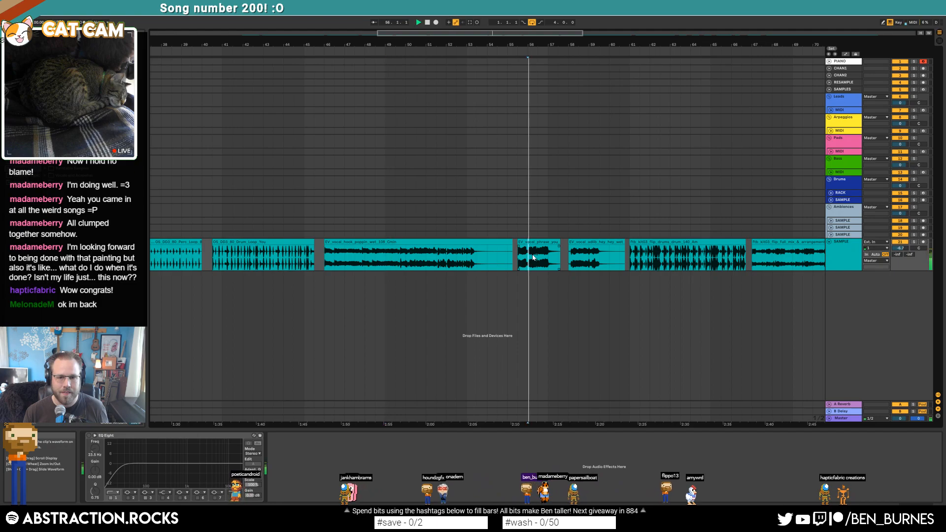
click(579, 259)
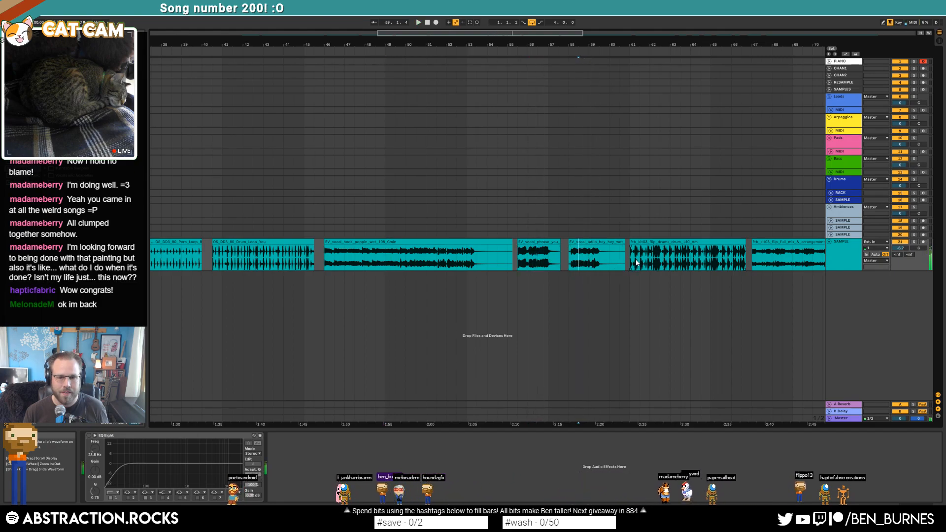
key(space)
- Audition the 140 Am flip drums clip and the full mix and arrangement clip at several points
drag(569, 44, 204, 45)
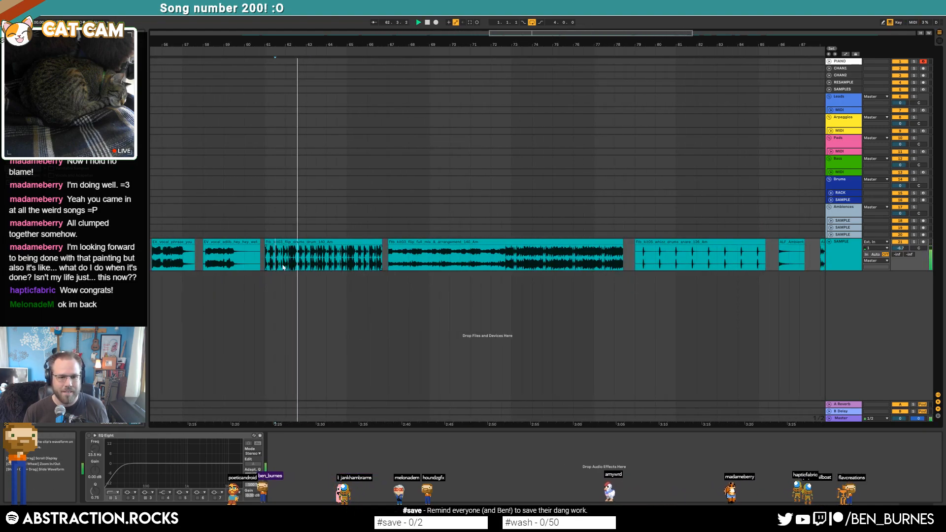
click(420, 256)
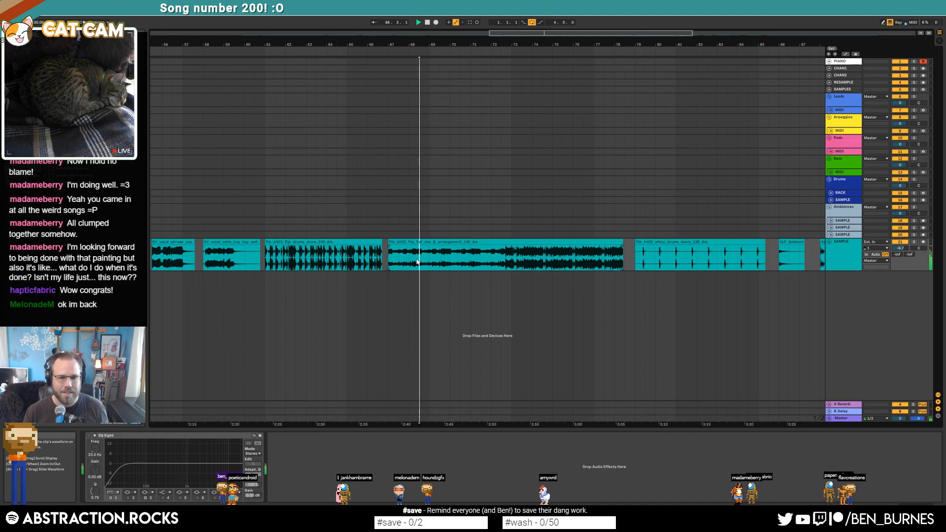
key(space)
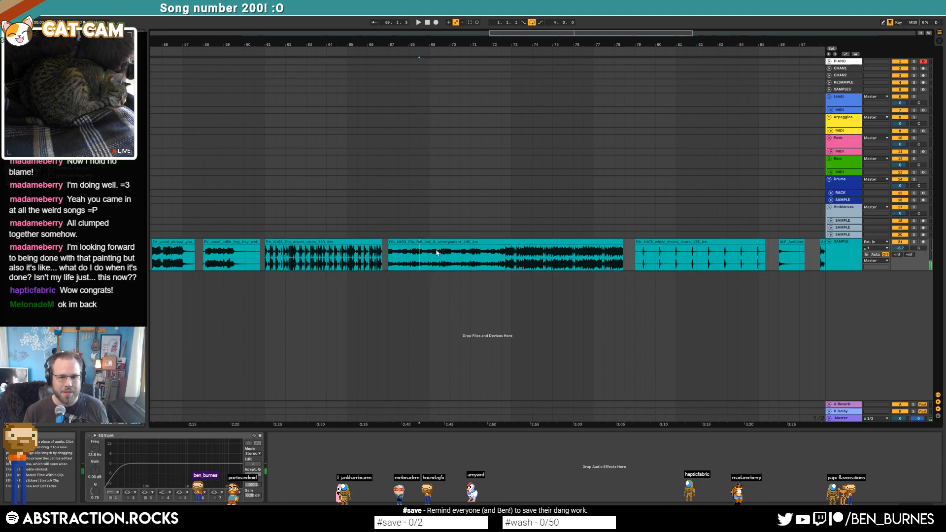
key(space)
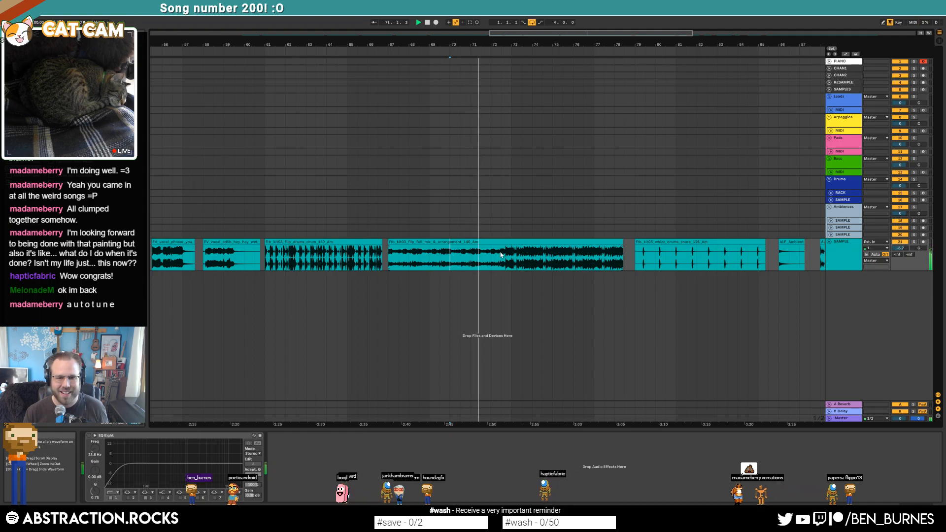
key(space)
click(606, 254)
key(space)
- Audition the whip drums snare clip and the ALF_Ambient_Kit_Ride_Cymbal clip
key(space)
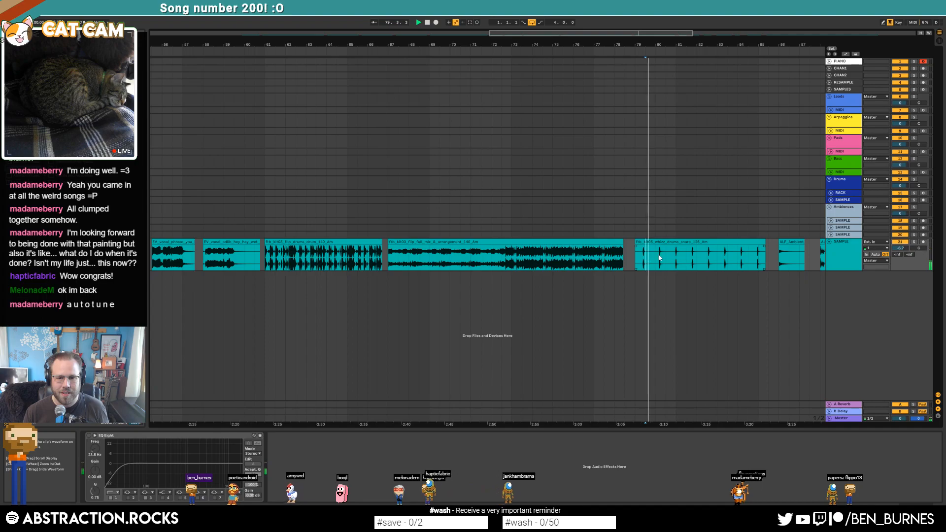
key(space)
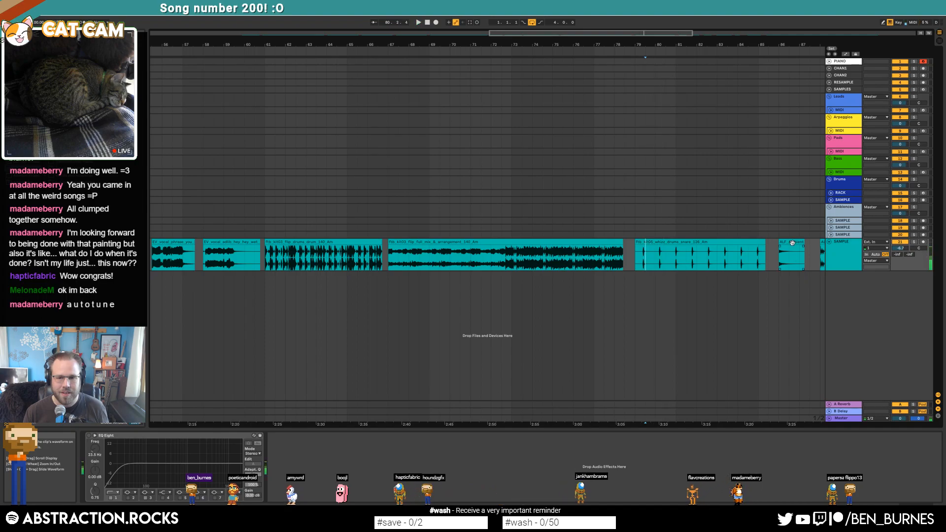
click(792, 242)
key(space)
drag(695, 44, 339, 45)
key(space)
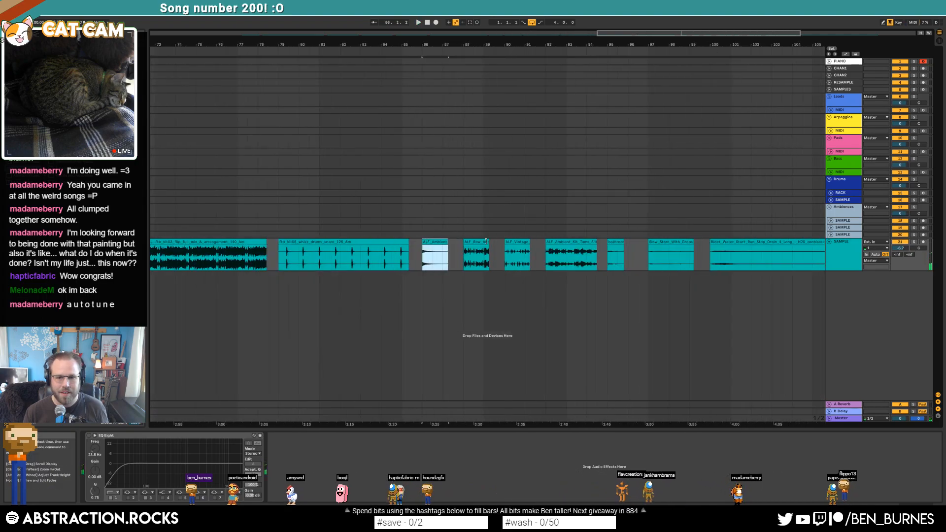
- Audition the ALF raw analog, vintage and ambient kit clips one after another
click(484, 242)
key(space)
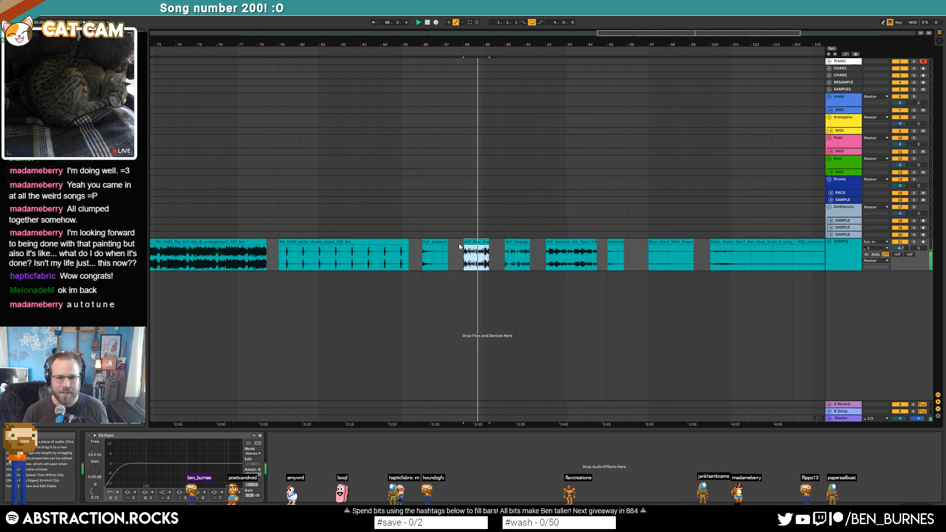
key(space)
click(517, 248)
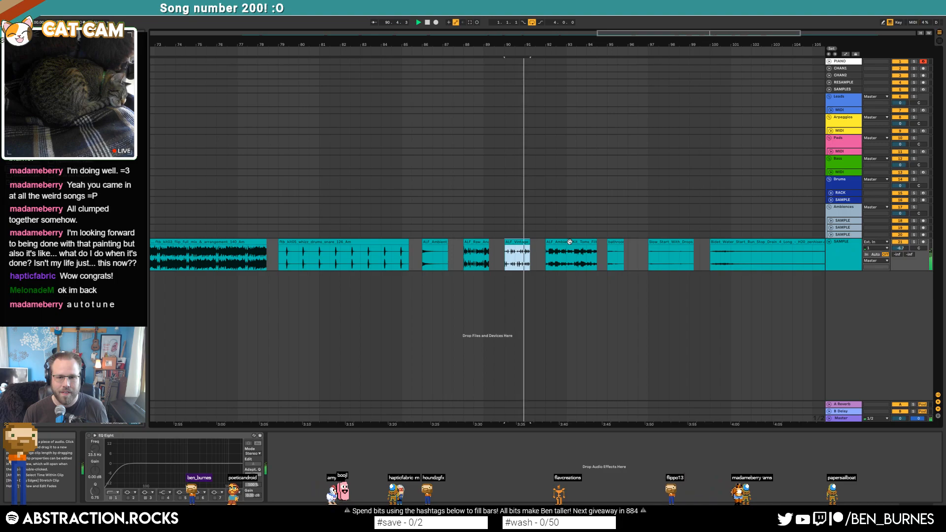
click(570, 242)
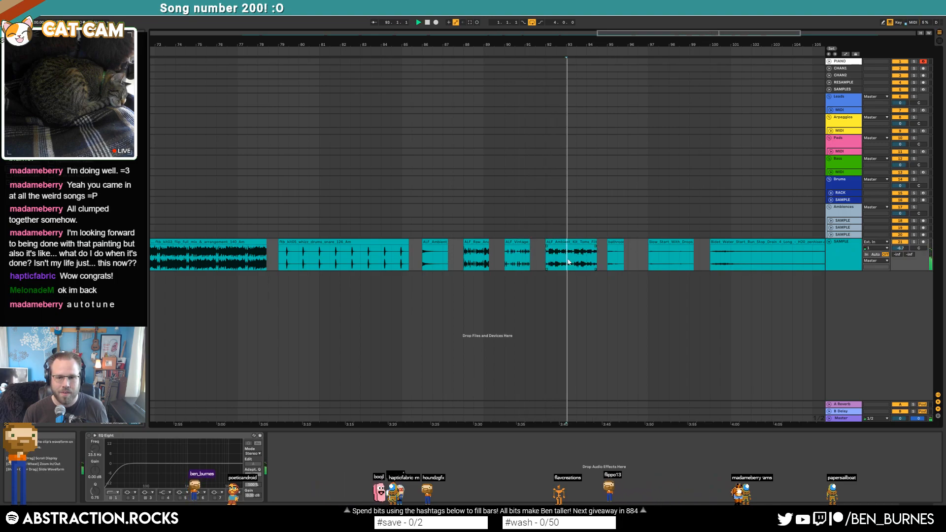
- Audition the bathroom sink drain clip and the slow start with drops clip
key(space)
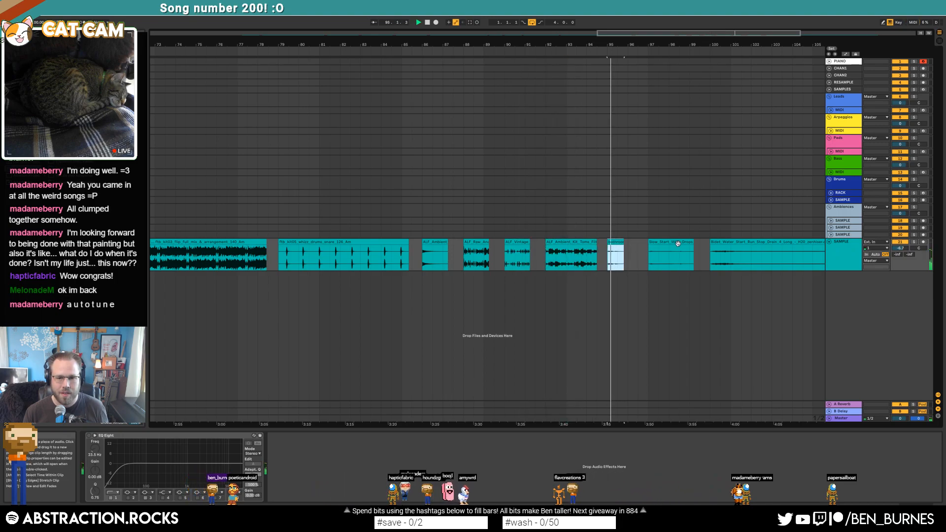
click(679, 242)
key(space)
key(space)
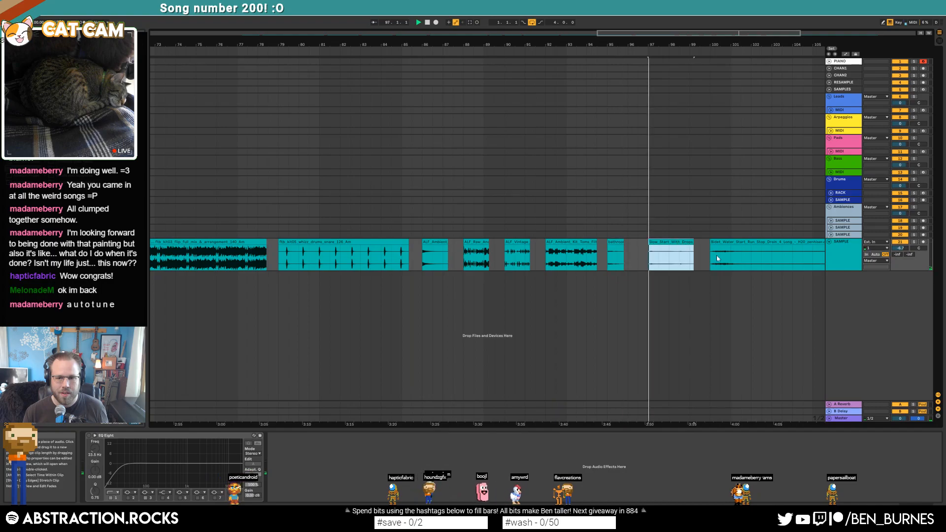
- Audition the bidet water clip at the end of the track and examine its waveform up close
click(743, 253)
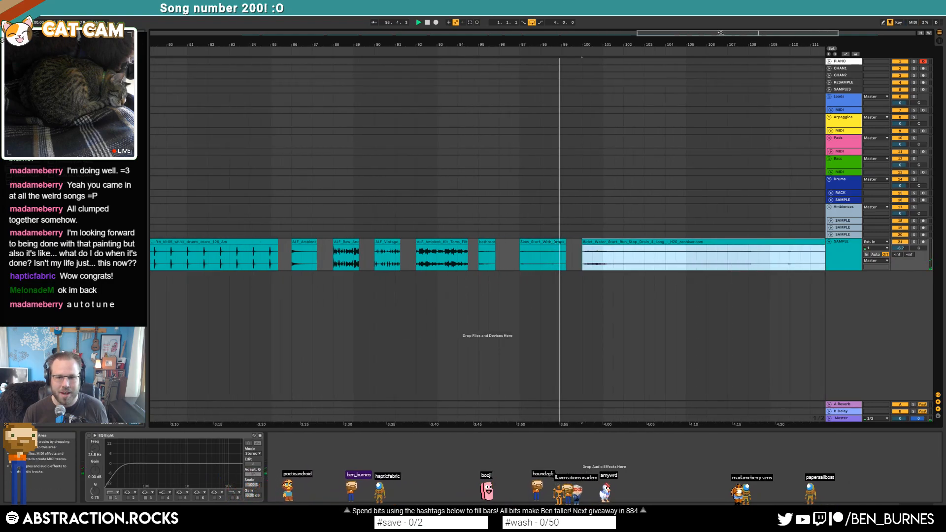
mouse_move(739, 34)
mouse_down()
mouse_move(740, 24)
mouse_move(748, 34)
mouse_up()
key(space)
key(space)
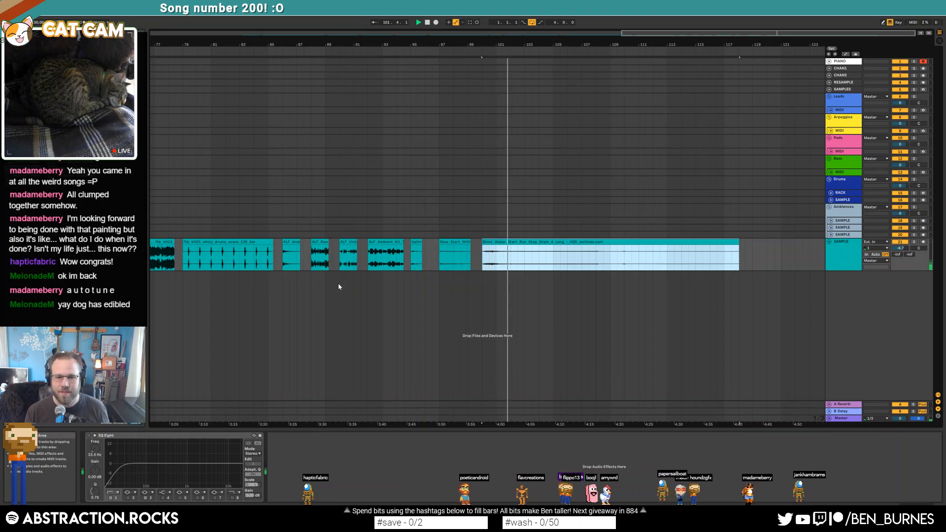
click(484, 255)
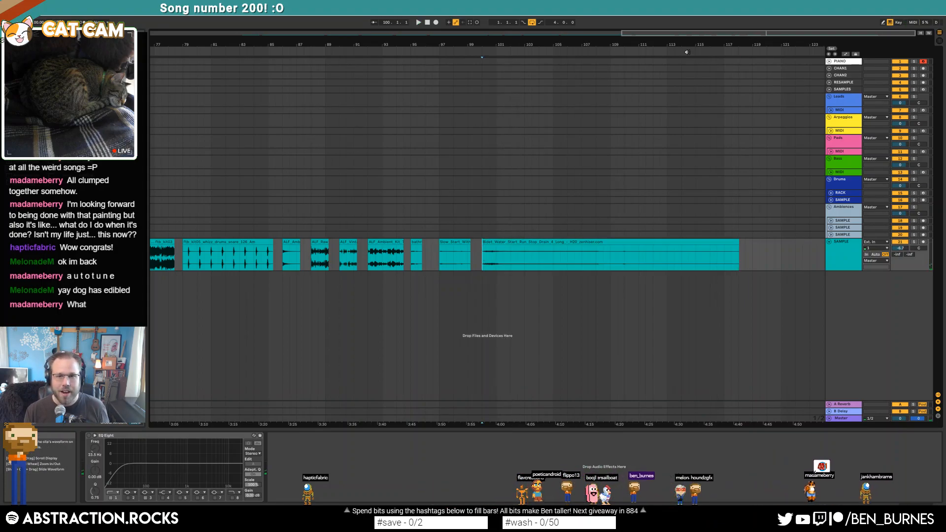
drag(721, 33, 732, 62)
scroll(388, 245, right, 5)
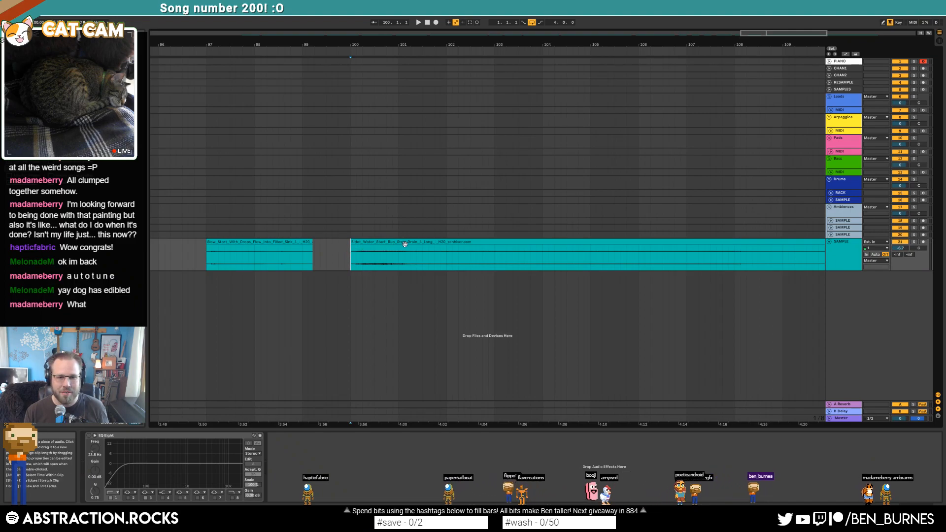
click(454, 254)
- Copy the ALF_Raw_Analog_Kit_Full_Loop clip to the start of the SAMPLE track in the Drums group
double_click(456, 33)
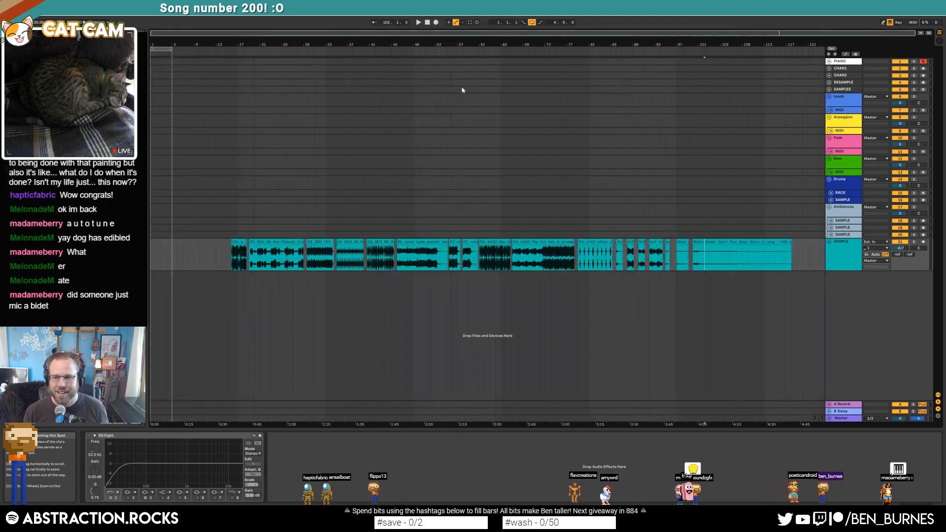
click(239, 243)
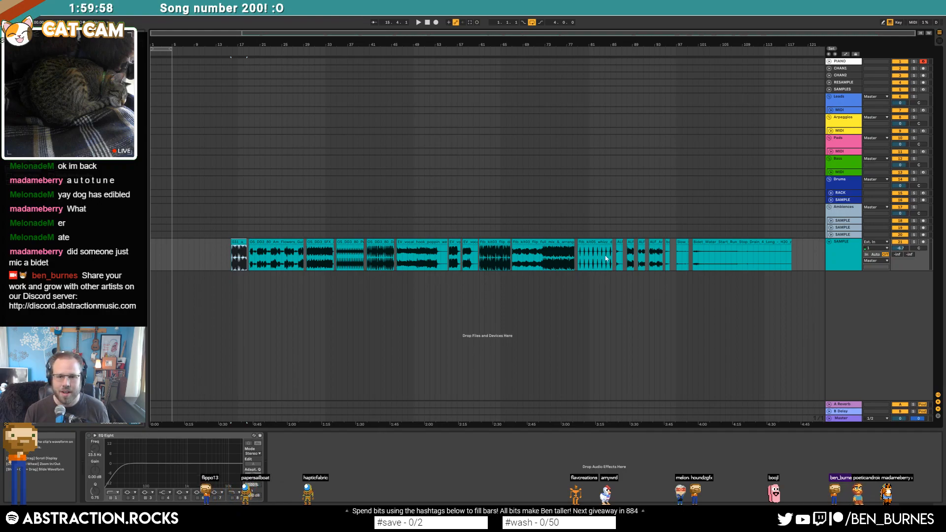
click(540, 242)
click(631, 240)
key(z)
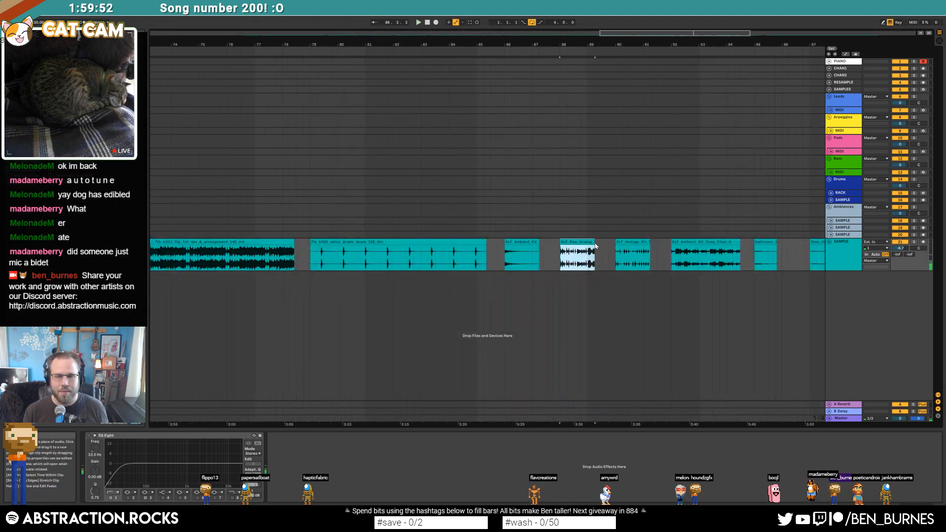
scroll(582, 260, up, 5)
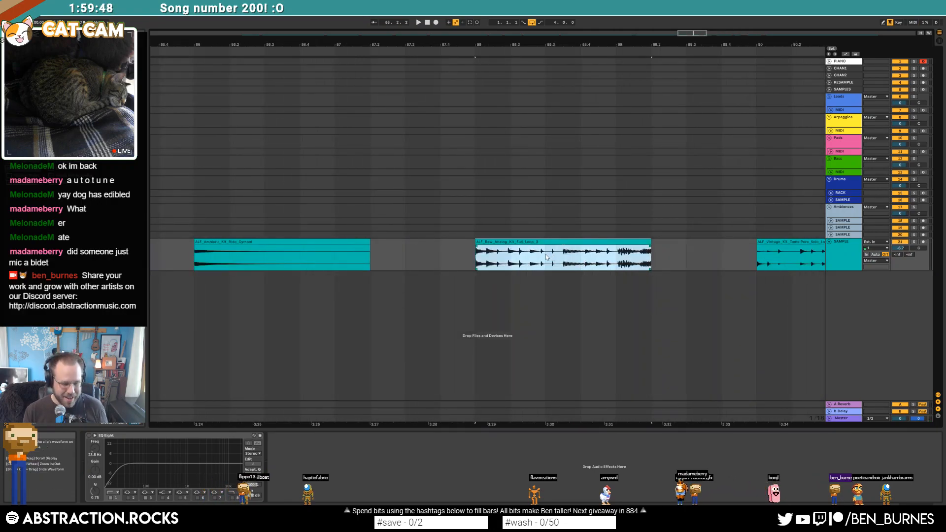
drag(171, 33, 174, 21)
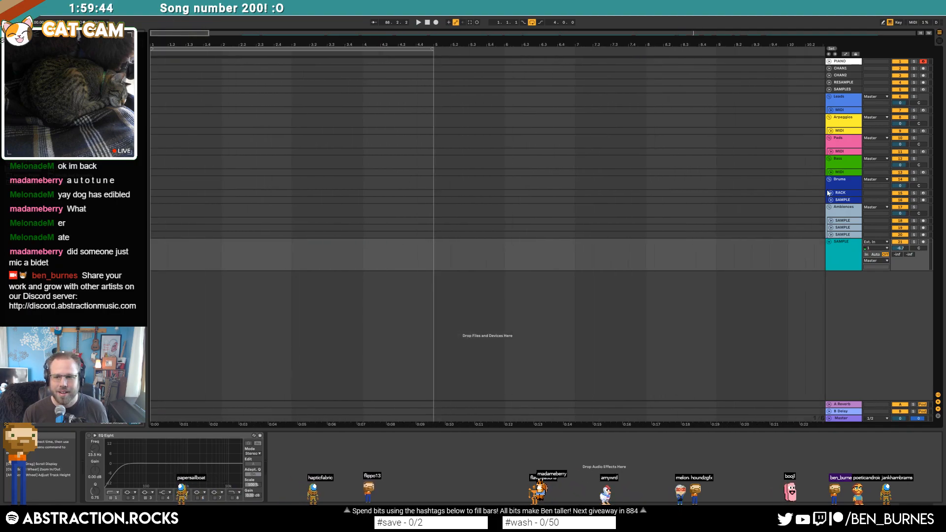
click(847, 204)
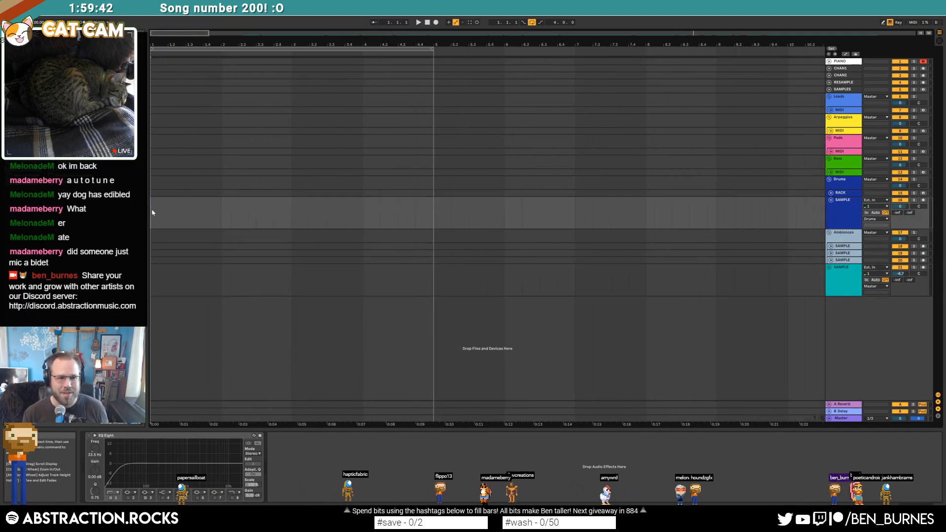
key(ctrl+v)
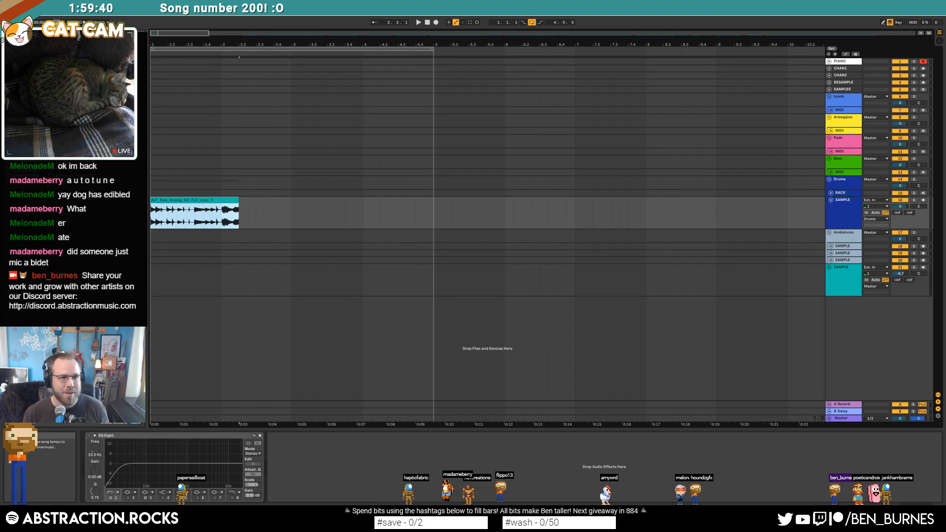
- Set the song tempo to 80 BPM
click(37, 23)
text(80)
key(Return)
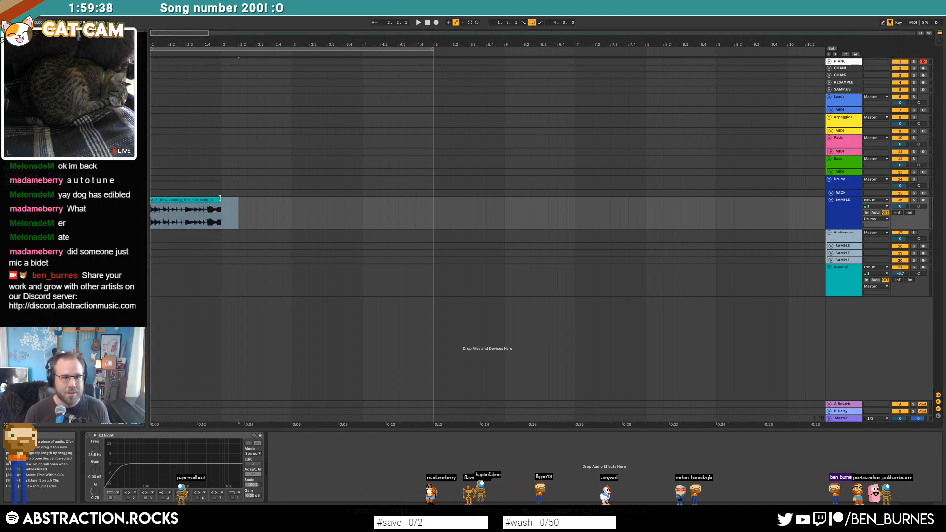
- Open the pasted drum clip's settings, play it from the start and enable warping for it
double_click(210, 201)
key(space)
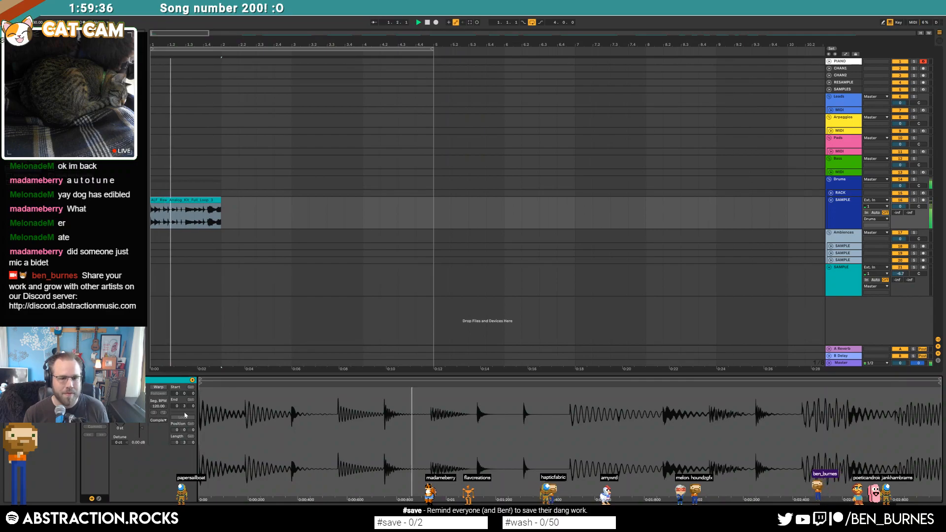
key(space)
click(159, 387)
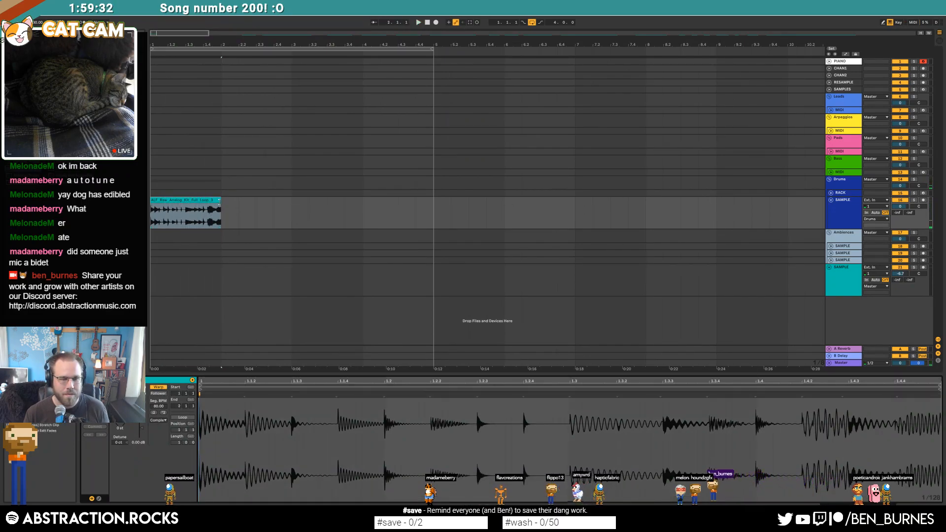
- Enable looping for the drum clip and extend it to the start of bar 5
drag(219, 202, 397, 203)
click(184, 417)
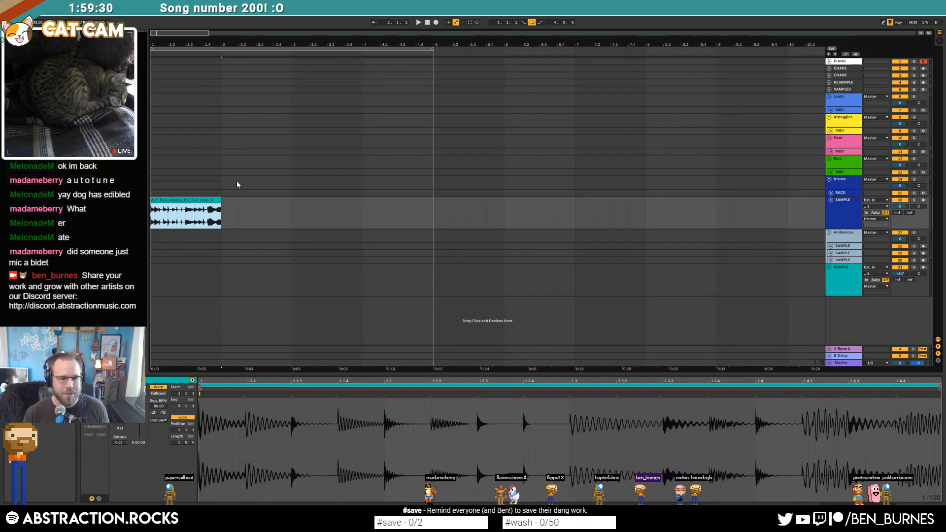
drag(219, 198, 432, 204)
click(554, 213)
- Unfold the MIDI tracks in the Pads and Arpeggios groups
click(831, 151)
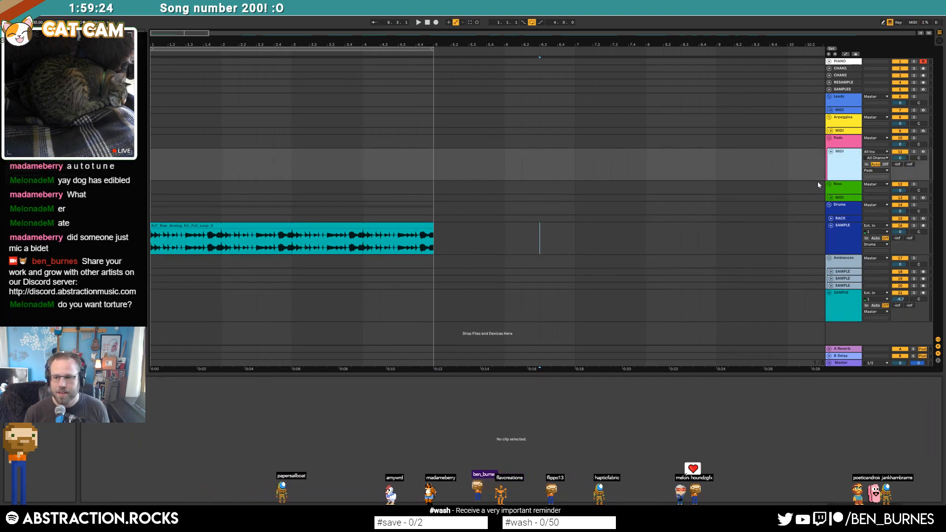
click(831, 130)
click(831, 131)
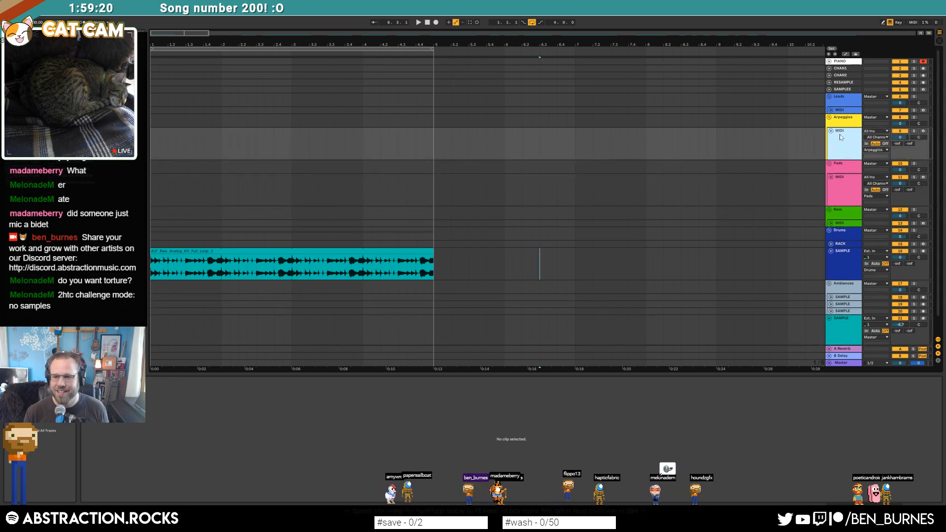
- Unfold the MIDI track in the Leads group and arm it for recording
click(926, 133)
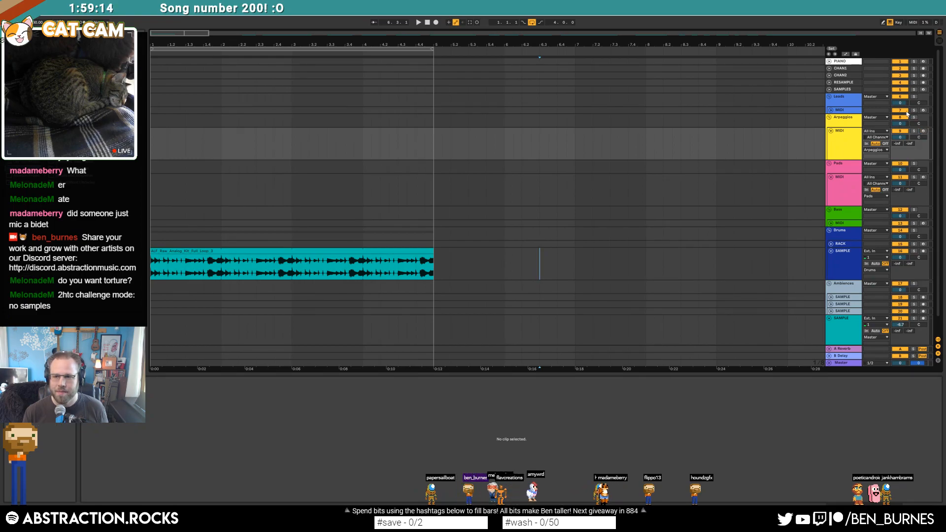
click(831, 110)
click(924, 111)
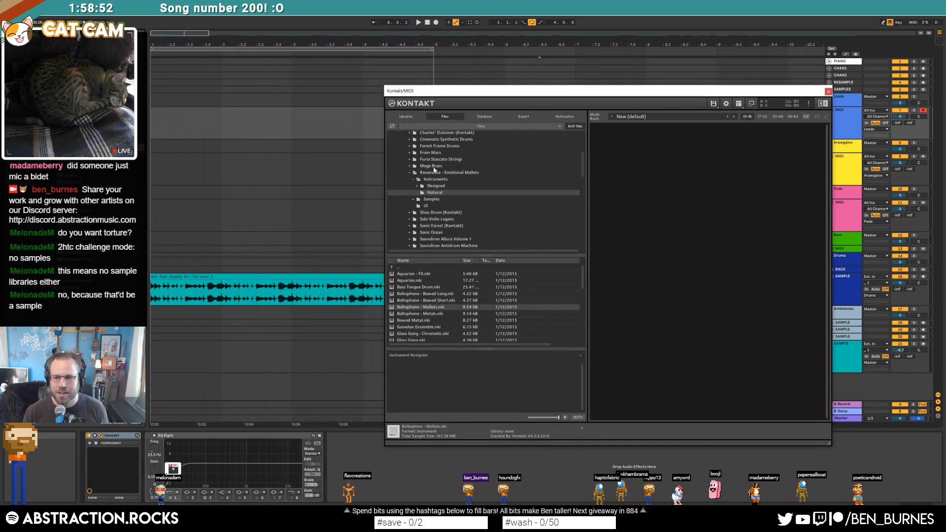
- Browse Kontakt's files and libraries and load the Hybrid Keys instrument into the rack
click(414, 179)
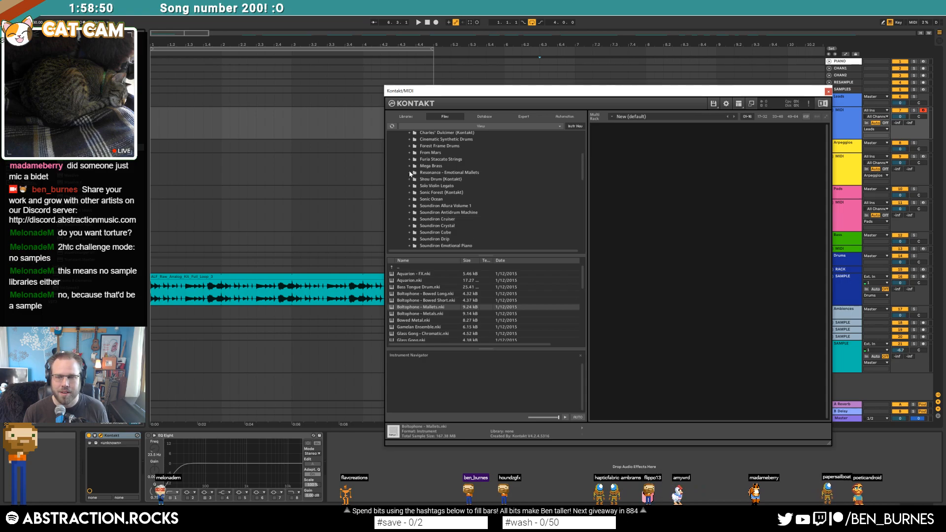
drag(583, 159, 590, 202)
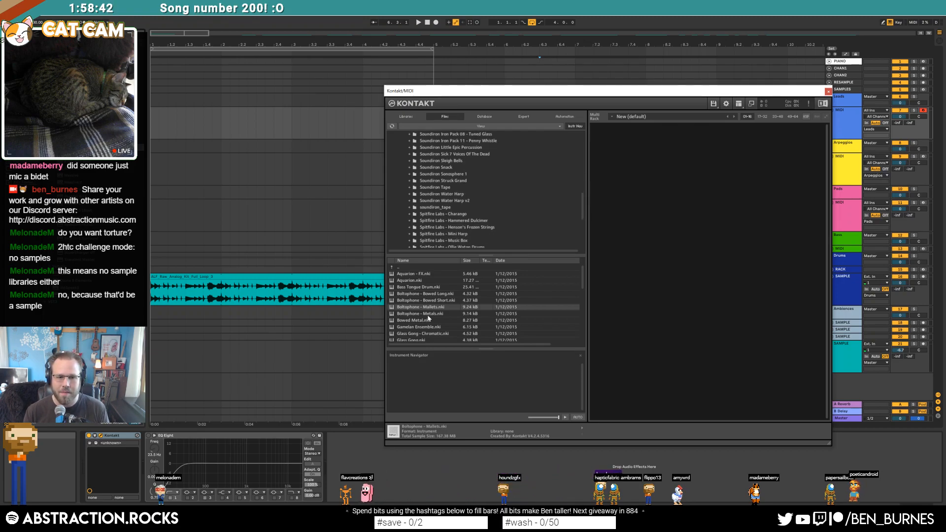
drag(581, 202, 587, 394)
click(407, 117)
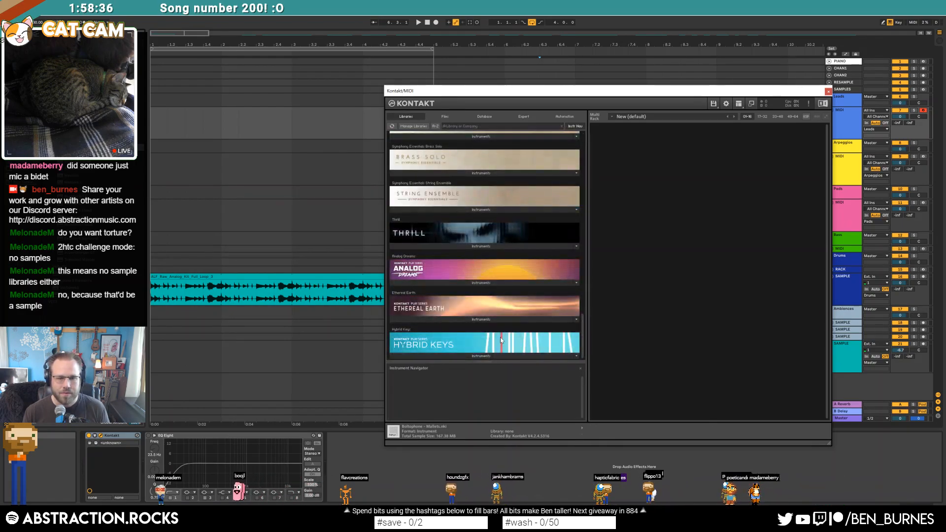
click(483, 355)
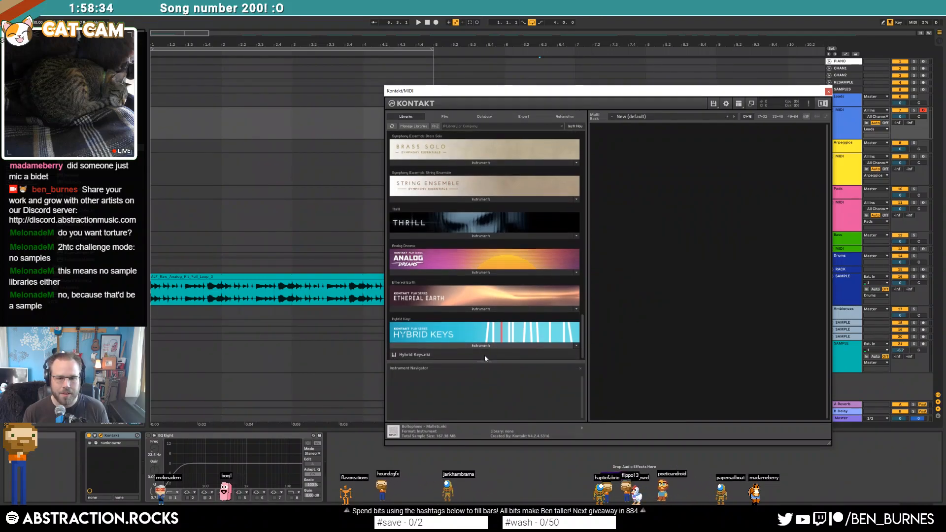
drag(485, 355, 615, 149)
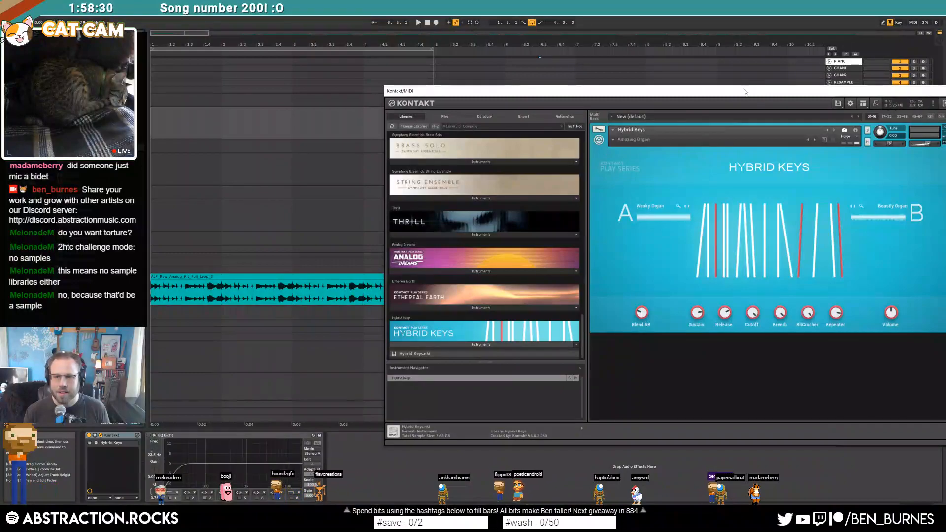
- Load the Softest Particles snapshot in Hybrid Keys, shorten its release and close the Kontakt window
drag(745, 92, 645, 95)
click(518, 137)
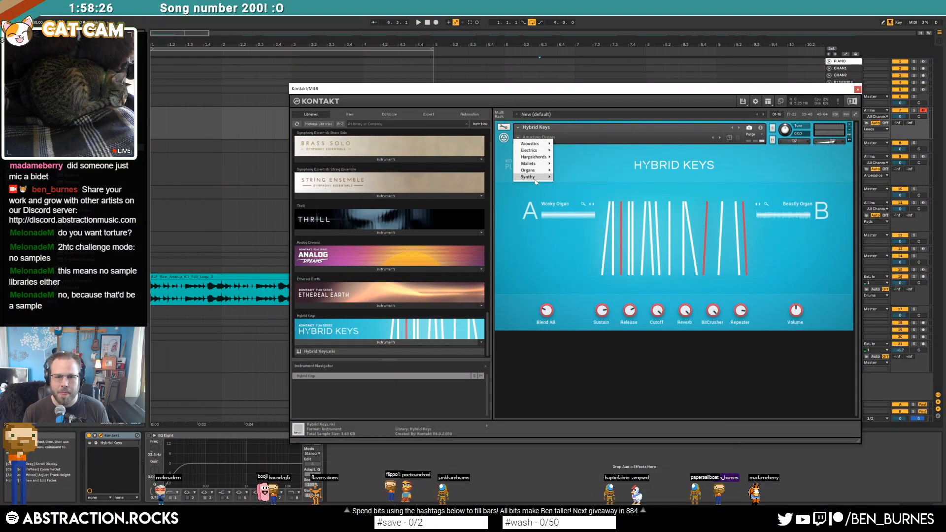
mouse_move(535, 177)
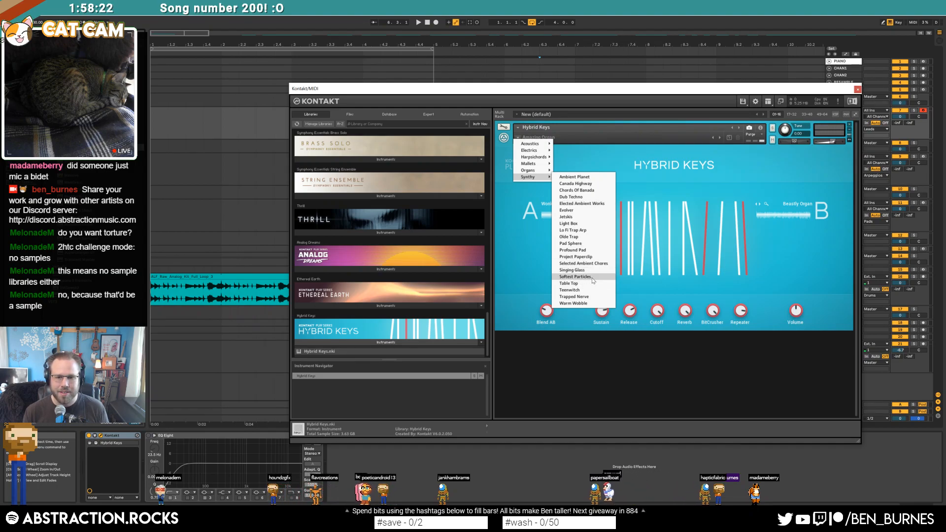
click(576, 276)
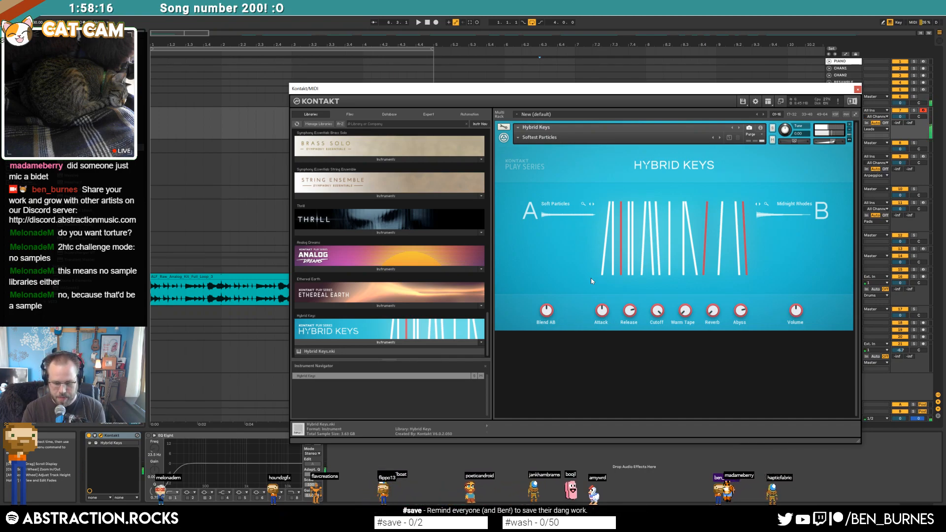
drag(620, 311, 625, 344)
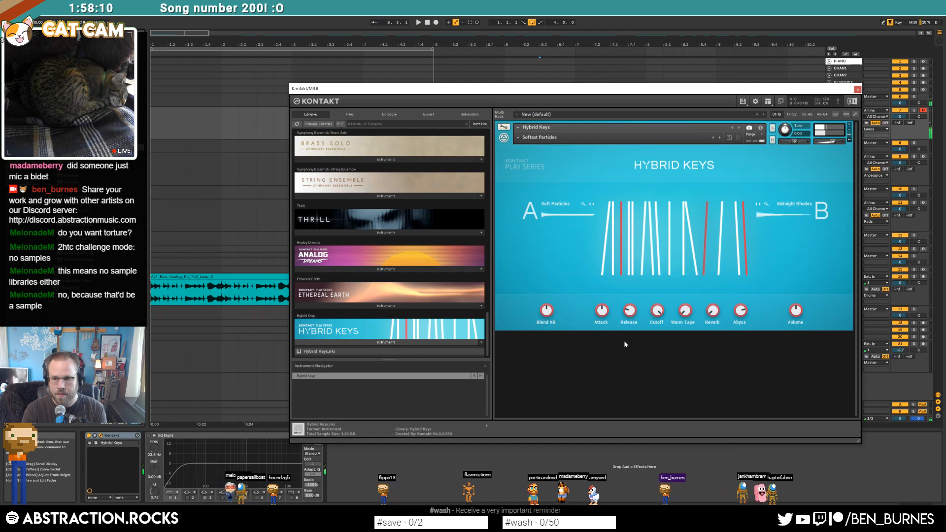
drag(631, 315, 630, 304)
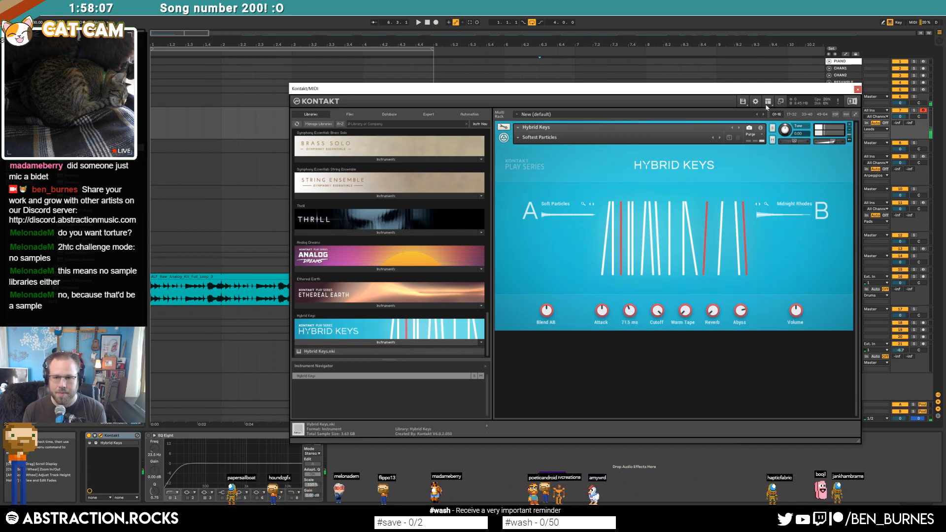
click(858, 89)
- Record a four-bar chord part on the Leads MIDI track from the start of bar 1 to bar 5
click(436, 22)
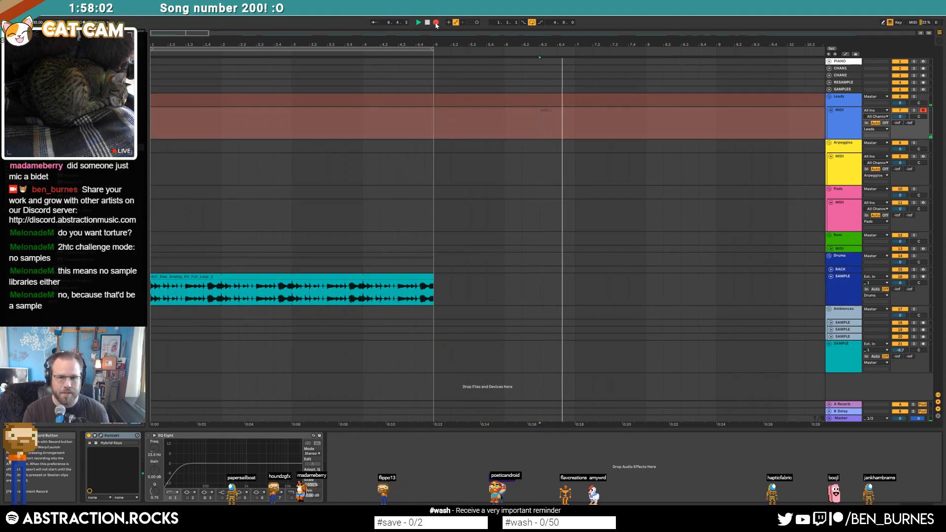
key(space)
click(552, 113)
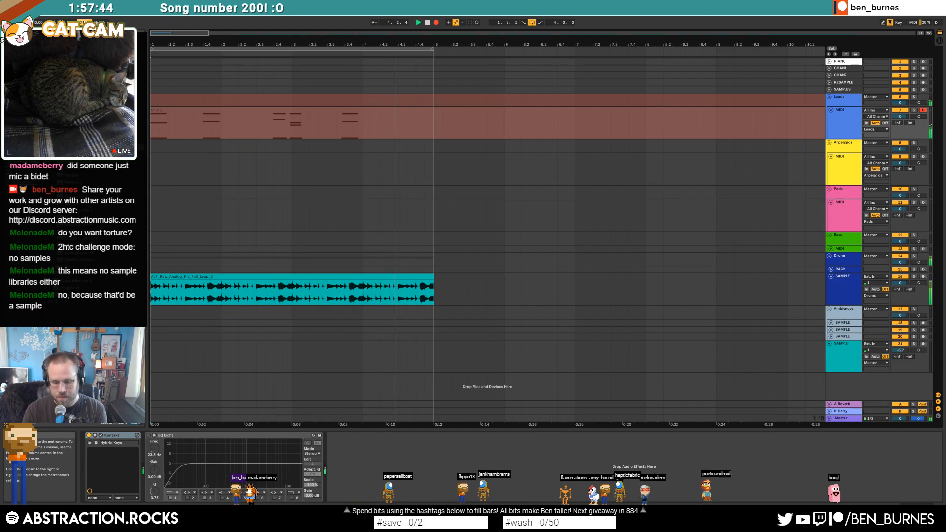
key(space)
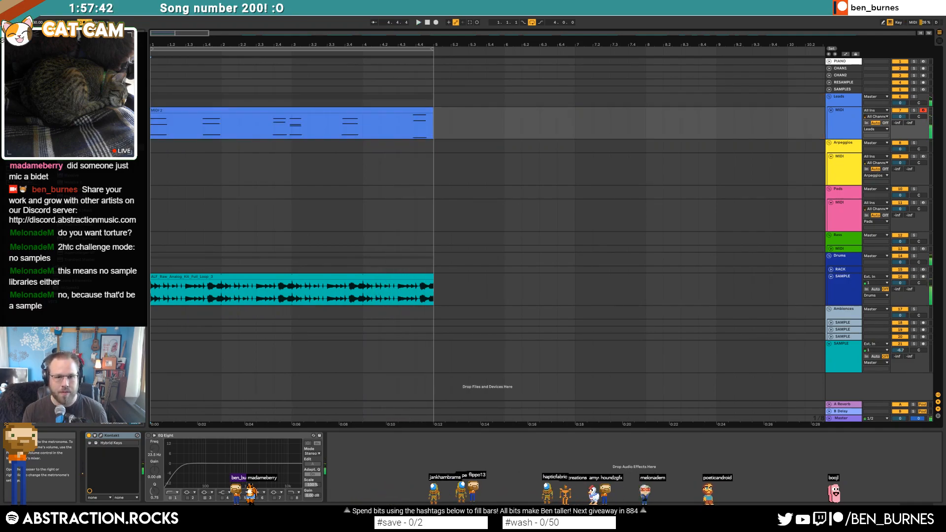
- Open the recorded Leads clip's notes and nudge the second through last chords in time to line up with the grid
double_click(389, 111)
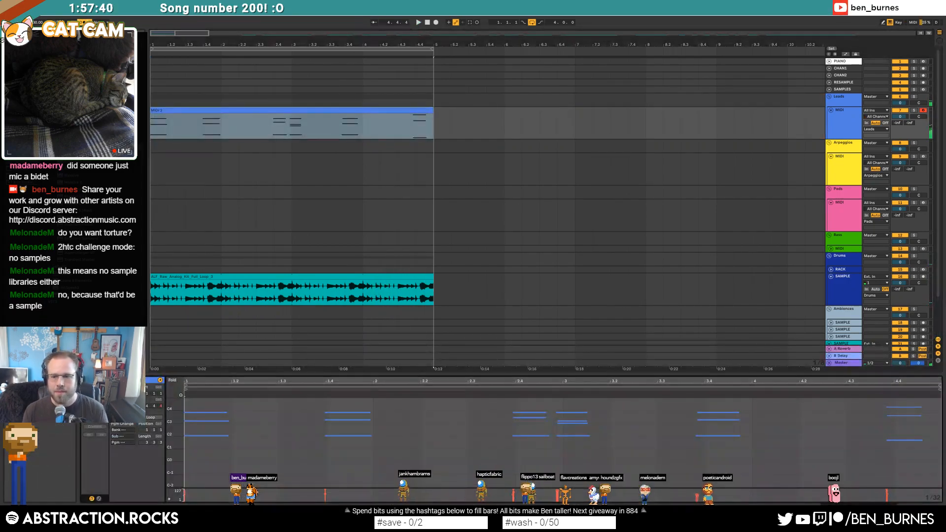
drag(872, 409, 913, 480)
key(Right)
key(Right)
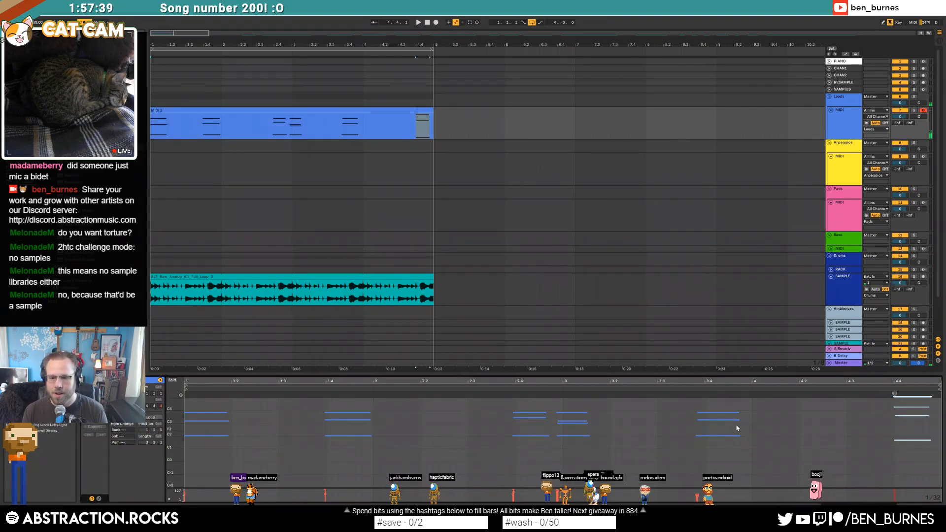
click(713, 435)
drag(563, 404, 576, 455)
key(Right)
drag(521, 407, 523, 446)
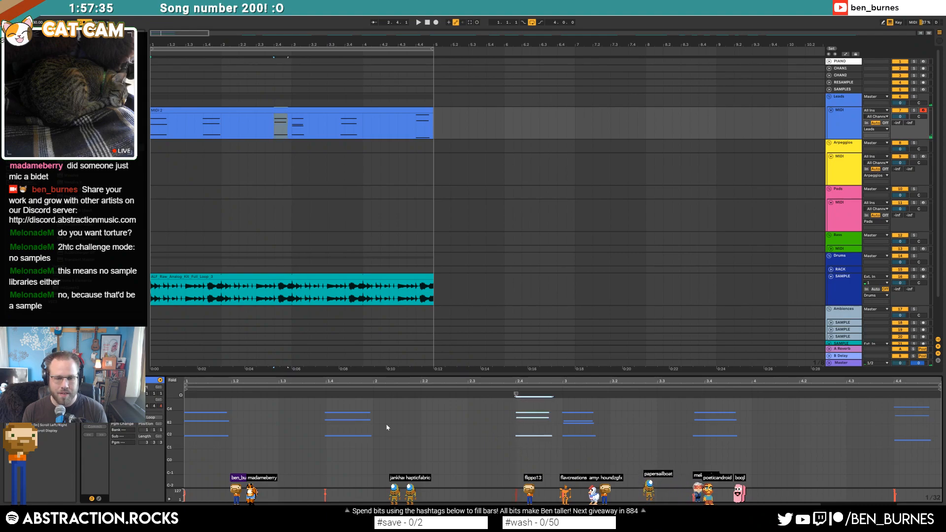
drag(355, 471, 354, 471)
key(Right)
- Reopen Kontakt on the Leads MIDI track, switch Hybrid Keys to the Warm Wobble snapshot and lower its reverb
key(shift+Tab)
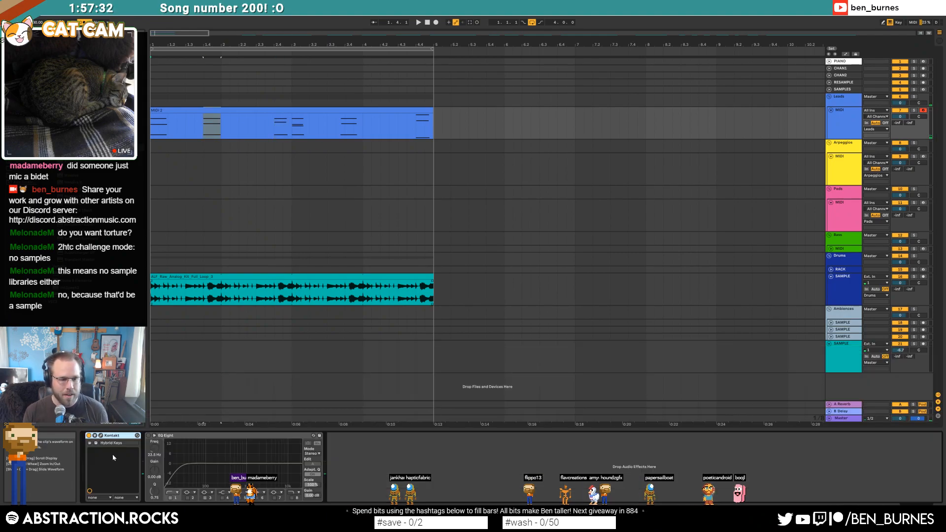
click(101, 436)
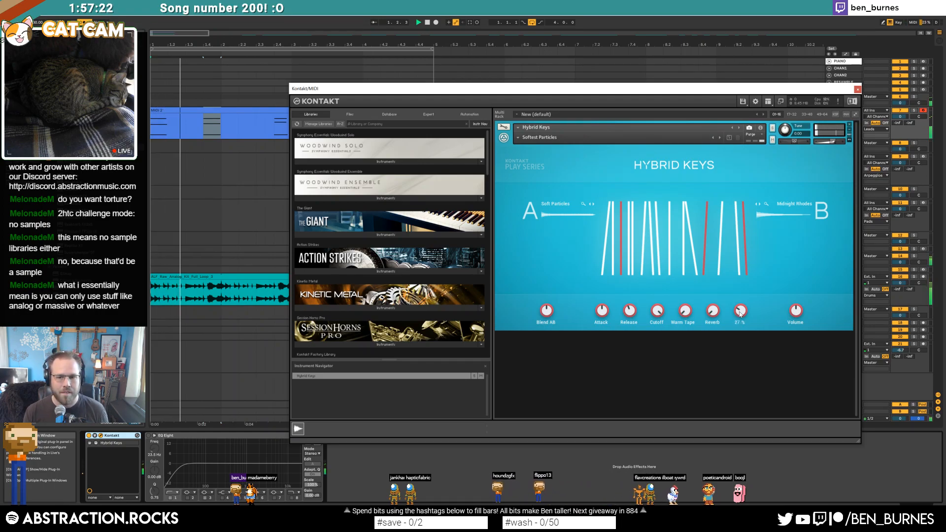
key(space)
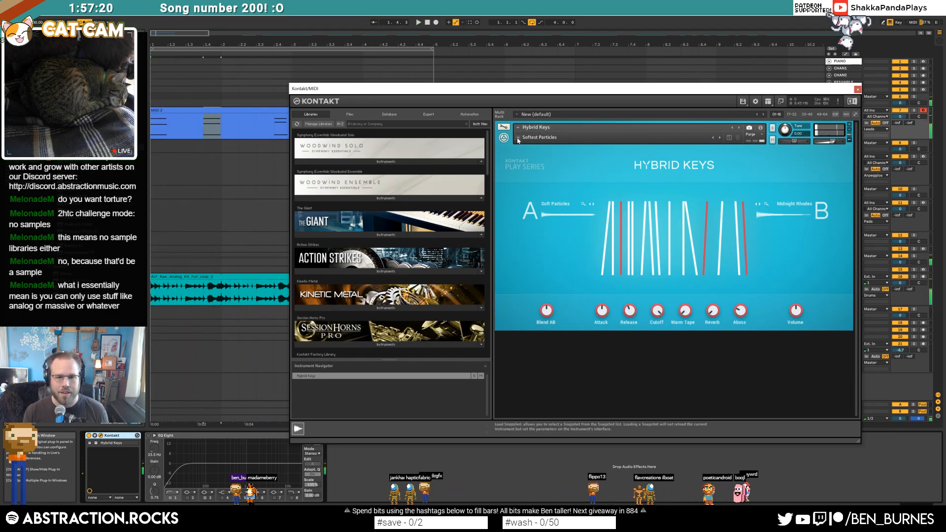
click(540, 137)
mouse_move(546, 170)
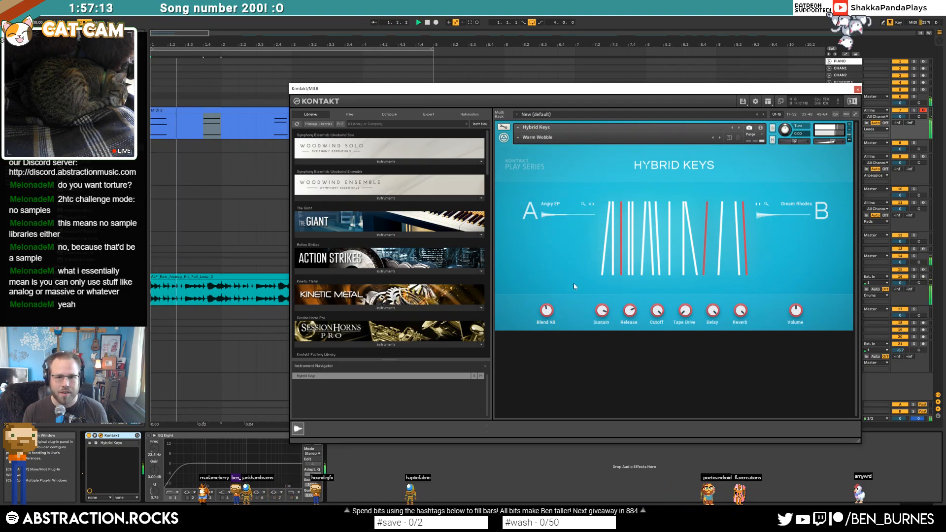
drag(741, 311, 716, 321)
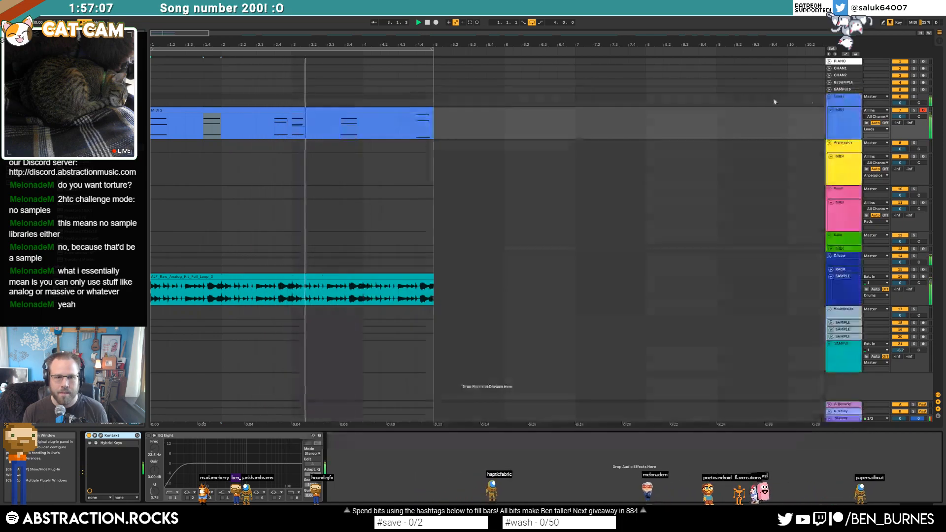
click(857, 89)
- Open the recorded Leads clip again and delete the extra closely spaced note from the fourth chord
click(297, 112)
double_click(297, 111)
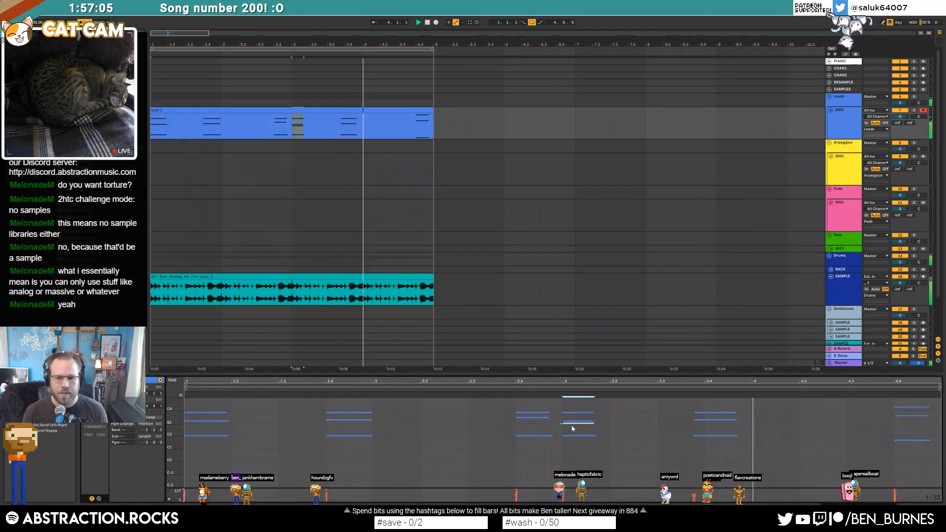
key(Delete)
- Try deleting notes of the last chord in the Leads clip, and undo the recent deletions
drag(903, 405, 908, 475)
key(Delete)
key(ctrl+z)
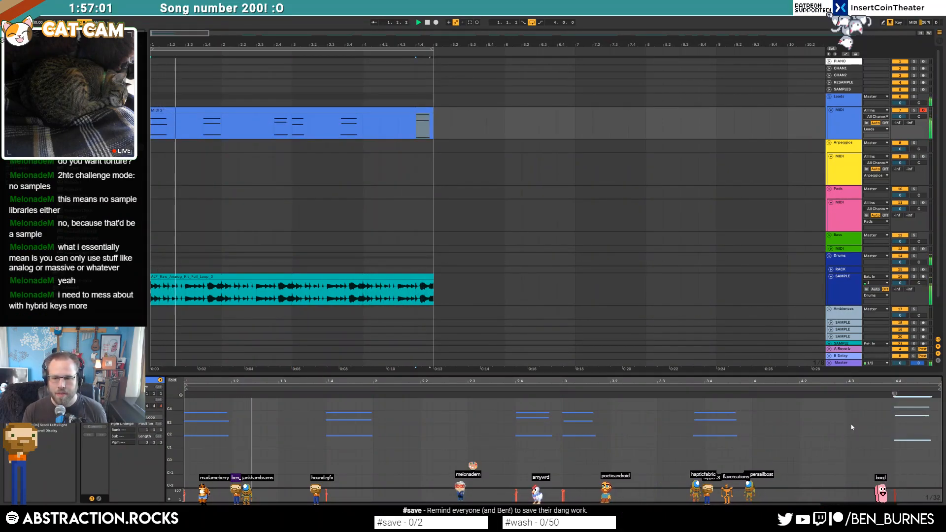
drag(889, 414, 914, 466)
key(Delete)
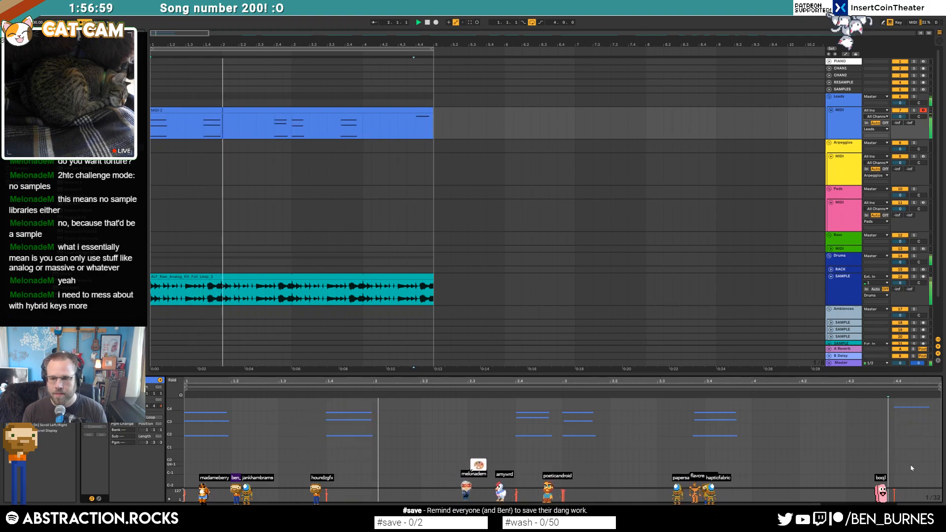
key(ctrl+z)
key(ctrl+z)
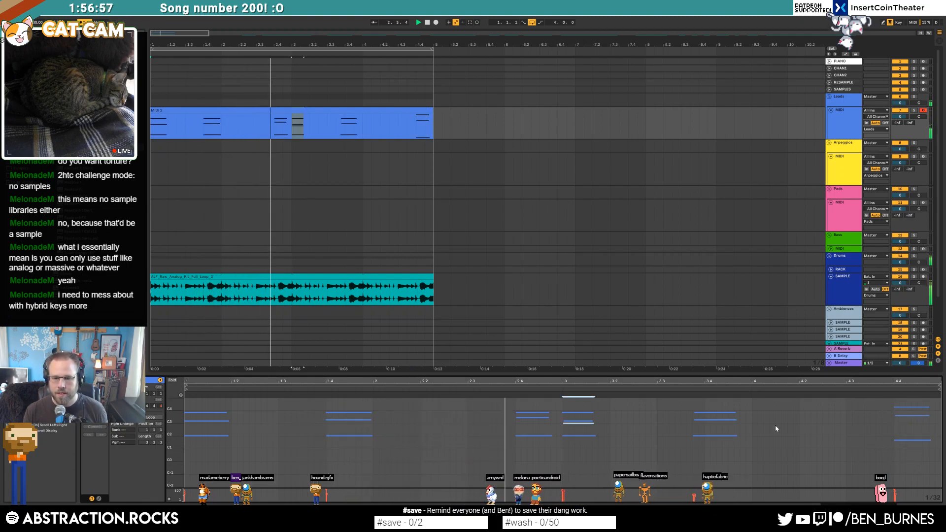
- Remove the fourth chord's extra note again and stop playback
key(ctrl+l)
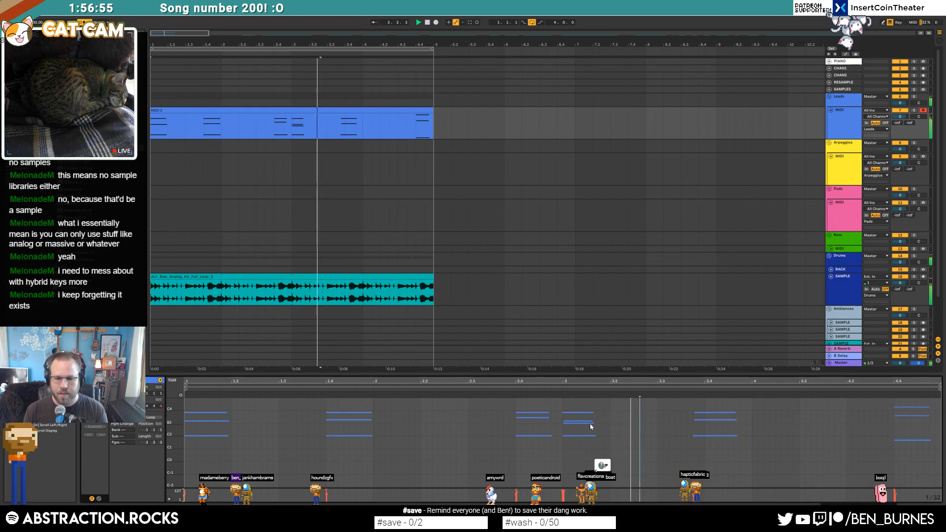
drag(882, 404, 906, 448)
click(849, 439)
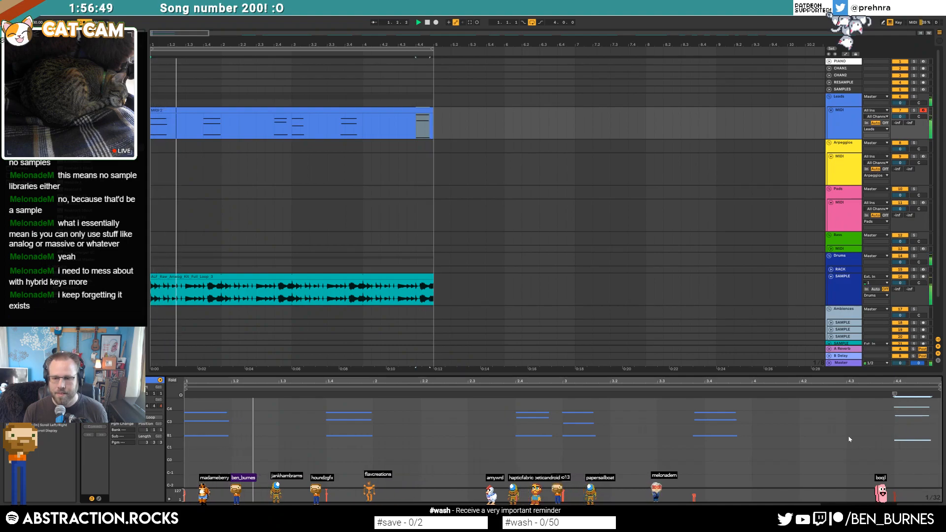
key(space)
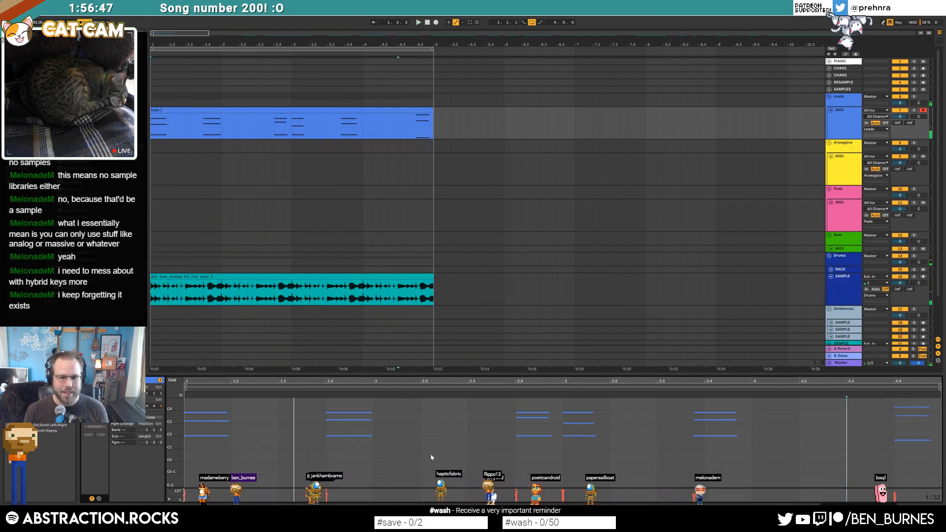
- Enlarge the piano roll, select all notes of the Leads clip and play the arrangement from the start
drag(170, 424, 175, 439)
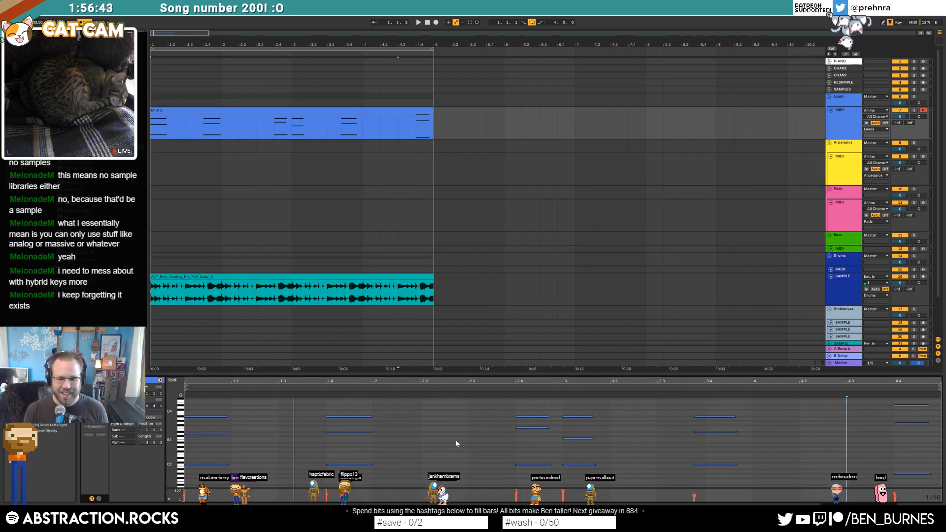
key(ctrl+a)
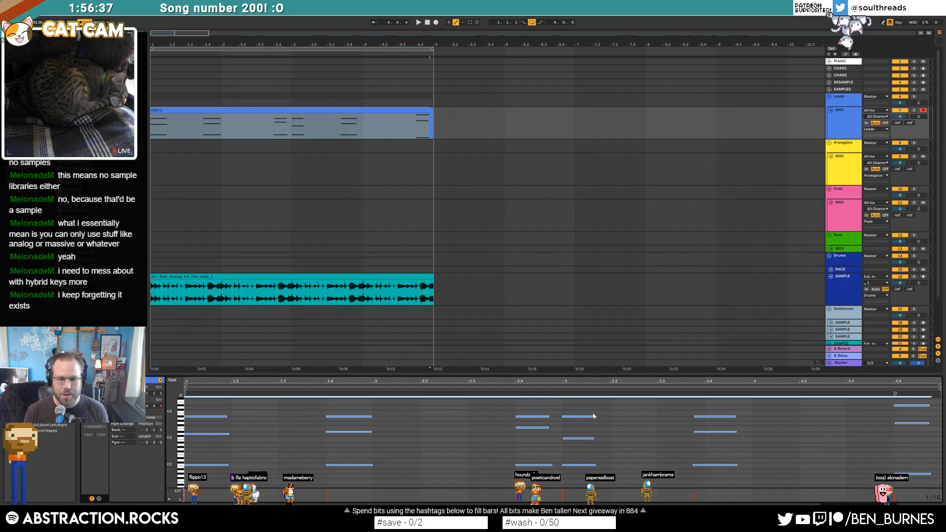
key(space)
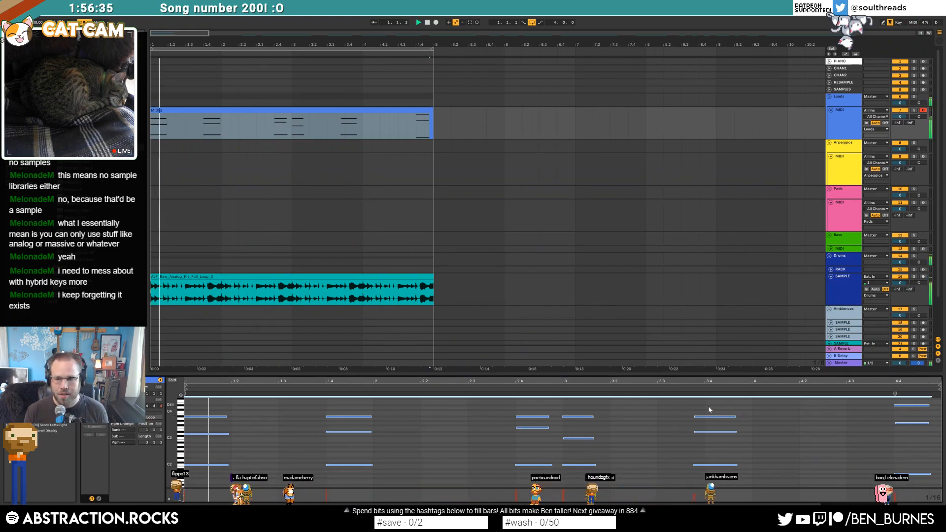
key(shift+Tab)
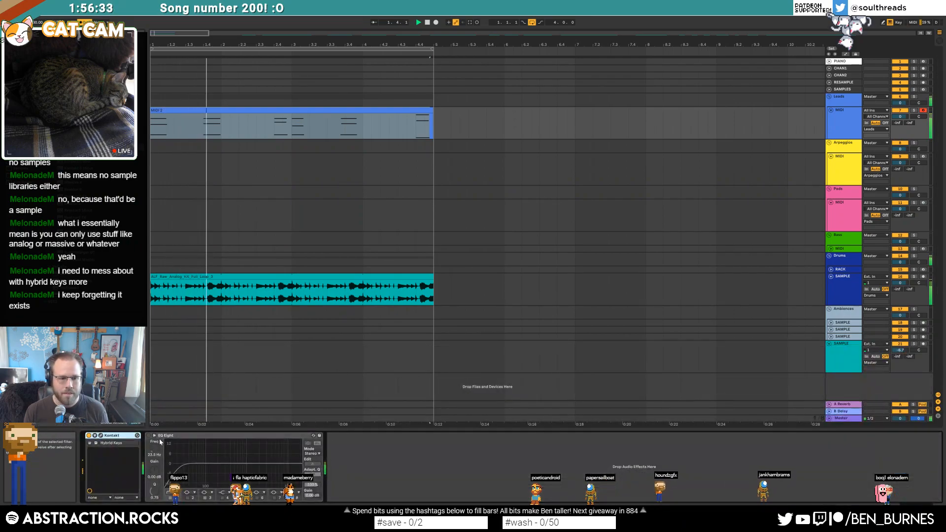
key(shift+Tab)
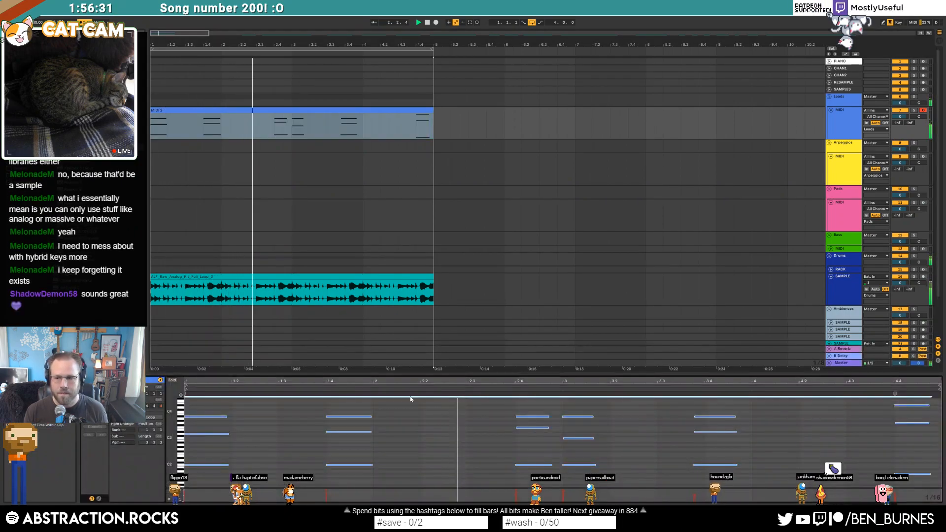
- Adjust the velocities of the second and fourth chords in the Leads clip while the arrangement plays
click(420, 430)
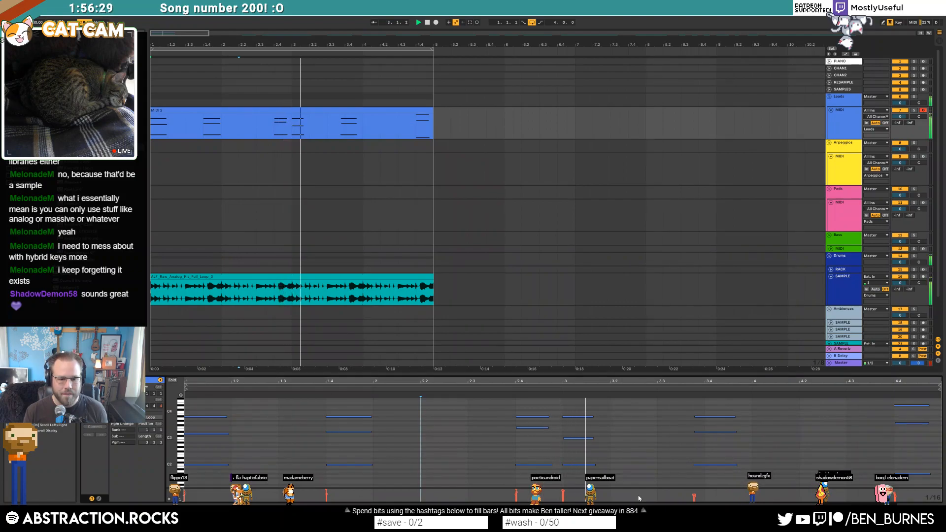
drag(908, 492, 185, 476)
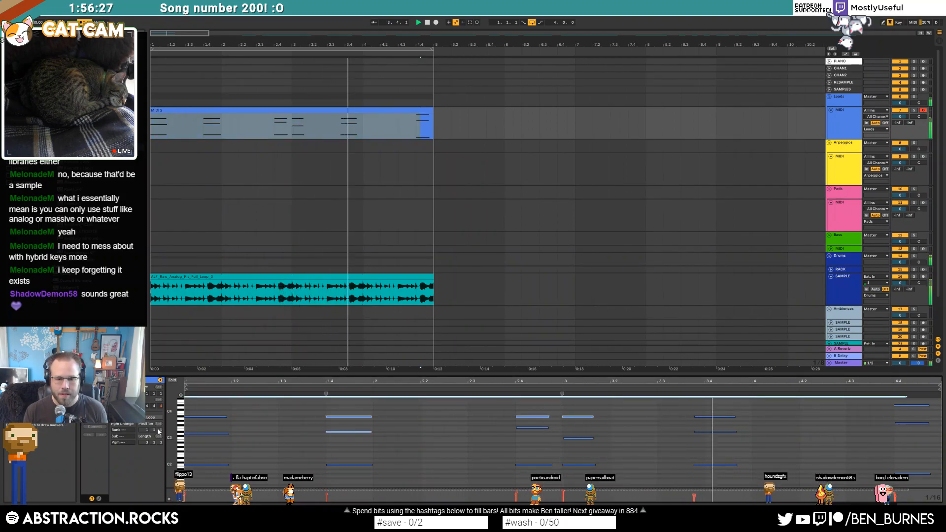
drag(328, 494, 327, 495)
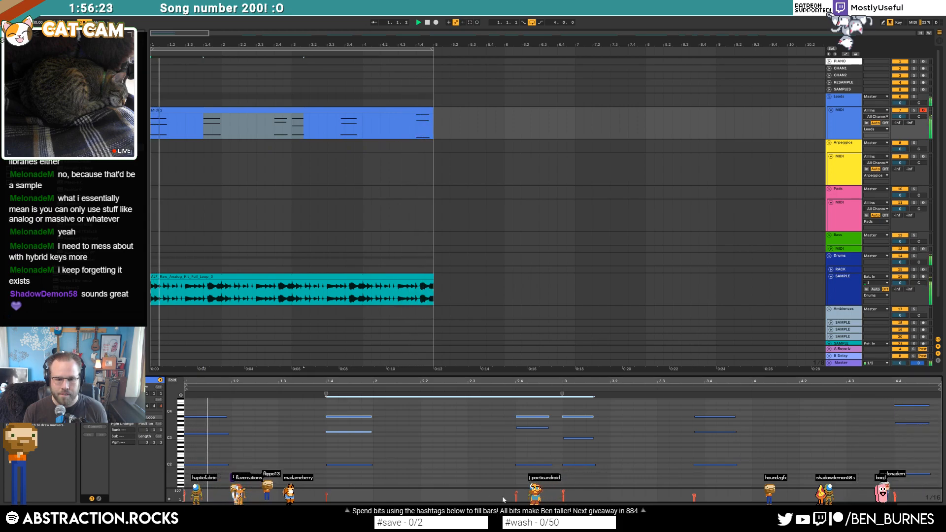
click(554, 497)
drag(563, 489, 563, 493)
- Delete the drum loop section from 2.3.2 to 2.4 and play from shortly before the gap
scroll(274, 316, up, 3)
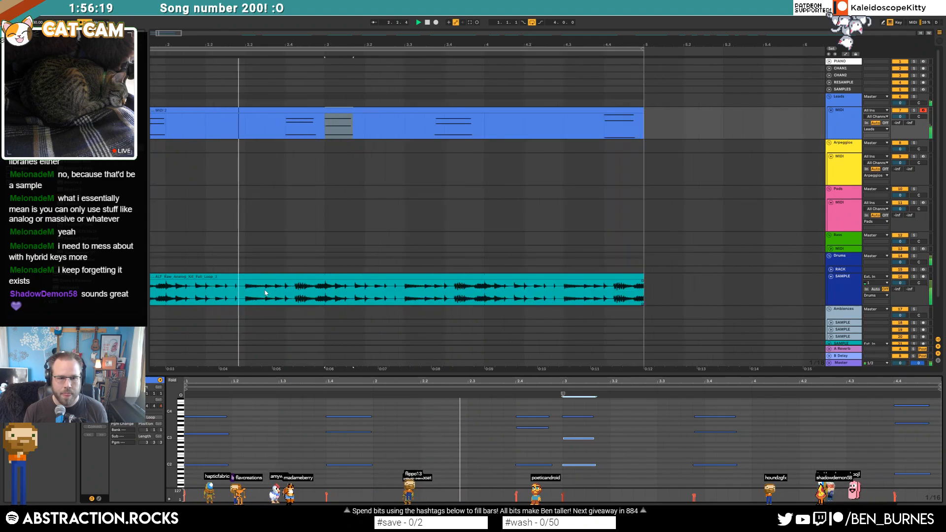
scroll(265, 292, up, 5)
drag(215, 294, 367, 297)
key(Delete)
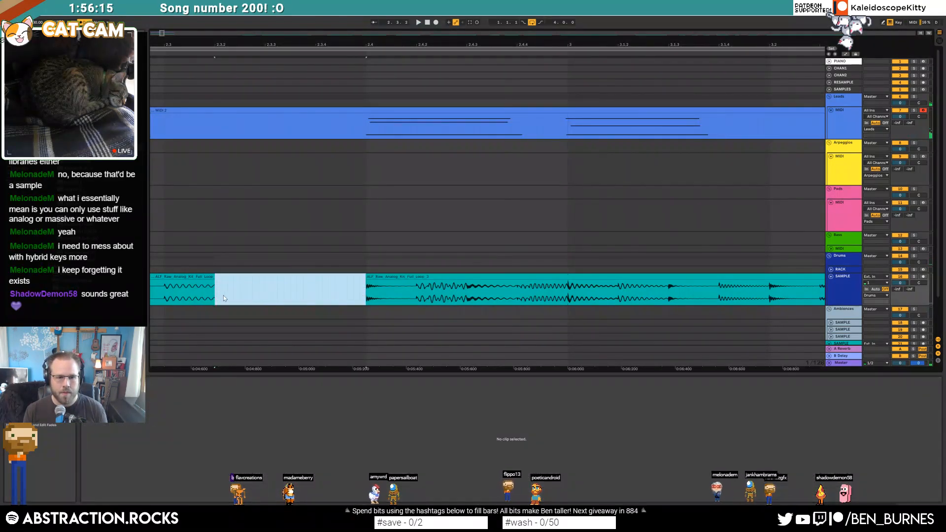
click(159, 293)
key(space)
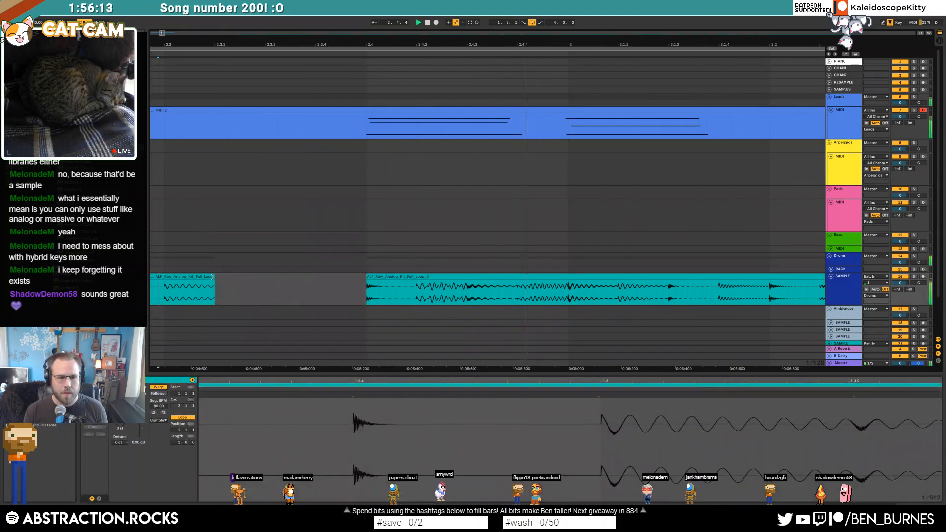
- Extend the end of the first drum clip to 2.3.3 with a fade-out and audition it
drag(248, 277, 195, 285)
key(space)
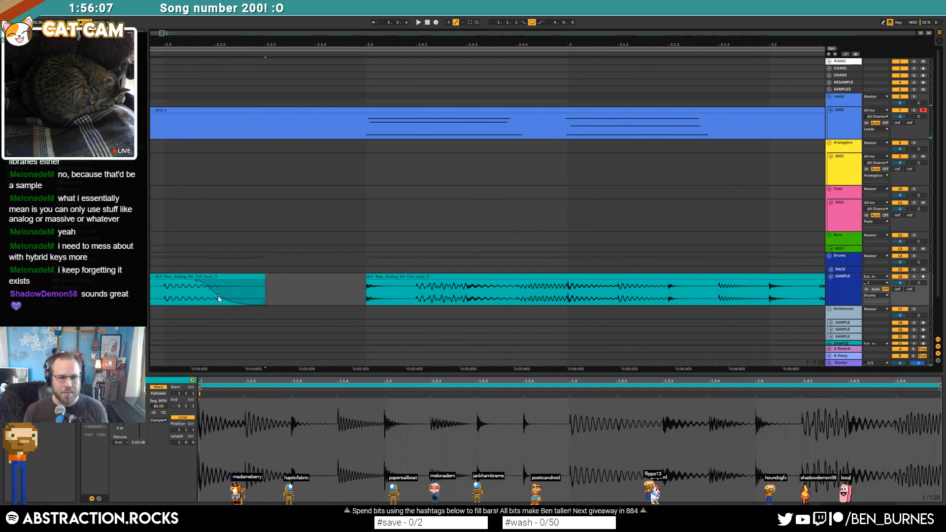
scroll(219, 297, down, 4)
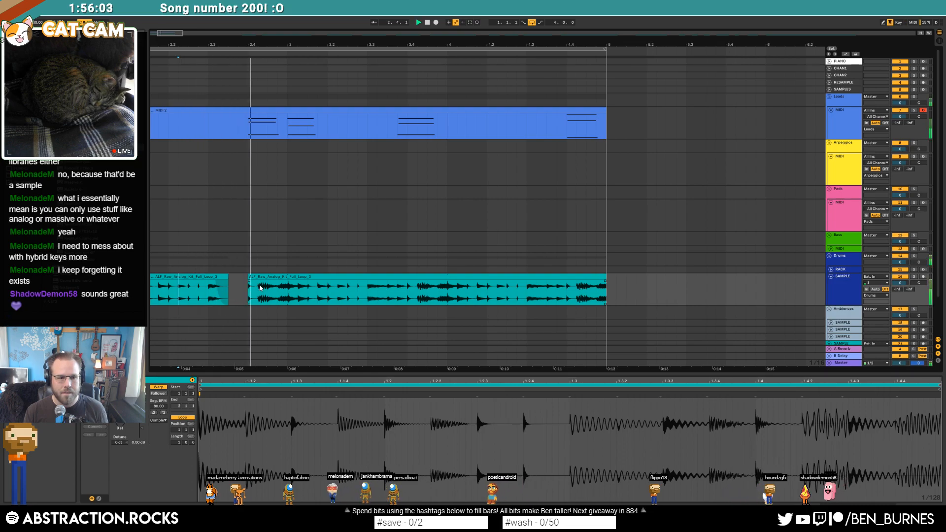
scroll(222, 286, up, 4)
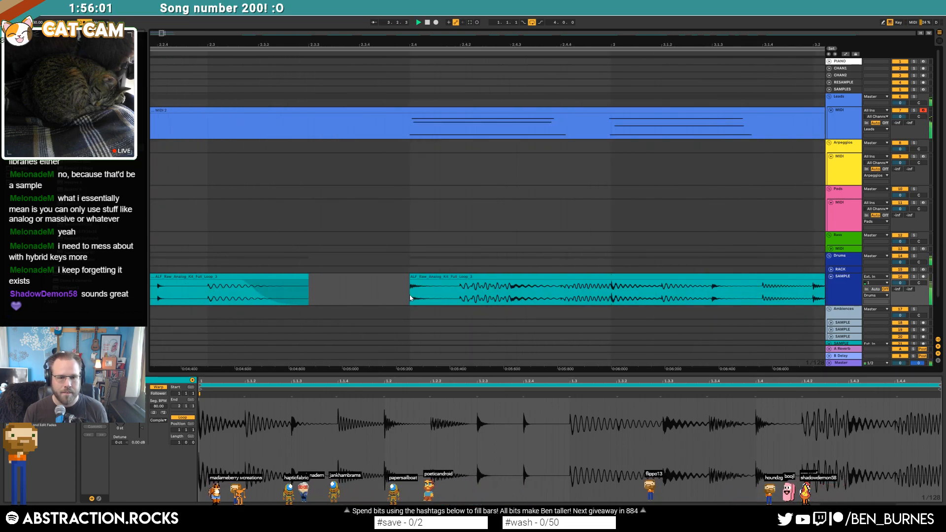
- Trim the second drum clip's start to 2.4.2, shorten the first clip to 2.3.2 with a short fade-out, and audition the gap
drag(412, 277, 460, 278)
click(325, 281)
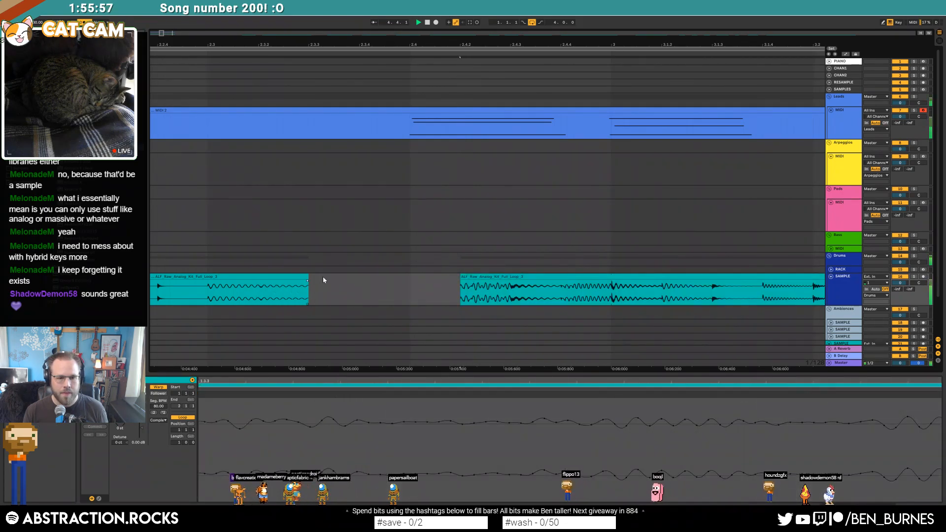
drag(307, 277, 228, 284)
scroll(270, 285, down, 3)
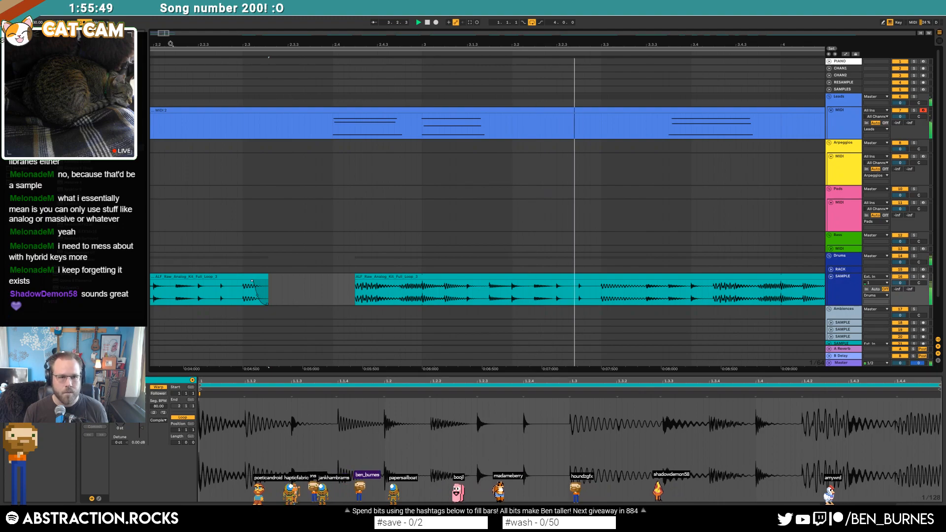
drag(165, 33, 290, 159)
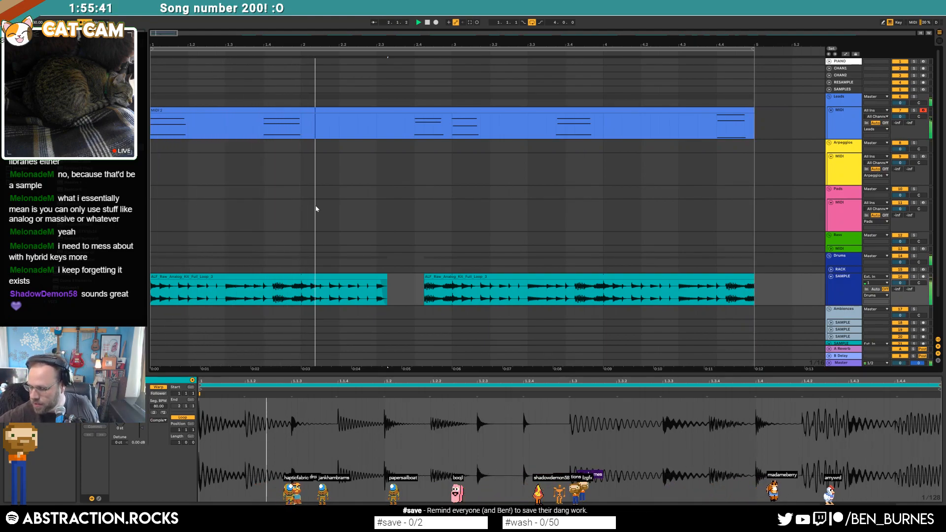
key(space)
- Switch to Splice, look through the recently added samples and close its window
click(887, 509)
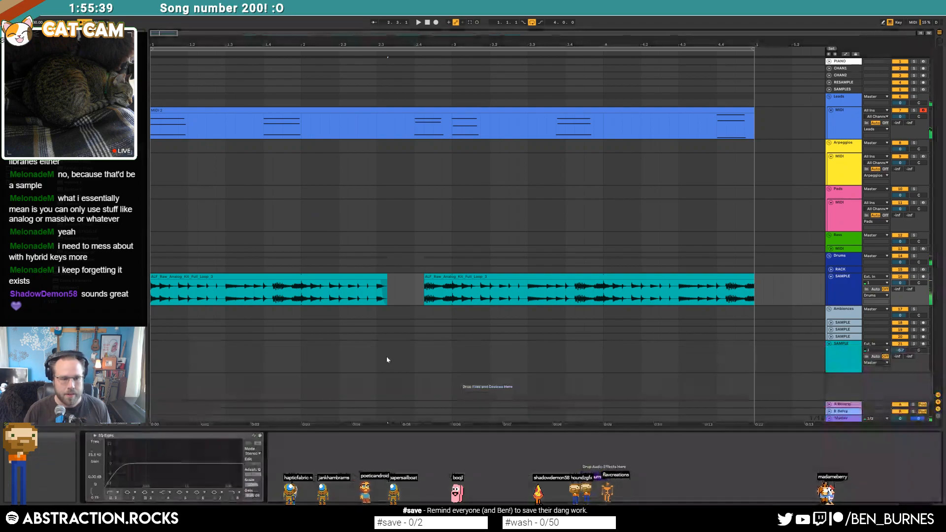
click(483, 278)
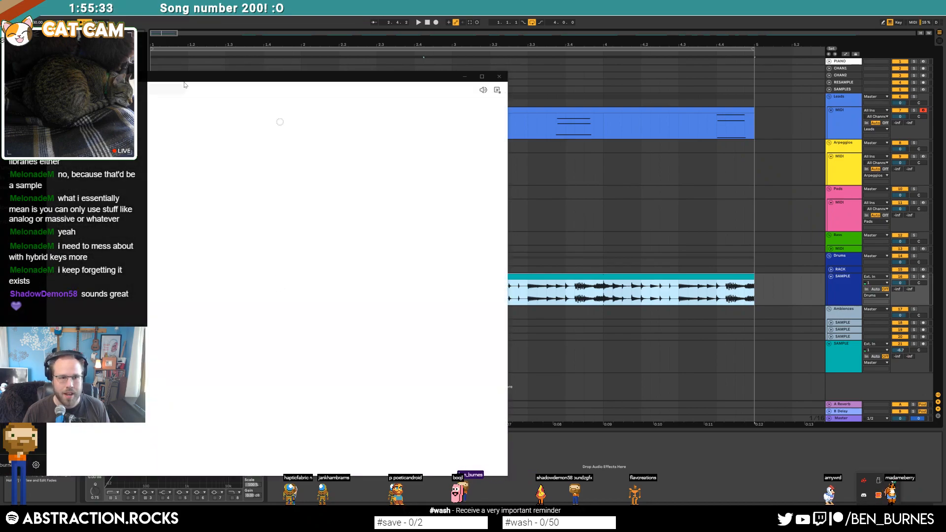
drag(188, 80, 452, 65)
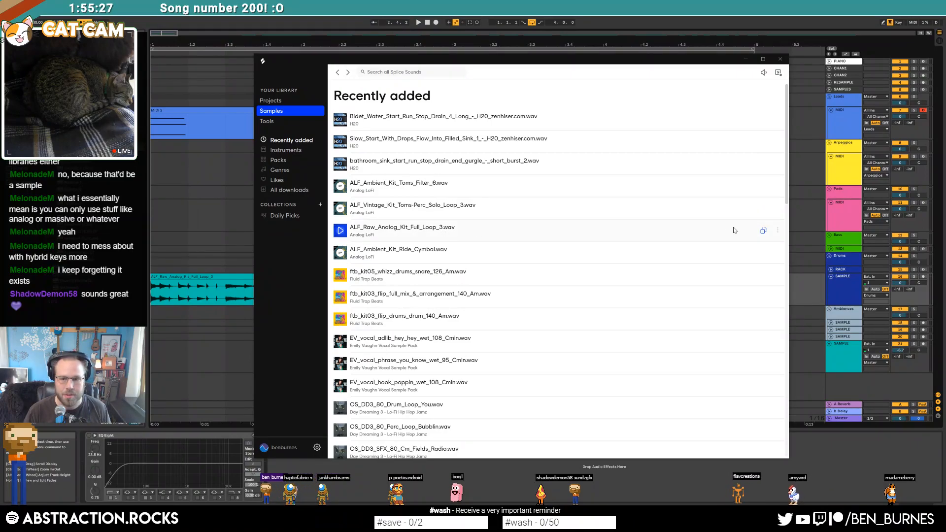
click(781, 59)
- Add a Tuner to the drum sample track, place it after EQ Eight and start playback
click(262, 276)
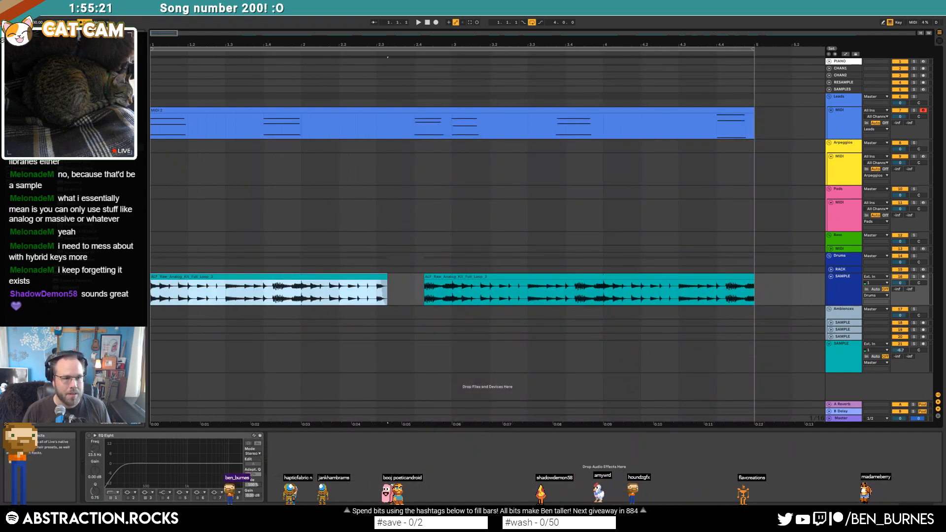
key(ctrl+f)
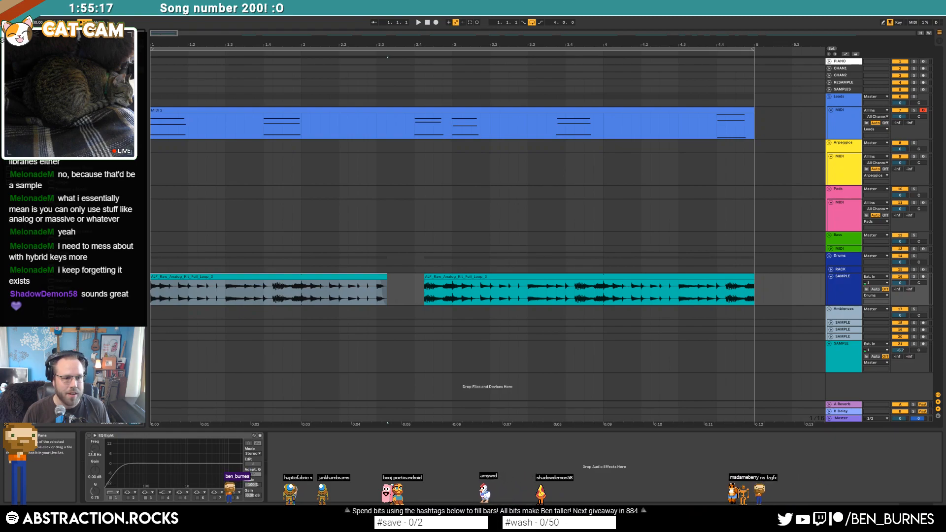
drag(57, 295, 97, 454)
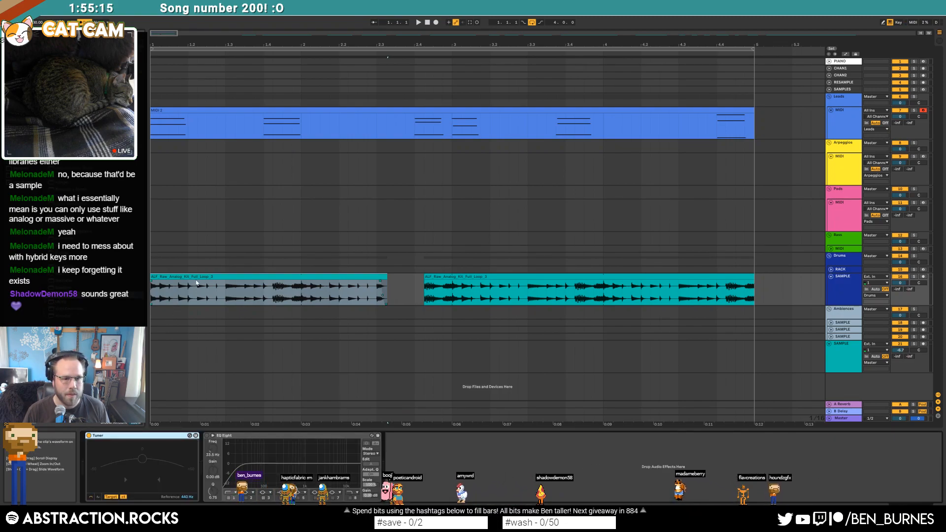
key(space)
drag(146, 440, 394, 451)
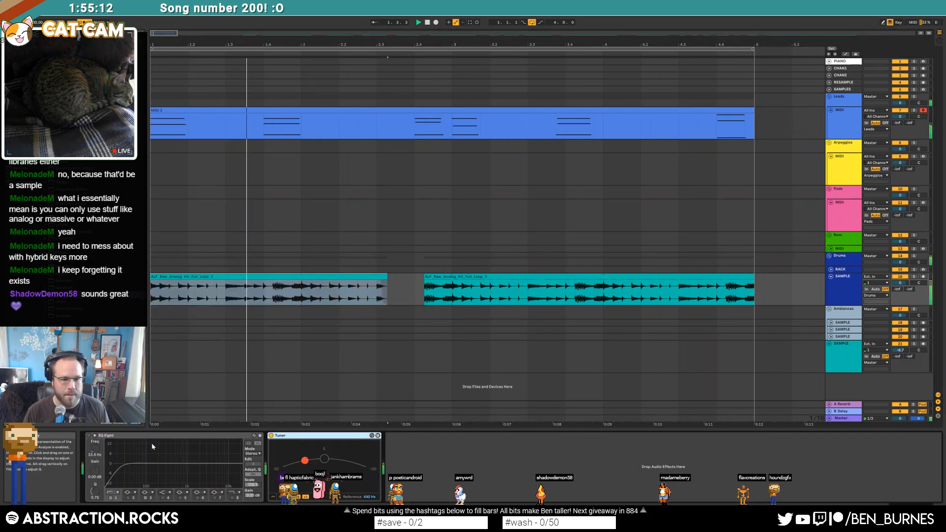
- Shape EQ Eight to isolate the drum loop's low frequencies for the Tuner, and stop playback after listening
click(232, 498)
drag(238, 468, 140, 468)
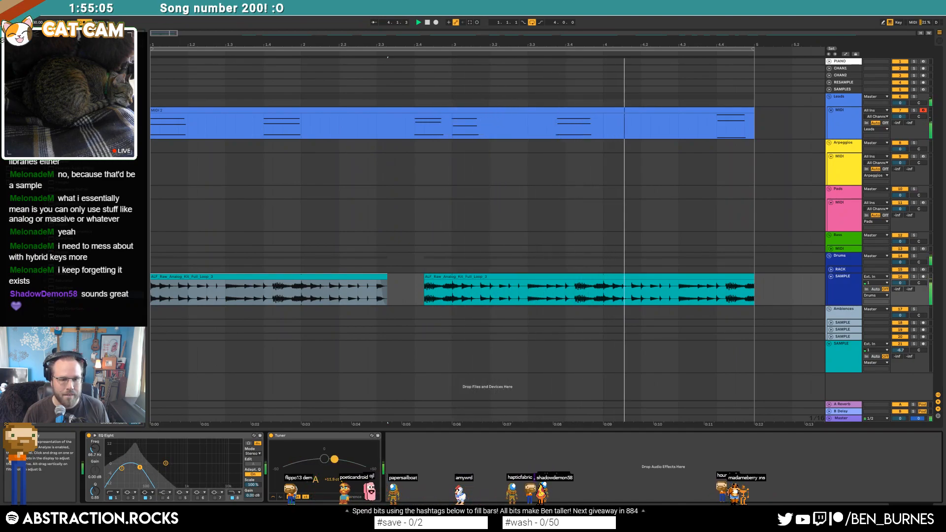
key(space)
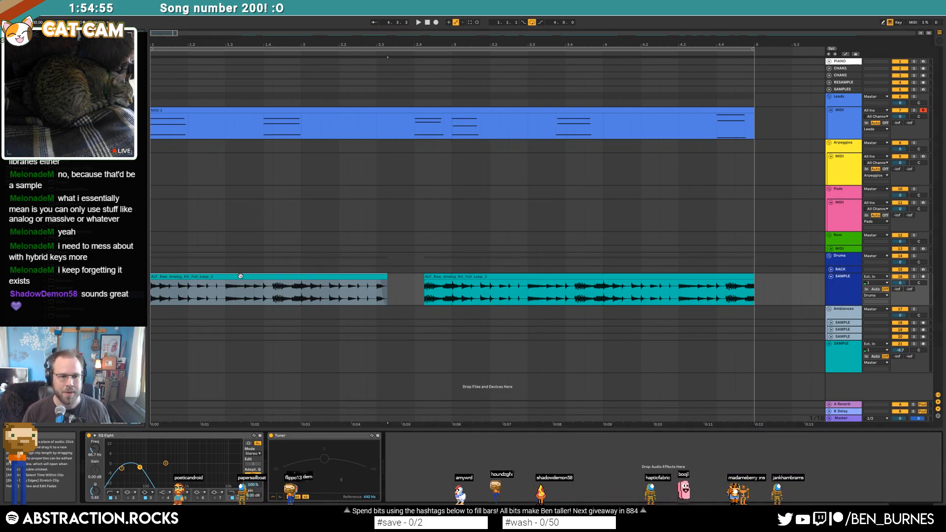
- Remove both EQ Eight and Tuner from the drum sample track and play the arrangement
click(260, 279)
click(138, 437)
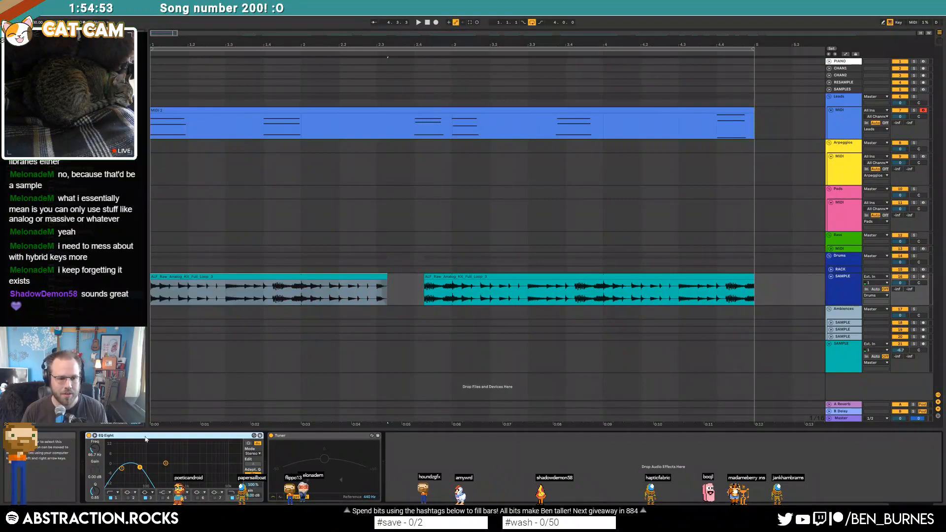
key(Delete)
click(120, 440)
key(Delete)
key(space)
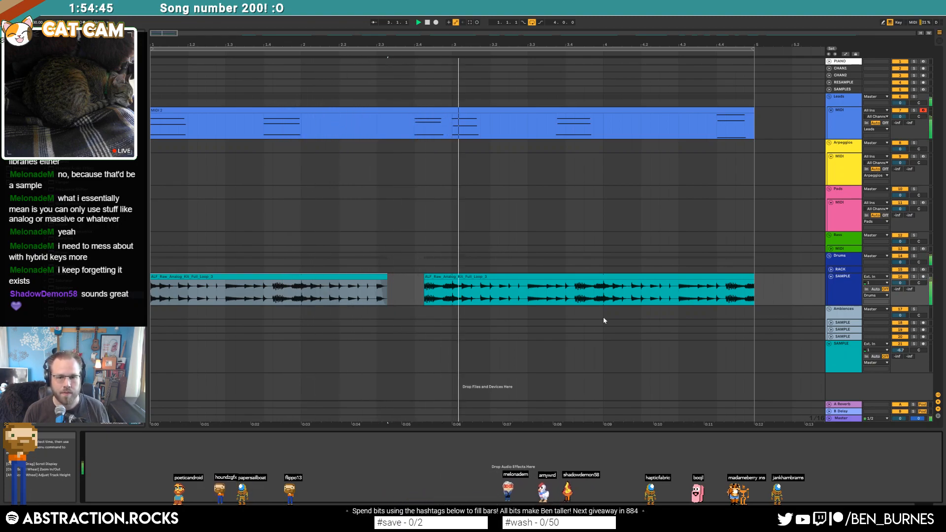
- Duplicate the short drum hit just before 3.3 within the second drum clip and stop playback
scroll(573, 311, up, 3)
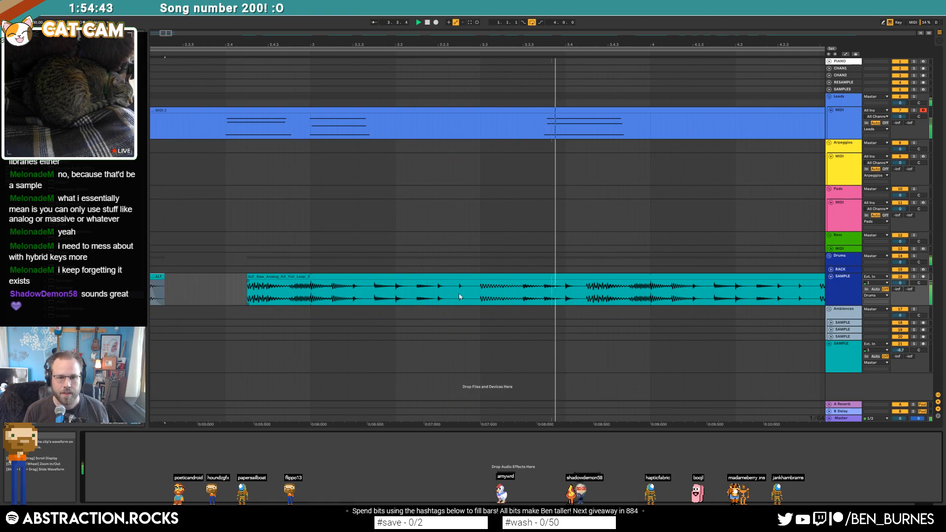
click(462, 296)
key(ctrl+d)
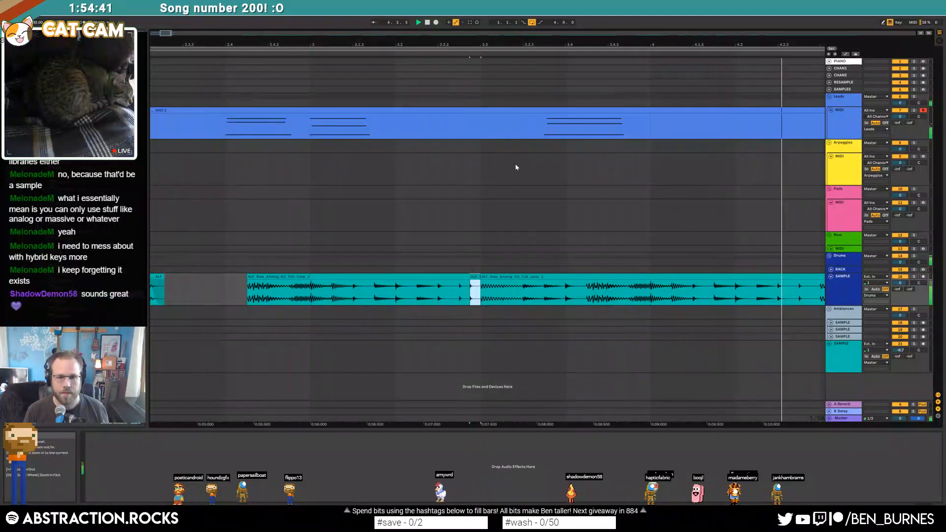
drag(169, 34, 175, 32)
key(space)
- Delete the drum loop section from 4.3 to 4.3.3 and play from 4.2.3
click(405, 302)
key(space)
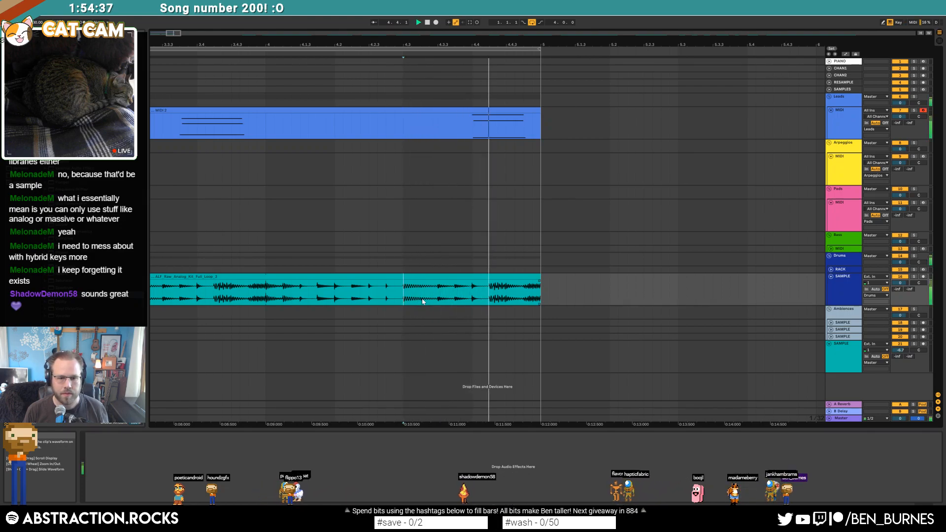
drag(404, 297, 437, 296)
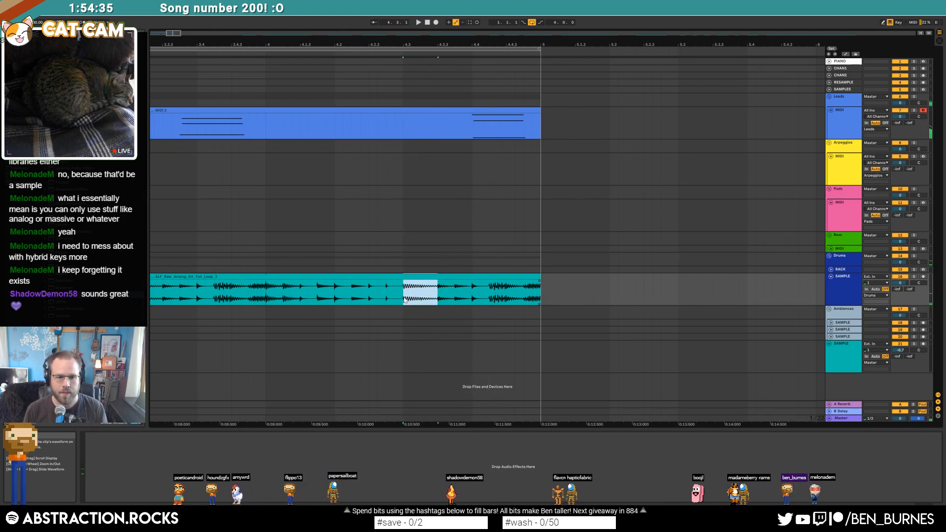
key(Delete)
click(368, 295)
key(space)
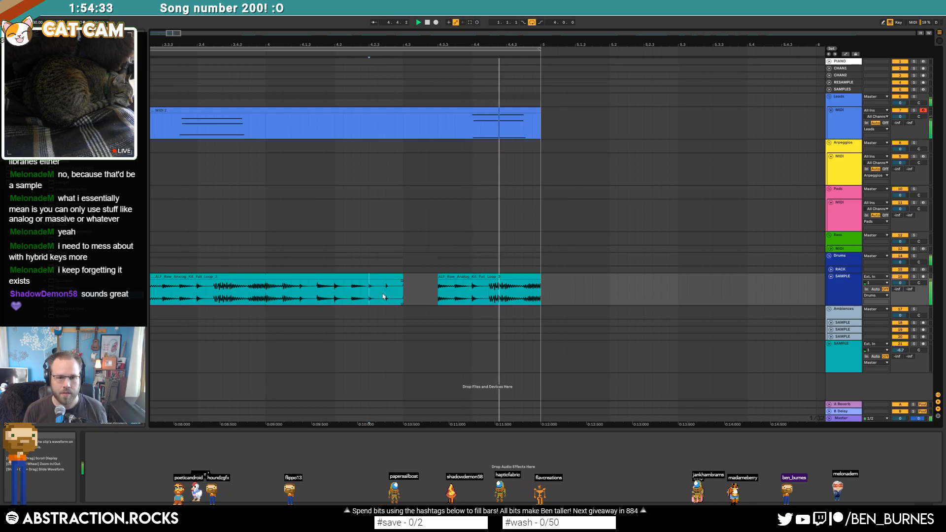
- Copy the drum hit between 4.2.4 and 4.3 and paste it at 4.3.2
drag(387, 292, 406, 295)
key(ctrl+c)
click(418, 296)
key(ctrl+v)
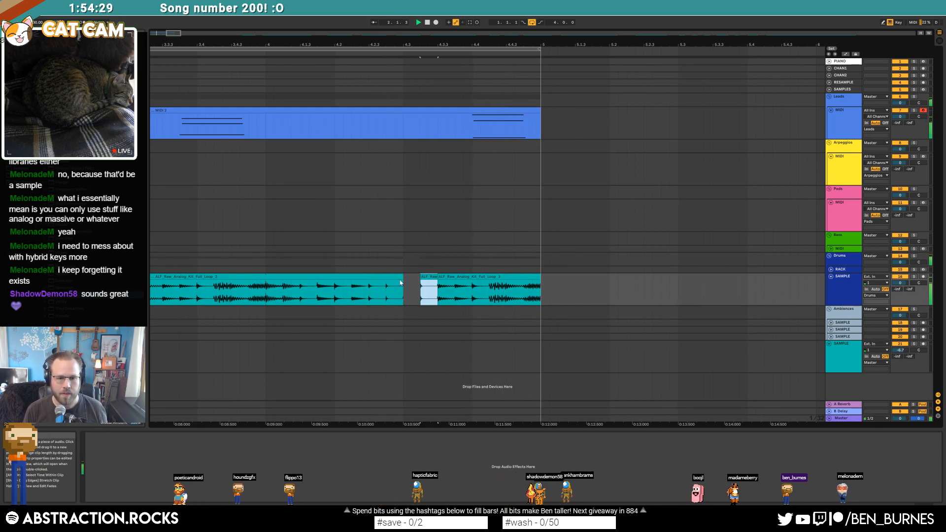
- Trim the drum clip before the last gap to end just before 4.3, and shorten the pasted hit to half its length
scroll(400, 278, up, 5)
drag(419, 280, 392, 281)
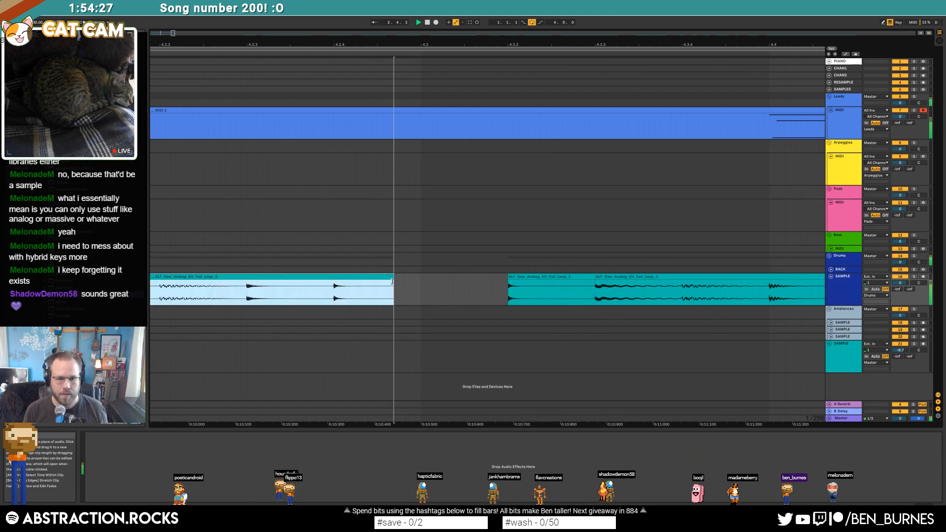
click(416, 293)
scroll(454, 294, down, 4)
scroll(472, 290, up, 2)
drag(489, 279, 476, 279)
scroll(469, 289, down, 4)
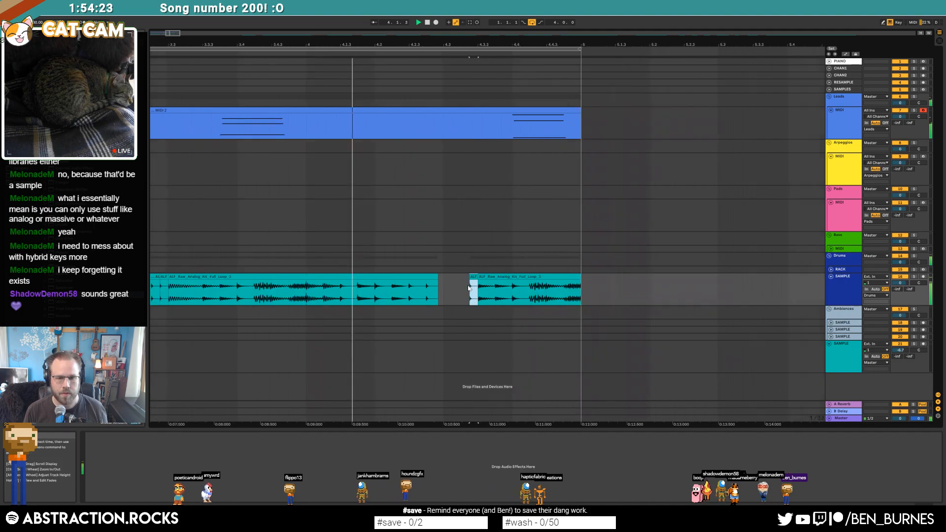
scroll(468, 288, down, 3)
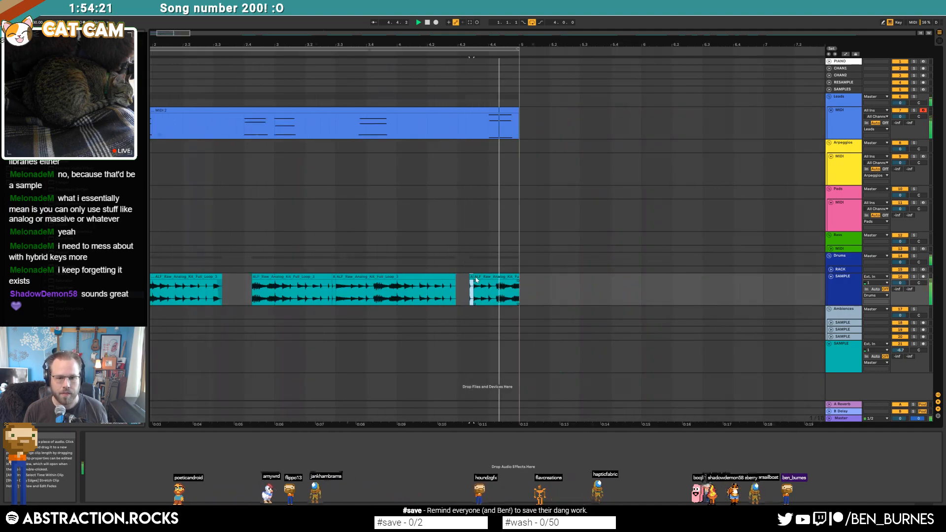
- Move the shortened drum hit earlier to 4.3.2, play back the whole loop and stop
scroll(475, 280, up, 3)
scroll(428, 285, right, 5)
click(168, 33)
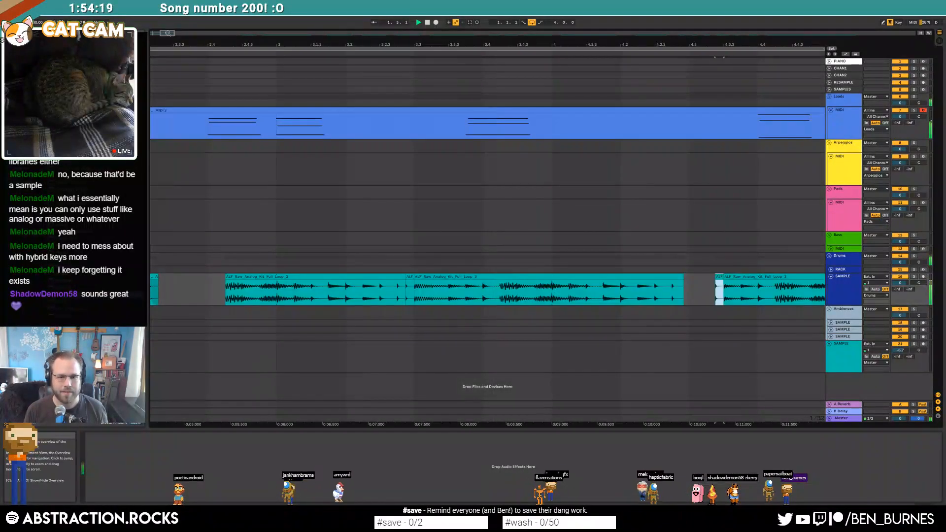
drag(720, 291, 711, 291)
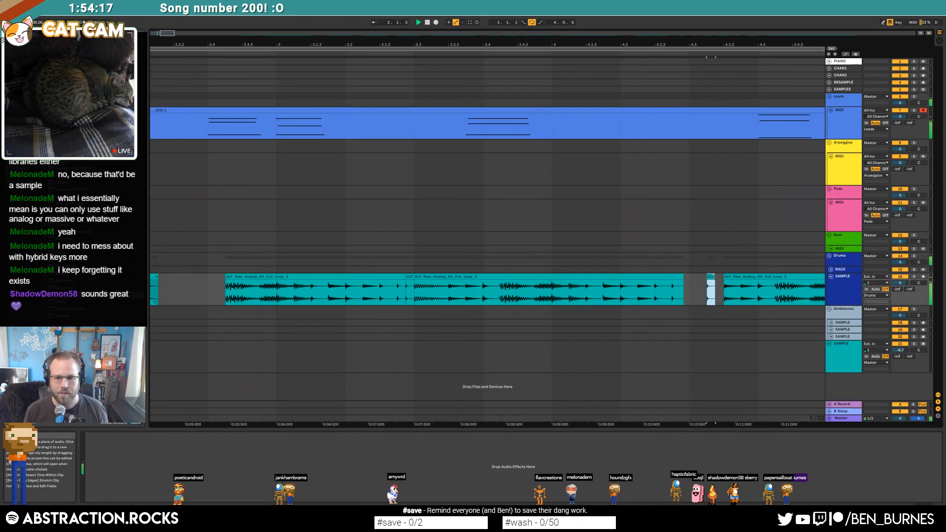
click(708, 293)
drag(303, 43, 389, 19)
key(space)
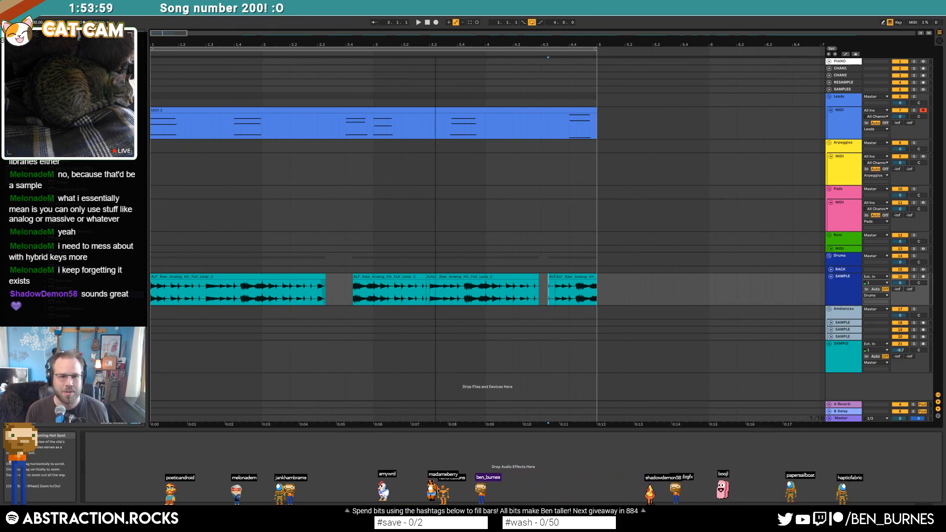
- Expand the drum RACK track, audition percussion samples and load Rattle Strike 4 onto the Drum Rack's D1 pad
drag(436, 45, 436, 38)
click(832, 270)
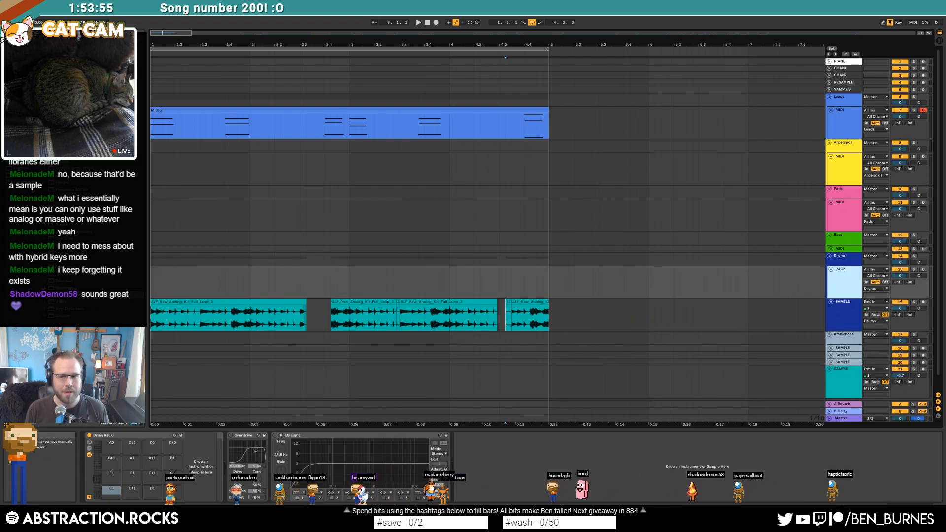
click(22, 168)
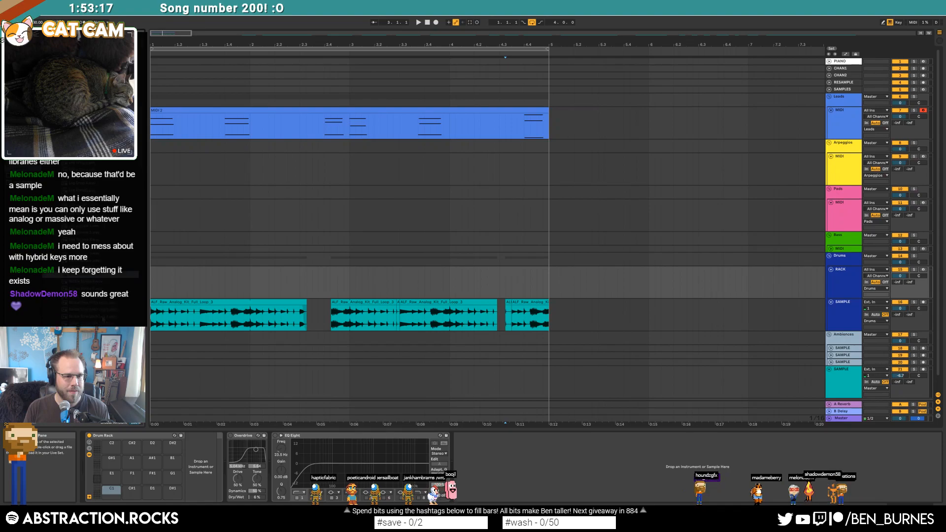
click(90, 282)
click(82, 288)
click(69, 283)
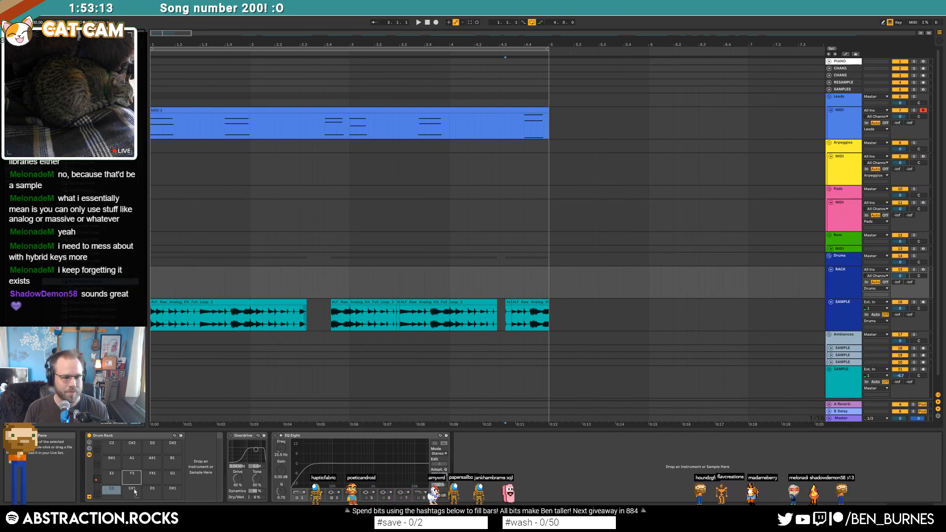
click(149, 495)
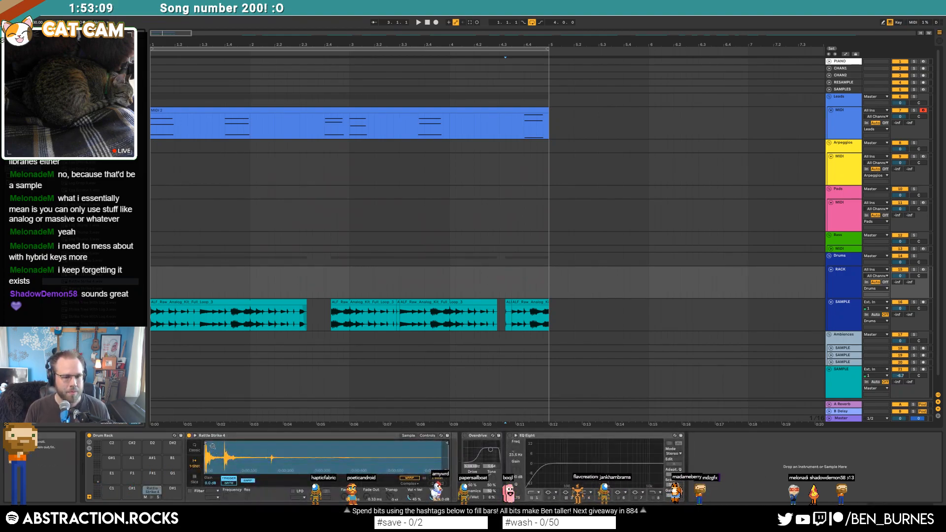
- Try a later start point for Rattle Strike 4, restore it, and trim the sample's end to about the first third
drag(206, 444, 225, 443)
click(152, 497)
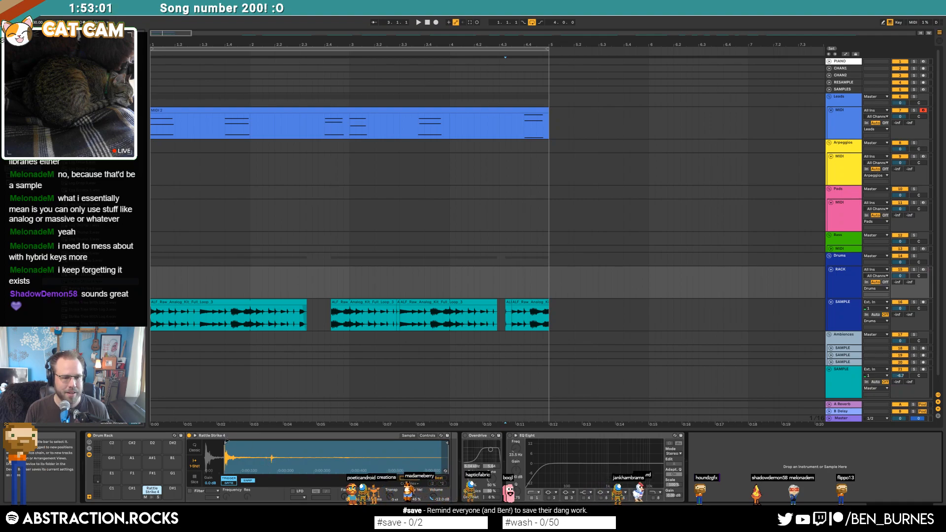
drag(225, 443, 207, 444)
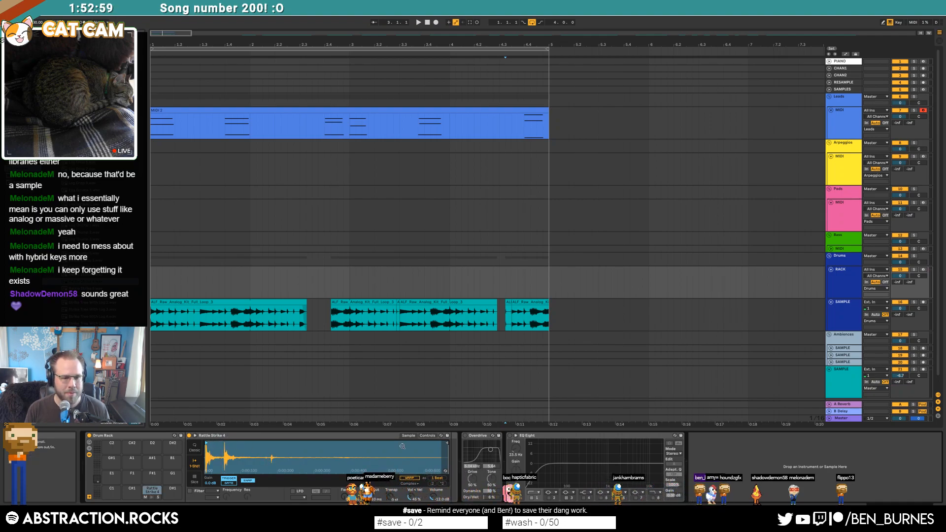
drag(450, 447, 278, 445)
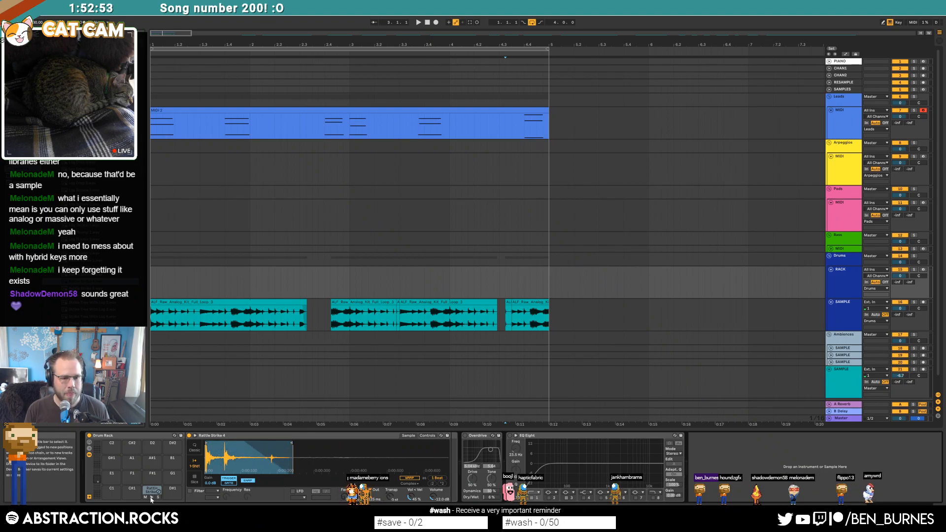
- Group Rattle Strike 4 into an Instrument Rack and layer BG F Snare1 Rim 03 with a Compressor as a second chain
click(245, 436)
key(ctrl+g)
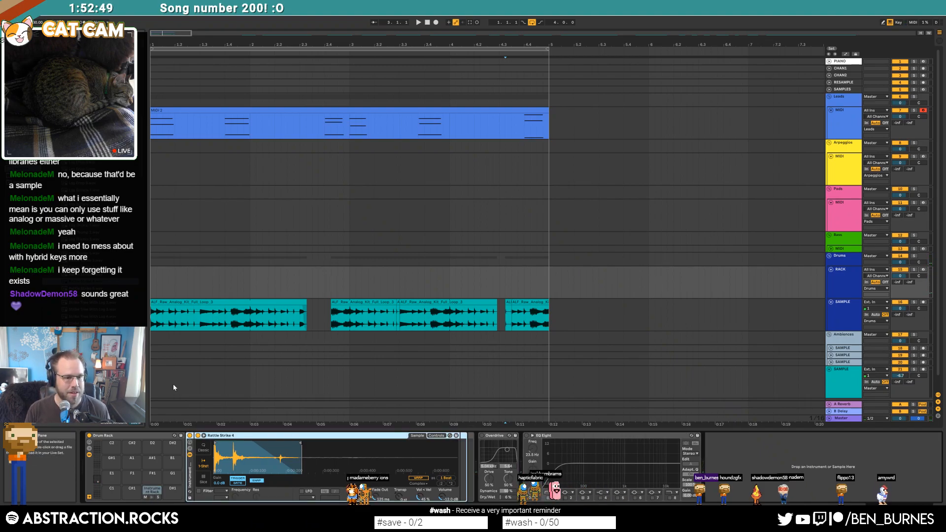
click(191, 450)
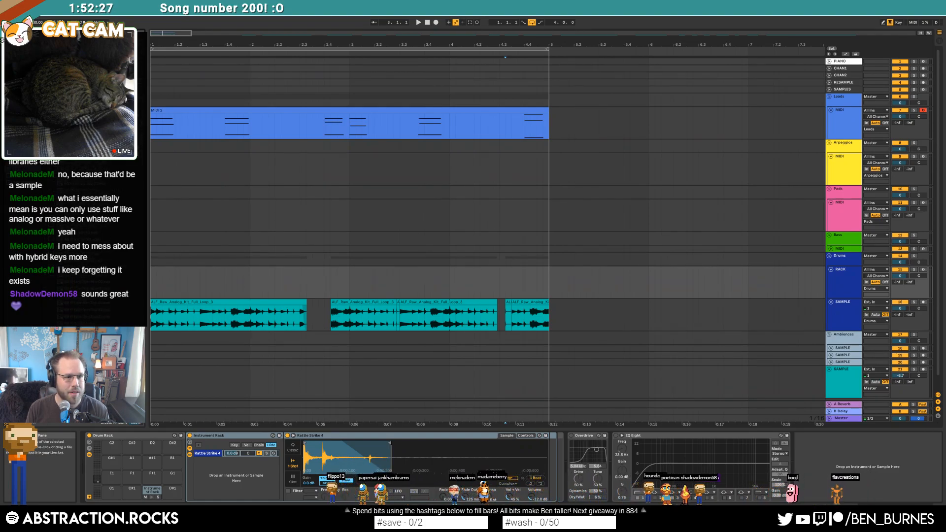
drag(198, 443, 236, 473)
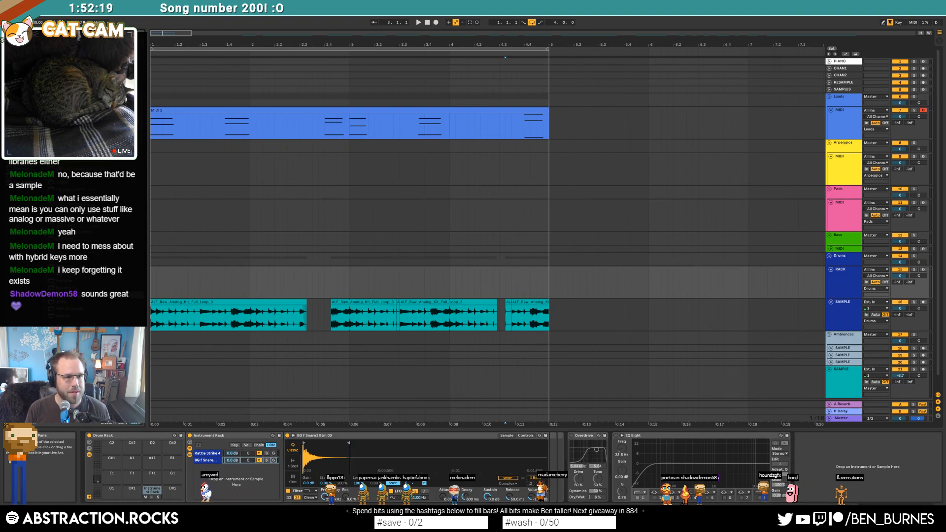
drag(540, 489, 541, 490)
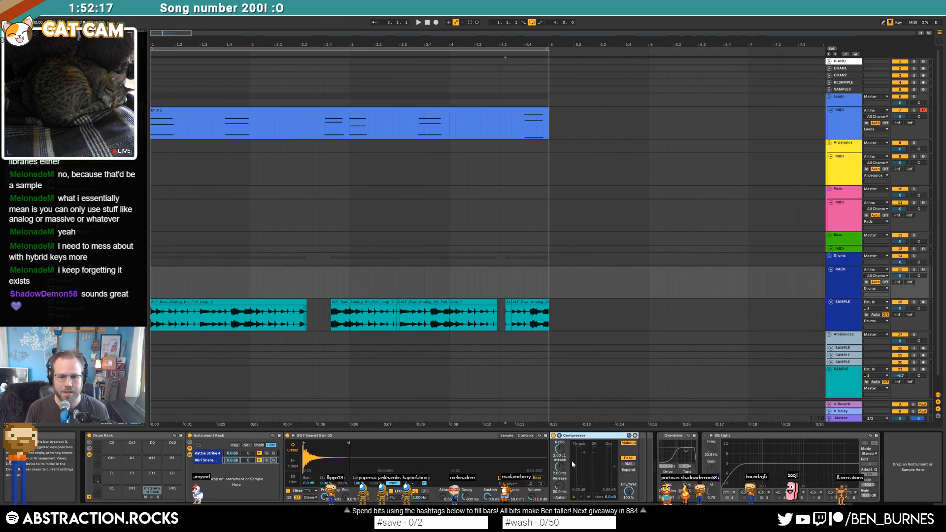
click(151, 498)
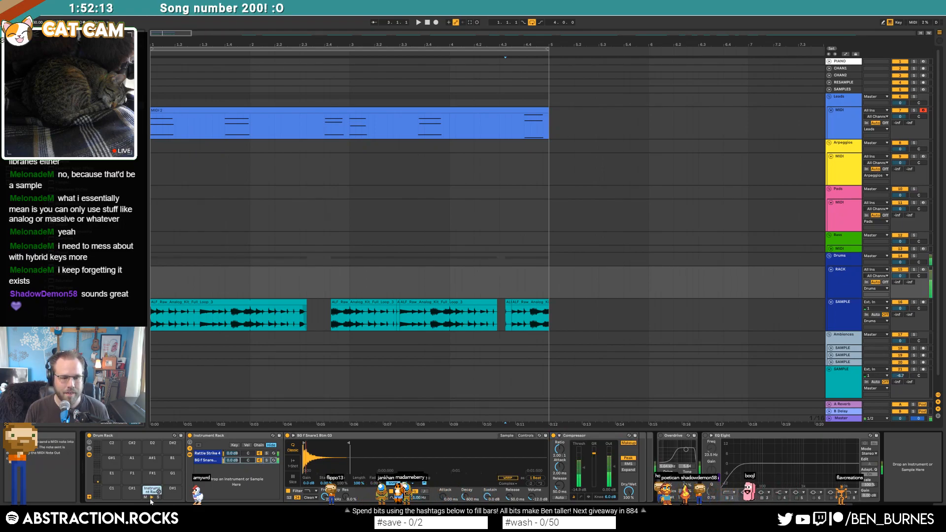
- Enable warping on the Rattle Strike 4 chain, double the sample's length twice and audition the pad
click(213, 454)
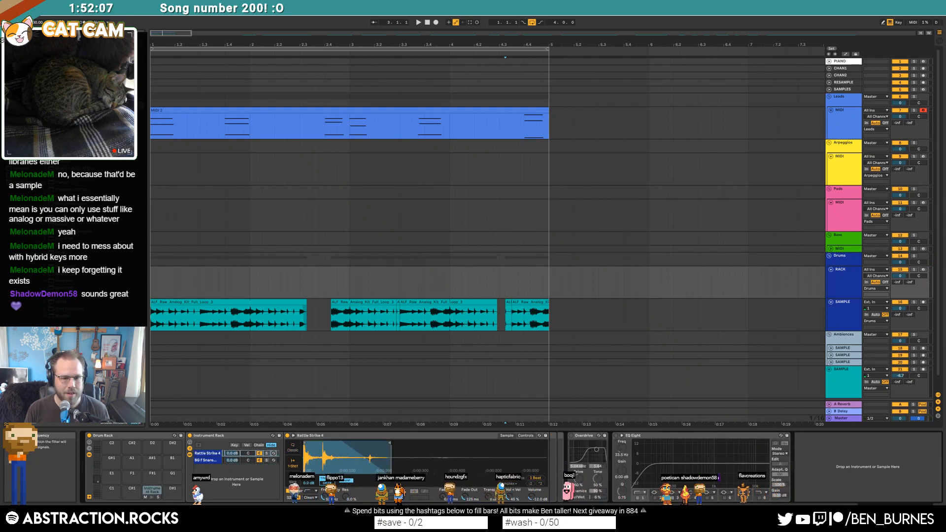
click(508, 479)
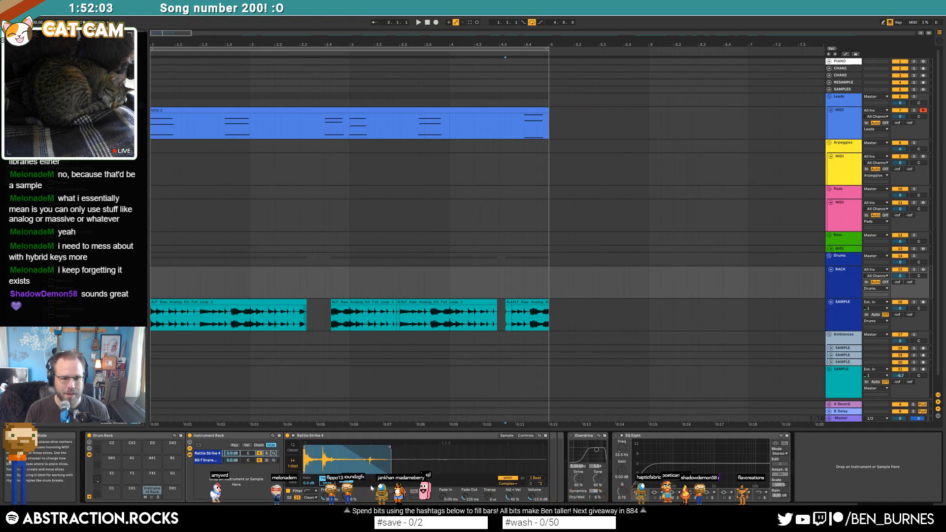
click(152, 496)
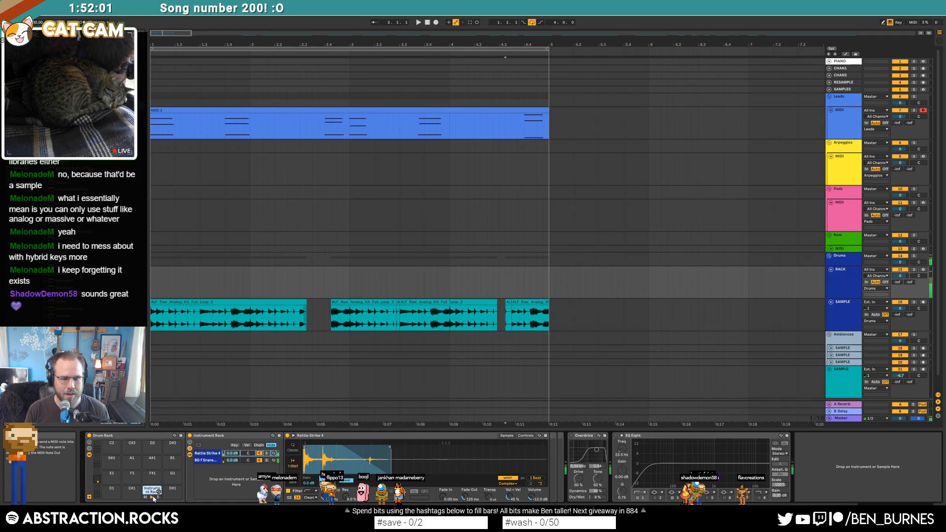
click(541, 484)
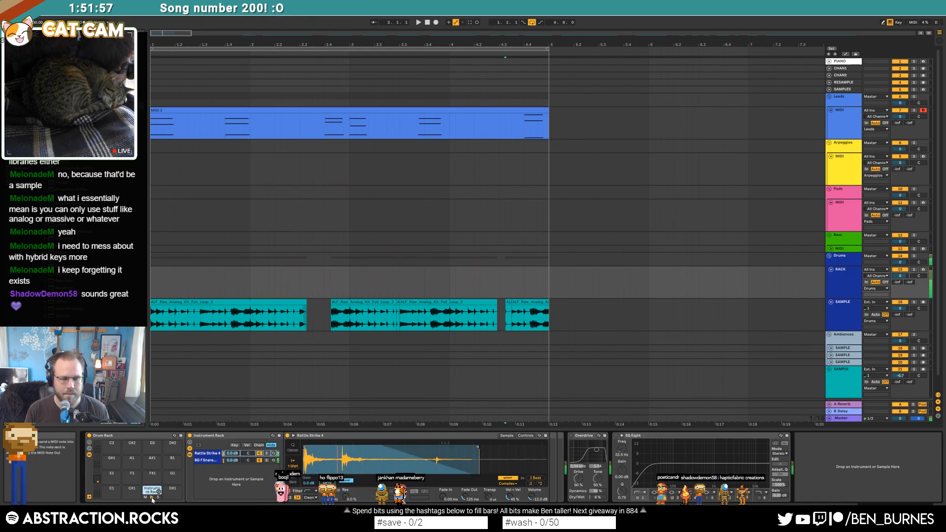
click(540, 484)
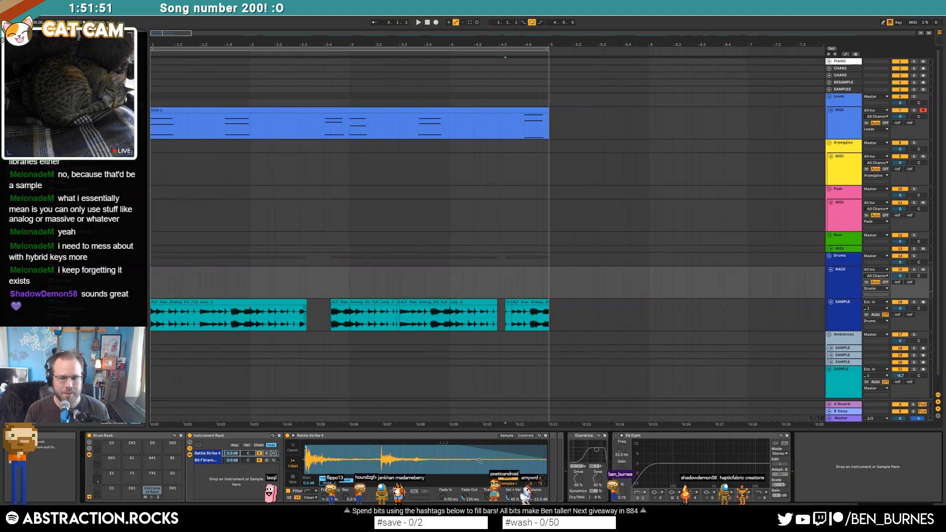
drag(346, 459, 324, 502)
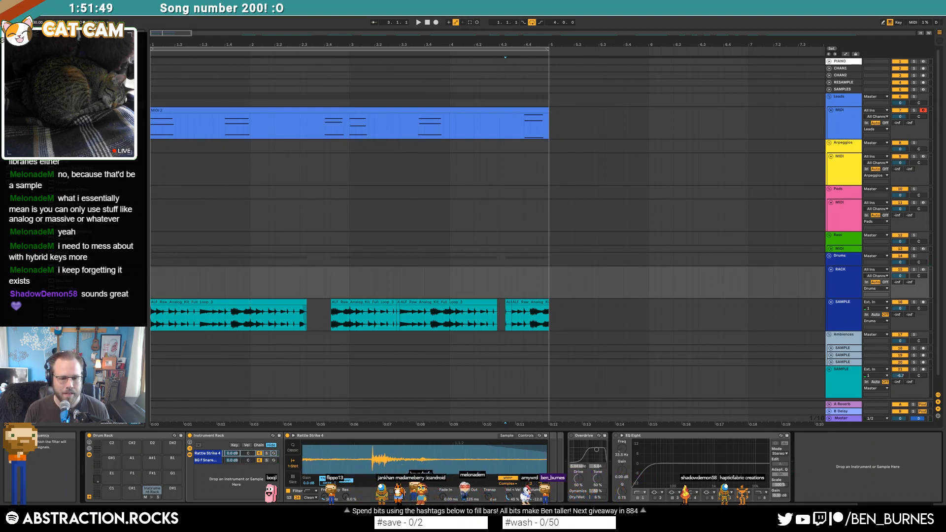
click(158, 499)
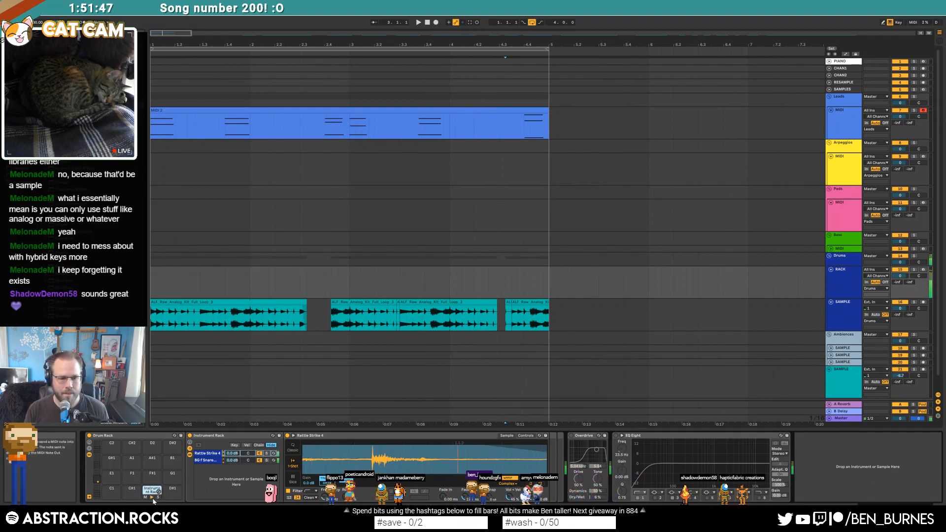
- Arm the RACK track and insert an empty one-bar MIDI clip at bar 1
click(923, 270)
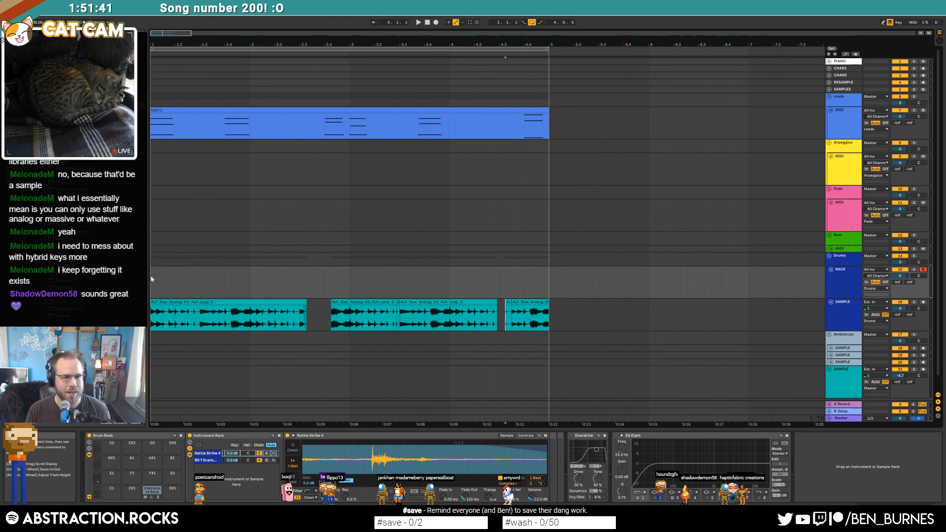
drag(151, 279, 219, 282)
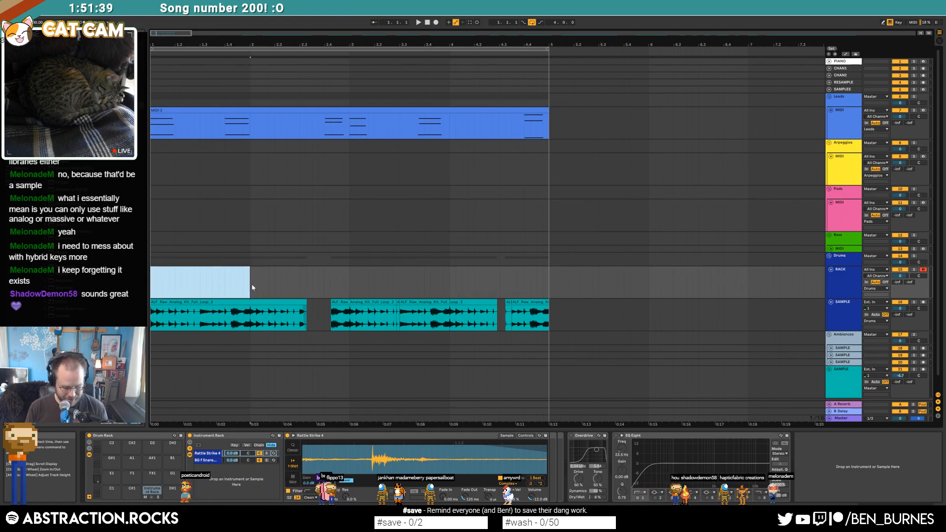
key(ctrl+shift+m)
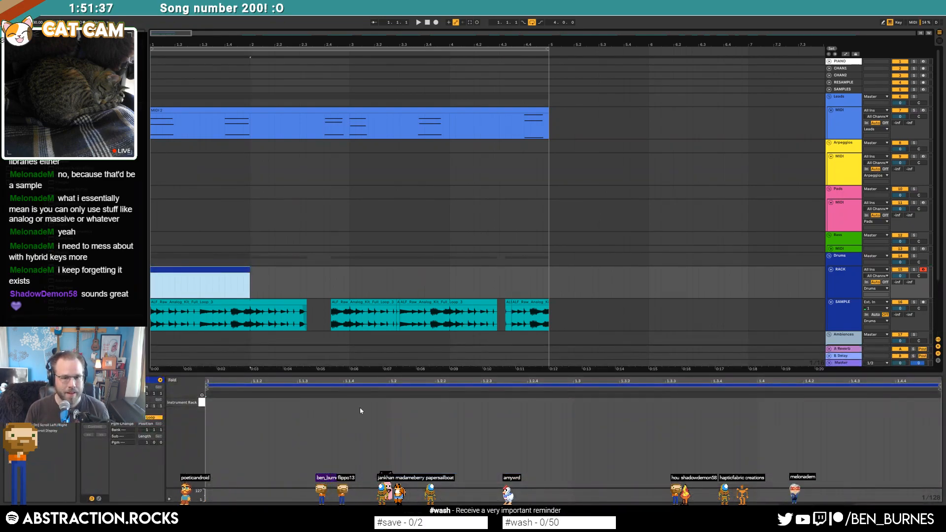
- Add an Instrument Rack hit at 1.2, duplicate the half bar to repeat it at 1.4, and extend the clip to bar 5 for playback
click(390, 402)
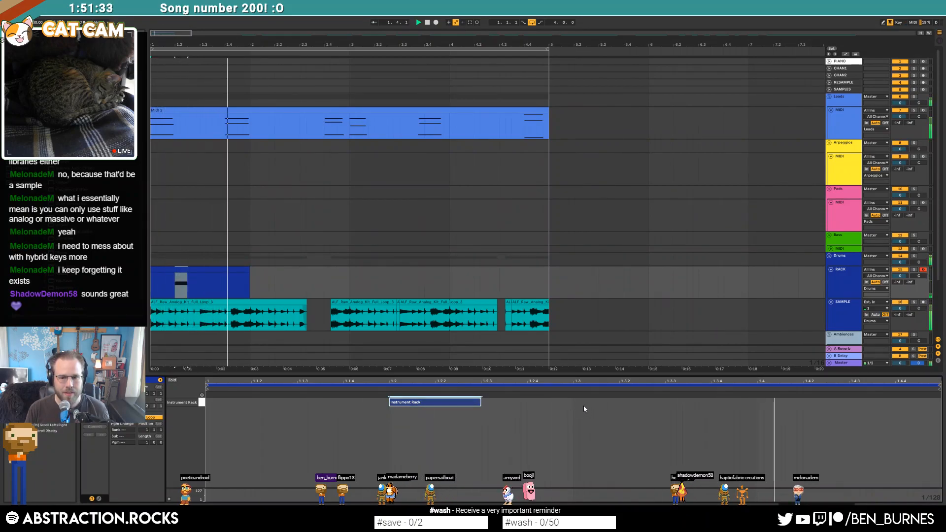
drag(573, 403, 204, 403)
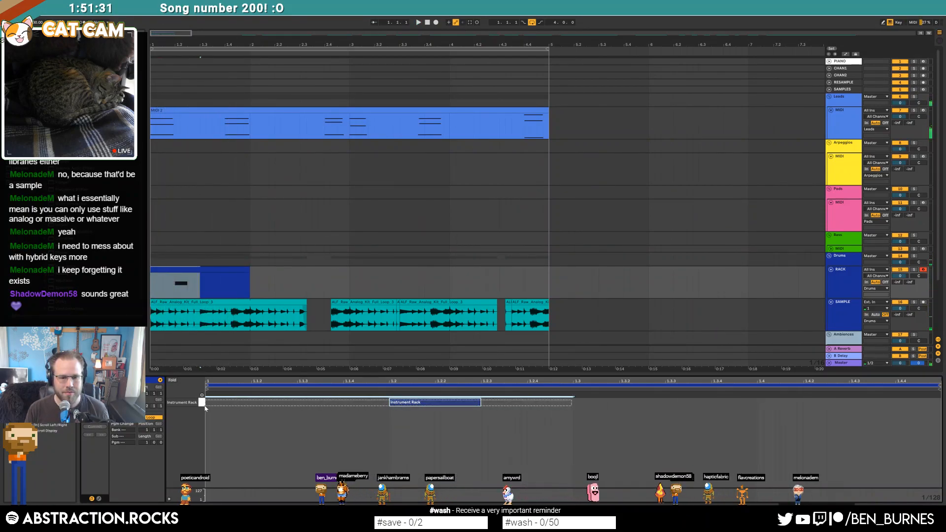
key(ctrl+d)
drag(247, 271, 544, 264)
key(space)
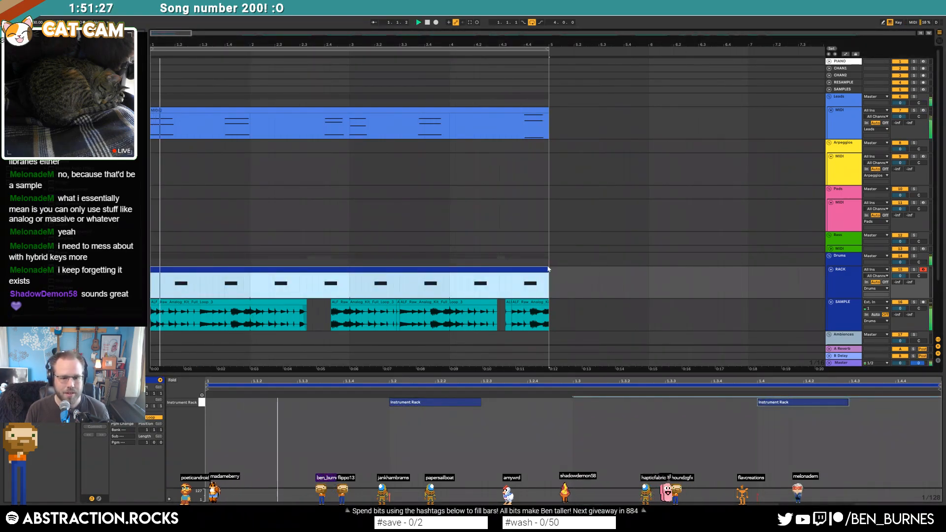
- Move the sample start of Rattle Strike 4 slightly later during playback, check the snare chain, and stop
key(shift+Tab)
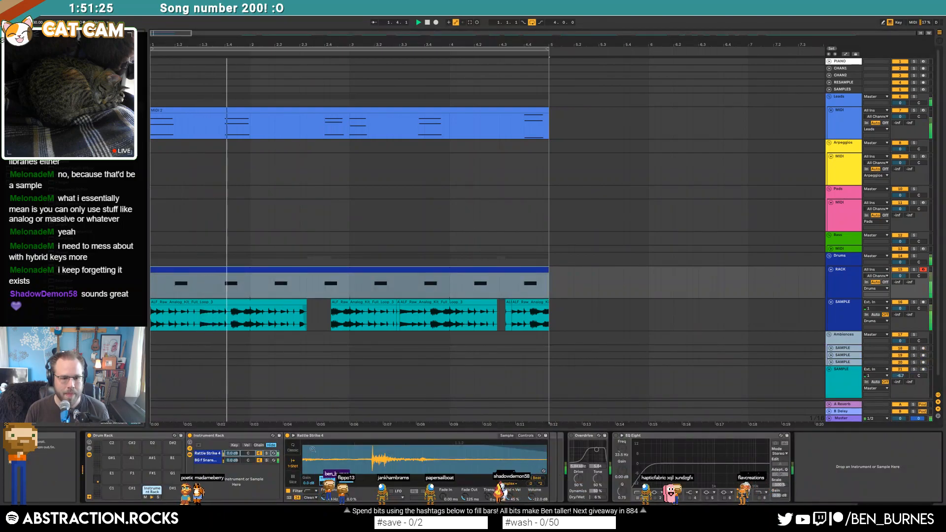
mouse_move(316, 469)
mouse_down()
mouse_move(308, 452)
mouse_move(336, 446)
mouse_move(307, 443)
mouse_up()
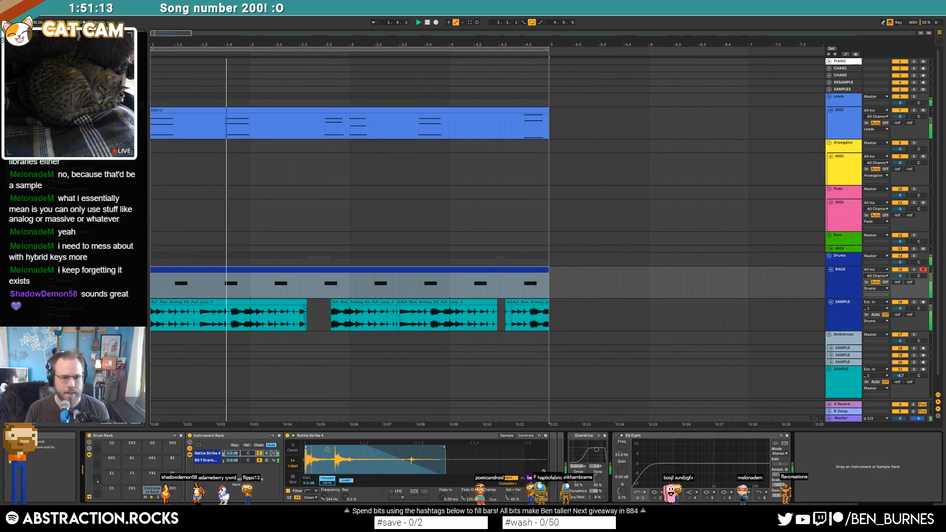
drag(306, 446, 313, 446)
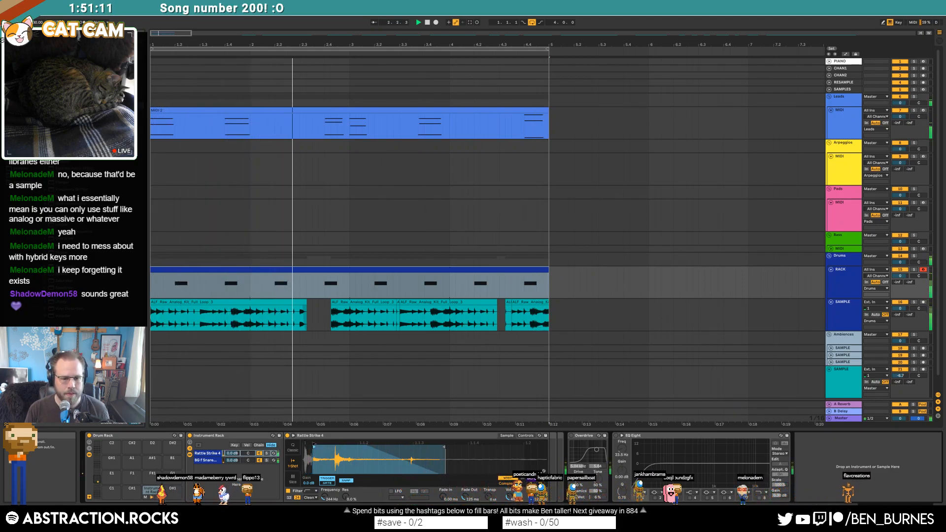
click(202, 461)
click(204, 454)
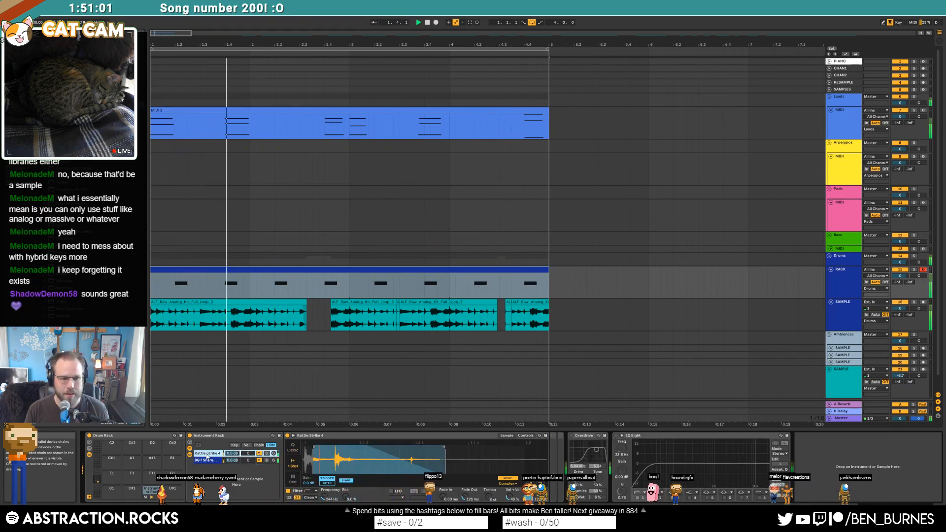
key(space)
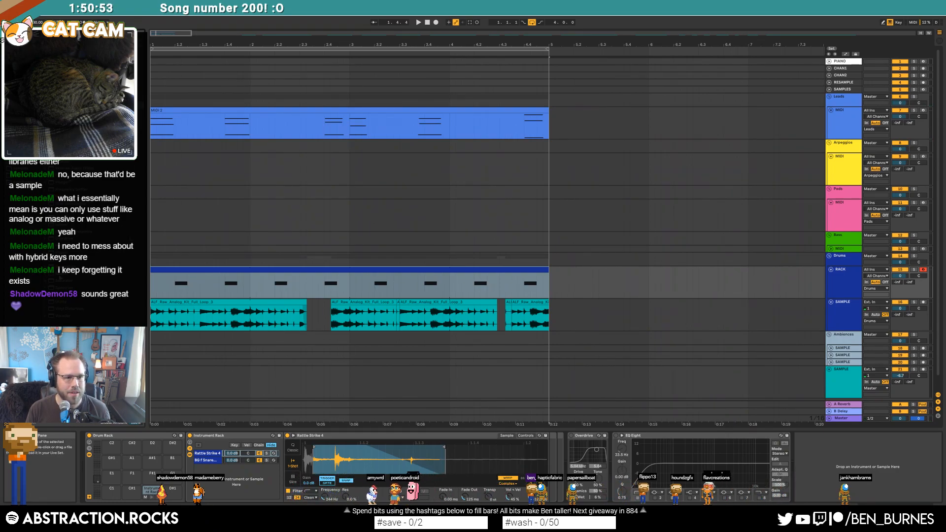
- Add a Reverb to the Rattle Strike 4 chain, switch its input cut filters, and lower its dry/wet mix while listening
drag(60, 276, 560, 465)
click(560, 447)
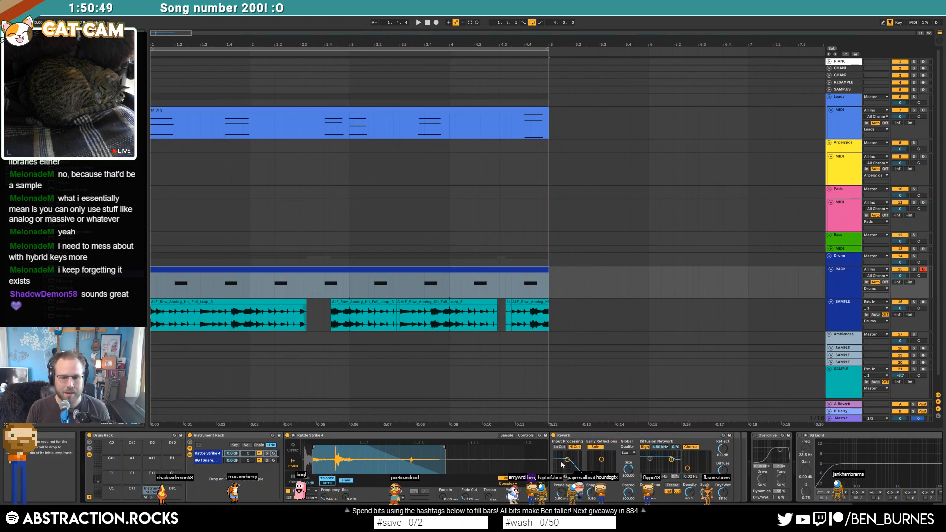
click(575, 447)
key(space)
drag(723, 492, 723, 499)
key(space)
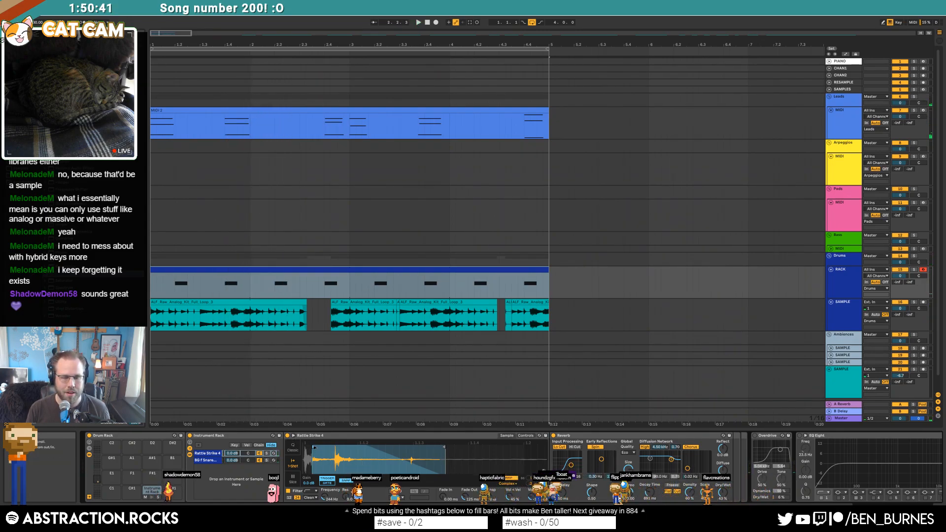
- Solo the RACK track and play the loop to compare the layered snare with and without the reverb
click(914, 270)
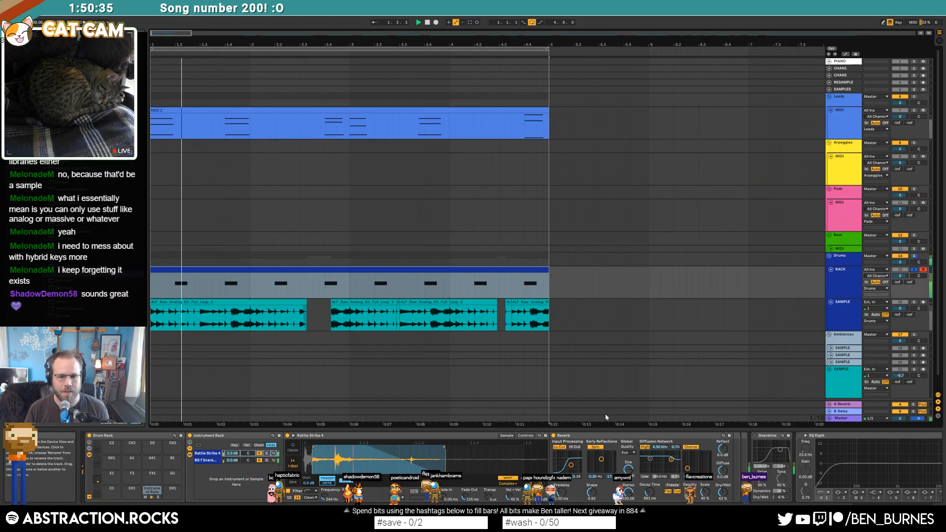
key(space)
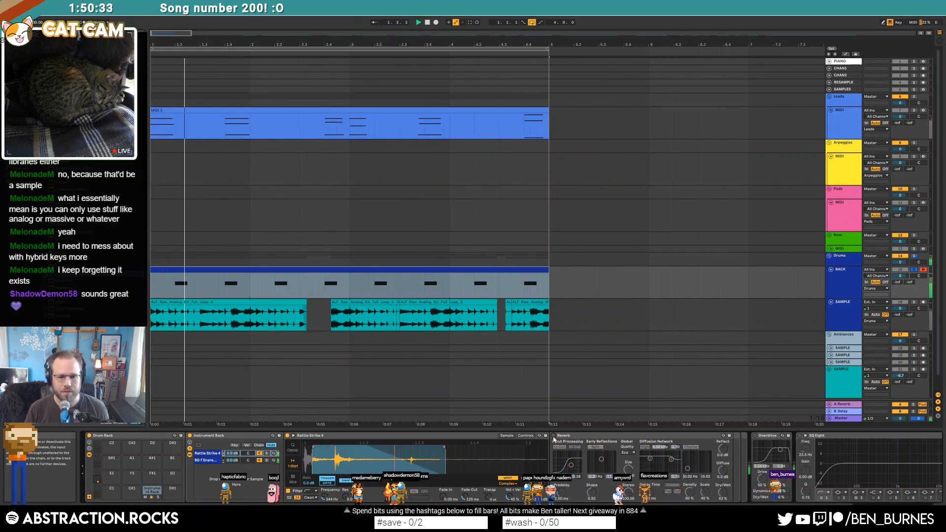
key(space)
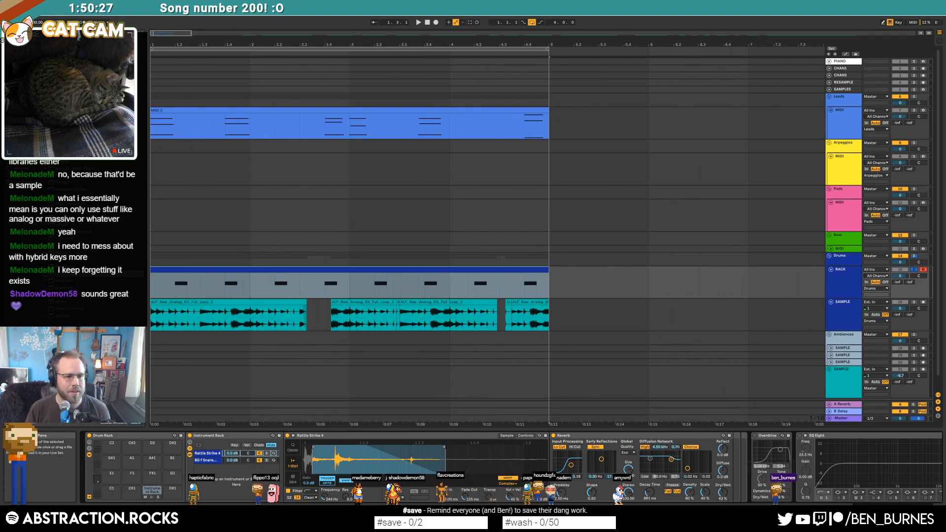
- Add a Glue Compressor after the Reverb on the Rattle Strike 4 chain and lower its threshold while playing the loop
mouse_move(69, 203)
mouse_down()
mouse_move(481, 370)
mouse_move(747, 447)
mouse_move(765, 477)
mouse_up()
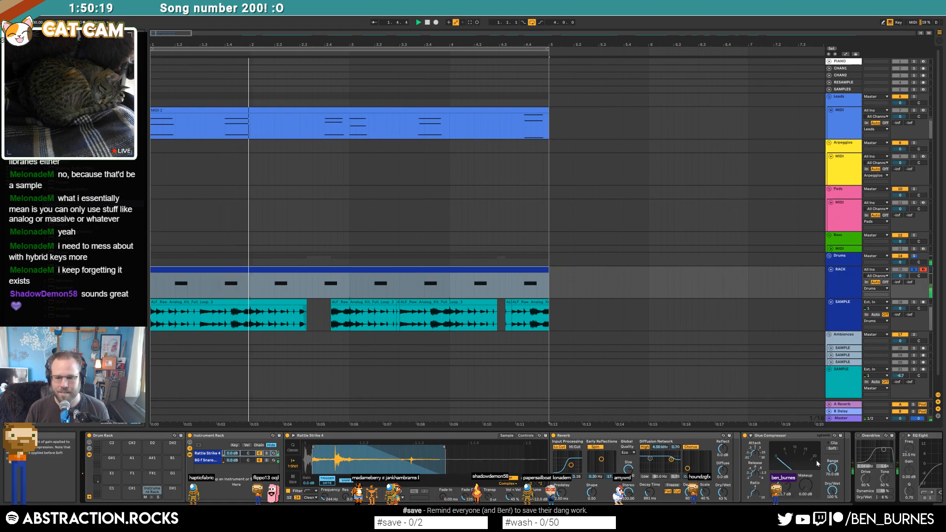
drag(784, 486, 785, 493)
key(space)
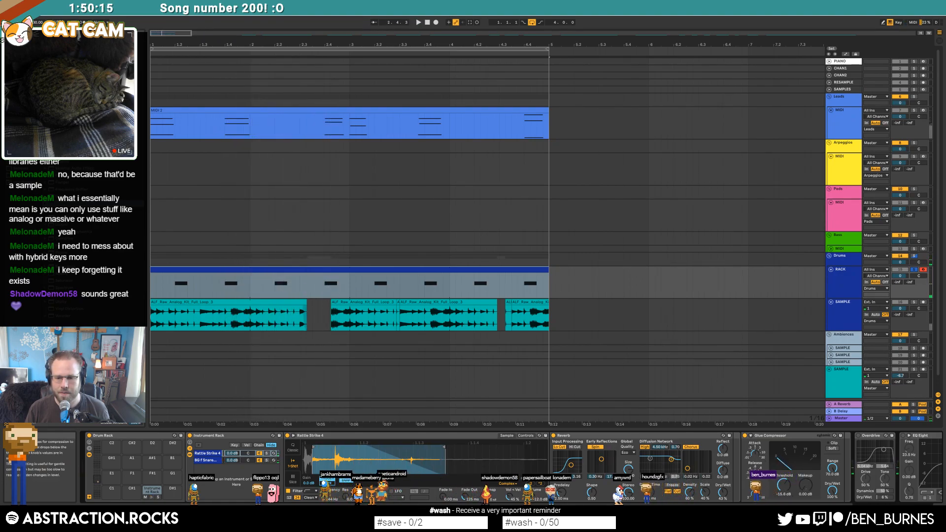
key(space)
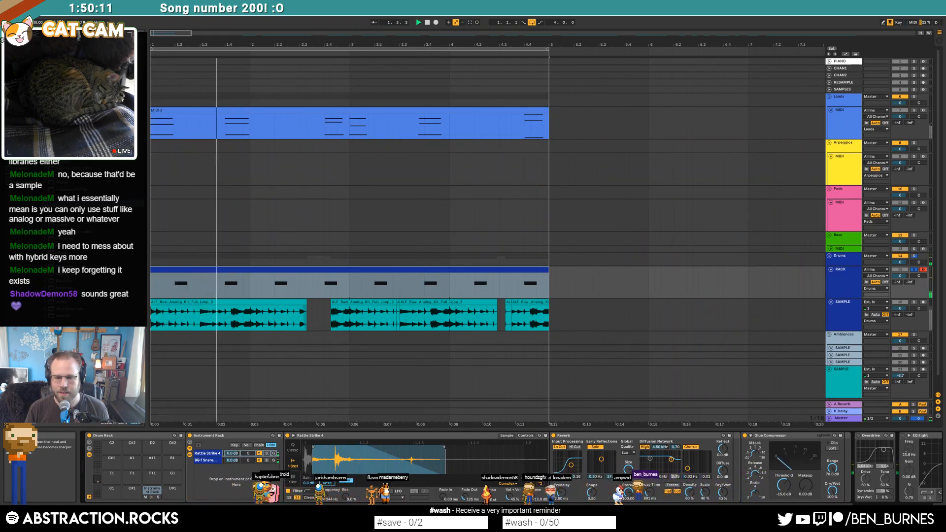
key(space)
key(space)
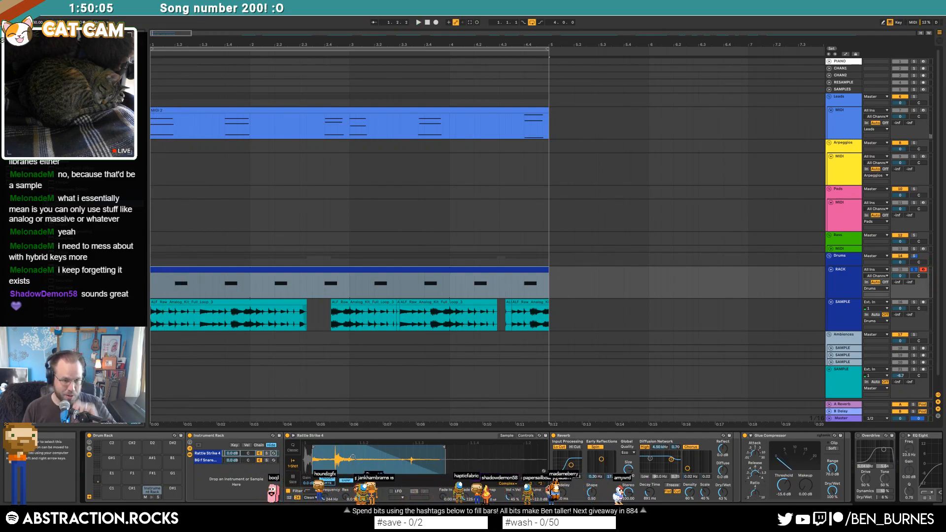
- Lower the BG F Snare chain volume to -1.0 dB and check the RACK clip's hits during playback
click(232, 460)
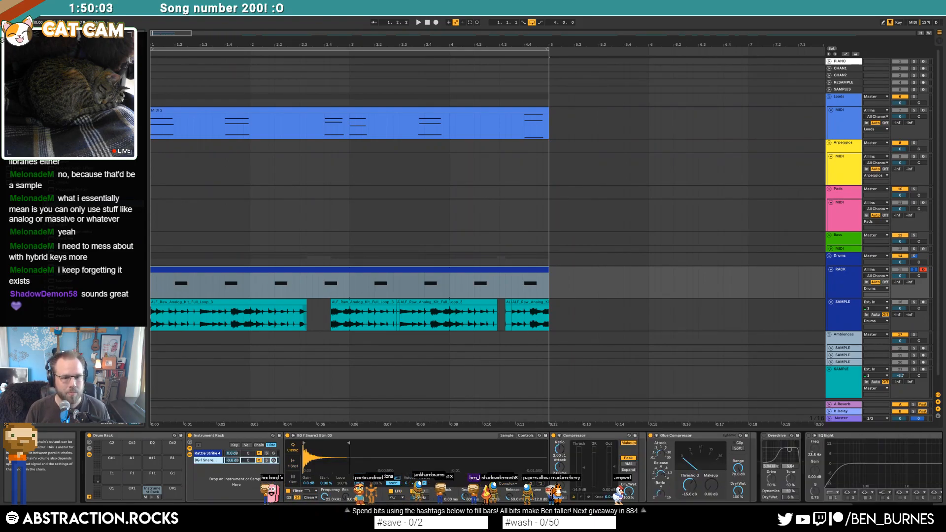
click(321, 275)
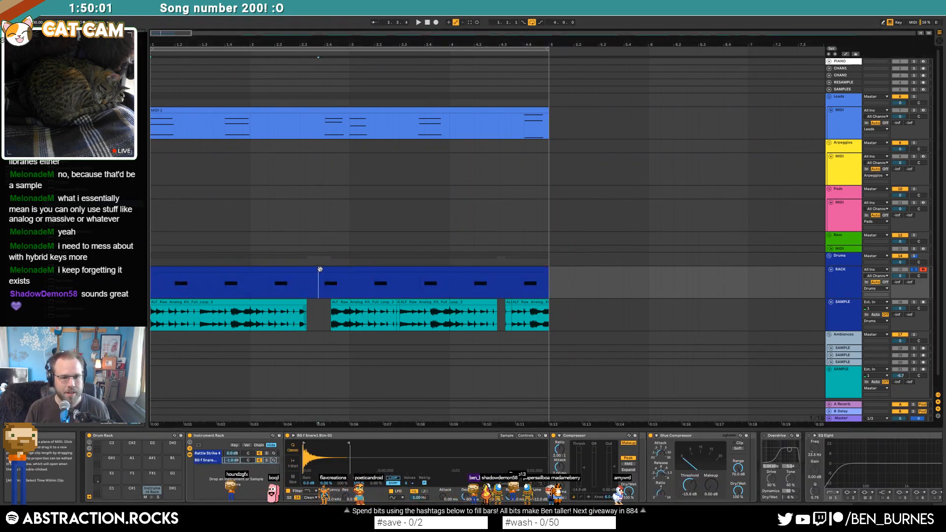
double_click(320, 275)
click(420, 404)
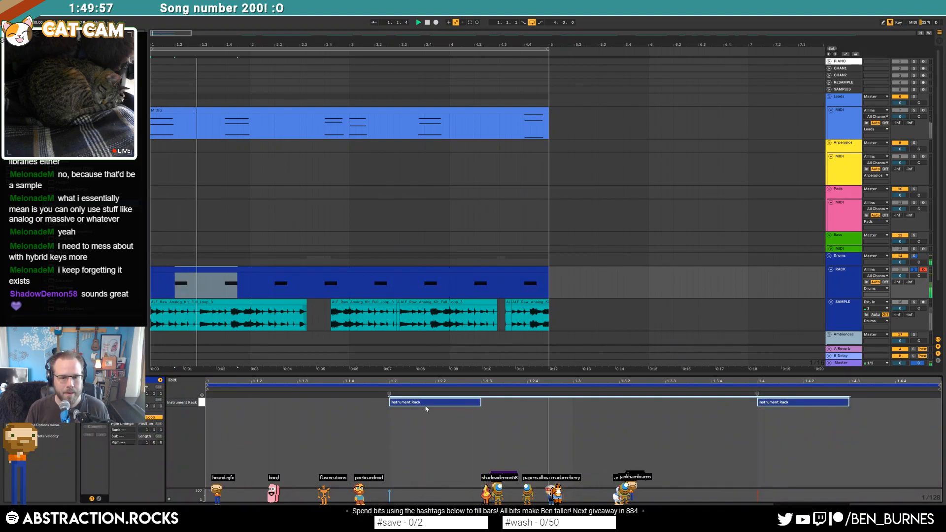
key(shift+Tab)
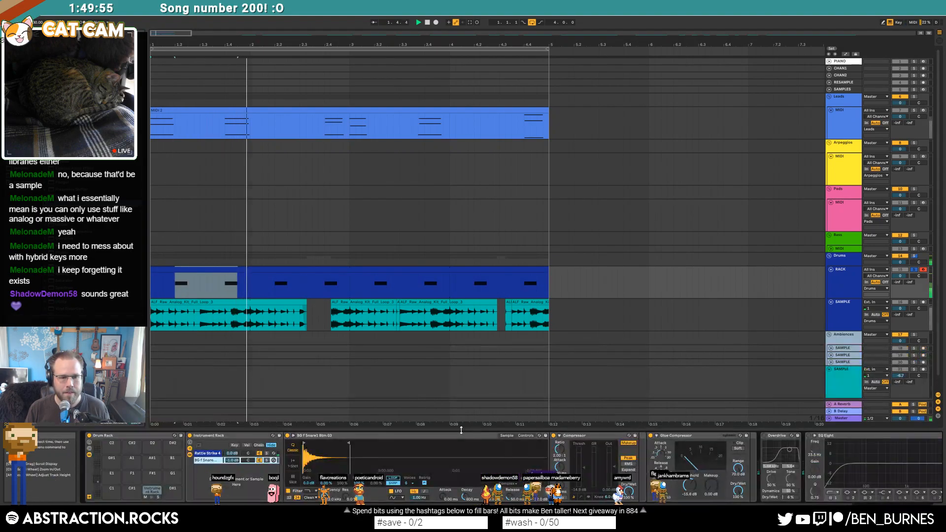
- Unsolo the RACK track and play the full loop from the start
click(914, 270)
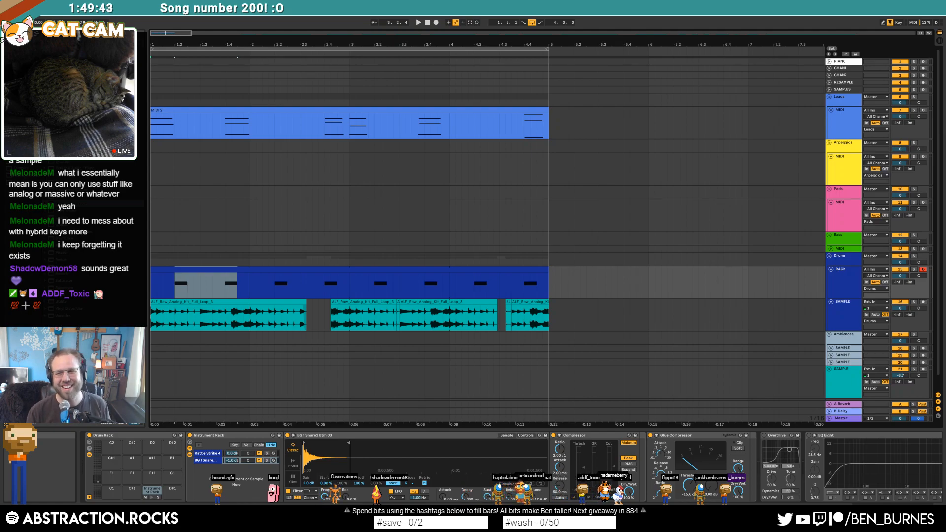
click(157, 272)
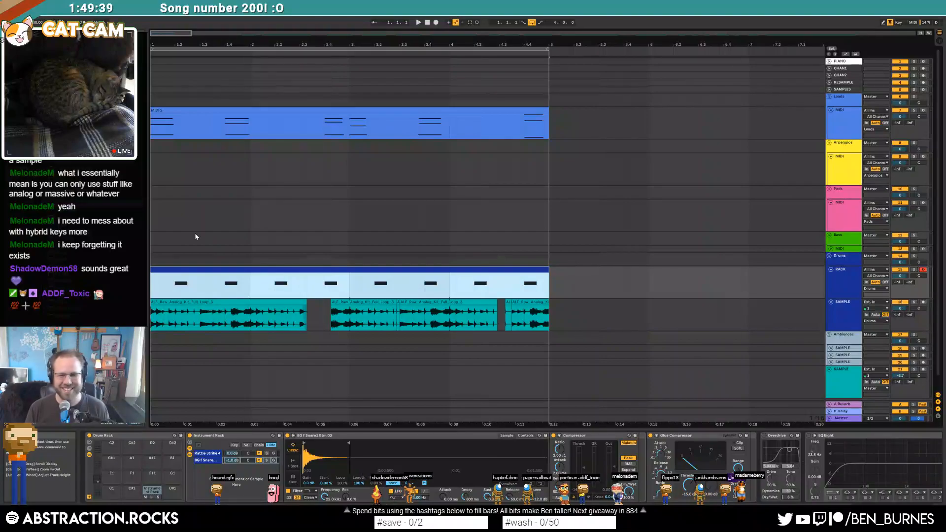
key(space)
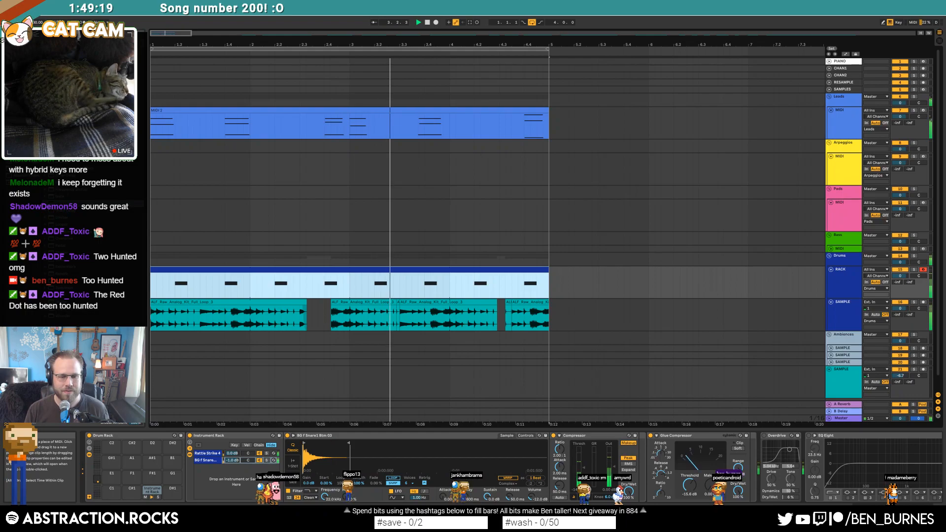
- Check both snare chains during playback, then adjust the BG F Snare sample's transposition in its Simpler controls
click(207, 454)
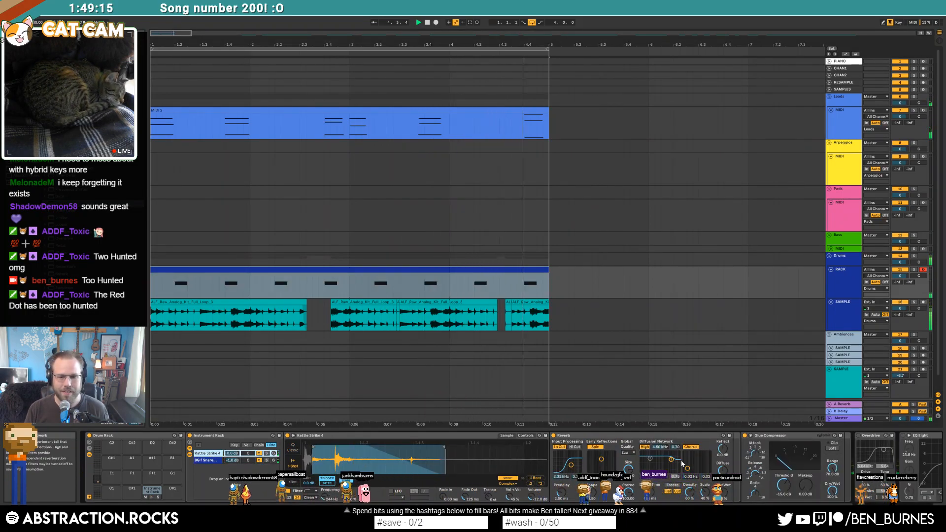
click(207, 460)
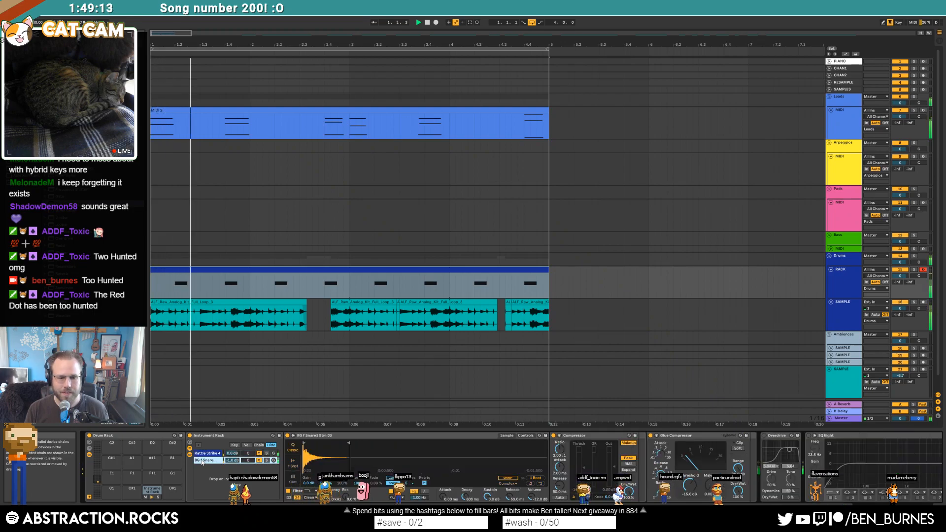
click(584, 467)
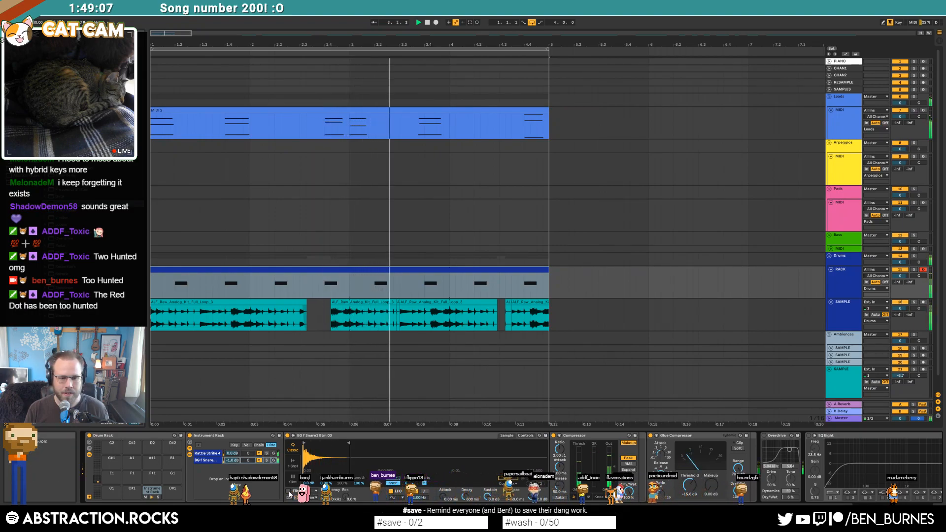
click(526, 437)
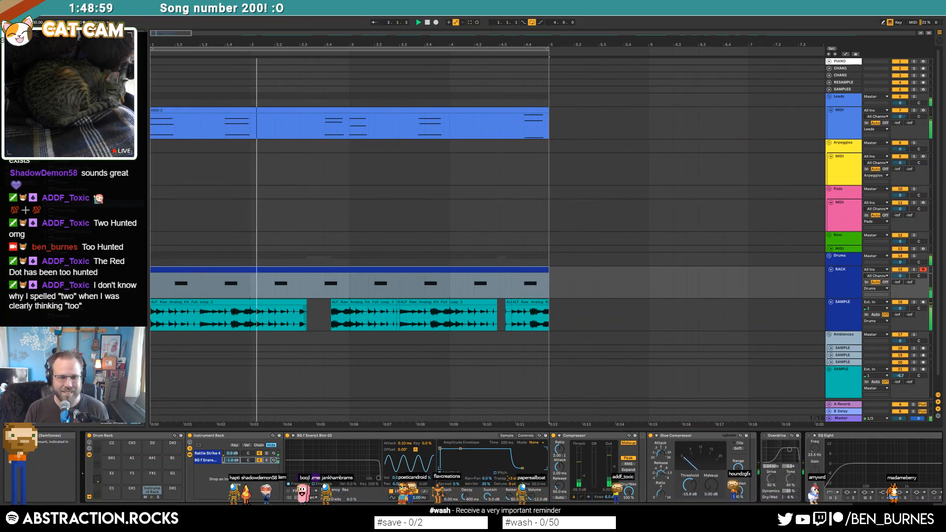
key(space)
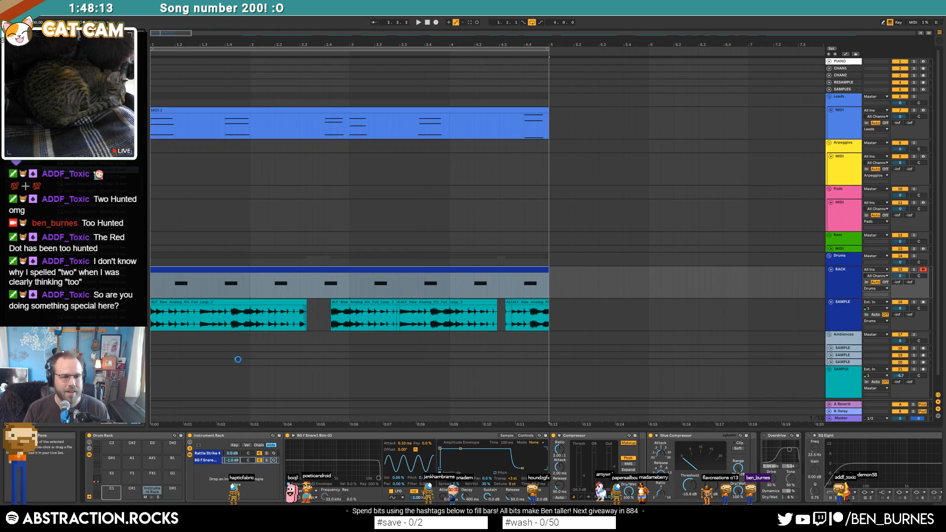
- Add MaxV - Roland808 kick hits at 1.1 and 1.3.3 in the RACK clip and play the loop
double_click(176, 271)
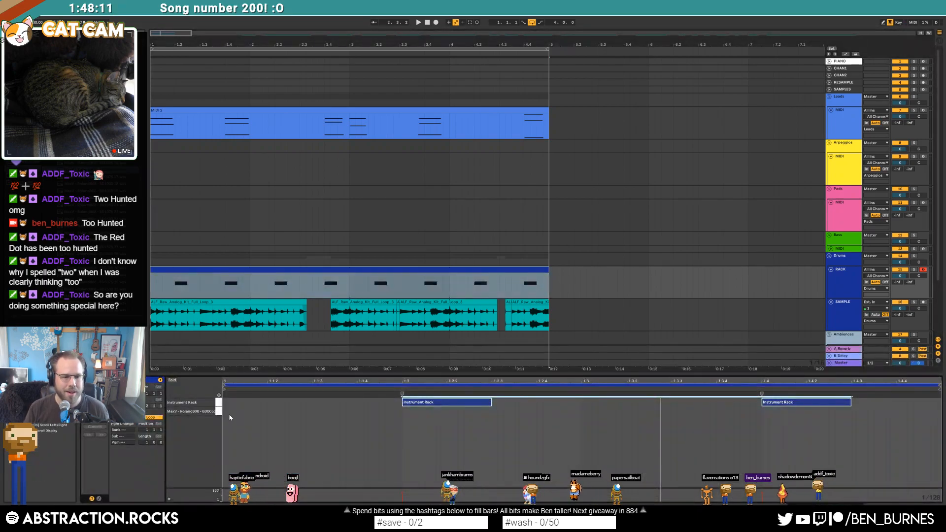
double_click(231, 411)
drag(249, 404, 346, 421)
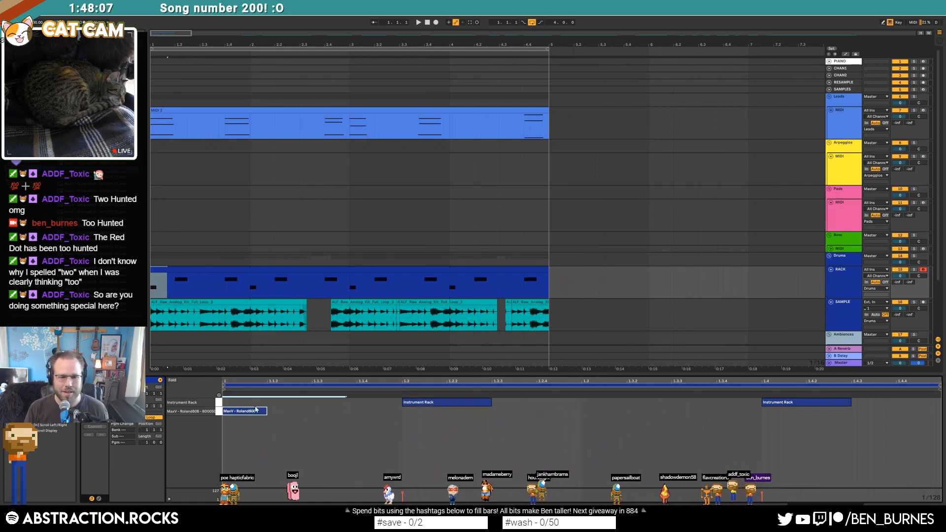
drag(237, 425, 665, 420)
double_click(684, 412)
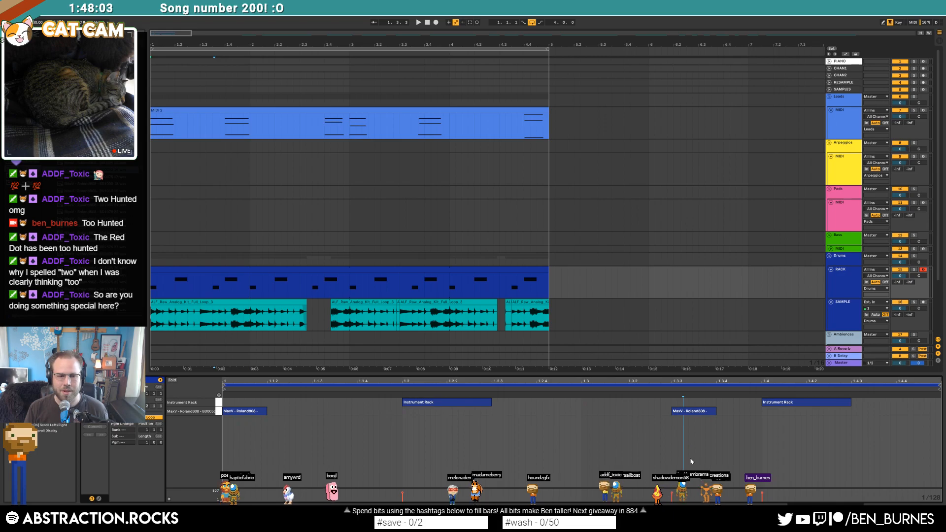
key(shift+Tab)
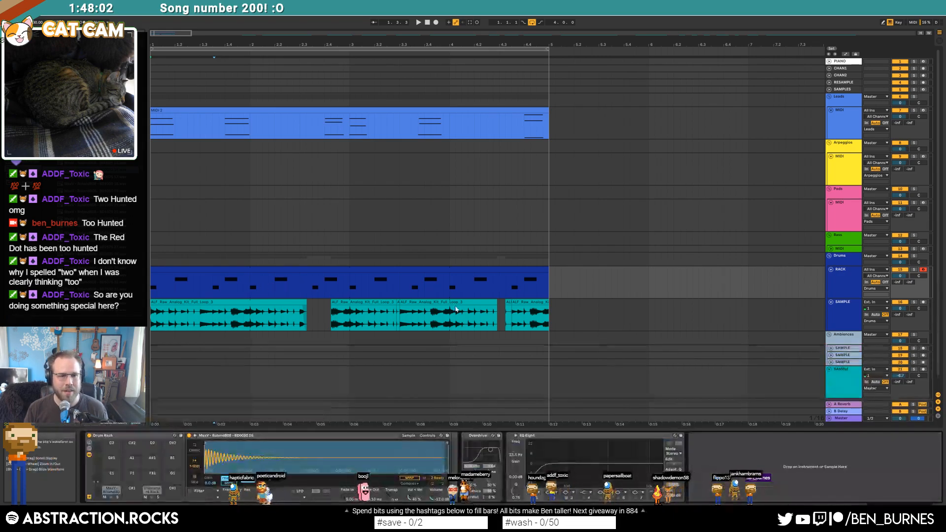
click(312, 112)
key(space)
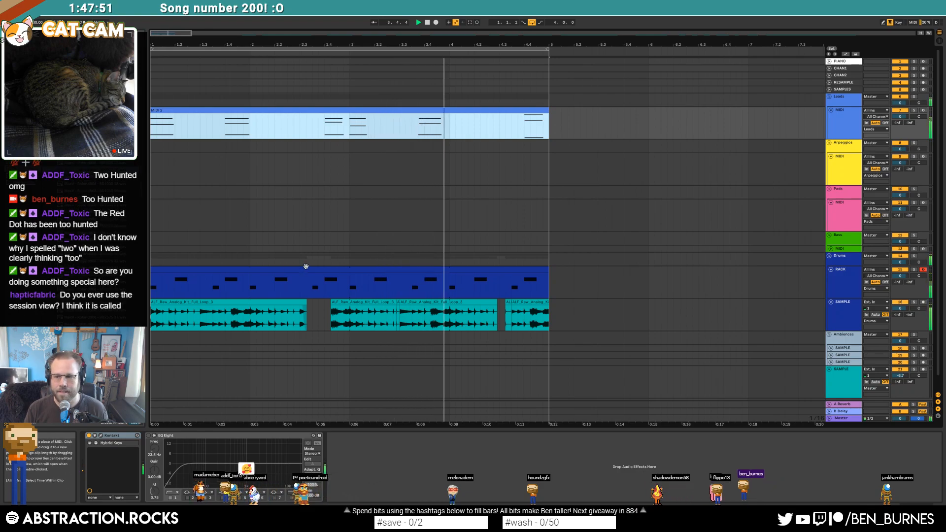
- Look over the track layout in the Session View and return to the Arrangement View
key(Tab)
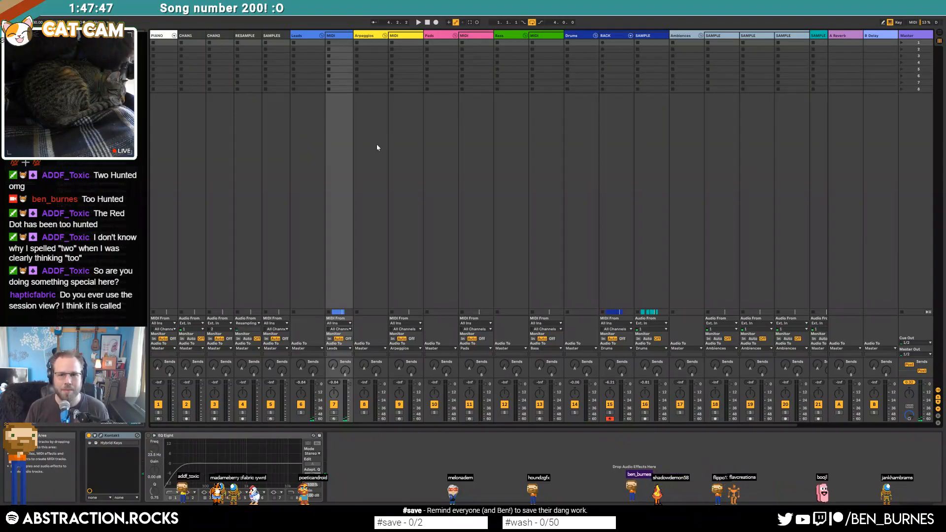
key(Tab)
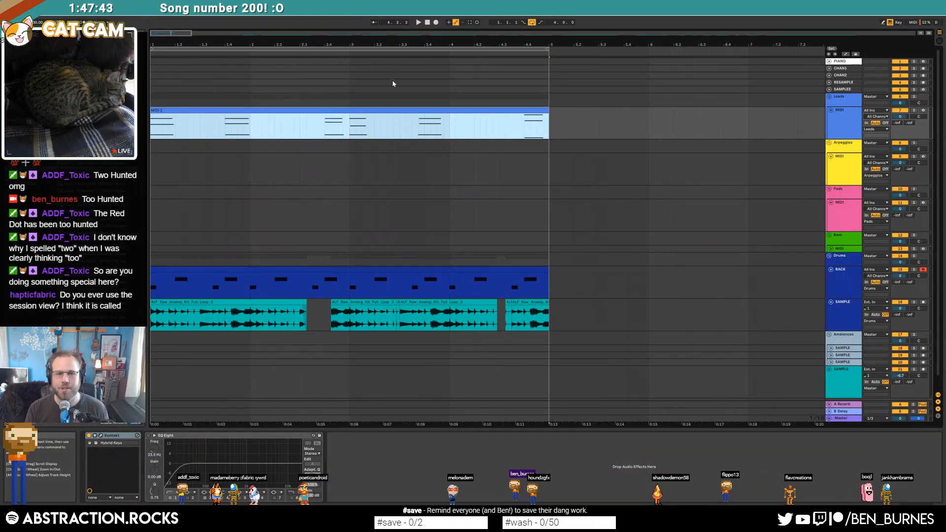
drag(551, 82, 148, 389)
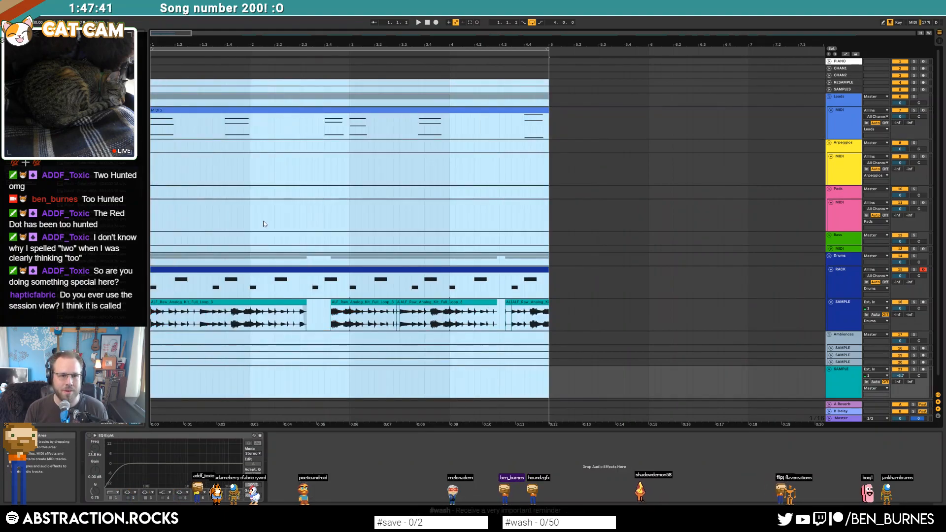
key(Tab)
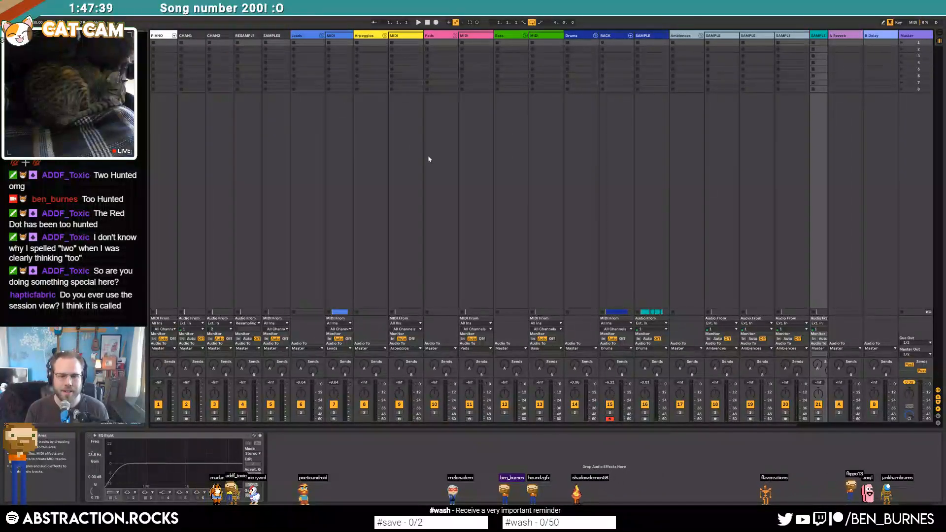
key(Tab)
click(380, 192)
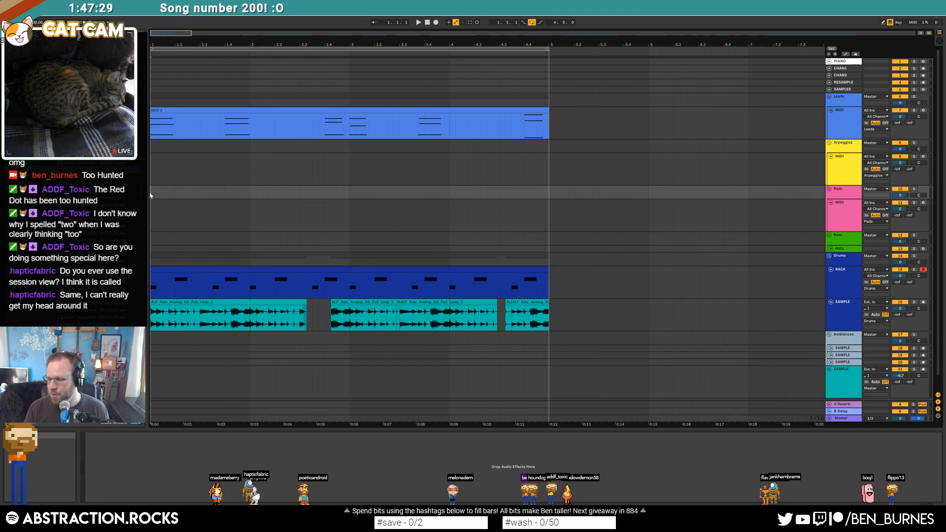
- Add a Compressor after the EQ Eight on the Hybrid Keys track and raise the EQ low cut to about 100 Hz during playback
click(196, 109)
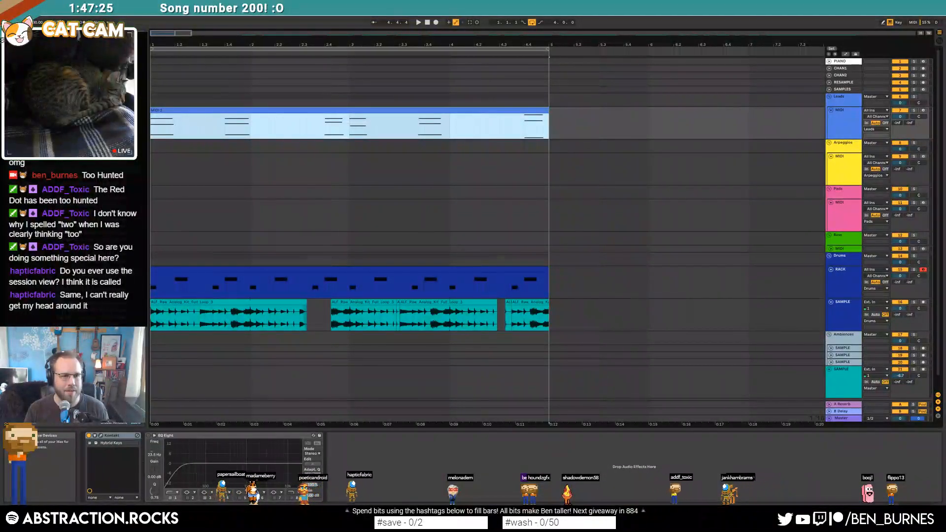
click(20, 87)
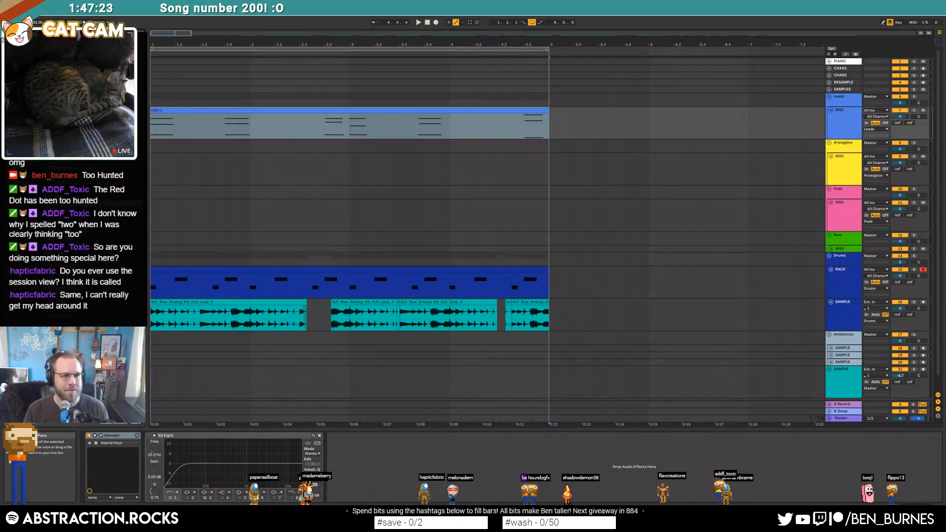
double_click(72, 104)
drag(271, 436, 154, 444)
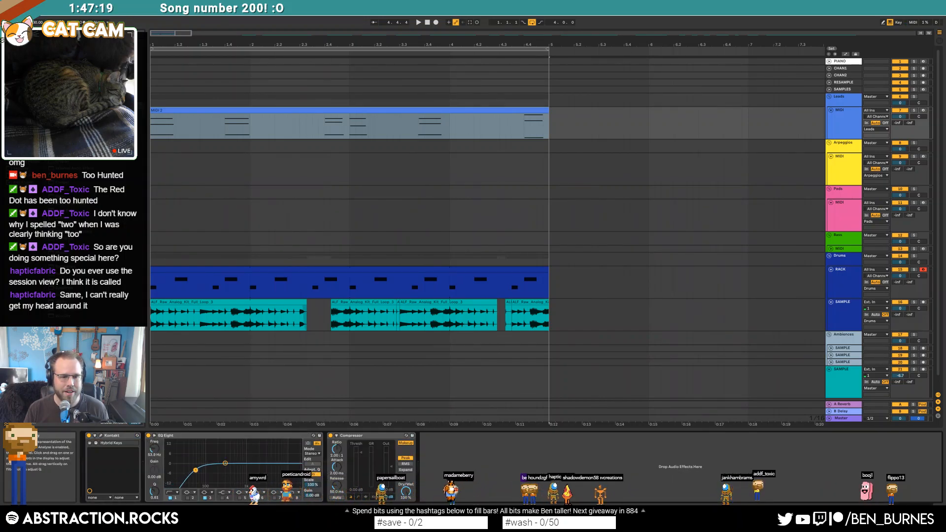
key(space)
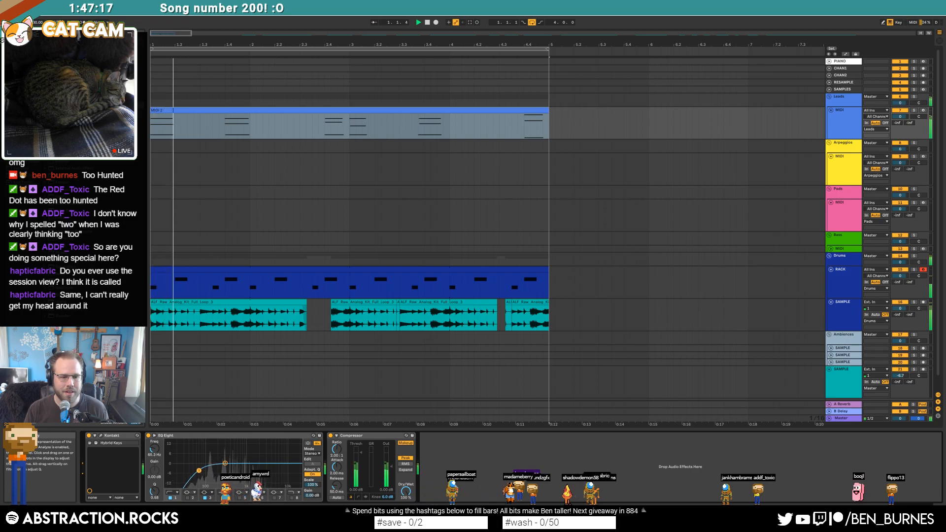
- Enable the Compressor's sidechain with RACK as the post-FX source and lower its threshold while the loop plays
click(331, 442)
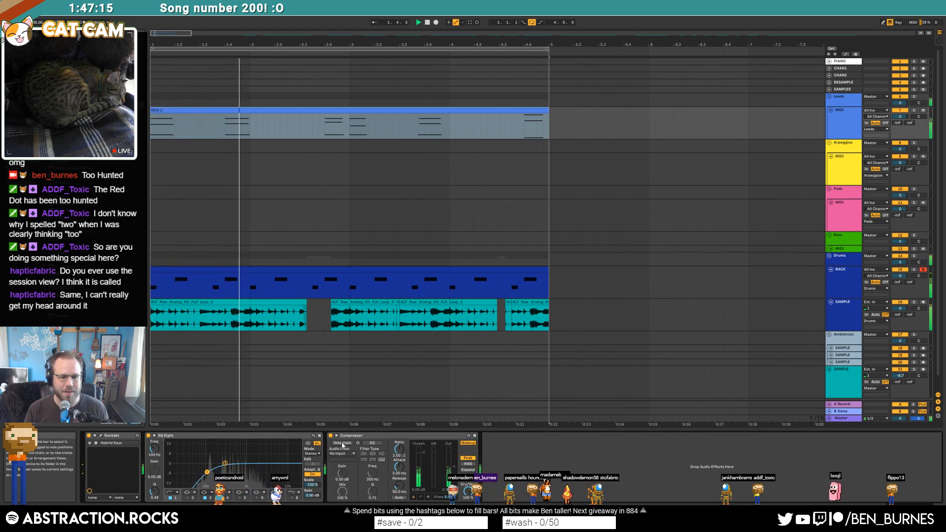
click(342, 448)
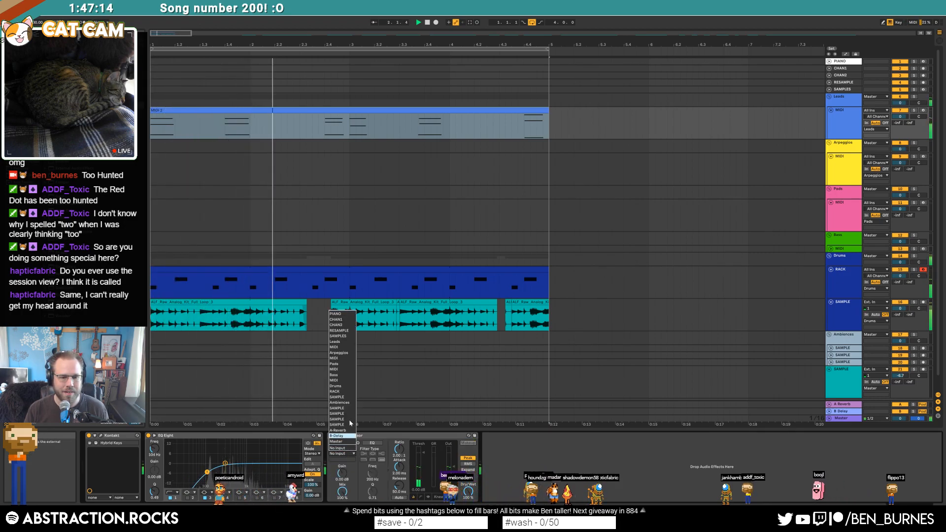
click(345, 391)
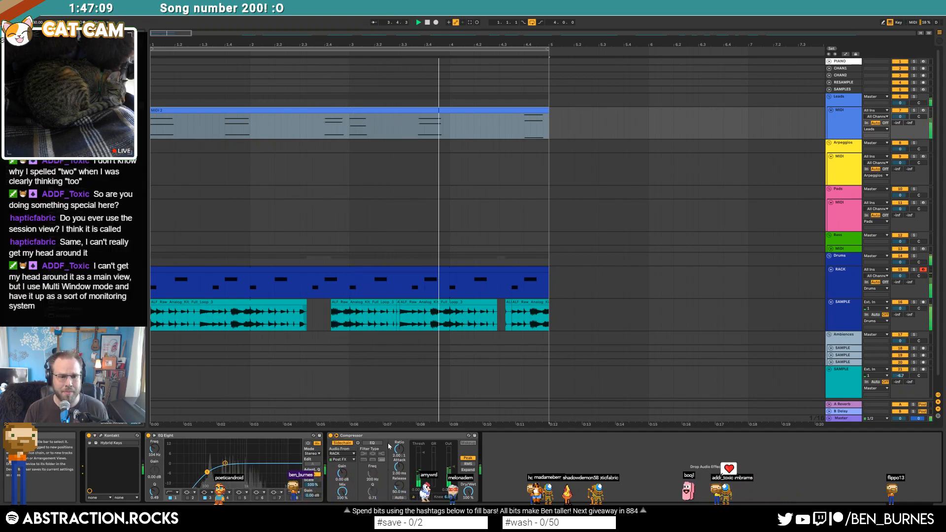
click(342, 459)
click(378, 399)
drag(422, 455, 422, 483)
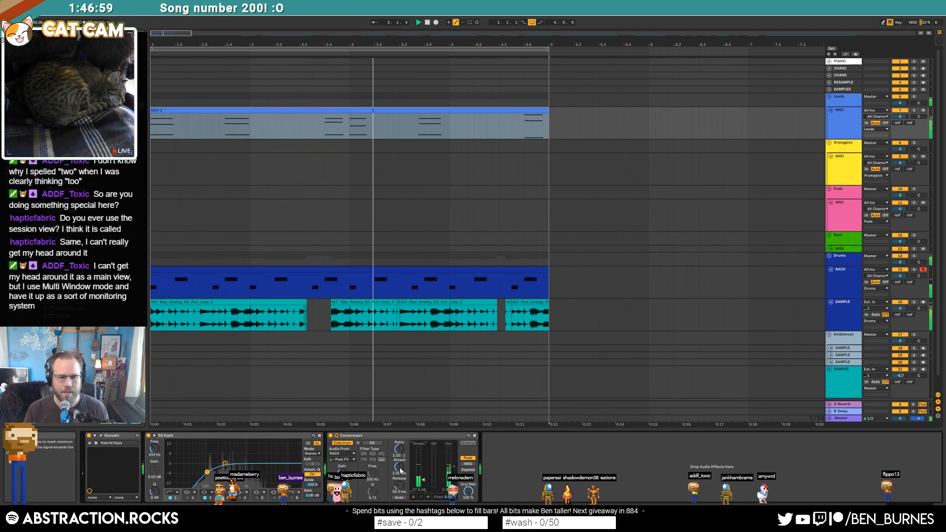
click(409, 435)
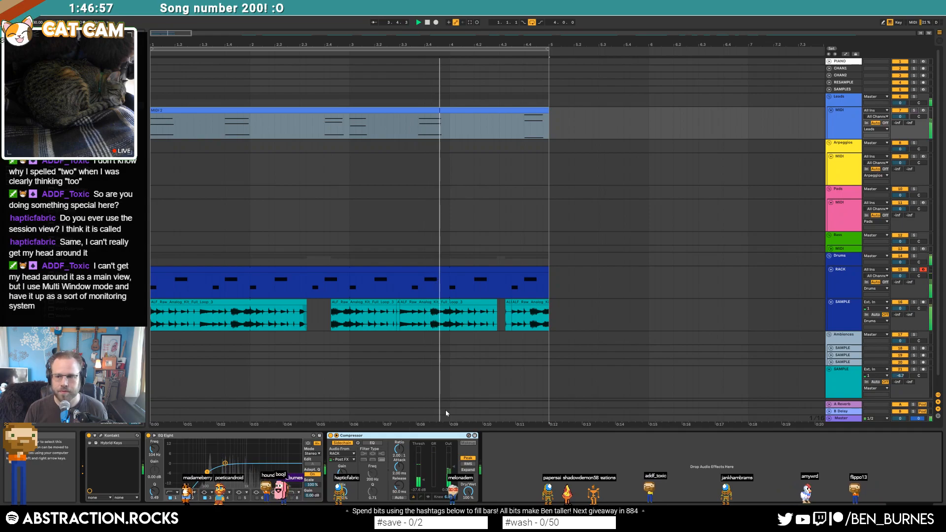
- Try the sidechained Compressor on the drum loop's SAMPLE track, adjusting it while the loop plays, and remove it
click(846, 302)
key(ctrl+v)
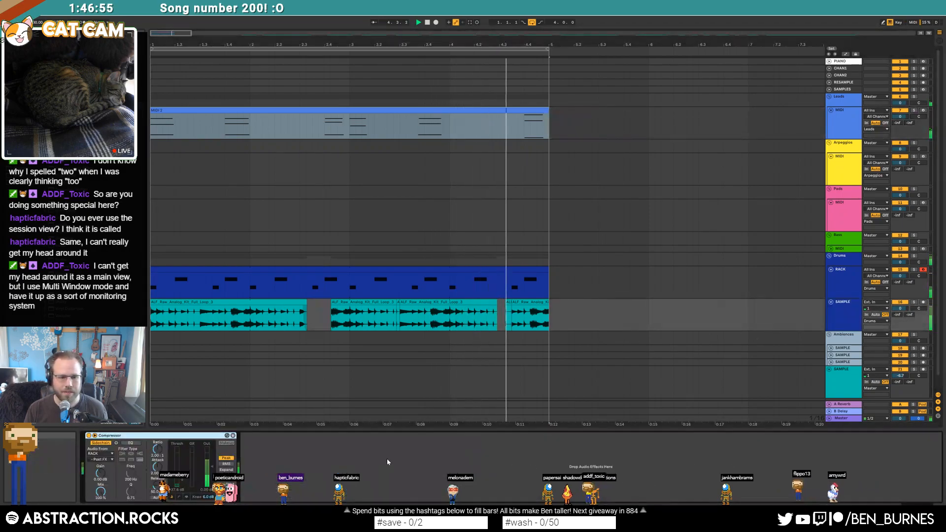
drag(157, 486, 157, 479)
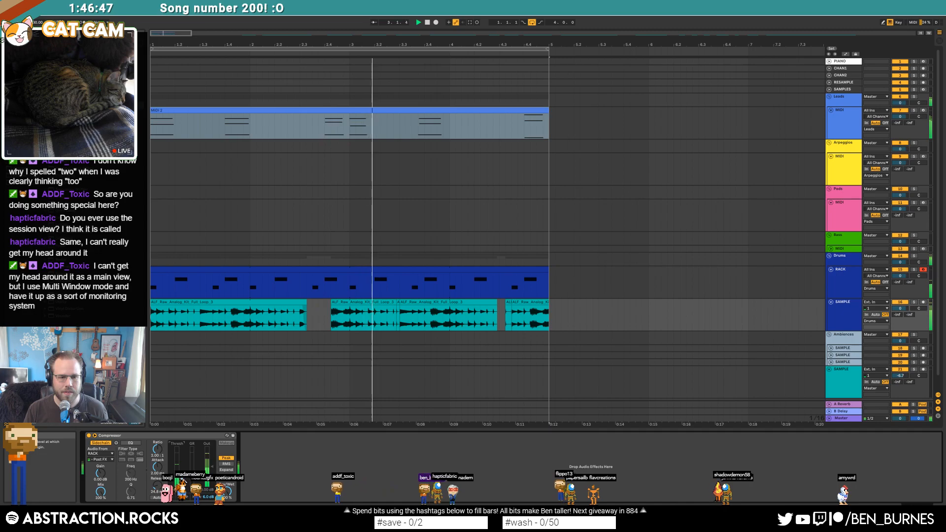
key(space)
click(187, 437)
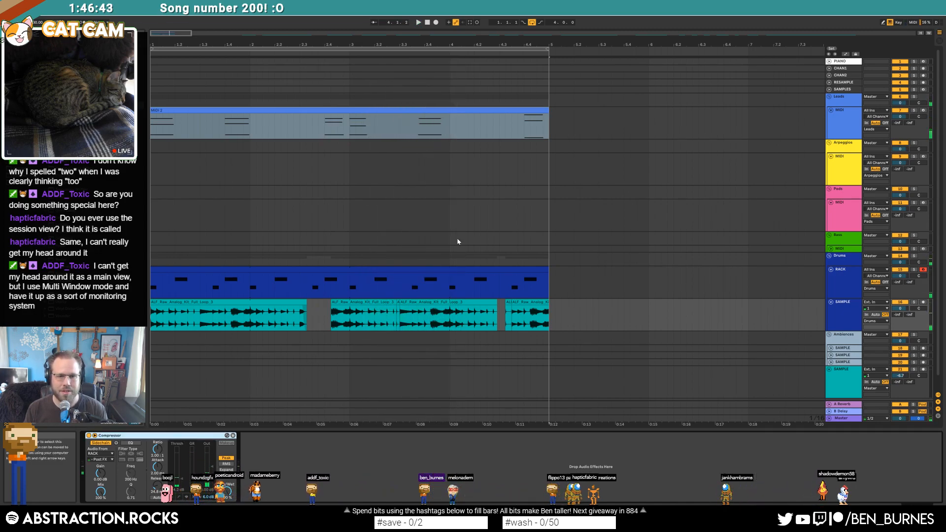
key(Delete)
- Remove the Compressor from the Hybrid Keys track and raise its EQ Eight low cut to about 141 Hz
double_click(466, 135)
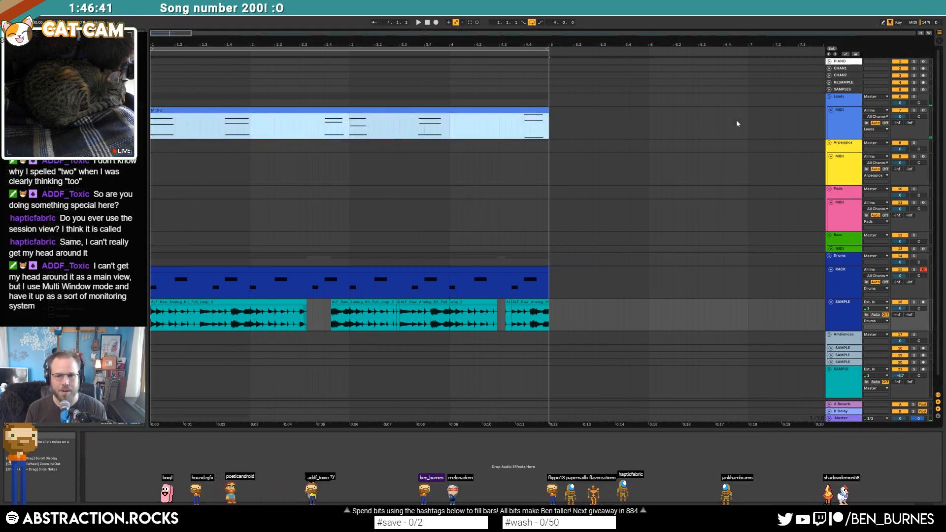
click(840, 125)
key(Delete)
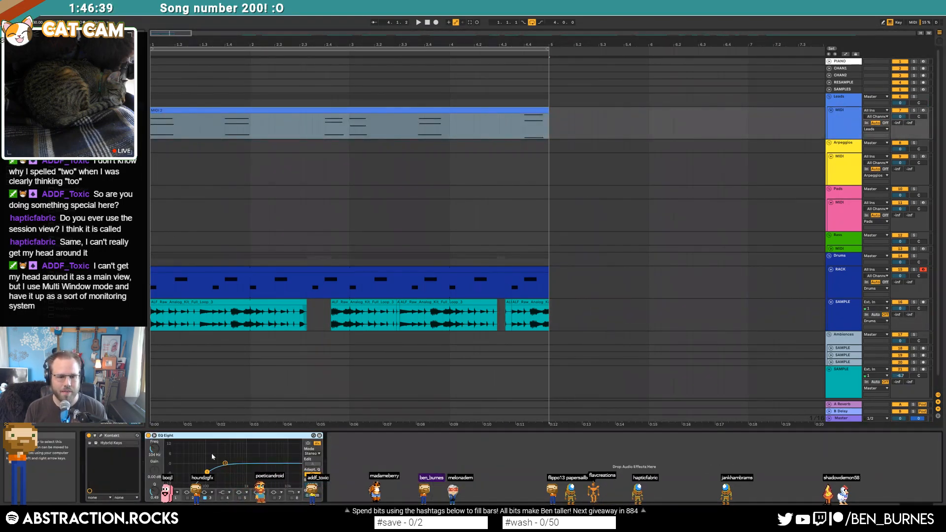
drag(207, 472, 210, 469)
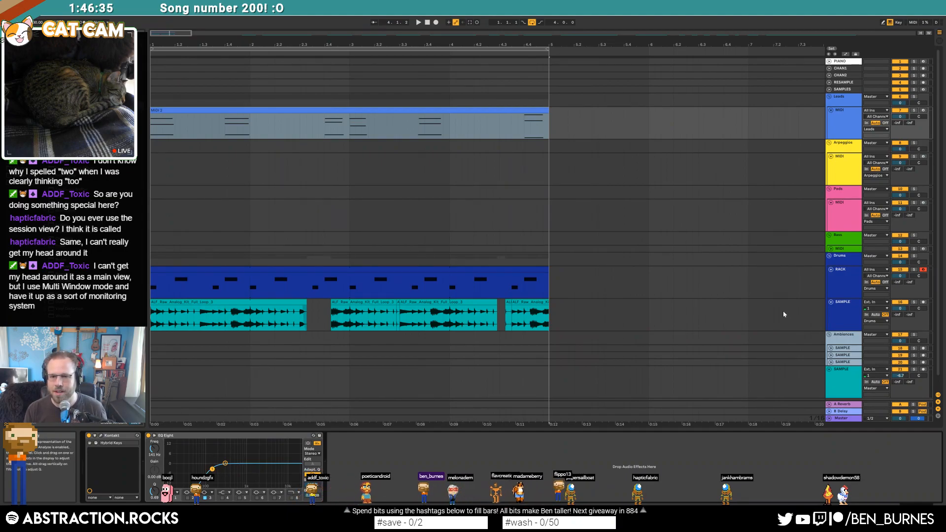
- Unfold the Bass group's MIDI track and insert an empty MIDI clip spanning bars 1 to 5
click(831, 249)
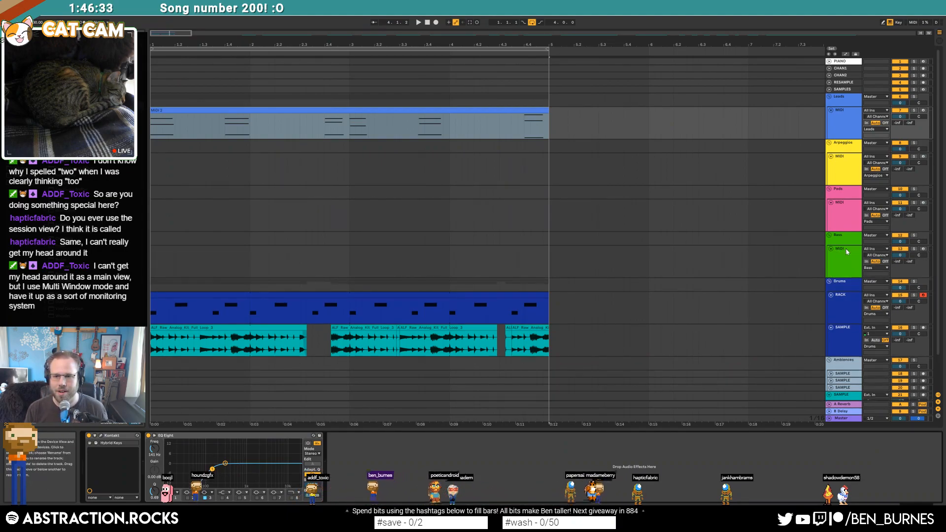
click(847, 251)
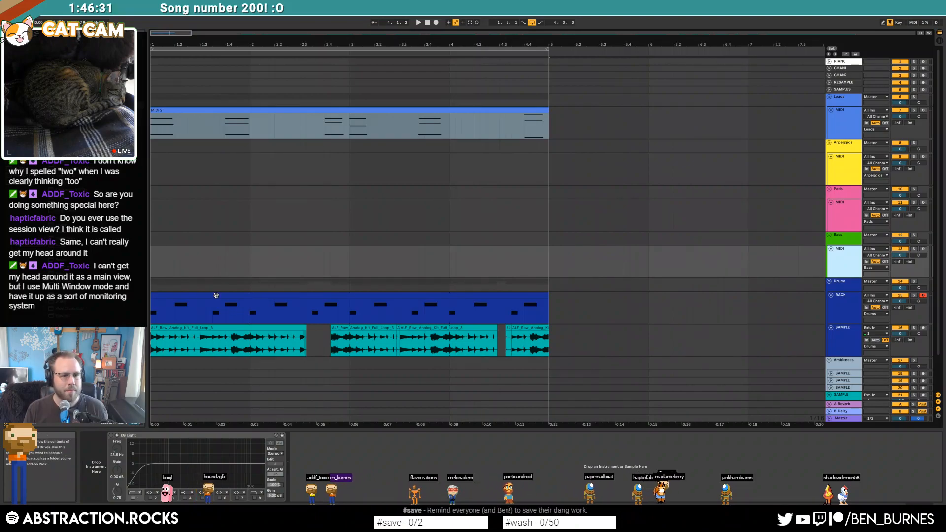
drag(152, 264, 549, 254)
key(ctrl+shift+m)
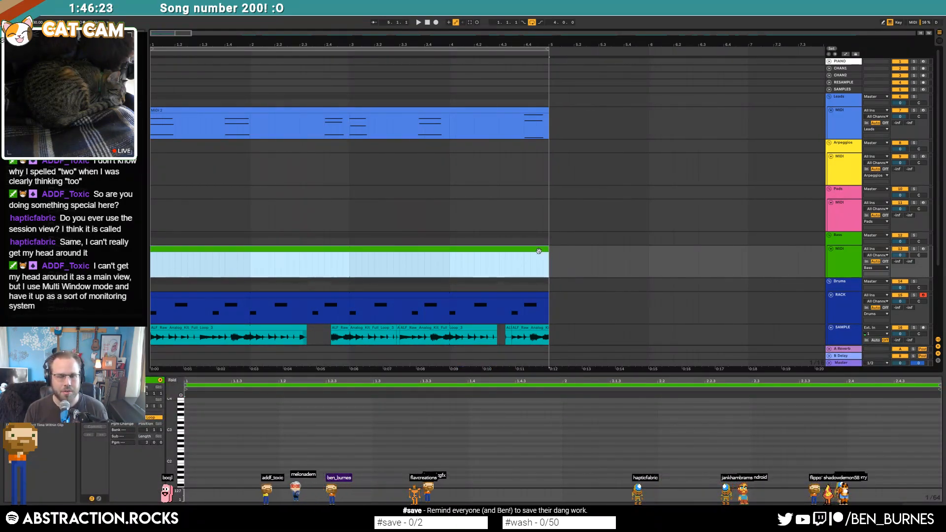
- Add two short C1 notes at 1.2.3 and 1.3 in the bass clip and briefly play it
drag(170, 450, 171, 409)
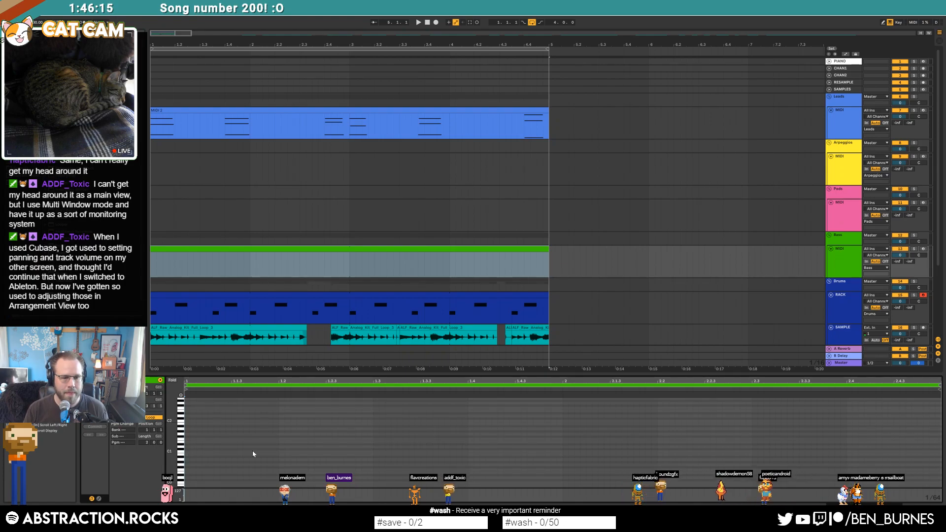
double_click(329, 452)
double_click(374, 452)
key(space)
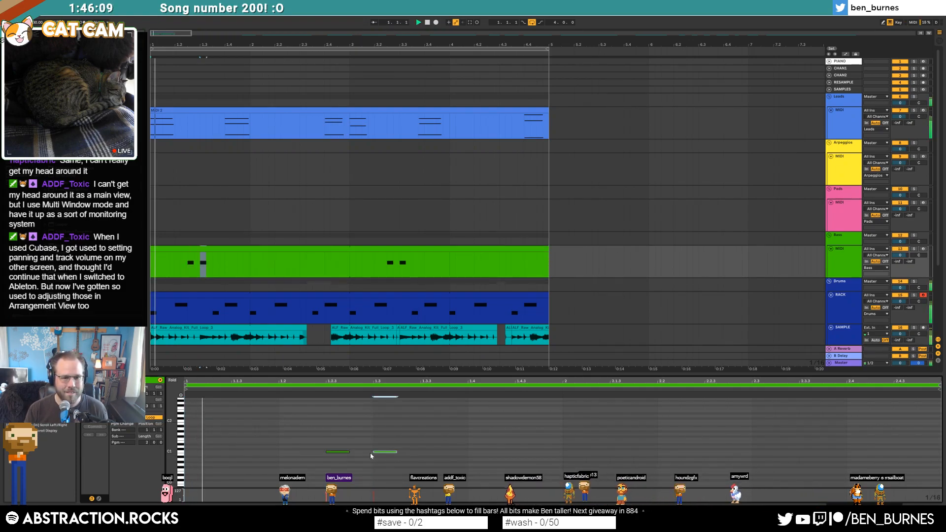
key(space)
- Move the two bass notes earlier to 1.1.4 and 1.2 and shorten both to 1/32 length
drag(324, 461, 382, 434)
key(Left)
key(Left)
key(Left)
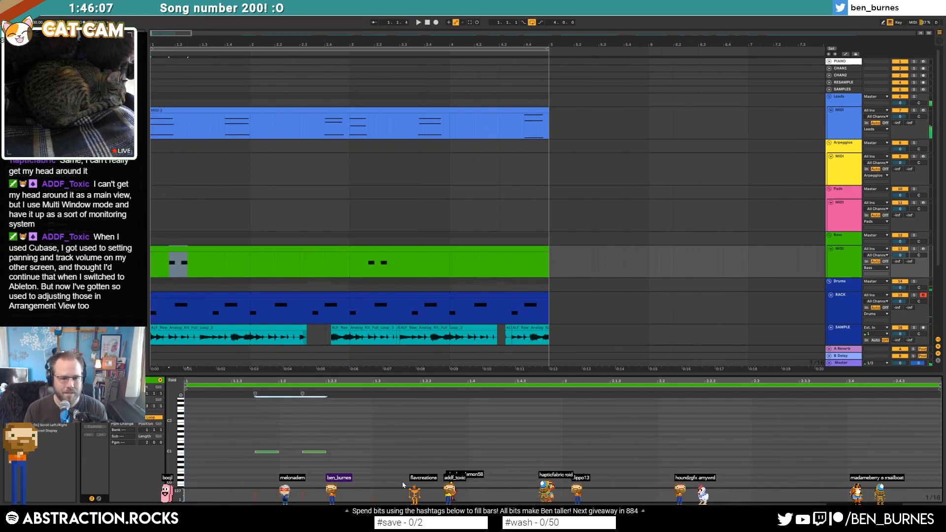
drag(319, 462, 296, 434)
key(Left)
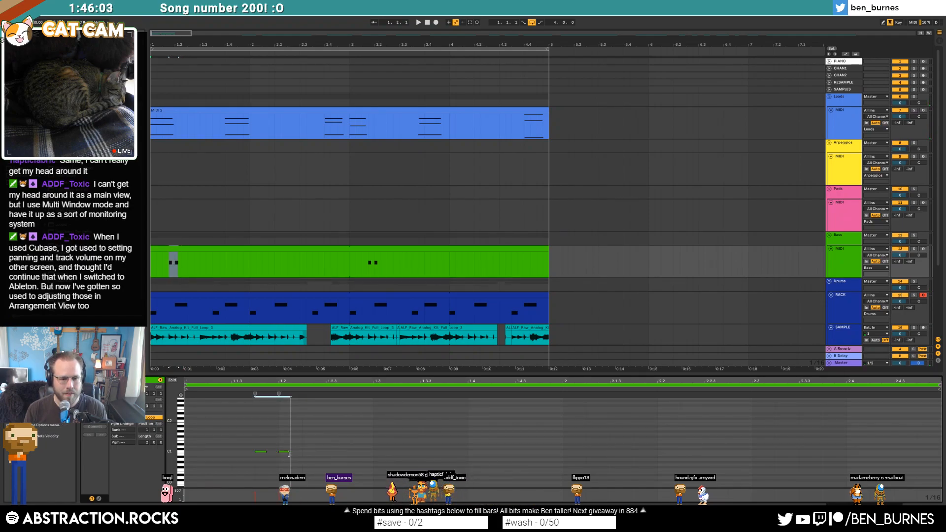
- Load Massive as the instrument on the Bass MIDI track
key(shift+Tab)
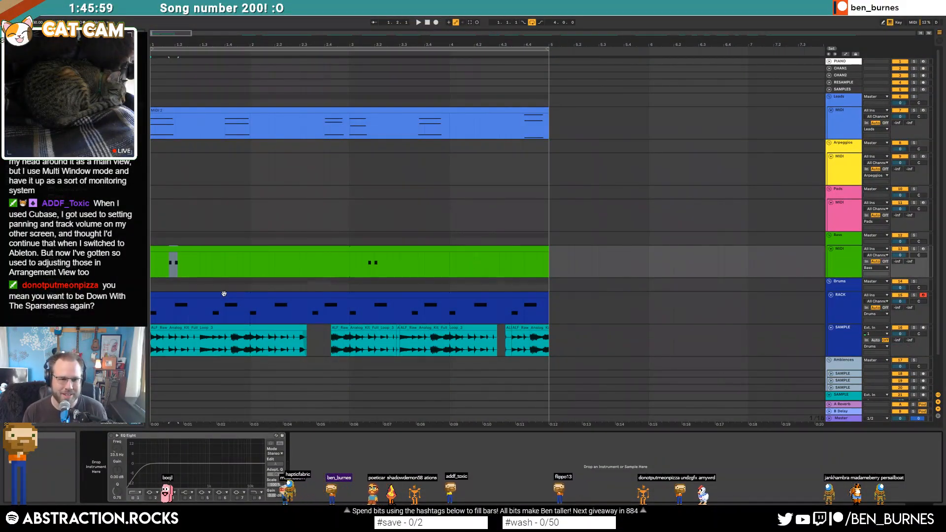
click(239, 256)
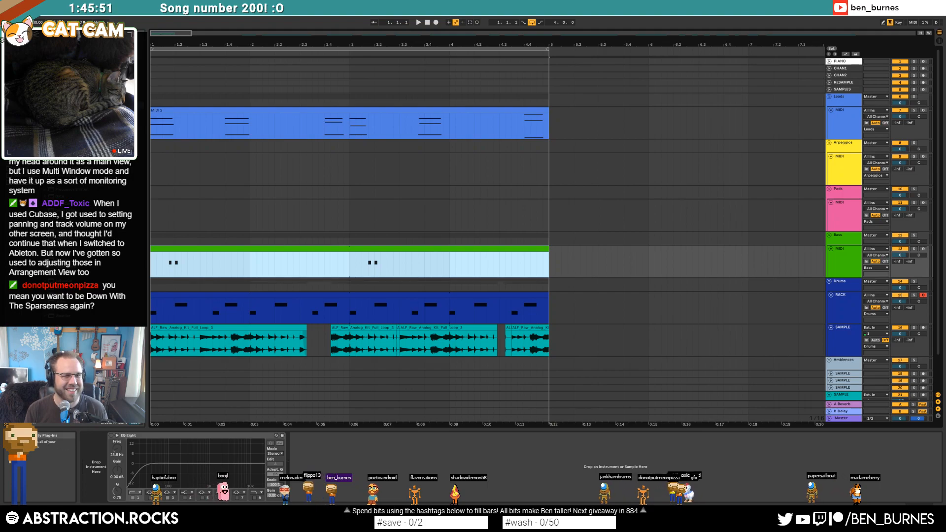
click(19, 136)
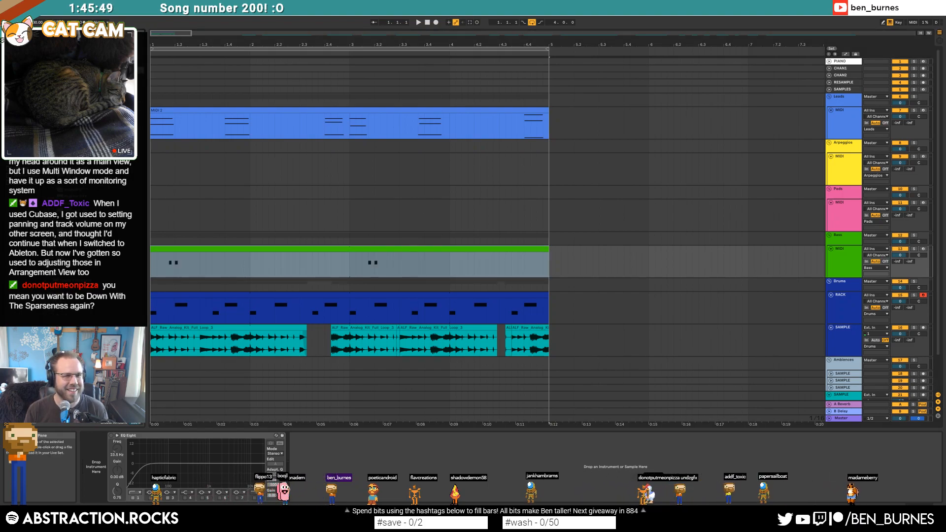
drag(79, 175, 255, 466)
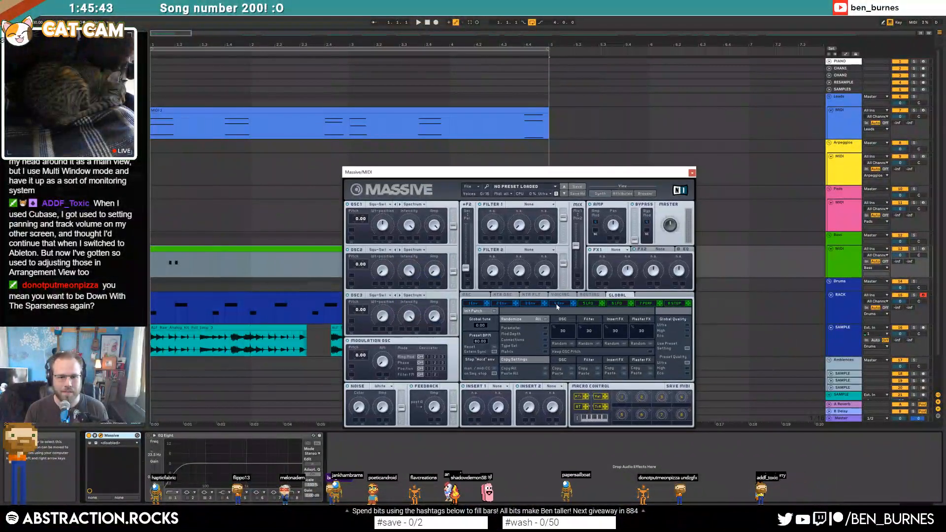
- Show Massive's fourth envelope and set the OSC2 pitch to -12.00
click(557, 304)
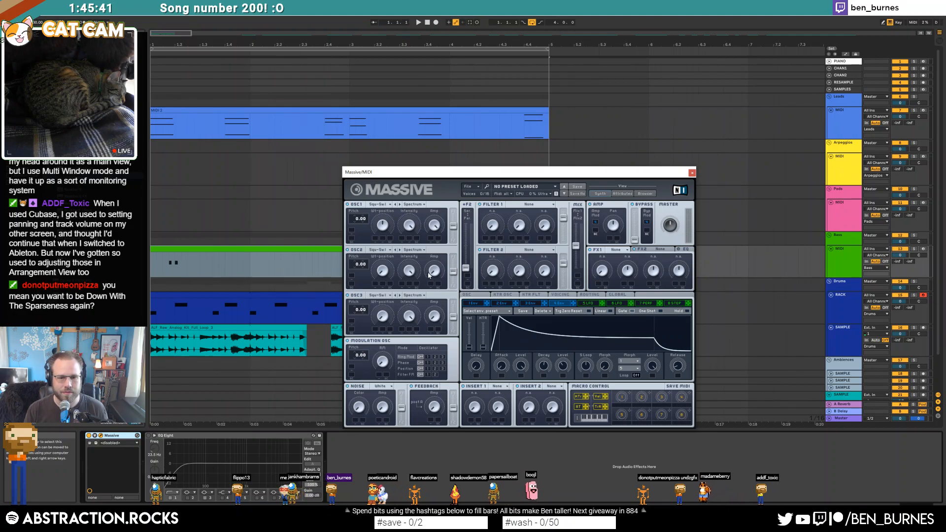
click(379, 250)
click(380, 252)
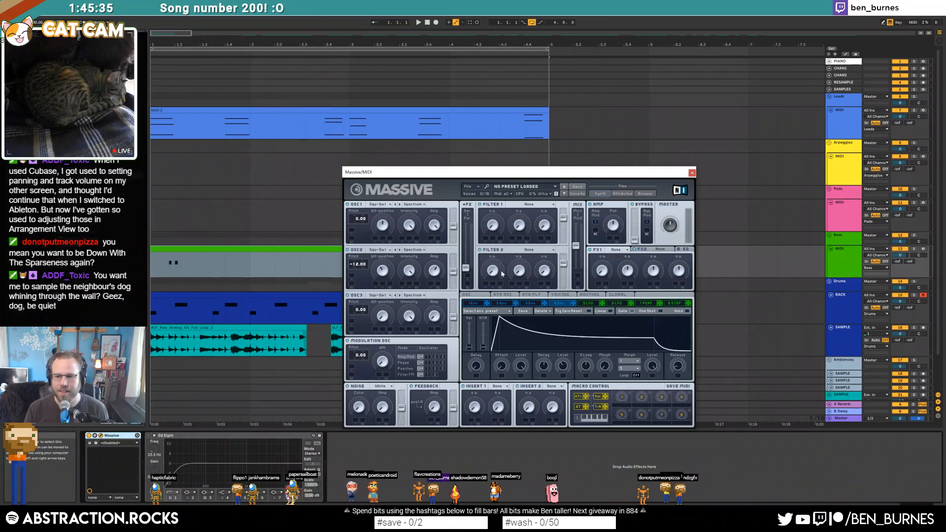
- Set Massive's Filter 1 to Lowpass 4, adjust its cutoff and the filter routing, and start playback
click(529, 204)
click(501, 230)
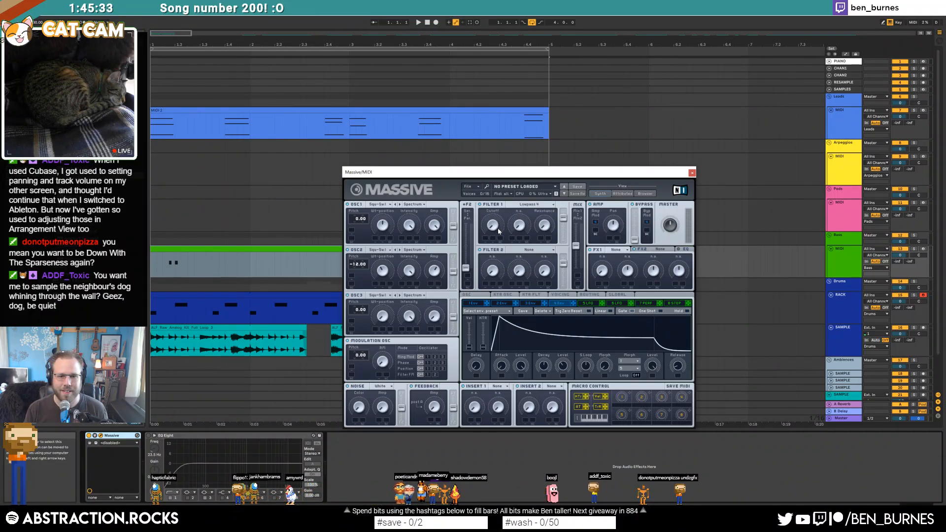
drag(493, 225, 493, 233)
drag(466, 268, 455, 168)
key(space)
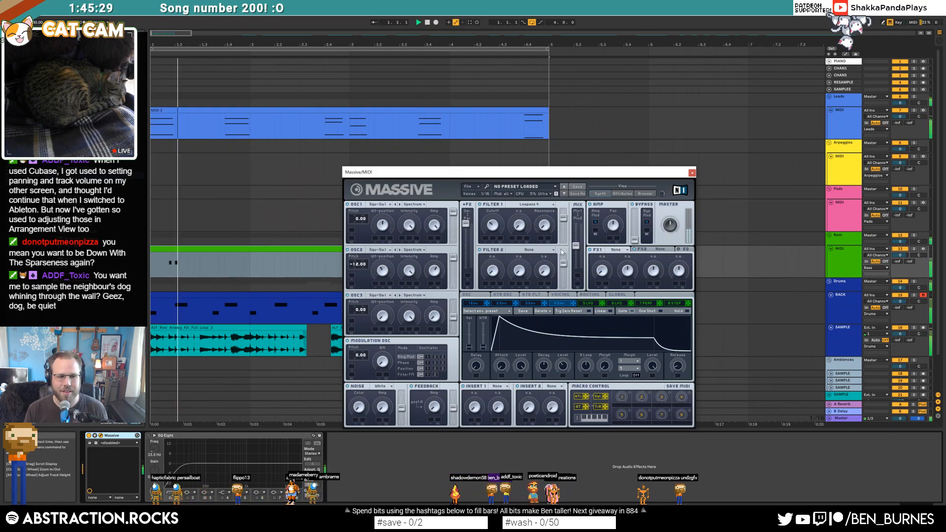
- Change Massive's Filter 1 type to Daft, check the sound in playback and close the synth window
key(space)
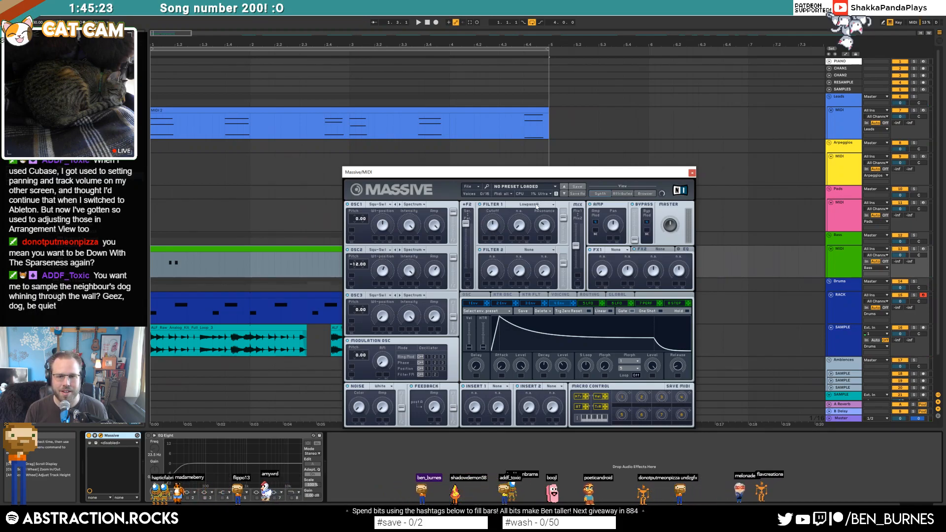
click(537, 205)
click(521, 248)
key(space)
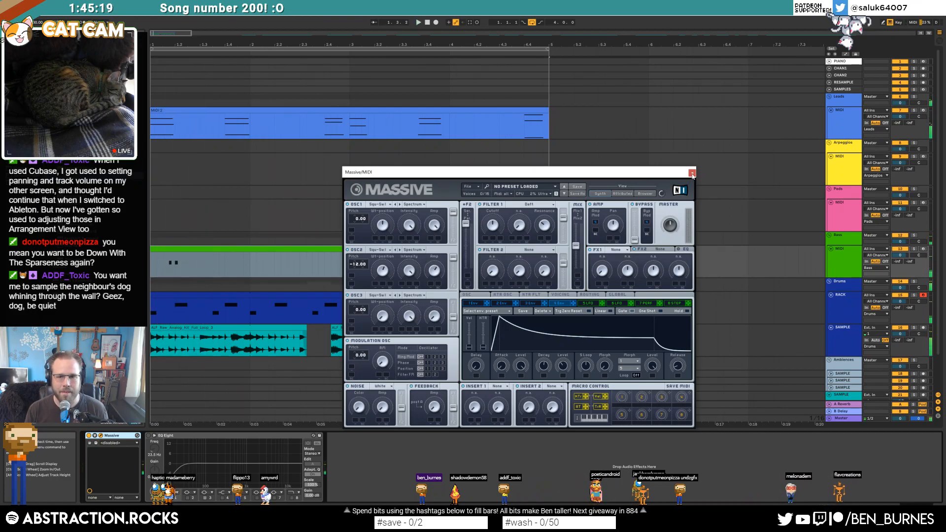
click(693, 174)
- Audition the bass clip with its track soloed and together with the full loop
click(206, 250)
key(space)
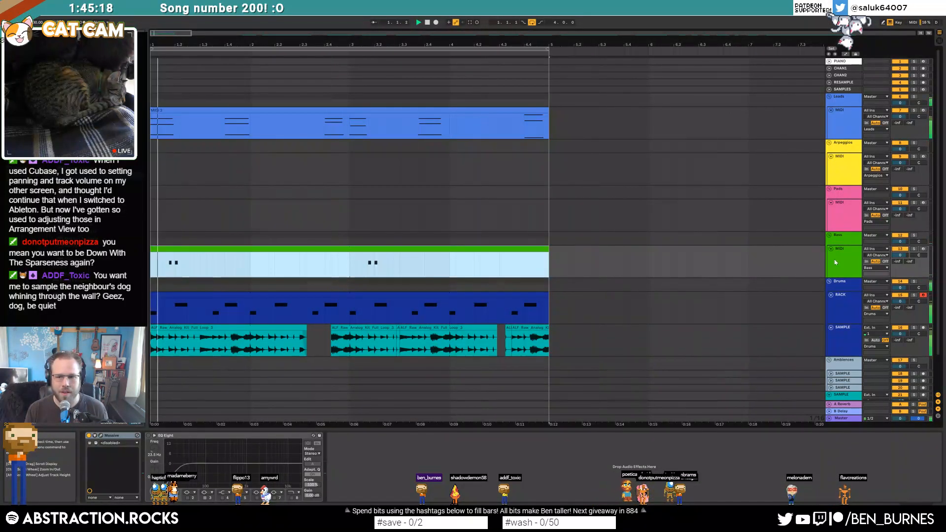
click(915, 249)
key(space)
key(space)
key(space)
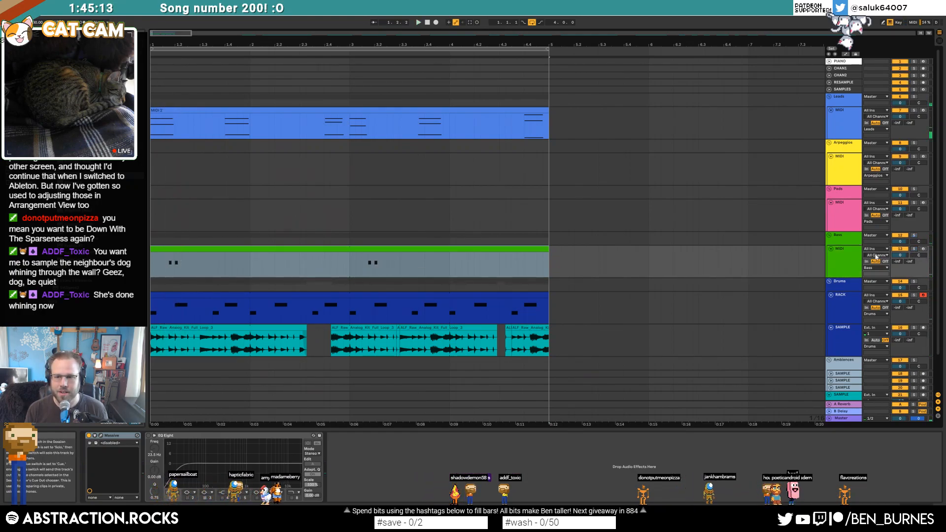
click(176, 250)
key(space)
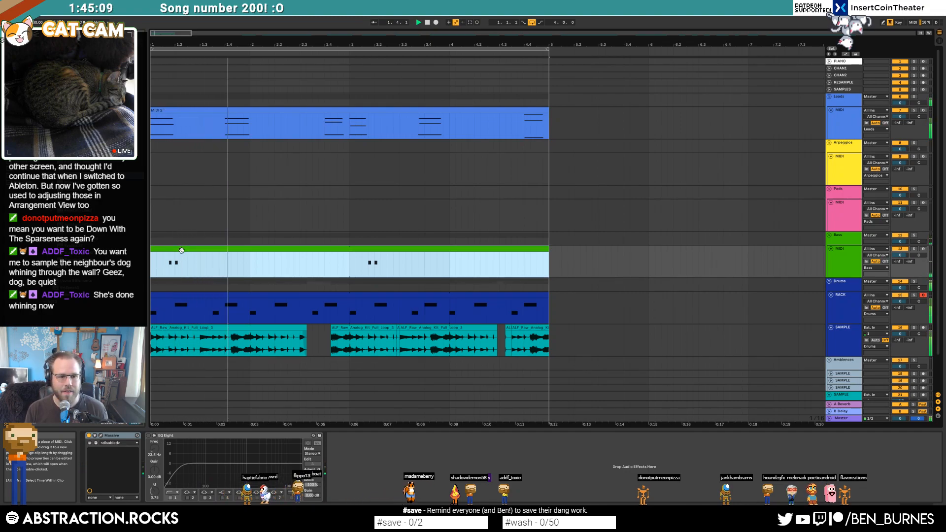
- Turn the bass pattern into one four-bar clip and duplicate a short C1 note to 3.2.3
double_click(314, 266)
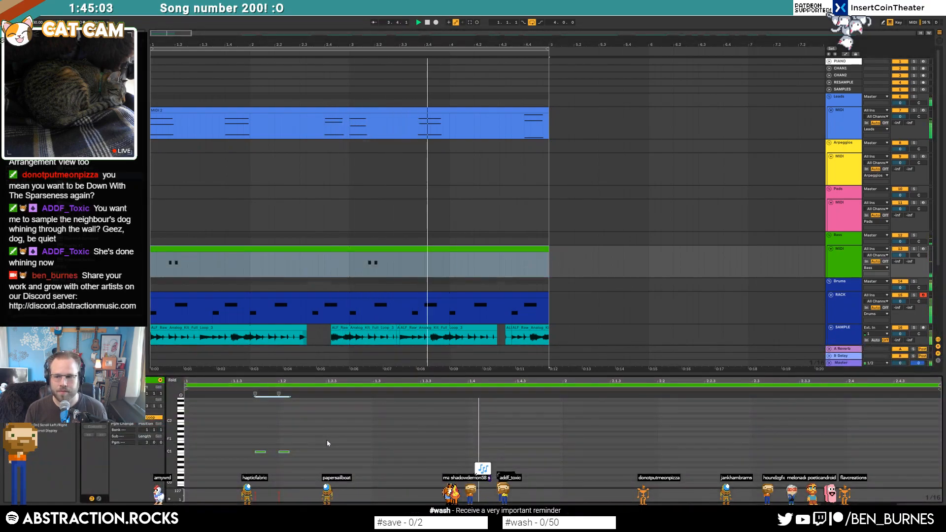
click(371, 261)
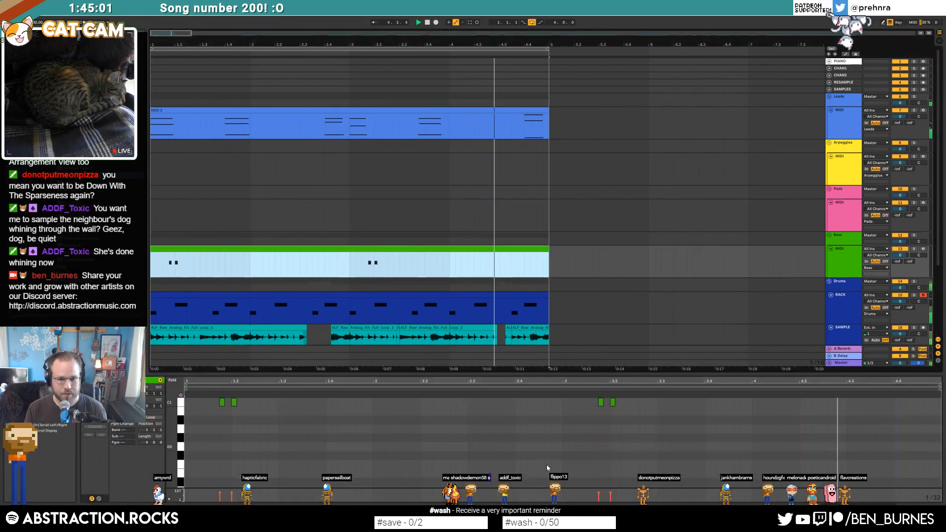
drag(613, 414, 634, 402)
key(ctrl+d)
click(656, 429)
scroll(455, 440, up, 1)
scroll(454, 437, up, 3)
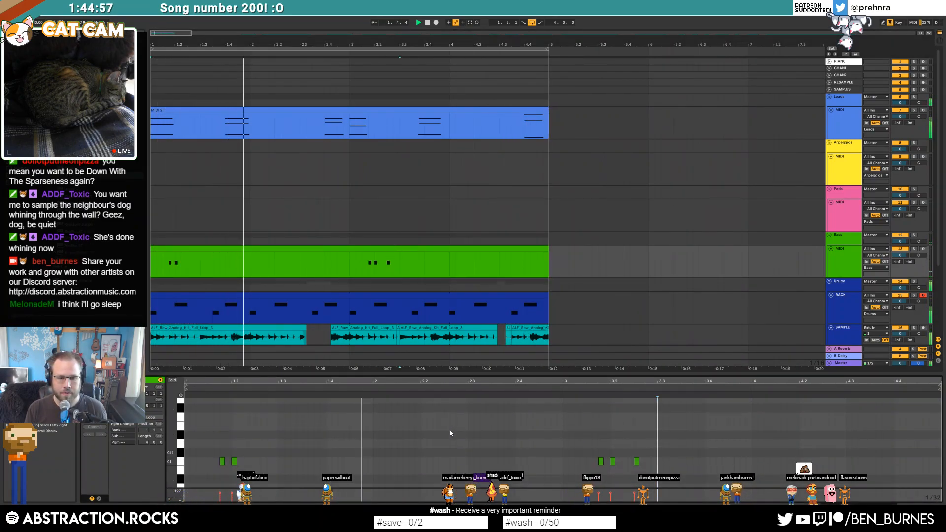
- Add a rising bass run with short notes at 2.3.3 and 2.3.4 and an eighth note at 2.4
double_click(495, 430)
double_click(507, 415)
click(516, 407)
drag(516, 407, 539, 406)
scroll(539, 427, up, 1)
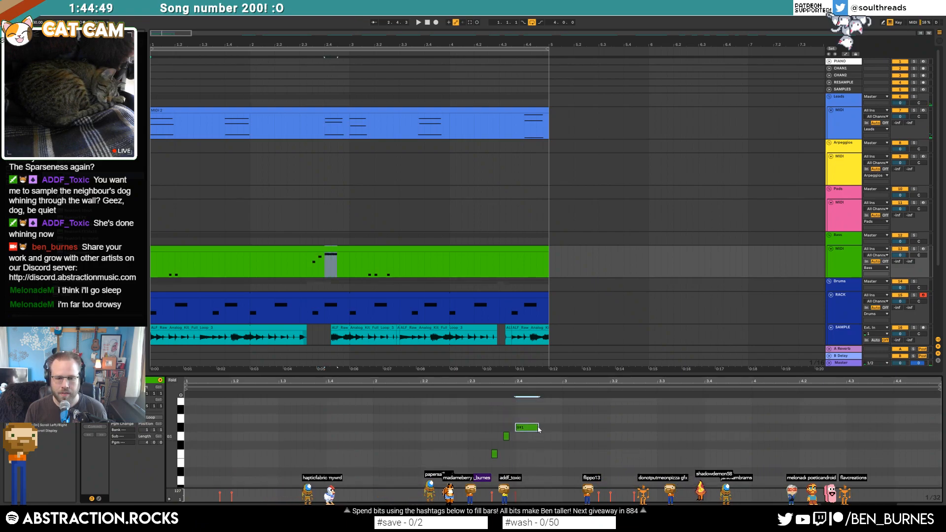
- Try the run's first two notes two semitones lower and its last note at G1, and play the passage
drag(484, 419, 511, 468)
key(Down)
key(Down)
click(433, 438)
key(space)
click(442, 391)
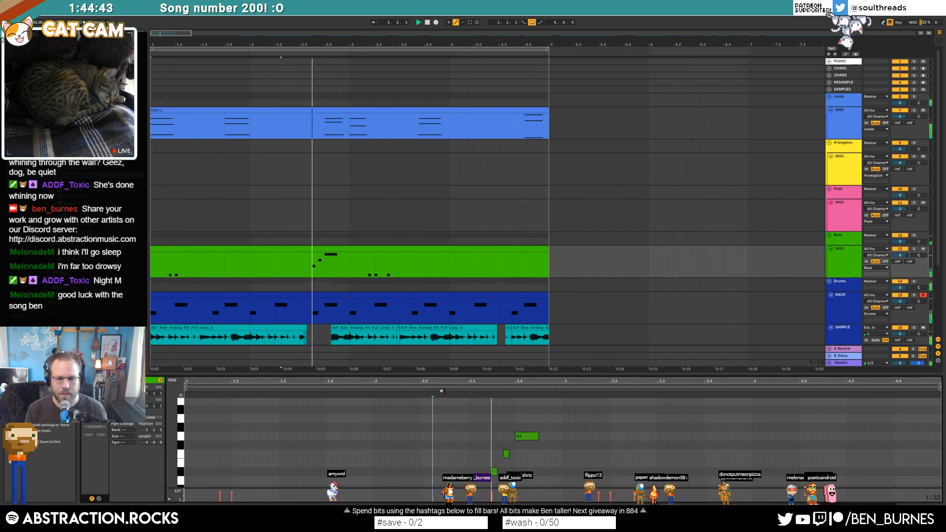
- Raise the run's last note to G#1 and its first two notes by two semitones, and replay the passage
key(space)
click(534, 421)
key(Up)
mouse_move(536, 448)
mouse_down()
mouse_move(470, 429)
mouse_move(493, 477)
mouse_move(515, 493)
mouse_up()
key(Up)
key(Up)
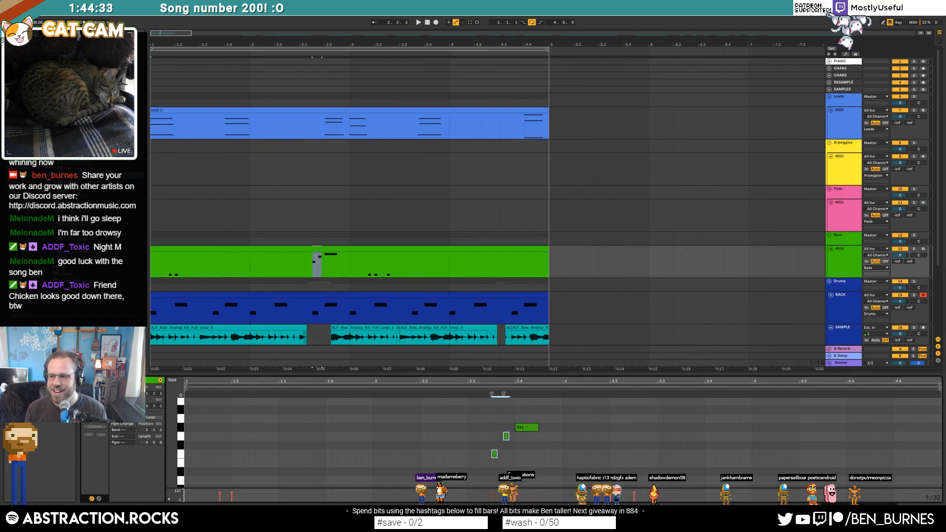
key(space)
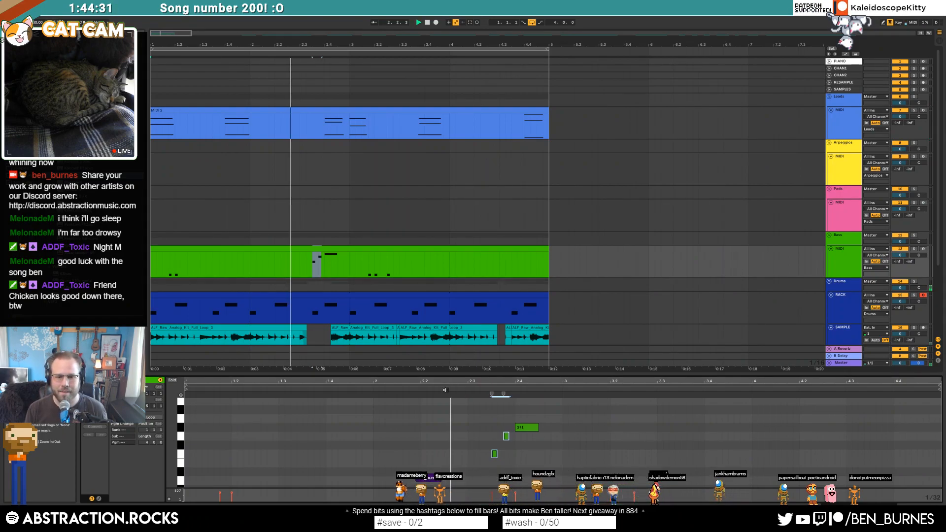
- Raise the run's last note to A#1, the middle note one semitone and the first note two semitones, and play it
key(space)
click(525, 427)
key(Up)
key(Up)
drag(487, 431, 521, 469)
key(Up)
click(494, 444)
key(Up)
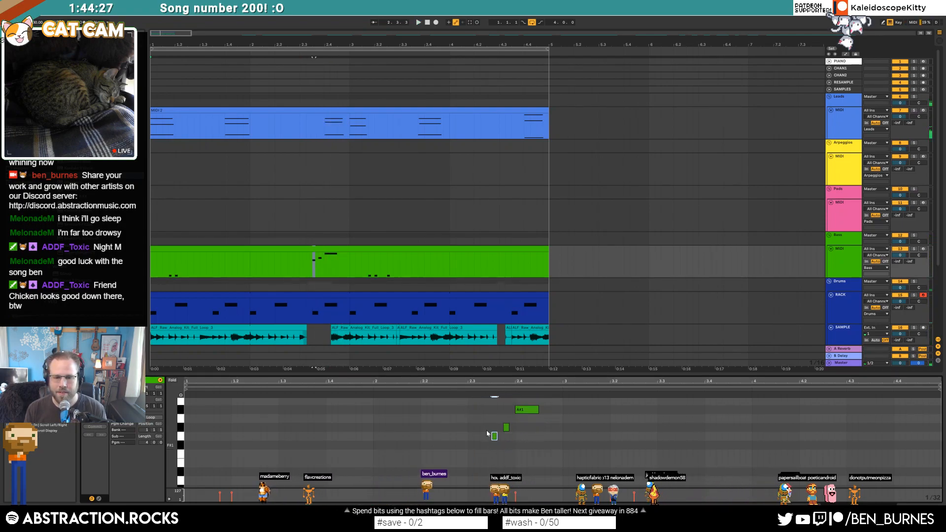
key(space)
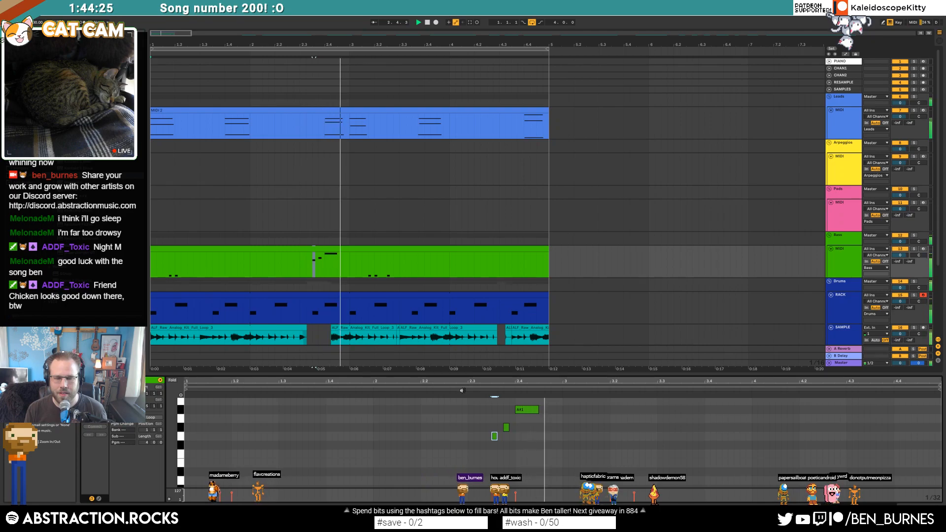
- Lengthen the bass run's A#1 note to a quarter note and shorten its first two notes slightly
drag(538, 410, 562, 411)
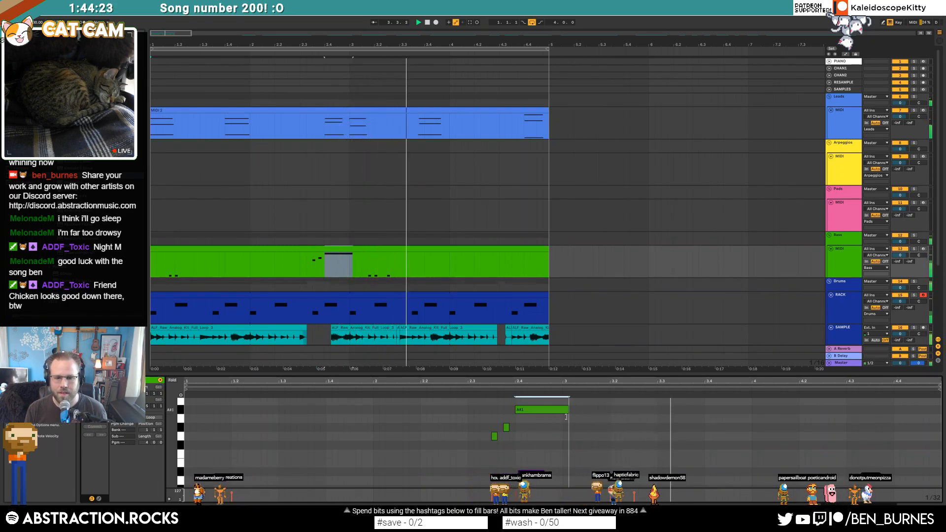
click(494, 436)
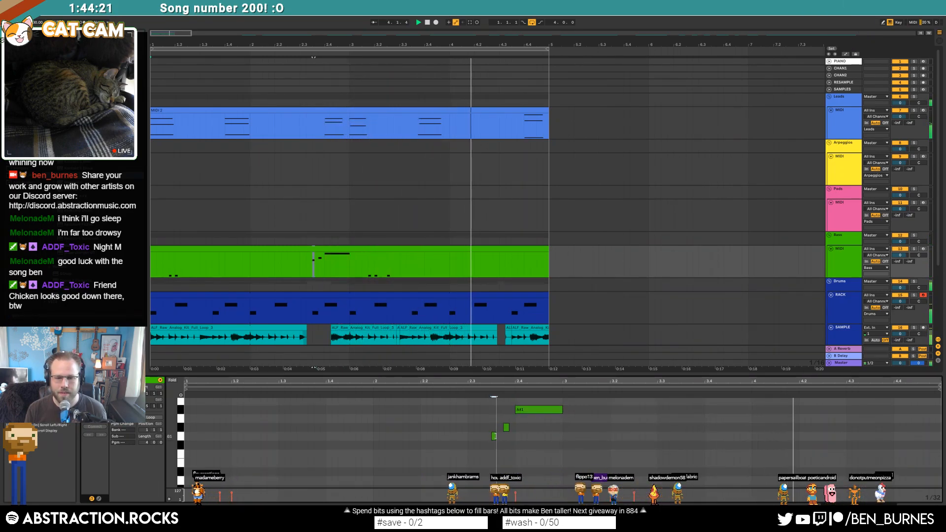
drag(509, 428, 506, 428)
click(513, 430)
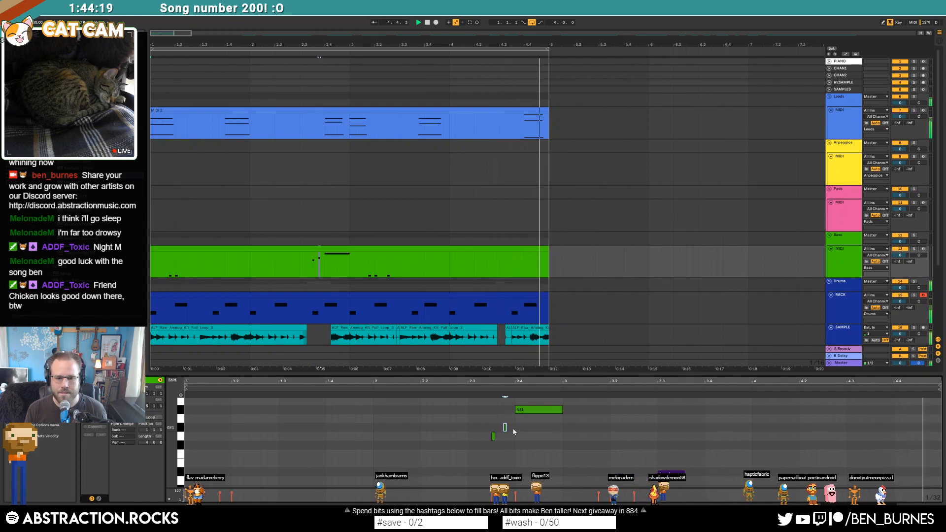
- Play the loop with the bass track's Massive settings open, then stop playback and close them
key(shift+Tab)
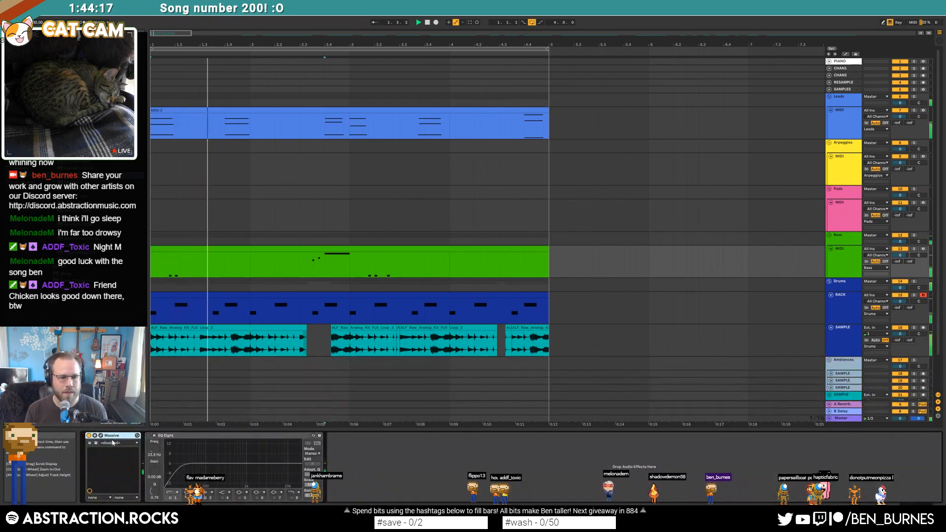
click(101, 436)
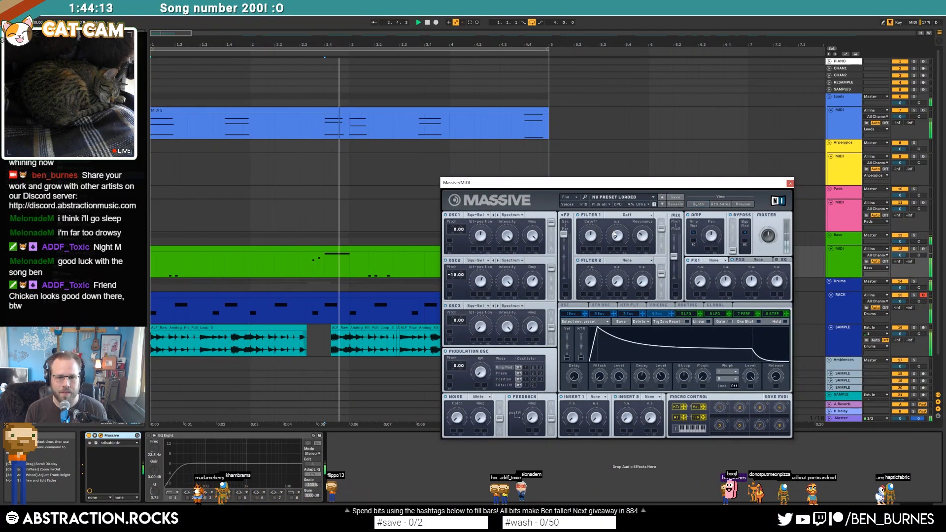
key(space)
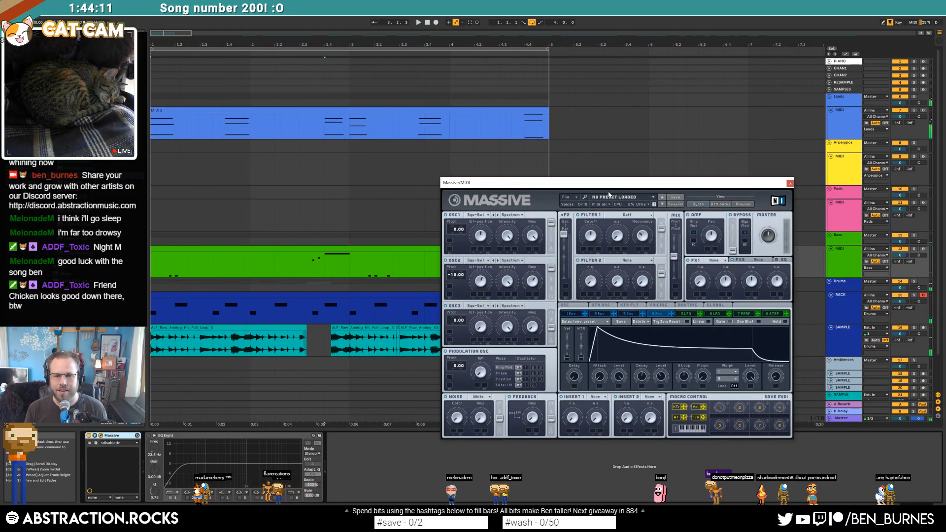
click(790, 184)
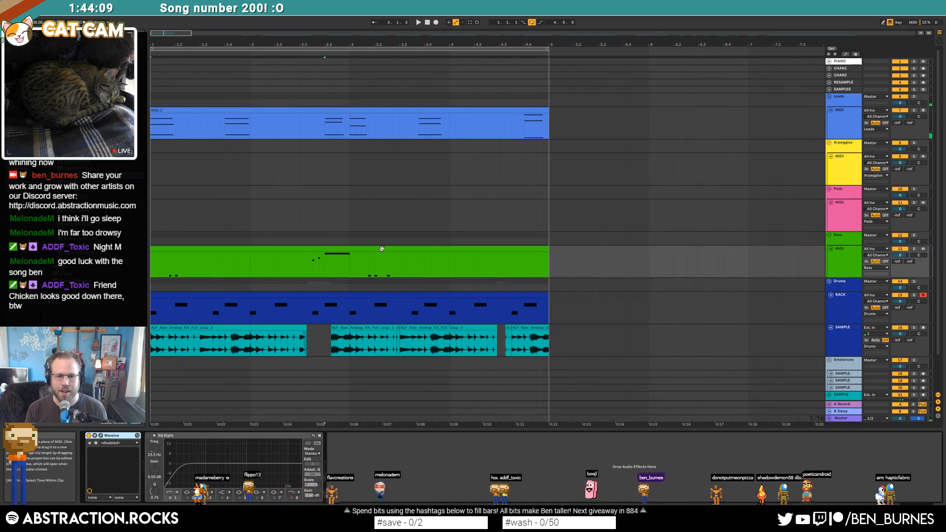
- Add a second MIDI track to the Leads group below the chord track
double_click(384, 249)
drag(476, 456, 563, 456)
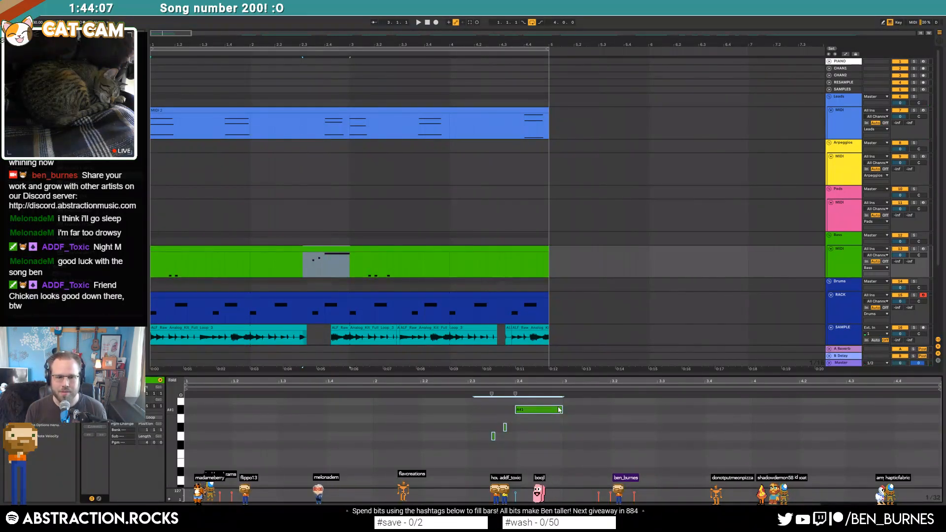
click(833, 125)
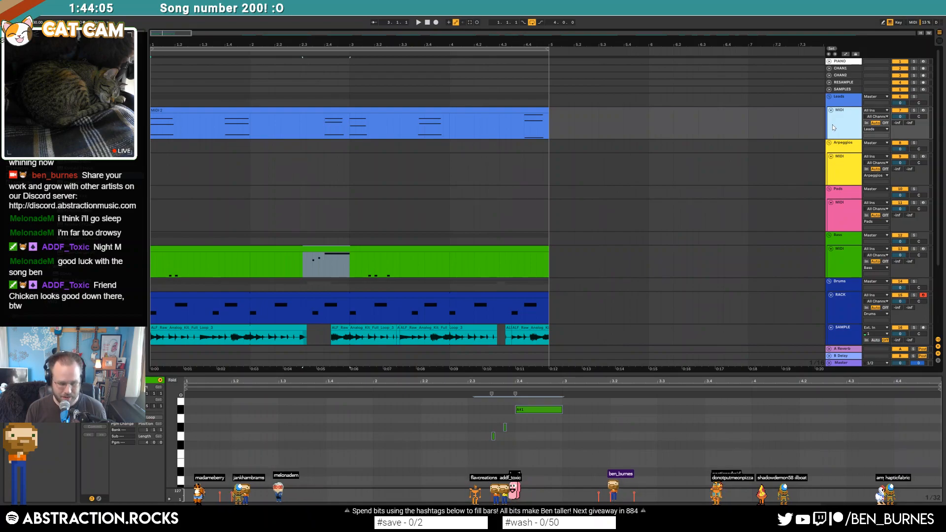
key(ctrl+shift+t)
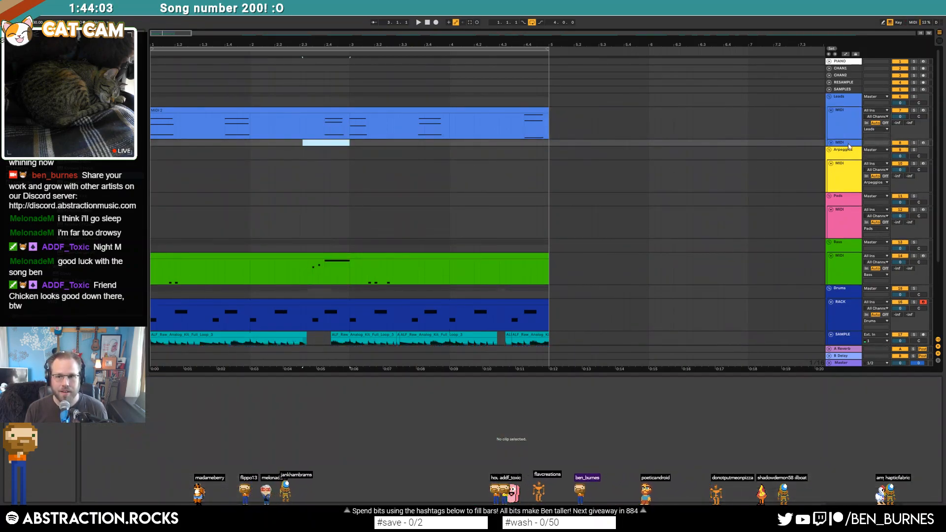
- Create an empty two-bar clip on the new lead track from bar 1 and duplicate it to fill bars 3 and 4
mouse_move(151, 156)
mouse_down()
mouse_move(268, 158)
mouse_move(162, 156)
mouse_up()
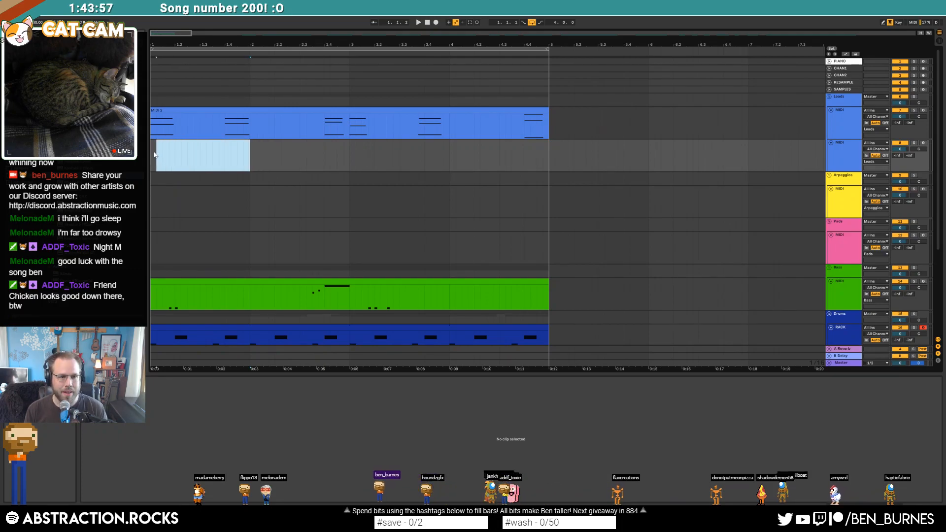
drag(350, 155, 152, 155)
key(ctrl+shift+m)
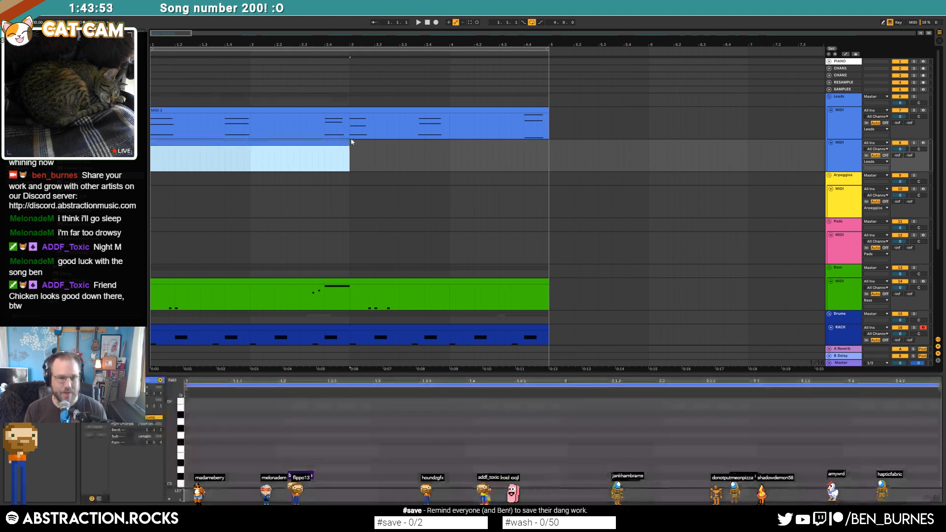
key(ctrl+d)
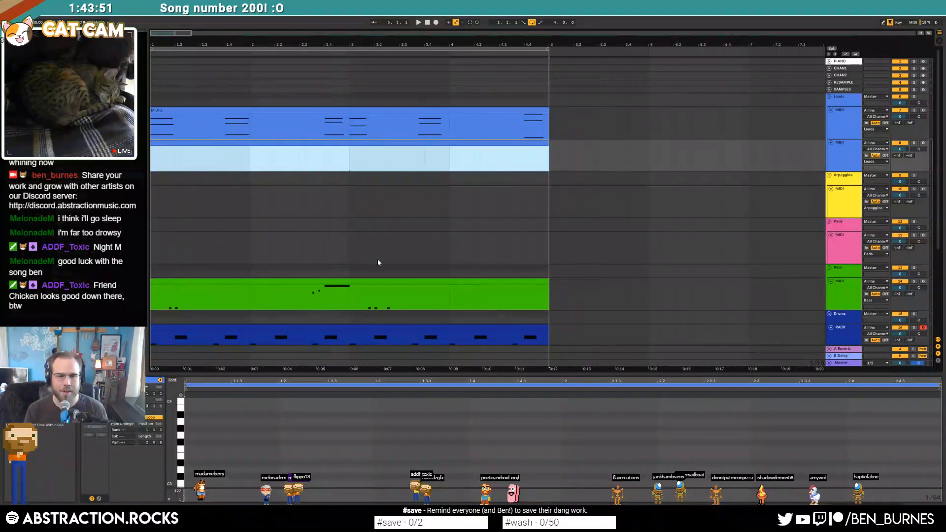
- Copy the rising run from the bass clip into the new lead track, consolidate its first two bars and loop that clip through bar 4
click(324, 291)
drag(323, 291, 334, 157)
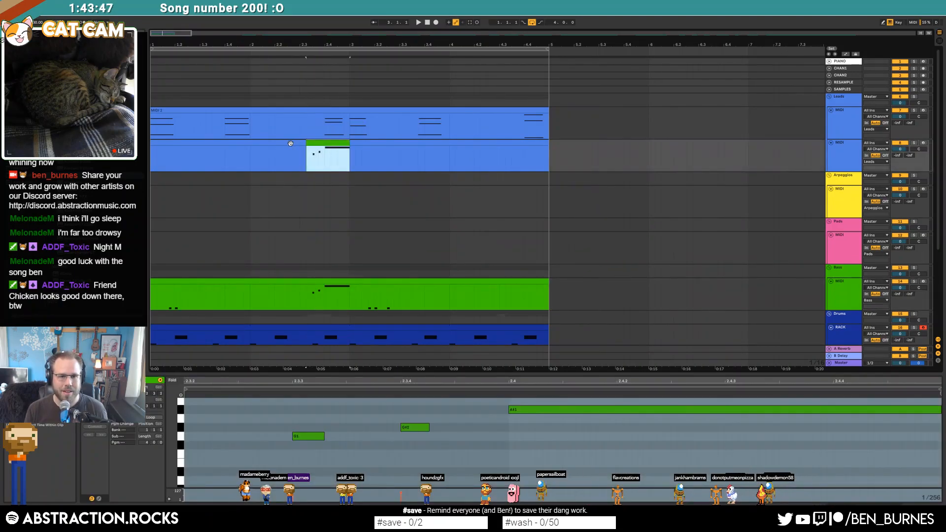
click(297, 150)
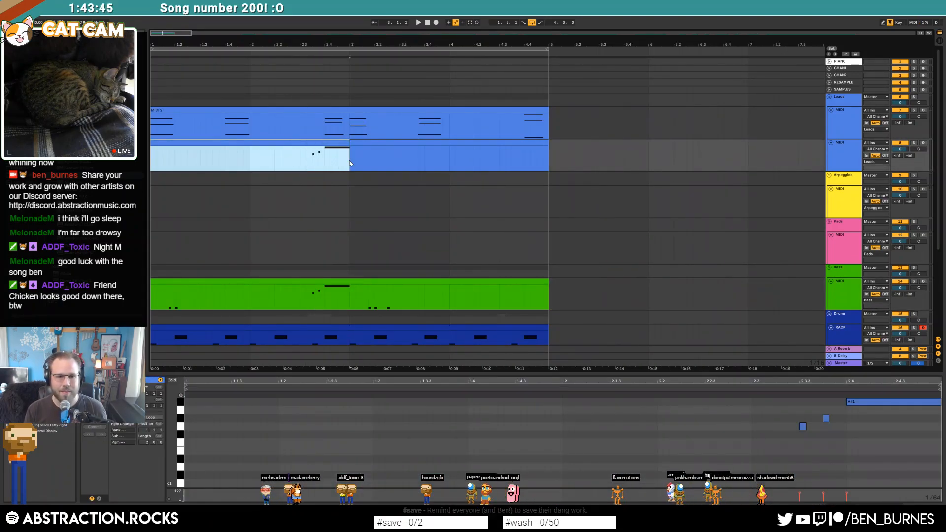
click(151, 418)
drag(347, 142, 551, 142)
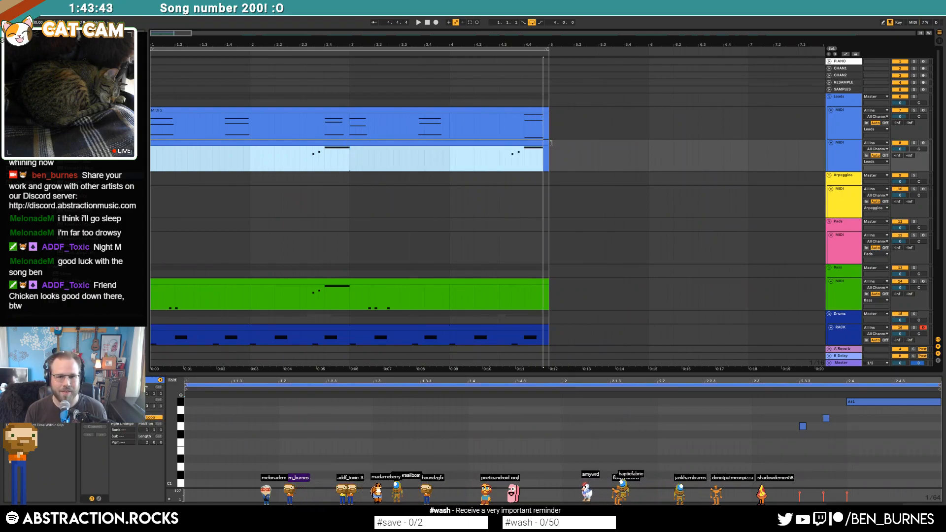
- Delete the rising run from the bass clip
double_click(351, 302)
drag(427, 450, 564, 400)
key(Delete)
click(516, 410)
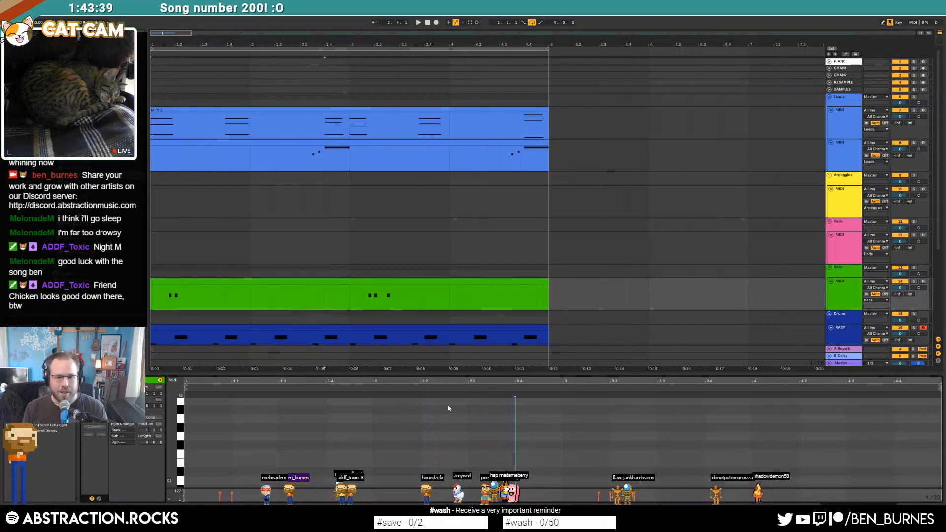
- Play the loop briefly and load Massive as the instrument on the new lead track
key(shift+Tab)
key(Home)
key(space)
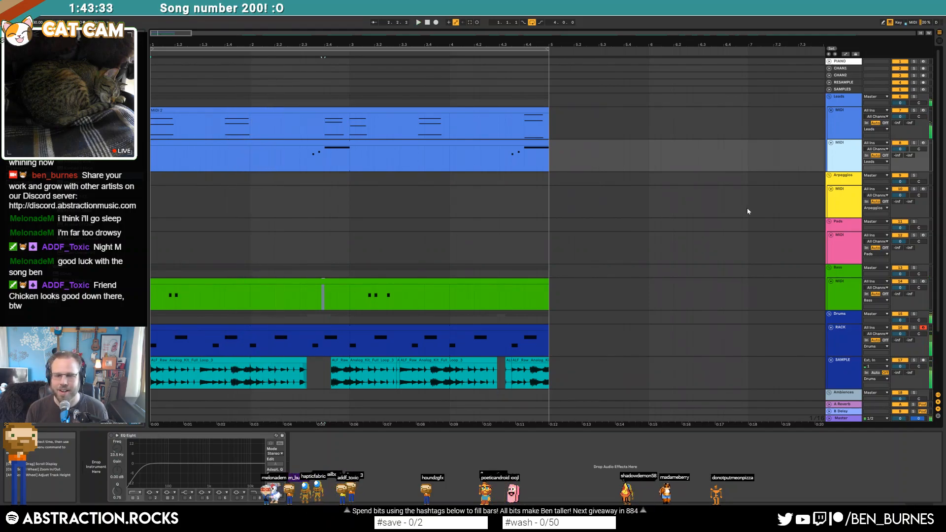
click(336, 143)
drag(99, 176, 311, 467)
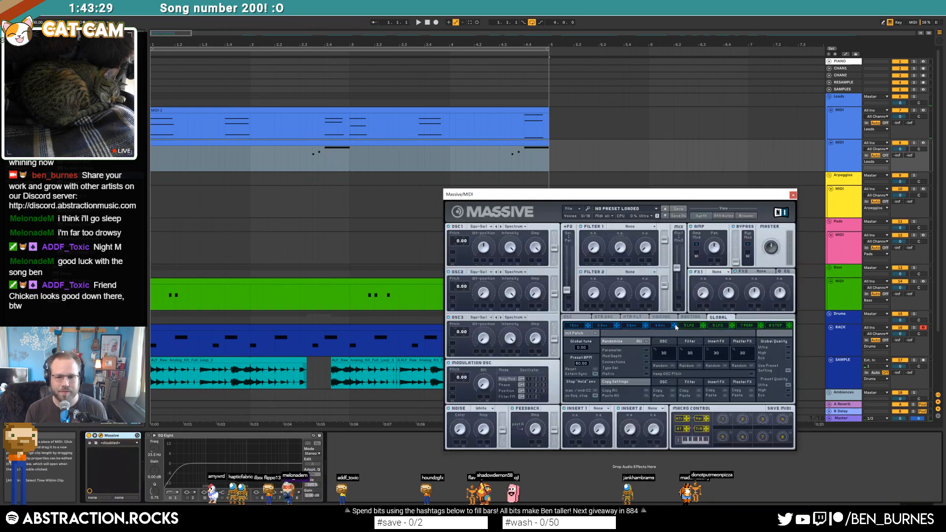
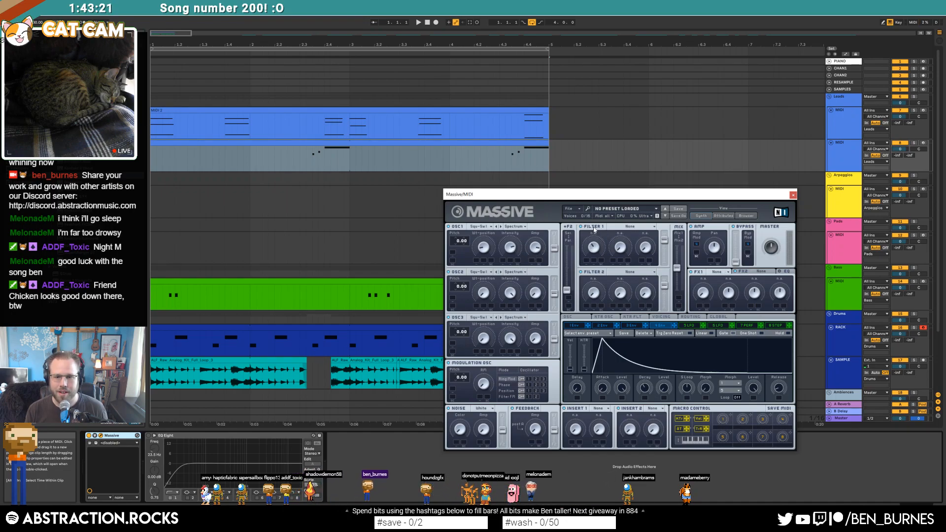
- Set Massive's Filter 1 to Lowpass 2 and its Insert 1 to Bitcrusher
click(629, 227)
click(621, 237)
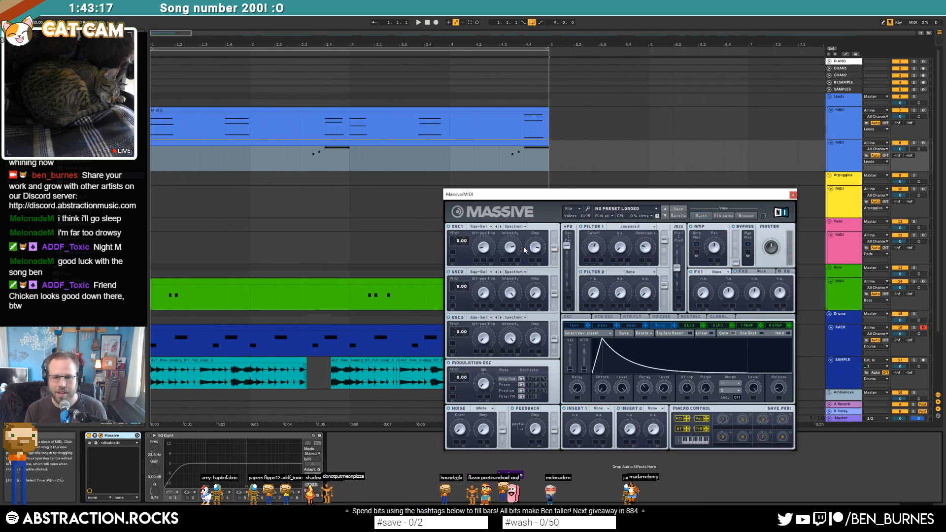
click(598, 409)
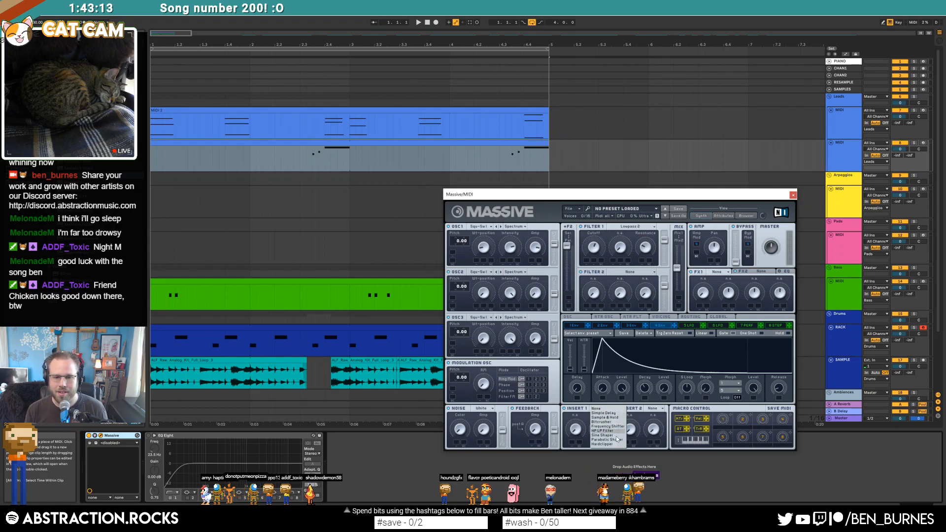
click(605, 422)
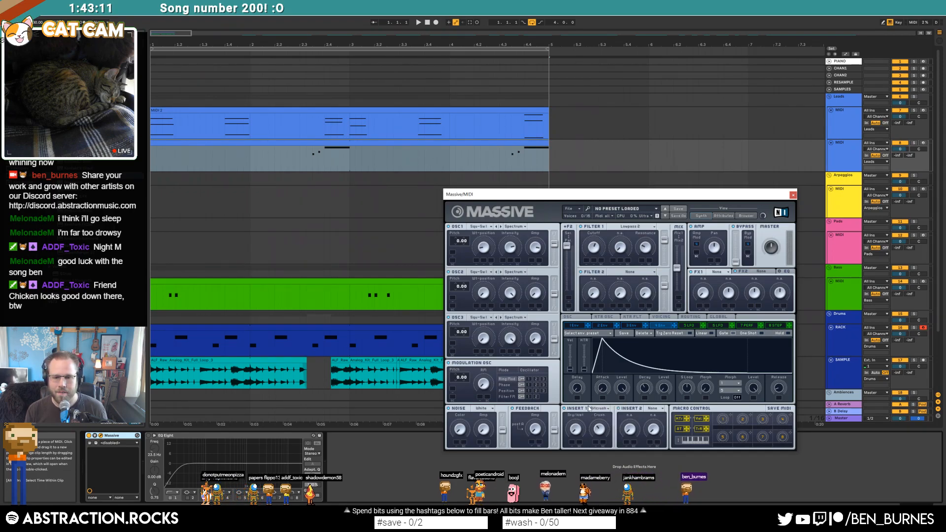
- Add two short C3 notes at 1.1.3 and 1.1.4 in the new lead clip and play it
key(space)
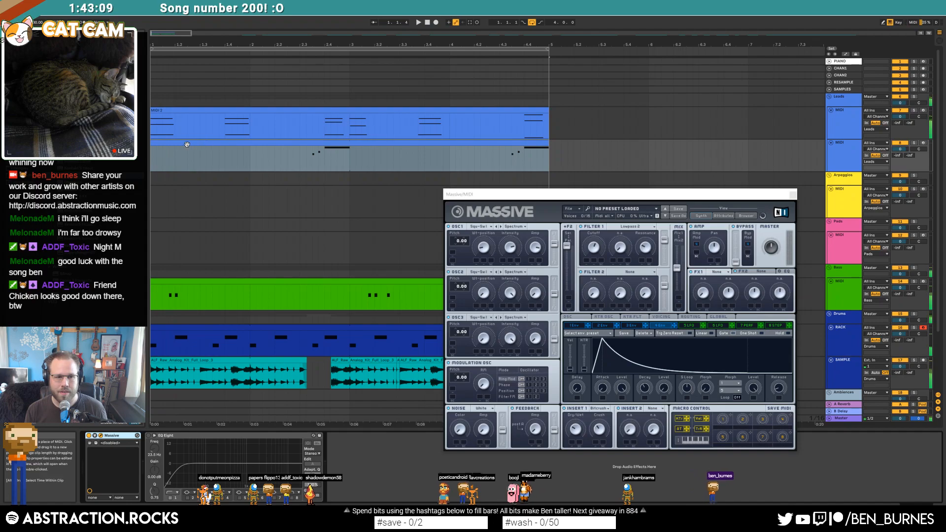
click(324, 337)
mouse_move(184, 432)
mouse_down()
mouse_move(171, 432)
mouse_move(197, 420)
mouse_up()
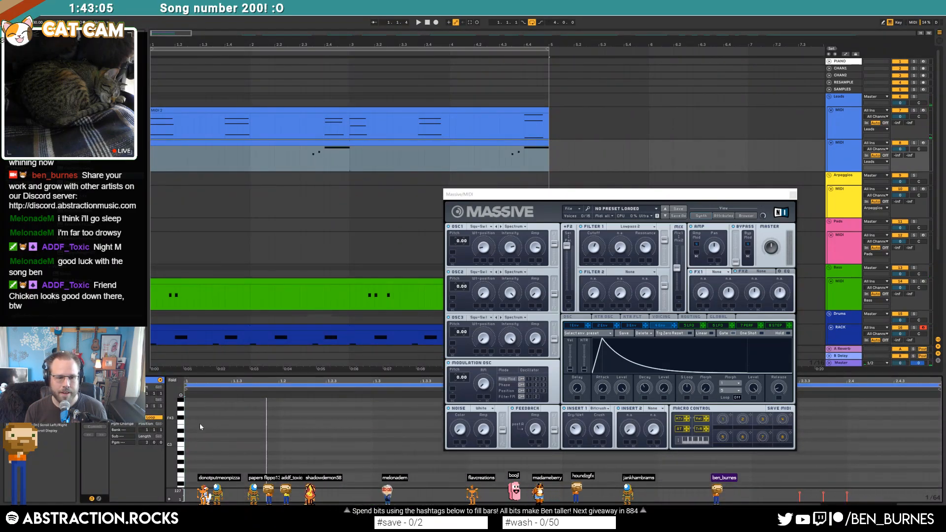
double_click(238, 445)
double_click(260, 444)
key(space)
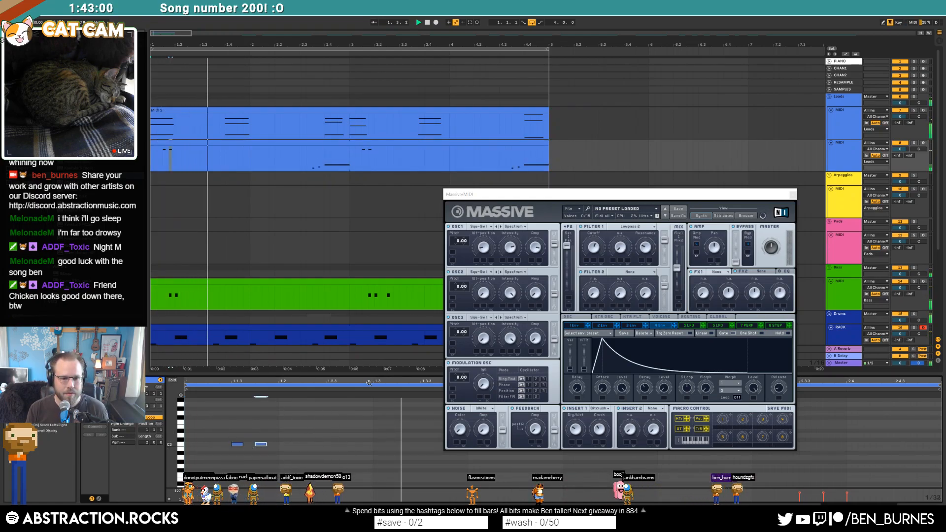
- Close Massive, raise the two new notes one octave to C4 and the rising run two octaves, and play the loop
click(793, 195)
key(space)
drag(227, 425, 282, 470)
key(shift+Up)
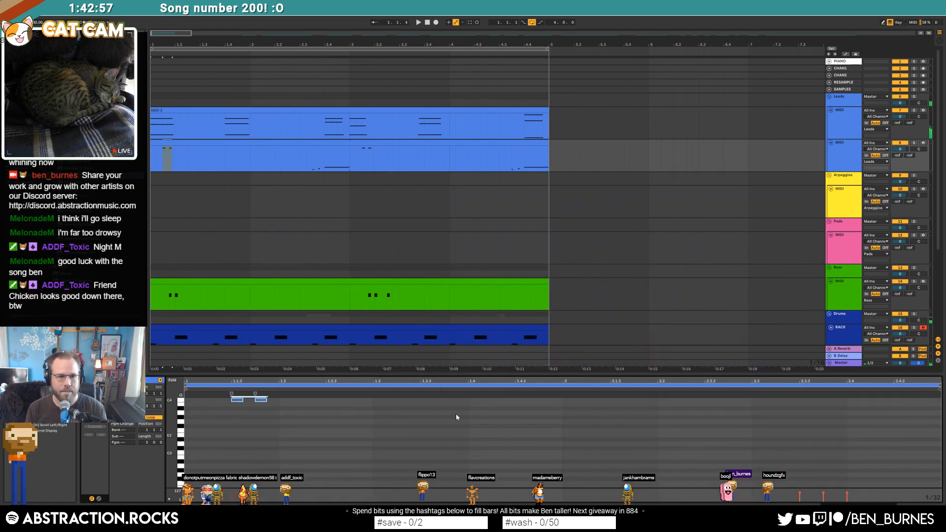
scroll(712, 432, down, 3)
scroll(746, 442, up, 2)
key(space)
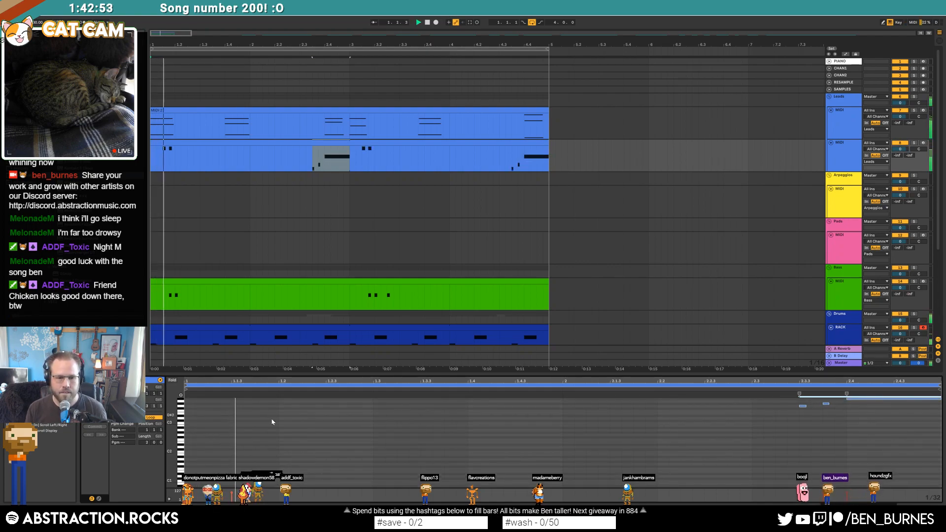
scroll(379, 428, up, 3)
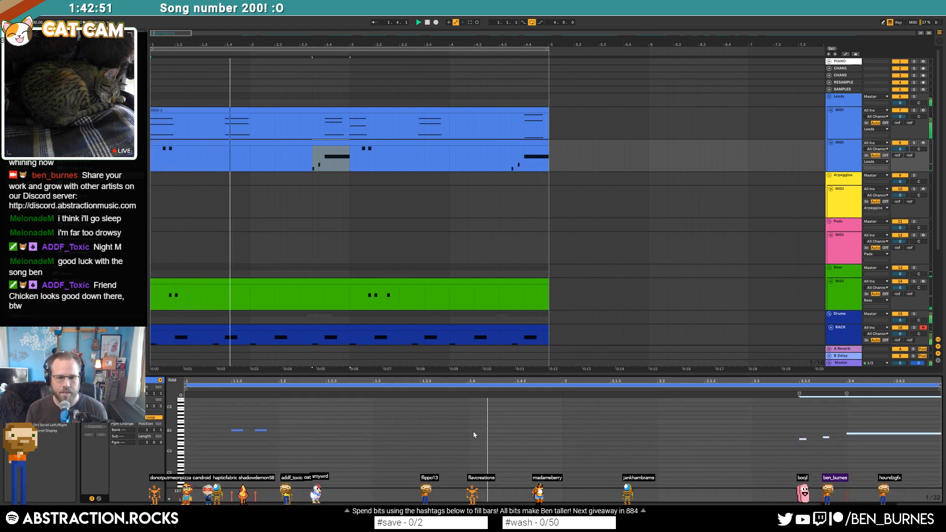
- Duplicate the C4 pair to 1.3.3 and 1.3.4, add a short C4 note at 1.4.4, and listen to the loop
key(ctrl+d)
key(space)
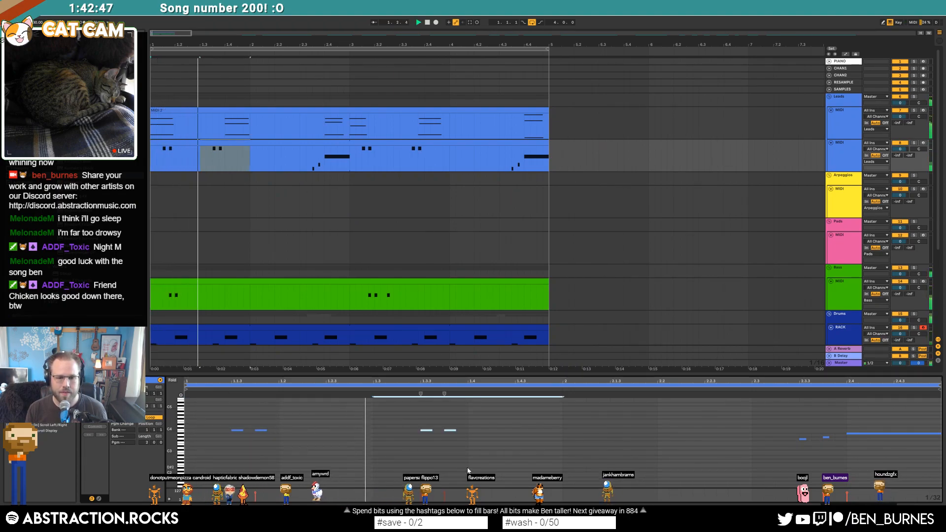
double_click(550, 432)
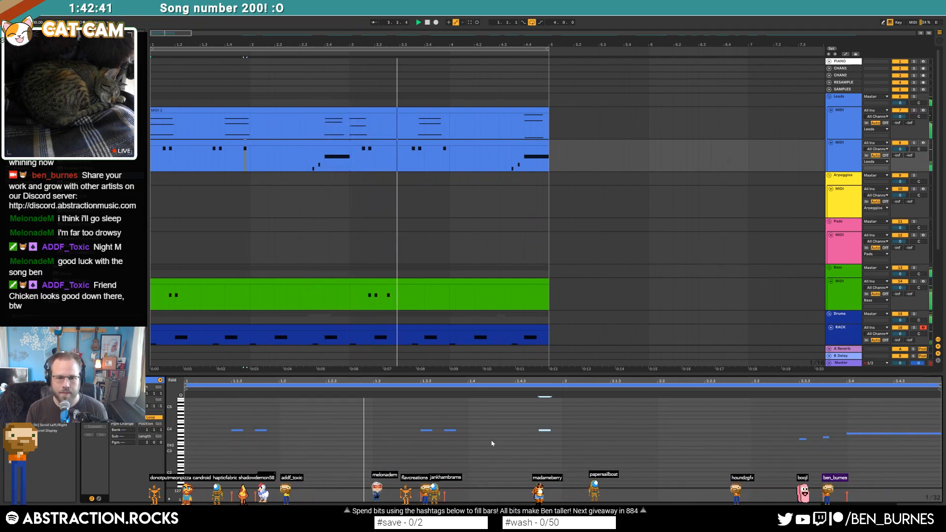
click(425, 430)
key(space)
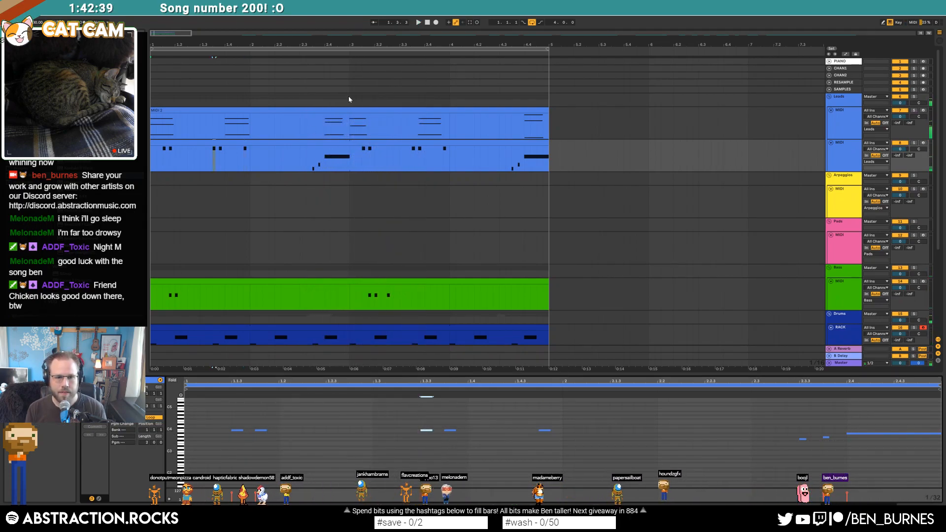
- Consolidate the lead clip to four bars, trim the first A#3 note's start by a sixteenth to 2.4.2, and replay it
click(375, 158)
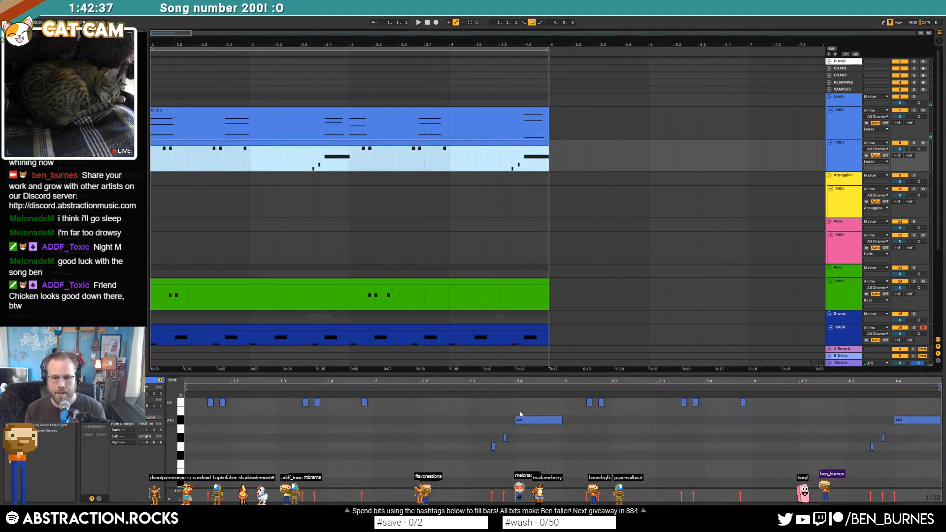
drag(516, 420, 528, 426)
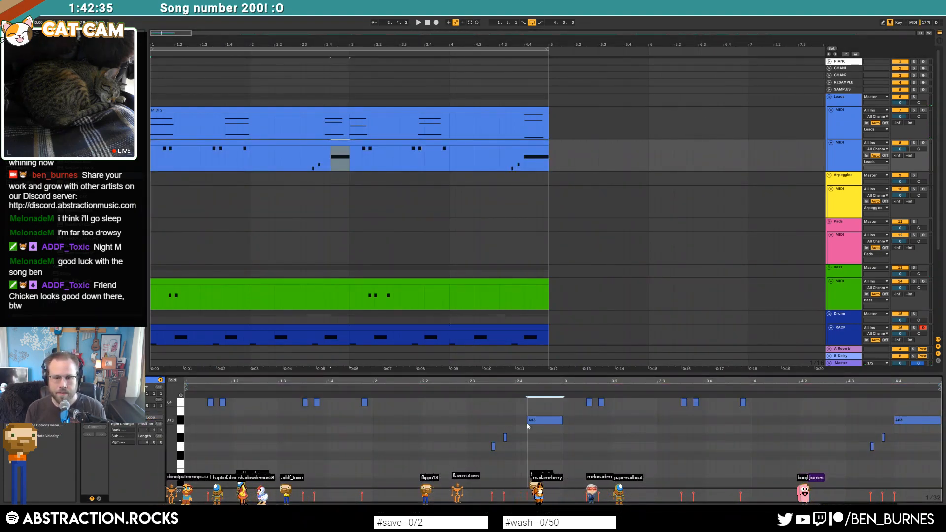
click(693, 464)
key(space)
scroll(341, 446, up, 2)
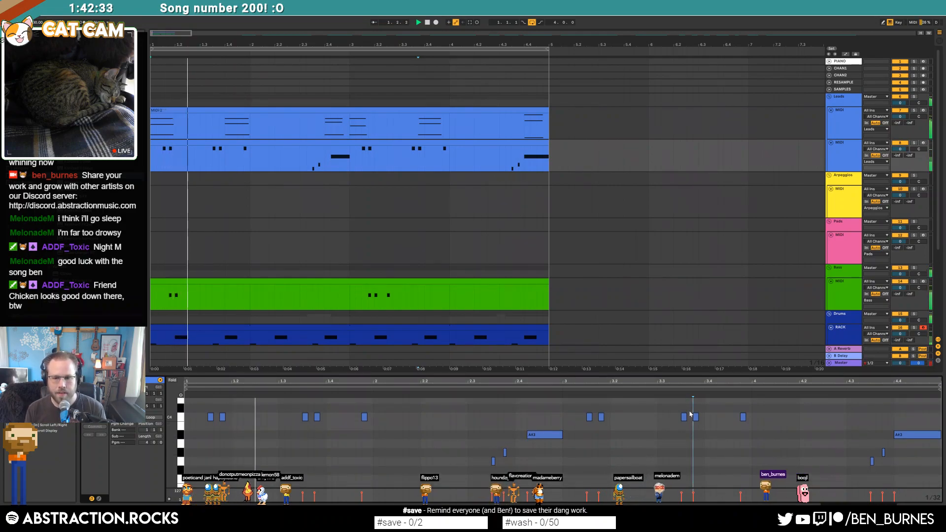
- Raise the lead note at 3.3.3 one octave to C5, and start the two A#3 notes at 2.4.1 and 4.4.2
click(685, 417)
key(shift+Up)
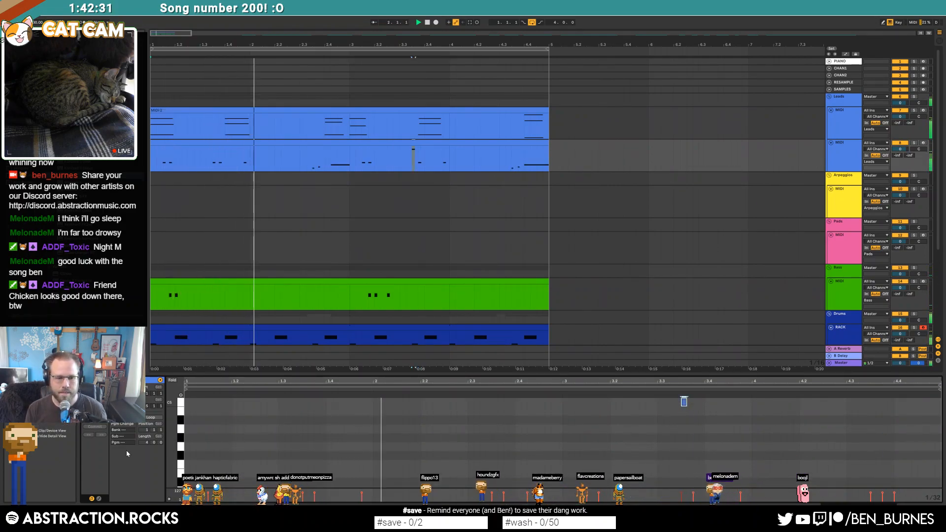
drag(174, 461, 173, 442)
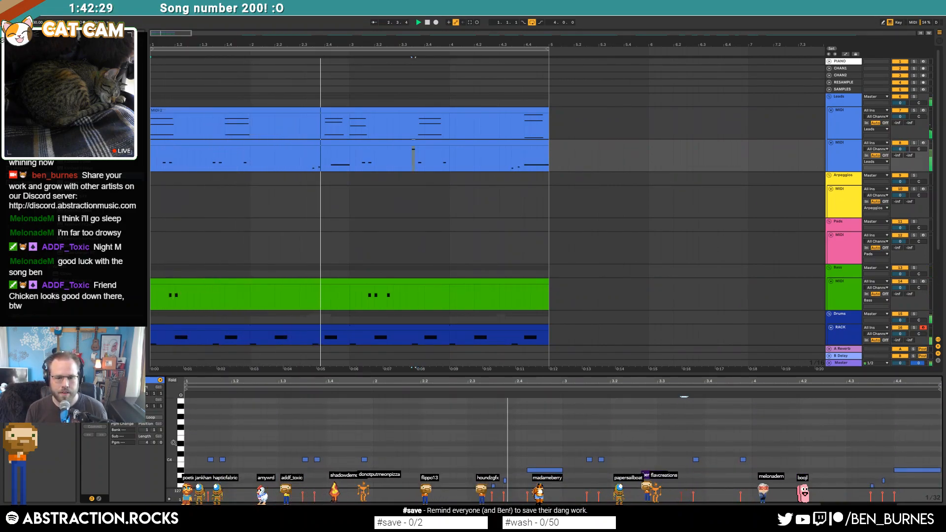
drag(529, 471, 516, 471)
drag(895, 471, 906, 471)
- Add a short C4 lead note at 3.4.3 and raise the two run notes at 4.3.3 and 4.3.4
click(876, 467)
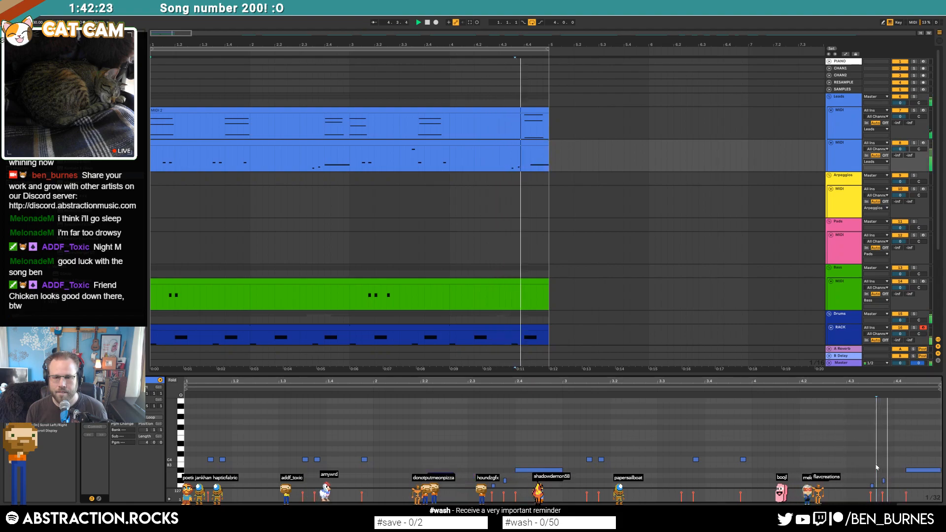
scroll(723, 449, up, 3)
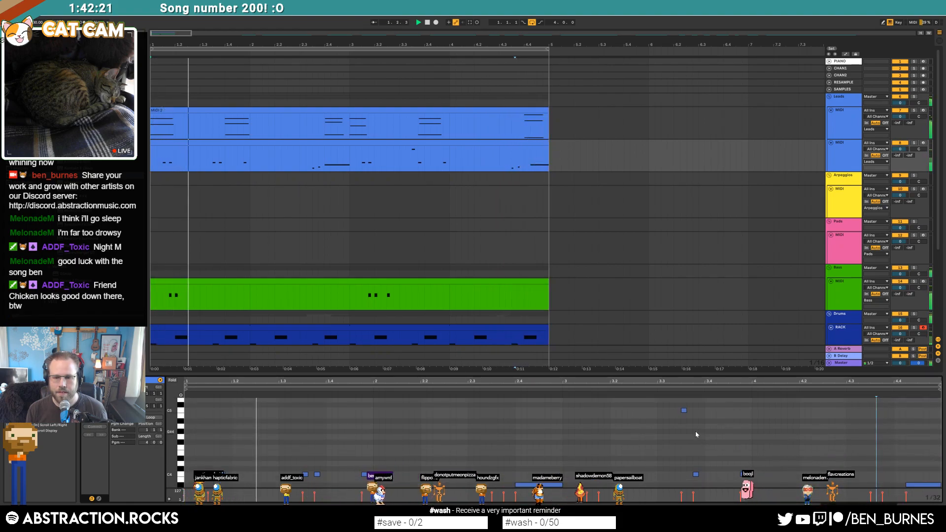
click(684, 411)
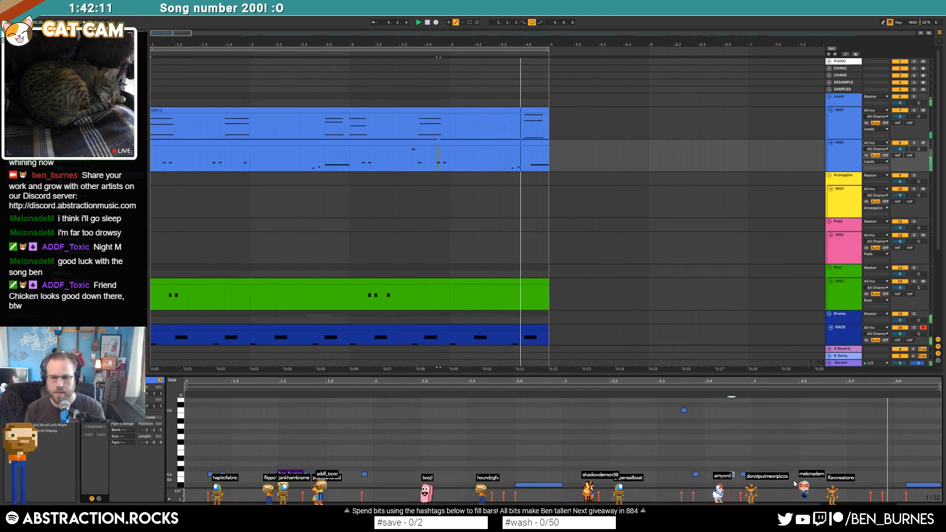
scroll(859, 466, down, 2)
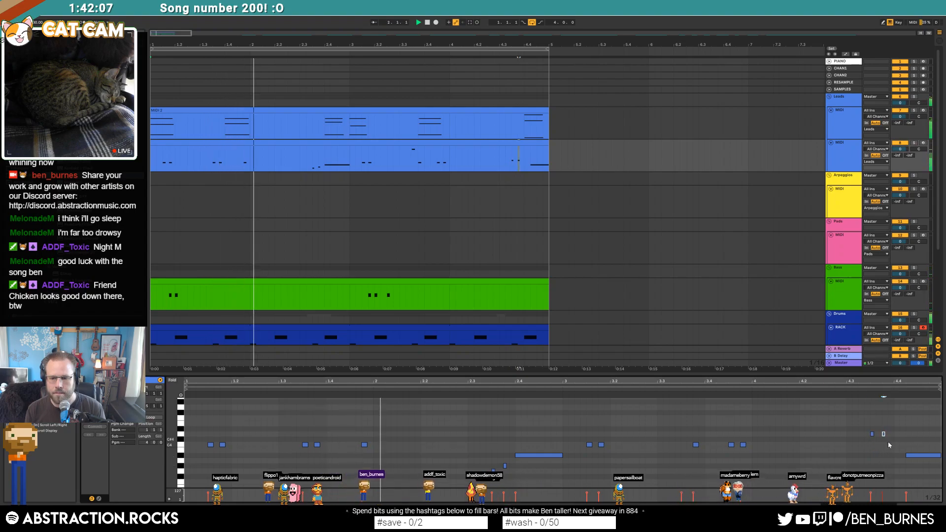
- Open the lead track's Massive, set its FX1 slot to Small Reverb, and close the synth window
key(shift+Tab)
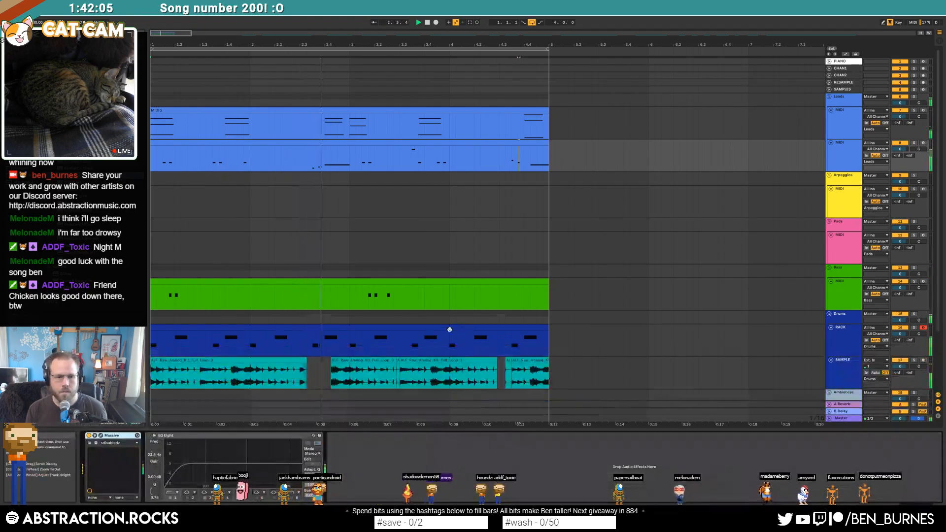
click(100, 436)
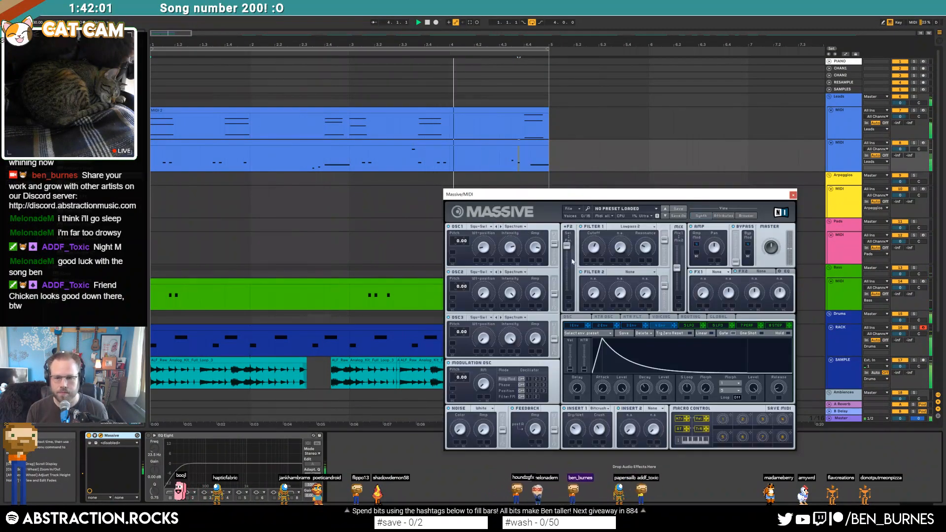
click(720, 271)
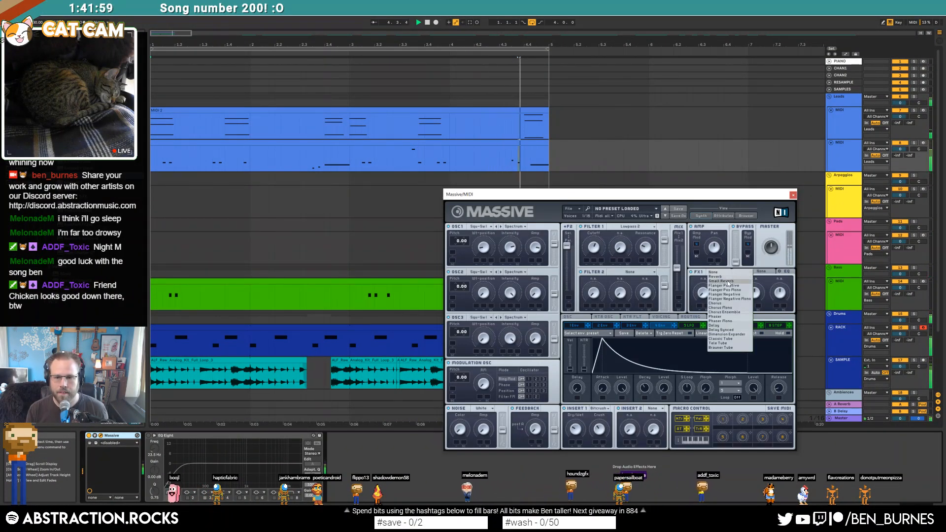
click(702, 287)
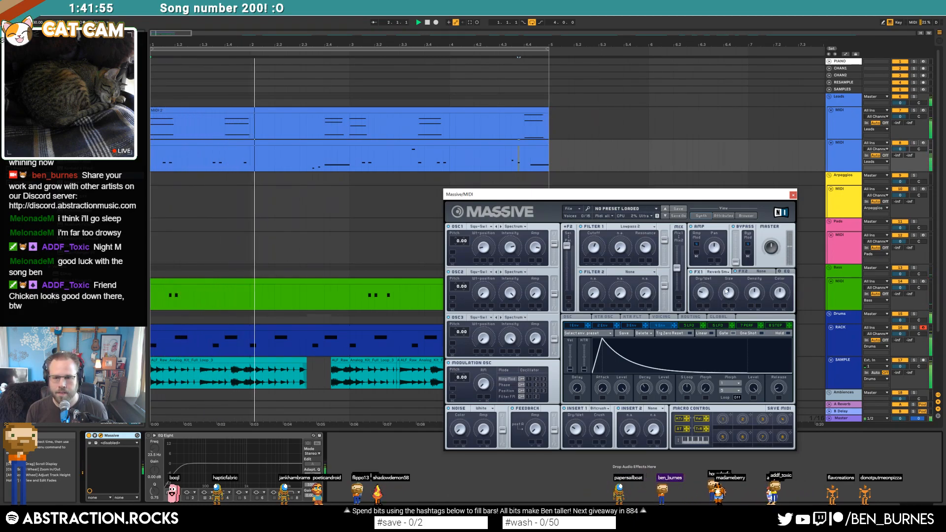
click(794, 195)
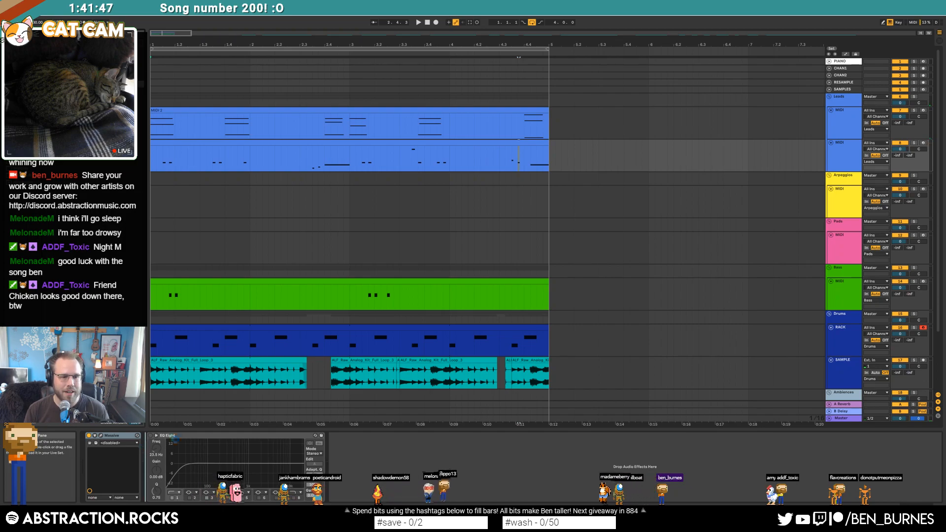
- Insert ValhallaDelay on the lead track, set its mix to 35.2% and feedback to 63.6%, and play the loop
mouse_move(476, 268)
mouse_down()
mouse_move(477, 307)
mouse_move(486, 265)
mouse_up()
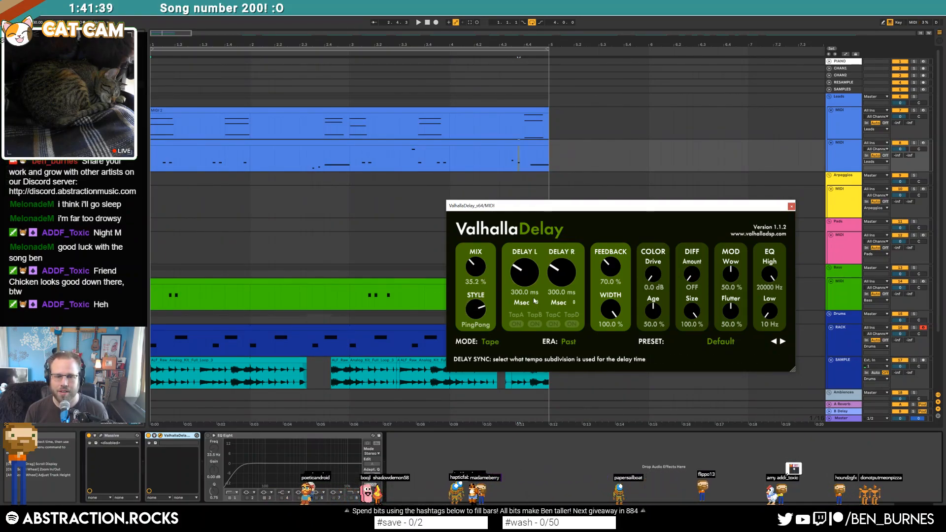
drag(532, 297, 556, 267)
drag(615, 266, 614, 267)
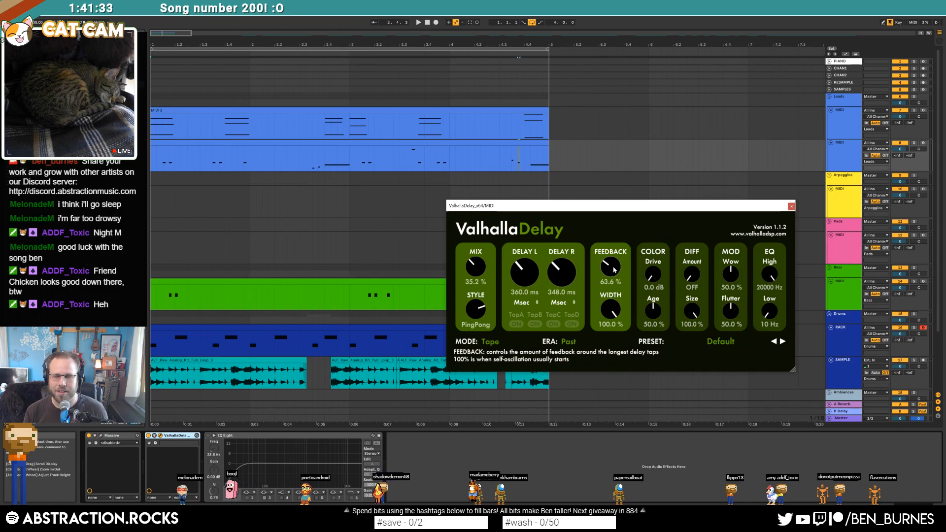
key(space)
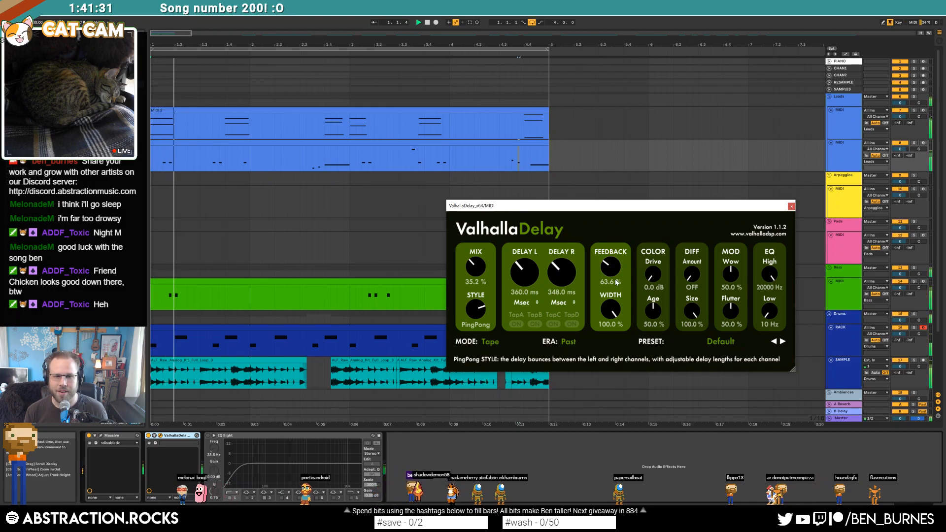
- Sync the delay's left and right times to notes at 1/16
click(534, 303)
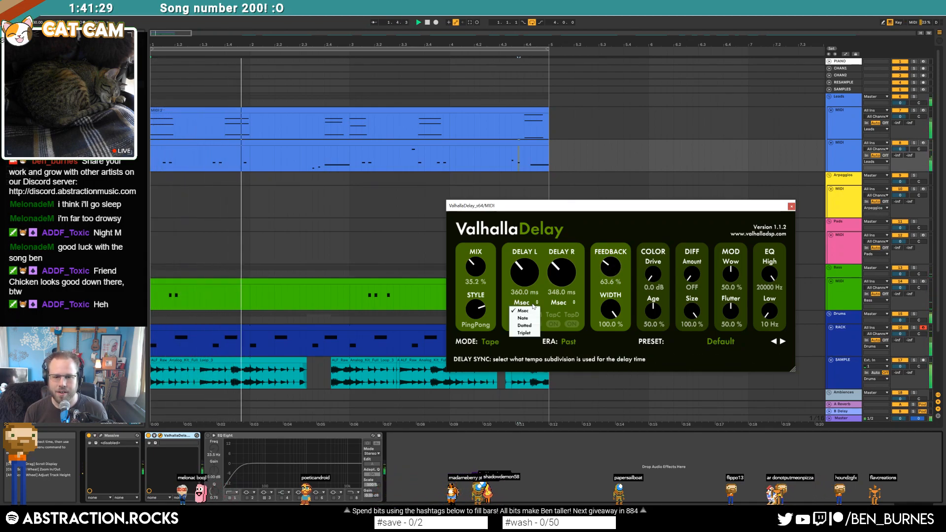
click(534, 319)
click(570, 303)
click(564, 319)
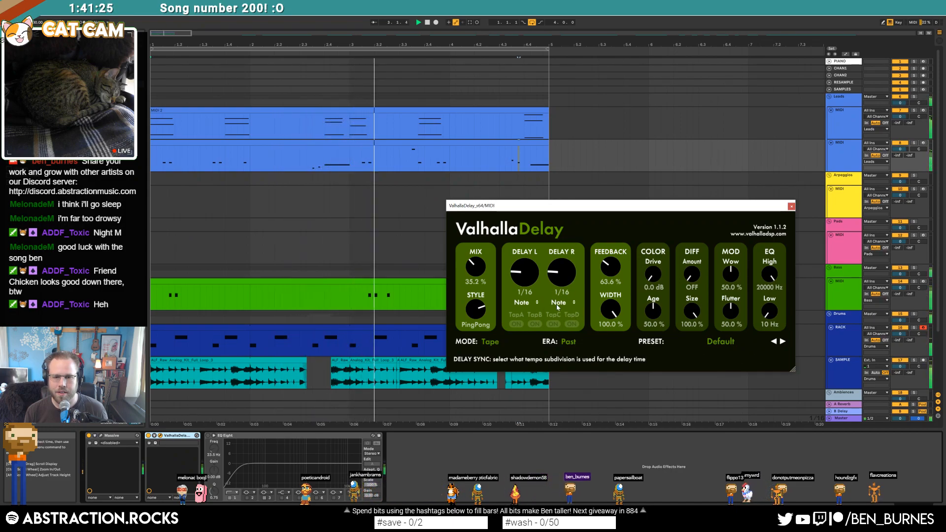
- Switch the delay to HiFi mode with modulation rate 0.43 Hz, depth 0%, and EQ Low at 980 Hz
click(490, 342)
click(503, 362)
drag(731, 274, 733, 352)
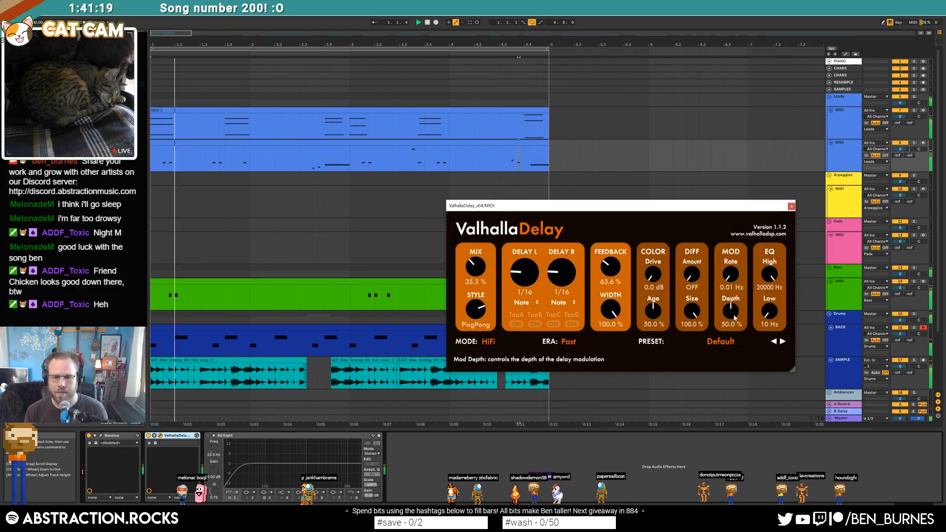
drag(731, 276, 729, 253)
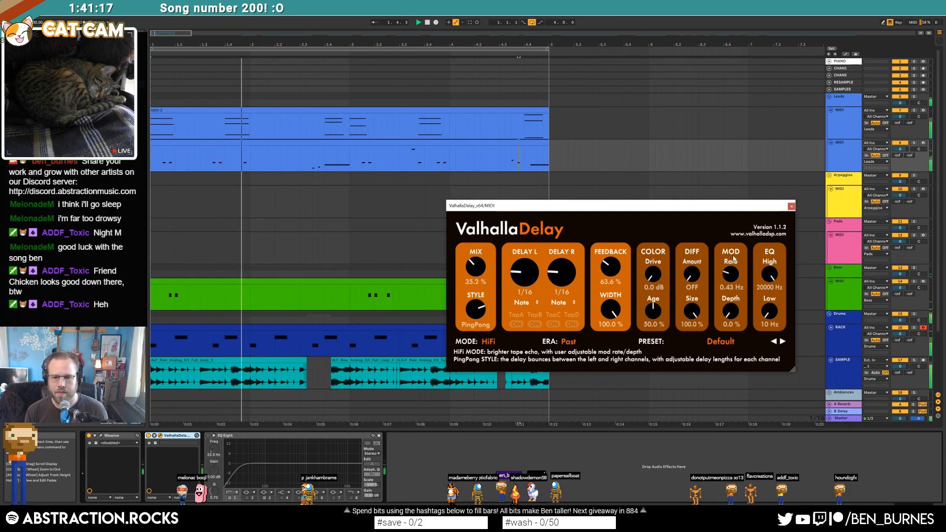
drag(767, 311, 761, 276)
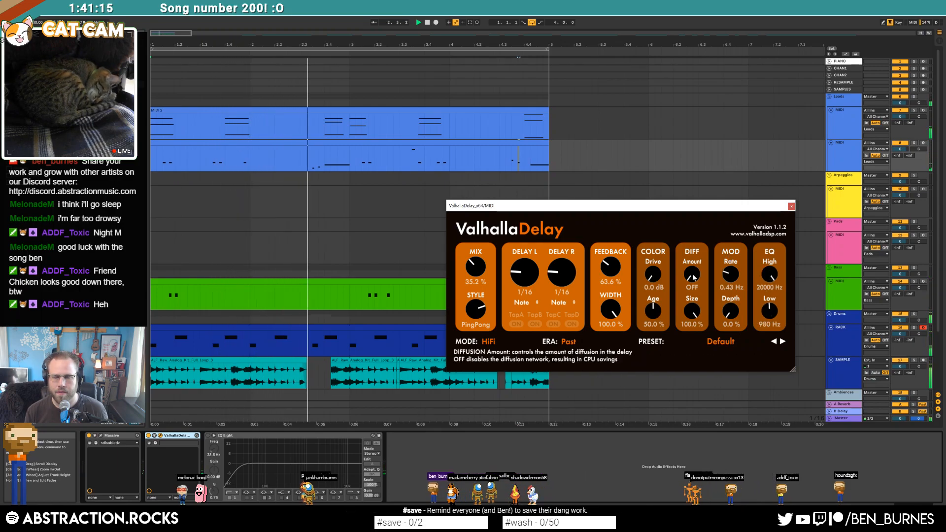
- Set the delay's drive to about 5.9 dB, fine-tune its mix, and close the plugin window
drag(693, 277, 655, 258)
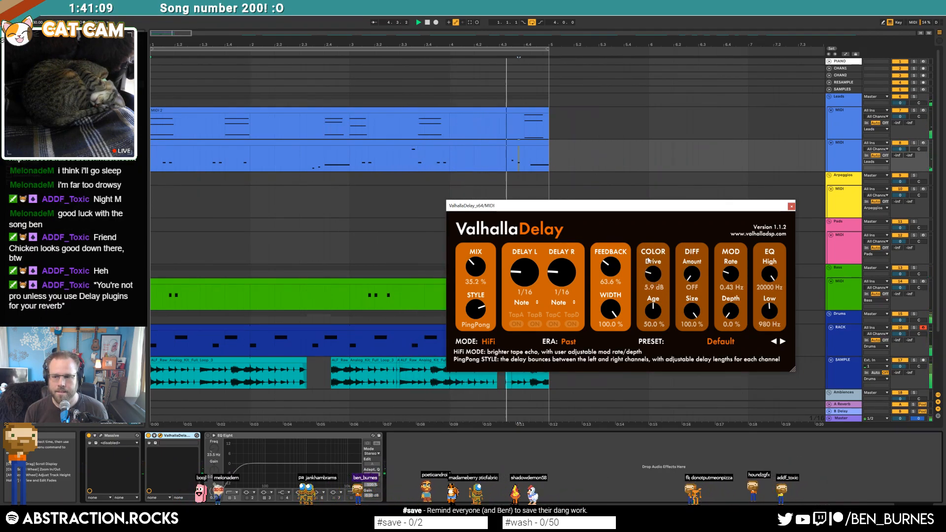
drag(652, 271, 652, 270)
drag(475, 268, 475, 271)
click(791, 206)
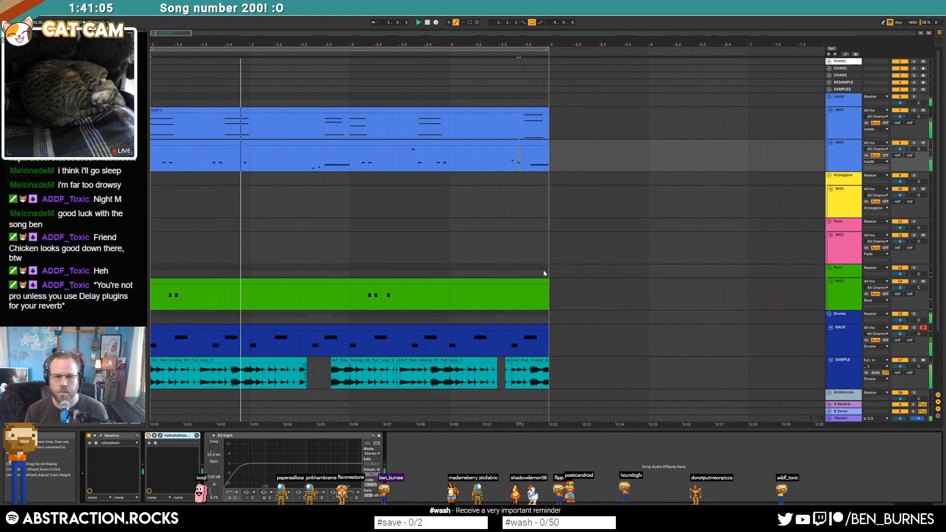
- Open the bass clip, duplicate the first bar's notes into bar 2, and move the copied pair to 2.2.4 and 2.3.1
click(343, 225)
double_click(282, 282)
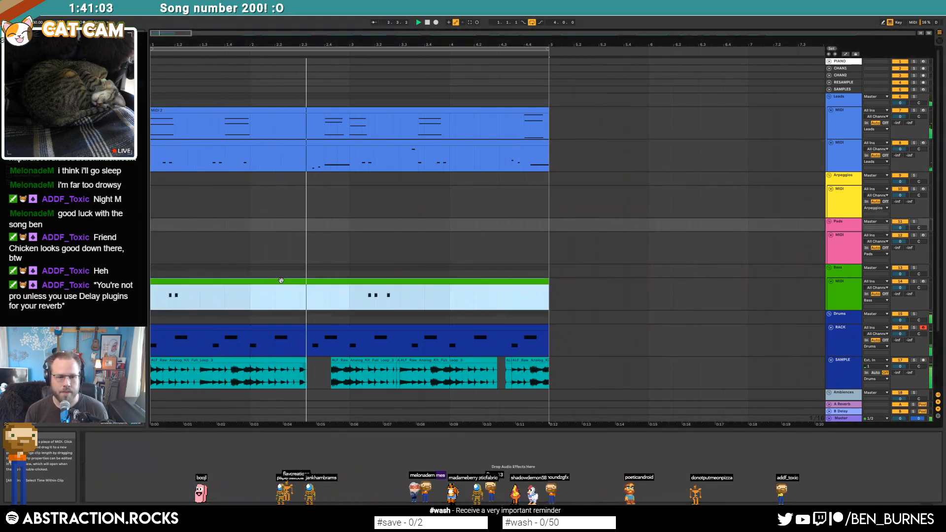
drag(182, 459, 371, 463)
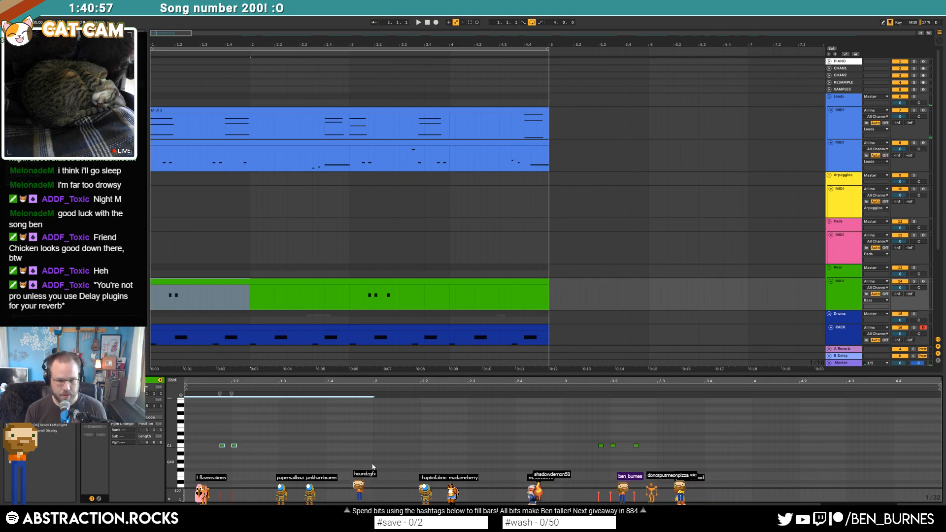
key(ctrl+d)
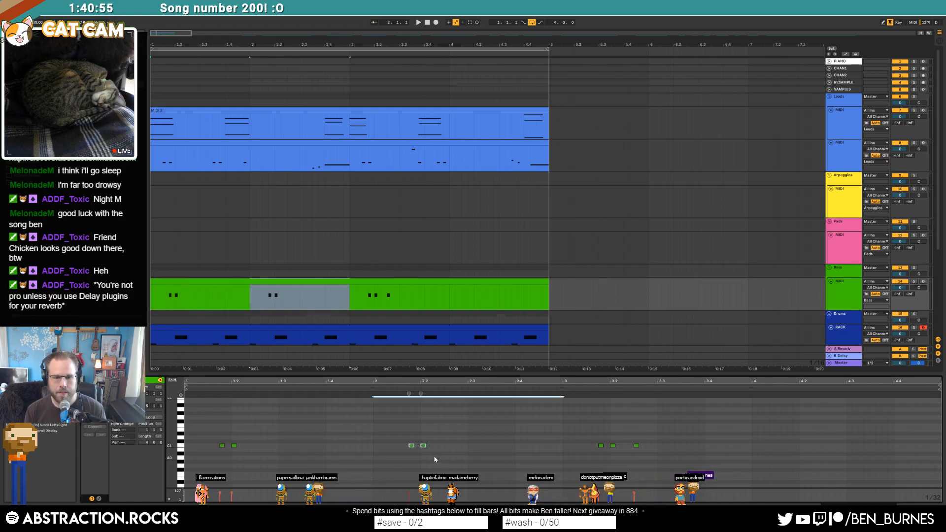
key(Right)
key(Right)
key(Right)
key(Right)
key(Right)
key(Right)
key(Right)
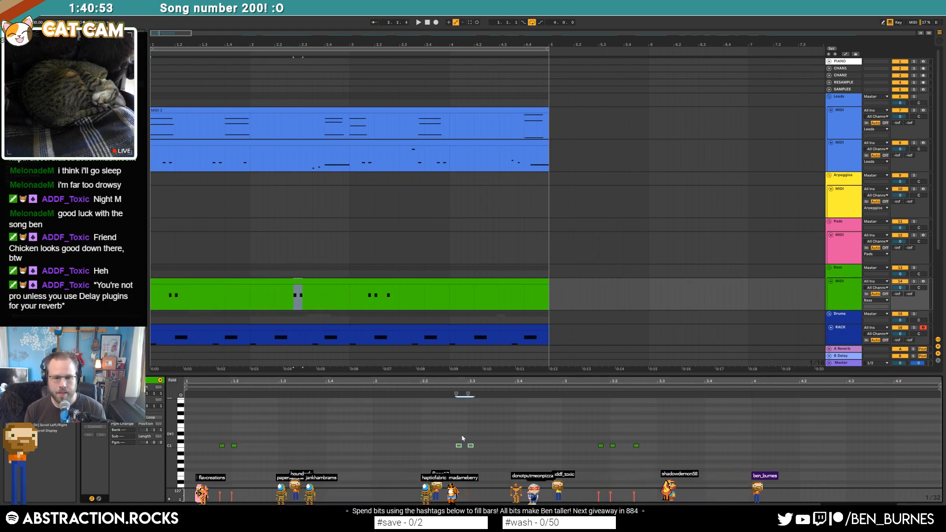
- Raise the bass note at 2.2.4 one octave, solo the bass track, and play it
click(459, 446)
key(shift+Up)
key(space)
click(914, 282)
key(space)
key(space)
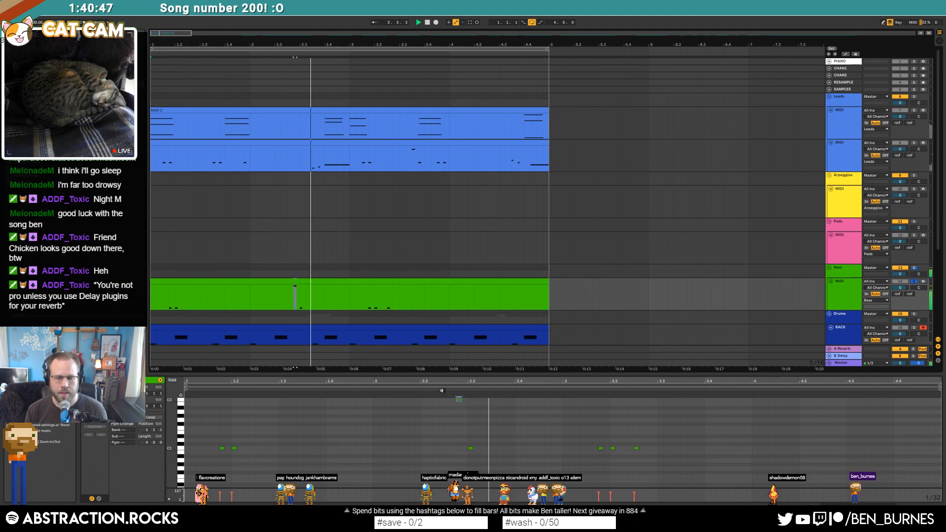
- Duplicate the low bass note twice an eighth apart, shift the phrase to start at 2.3.1, and listen with the drums soloed
click(474, 450)
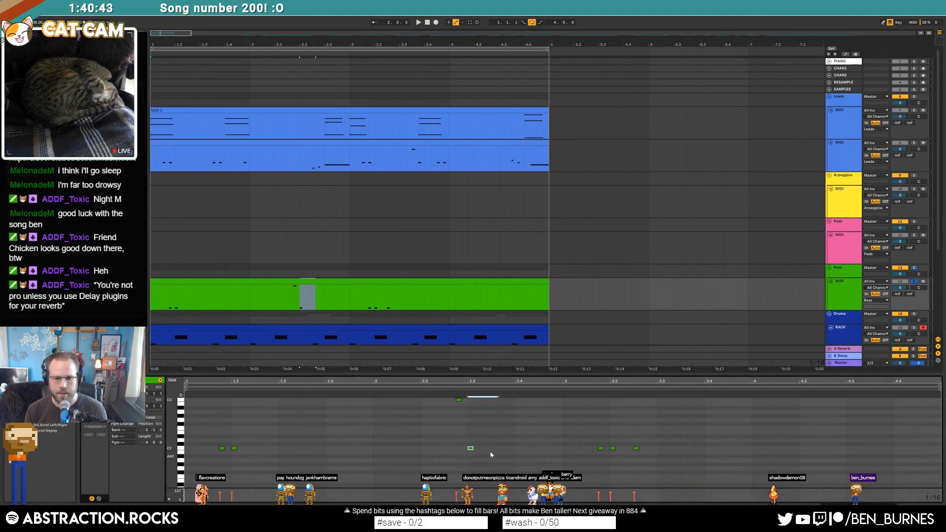
key(ctrl+d)
key(ctrl+d)
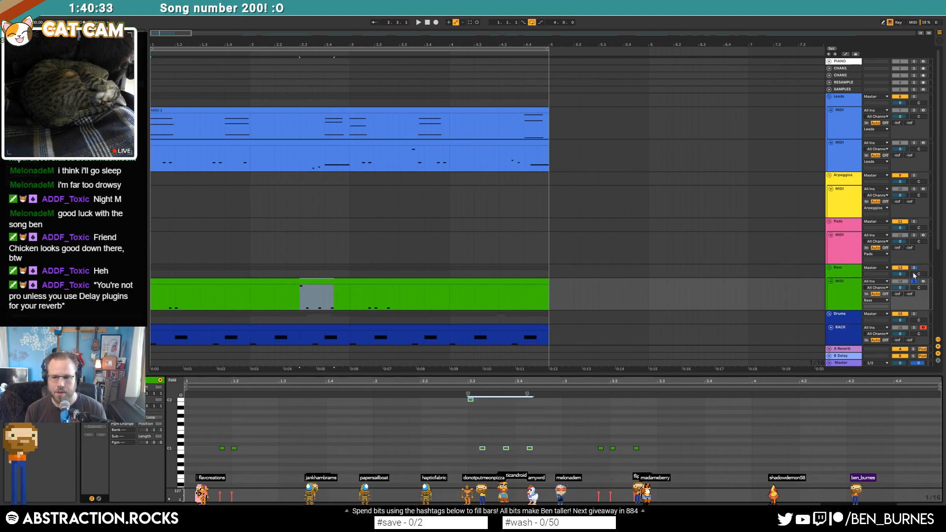
scroll(914, 281, down, 2)
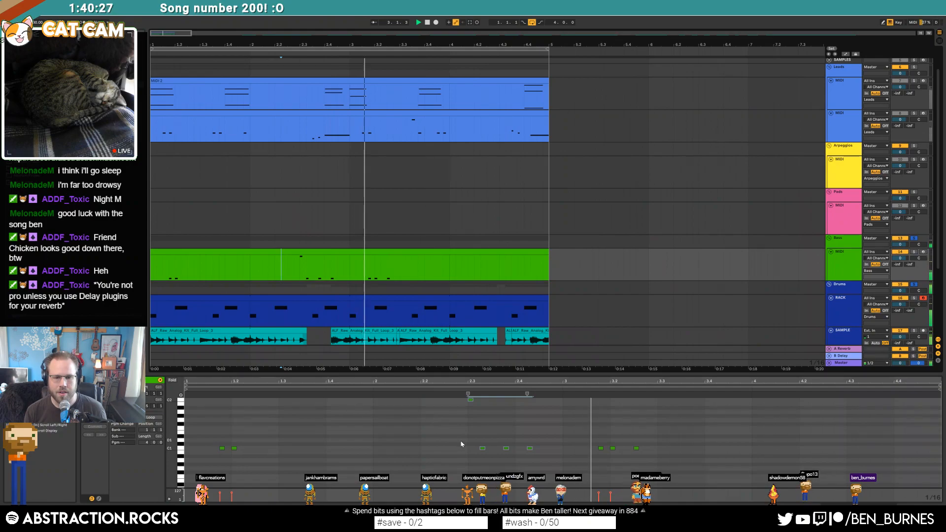
- Move the four-note bass phrase from 2.3.1 to 4.3.1
click(468, 452)
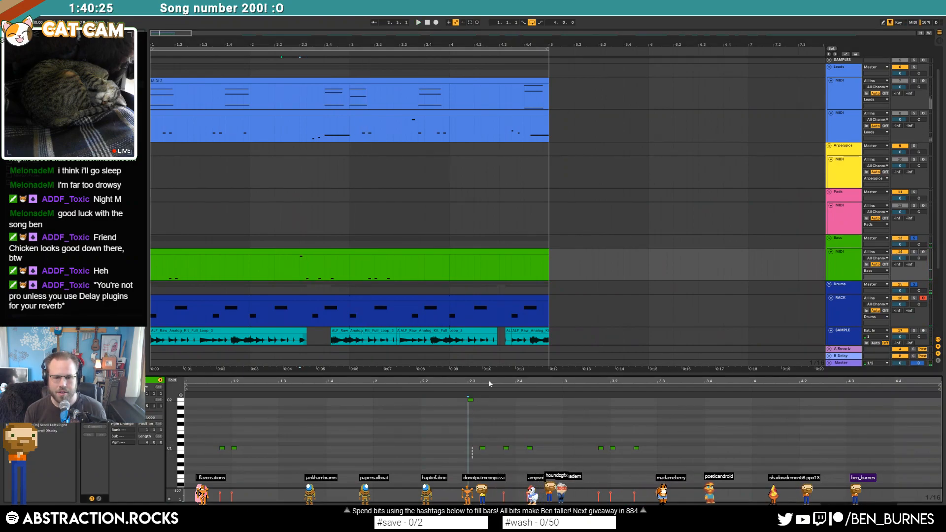
drag(465, 398, 544, 458)
key(ctrl+x)
click(850, 449)
key(ctrl+v)
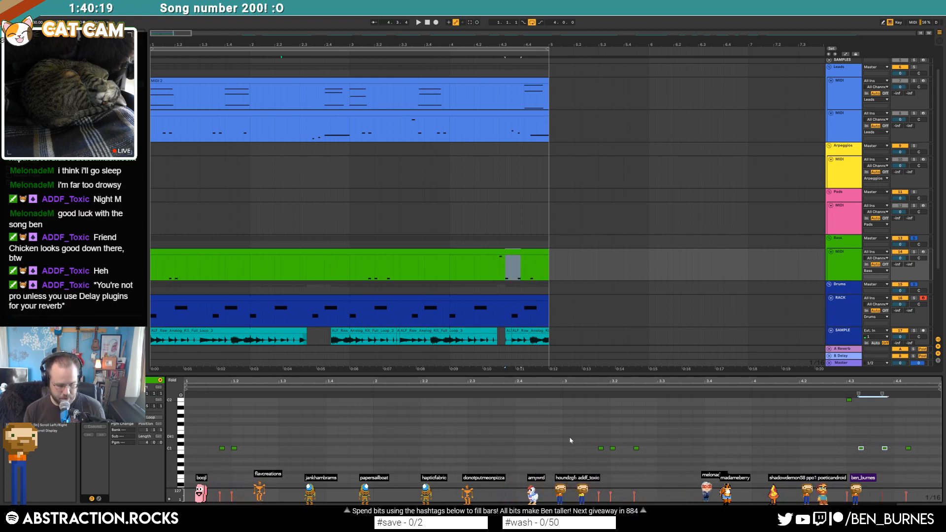
- Paste two low bass notes into bar 2 and position them at 2.2.4 and 2.3.1
click(468, 435)
key(ctrl+v)
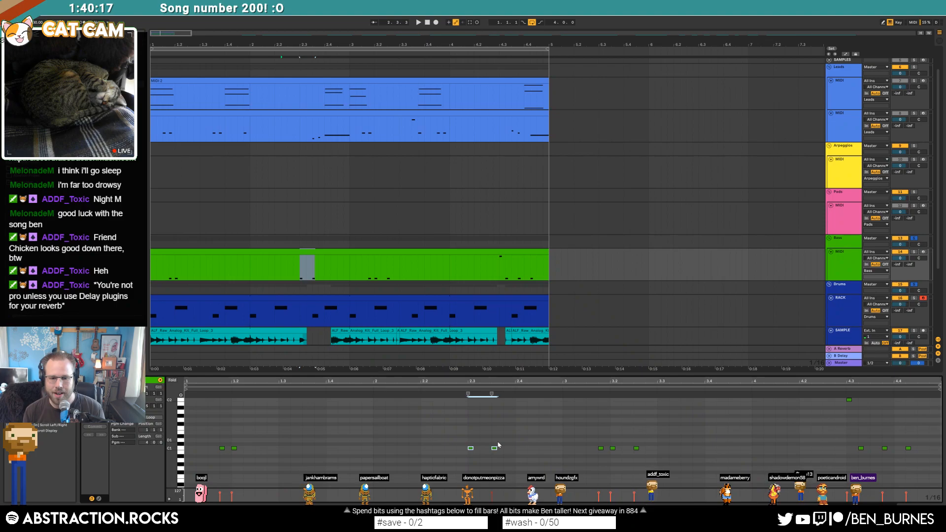
key(Left)
drag(457, 427, 495, 457)
key(Left)
- Play the loop, unsolo the bass and drums groups, and show the bass track's devices
key(space)
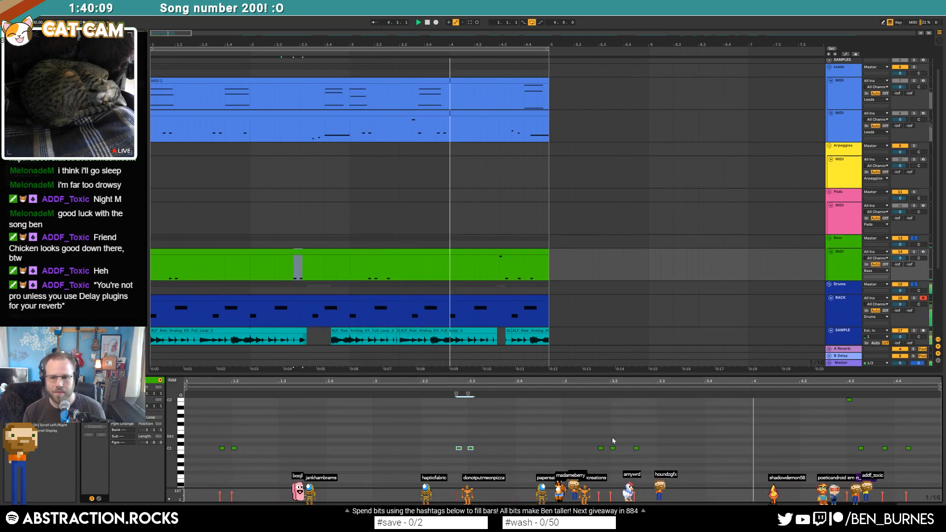
click(913, 239)
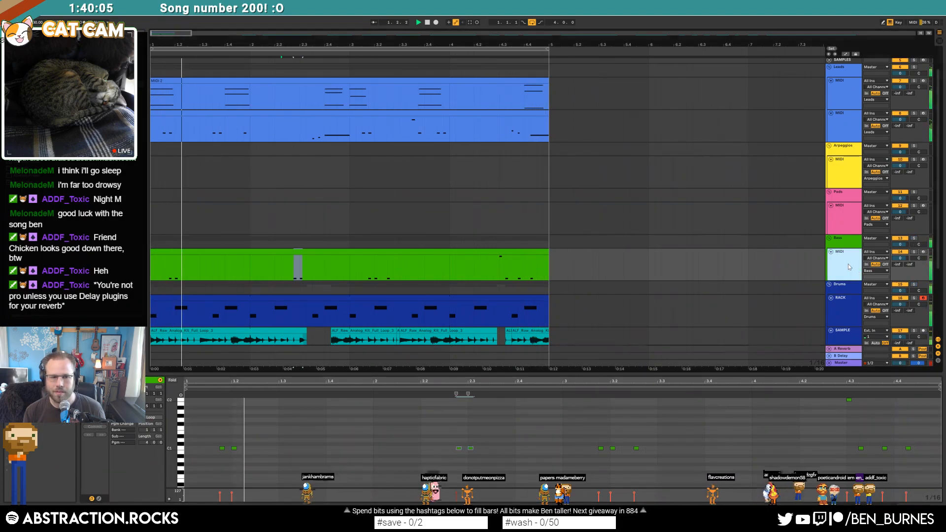
click(849, 265)
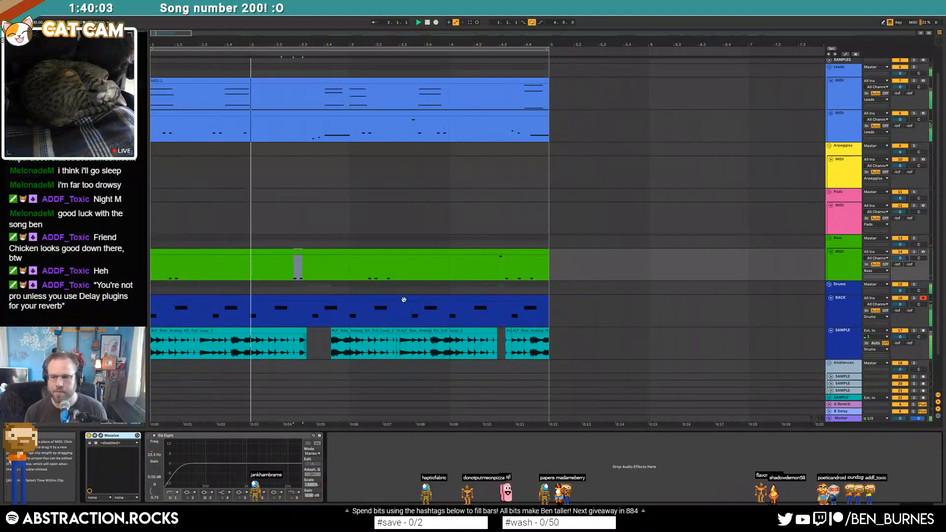
- Set the second lead track's ValhallaDelay to a 16% mix and 78% feedback
click(855, 121)
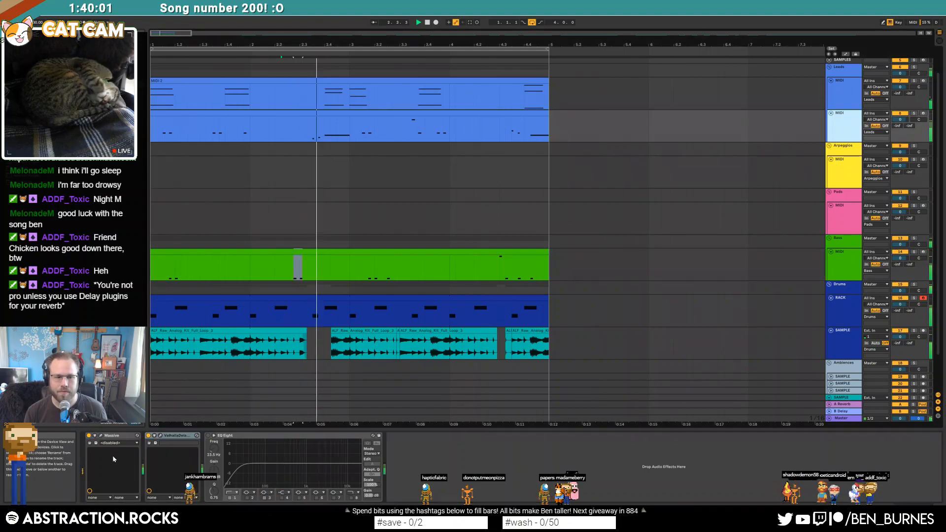
click(160, 436)
drag(475, 267, 475, 275)
drag(611, 270, 611, 260)
mouse_move(478, 267)
mouse_down()
mouse_move(477, 276)
mouse_move(488, 274)
mouse_up()
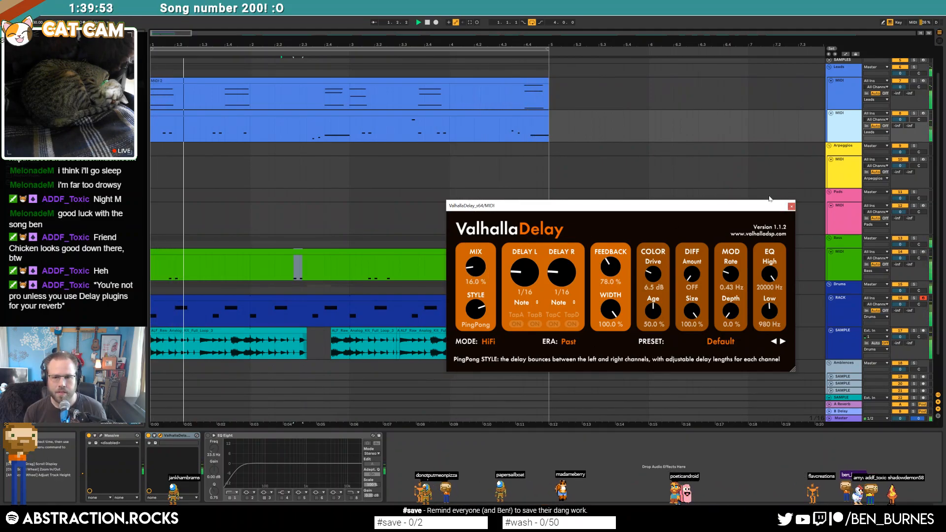
click(791, 206)
- Raise the lead melody's last long note, in bar 4, by five semitones
double_click(535, 117)
click(912, 456)
key(Up)
key(Up)
key(Up)
key(Up)
key(Up)
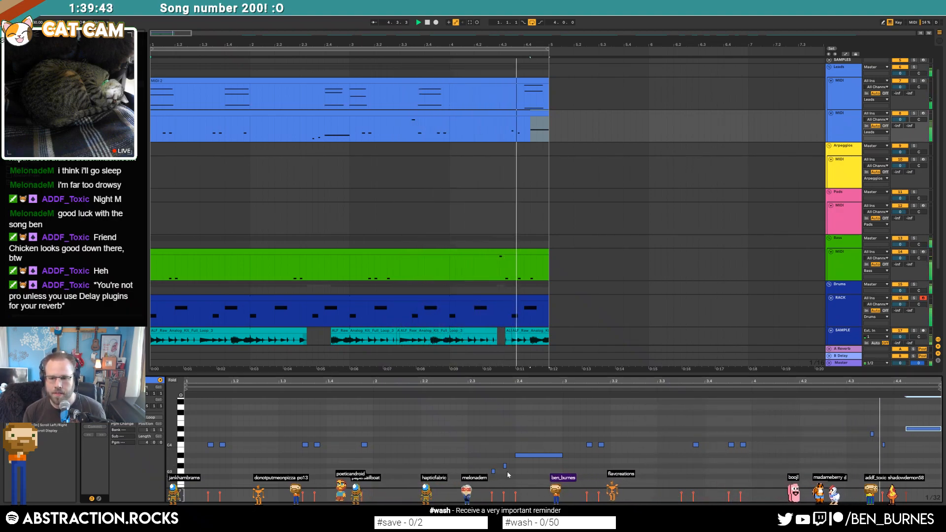
key(shift+Tab)
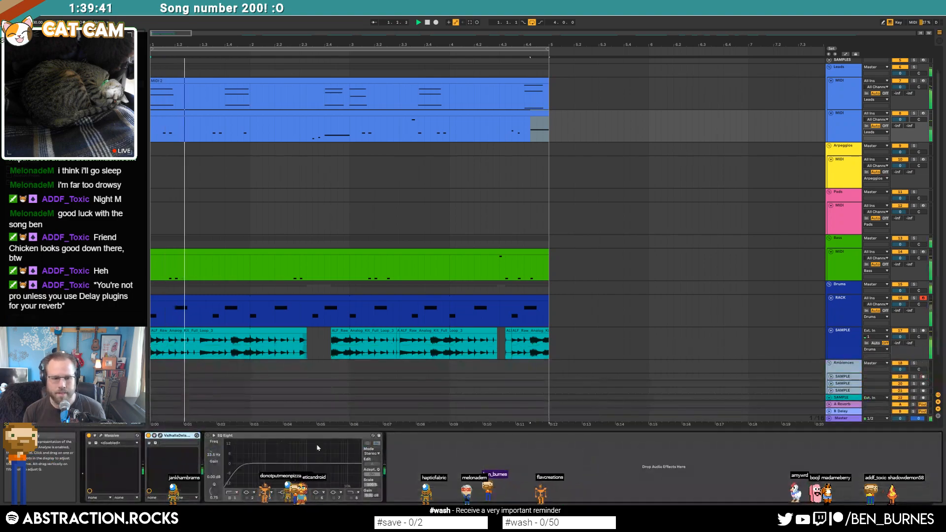
- Try a higher sustain level in the envelope of the lead's Massive synth while the loop plays
key(ctrl+alt+p)
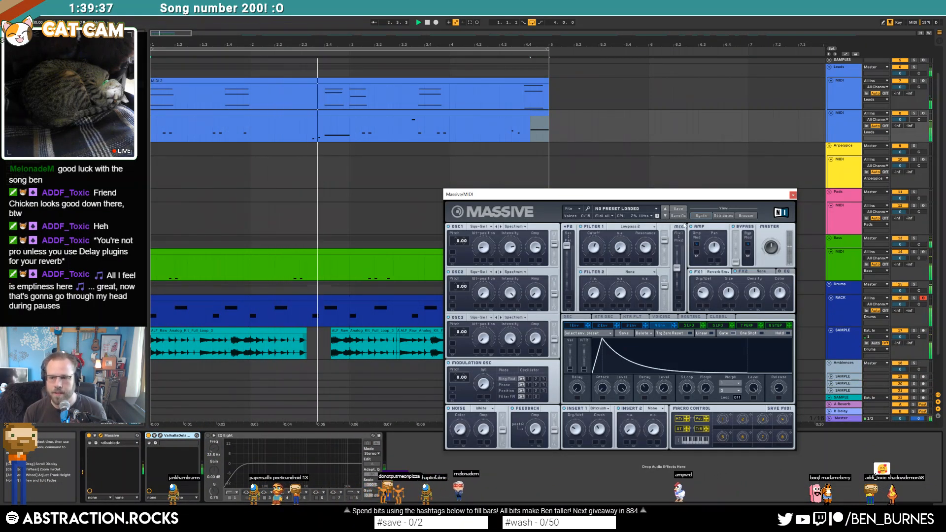
drag(676, 195, 676, 184)
key(space)
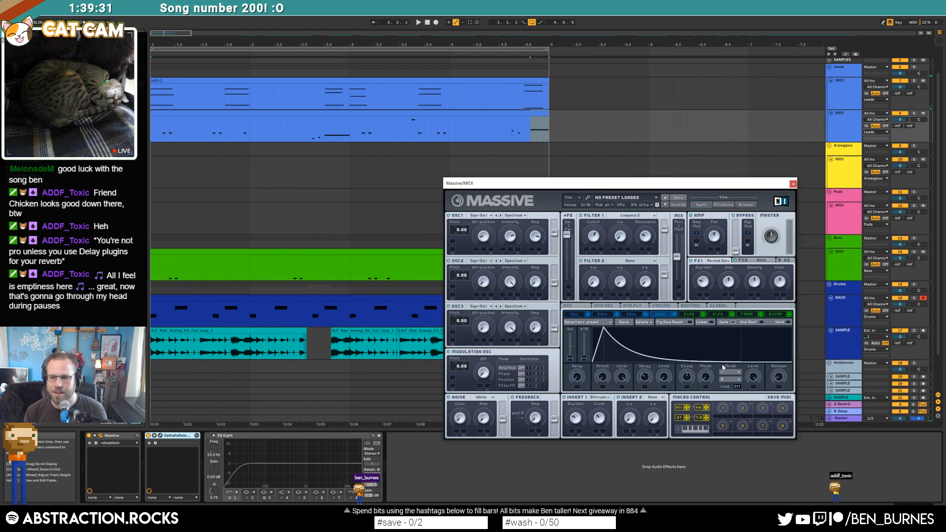
click(208, 140)
key(space)
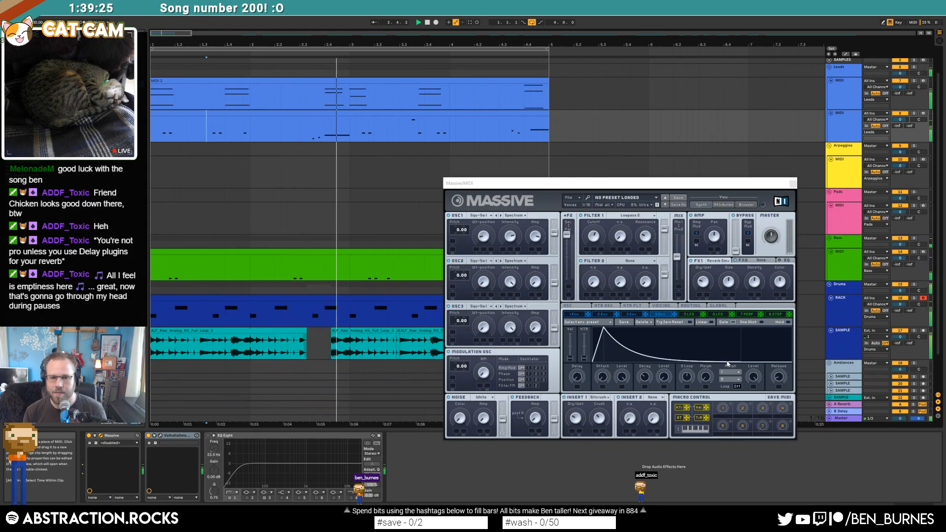
drag(721, 361, 718, 353)
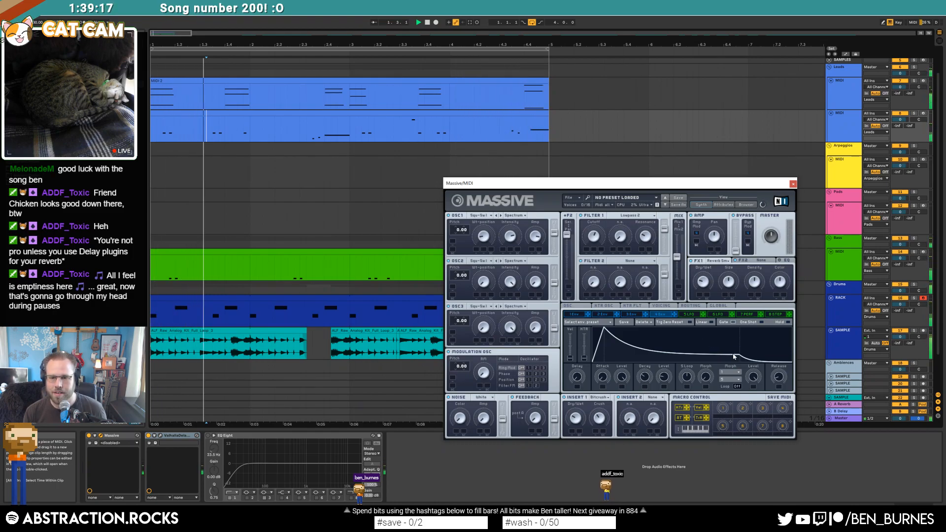
drag(734, 357, 733, 373)
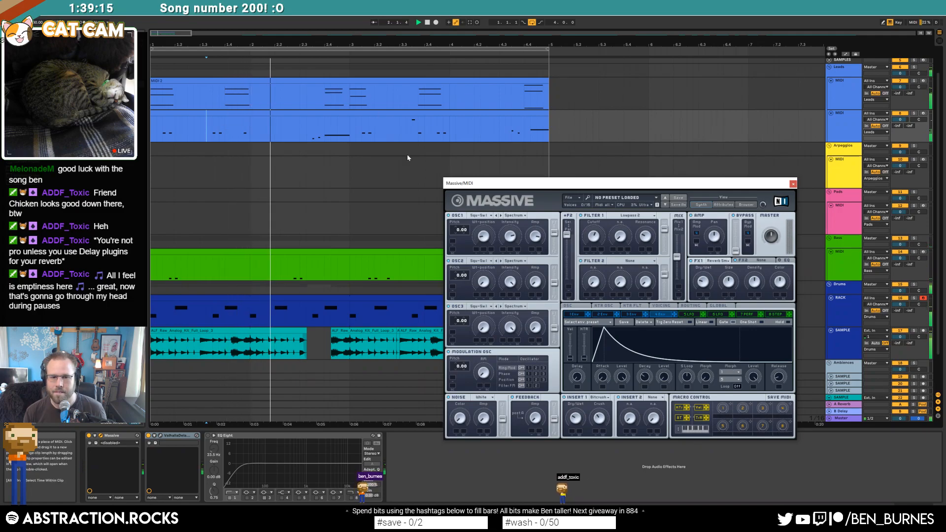
- Shorten the two long notes in the lead melody to the length of its other short notes
key(space)
double_click(407, 112)
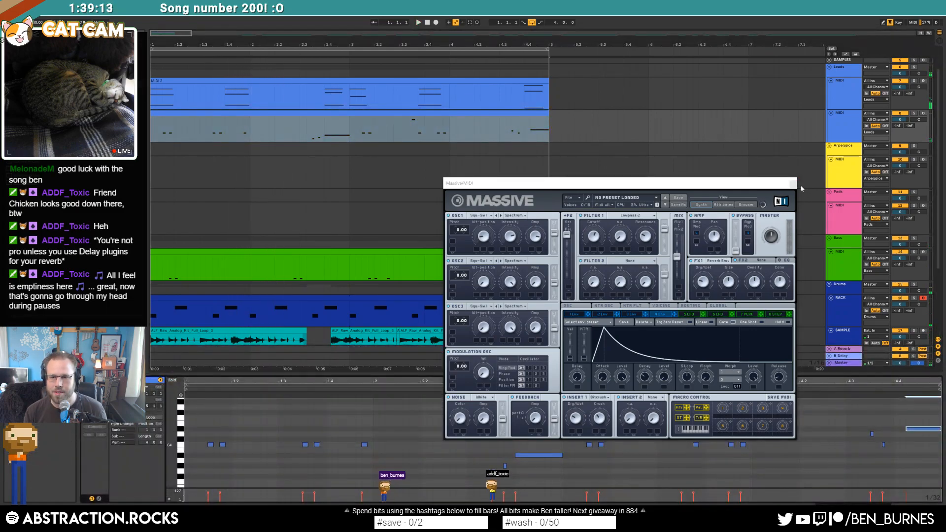
click(794, 184)
drag(562, 456, 521, 456)
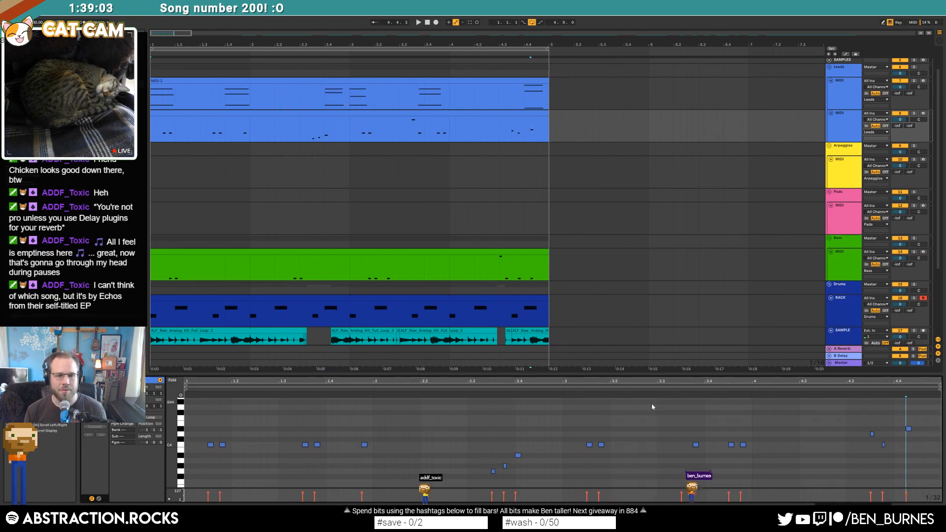
key(shift+Tab)
- Load Roland808 LC samples onto three empty pads of the drum track's Drum Rack
scroll(522, 283, down, 2)
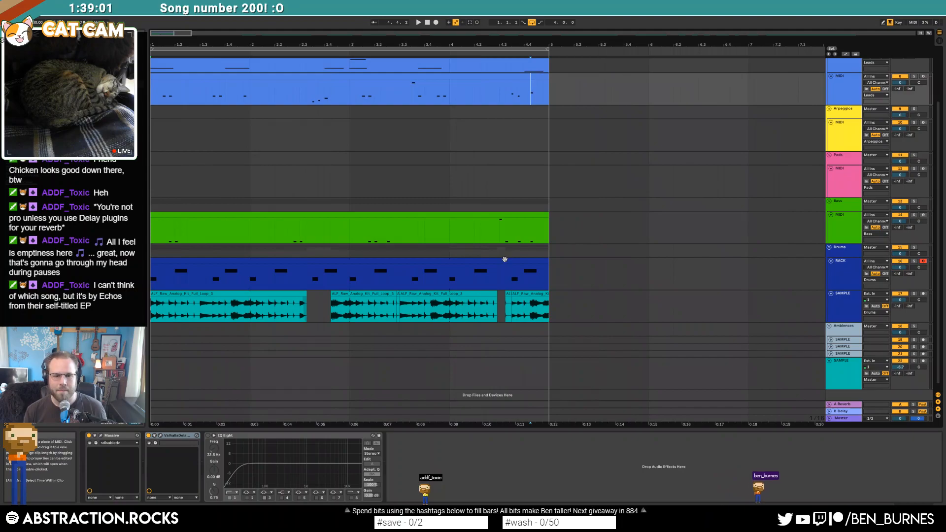
double_click(522, 281)
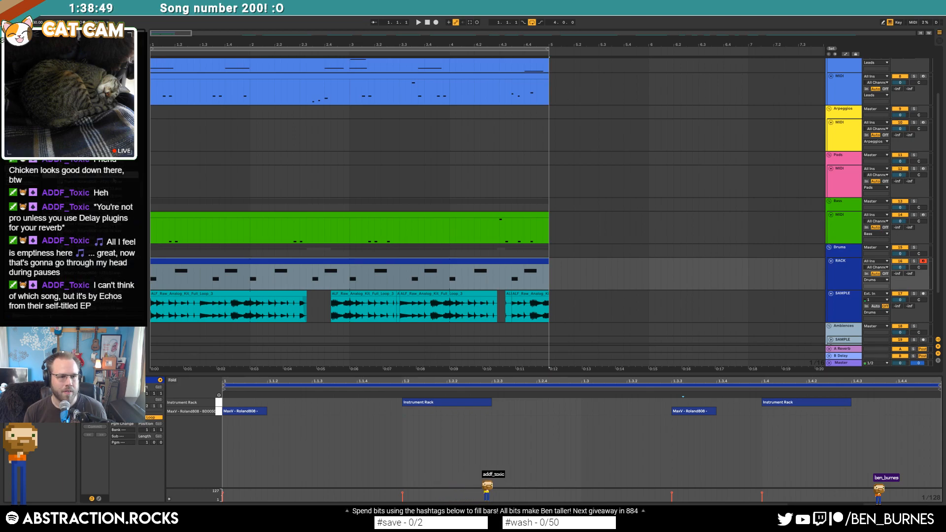
key(shift+Tab)
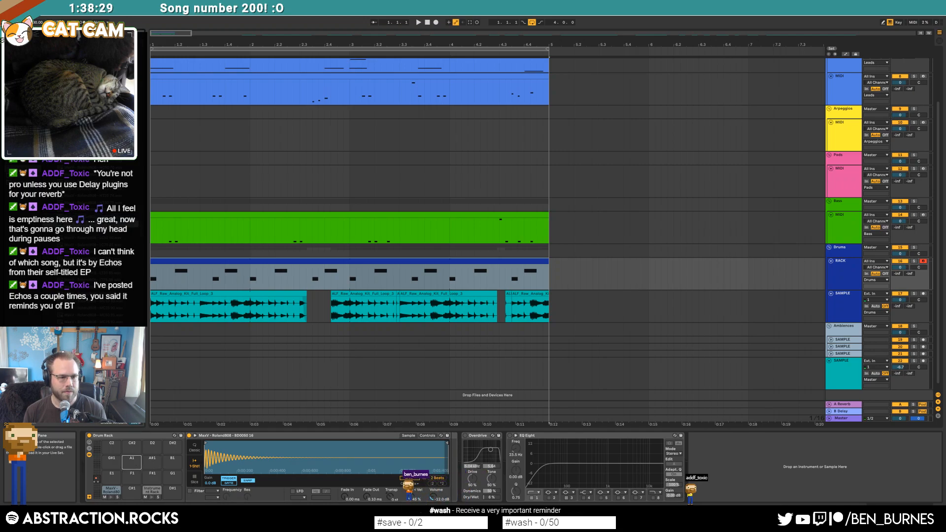
double_click(109, 241)
drag(143, 468, 150, 464)
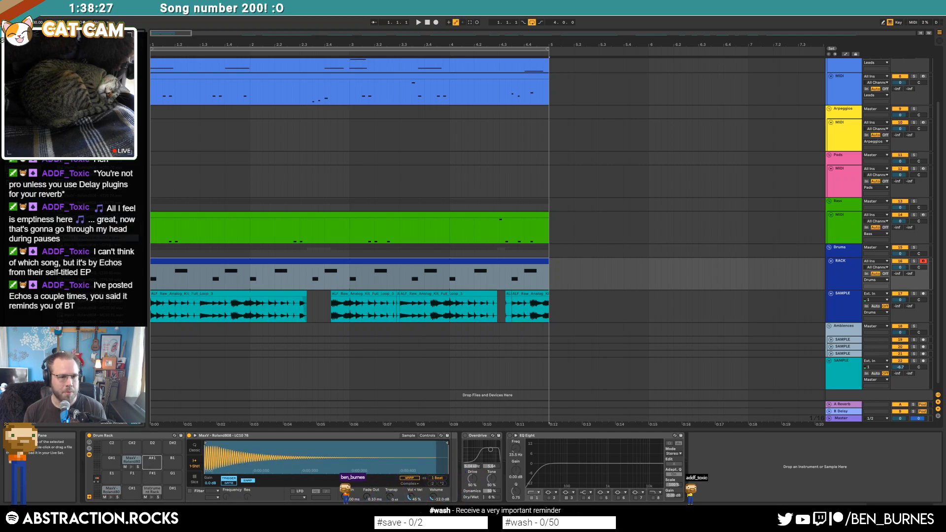
- Add a rising three-note fill with the new LC pads at 1.4.2, 1.4.3 and 1.4.4 in the drum clip, and play it
double_click(252, 273)
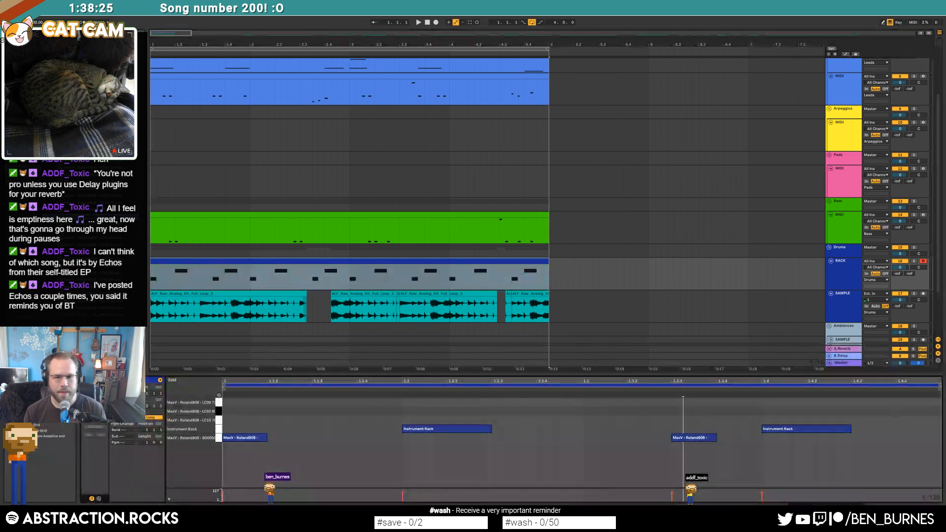
double_click(811, 421)
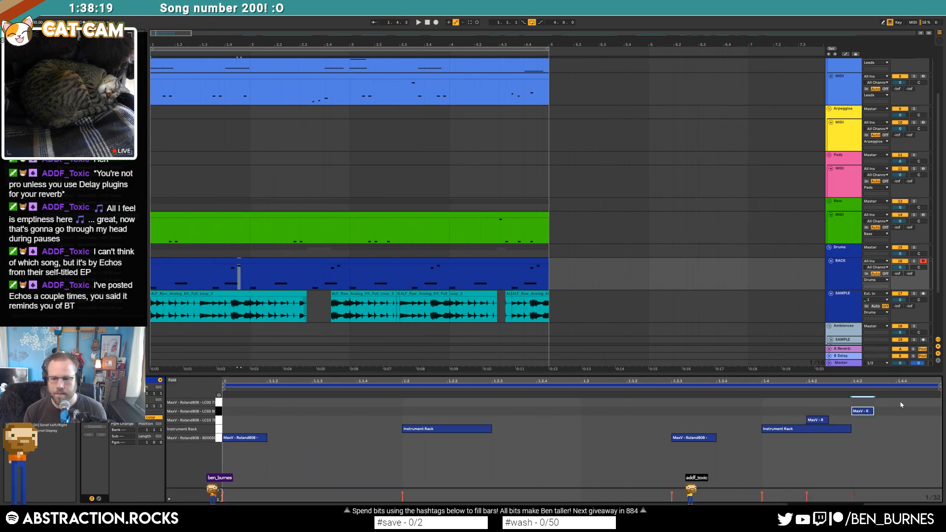
key(space)
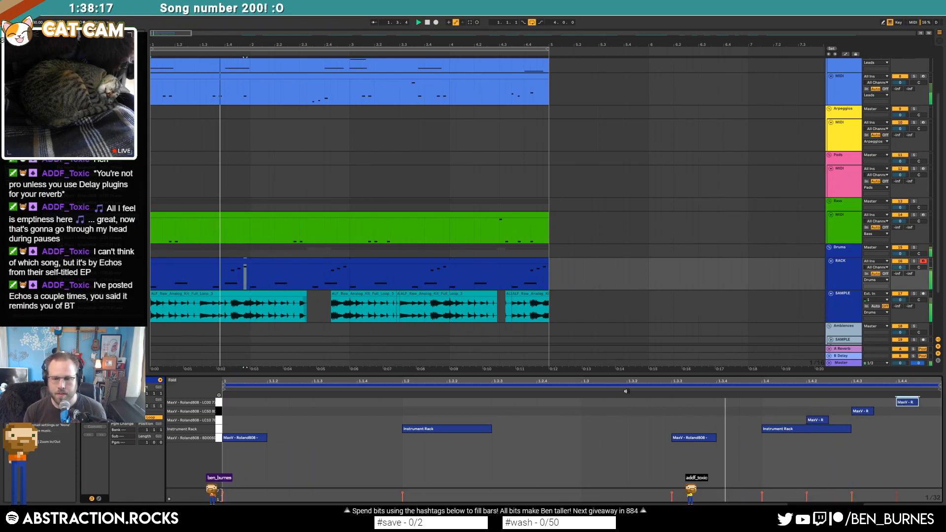
click(816, 420)
key(space)
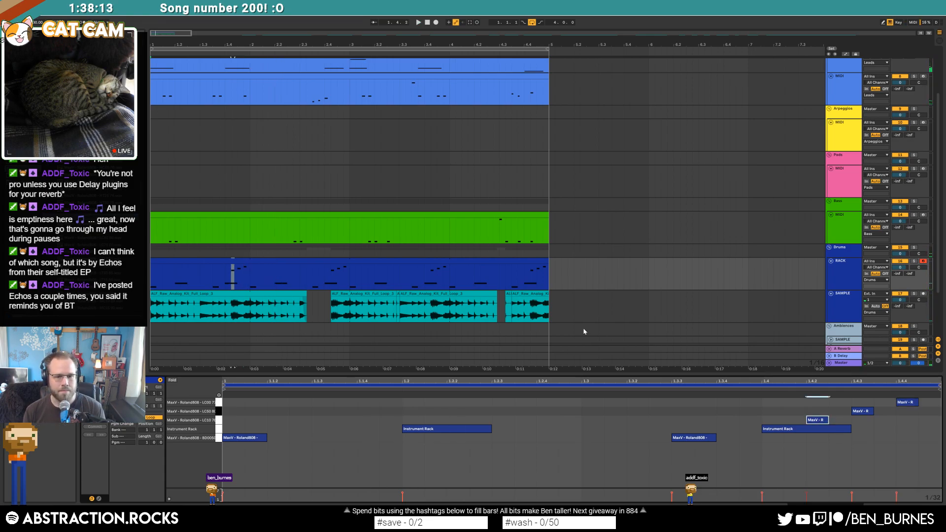
- Make the drum clip two bars long, delete the fill from its first bar, and loop it through bar 4
drag(355, 276, 151, 276)
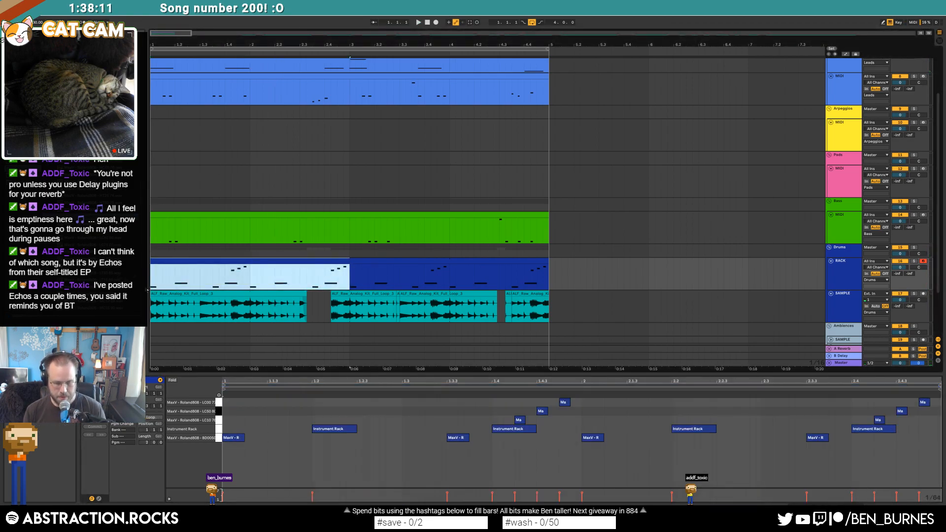
drag(510, 424, 578, 401)
key(Delete)
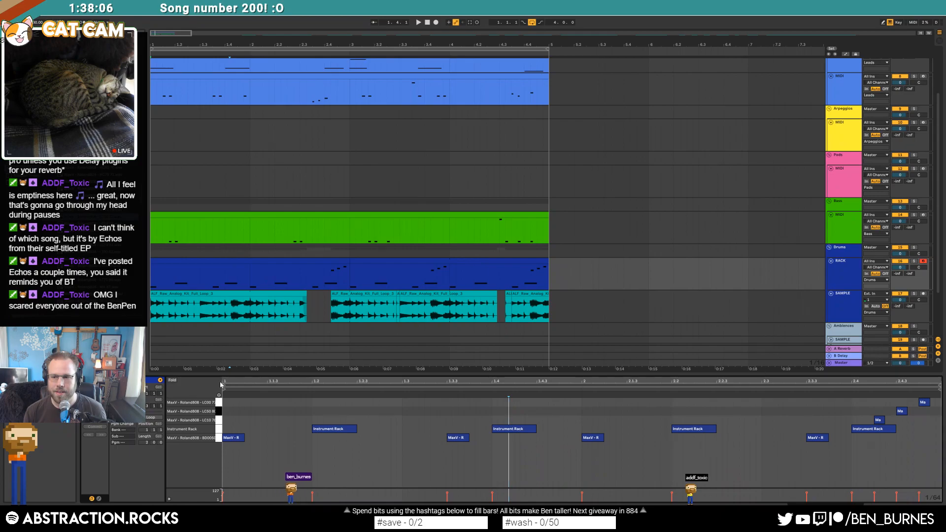
click(149, 419)
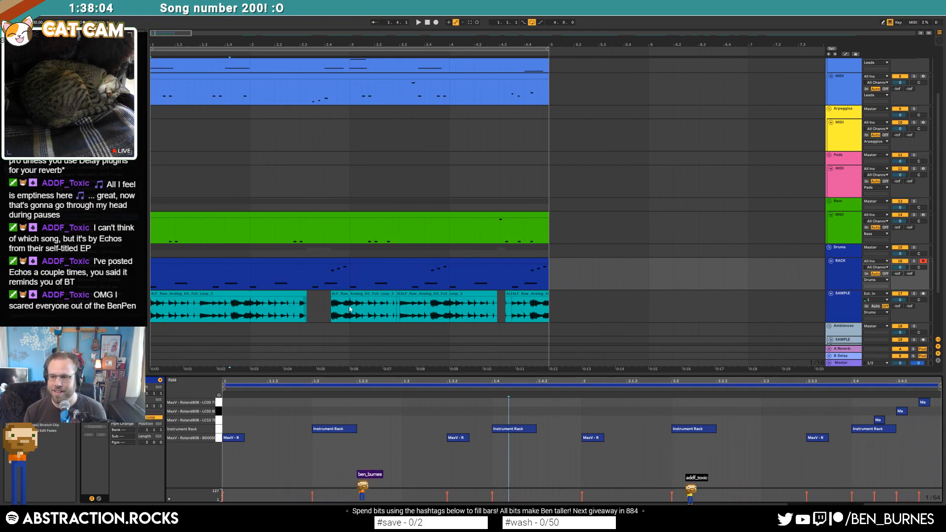
drag(348, 264, 550, 261)
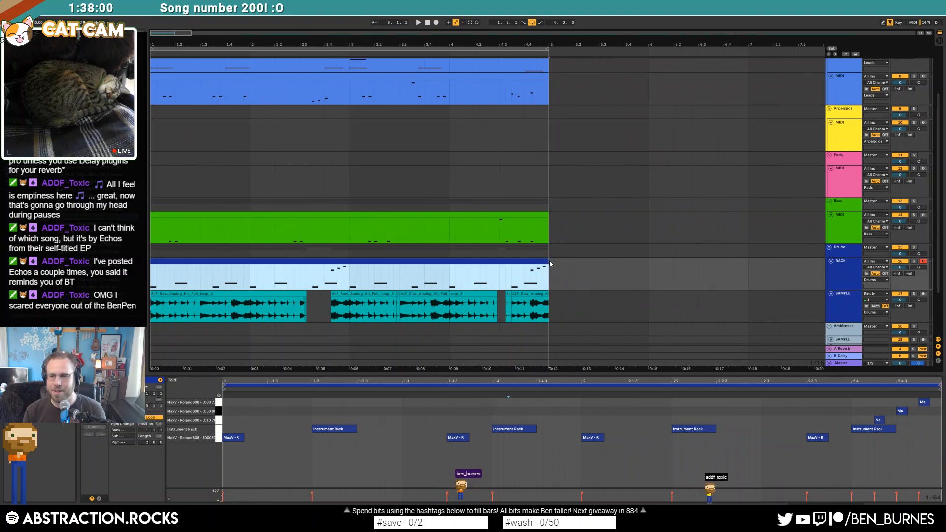
- Swap the last fill pad's sample for Roland808 LT10 B3 and listen to the loop
key(space)
key(shift+Tab)
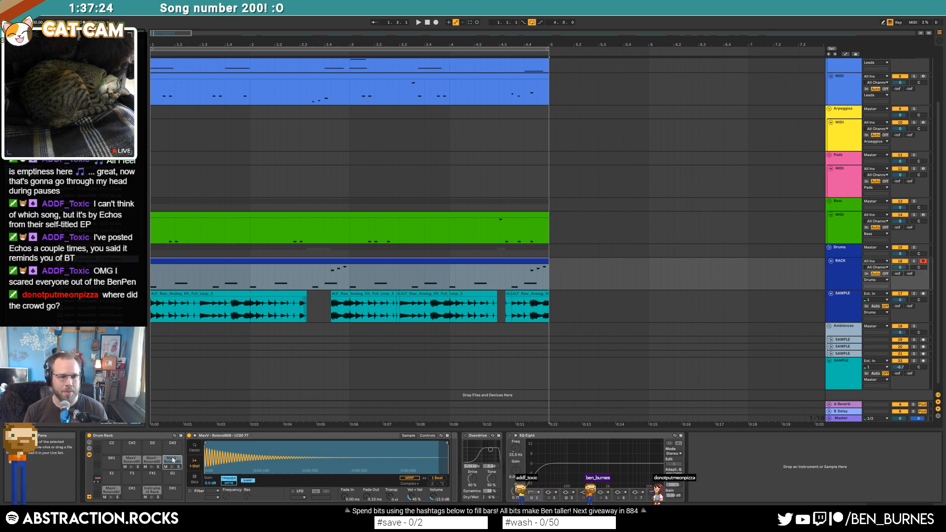
key(space)
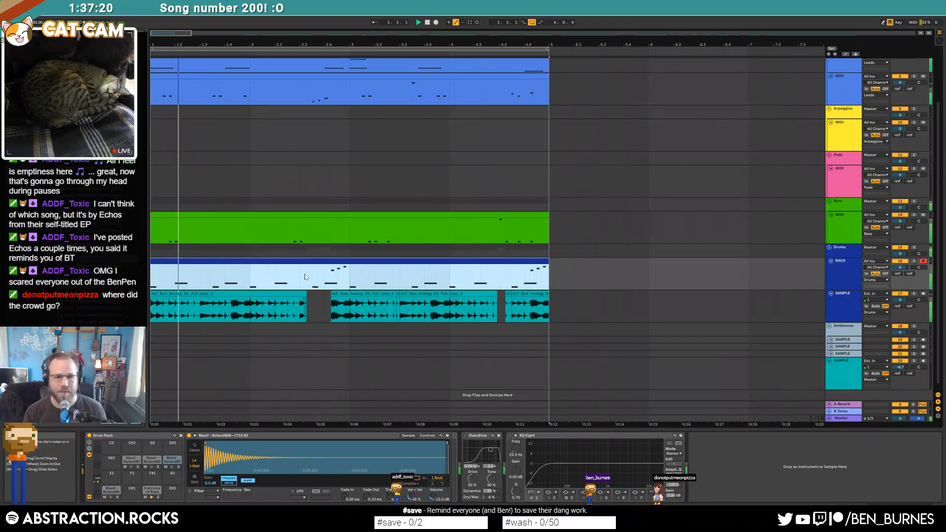
click(306, 274)
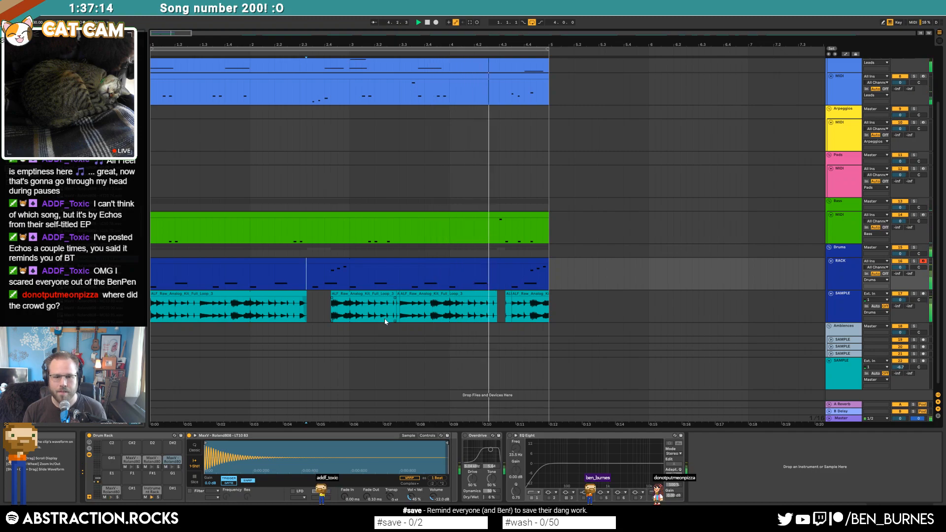
- Open the bass track's Massive synth and play the bass phrase from bar 1 with the track soloed
double_click(511, 215)
key(space)
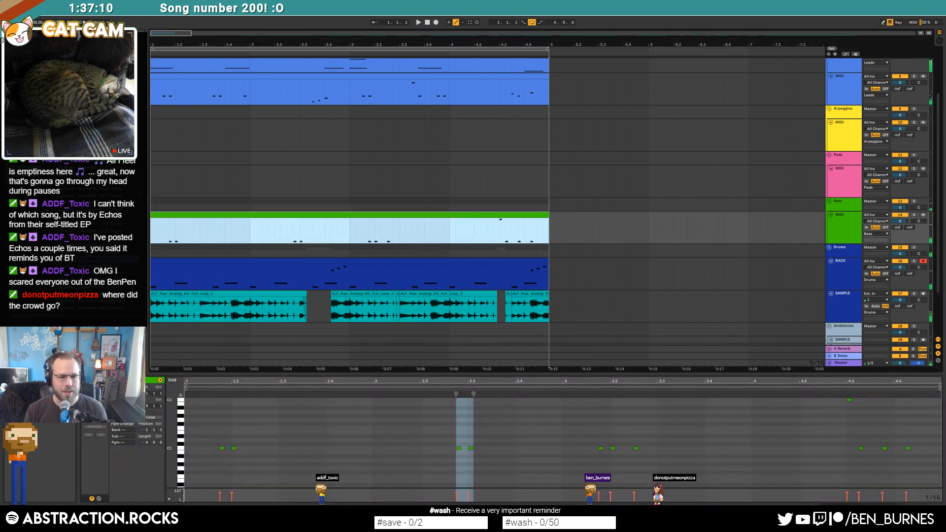
key(shift+Tab)
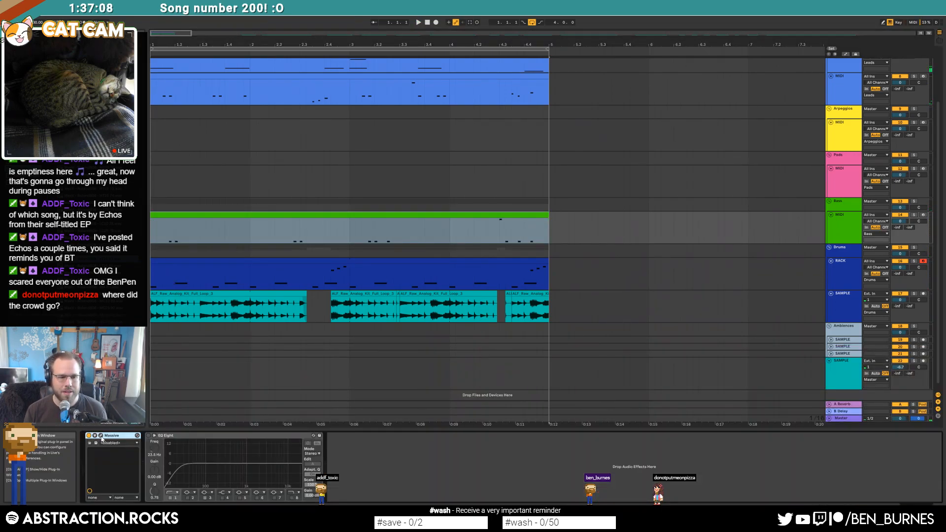
click(101, 436)
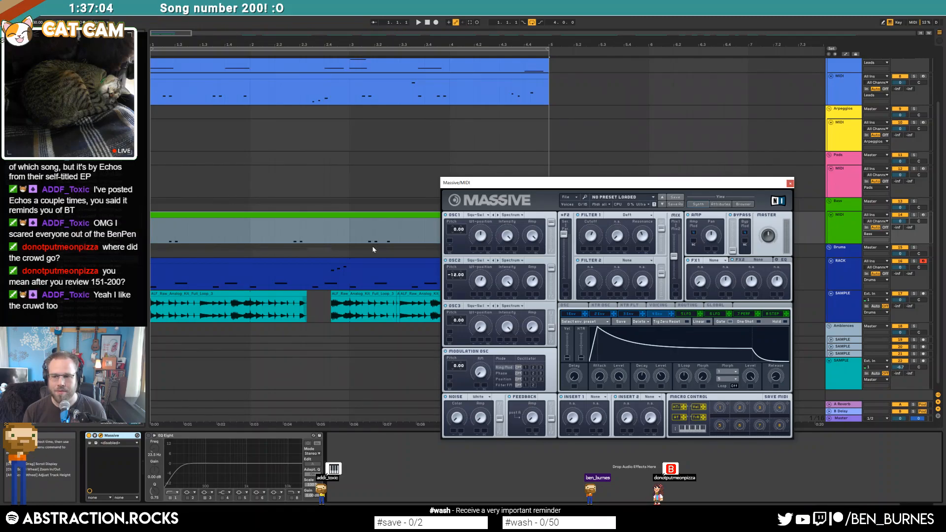
click(167, 239)
key(space)
key(space)
click(914, 215)
key(space)
- Raise Filter 1's cutoff in the bass synth, modulate it slightly with LFO 5, and play the result
drag(592, 237, 595, 216)
key(space)
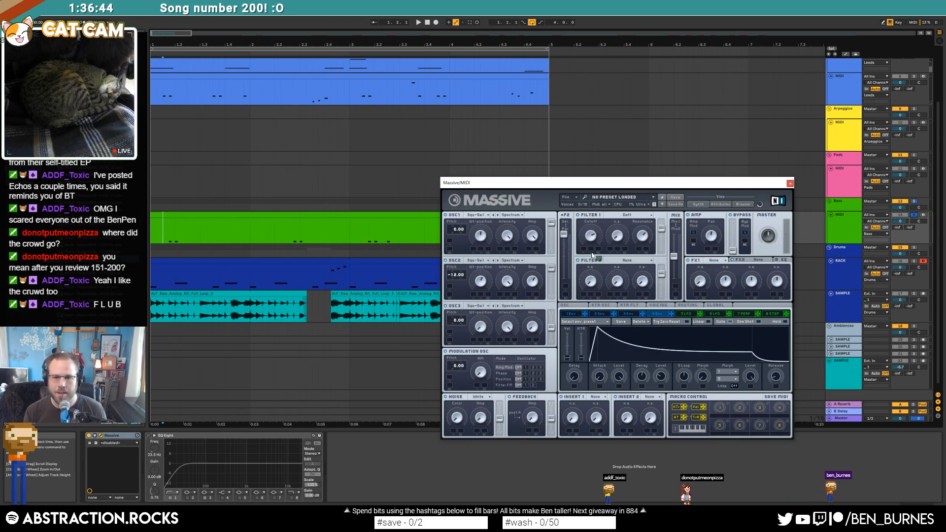
drag(585, 249, 584, 242)
click(687, 314)
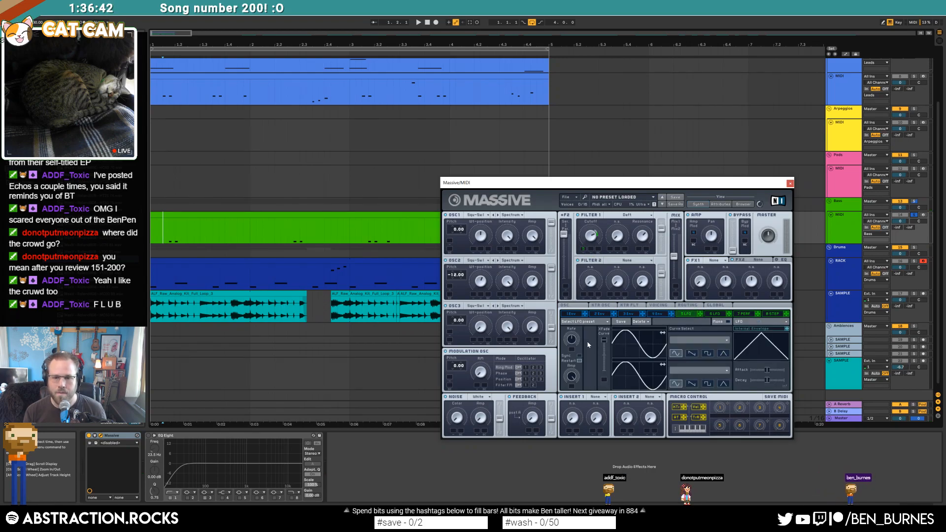
key(space)
key(space)
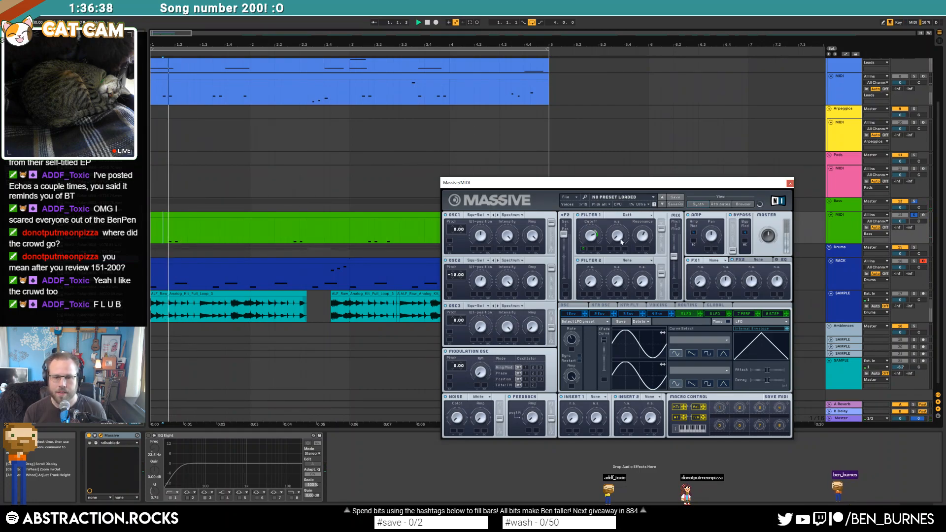
click(790, 184)
- Enable the bass track's EQ Eight, switch off its low-cut band, and cut the middle band about 11.3 dB at 315 Hz
click(149, 437)
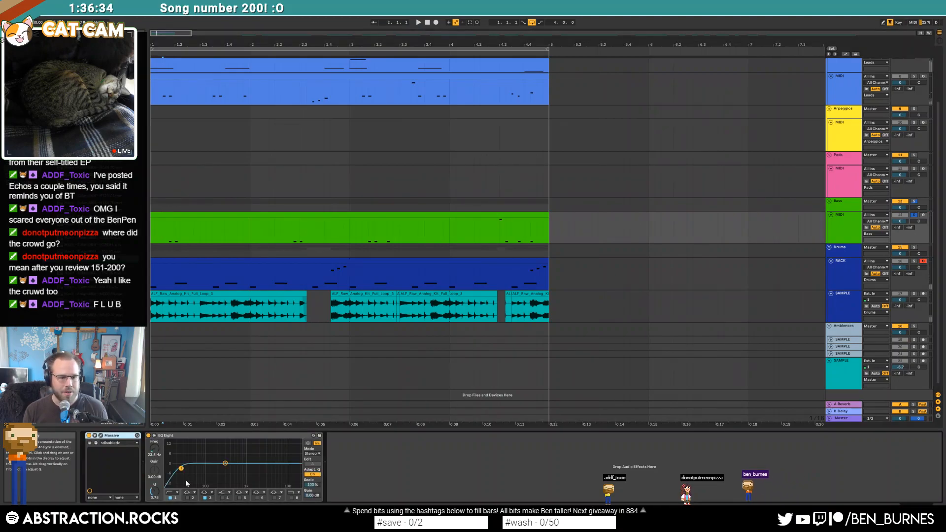
click(171, 499)
mouse_move(226, 463)
mouse_down()
mouse_move(215, 477)
mouse_move(220, 487)
mouse_move(220, 479)
mouse_up()
key(space)
drag(155, 492, 156, 479)
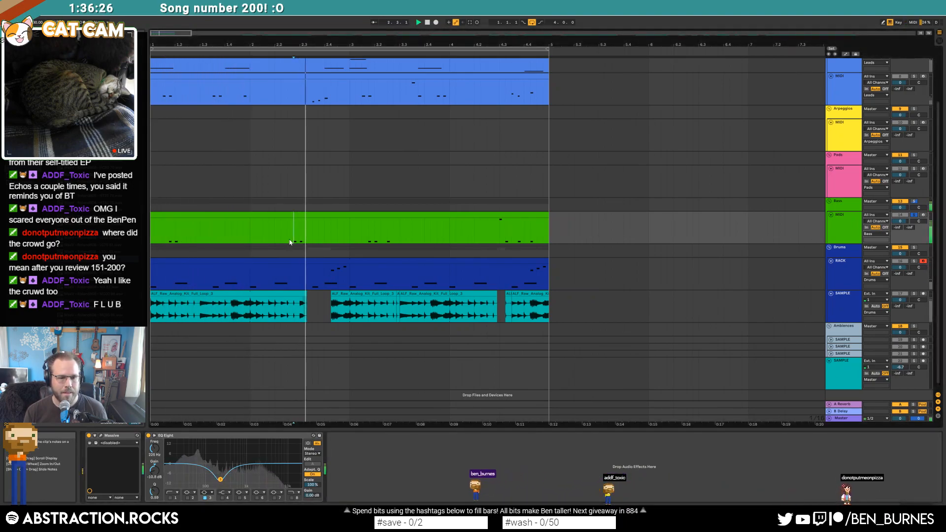
key(space)
drag(223, 487, 221, 489)
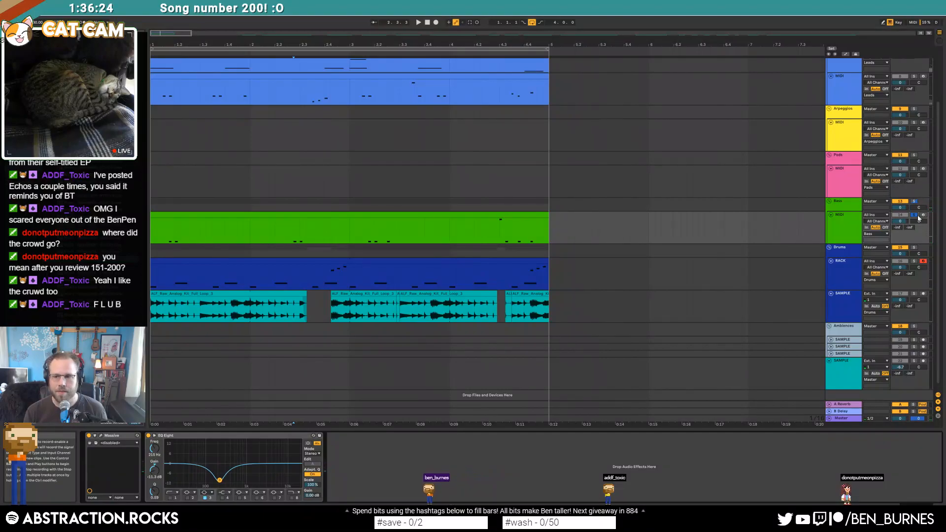
- Set Insert 1 in the bass track's Massive synth to Hardclipper while the full loop plays, and bring up the settings of envelope 4
key(space)
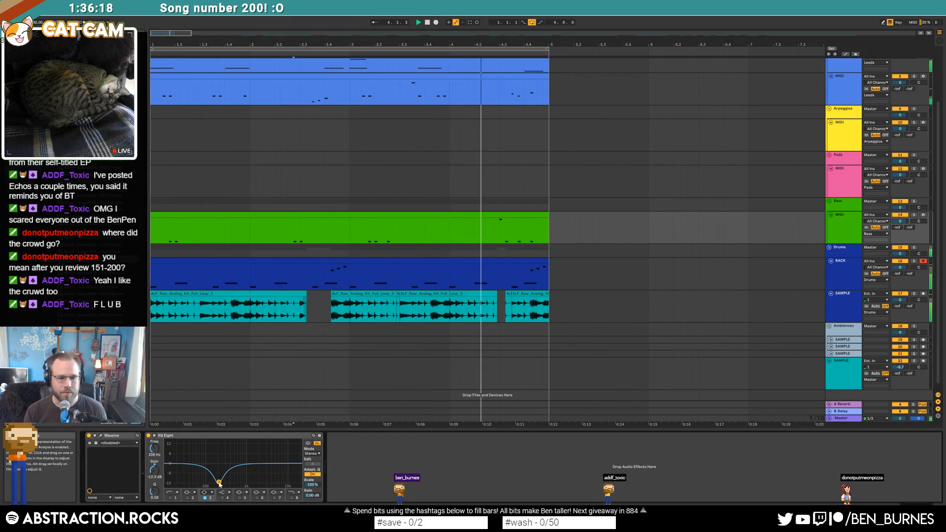
click(101, 436)
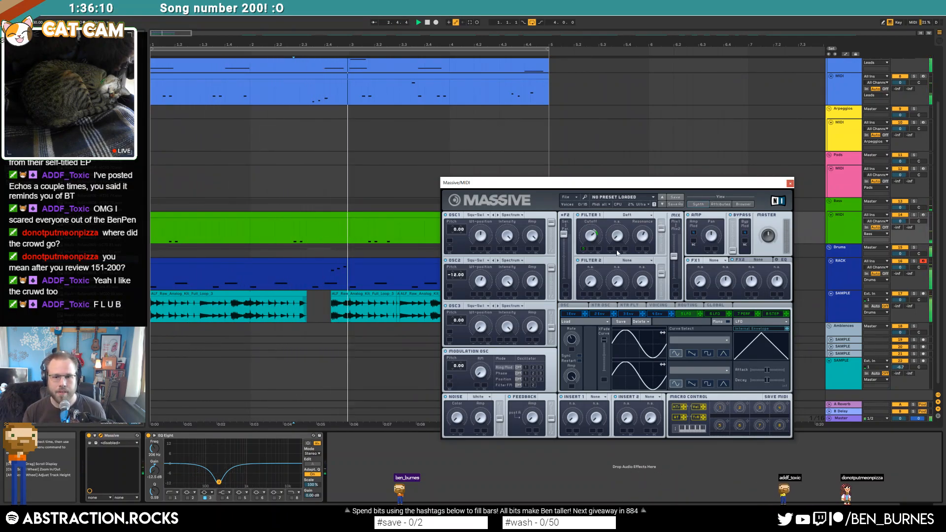
click(597, 397)
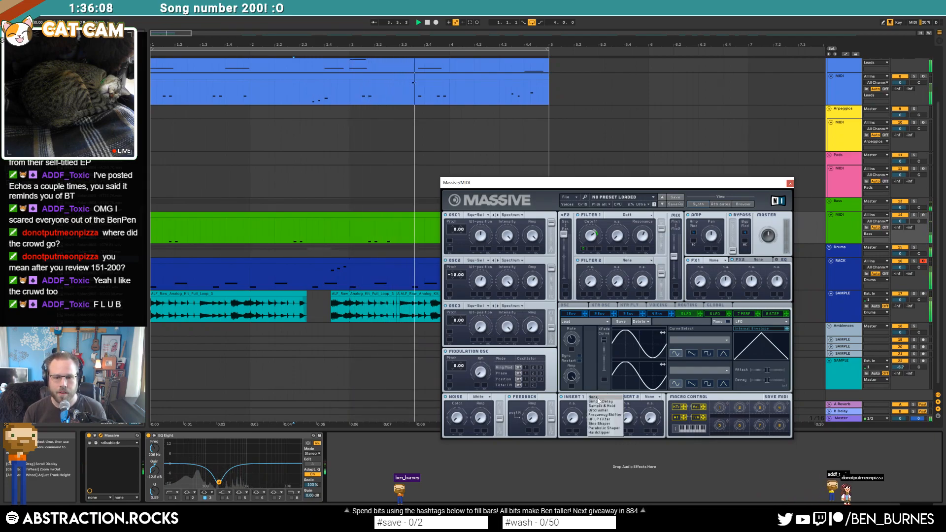
click(605, 432)
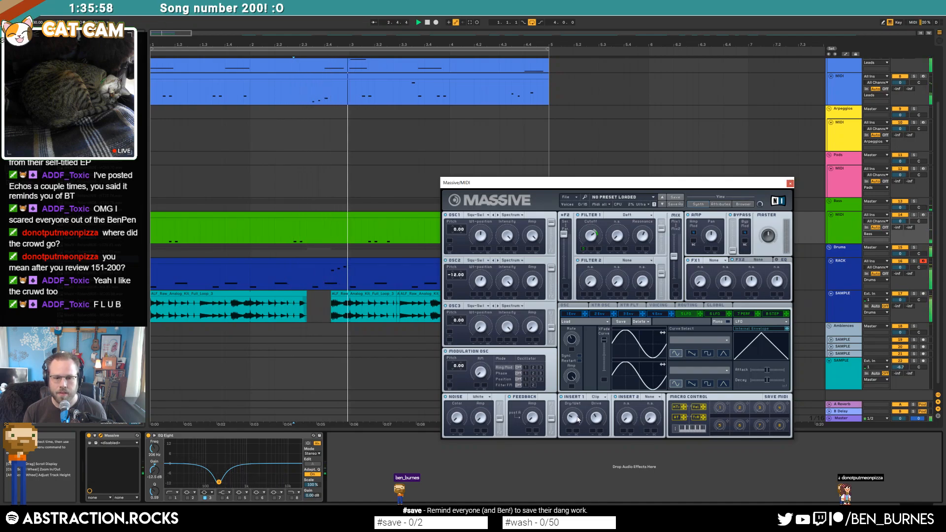
click(657, 313)
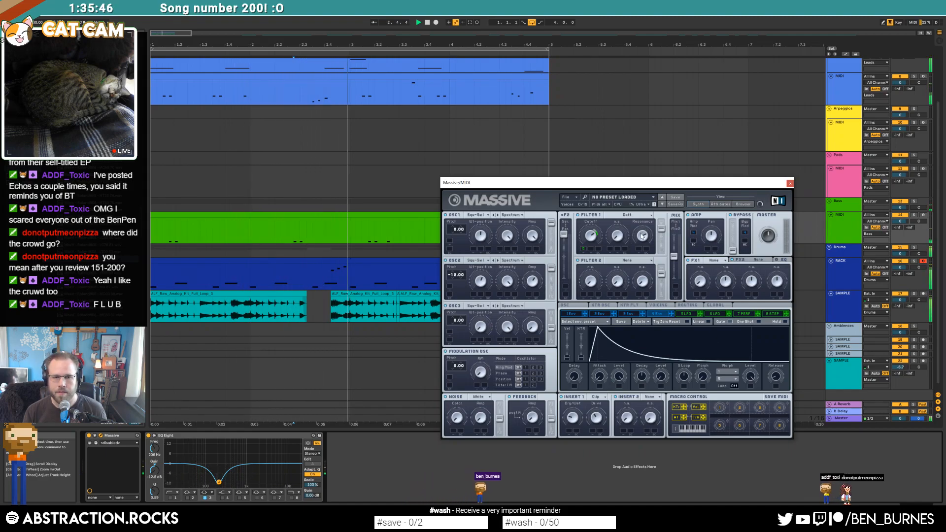
key(space)
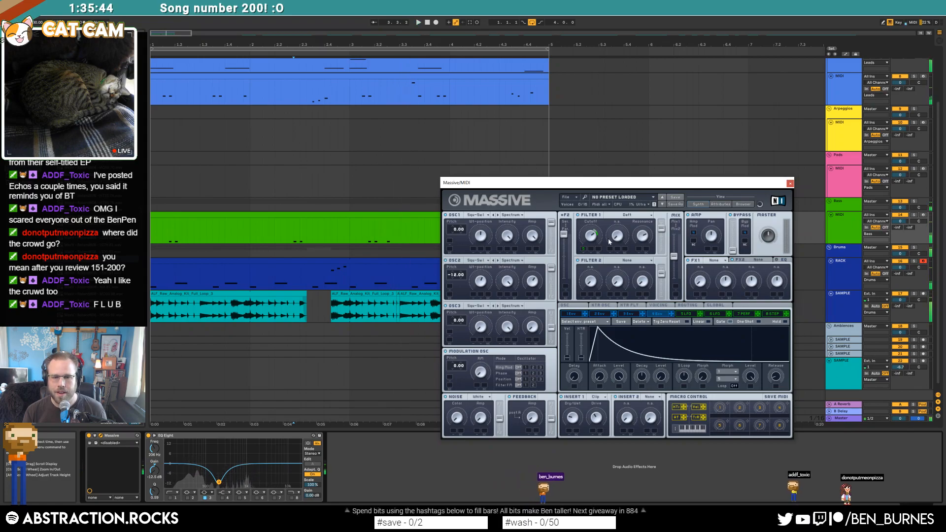
- During playback, retune the bass track's EQ Eight dip to about 135 Hz with a wider Q of 0.27, and close the Massive window
click(686, 314)
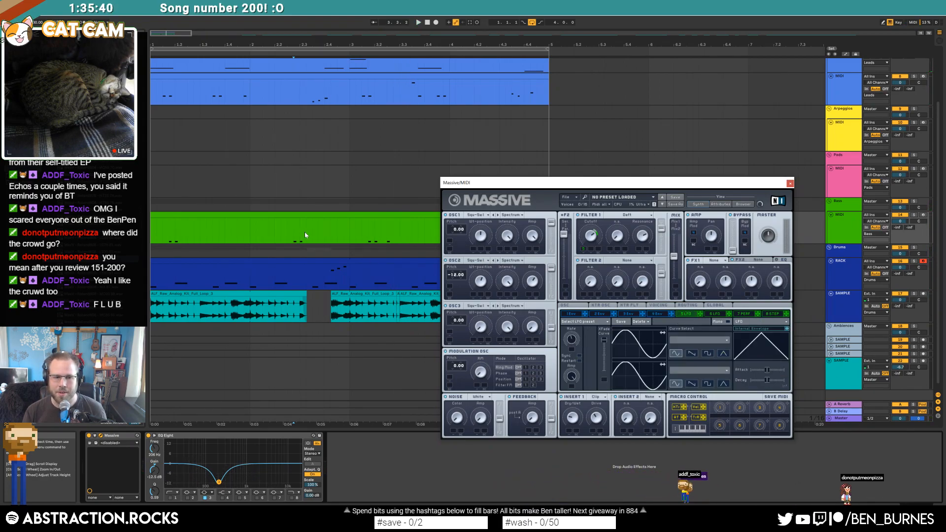
click(288, 230)
key(space)
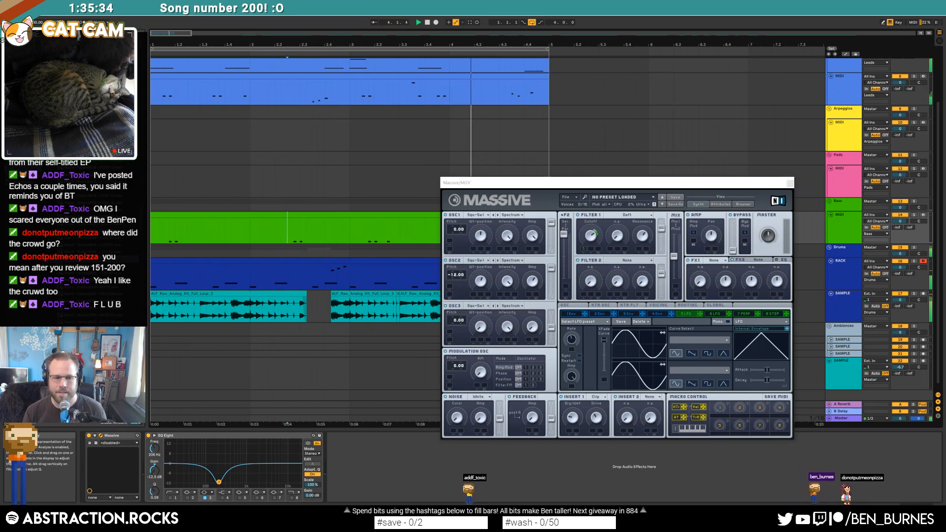
drag(218, 482, 221, 485)
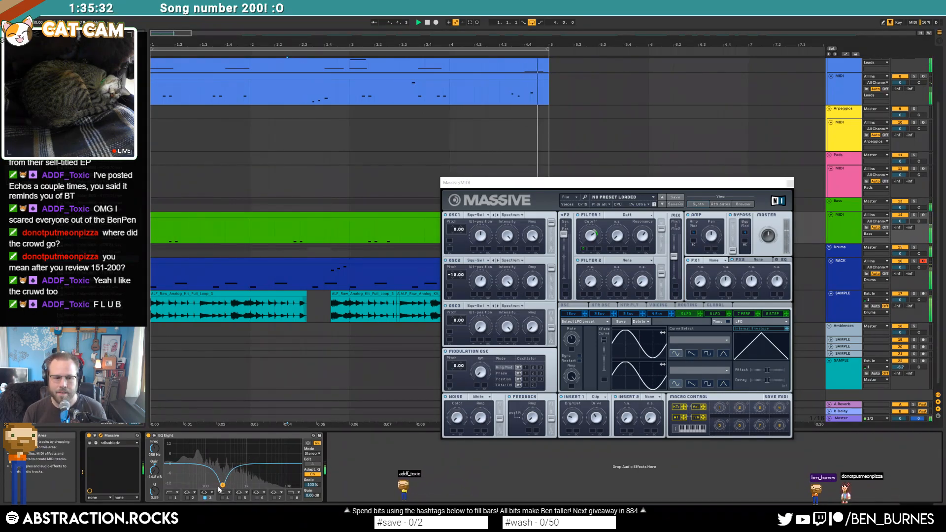
drag(155, 491, 155, 501)
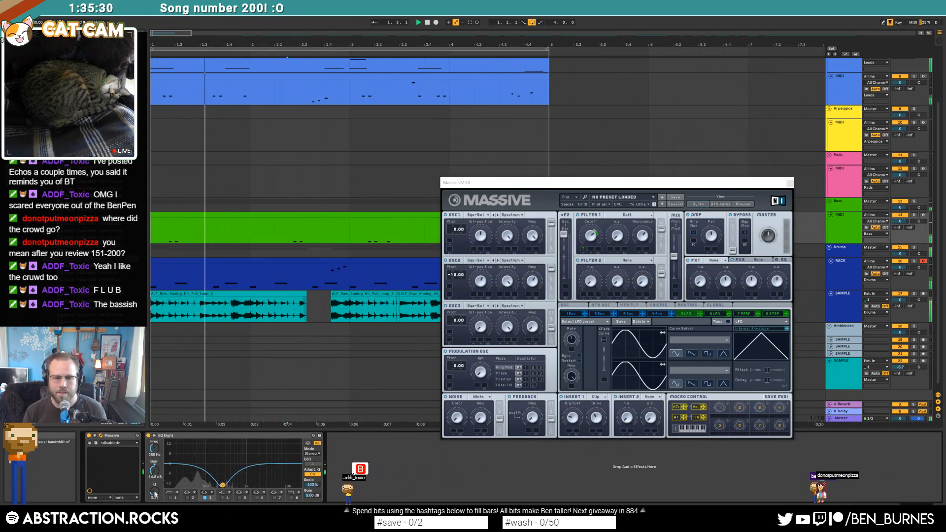
drag(222, 485, 221, 478)
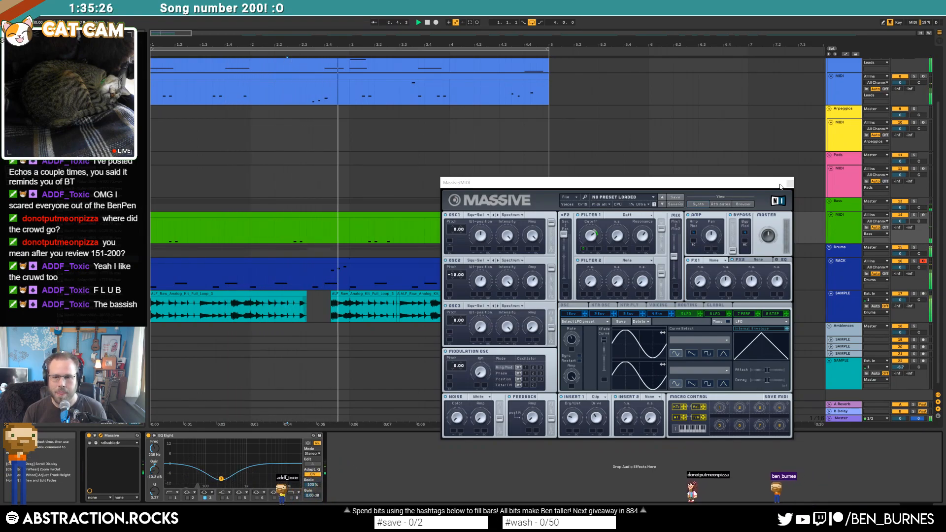
click(791, 183)
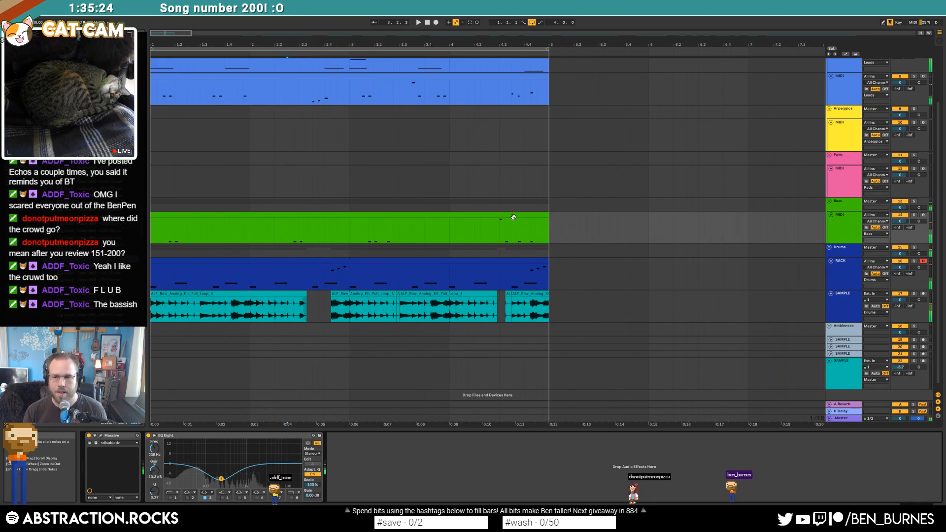
key(space)
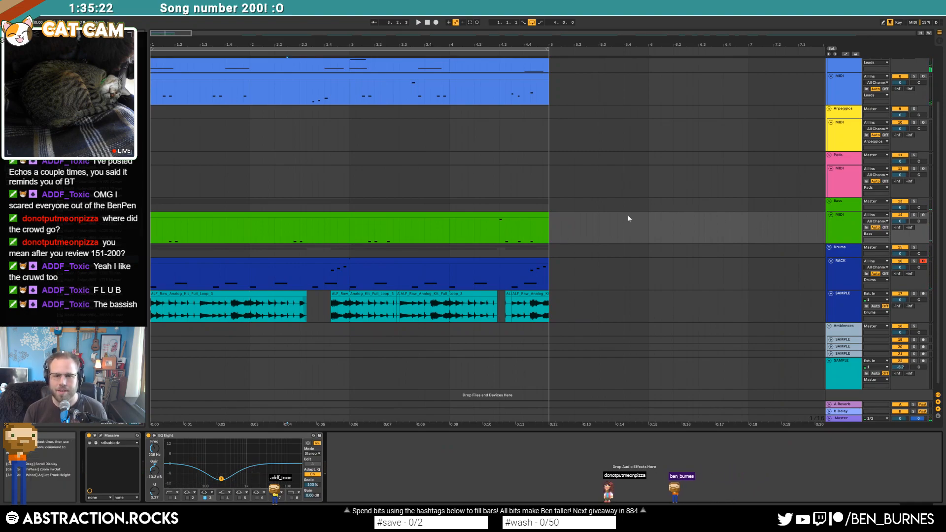
- Open the Flowers guitar lead clip on the lowest sample track and enable warping for it
scroll(628, 218, up, 2)
click(850, 222)
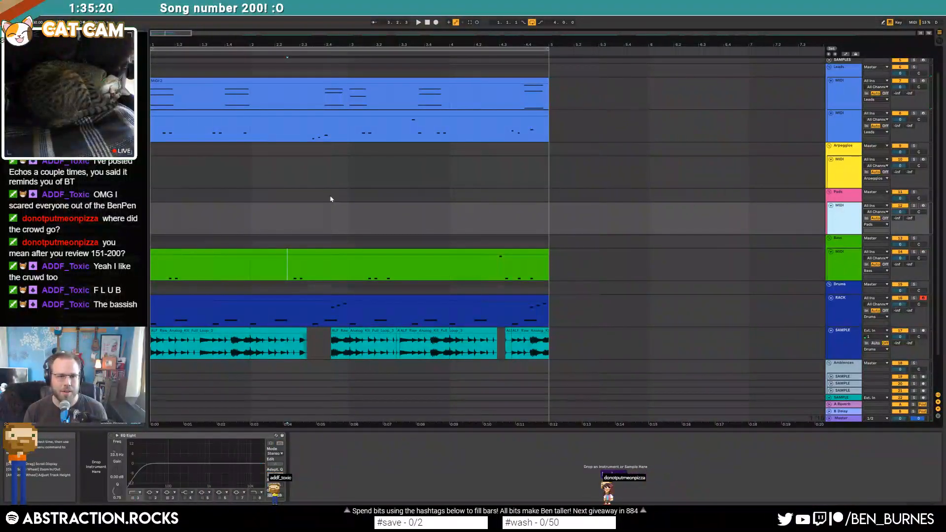
key(w)
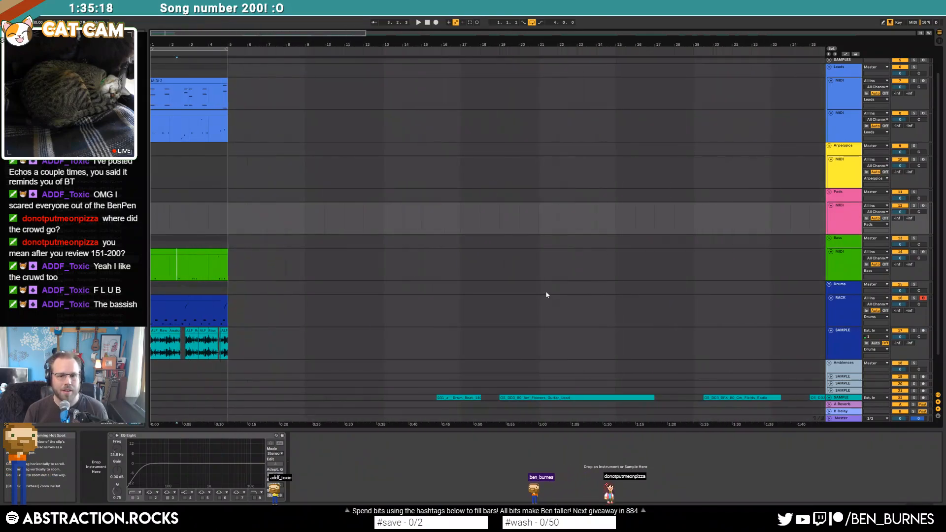
scroll(549, 319, down, 2)
click(525, 369)
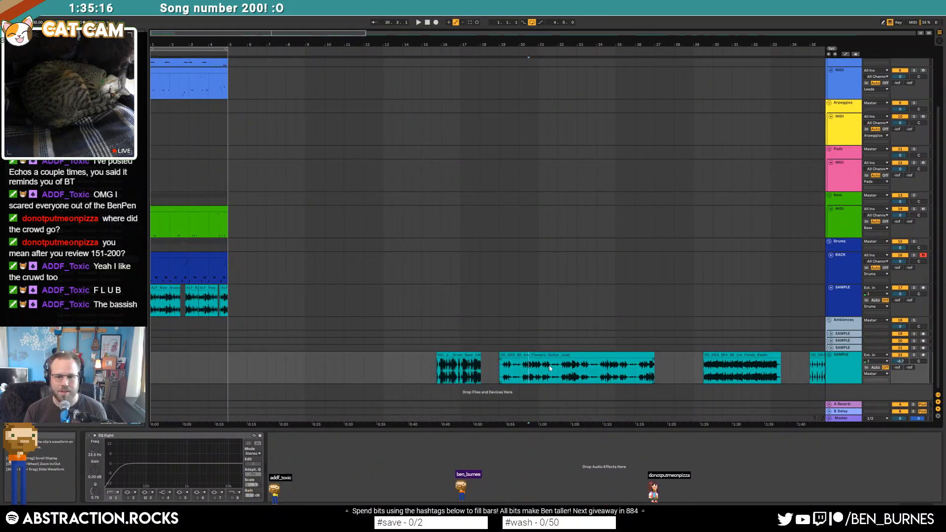
key(z)
double_click(502, 356)
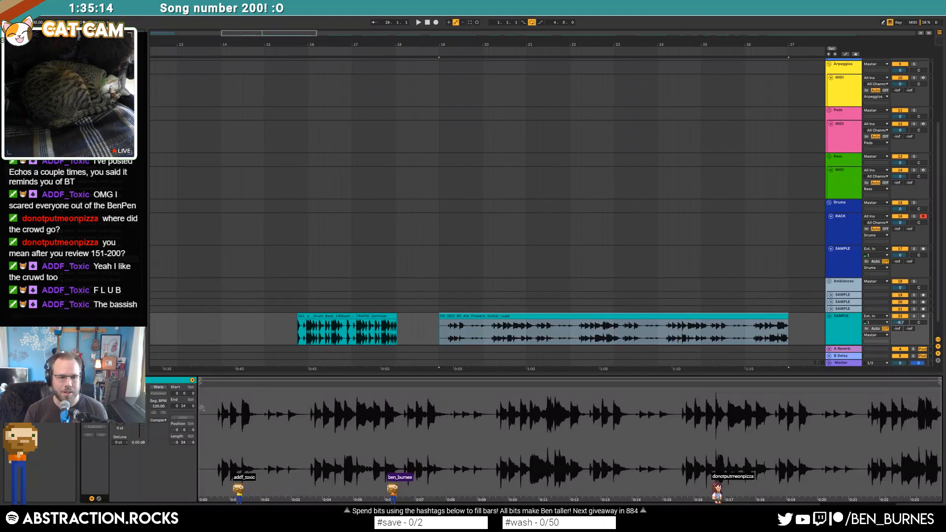
click(160, 388)
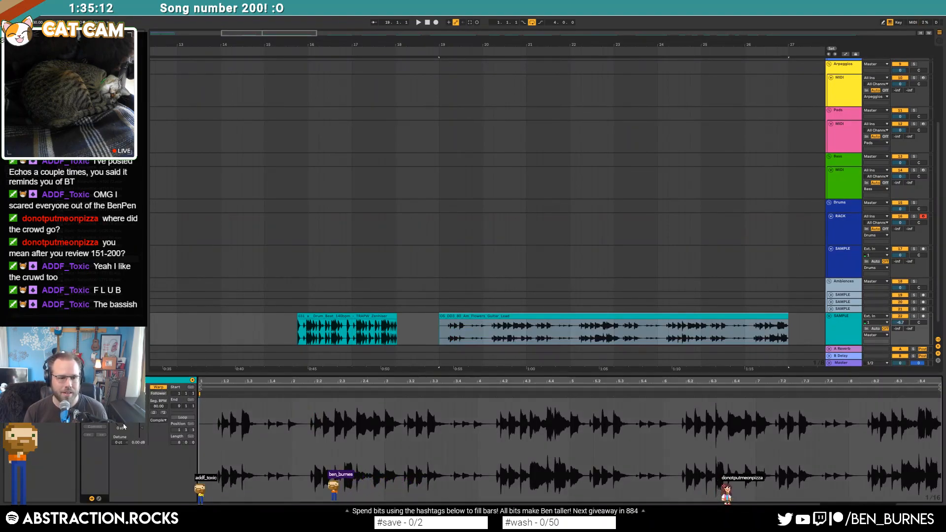
- Audition the guitar lead clip and cut a one-bar section from its second phrase
key(space)
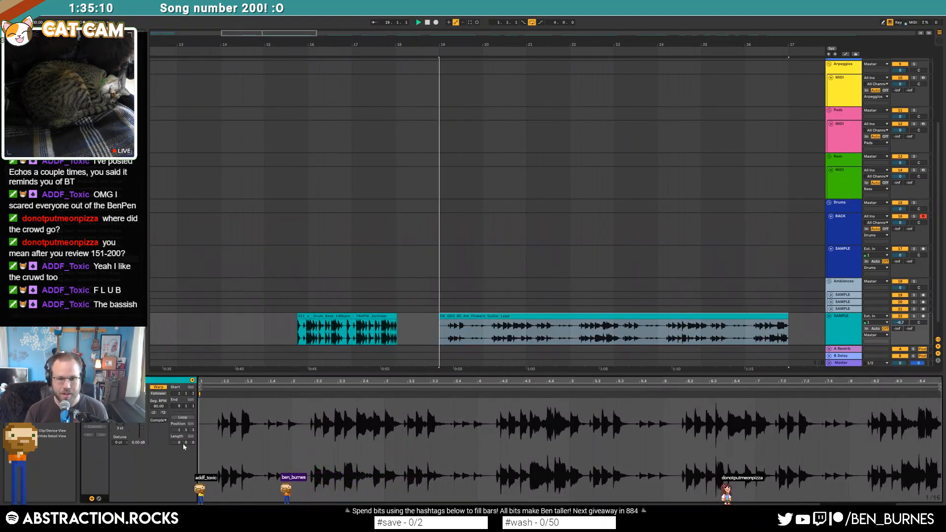
click(316, 430)
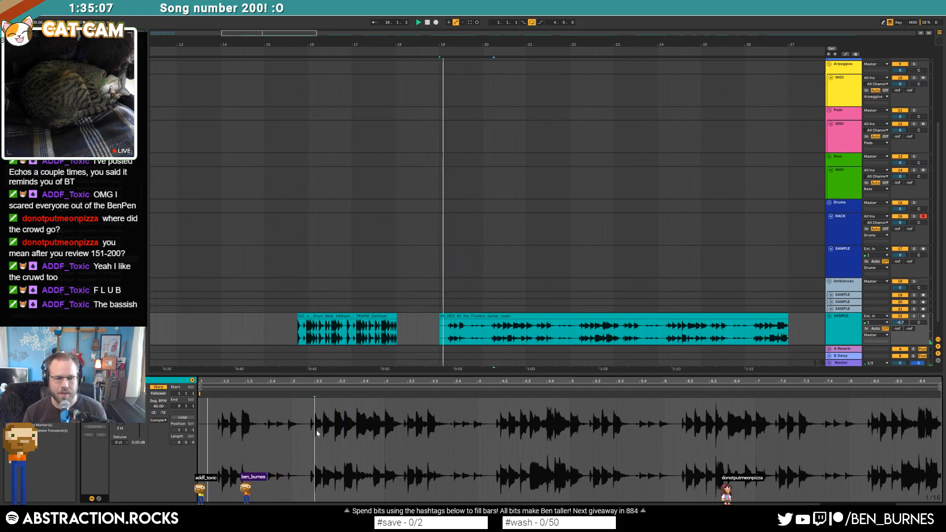
click(494, 331)
key(space)
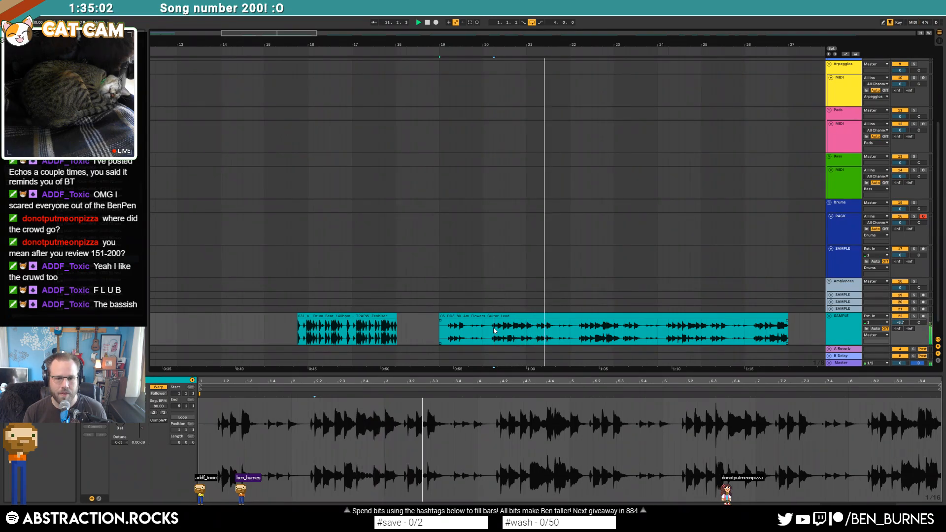
shift+click(537, 337)
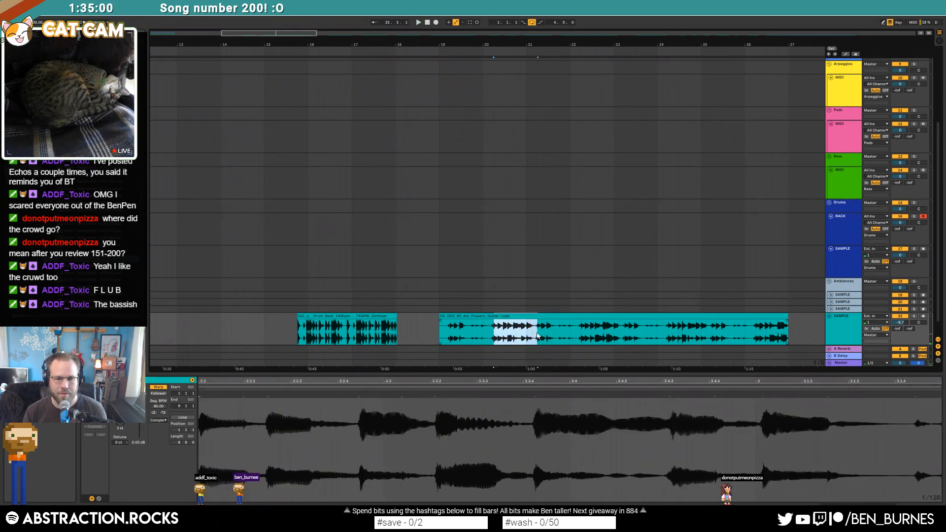
key(Delete)
- Create an audio track beneath the Arpeggios MIDI track and paste the cut guitar section at bar 2
click(360, 265)
drag(224, 33, 197, 21)
scroll(536, 232, up, 1)
scroll(536, 232, up, 1)
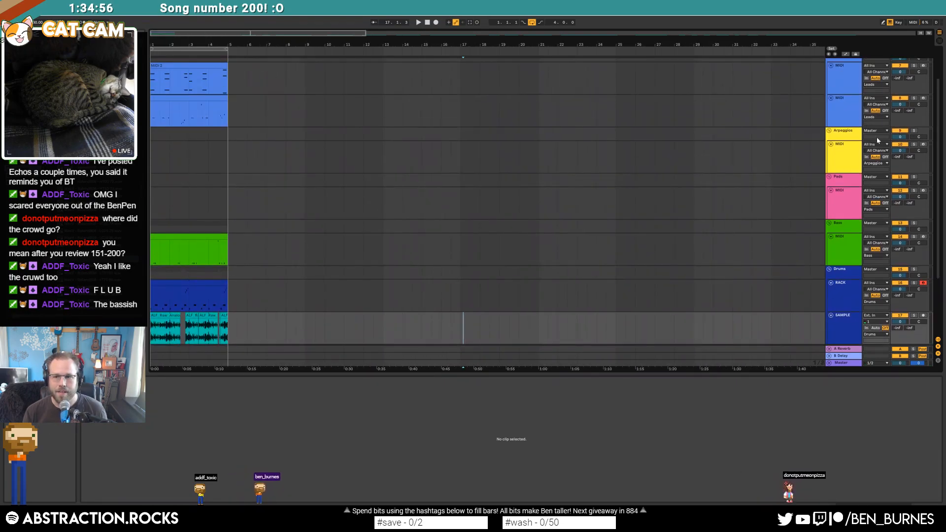
click(841, 116)
click(841, 158)
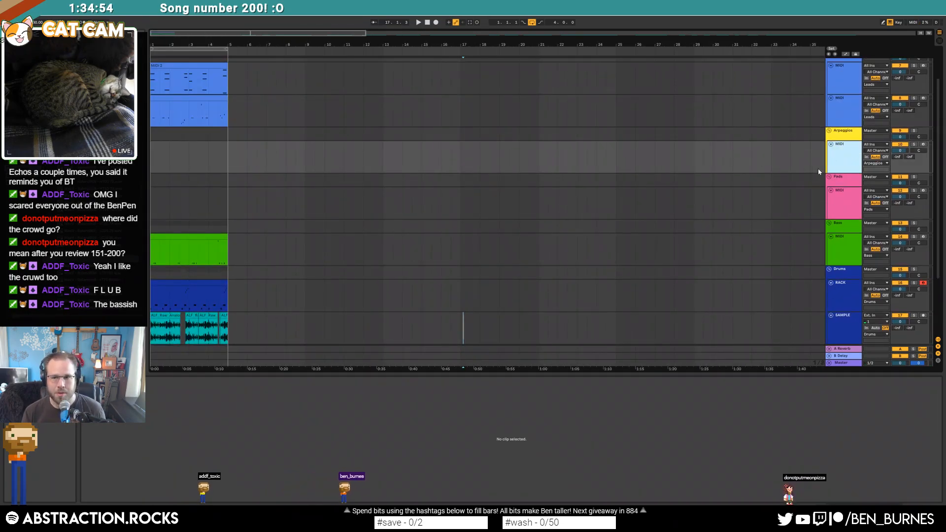
key(ctrl+t)
click(169, 178)
key(ctrl+v)
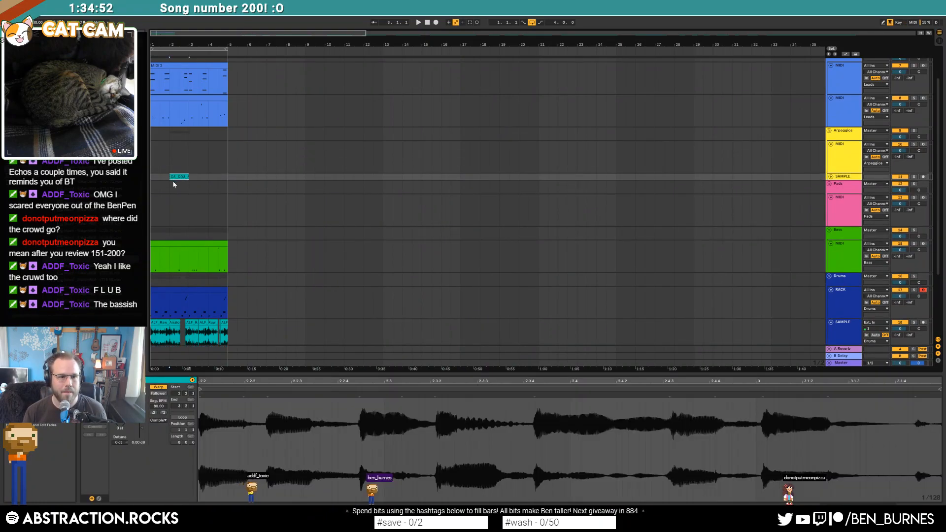
- Unfold the new sample track, double the guitar clip's segment tempo to 160 BPM, and trim its end to bar 3
key(shift+Tab)
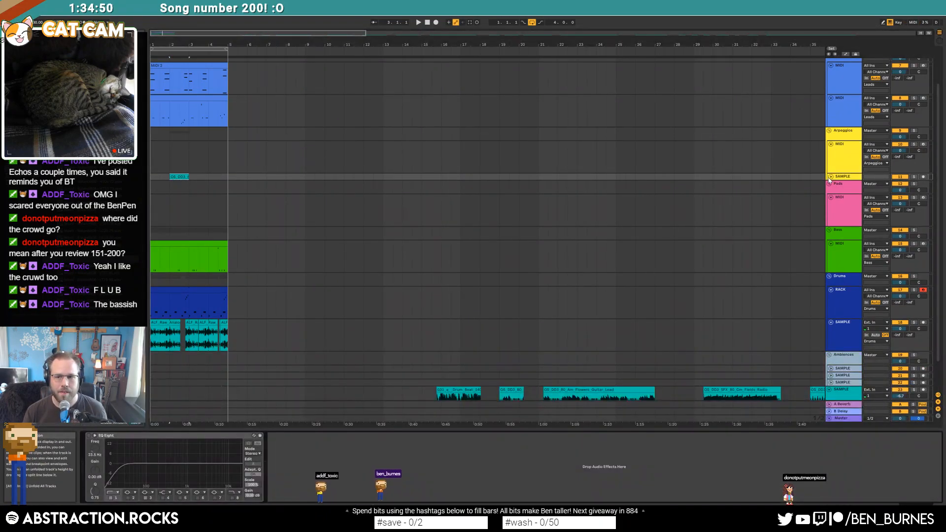
click(831, 176)
double_click(173, 177)
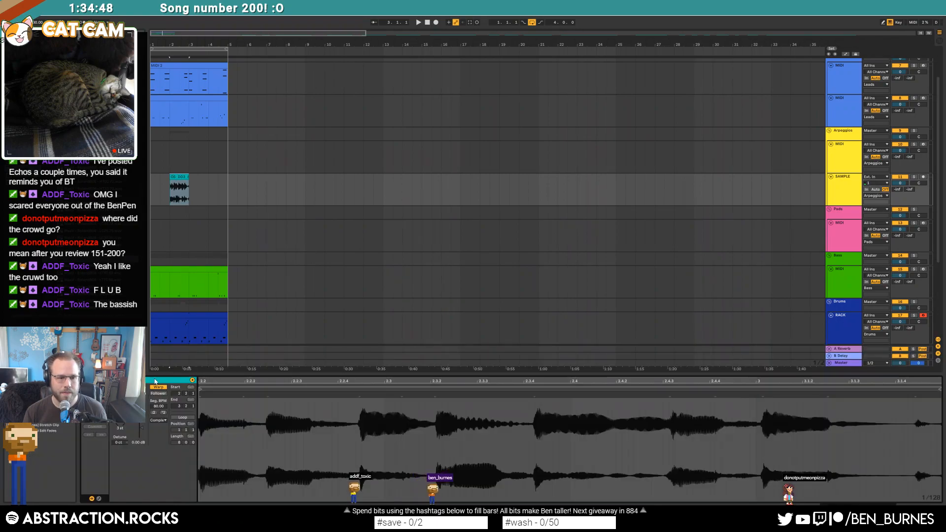
click(164, 413)
drag(206, 177, 189, 177)
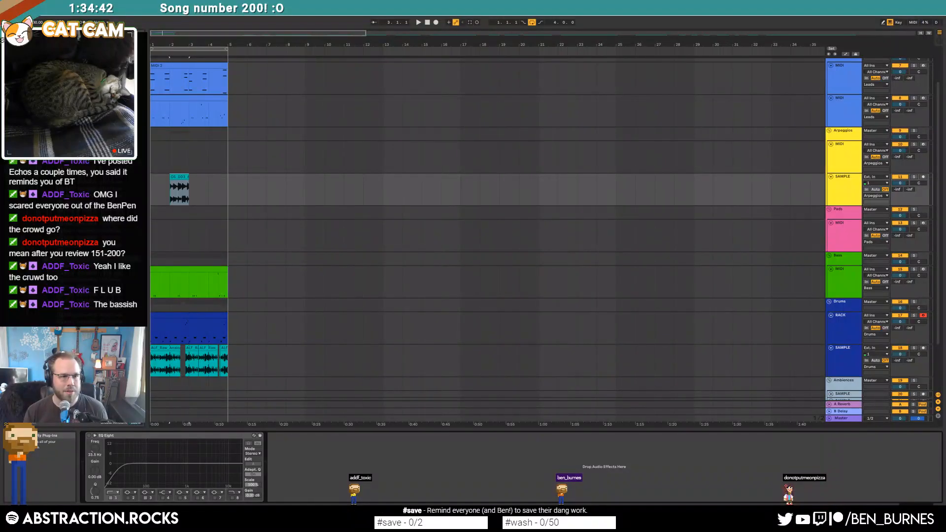
- Add Auto Pan and ValhallaDelay ahead of the sample track's EQ, setting Auto Pan to a tempo-synced rate and a sawtooth waveform
drag(166, 471, 141, 475)
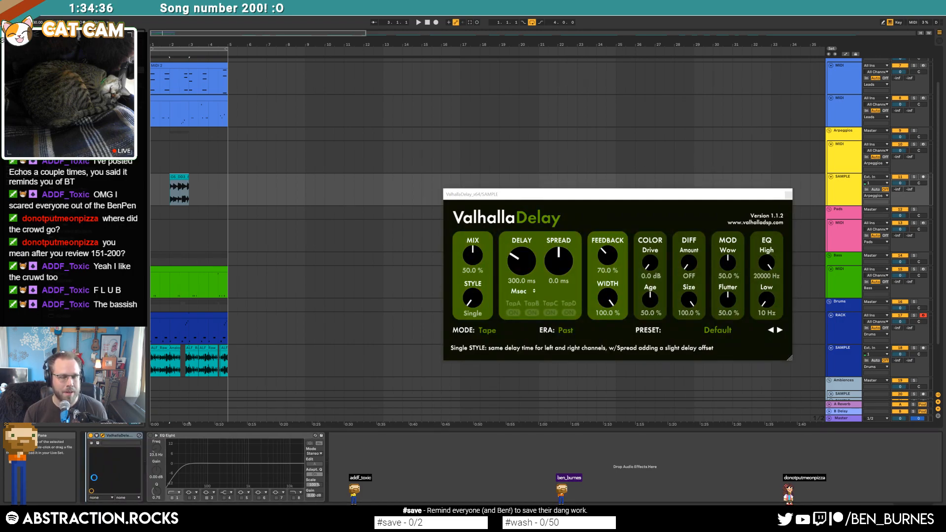
drag(93, 478, 102, 456)
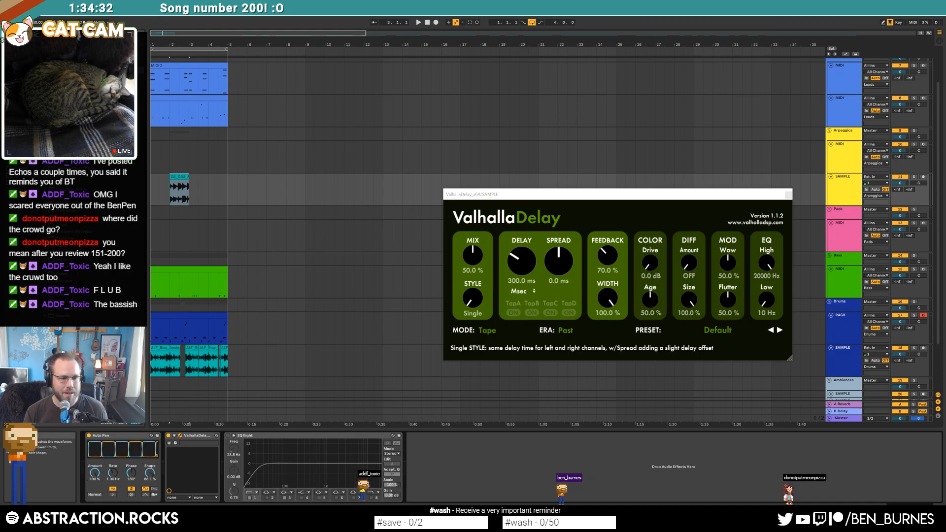
click(113, 495)
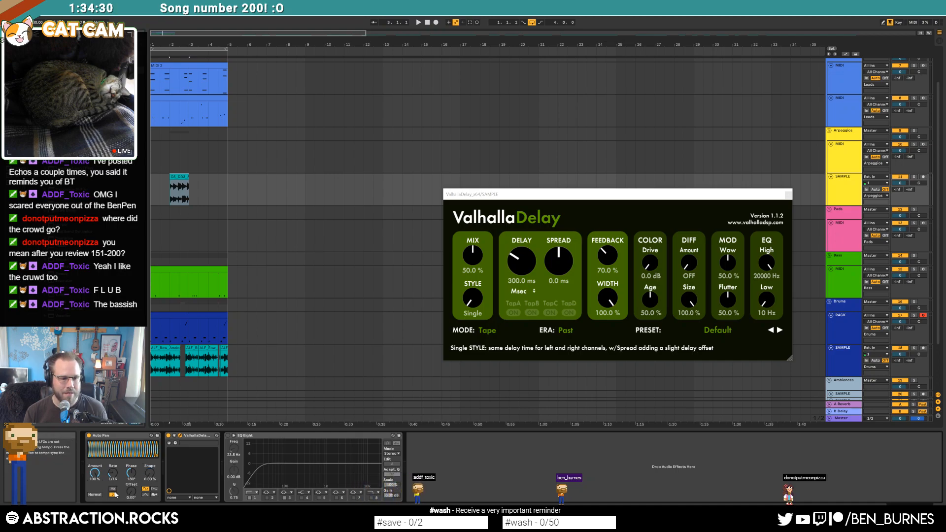
click(154, 489)
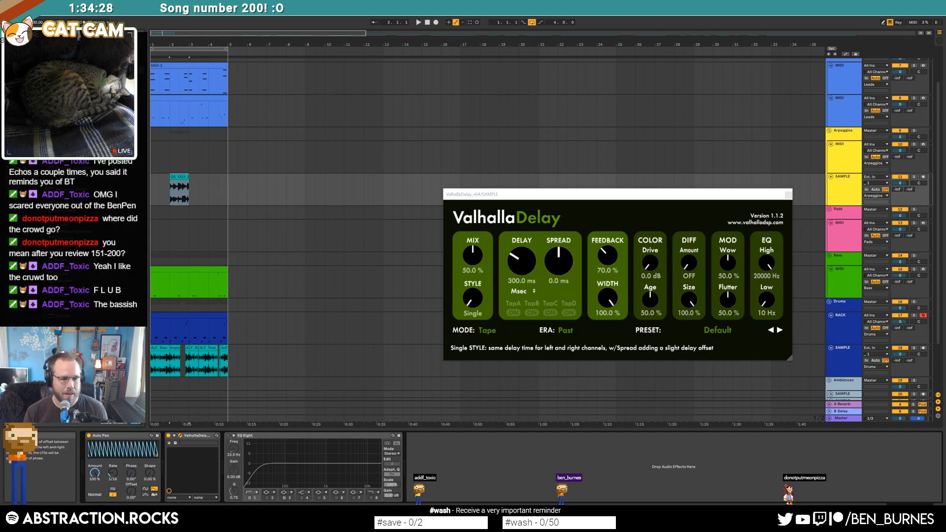
drag(113, 473, 113, 464)
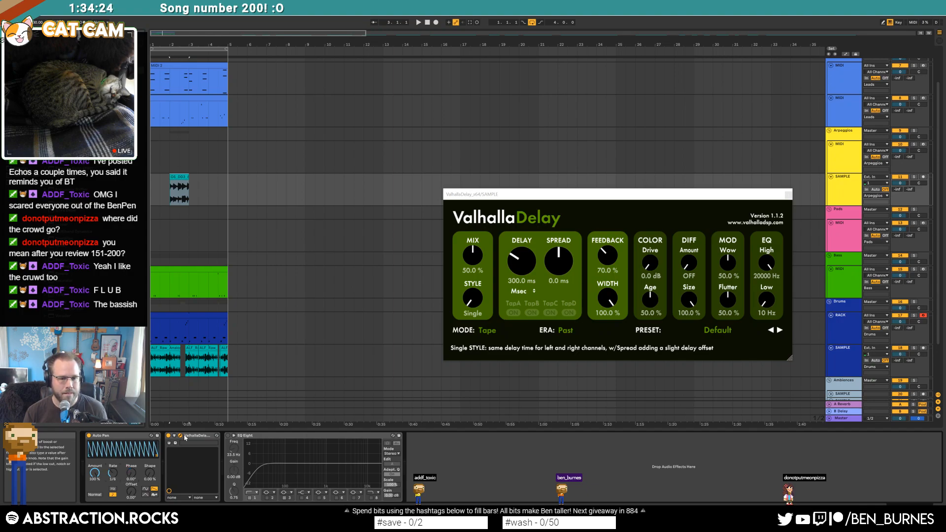
- Set ValhallaDelay to a 1/16 note delay, 0.8 ms spread, 20.4% mix and 37.2% feedback, and fine-tune the Auto Pan rate during playback
click(526, 307)
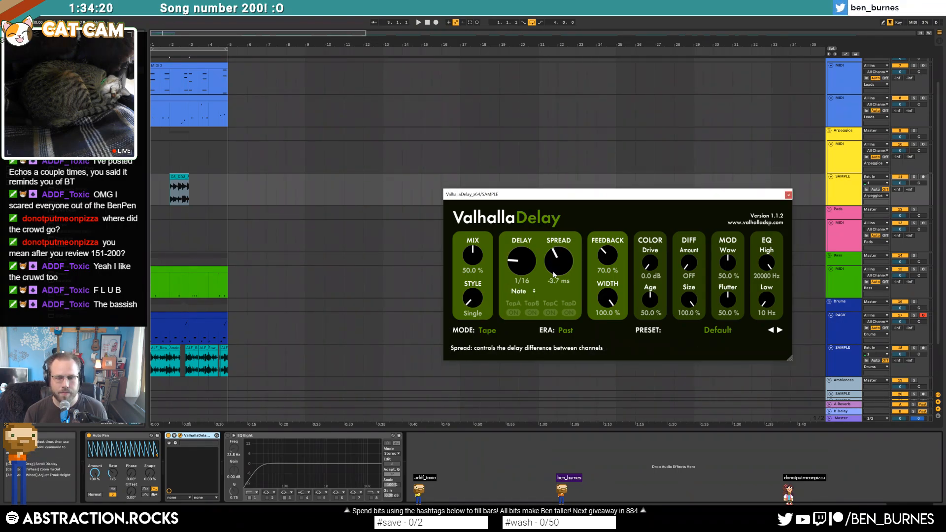
drag(552, 262, 552, 272)
drag(473, 255, 475, 275)
key(space)
drag(607, 255, 609, 272)
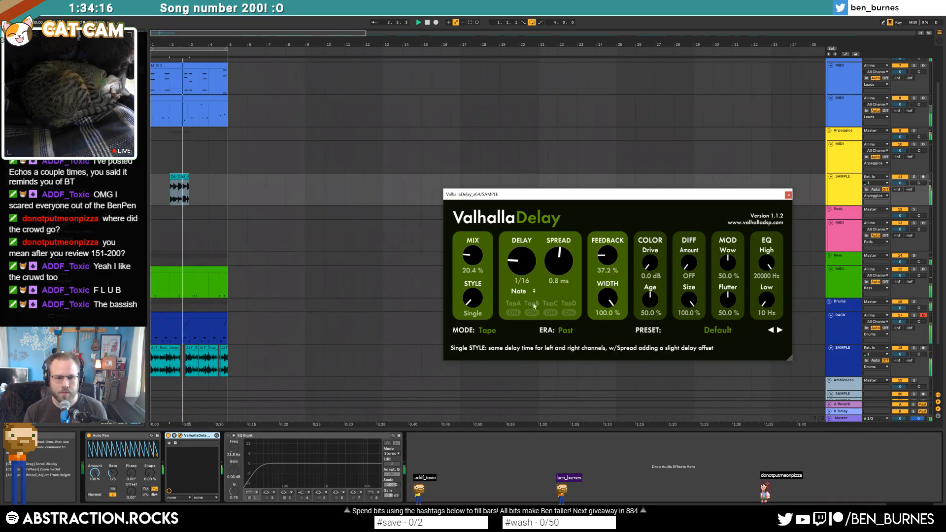
drag(113, 474, 113, 470)
key(space)
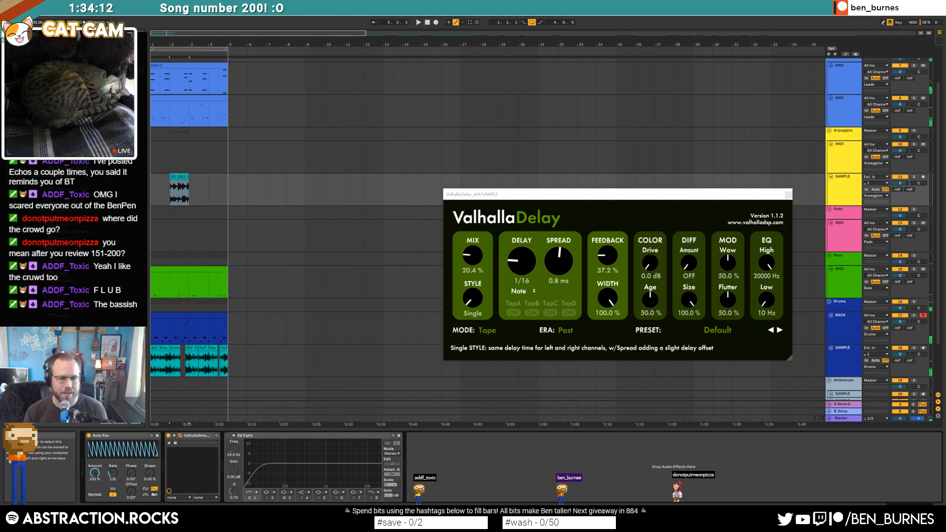
- Set ValhallaDelay's drive to 2.9 dB and its mode to Digital, and lower the guitar sample track's volume during playback
click(690, 266)
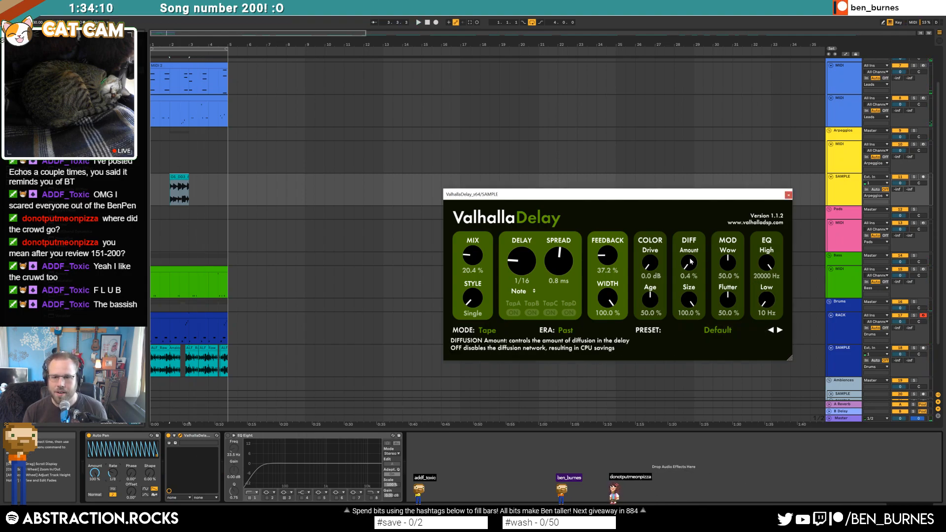
drag(650, 263, 651, 254)
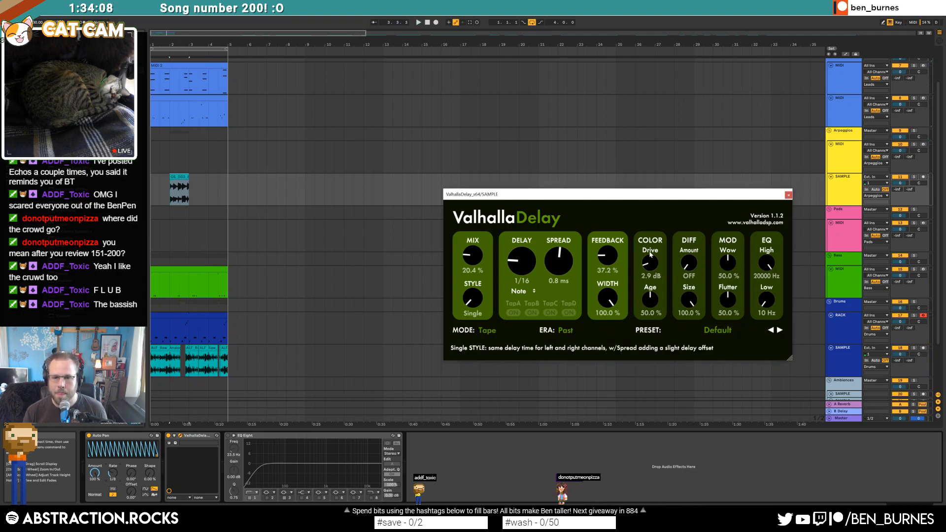
click(494, 334)
click(513, 367)
key(space)
drag(900, 183, 900, 201)
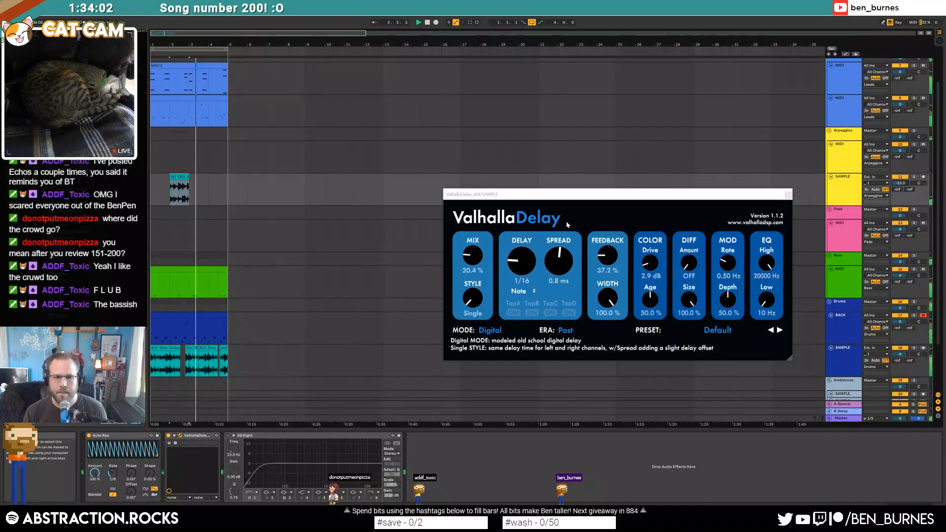
key(space)
- Halve the guitar clip's segment tempo to 80 BPM
click(174, 178)
double_click(178, 179)
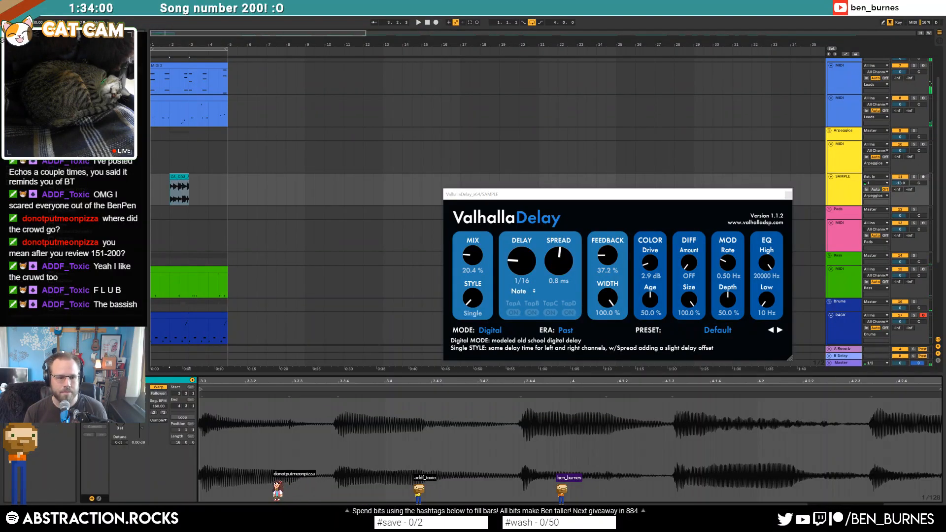
click(154, 413)
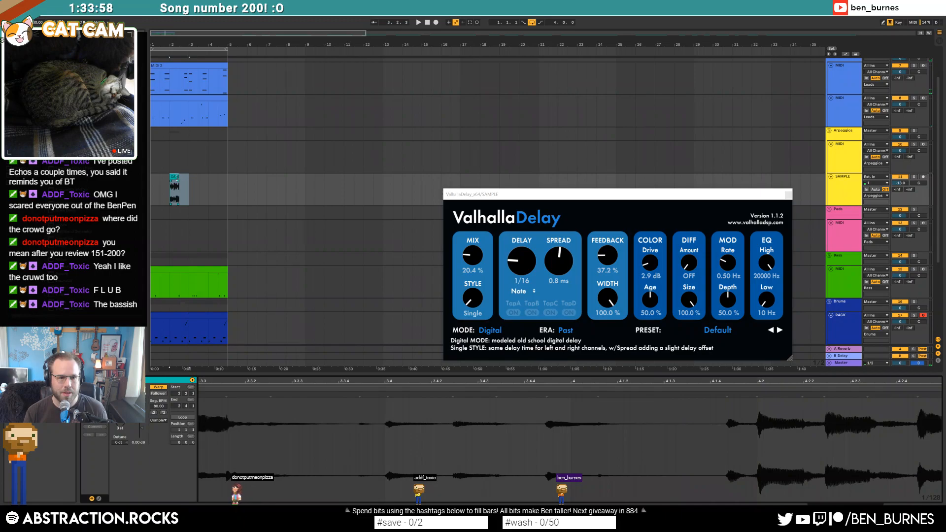
- Play back the guitar clip and try a segment tempo of 86 BPM, undoing the tempo change
click(177, 178)
drag(183, 178, 188, 178)
key(space)
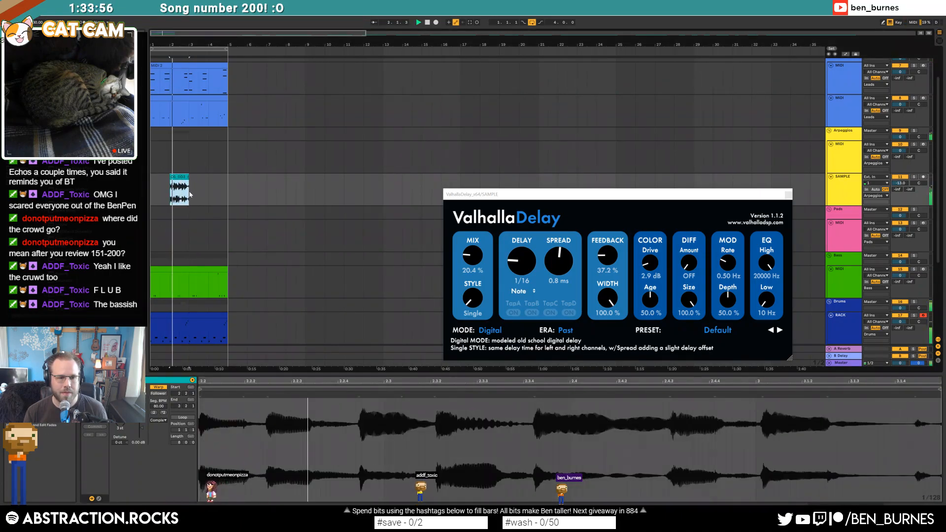
key(space)
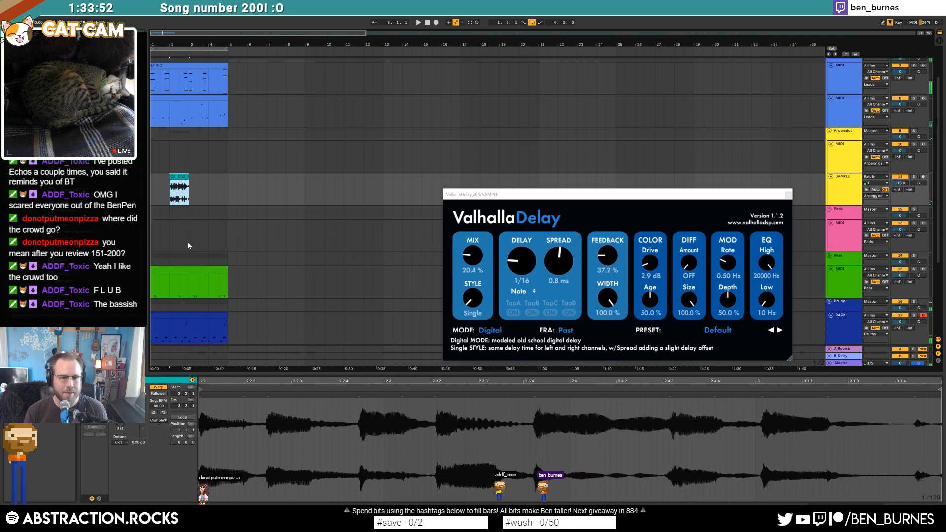
drag(159, 408, 159, 402)
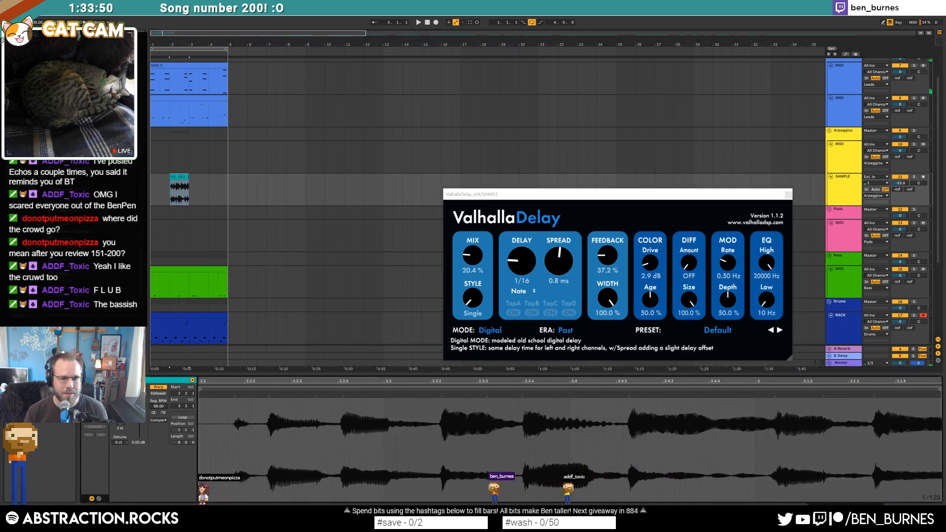
scroll(170, 189, up, 5)
key(ctrl+z)
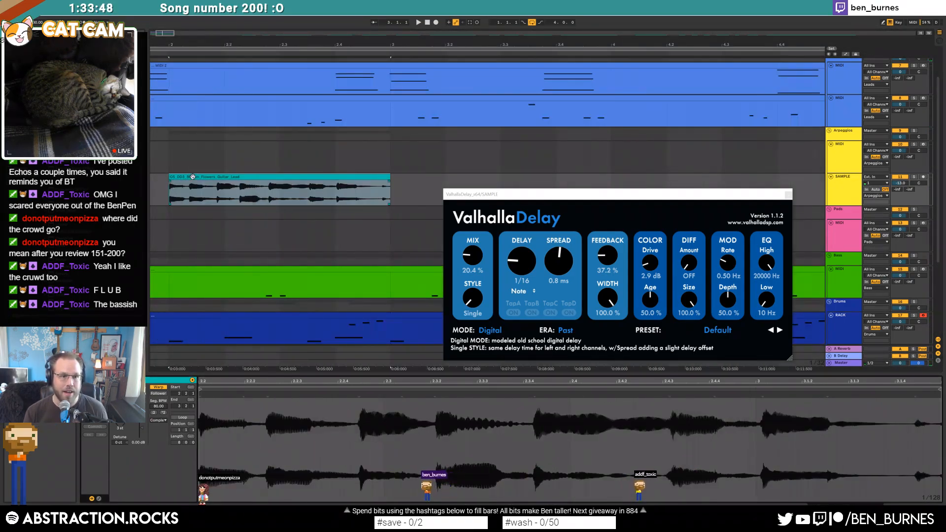
- Shift the guitar clip's start point to an earlier part of the sample and set the clip's end to 3.1.4
click(192, 176)
drag(236, 384, 260, 383)
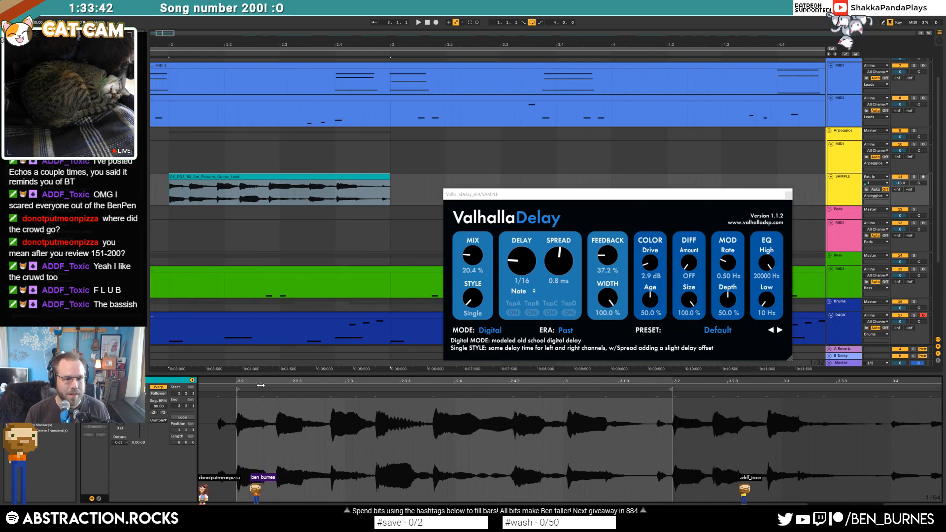
mouse_move(239, 385)
mouse_down()
mouse_move(347, 392)
mouse_move(276, 393)
mouse_up()
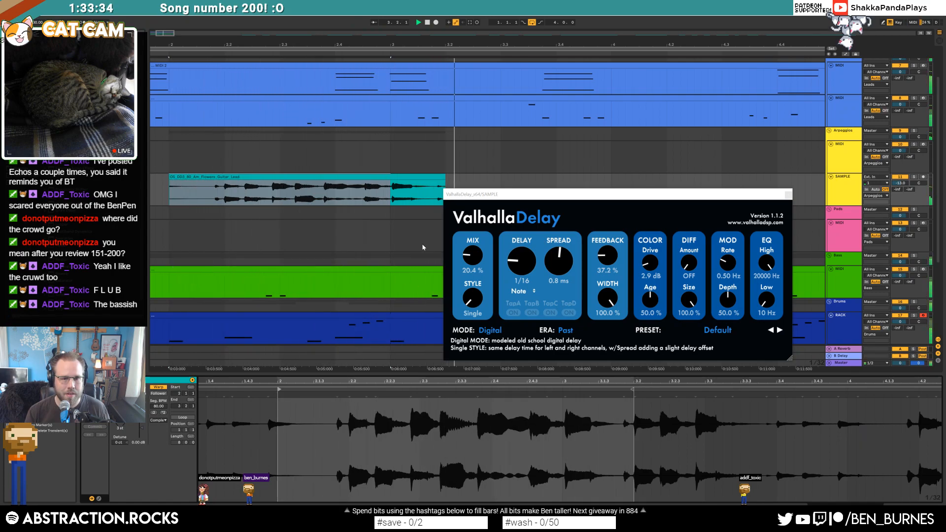
drag(442, 179, 434, 183)
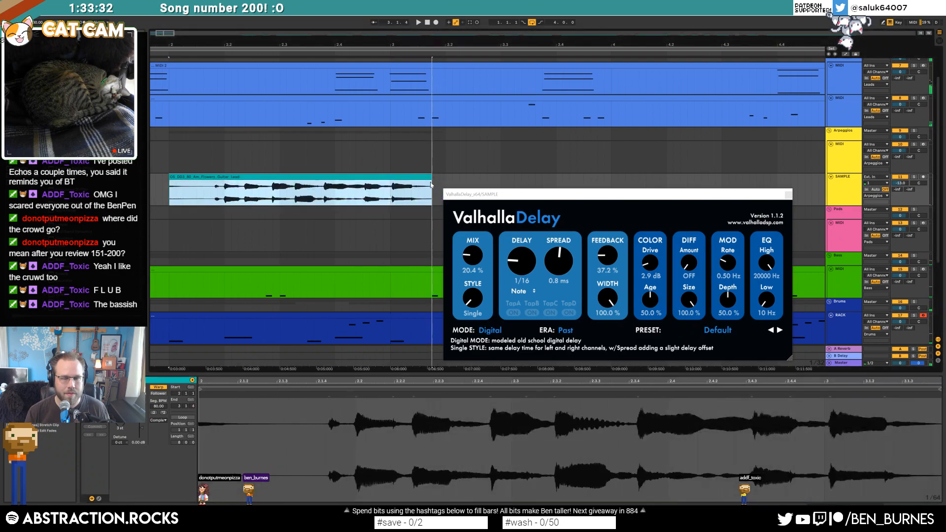
drag(250, 381, 250, 358)
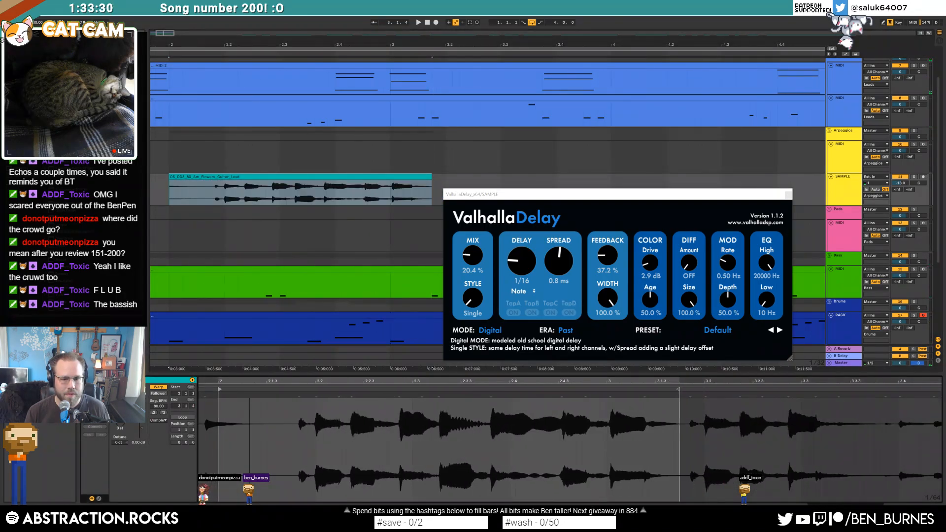
- Pin three of the guitar clip's note attacks with warp markers and shift them slightly to tighten their timing
double_click(611, 395)
drag(611, 396, 607, 396)
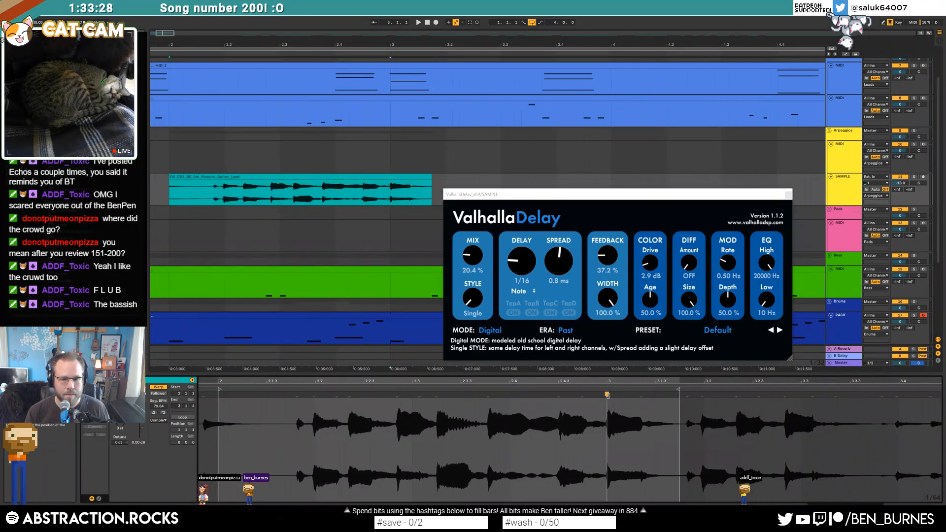
double_click(489, 395)
drag(489, 395, 486, 396)
double_click(395, 395)
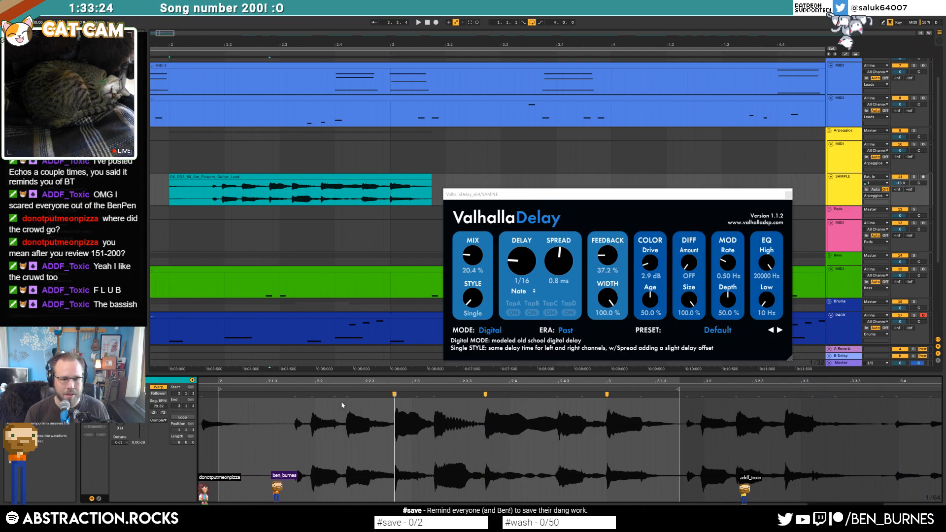
double_click(312, 395)
drag(312, 396, 316, 396)
double_click(395, 396)
key(space)
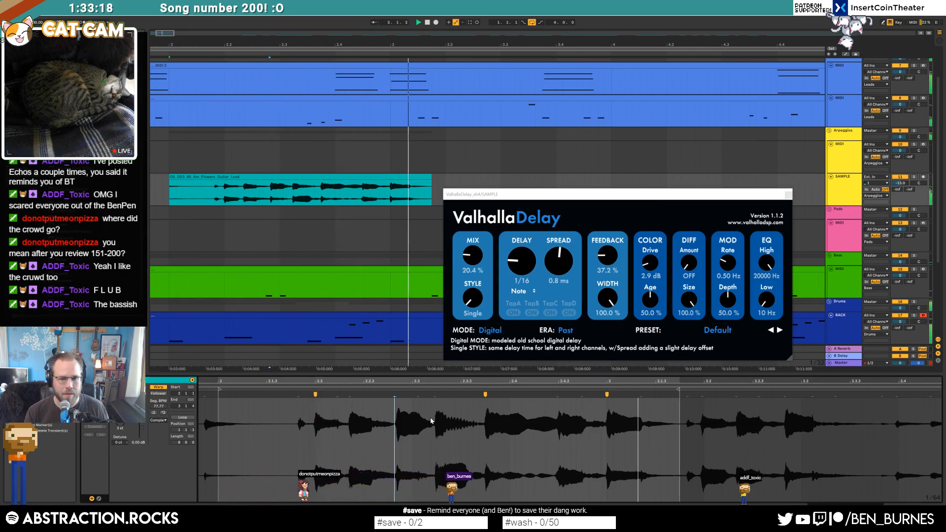
- Add warp markers on two neighbouring notes in the middle of the guitar clip and shift the first one slightly later
key(shift+Tab)
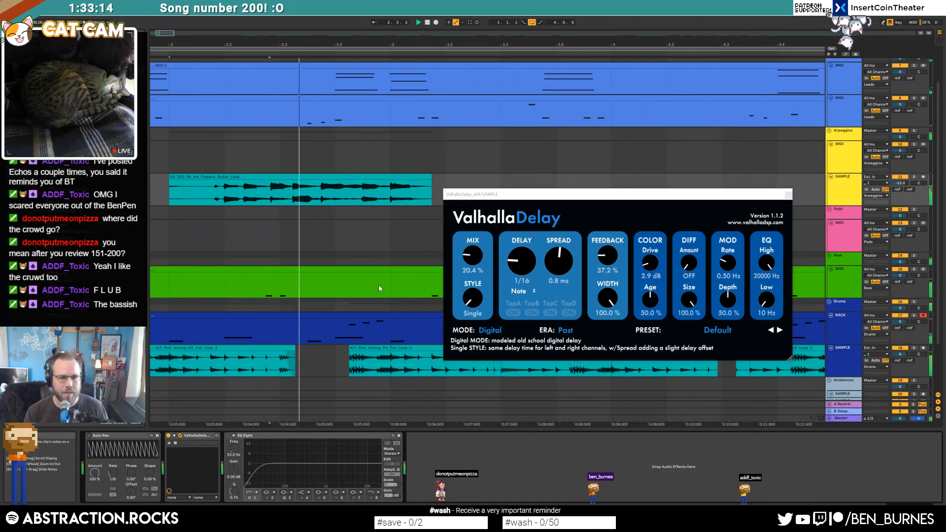
double_click(339, 177)
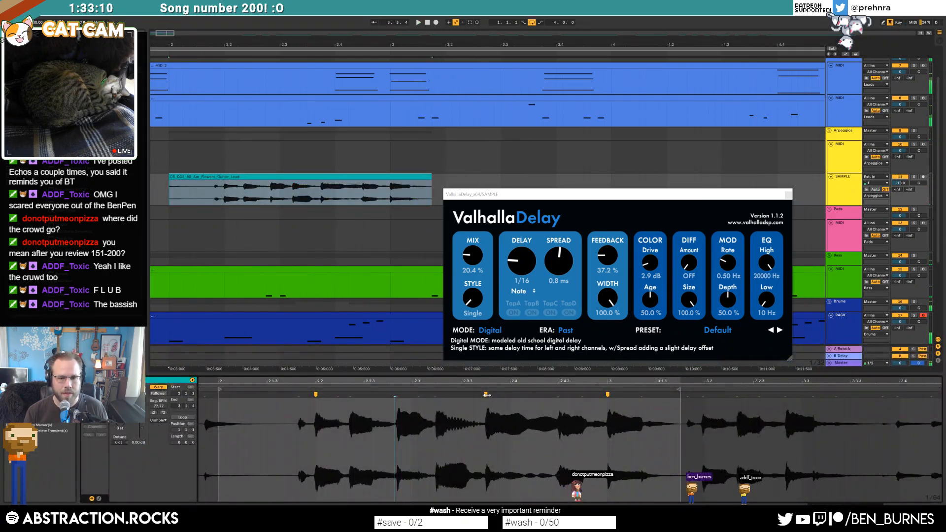
double_click(435, 396)
drag(435, 396, 401, 394)
click(220, 390)
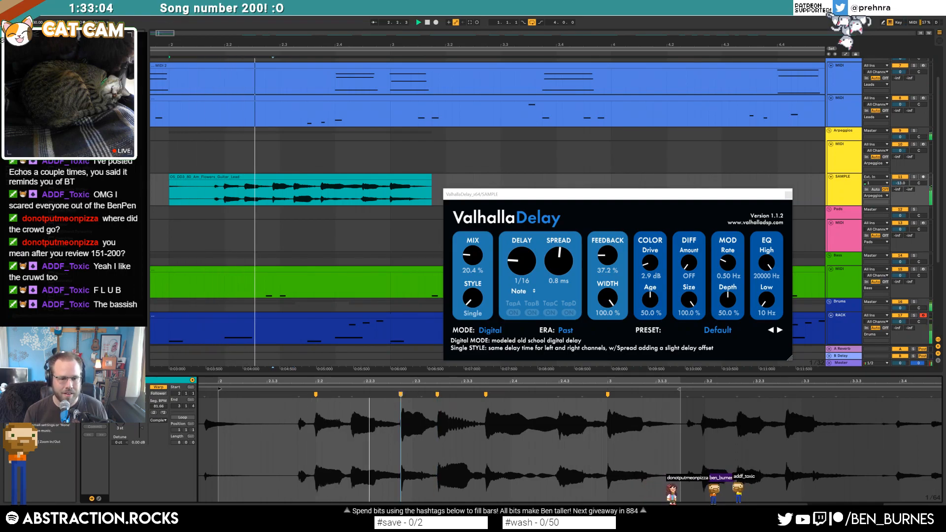
- Add a fade-in of about two-thirds of a beat over the quiet start of the guitar clip
drag(171, 182, 206, 182)
key(shift+Tab)
click(367, 178)
key(space)
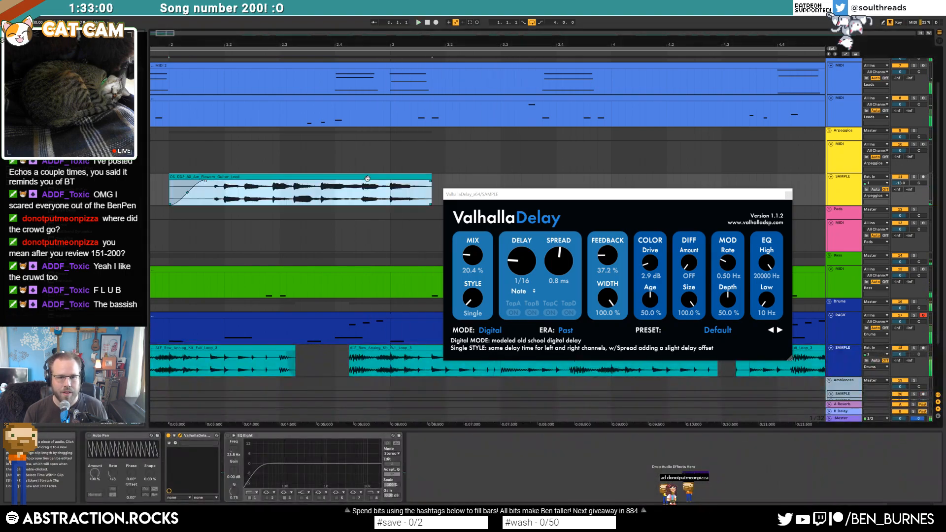
key(shift+Tab)
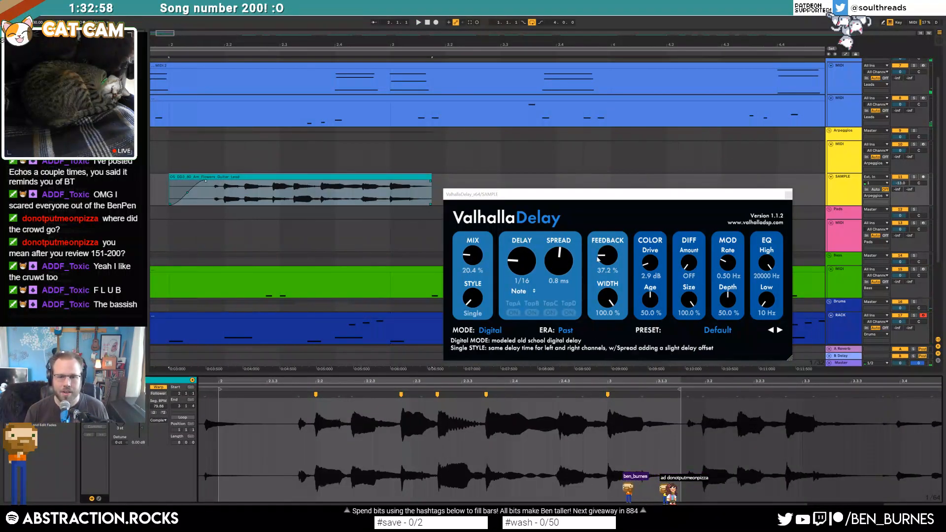
- Try a 1/2 note delay time in ValhallaDelay during playback
drag(525, 264, 532, 233)
key(space)
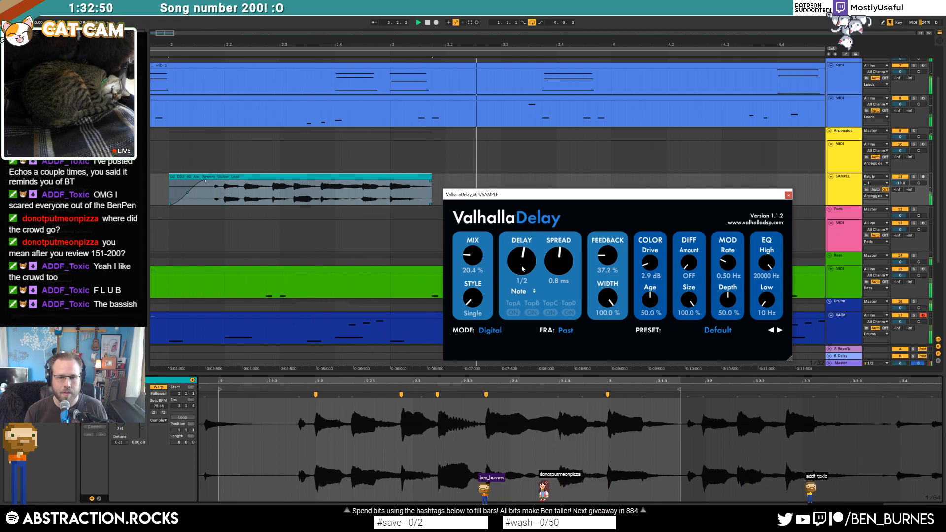
key(space)
- Remove ValhallaDelay from the sample track's device chain
click(912, 510)
click(180, 436)
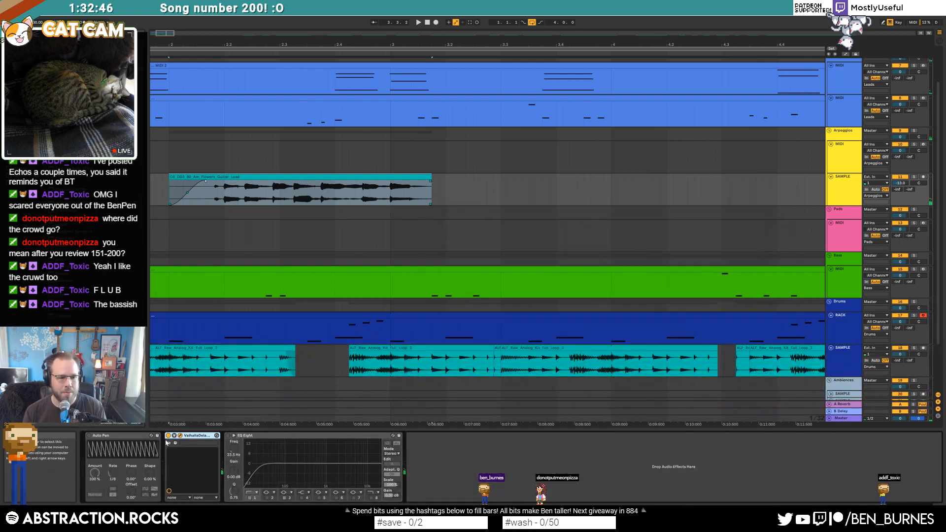
key(Delete)
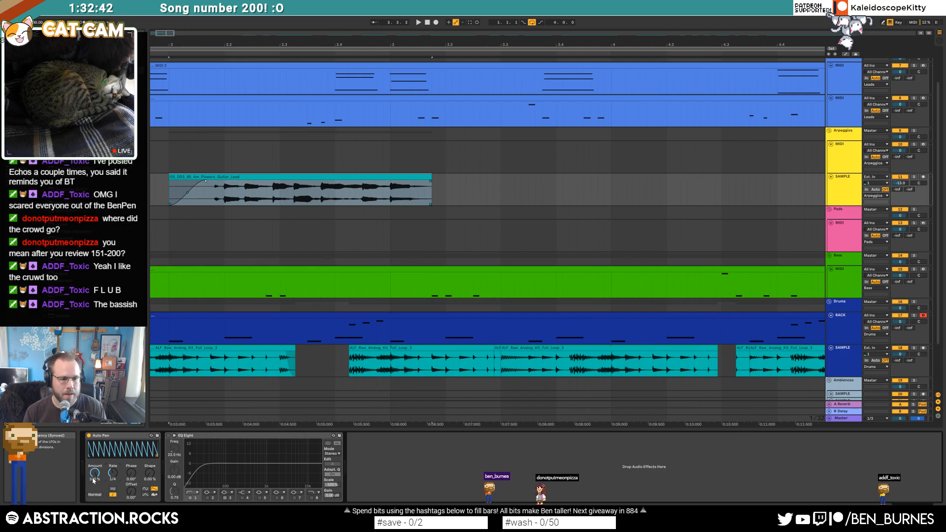
- Trim the quiet beginning off the guitar clip so it starts just before its first note, and play it back
click(219, 176)
drag(172, 177, 236, 178)
click(189, 178)
scroll(218, 178, up, 5)
scroll(255, 198, down, 7)
key(space)
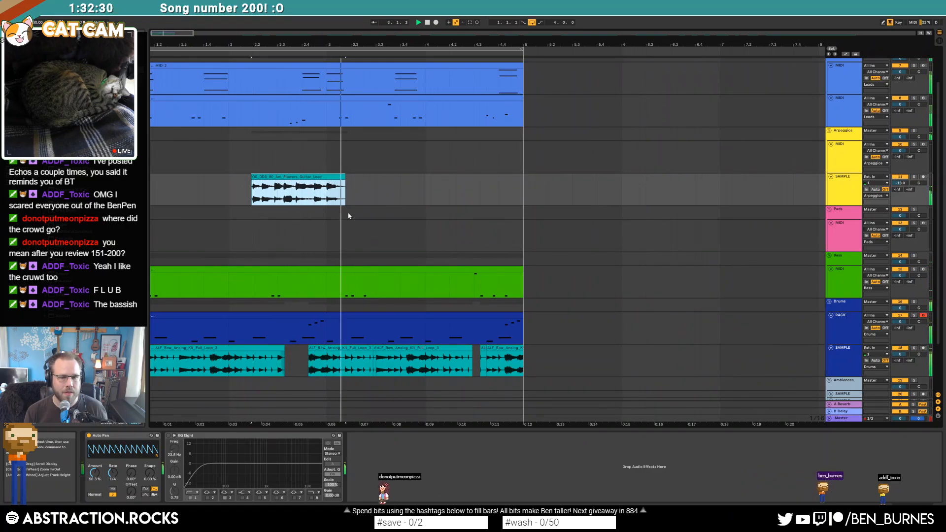
drag(486, 45, 371, 39)
key(space)
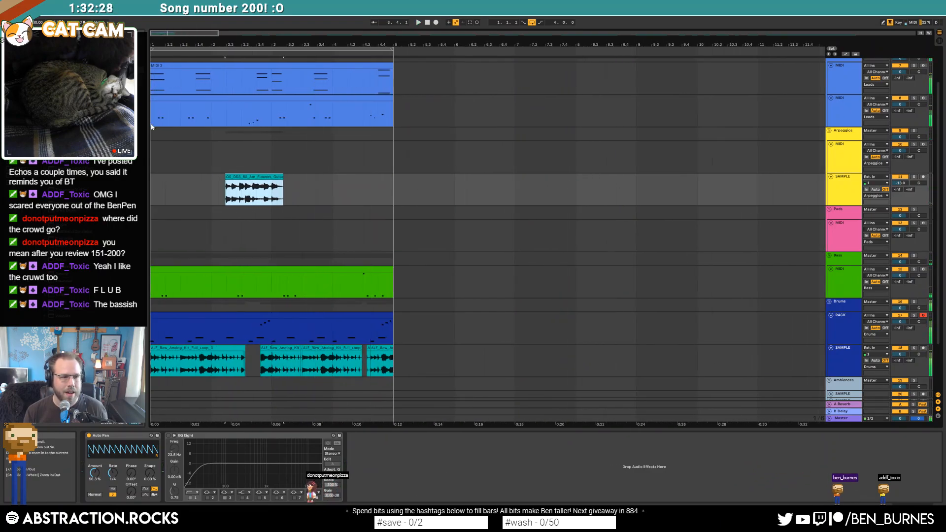
- Set the guitar sample track's reverb send to about -12 dB during playback, checking ValhallaRoom on the reverb return
drag(898, 190, 897, 180)
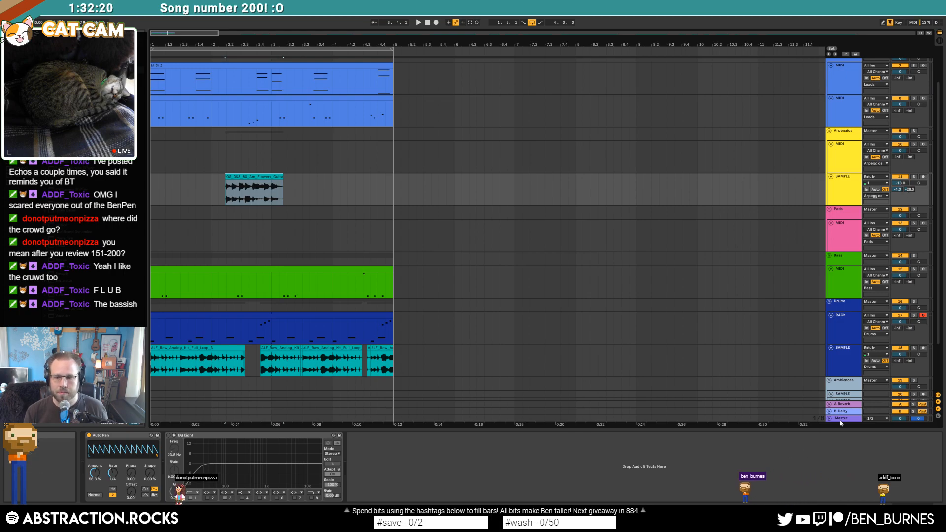
click(840, 405)
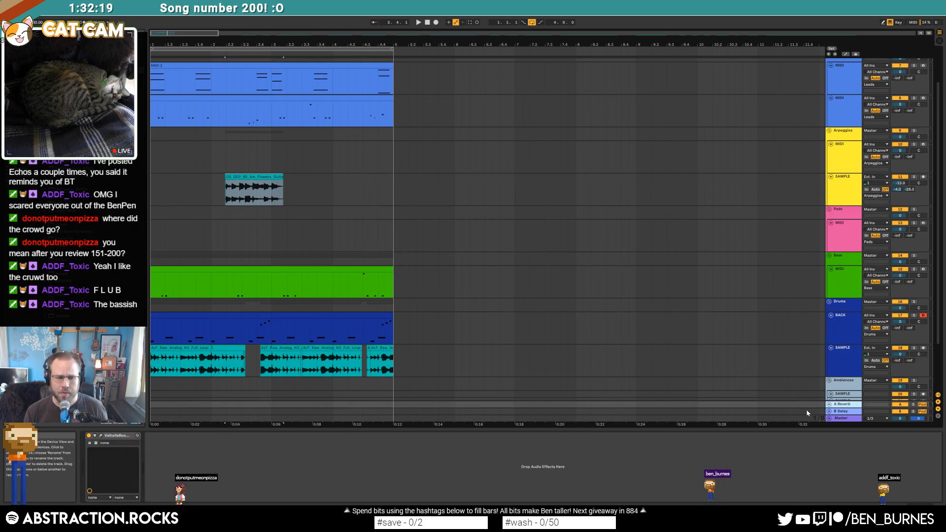
click(101, 436)
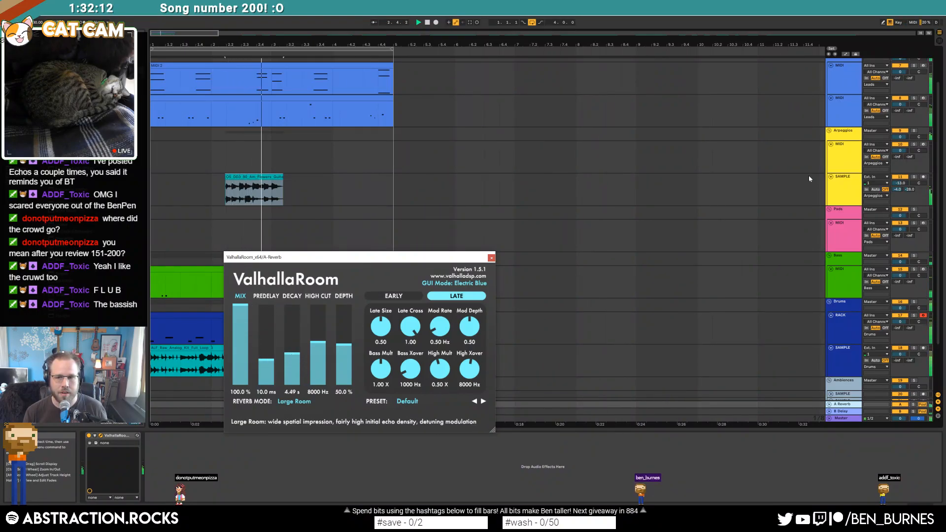
drag(897, 189, 897, 196)
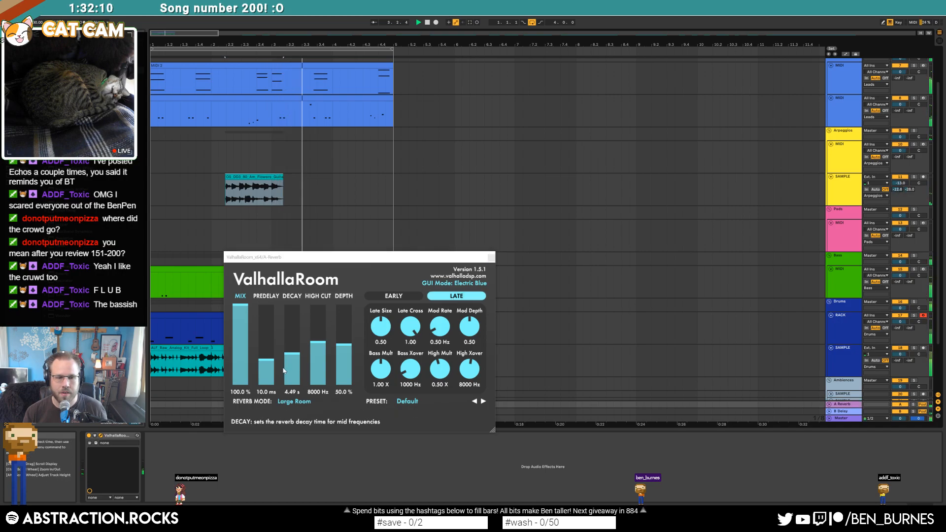
click(492, 258)
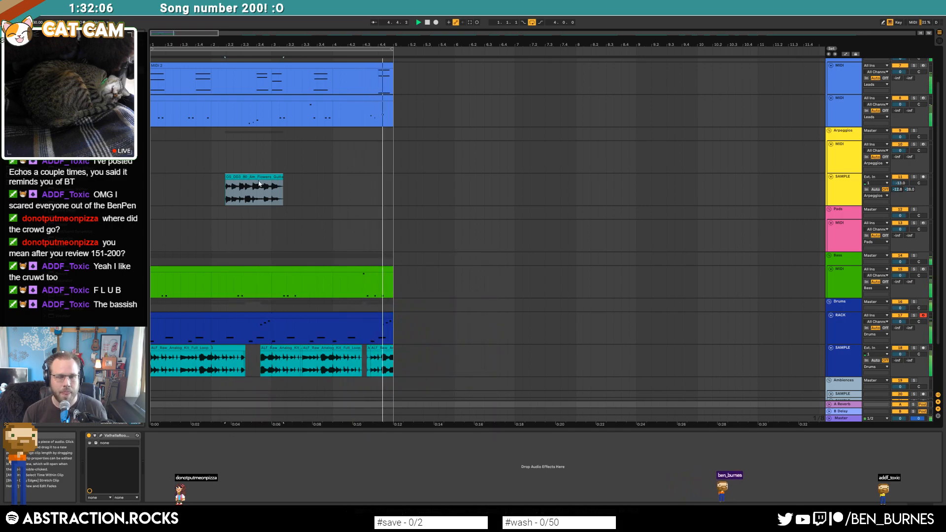
- Audition the long guitar lead clip on the bottommost sample track and cut a short phrase starting around 35.2
key(space)
scroll(483, 187, down, 5)
scroll(522, 232, down, 3)
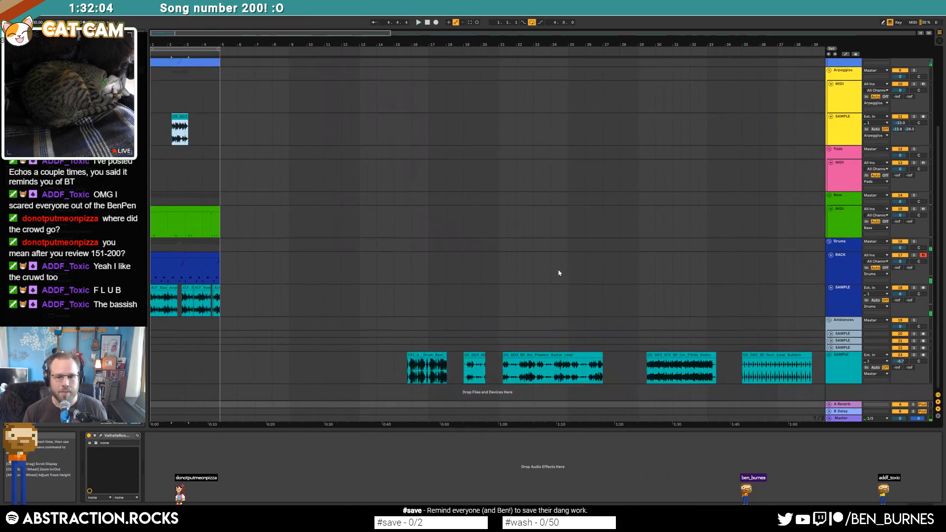
click(528, 371)
key(space)
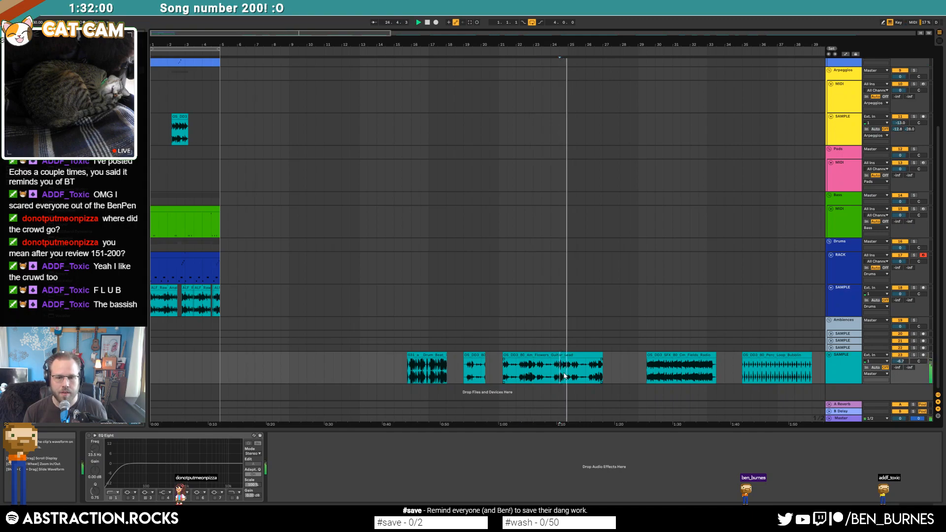
scroll(571, 375, up, 4)
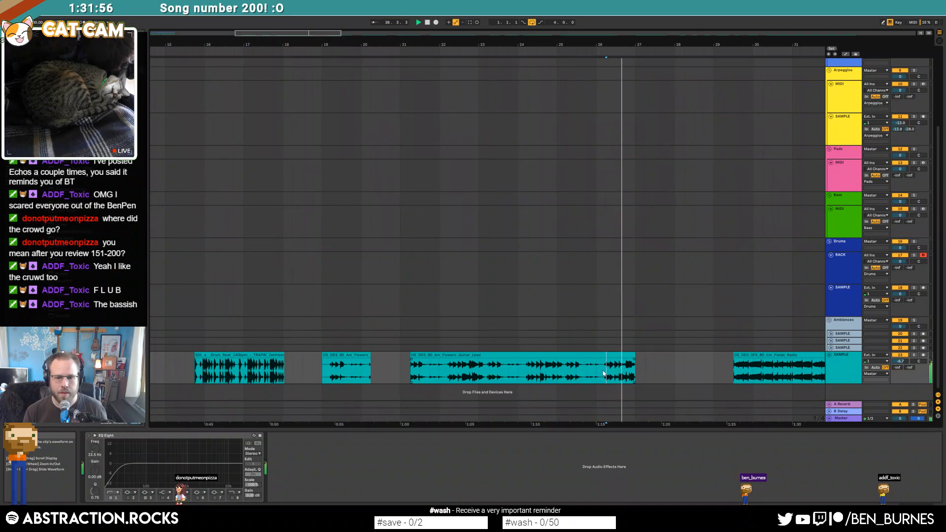
scroll(569, 374, up, 6)
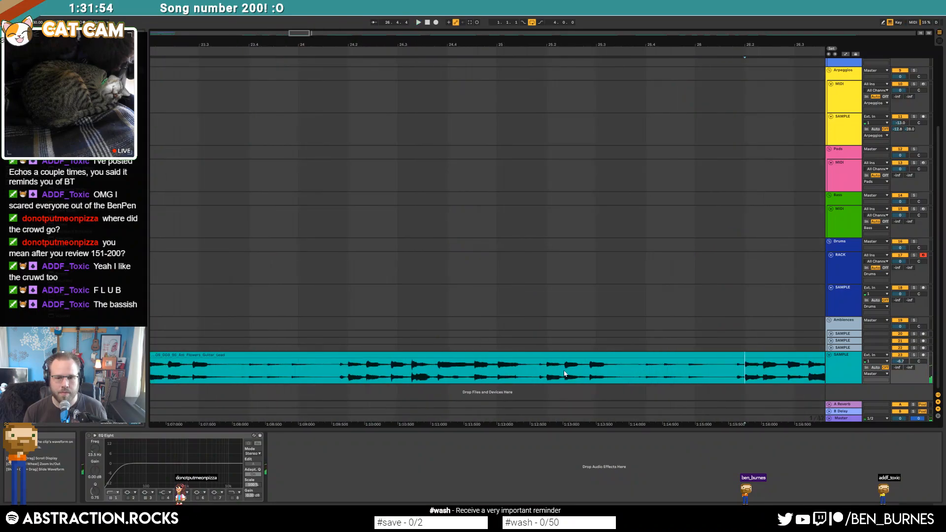
mouse_move(548, 372)
mouse_down()
mouse_move(600, 373)
mouse_move(547, 373)
mouse_up()
key(ctrl+x)
- Paste the guitar phrase into the arpeggios sample track, running from around 4.3 to the end of the loop
scroll(295, 162, down, 10)
drag(157, 45, 224, 111)
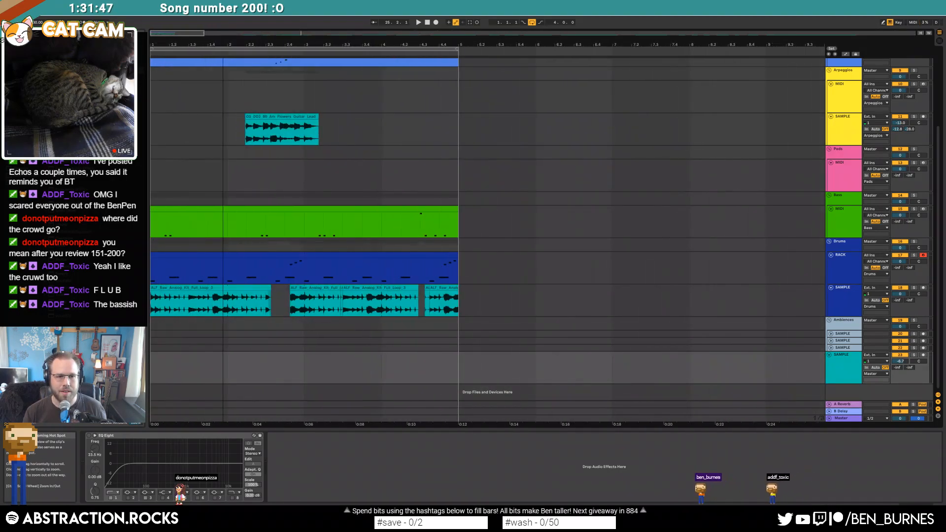
click(437, 132)
key(ctrl+v)
drag(451, 115, 445, 118)
scroll(442, 117, up, 3)
- Tighten the pasted phrase during playback by moving its notes slightly earlier while the clip still starts around 4.3
key(space)
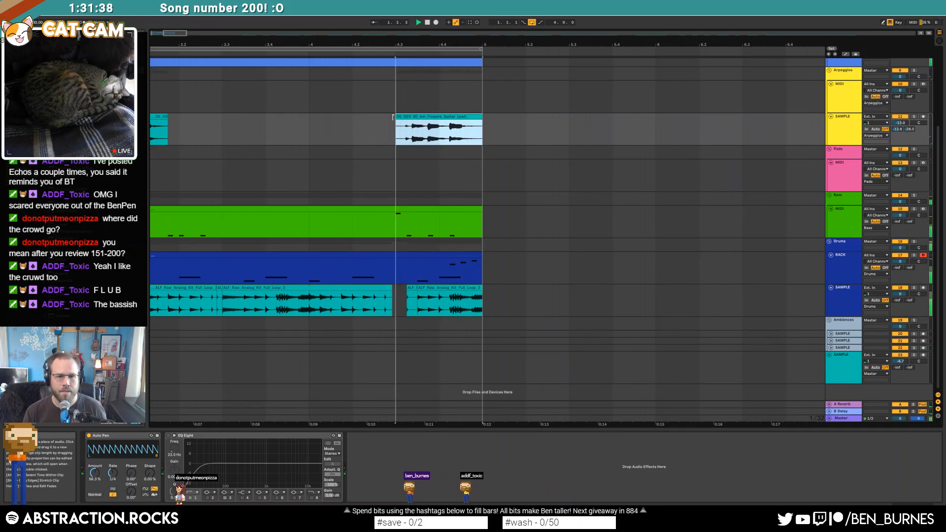
drag(427, 116, 416, 125)
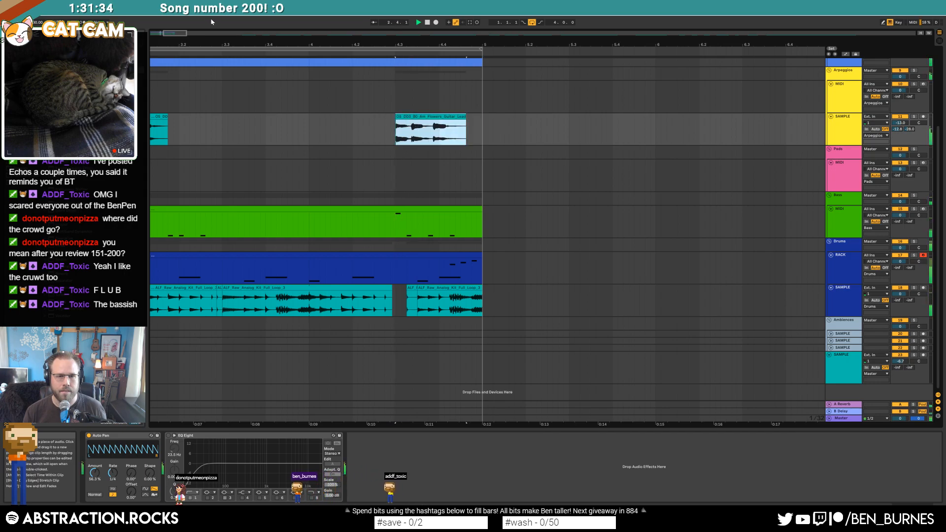
drag(176, 33, 173, 11)
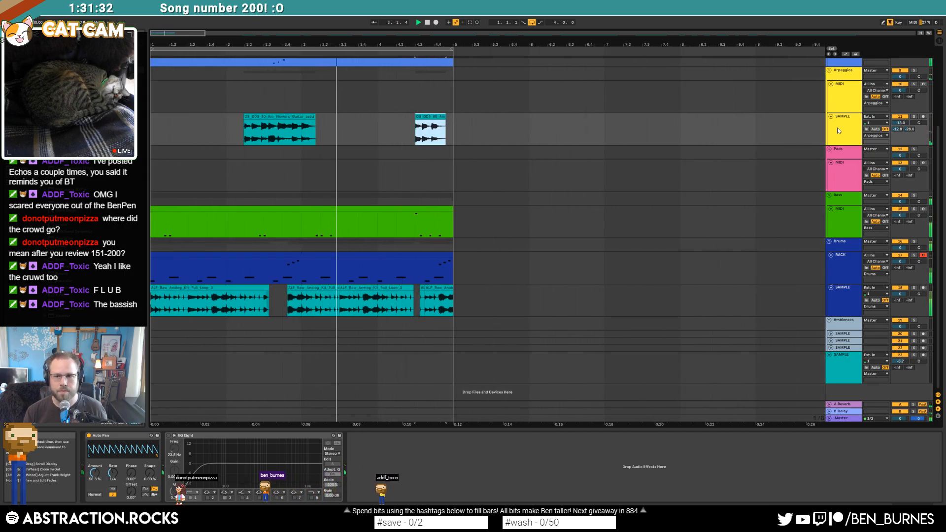
- Turn on the guitar sample track's EQ Eight, set its low cut to about 367 Hz, and adjust the track volume slightly
click(191, 463)
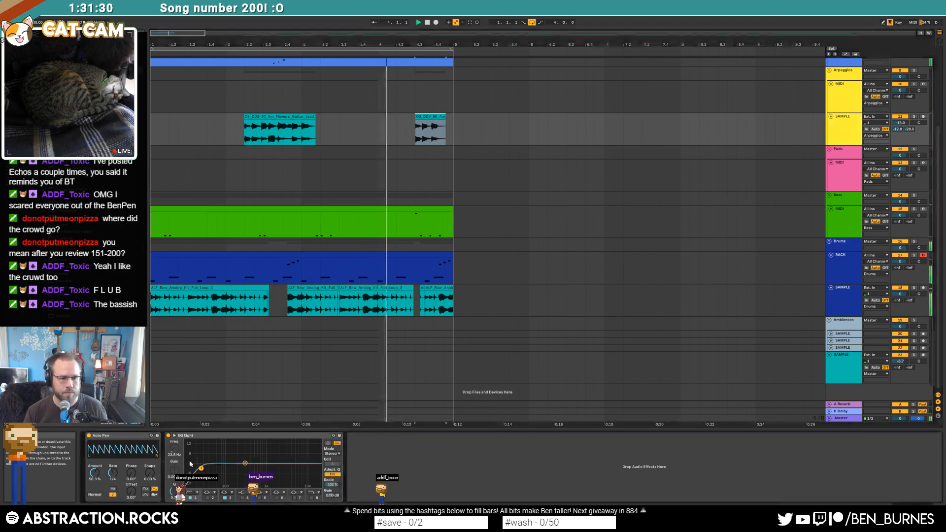
drag(233, 468, 248, 473)
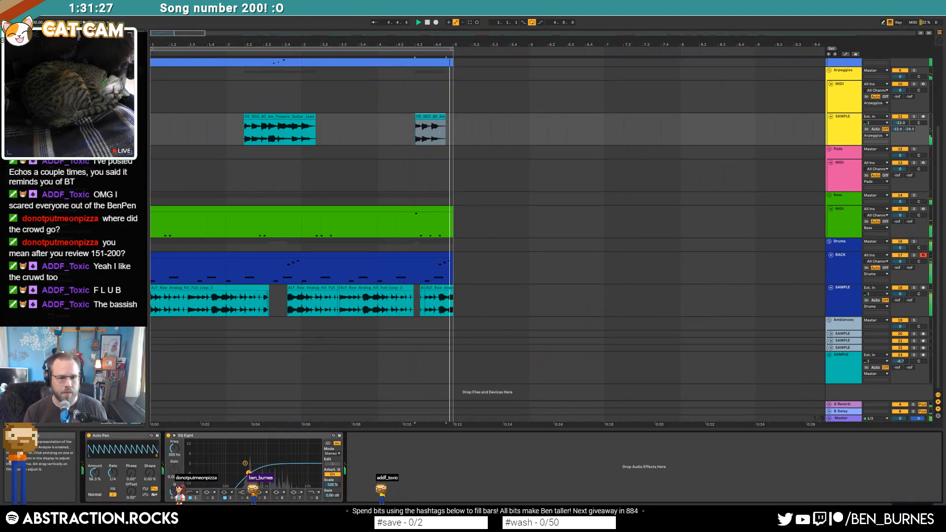
click(432, 118)
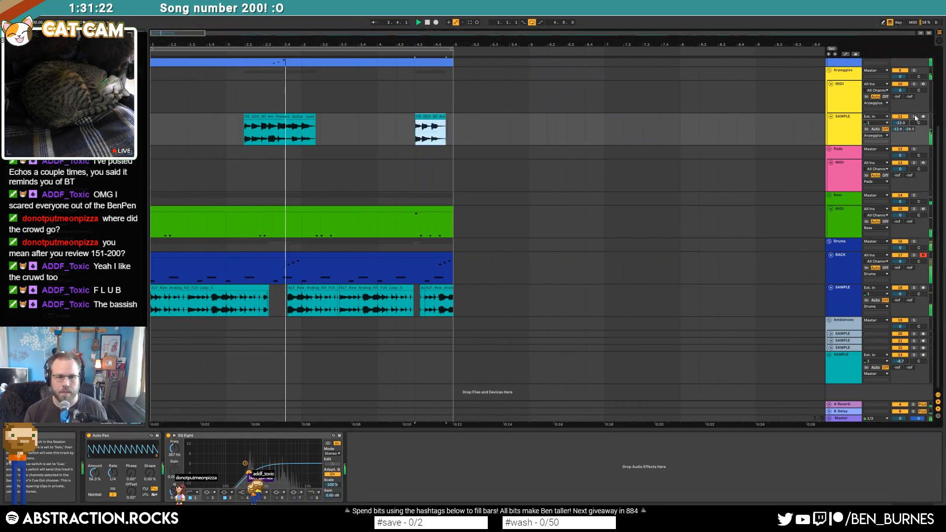
drag(901, 123, 901, 117)
- Add a Compressor after EQ Eight on the guitar sample track and raise the low cut to about 1.14 kHz
drag(64, 135, 381, 466)
drag(249, 473, 267, 470)
key(space)
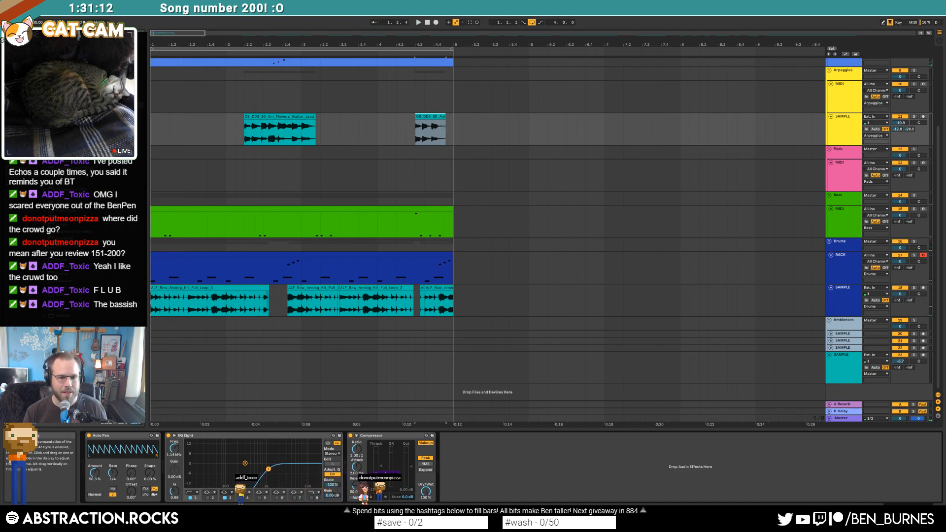
- Solo the guitar sample track, play it alone and open the longer guitar clip's waveform for warp editing
click(914, 116)
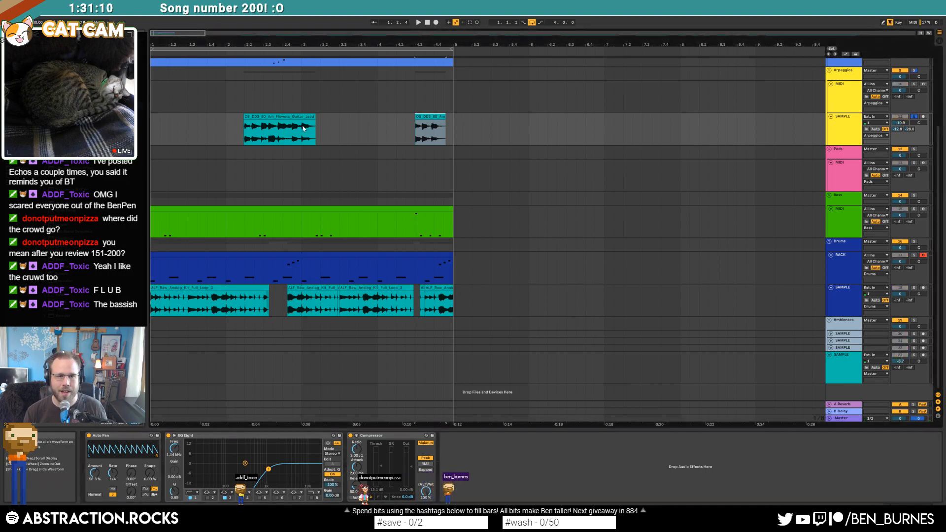
click(295, 117)
key(space)
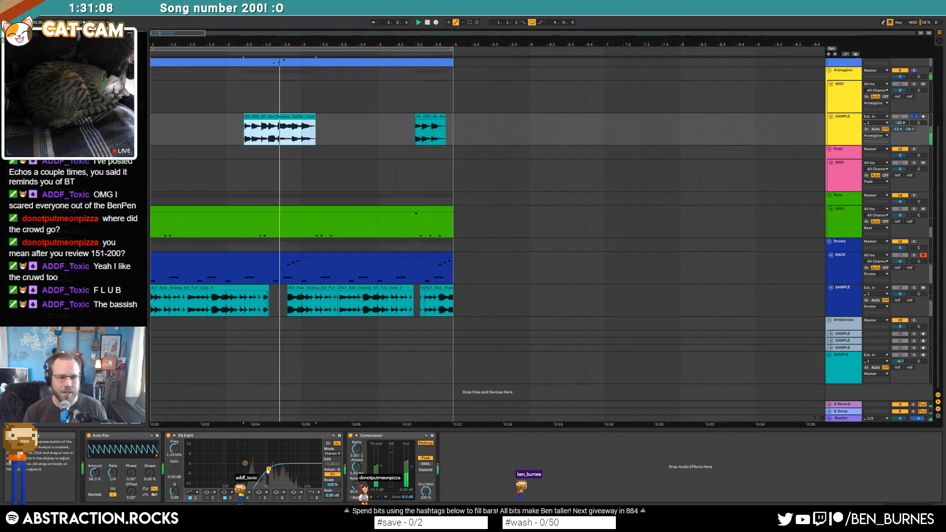
key(space)
key(shift+Tab)
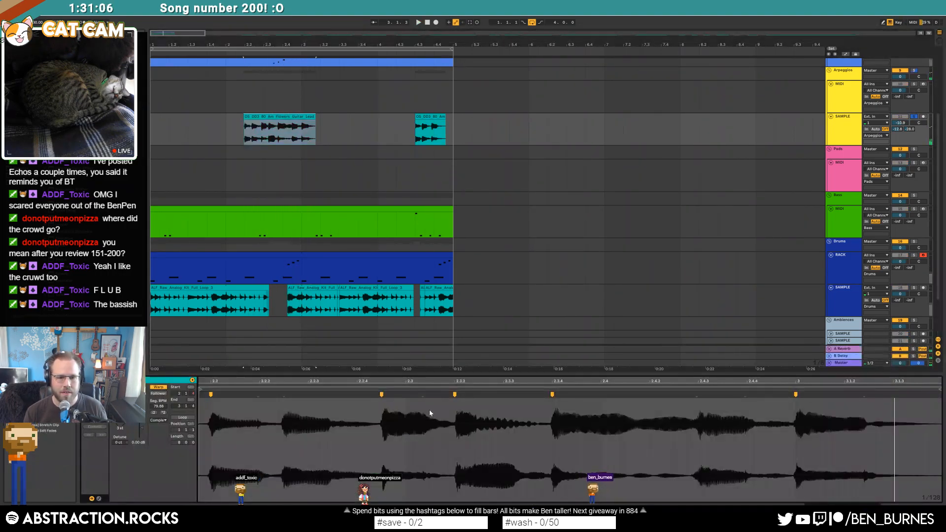
- Remove the warp marker on the fifth note near 3.3.4 and reset the marker on the fourth note at 3.3.2 while checking playback
key(space)
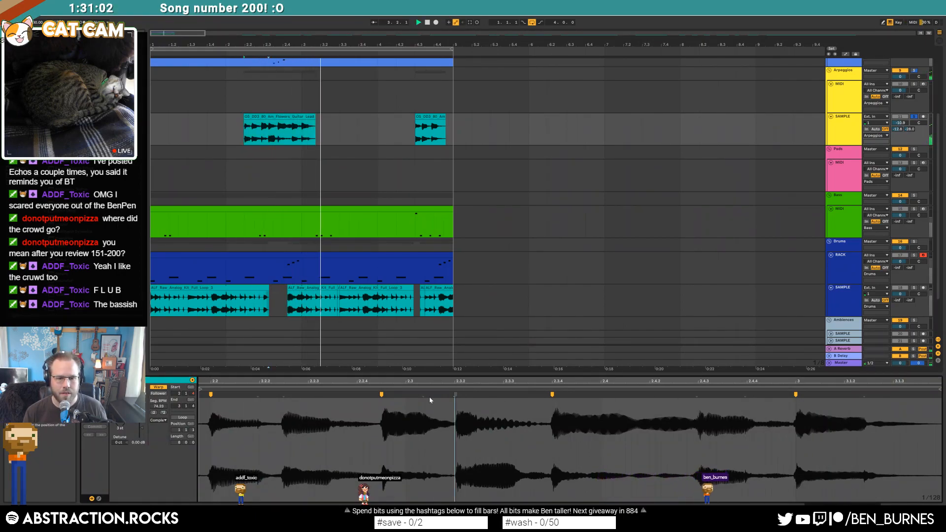
key(space)
double_click(553, 396)
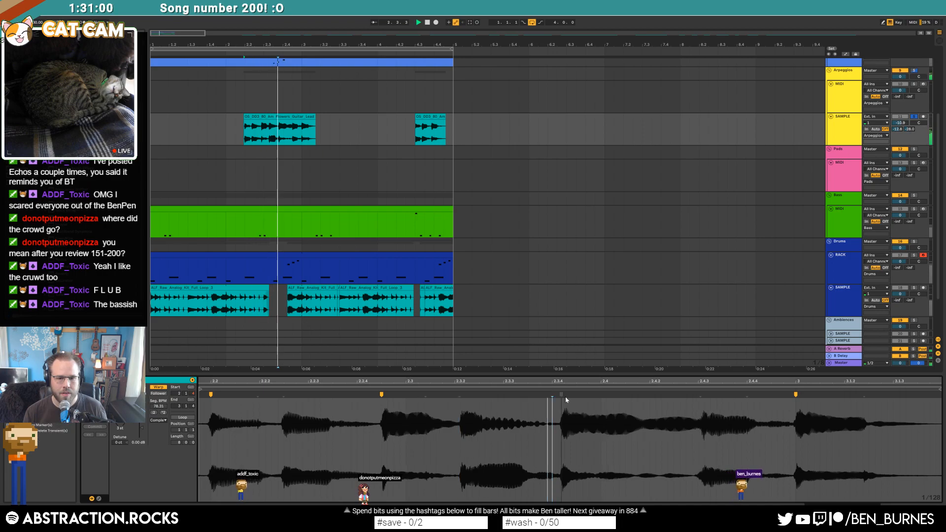
key(space)
double_click(460, 394)
key(space)
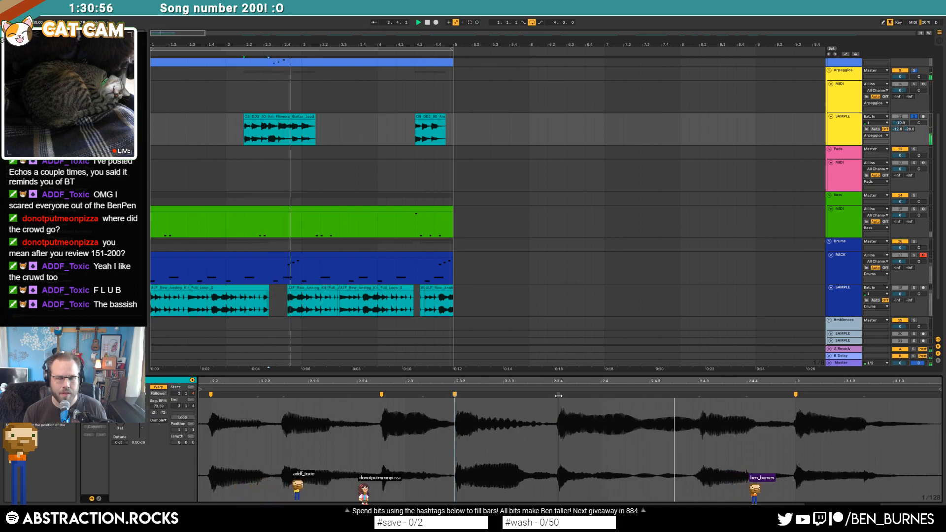
- Try the longer guitar clip without the warp markers on its third and fourth notes, then recreate both markers
double_click(381, 395)
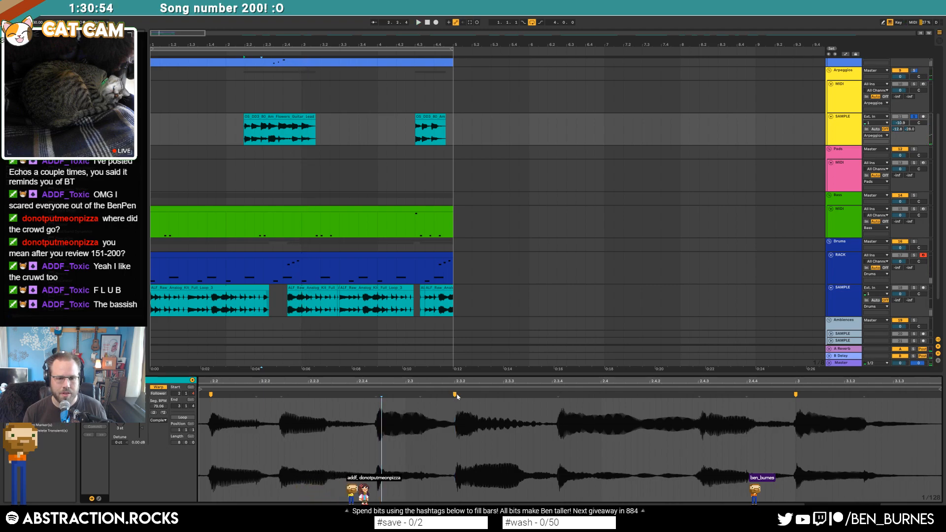
key(space)
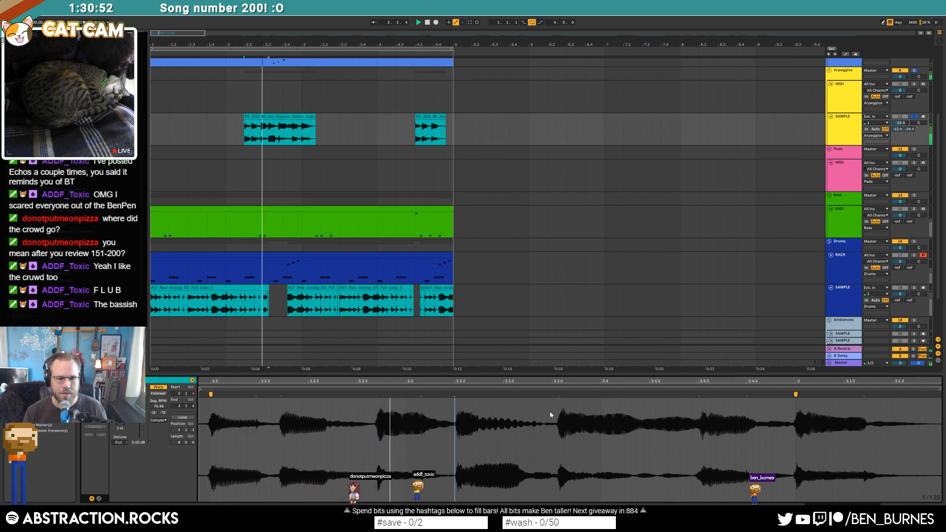
key(space)
double_click(381, 401)
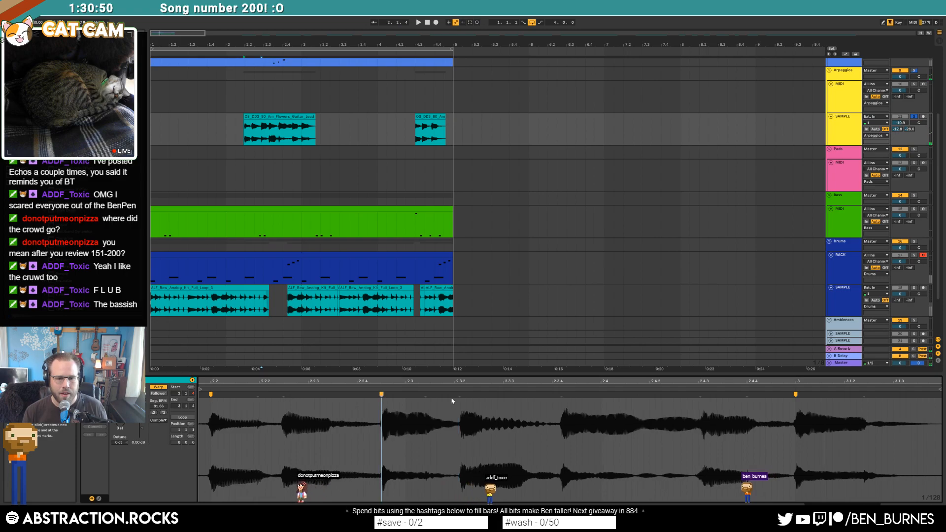
double_click(456, 396)
key(space)
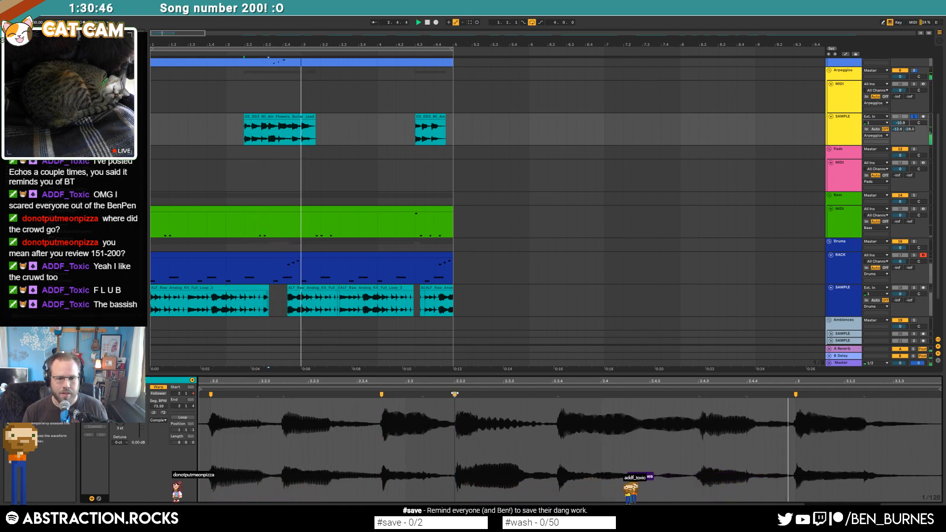
- Add a warp marker on the fifth note near 3.3.4, shift it slightly later, and check the phrase in playback
key(space)
drag(559, 396, 565, 395)
key(space)
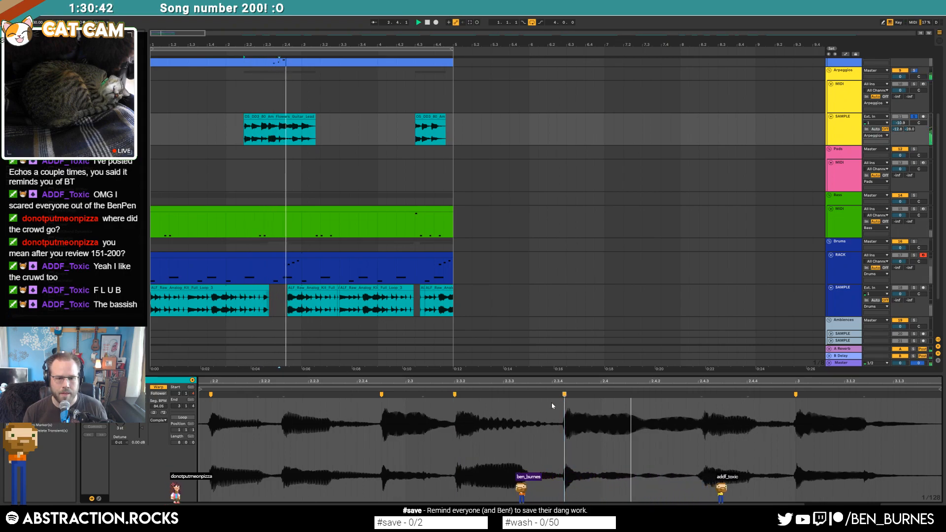
key(space)
key(shift+Tab)
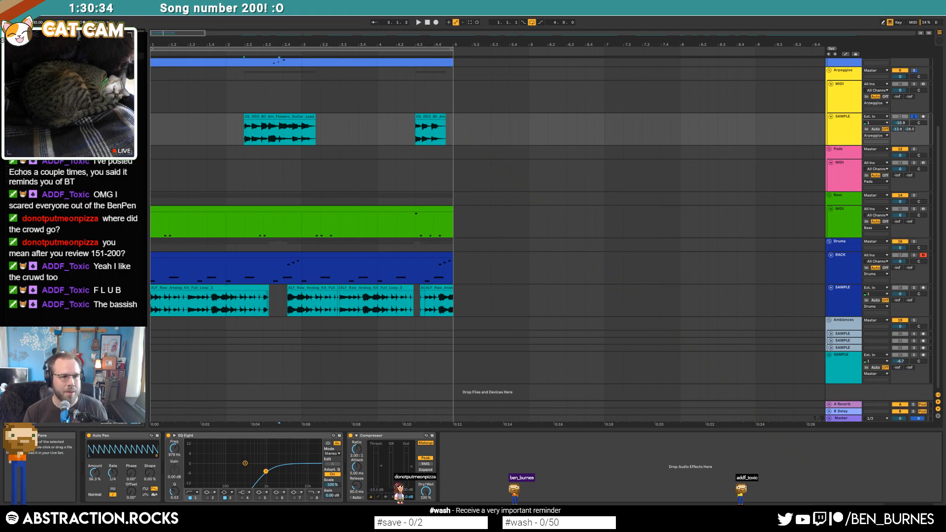
- Try Ghz Lossy 3 between EQ Eight and the Compressor, comparing loss modes and choosing Standard + Packet Loss
drag(282, 479, 347, 474)
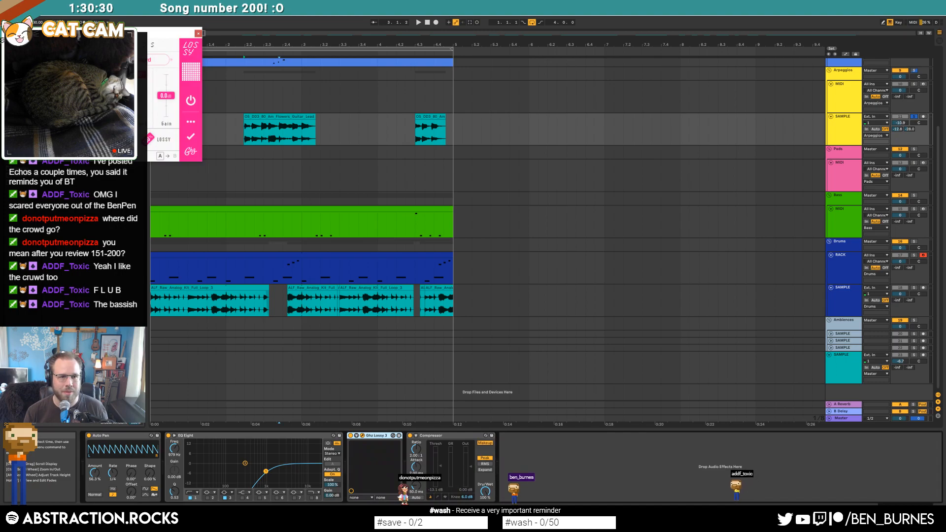
drag(162, 34, 632, 195)
click(610, 221)
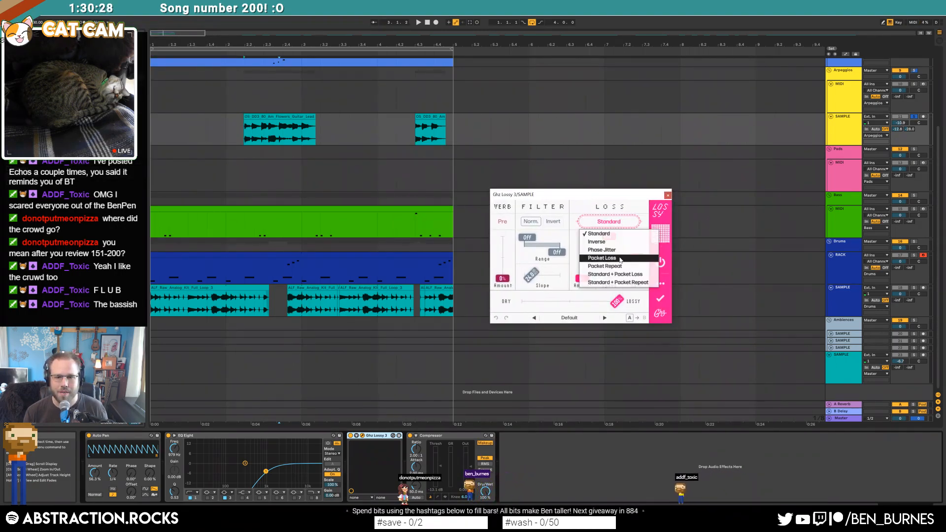
click(621, 259)
click(613, 223)
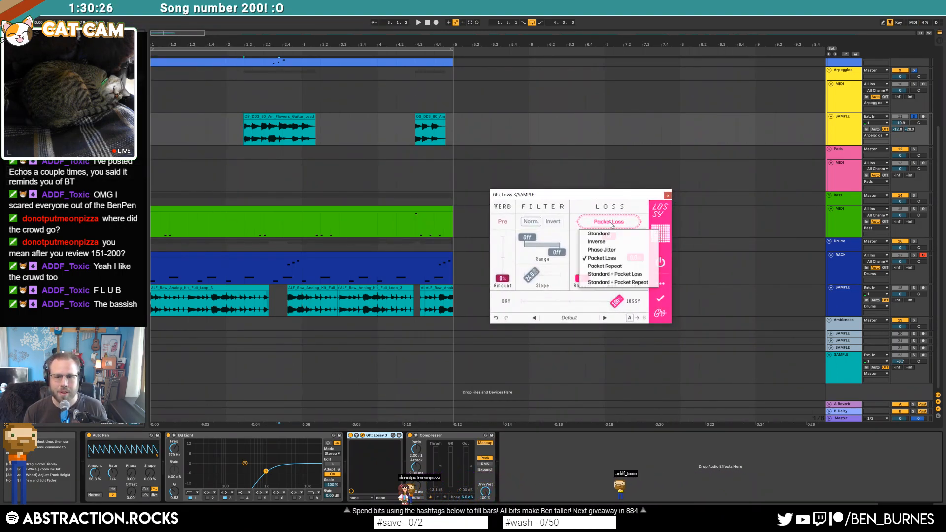
click(602, 250)
click(610, 225)
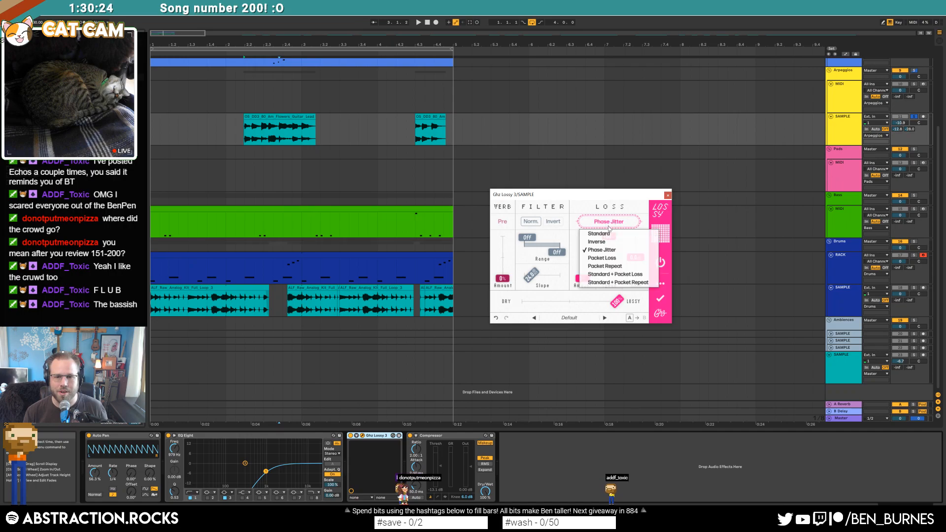
click(634, 274)
- Audition Ghz Lossy 3 with a loss amount of 21% and an altered filter slope, then delete the plug-in
mouse_move(585, 245)
mouse_down()
mouse_move(595, 274)
mouse_move(578, 301)
mouse_move(601, 301)
mouse_up()
key(space)
key(space)
key(space)
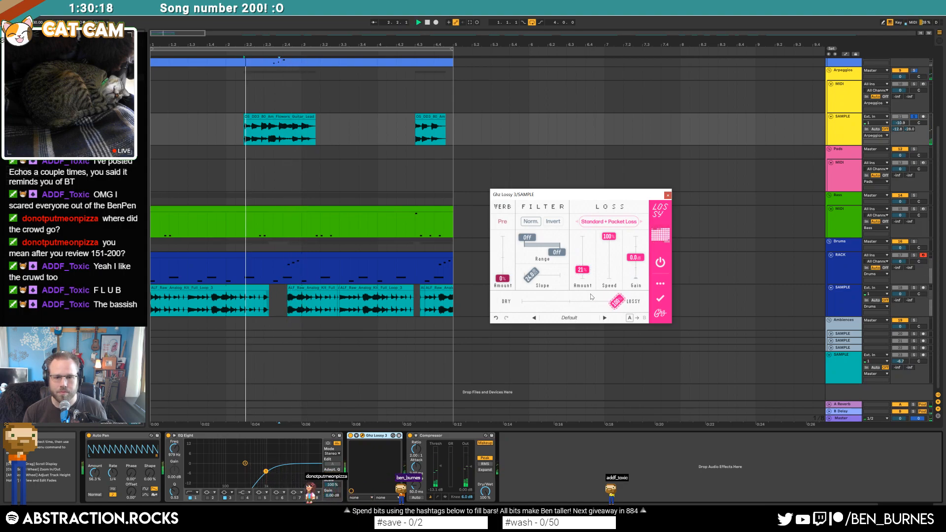
drag(544, 275, 538, 275)
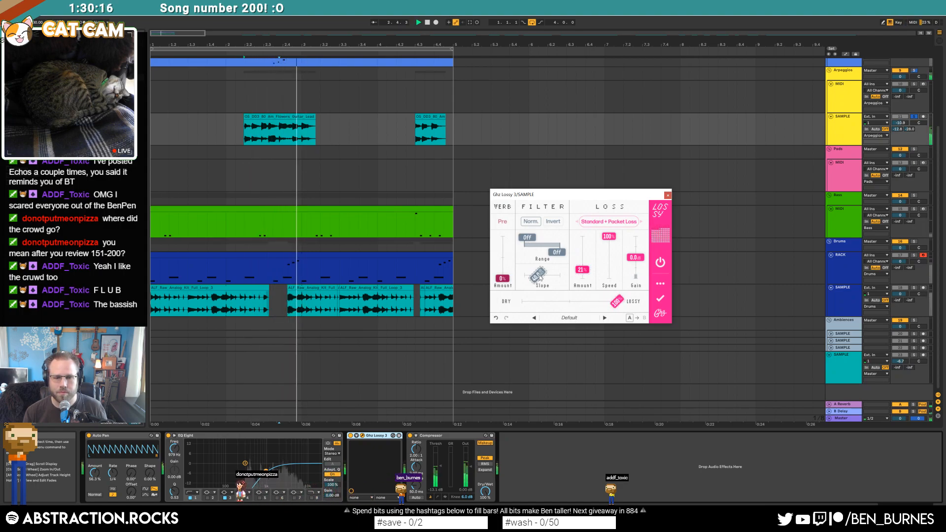
key(space)
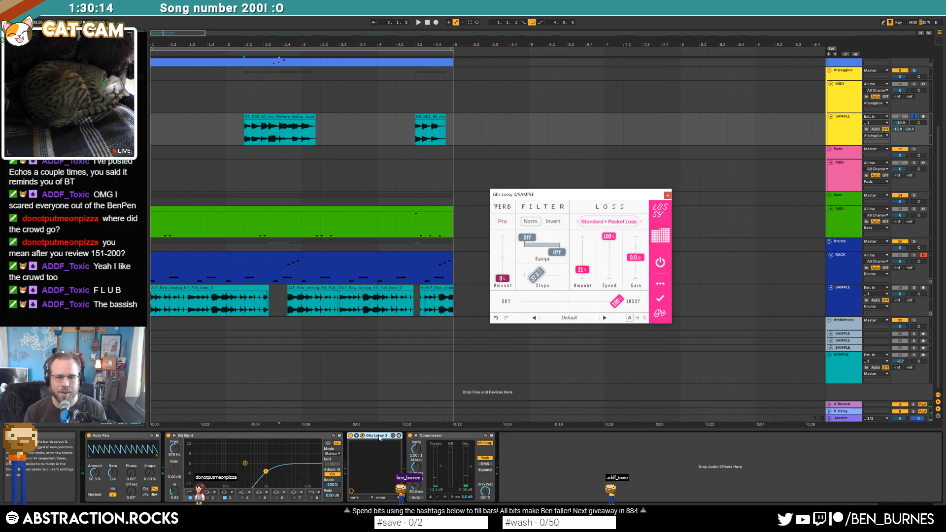
key(Delete)
- Unsolo the guitar sample track and sharpen its EQ Eight low cut with slightly more resonance during full playback
drag(345, 44, 345, 26)
click(915, 117)
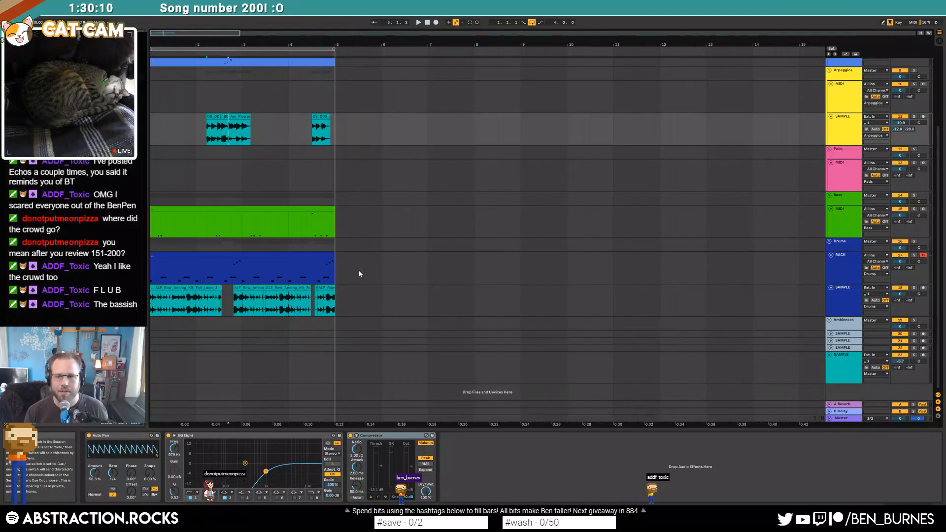
scroll(391, 272, up, 5)
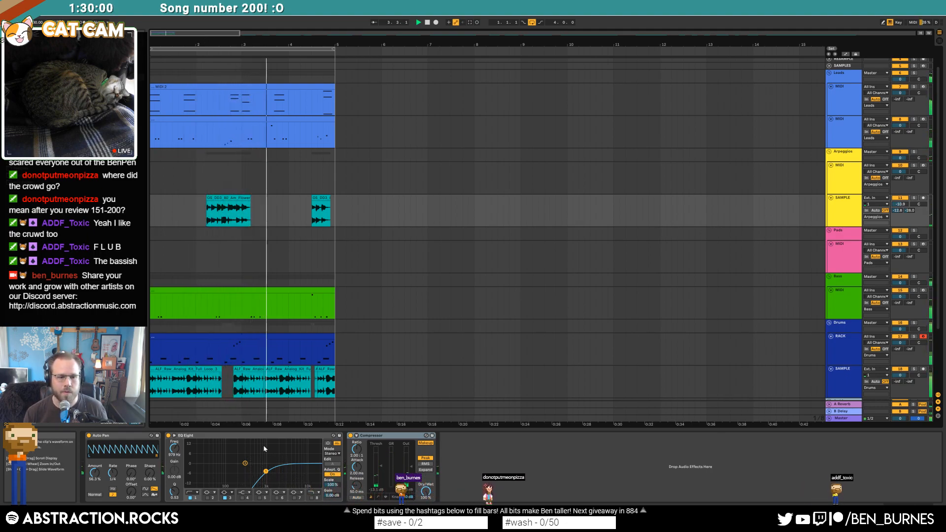
drag(264, 473, 265, 465)
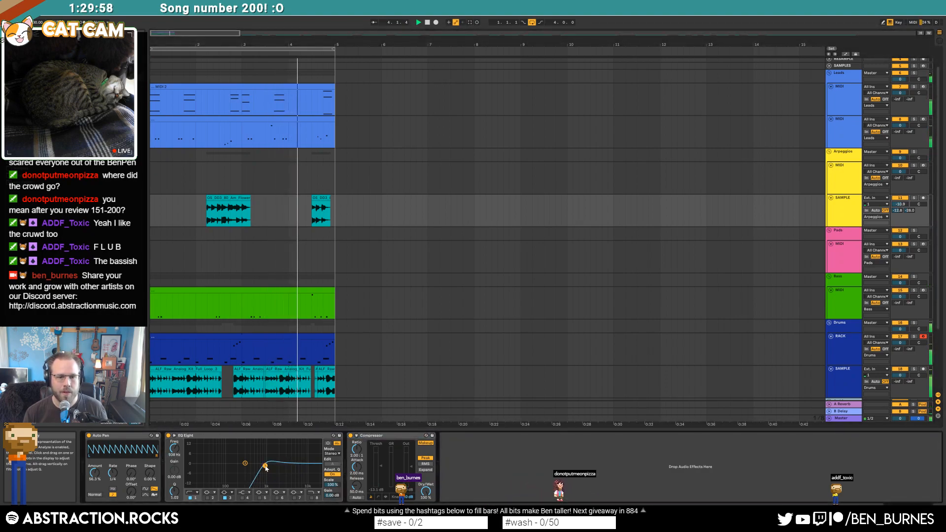
- Open the short guitar phrase clip around 4.3 and audition it against the surrounding loop
click(318, 199)
double_click(318, 199)
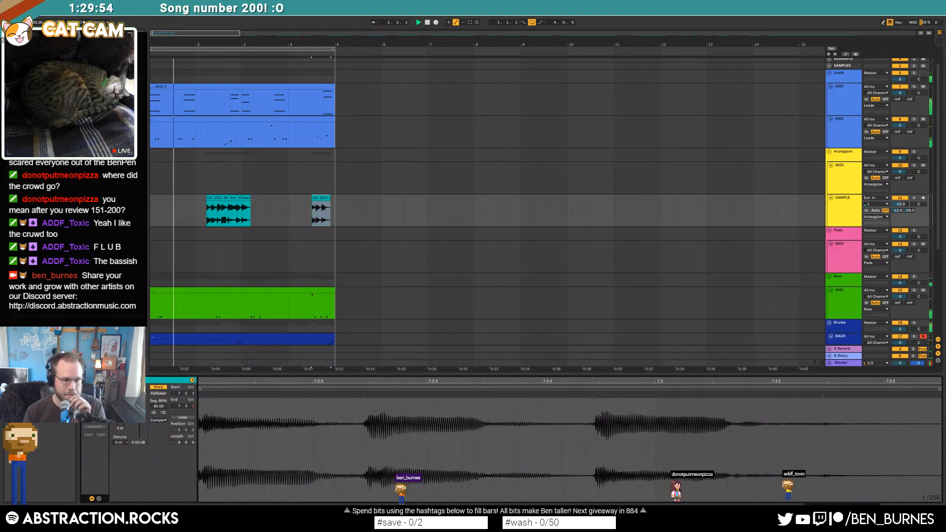
text(0)
key(Return)
key(space)
click(316, 206)
key(space)
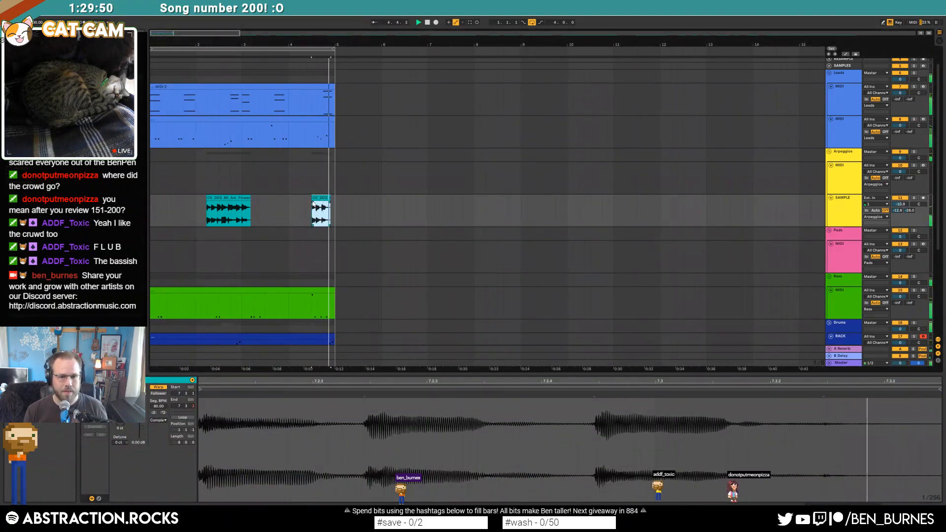
key(z)
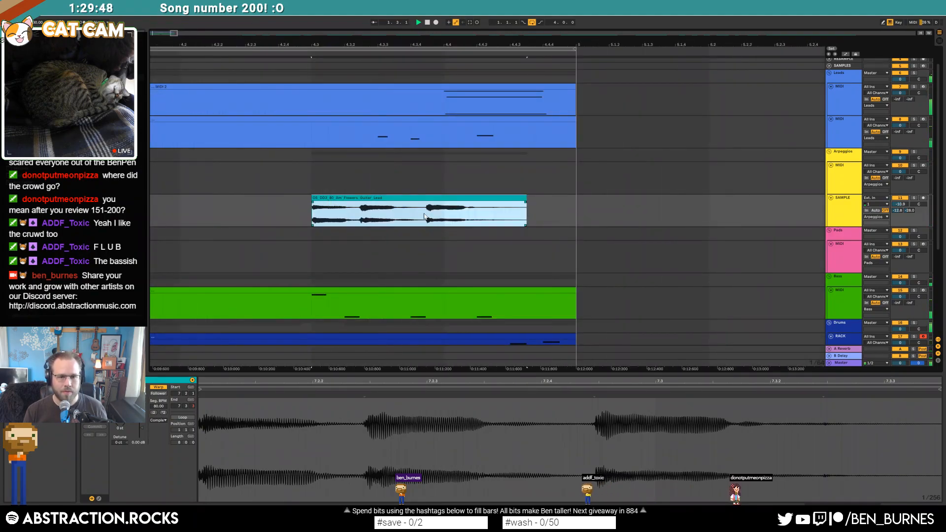
click(420, 213)
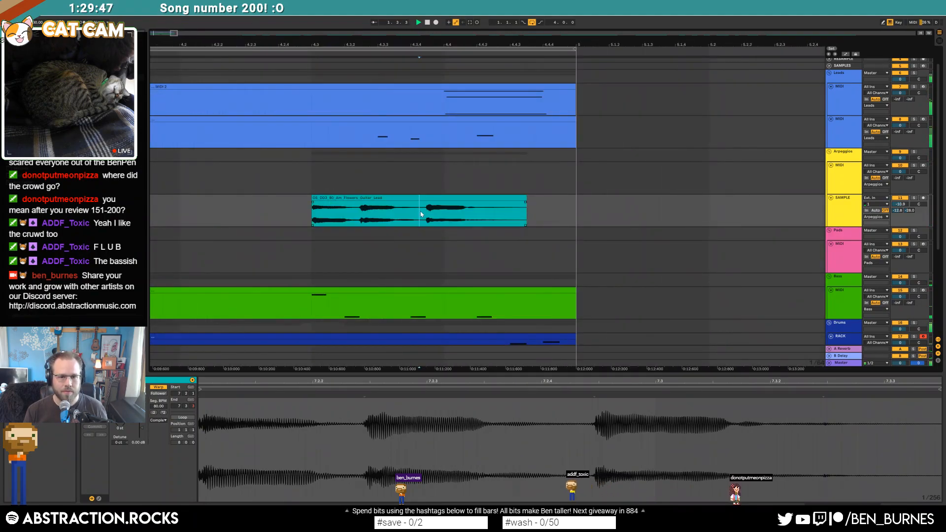
click(441, 197)
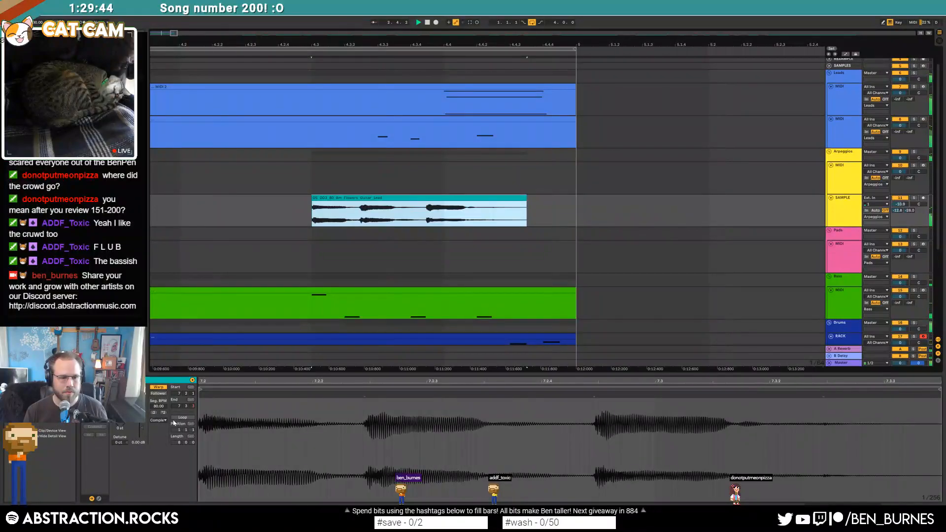
- Show the short guitar clip's envelopes and draw a slight downward step in its transposition envelope at the third note
click(97, 499)
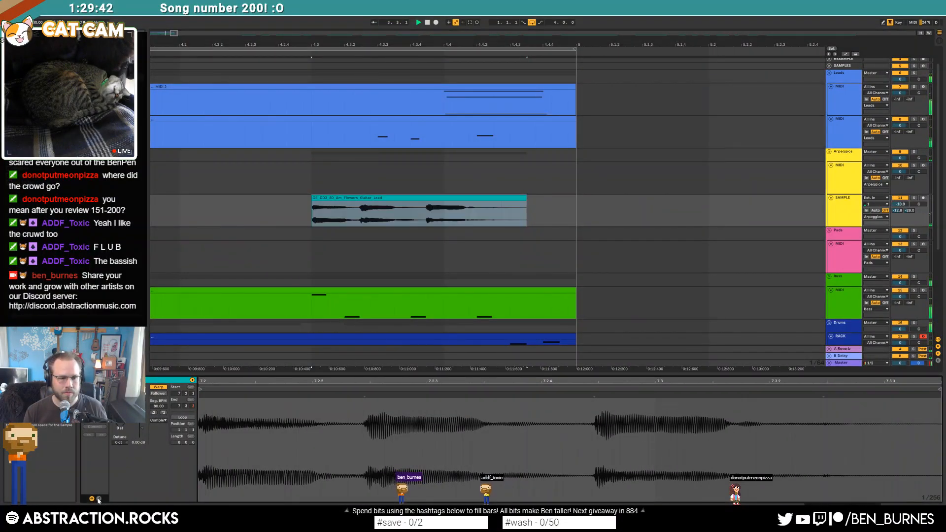
click(99, 498)
key(space)
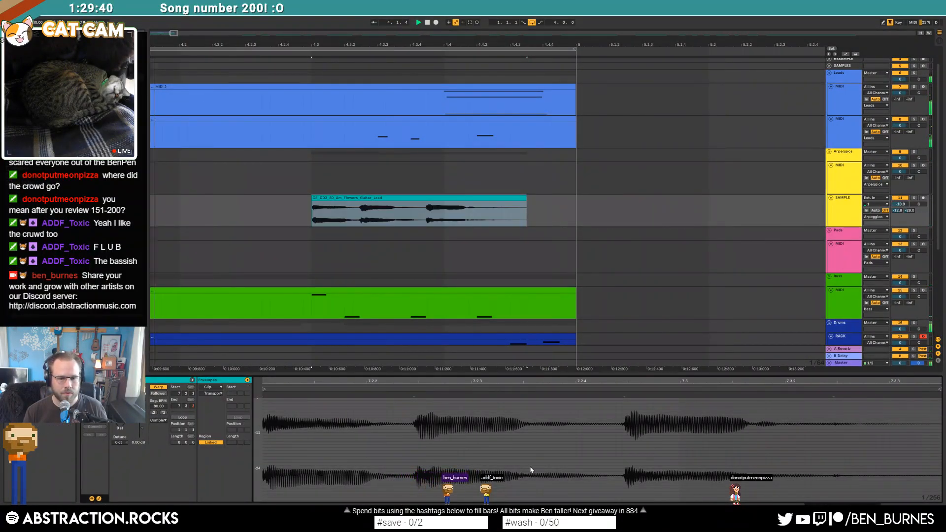
scroll(624, 430, up, 1)
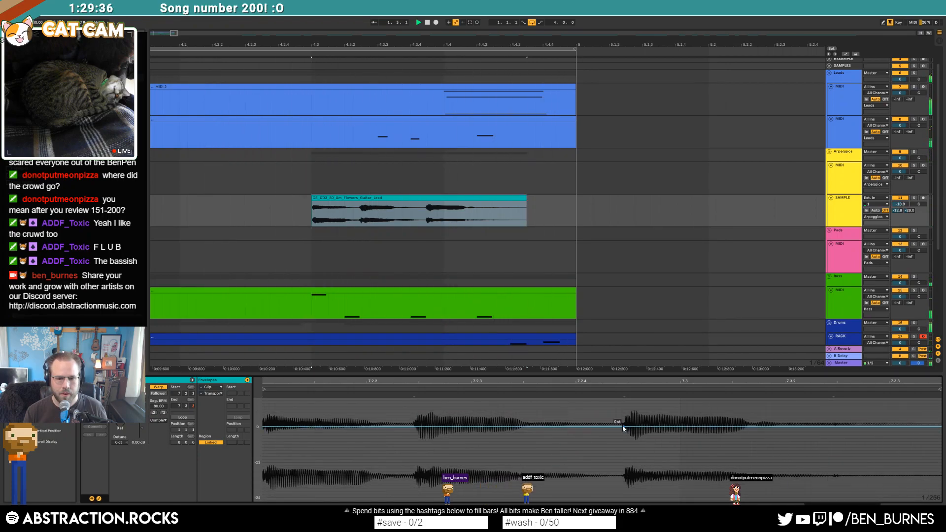
drag(625, 431, 624, 434)
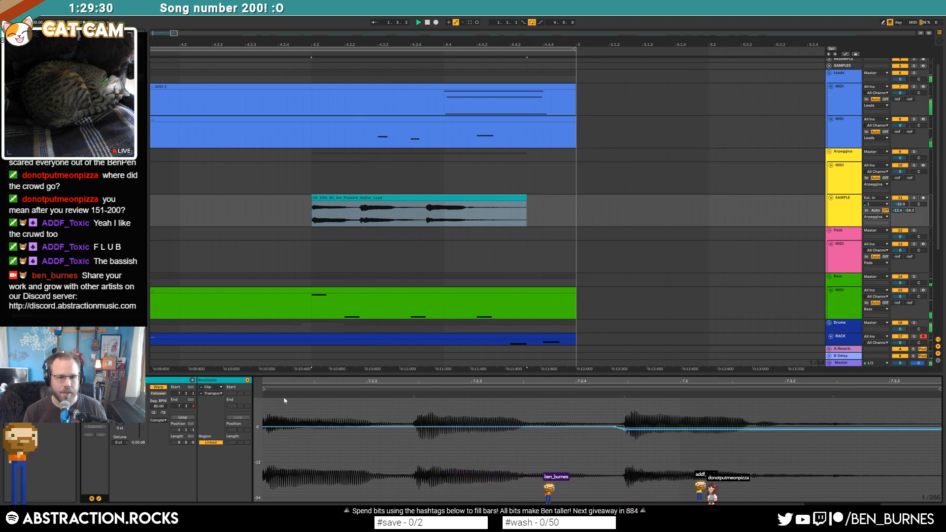
- Audition the guitar sample clips parked on the last sample track, starting with the Jen Flowers guitar clip
key(shift+Tab)
drag(173, 33, 174, 8)
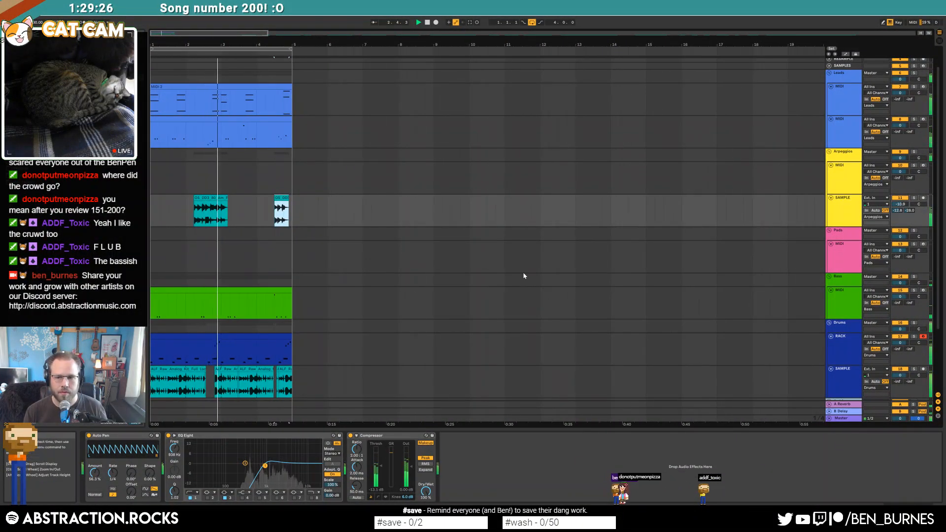
scroll(580, 273, down, 2)
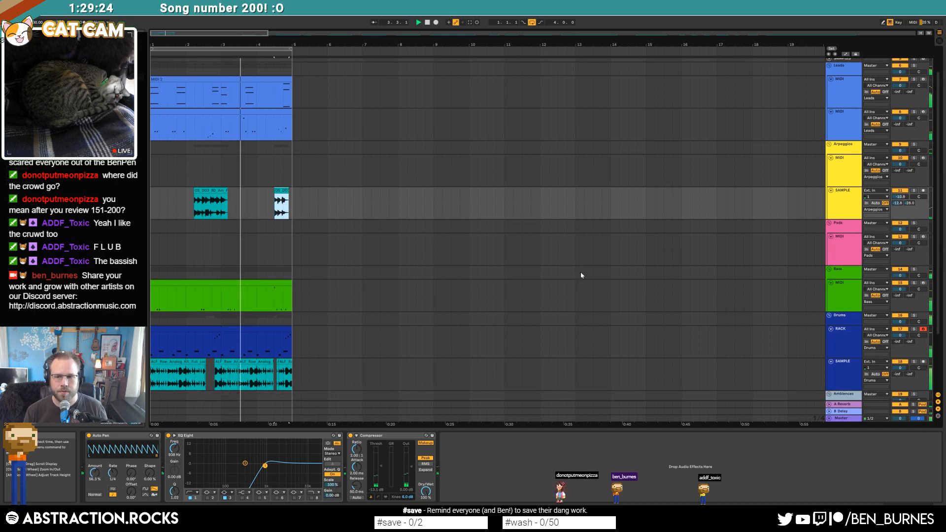
click(828, 234)
scroll(304, 270, down, 2)
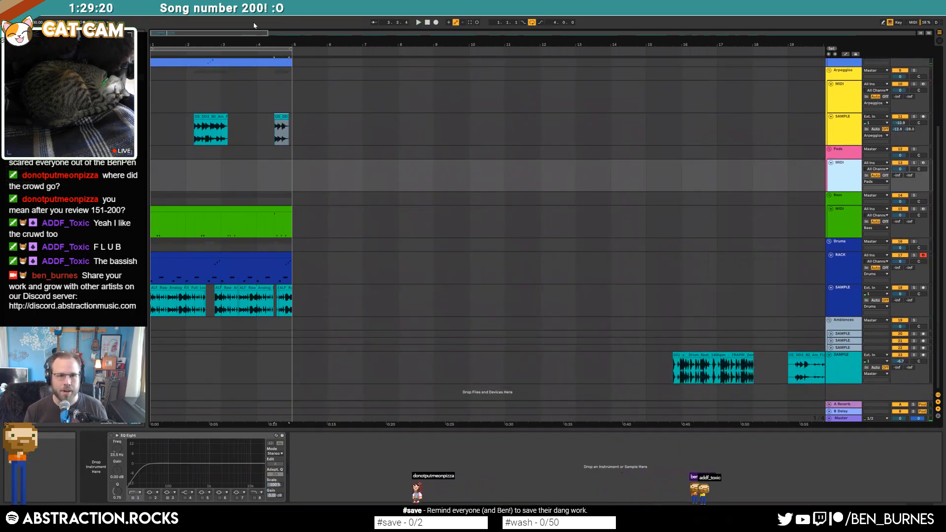
drag(268, 34, 442, 33)
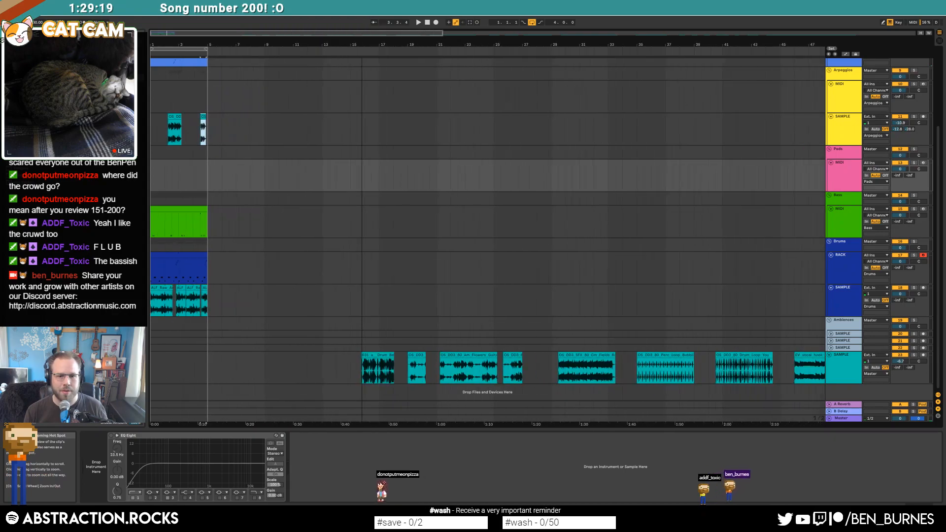
click(477, 355)
click(513, 355)
key(space)
key(space)
- Audition the field effects, percussion loop and drum loop clips that follow the parked guitar clips
click(571, 355)
key(space)
key(space)
click(673, 357)
key(space)
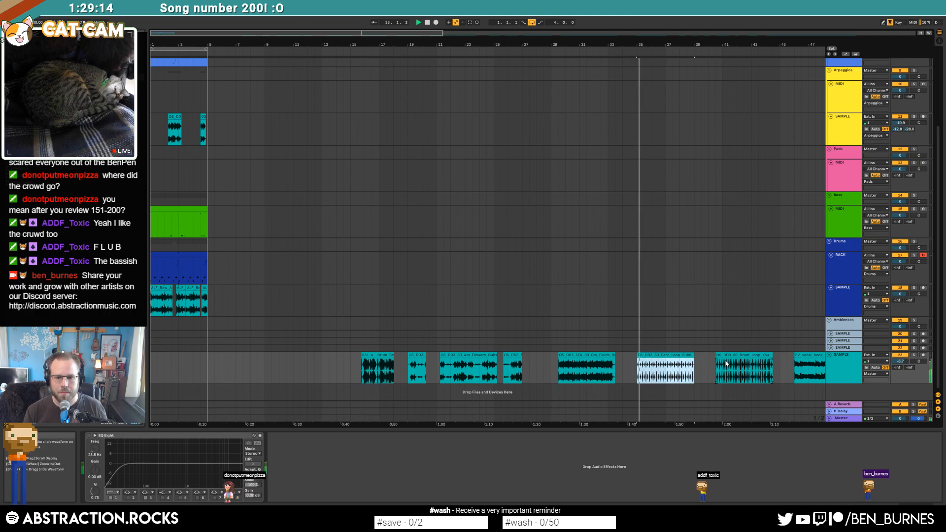
key(space)
click(731, 355)
key(space)
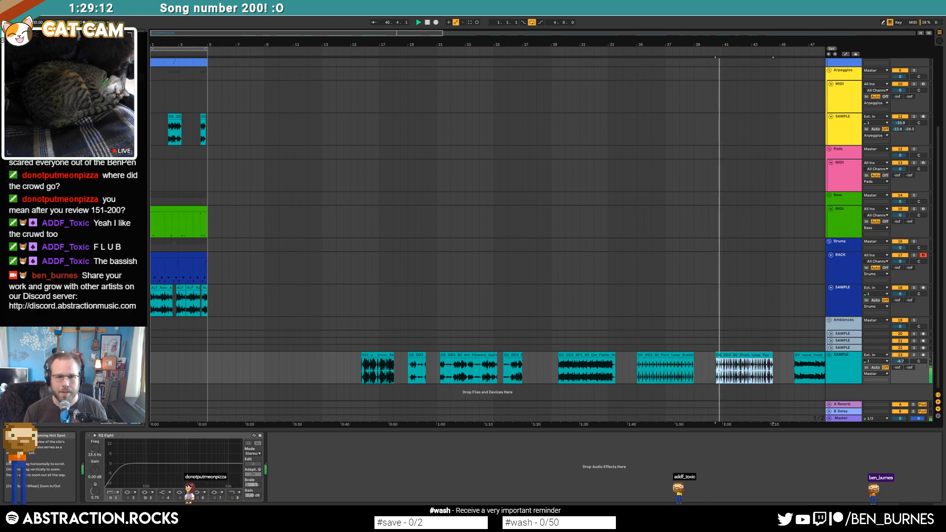
- Audition the parked field effects clip again and several spots in the long vocal hook clip
drag(584, 44, 342, 36)
key(space)
click(329, 375)
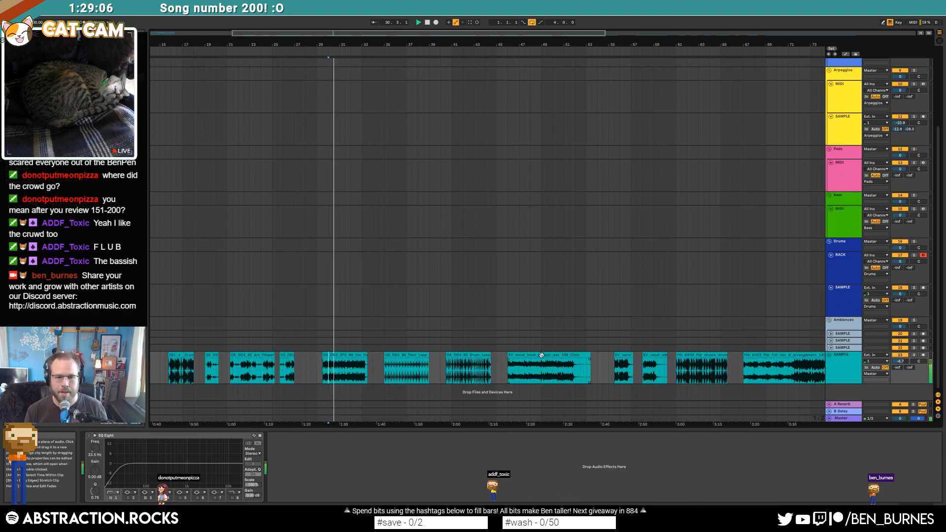
click(525, 372)
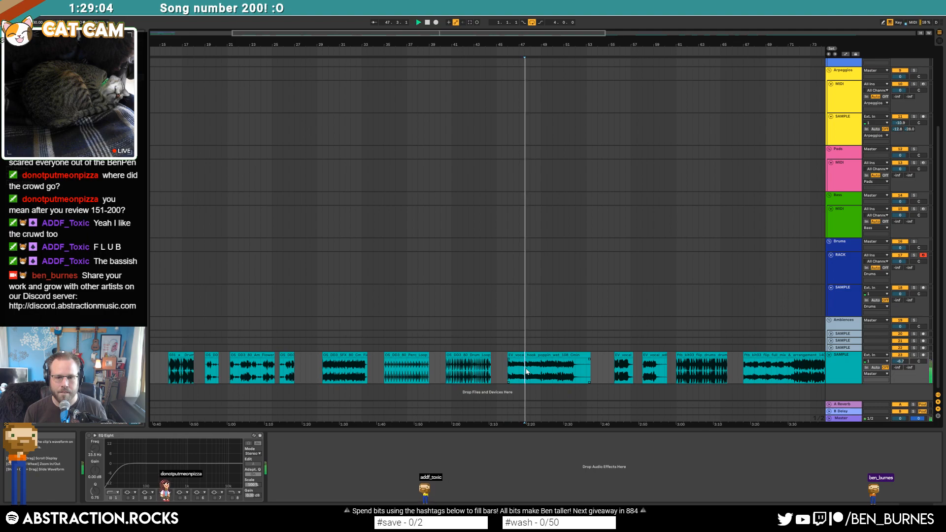
click(543, 374)
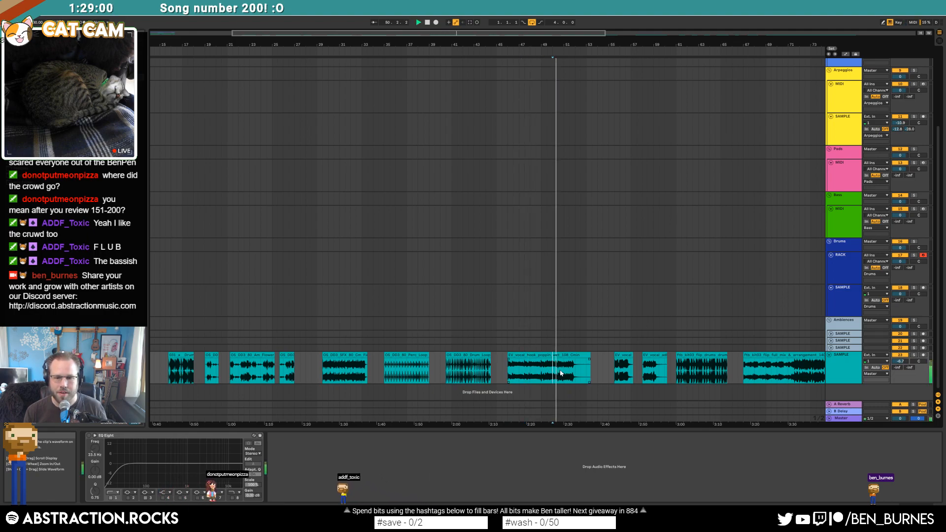
- Audition the two short vocal clips after the vocal hook and delete both
click(621, 354)
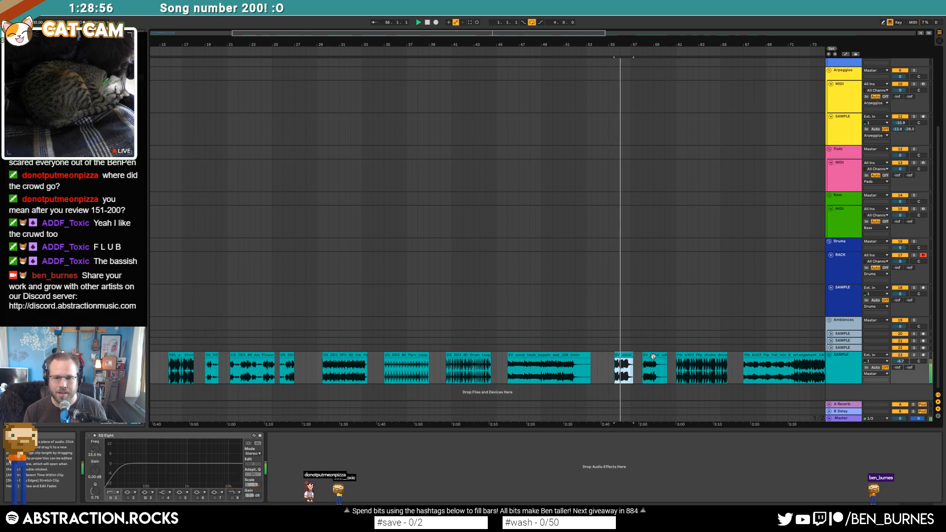
key(space)
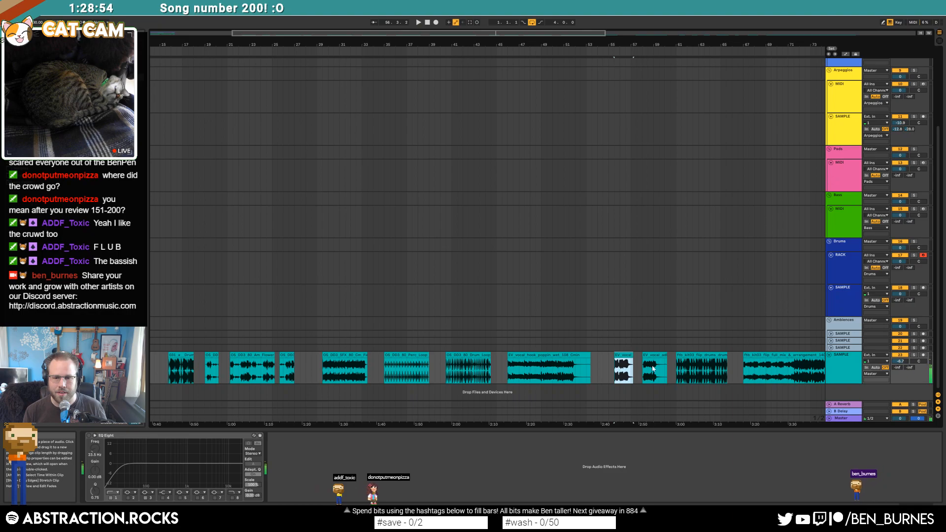
key(Delete)
click(652, 371)
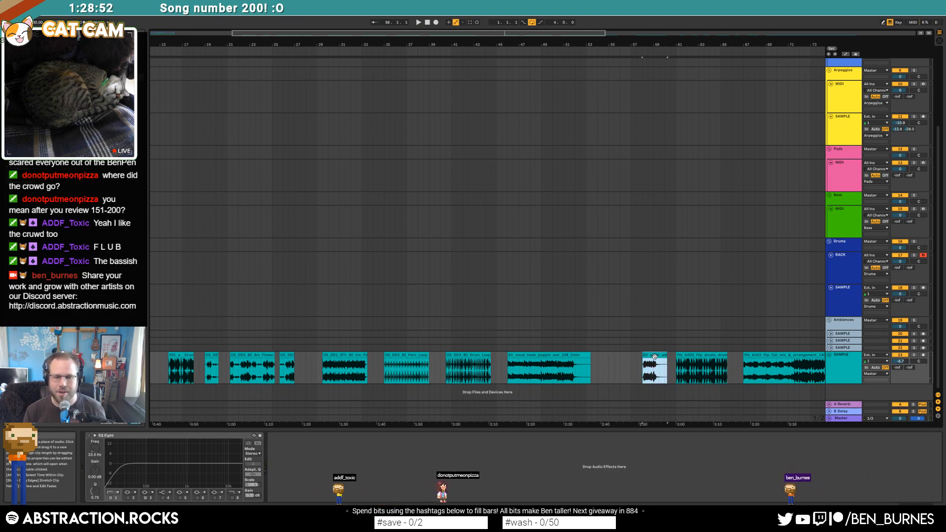
click(648, 371)
key(space)
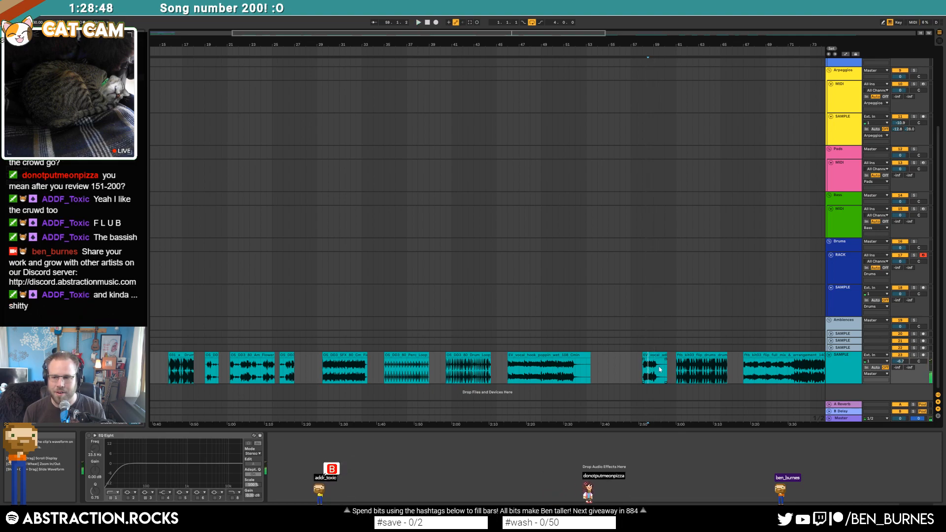
click(659, 370)
key(Delete)
- Audition the flip drums clip at bar 61 on the parked sample track
click(692, 358)
key(space)
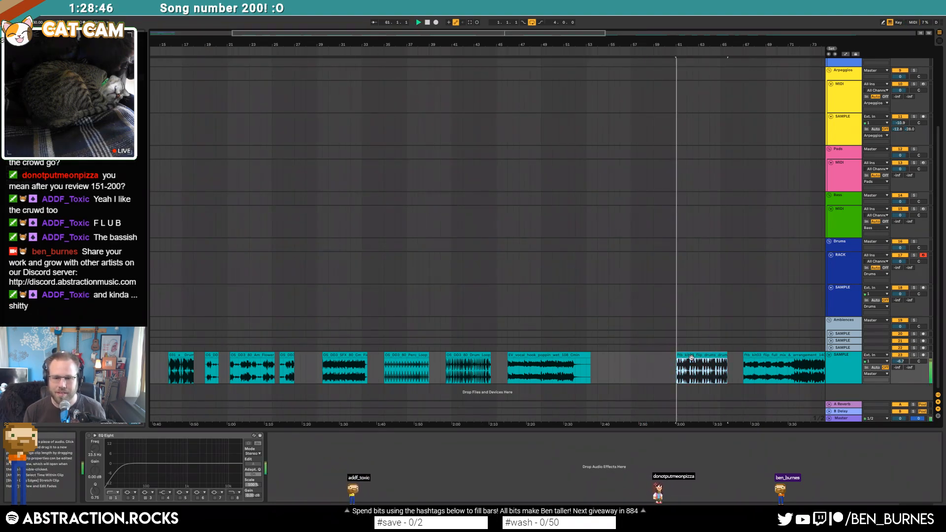
drag(704, 45, 701, 43)
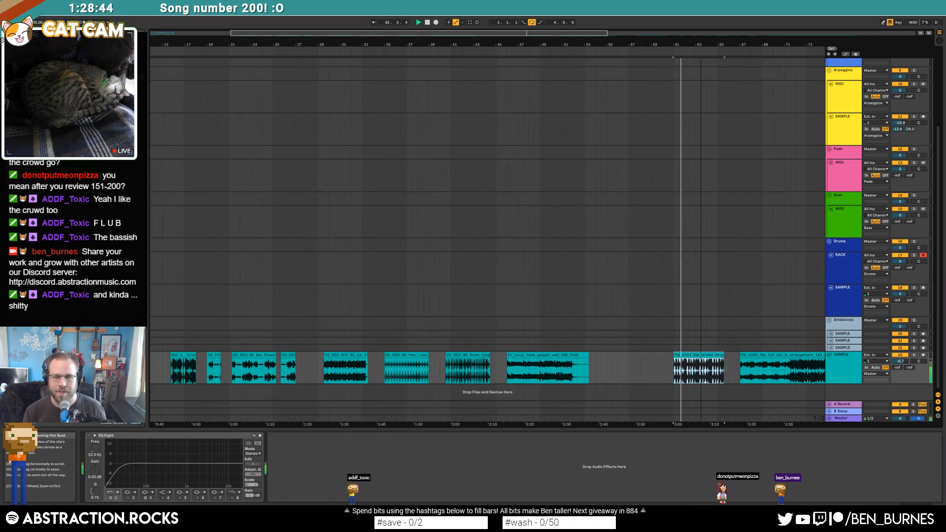
scroll(617, 197, right, 10)
- Audition the full mix arrangement clip at bar 67 from several positions and delete it
click(472, 355)
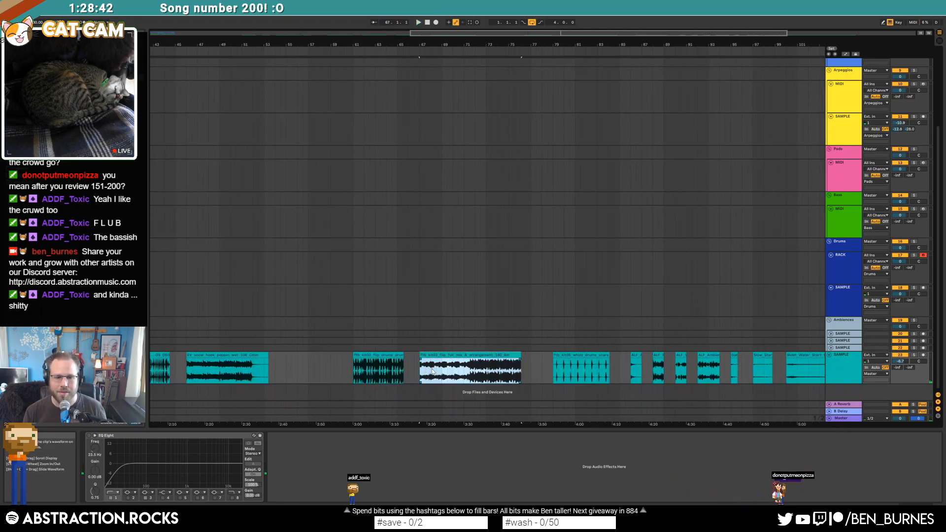
click(431, 371)
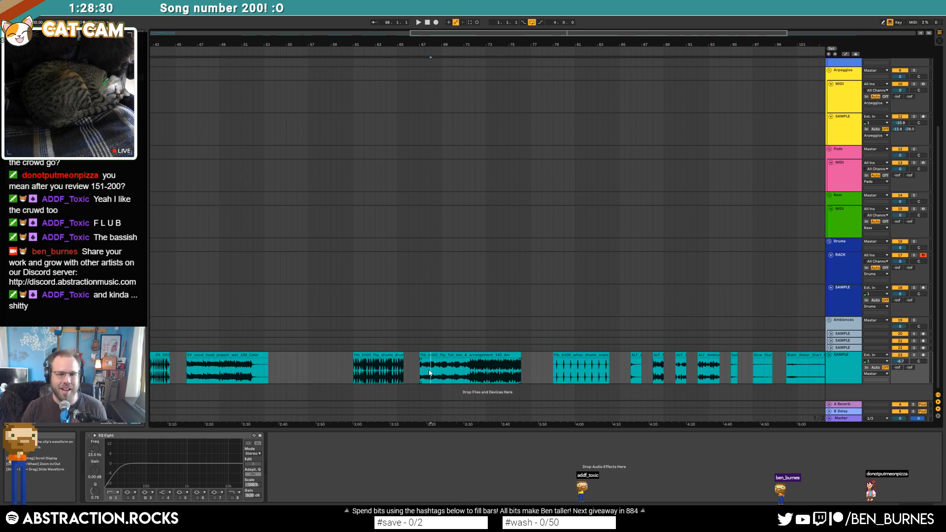
key(space)
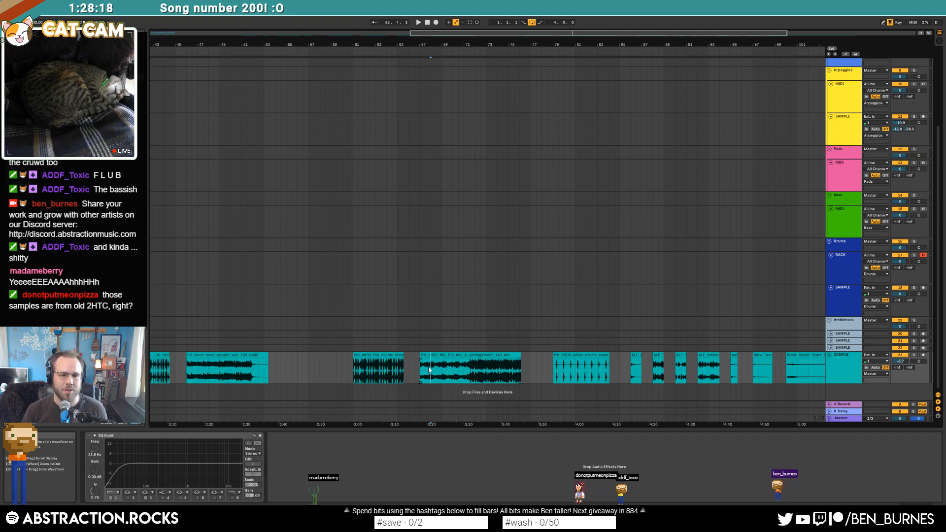
key(space)
key(space)
click(469, 376)
key(space)
key(space)
click(512, 355)
key(Delete)
- Move the drums snare clip to bar 73 and the first short ALF clip closer behind it, auditioning the snare
click(583, 355)
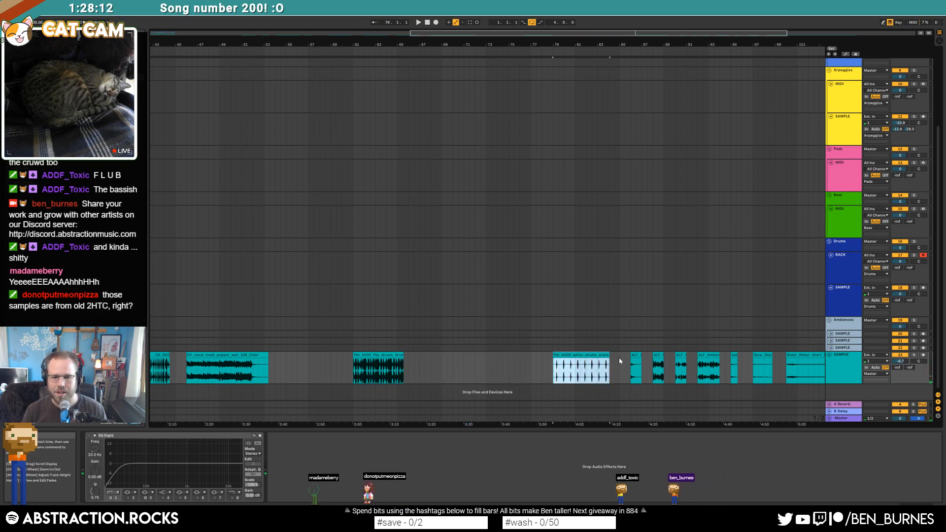
drag(560, 356, 492, 366)
key(space)
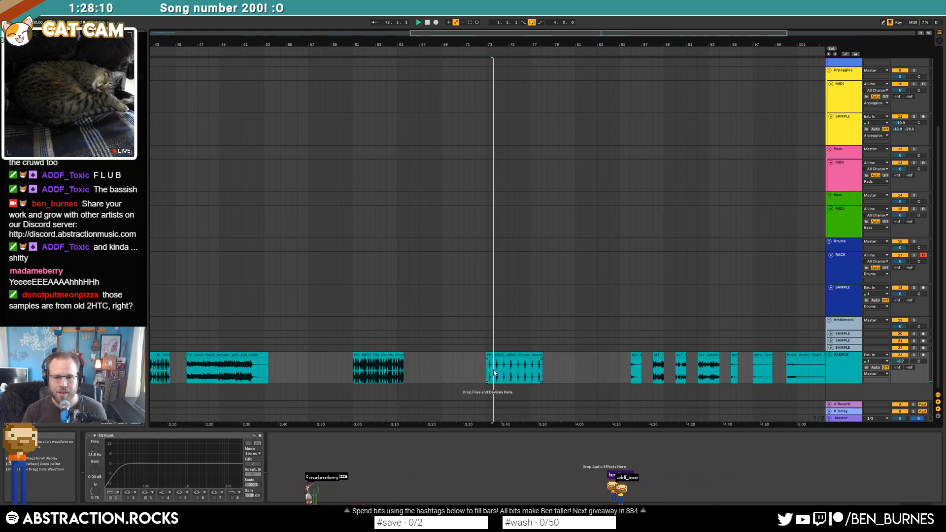
key(space)
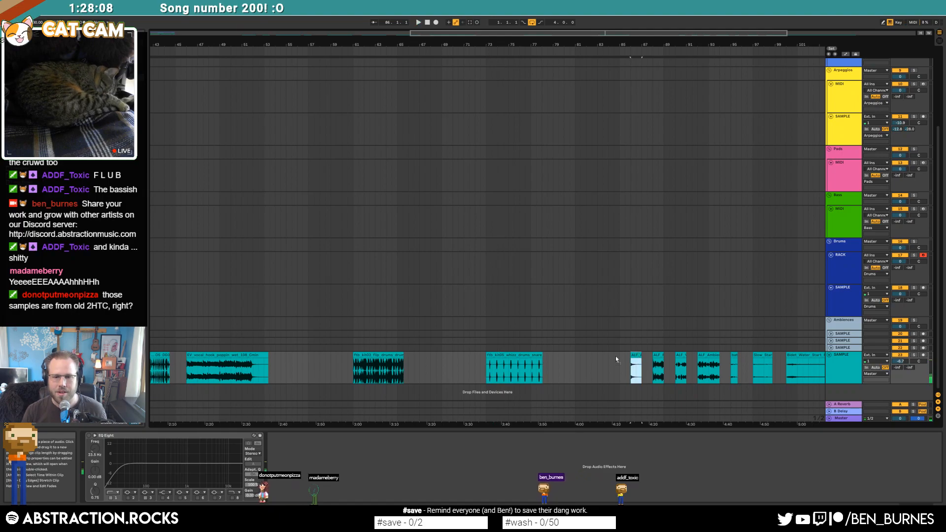
drag(635, 355, 552, 355)
- Crop the drums snare clip to a single hit just before bar 74 by deleting the audio on both sides
scroll(512, 366, up, 5)
drag(471, 374, 197, 372)
key(Delete)
drag(496, 355, 329, 356)
click(332, 371)
drag(425, 378, 569, 375)
drag(376, 370, 688, 371)
key(Delete)
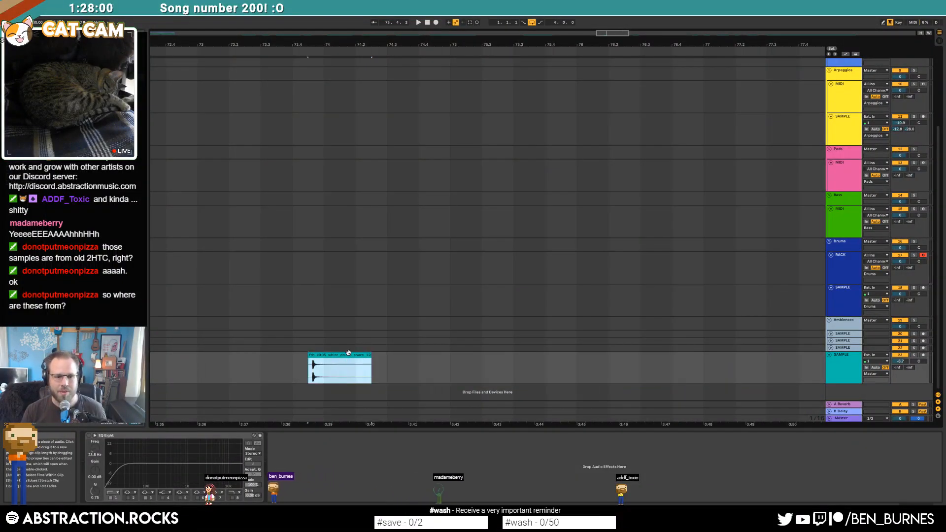
- Open the cropped snare clip and trim its start to the beginning of the hit
double_click(348, 354)
drag(254, 386, 305, 383)
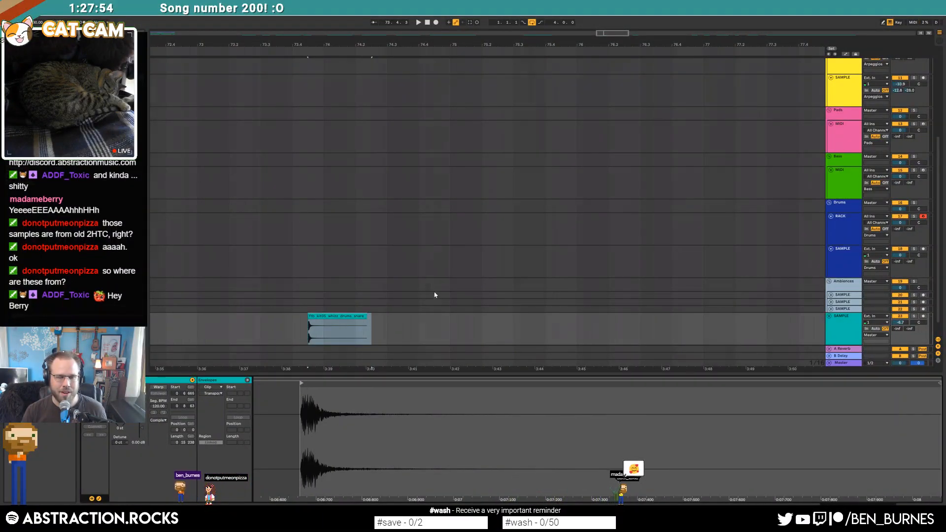
key(x)
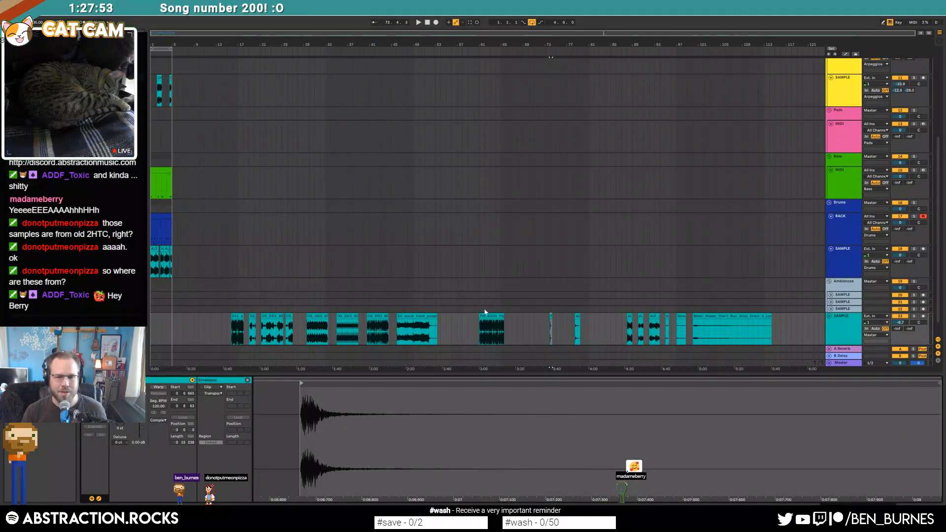
- Move two short ALF clips to bars 75 and 77, auditioning the candidates and deleting the unwanted one between them
click(577, 321)
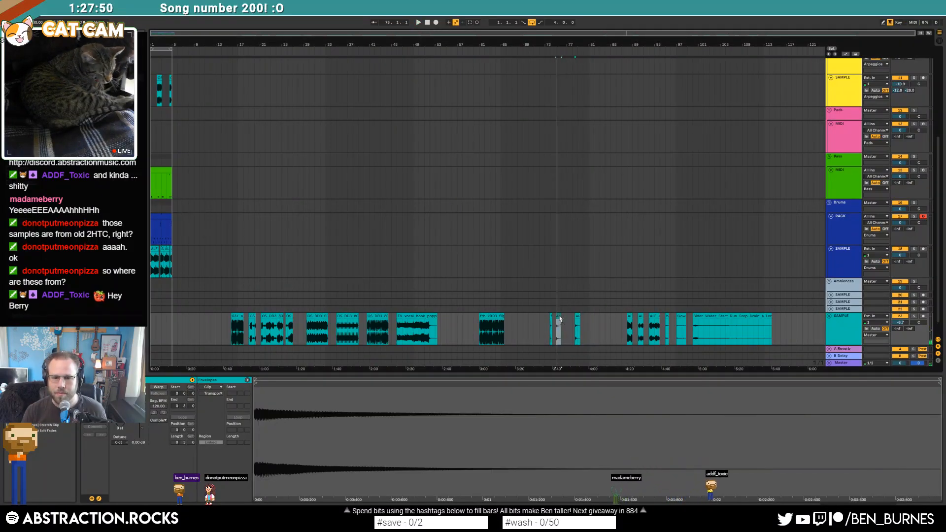
click(630, 317)
key(space)
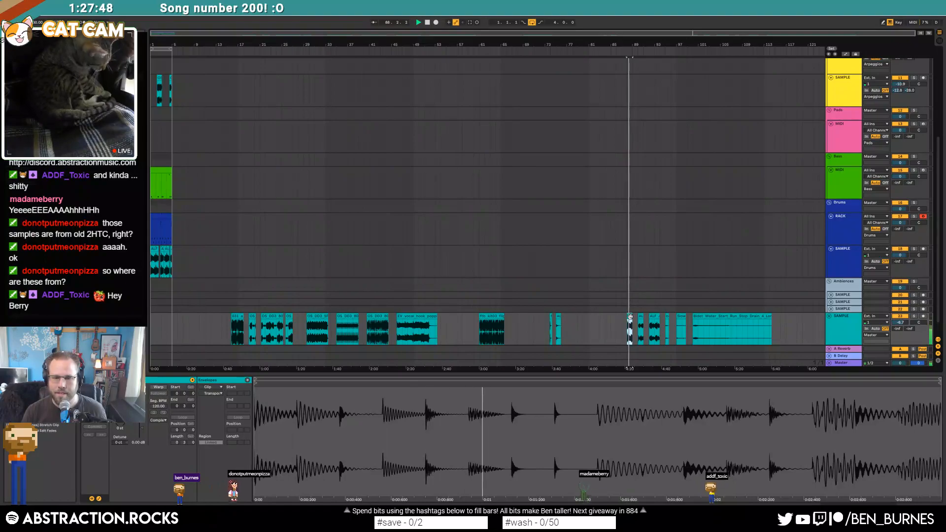
key(space)
click(582, 320)
drag(582, 320, 569, 319)
key(space)
key(space)
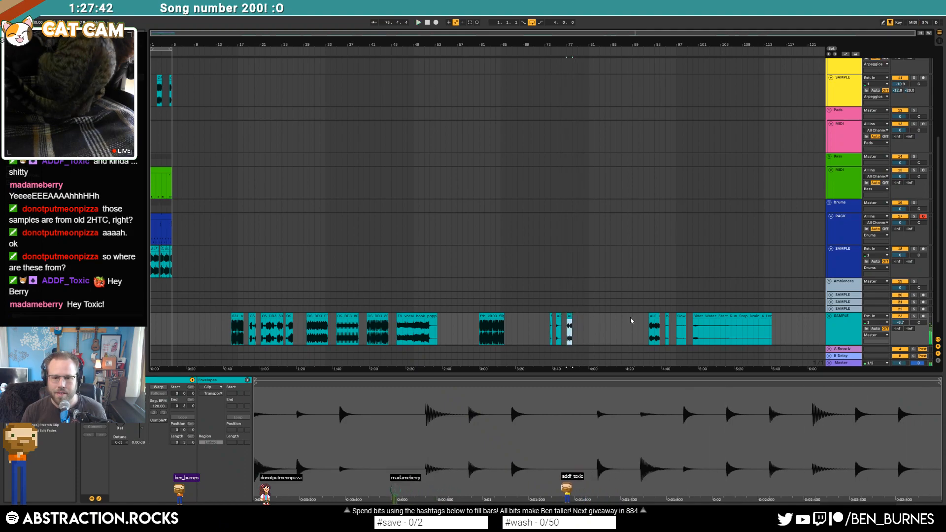
- Audition the ALF ambient clip around bar 92 and delete it
click(654, 315)
key(space)
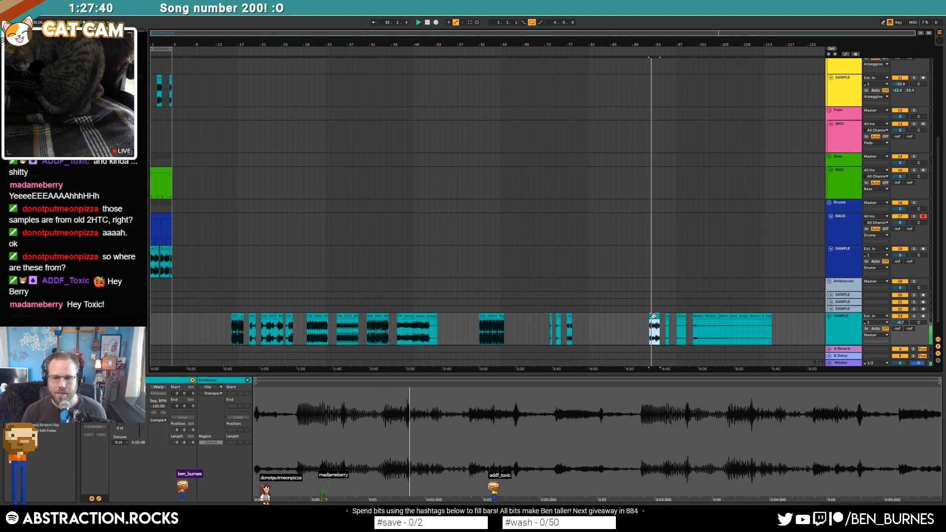
key(space)
key(Delete)
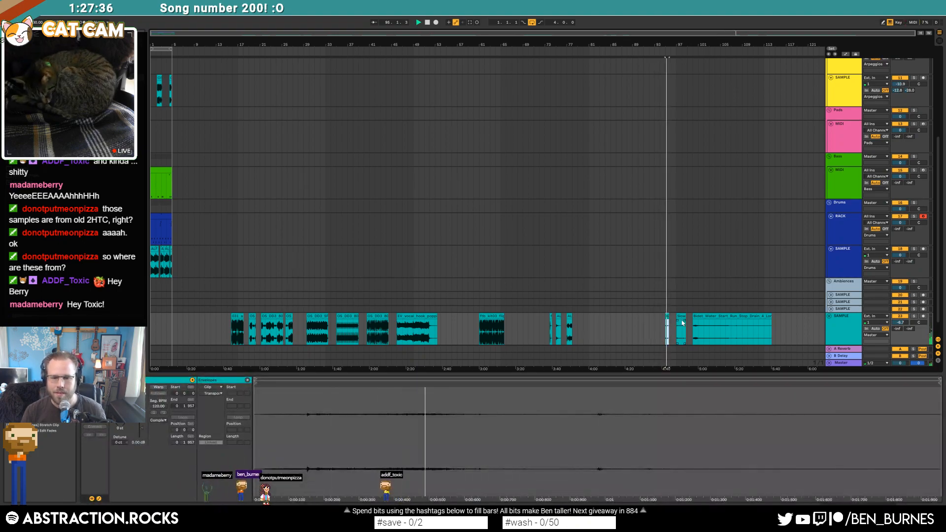
- Shorten the long water start, run, stop and drain clip and move it to bar 79
click(688, 319)
scroll(718, 319, up, 1)
scroll(724, 325, up, 5)
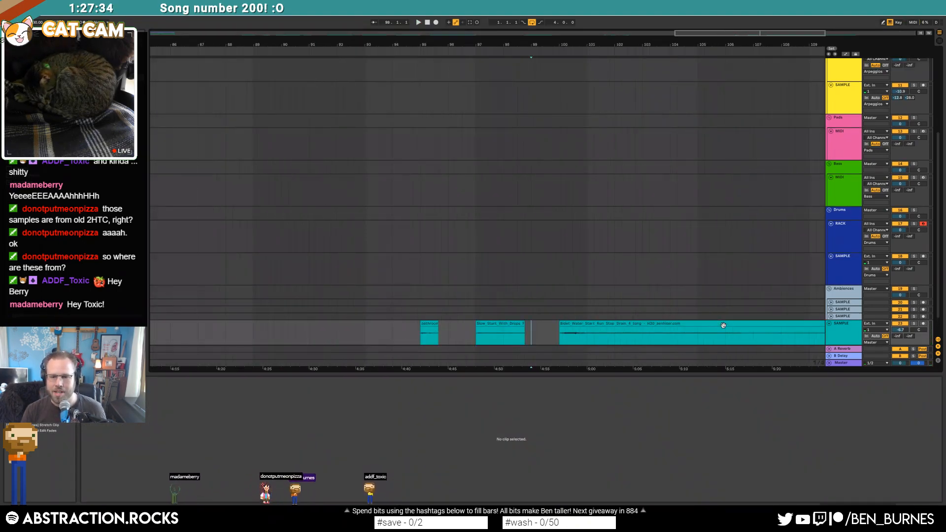
click(622, 330)
click(631, 323)
scroll(633, 325, down, 4)
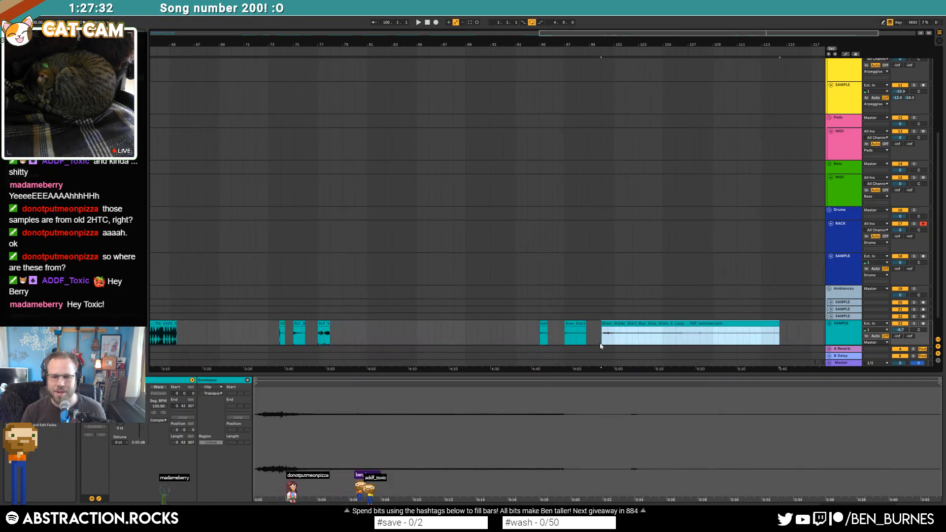
drag(767, 327, 381, 334)
- Raise the gain of the Slow Start With Drops clip at bar 97 to 15.3 dB and audition it
click(575, 333)
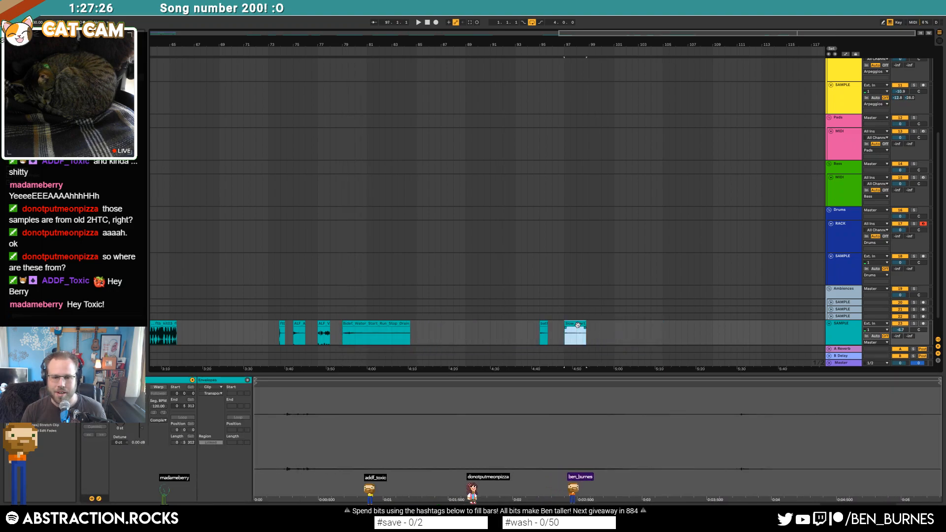
drag(142, 428, 141, 410)
key(space)
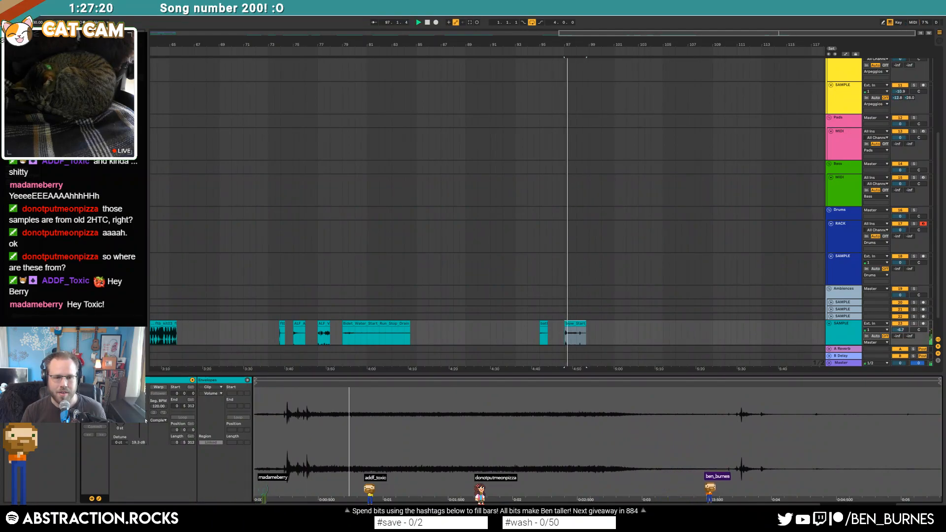
scroll(568, 330, up, 8)
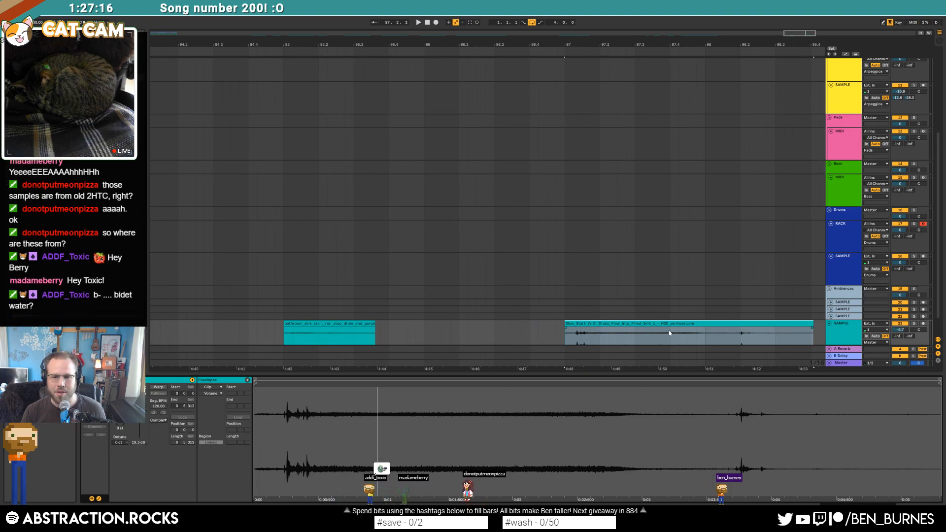
scroll(634, 331, down, 6)
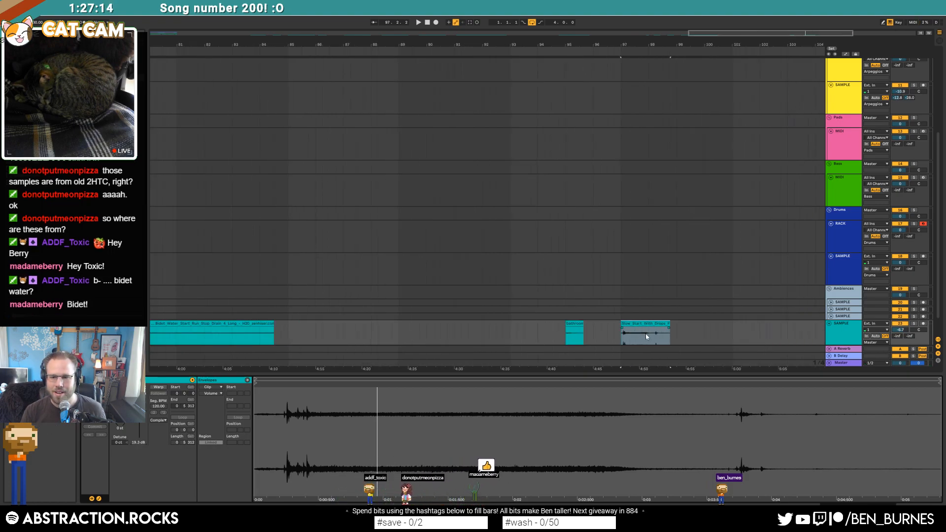
- Delete the Slow Start With Drops clip, then raise the gain of the short clip at bar 95 to 17.1 dB and audition it
key(Delete)
click(569, 325)
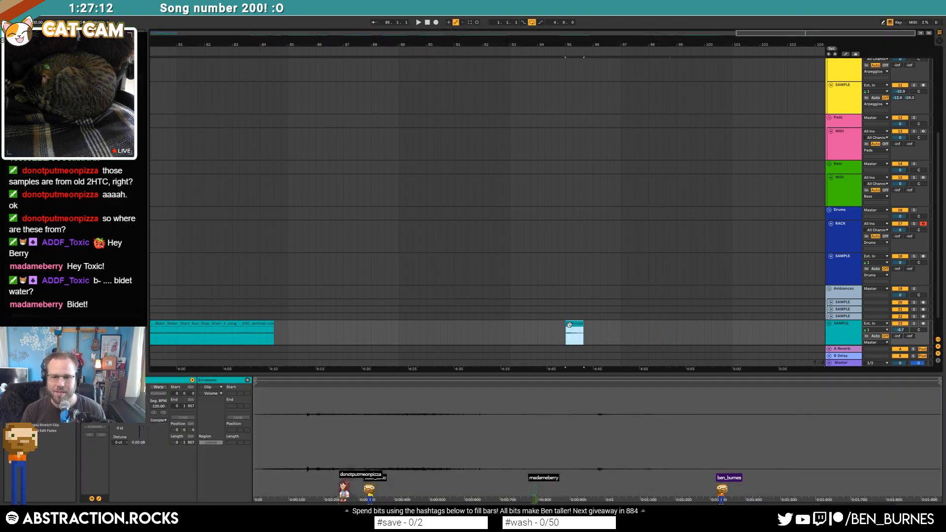
drag(141, 429, 140, 404)
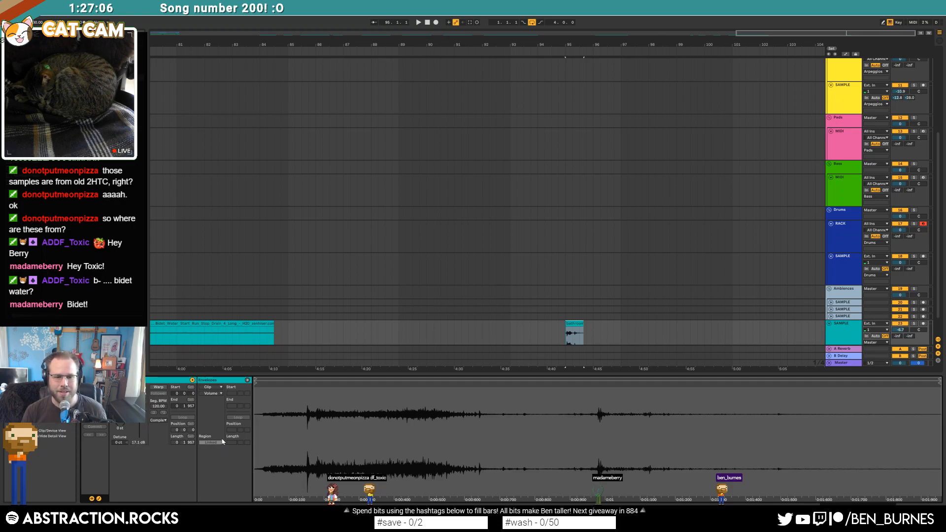
click(576, 324)
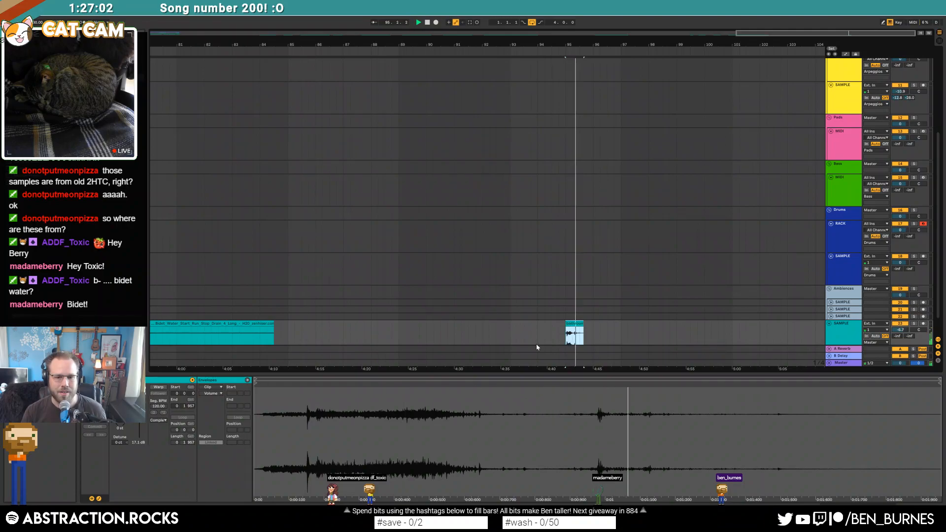
- Trim the end of the short clip at bar 95 and move the clip to bar 72
scroll(581, 325, up, 5)
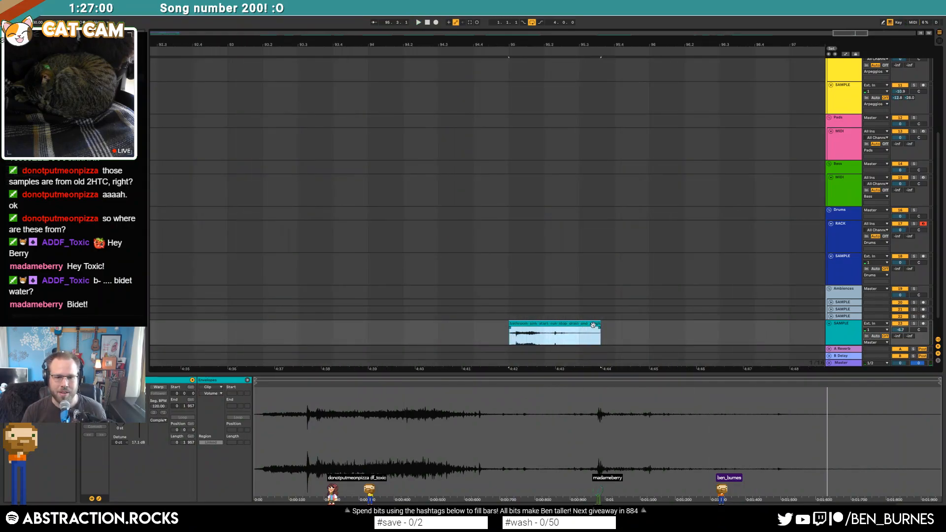
drag(599, 322, 544, 324)
key(w)
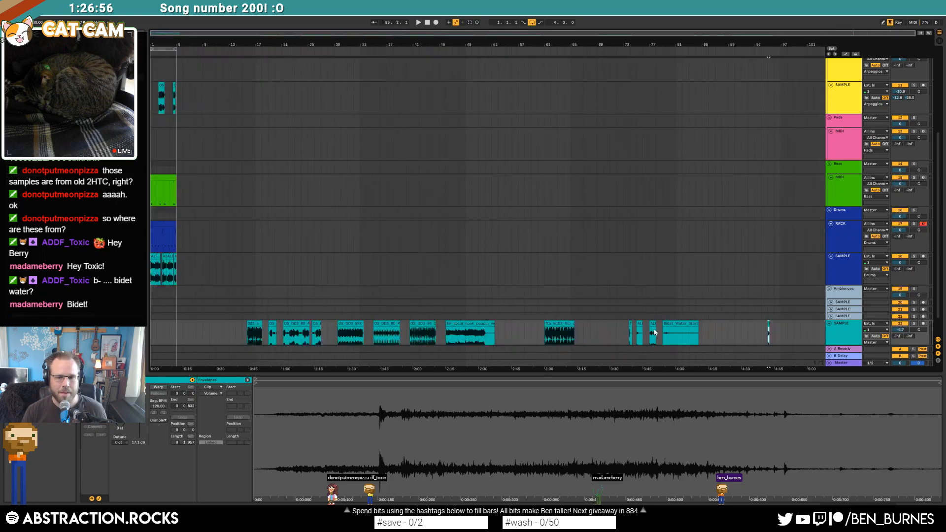
click(617, 327)
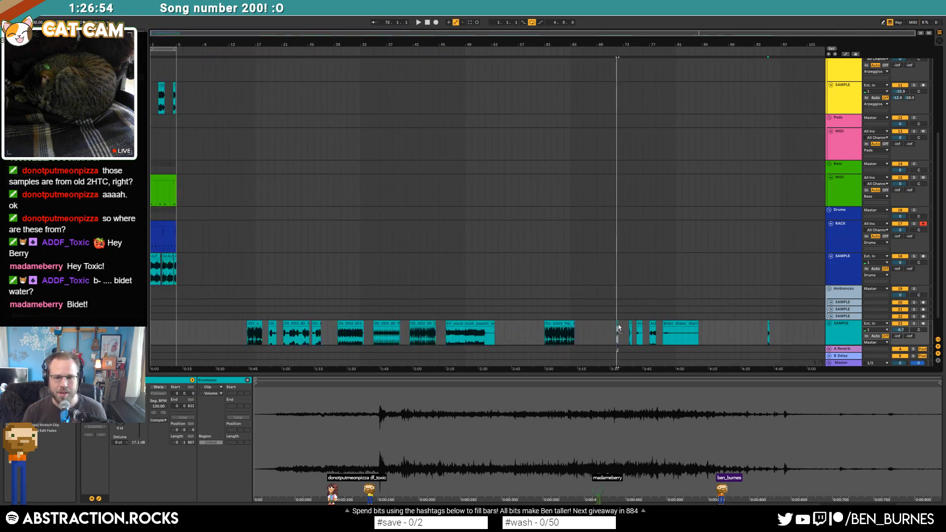
- Audition the flip drums clip at bar 61 and move it to bar 66
click(555, 336)
key(space)
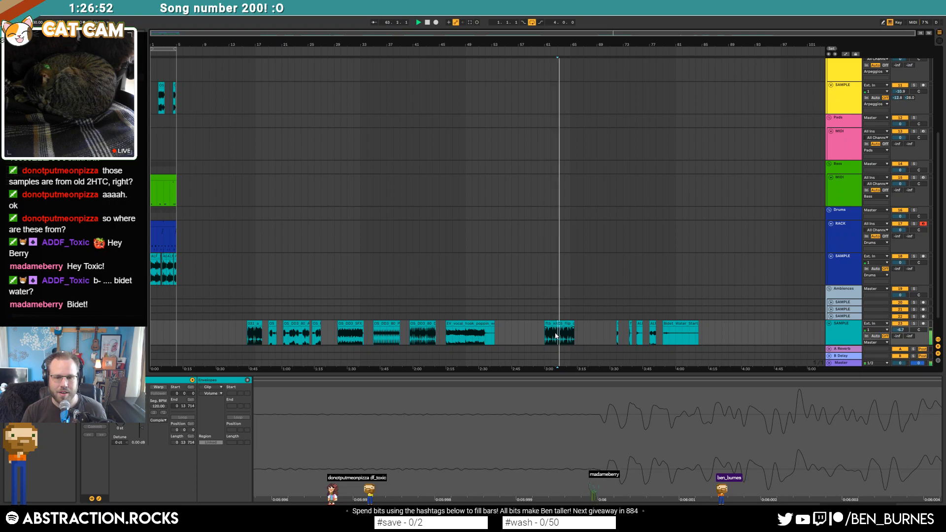
key(ctrl+d)
key(space)
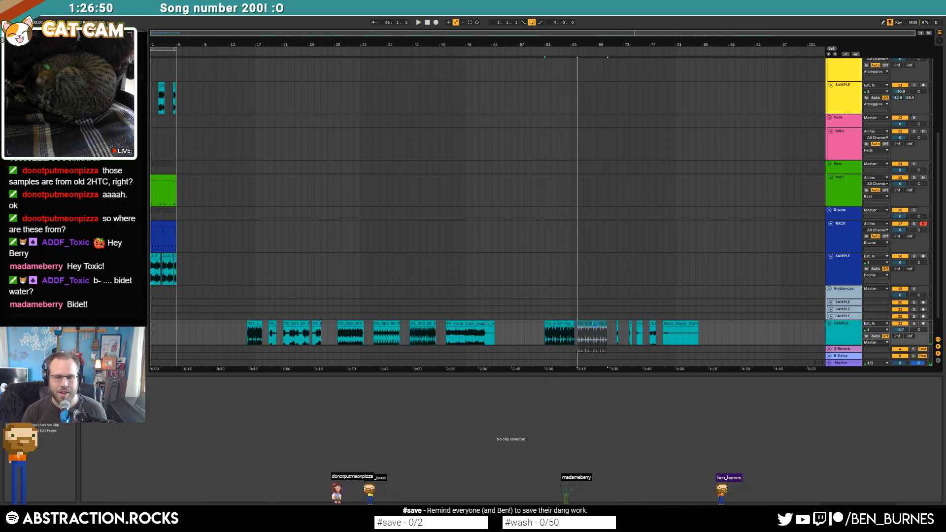
drag(596, 324, 596, 324)
- Audition the vocal hook clip around bar 46, shorten it and move it to about bar 62
click(453, 325)
click(453, 337)
key(space)
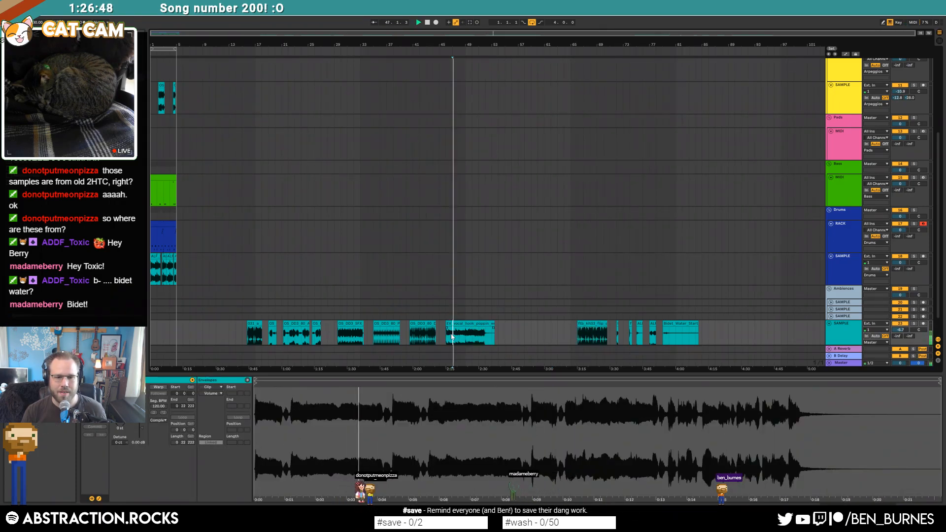
drag(494, 326, 559, 325)
key(space)
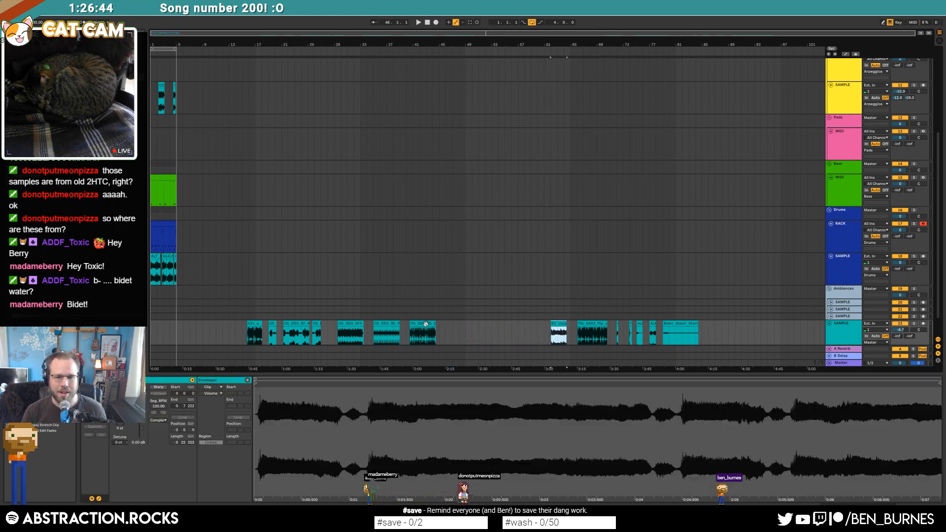
- Audition the drum loop clip around bar 40 and move it to about bar 57
click(426, 324)
key(space)
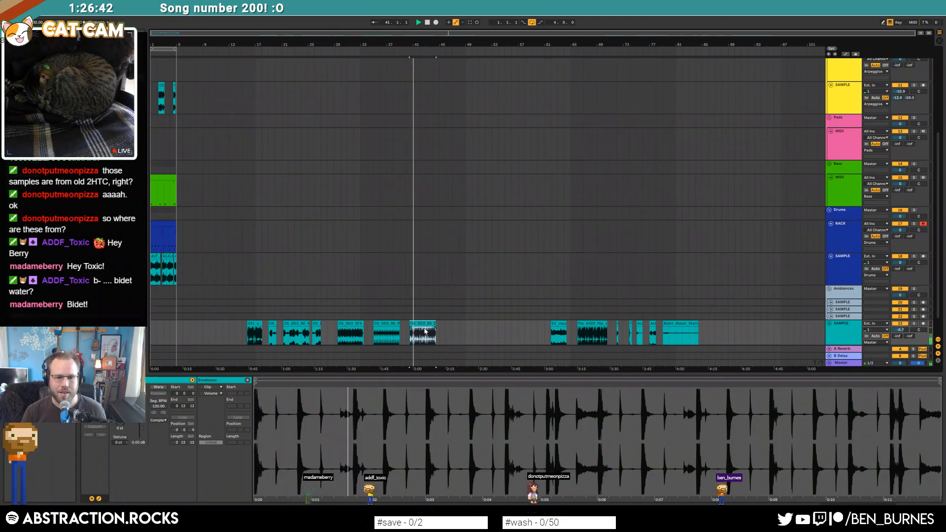
key(space)
drag(427, 324, 537, 327)
- Audition the clip around bar 35 and delete it
click(387, 322)
key(space)
key(space)
key(Delete)
- Audition the clip around bar 29 and move it to just before the drum loop, at about bar 52
click(349, 324)
key(space)
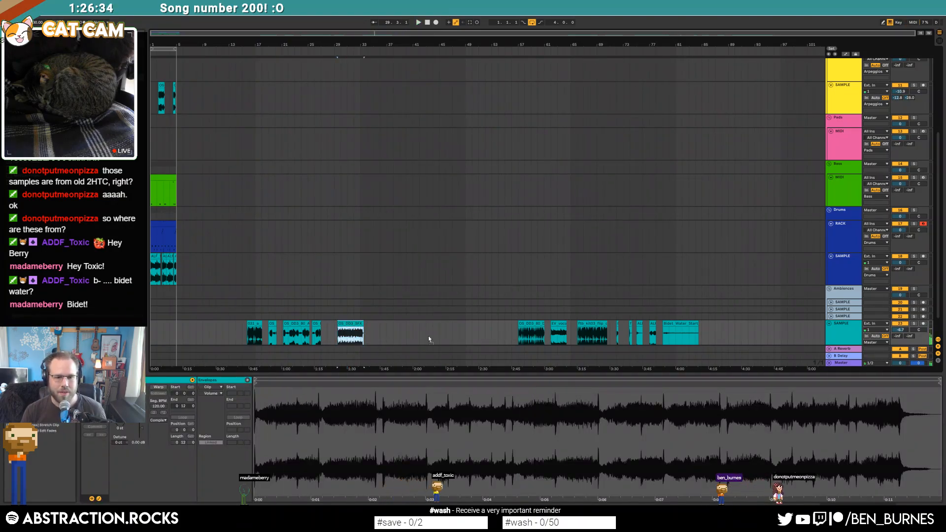
drag(352, 335, 504, 336)
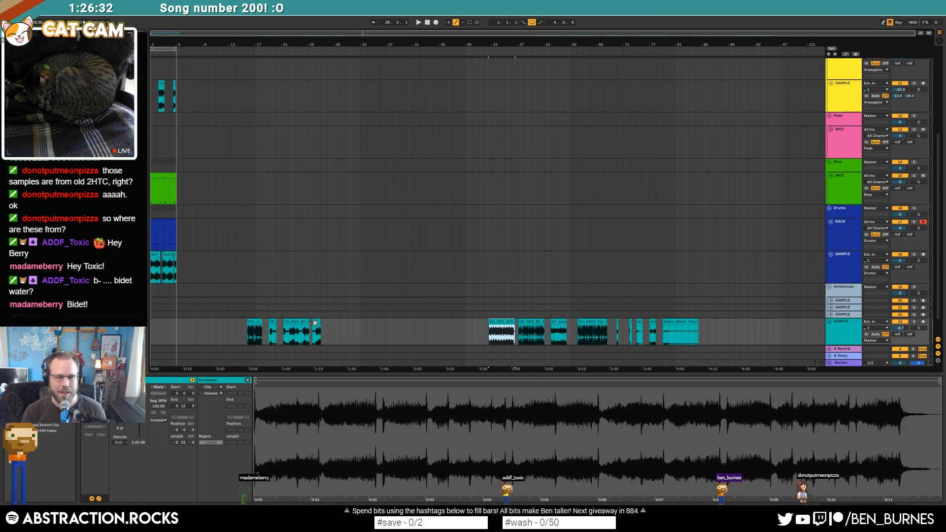
- Audition the short clip around bar 26 and delete it together with the two clips before it
click(315, 328)
key(space)
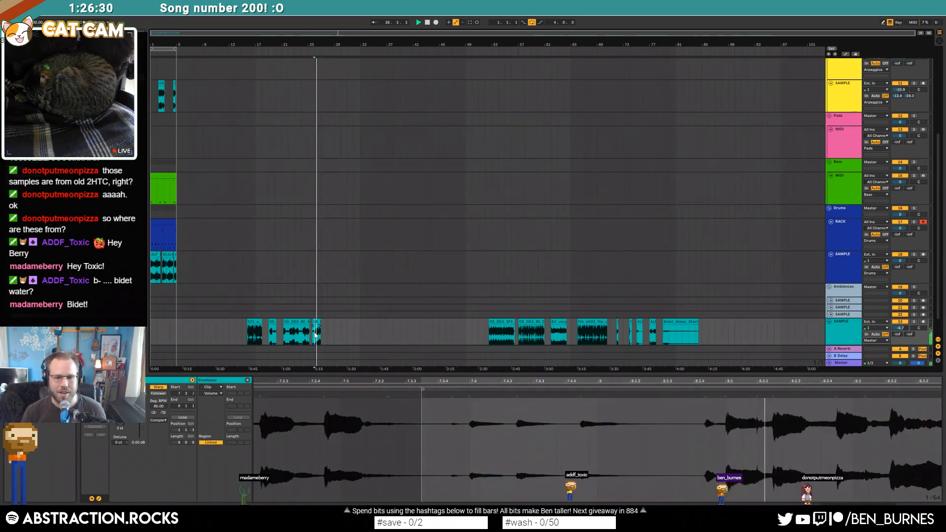
key(space)
shift+click(273, 321)
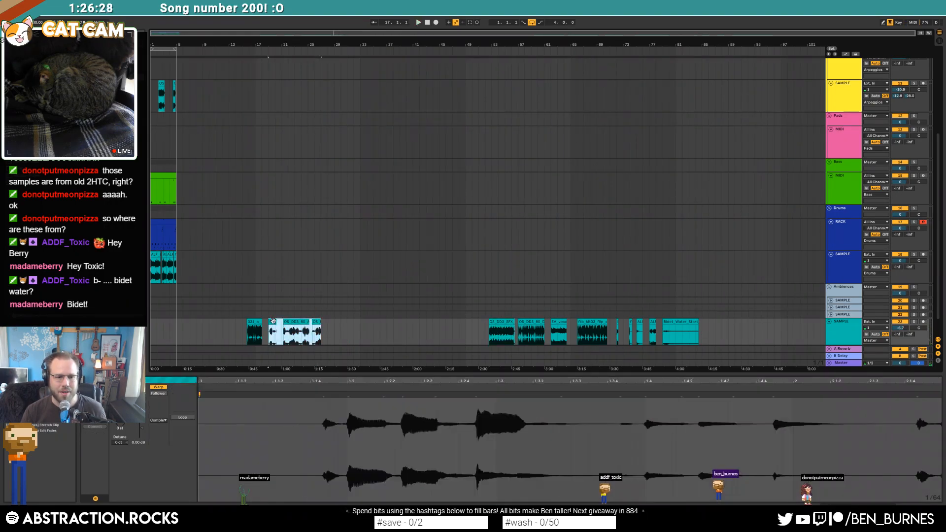
key(Delete)
- Audition the remaining clip around bar 16 and delete it
click(256, 321)
key(space)
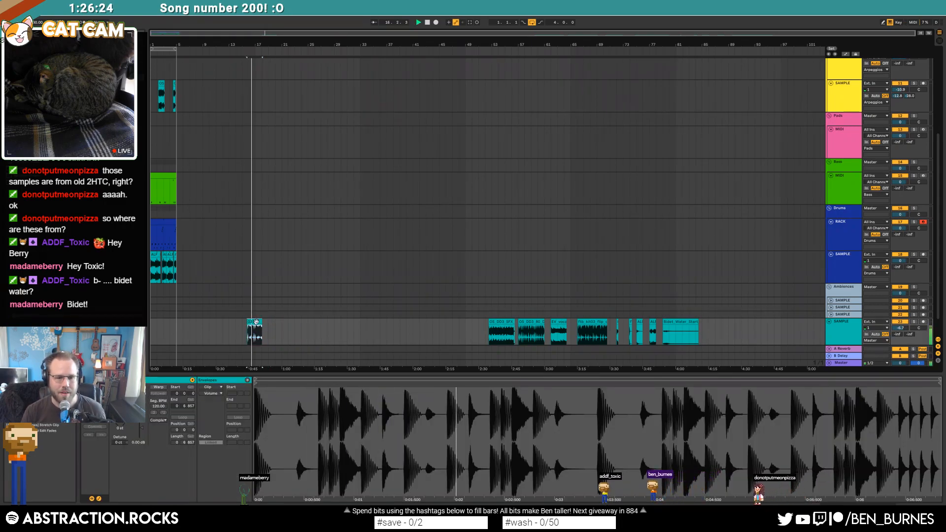
key(space)
key(Delete)
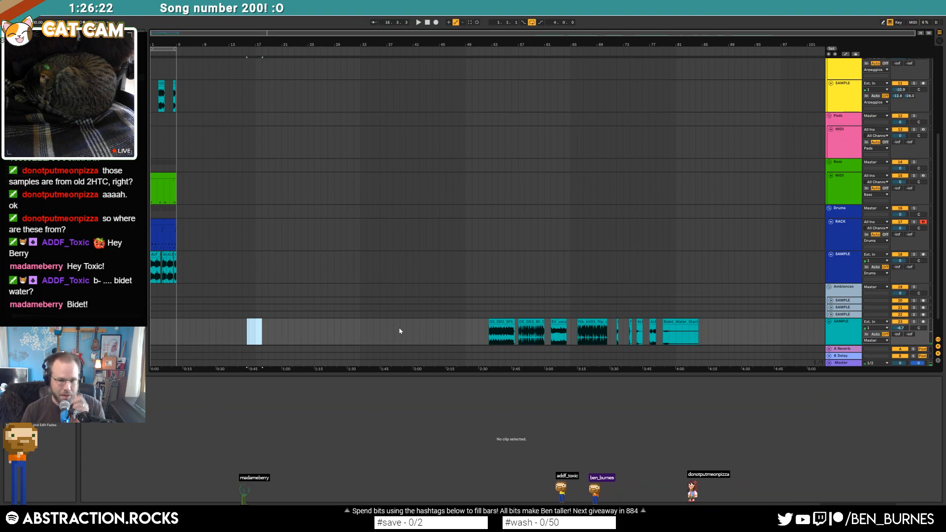
- Delete the empty time between about bar 7 and the first parked clip to bring the clips closer to the loop
drag(485, 329, 187, 330)
key(ctrl+shift+Delete)
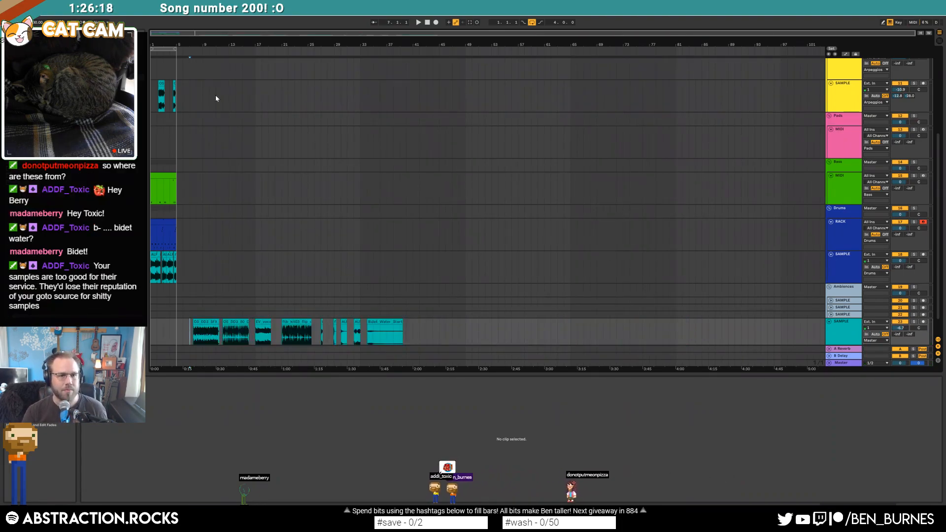
drag(157, 38, 154, 84)
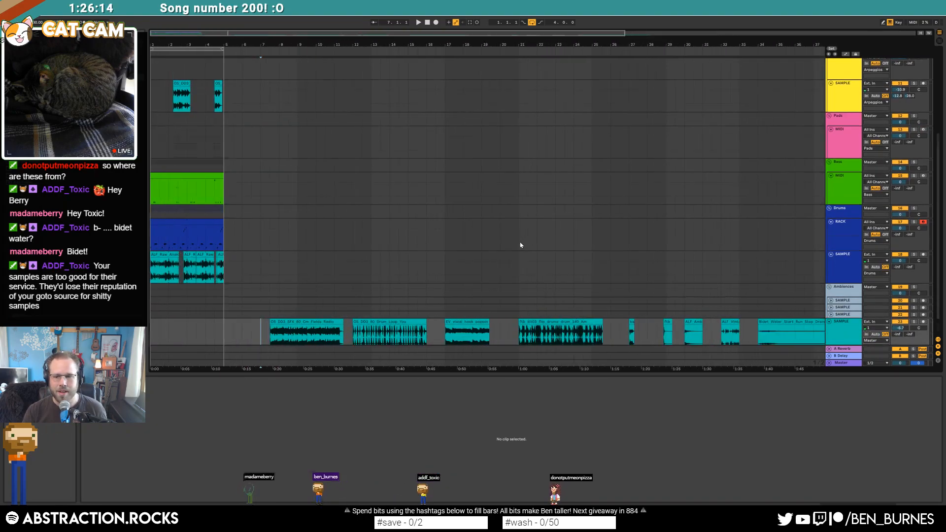
scroll(624, 293, down, 1)
key(minus)
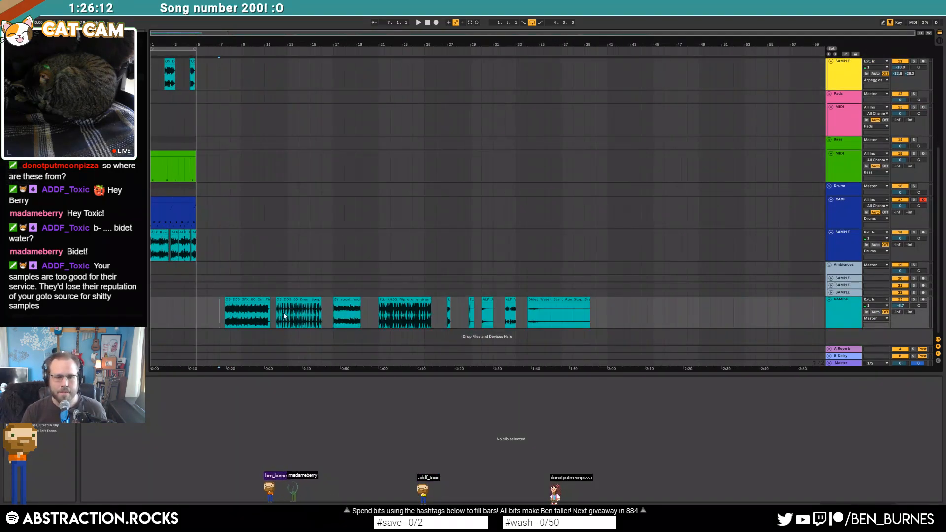
- Move all nine parked clips together to bar 34 and deactivate them
click(251, 301)
key(ctrl+a)
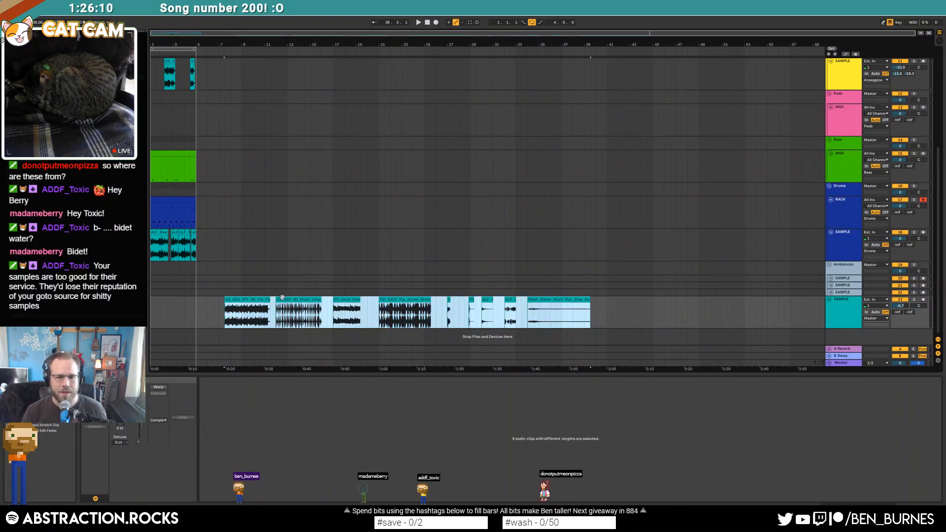
drag(253, 302, 555, 303)
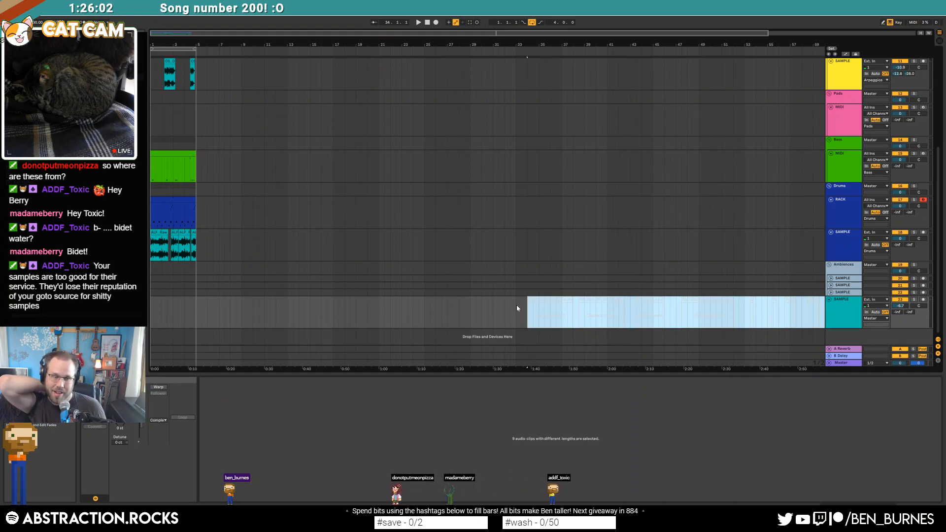
- Fold the MIDI and sample tracks in the Arpeggios and Leads groups
scroll(267, 250, up, 3)
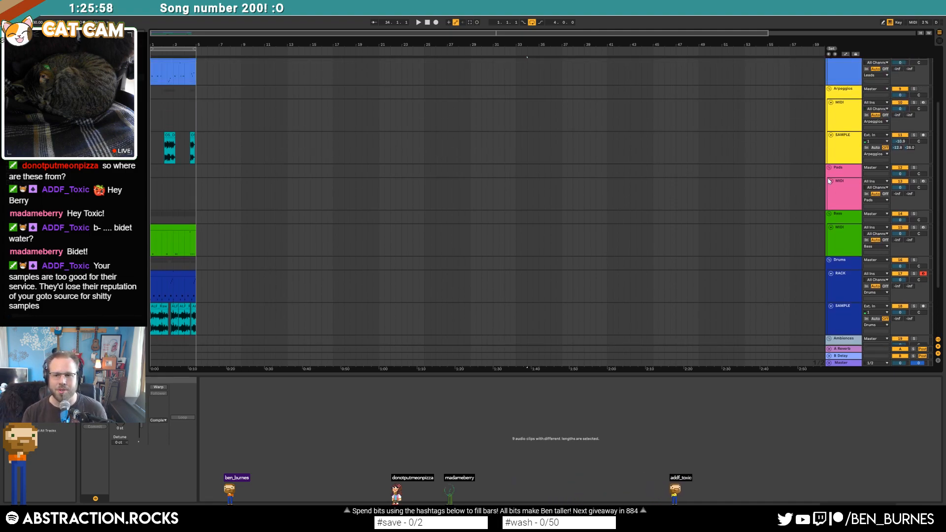
click(831, 136)
click(833, 105)
click(831, 103)
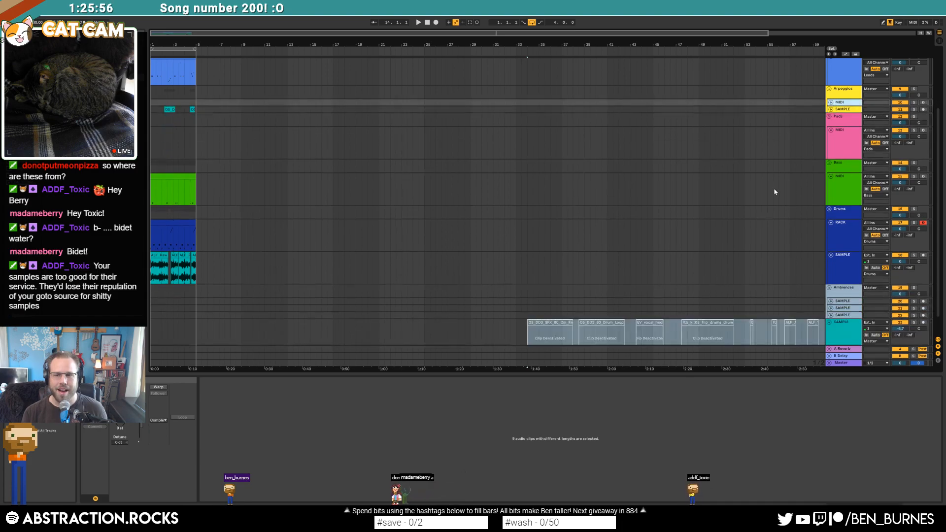
scroll(784, 195, up, 2)
scroll(790, 207, up, 1)
click(831, 130)
click(831, 102)
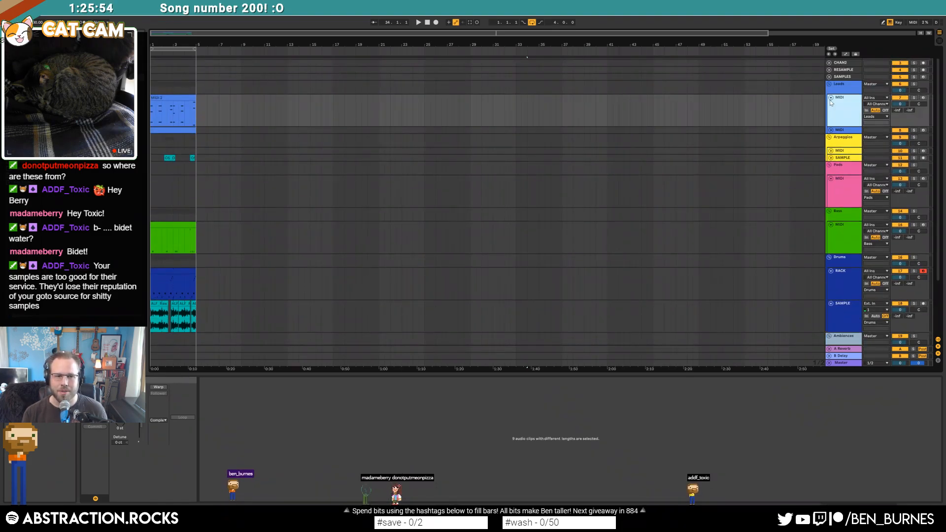
click(831, 99)
- Fold the tracks inside the Pads, Bass and Drums groups
click(832, 154)
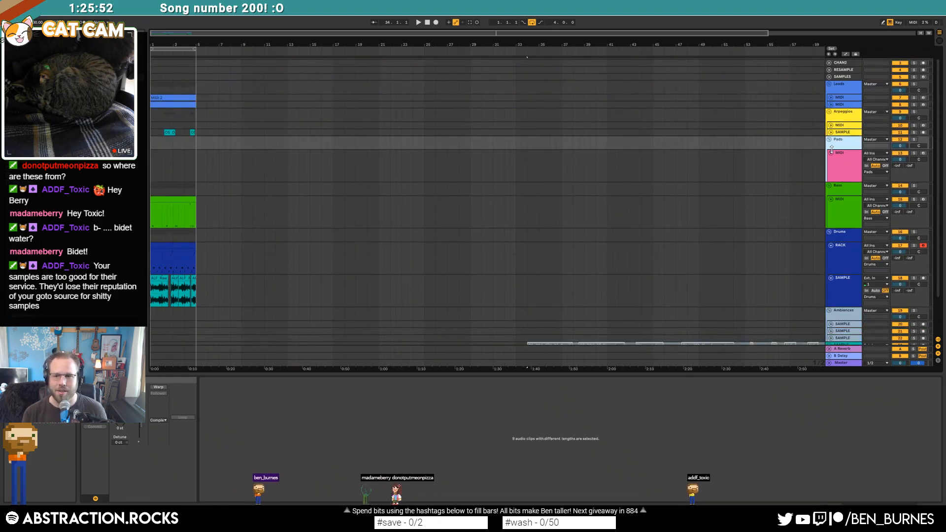
click(831, 153)
click(831, 174)
click(831, 196)
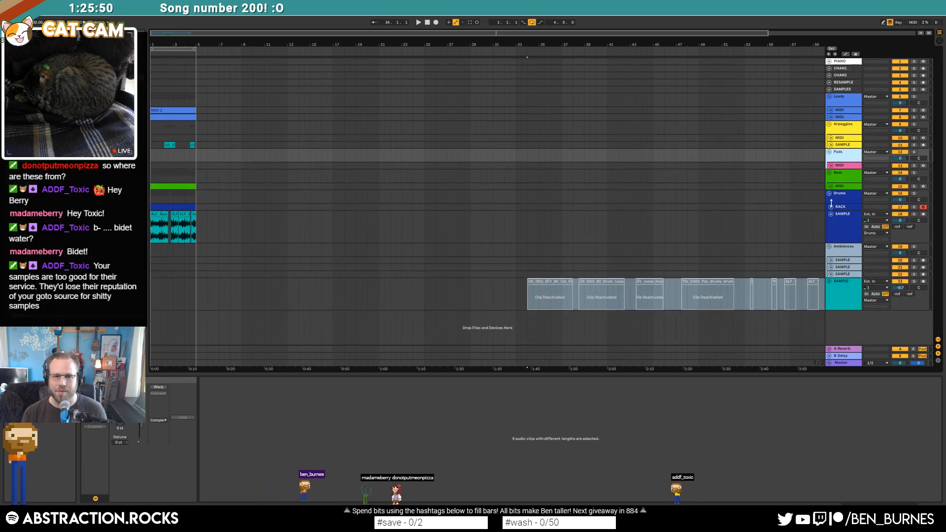
click(831, 214)
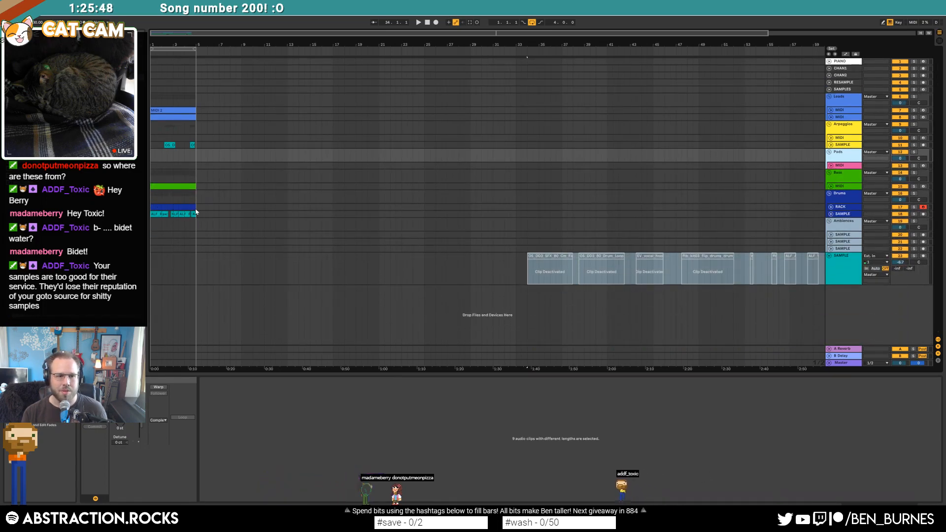
- Duplicate the four-bar section across the Leads to Drums tracks, extend the loop to eight bars and play it
drag(197, 214, 148, 117)
key(ctrl+d)
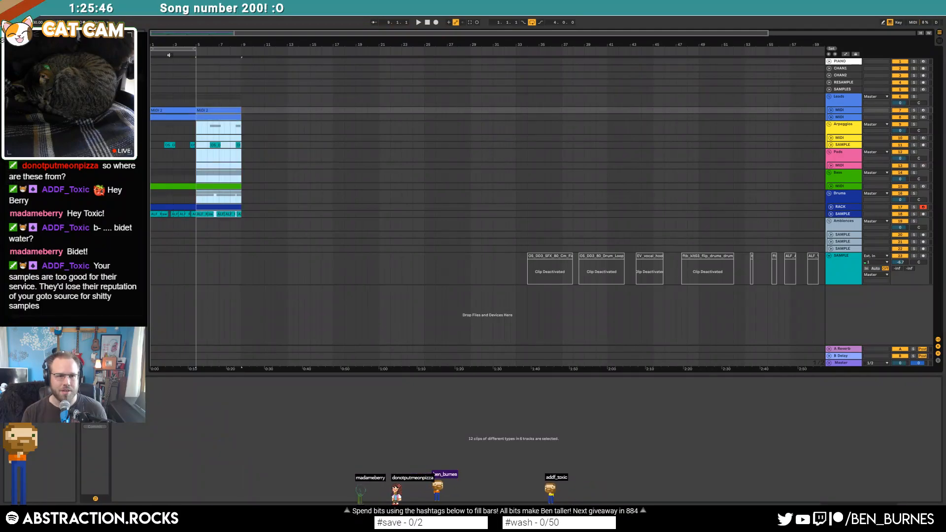
drag(196, 49, 241, 49)
key(space)
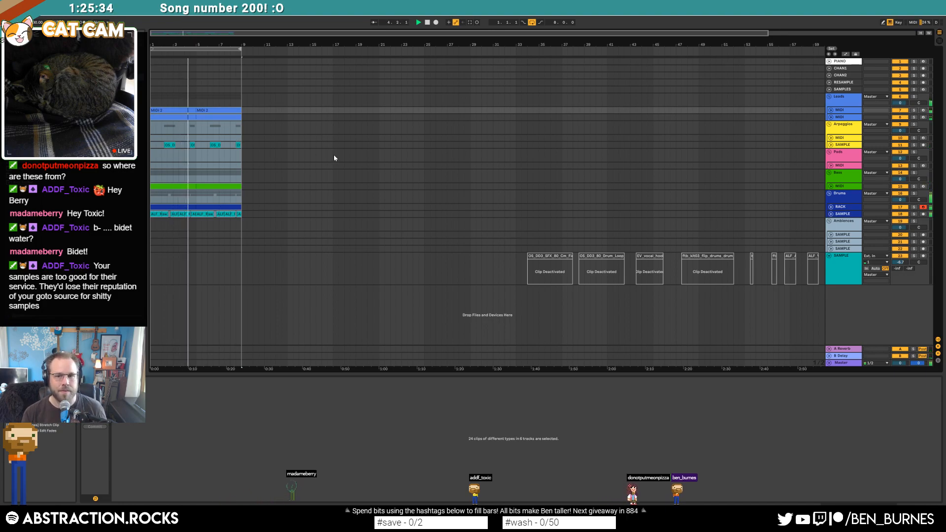
- Unfold the Arpeggios sample track and delete the short clip at the end of the first four bars
click(832, 145)
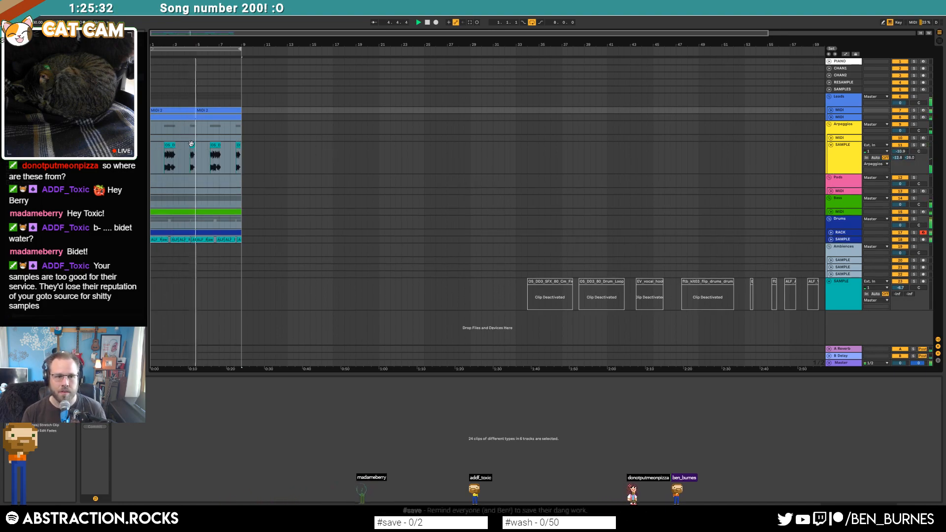
click(192, 145)
key(Delete)
click(196, 159)
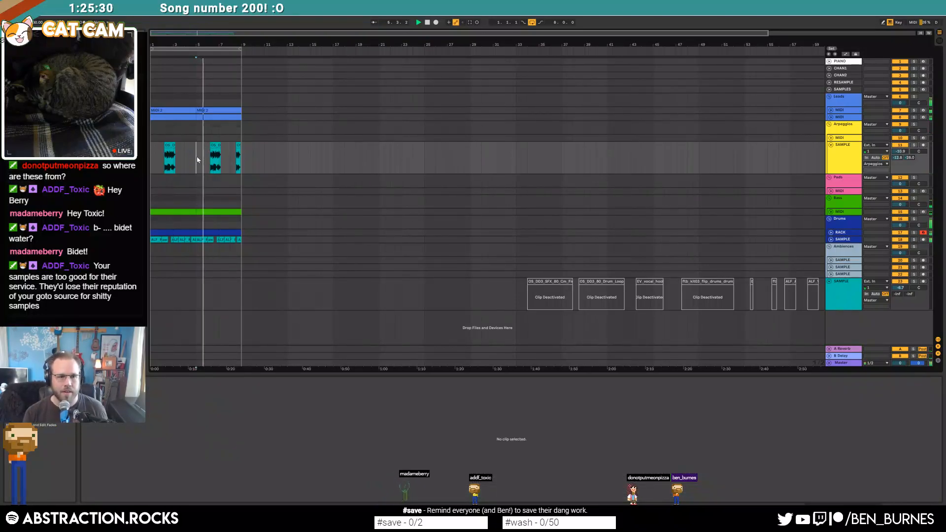
- Unfold the first Leads MIDI track, open its second clip and add a short high note above the existing chords
click(832, 110)
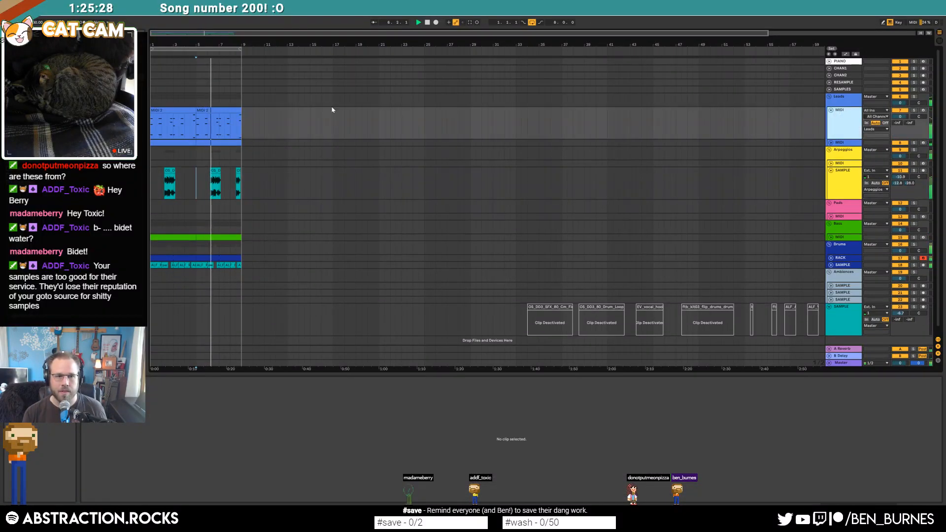
click(217, 111)
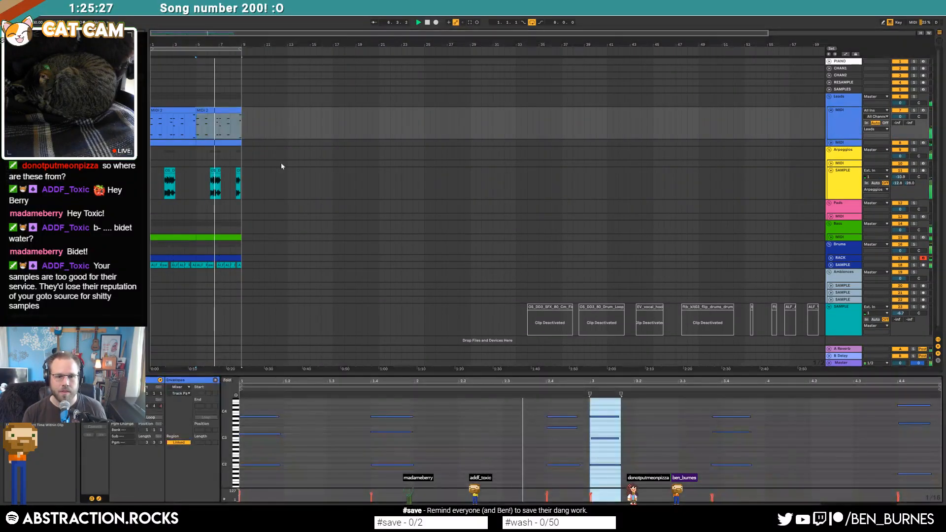
double_click(527, 405)
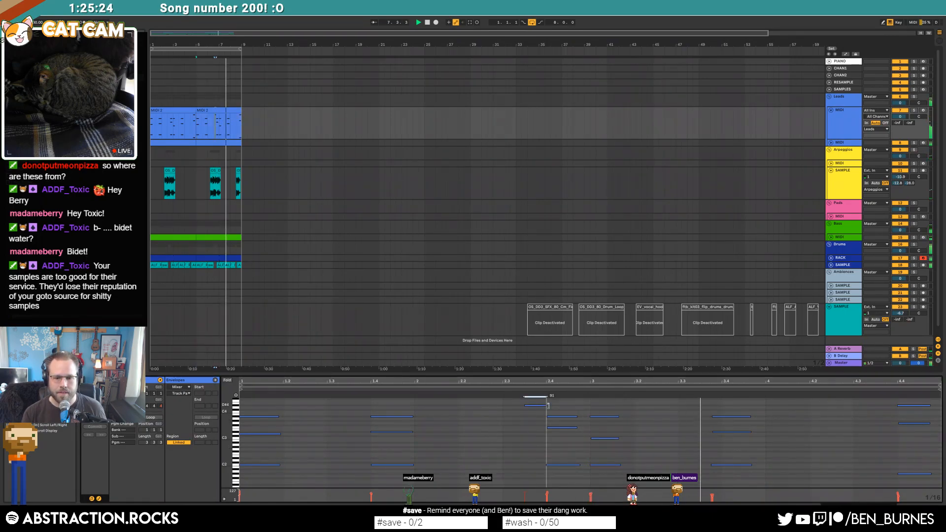
- Add two high notes over the next two chords in the second Leads clip and lower the upper note of the latter chord
double_click(551, 408)
drag(550, 408, 580, 408)
click(501, 392)
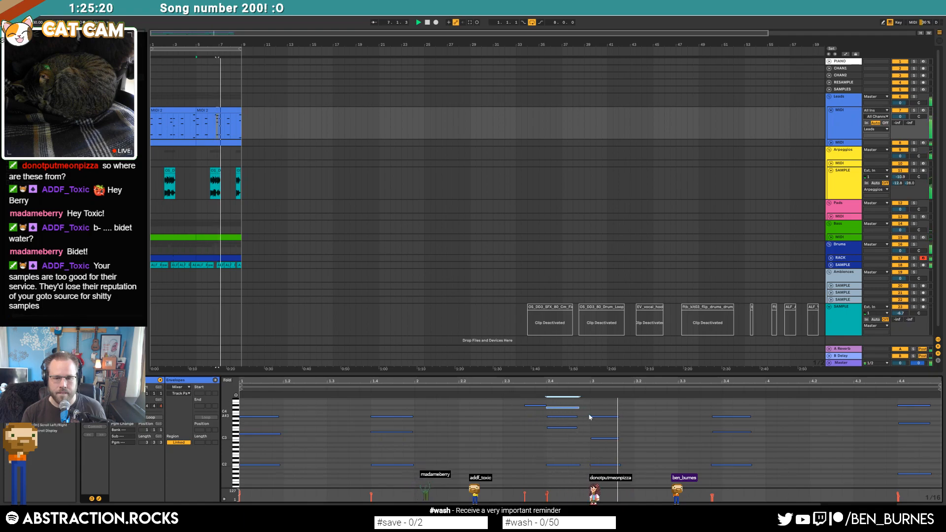
double_click(607, 413)
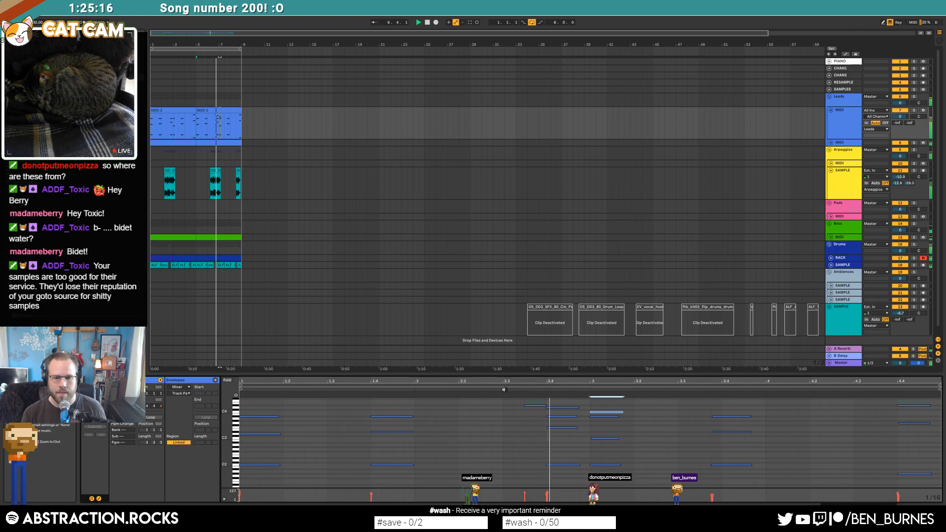
click(602, 418)
key(Delete)
key(ctrl+v)
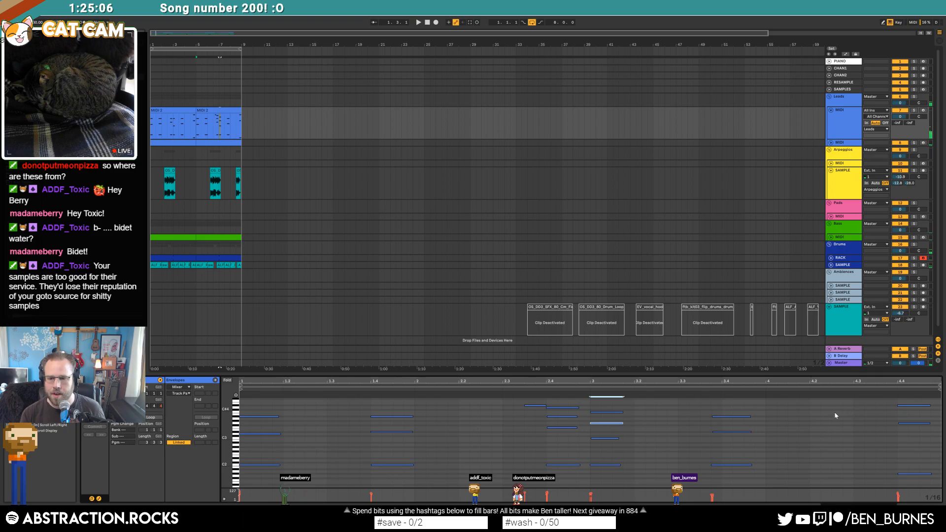
- Unfold the second Leads MIDI track, enable looping on its first clip and extend the clip across all eight bars
click(251, 138)
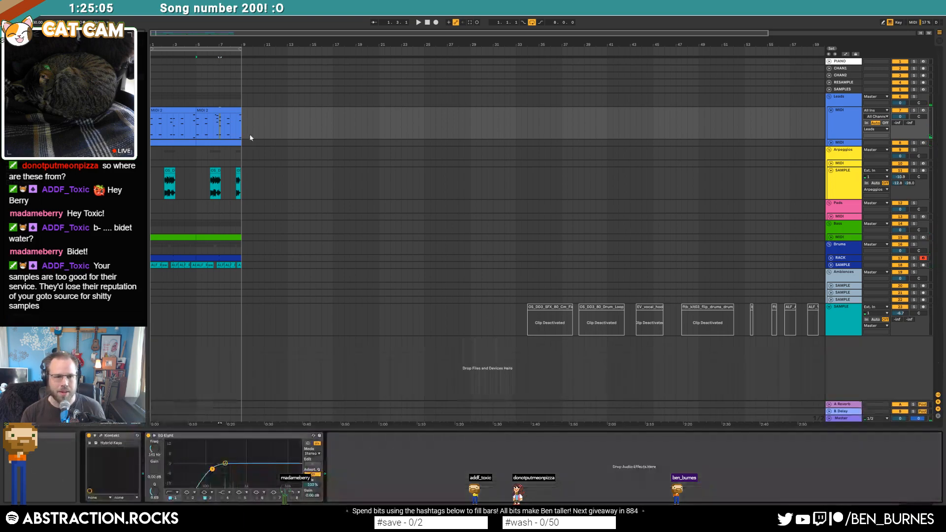
click(831, 143)
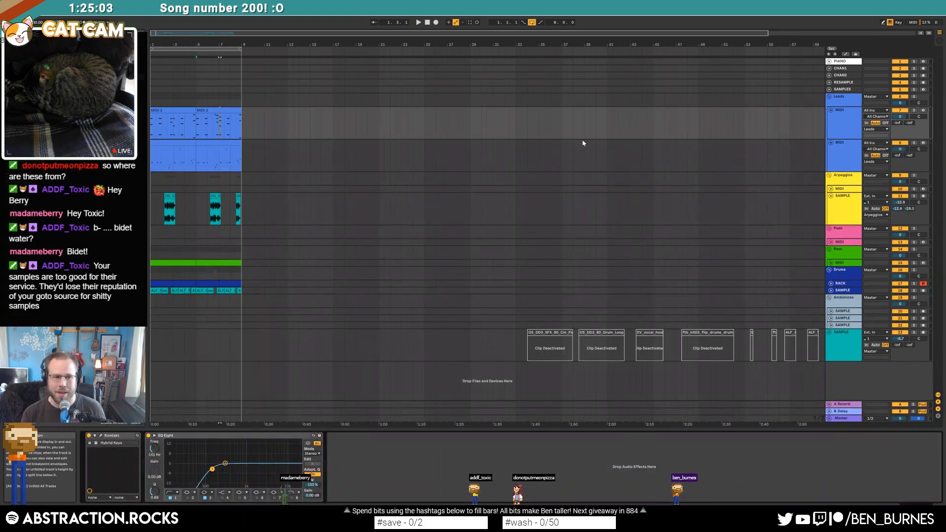
click(193, 143)
double_click(192, 144)
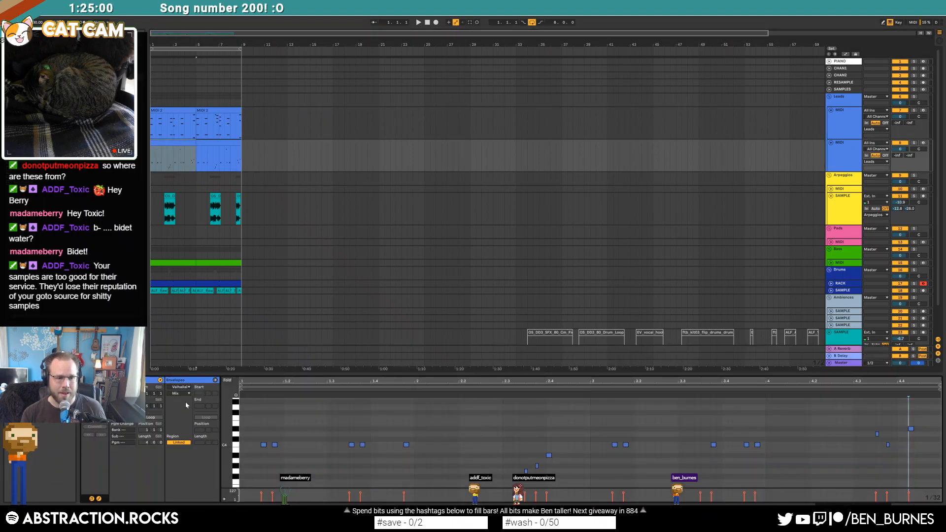
click(156, 418)
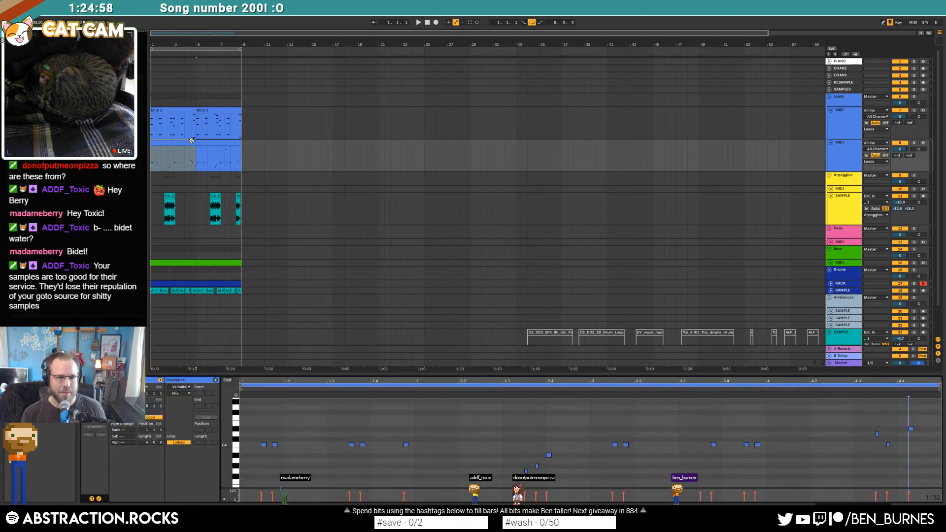
drag(193, 142, 234, 144)
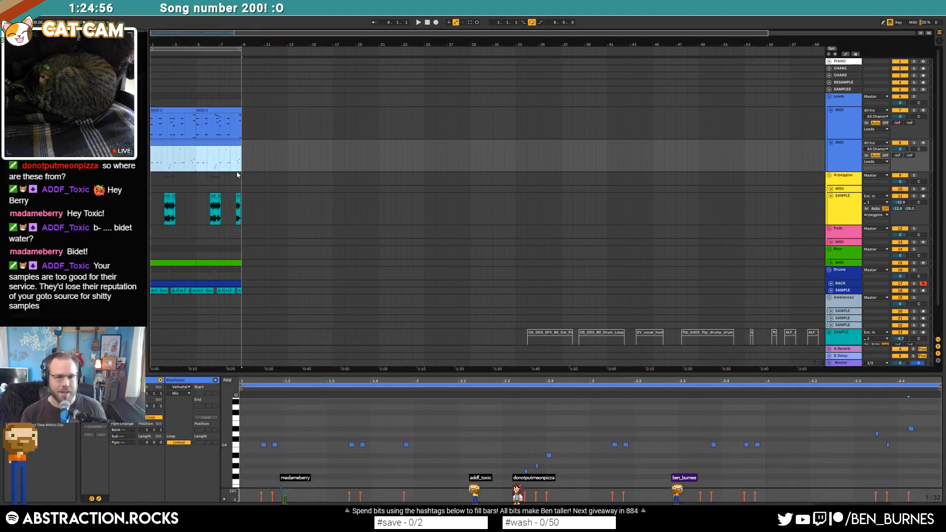
- Unfold the Bass MIDI track, enable looping on its first clip and extend the clip across all eight bars
scroll(199, 238, down, 2)
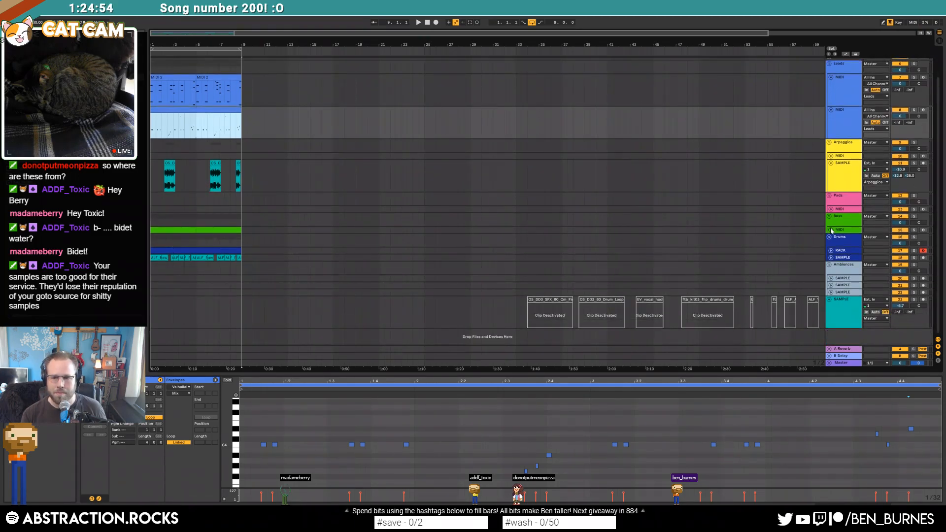
click(831, 230)
click(175, 231)
click(157, 418)
drag(193, 230, 242, 233)
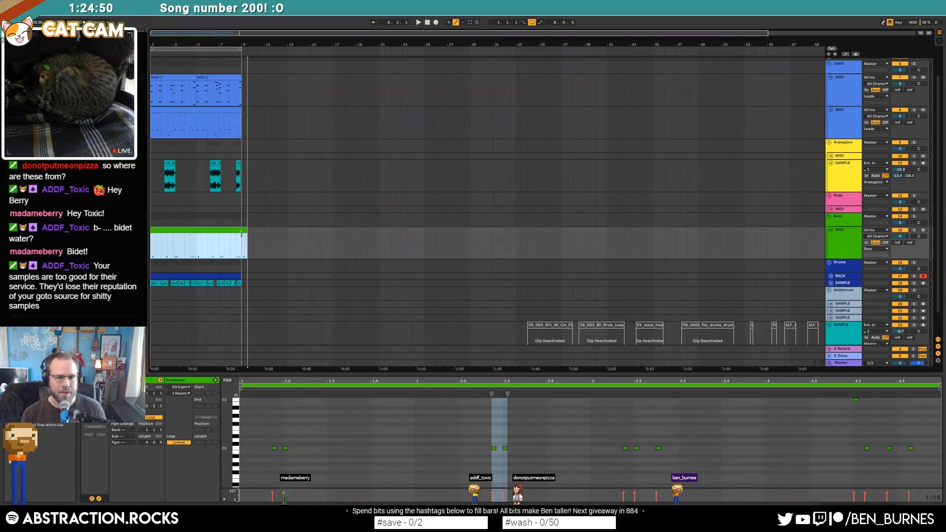
- Unfold the Drums RACK track, loop its first clip and extend the clip across all eight bars
click(829, 275)
scroll(671, 278, down, 2)
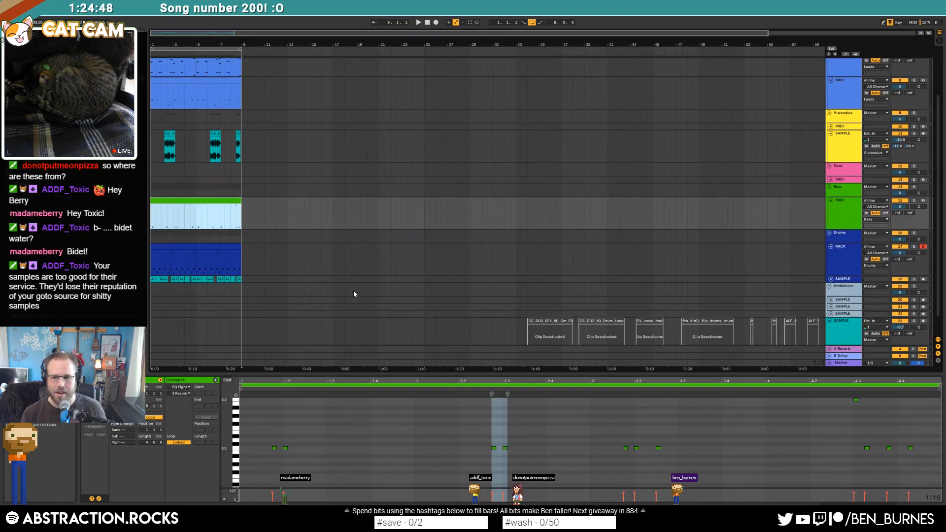
click(181, 225)
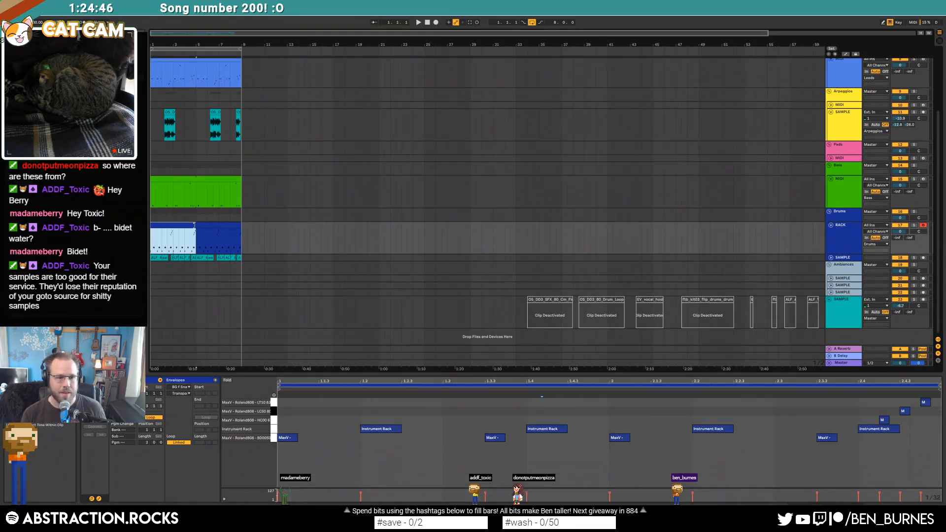
drag(241, 228, 242, 228)
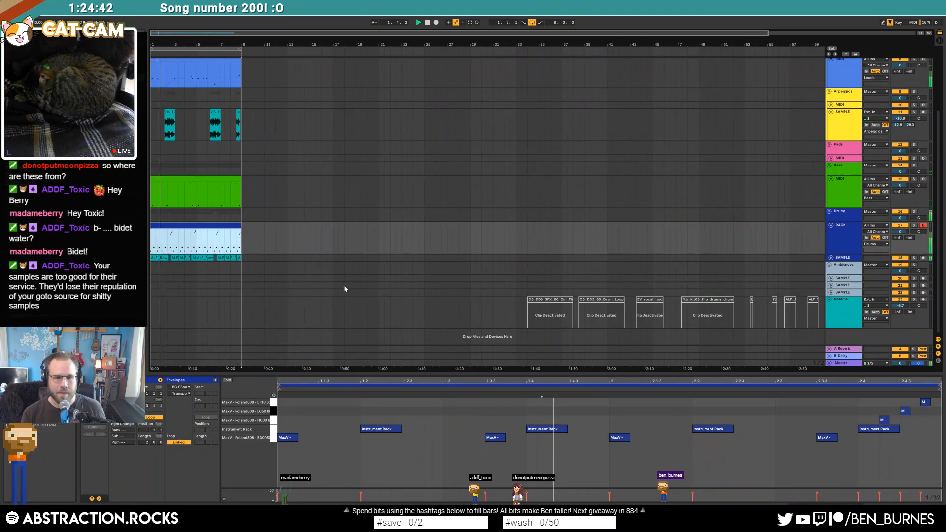
- Show the Drum Rack and load the Roland808 SD0010 snare onto pad C#1 and the TR-808Hat_C02 sample onto pad E1
key(shift+Tab)
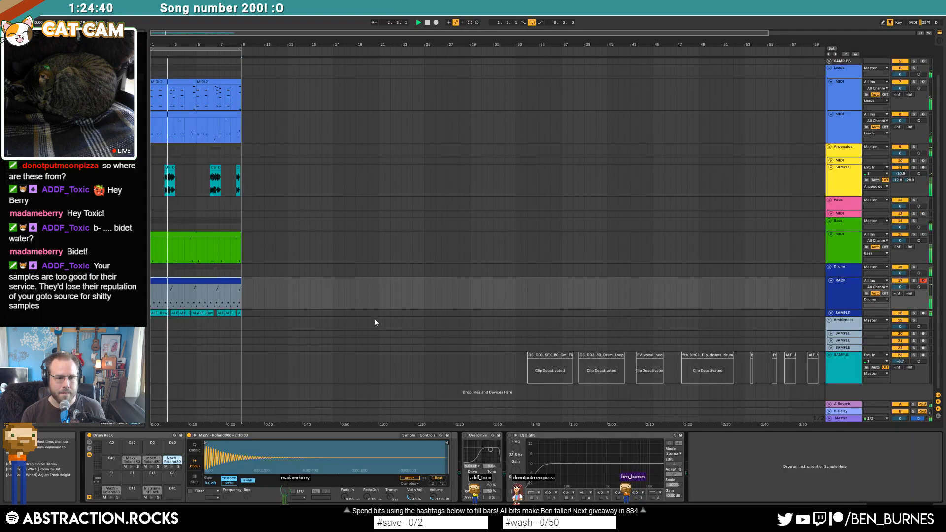
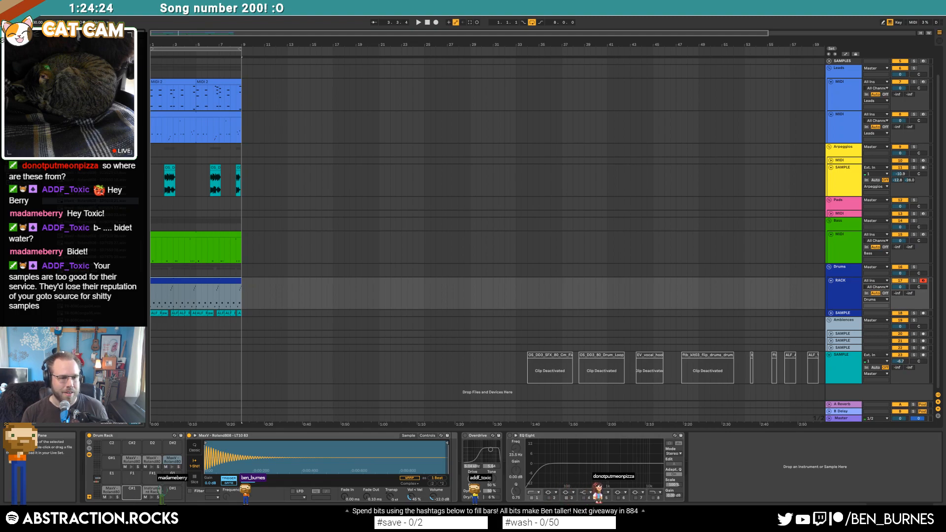
drag(90, 201, 131, 492)
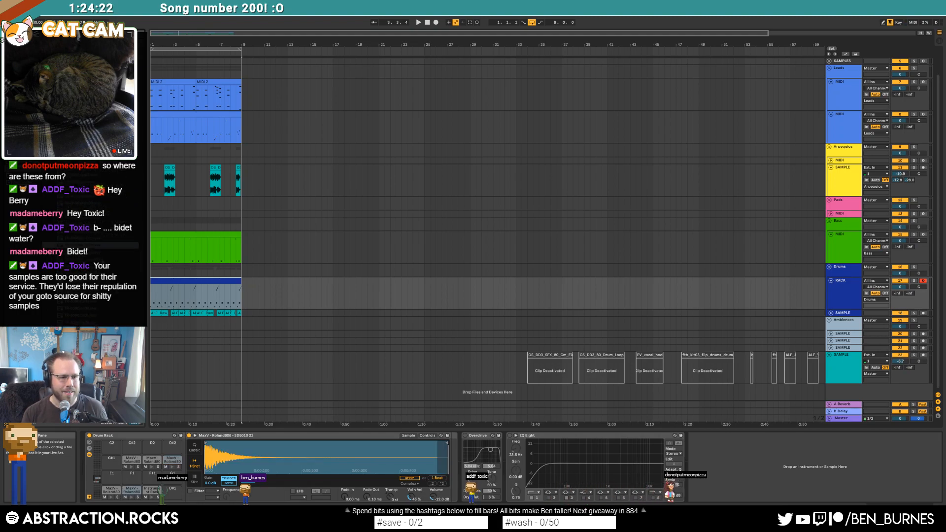
key(Down)
key(Down)
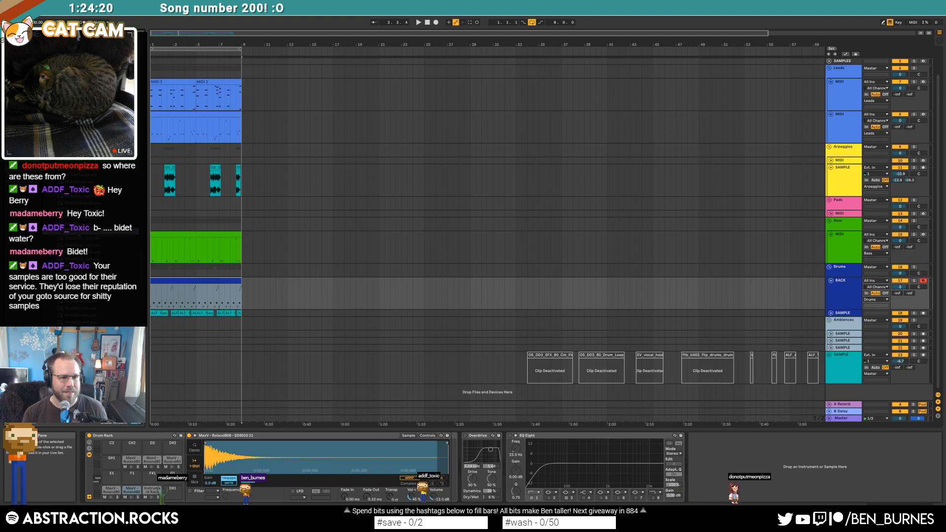
drag(90, 239, 110, 472)
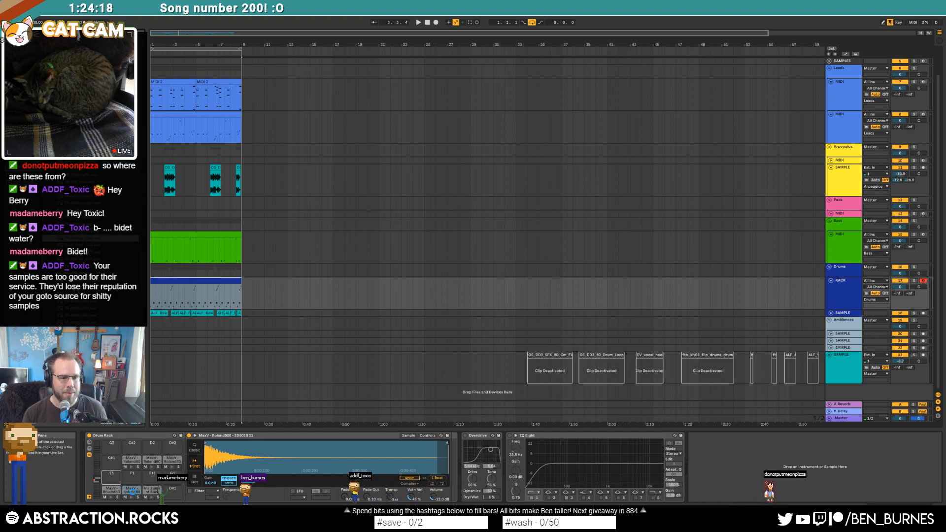
- Show the SD0010 snare's sampler controls, add a Tuner after the sampler and audition the snare pad
click(427, 436)
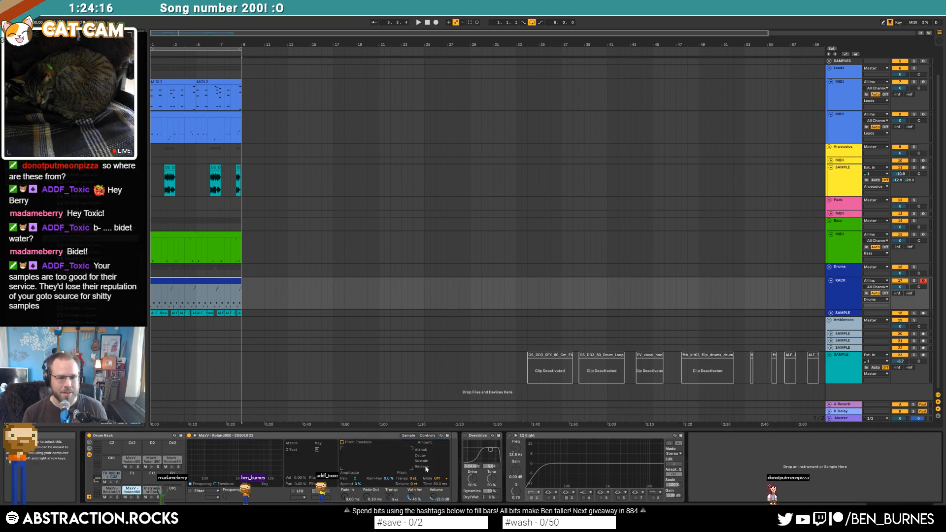
drag(415, 478, 415, 475)
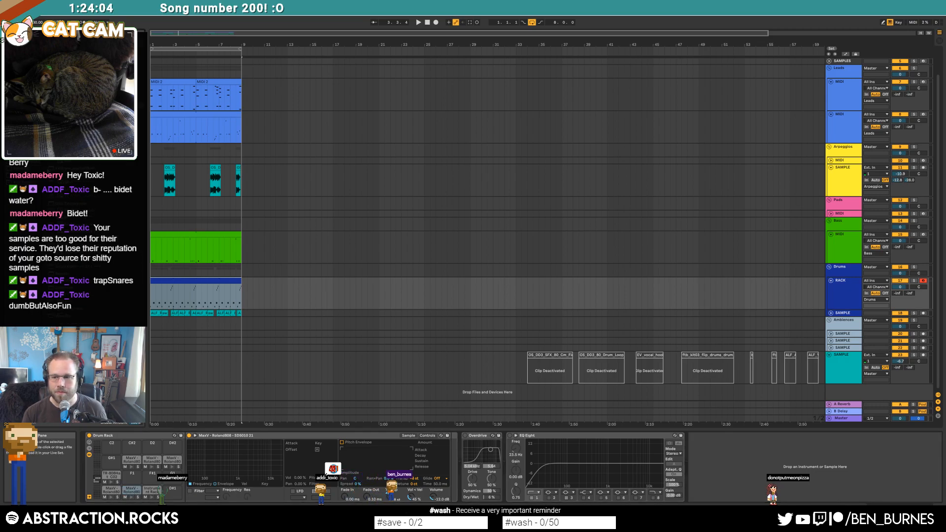
drag(336, 454, 454, 464)
click(132, 497)
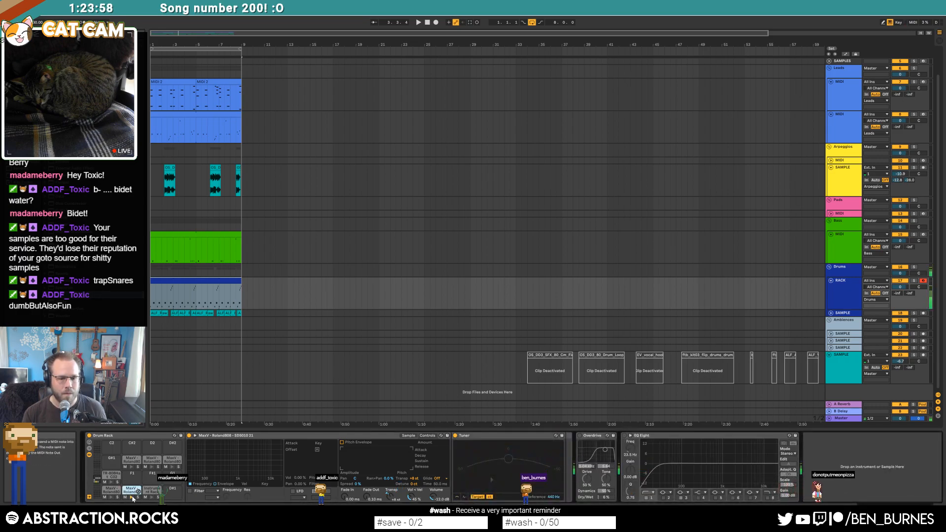
- Tune the snare by adjusting its transposition and setting its detune to 8 ct, and remove the Tuner
drag(393, 496, 392, 513)
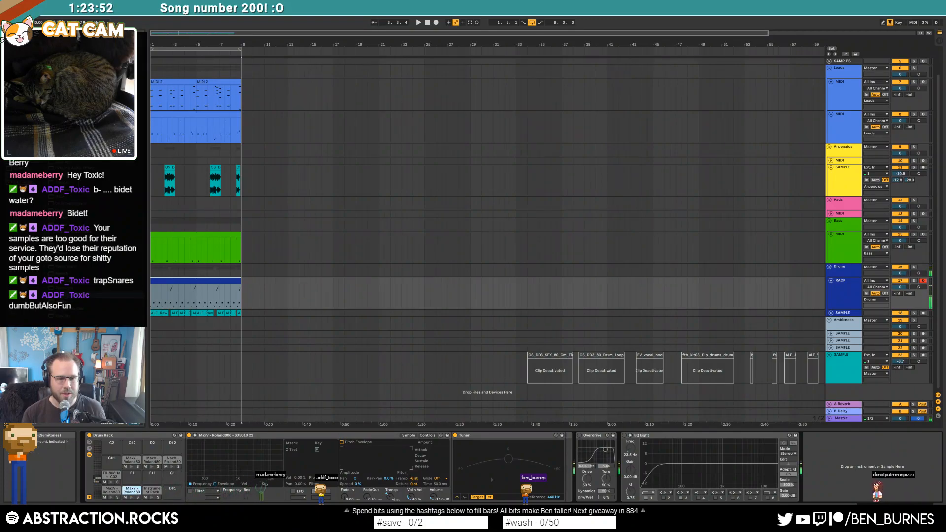
click(418, 481)
text(8)
key(Return)
key(space)
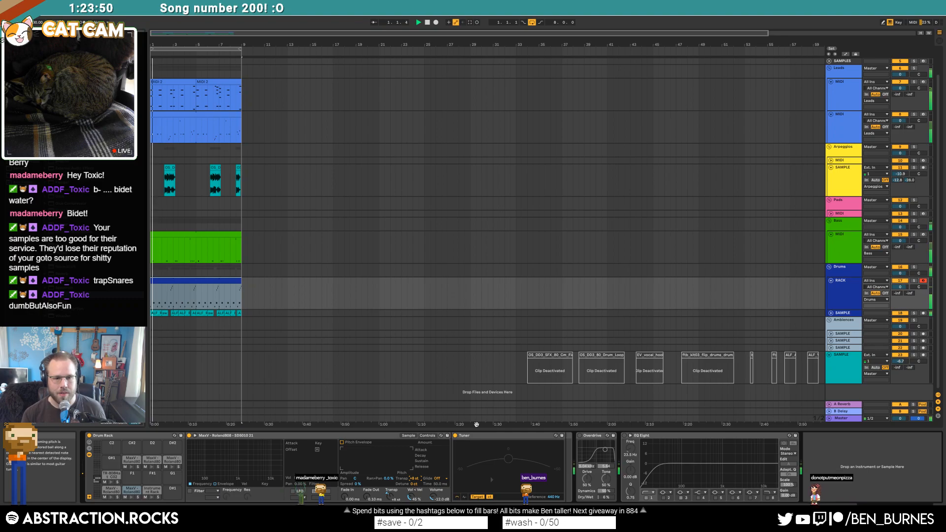
click(509, 436)
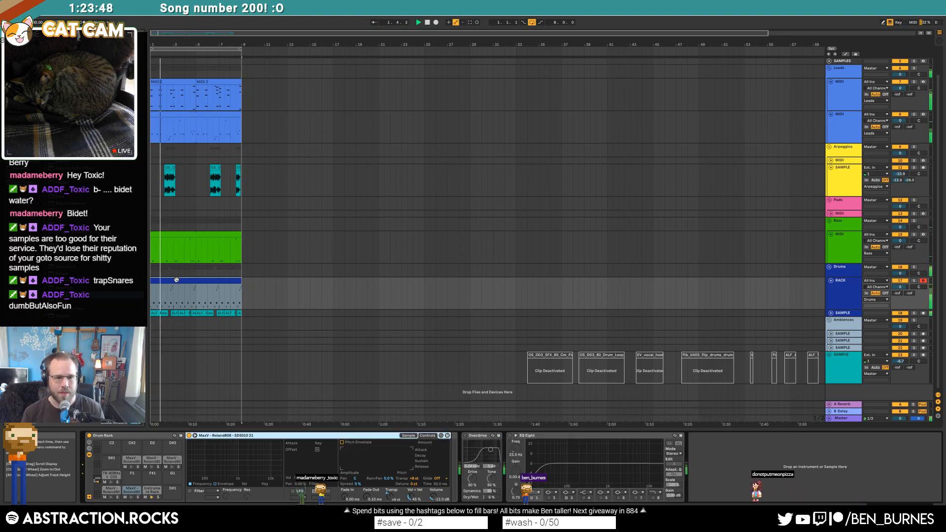
- Show the drum clip's notes, add four TR-808Hat_C02 hits around the Instrument Rack hit at 2.2 and play the pattern
key(shift+Tab)
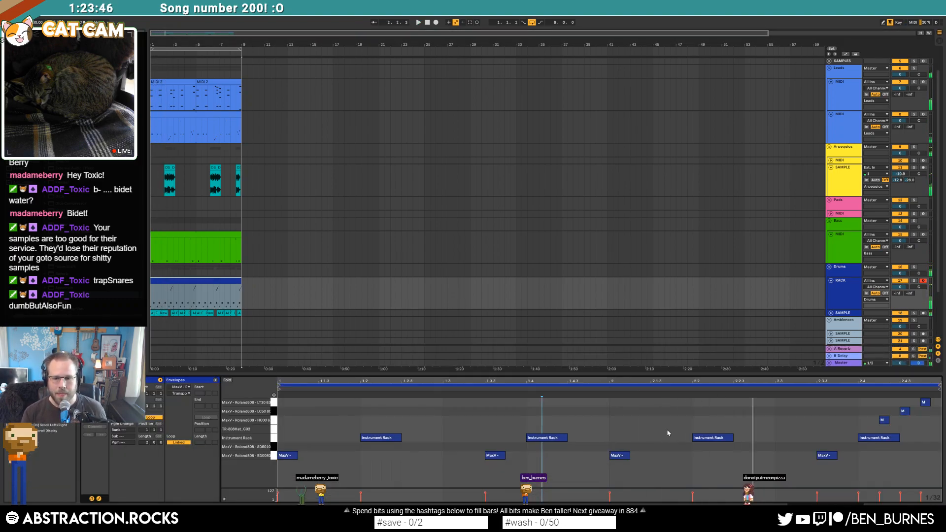
double_click(675, 432)
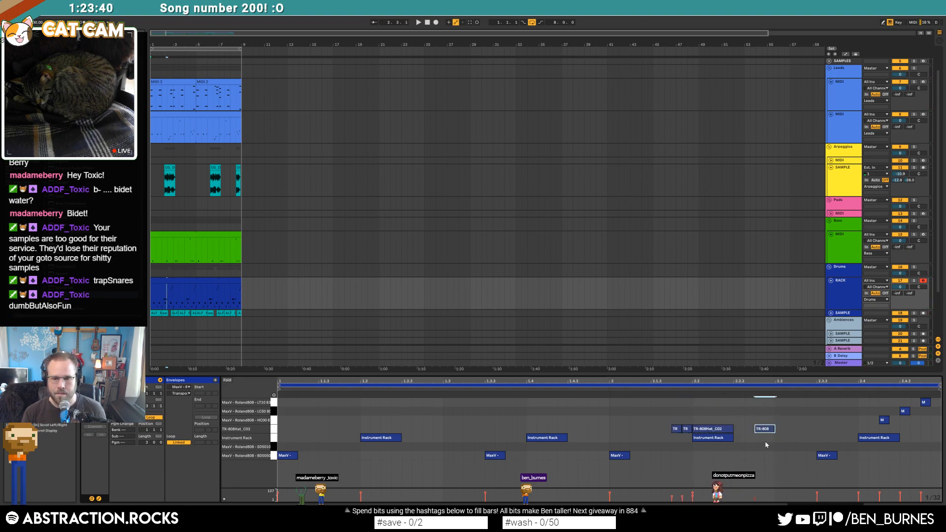
drag(664, 419, 700, 428)
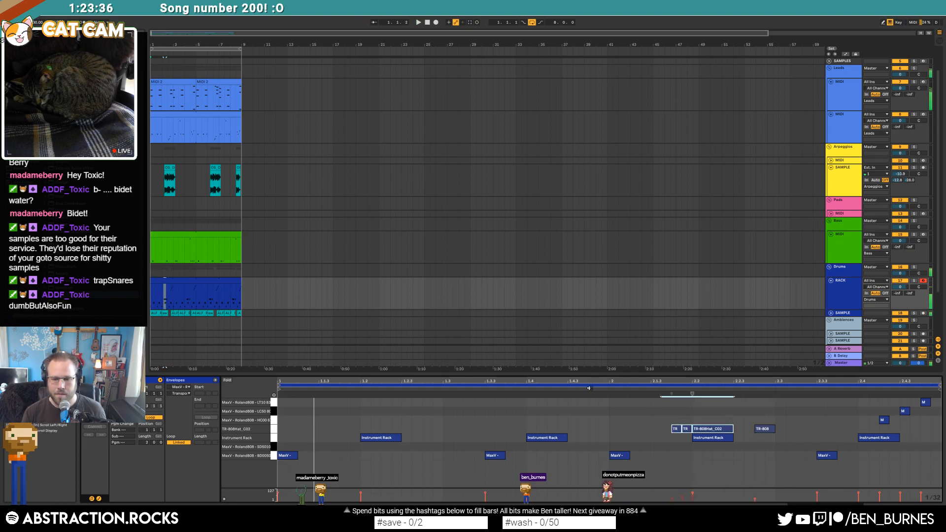
key(space)
key(space)
- Move the four TR-808Hat_C02 hits down to the Roland808 SD0010 snare row and play the pattern
drag(650, 422, 806, 428)
key(Down)
key(Down)
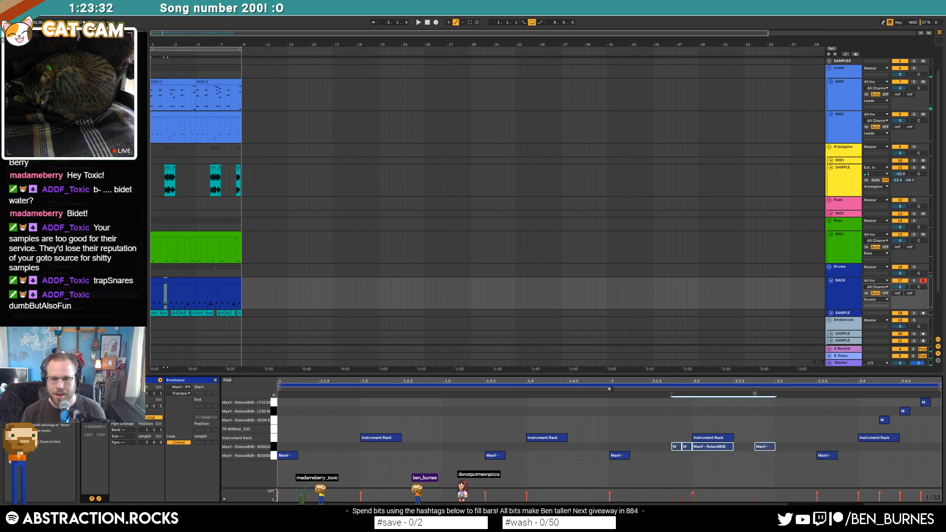
key(space)
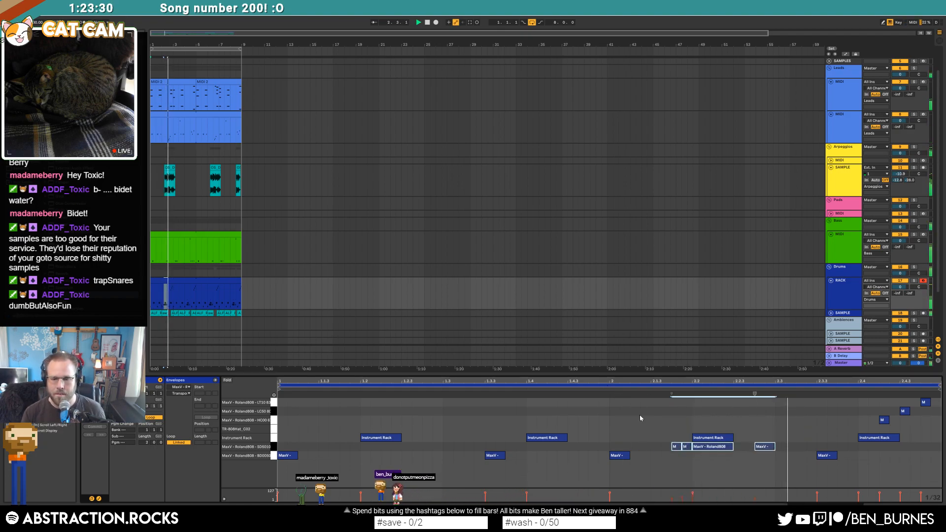
- Add four more SD0010 snare hits toward the end of the visible drum pattern and select the last five snare hits
double_click(804, 446)
double_click(842, 447)
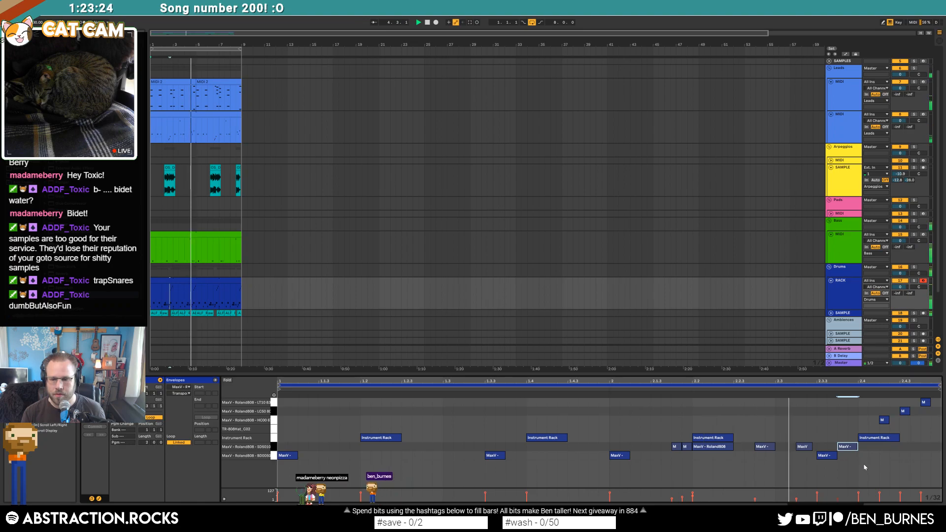
double_click(927, 448)
double_click(936, 449)
drag(833, 458, 934, 450)
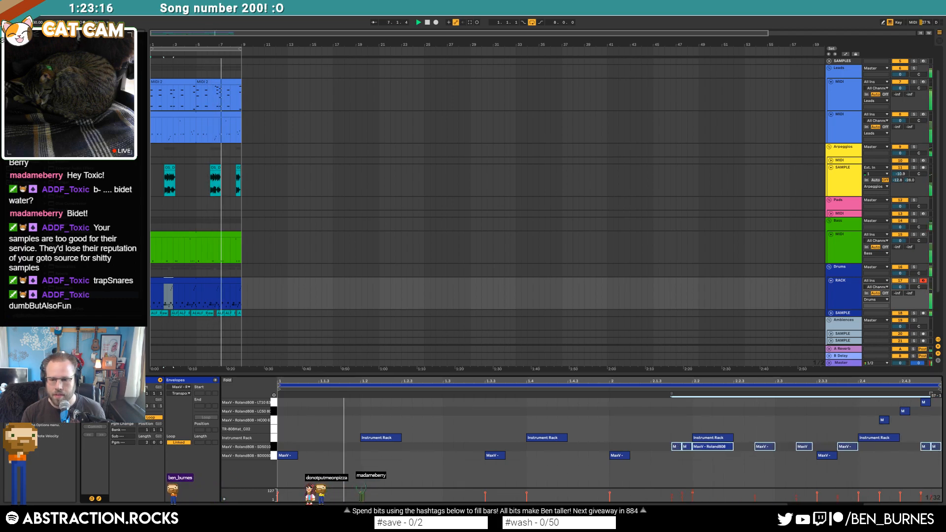
drag(769, 453, 934, 448)
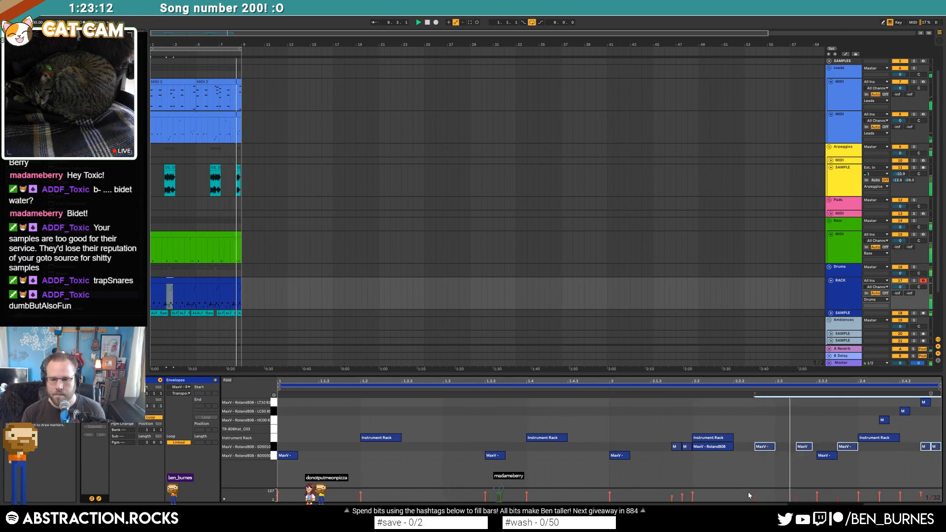
- Show the Drum Rack's chain list and adjust the panning of the Roland808 tom and snare chains while the loop plays
key(shift+Tab)
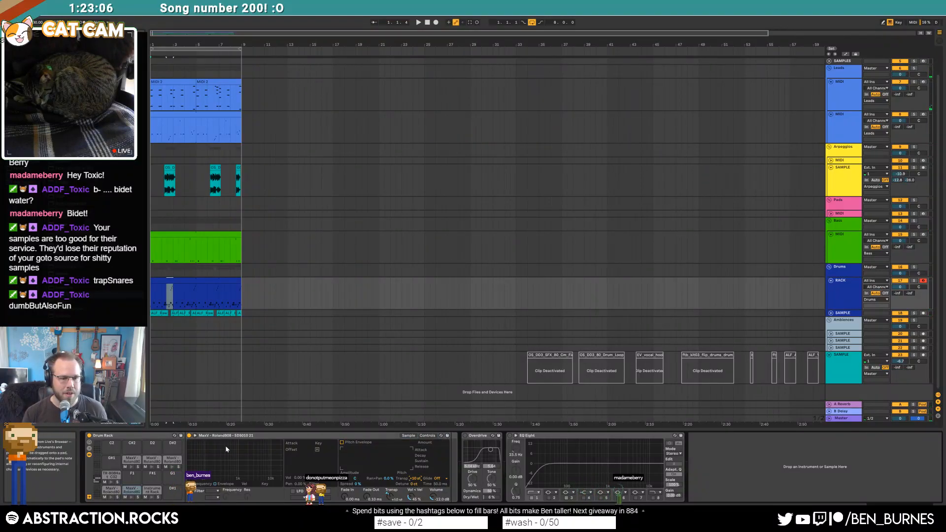
click(89, 454)
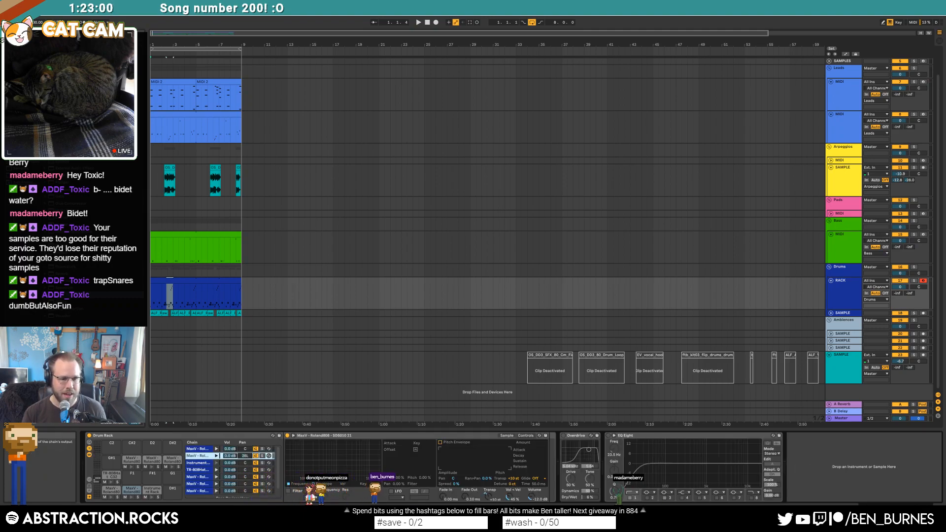
click(199, 477)
scroll(245, 483, down, 1)
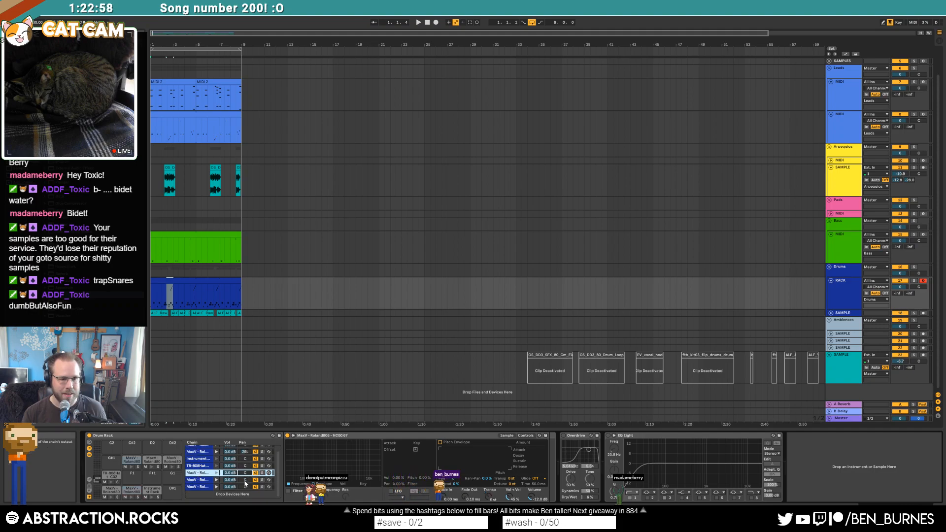
drag(247, 482, 245, 485)
key(space)
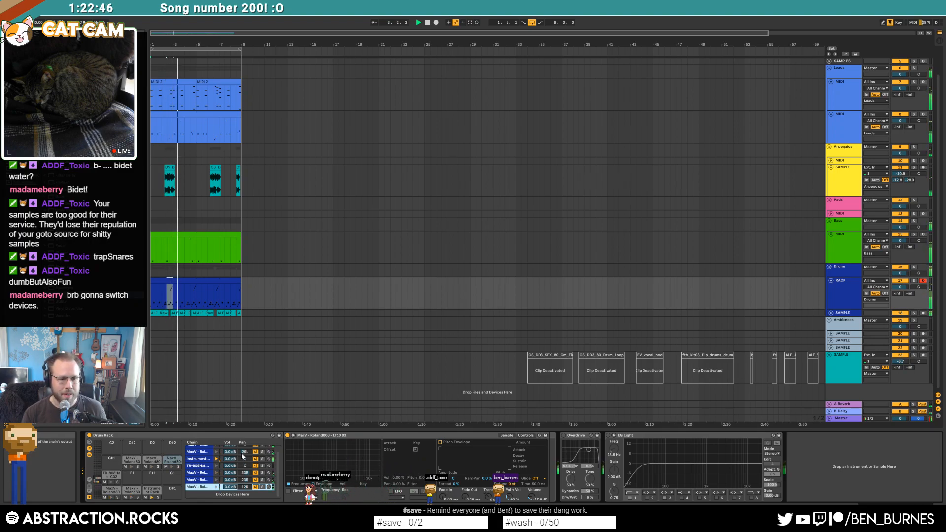
drag(245, 452, 245, 448)
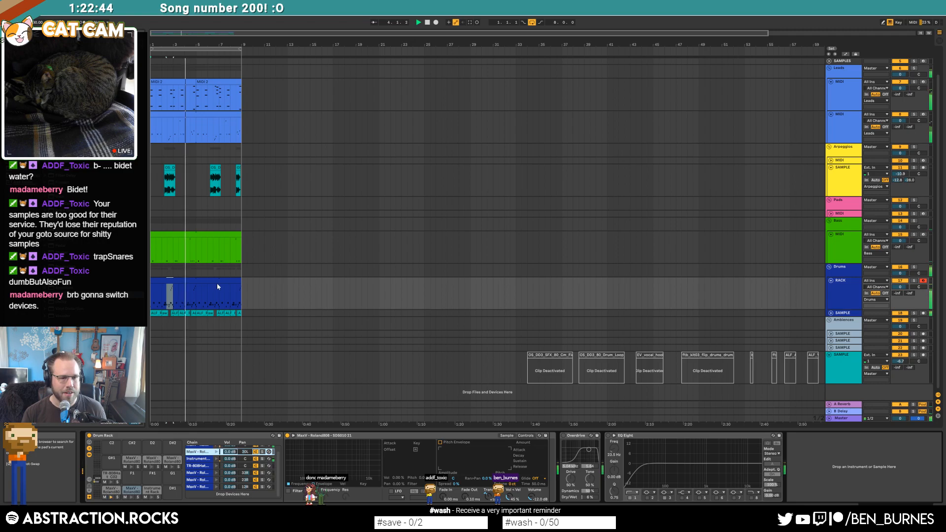
- Open the RACK drum clip and consolidate its first four bars into one clip
double_click(205, 299)
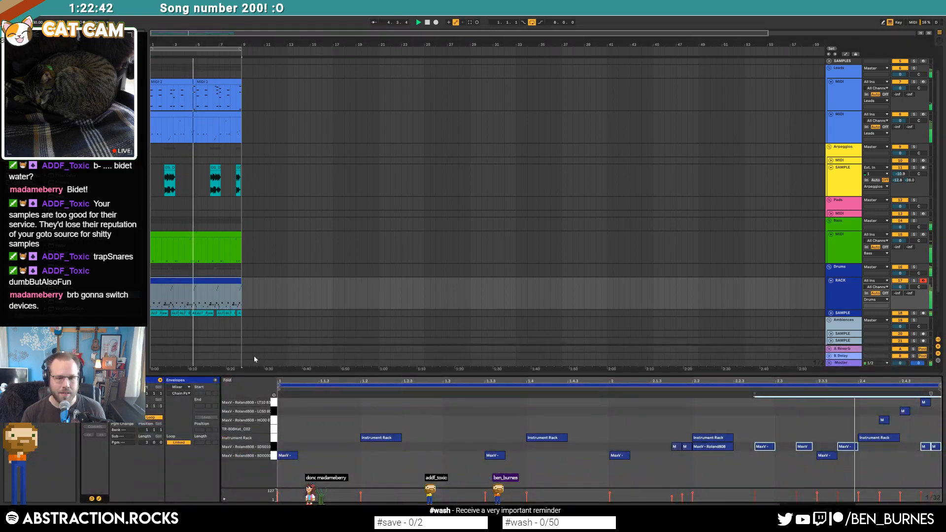
drag(196, 296, 151, 296)
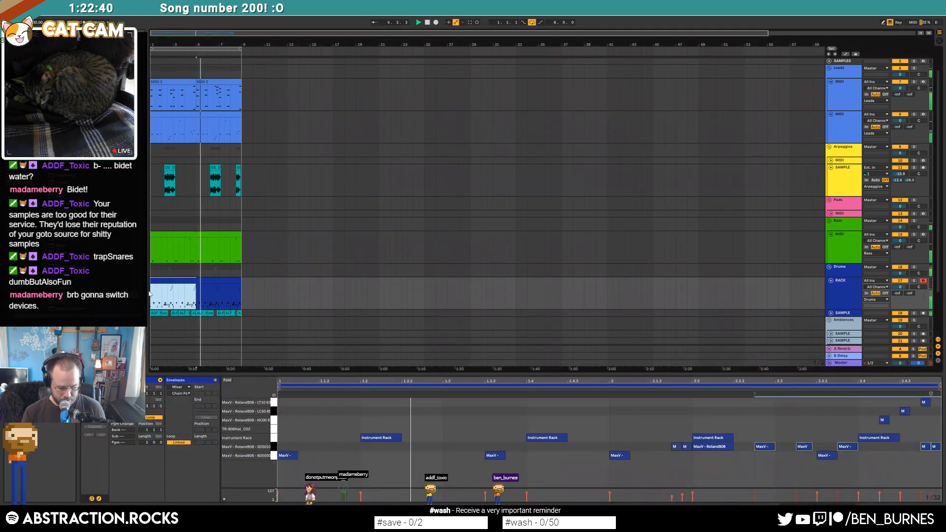
key(ctrl+j)
- Remove the long snare hit at 4.2 and shift the three snare hits that follow it earlier, lengthening the second one
scroll(827, 471, up, 2)
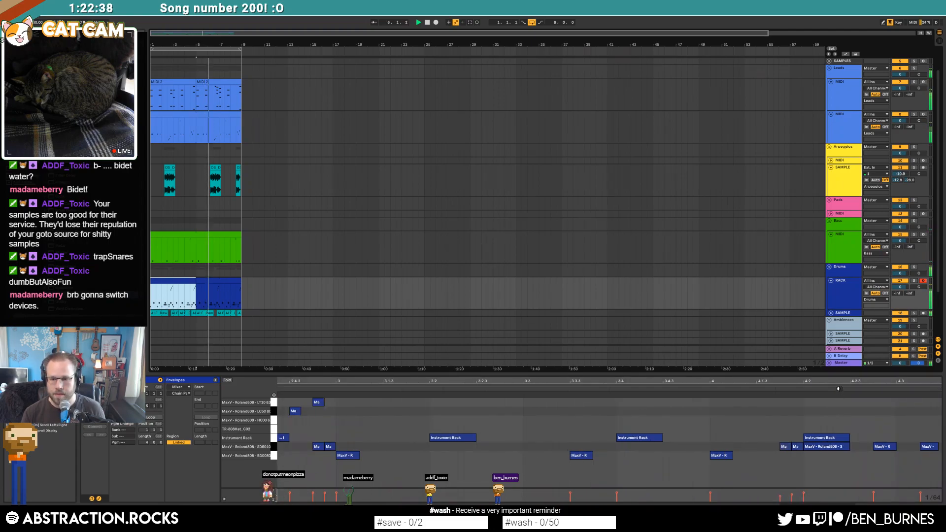
drag(833, 382, 678, 382)
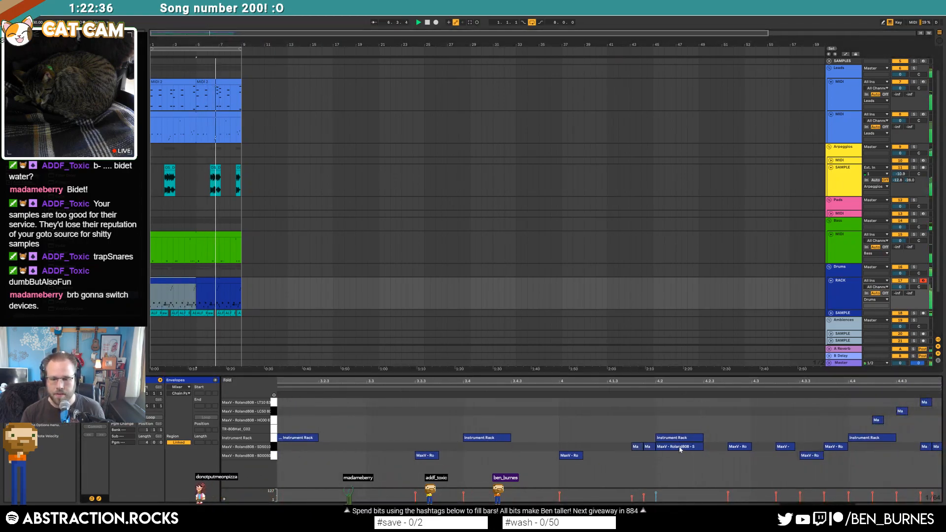
double_click(655, 444)
key(Left)
drag(779, 448, 731, 447)
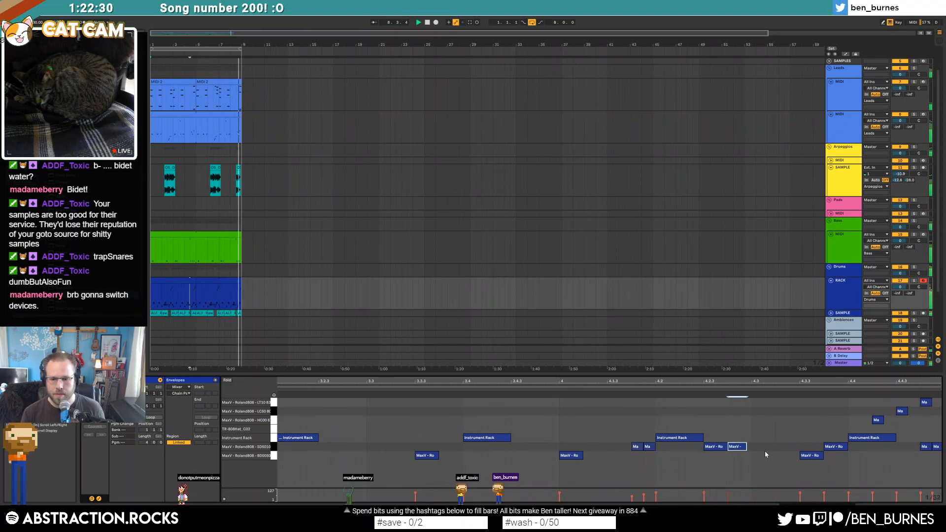
drag(746, 447, 752, 447)
click(779, 417)
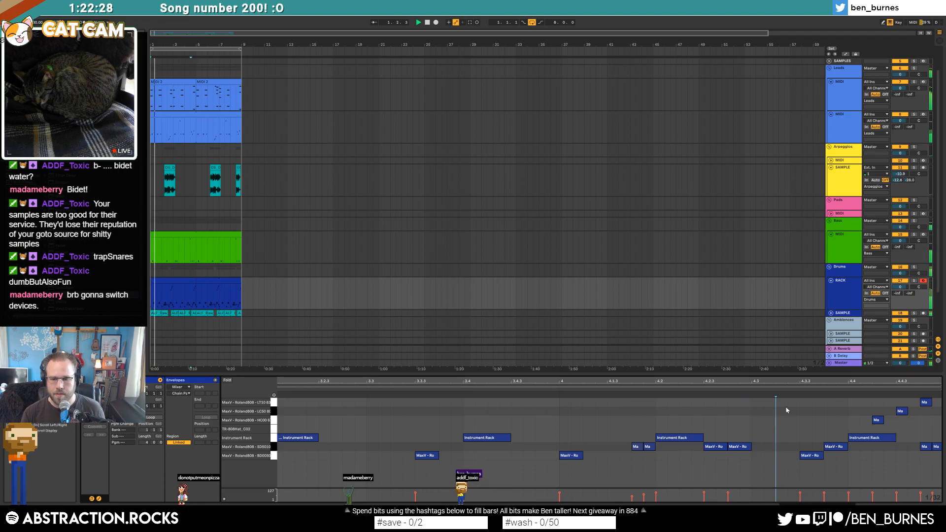
drag(836, 447, 788, 447)
click(874, 462)
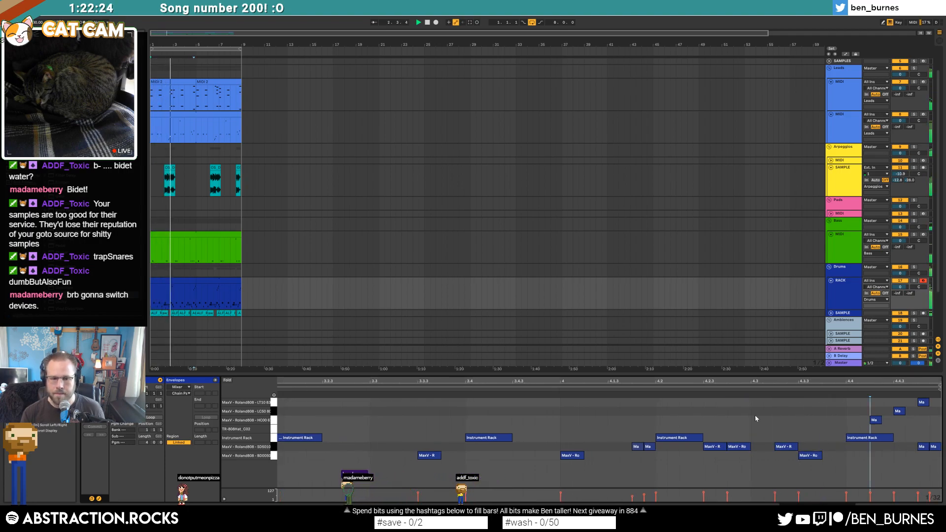
- Show the SD0010 snare's sample settings, enable its filter and lower the filter frequency
key(shift+Tab)
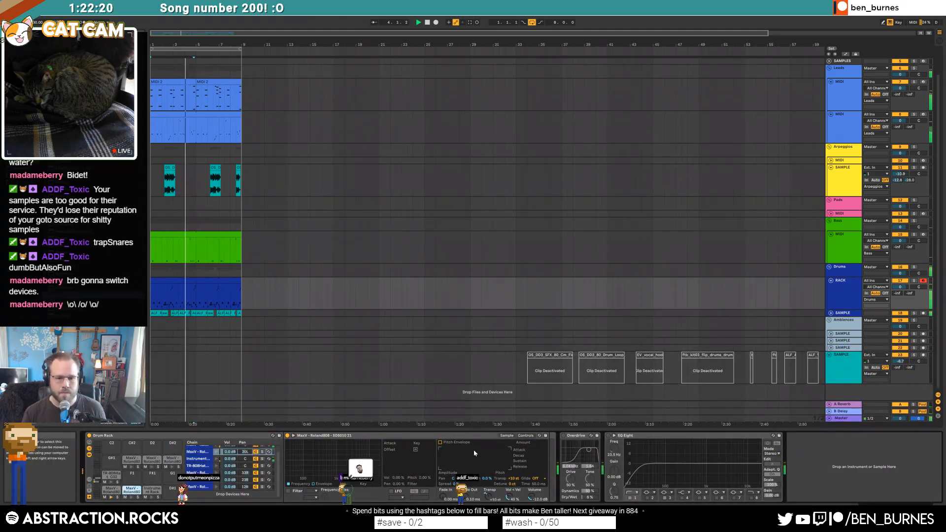
click(508, 436)
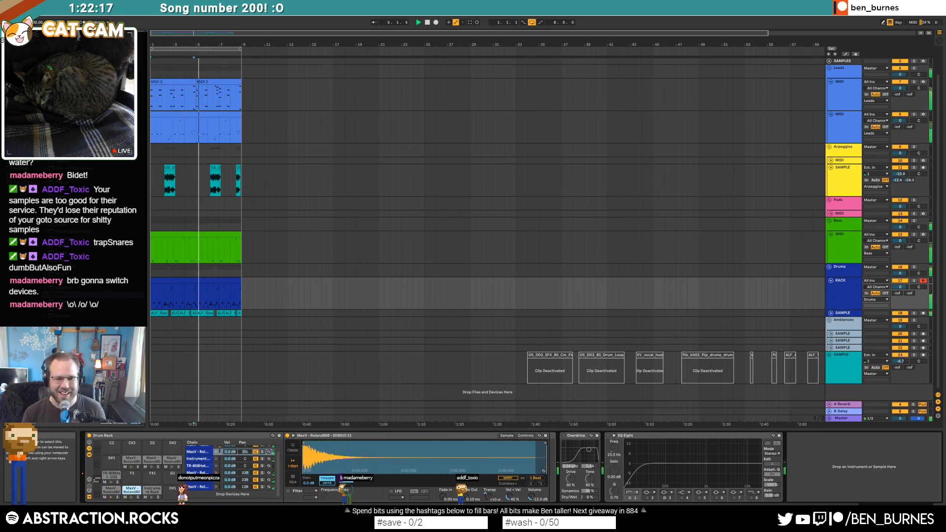
click(289, 491)
drag(326, 499, 326, 531)
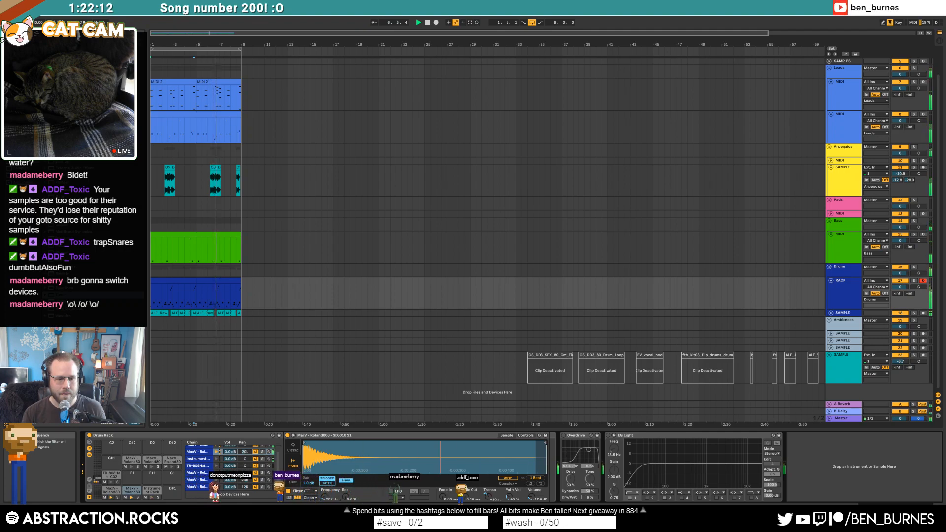
- Duplicate the consolidated four-bar drum clip over the following four bars
click(179, 280)
key(ctrl+d)
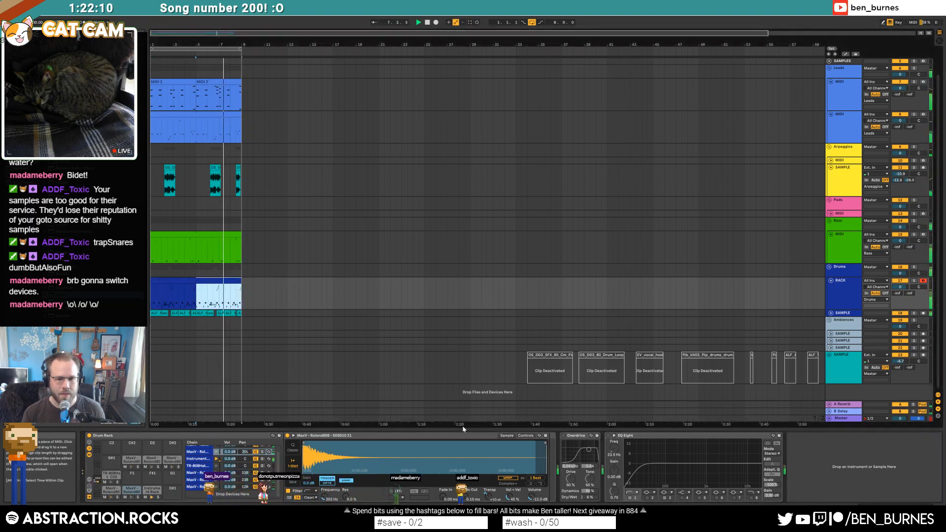
- Enable the Overdrive on the snare chain, reshape its filter band and stop playback
click(564, 436)
drag(589, 450, 583, 453)
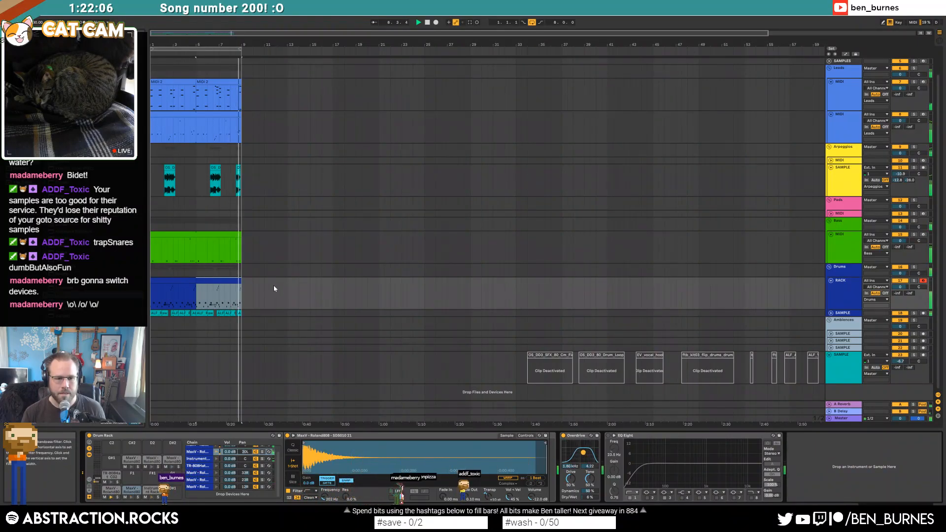
key(space)
- In the second drum clip, remove the second short snare hit before 2.2, then halve the snare hit at 2.3 and duplicate it
click(217, 282)
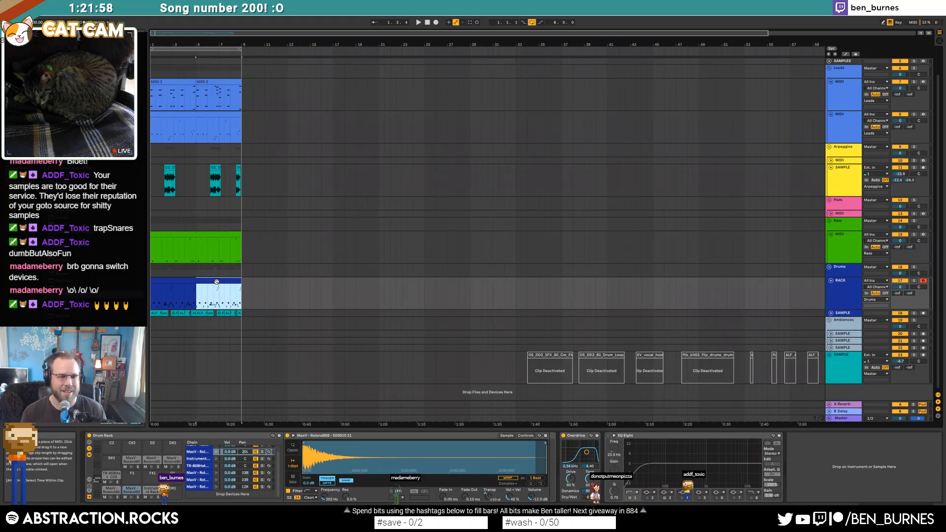
double_click(217, 282)
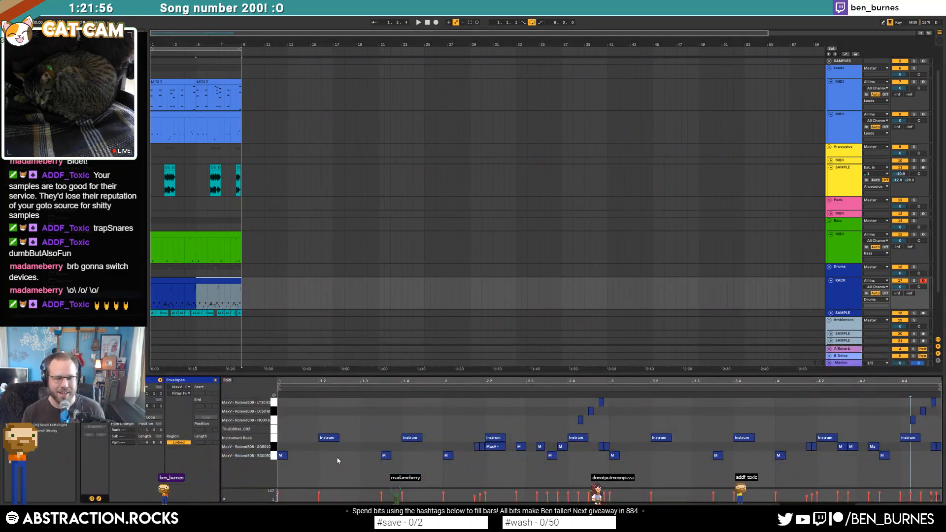
scroll(477, 449, up, 2)
double_click(486, 447)
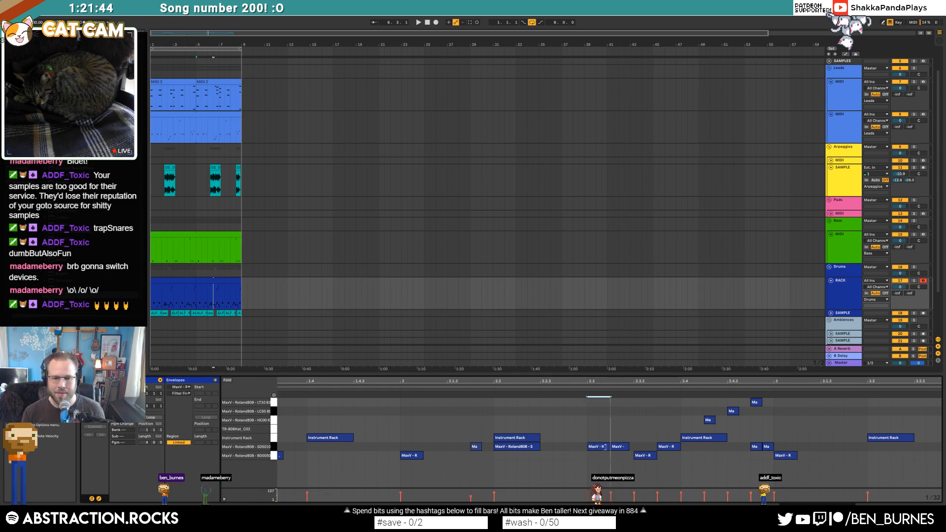
drag(608, 448, 598, 449)
key(ctrl+d)
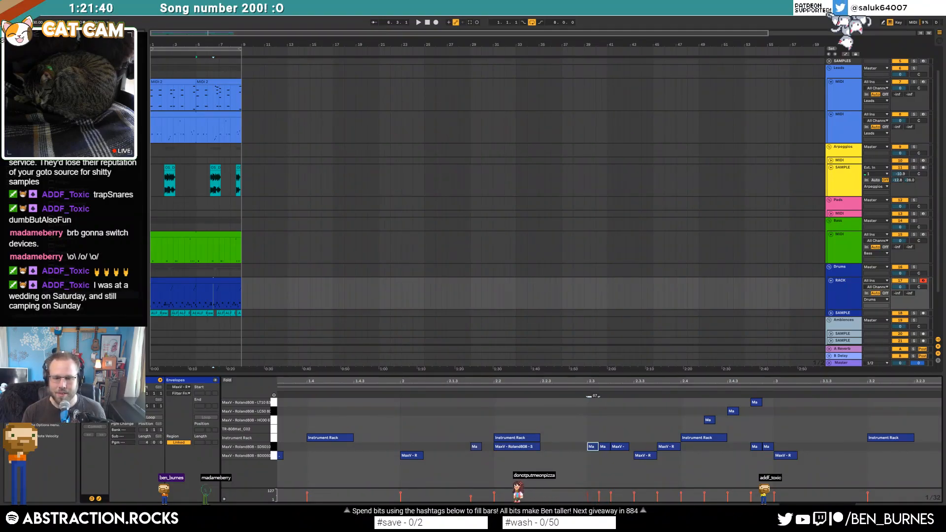
- Replace the pair of short snare hits at 2.4.4 with one longer hit and play the pattern
scroll(624, 468, down, 5)
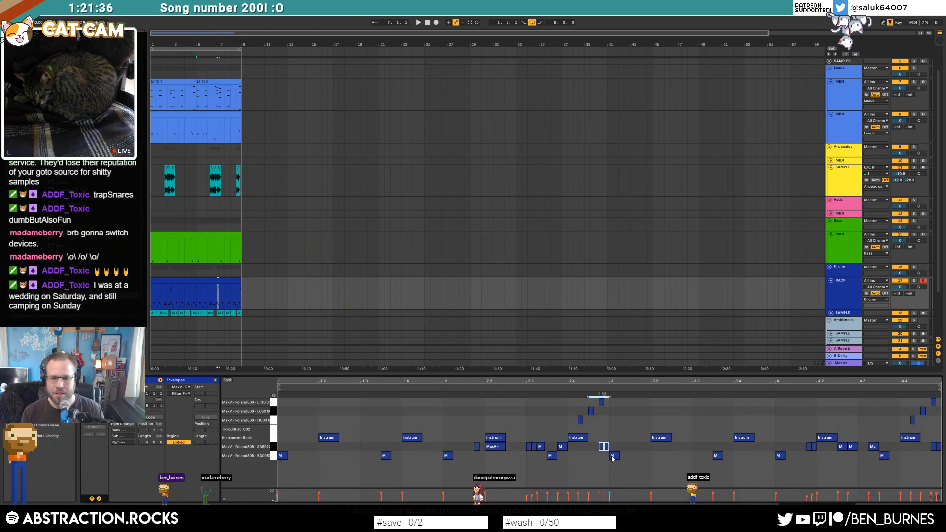
scroll(603, 447, up, 4)
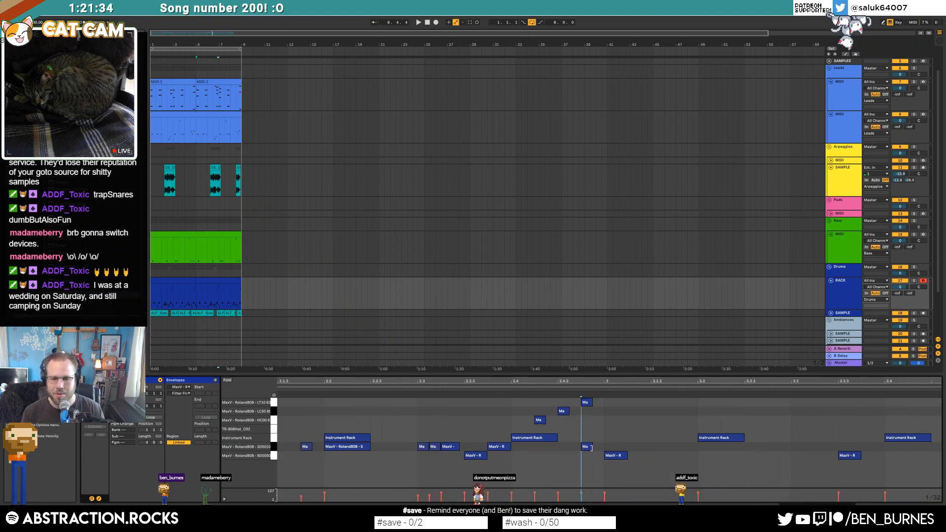
scroll(610, 377, down, 5)
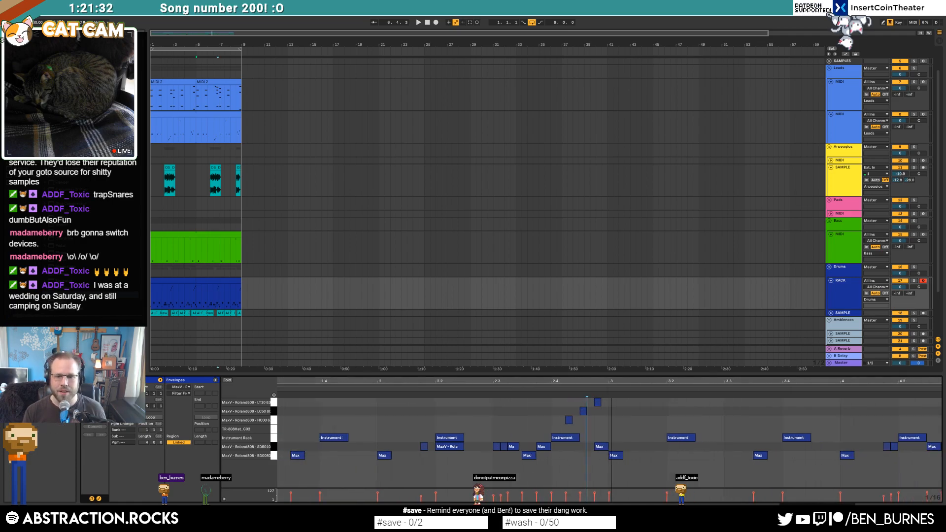
key(space)
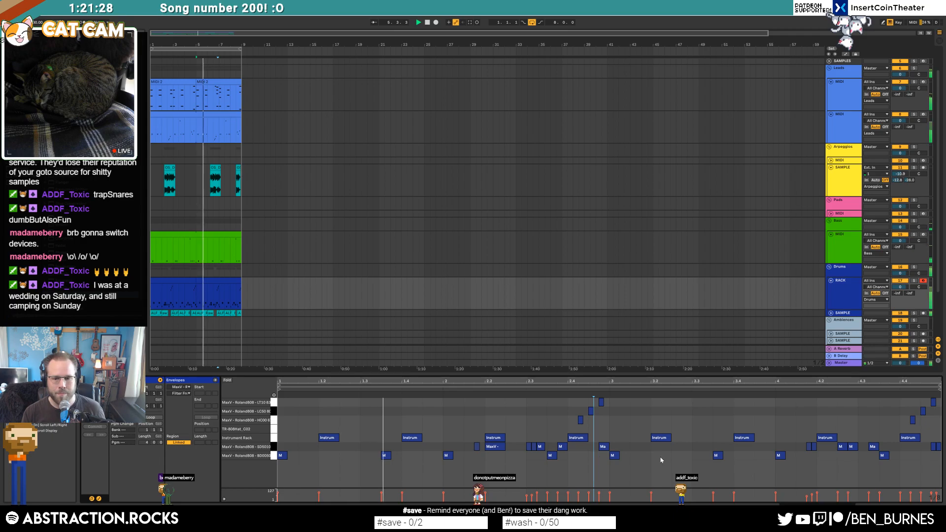
- Add snare hits at 1.3.4 and 1.4.4, and lengthen the short snare hit just before 2.2
scroll(399, 456, up, 3)
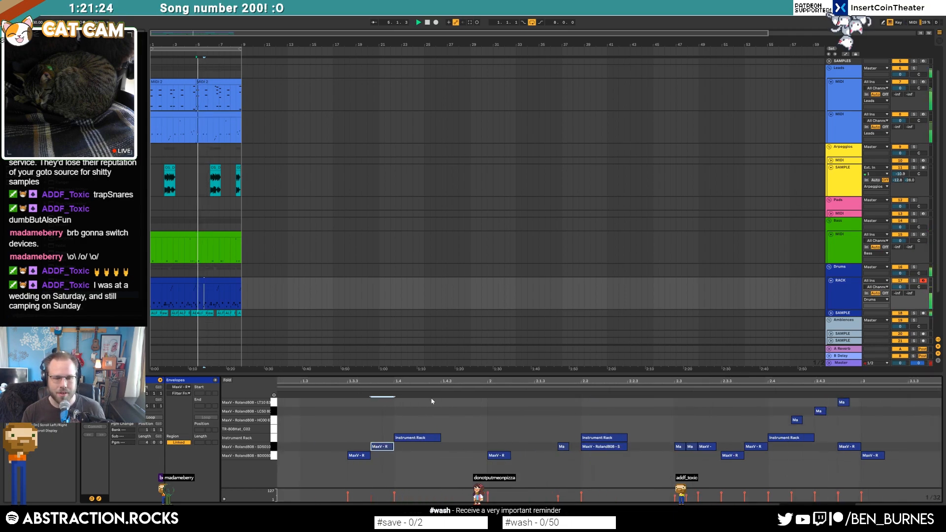
scroll(427, 405, down, 3)
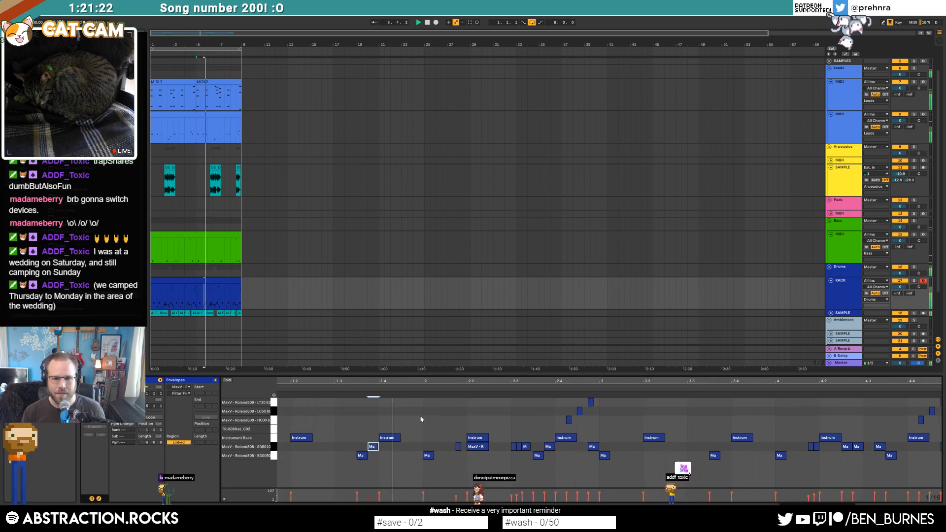
click(411, 448)
key(space)
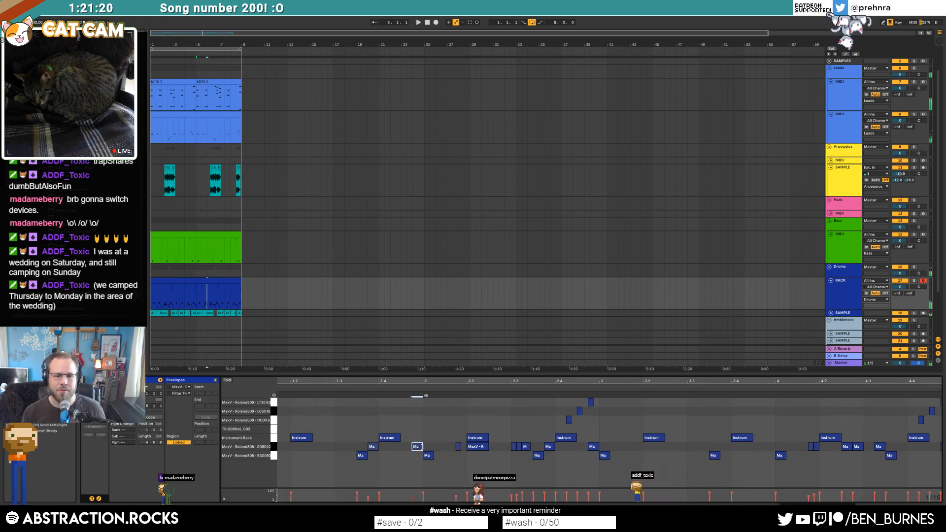
click(460, 447)
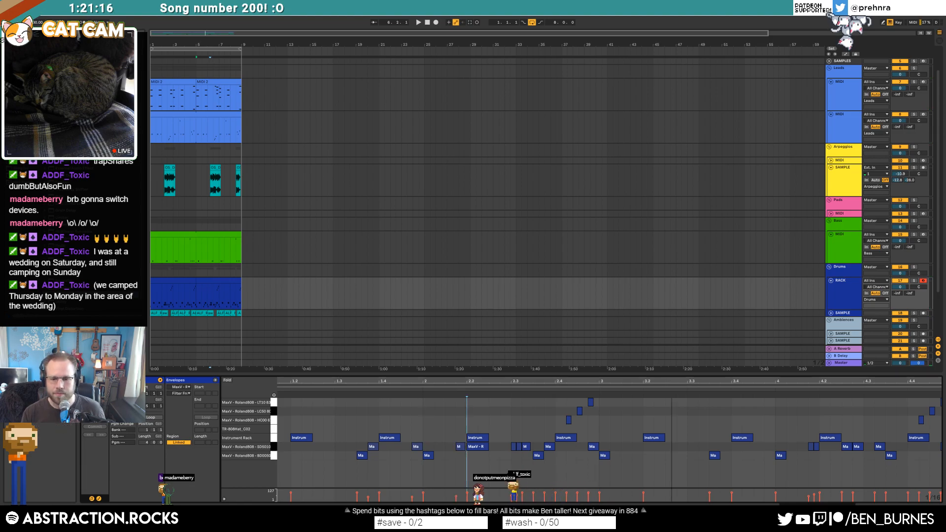
- Move the three snare hits after 4.2 in the second drum clip to 4.2.4, 4.3 and 4.3.4, and play the pattern
drag(672, 381, 678, 377)
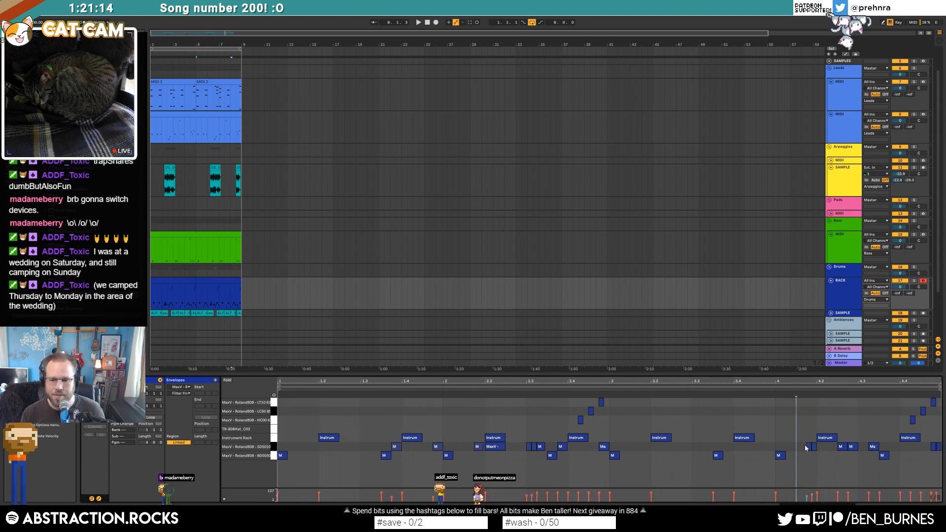
drag(863, 380, 855, 382)
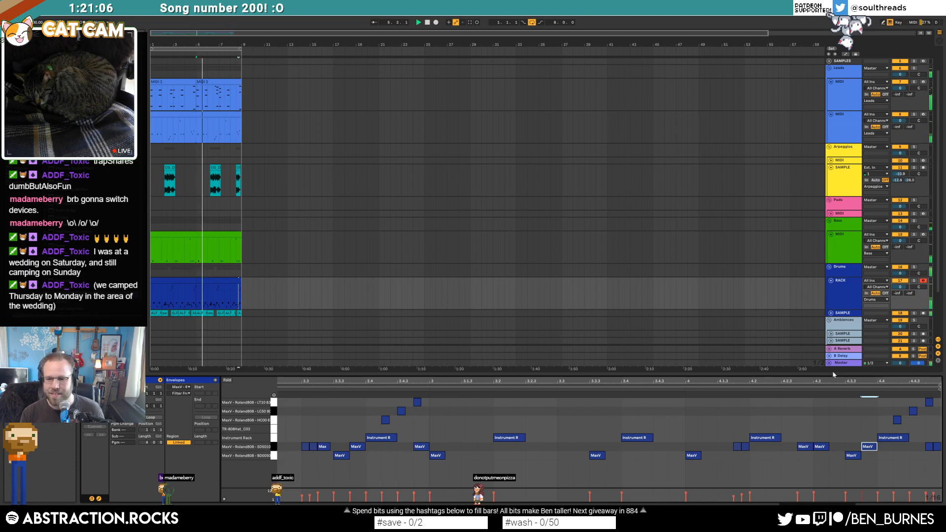
drag(839, 382, 839, 375)
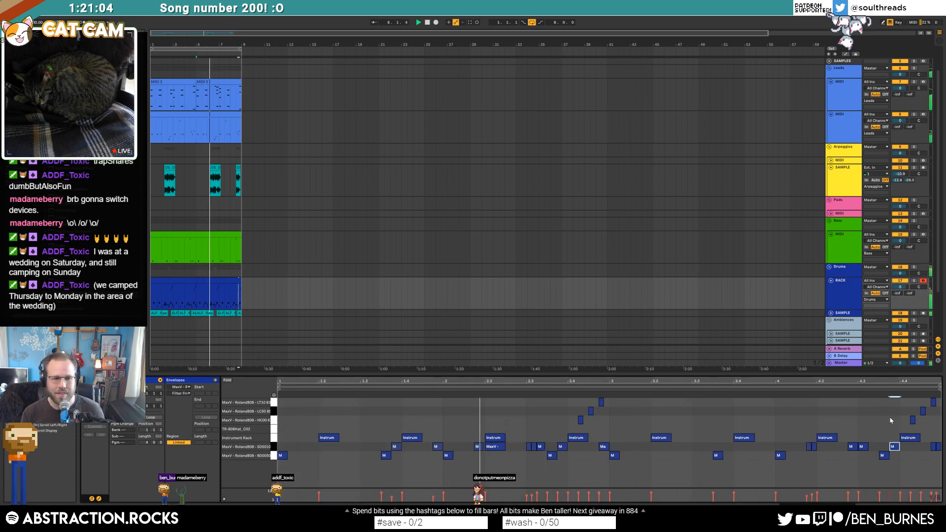
- Return to the Drum Rack's devices, select the first four-bar drum clip and play the loop from the start
key(shift+Tab)
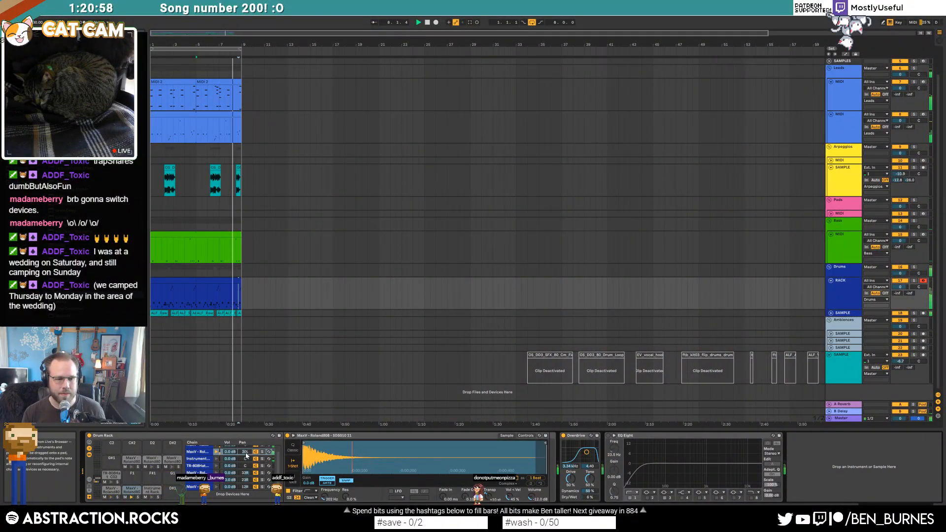
key(space)
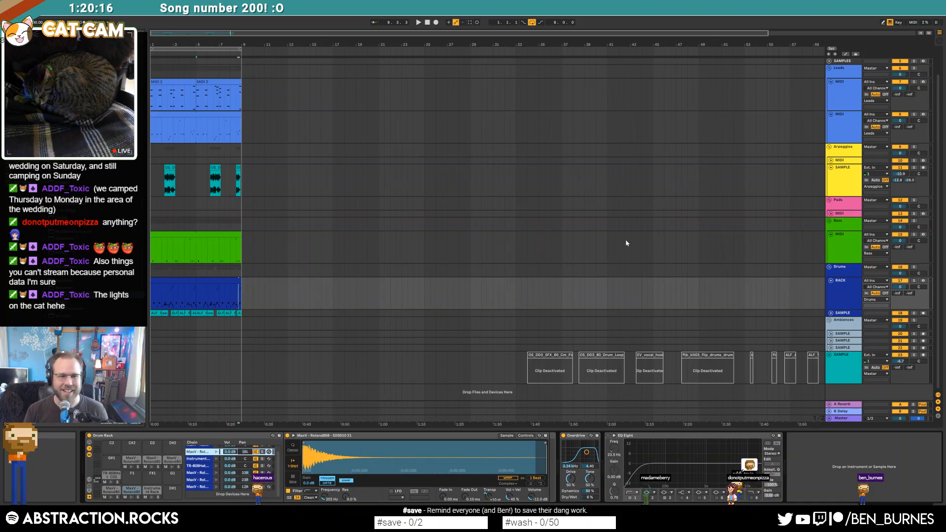
click(177, 279)
key(space)
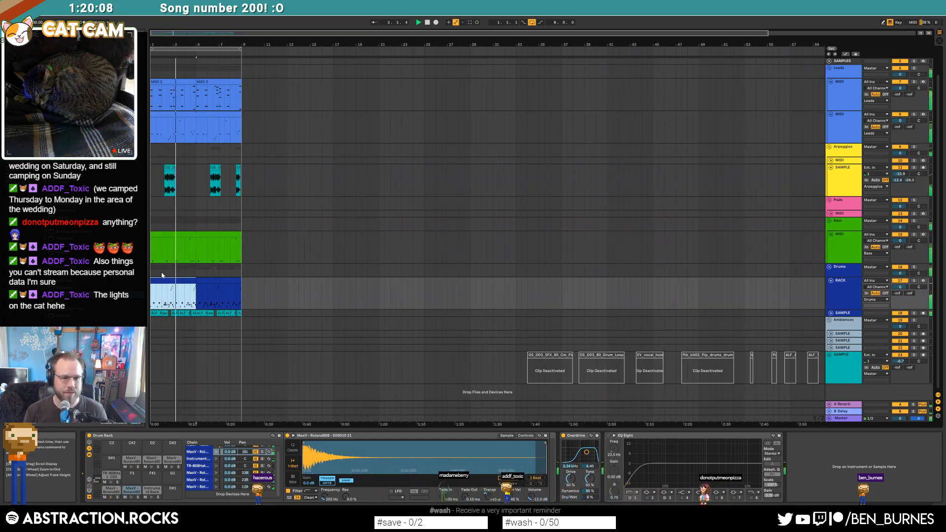
- Duplicate the second four-bar drum clip so a copy starts at bar 9, and open the copy's notes
click(216, 279)
click(359, 415)
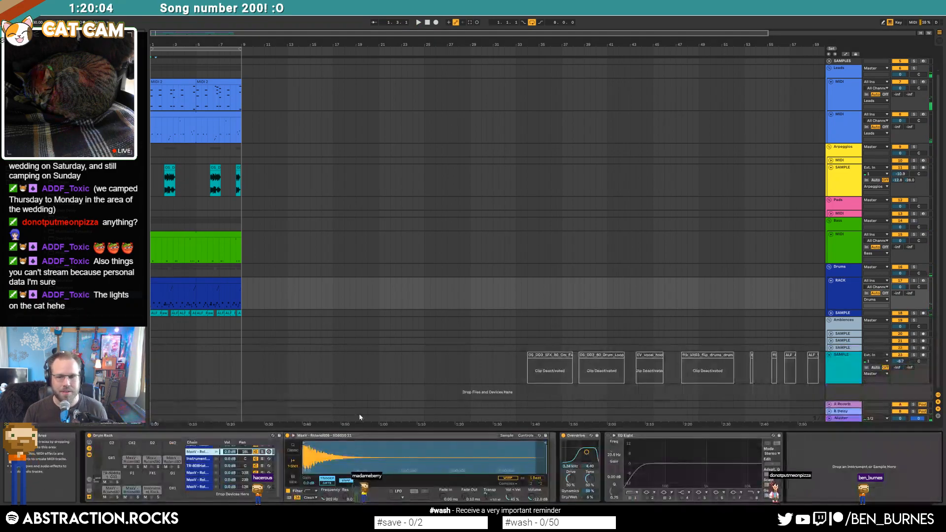
key(shift+Tab)
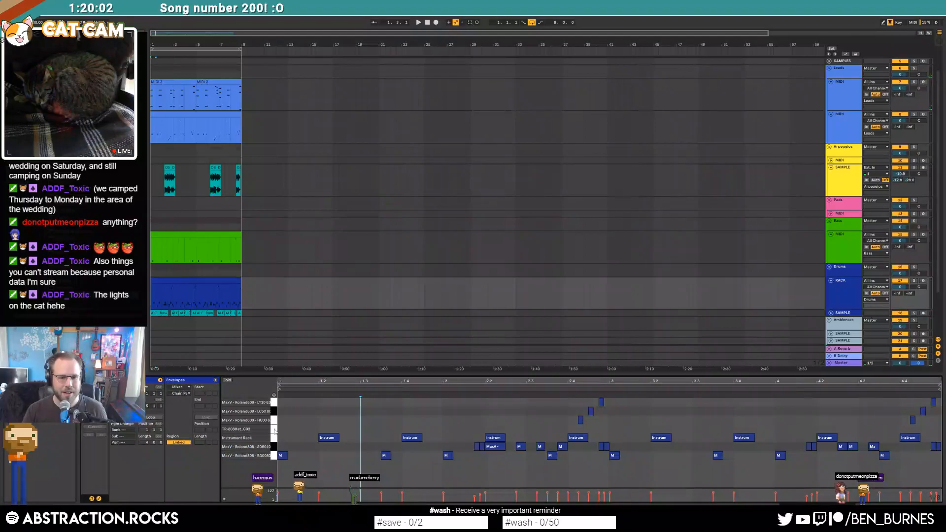
drag(196, 291, 247, 288)
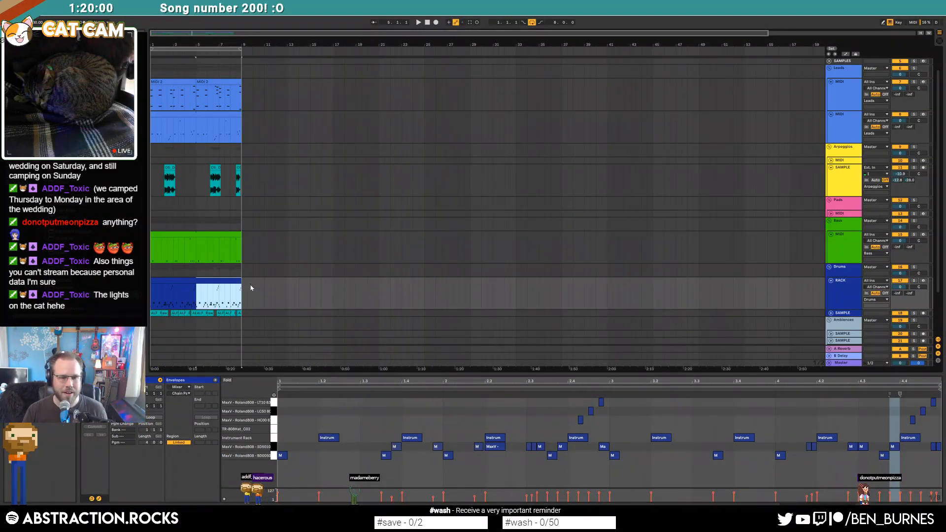
key(shift+Tab)
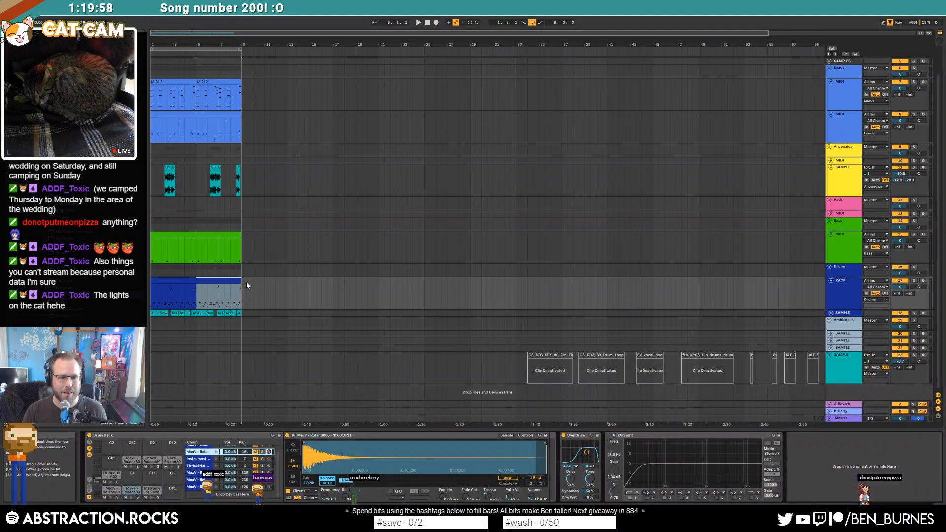
drag(247, 285, 283, 284)
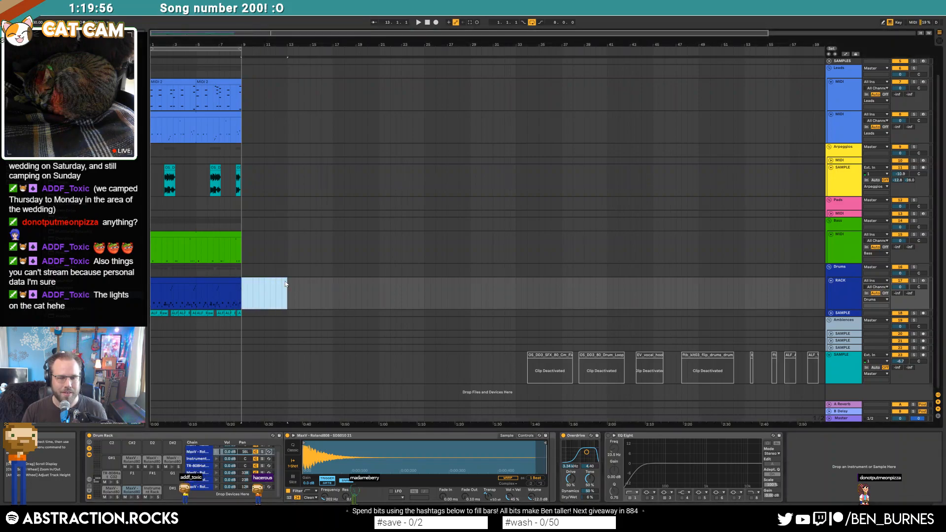
click(199, 280)
key(ctrl+d)
double_click(265, 281)
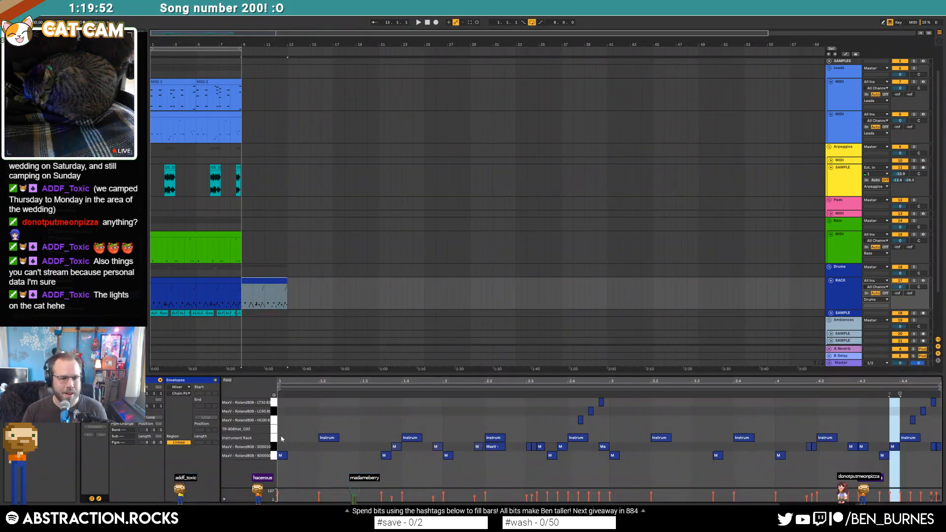
- Place four consecutive sixteenth-note TR-808Hat_C02 hits across the first beat of the new drum clip
double_click(286, 429)
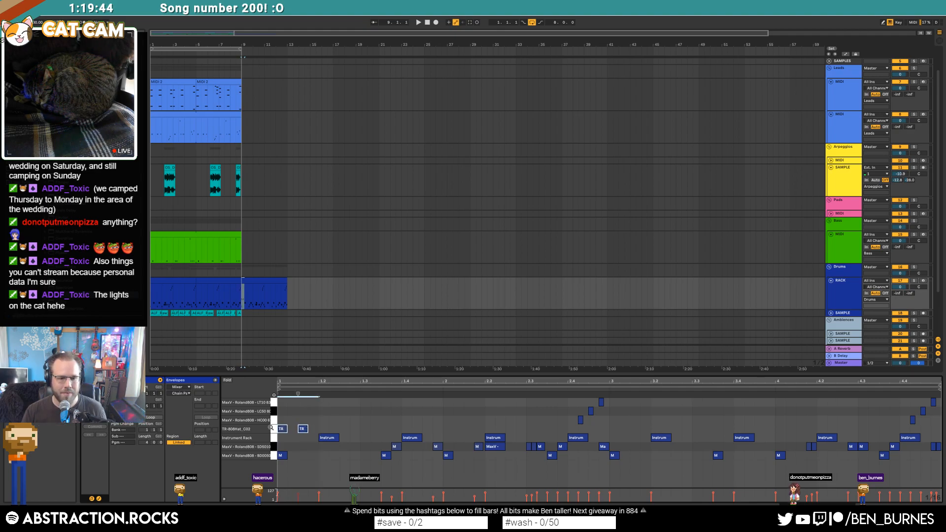
click(302, 429)
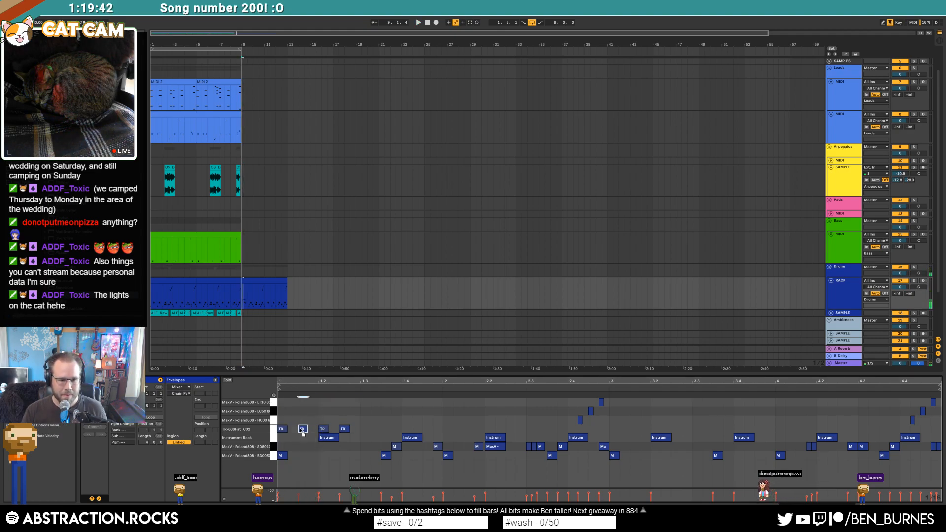
drag(294, 430, 313, 429)
click(282, 429)
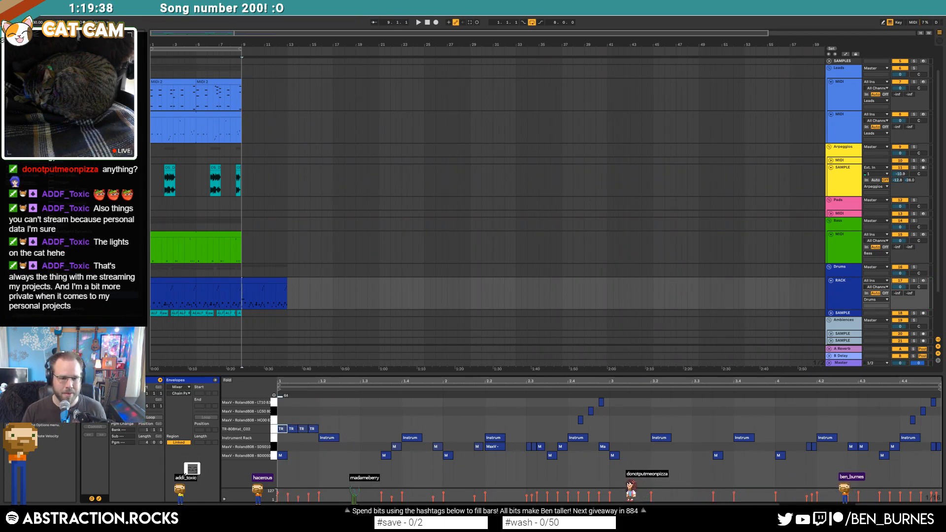
click(292, 429)
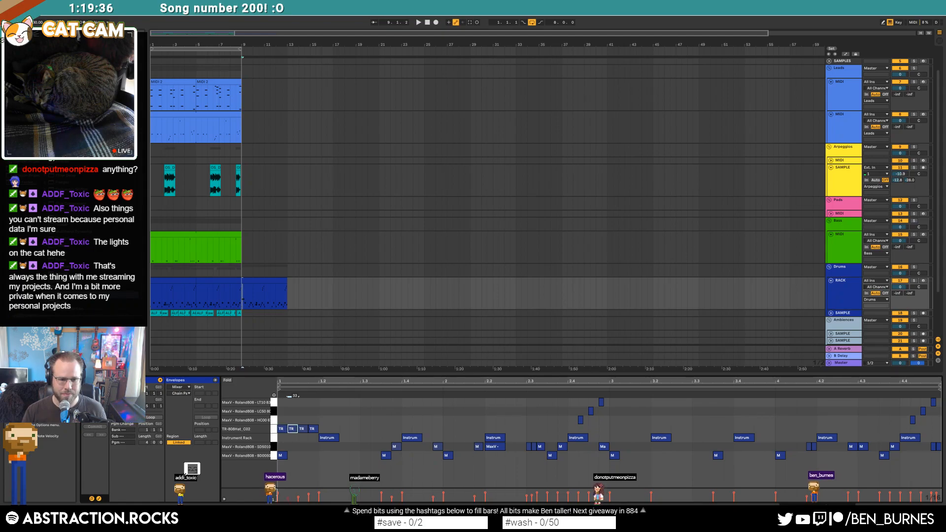
click(301, 429)
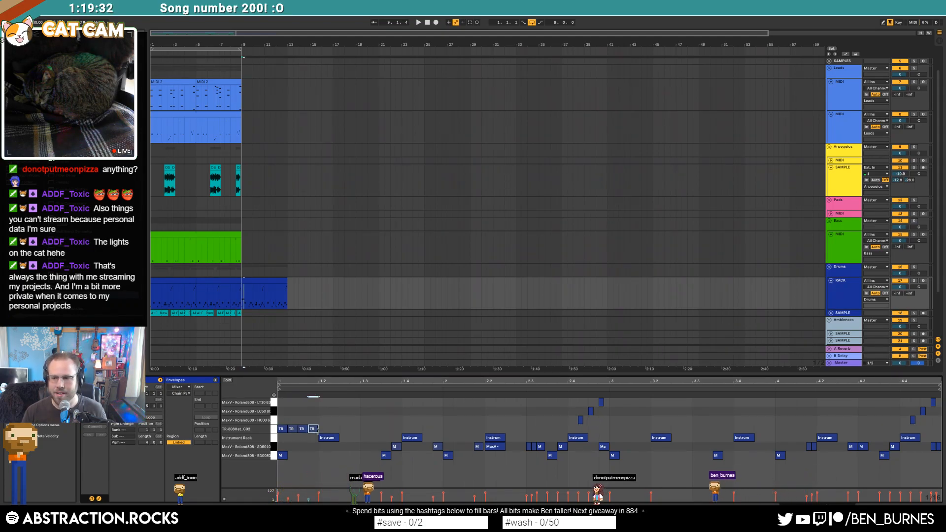
- Duplicate the hat hits across the rest of bar 1, with short hat rolls just before 1.3 and before bar 2
drag(318, 424, 282, 432)
key(ctrl+d)
click(350, 440)
scroll(353, 439, up, 3)
drag(369, 430, 281, 433)
key(ctrl+d)
scroll(359, 430, down, 3)
key(ctrl+d)
- Add the TR-808Snare15 sample to the Drum Rack and place a hit at 1.2 in place of the hat there
click(359, 461)
key(shift+Tab)
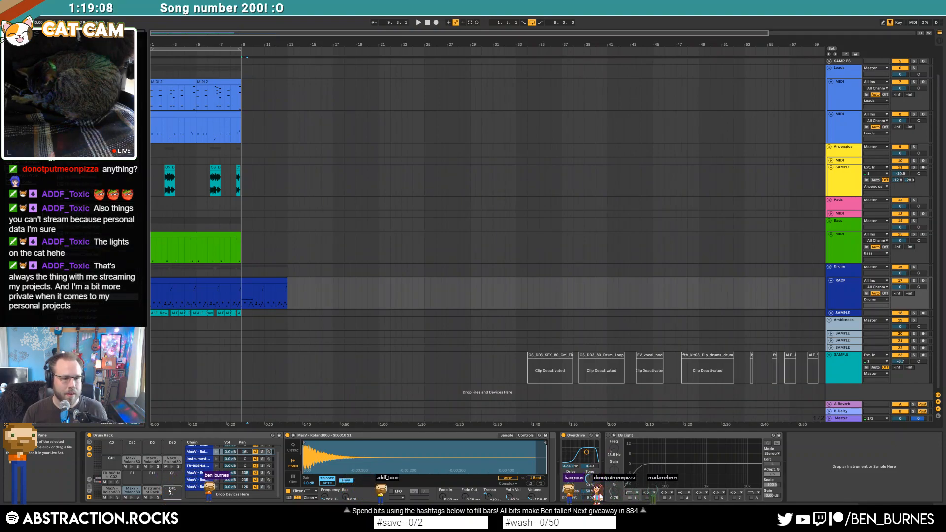
double_click(259, 286)
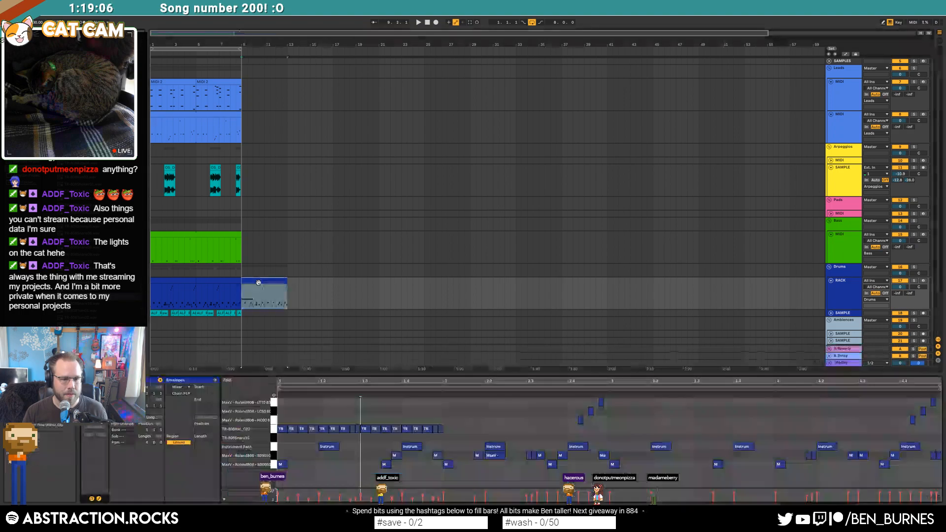
click(319, 443)
key(space)
key(space)
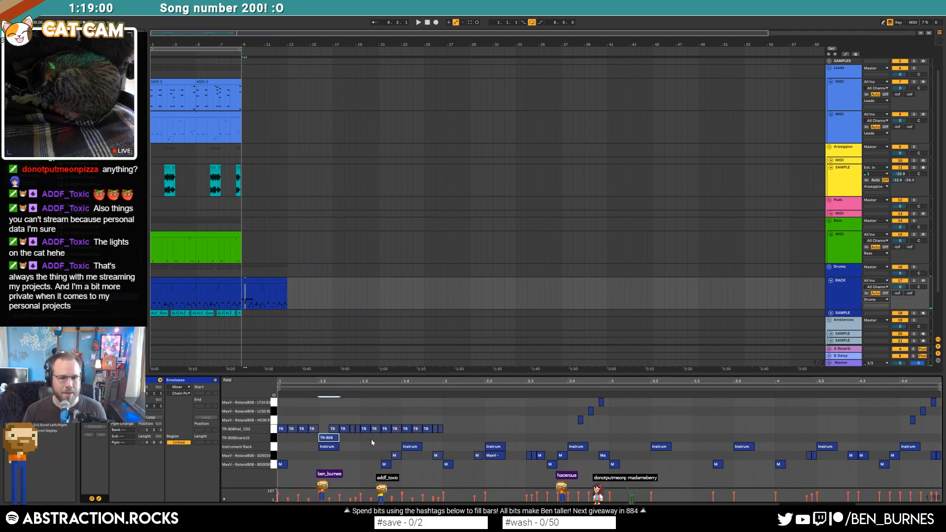
- Duplicate the half-bar containing the TR-808 snare so it also hits at 1.4, and play the pattern
drag(280, 438, 357, 441)
key(ctrl+d)
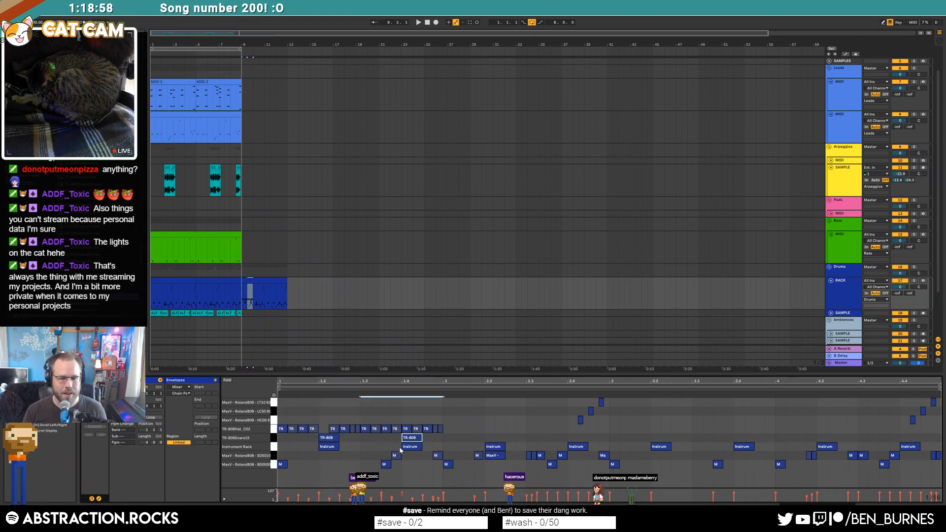
key(space)
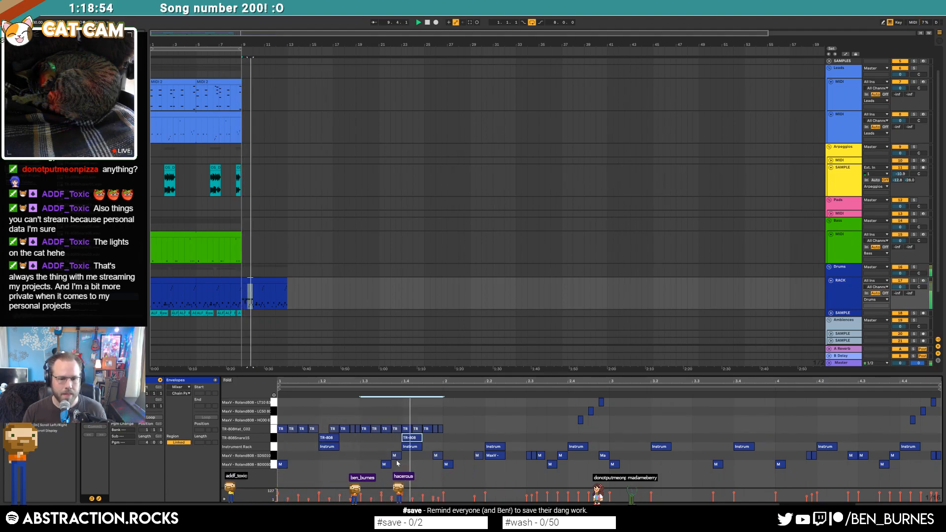
key(space)
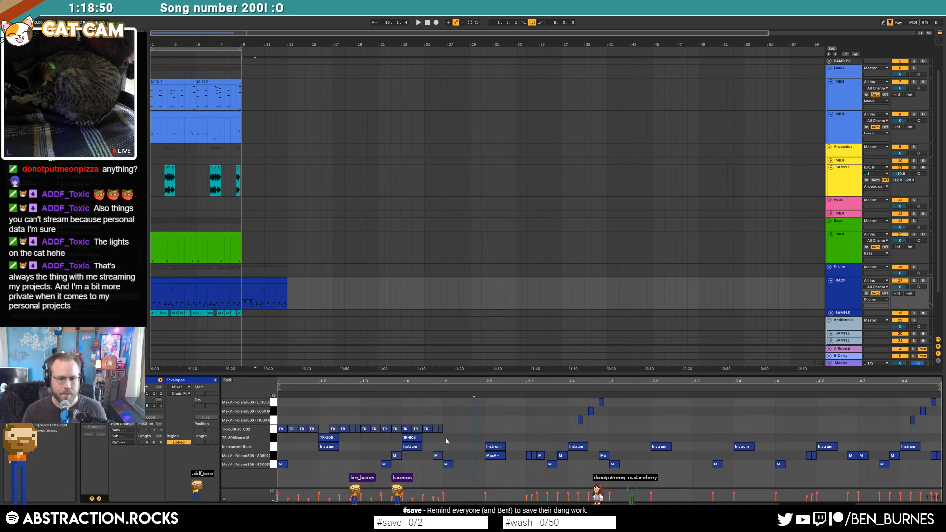
- Duplicate the TR-808 snare and hat patterns of bar 1 into bar 2 of the clip
drag(447, 441, 281, 438)
key(ctrl+d)
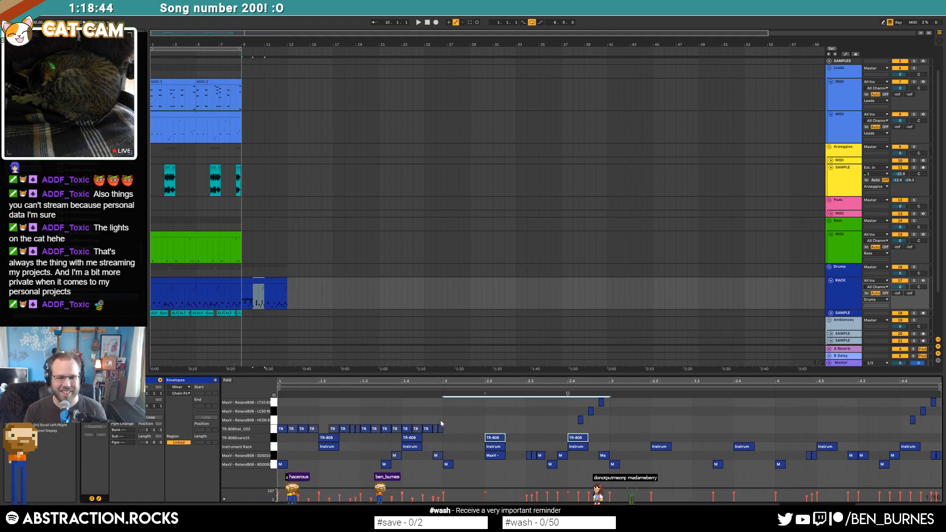
drag(442, 424, 279, 431)
key(ctrl+d)
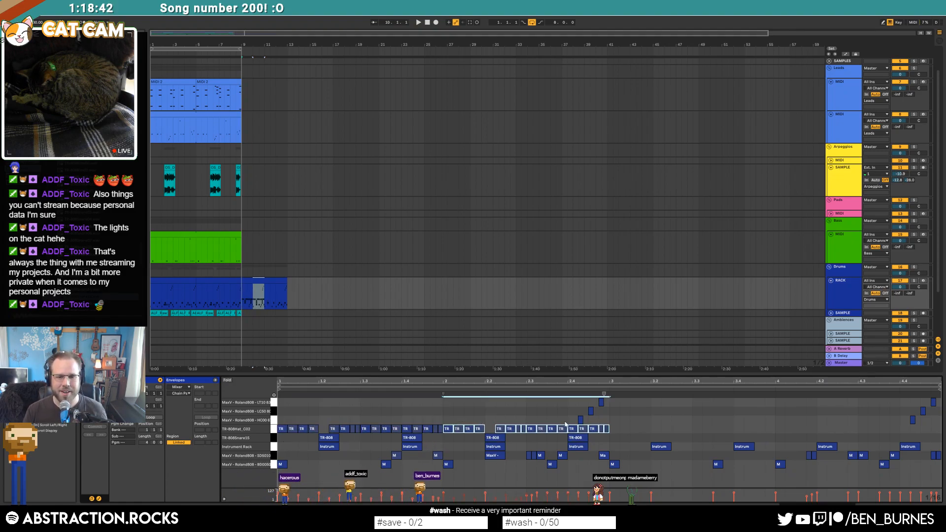
- Delete the tom and conga hits and duplicate the two-bar hat and TR-808 snare patterns into bars 3 and 4
click(566, 424)
click(902, 422)
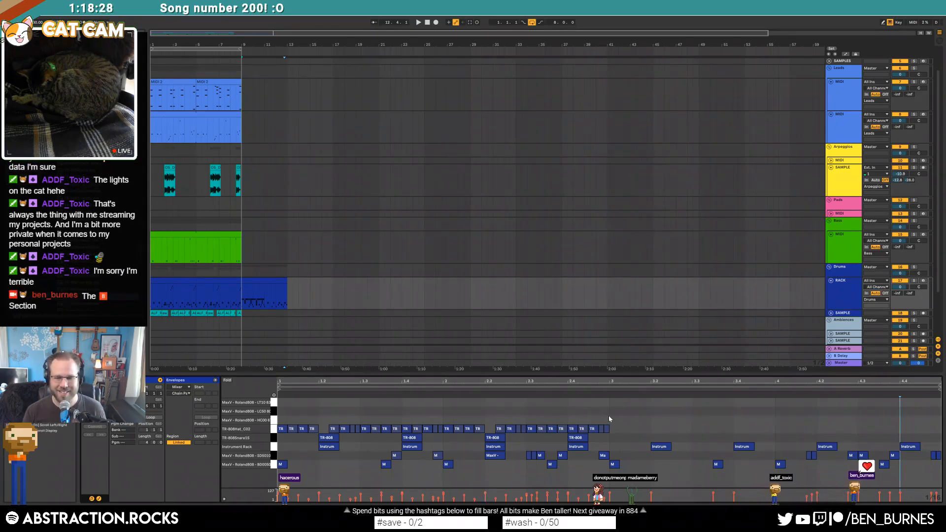
drag(612, 418, 284, 431)
key(ctrl+d)
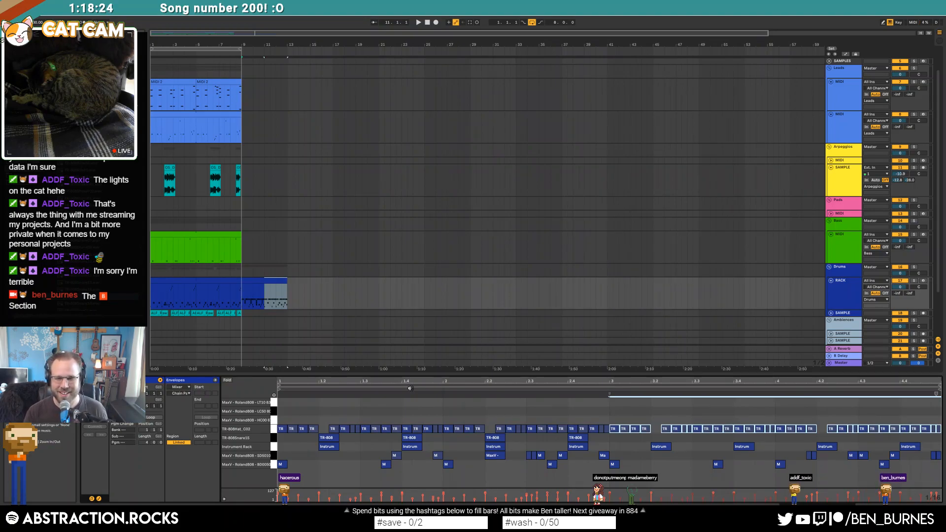
drag(607, 438, 280, 441)
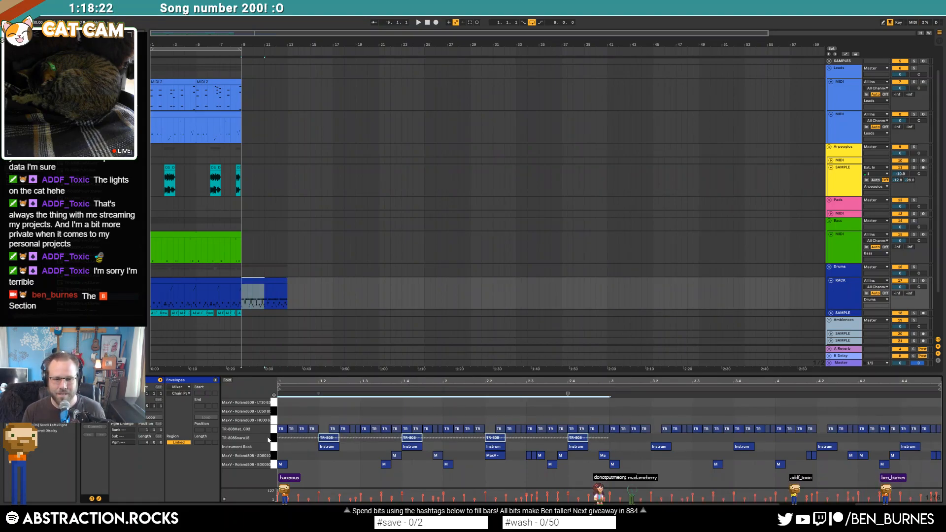
key(ctrl+d)
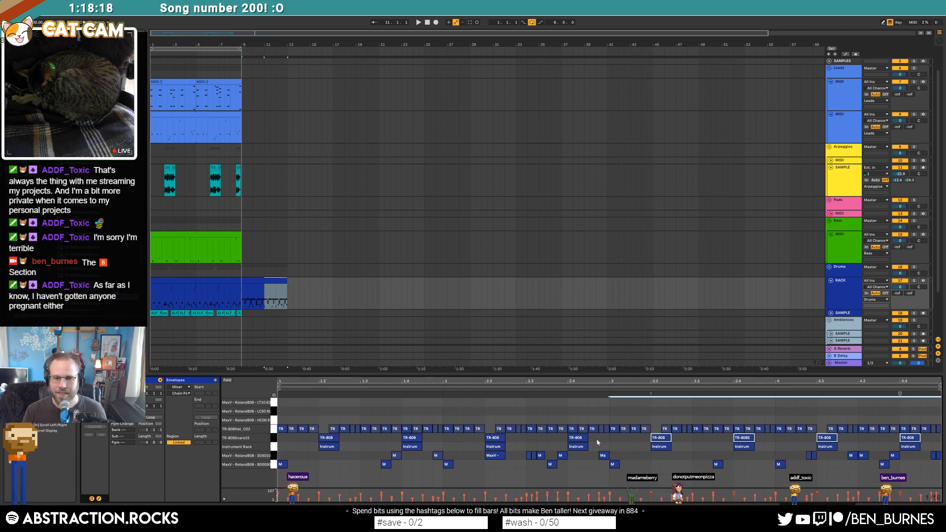
- Move the layered snare hits at 2.4 and 4.4 to 2.3.3 and 4.3.3, and delete the Roland808 snare hit at 2.3.4
click(555, 438)
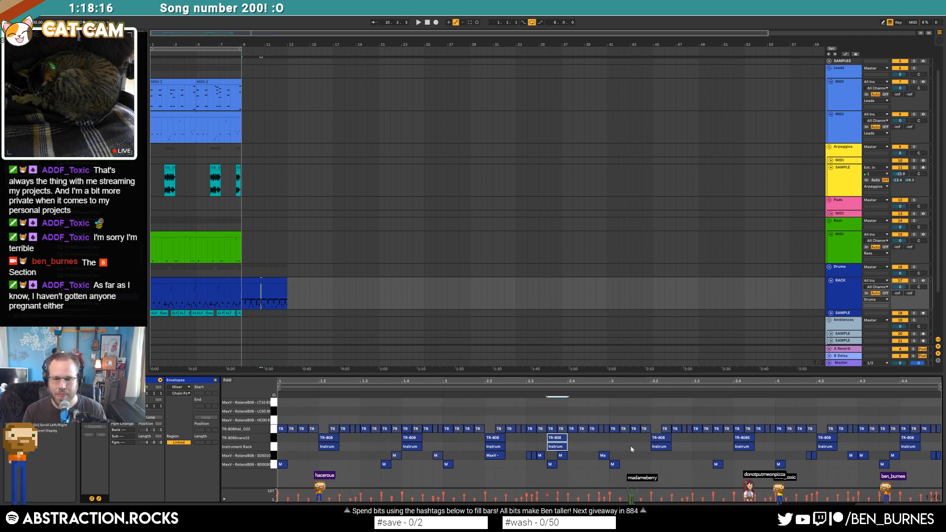
key(ctrl+d)
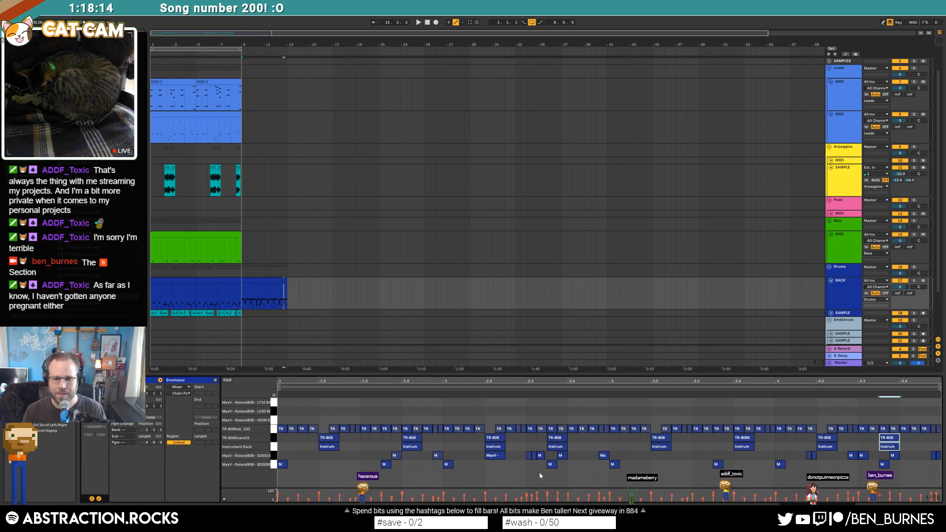
click(562, 456)
key(Delete)
key(space)
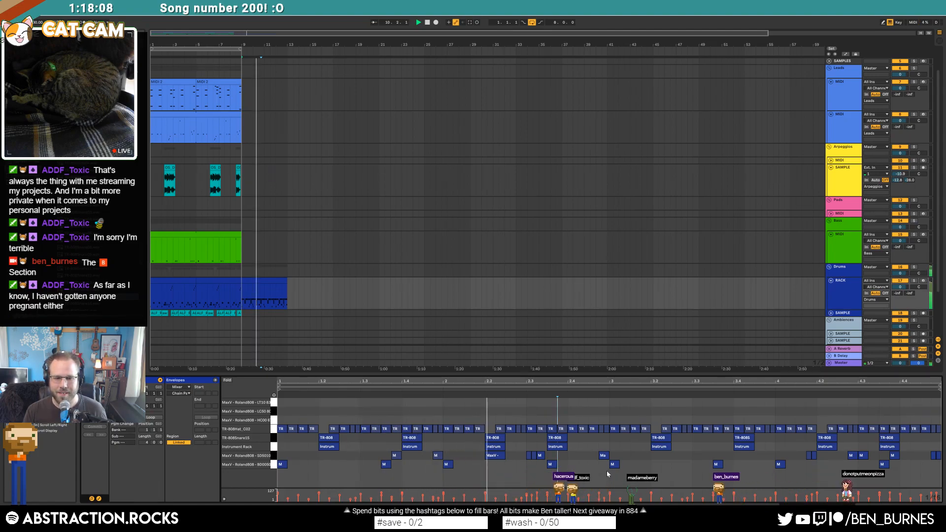
- Delete the Roland808 snare hits at 2.2 and 2.3.2, then shift the short pair to 2.3.2 and the hit at 2.4.4 to bar 3
click(494, 456)
key(Delete)
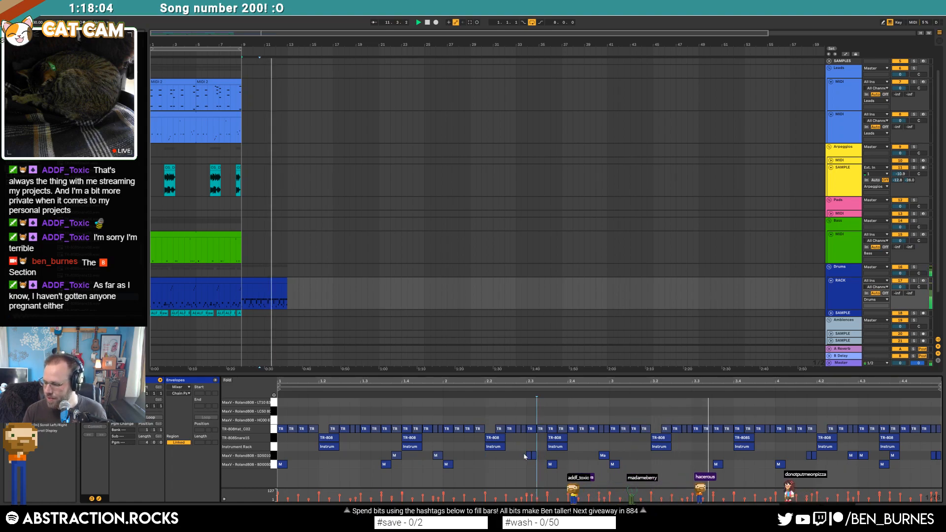
key(space)
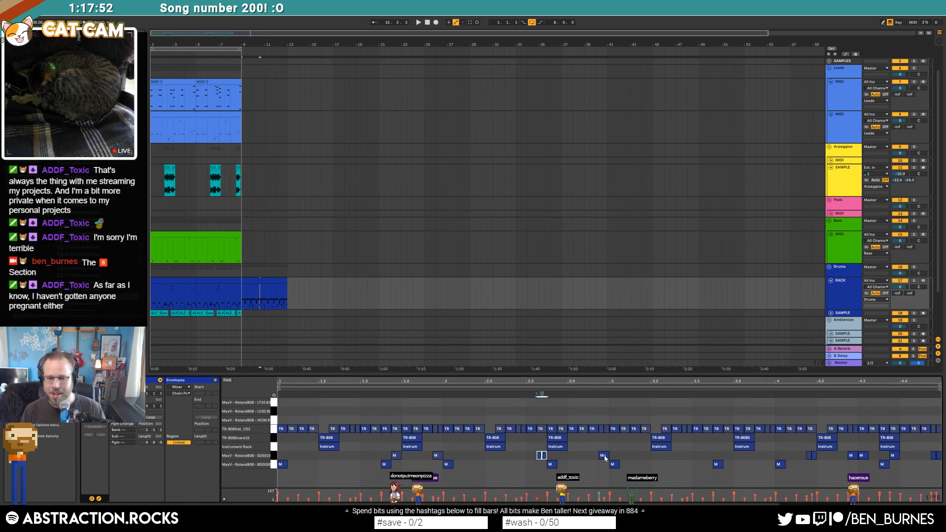
drag(605, 459, 617, 461)
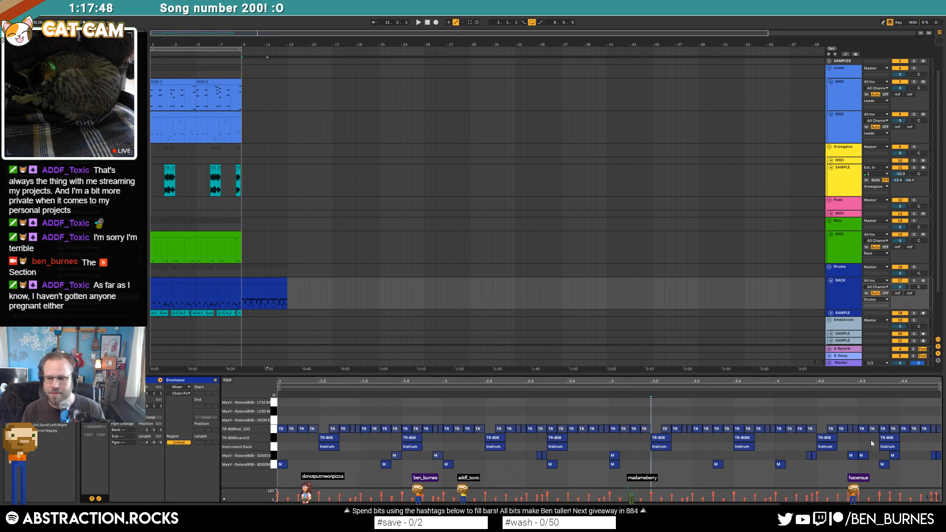
- Move the layered snare and the kick near the end of bar 4 to 4.3.4, and delete the Roland808 snare hits after 4.3
drag(875, 440, 896, 449)
key(Right)
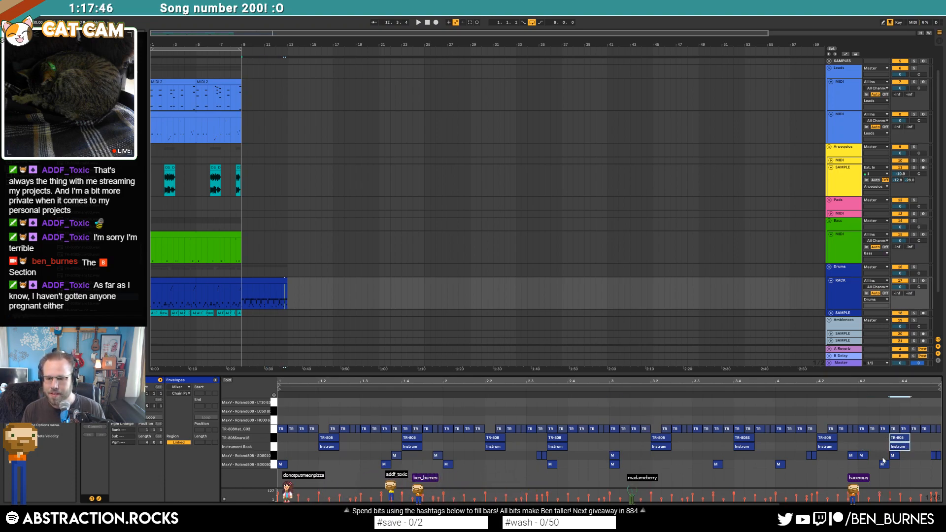
click(916, 456)
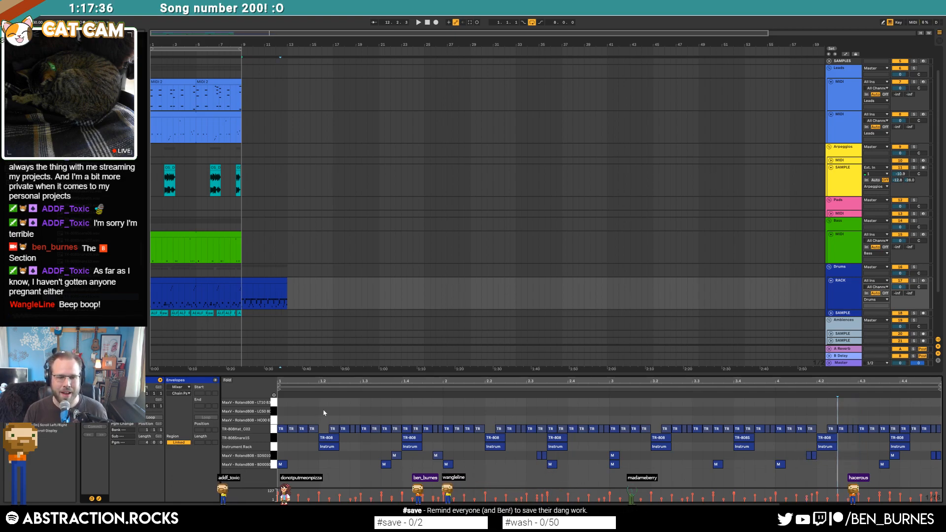
- Play the new drum clip from bar 9, then select the first drum clip and play the original loop
key(space)
key(space)
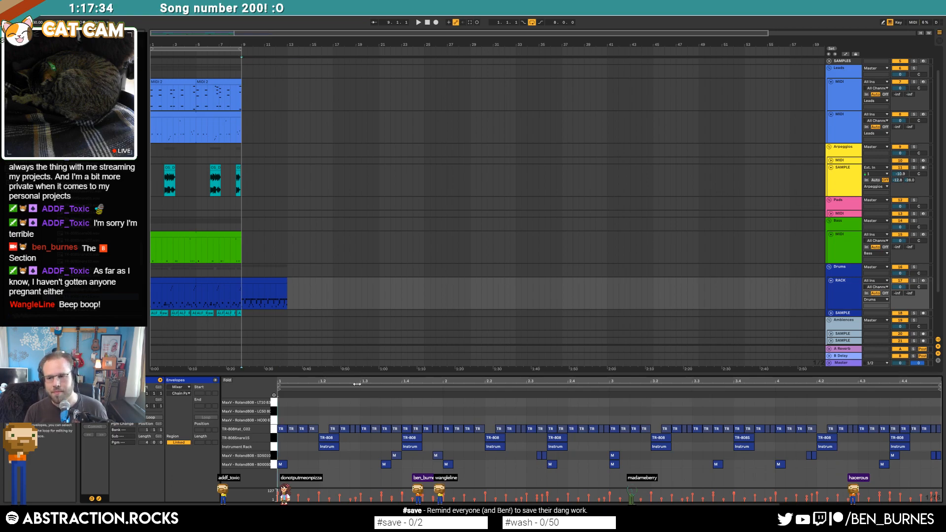
key(space)
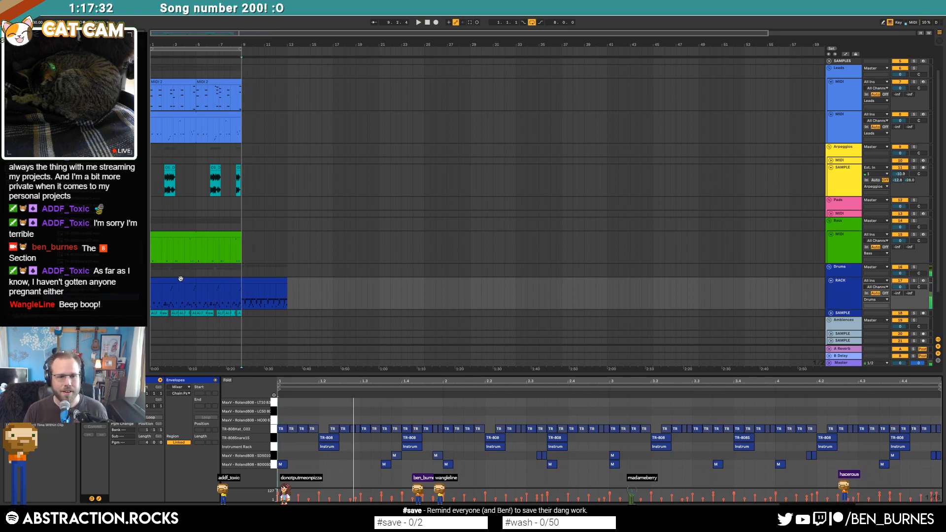
click(180, 278)
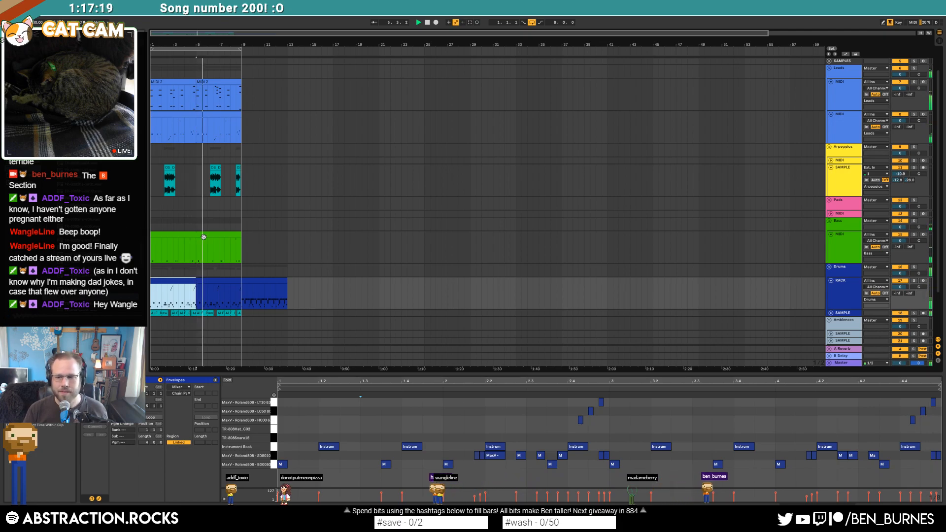
scroll(202, 239, down, 3)
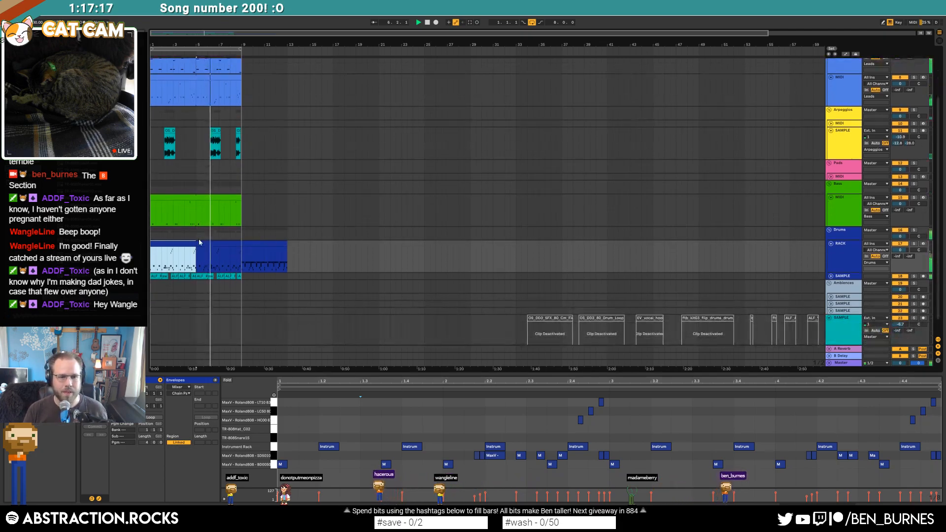
- Raise the transposition envelope over the note around 3.4 in the second arpeggio sample clip, and play the passage to check it
scroll(213, 235, up, 3)
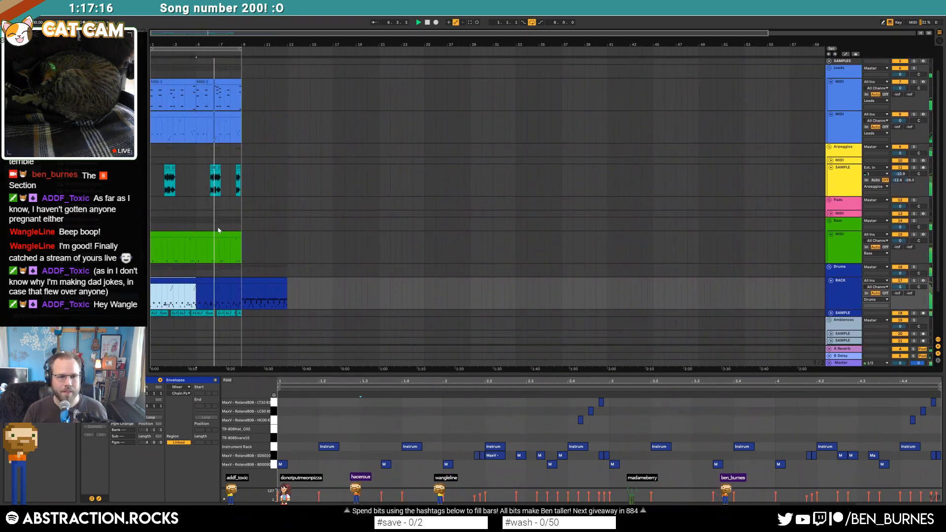
click(215, 168)
click(517, 414)
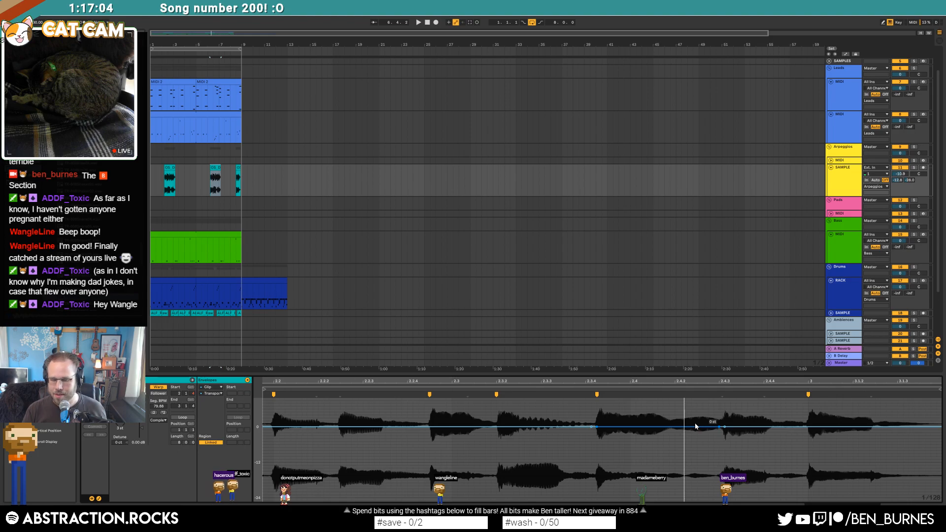
drag(696, 427, 696, 418)
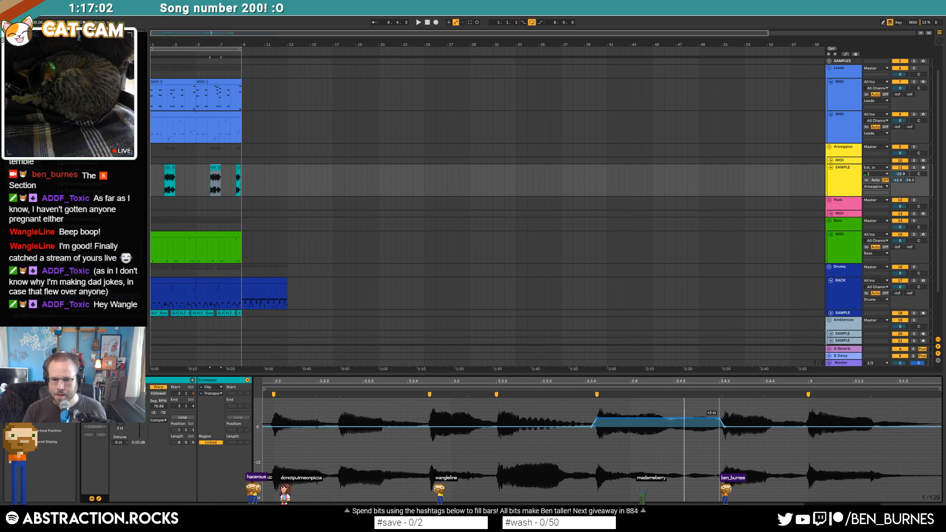
click(565, 390)
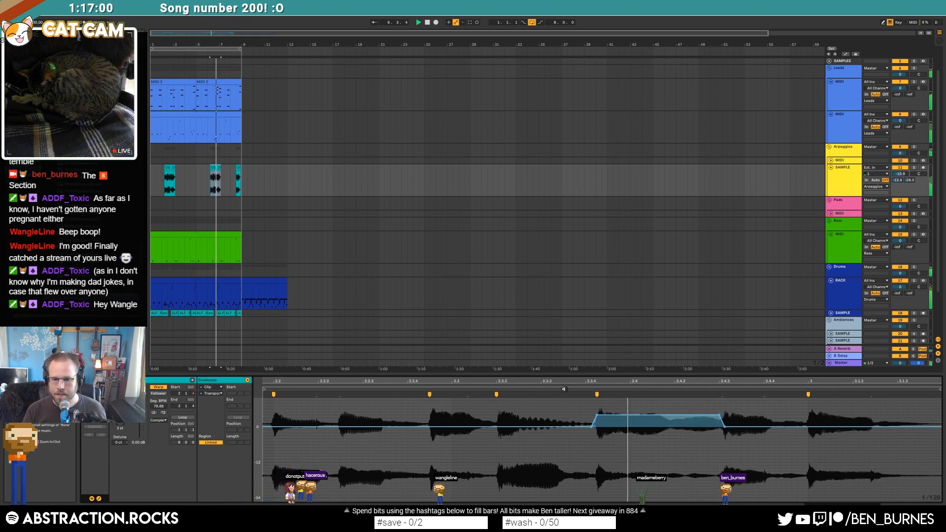
click(462, 391)
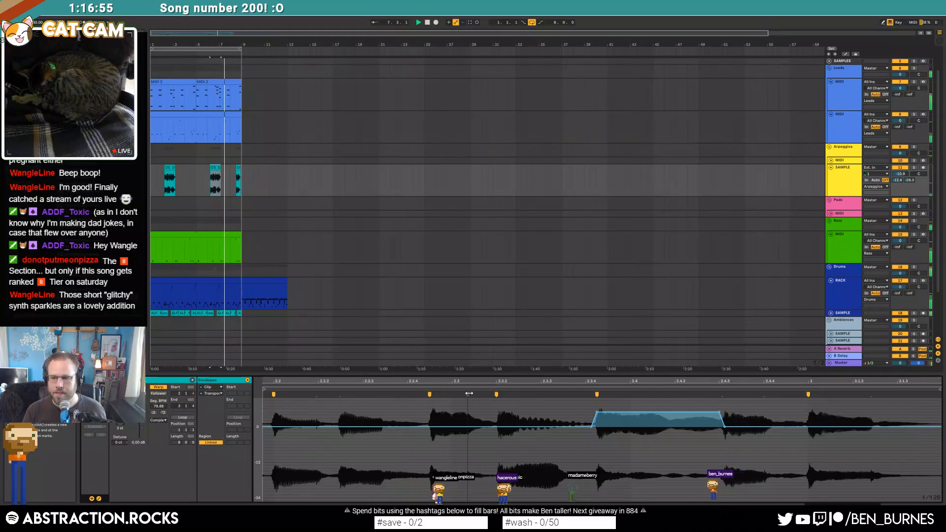
key(space)
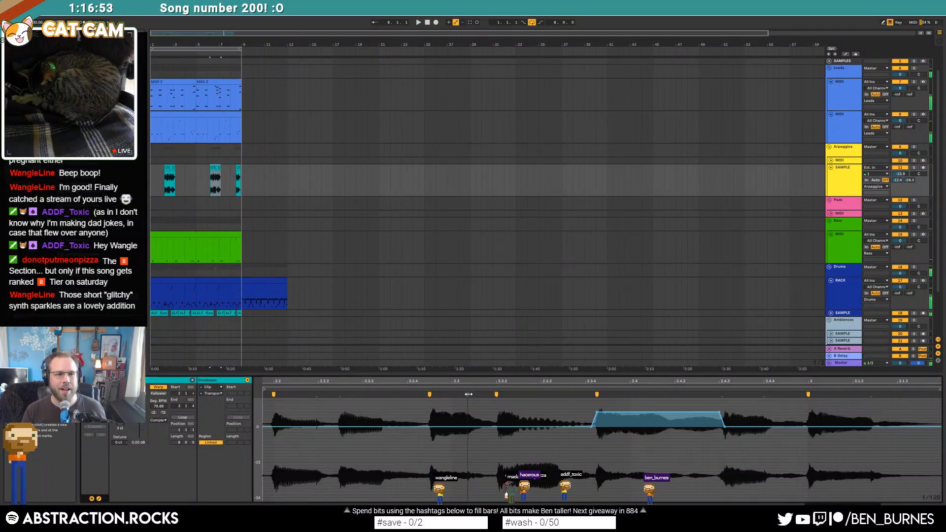
- Examine the notes in the lower lead track's MIDI clip
click(219, 130)
drag(335, 423, 881, 493)
click(568, 434)
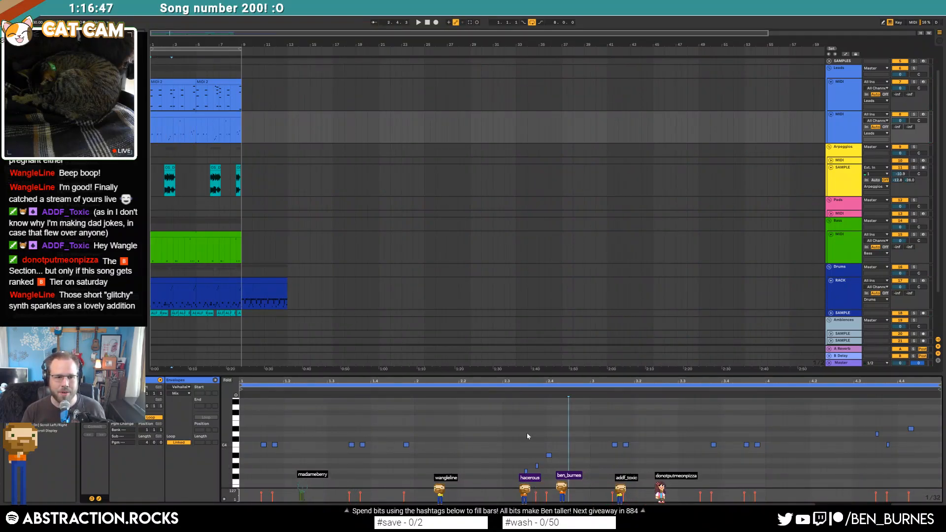
- Set the loop region to bars 9 to 17 and paste a copy of the first drum loop sample at bar 9
drag(227, 48, 318, 49)
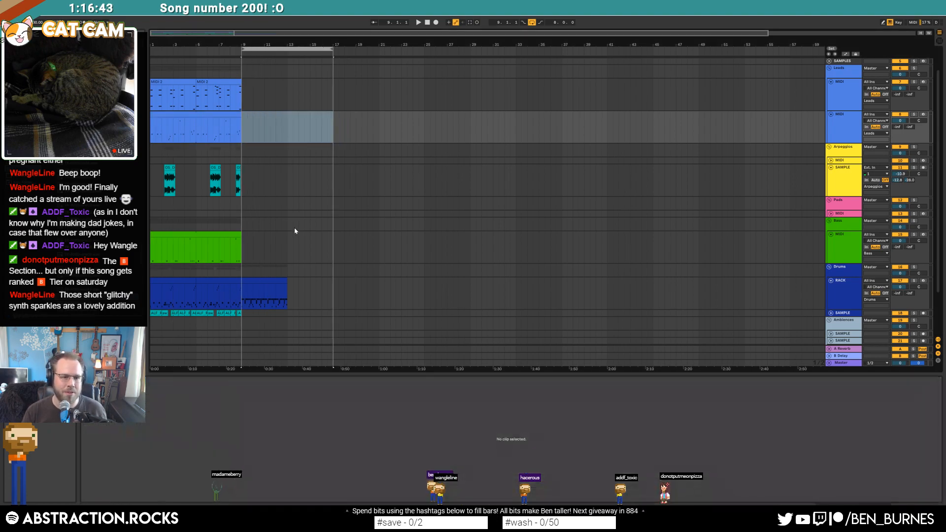
scroll(293, 225, down, 3)
click(831, 276)
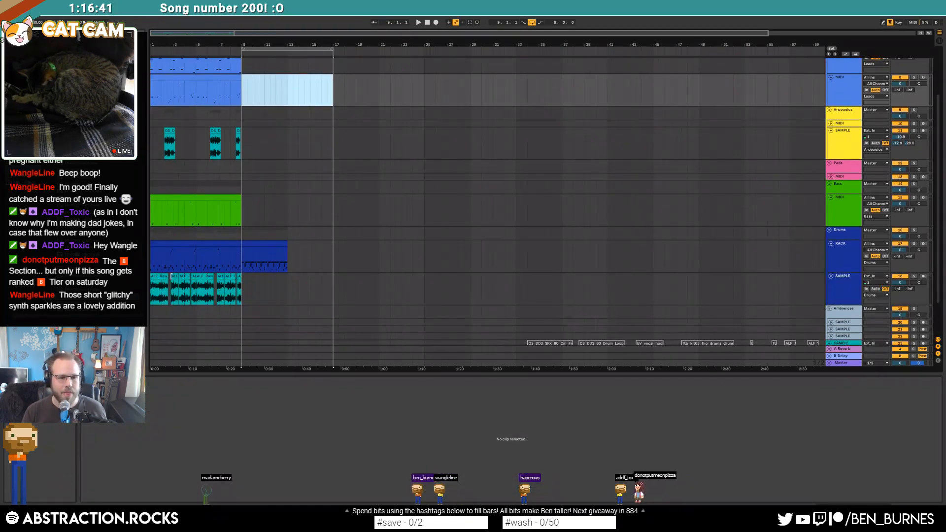
click(155, 277)
click(241, 289)
key(ctrl+v)
- Trim the pasted drum loop sample to run from 9.1.2 to 9.1.4, playing the start of the B section along the way
scroll(242, 294, up, 6)
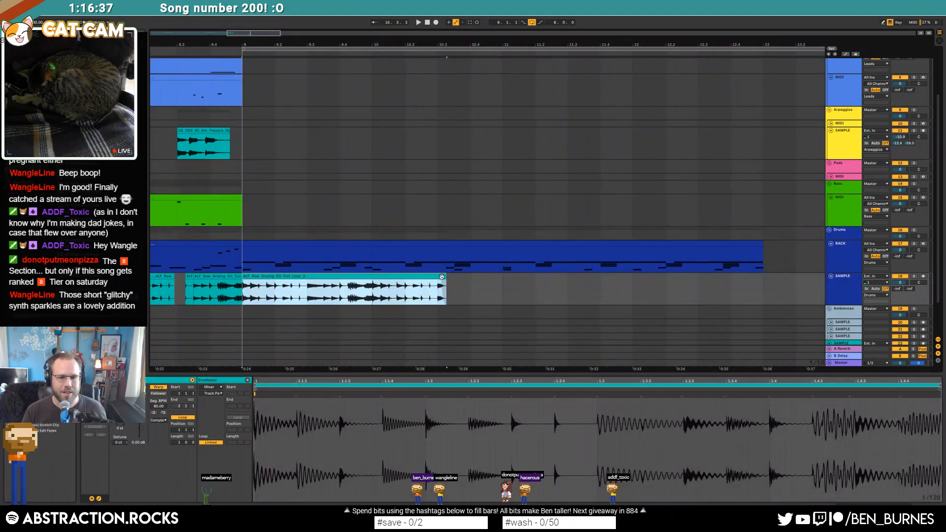
drag(444, 277, 265, 281)
key(space)
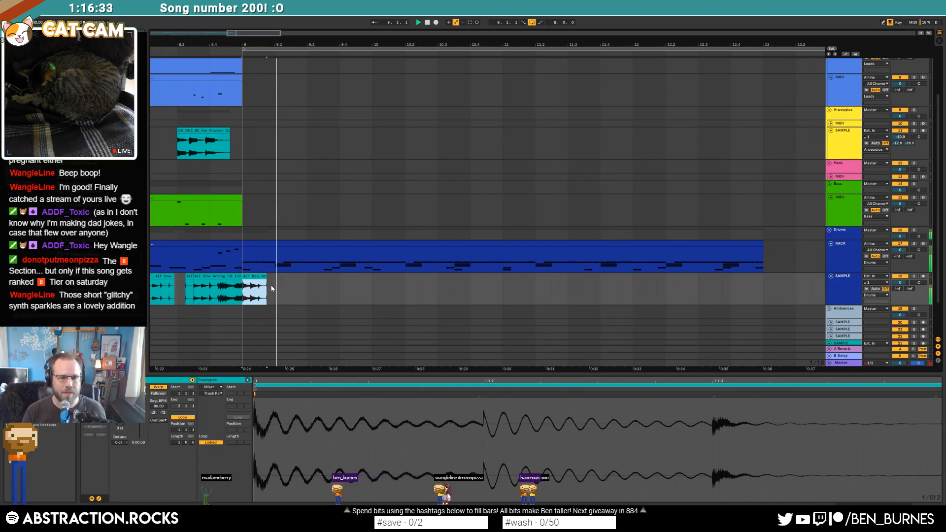
scroll(261, 290, up, 5)
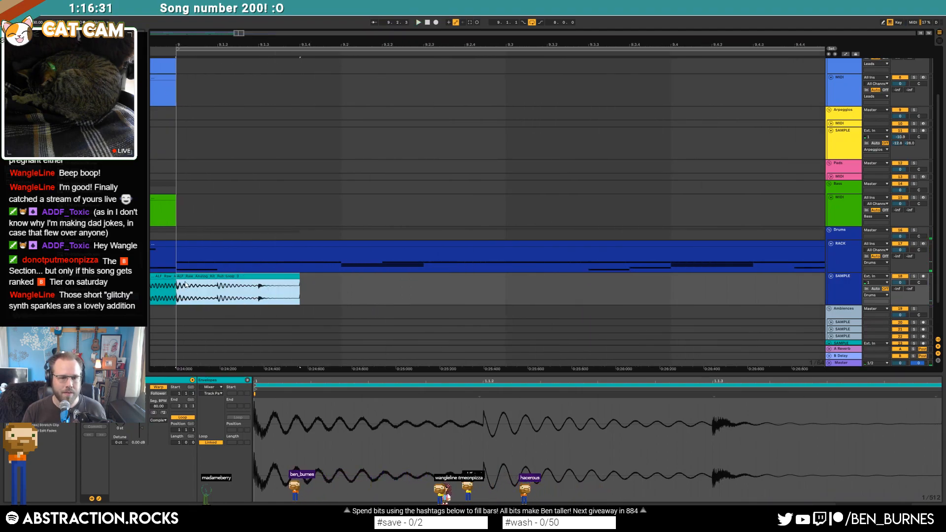
drag(179, 276, 218, 277)
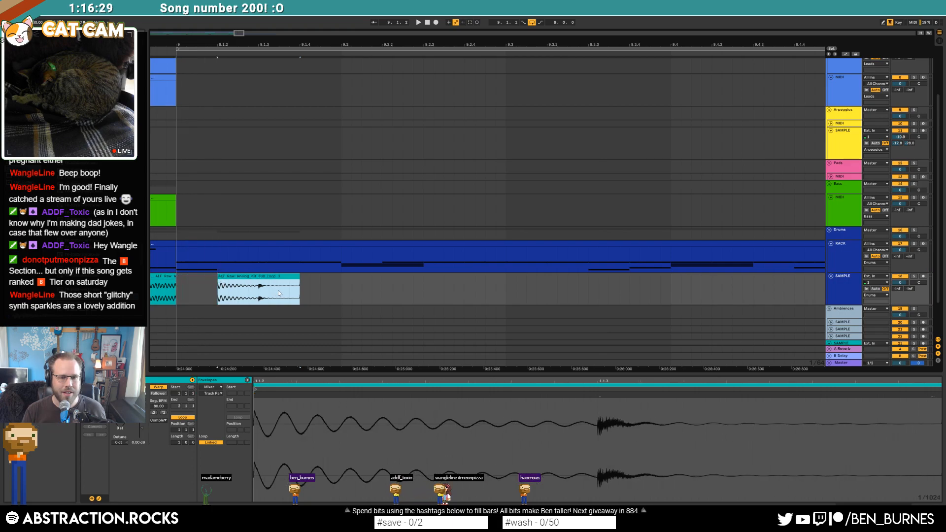
mouse_move(302, 277)
mouse_down()
mouse_move(311, 276)
mouse_move(298, 277)
mouse_up()
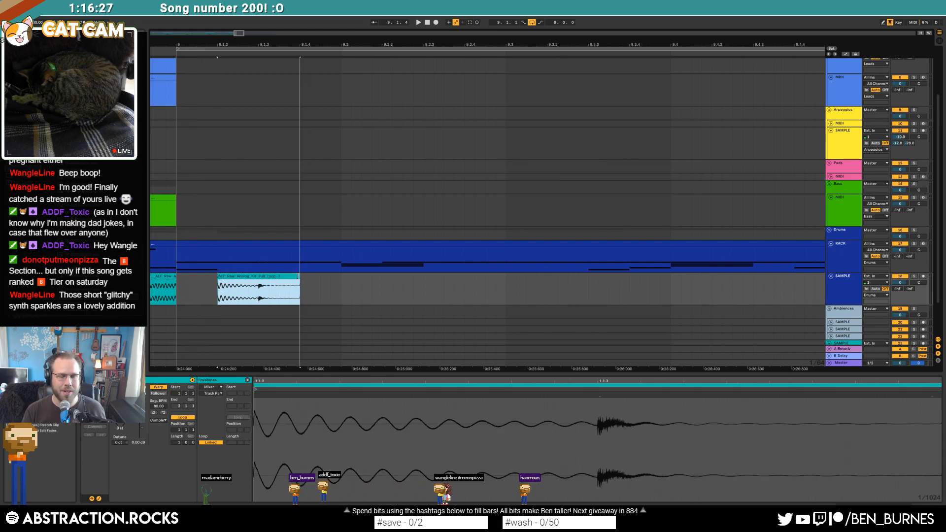
- Duplicate the short drum loop clip at 9.1.4, play from bar 9, and trim the copy to end at 9.2
key(ctrl+d)
click(178, 287)
key(space)
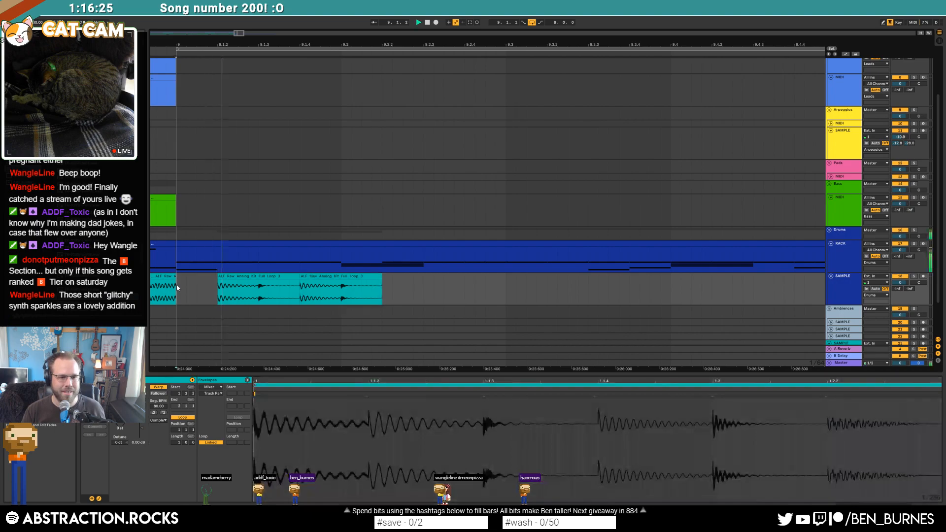
drag(381, 277, 341, 277)
- Reactivate the unused clips on the lowest sample track and play the Bidet_Water sample at the end
scroll(359, 293, down, 5)
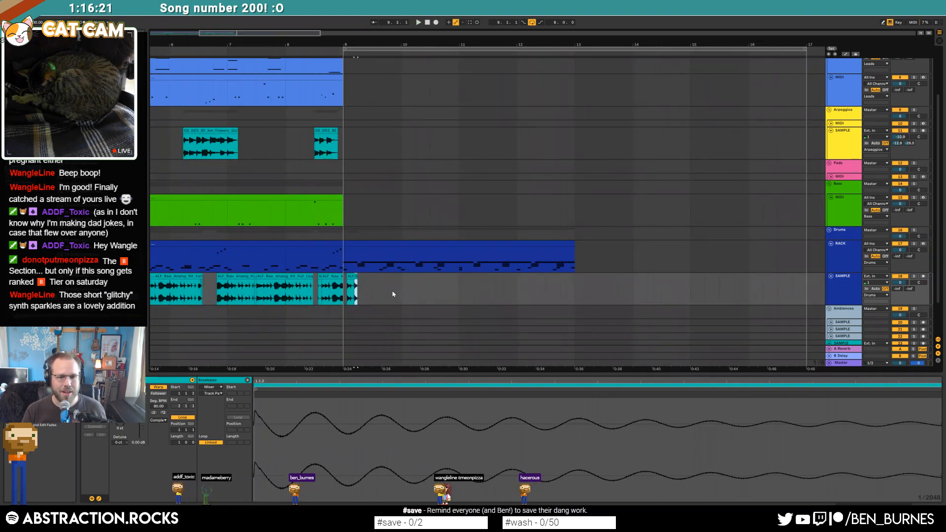
scroll(395, 293, down, 3)
drag(613, 45, 476, 20)
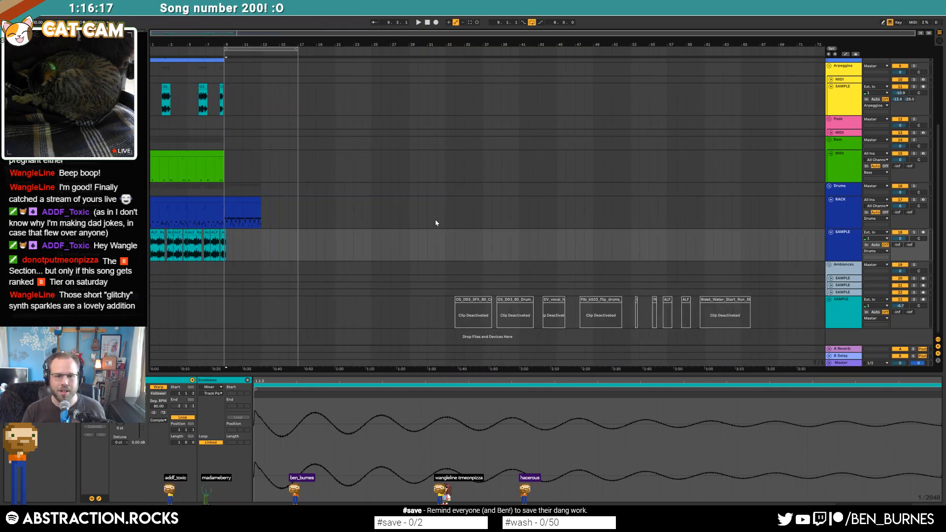
click(477, 300)
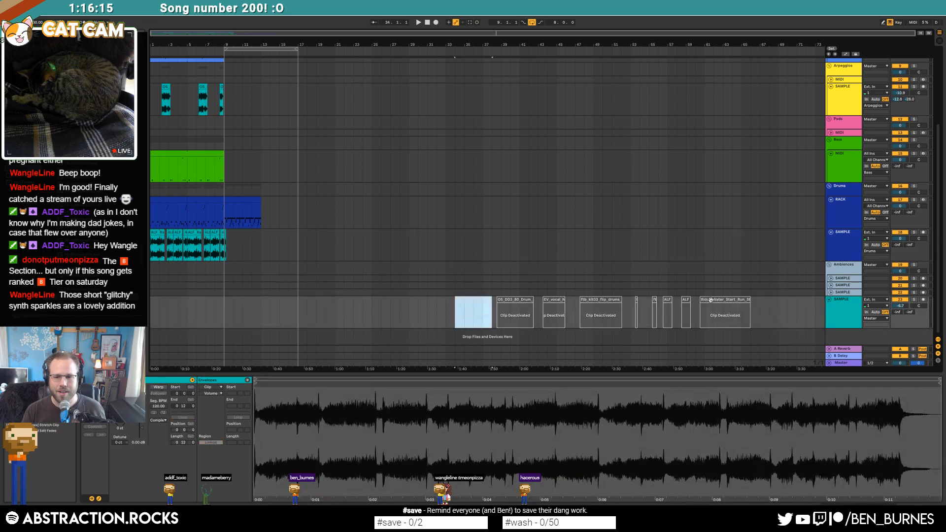
shift+click(705, 301)
key(0)
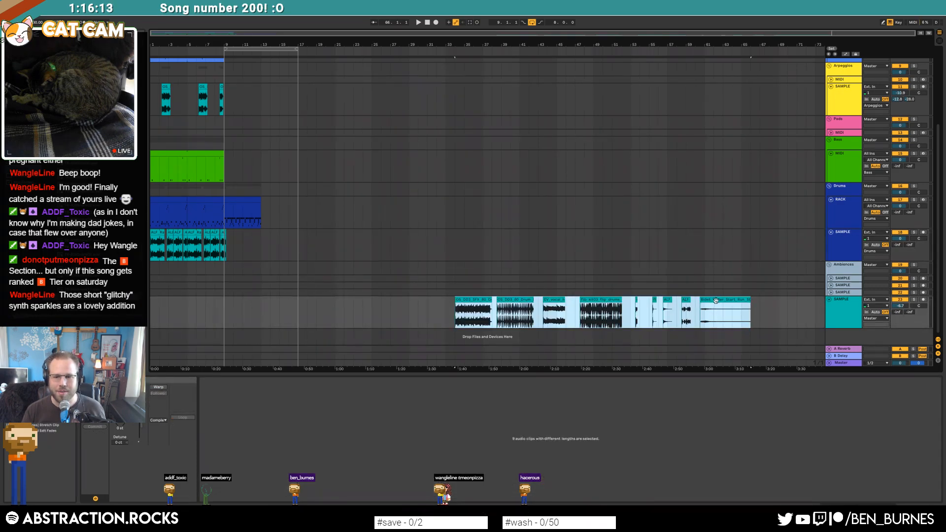
click(716, 300)
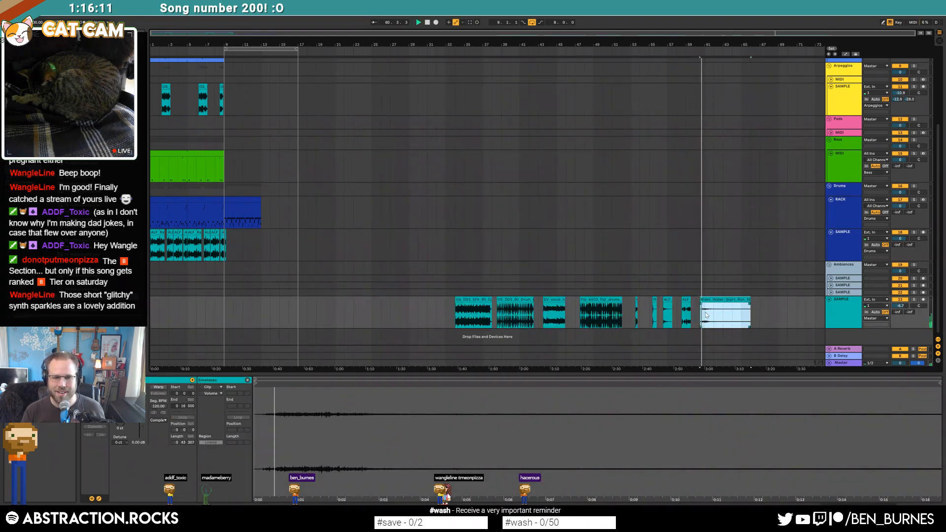
- Trim the Bidet_Water sample to a short excerpt and relocate it to 8.3 on the same track
scroll(714, 314, up, 3)
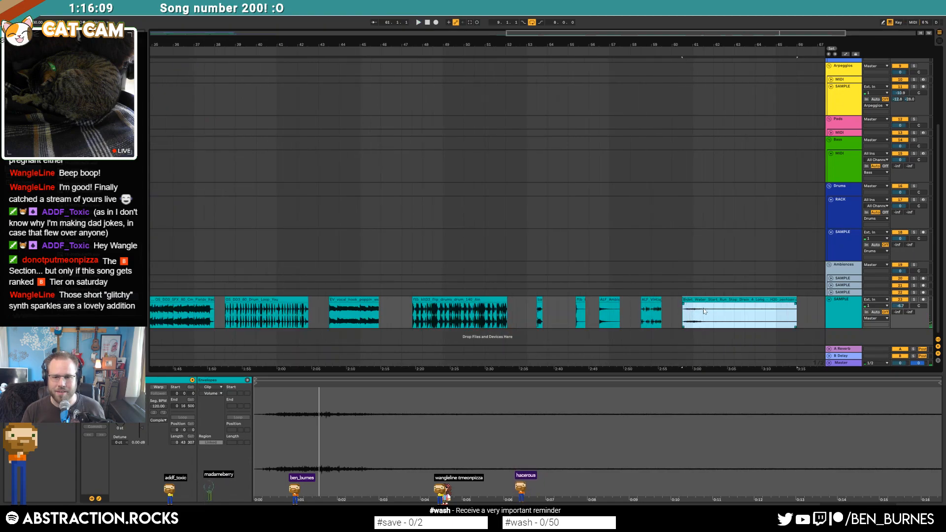
drag(796, 300, 718, 312)
key(Delete)
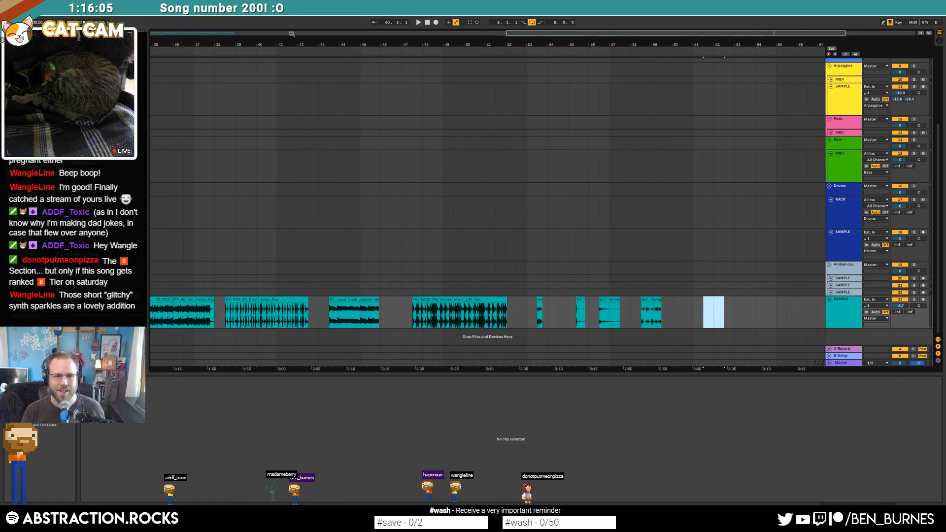
click(229, 33)
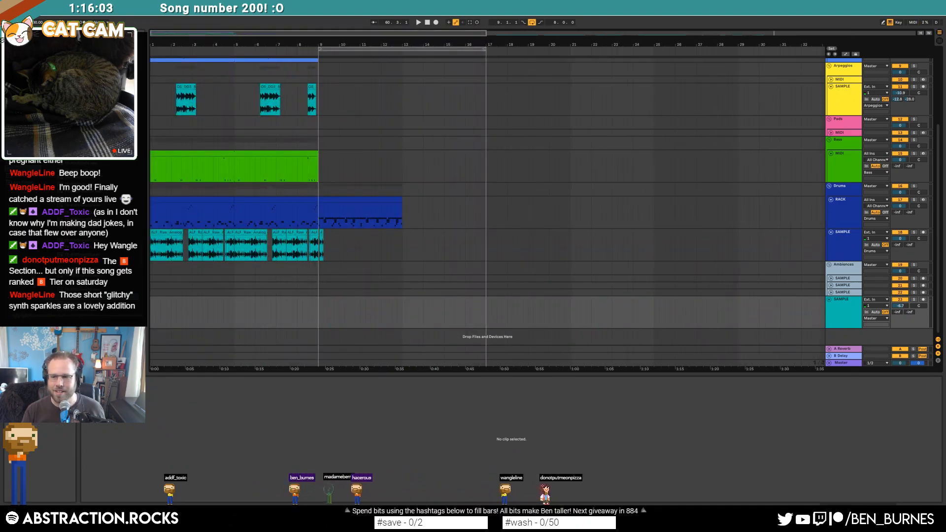
click(309, 306)
key(ctrl+v)
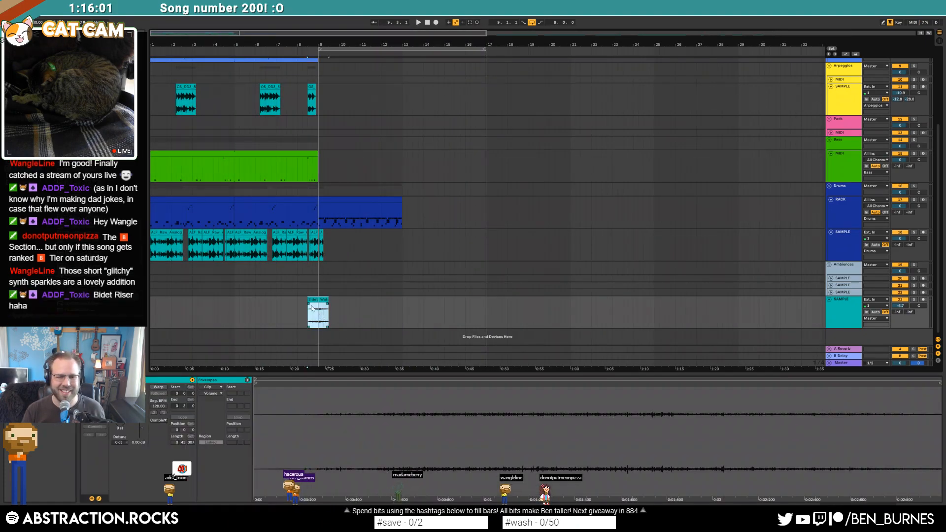
- Shorten the Bidet_Water clip to end just after bar 9, with a fade-out starting at the bar line
scroll(314, 306, up, 5)
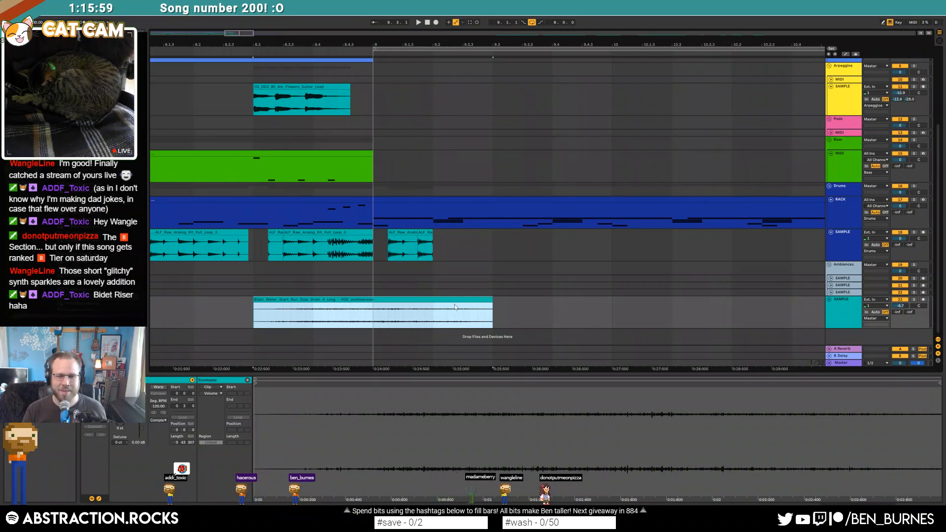
drag(490, 299, 433, 300)
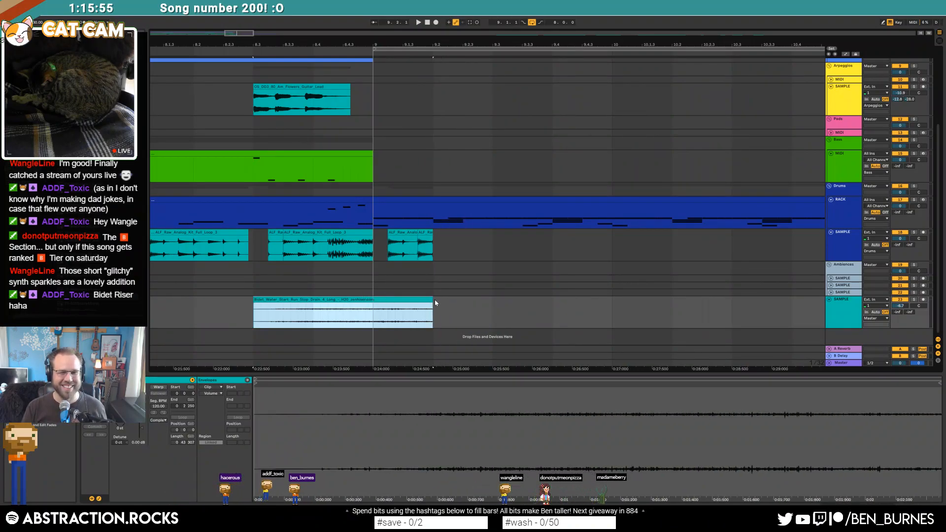
mouse_move(402, 300)
mouse_down()
mouse_move(373, 304)
mouse_move(393, 307)
mouse_up()
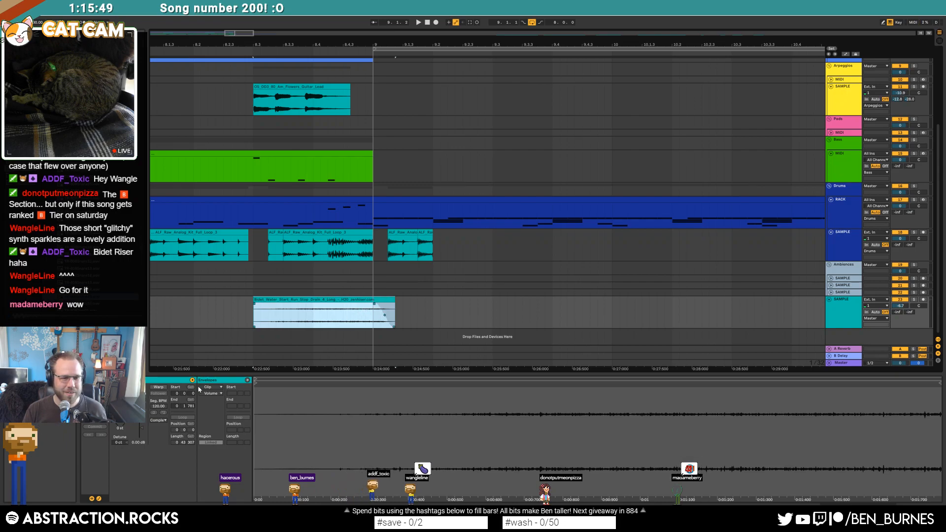
- Enable EQ Eight with a 100 Hz low cut and a Compressor on the water sample's track, and raise its reverb and delay sends
click(142, 430)
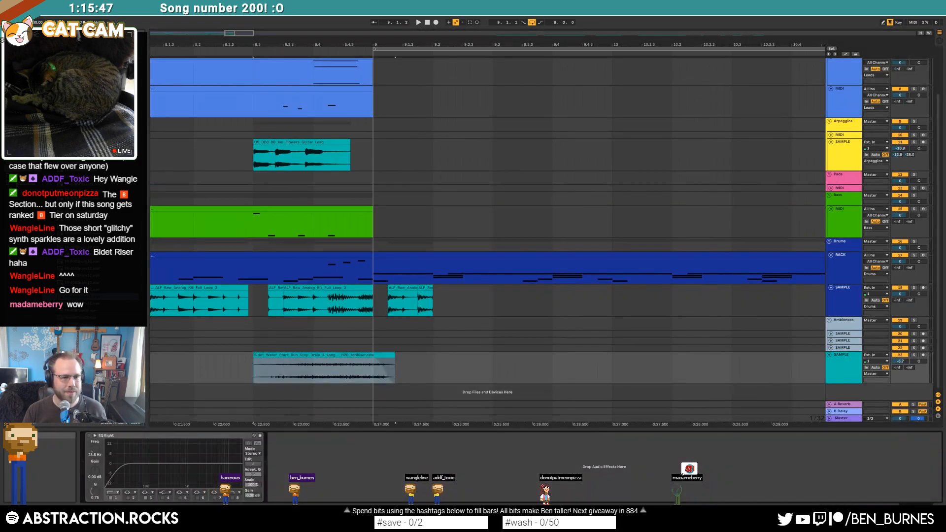
click(89, 436)
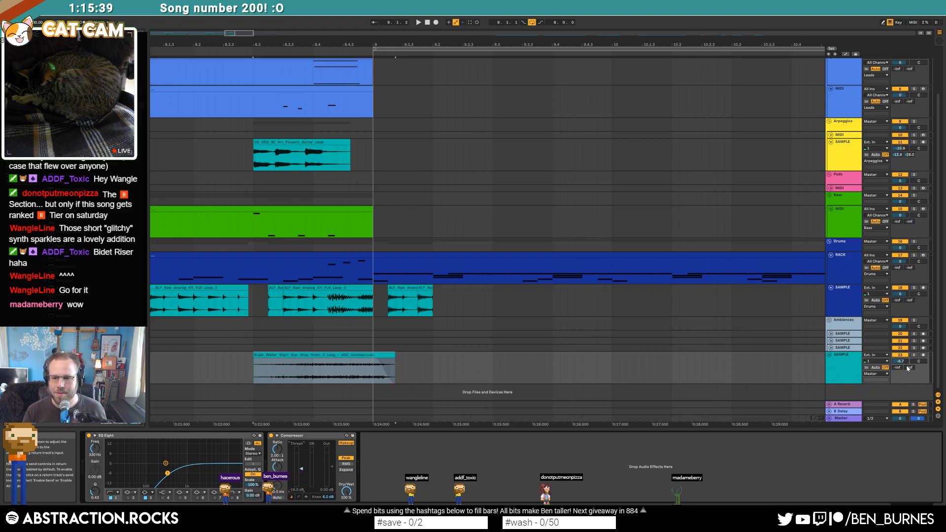
drag(906, 366, 906, 362)
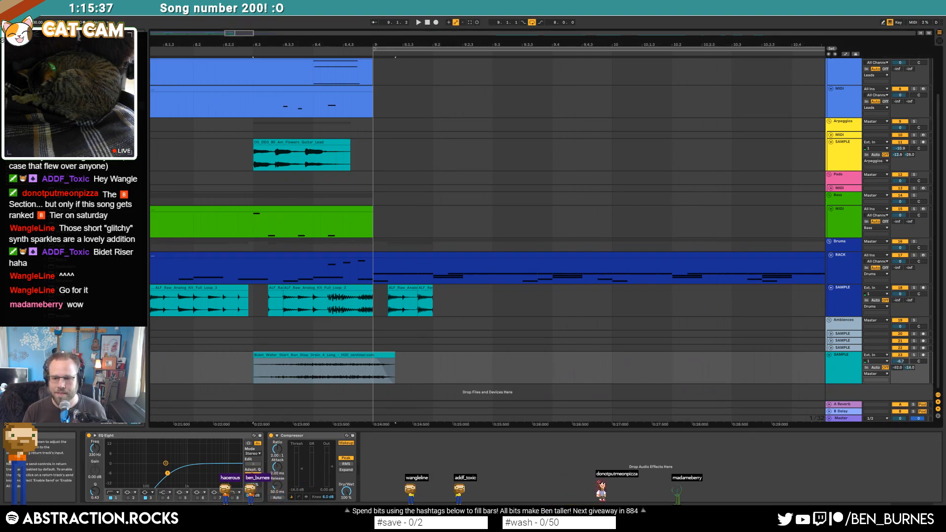
- Play the transition with looping off, then adjust the water track's compressor threshold and set its EQ low cut to 144 Hz
click(531, 23)
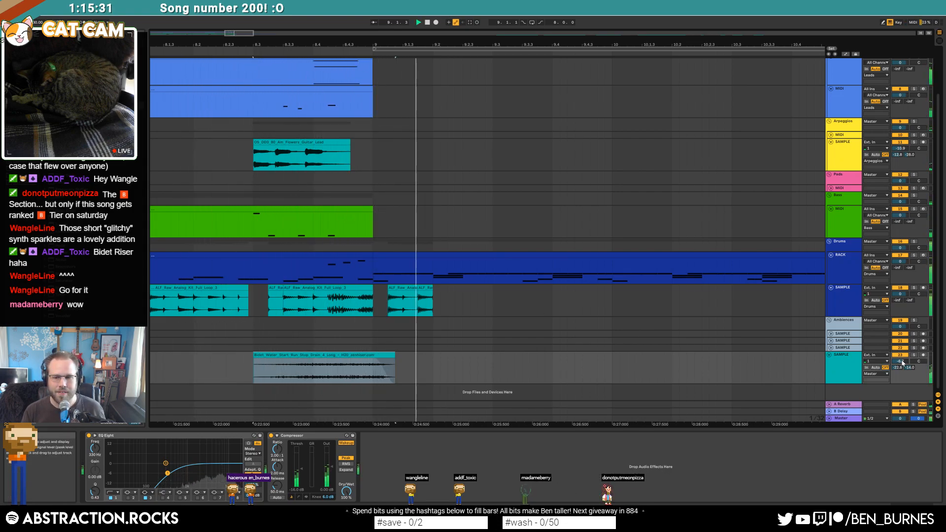
key(space)
drag(301, 469, 301, 450)
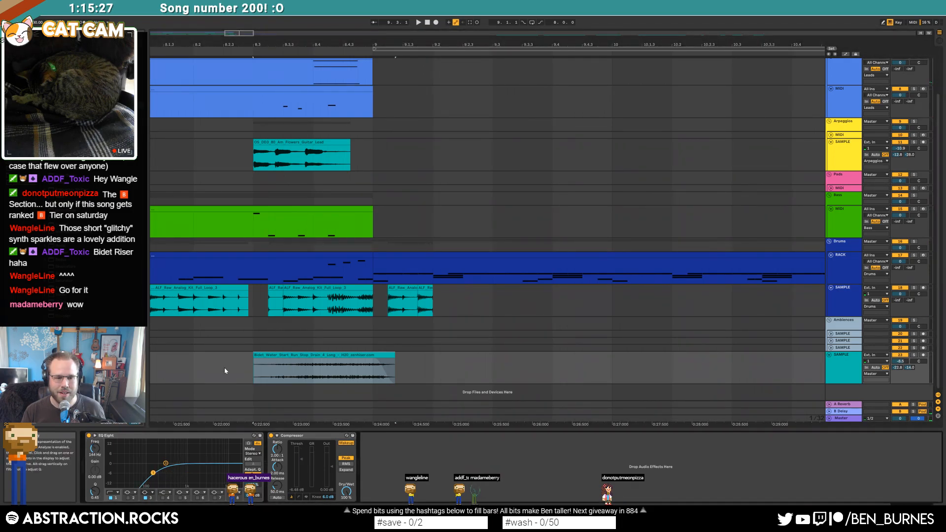
- Extend the Bidet_Water clip to start at bar 8 and adjust its fade
drag(254, 356, 191, 358)
mouse_move(270, 355)
mouse_down()
mouse_move(211, 356)
mouse_move(261, 361)
mouse_up()
scroll(230, 352, down, 5)
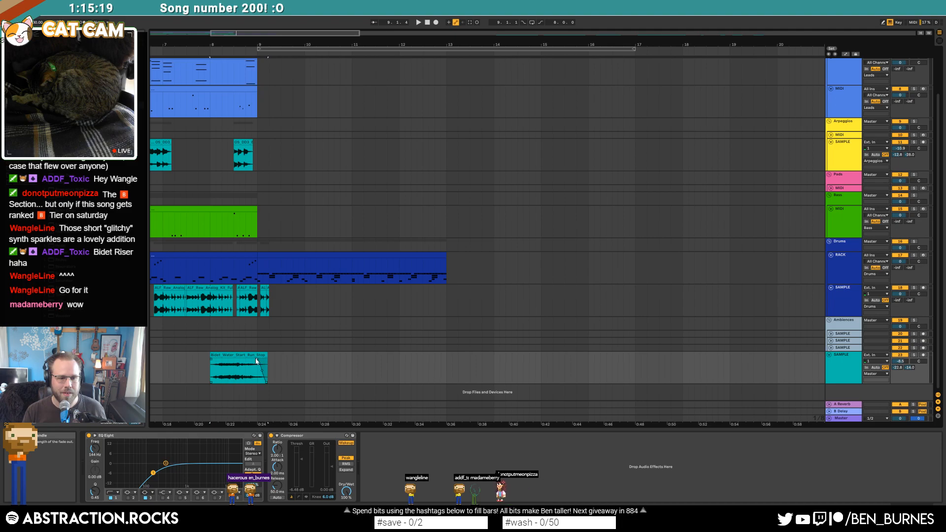
- Turn on warping for the Bidet_Water clip and set its warp mode to Texture
click(222, 354)
double_click(224, 355)
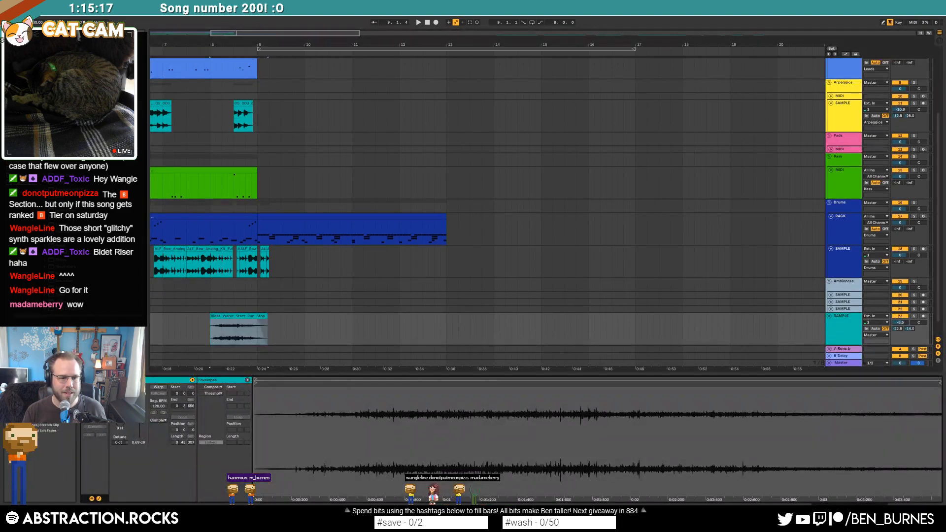
click(159, 387)
click(158, 421)
click(164, 441)
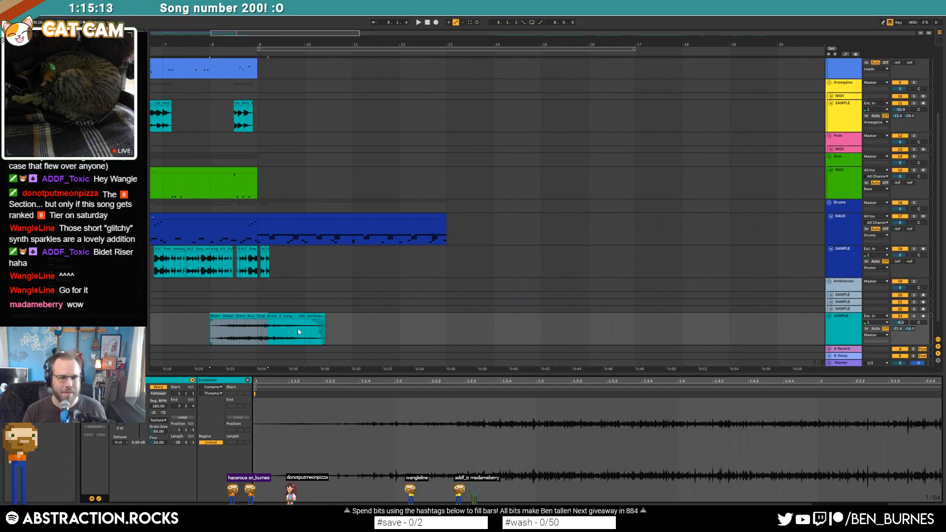
- Shorten the Bidet_Water clip to end just after bar 9, readjust its track's EQ low cut, and play the transition
drag(322, 318, 266, 316)
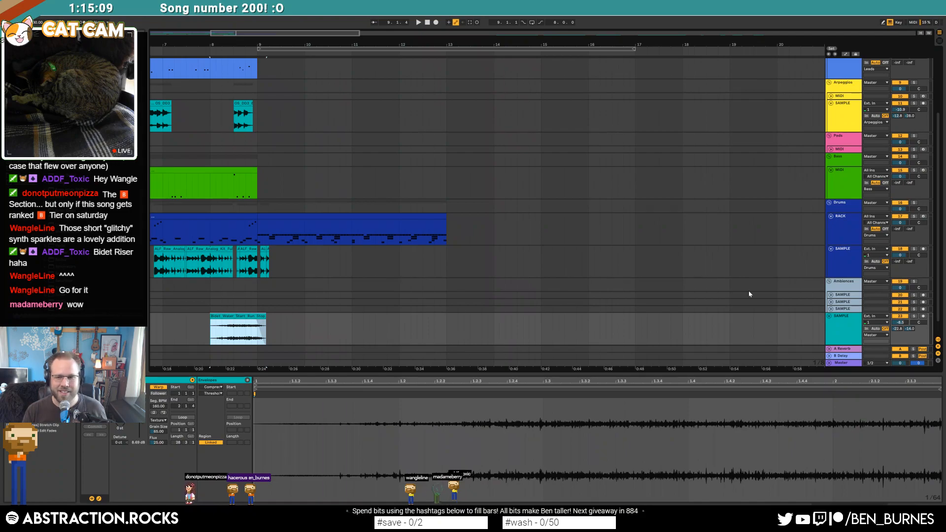
double_click(844, 326)
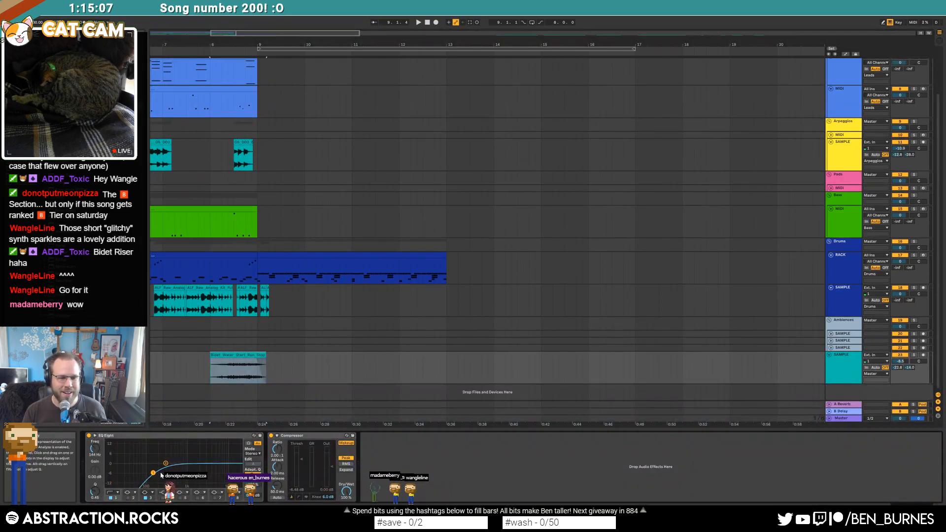
drag(153, 473, 157, 476)
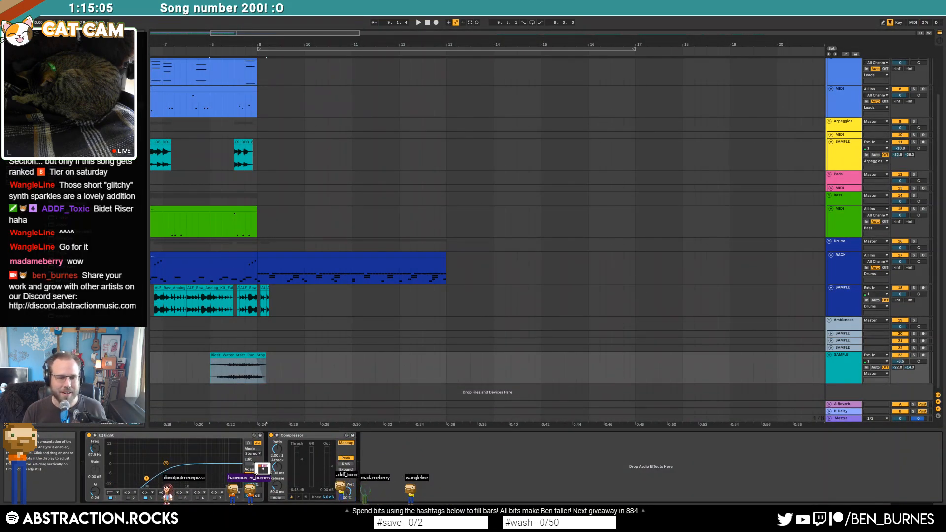
drag(150, 479, 145, 476)
key(space)
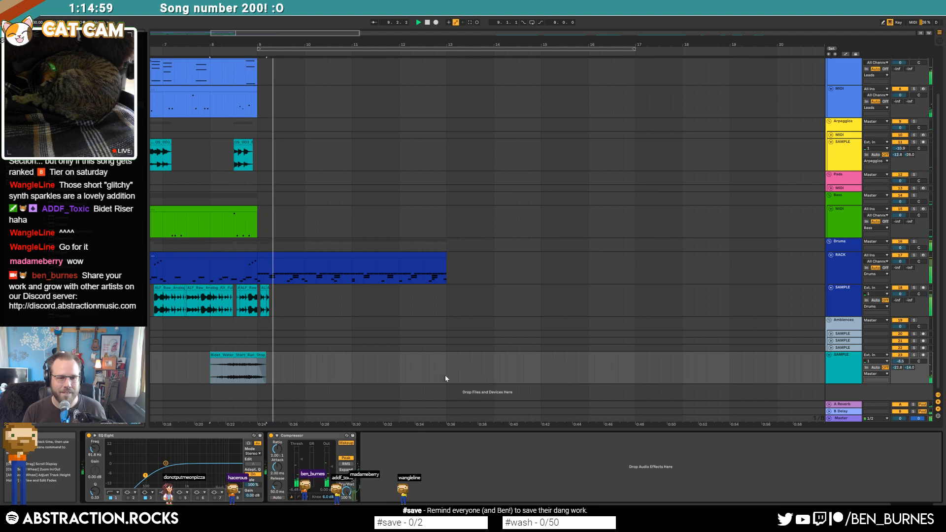
key(space)
- Lengthen the Bidet_Water clip's fade-in from bar 8 to almost bar 9 and play the transition
click(235, 355)
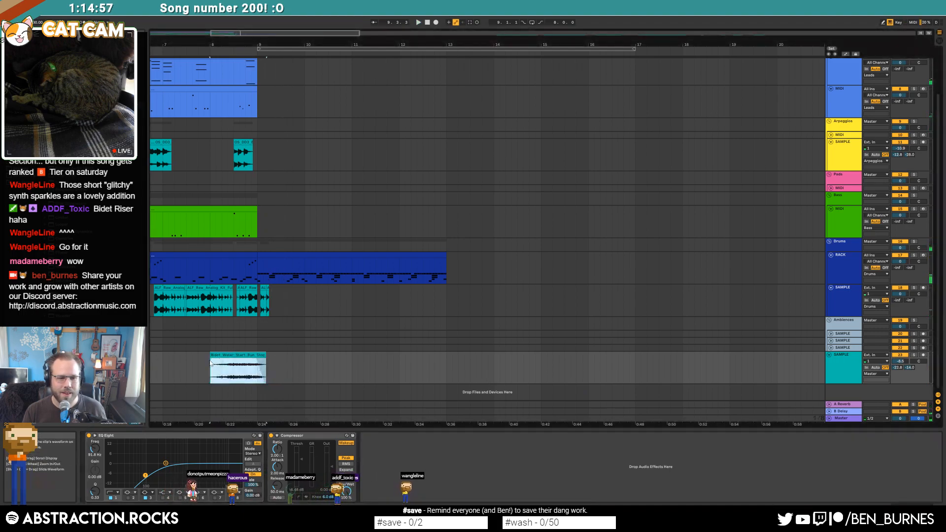
drag(212, 358, 256, 366)
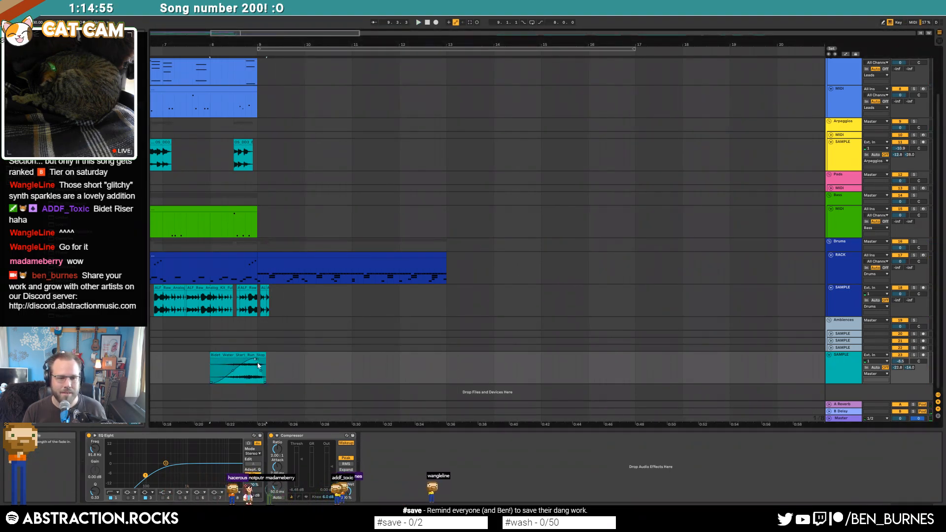
key(space)
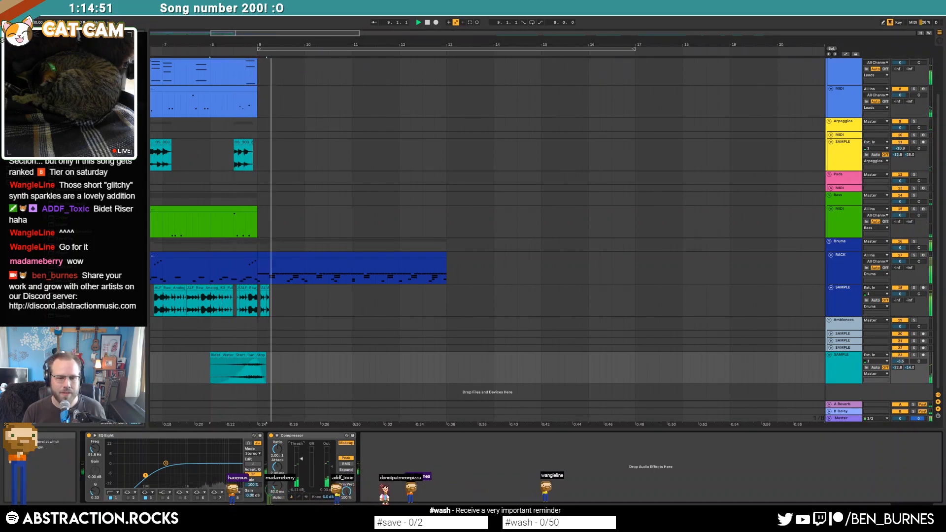
key(space)
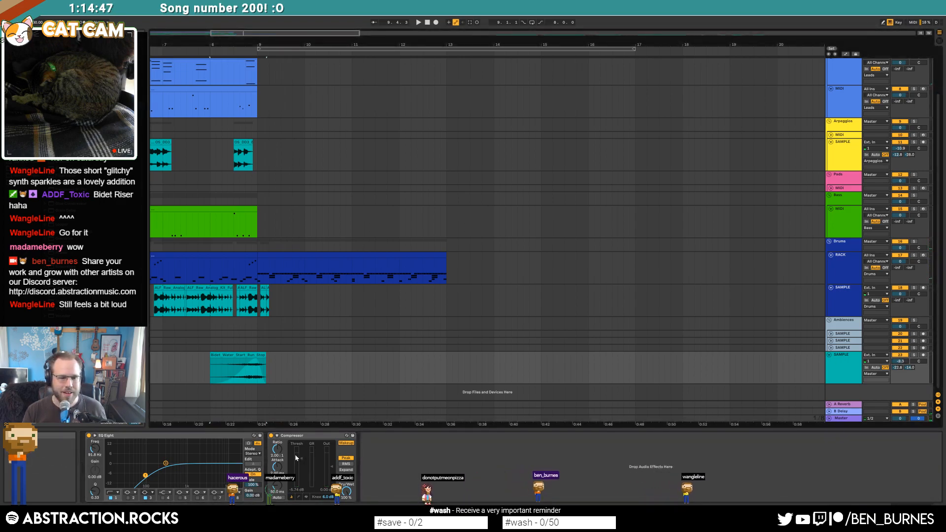
- Raise the water track's EQ low cut, adjust the clip's Texture grain size and flux, and play the transition
drag(144, 476, 178, 477)
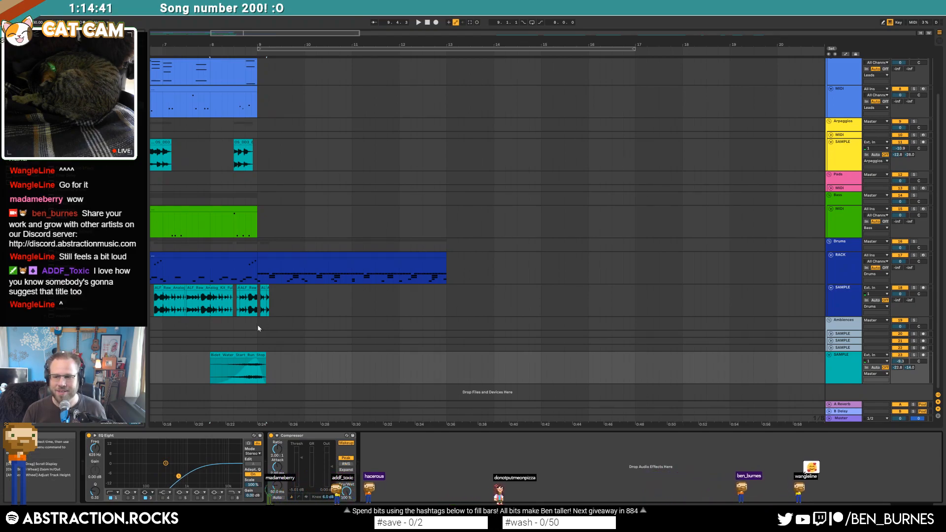
double_click(238, 354)
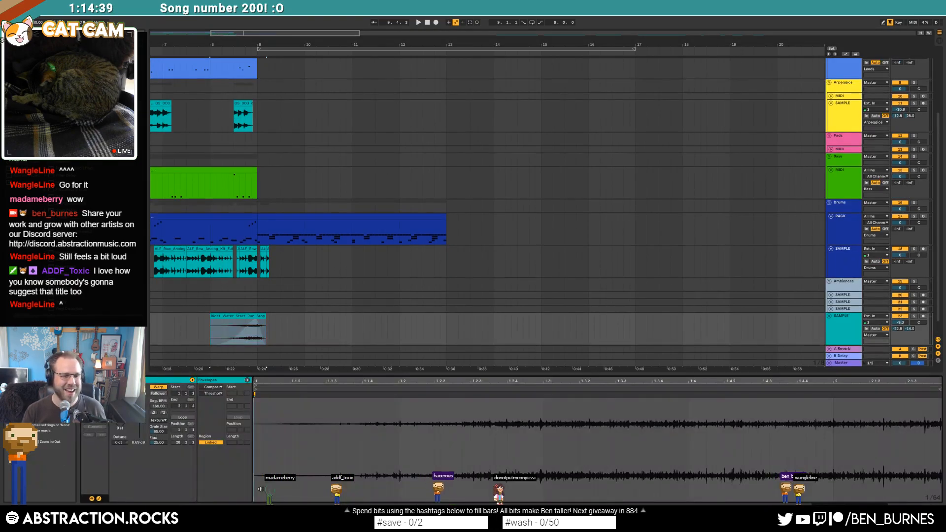
drag(158, 443, 158, 424)
click(239, 314)
key(space)
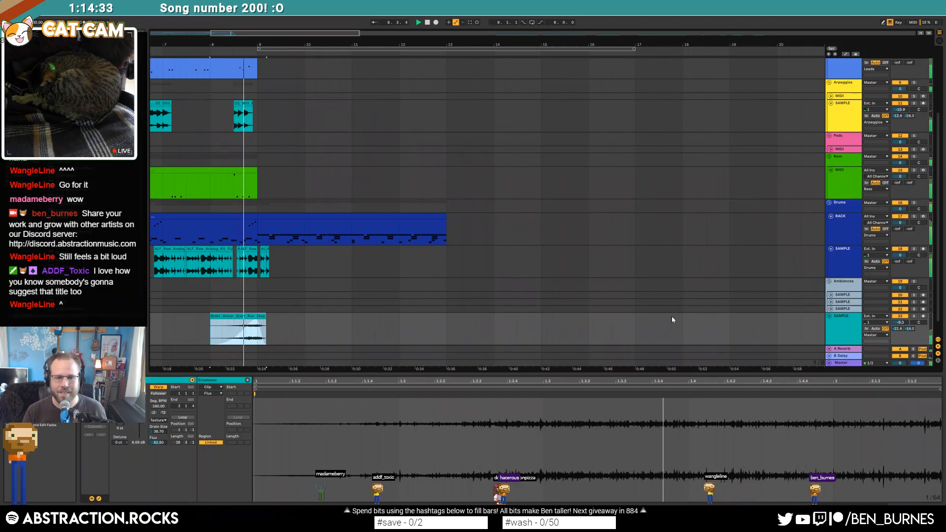
key(space)
click(160, 442)
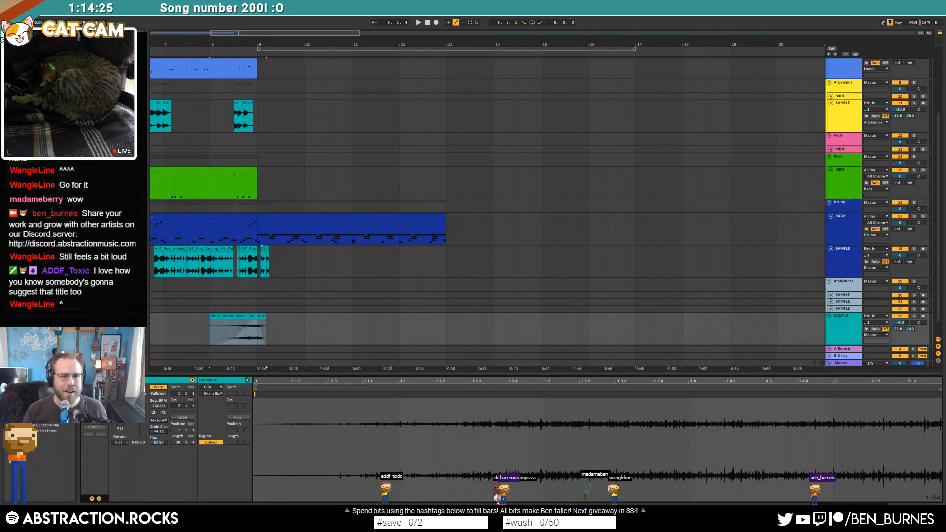
- Shorten the second drum loop hit after bar 9 and duplicate the half-bar starting at bar 9
scroll(262, 249, up, 5)
drag(307, 249, 314, 249)
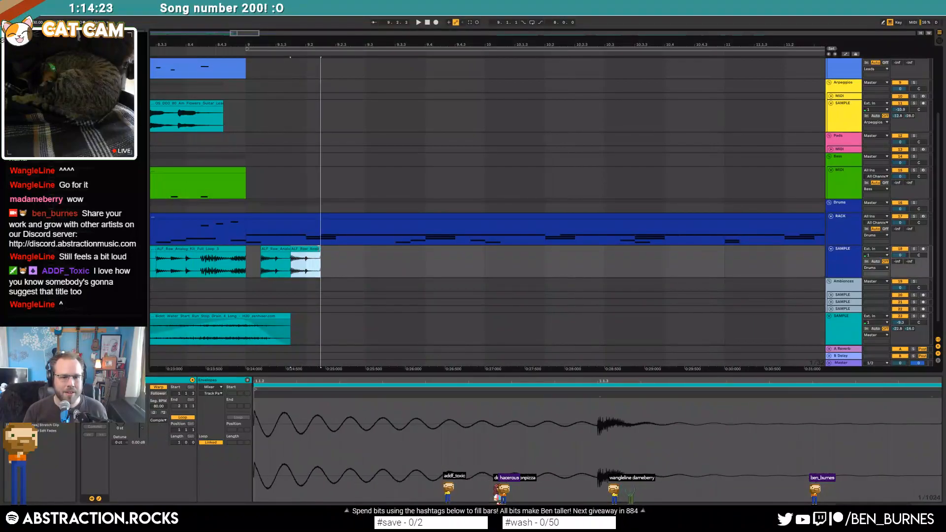
click(367, 260)
shift+click(249, 258)
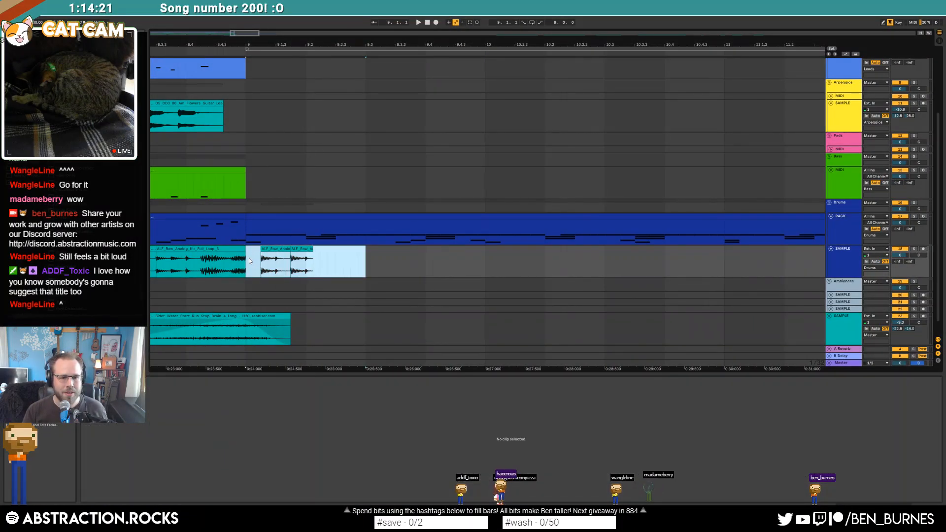
key(ctrl+d)
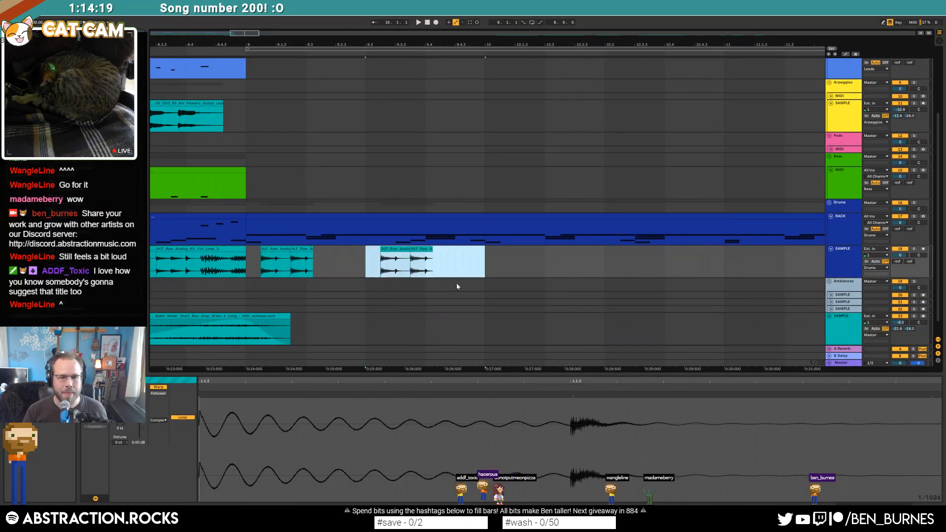
- Add a copied drum loop hit just before bar 10 and duplicate the bar 9 hit pattern up to bar 13
click(422, 251)
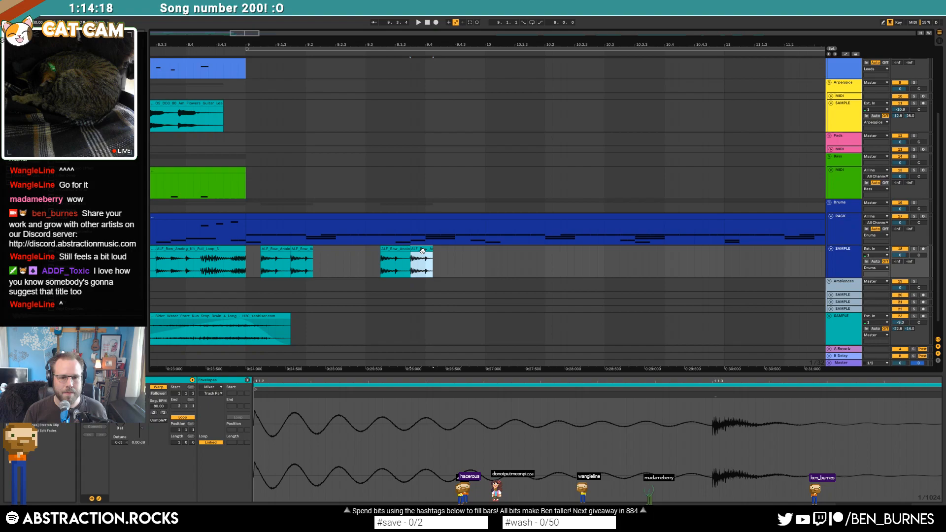
key(Left)
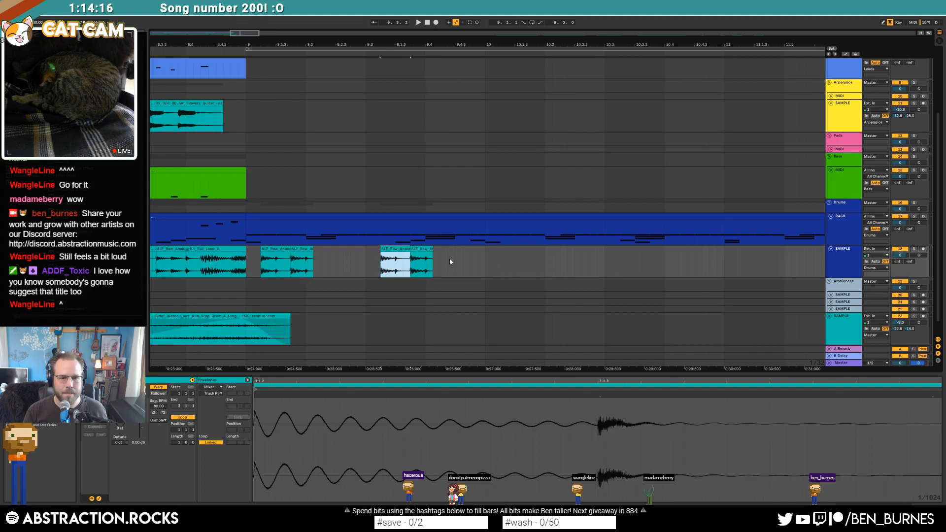
click(471, 259)
key(ctrl+v)
drag(500, 250, 247, 258)
key(ctrl+d)
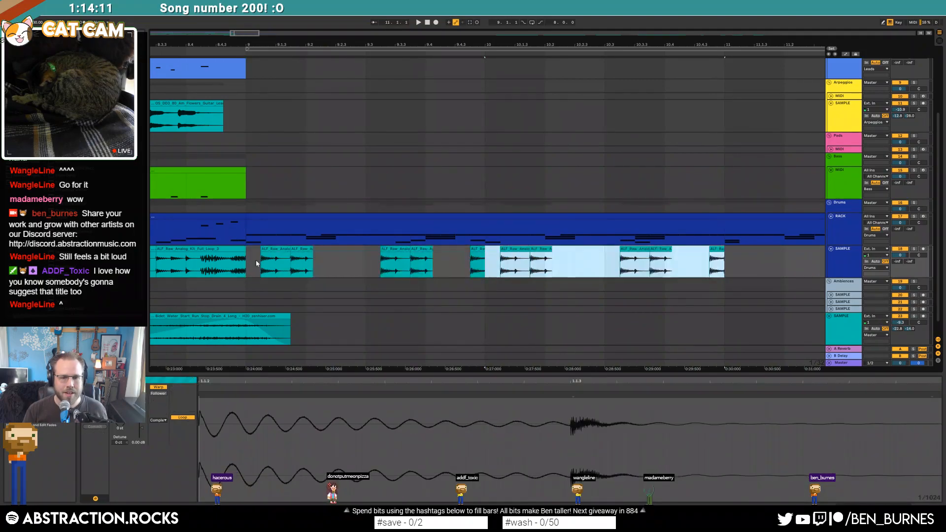
key(ctrl+d)
key(ctrl+d)
- Set the arrangement loop to the four-bar B section from bar 9 to bar 13
drag(477, 44, 599, 18)
drag(378, 260, 664, 269)
key(ctrl+l)
- Create an empty one-bar MIDI clip at bar 9 on the Bass group's MIDI track
click(377, 182)
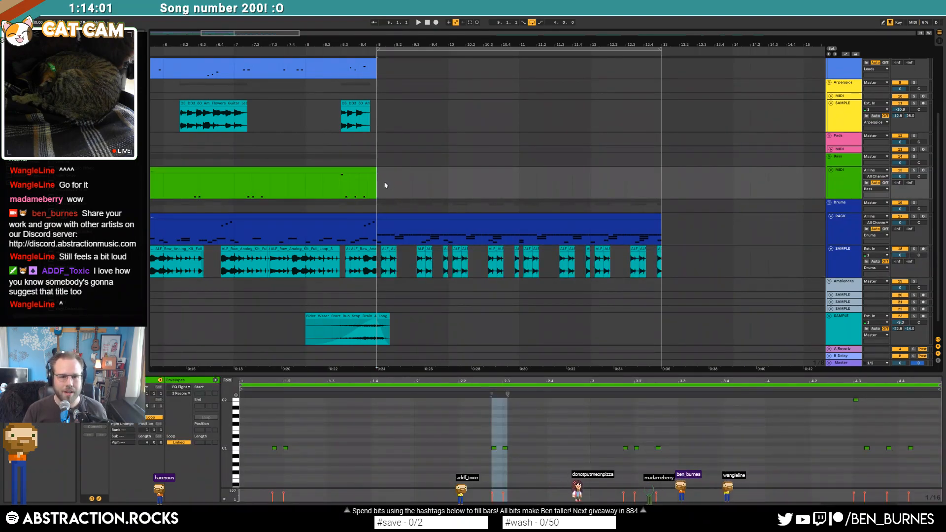
drag(381, 182, 449, 183)
key(ctrl+shift+m)
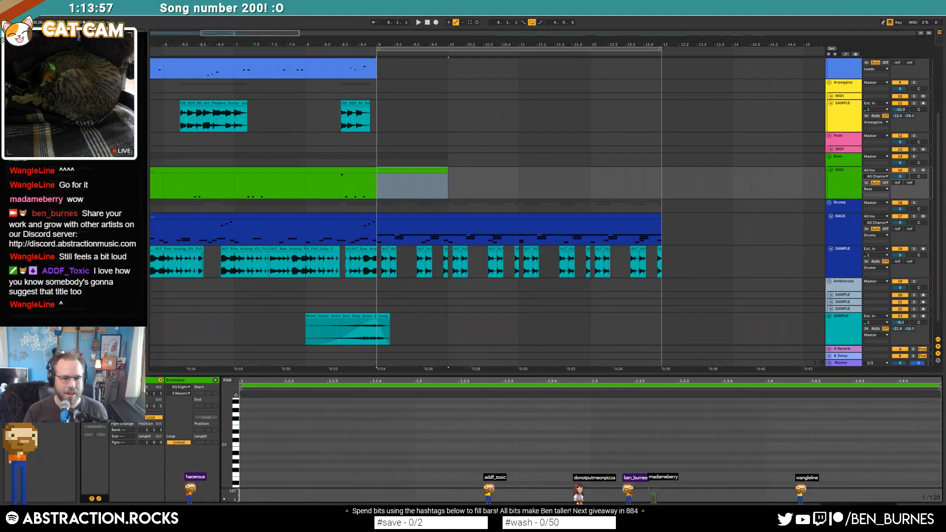
- Try a short note at 1.1.3 in the new bass clip at different pitches and play it
scroll(310, 464, down, 5)
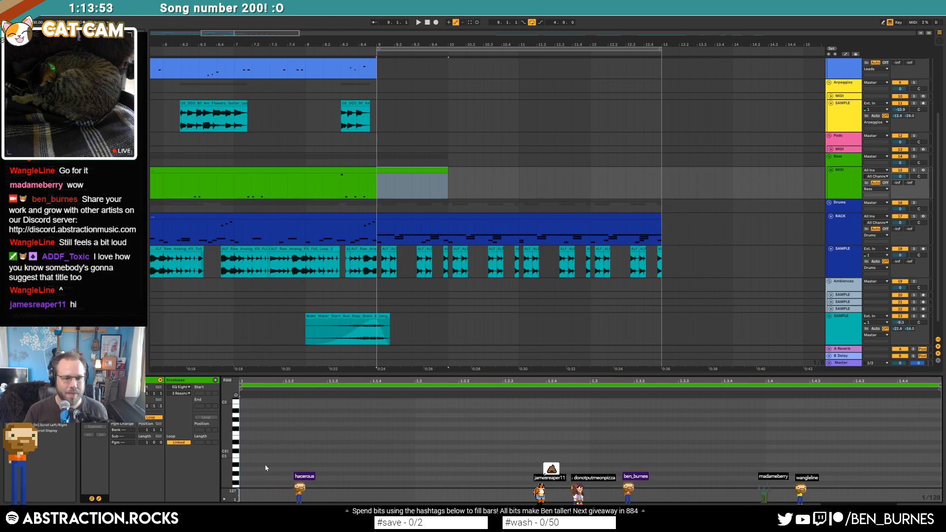
key(ctrl+2)
double_click(287, 437)
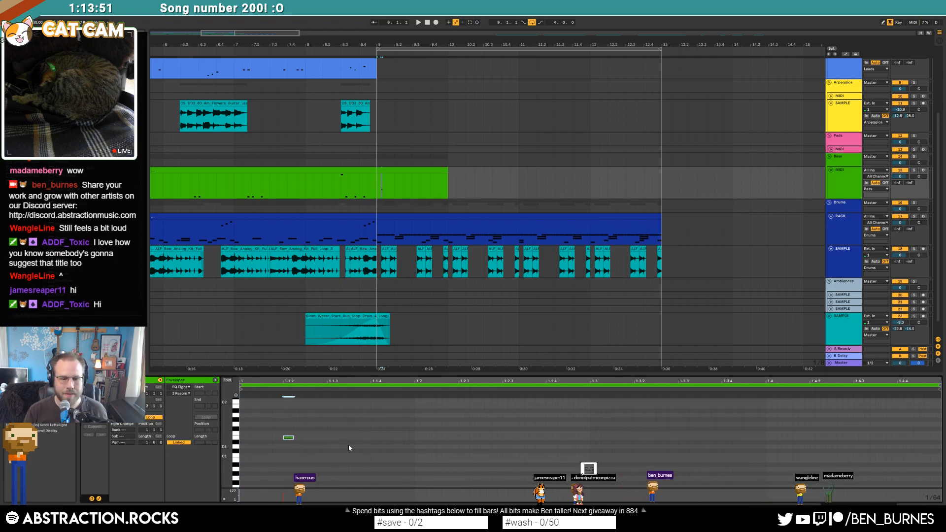
drag(288, 437, 300, 465)
key(Up)
key(Up)
key(Up)
key(Up)
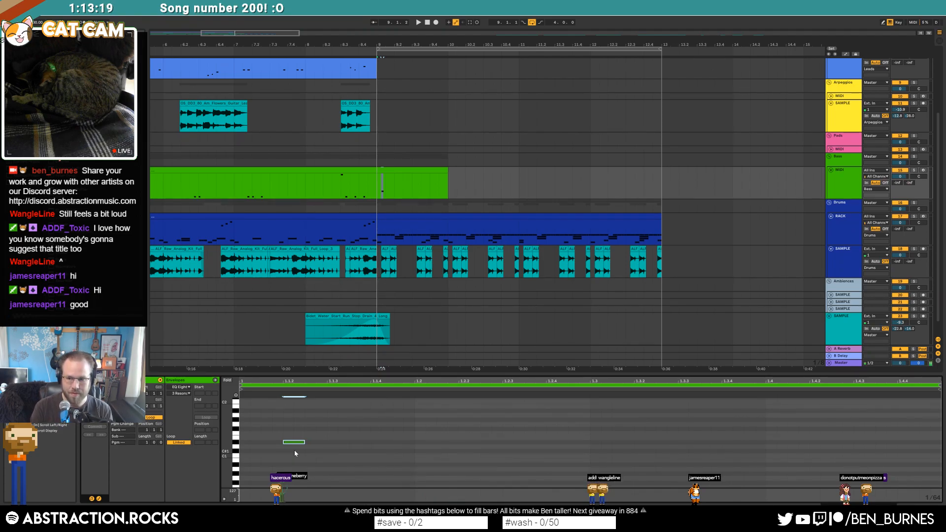
key(Down)
key(Down)
key(Down)
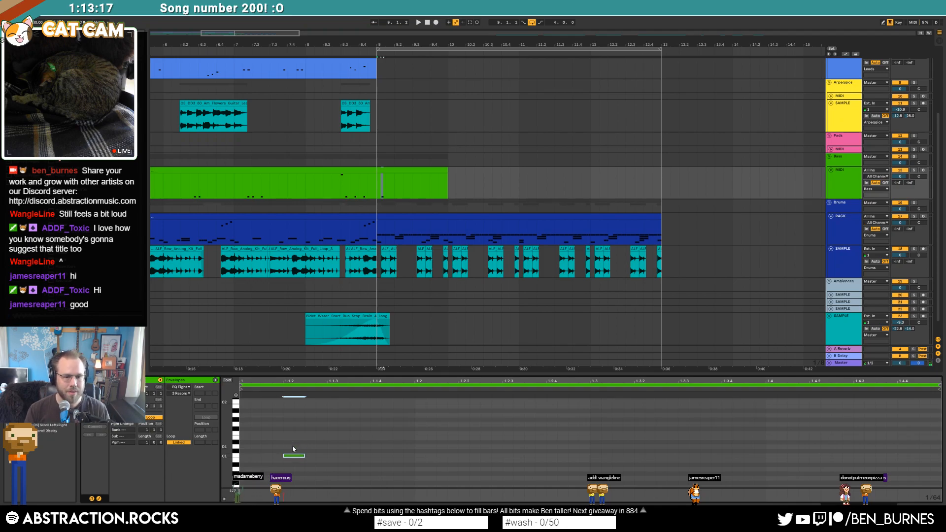
key(space)
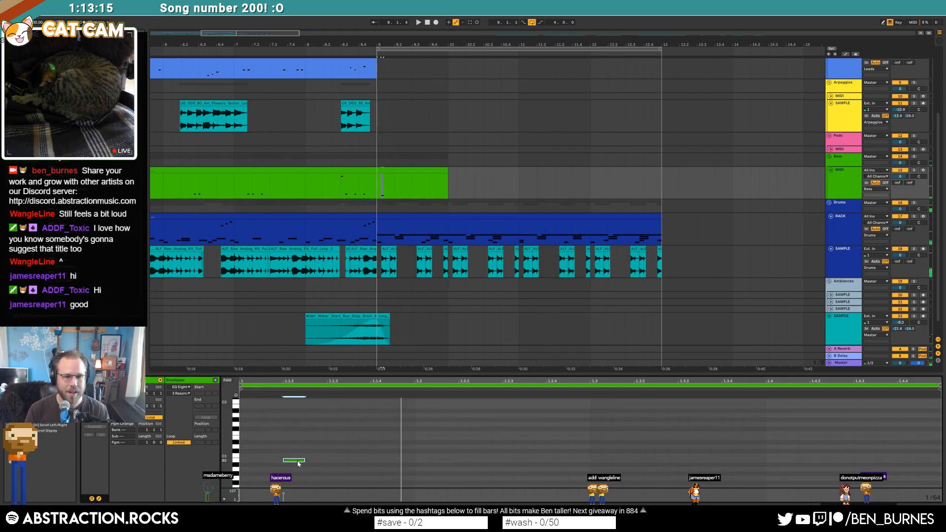
- Record a four-bar chord progression from bar 9 to bar 13 on the first Leads MIDI track and play it back
scroll(507, 132, up, 4)
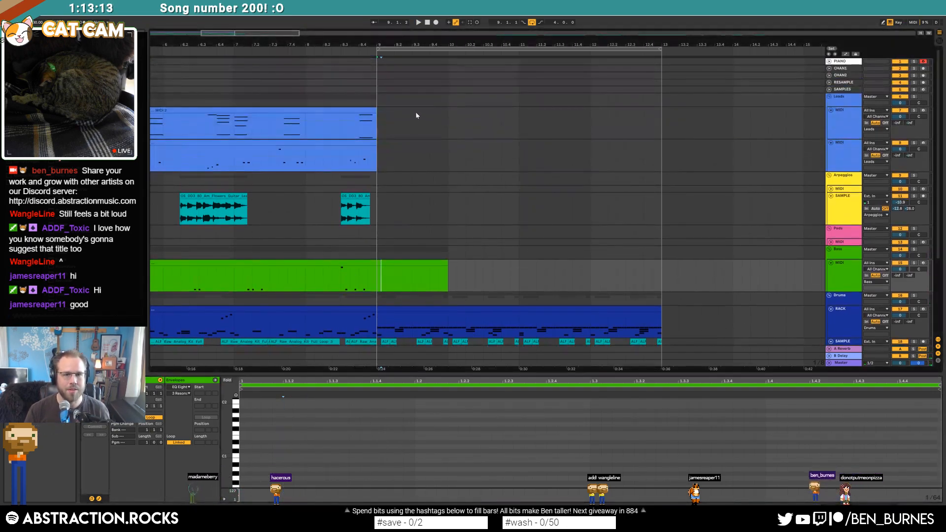
click(378, 124)
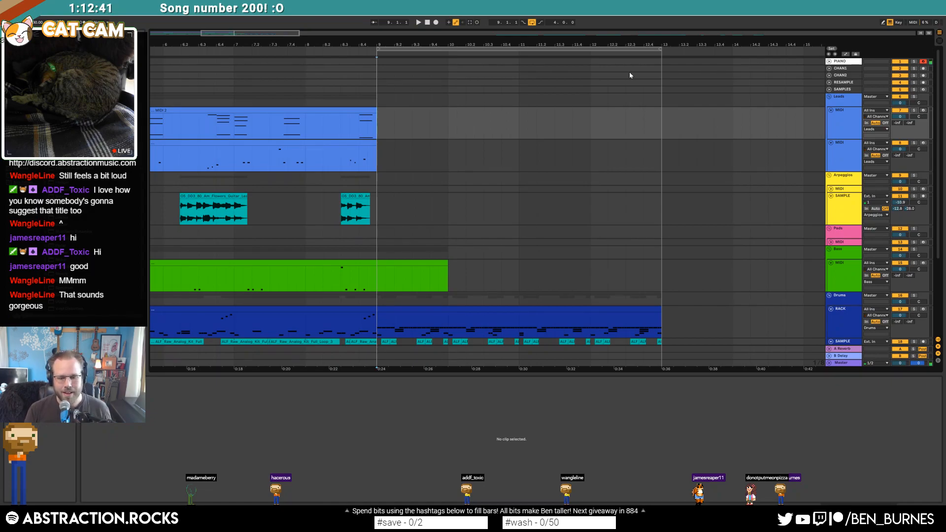
click(350, 111)
drag(203, 33, 196, 33)
click(426, 122)
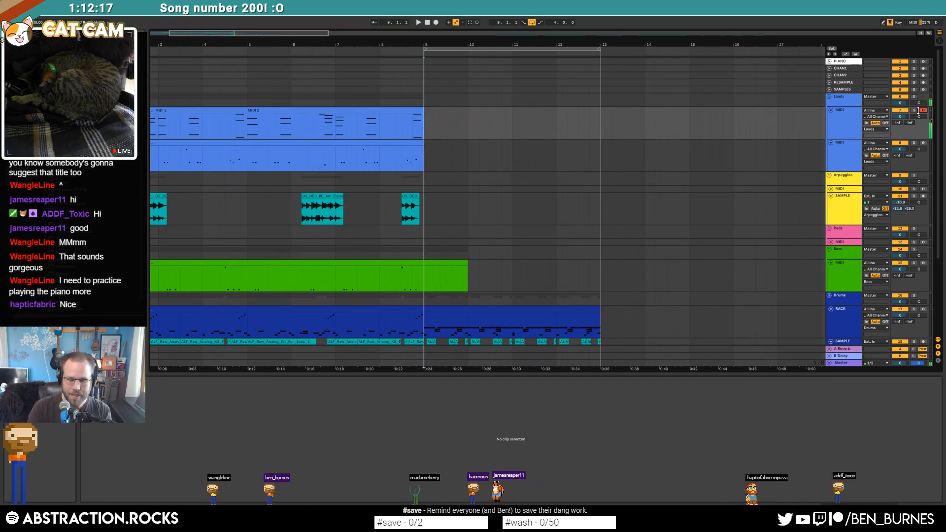
key(F9)
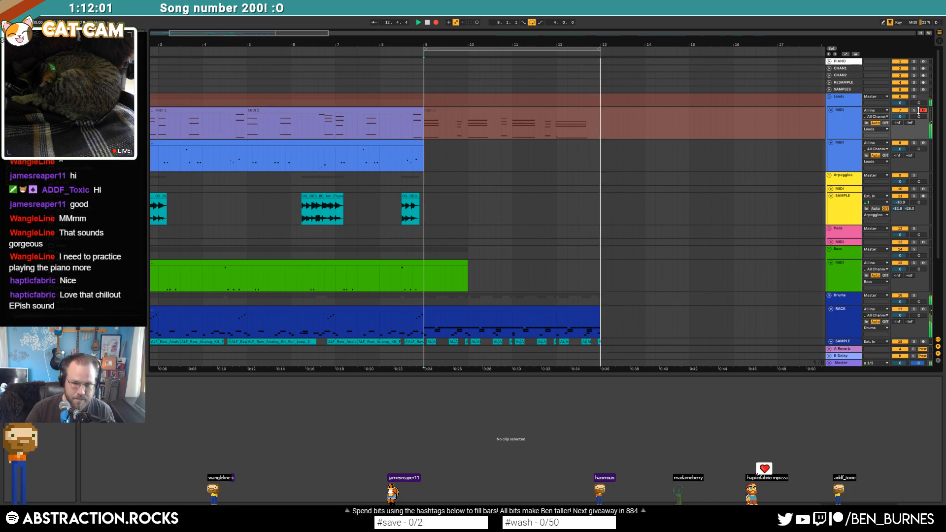
key(space)
key(space)
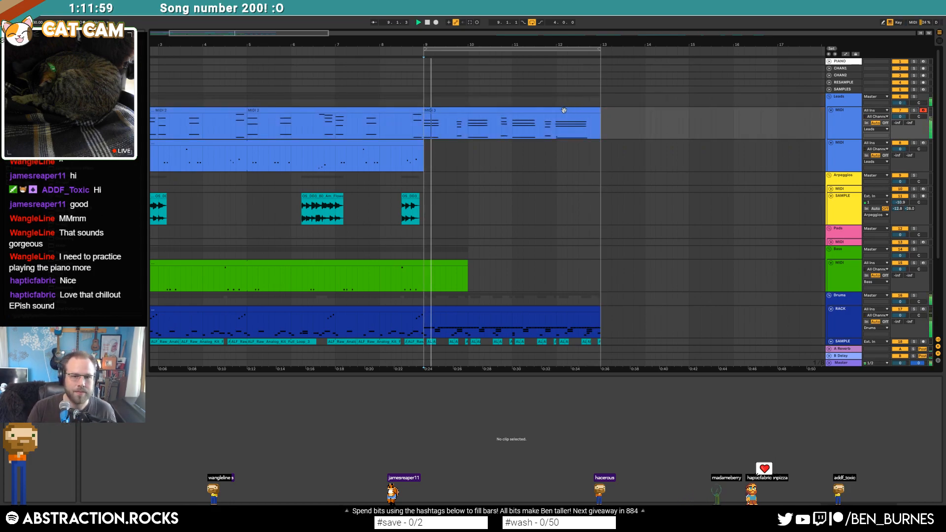
- Open the Kontakt Hybrid Keys instrument on the Leads track that holds the recorded chord clip
click(513, 113)
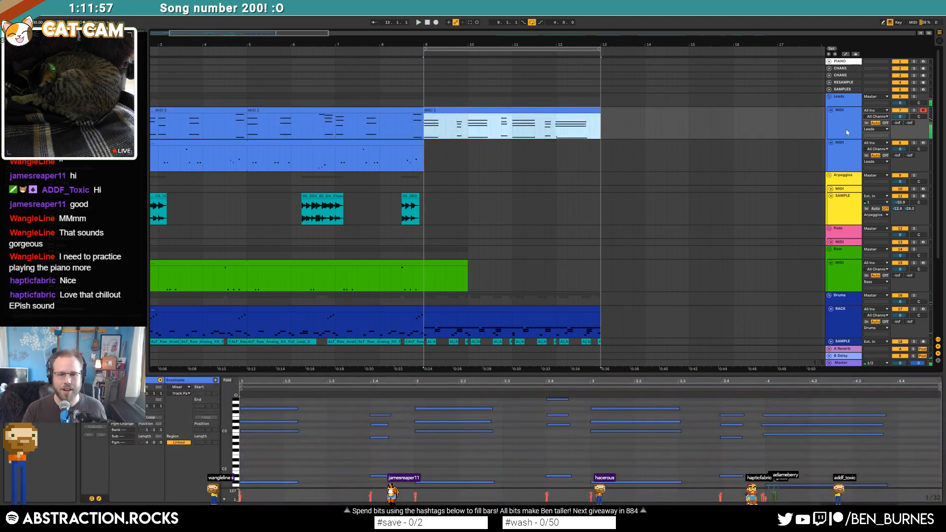
click(510, 158)
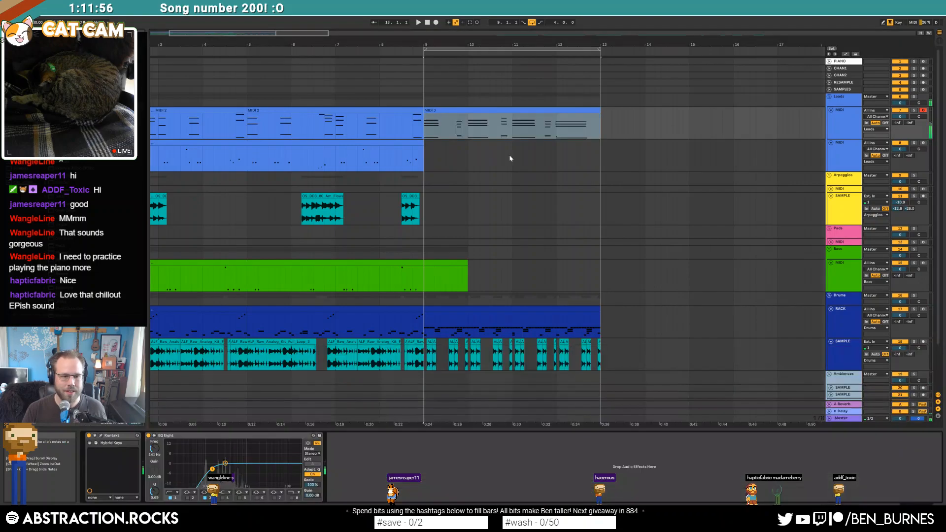
click(100, 438)
drag(563, 92, 459, 144)
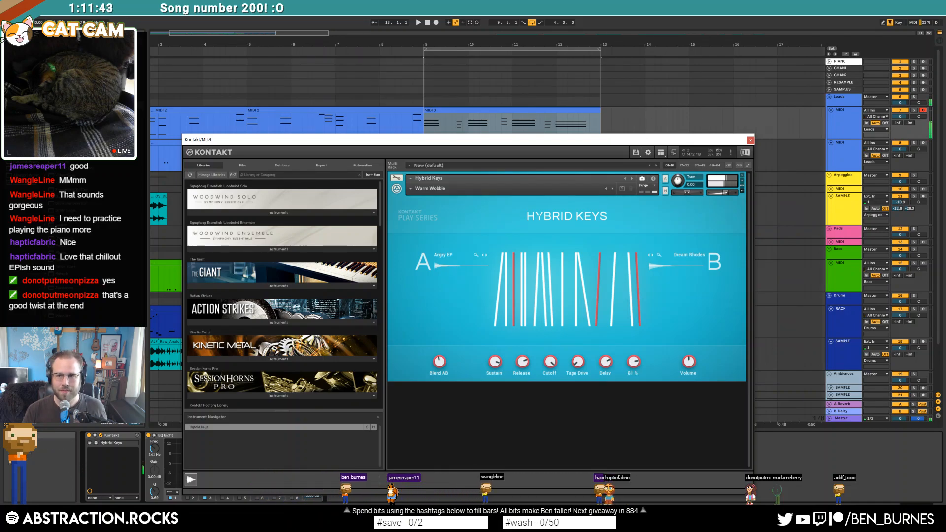
- Show automation and automate the Hybrid Keys reverb on the Leads track, lowering it to about 10 % at bar 9
key(a)
drag(634, 363, 631, 367)
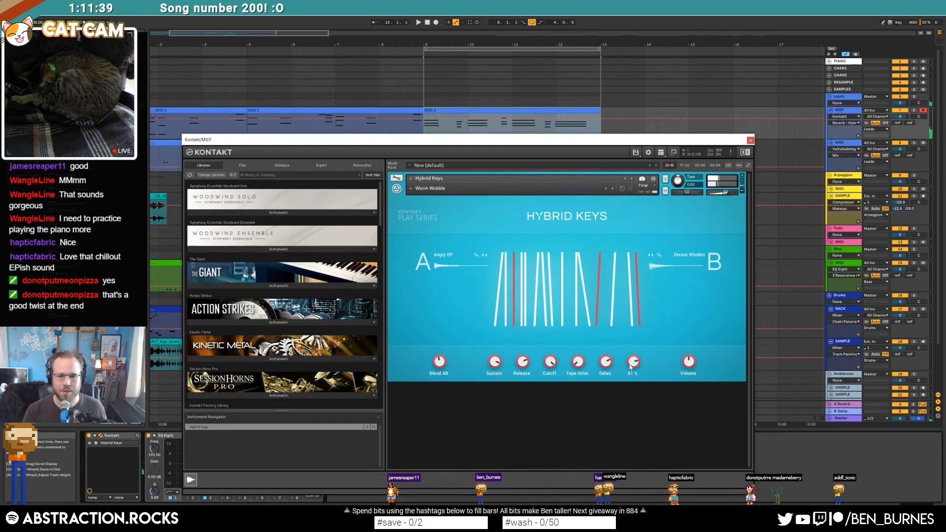
click(424, 119)
drag(424, 119, 425, 135)
drag(565, 137, 572, 56)
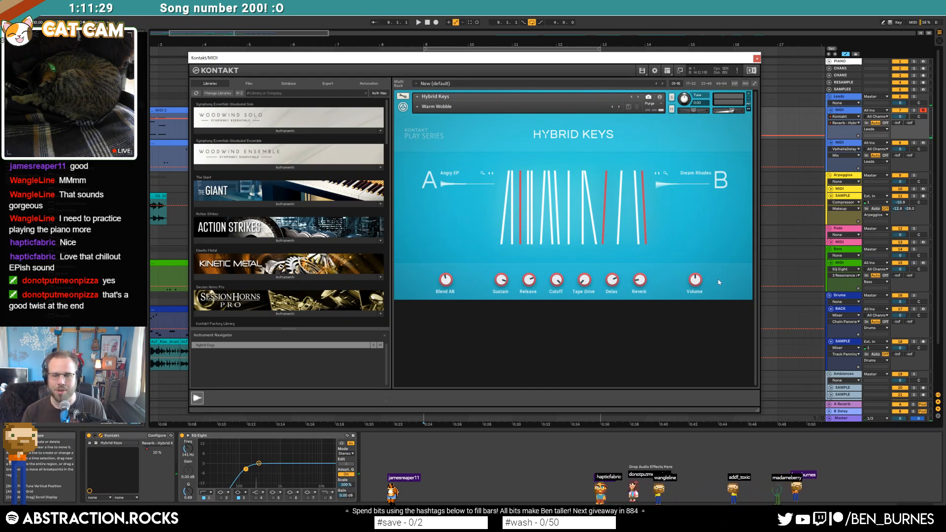
- Close the Kontakt window and play the arrangement from just before bar 9 to hear the transition into the new chords
click(758, 59)
click(402, 127)
key(space)
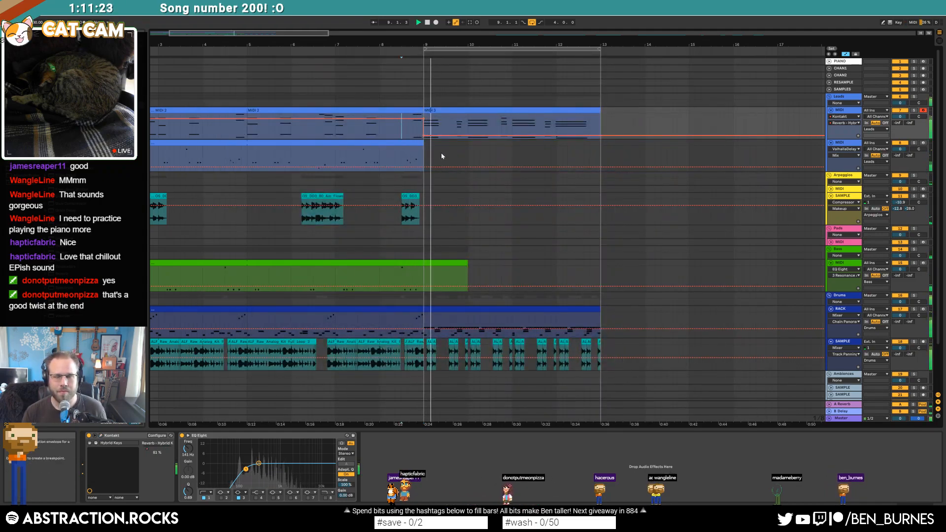
- Reopen the Hybrid Keys instrument from the Leads track's devices and move its window clear of the track's automation lane
double_click(444, 119)
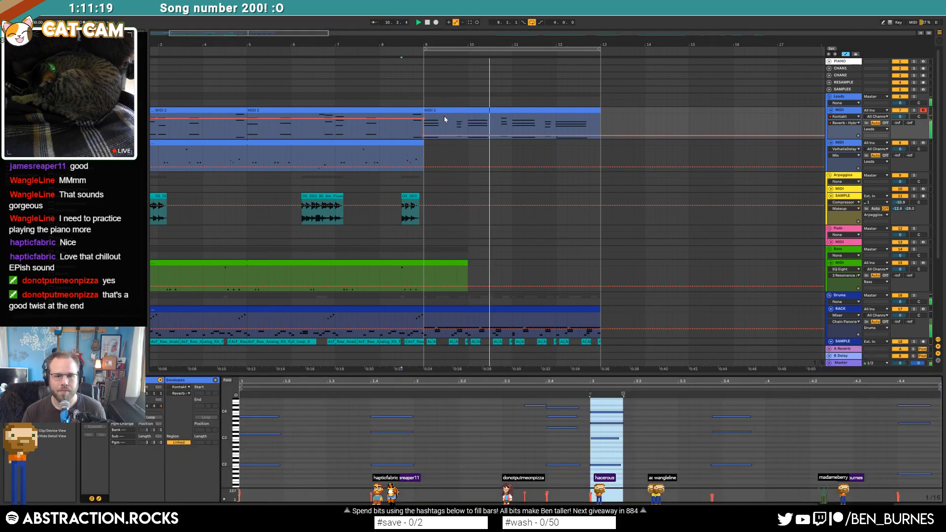
key(shift+Tab)
click(101, 436)
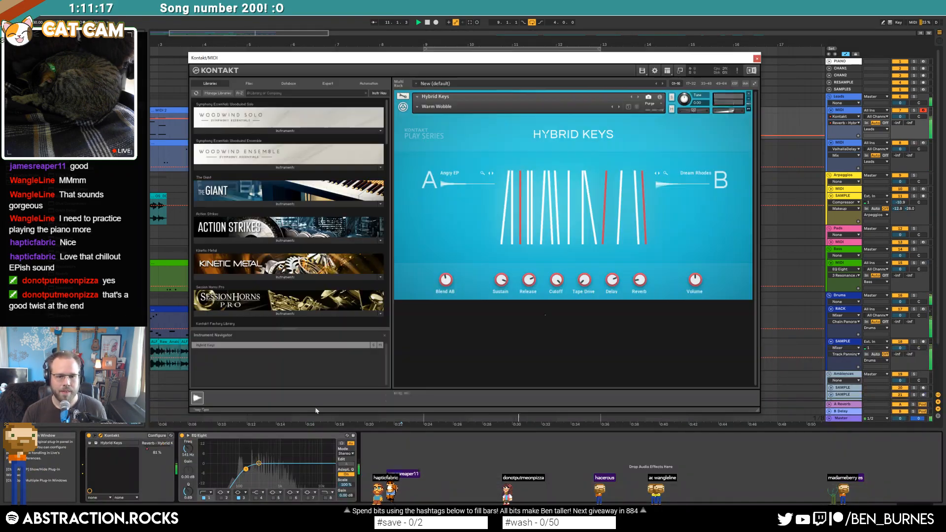
drag(510, 59, 519, 175)
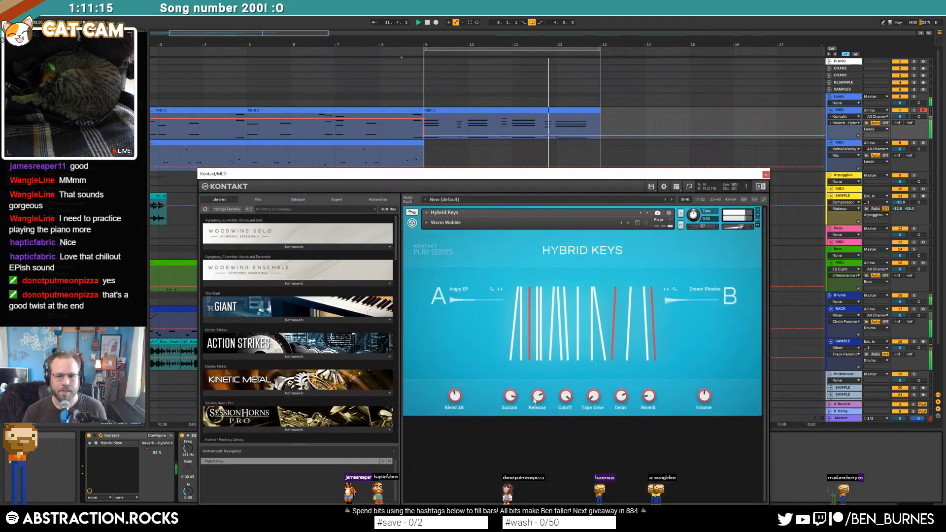
- Automate the Hybrid Keys release on the Leads track, lowering it at bar 9 where the recorded chord clip starts
click(535, 398)
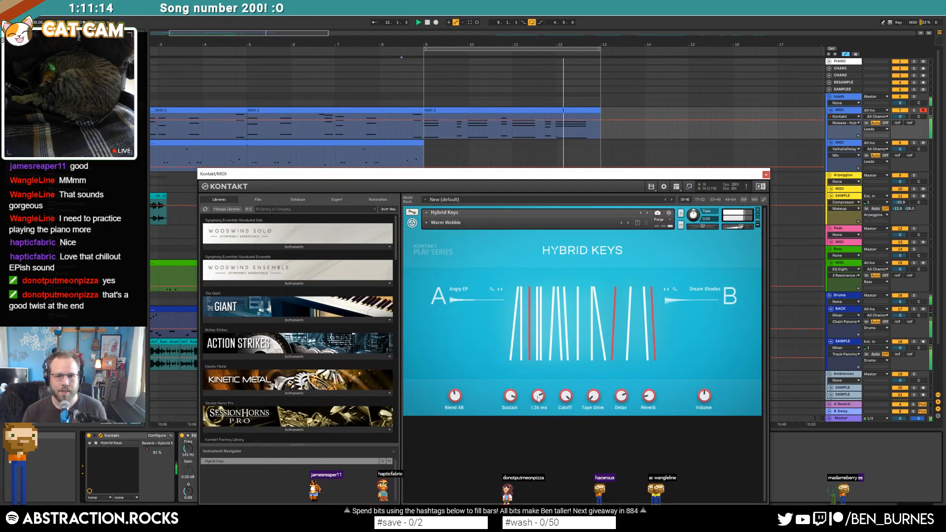
click(424, 122)
key(ctrl+z)
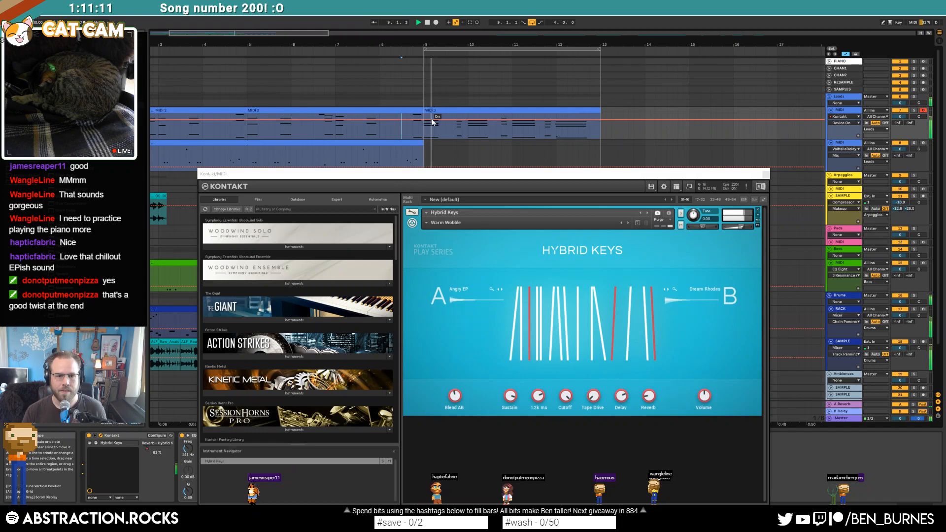
click(535, 398)
drag(431, 123, 430, 133)
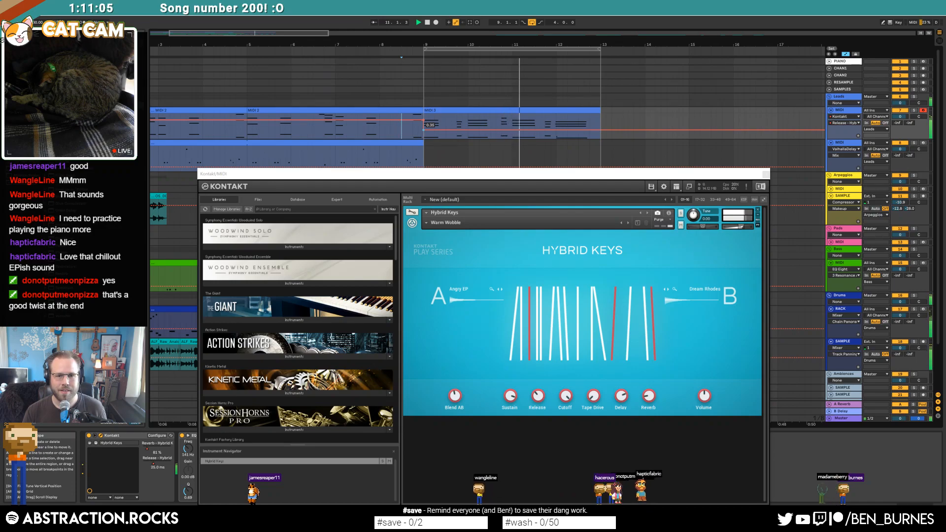
- Lower the Hybrid Keys Delay automation on the lead MIDI track from bar 9 to about 52 %
click(621, 396)
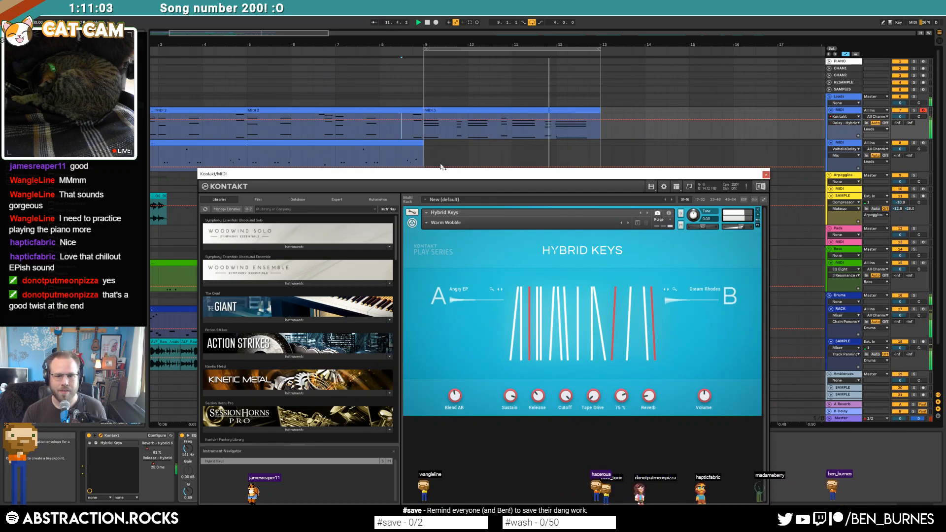
drag(424, 120, 423, 126)
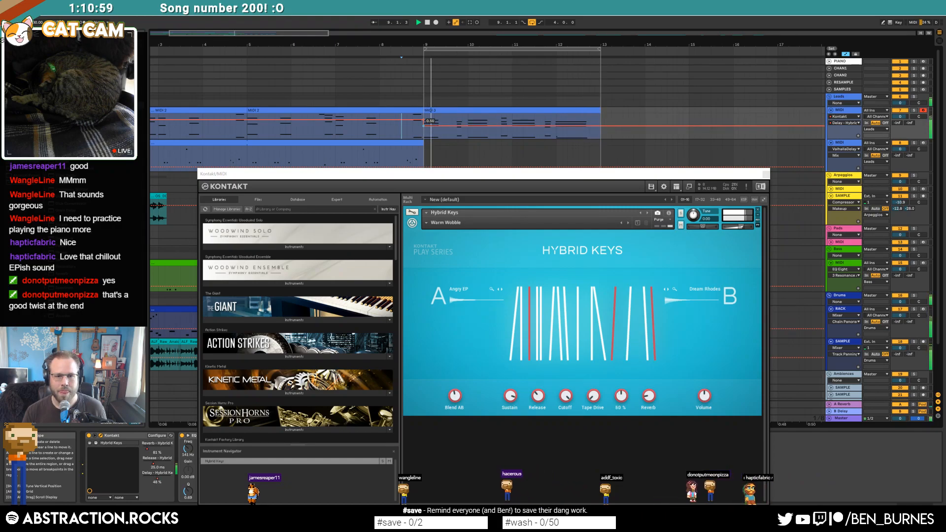
drag(423, 125, 424, 125)
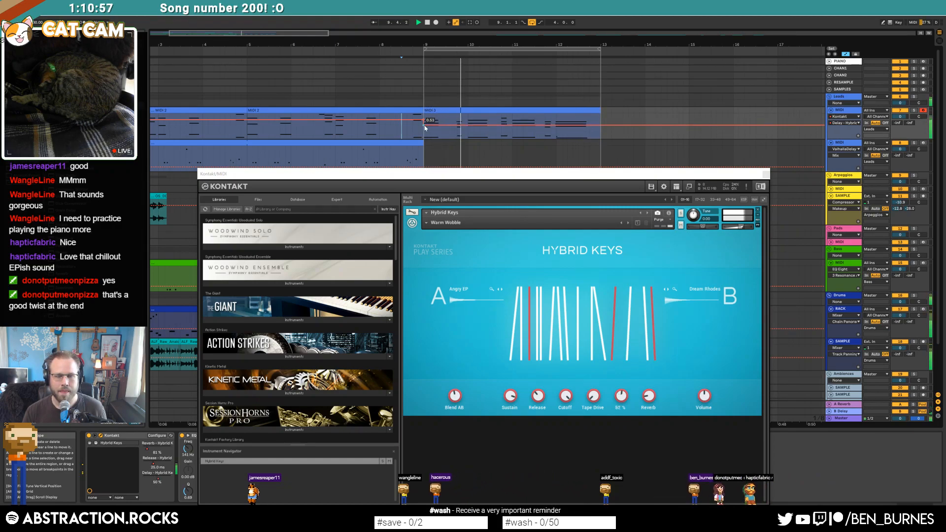
- Duplicate the keys MIDI clip at bar 9 to bar 13 and extend the loop region to bar 17
double_click(515, 121)
click(534, 113)
key(ctrl+d)
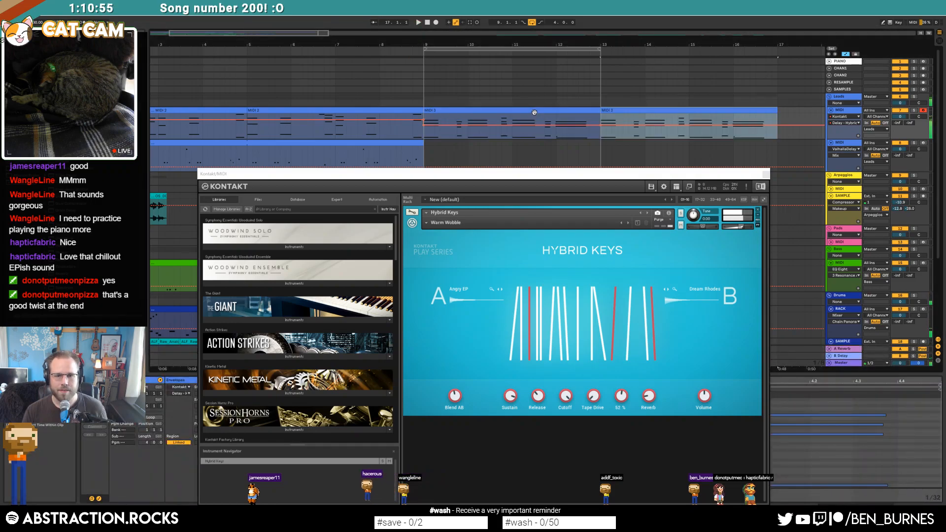
click(766, 174)
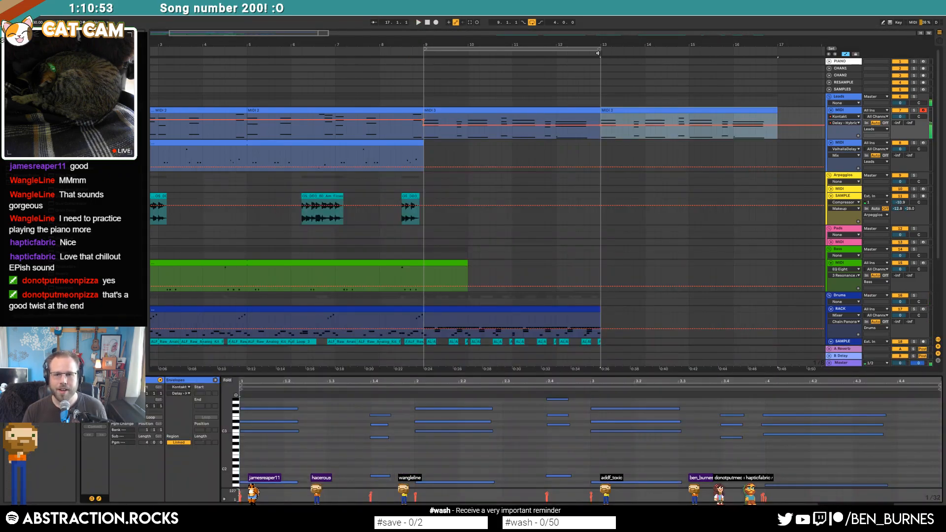
drag(600, 51, 778, 51)
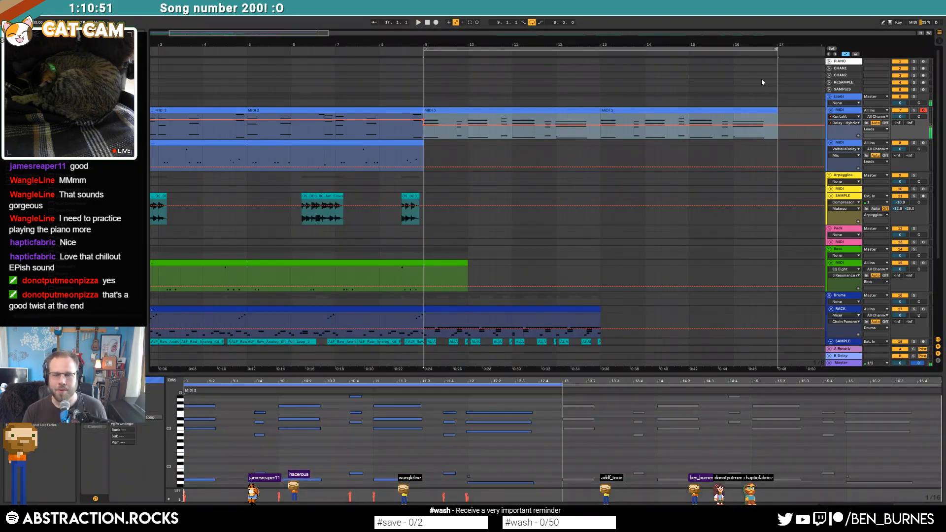
- Nudge all notes of the final chord in the bar 9 keys clip slightly later
click(592, 118)
drag(757, 469, 774, 487)
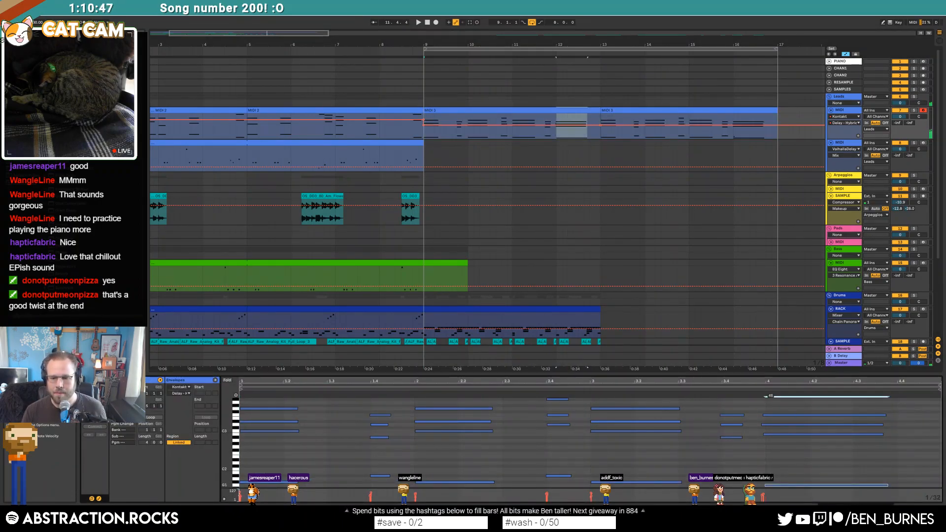
click(788, 478)
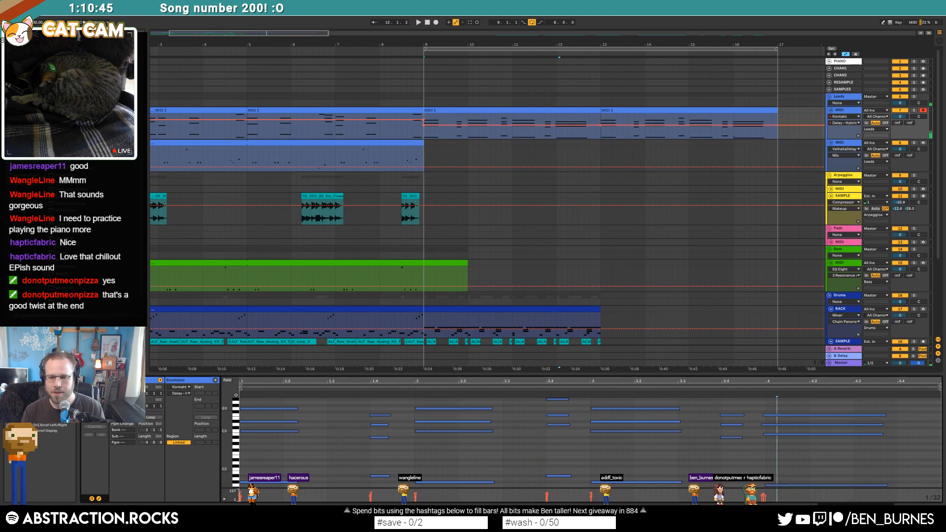
drag(777, 408, 780, 485)
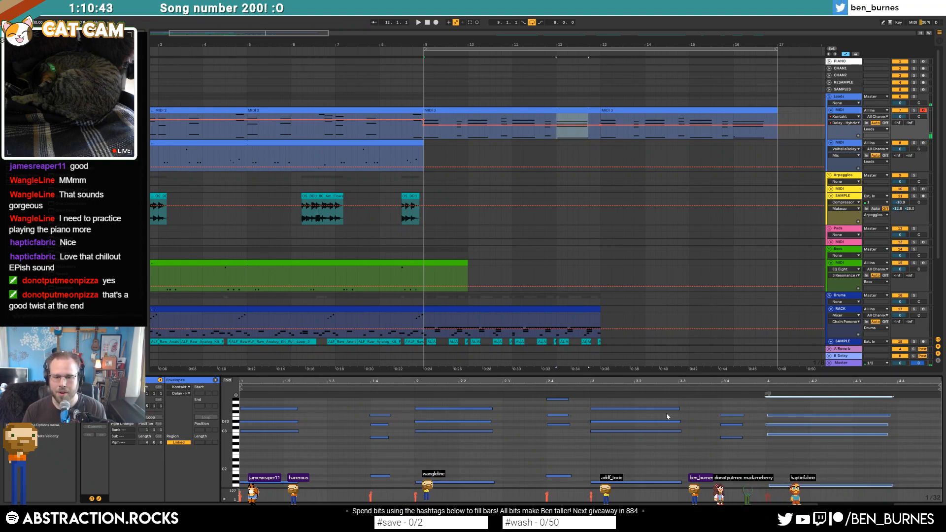
click(679, 448)
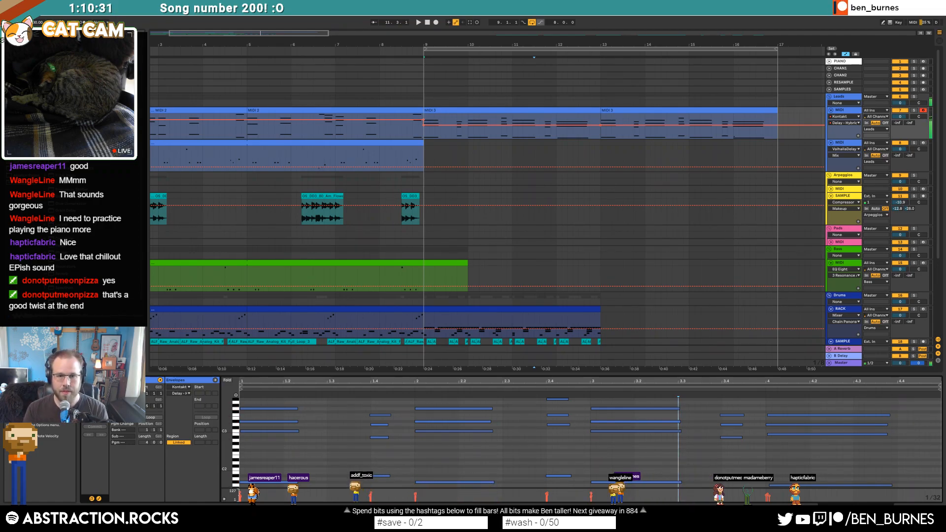
- Lower the bass note and the lowest upper note of the final chord in the bar 9 keys clip, and play it back
click(439, 116)
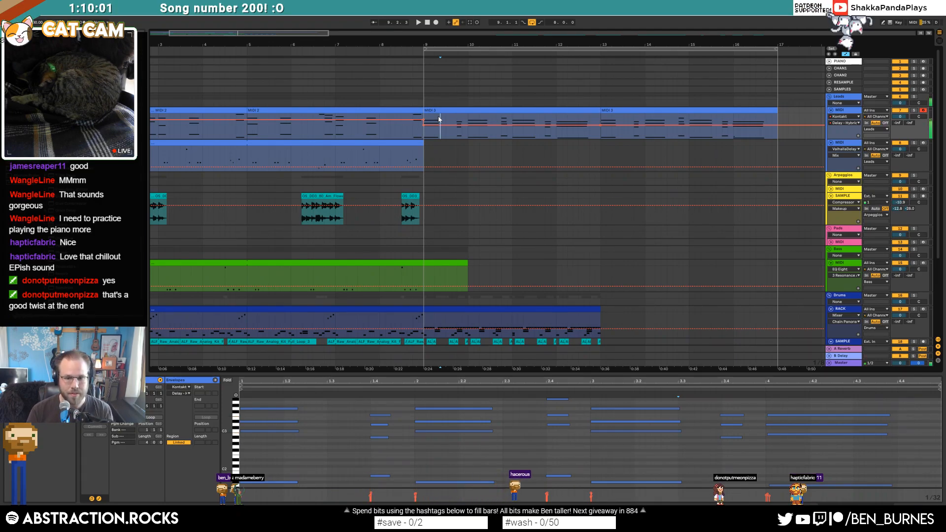
click(806, 485)
key(Down)
key(Down)
key(Down)
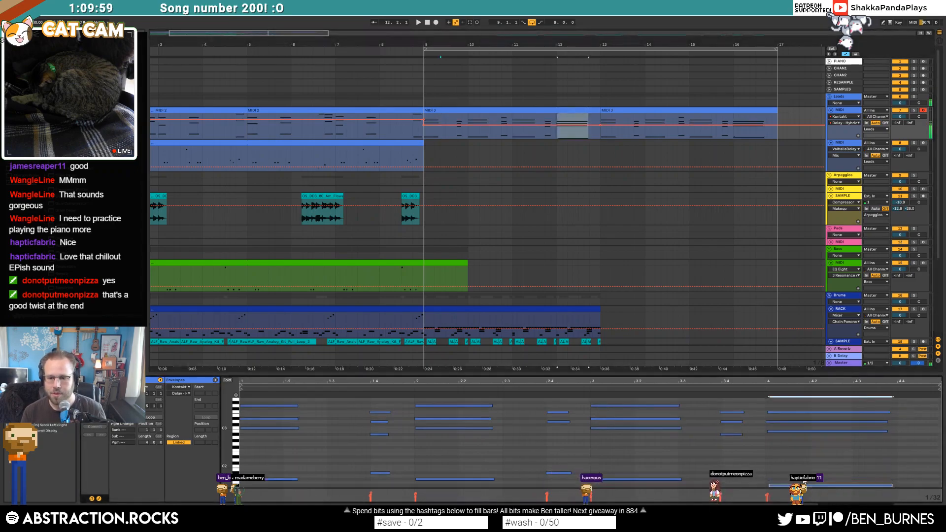
drag(777, 426, 784, 430)
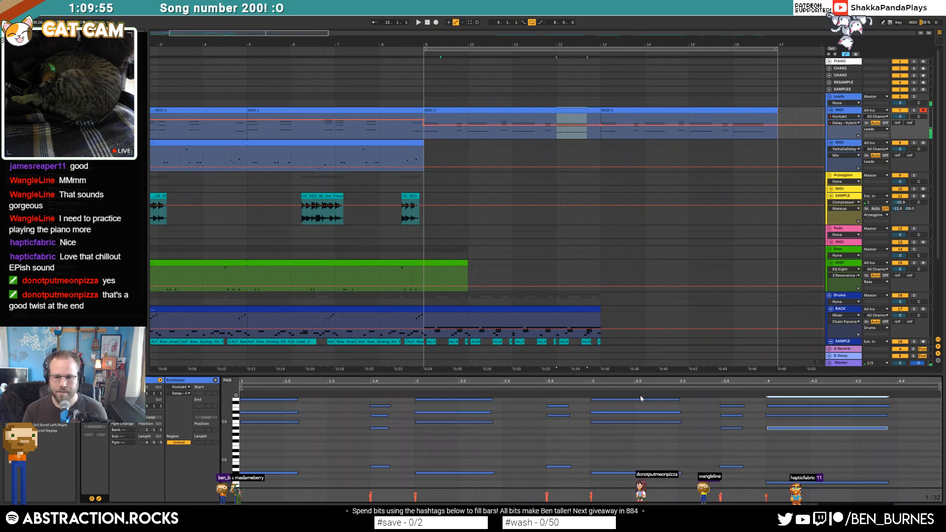
click(579, 390)
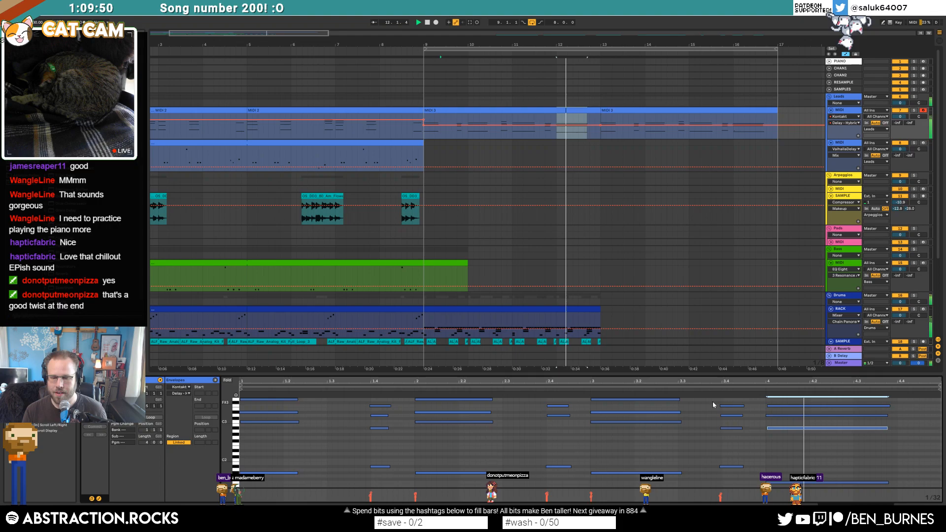
key(space)
- Duplicate the drum rack MIDI clip spanning bars 9 to 13 so that the copy starts at bar 13
scroll(615, 296, down, 1)
key(shift+Tab)
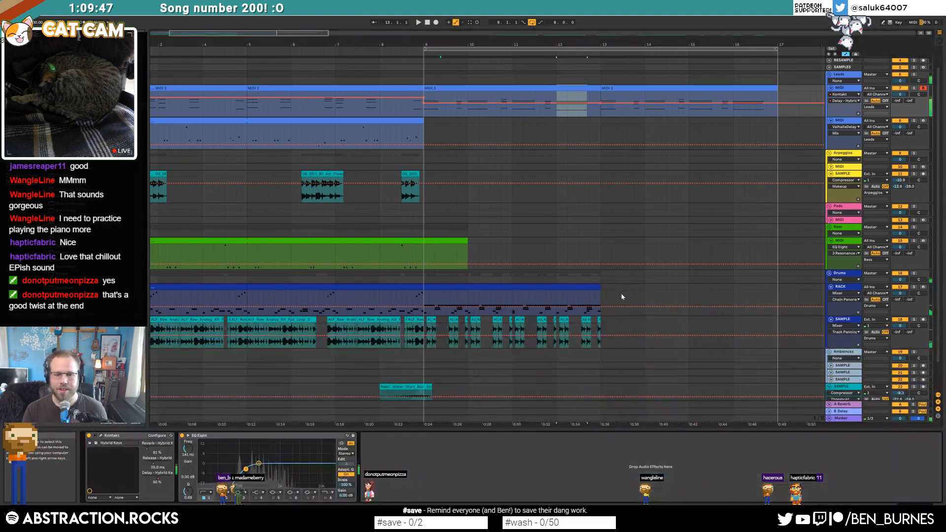
click(591, 285)
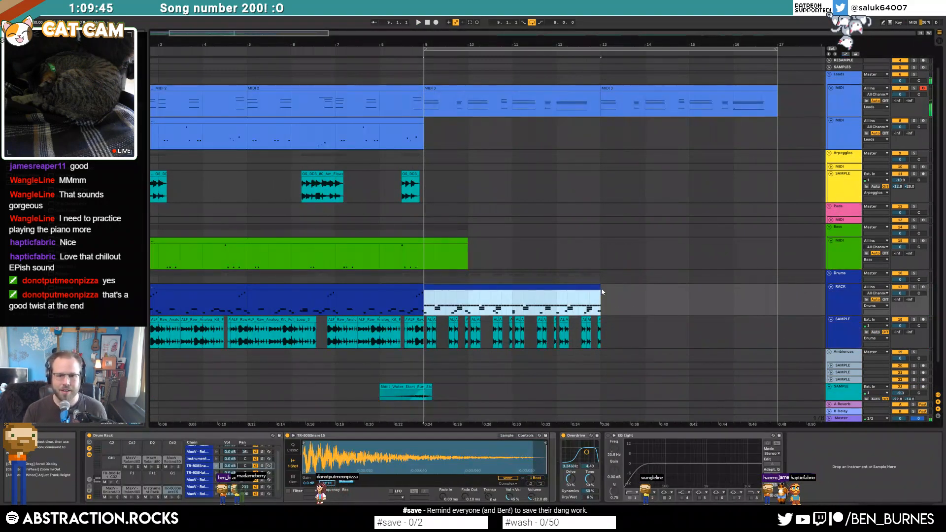
double_click(568, 290)
click(575, 287)
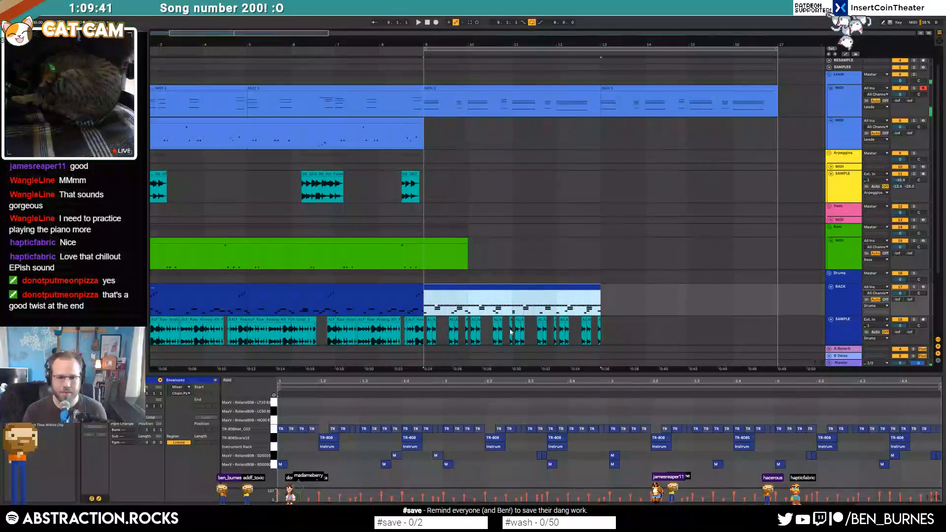
key(ctrl+d)
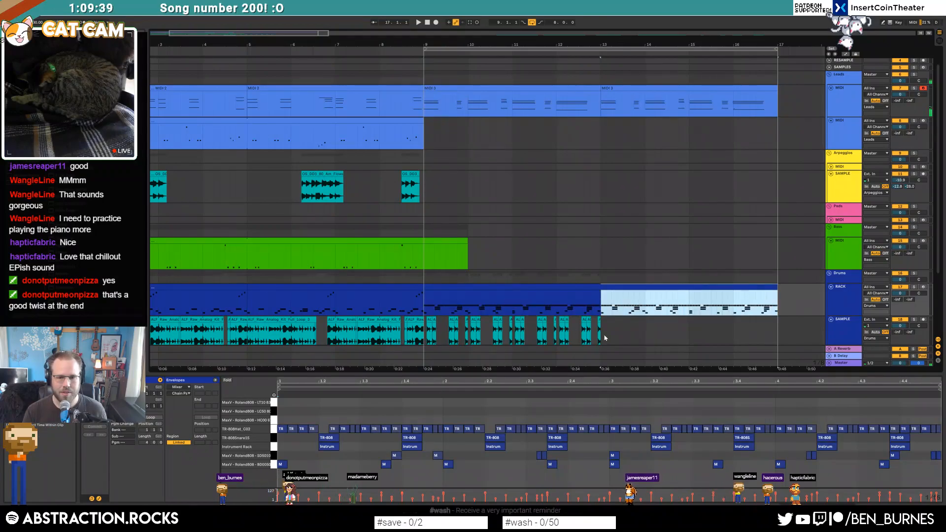
- Duplicate the drum track's audio sample slices between bars 9 and 13 so that they continue to bar 17
scroll(606, 307, down, 2)
drag(606, 307, 427, 304)
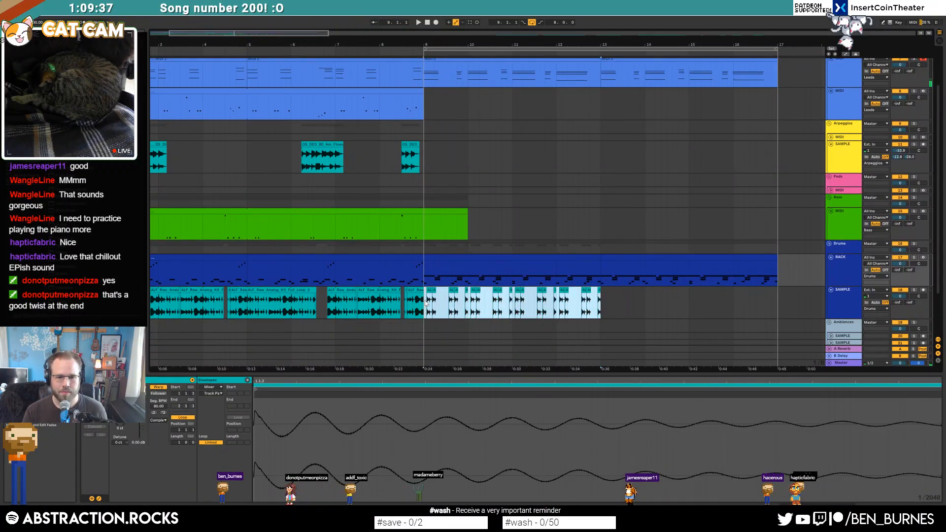
key(ctrl+d)
- Select the bass clip's section from bar 9 to bar 10 and play back the new section
click(478, 255)
click(444, 212)
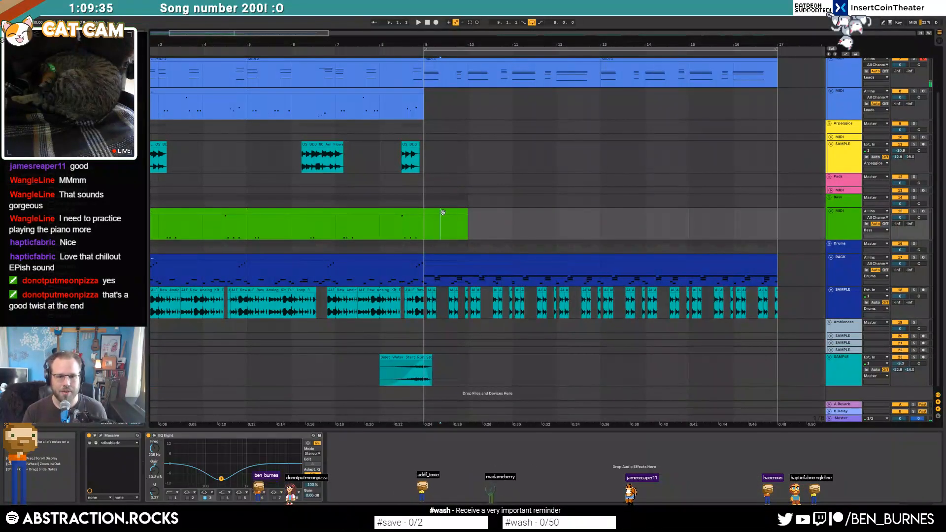
key(space)
scroll(522, 279, up, 1)
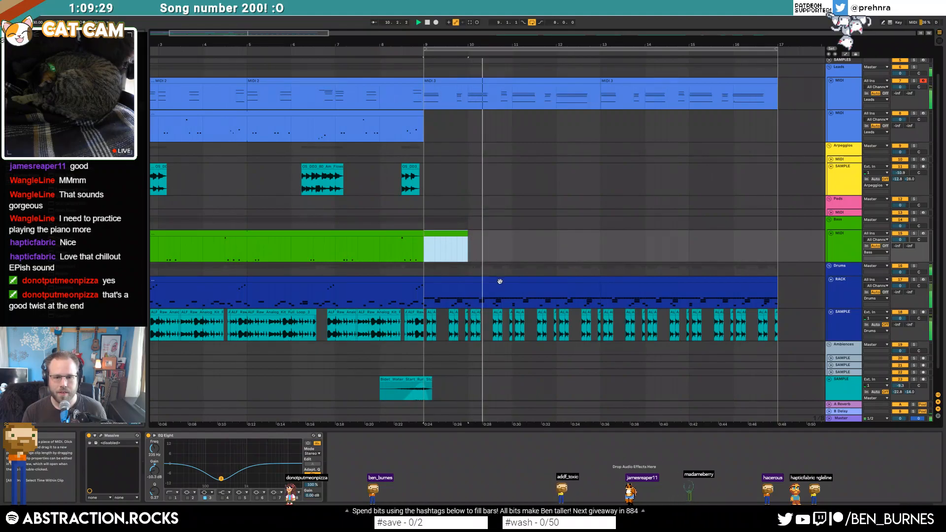
key(space)
- Place two short copies of the drum sample hit at beat 10.3 and move the following two slices a sixteenth note later
scroll(496, 322, up, 6)
drag(467, 328, 481, 329)
click(449, 325)
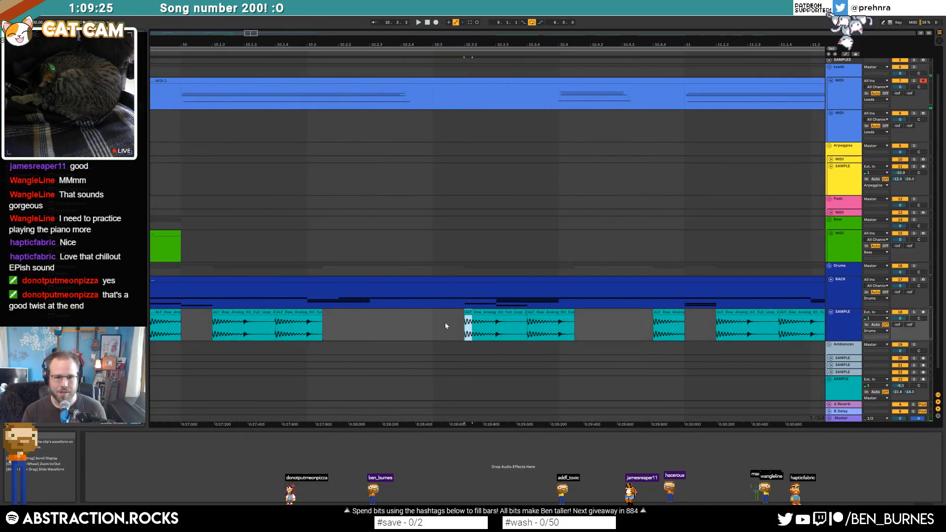
key(ctrl+d)
click(400, 327)
key(space)
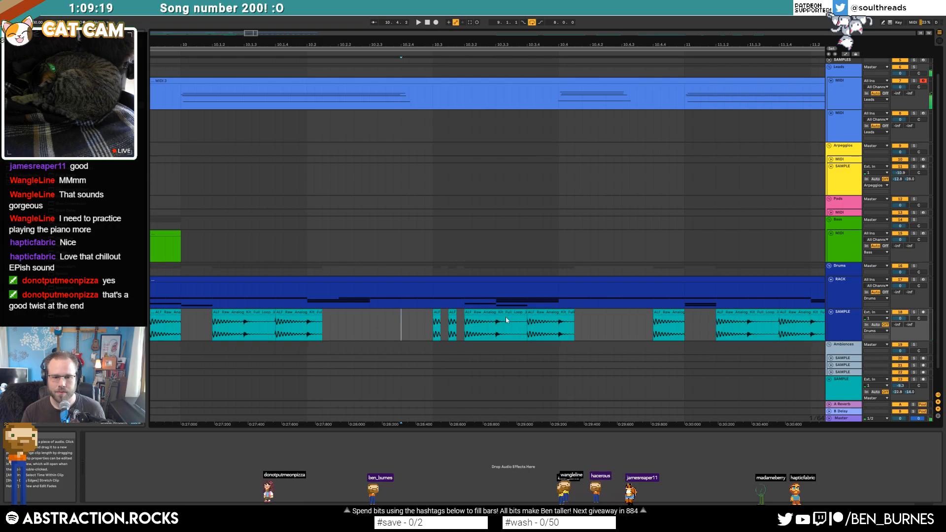
mouse_move(525, 314)
mouse_down()
mouse_move(494, 314)
mouse_move(578, 316)
mouse_move(571, 317)
mouse_up()
- Play the section from bar 9, briefly soloing the drum sample track to hear its slices alone
click(326, 325)
key(space)
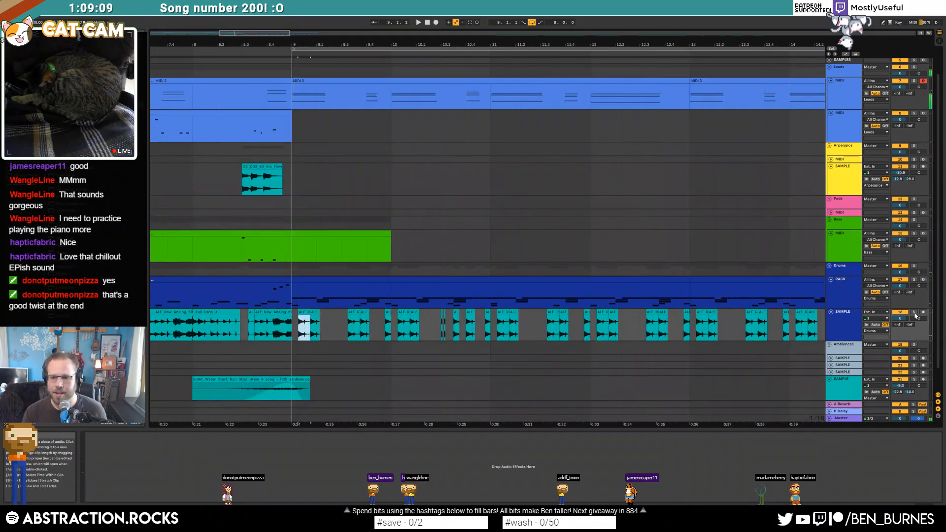
click(915, 313)
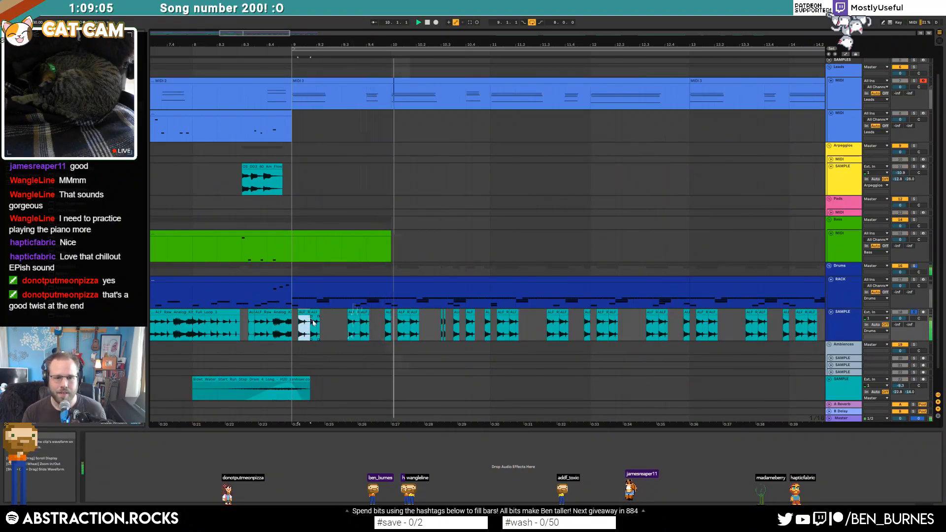
click(915, 313)
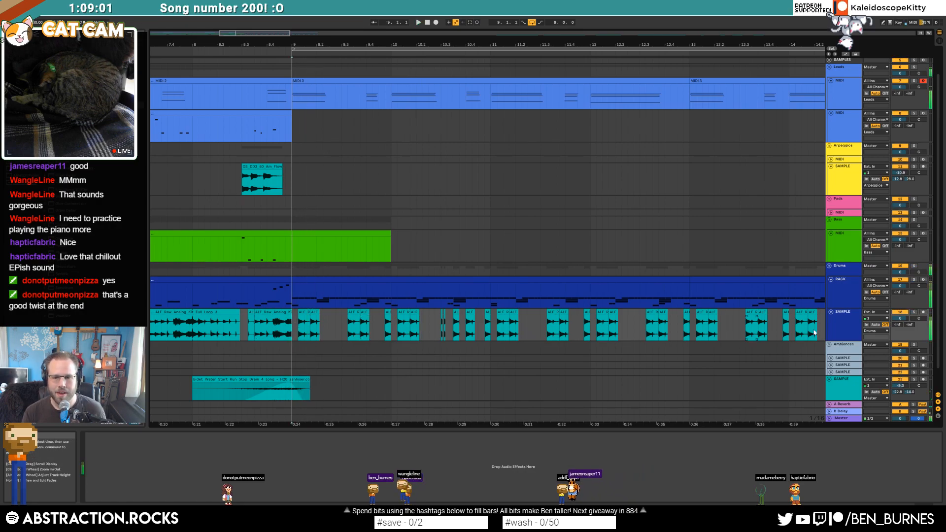
- Add a Tuner to the drum sample track and play from bar 9 to check the sample's pitch
double_click(294, 325)
key(shift+Tab)
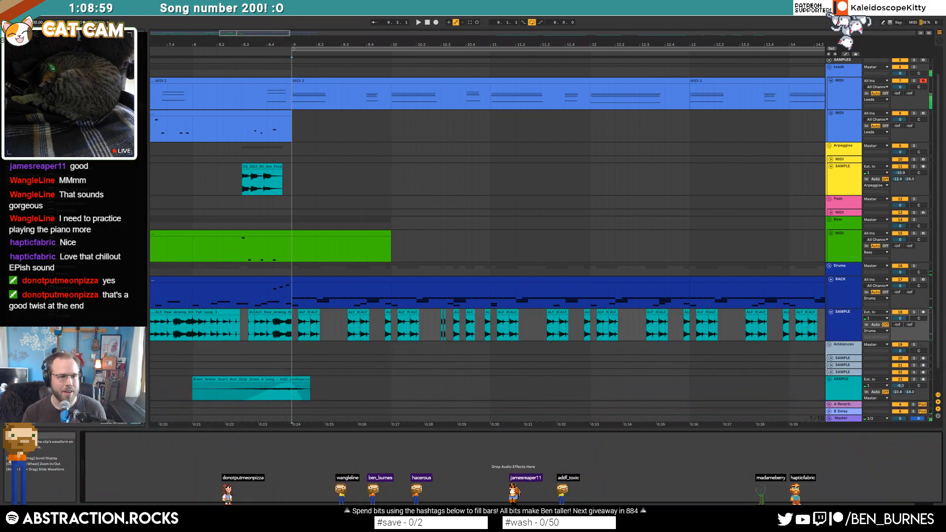
click(211, 484)
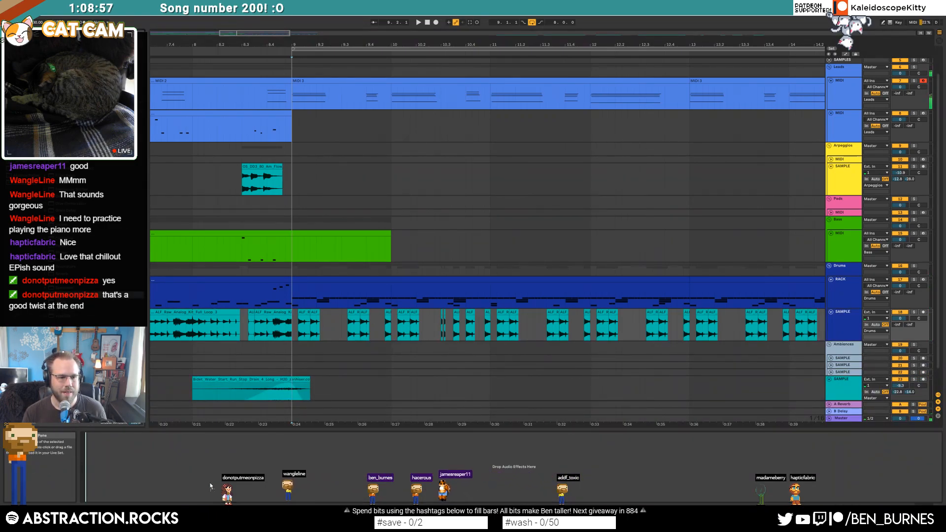
key(space)
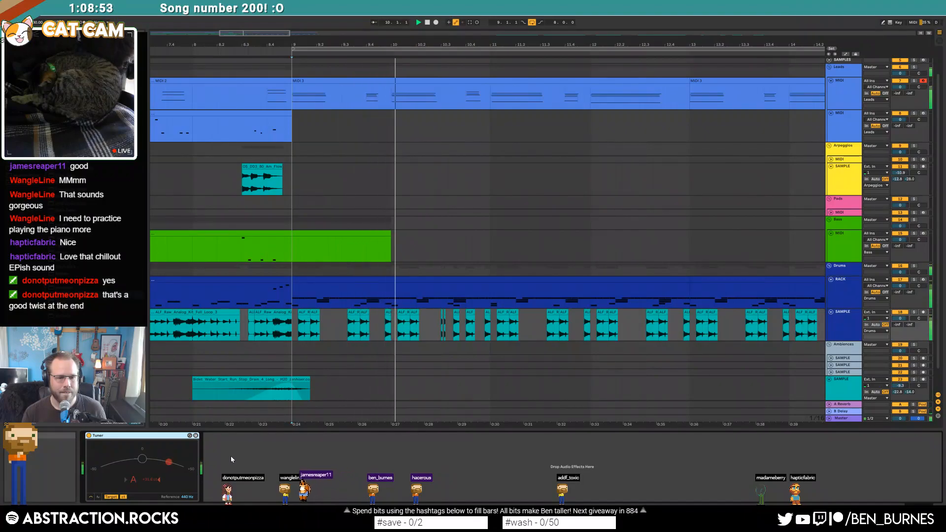
key(space)
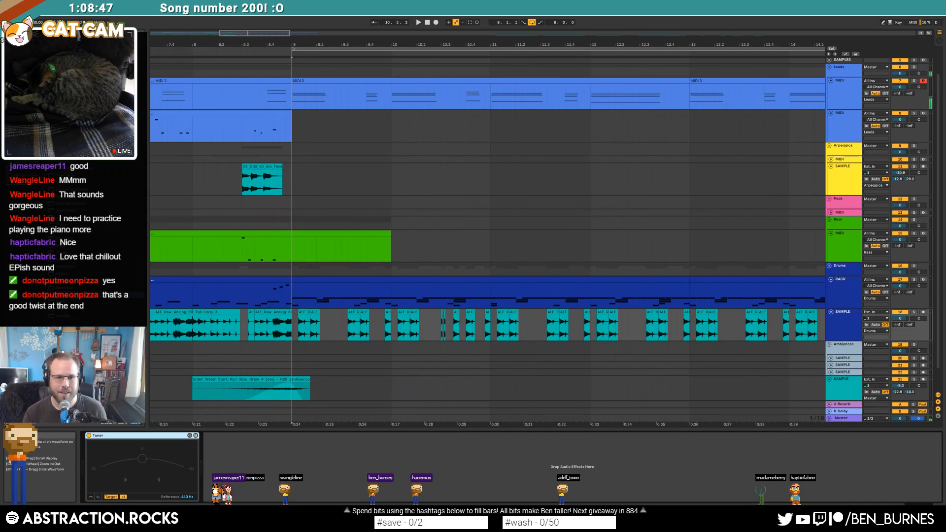
- Select all drum sample slices from bar 9 to bar 17, open their clip settings and play them back
drag(235, 32, 252, 35)
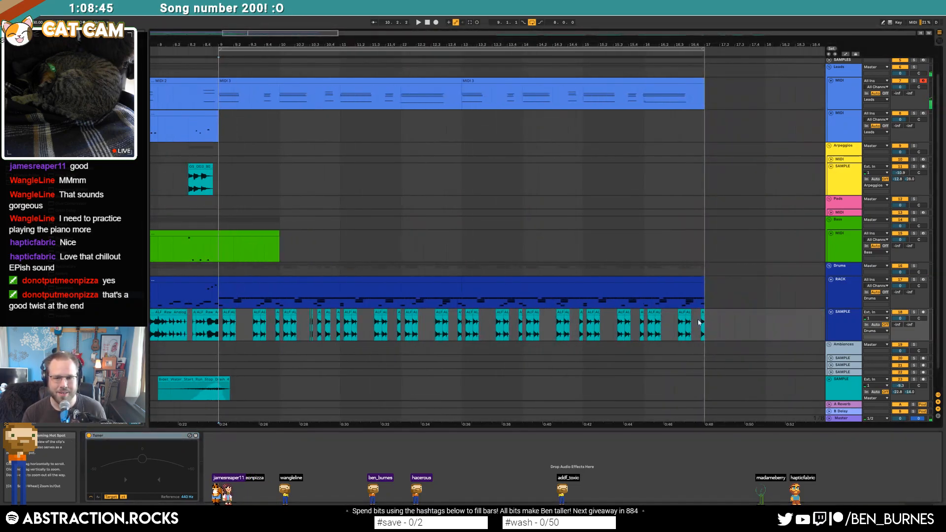
shift+click(220, 317)
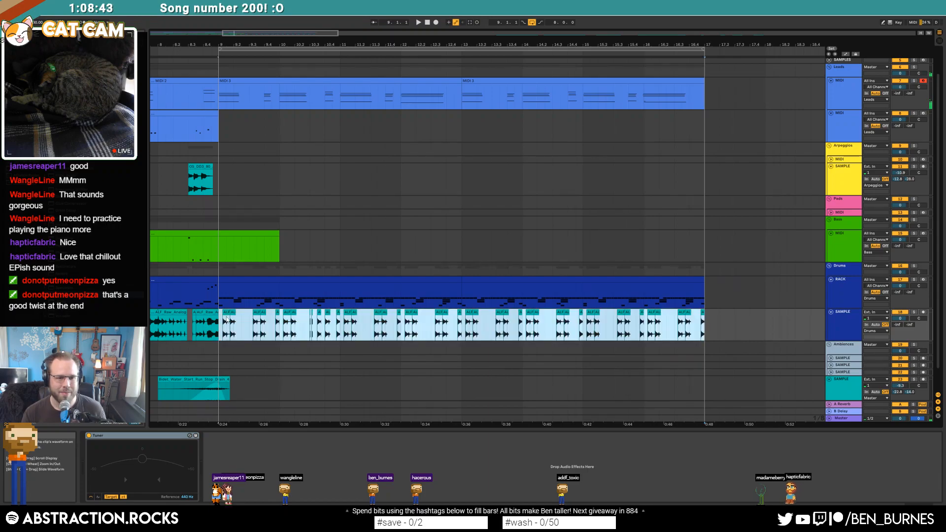
key(shift+Tab)
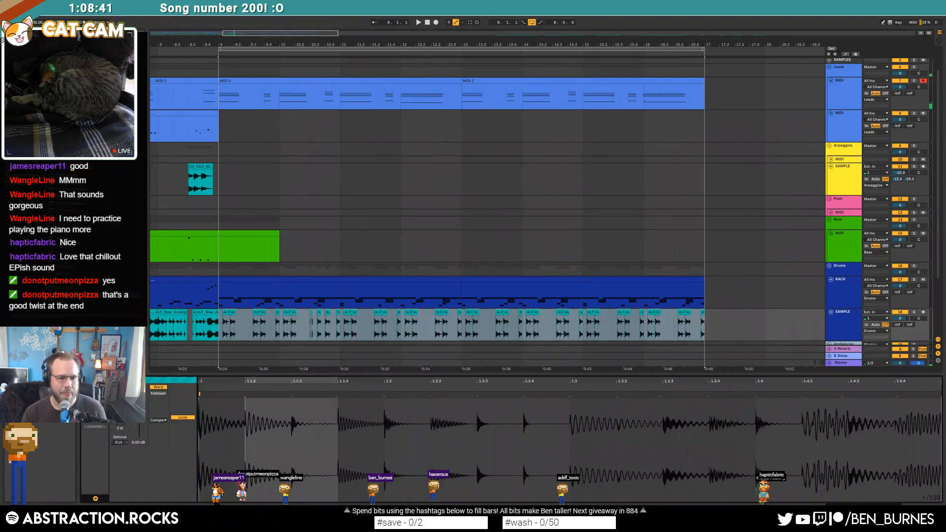
key(space)
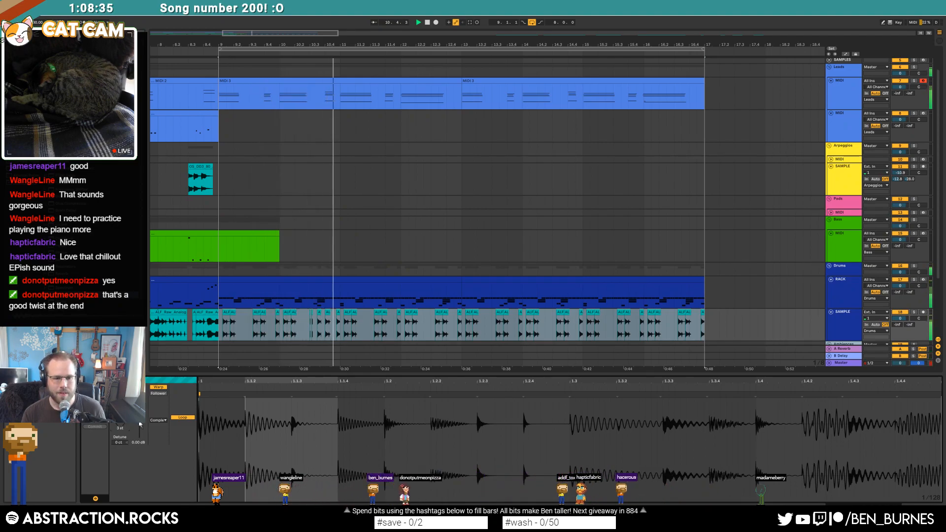
- Try moving the two drum sample slices at 10.3.3 and 10.4 a sixteenth note earlier, then play the result
key(shift+Tab)
scroll(302, 335, up, 10)
key(space)
click(501, 311)
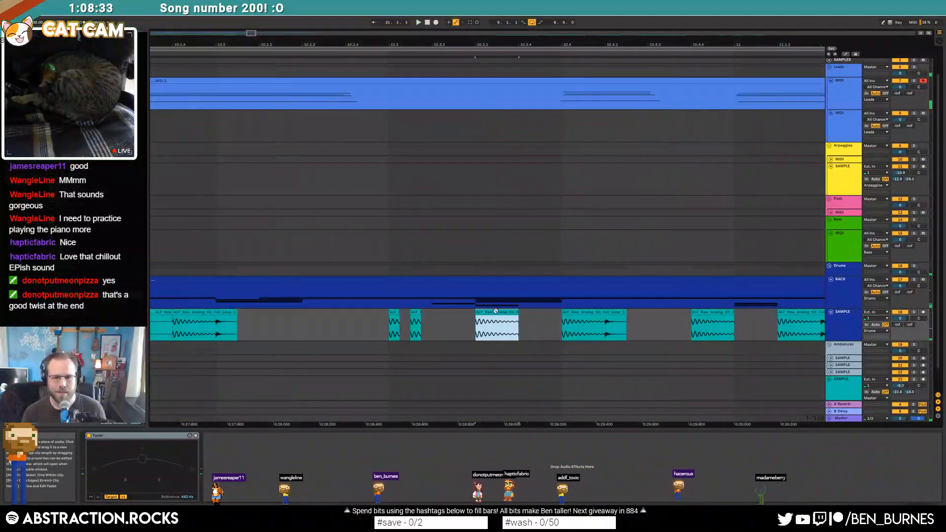
mouse_move(501, 311)
mouse_down()
mouse_move(447, 311)
mouse_move(537, 311)
mouse_move(443, 314)
mouse_up()
click(329, 319)
key(space)
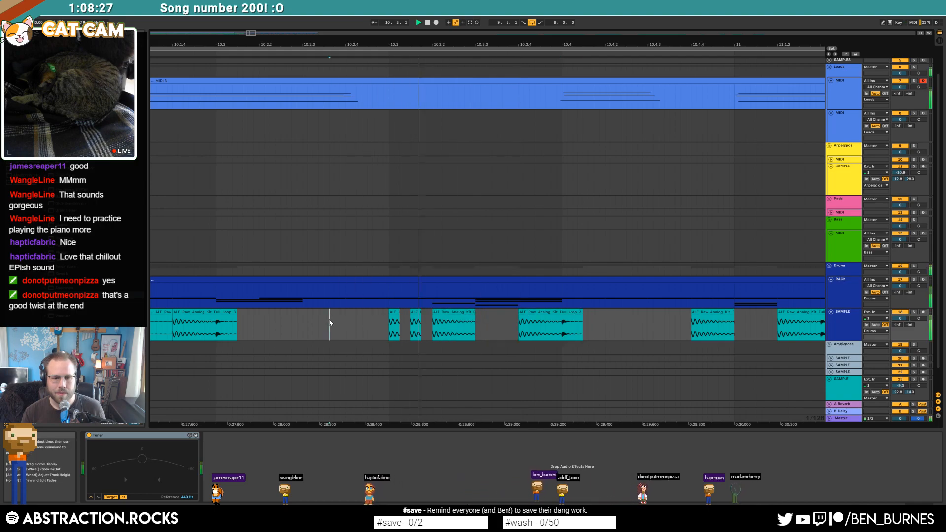
- Move the two drum sample slices so they start at 10.3.3 and 10.4.2, then play the change
key(space)
click(472, 317)
drag(472, 314, 620, 312)
click(367, 321)
key(space)
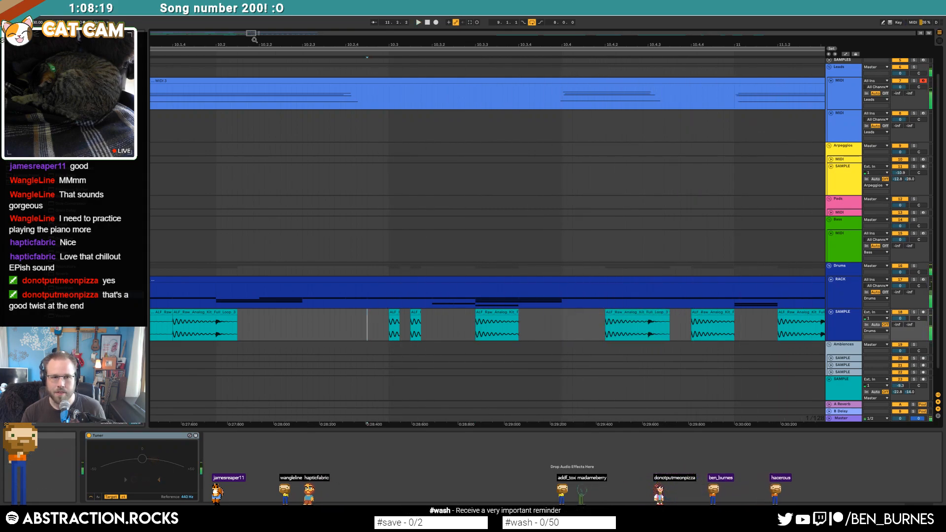
- Delete all drum sample slices from bar 11 to the end of the arrangement
drag(253, 34, 251, 6)
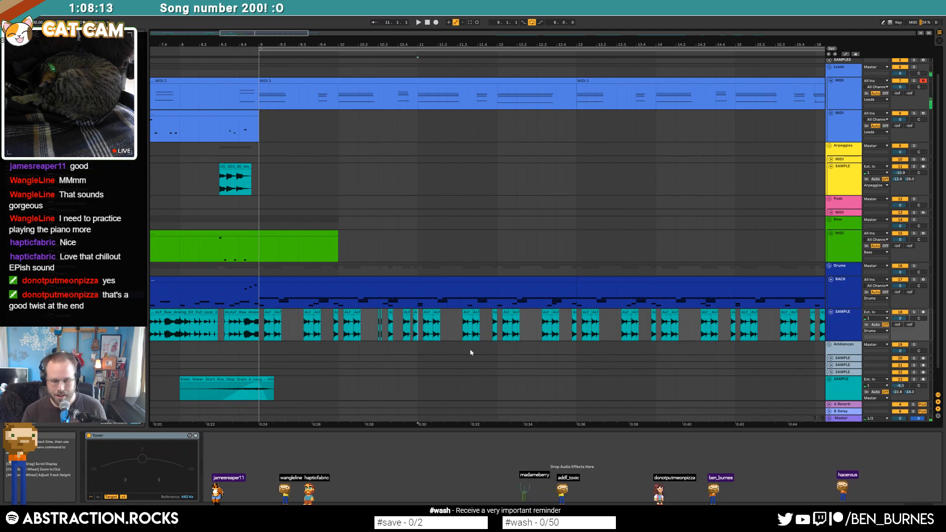
key(shift+End)
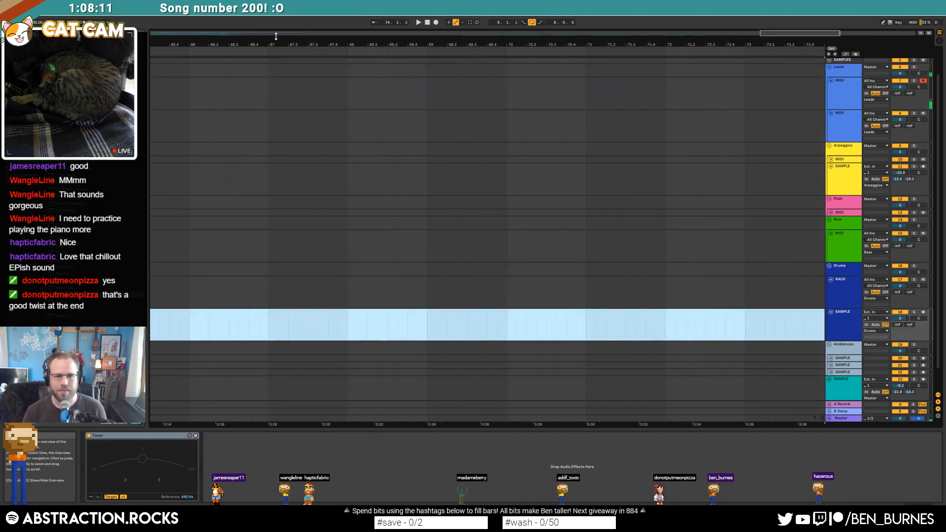
mouse_move(238, 35)
mouse_down()
mouse_move(239, 14)
mouse_move(241, 42)
mouse_up()
click(499, 326)
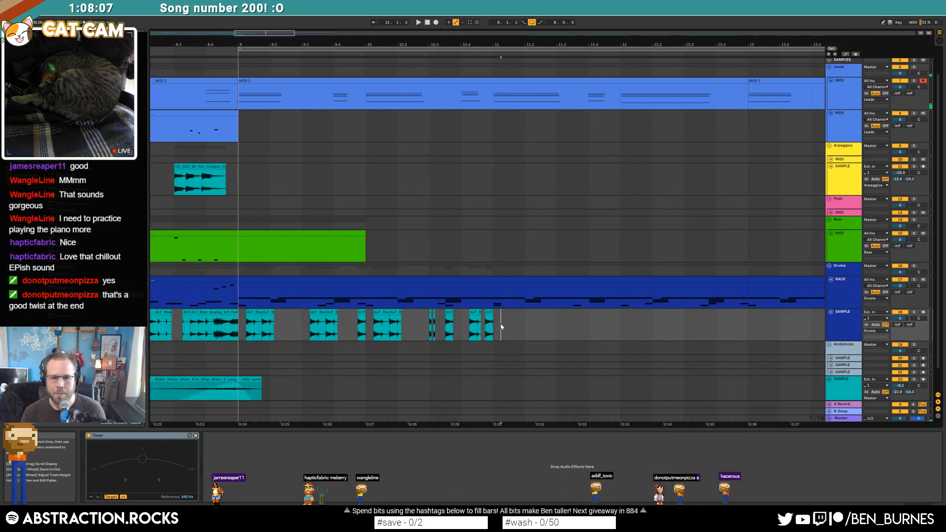
- Shorten the drum sample slice at 10.4.2 to a sixteenth note, add a short copied hit at 10.4.3 and play them
scroll(499, 325, up, 2)
drag(482, 322, 447, 314)
click(458, 323)
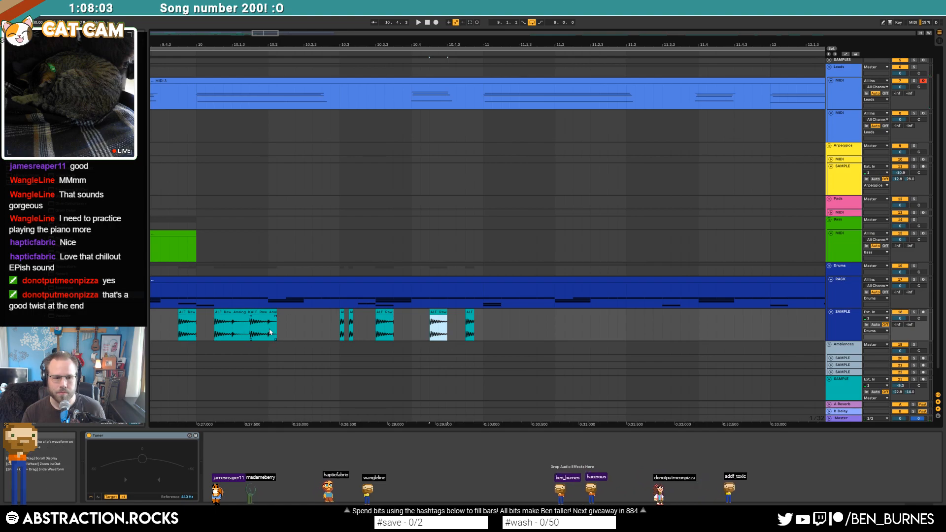
click(270, 331)
click(452, 331)
drag(453, 332, 457, 329)
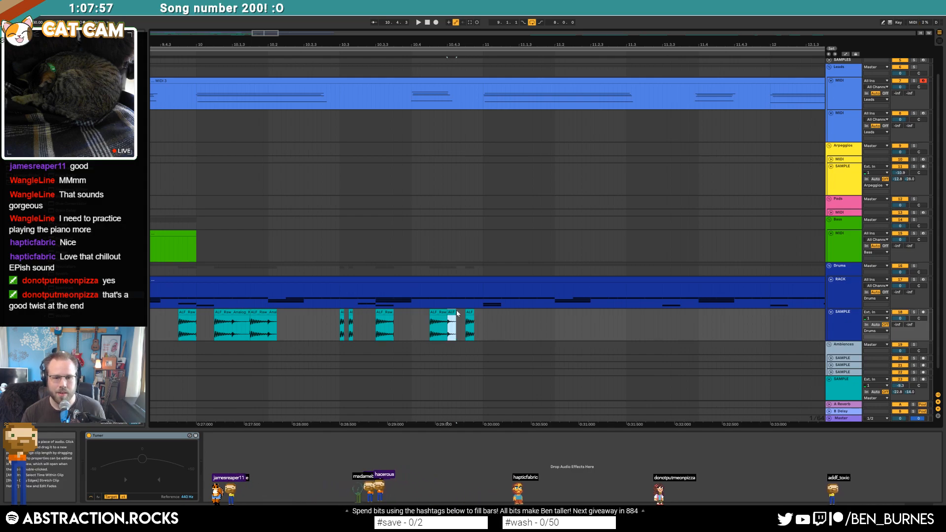
drag(457, 313, 458, 320)
click(422, 324)
key(space)
key(space)
- Duplicate the two-bar drum sample pattern of bars 9 and 10 three times to fill up to bar 17
click(469, 313)
drag(466, 45, 548, 25)
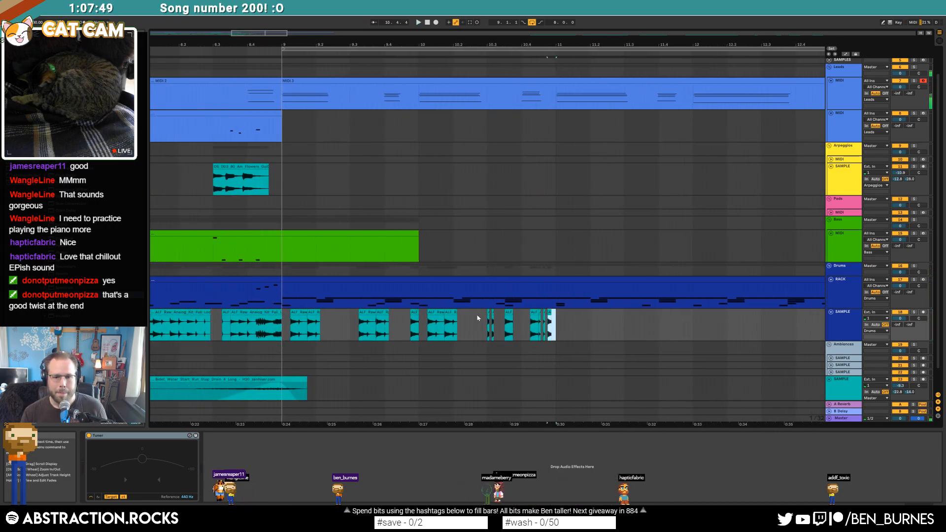
shift+click(290, 327)
key(ctrl+d)
key(ctrl+d)
key(ctrl+d)
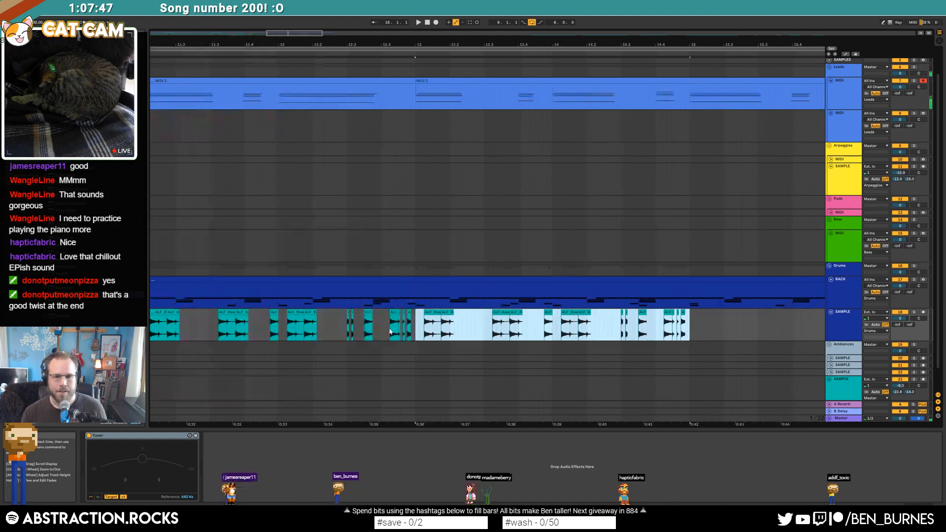
drag(356, 34, 356, 15)
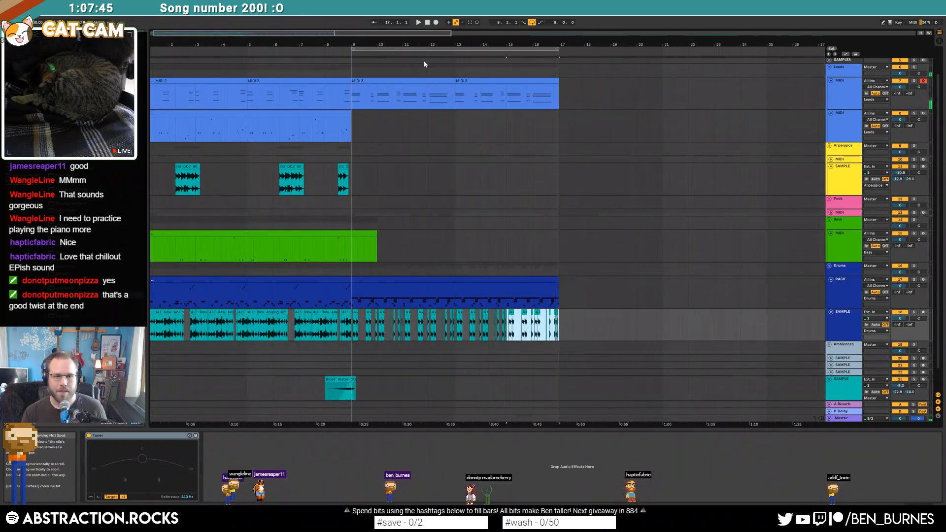
- Add an audio track below the second Leads MIDI track, unfold it and arm it for recording
click(354, 122)
click(845, 131)
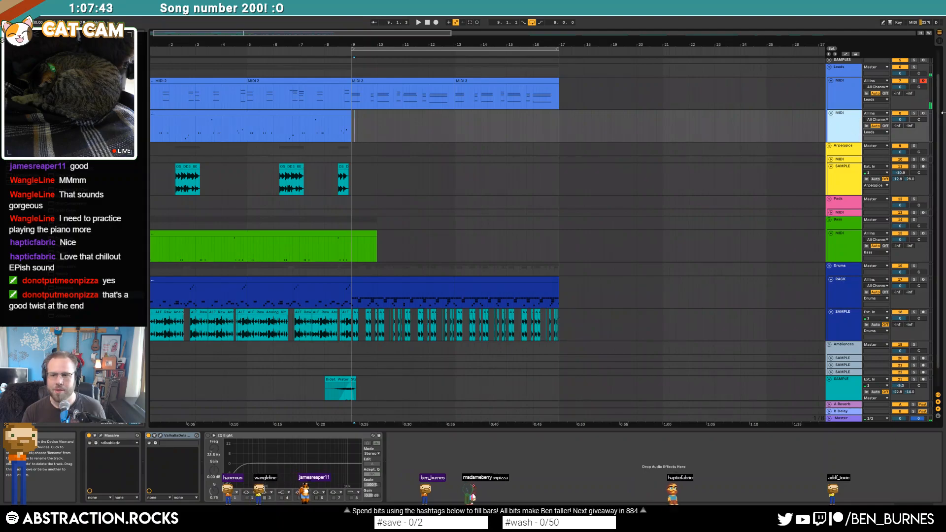
key(ctrl+t)
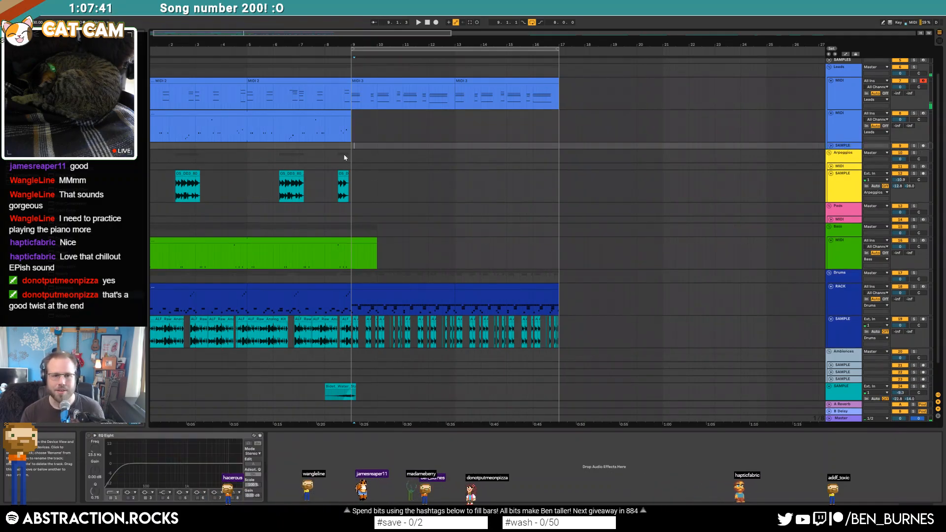
click(351, 147)
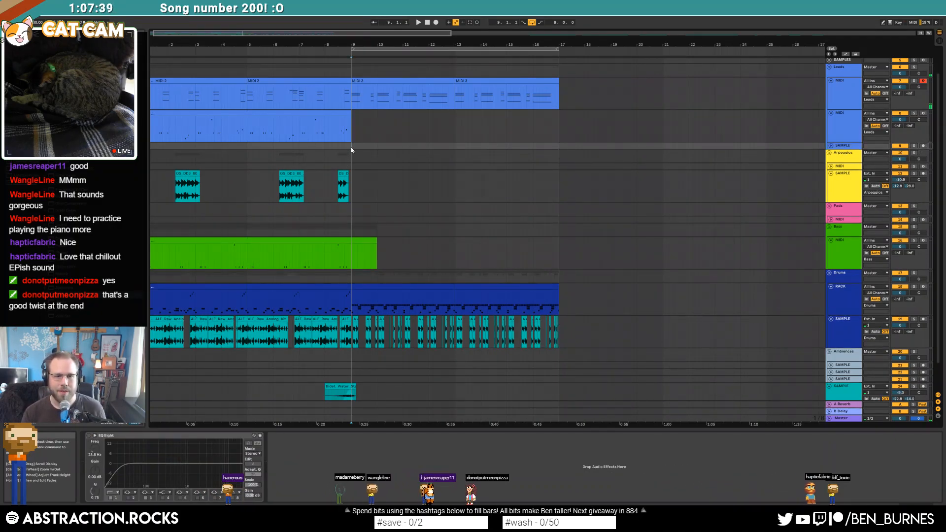
click(831, 146)
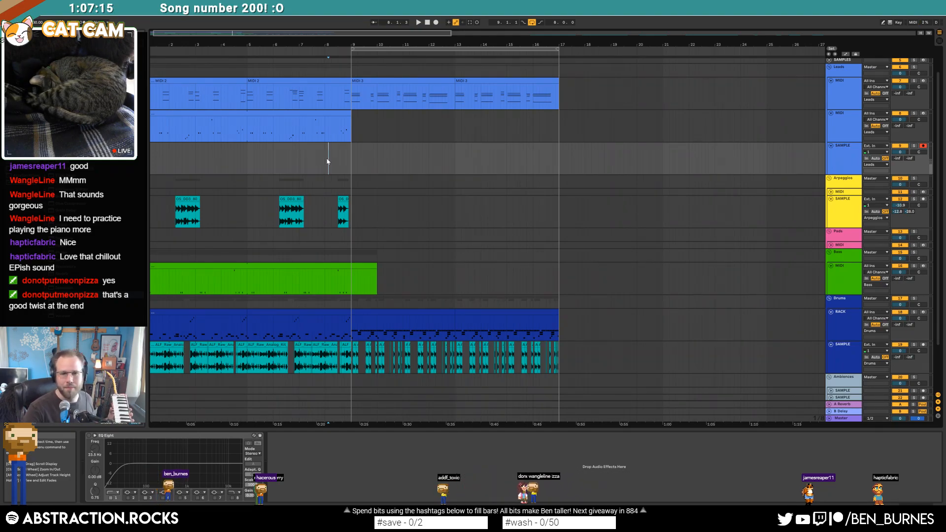
- Record a lead take on the new sample track from bar 8 and trim its end to bar 13
key(F9)
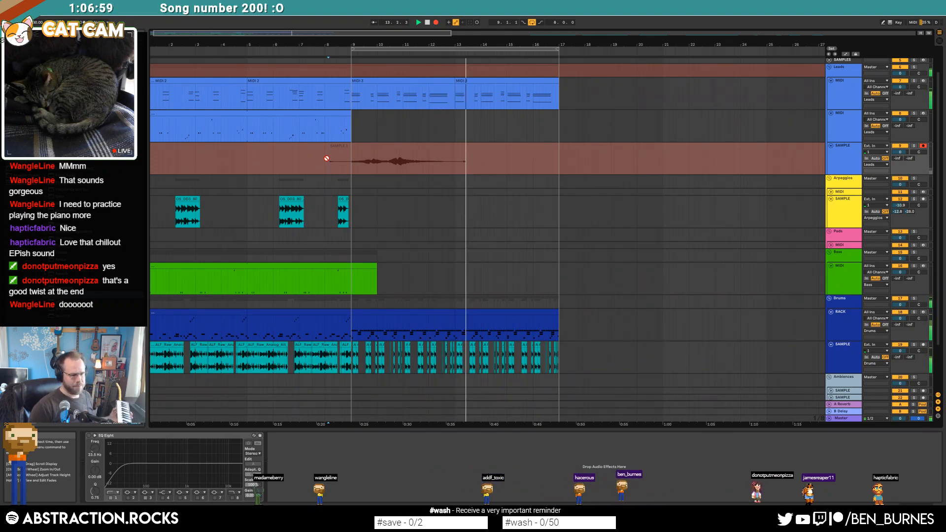
key(space)
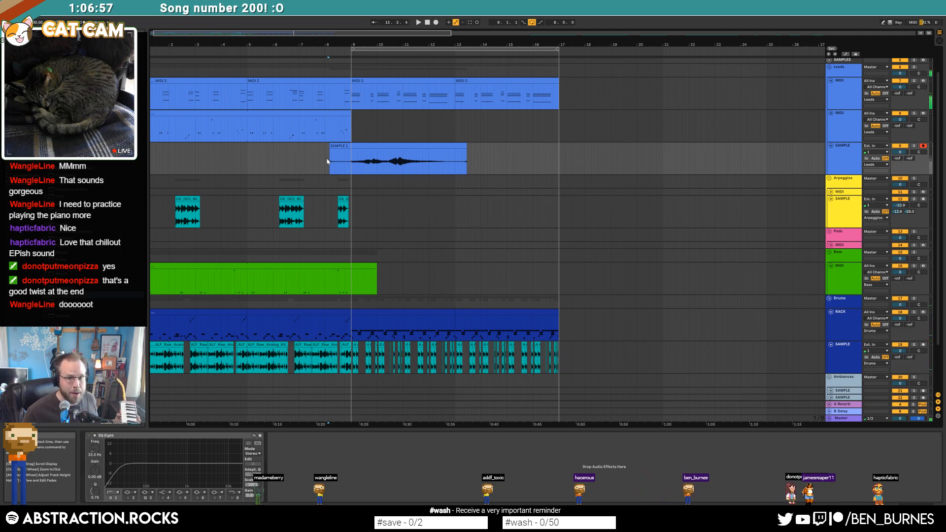
click(453, 147)
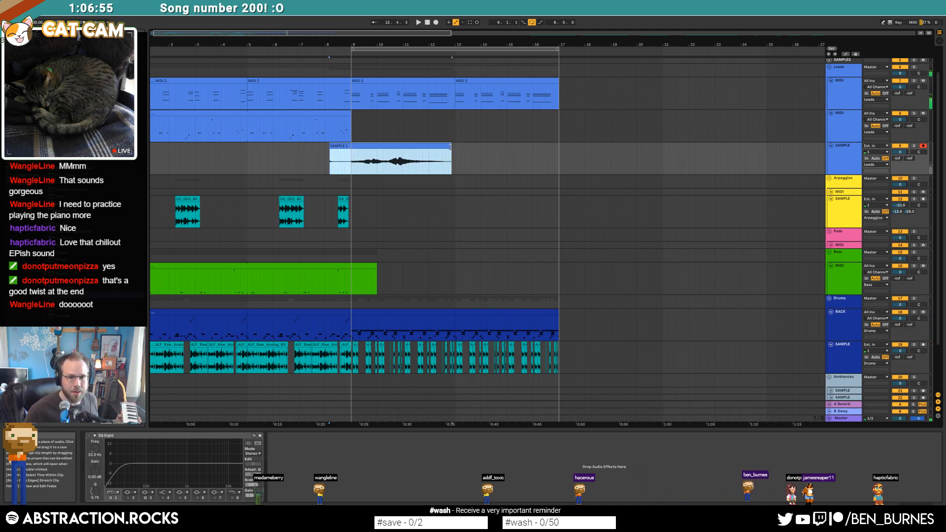
click(456, 157)
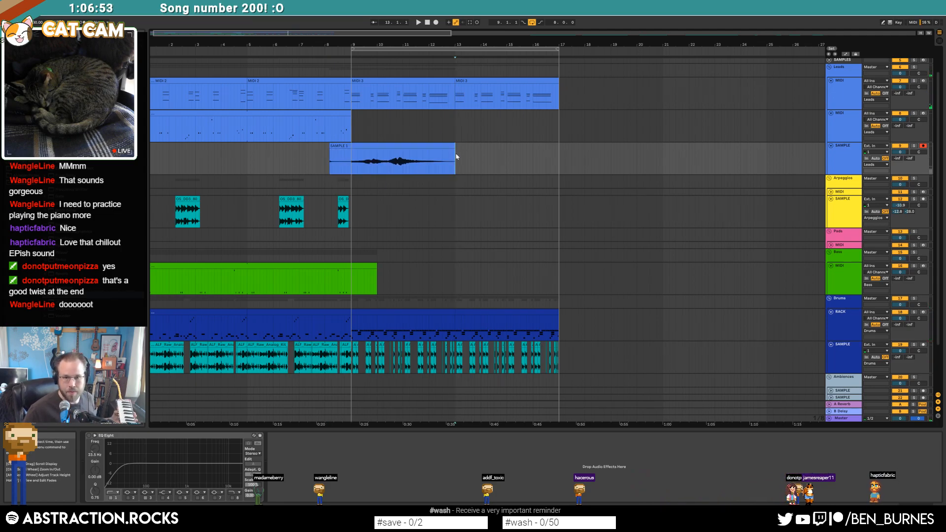
- Record a second lead take on the same track from bar 12 until past the end of bar 16
click(429, 159)
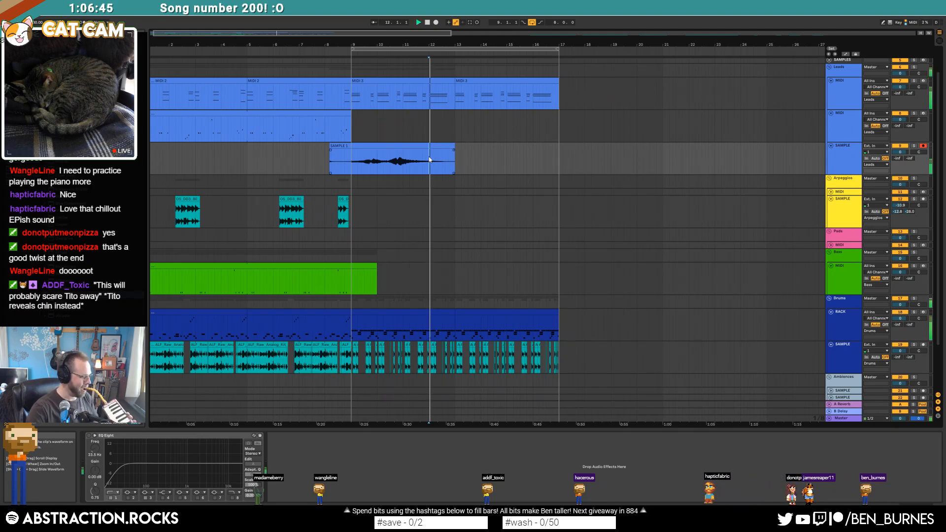
key(F9)
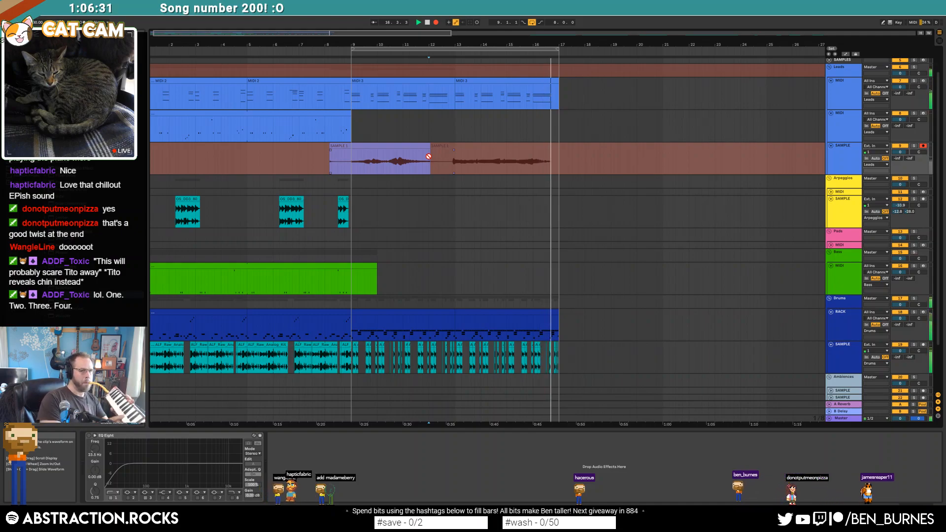
key(space)
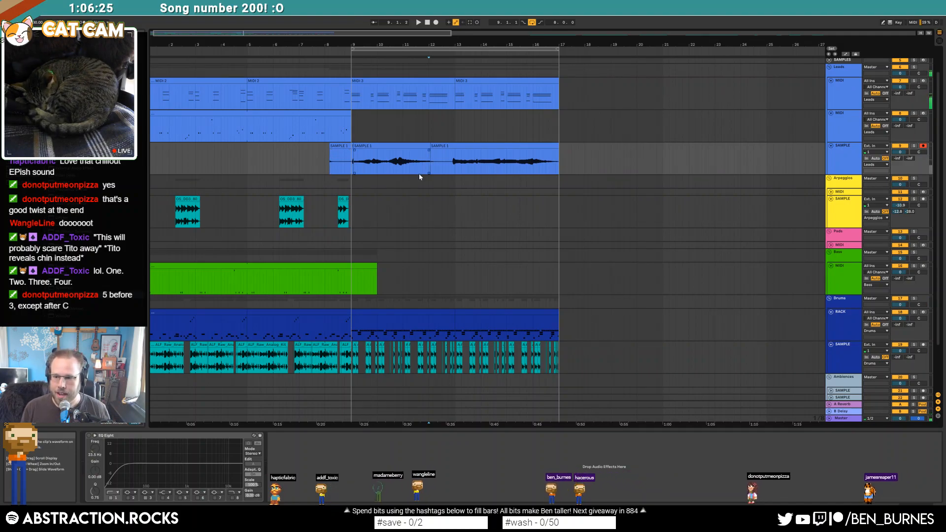
- Extend the first lead take to span 8.3.3 to 12.4 and delete the leftover clip before it
drag(430, 147, 449, 147)
mouse_move(354, 146)
mouse_down()
mouse_move(332, 146)
mouse_move(341, 147)
mouse_up()
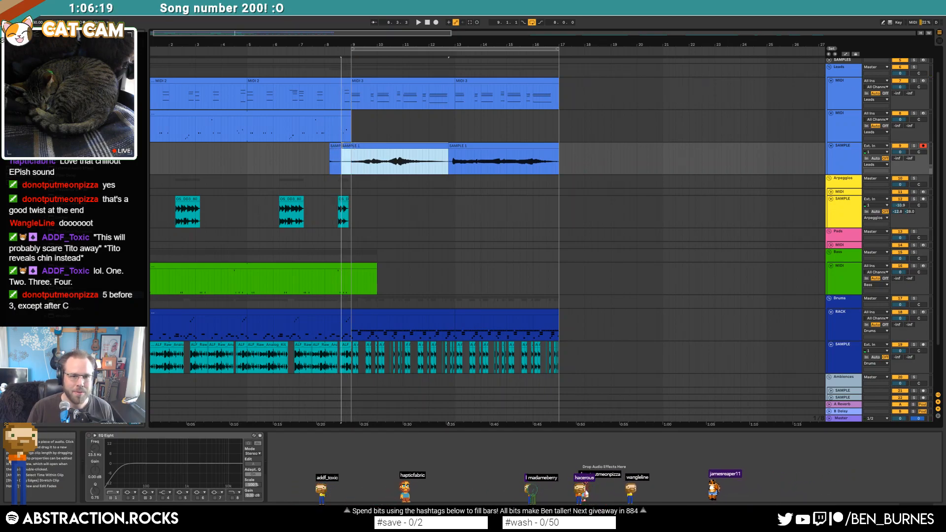
click(335, 147)
key(Delete)
click(325, 162)
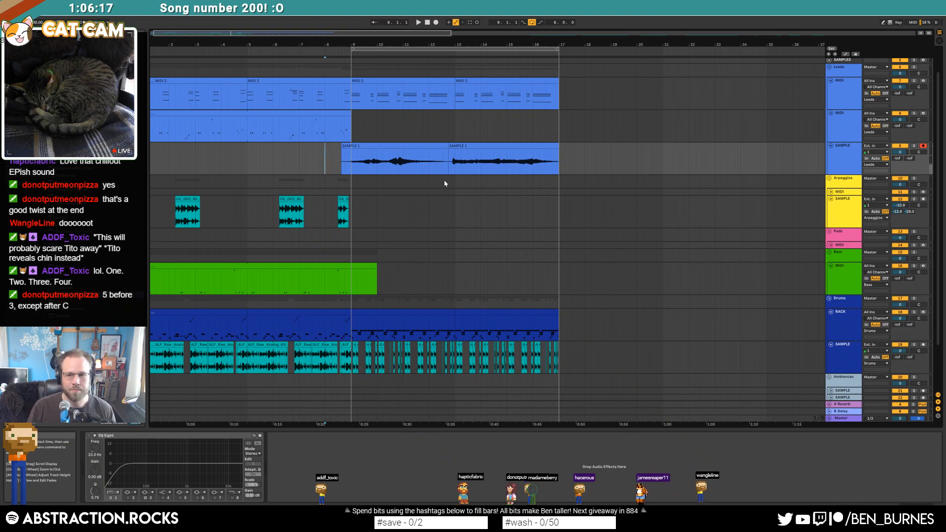
- Add ValhallaDelay to the recorded lead track with mix 66.8%, feedback 45.2% and Dual style
click(847, 159)
key(shift+Tab)
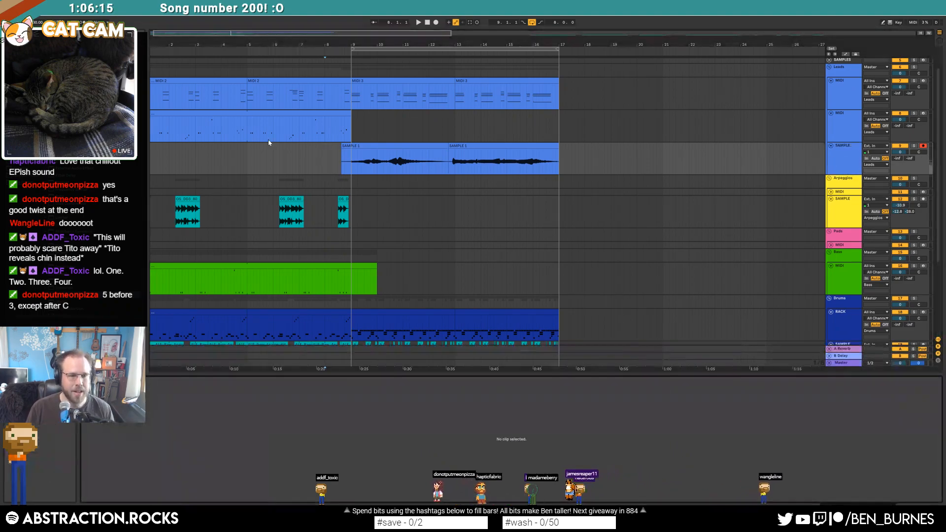
key(shift+Tab)
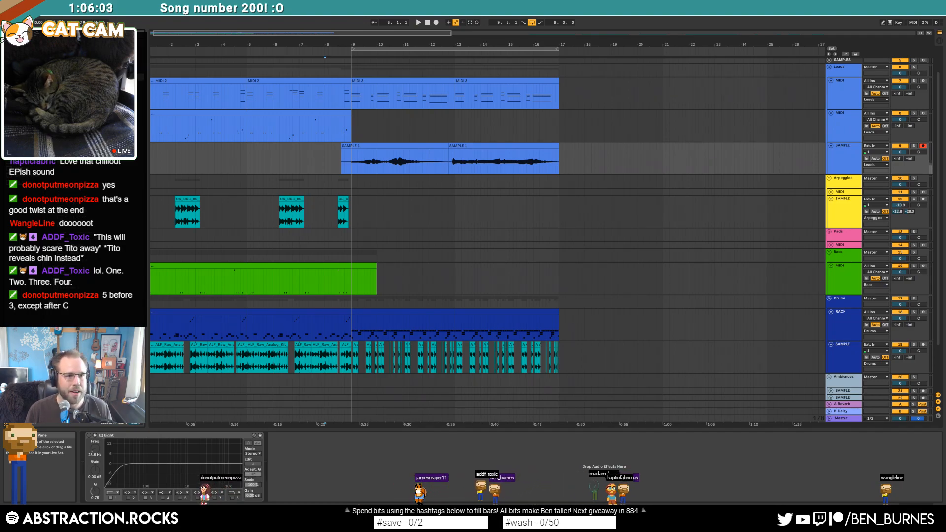
drag(109, 247, 90, 463)
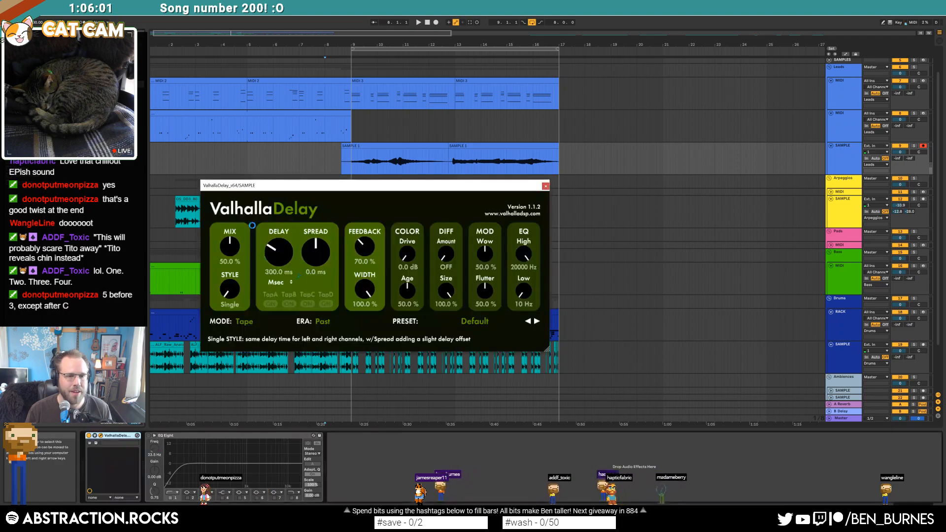
drag(231, 248, 234, 240)
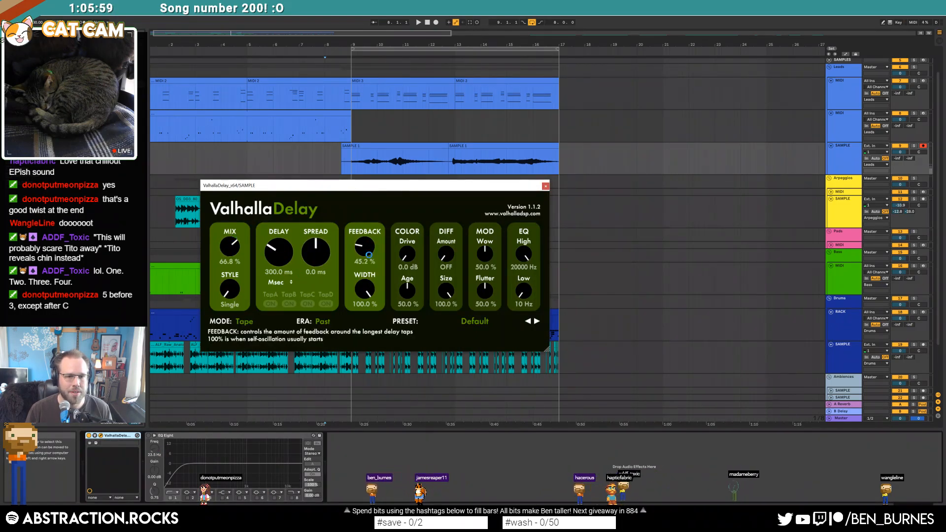
drag(229, 289, 232, 261)
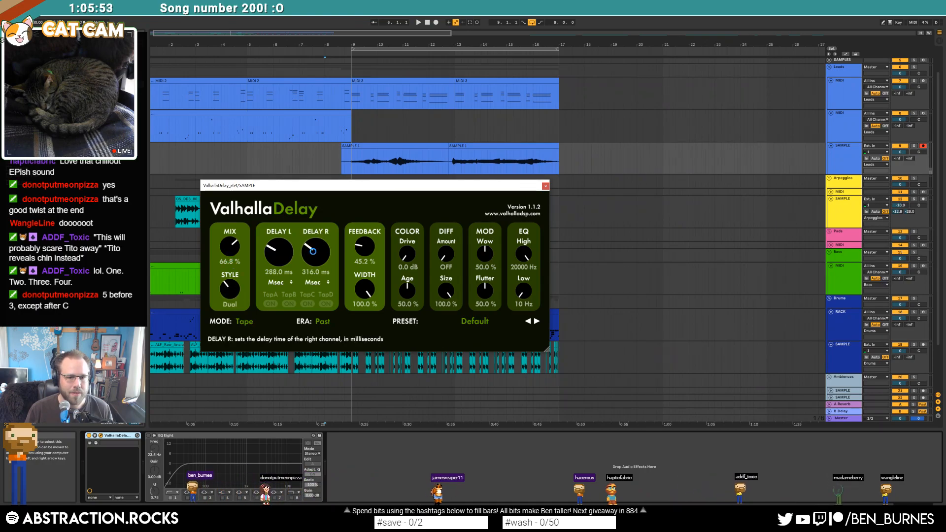
- Insert a Chorus before the delay and set the delay's feedback to 64.4% and mix to 30.4%
click(118, 435)
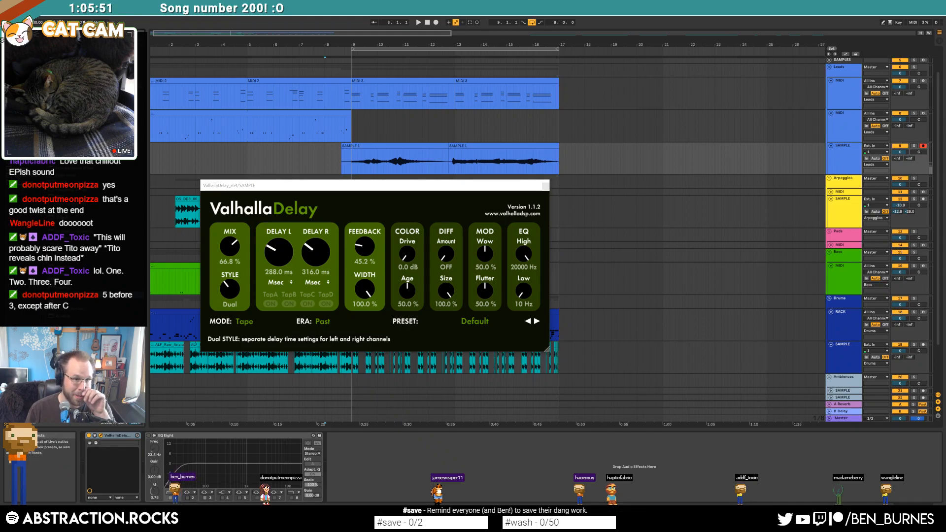
drag(74, 316, 94, 444)
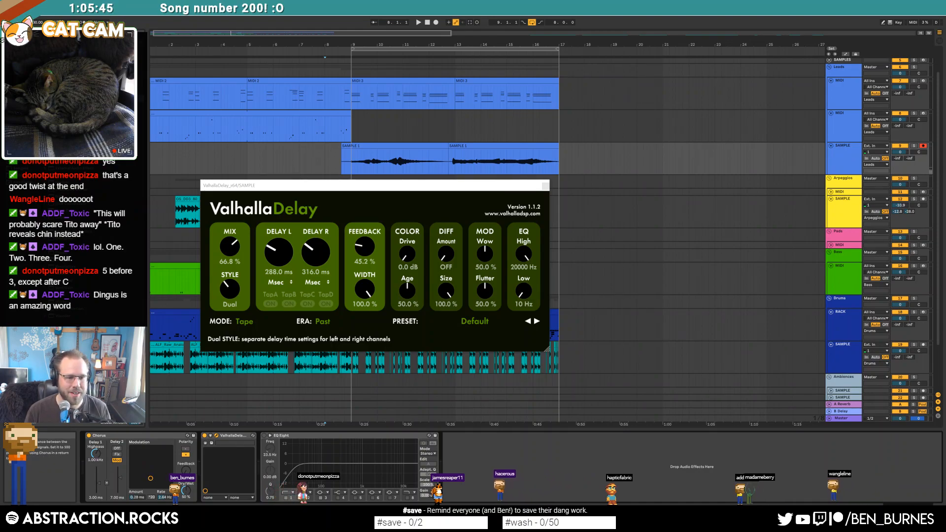
drag(367, 248, 367, 239)
drag(231, 249, 249, 284)
- Play from bar 8 while adjusting the lead track's volume and setting the delay's mix to 33.2% and feedback to 66.0%
key(space)
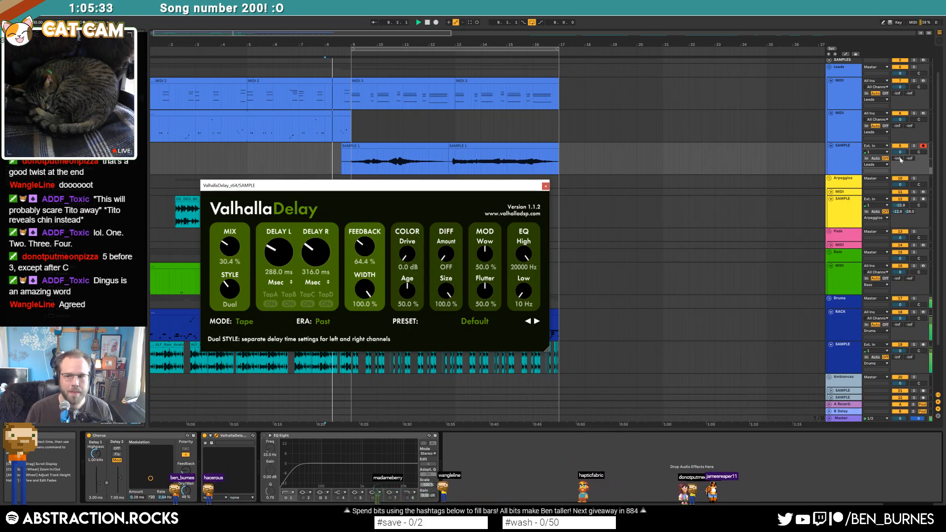
click(901, 152)
drag(900, 152, 901, 173)
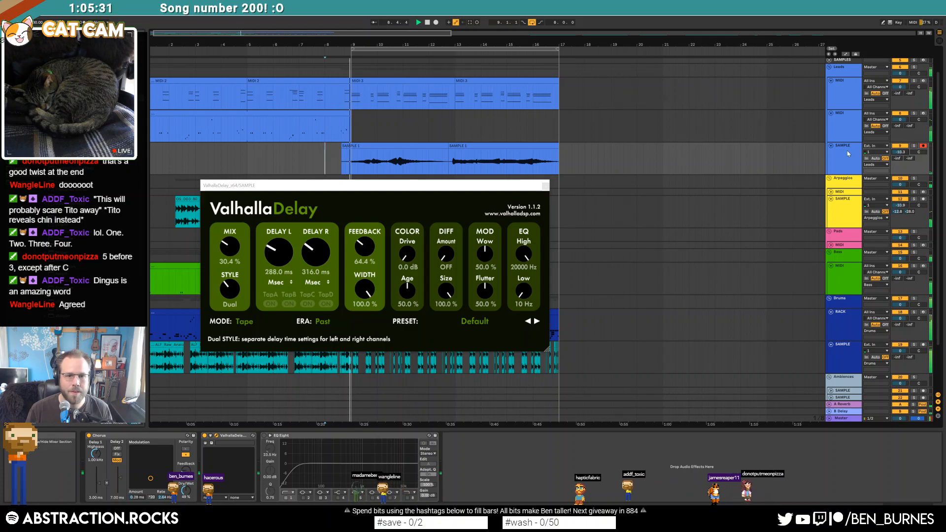
drag(230, 250, 230, 246)
drag(361, 249, 361, 247)
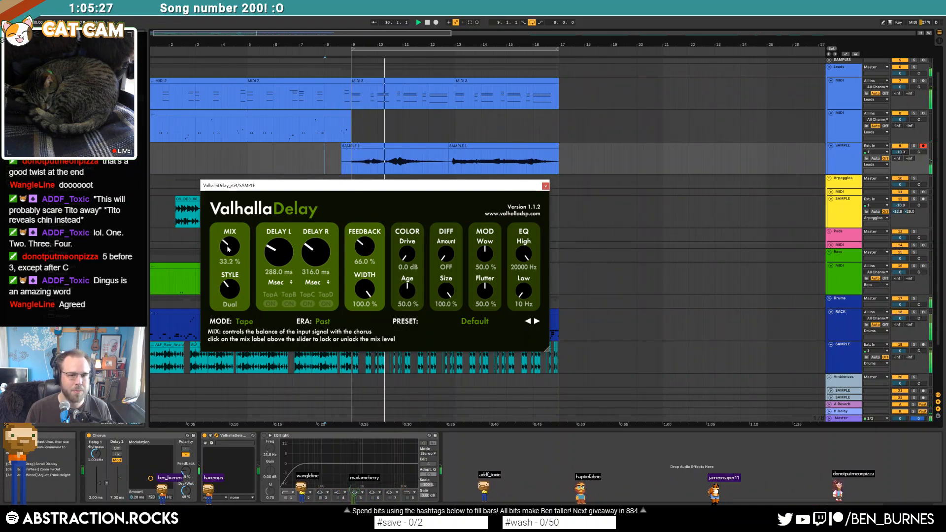
drag(904, 154, 903, 152)
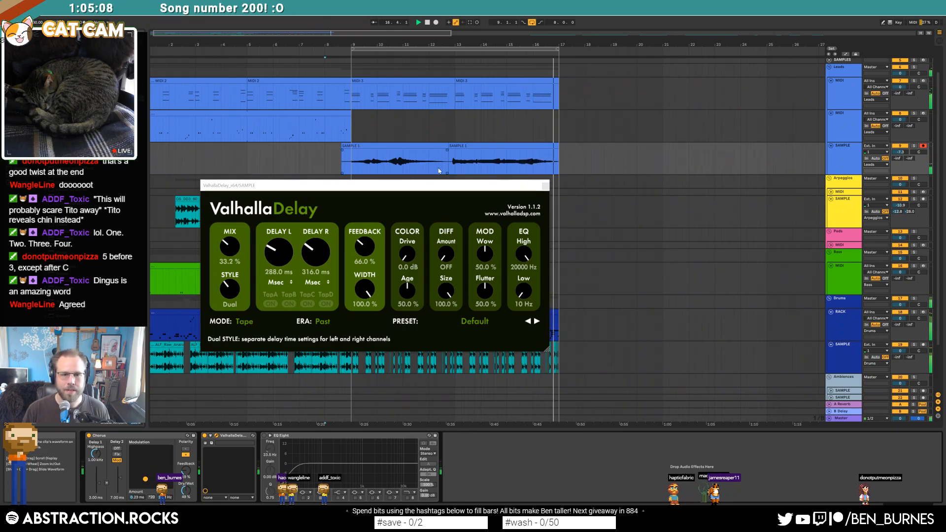
- Close the delay's window, delete the two small drum sample slices just before bar 13, and play the section back
click(545, 186)
key(space)
scroll(433, 371, up, 4)
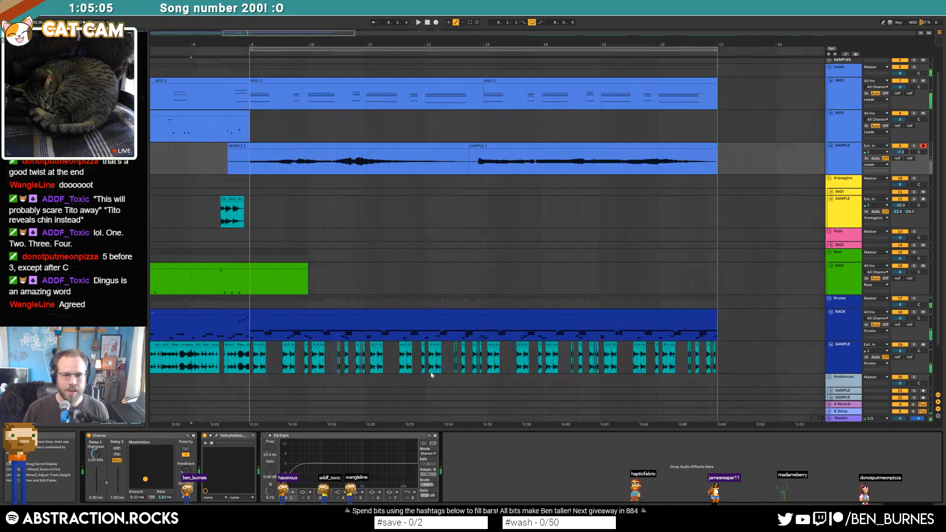
scroll(542, 365, up, 2)
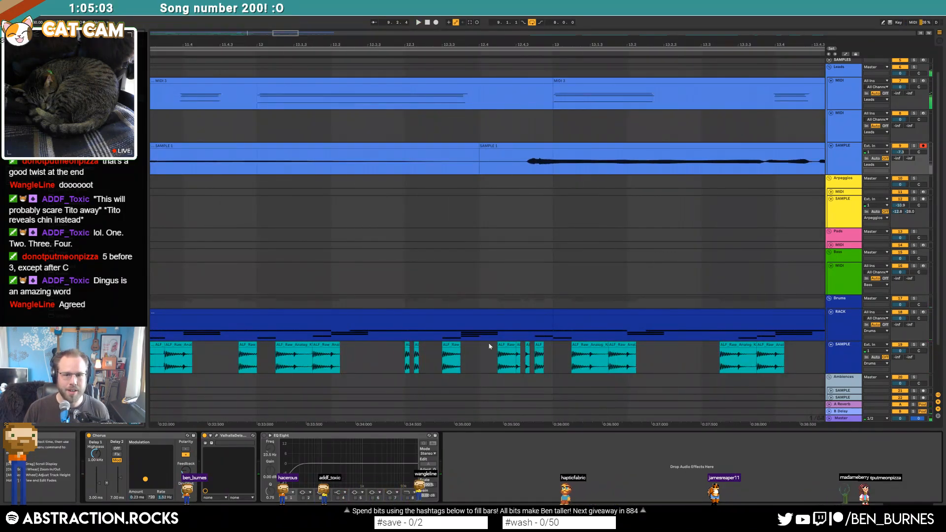
click(527, 351)
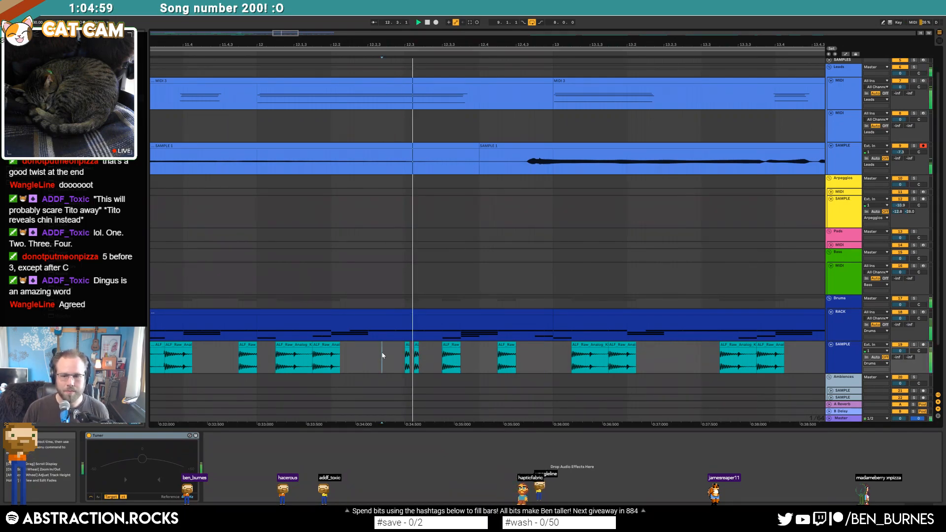
scroll(501, 373, down, 5)
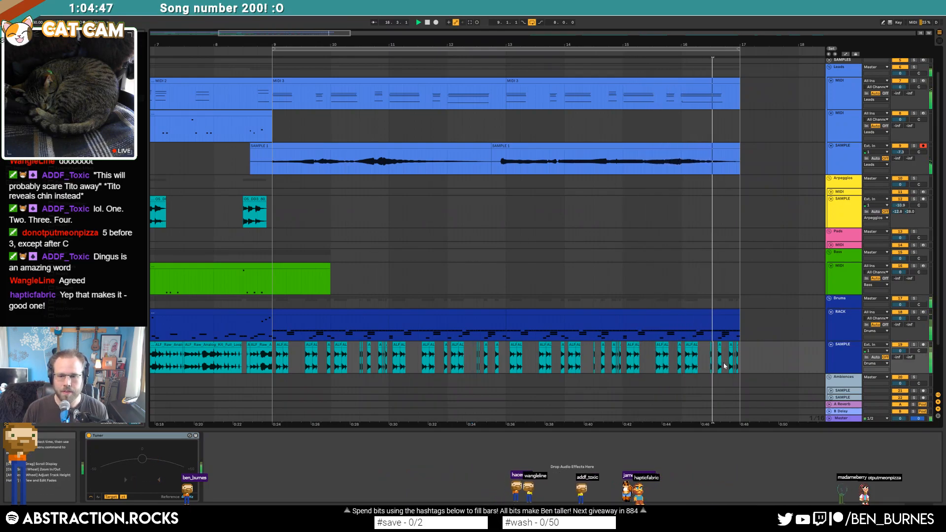
key(space)
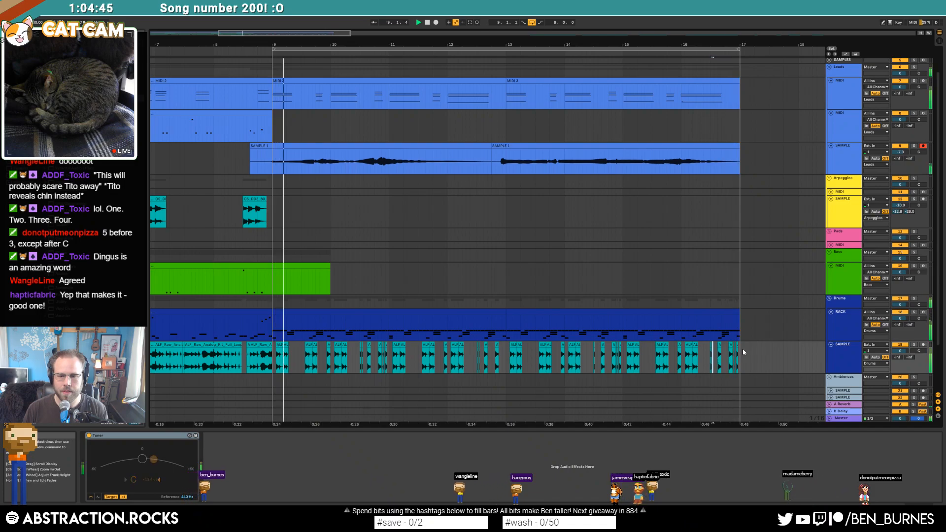
click(740, 350)
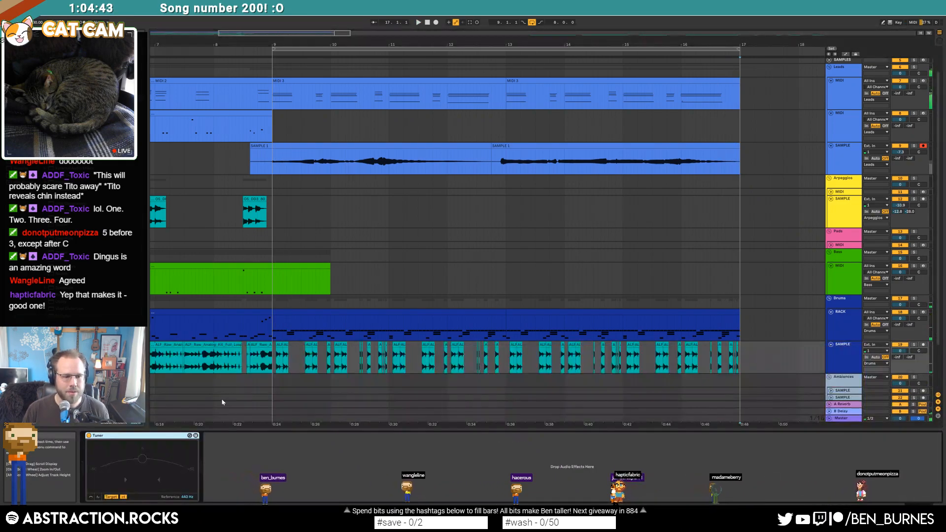
- Replace the Tuner on the drum sample track with a high-pass Auto Filter and automate it to switch on at bar 9
click(98, 446)
key(Delete)
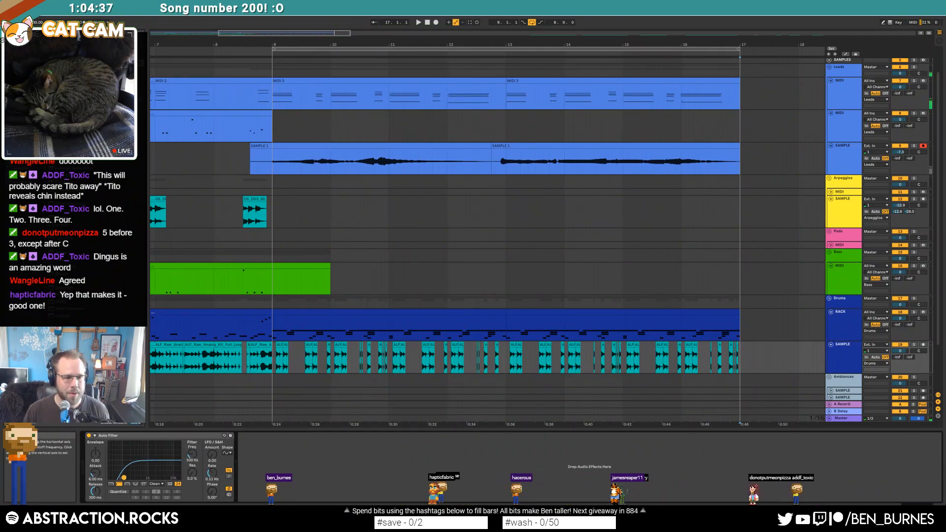
key(a)
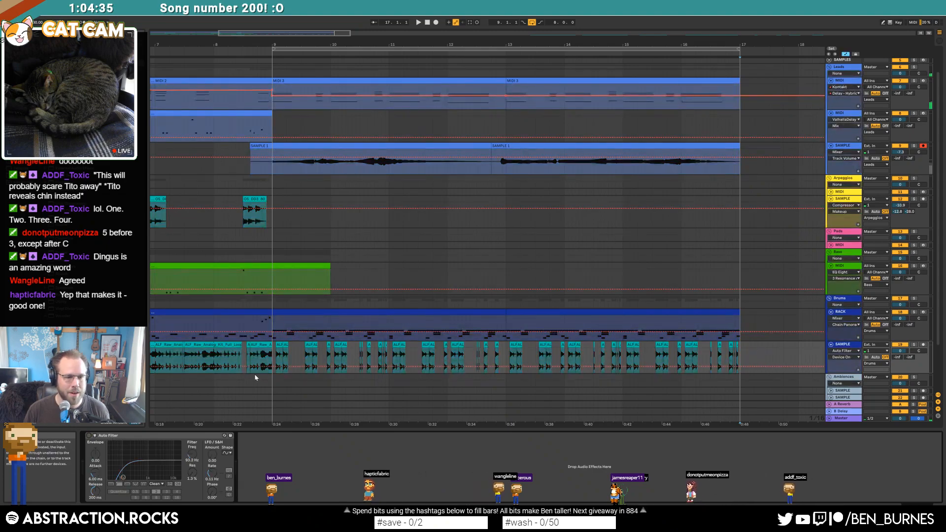
double_click(273, 355)
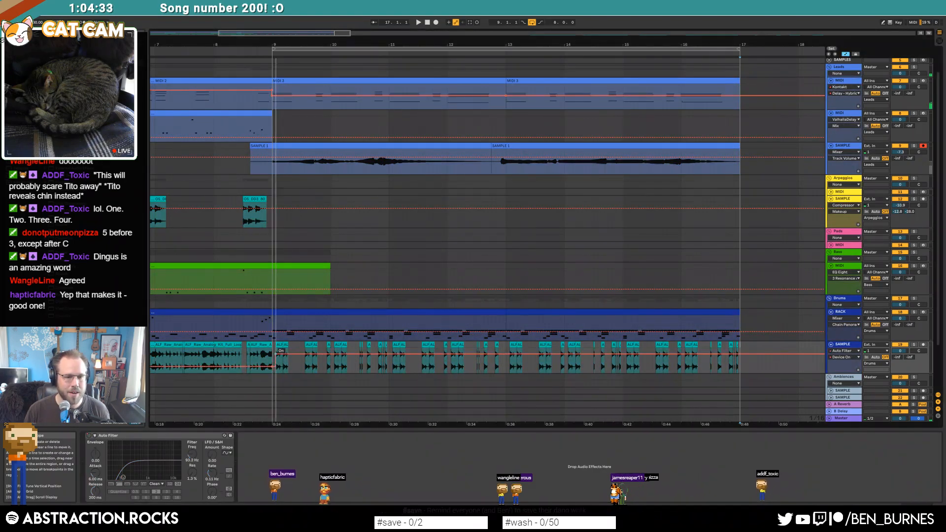
- Play from 8.3 and set the drum sample track's Auto Filter frequency to 100 Hz
click(243, 359)
key(space)
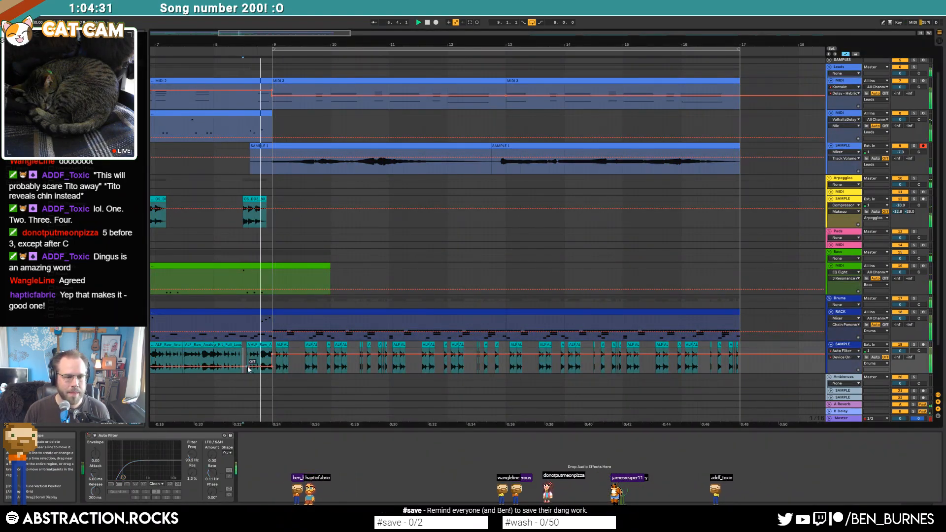
drag(123, 477, 124, 475)
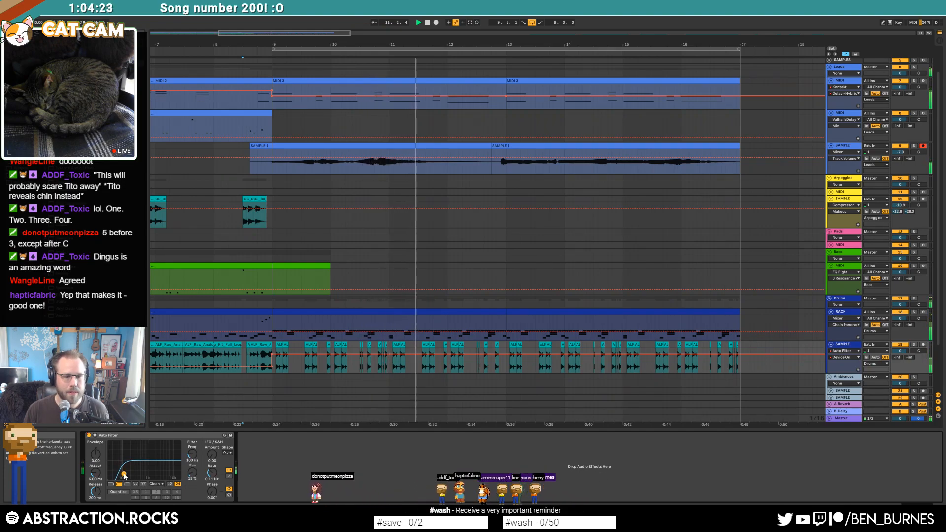
key(space)
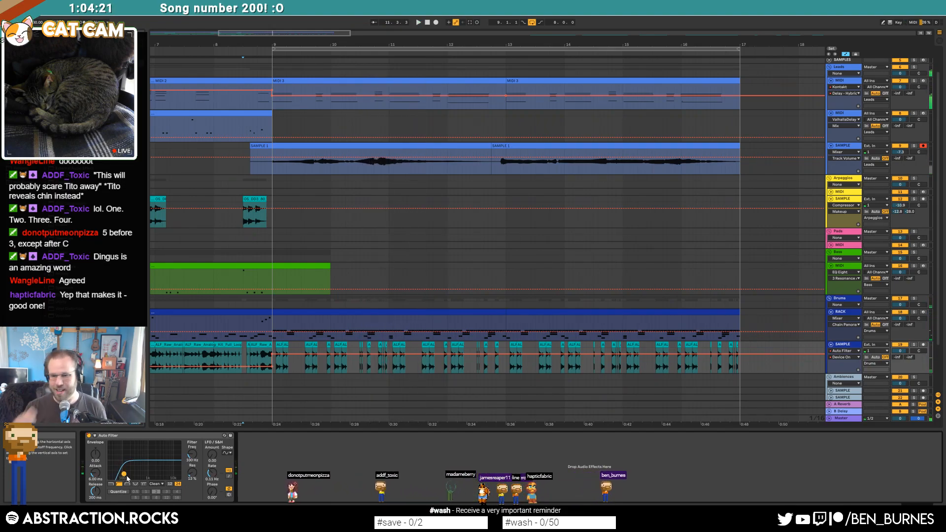
- Hide the automation, extend the loop range to cover bars 1 to 17, and play the song from the start
key(a)
scroll(424, 239, down, 4)
scroll(260, 230, down, 3)
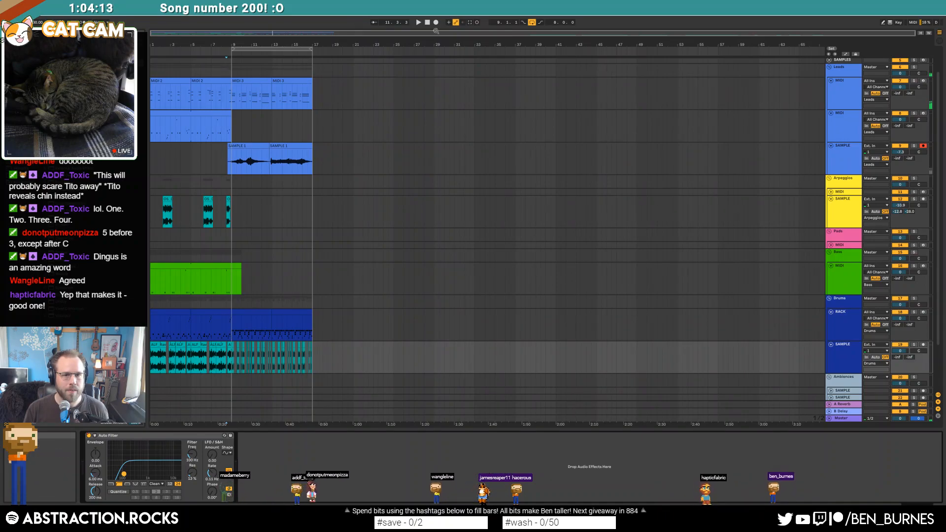
drag(232, 49, 151, 48)
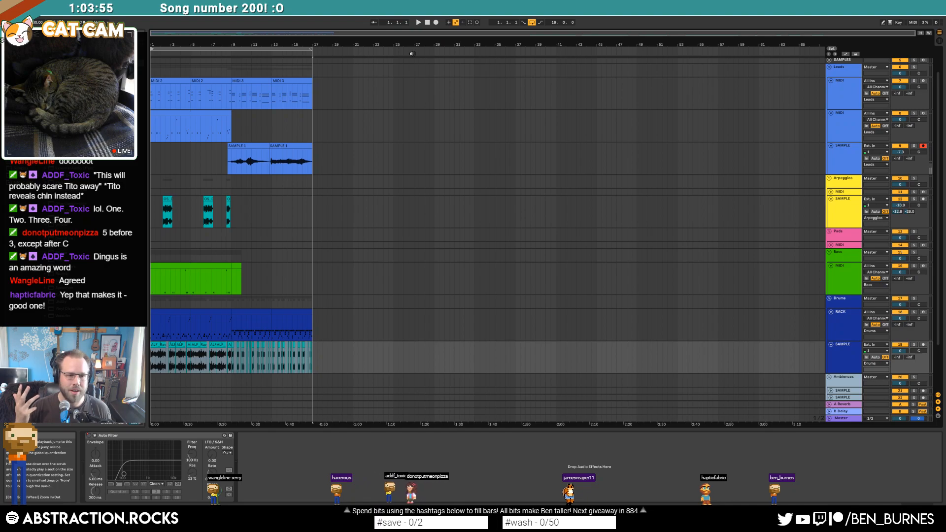
click(419, 23)
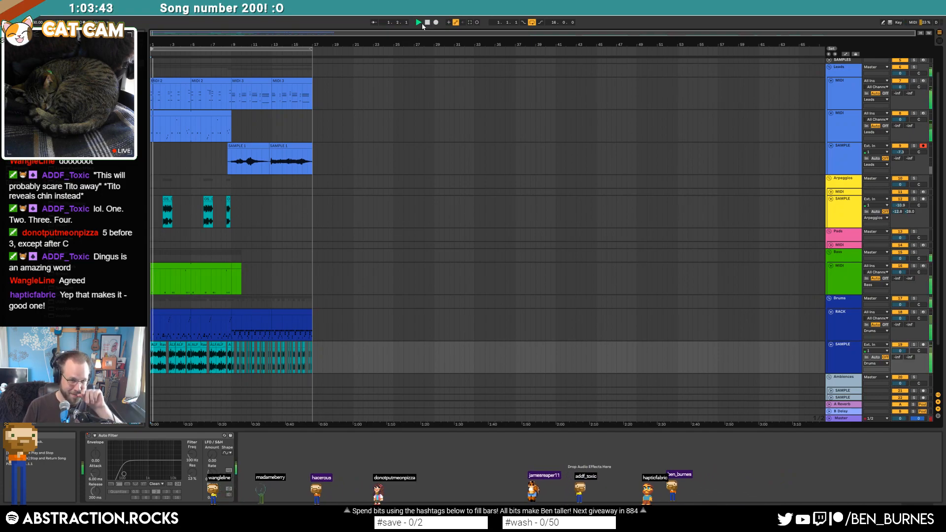
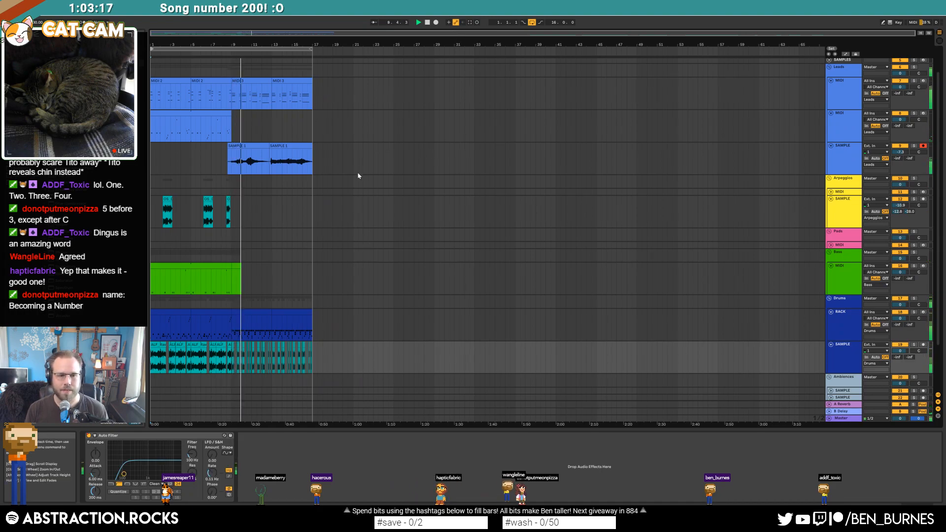
- Open the drum rack clip at bar 9, turn on its looping and extend it to bar 17
scroll(224, 288, down, 3)
click(259, 270)
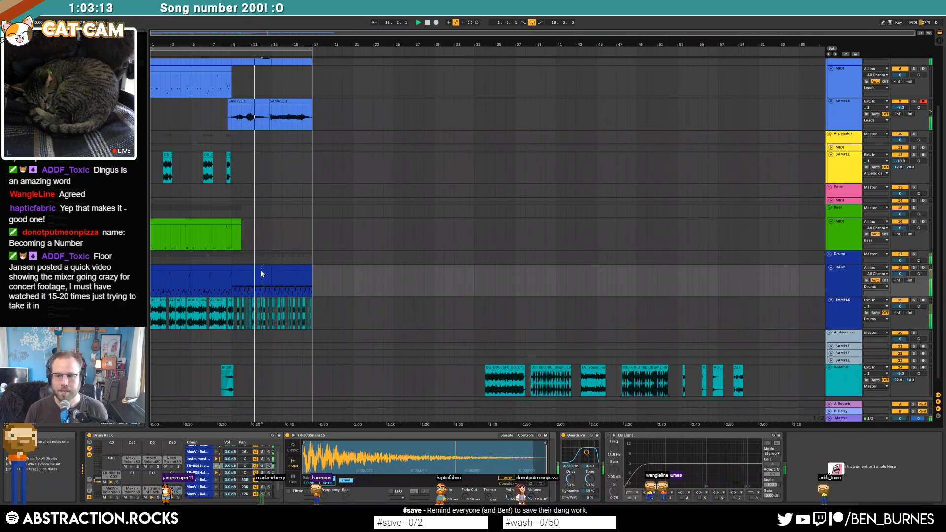
double_click(259, 275)
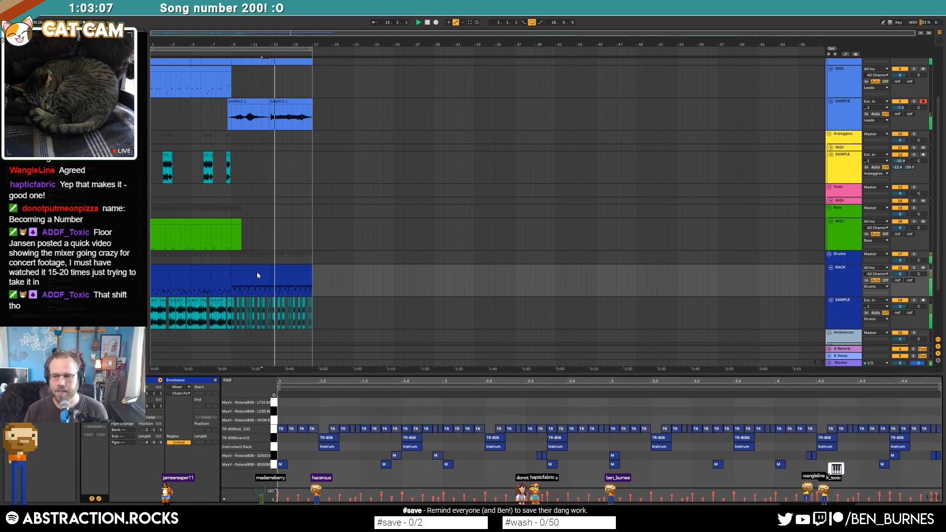
scroll(258, 273, down, 2)
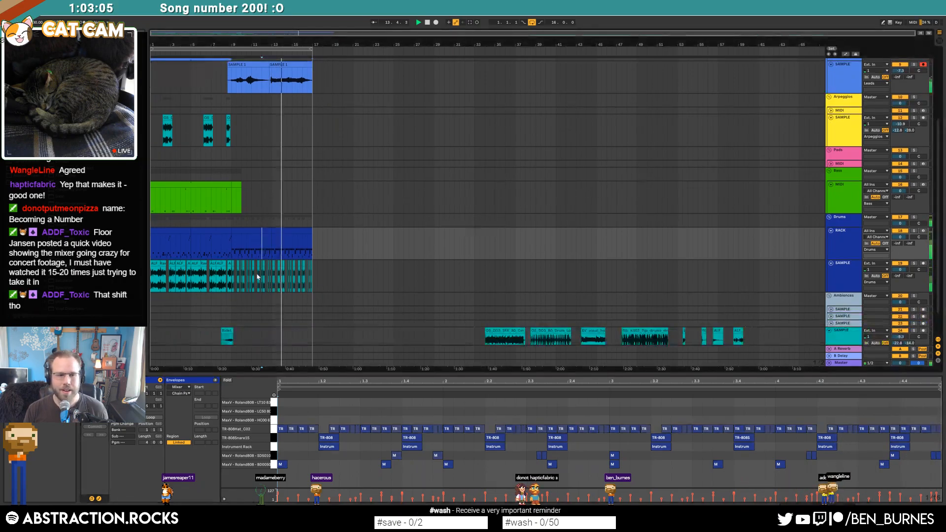
key(shift+Tab)
key(shift+Tab)
click(263, 257)
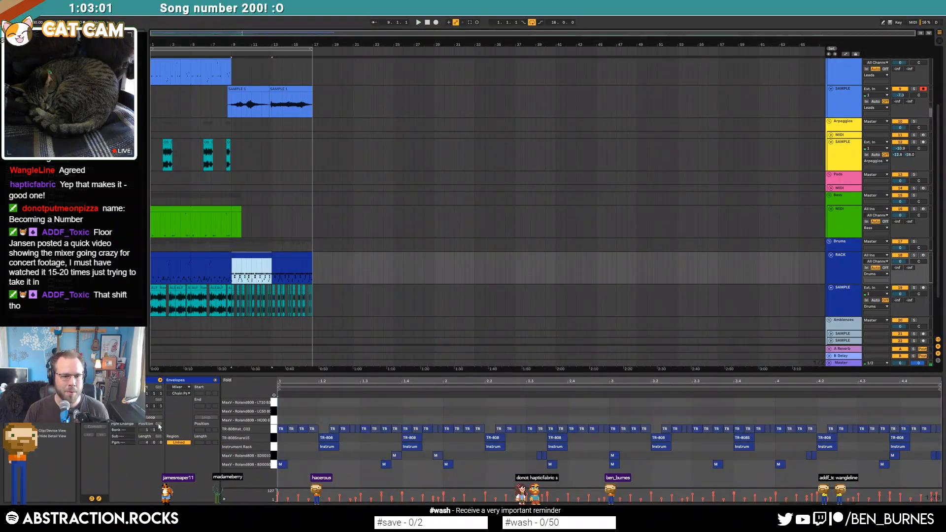
click(153, 417)
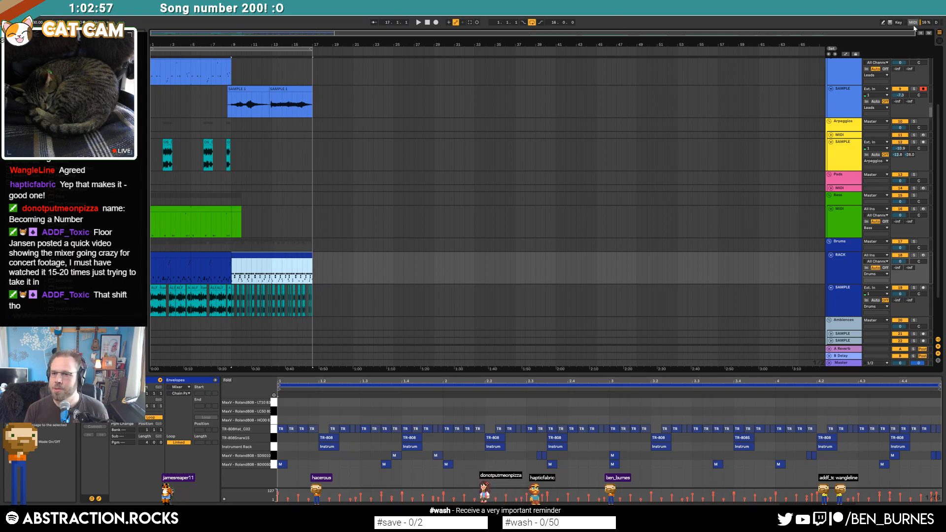
- Leave full screen to watch the soundtrack idea 1 video in the media player, return to the full-screen arrangement and close the player
key(F11)
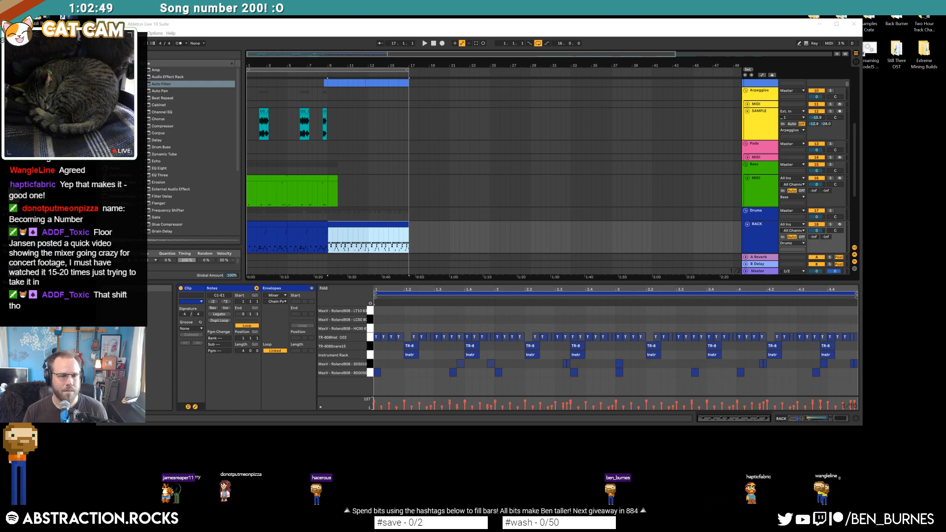
drag(99, 58, 323, 102)
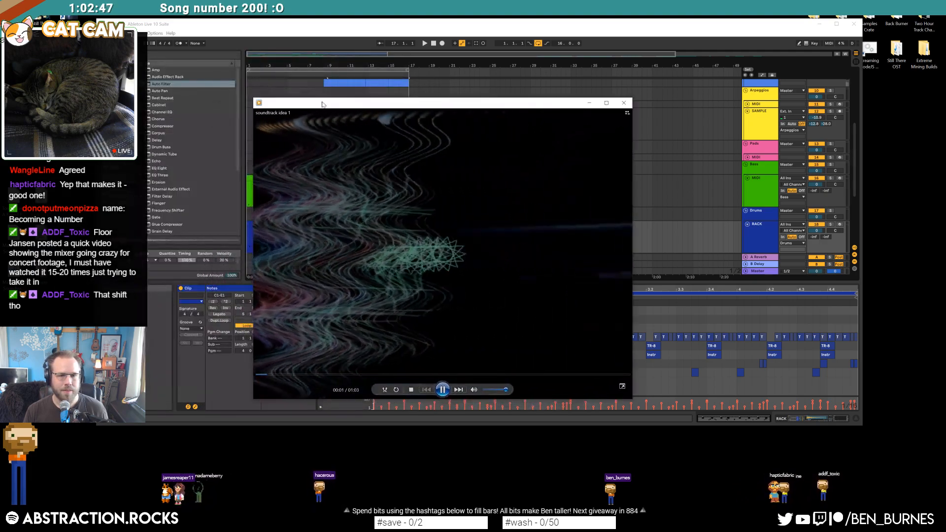
double_click(441, 23)
drag(441, 6, 448, 0)
key(alt+Tab)
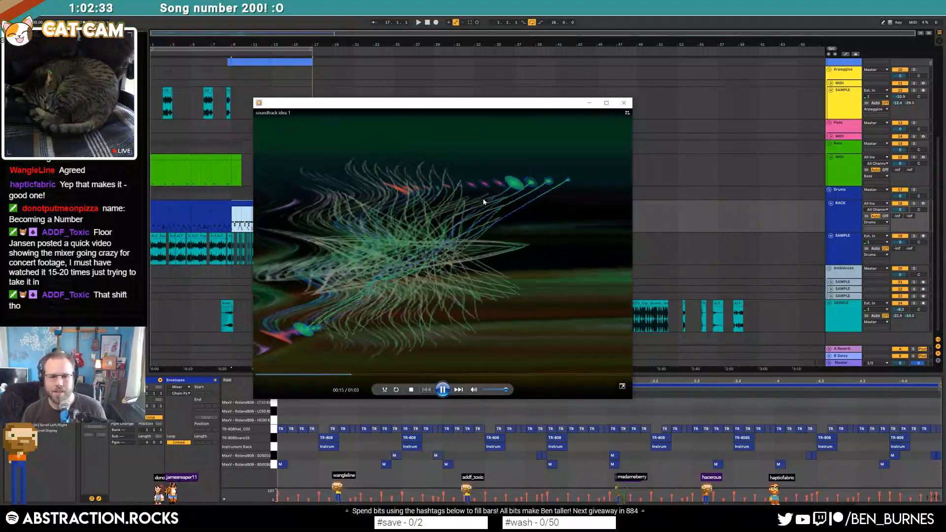
click(624, 103)
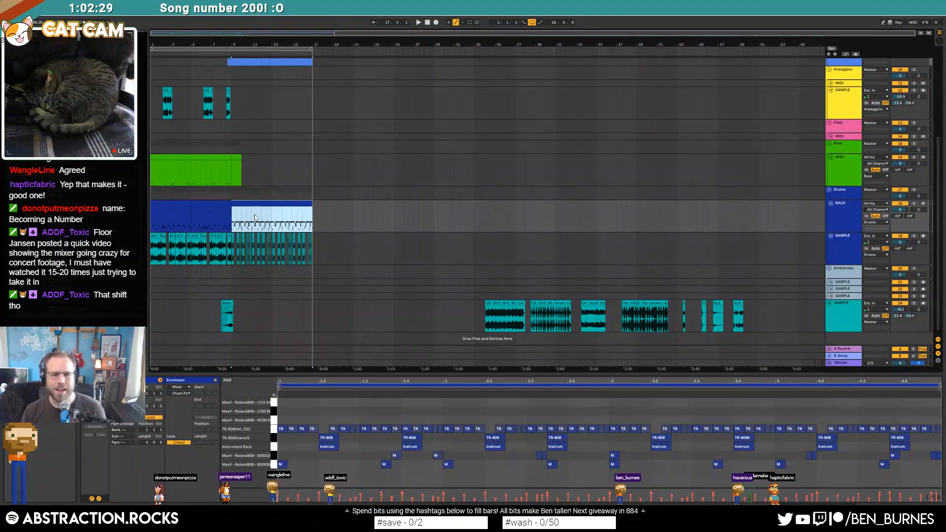
- Play the song from bar 8 and review the lead, bass and drum tracks across the transition
click(226, 146)
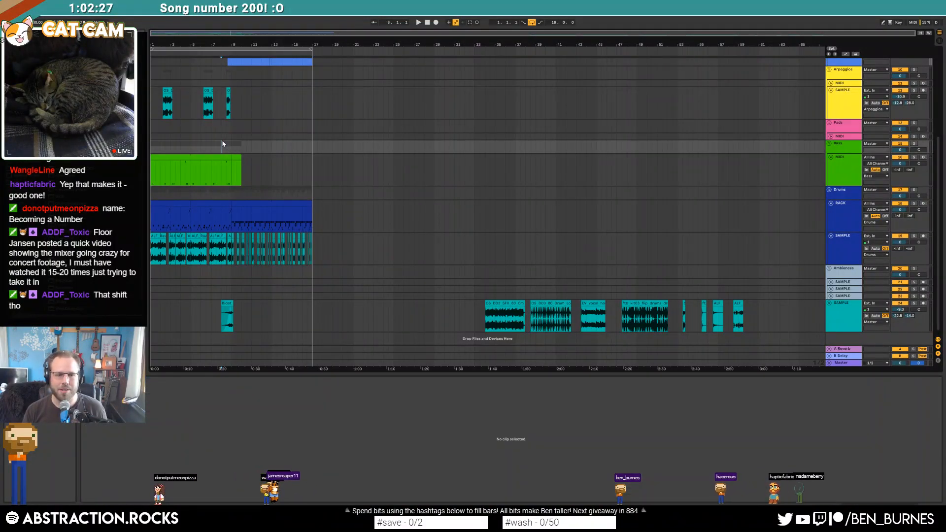
scroll(222, 86, up, 2)
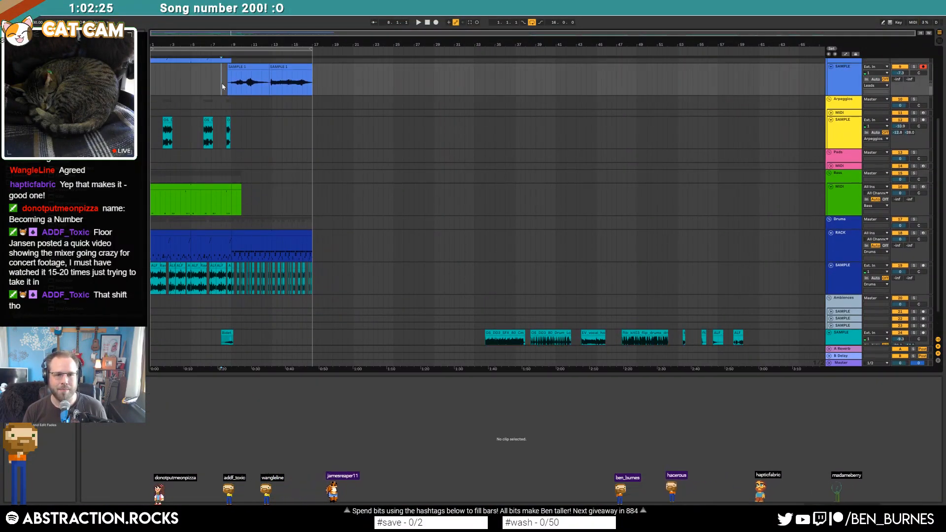
scroll(226, 91, up, 2)
scroll(230, 94, up, 2)
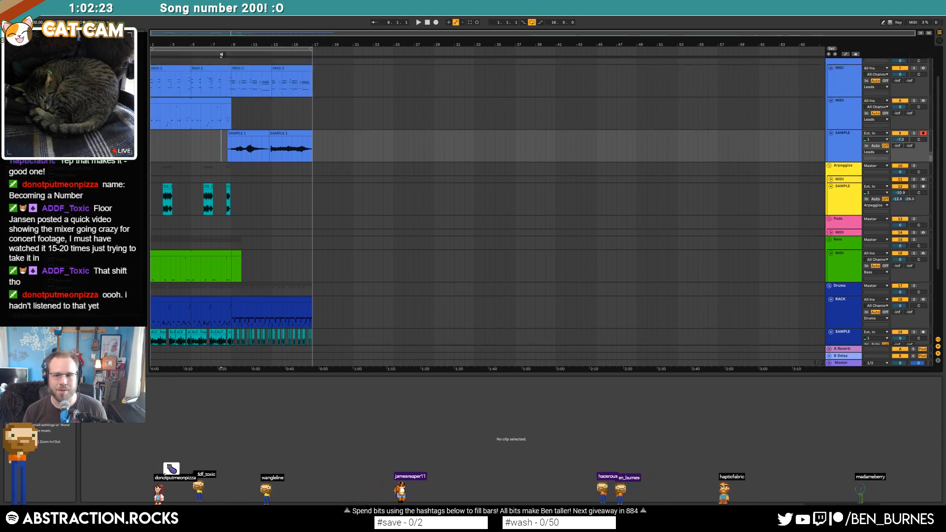
click(221, 55)
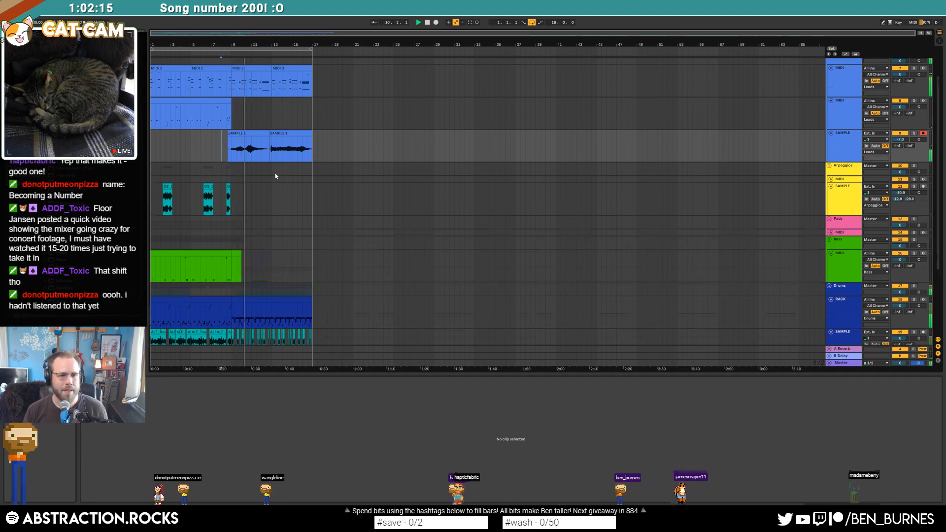
scroll(272, 184, down, 5)
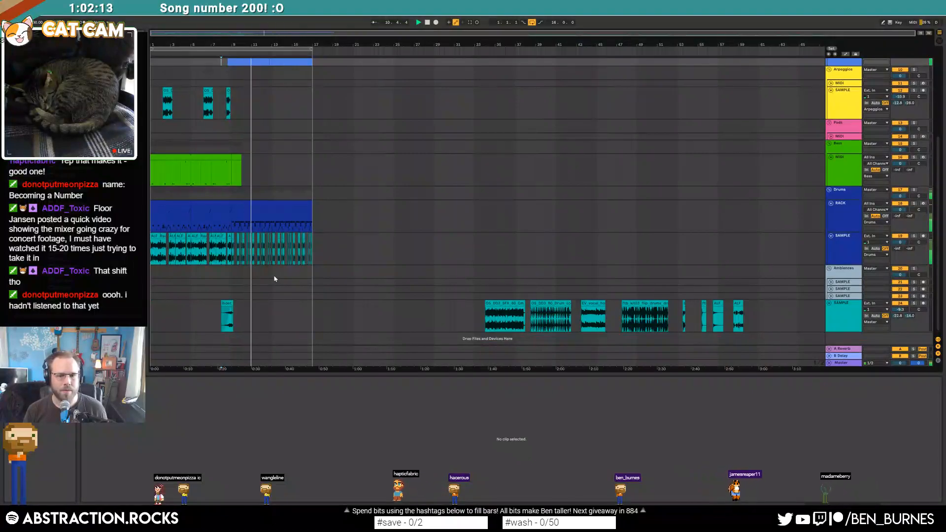
- Draw a short C#1 note near the start of the one-bar bass clip at bar 9 and duplicate it once
click(234, 156)
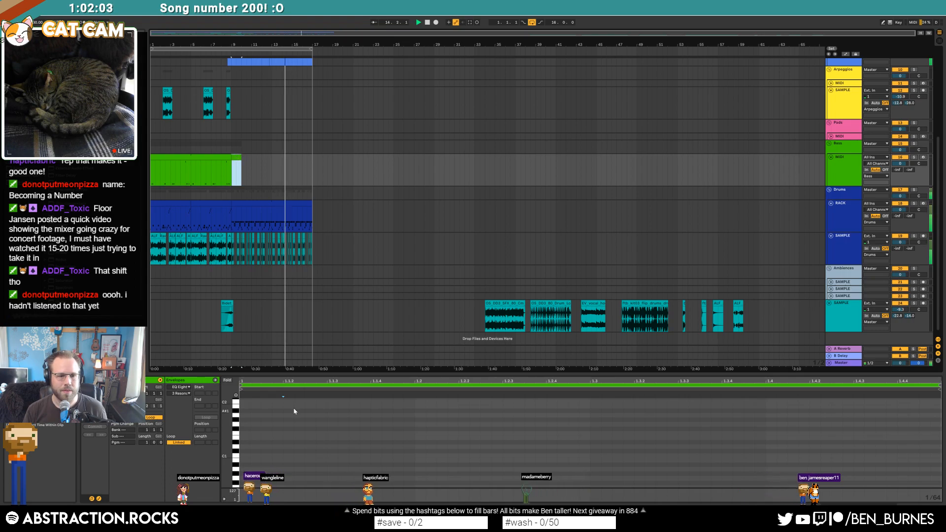
scroll(226, 211, up, 10)
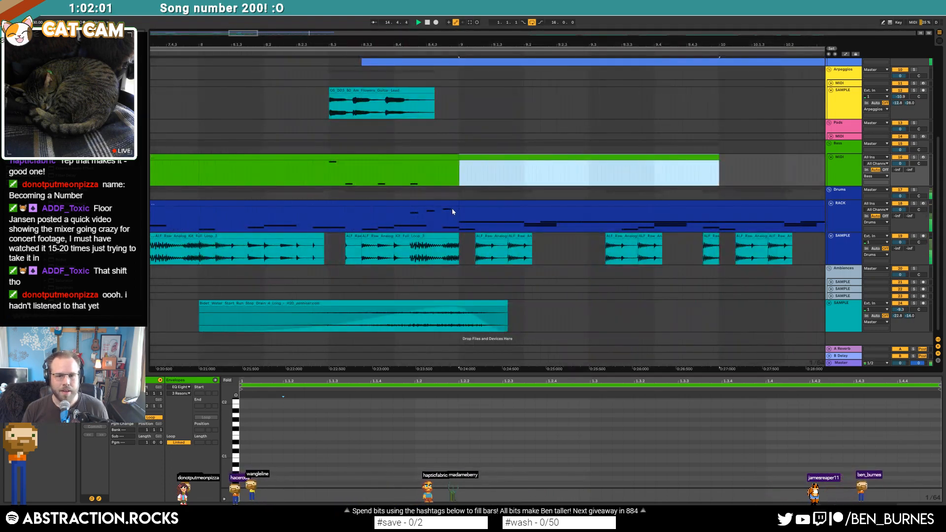
click(284, 446)
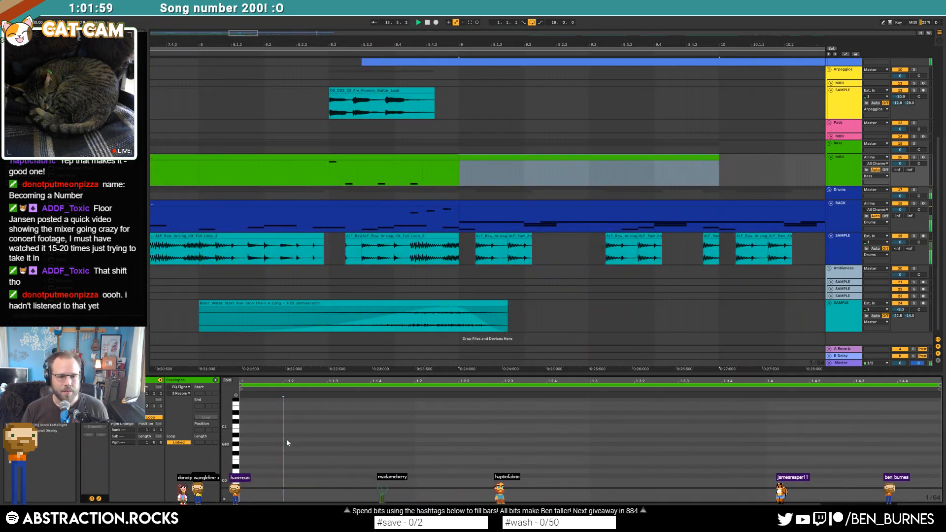
double_click(286, 422)
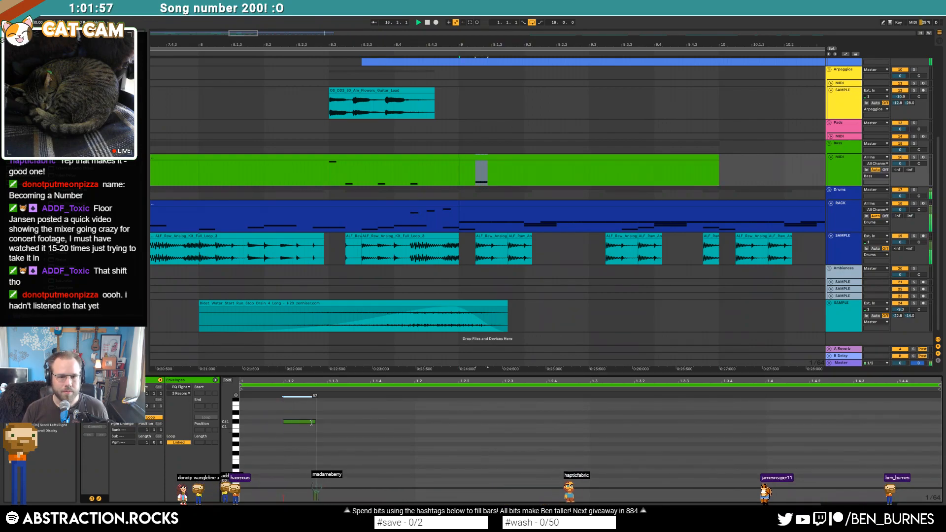
drag(299, 408, 414, 436)
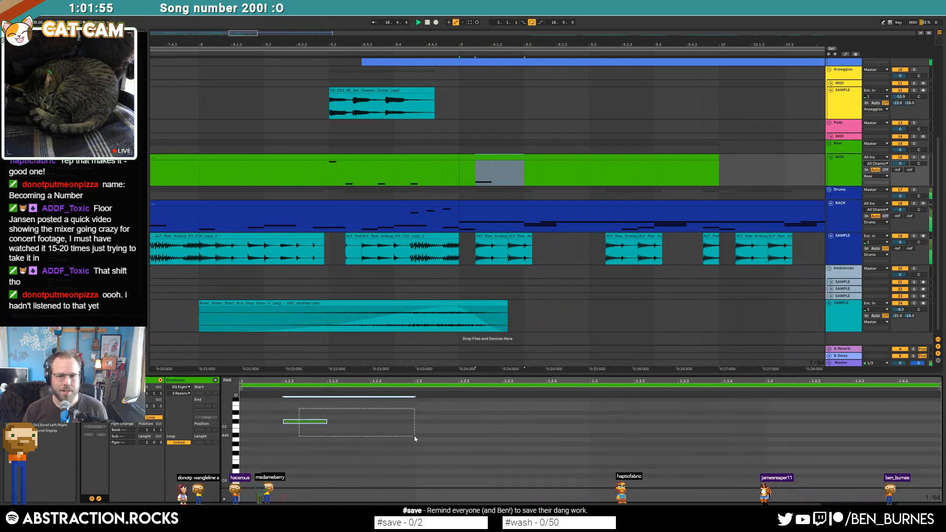
key(ctrl+d)
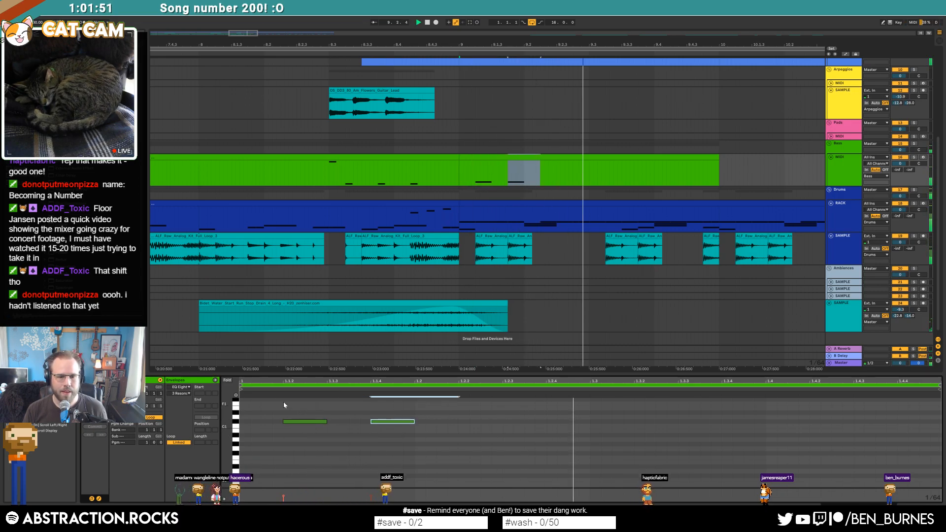
- Repeat the pair of bass notes in the second half of the bar 9 clip and play it back
key(space)
drag(284, 403, 556, 458)
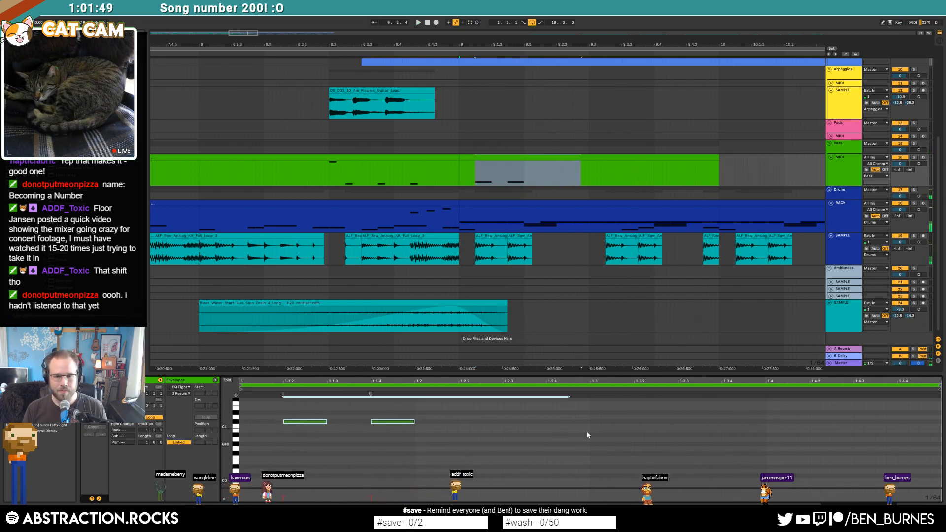
drag(592, 410, 241, 451)
key(ctrl+d)
key(space)
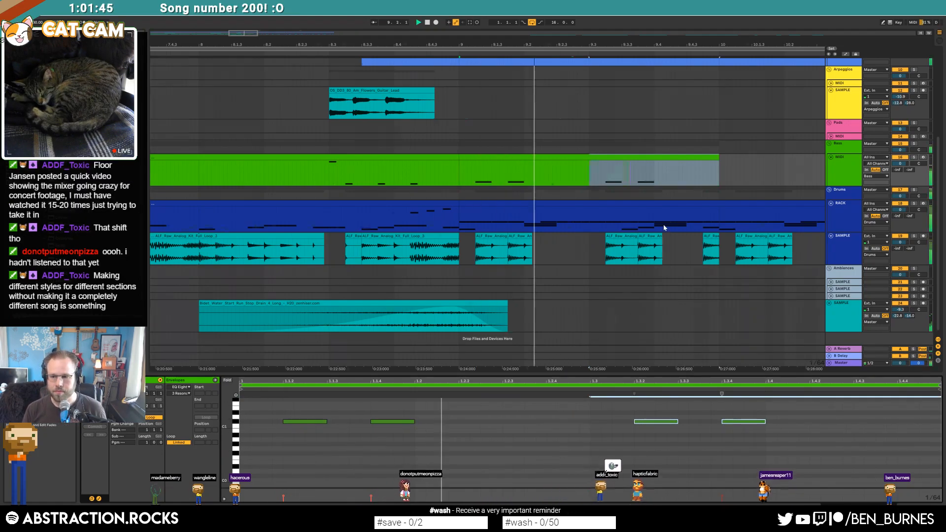
- Extend the looping bass clip from bar 9 to bar 17 and split it at bars 12 and 13
scroll(665, 224, down, 5)
drag(276, 33, 350, 30)
drag(323, 171, 610, 157)
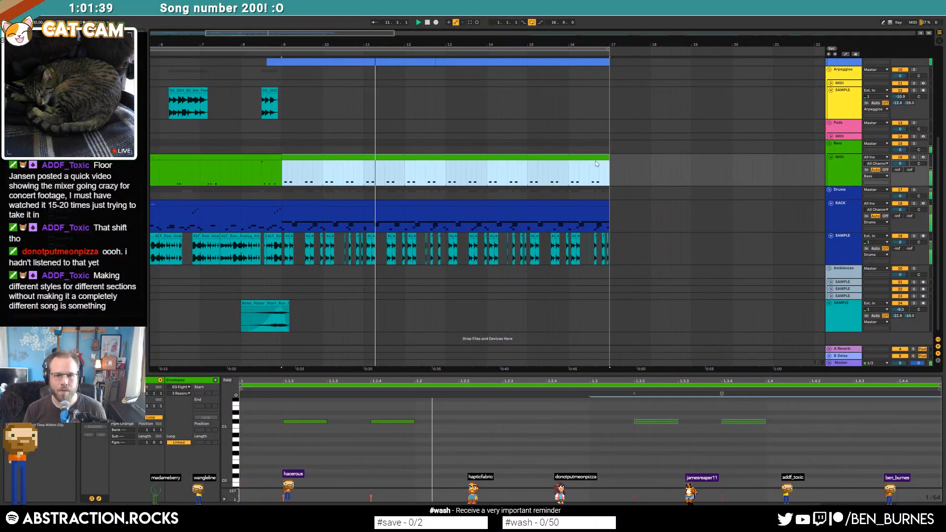
click(447, 171)
drag(448, 170, 405, 170)
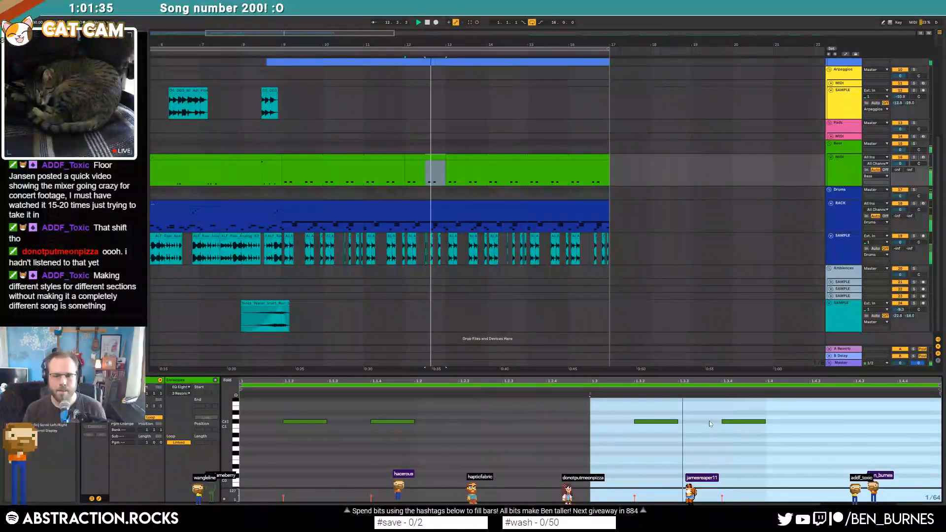
key(space)
scroll(707, 422, up, 1)
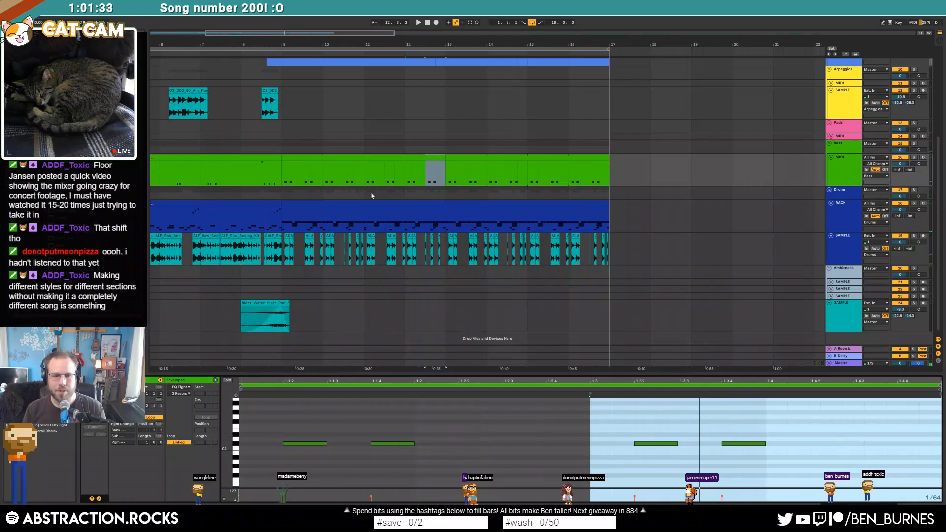
- Transpose all notes in the three bass clips between bars 9 and 17 down one semitone to C1
click(386, 157)
click(475, 455)
key(ctrl+a)
key(Down)
click(457, 158)
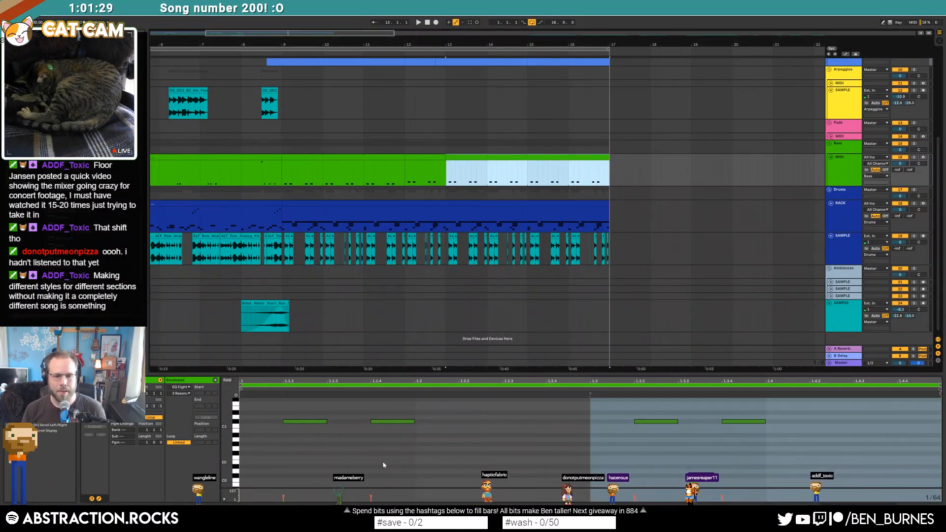
click(384, 465)
key(ctrl+a)
key(Down)
click(431, 158)
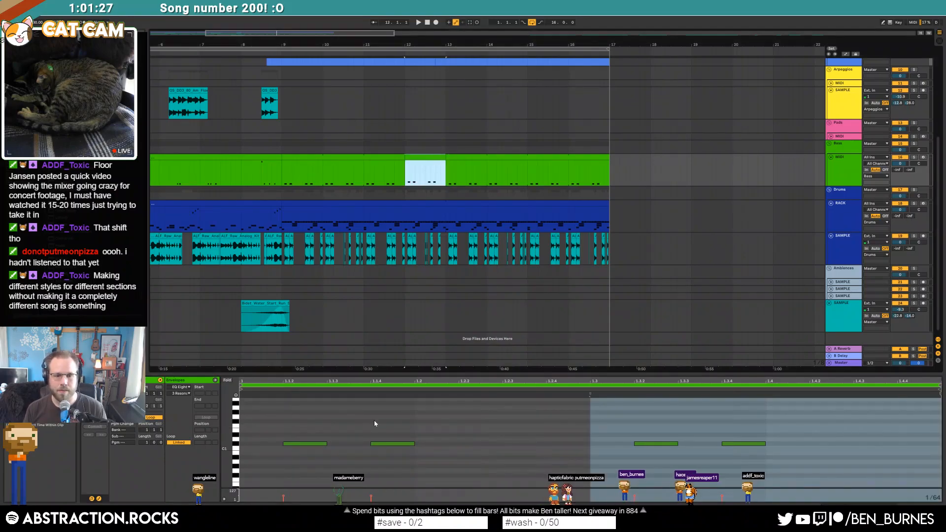
click(451, 457)
key(ctrl+a)
key(Down)
- Audition the bar 12 bass clip and replace its last C1 note with a rising run of three notes
key(space)
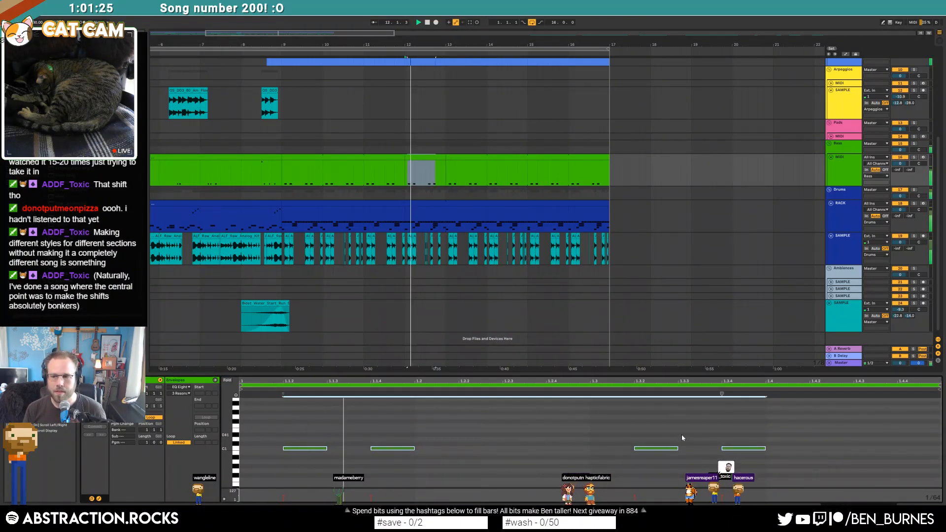
key(space)
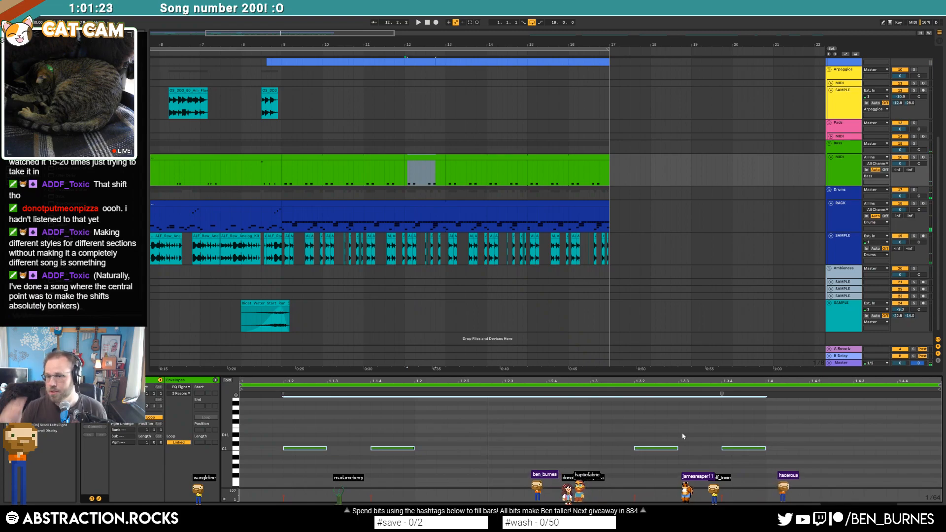
click(650, 431)
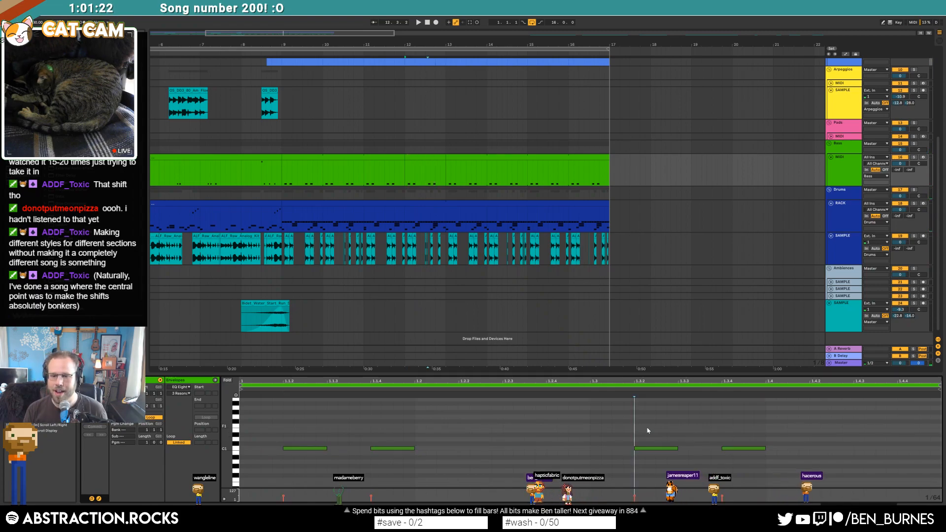
double_click(680, 435)
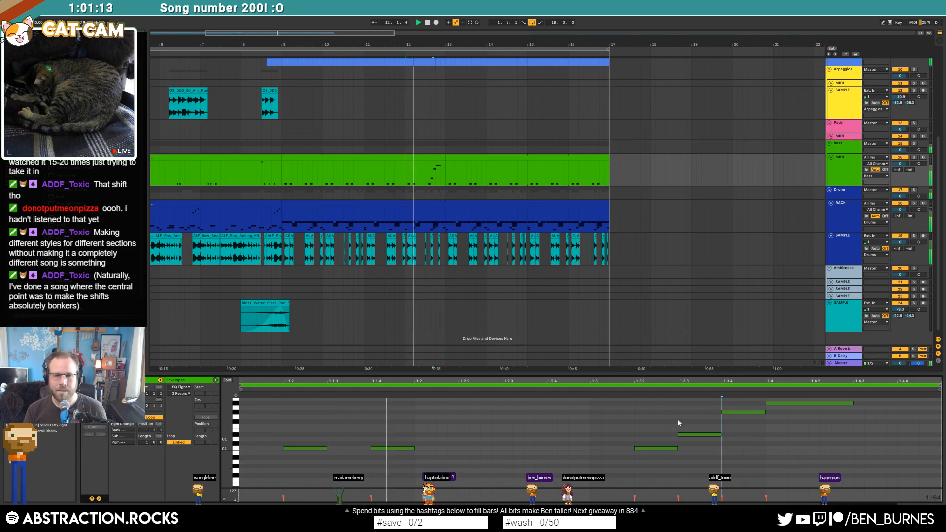
- Stop playback and delete all three bass clips between bars 9 and 17
key(space)
click(472, 161)
click(400, 162)
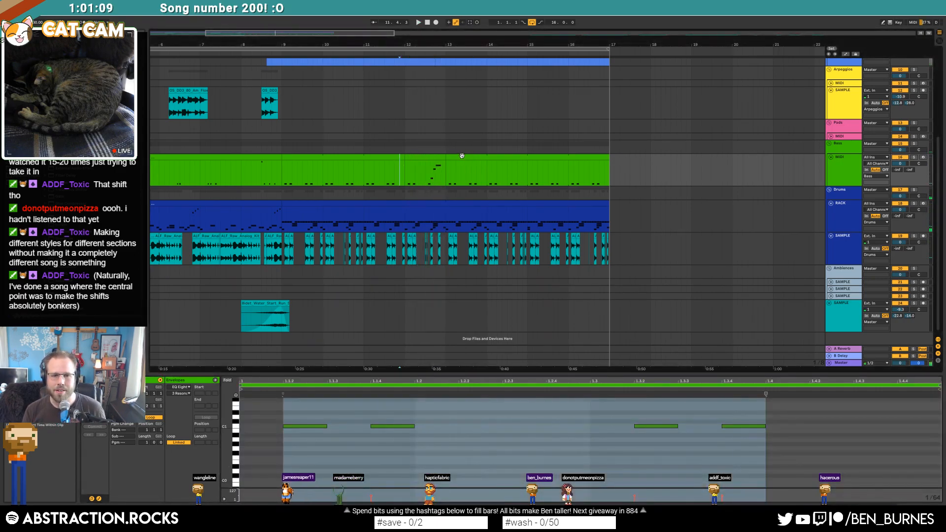
shift+click(461, 156)
shift+click(388, 157)
key(Delete)
- Play the song from bar 8 and load the ride1_OH_MP_8 sample onto the drum rack's empty C2 pad
click(265, 175)
click(243, 174)
key(space)
key(shift+Tab)
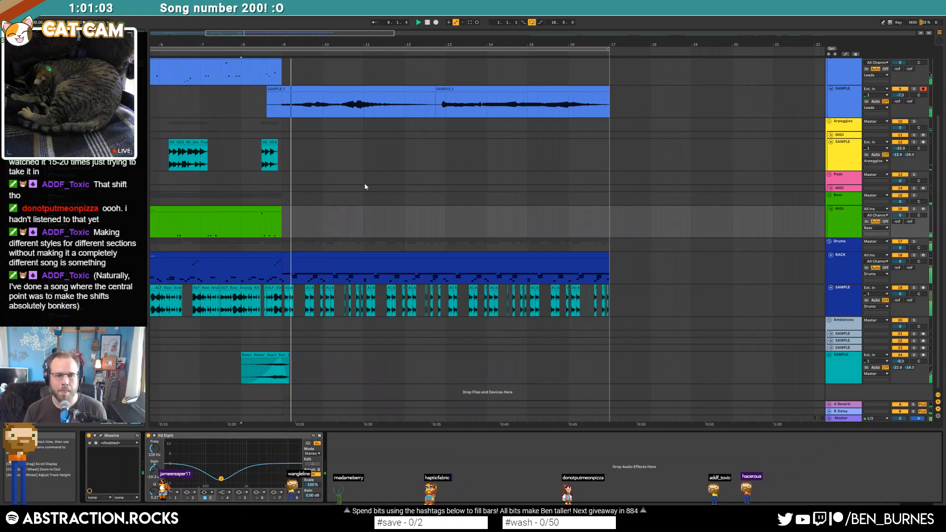
click(385, 257)
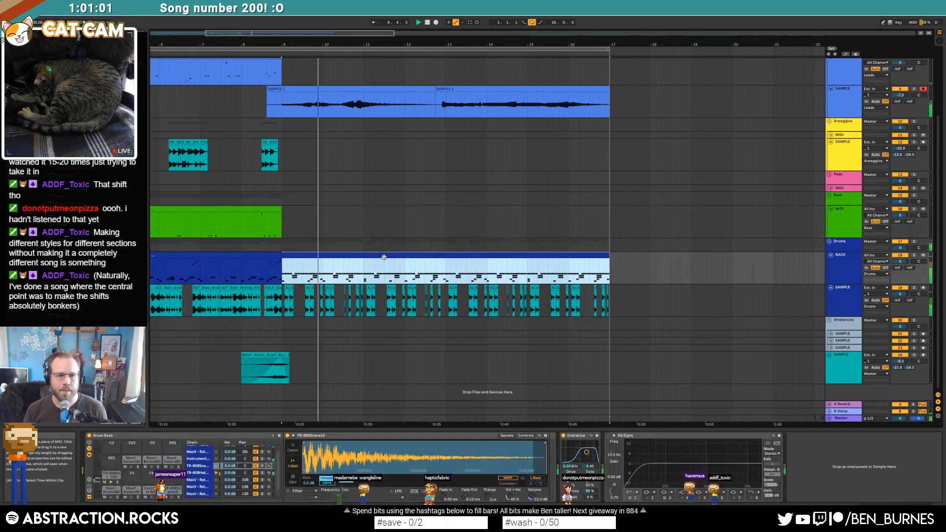
click(54, 163)
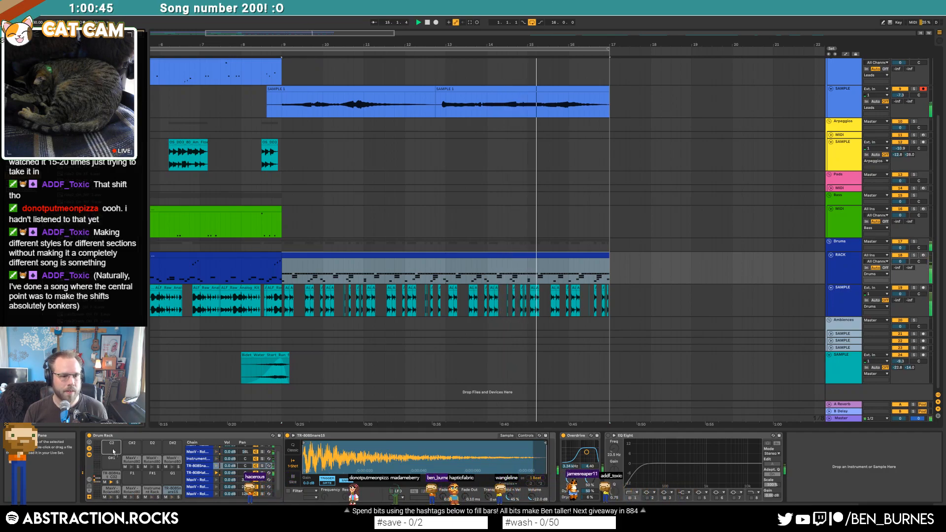
- Add a one-bar ride1_OH_MP_8 note in each of the drum rack clip's four bars and play across the bar 9 transition
double_click(326, 255)
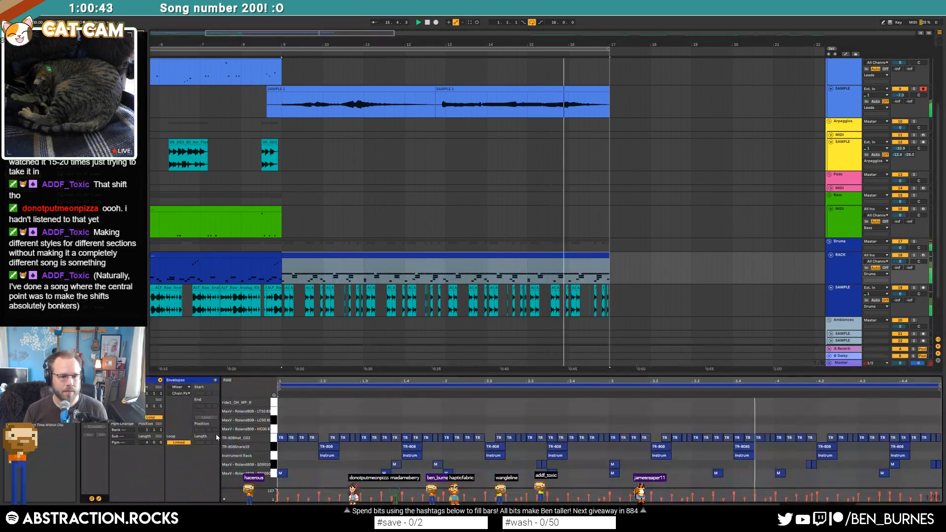
drag(282, 405, 443, 419)
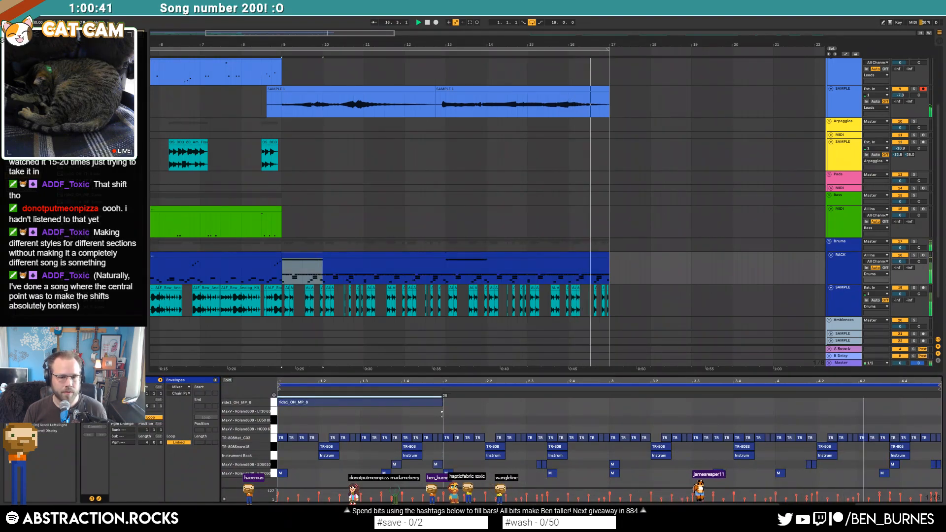
key(ctrl+d)
key(ctrl+d)
key(ctrl+d)
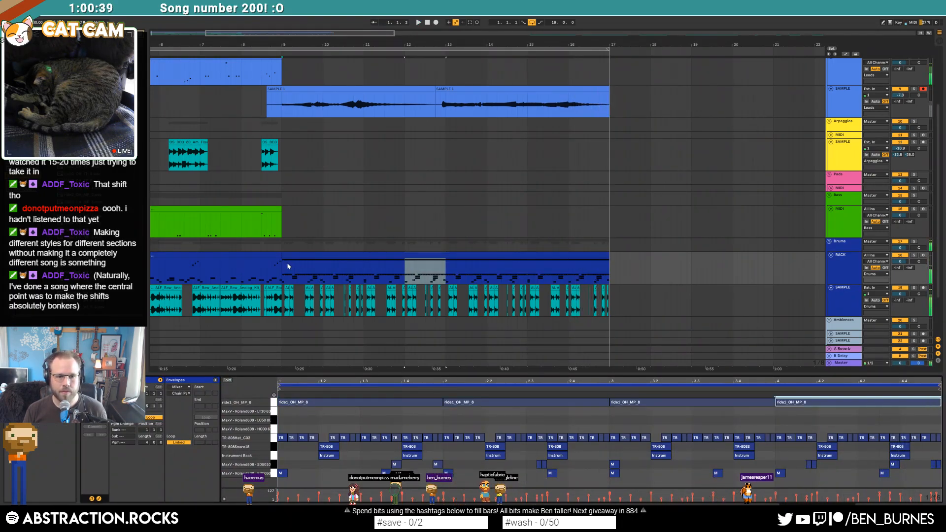
click(288, 266)
key(space)
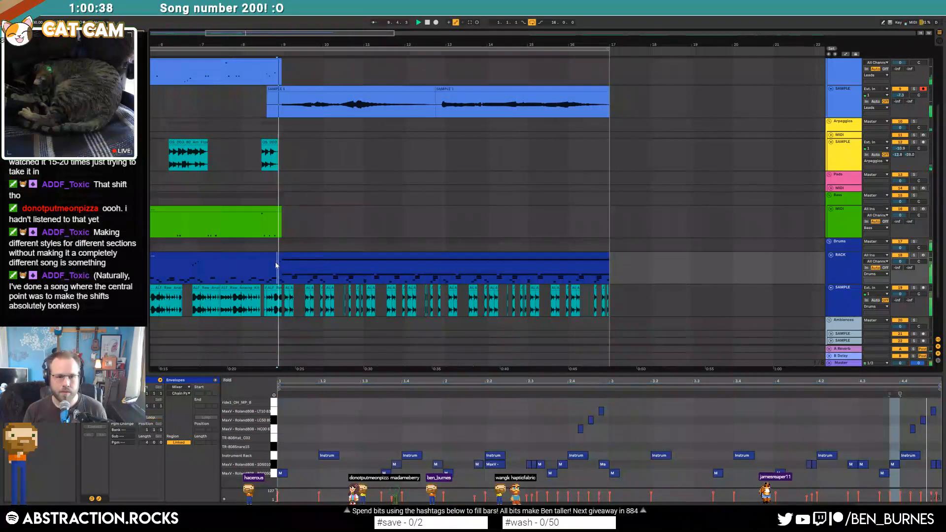
- Shorten the clip's fourth-bar ride note to one beat and repeat it on the bar's remaining three beats
click(312, 269)
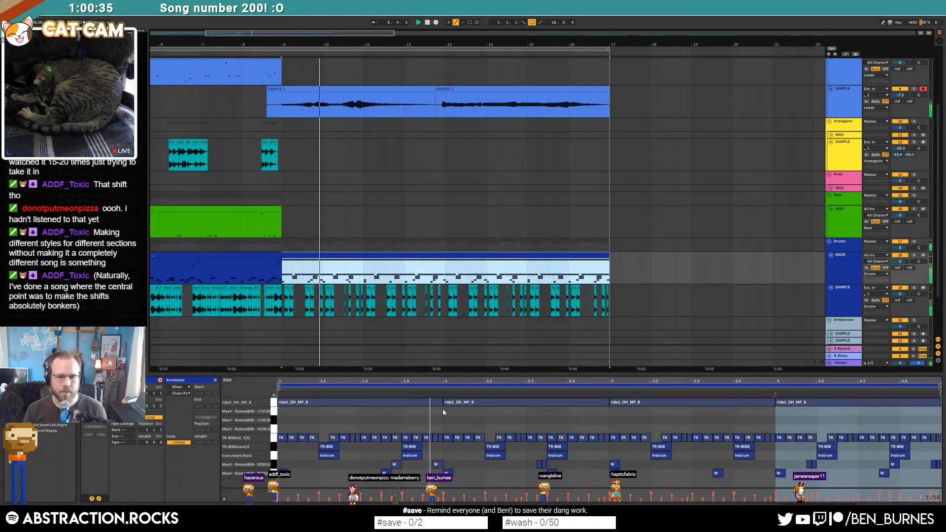
click(924, 403)
drag(940, 402, 816, 403)
key(ctrl+d)
key(ctrl+d)
key(ctrl+d)
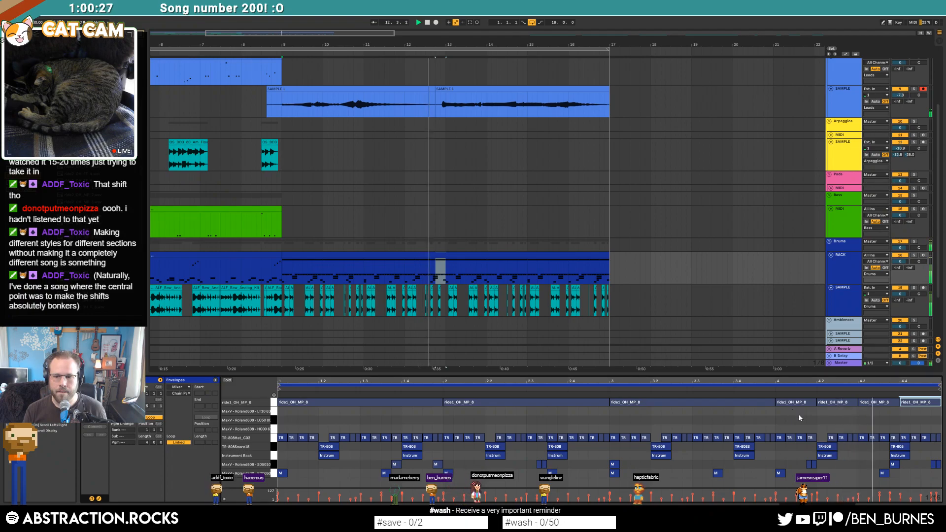
- Select the clip's ride notes and turn on the filter for the ride1_OH_MP_8 sample in the drum rack
drag(922, 416, 366, 396)
key(shift+Tab)
key(space)
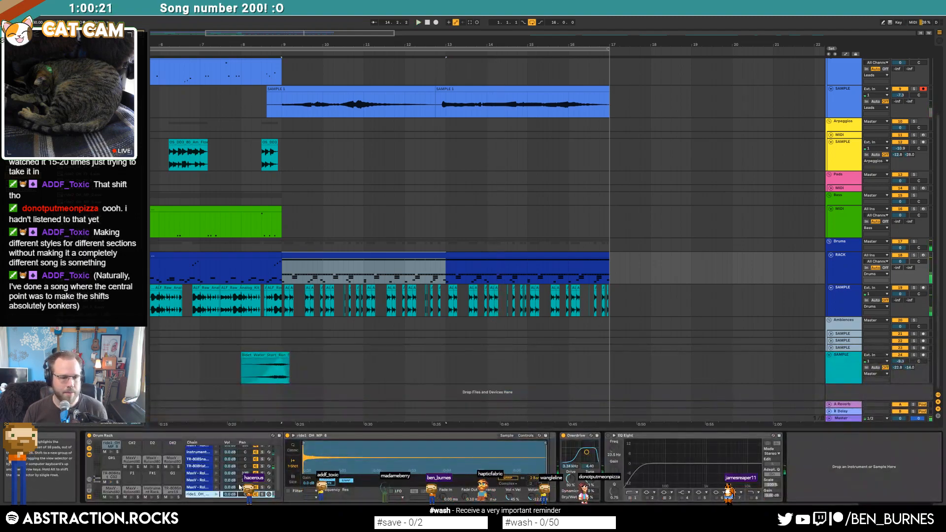
click(288, 491)
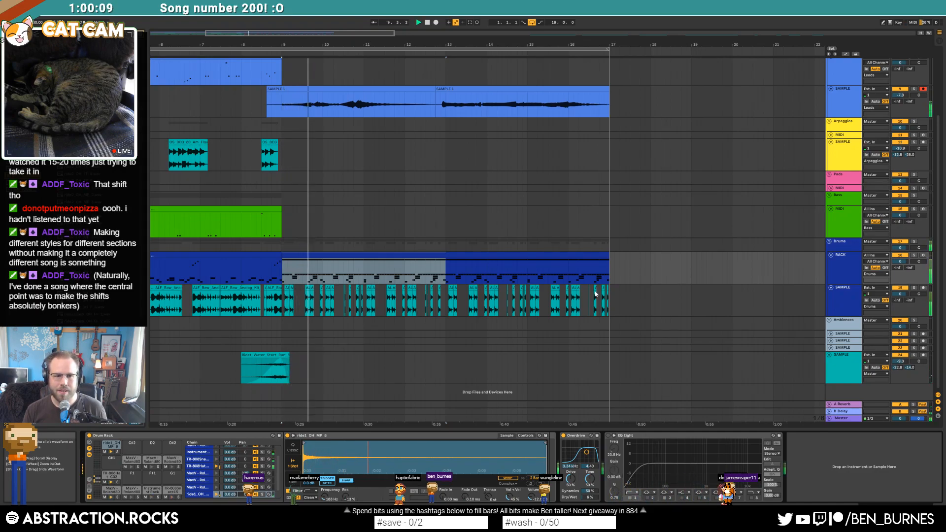
- Solo the recorded lead track to listen to its first clip and effects, and unsolo it
click(914, 89)
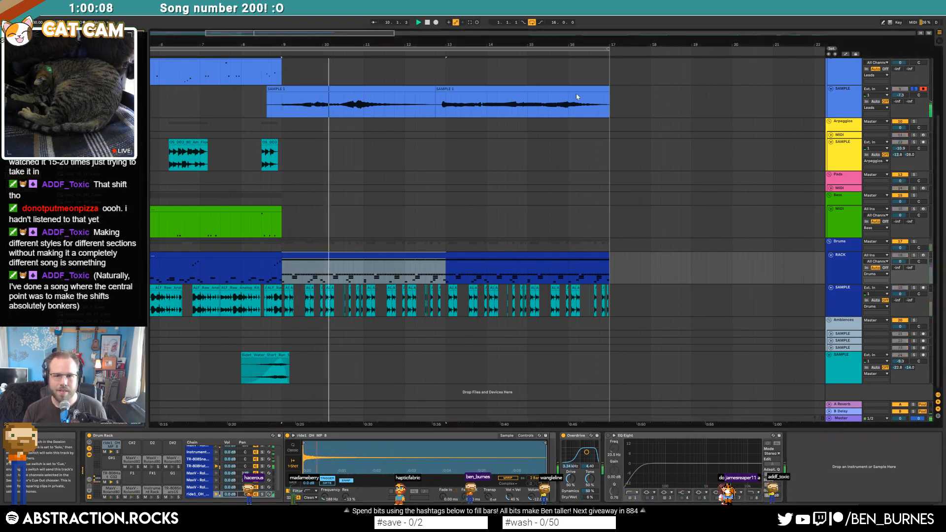
click(364, 87)
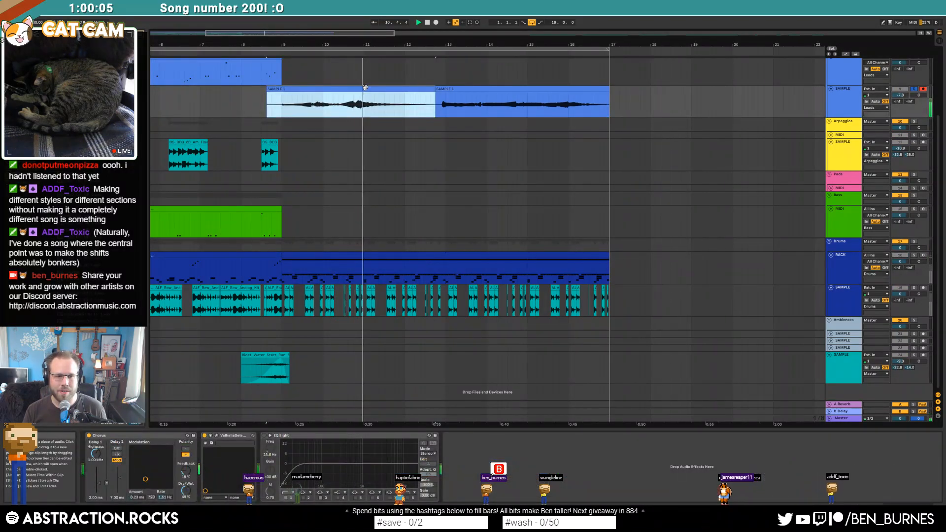
click(913, 89)
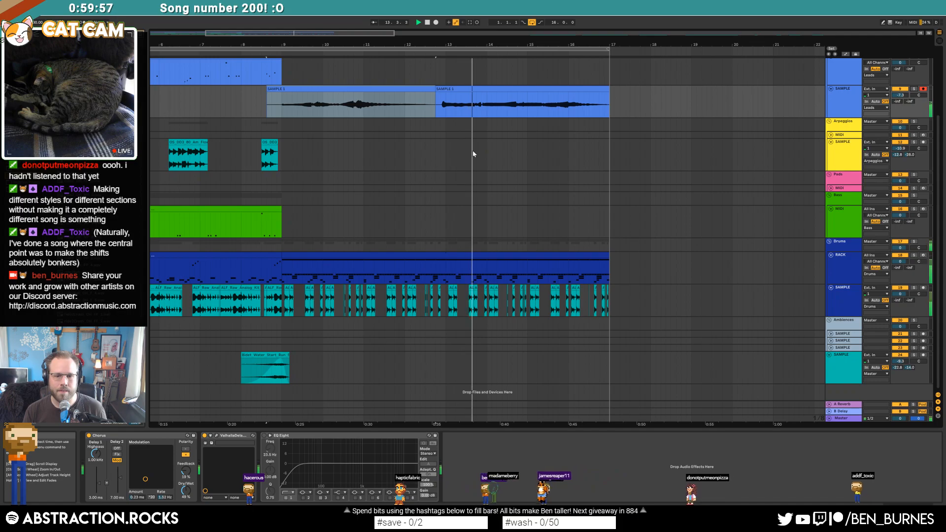
- Select the drum rack clip from bar 9, stop playback and examine the drum tracks between bars 10 and 14
click(503, 263)
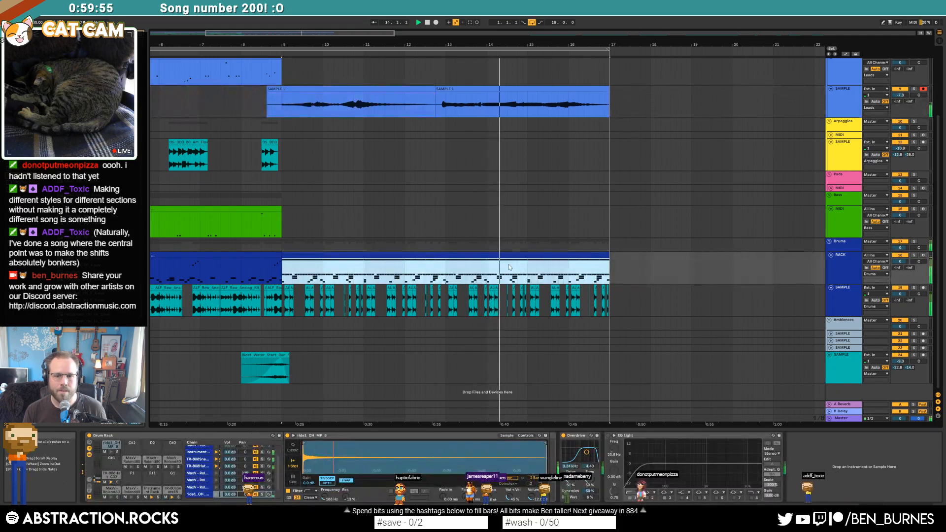
key(space)
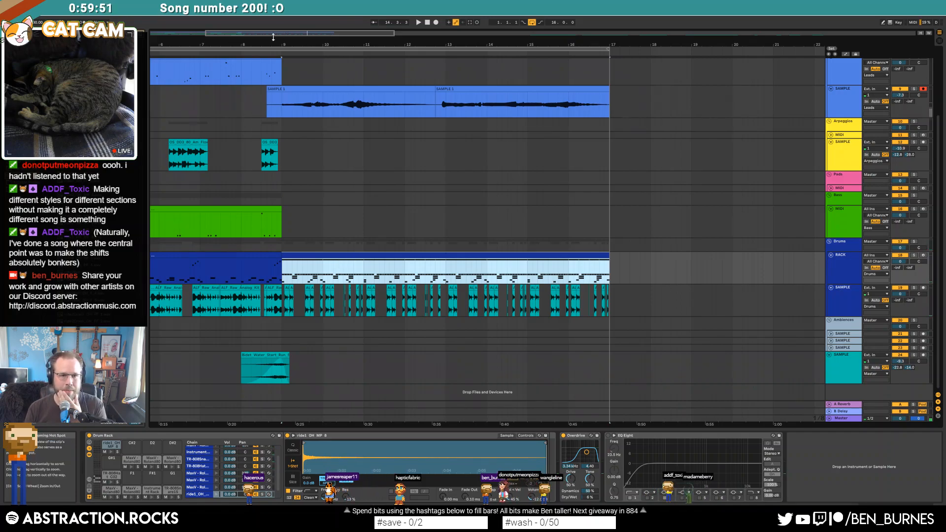
key(minus)
drag(398, 44, 329, 93)
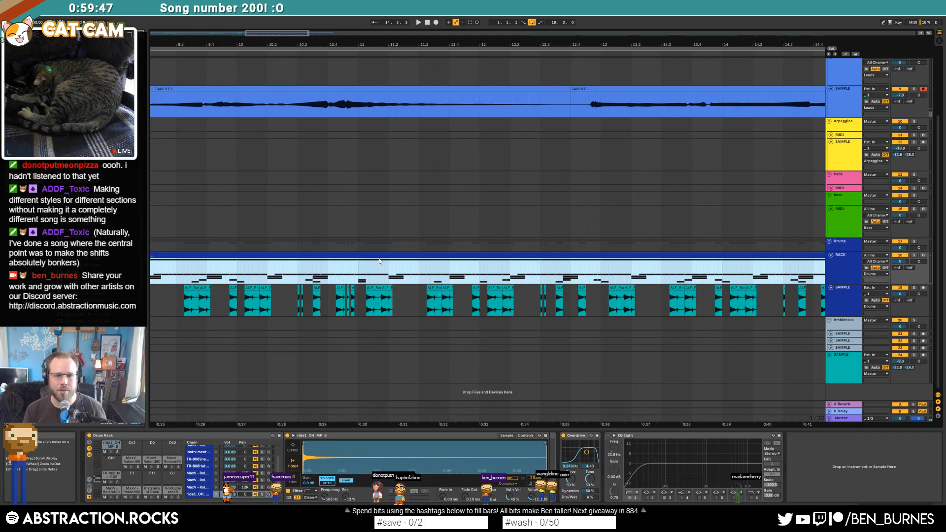
- In the drum rack clip's fourth bar, deactivate the hi-hats from just after the second beat and the final two Roland808 hits
double_click(403, 256)
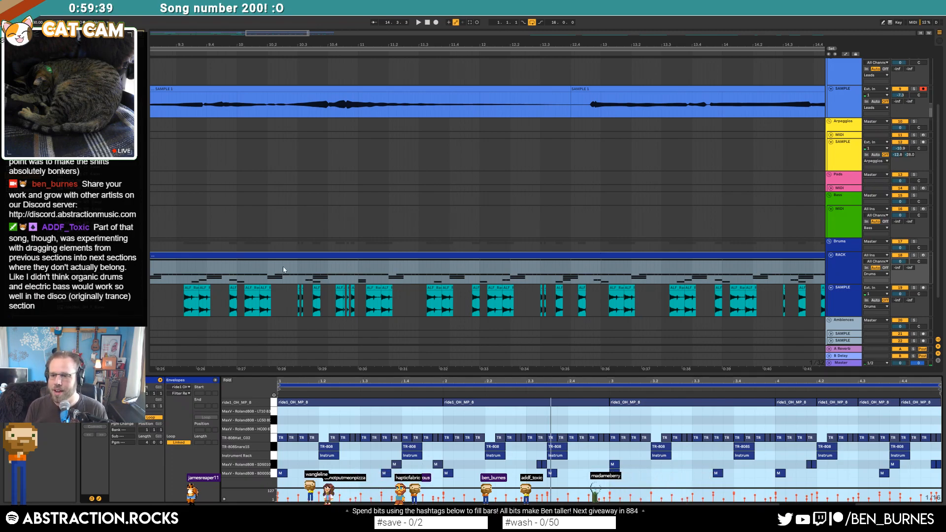
click(260, 274)
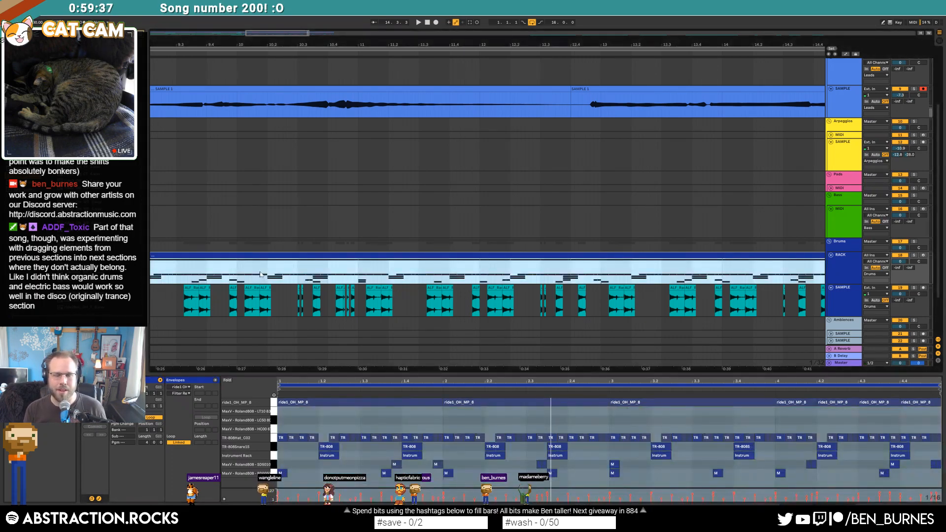
drag(291, 32, 291, 23)
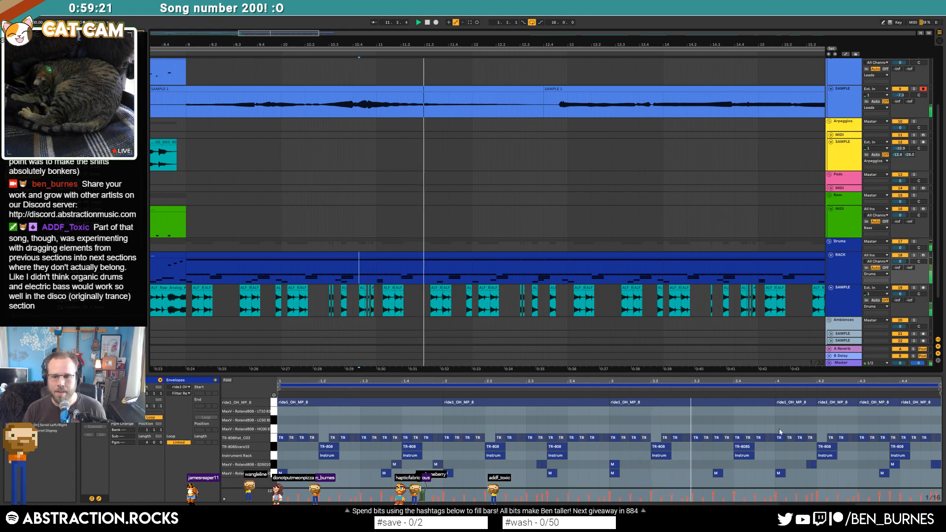
drag(777, 429, 829, 440)
key(space)
key(0)
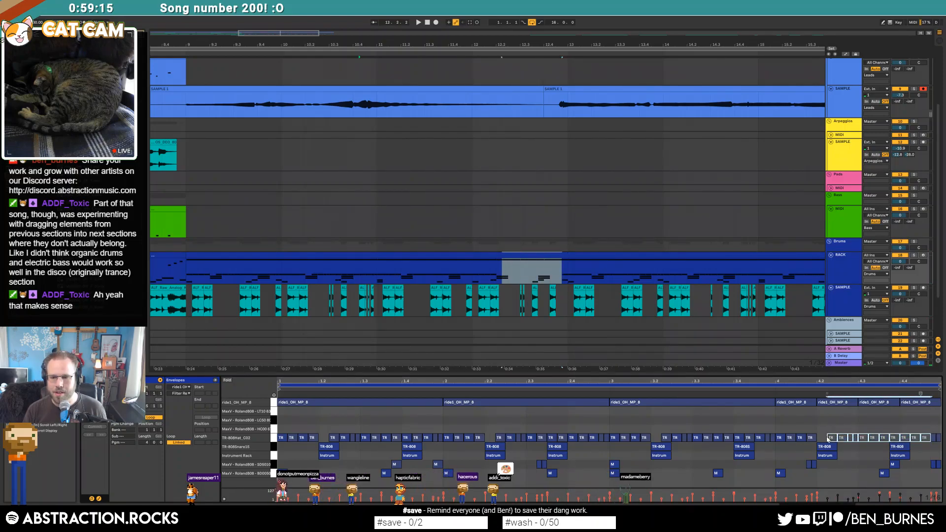
drag(880, 467, 888, 479)
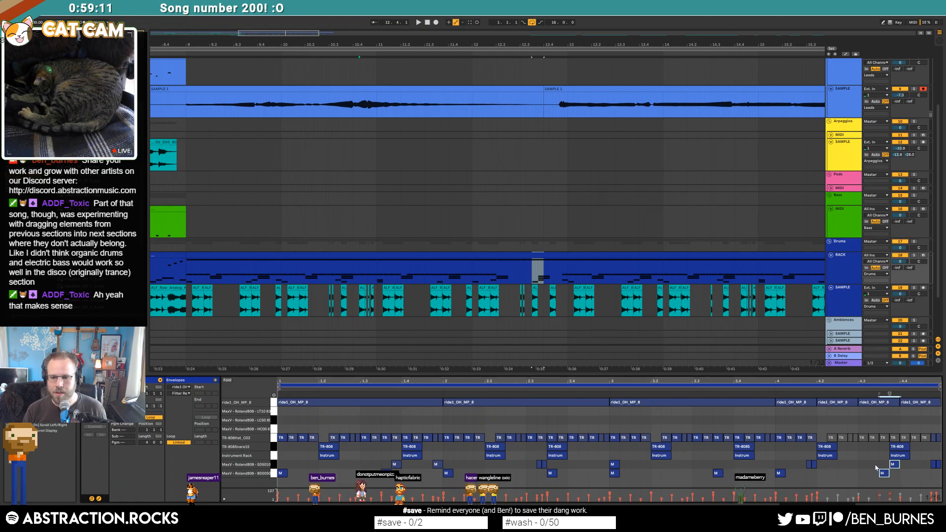
key(0)
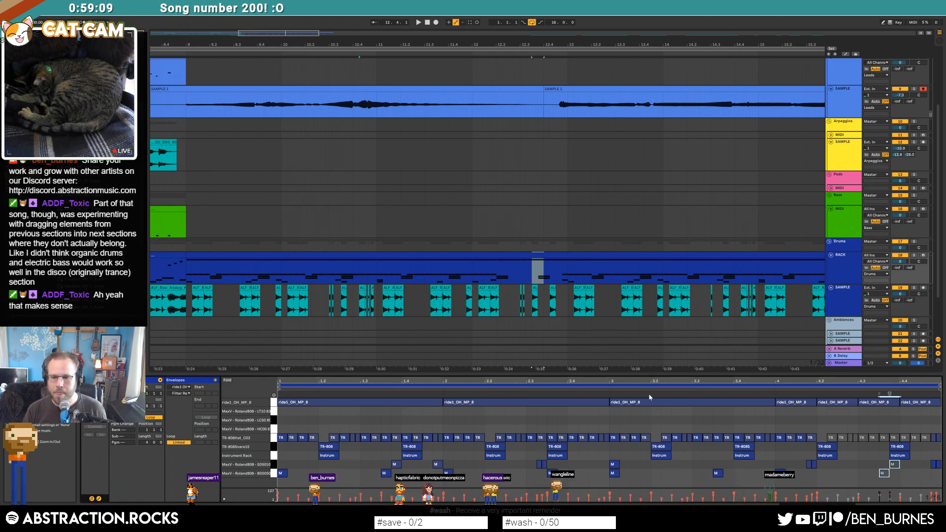
- Deactivate the chopped drum samples from 12.2.3 to bar 13, and play the section from bar 9
click(377, 271)
drag(512, 301, 561, 300)
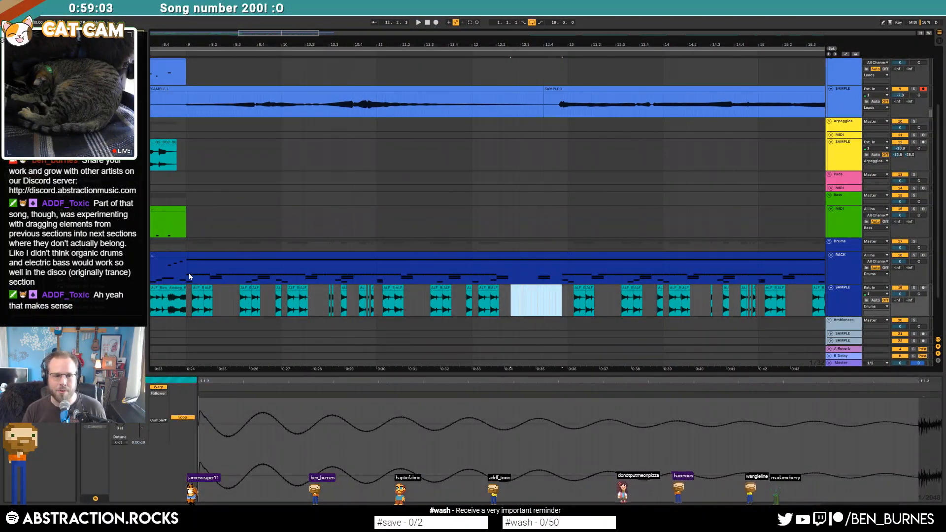
click(188, 273)
key(space)
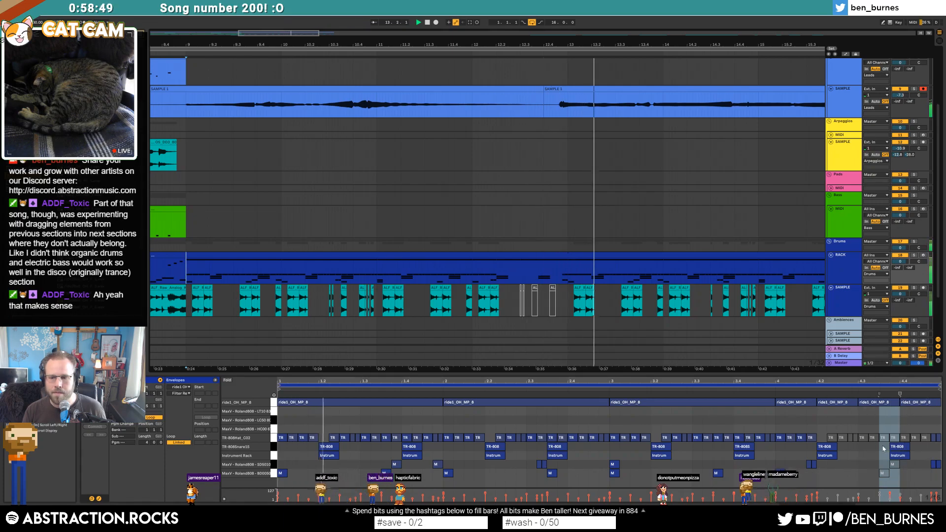
- Move the drum rack clip's last snare and Instrument Rack hits one sixteenth later, onto beat 4.4, and leave them active
click(894, 459)
drag(546, 45, 314, 36)
drag(622, 273, 332, 269)
click(763, 429)
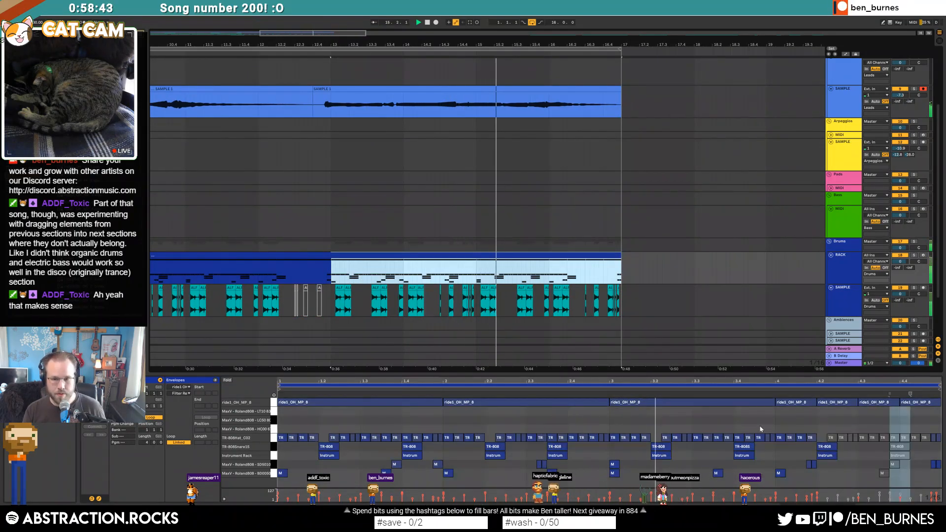
drag(885, 445, 900, 459)
key(0)
key(Left)
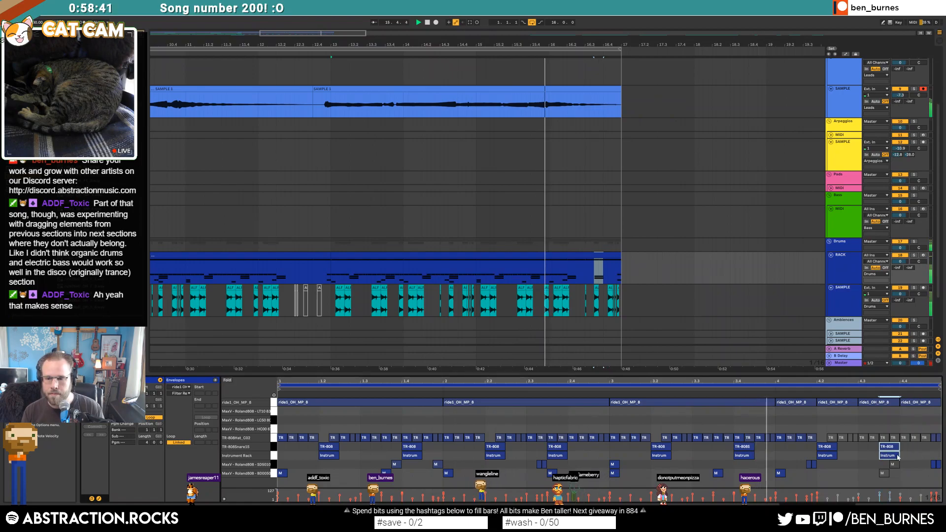
key(Right)
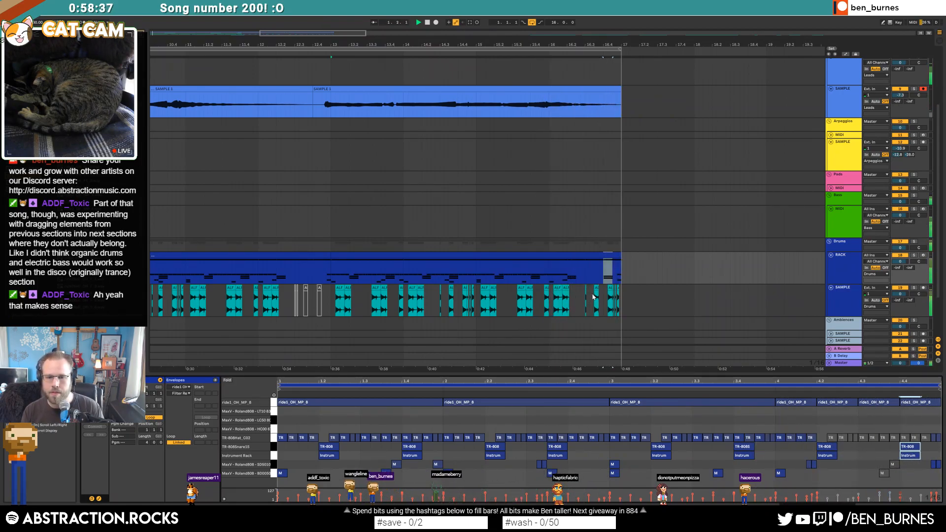
- Duplicate the second lead MIDI track's clip so it also fills bars 9 to 17, and stop playback
drag(286, 32, 260, 20)
scroll(339, 192, up, 3)
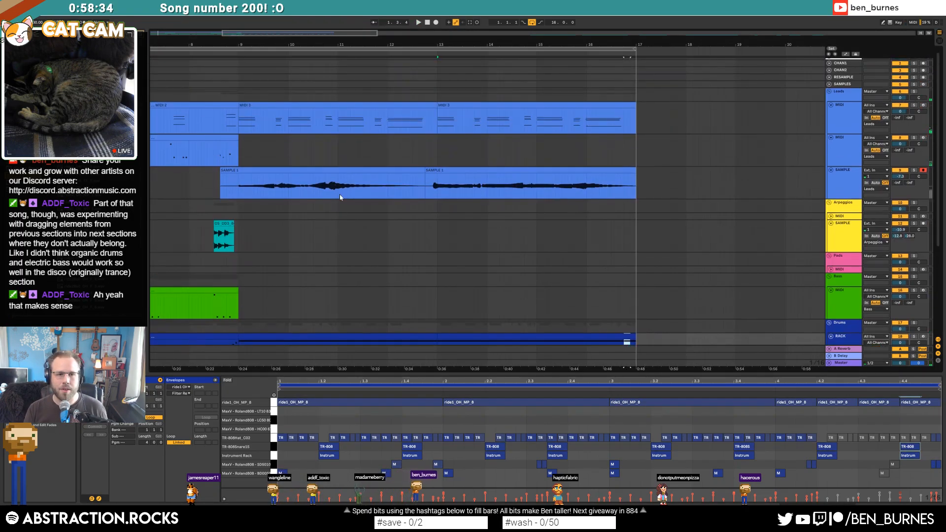
click(211, 139)
key(ctrl+d)
key(space)
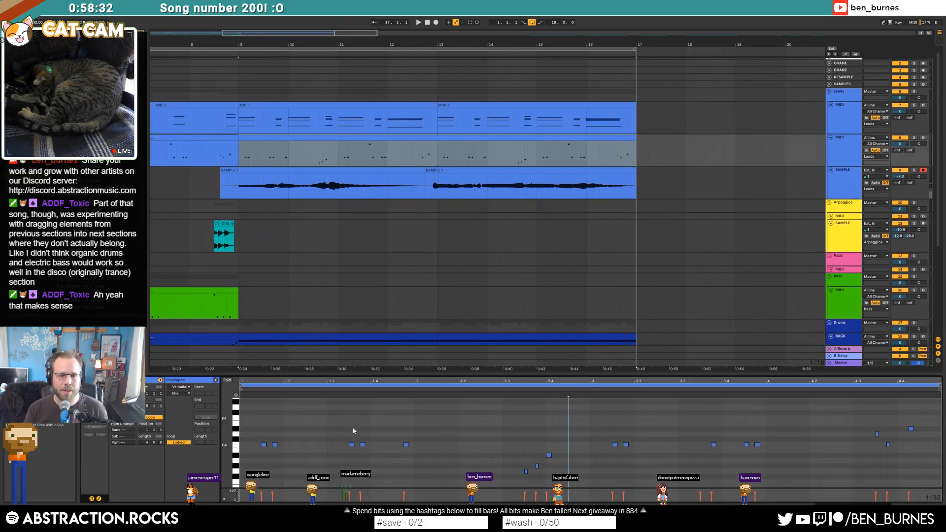
- Raise the new lead clip's second and fourth notes to C5 and delete all its notes from beat 2.3 onward
click(283, 462)
scroll(356, 447, up, 2)
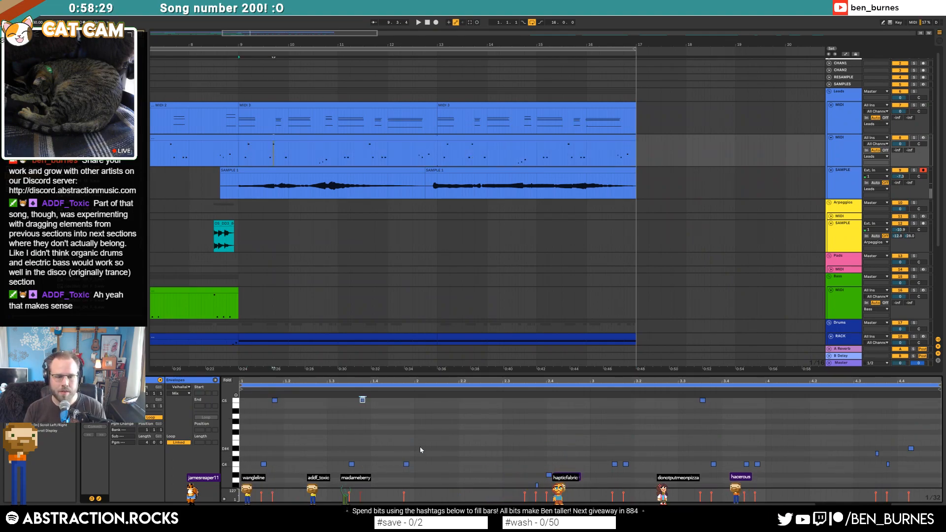
scroll(269, 446, down, 1)
drag(237, 434, 221, 434)
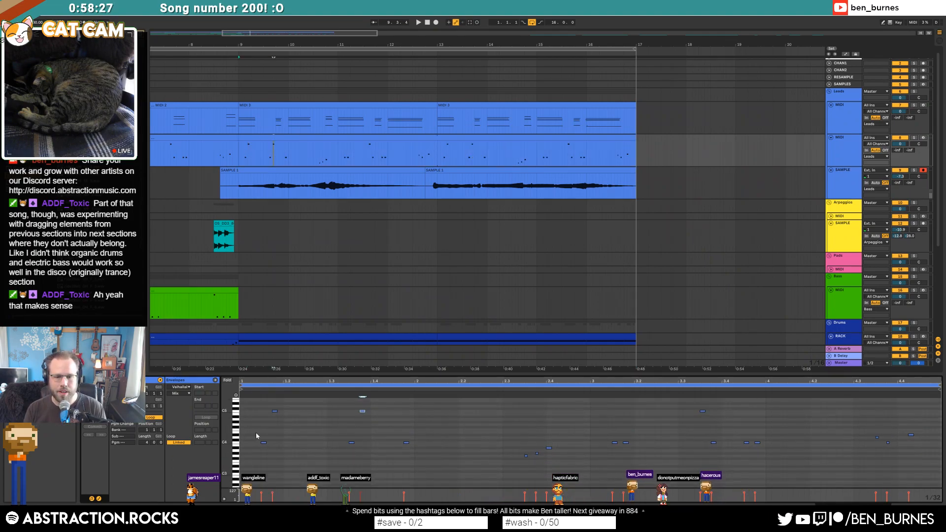
drag(504, 409, 934, 486)
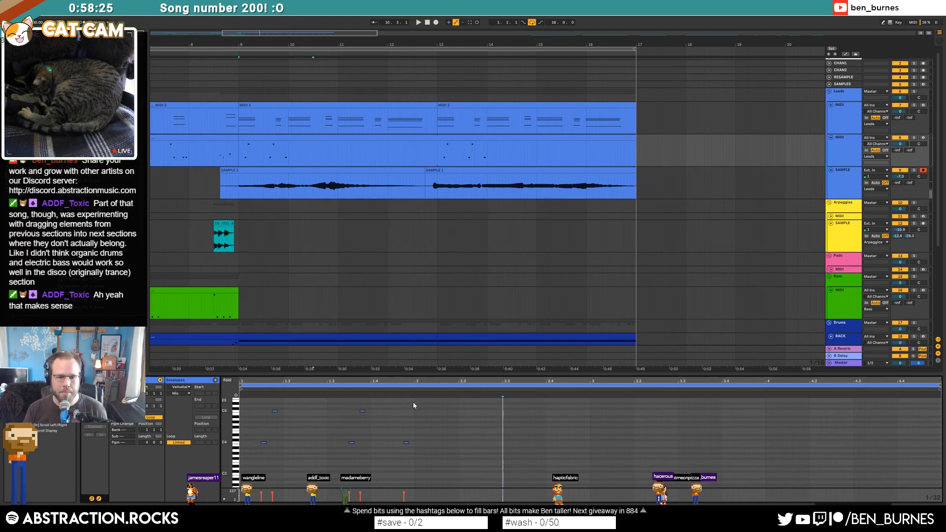
- Duplicate the notes of the lead clip's first two bars into bars 3 and 4, and play the result
drag(590, 403, 237, 460)
key(ctrl+d)
key(space)
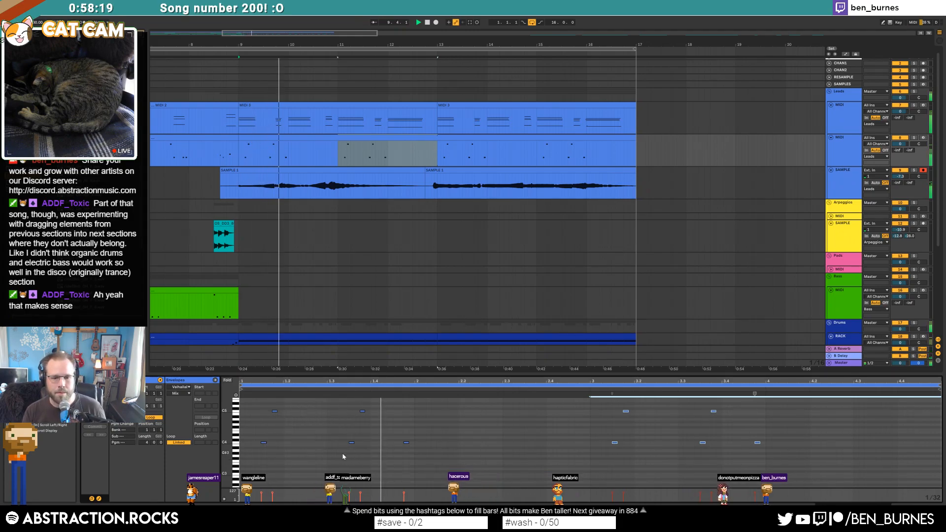
- Move the last C4 note in the lead clip's first and third bars one sixteenth earlier
click(392, 453)
drag(420, 461, 438, 456)
key(Left)
key(Left)
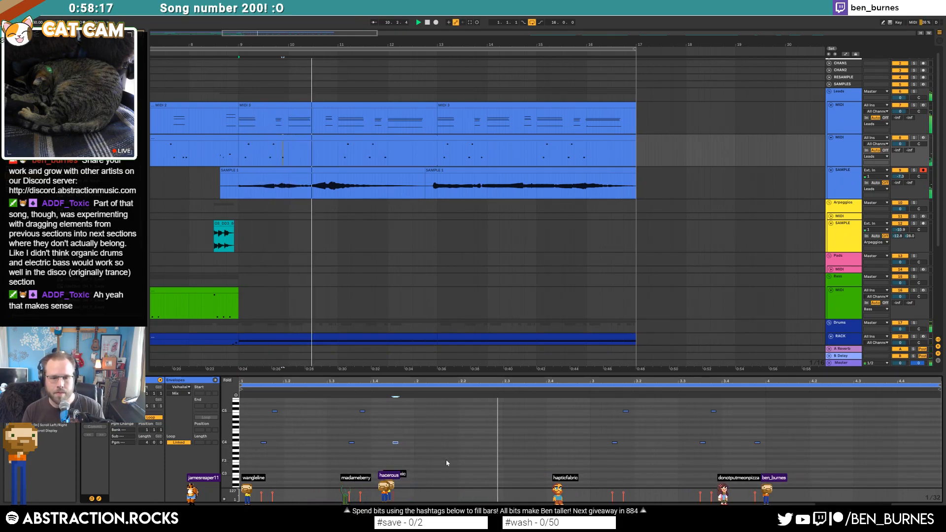
drag(750, 429, 777, 468)
key(Left)
key(Left)
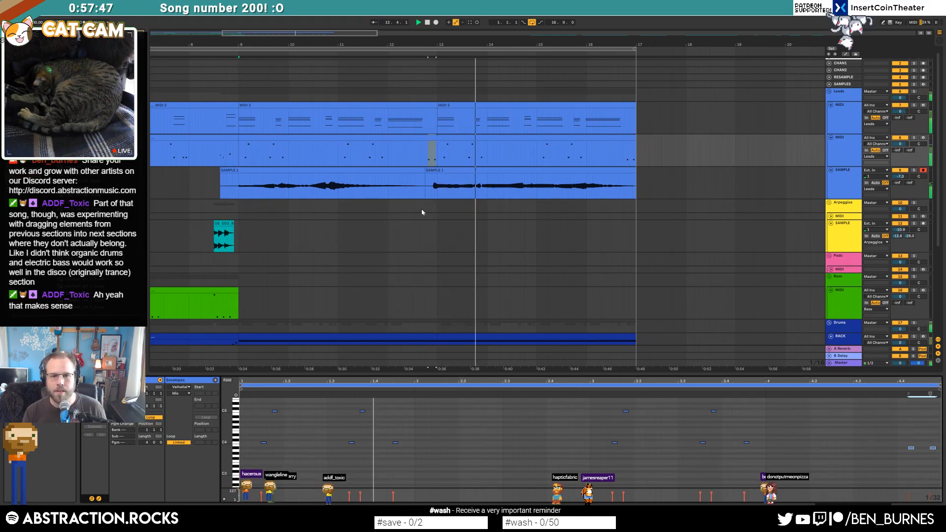
- Show the devices instead of the clip notes, stop playback, widen the grid and place the insertion point at bar 9 on the bass track
key(shift+Tab)
key(space)
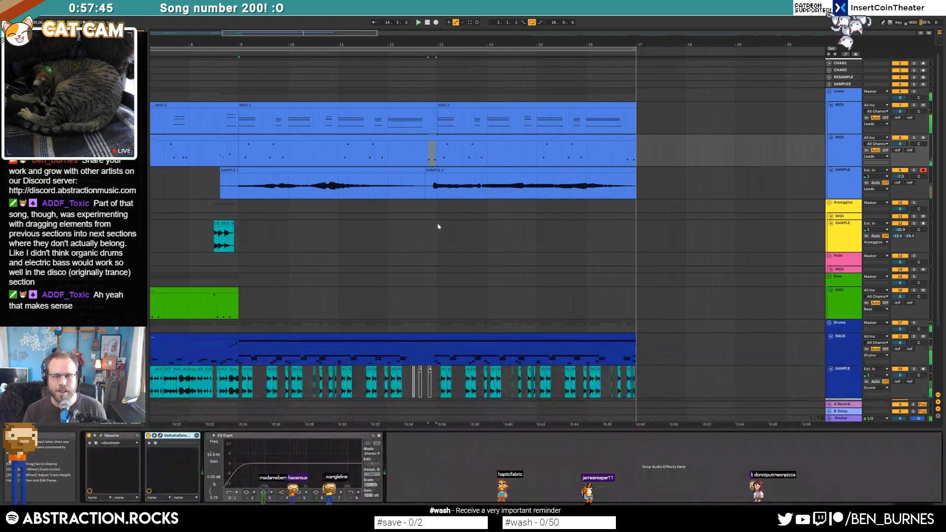
scroll(417, 215, down, 1)
scroll(417, 215, down, 3)
click(240, 242)
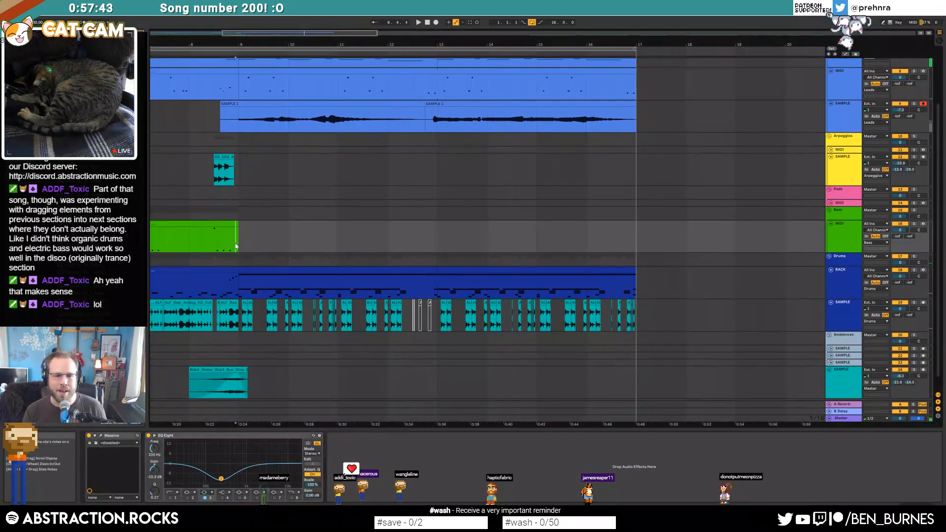
key(ctrl+2)
click(241, 237)
drag(330, 37, 330, 3)
- Look through the unused samples parked from bar 34 on the lowest sample track and audition the Fields Radio clip
scroll(441, 211, up, 3)
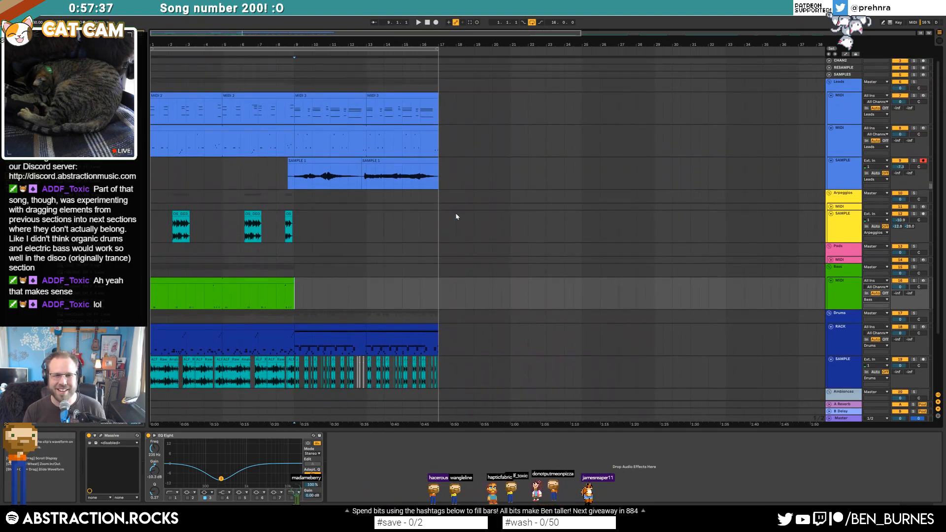
scroll(451, 215, down, 3)
scroll(649, 103, right, 5)
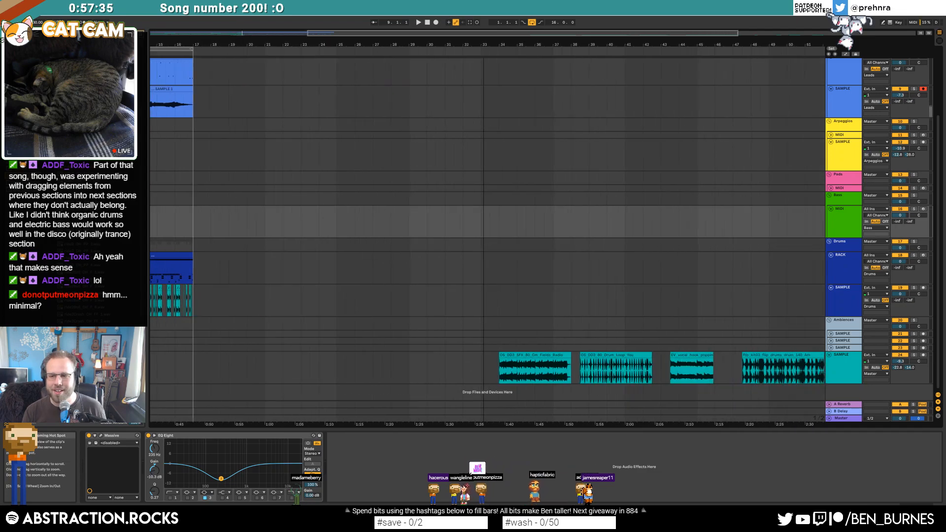
scroll(551, 287, right, 3)
click(416, 377)
key(space)
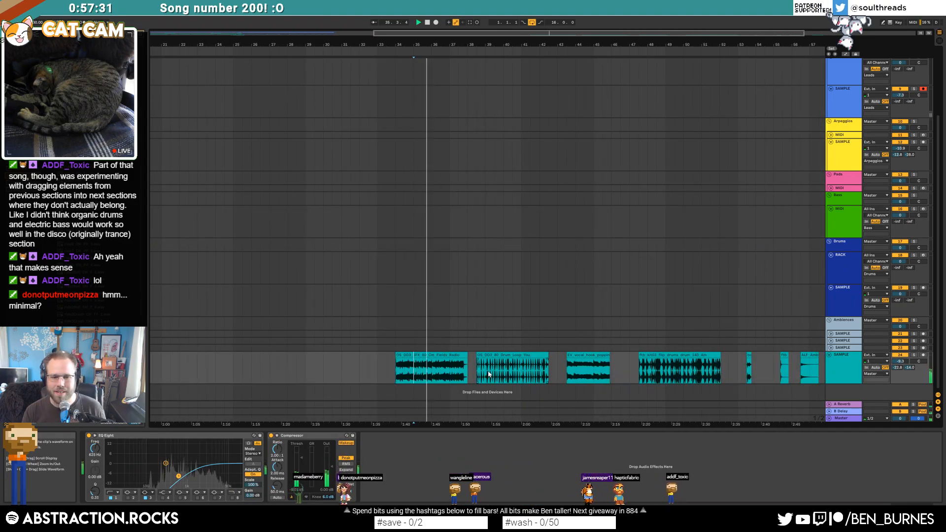
key(space)
scroll(422, 374, up, 3)
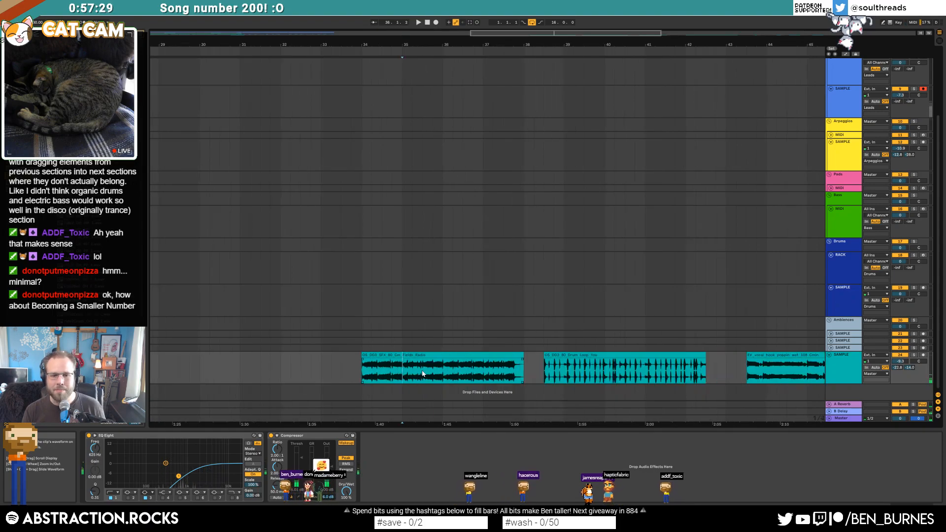
scroll(423, 374, up, 3)
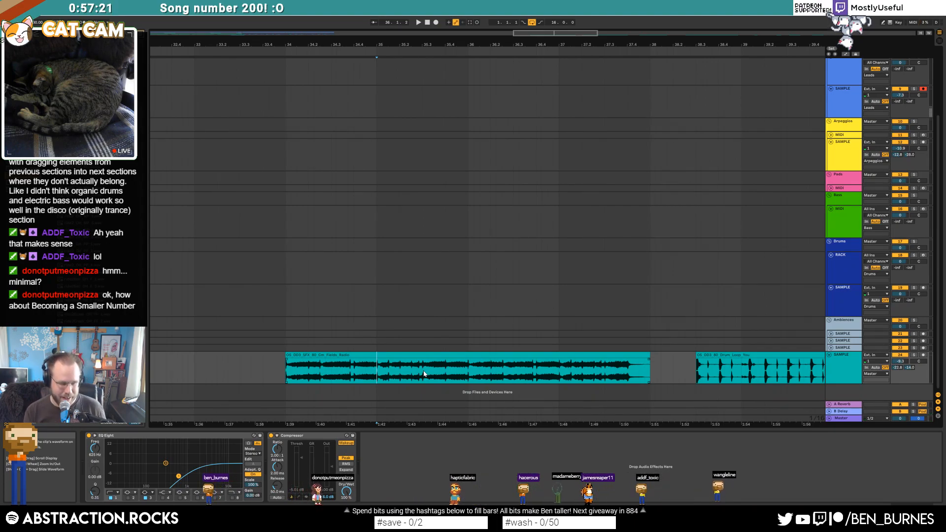
- Save the Live Set as "2019-09-04 Becoming a Smaller Number" in the 2 Hour Tracks 2019 folder
key(ctrl+s)
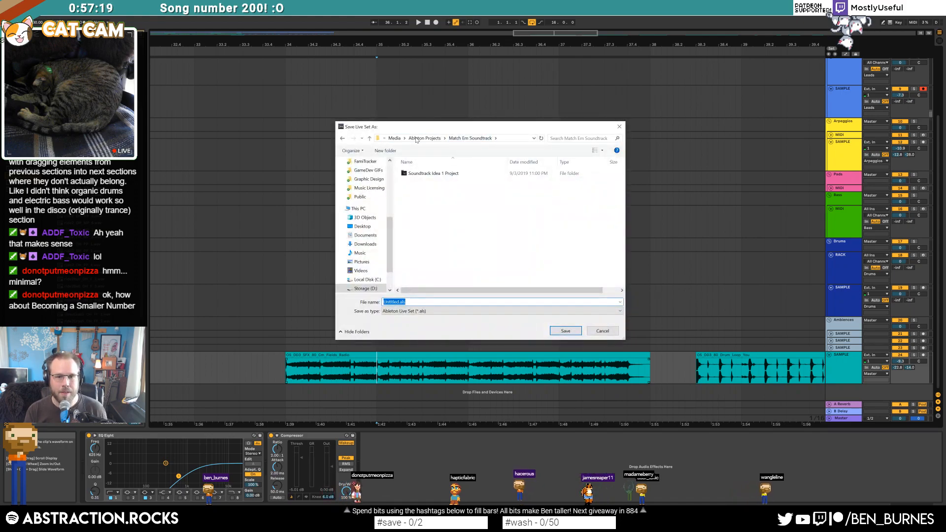
click(417, 138)
double_click(428, 212)
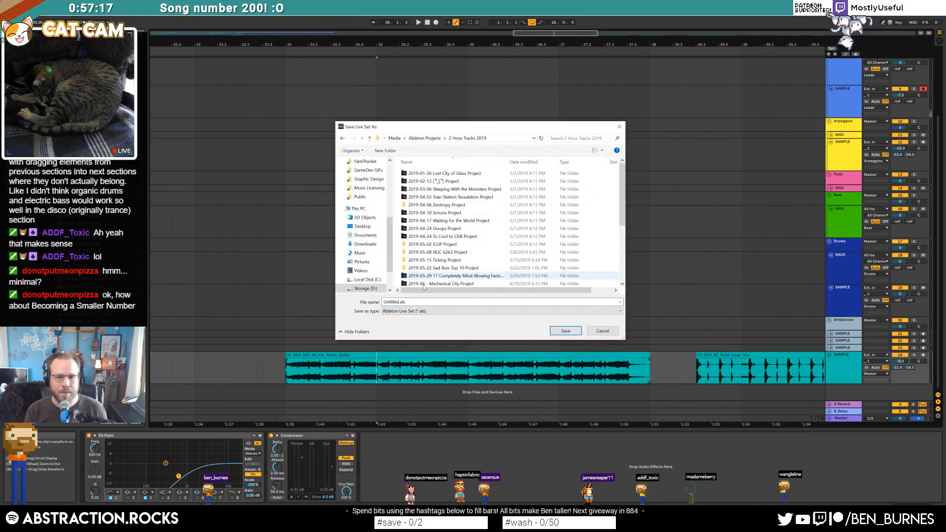
click(429, 302)
text(2019-09-04 )
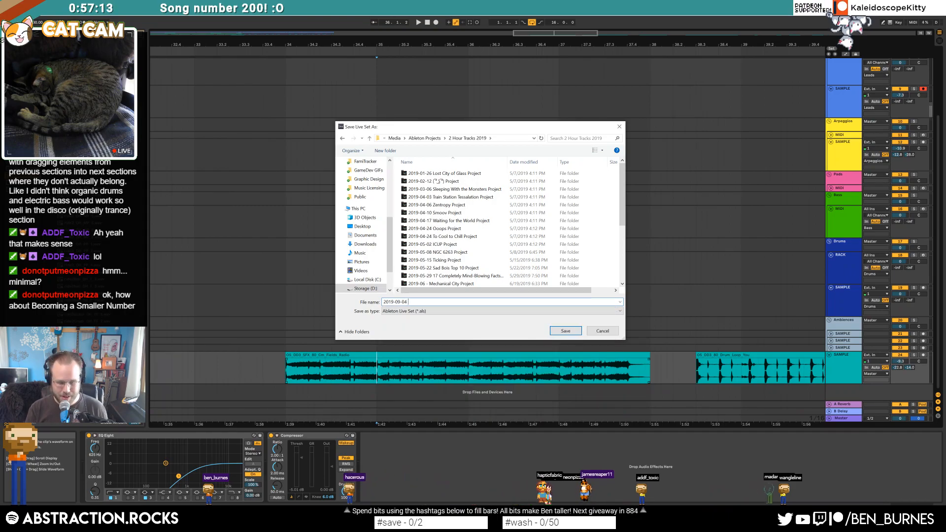
text(Becoming a Smal)
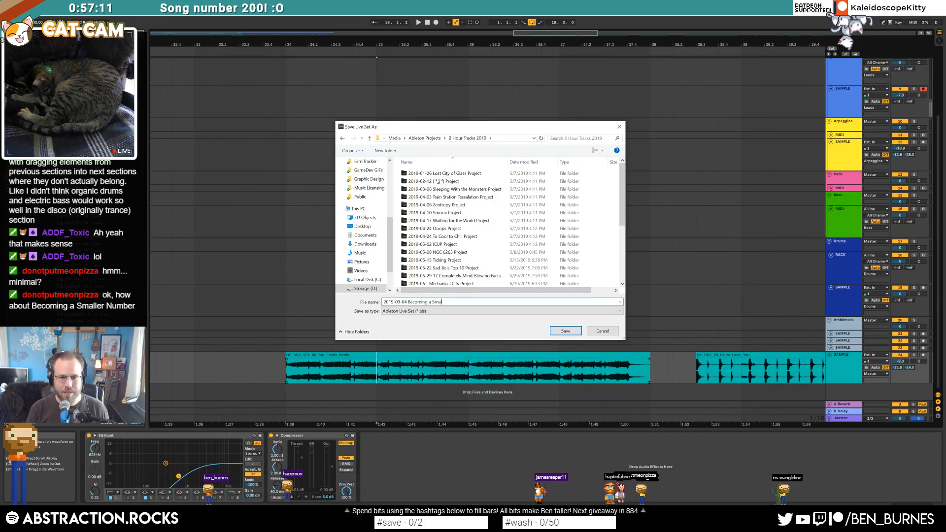
text(ler Number)
key(Return)
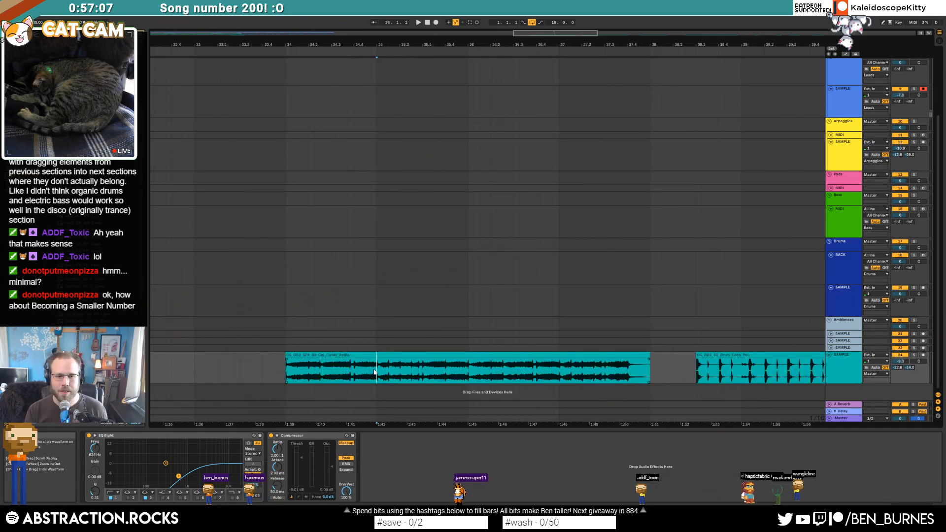
- Listen to the Fields Radio clip and cut out a short section of just under two beats starting at bar 35
click(303, 363)
key(space)
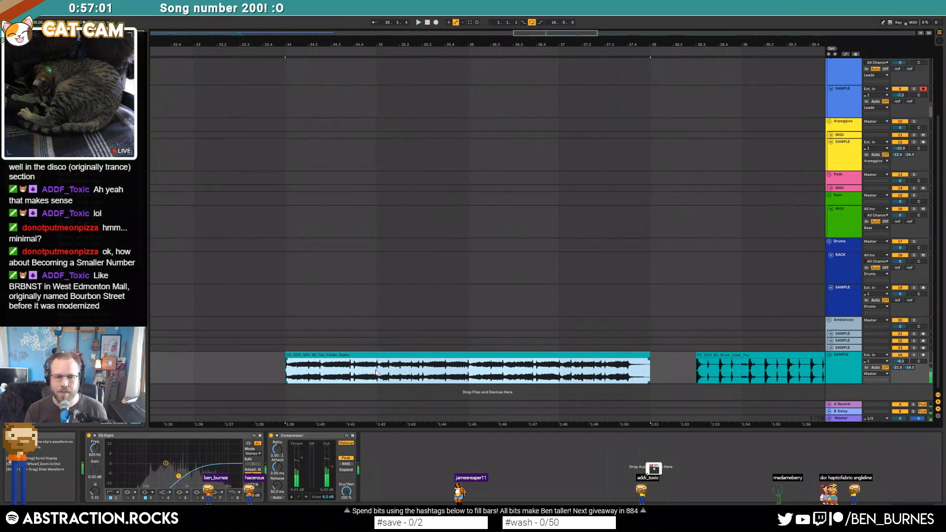
drag(376, 373, 423, 373)
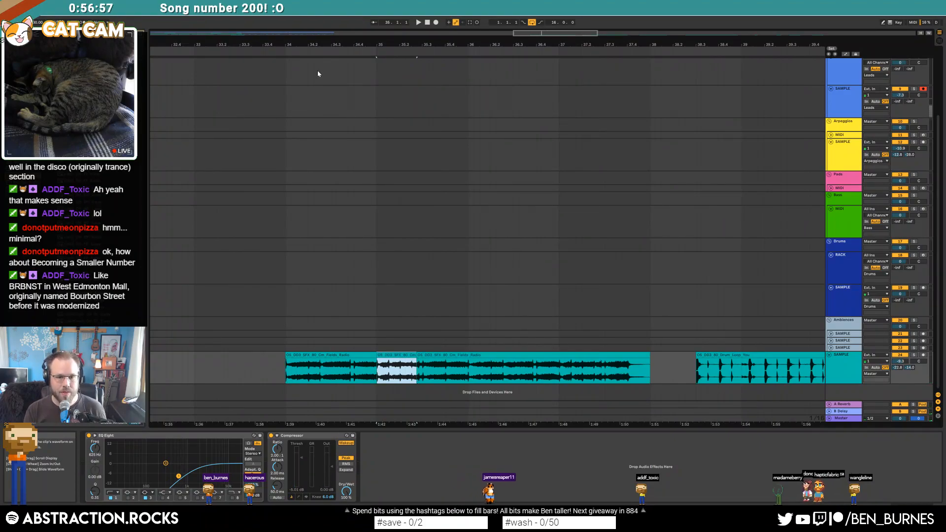
key(ctrl+x)
drag(326, 33, 353, 33)
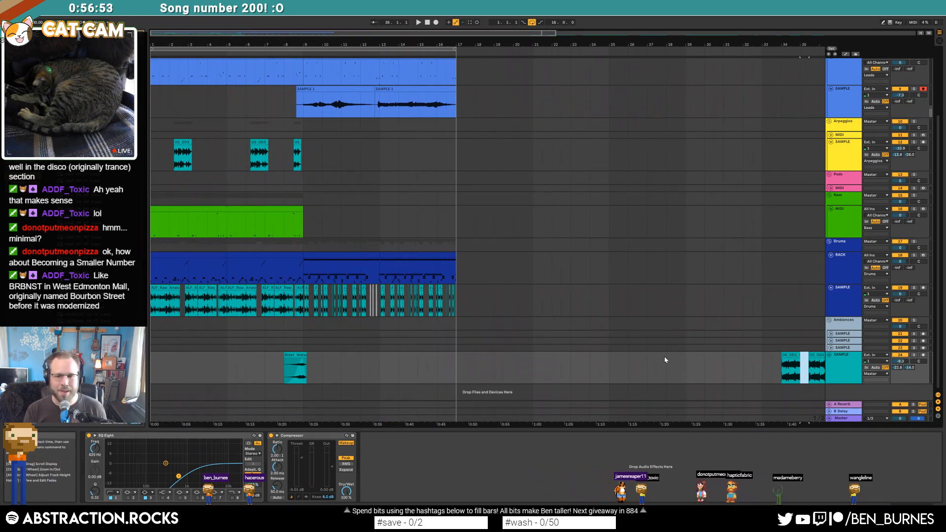
- Unfold the first Ambiences sample track, paste the Fields Radio section at bar 12.3 and repeat it from 12.4
click(842, 334)
key(u)
scroll(351, 341, up, 3)
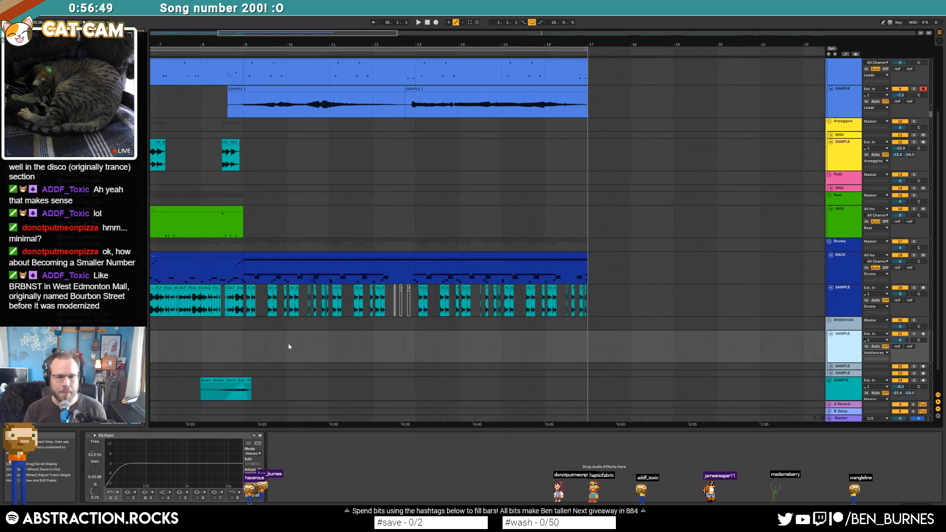
scroll(289, 347, up, 3)
drag(278, 35, 288, 35)
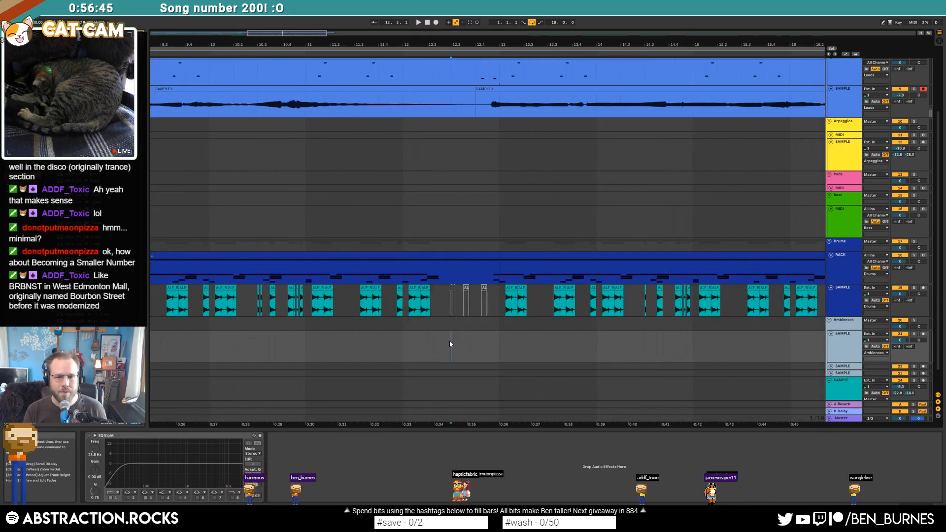
key(ctrl+v)
drag(491, 335, 474, 336)
key(ctrl+d)
- Audition the pasted radio clips, raise the track's EQ Eight low cut to about 350 Hz and lower the track volume
click(380, 347)
key(space)
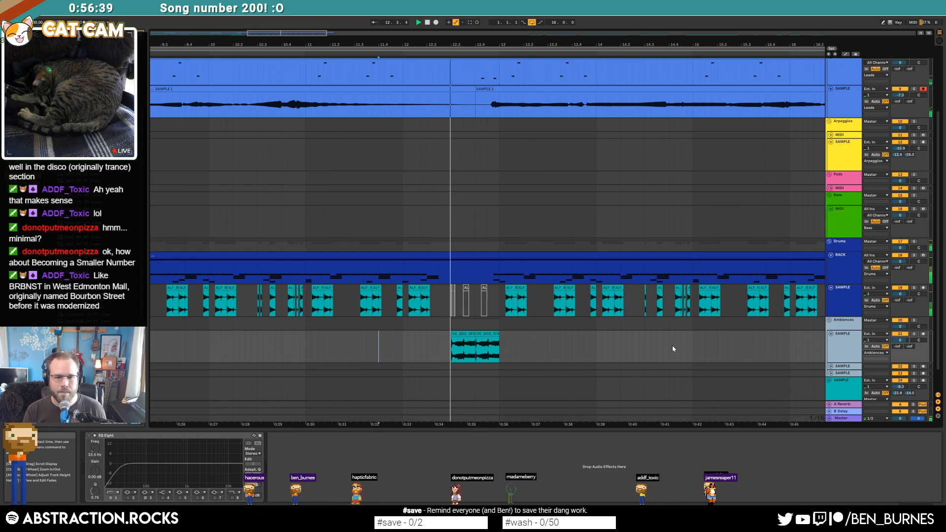
key(space)
double_click(462, 335)
key(shift+Tab)
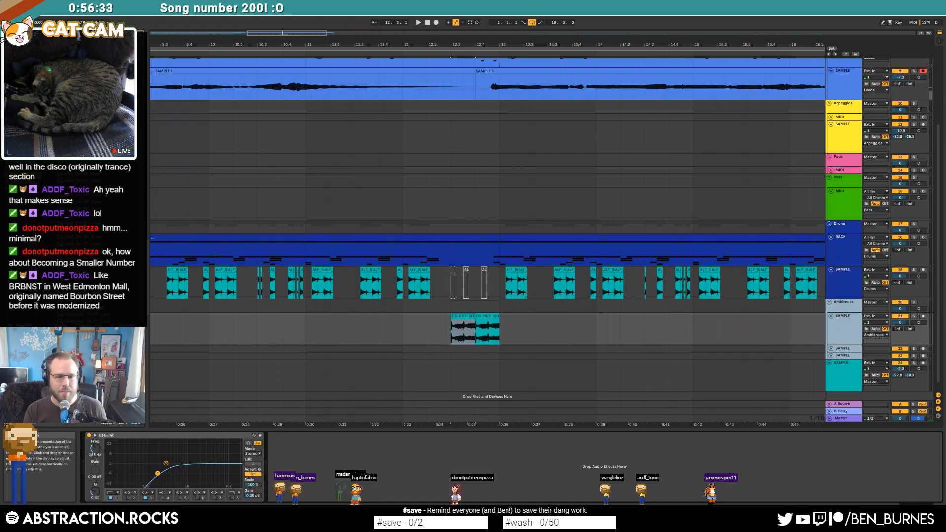
mouse_move(900, 322)
mouse_down()
mouse_move(901, 341)
mouse_move(900, 323)
mouse_up()
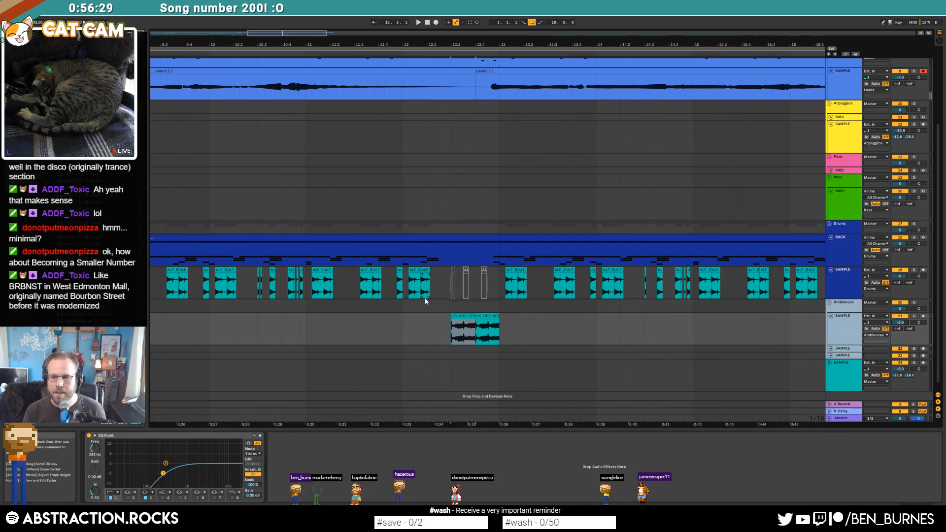
- Trim the first radio clip to end just before 12.4, extend the second to half a beat past bar 13, and play them
scroll(463, 314, up, 5)
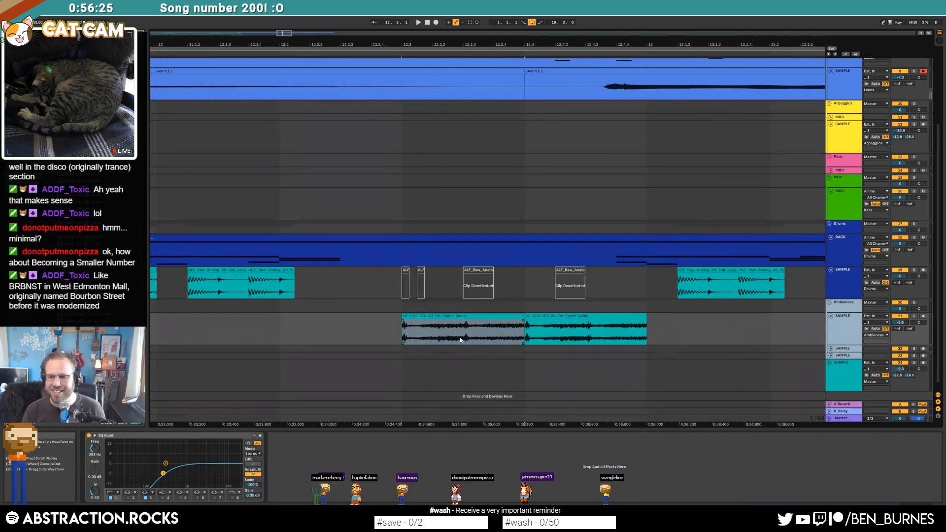
drag(521, 323, 477, 317)
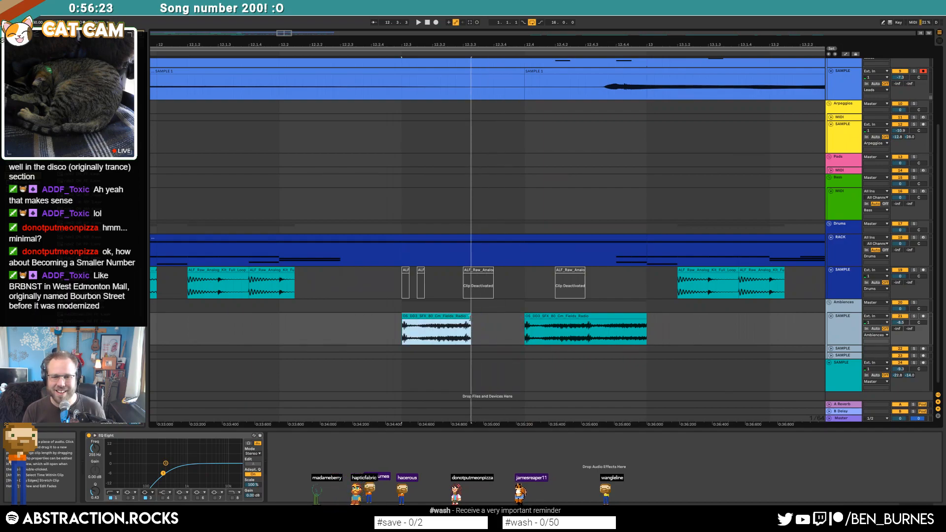
click(379, 348)
key(space)
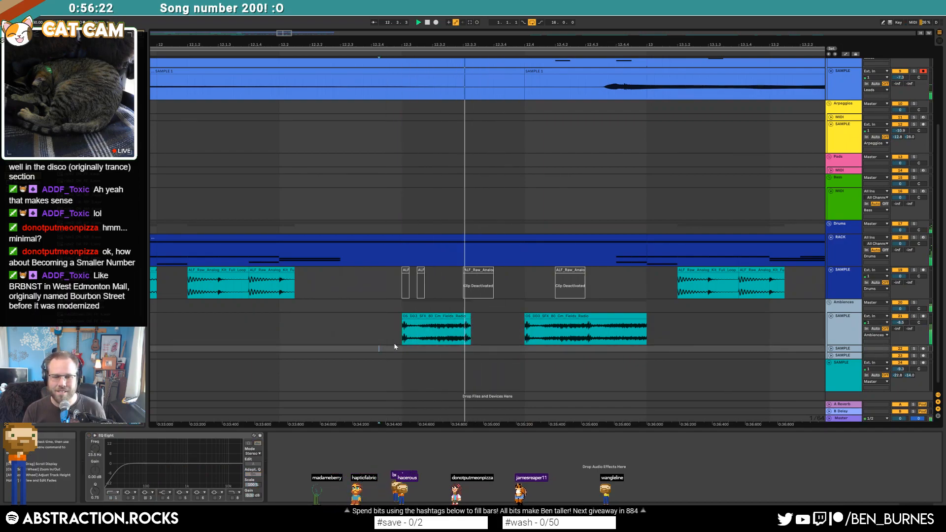
key(space)
click(560, 325)
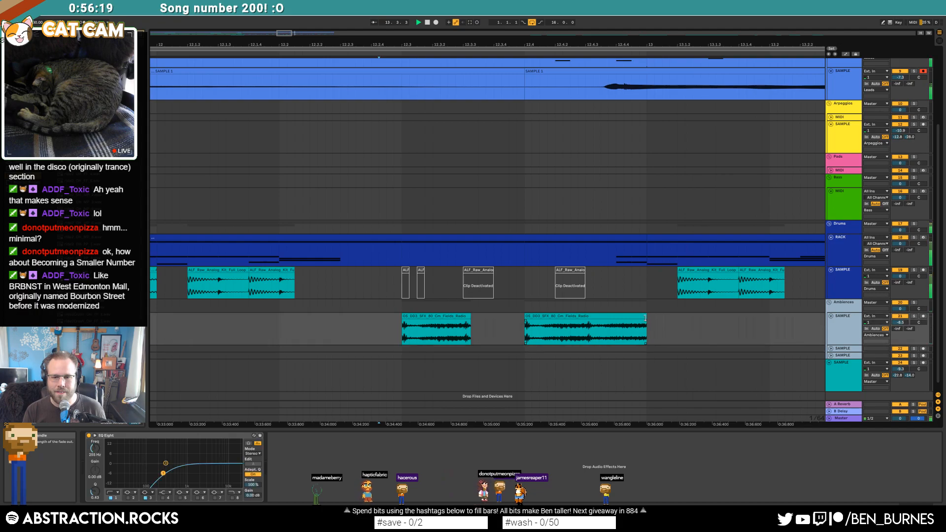
drag(647, 315, 708, 311)
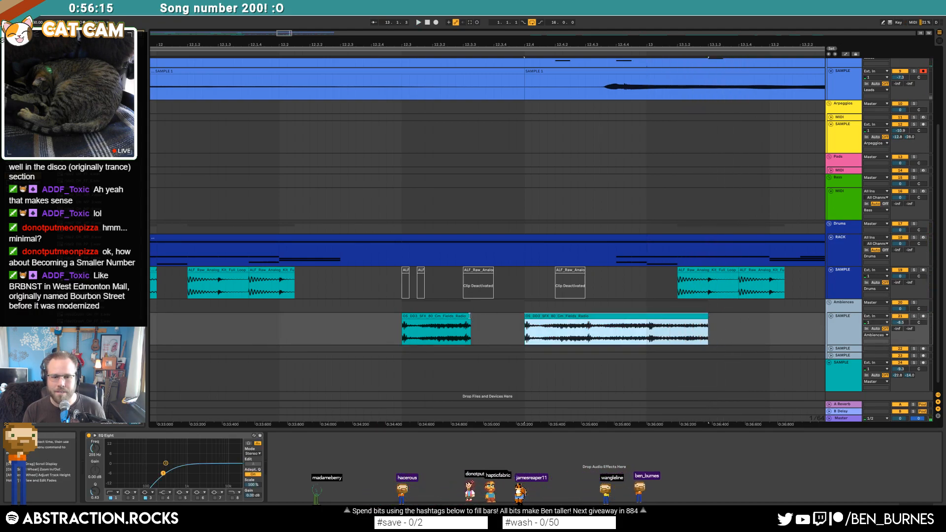
drag(471, 315, 502, 315)
click(371, 329)
key(space)
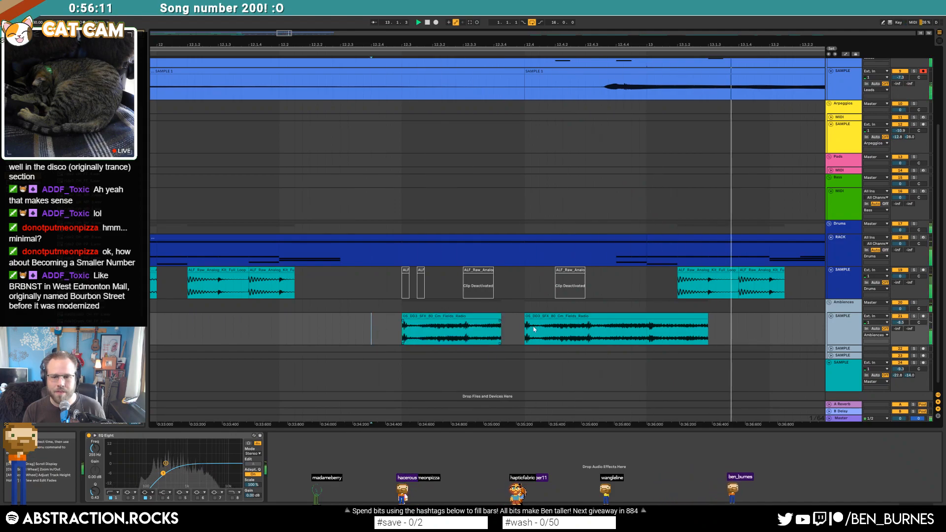
- Lengthen the second radio clip to about 13.2.3 with a fade-out at its end and listen to it
scroll(627, 320, down, 6)
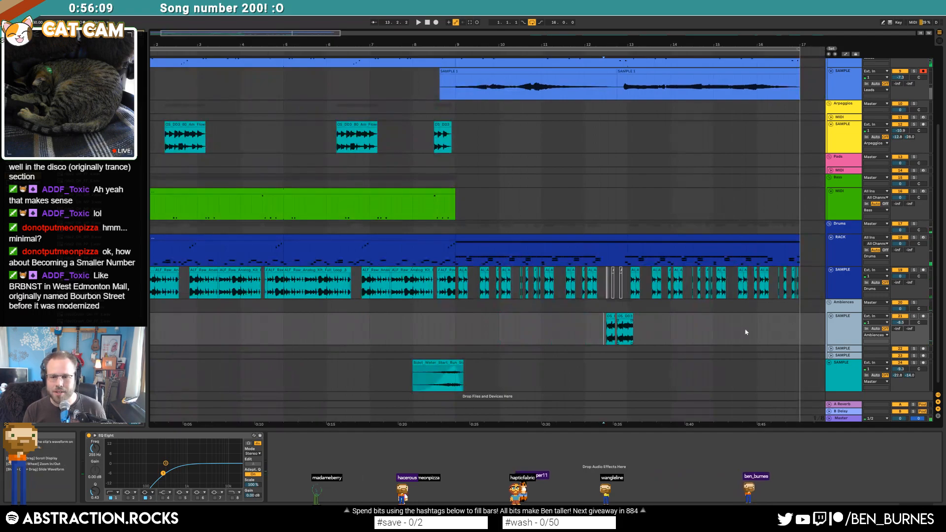
drag(287, 35, 342, 30)
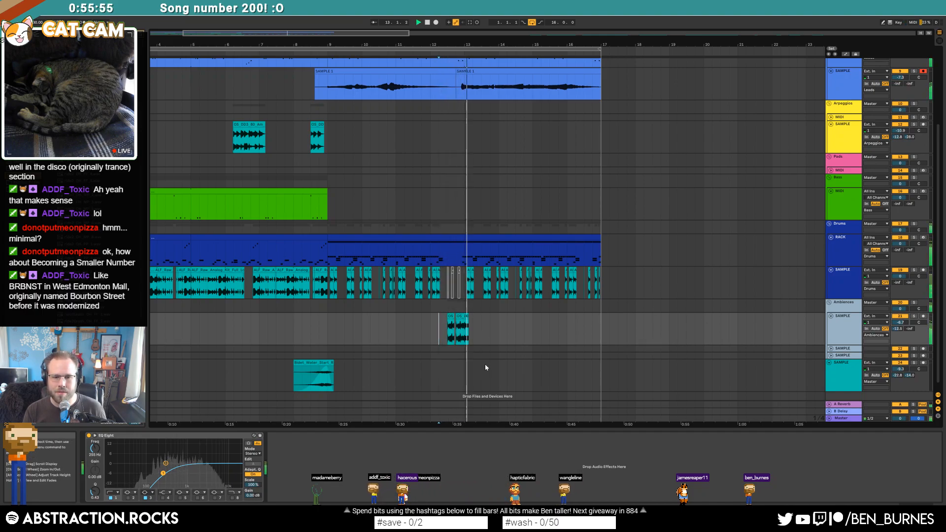
scroll(458, 326, up, 5)
drag(466, 320, 504, 320)
key(space)
click(436, 333)
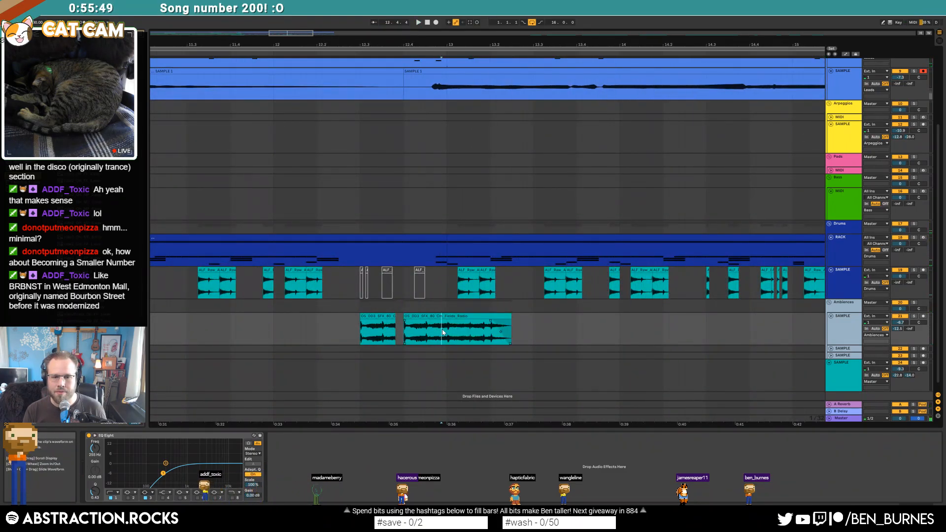
click(442, 333)
key(space)
key(space)
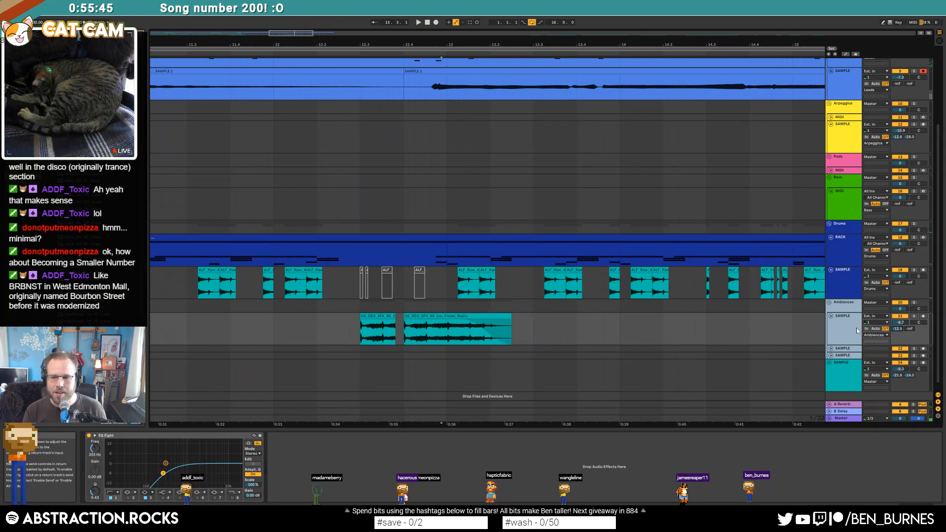
- Automate the ambience track's reverb send to rise towards bar 13 and drop back at the radio clip's end, and play it
key(a)
drag(447, 327, 447, 319)
drag(519, 324, 532, 344)
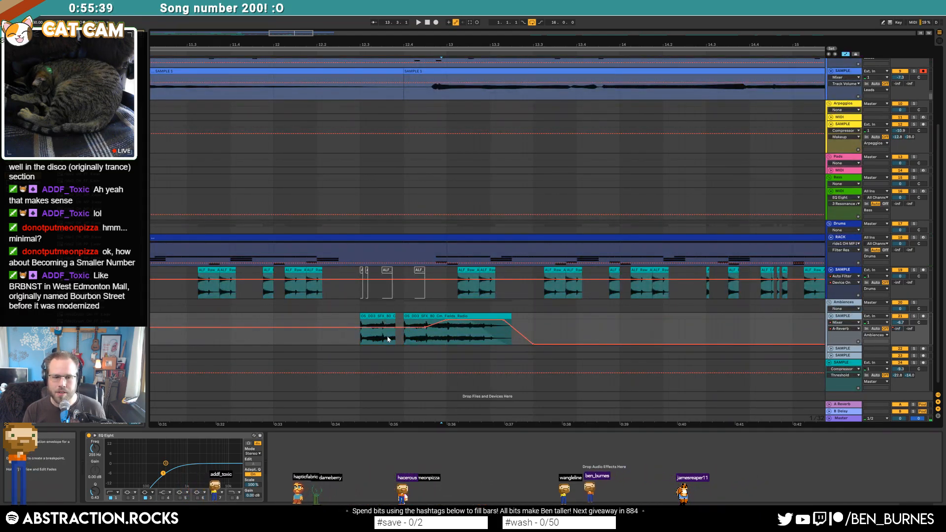
drag(388, 340, 403, 340)
key(ctrl+c)
click(512, 339)
key(ctrl+v)
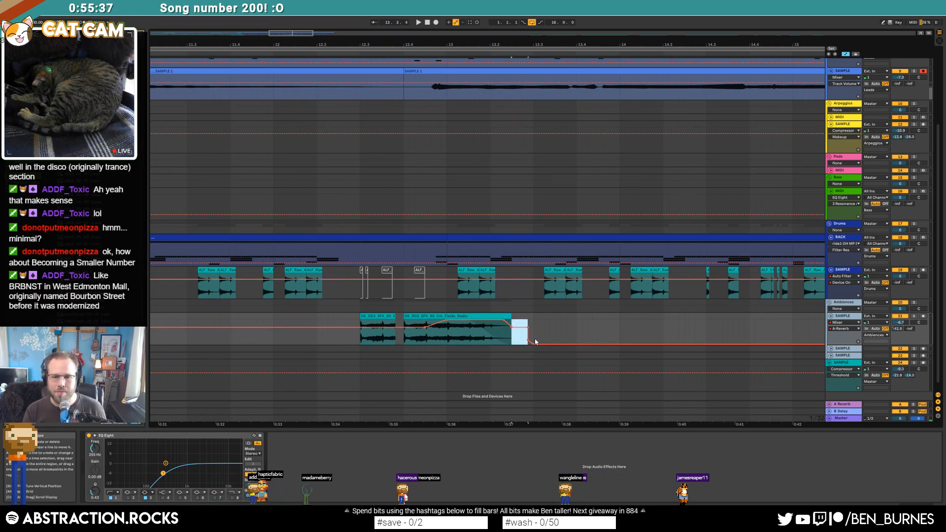
drag(534, 347, 527, 329)
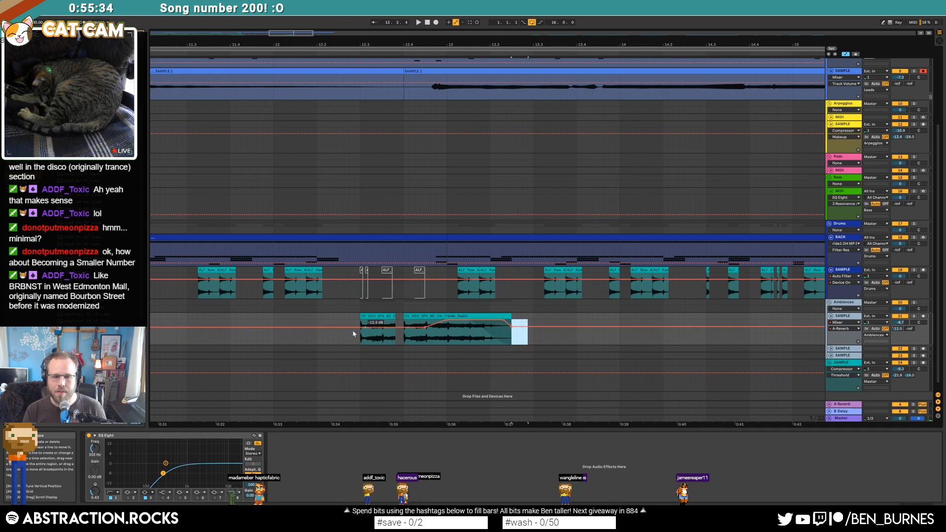
key(a)
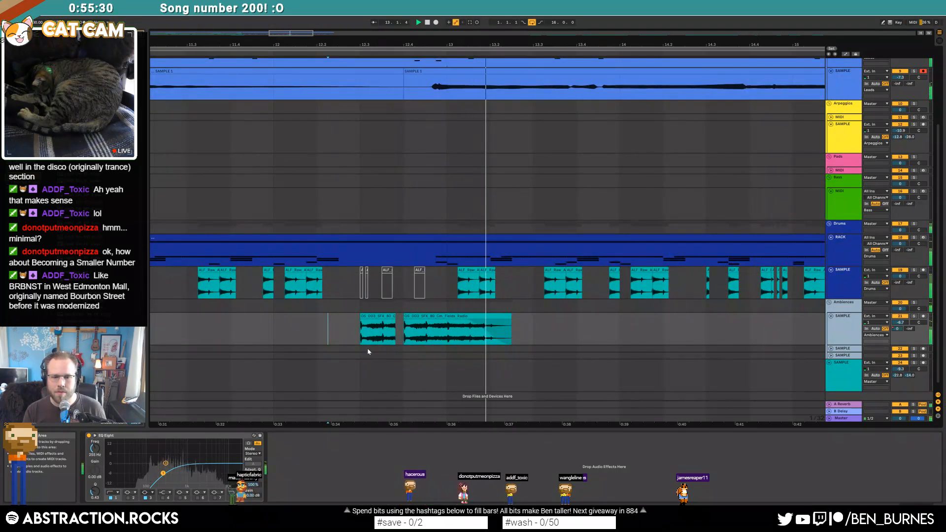
key(space)
- Solo the ambience sample track and listen to the radio clip from bar 13
click(448, 327)
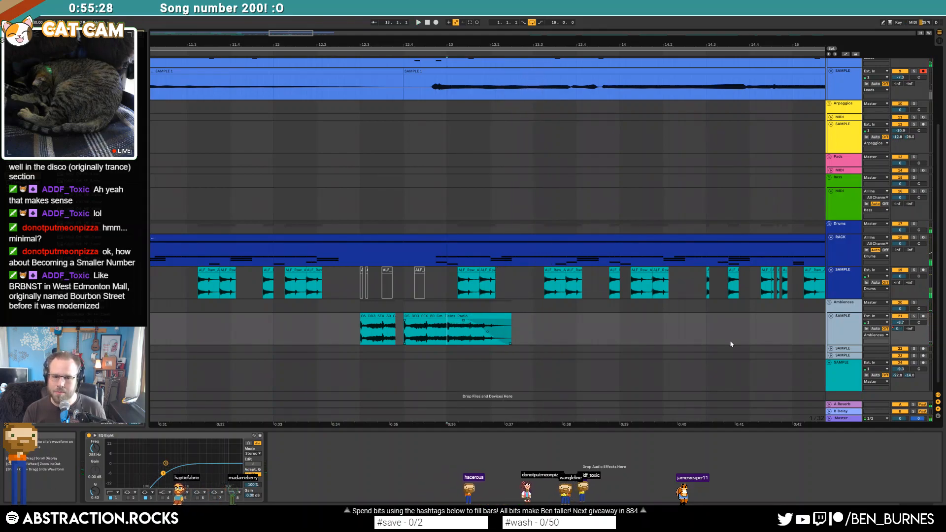
click(914, 317)
key(space)
key(space)
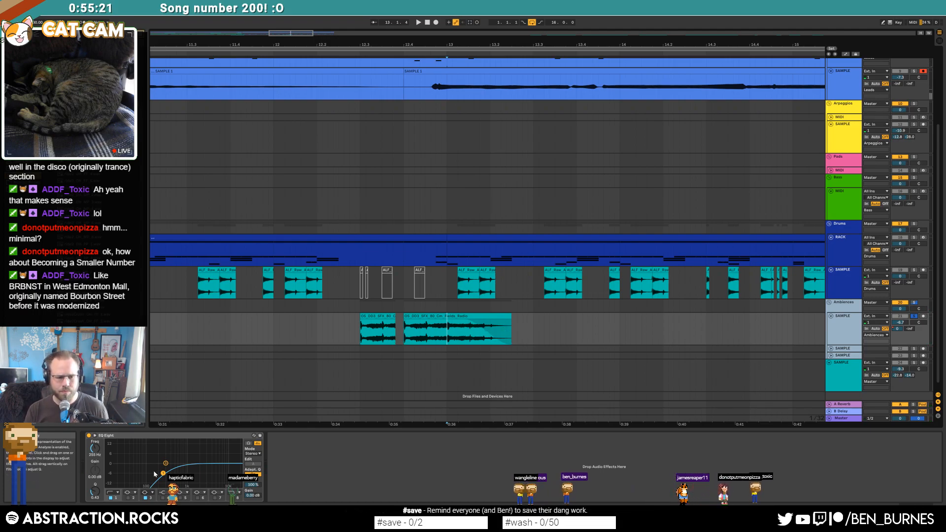
- Lock the envelopes and duplicate a quarter-beat slice of the second radio clip from 12.4.4 repeatedly up to the clip's end
click(437, 340)
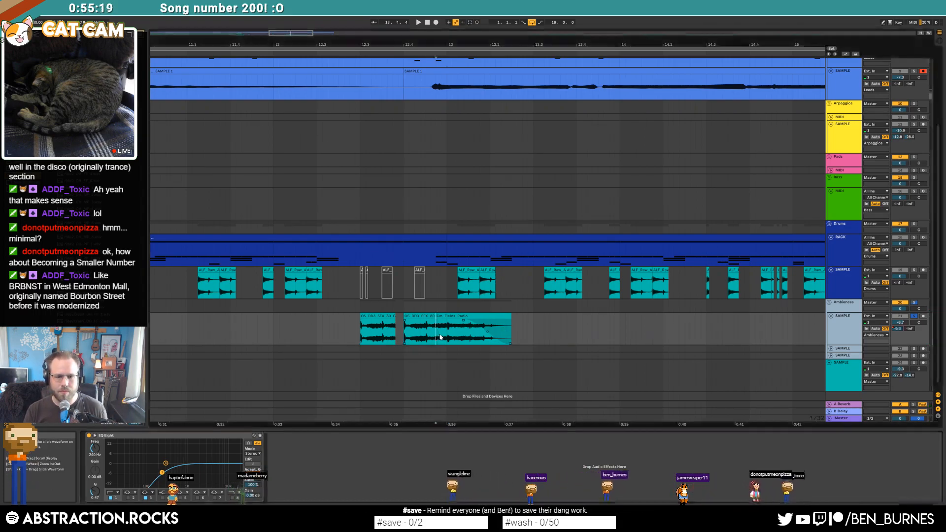
click(856, 54)
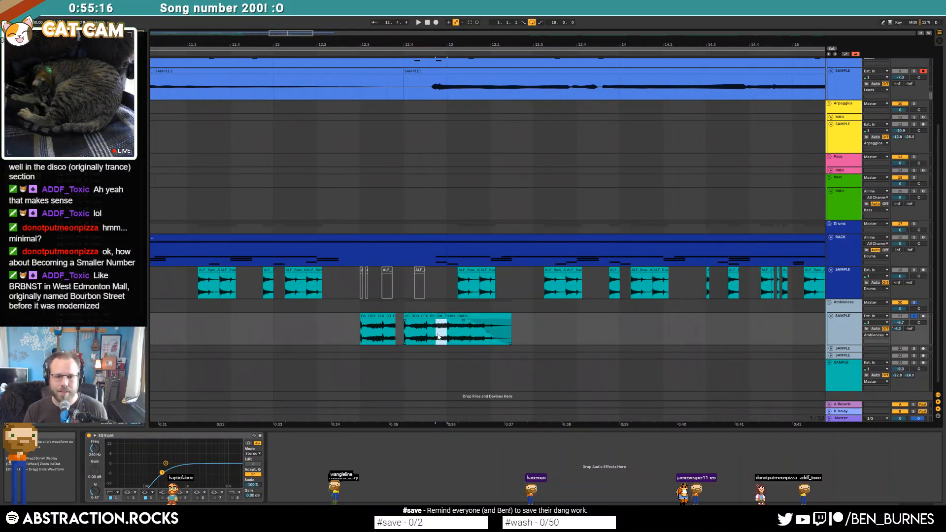
key(ctrl+d)
key(ctrl+d)
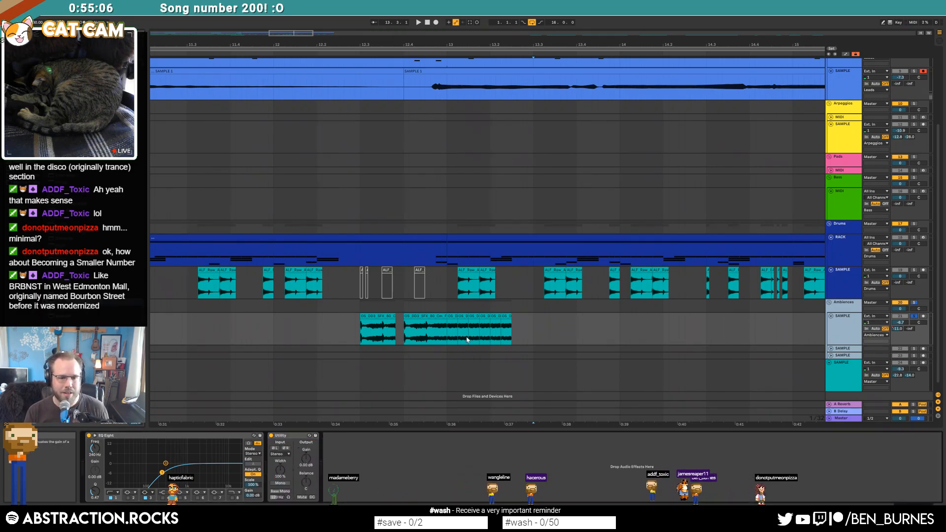
- Automate the Utility gain to fade out the radio slices from bar 13 to their end, and play the result
key(a)
click(447, 332)
drag(511, 333, 512, 340)
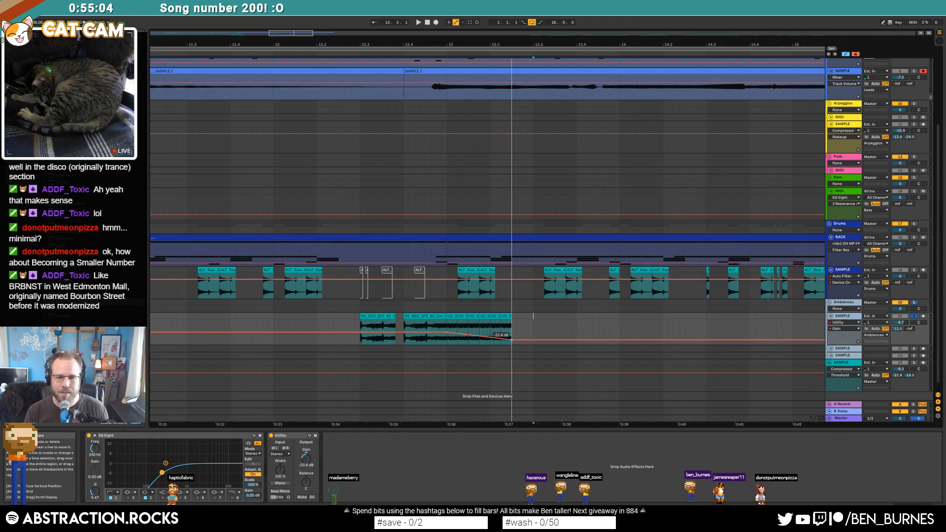
key(a)
click(345, 340)
key(space)
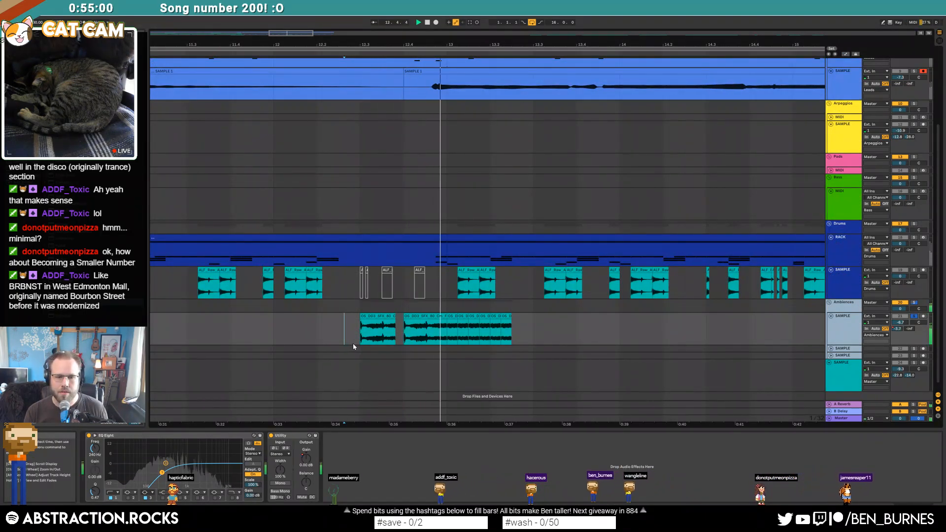
- Unsolo the ambience track, play the radio section in the full mix and check its reverb send automation
click(915, 317)
click(312, 329)
key(space)
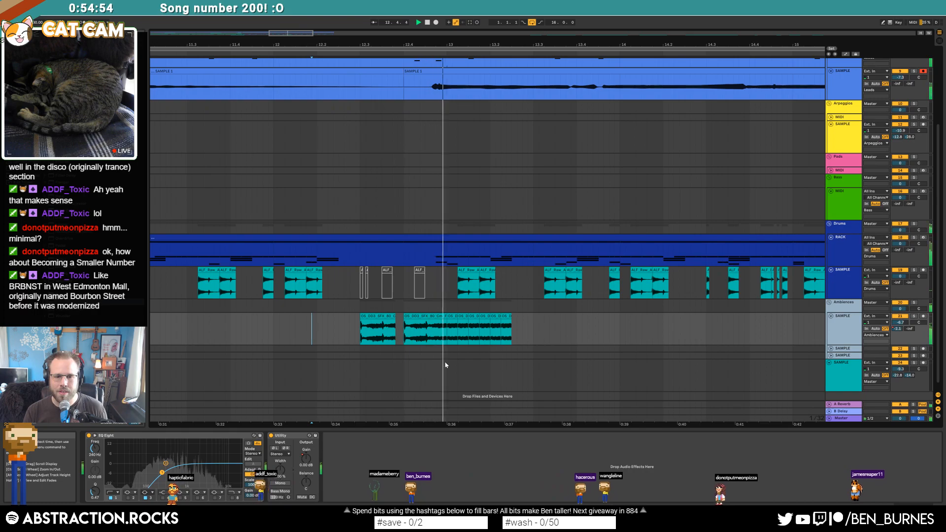
key(space)
key(a)
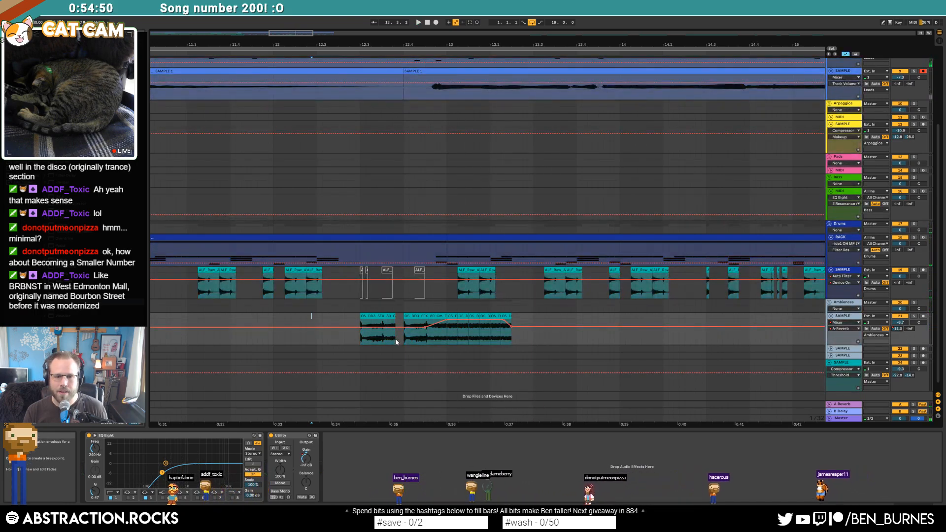
click(397, 342)
key(space)
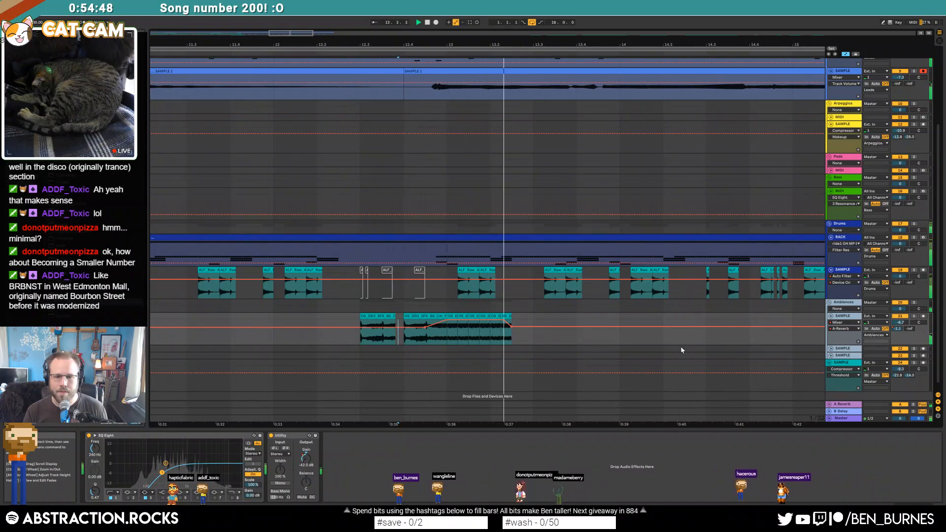
- Hide the automation and copy the first radio clip from bar 12.3 to 16.3 on the same track
key(a)
key(w)
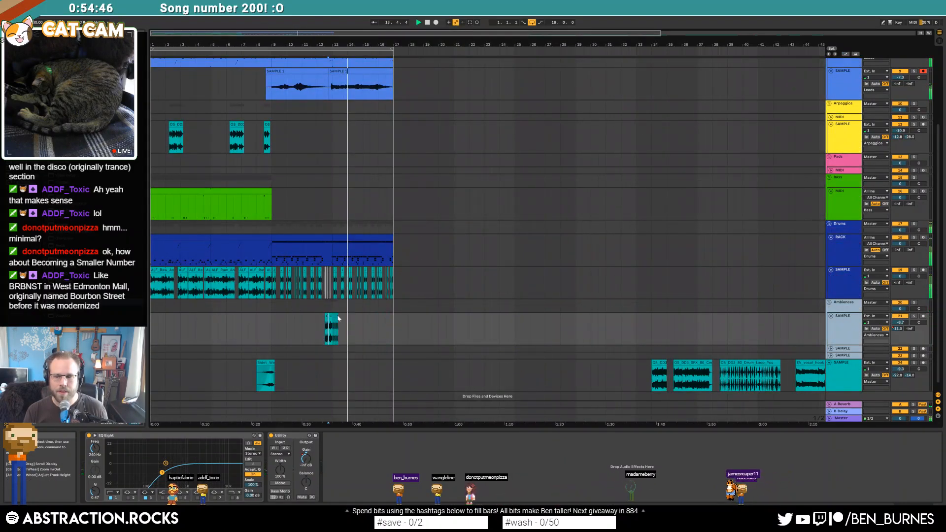
ctrl+scroll(367, 319, up, 3)
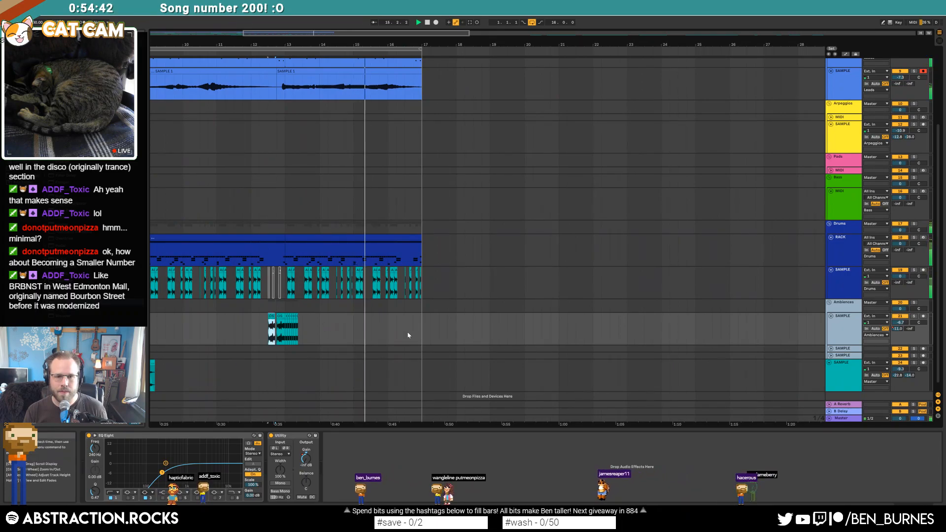
click(406, 334)
key(ctrl+v)
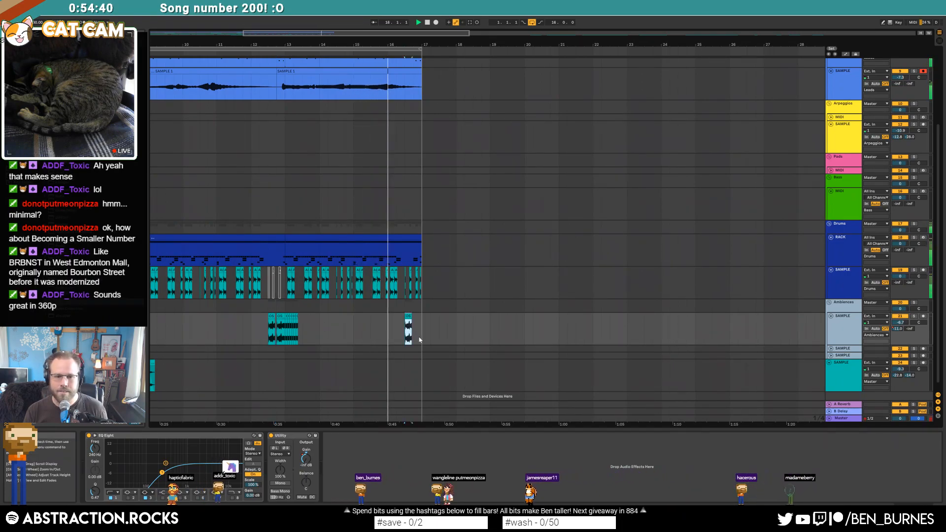
- Copy the stuttering radio slices near bar 13 to directly after the radio clip at bar 16.3, and play the result
ctrl+scroll(420, 339, up, 2)
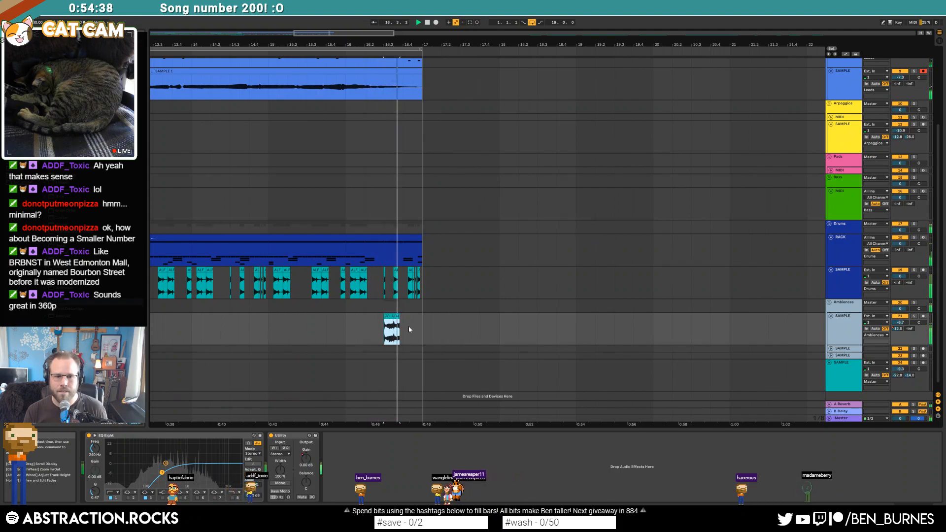
key(space)
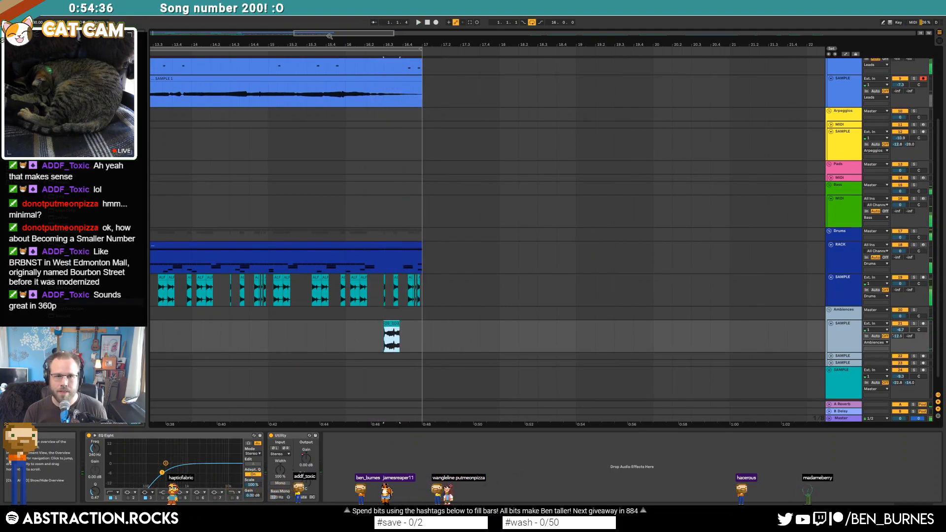
drag(329, 34, 313, 33)
click(253, 326)
shift+click(290, 328)
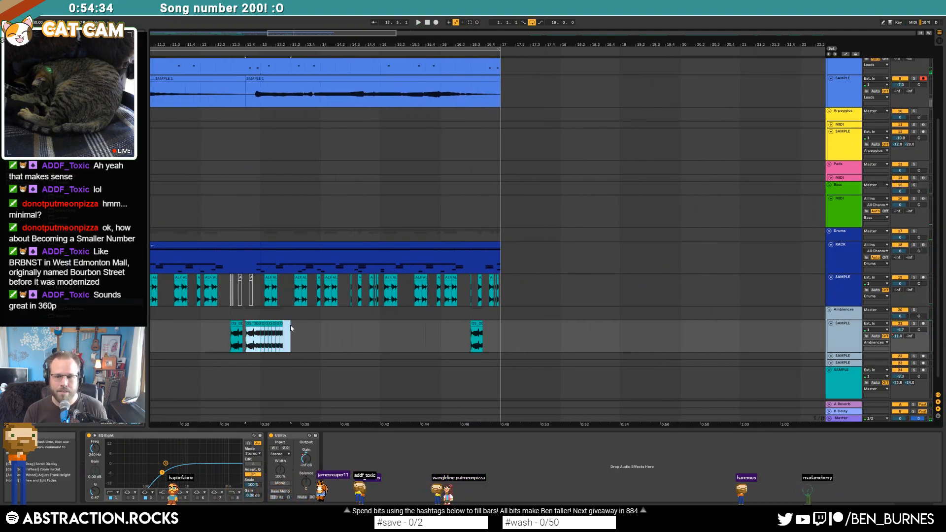
click(486, 336)
click(480, 323)
key(space)
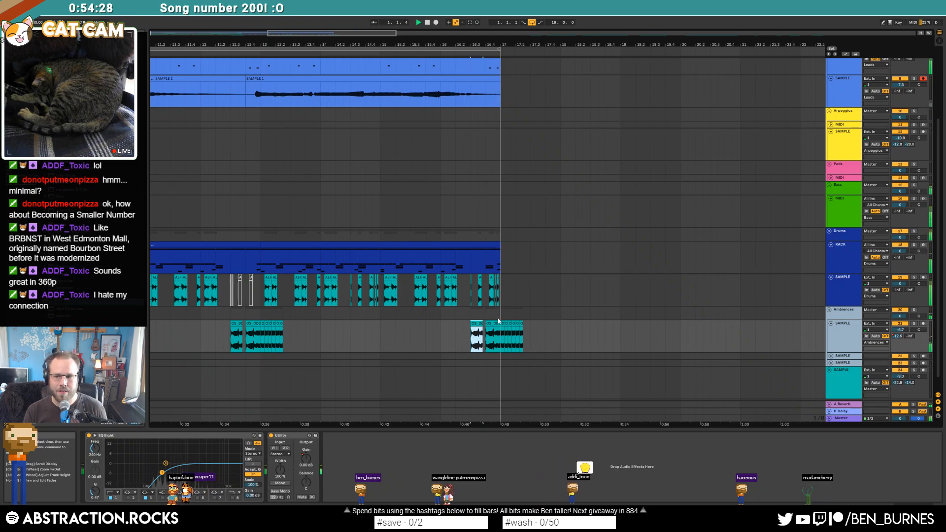
- Unfold the Pads MIDI track and create an empty MIDI clip on it from bar 9 to bar 17
drag(335, 37, 331, 35)
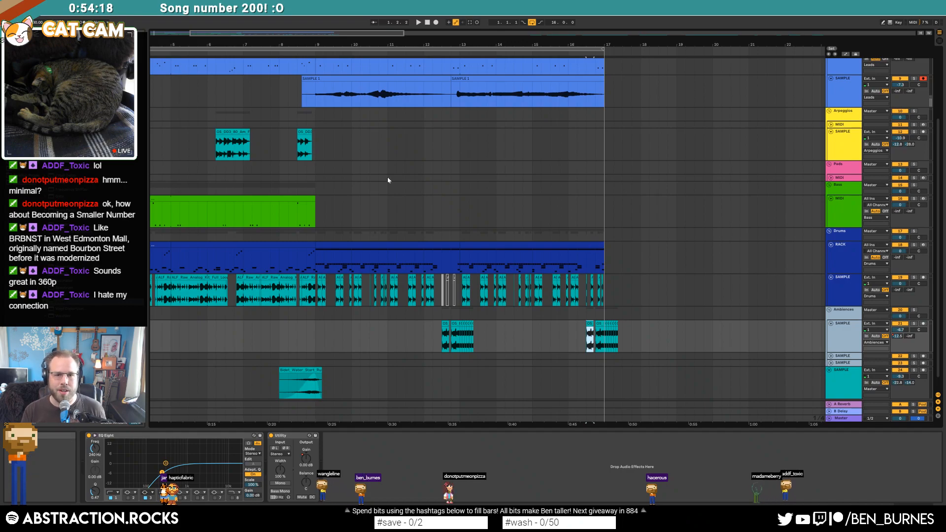
click(303, 88)
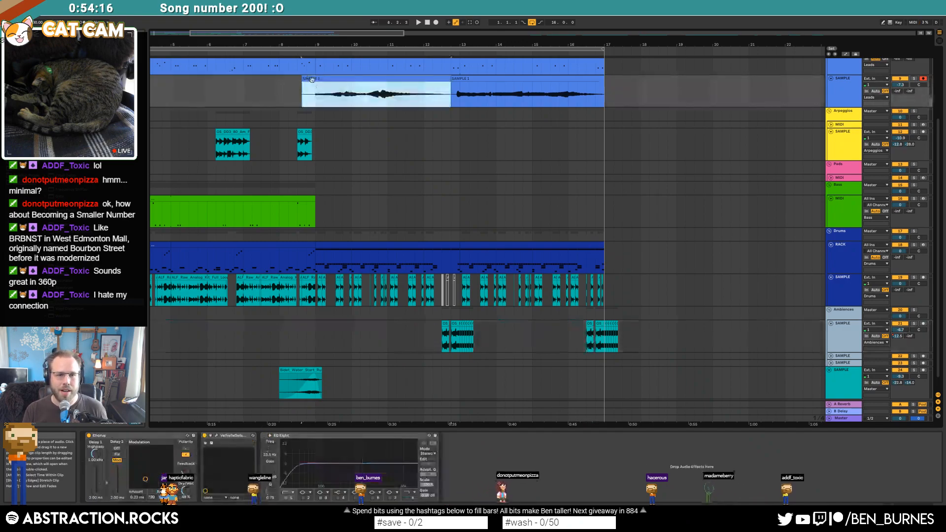
key(minus)
key(minus)
scroll(217, 206, up, 3)
drag(210, 44, 290, 44)
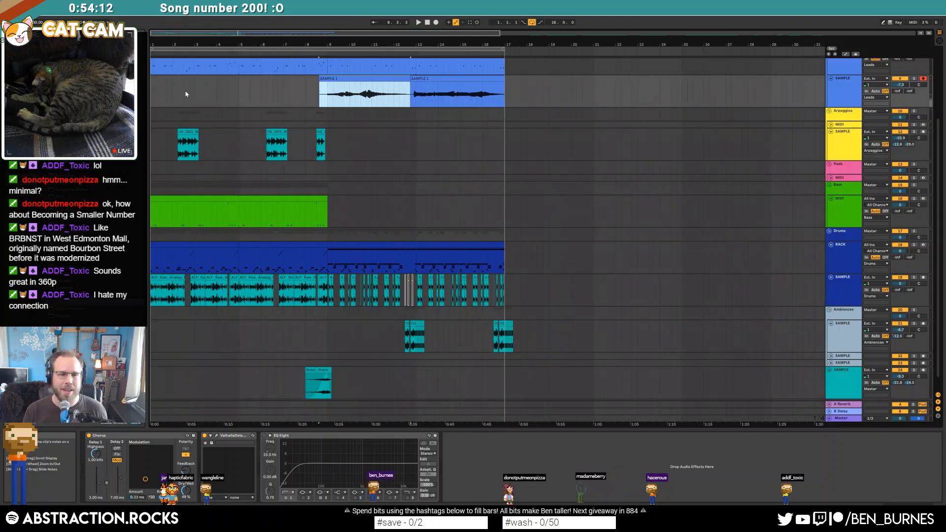
click(323, 200)
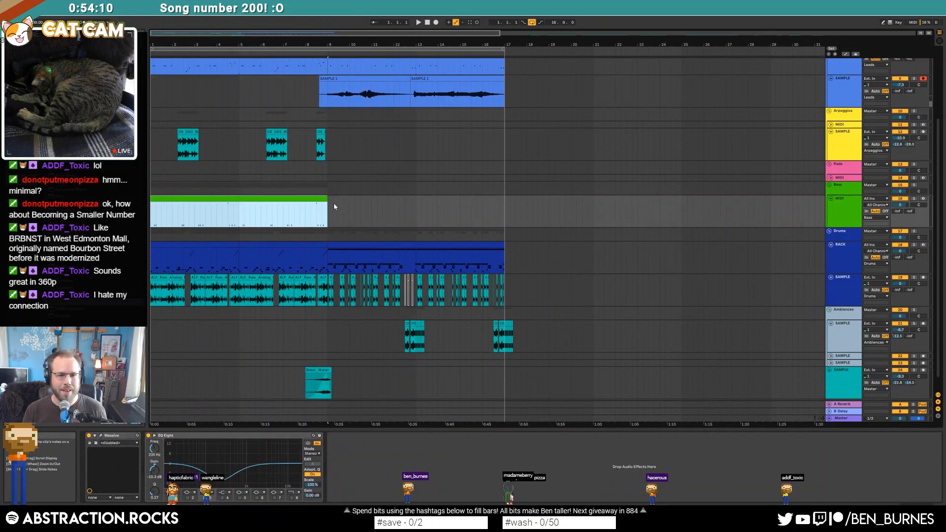
click(832, 178)
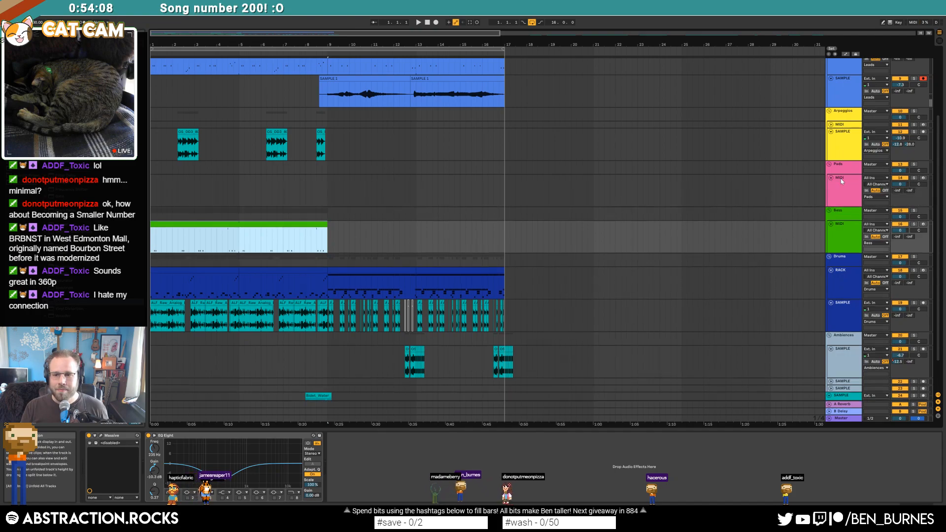
drag(334, 187, 417, 185)
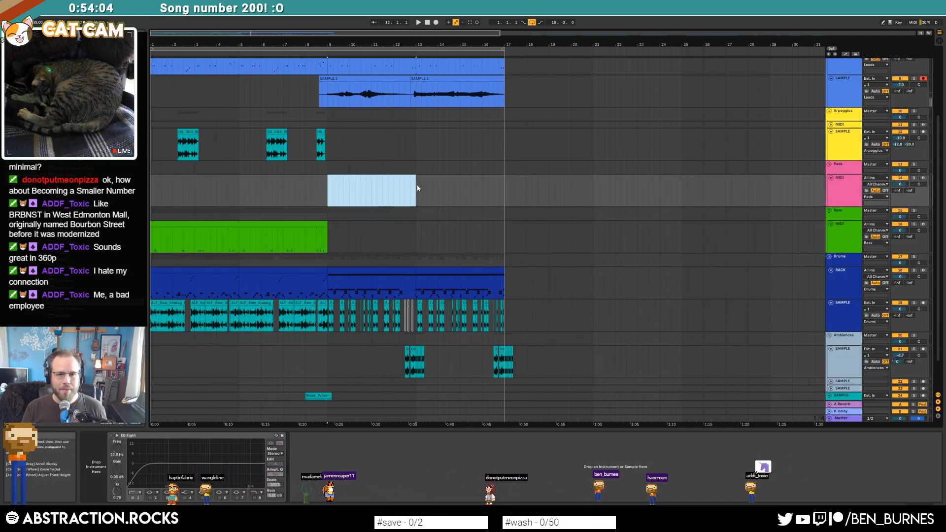
key(ctrl+shift+m)
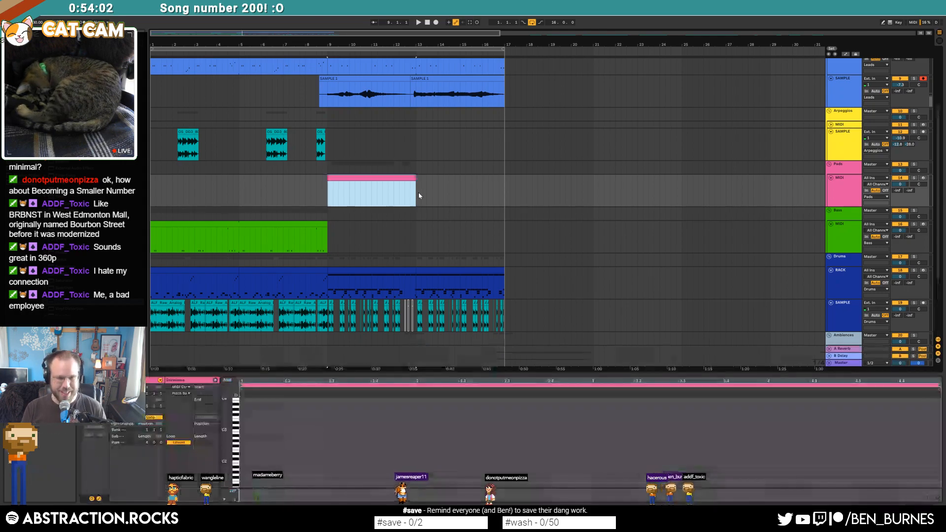
drag(416, 178, 502, 179)
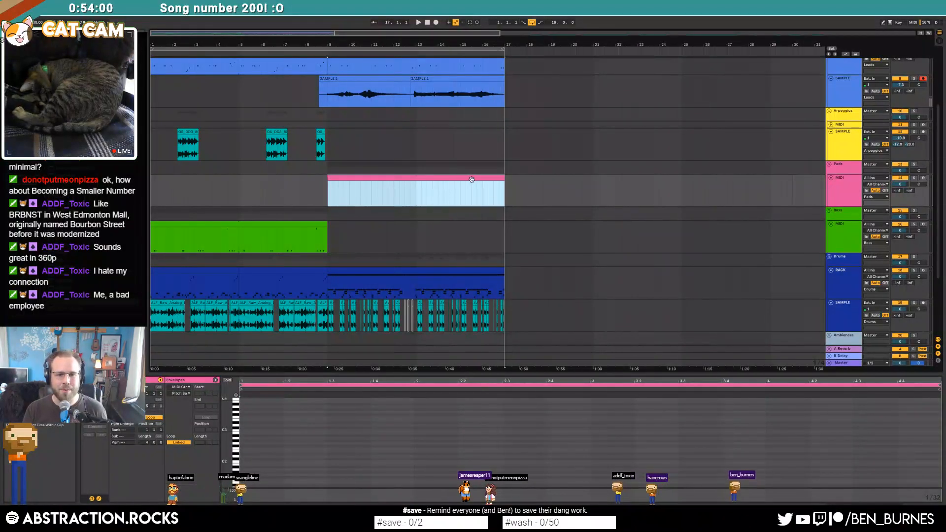
key(shift+Tab)
scroll(433, 173, down, 3)
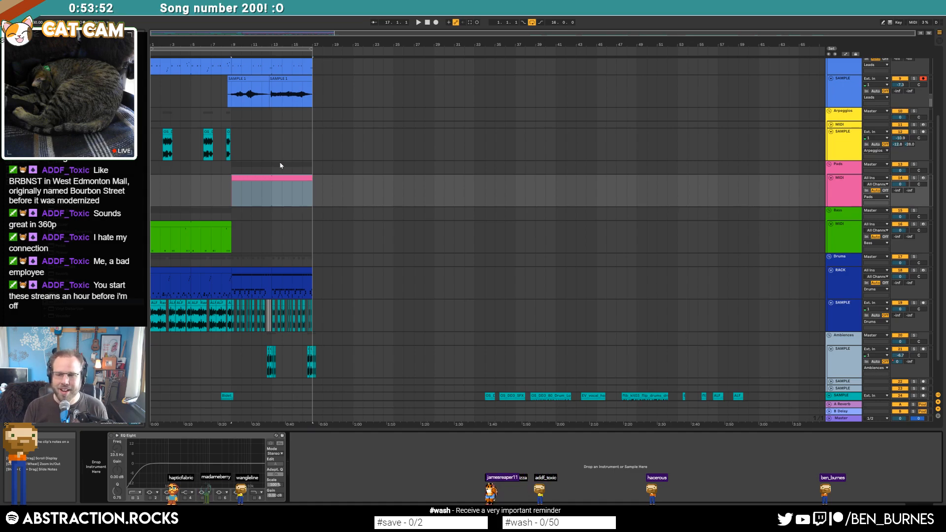
- Load Kontakt on the Pads MIDI track, and replace it with Massive
click(256, 180)
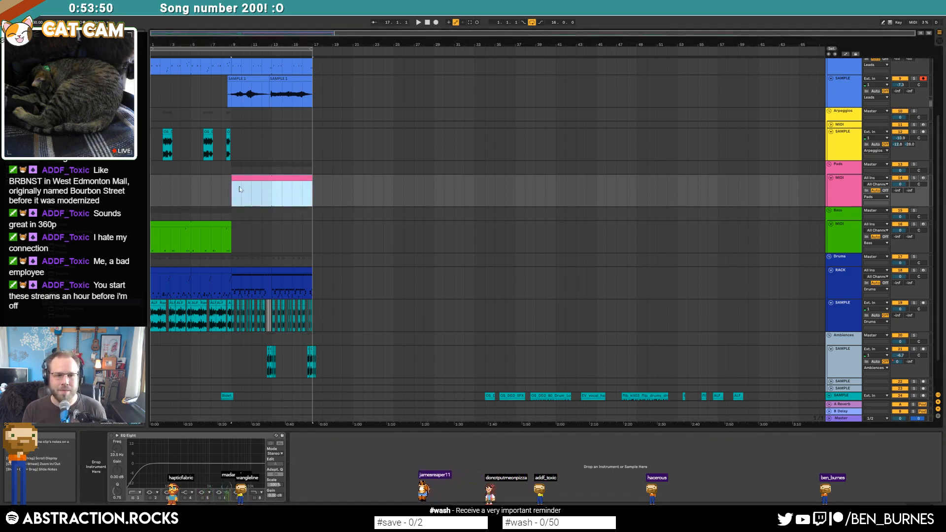
click(244, 191)
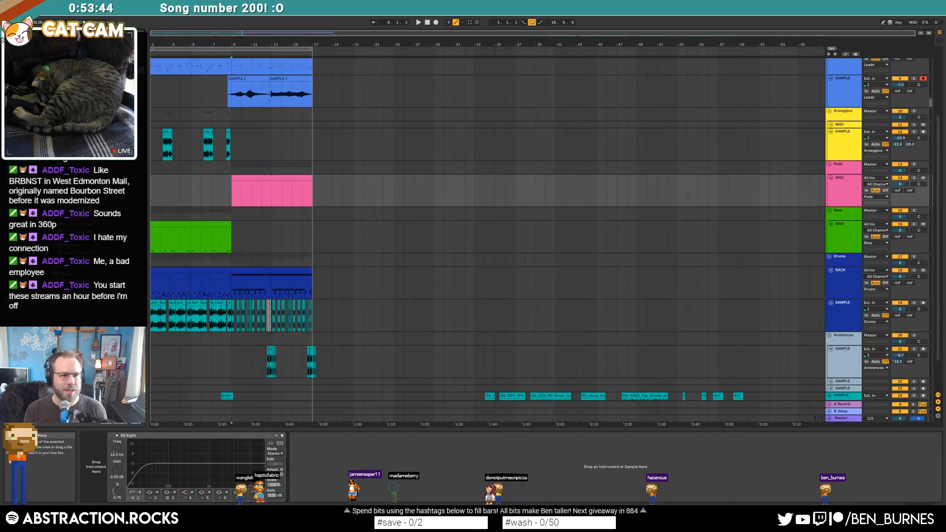
drag(71, 224, 275, 198)
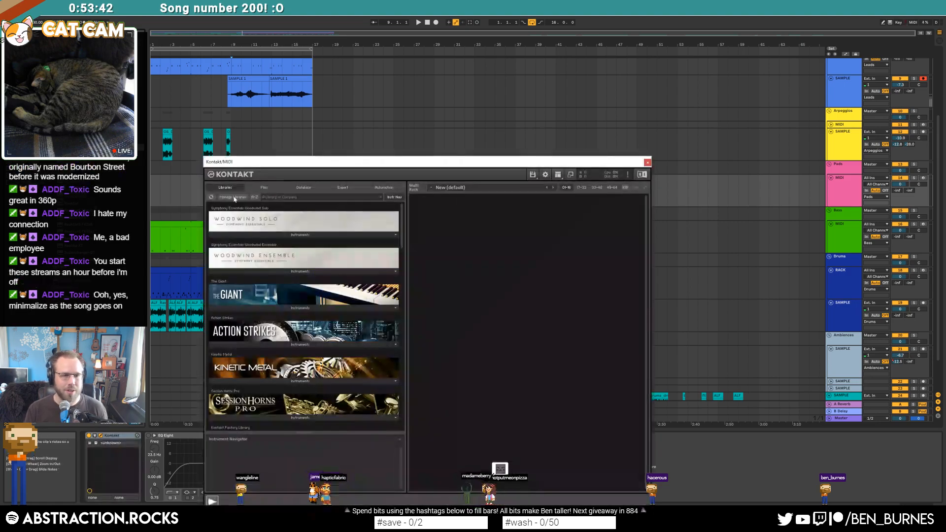
drag(300, 162, 444, 84)
click(792, 83)
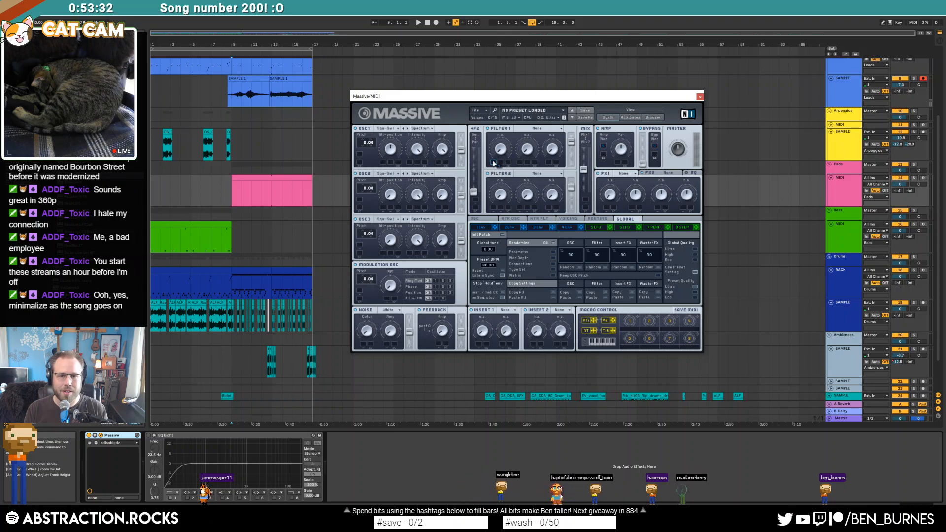
- Set Massive's Filter 1 to Lowpass 4 and shape envelope 4 with a slower attack, full sustain level and slightly longer release
click(535, 129)
click(532, 138)
click(535, 129)
click(530, 143)
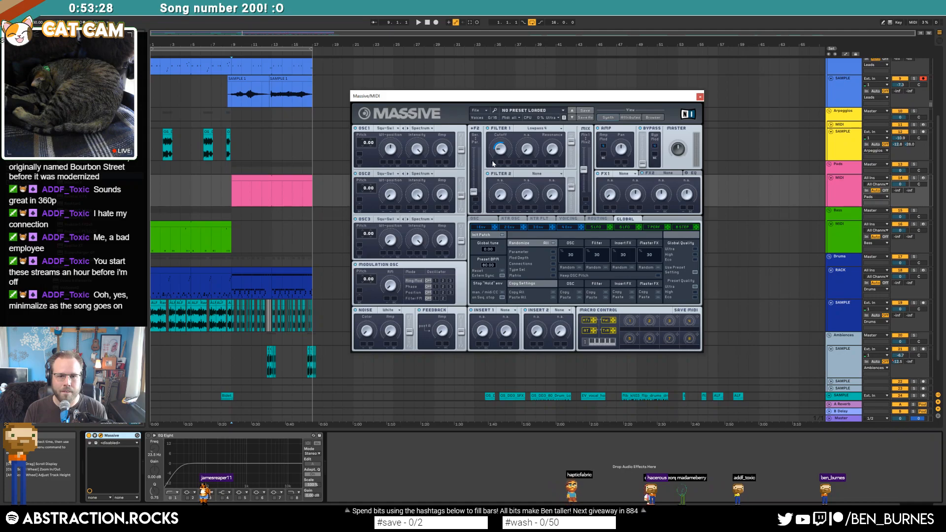
click(542, 229)
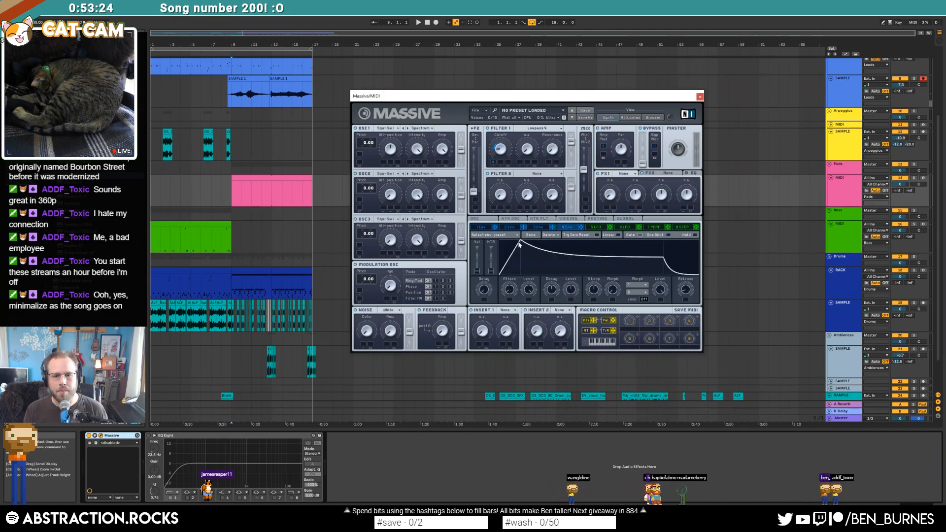
drag(571, 290, 568, 141)
drag(687, 292, 683, 282)
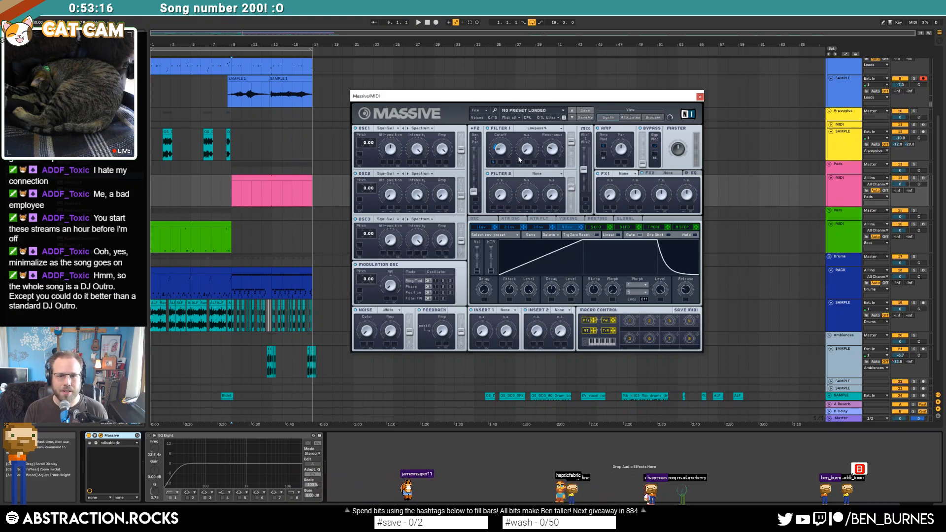
- Change Filter 1 to Bandpass and set oscillators 1 and 2 to the Sin-Squ wavetable, detuned 0.01 and -0.01
click(543, 130)
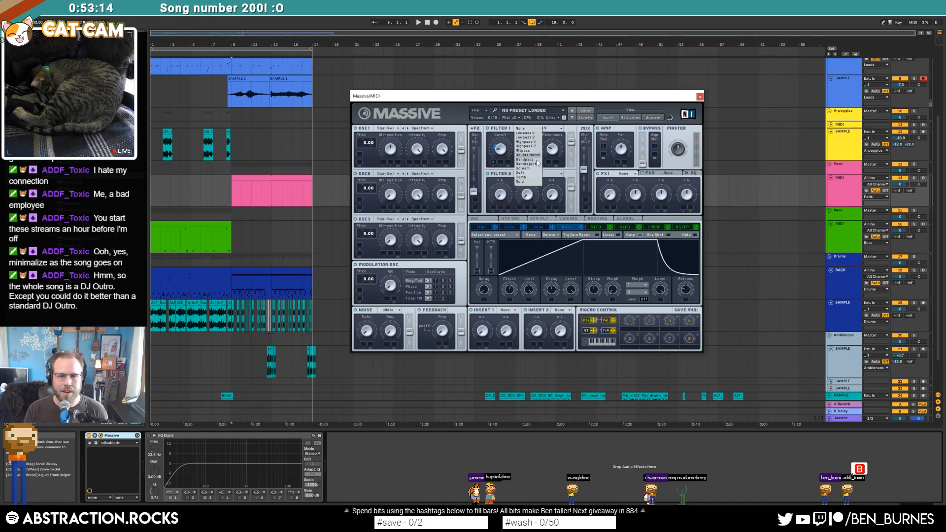
click(536, 160)
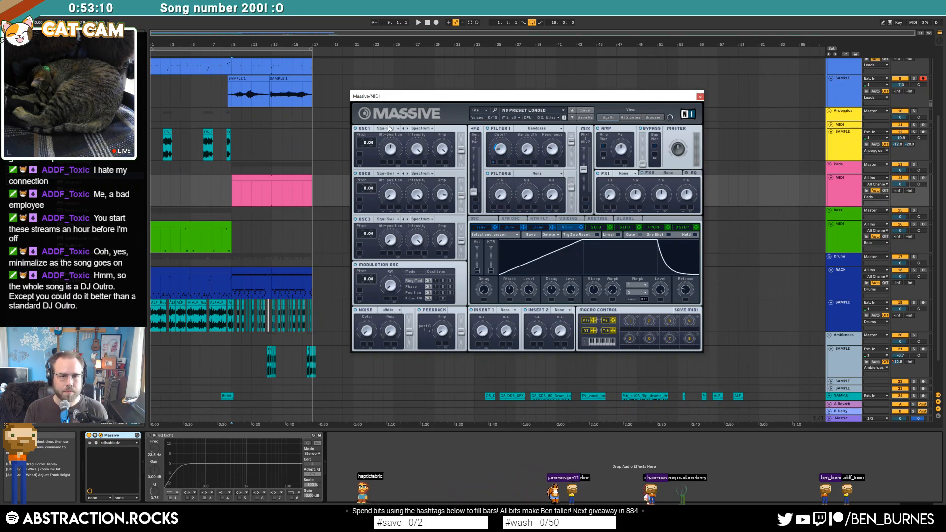
click(389, 128)
click(430, 154)
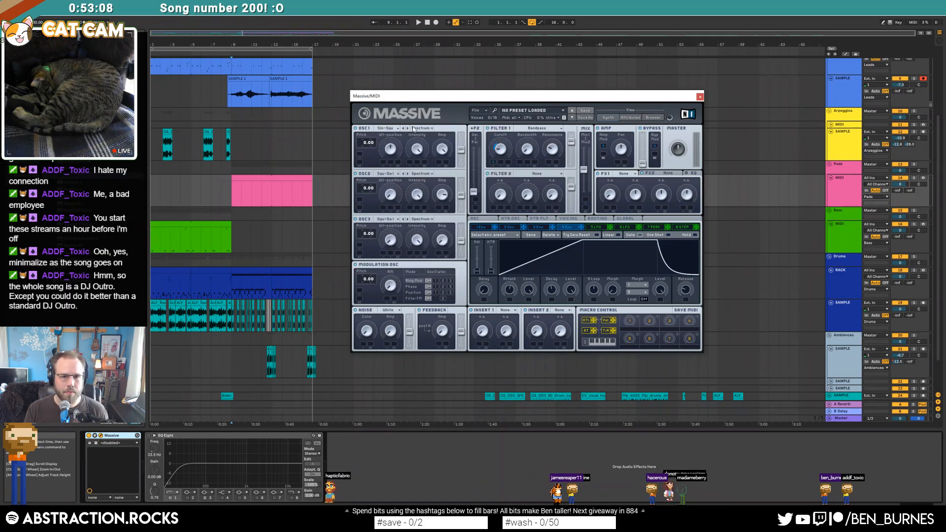
click(386, 175)
click(409, 195)
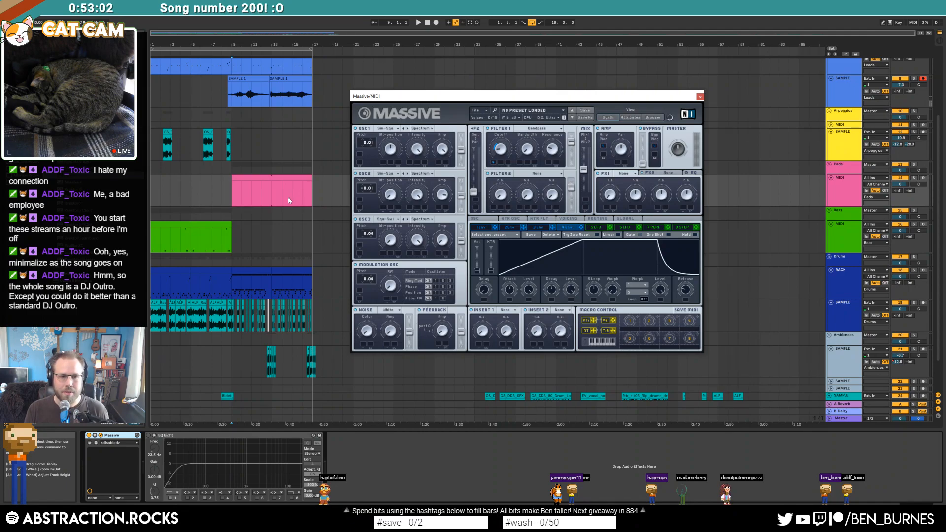
- Add ValhallaDelay after Massive in Digital mode with 44% mix, -1.1 ms spread, 81.2% feedback, 9.6 dB drive and 8% diffusion
click(262, 183)
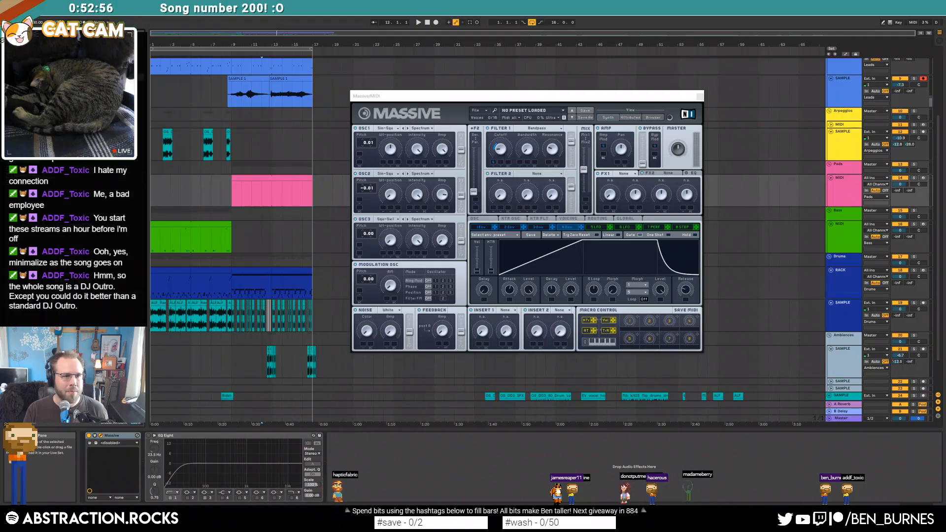
drag(106, 99, 143, 453)
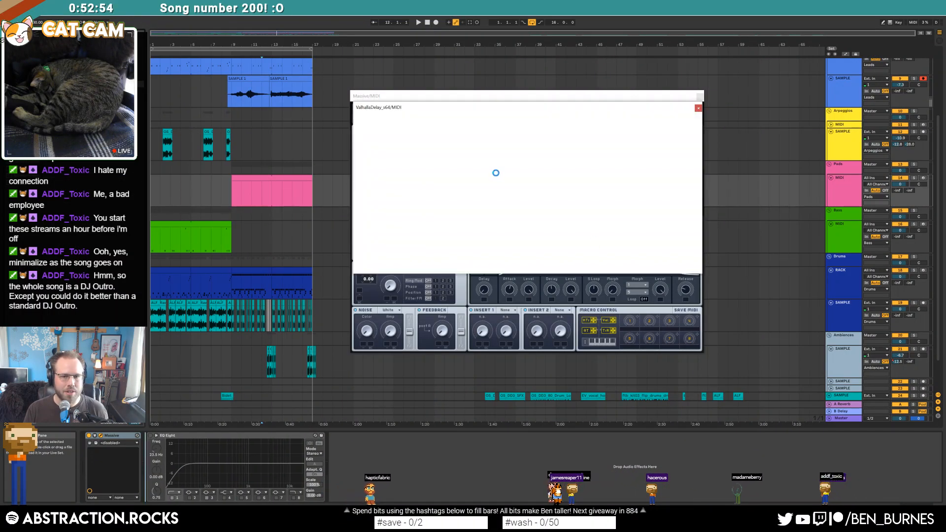
drag(516, 108, 533, 139)
drag(400, 199, 452, 200)
click(413, 276)
click(419, 318)
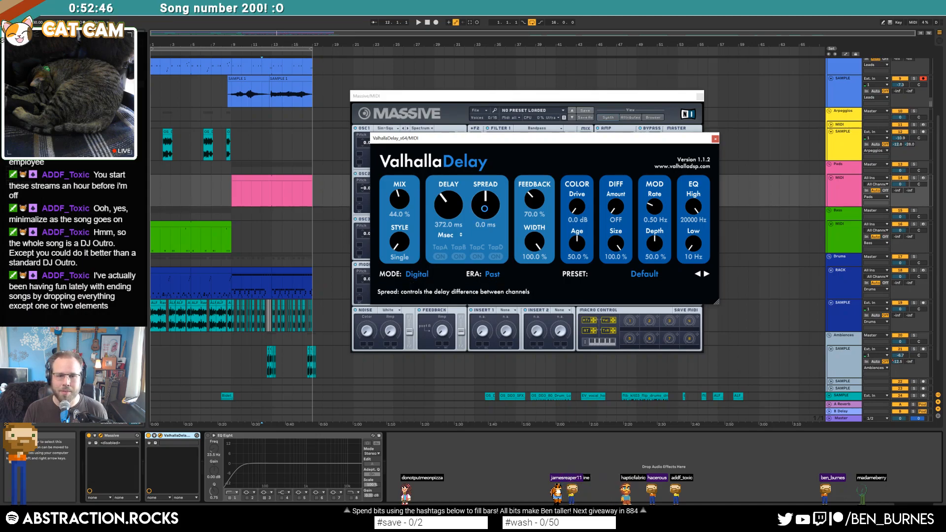
drag(531, 206, 611, 204)
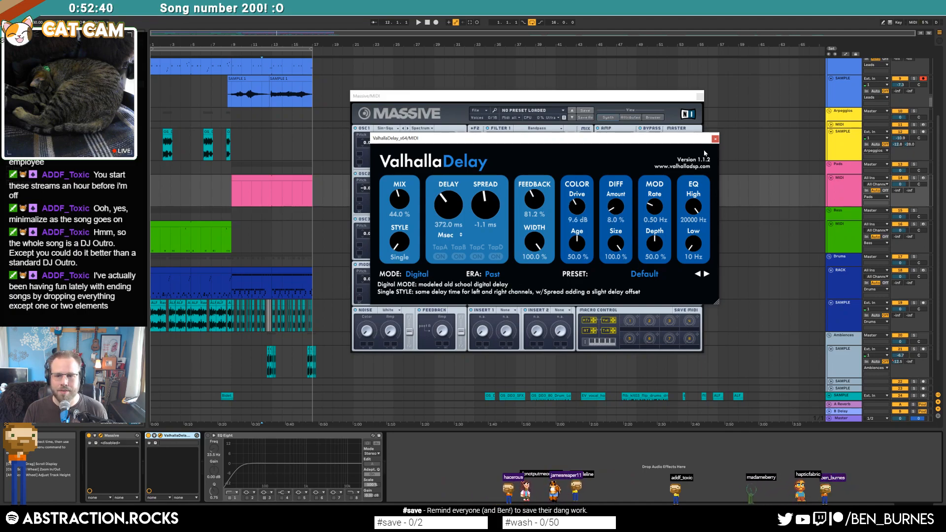
click(716, 138)
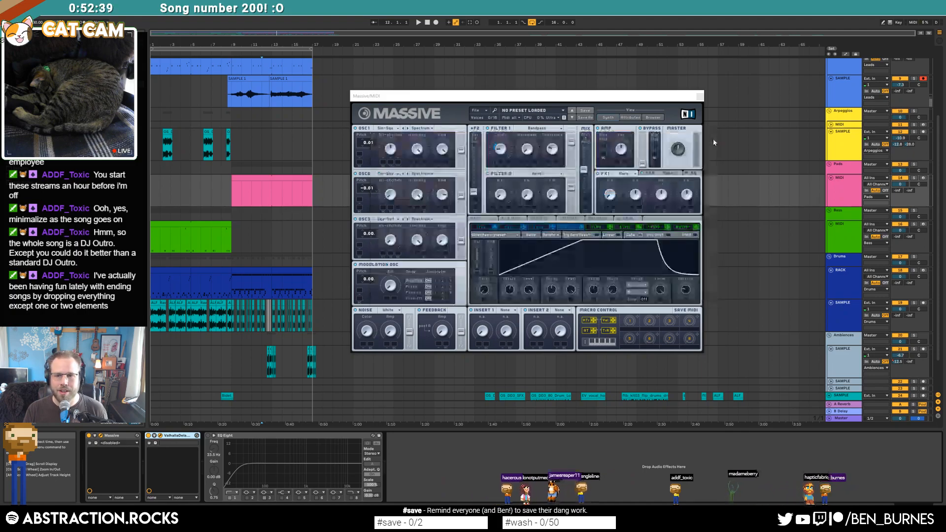
click(700, 97)
- Copy the first chord of the lead MIDI clip at bar 9 to the start of the pad clip, and play it
double_click(271, 178)
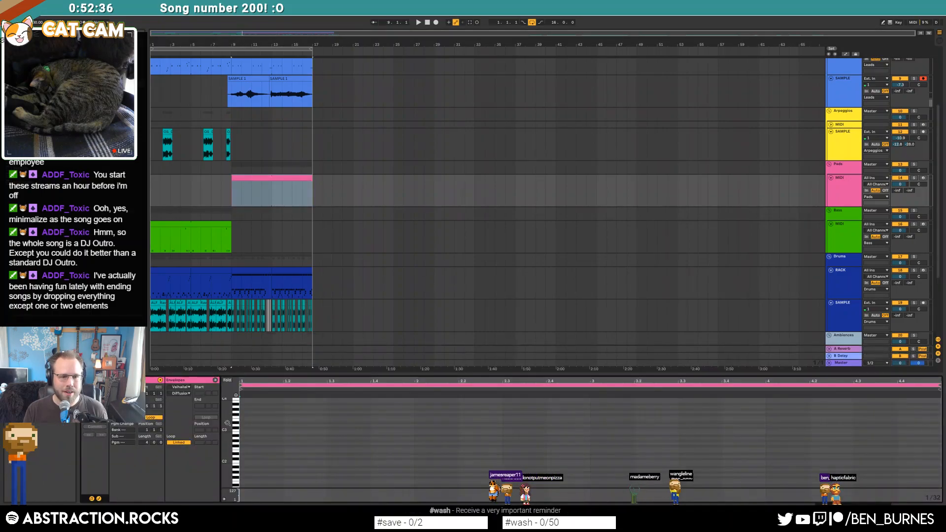
scroll(259, 118, up, 3)
click(254, 80)
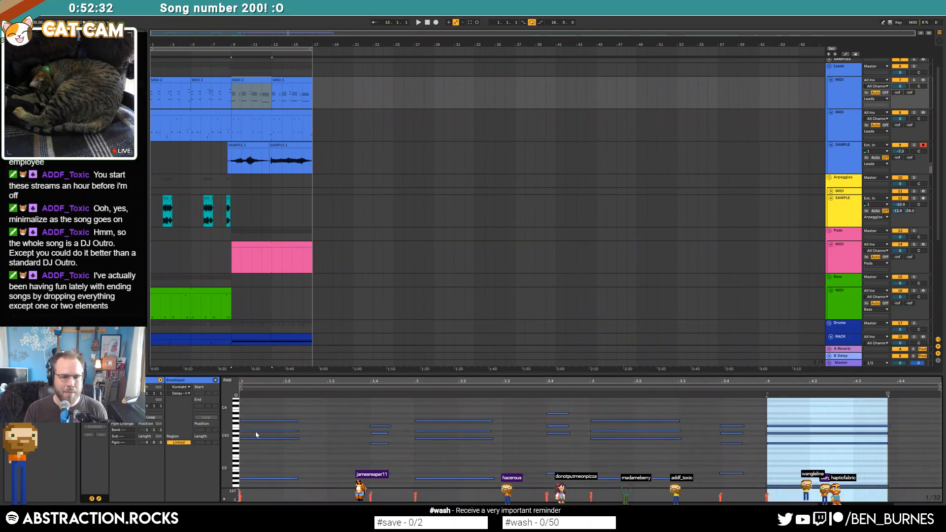
click(262, 257)
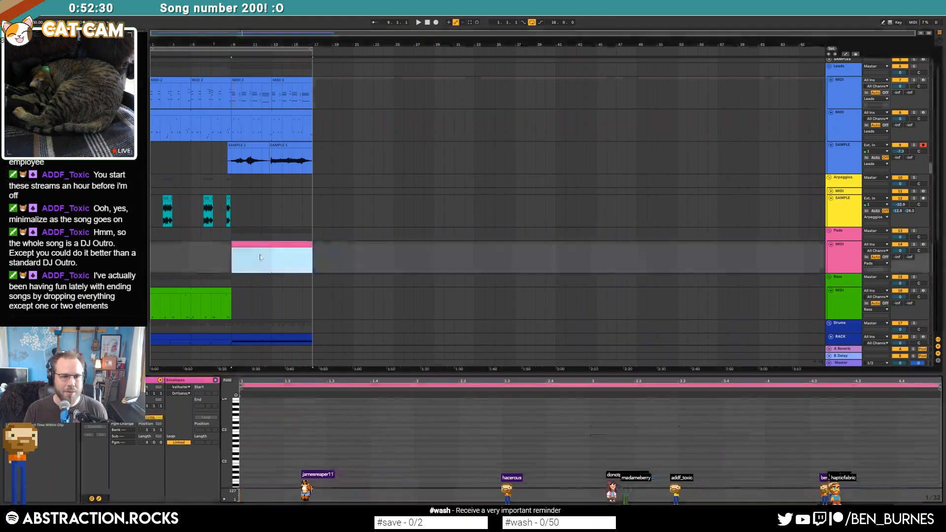
click(242, 431)
key(ctrl+v)
key(space)
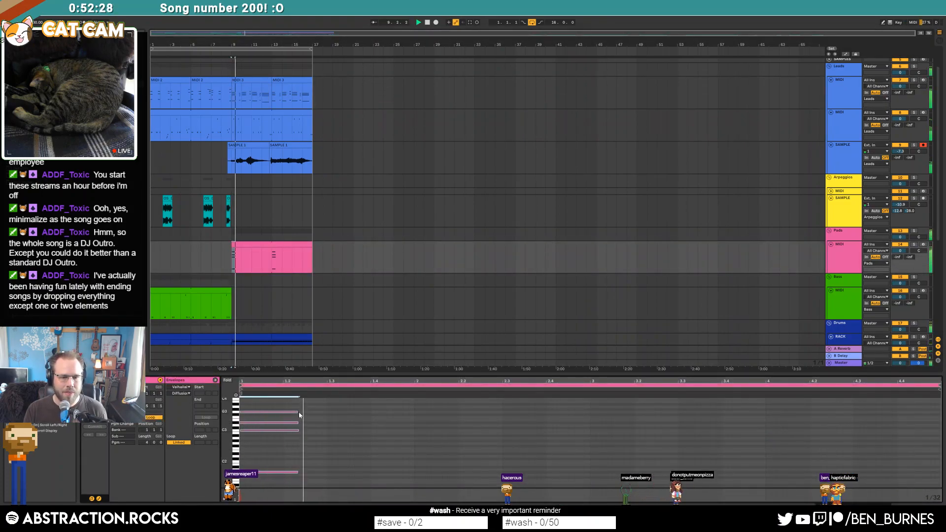
- Transpose the pad chord up one octave during playback and reopen the Massive window
drag(283, 488, 286, 504)
key(shift+Up)
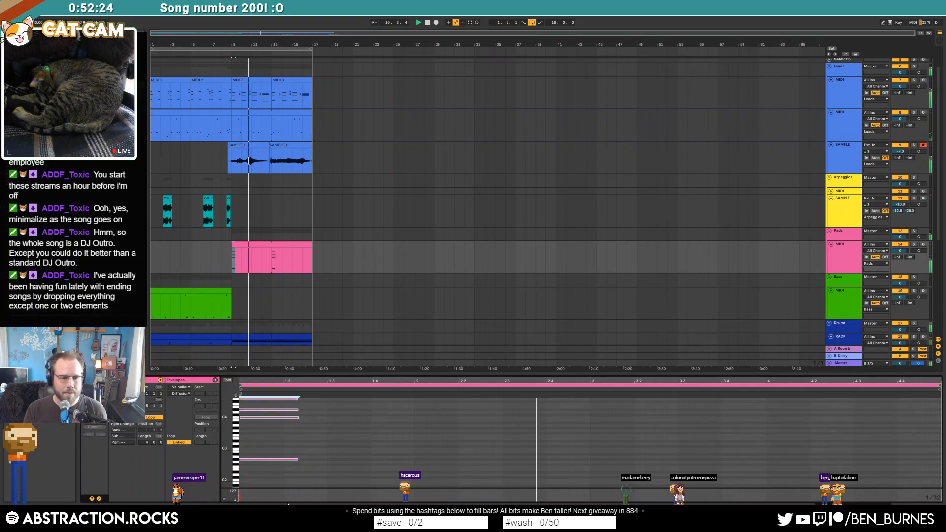
click(387, 243)
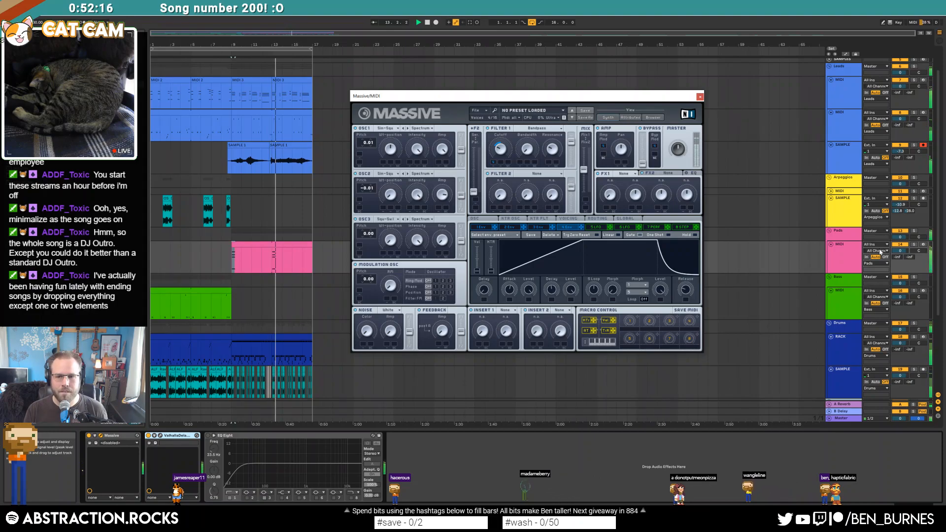
- Lower the pad track's volume to -8.3 dB while playing the section, and open the pad clip's notes
drag(900, 252, 900, 270)
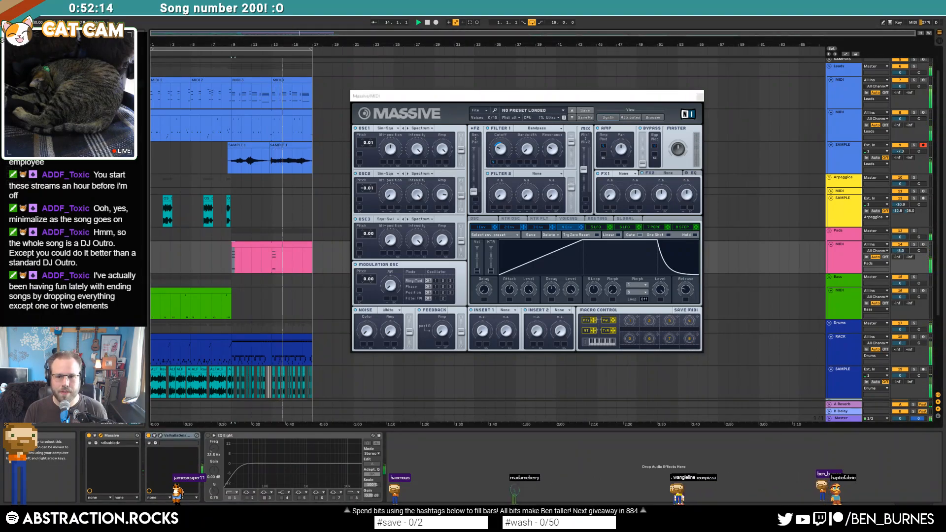
key(space)
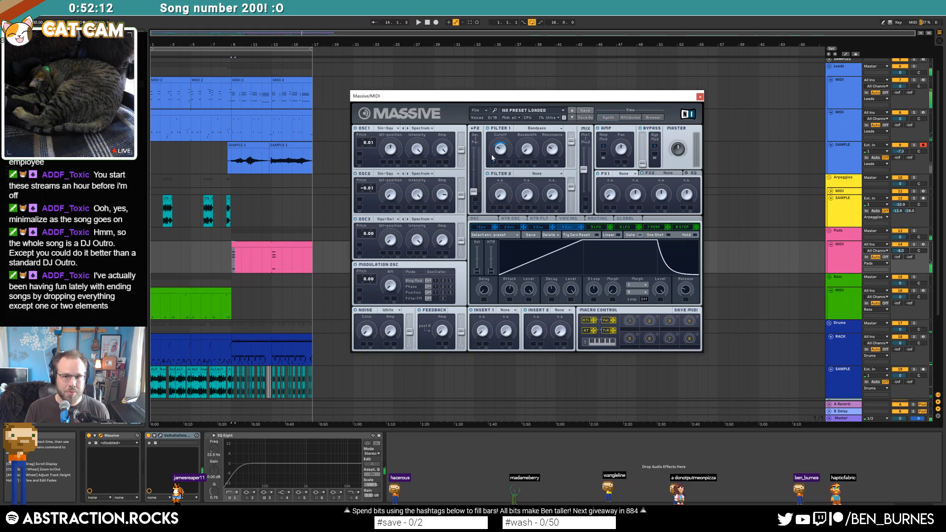
double_click(301, 256)
key(space)
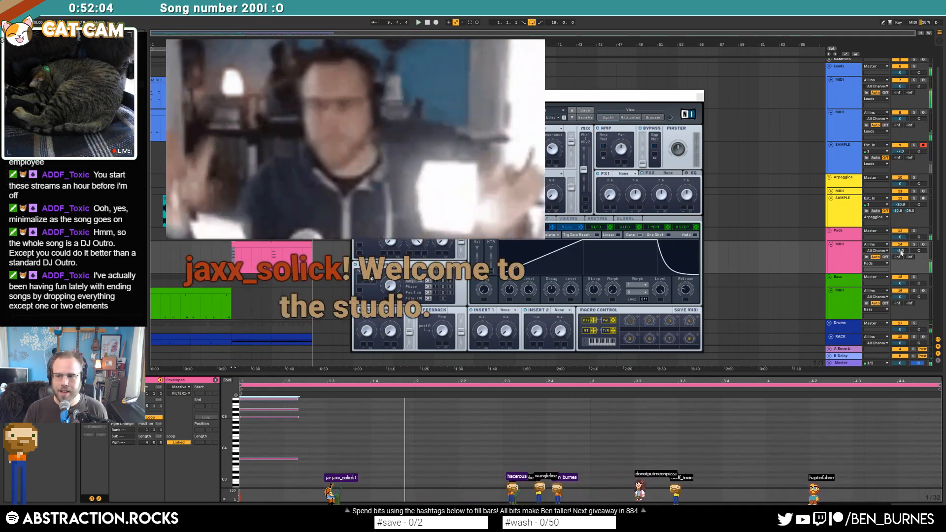
click(901, 253)
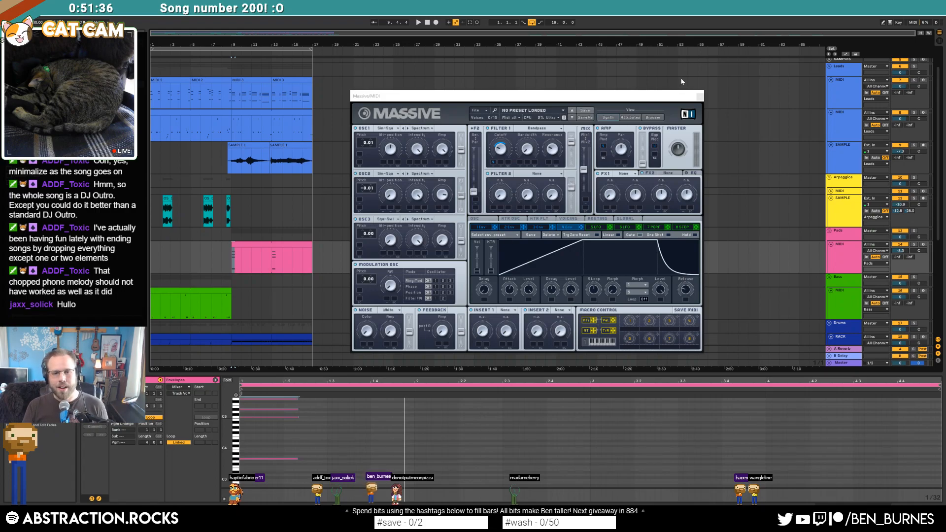
- Select the pad clip at bar 9 and load the Chorus effect into Massive's FX1 slot
click(249, 242)
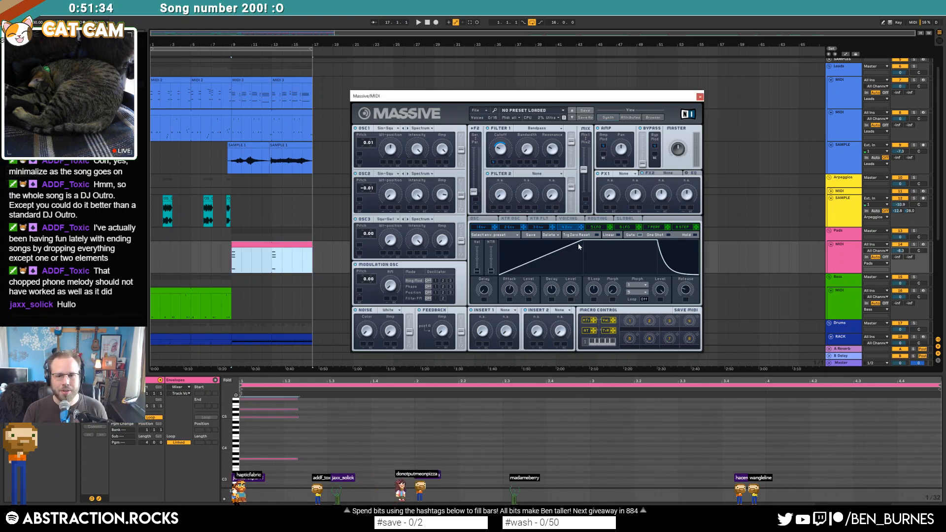
click(625, 173)
click(628, 205)
click(626, 173)
click(629, 204)
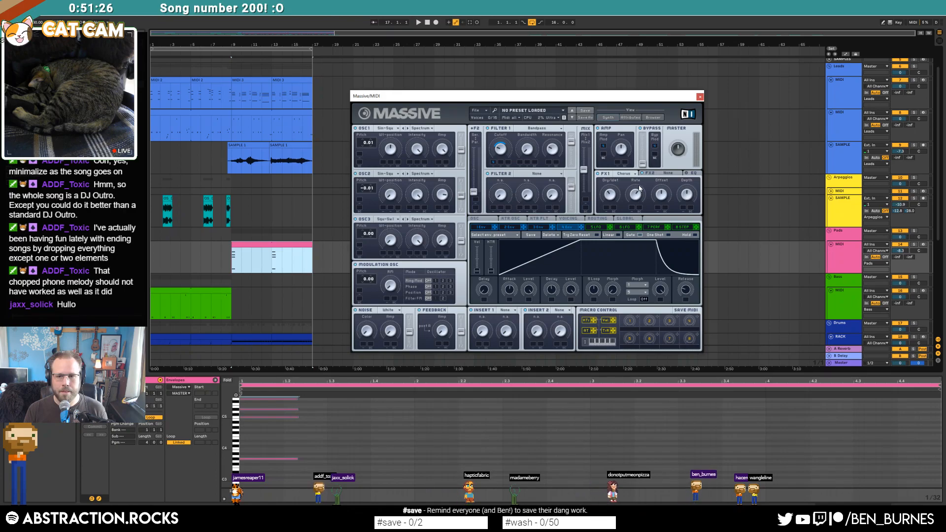
- Lower the pad track's volume further and adjust Massive's Filter 1 cutoff while playing from bar 9
key(space)
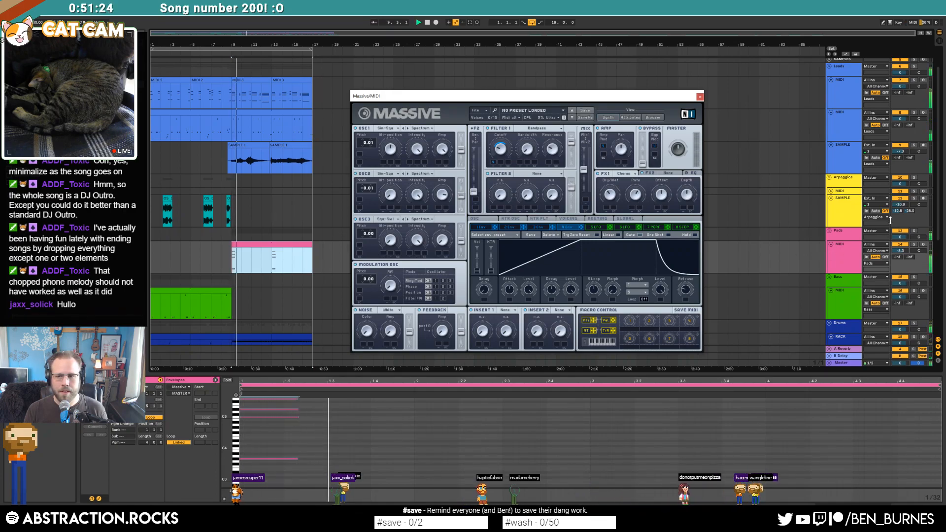
key(space)
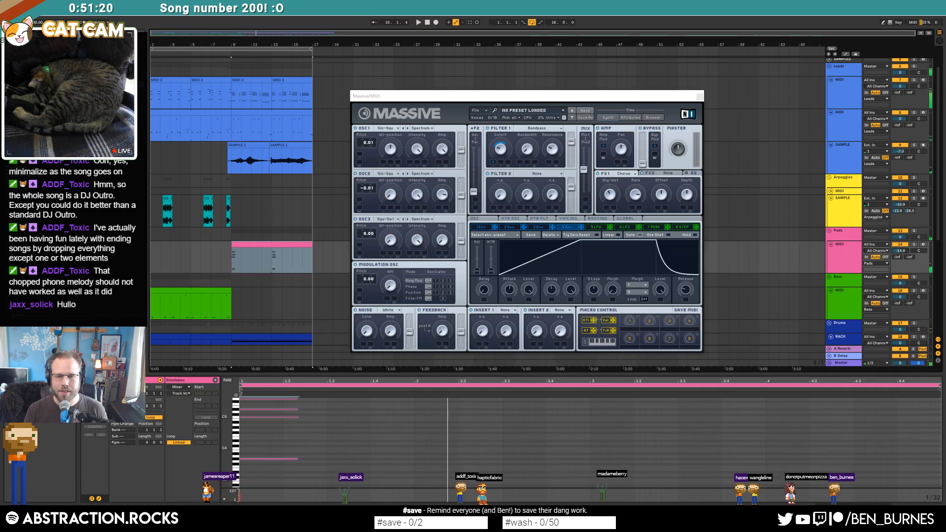
key(space)
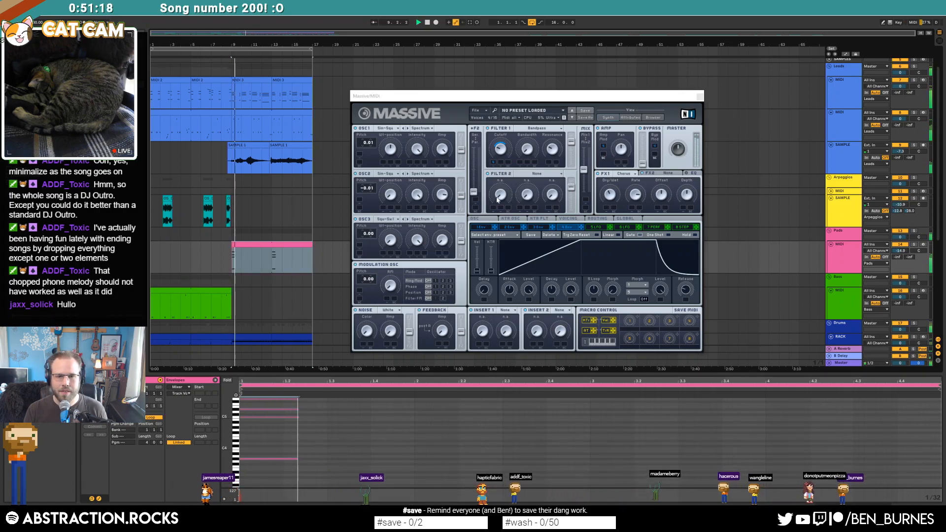
click(501, 146)
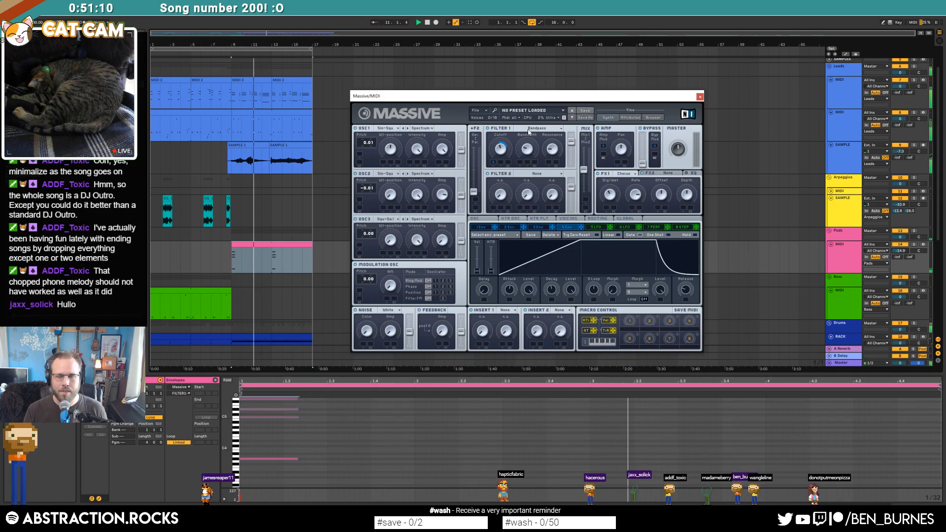
click(699, 97)
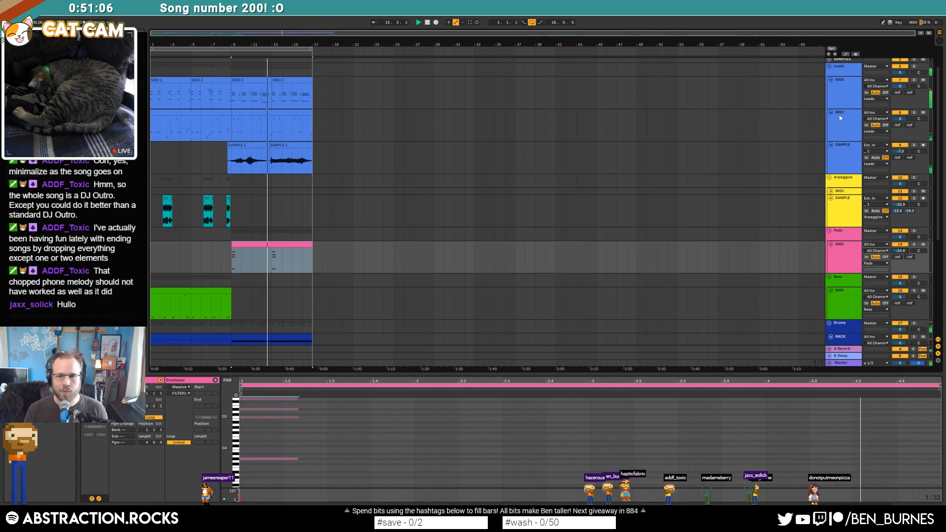
- Raise the low-cut frequency of the Ambiences sample track's EQ Eight to 711 Hz, checking it against playback
click(299, 114)
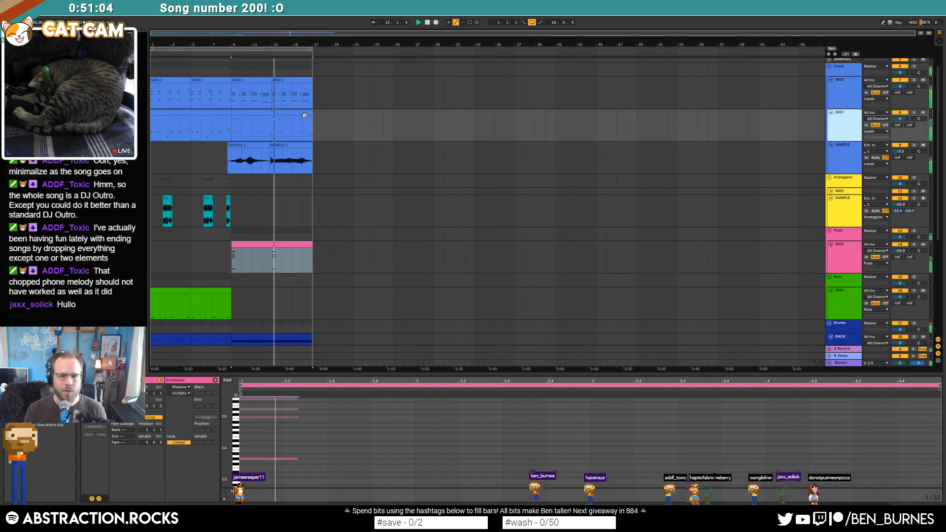
key(shift+Tab)
scroll(358, 227, down, 4)
click(268, 321)
key(space)
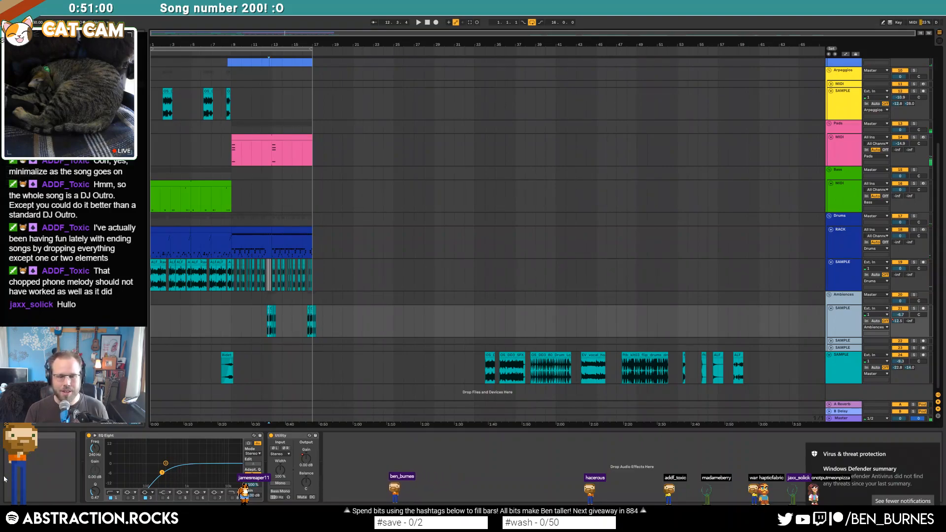
drag(163, 473, 175, 470)
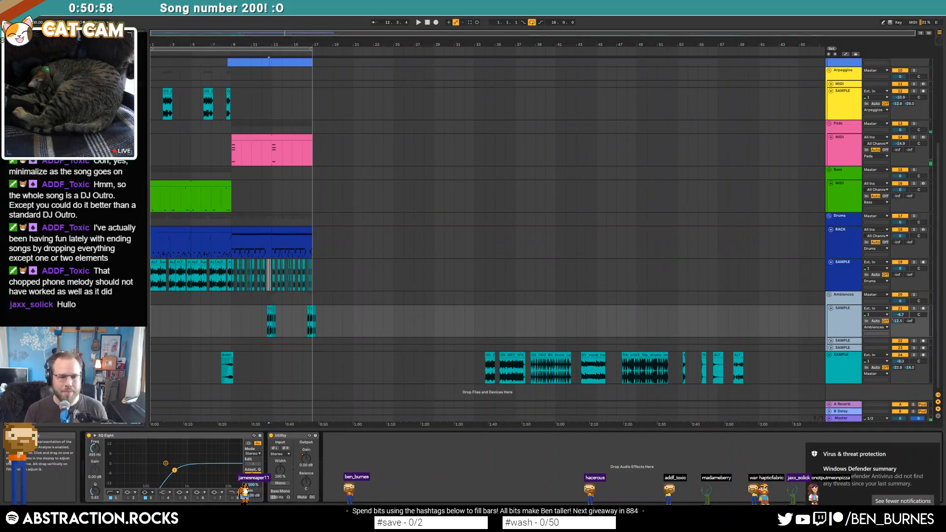
click(262, 315)
key(space)
drag(177, 471, 181, 472)
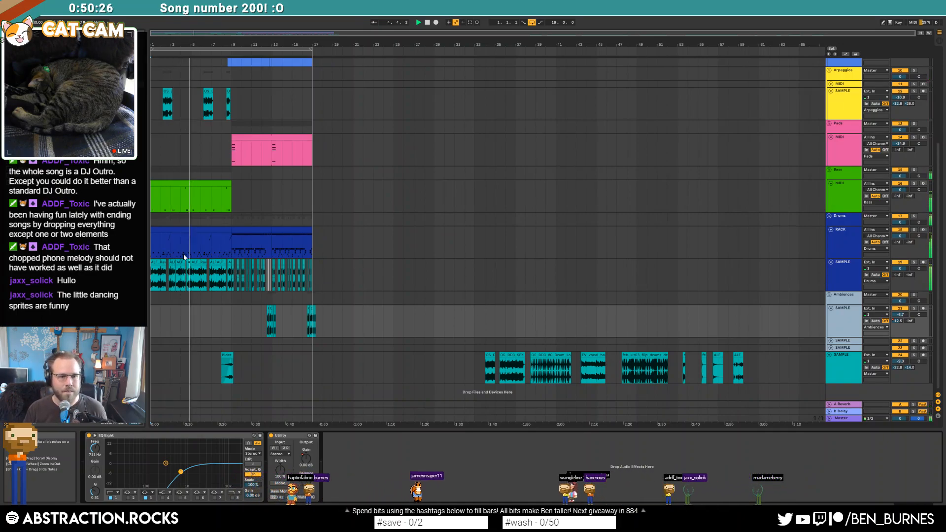
- Trim the start of the drum loop clip back from beat 4.3 to just after beat 4.4, and replay the passage
scroll(184, 258, up, 6)
scroll(217, 269, up, 2)
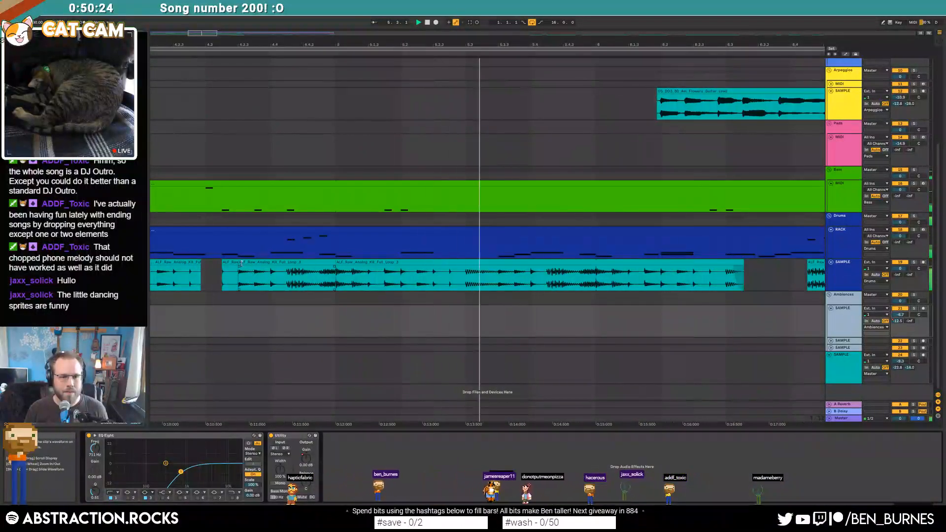
drag(239, 263, 287, 264)
click(229, 263)
click(174, 274)
key(space)
key(space)
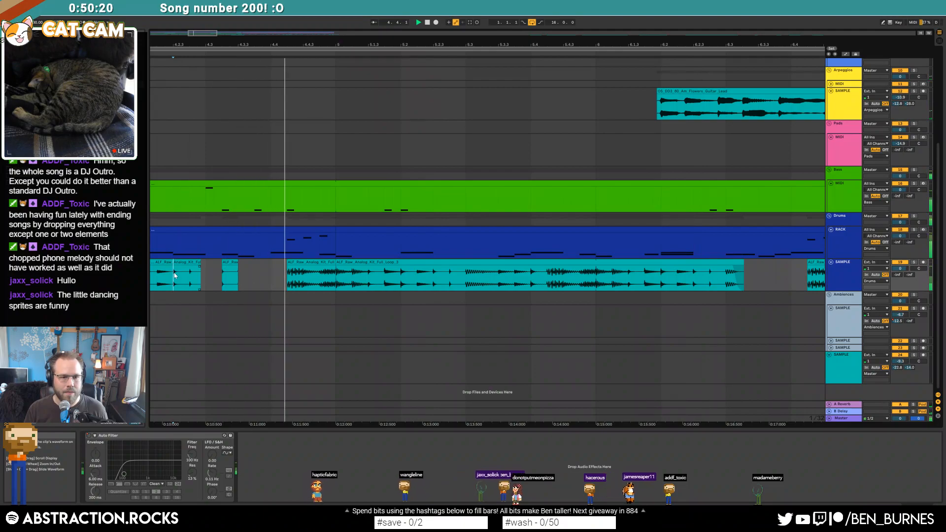
- Delete the drum loop slice just before bar 5 and shorten the last drum clip so a gap precedes bar 9
drag(306, 265, 323, 268)
key(Delete)
drag(217, 33, 237, 33)
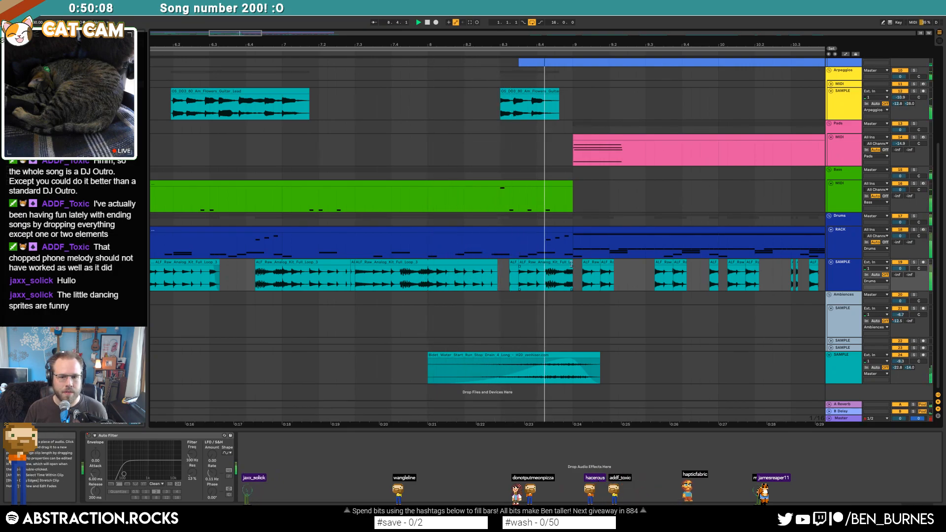
drag(574, 273, 546, 273)
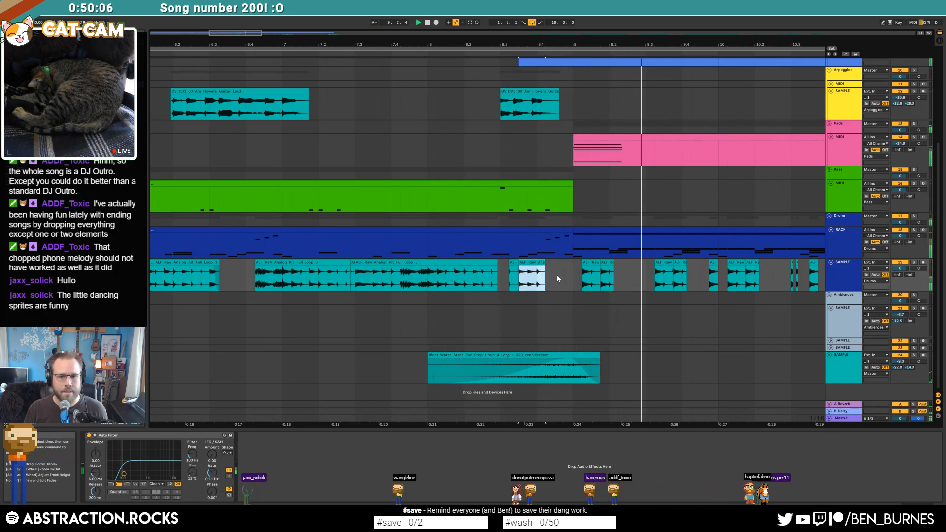
- Examine the pad clip and its Massive settings during playback
click(616, 153)
double_click(616, 154)
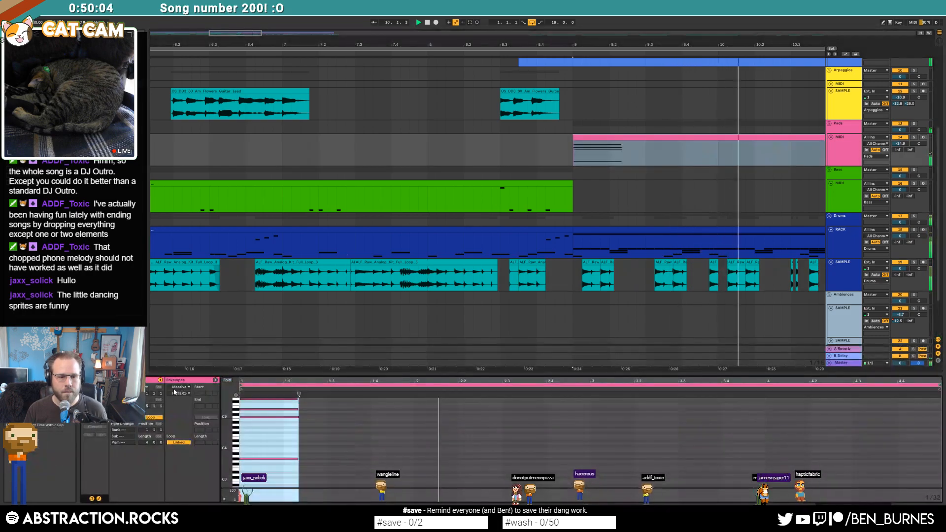
key(shift+Tab)
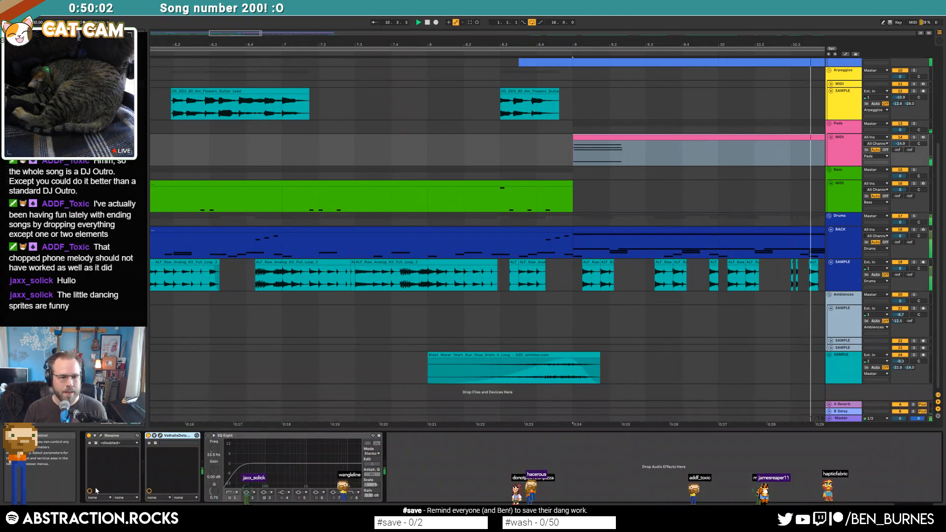
click(100, 438)
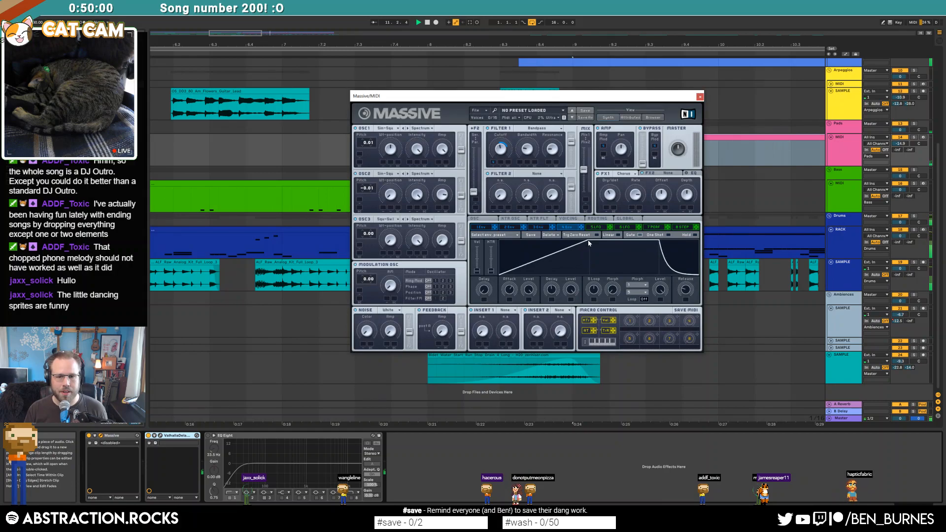
click(699, 95)
- Raise the Ambiences sample track's volume and set its EQ Eight low-cut frequency to 791 Hz before folding the track
drag(247, 33, 353, 33)
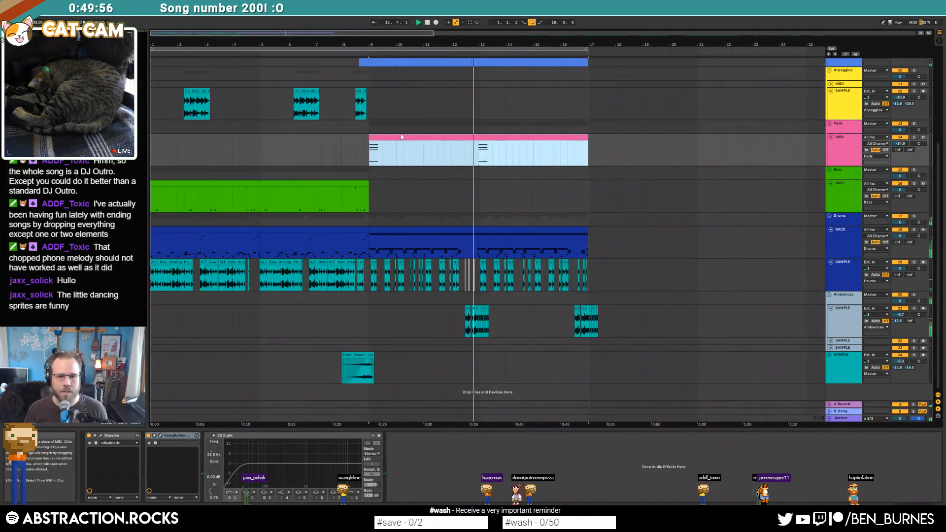
drag(901, 315, 901, 312)
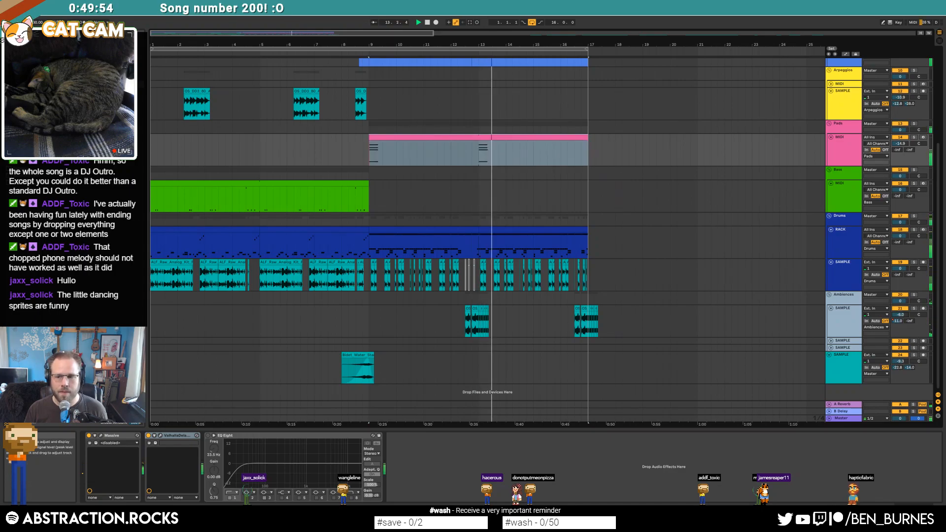
click(846, 321)
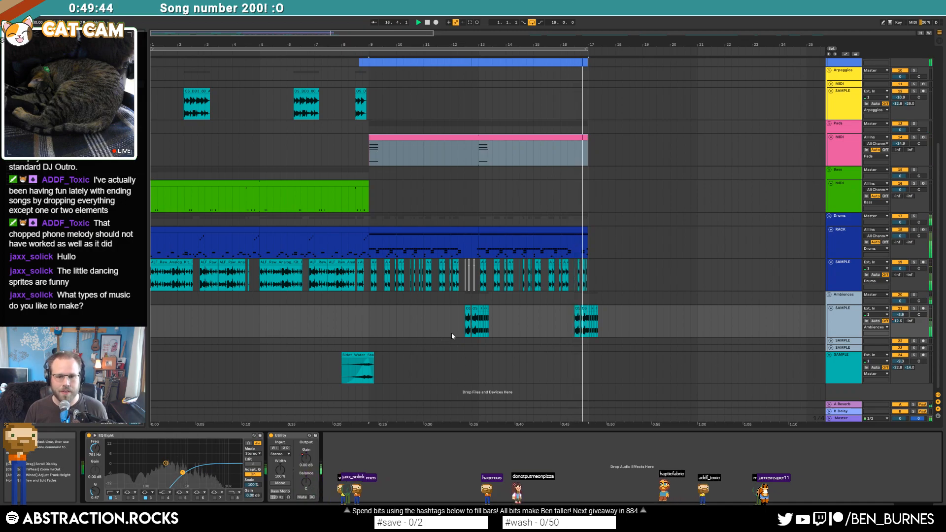
scroll(389, 321, down, 6)
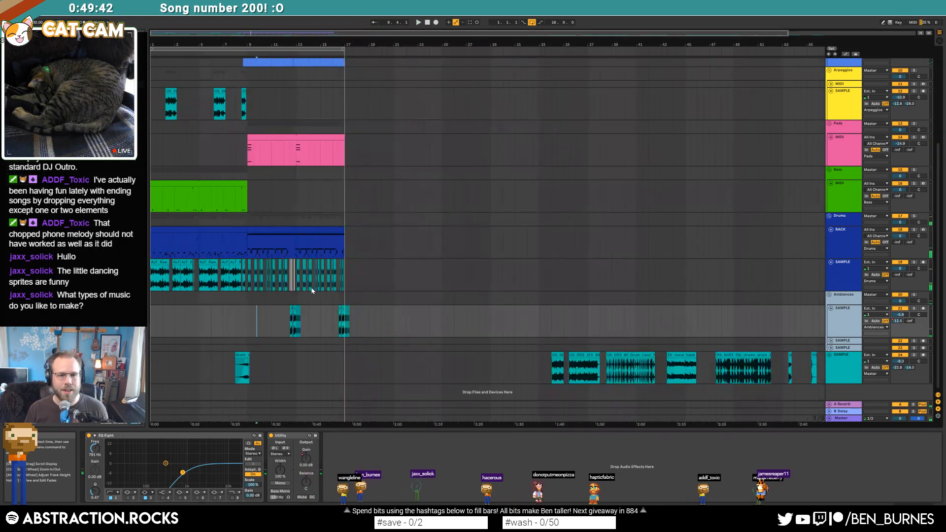
click(831, 308)
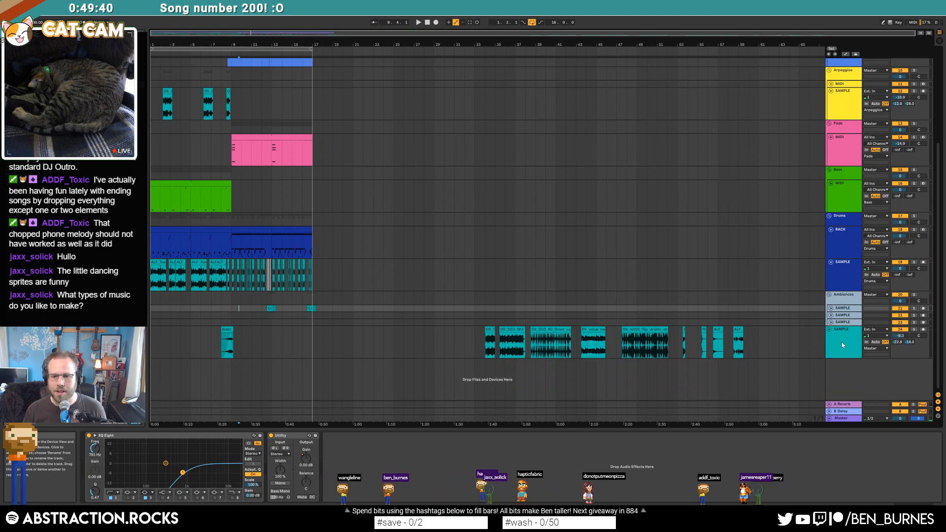
- Audition the spare sample clips lying between bars 38 and 59 on the teal SAMPLE track
click(842, 342)
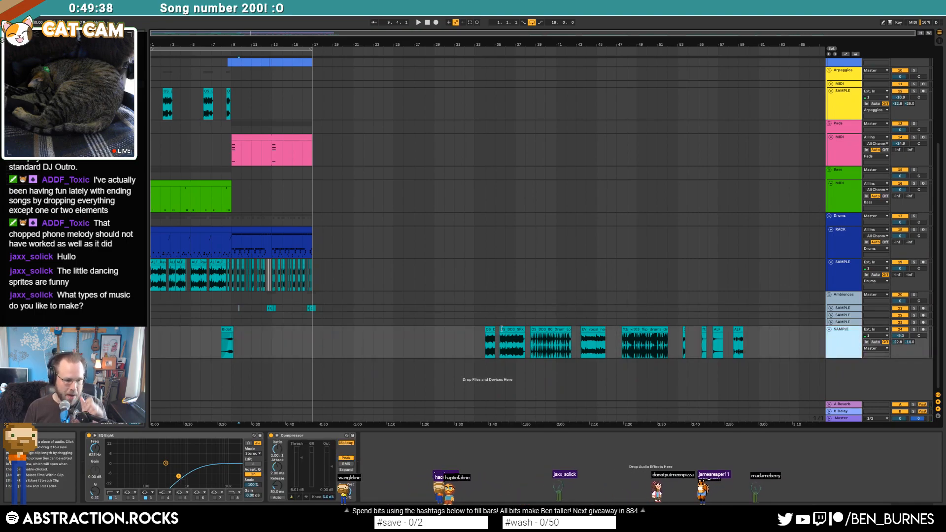
click(550, 330)
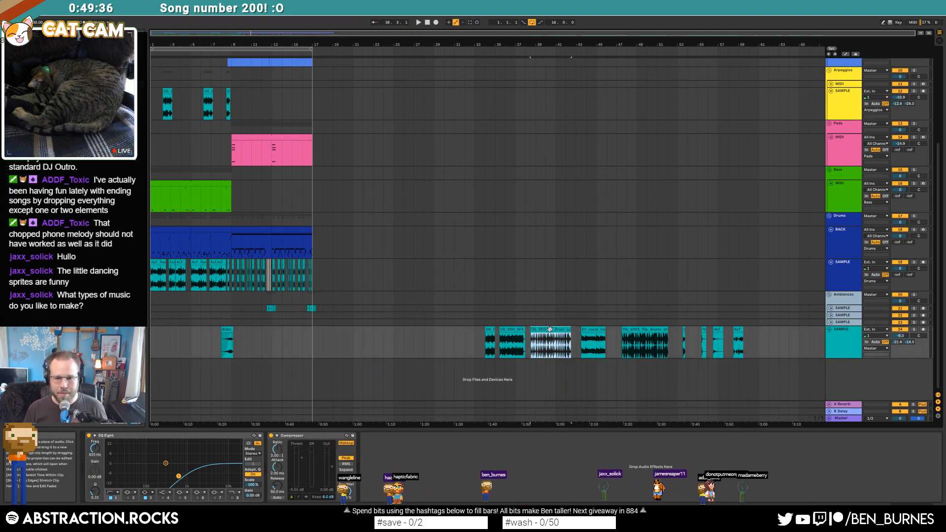
click(592, 330)
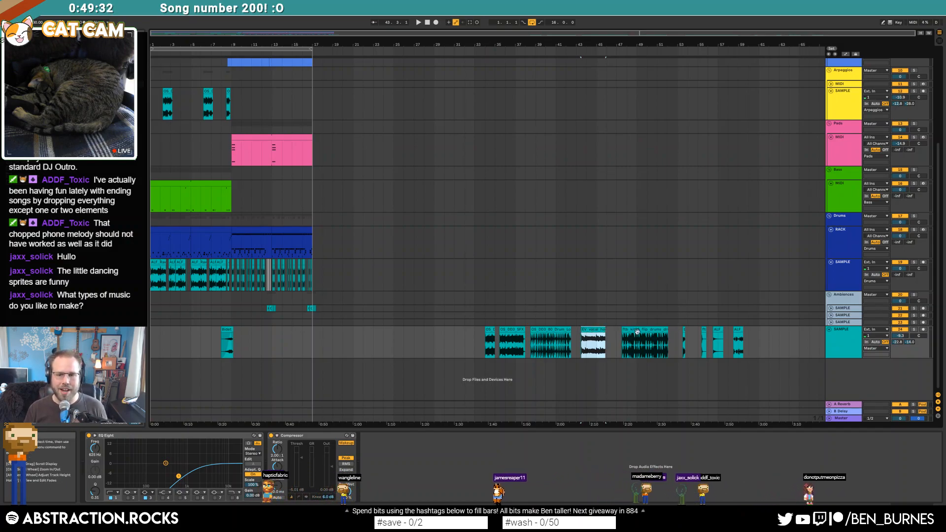
click(684, 336)
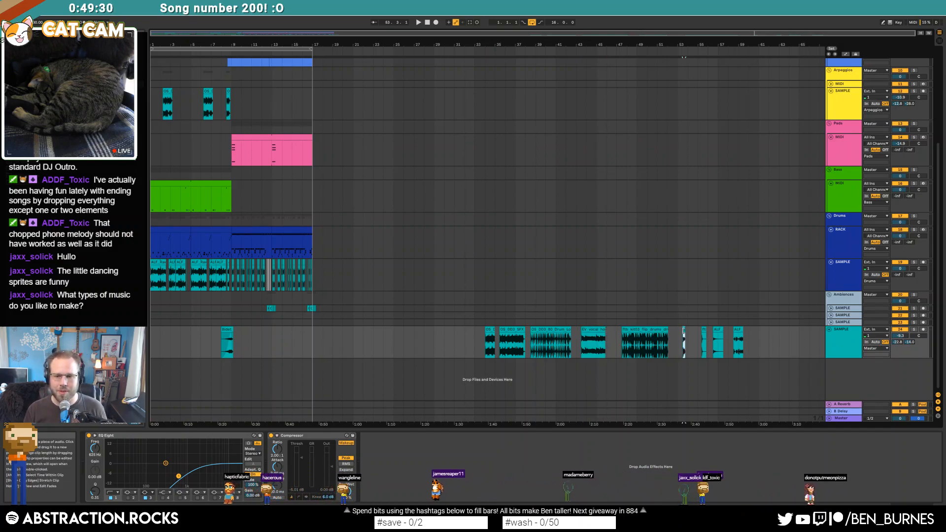
click(704, 340)
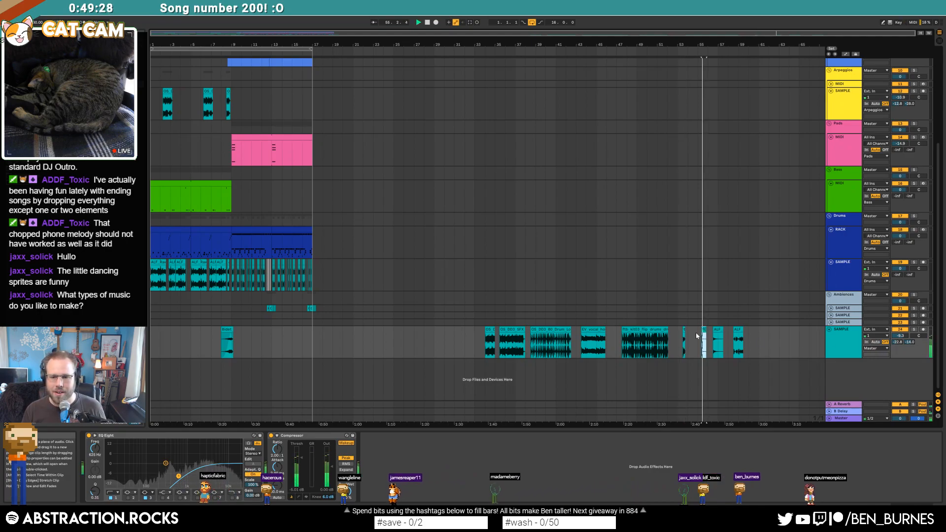
click(718, 336)
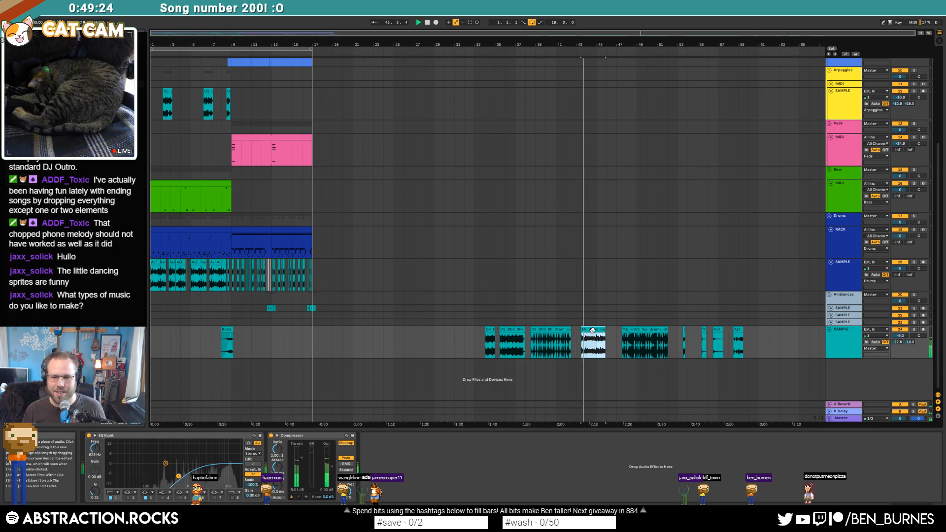
click(533, 346)
click(536, 346)
key(space)
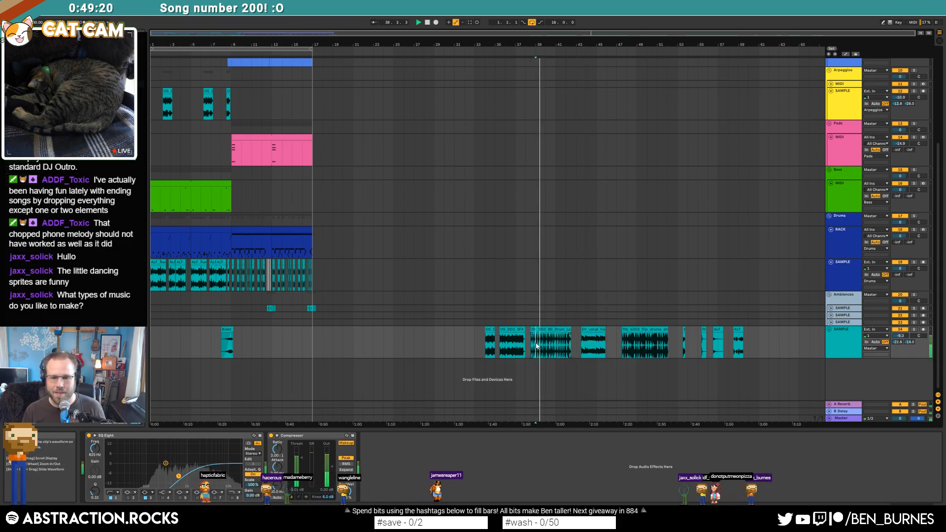
- Audition and delete the two sample clips between bars 34 and 38, and move the following drum loop clip back to bar 25
click(510, 331)
key(space)
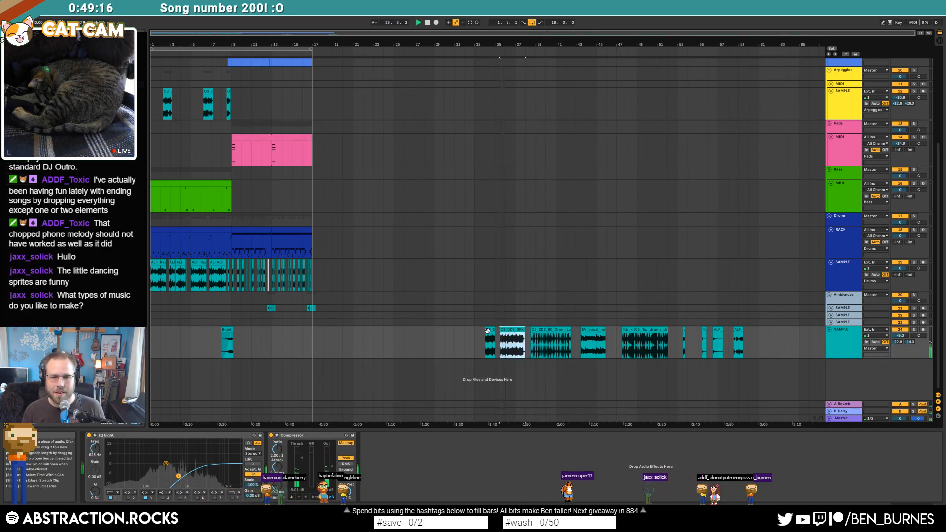
click(489, 330)
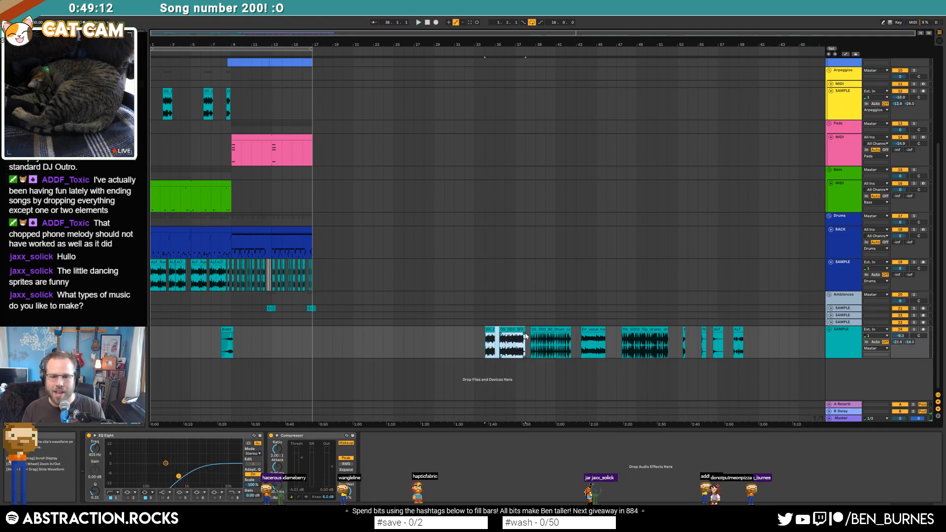
drag(557, 330, 420, 332)
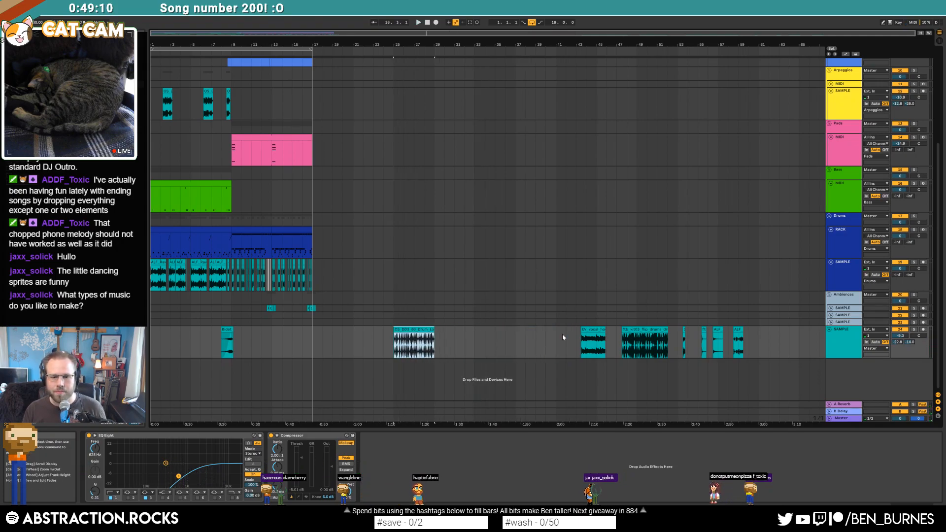
- Audition the vocal clip near bar 43 and the long percussion clip near bar 47, and delete the percussion clip
click(592, 331)
key(space)
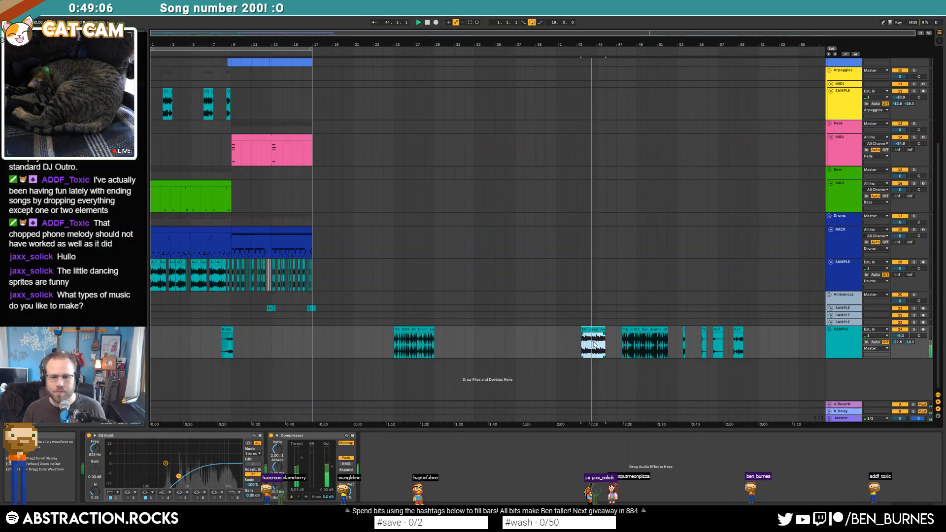
key(z)
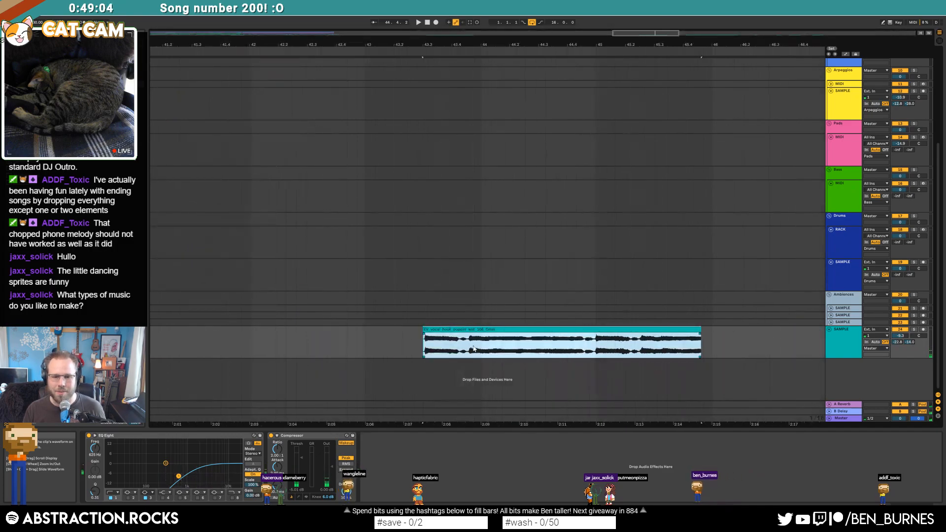
key(x)
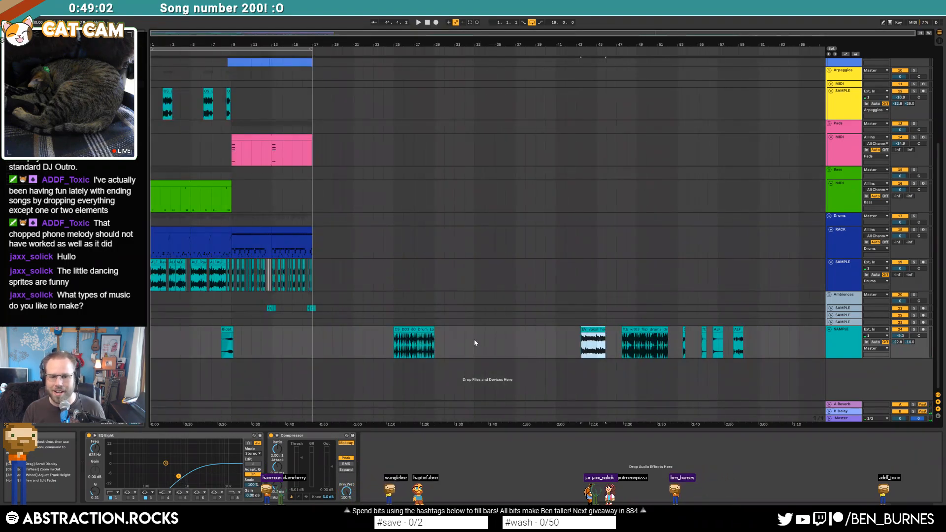
drag(641, 330, 536, 332)
key(space)
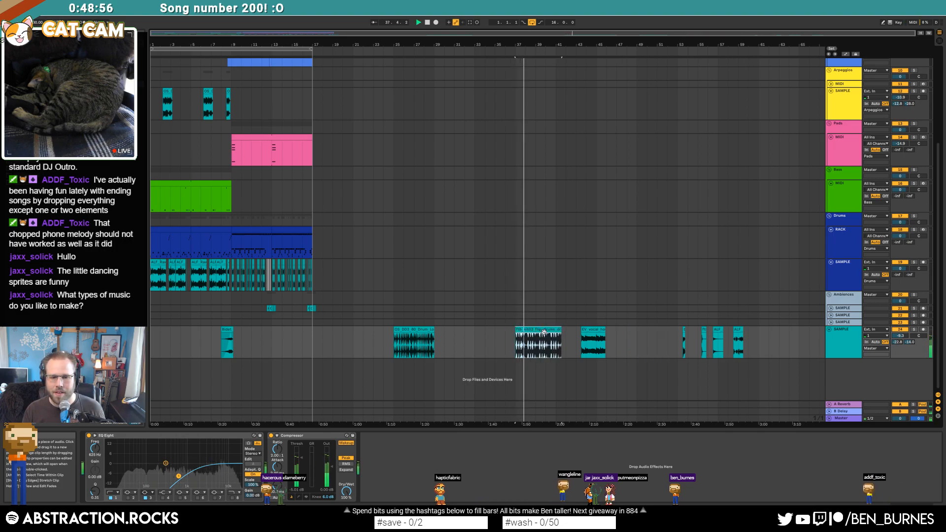
key(Delete)
- Audition the four short sample clips between bars 53 and 59 one after another
click(684, 329)
key(space)
key(space)
click(704, 330)
key(space)
key(space)
click(720, 330)
key(space)
key(space)
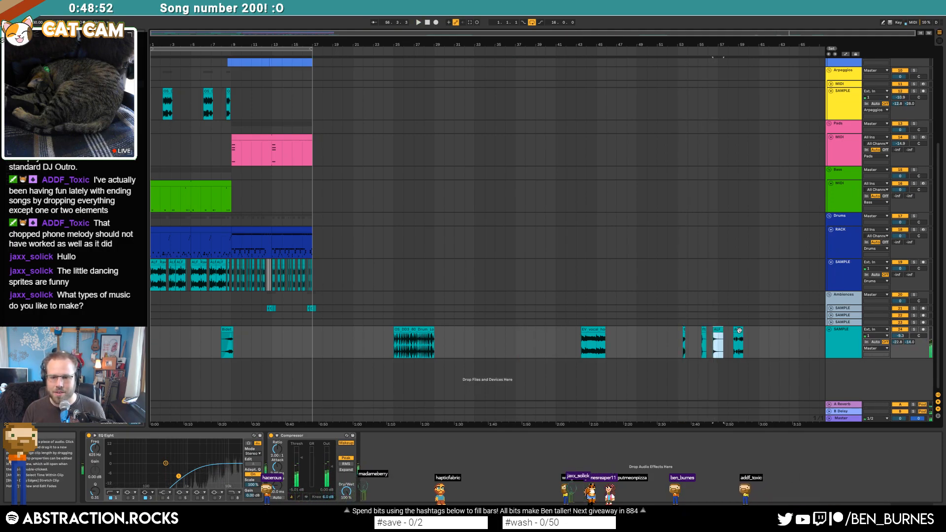
click(738, 329)
key(space)
key(space)
- Load the ALF Ambient Kit Ride Cymbal clip near bar 57 into the Drum Rack, and remove the clip from the SAMPLE track
click(719, 329)
key(space)
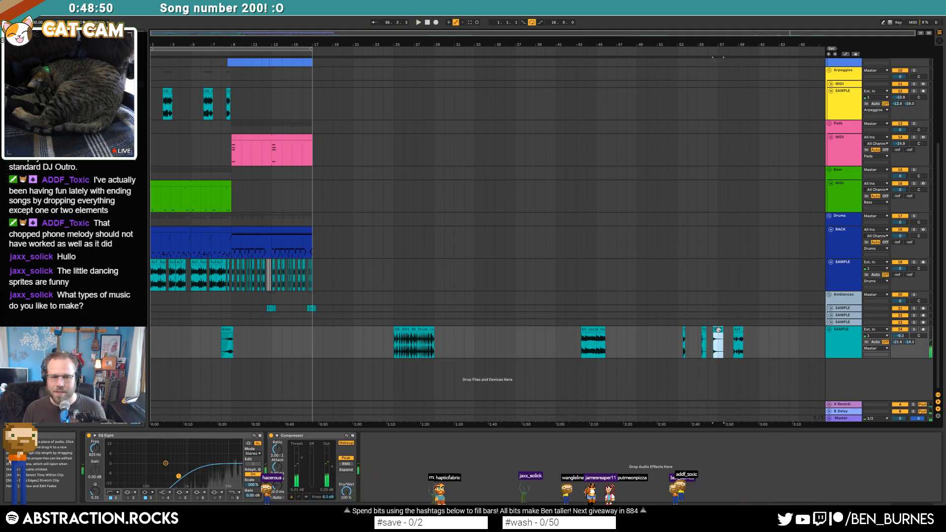
click(540, 245)
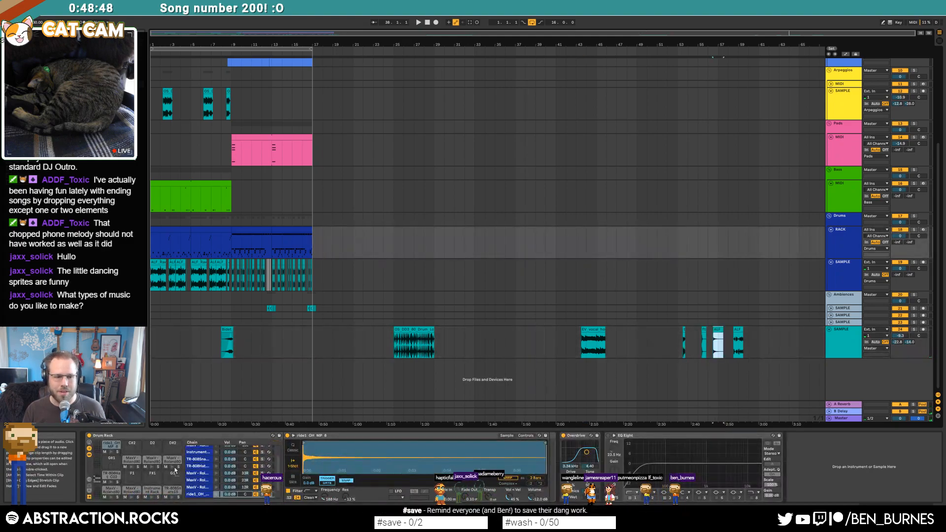
click(718, 332)
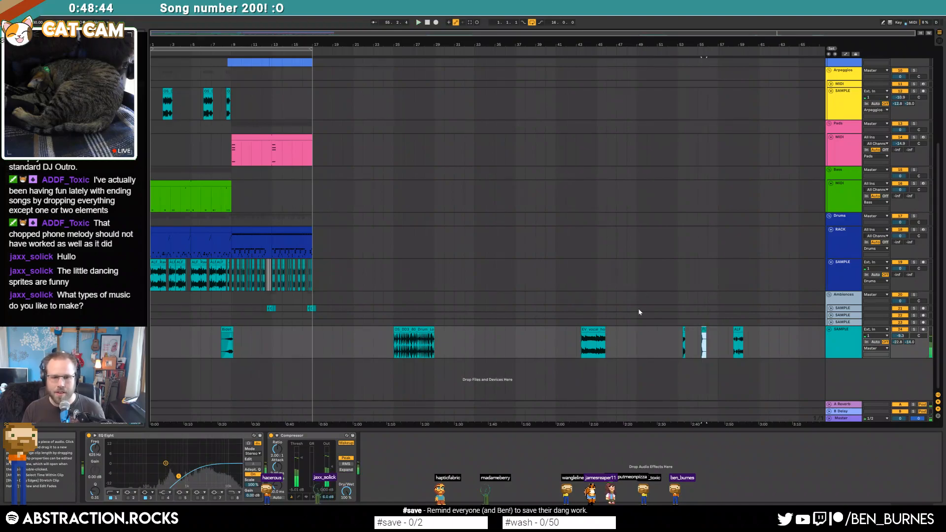
- Load the short clip just past bar 55 onto an empty Drum Rack pad and delete the clip from the SAMPLE track
click(518, 274)
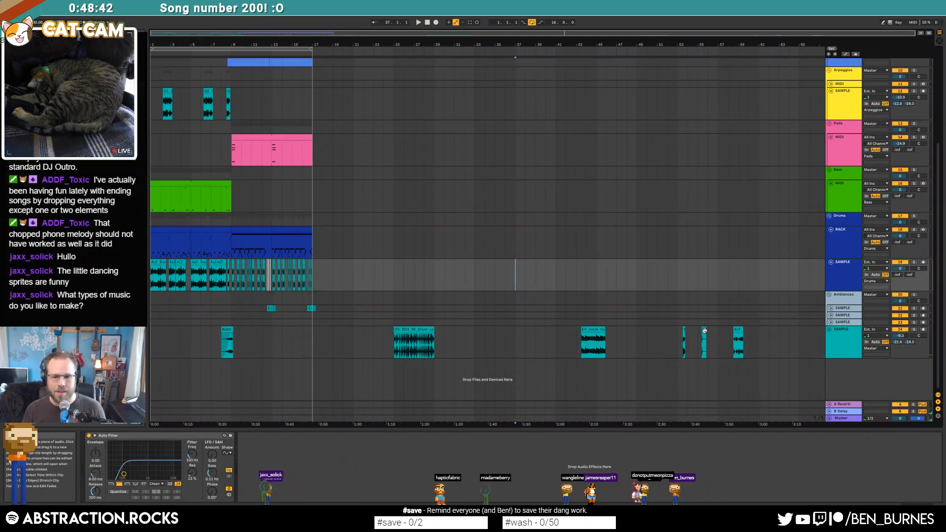
click(688, 242)
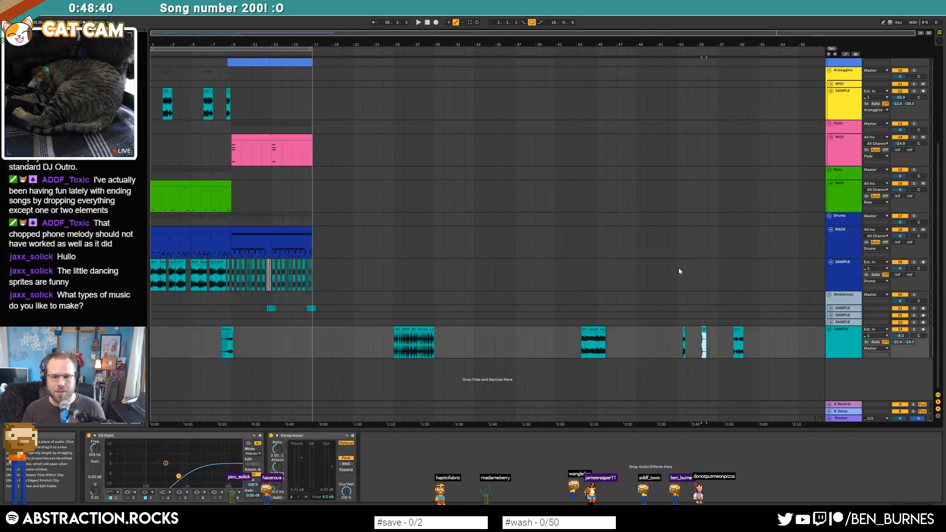
drag(704, 329, 687, 330)
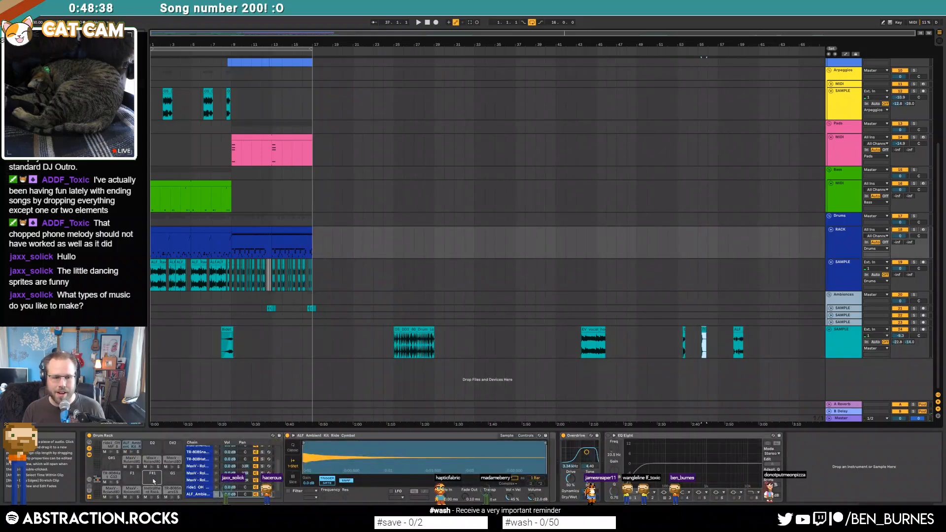
key(Delete)
- Audition and delete the last two short clips near bars 53 and 59, and move the vocal clip back to about bar 30
click(684, 330)
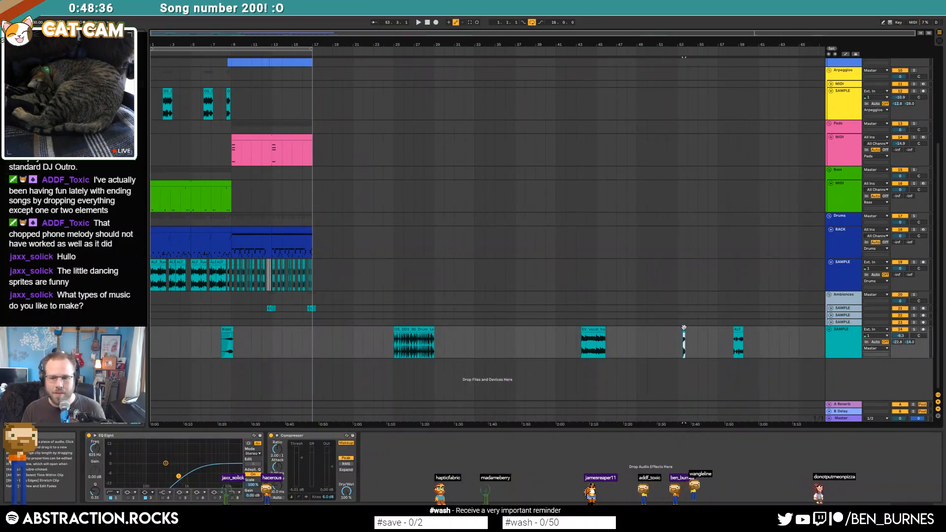
key(space)
click(734, 330)
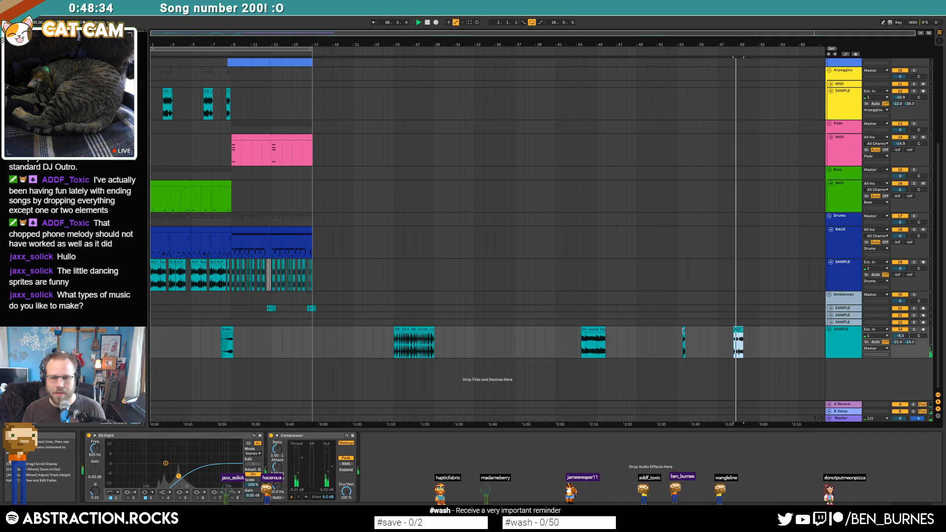
drag(735, 330, 528, 332)
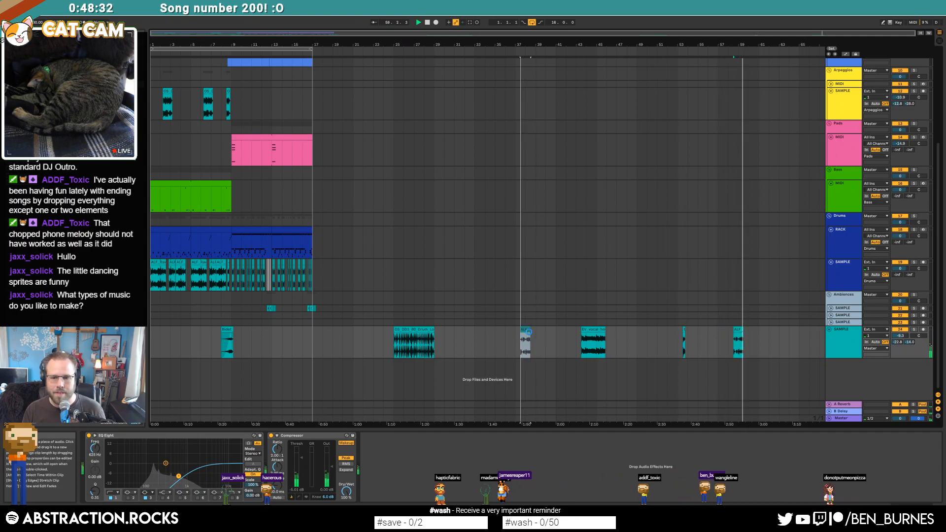
click(683, 335)
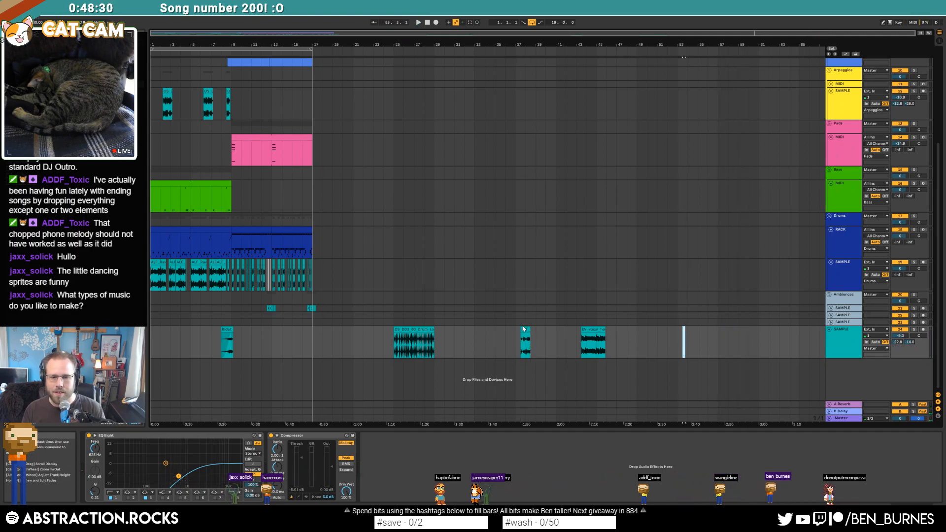
click(591, 330)
drag(567, 336, 456, 332)
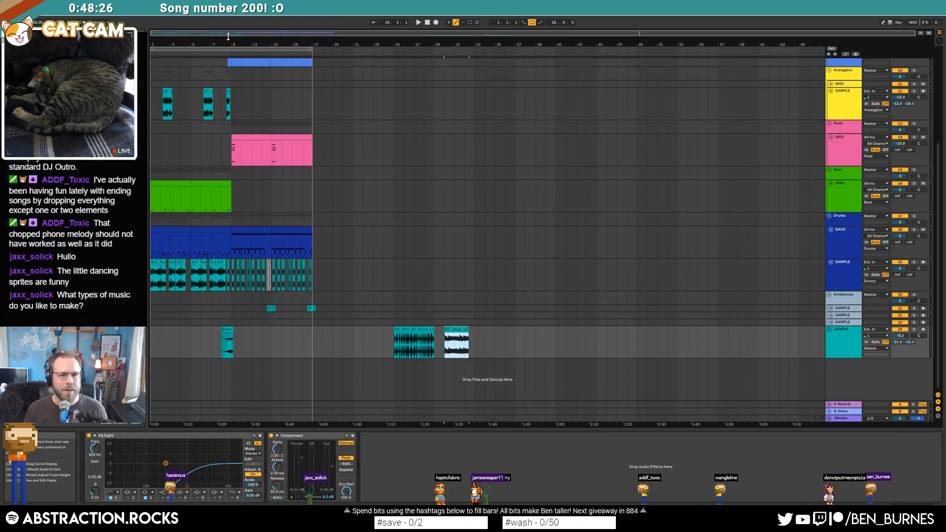
- Move the drum loop clip at bar 25 and the vocal clip onto a separate SAMPLE track below the original
scroll(316, 197, up, 5)
scroll(299, 223, down, 4)
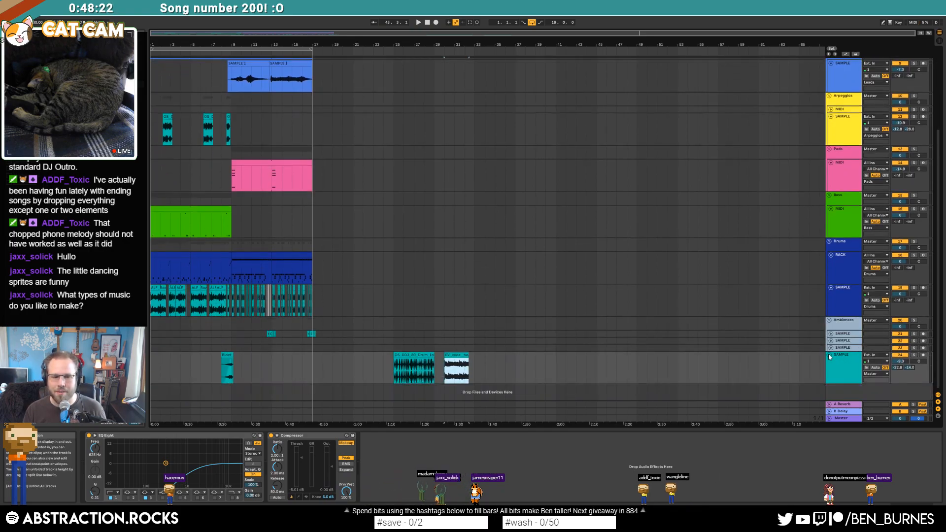
click(409, 355)
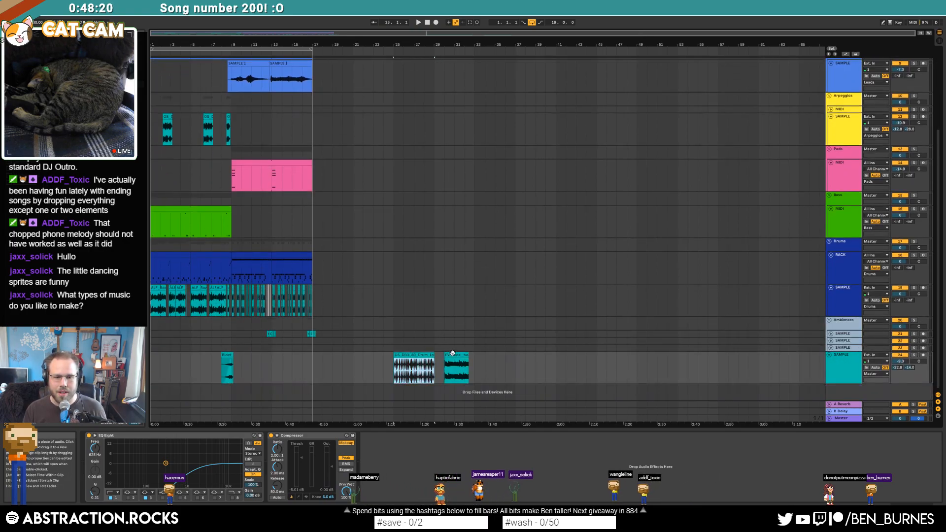
shift+click(452, 355)
key(Delete)
key(ctrl+z)
drag(418, 355, 421, 393)
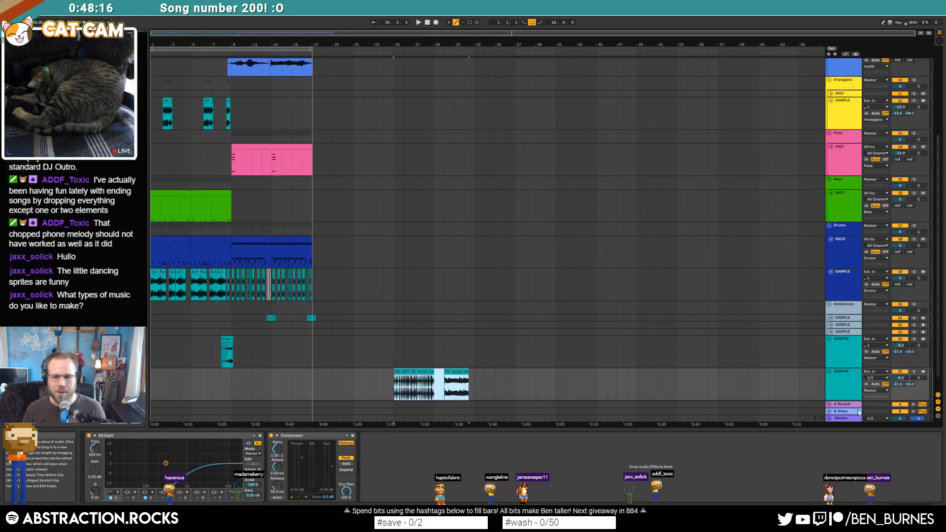
- Give the new bottom SAMPLE track a dark colour, and fold and deactivate it
right_click(854, 377)
click(850, 494)
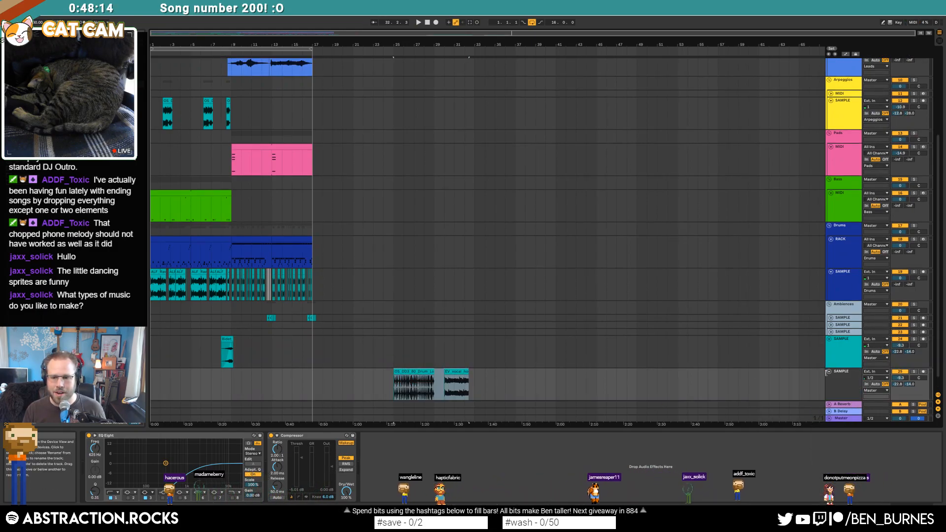
click(829, 372)
click(901, 372)
click(617, 351)
- Fold the two MIDI tracks and the SAMPLE track in the Leads group, and the Arpeggios SAMPLE track
scroll(383, 246, up, 5)
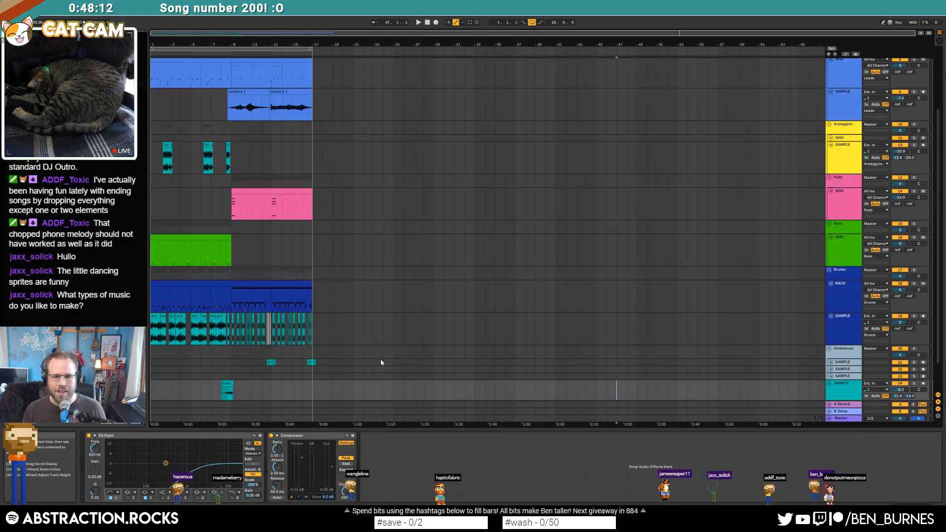
click(831, 71)
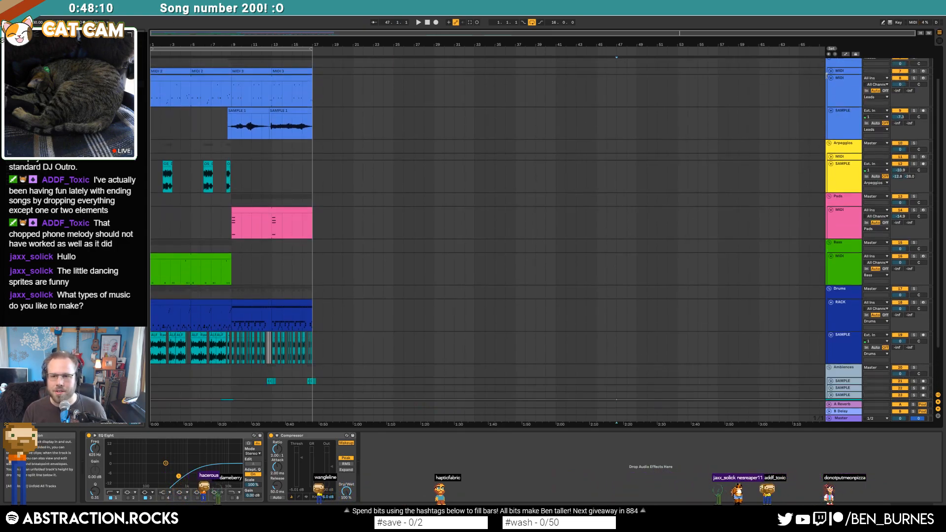
click(831, 78)
click(831, 85)
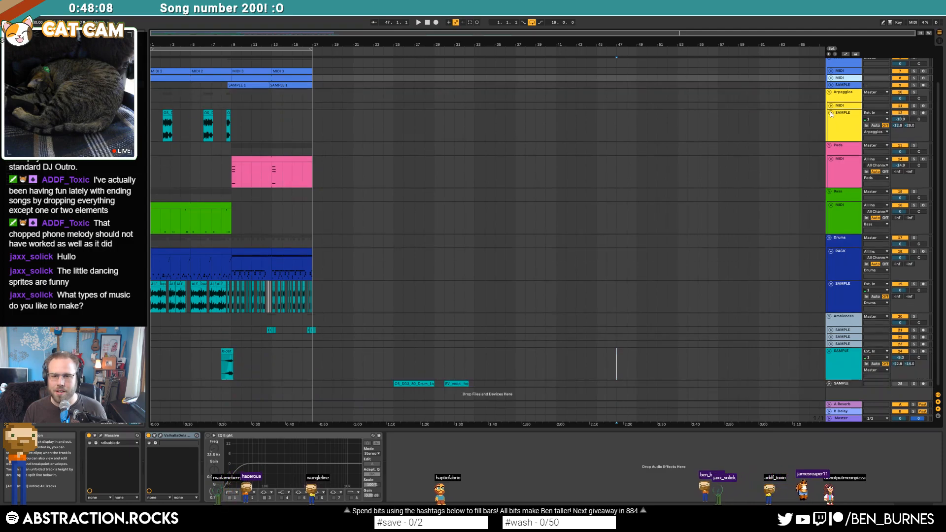
click(831, 113)
click(837, 106)
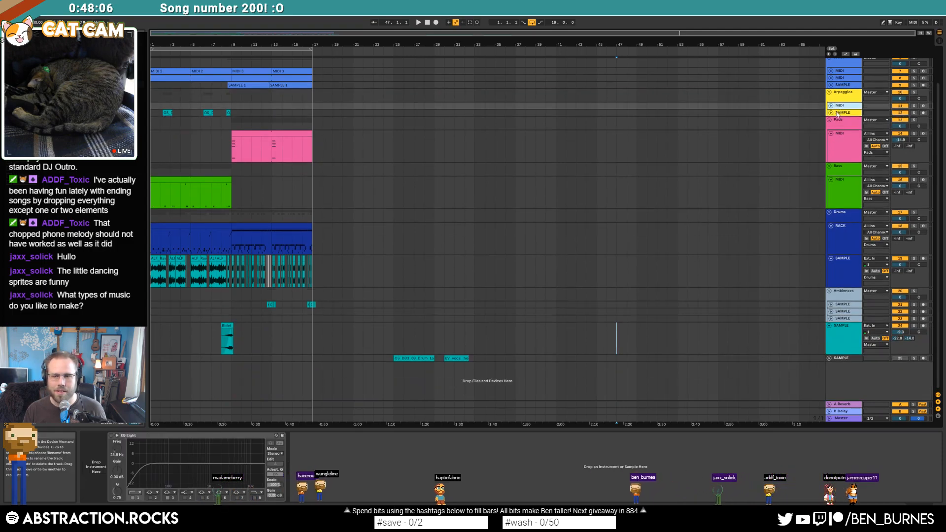
- Fold the Pads and Bass MIDI tracks, the Drums RACK and SAMPLE tracks, and the teal SAMPLE track below Ambiences
click(831, 133)
click(831, 193)
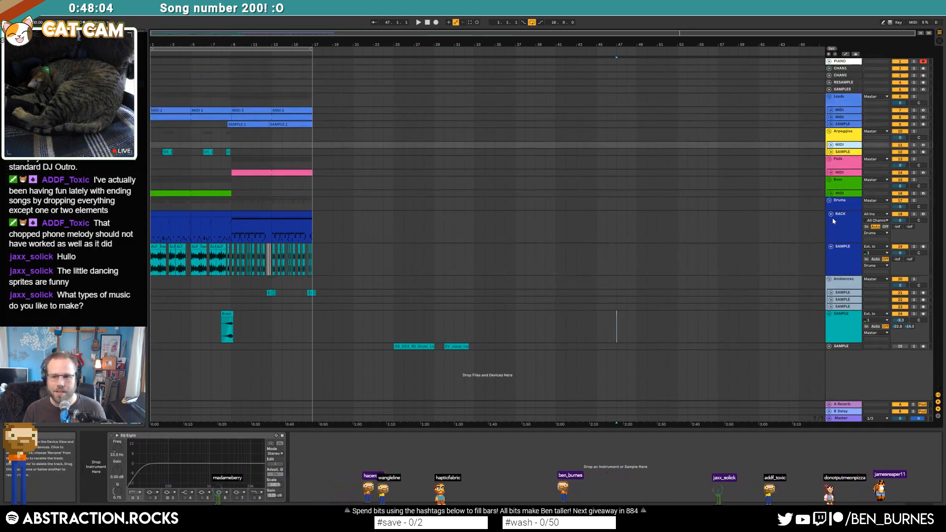
click(833, 232)
click(832, 247)
click(831, 214)
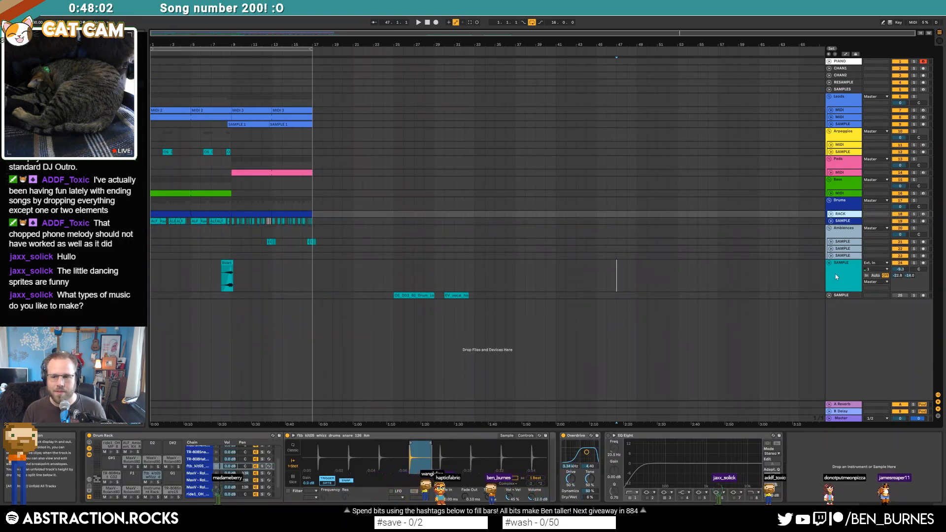
click(830, 264)
- Move the teal SAMPLE track into the Ambiences group with the group's pale blue colour, and assign the track colour to its clips
click(844, 262)
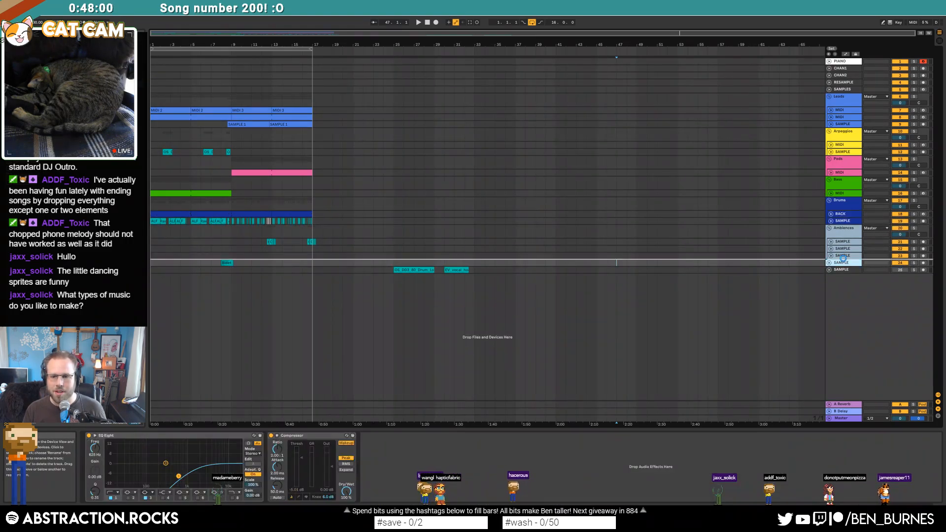
right_click(843, 256)
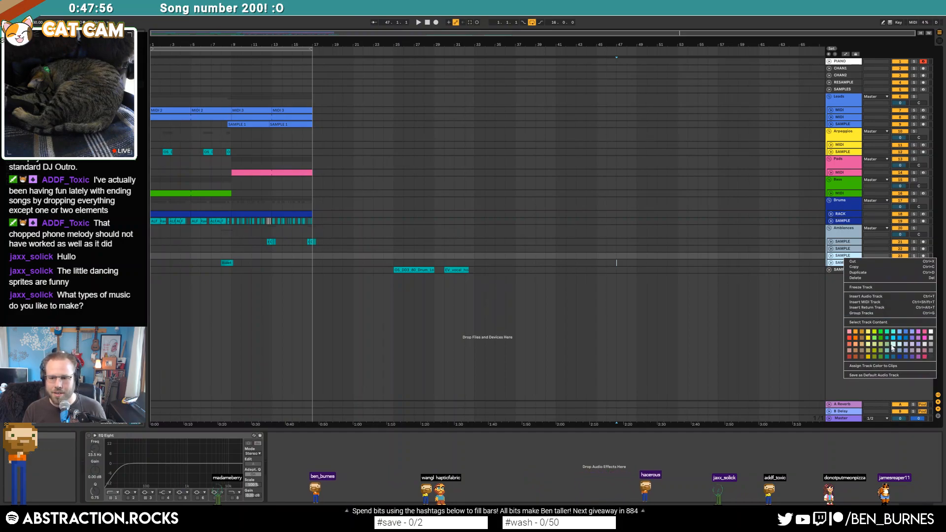
right_click(841, 263)
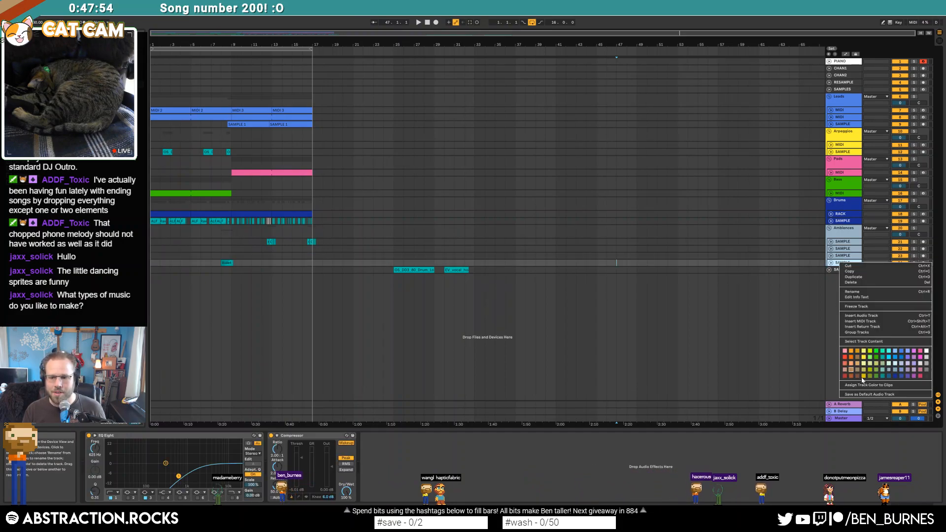
click(884, 385)
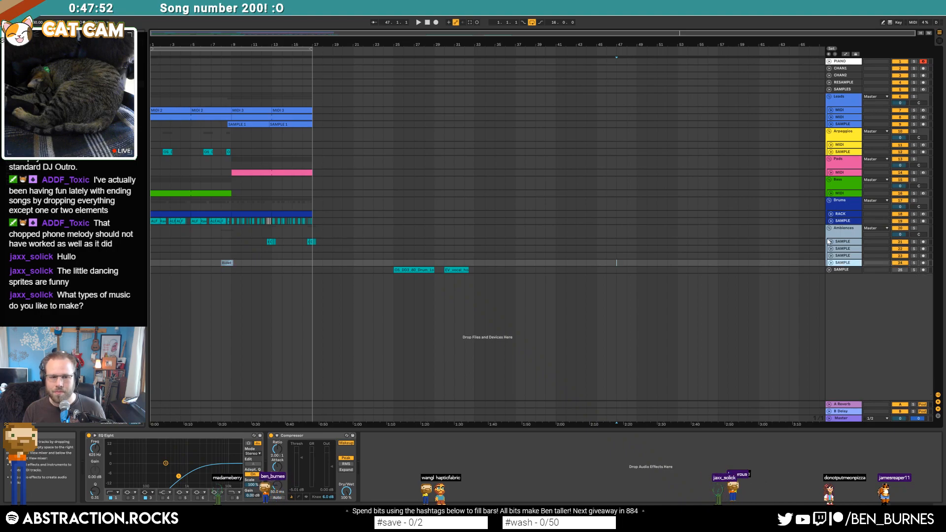
- Assign the track colour to the clips on the Drums SAMPLE track
right_click(841, 242)
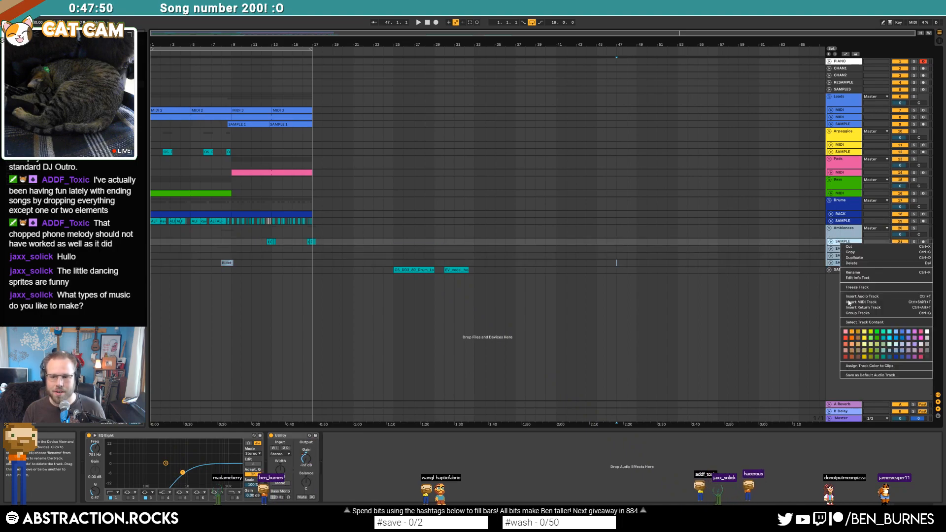
click(885, 366)
right_click(848, 222)
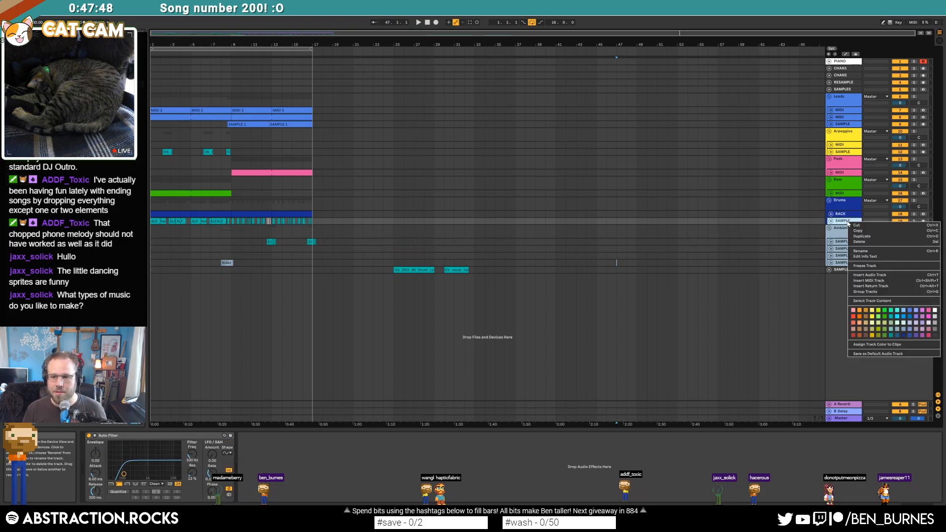
click(886, 346)
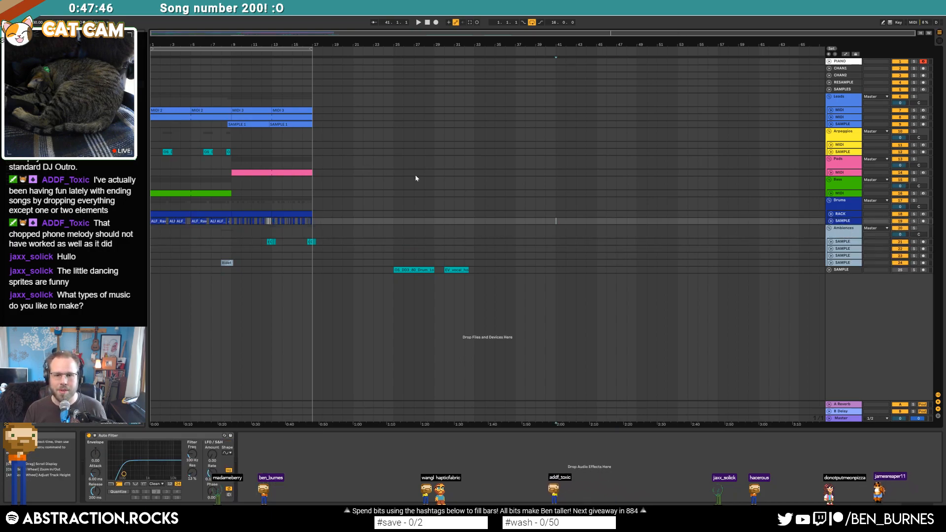
- Play back the arrangement and move the clips at bars 9 to 17 on both Leads MIDI tracks to start at bar 17
click(455, 173)
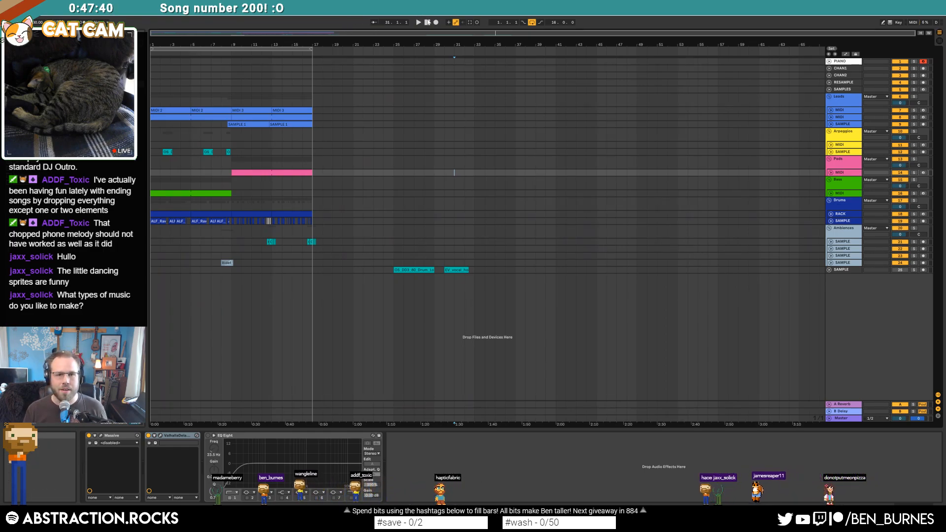
key(space)
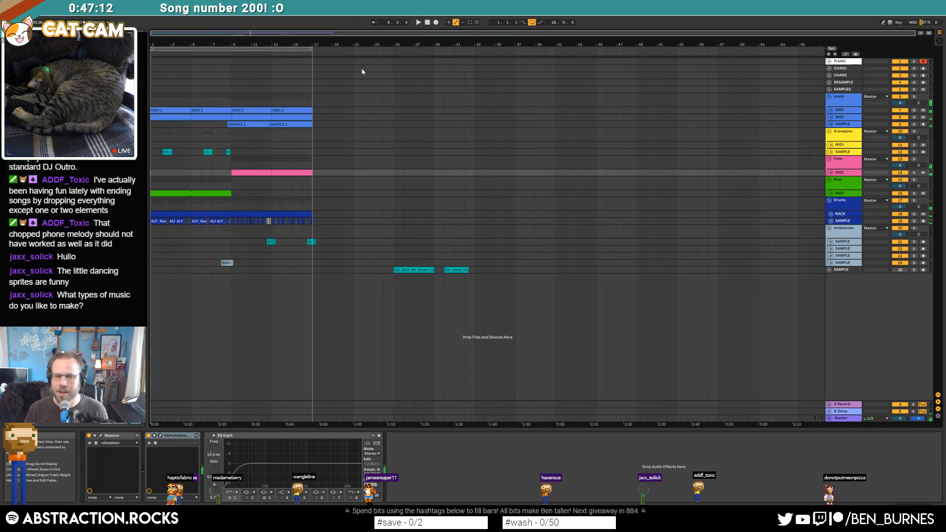
click(309, 115)
drag(263, 117, 344, 112)
- Move the two Leads SAMPLE clips and the Pads clips eight bars later, so the Pads start at bar 17
click(290, 125)
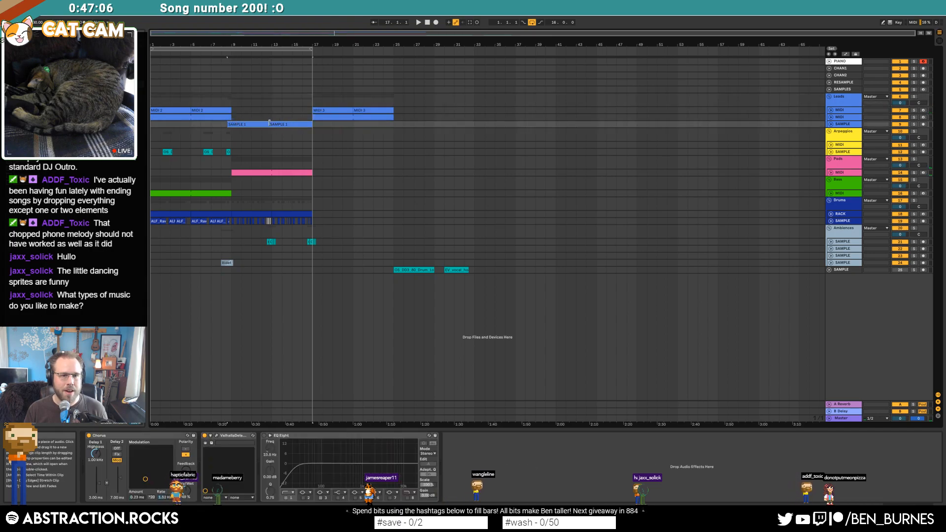
scroll(272, 123, up, 3)
drag(157, 126, 350, 130)
drag(205, 126, 387, 126)
drag(221, 172, 409, 173)
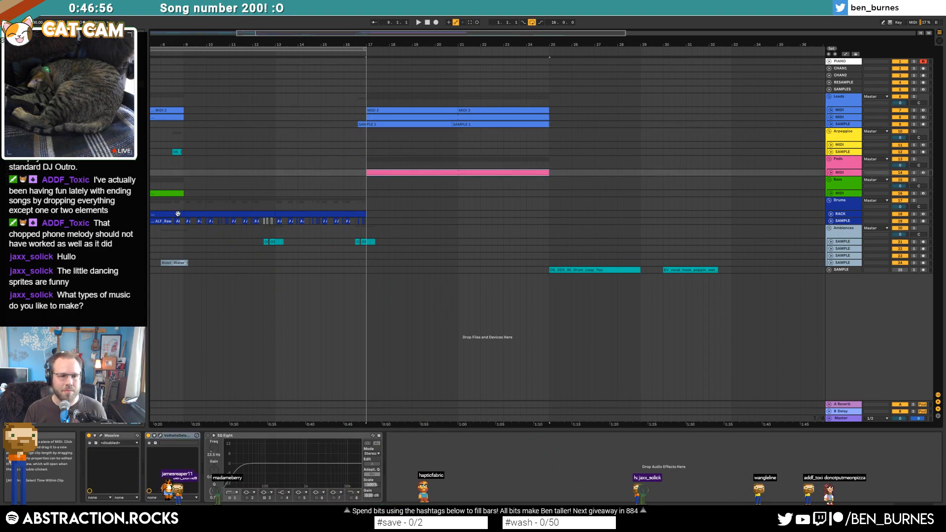
- Cut the Drums and Ambiences material from bar 9 to just past bar 17 and paste it at bar 17
drag(184, 198, 372, 250)
key(ctrl+x)
click(370, 205)
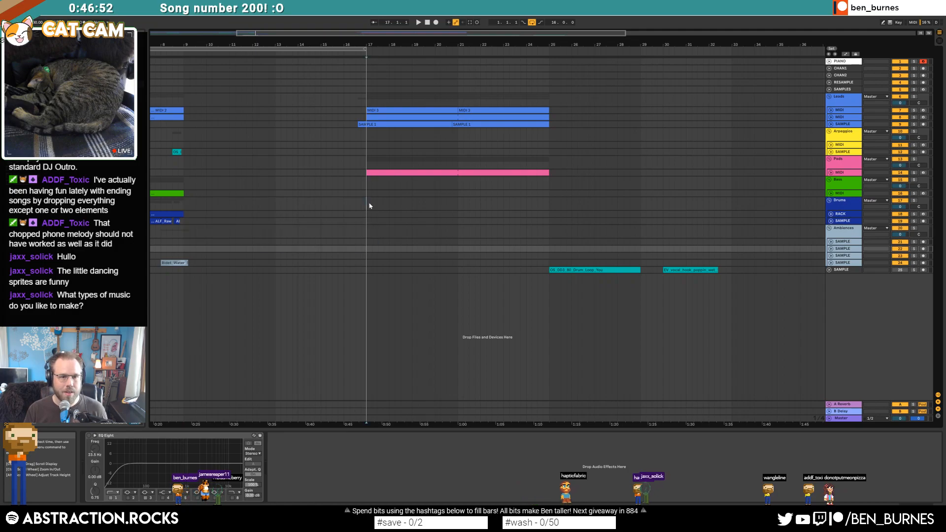
key(ctrl+v)
scroll(264, 179, down, 3)
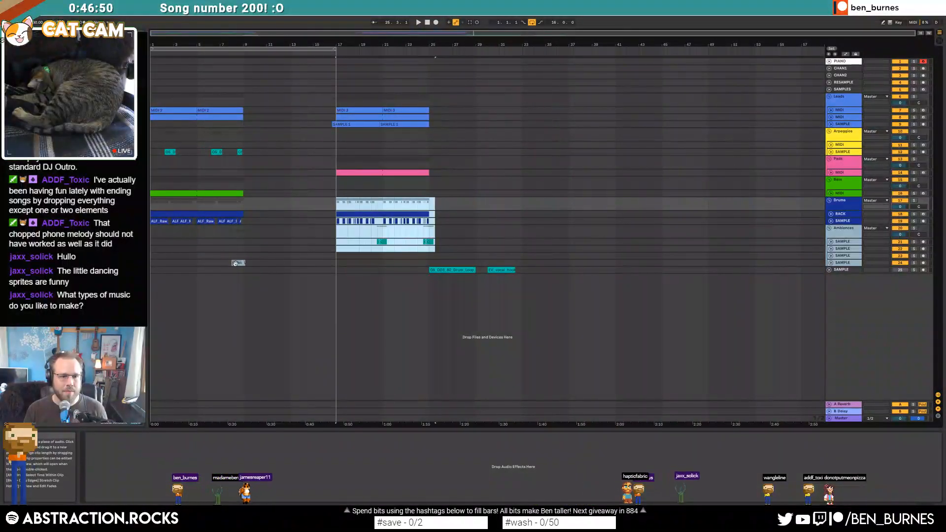
- Cut the short clip at bar 8 on the lowest Ambiences track and paste it at bar 16
drag(231, 265, 256, 262)
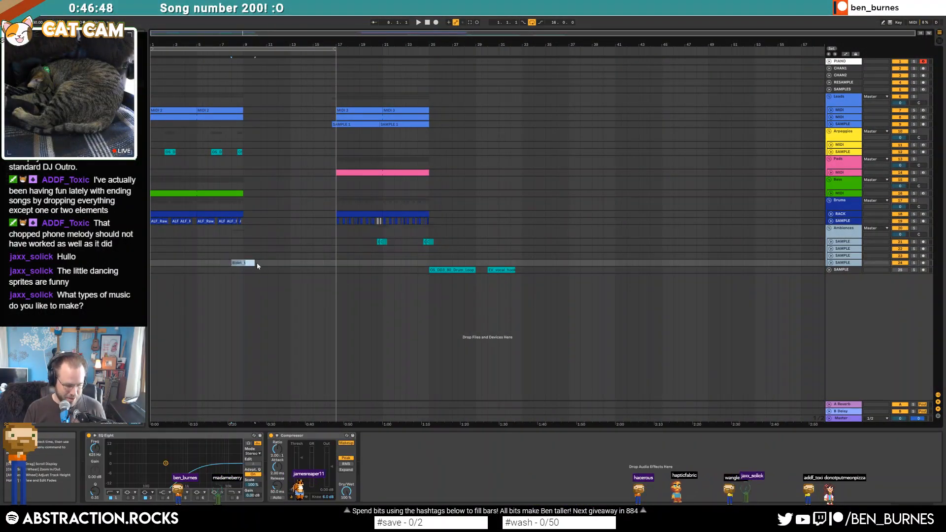
key(ctrl+x)
click(324, 264)
key(ctrl+v)
- Duplicate bars 1 to 9 of the Leads through Drums tracks into bars 9 to 17
click(236, 234)
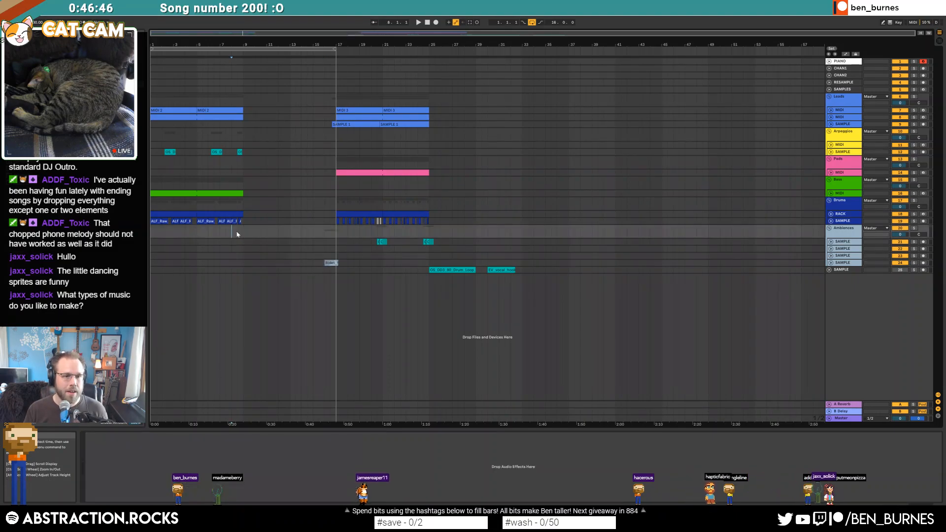
drag(243, 220, 152, 102)
key(ctrl+d)
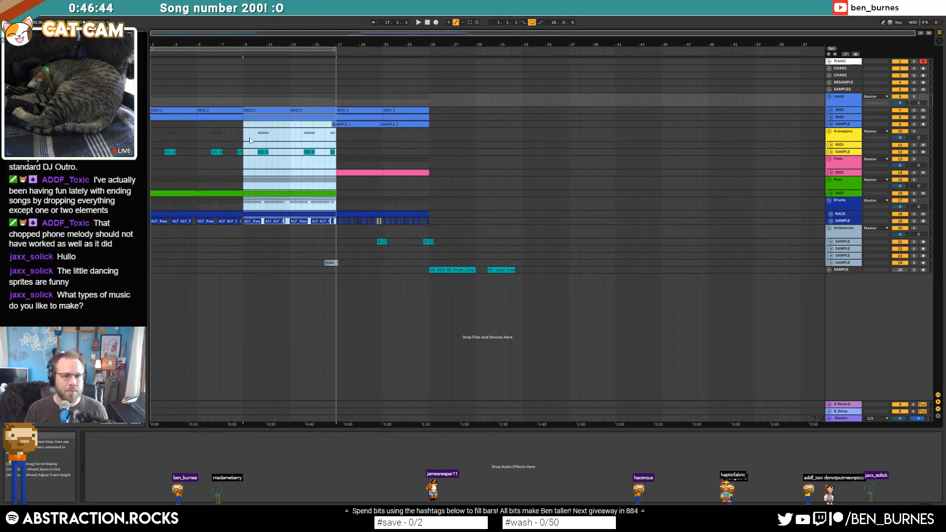
- Delete the short Arpeggios SAMPLE clip just before bar 9 and play the arrangement from the start
click(214, 134)
click(239, 152)
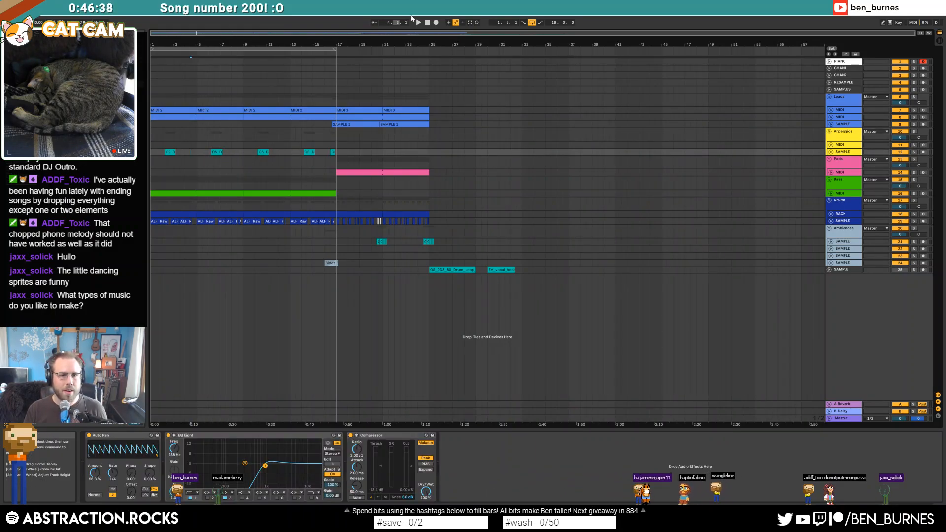
key(space)
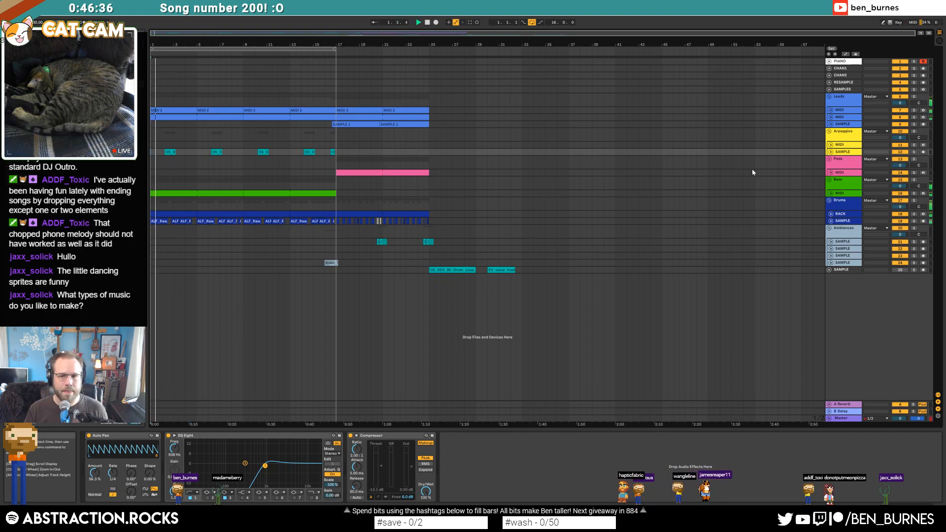
- Unfold the three Leads tracks and delete the Arpeggios SAMPLE clip between bars 6 and 7
click(831, 125)
click(844, 117)
click(831, 117)
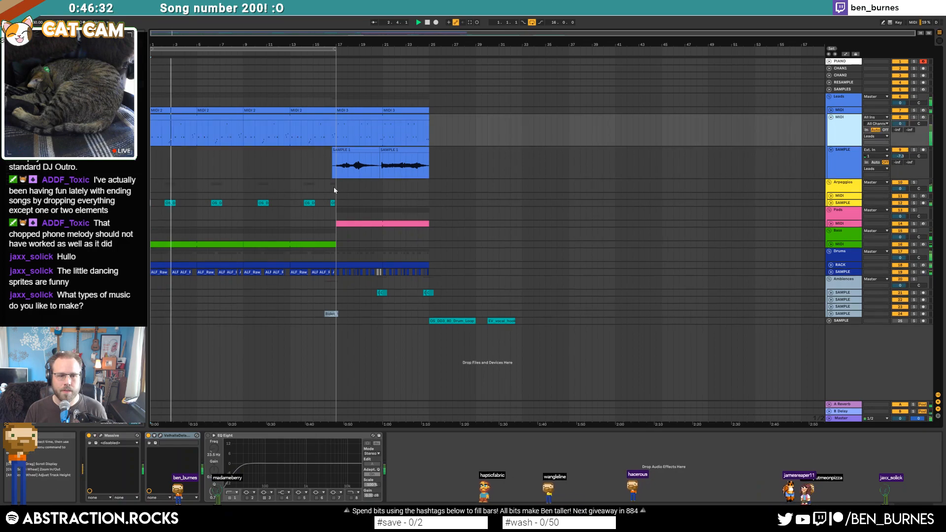
click(216, 203)
click(842, 131)
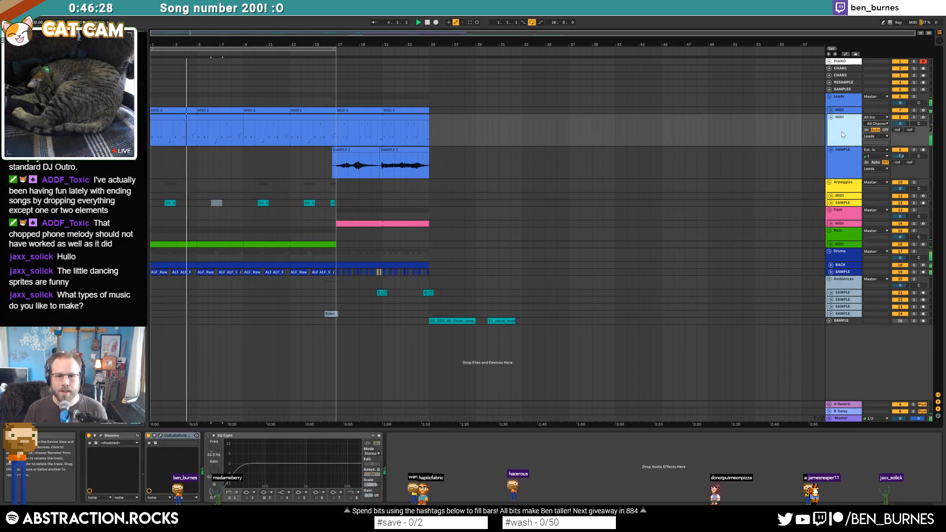
click(842, 111)
click(831, 110)
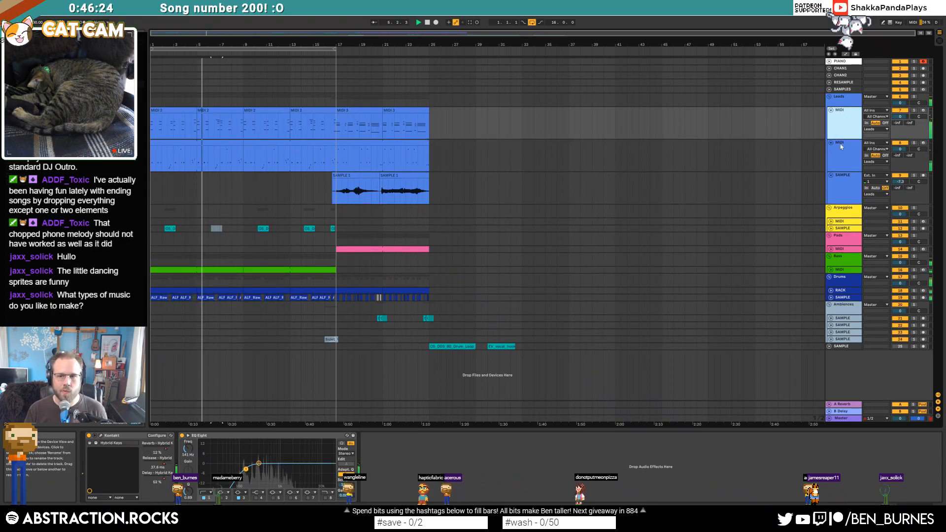
- Arm the Leads SAMPLE track, play from bar 2, and record a short take from about bar 5 to bar 8
click(844, 194)
click(924, 175)
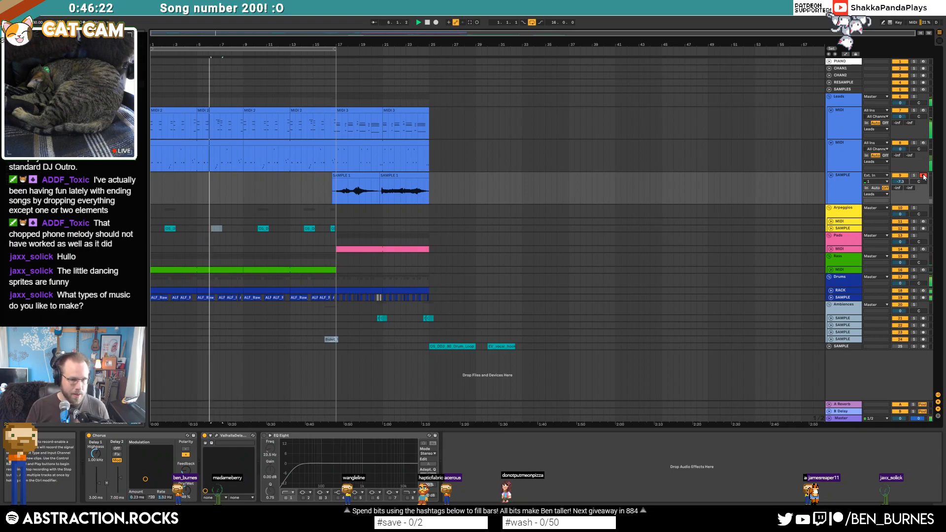
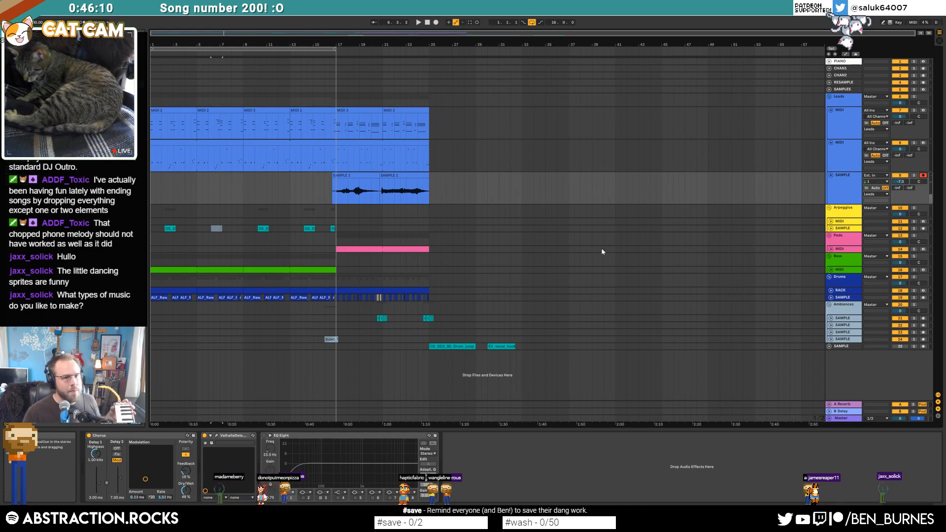
click(170, 228)
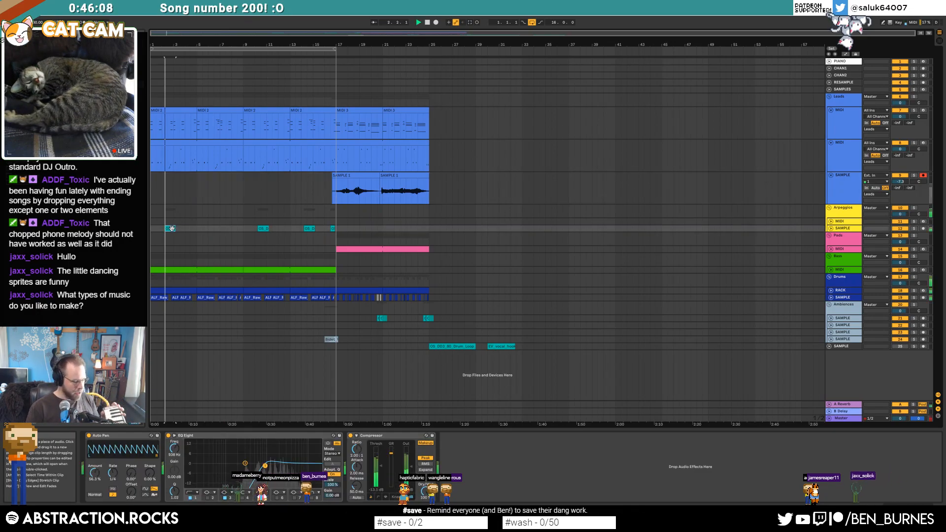
key(space)
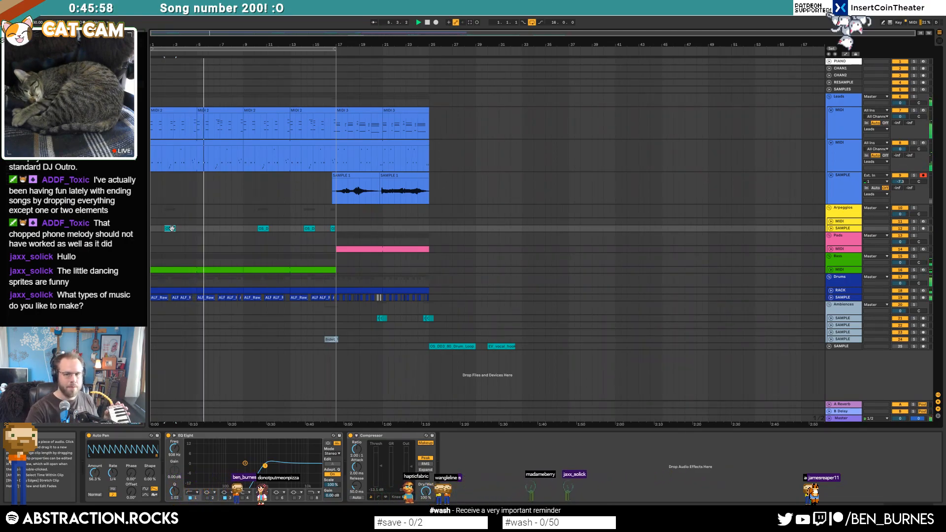
key(F9)
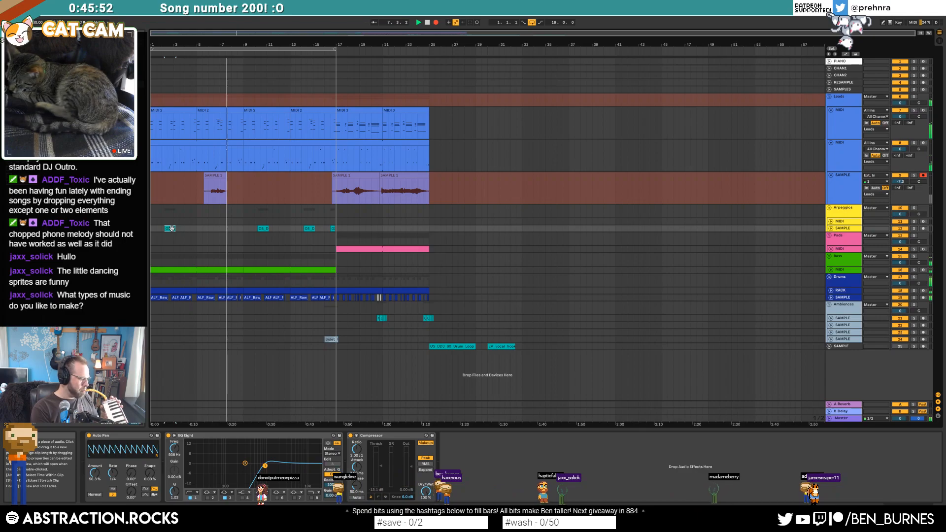
key(space)
- Play back the newly recorded Leads SAMPLE clip from about bar 6
key(space)
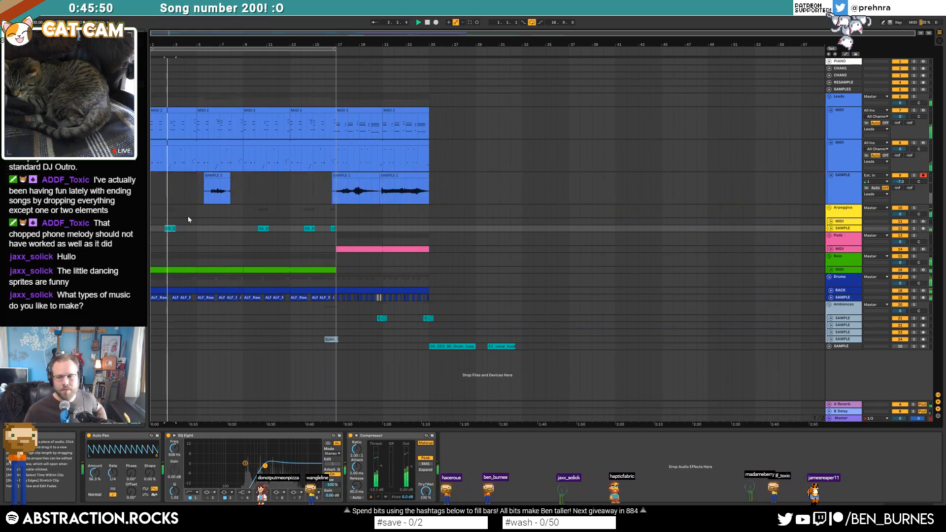
click(204, 181)
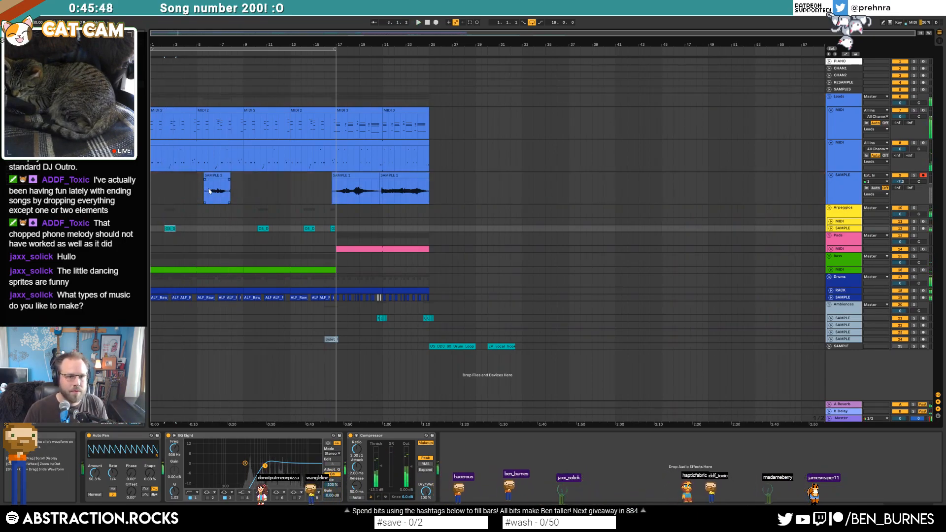
click(209, 191)
key(space)
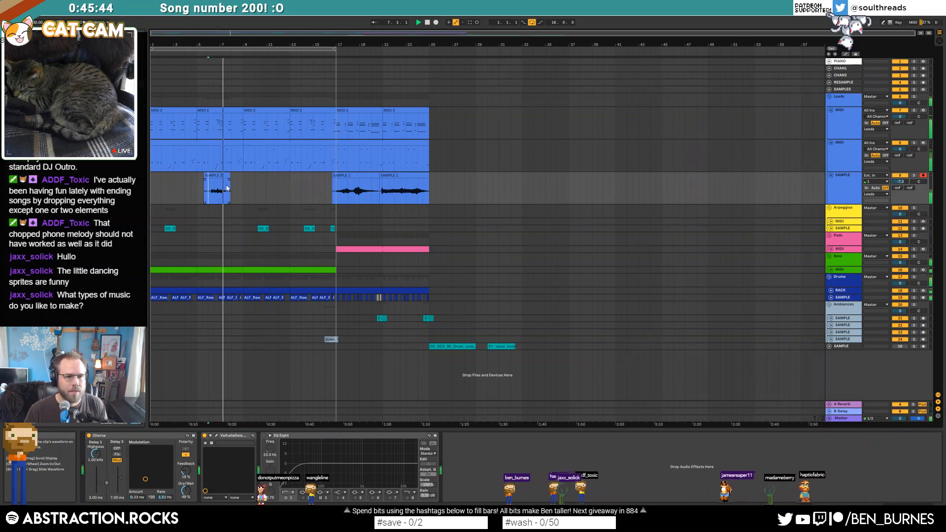
- Trim the newly recorded Leads SAMPLE clip so it runs from bar 6 to about beat 4 of bar 7
scroll(227, 188, up, 5)
drag(248, 176, 240, 176)
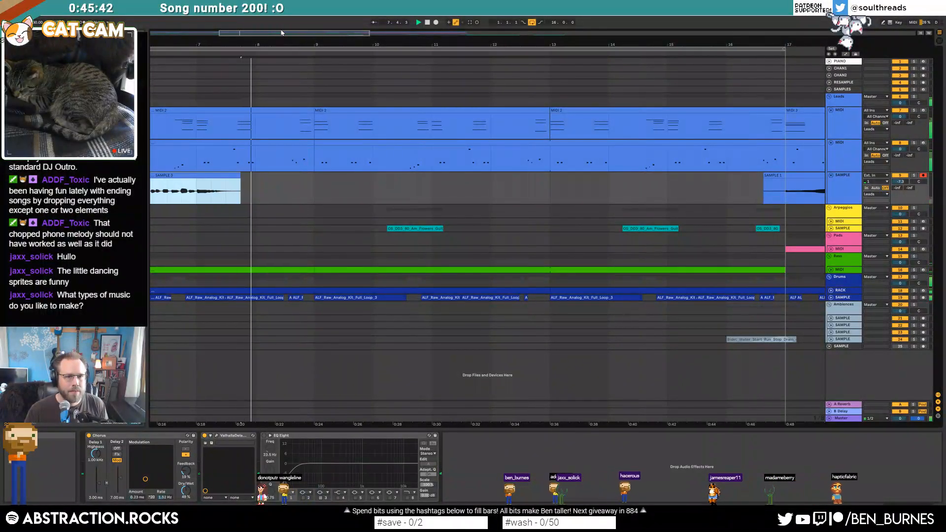
drag(282, 33, 256, 24)
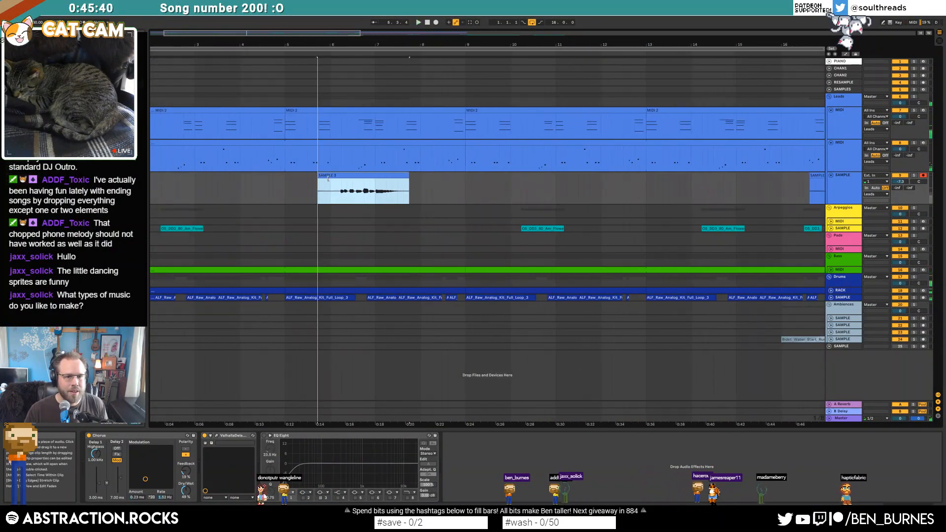
scroll(345, 182, up, 3)
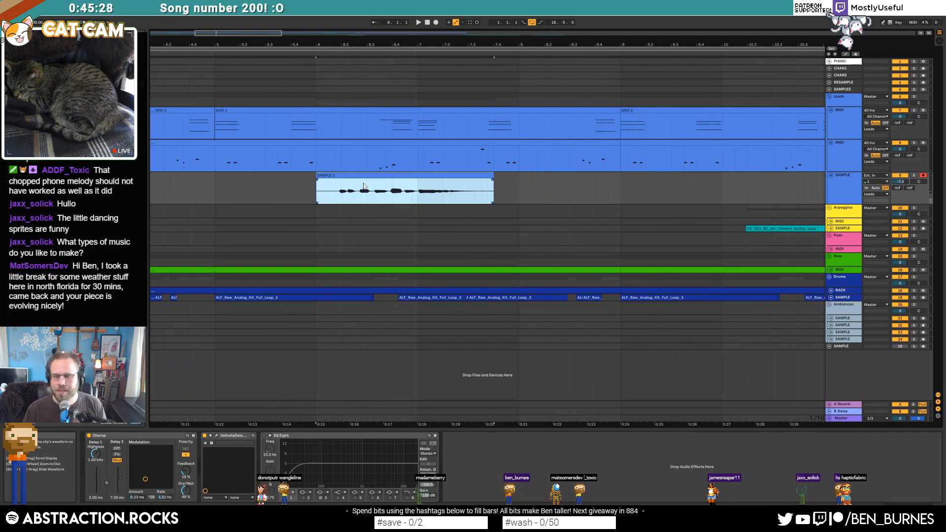
scroll(364, 187, down, 5)
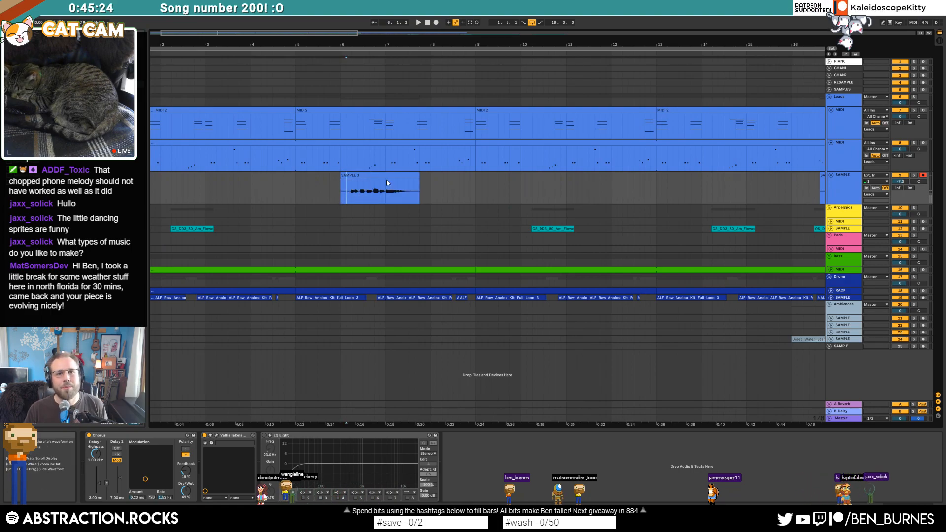
scroll(389, 184, down, 5)
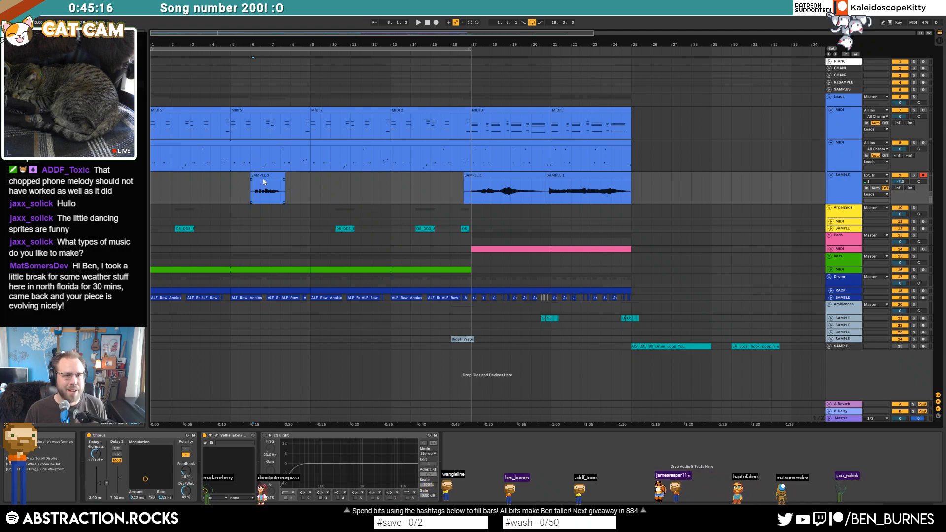
- Insert a MIDI track below the Leads SAMPLE track, enlarge it, and load Kontakt on it
click(845, 193)
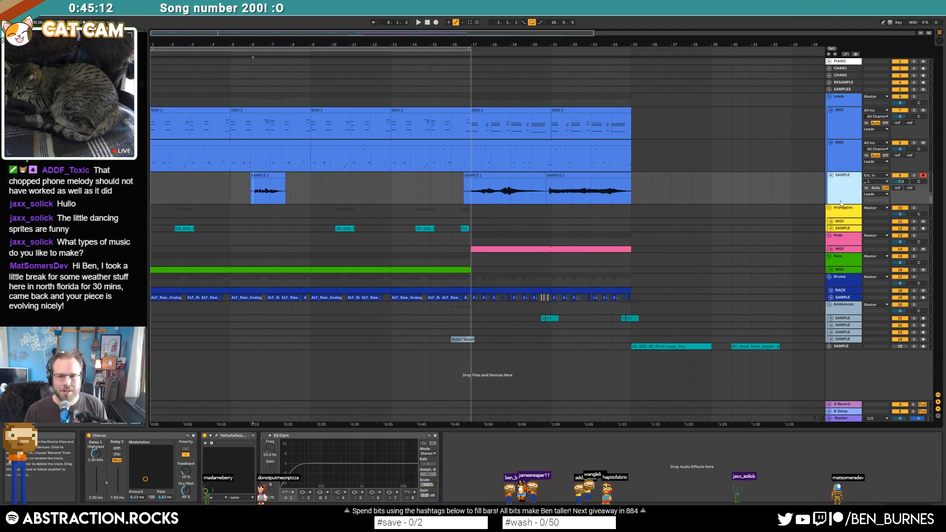
key(ctrl+shift+t)
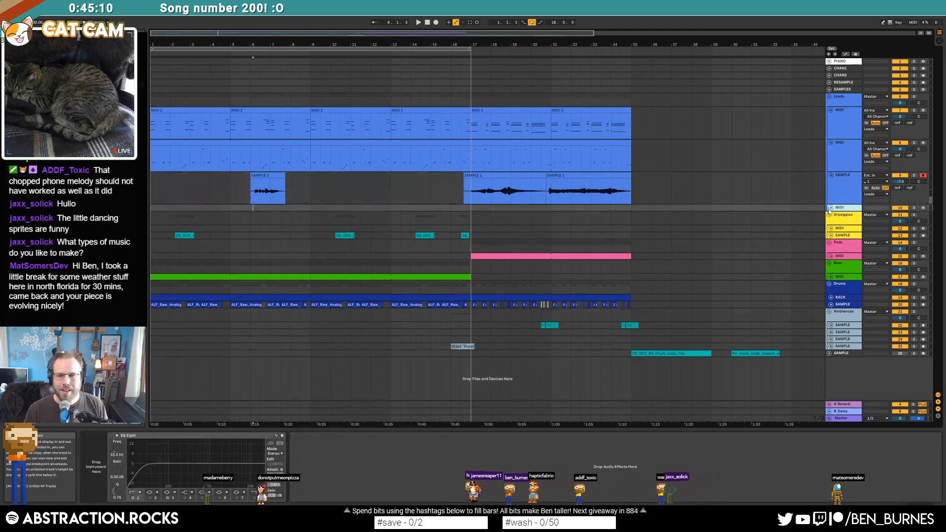
scroll(234, 174, down, 2)
click(217, 223)
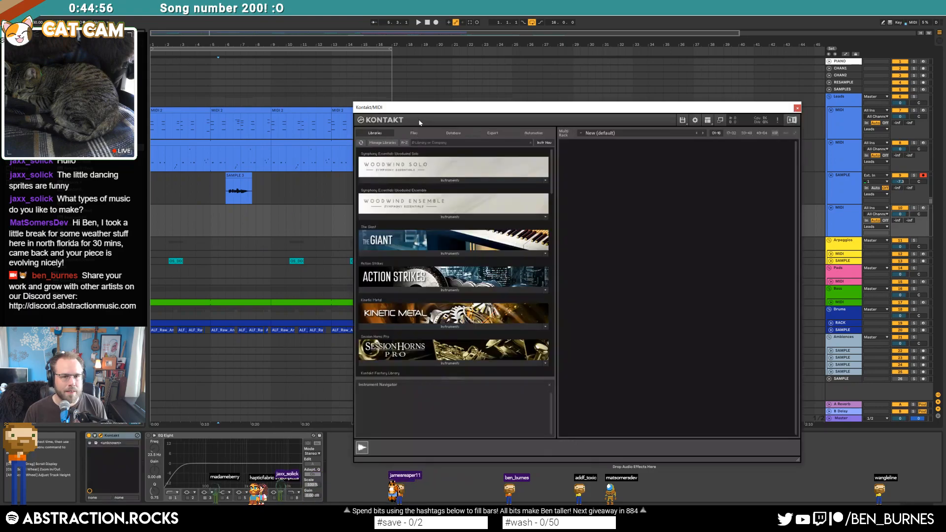
- Load The Gentleman piano instrument from the Kontakt libraries
drag(555, 181, 563, 361)
scroll(431, 227, up, 5)
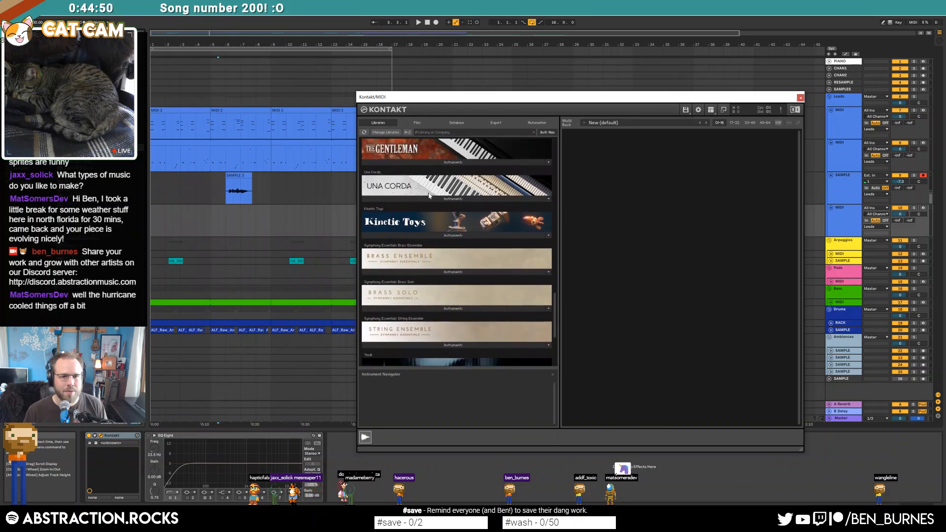
click(394, 162)
double_click(377, 172)
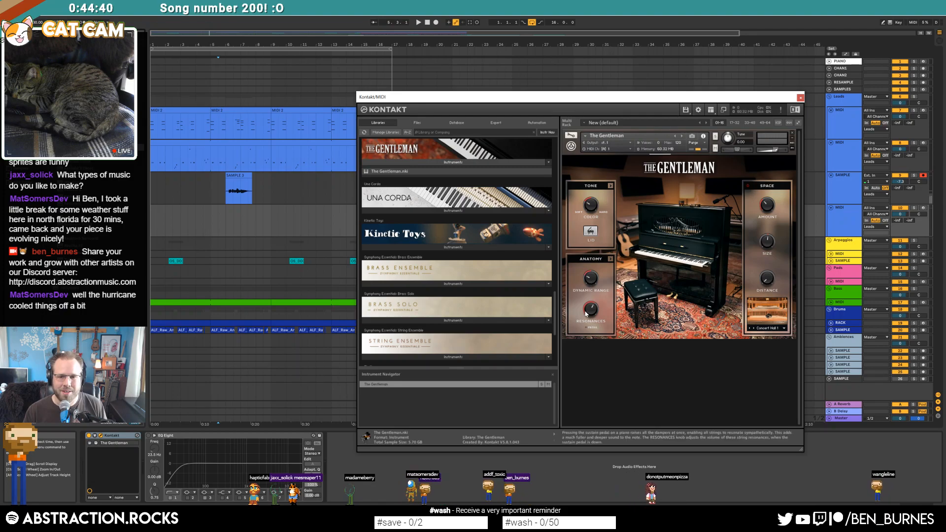
- Arm the new Leads MIDI track for recording and rehearse the piano part over playback from bar 5
click(226, 222)
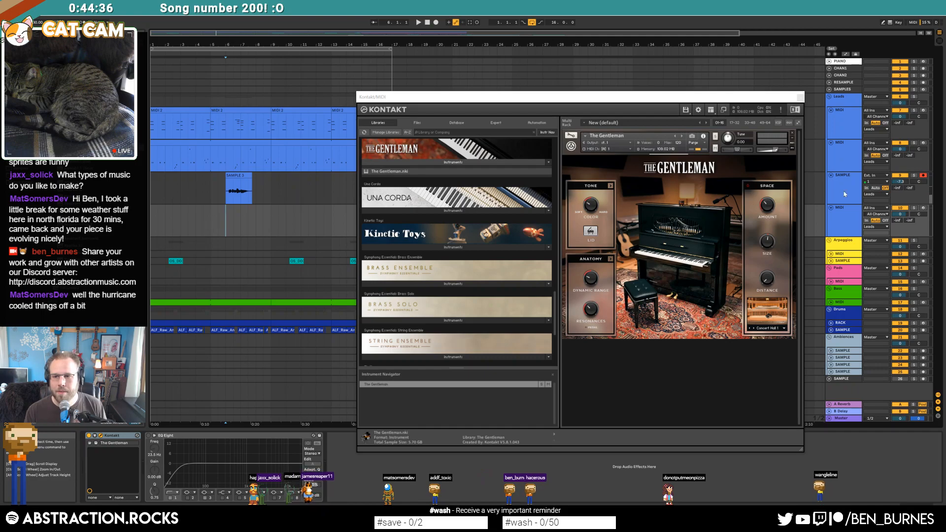
click(923, 208)
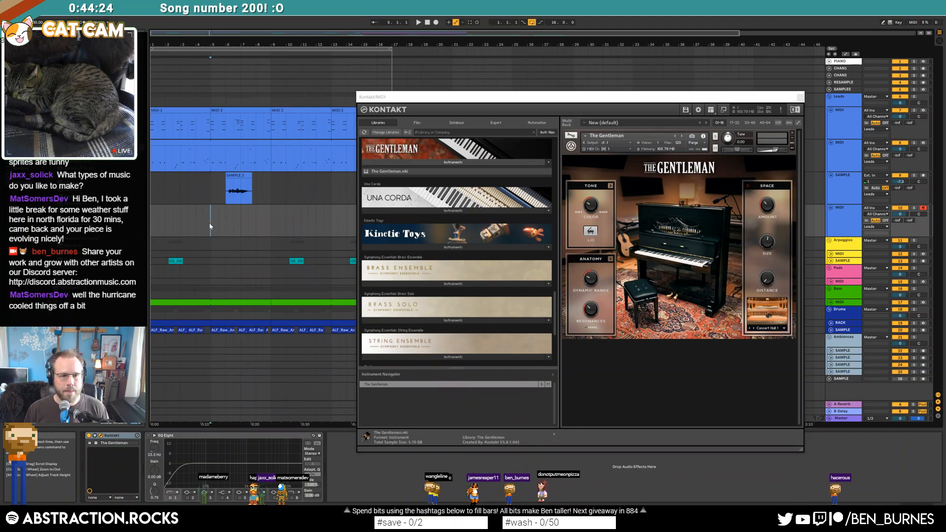
key(space)
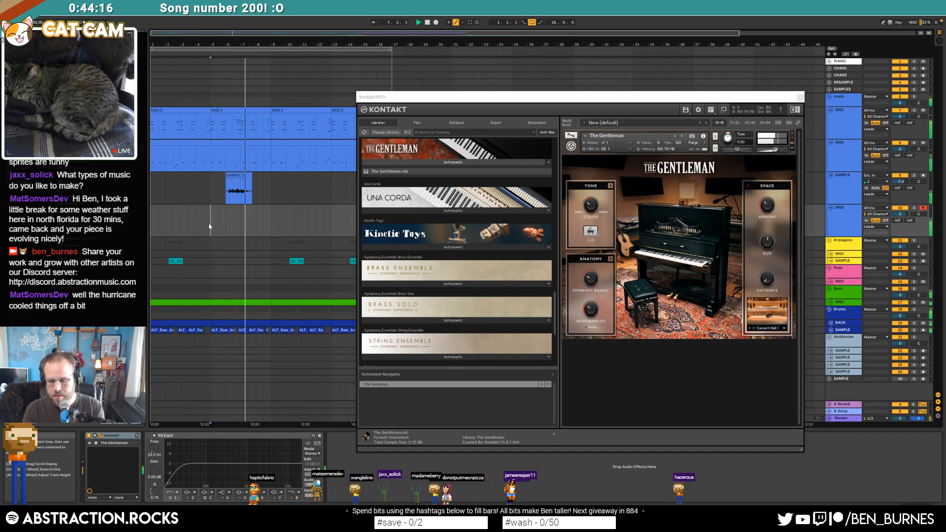
key(space)
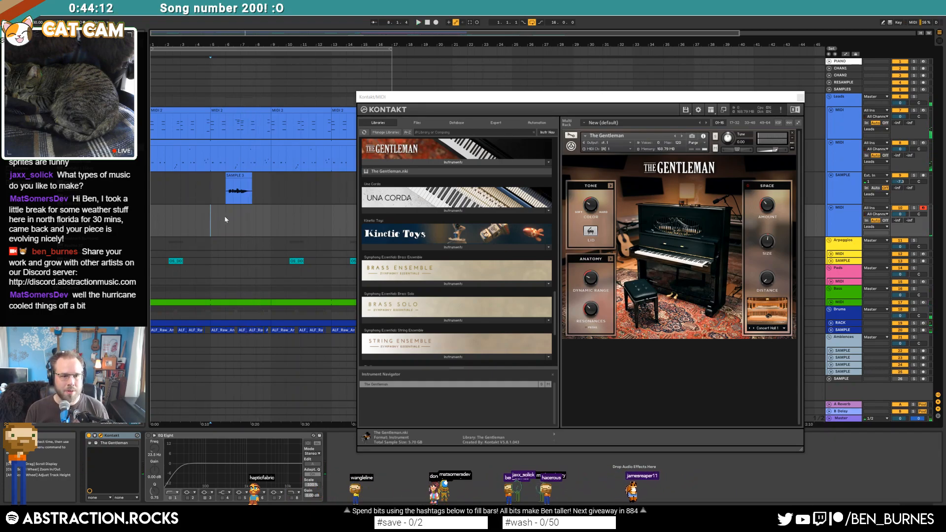
- Record the piano part on the new Leads MIDI track from bar 6 to just before bar 9, retaking it over earlier attempts, and close Kontakt
click(225, 219)
key(space)
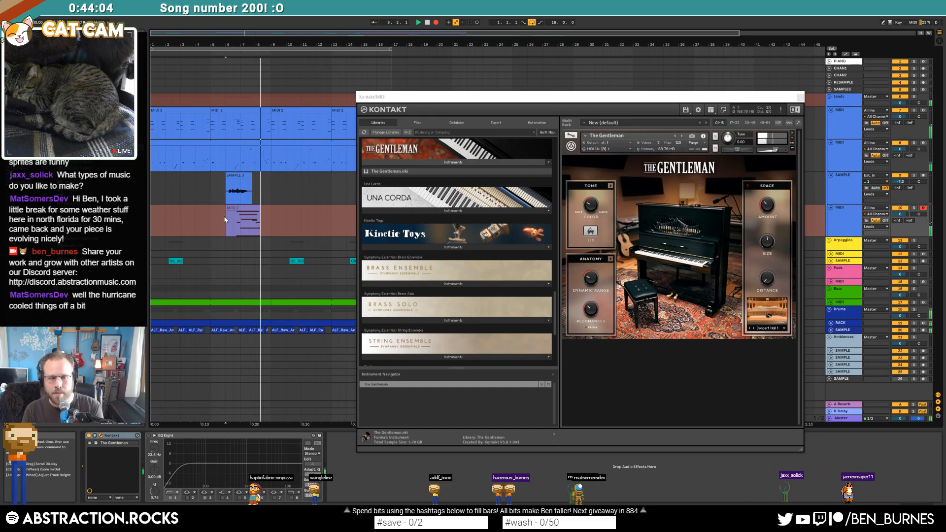
key(space)
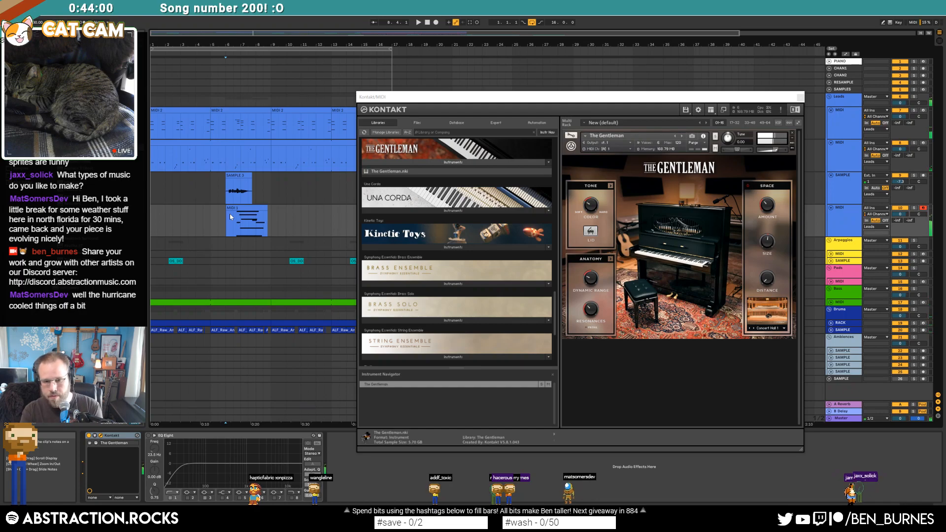
key(ctrl+r)
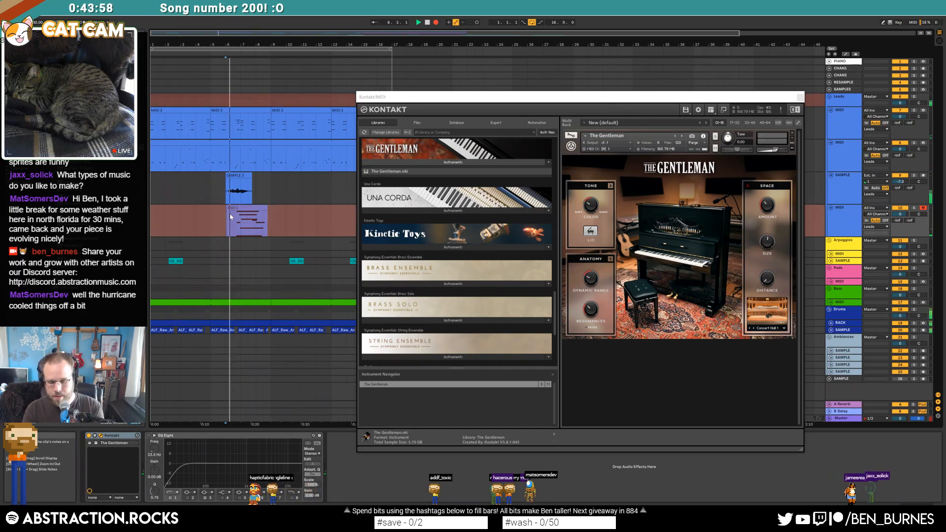
key(space)
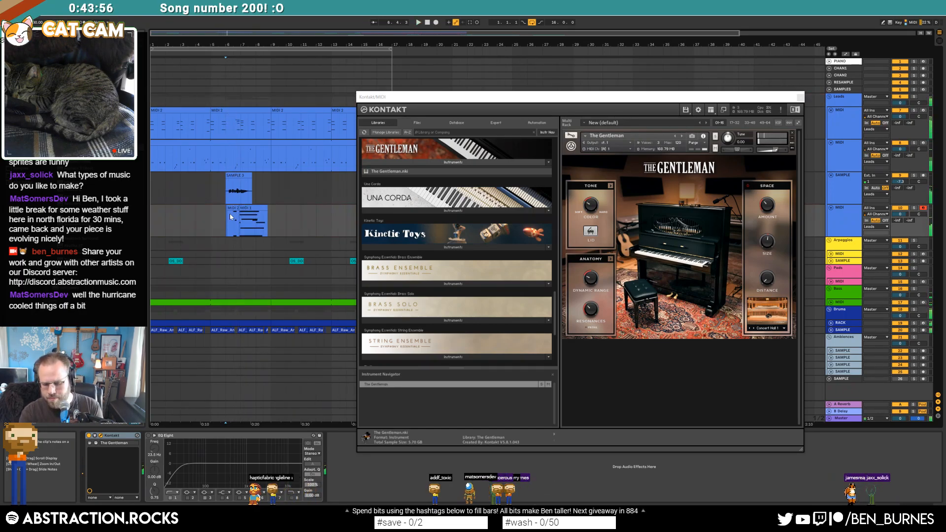
key(ctrl+r)
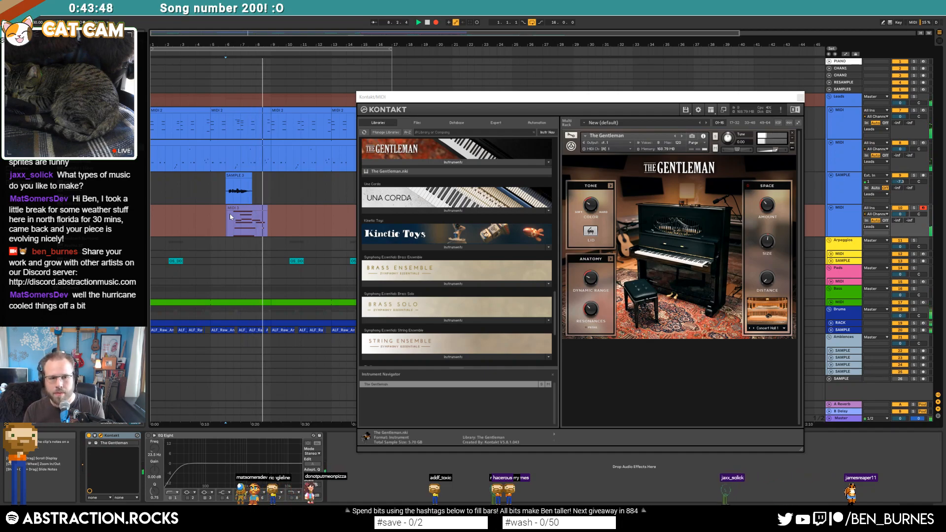
key(space)
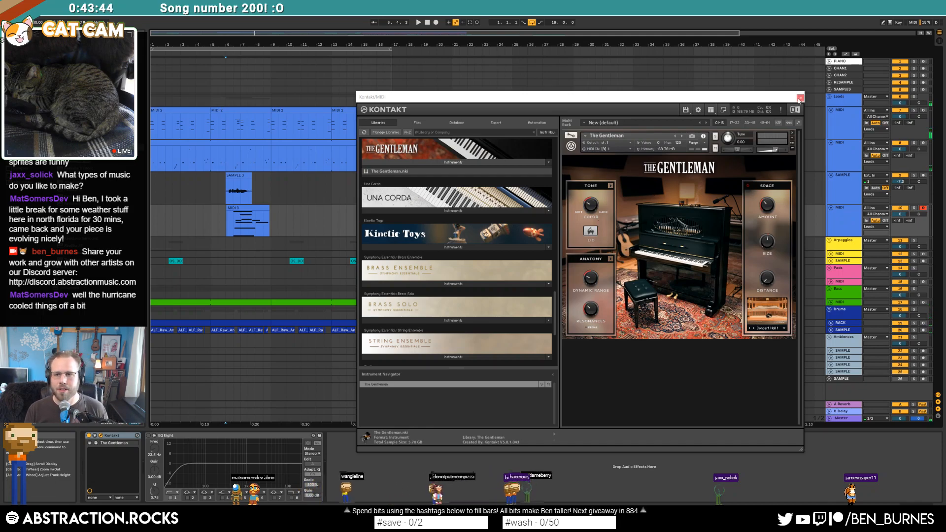
click(799, 98)
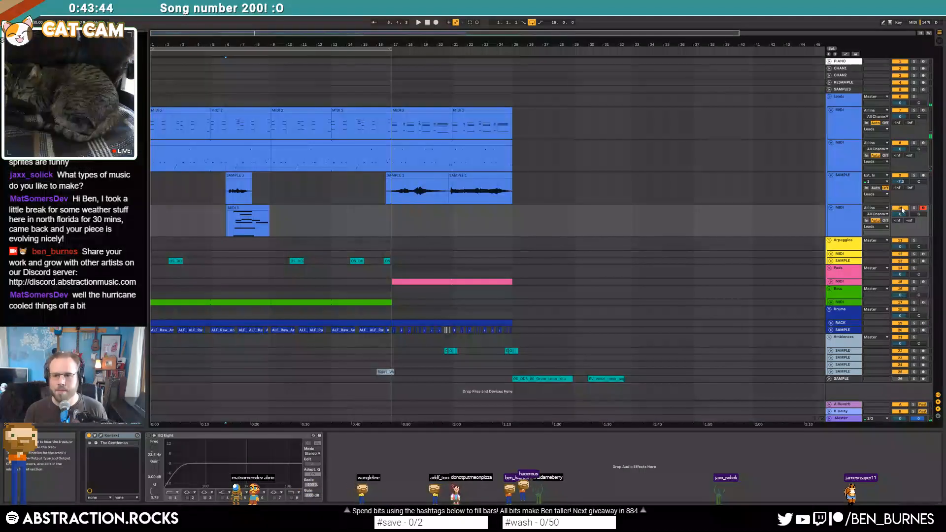
- Open the newly recorded piano clip for note editing, play it back, and adjust the velocities of its notes
double_click(246, 206)
key(space)
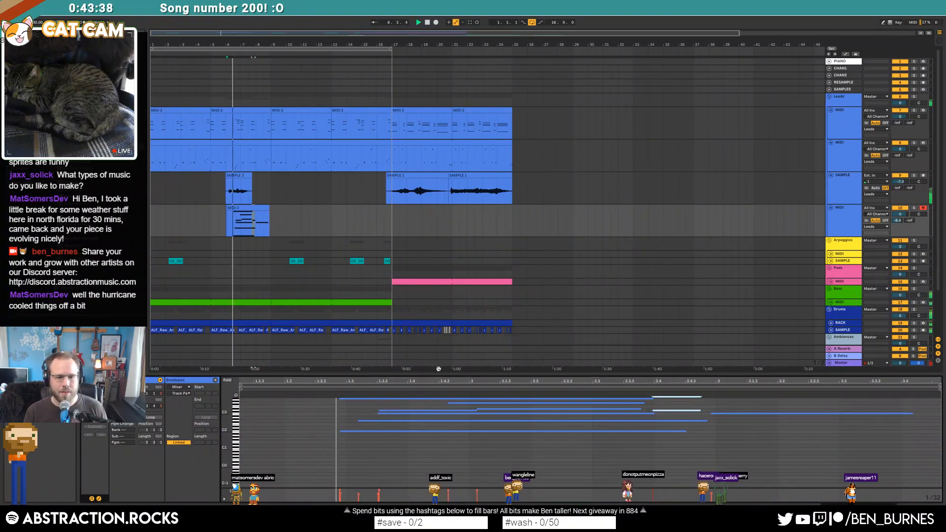
double_click(385, 411)
click(369, 398)
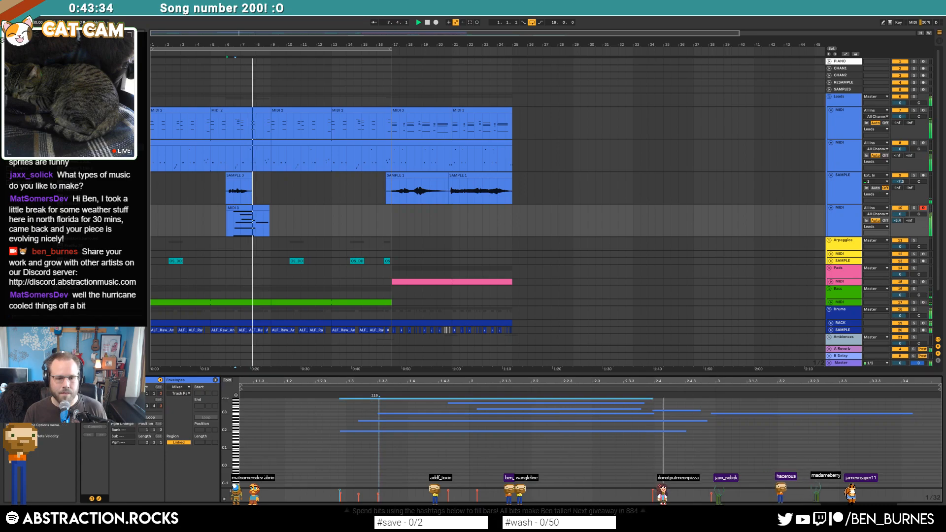
drag(438, 498, 721, 486)
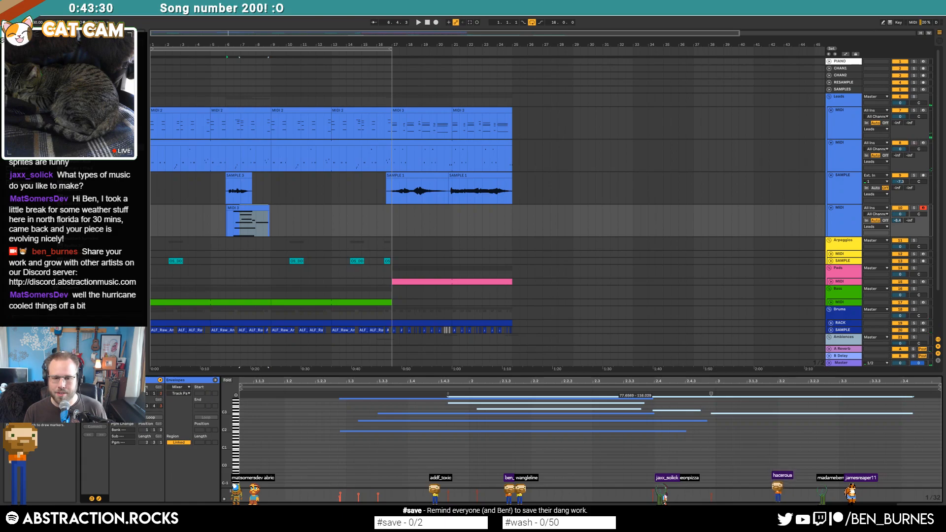
click(722, 450)
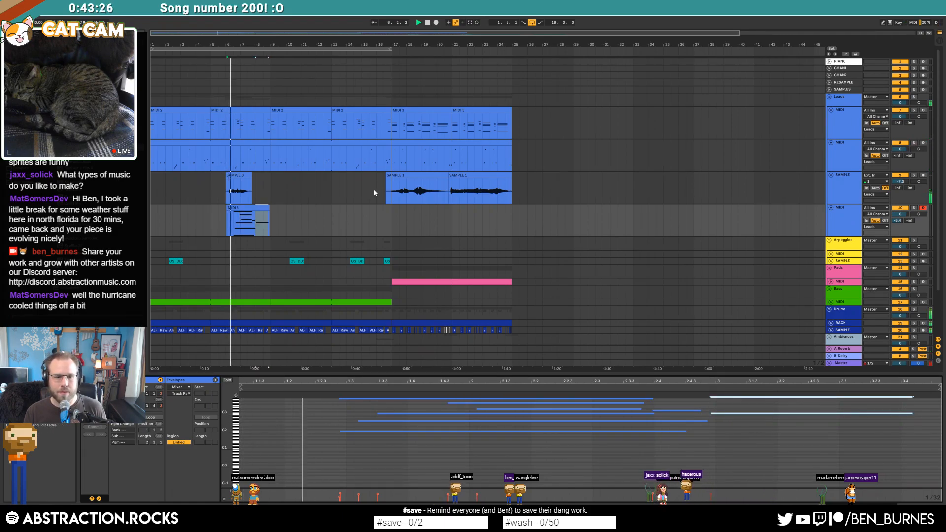
- Nudge the notes of the chord clip on the lowest Leads MIDI track slightly later
drag(386, 461, 756, 356)
key(Right)
click(684, 415)
drag(740, 401, 751, 426)
click(466, 403)
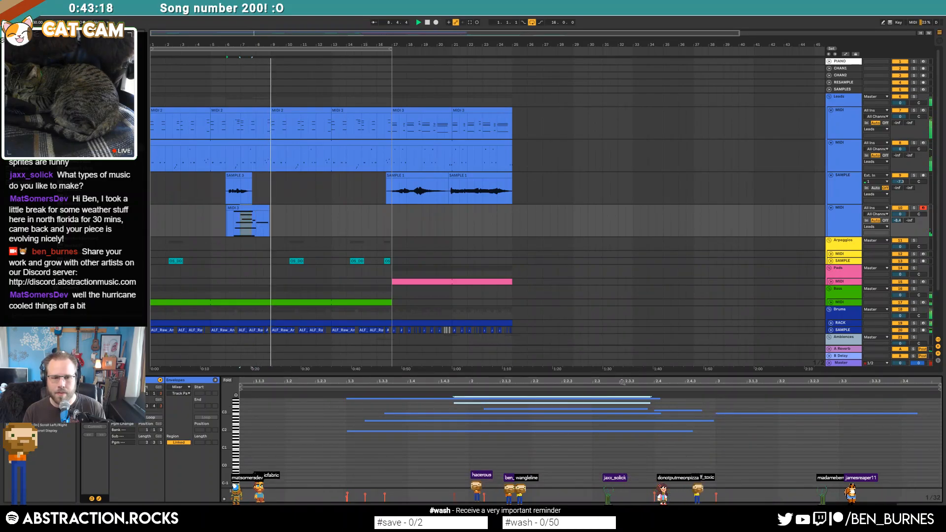
- Insert a Compressor between Kontakt and EQ Eight on the chord clip's track and play the part back
click(250, 211)
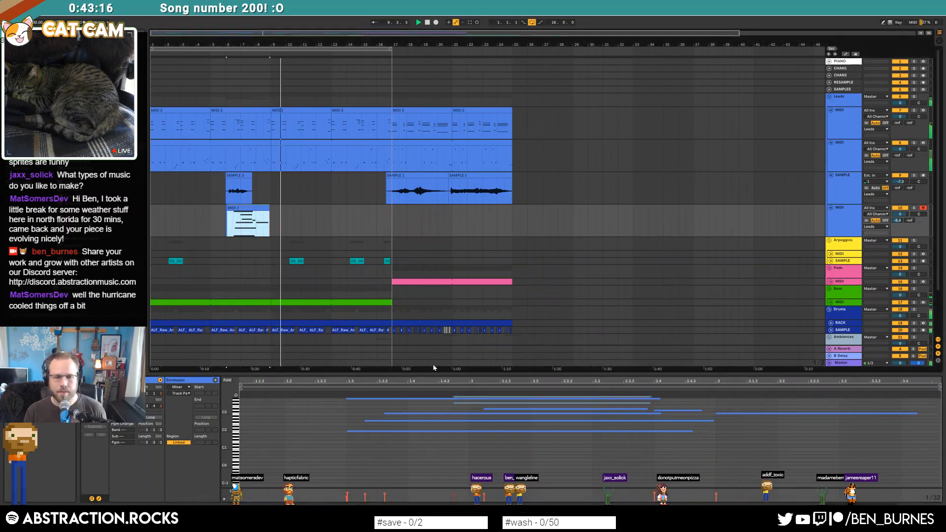
key(shift+Tab)
key(space)
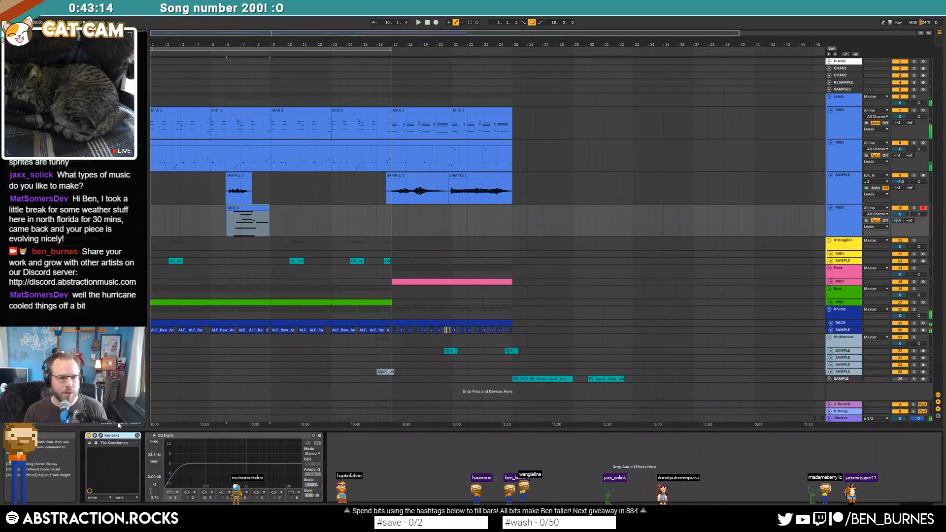
click(101, 436)
click(101, 436)
click(22, 91)
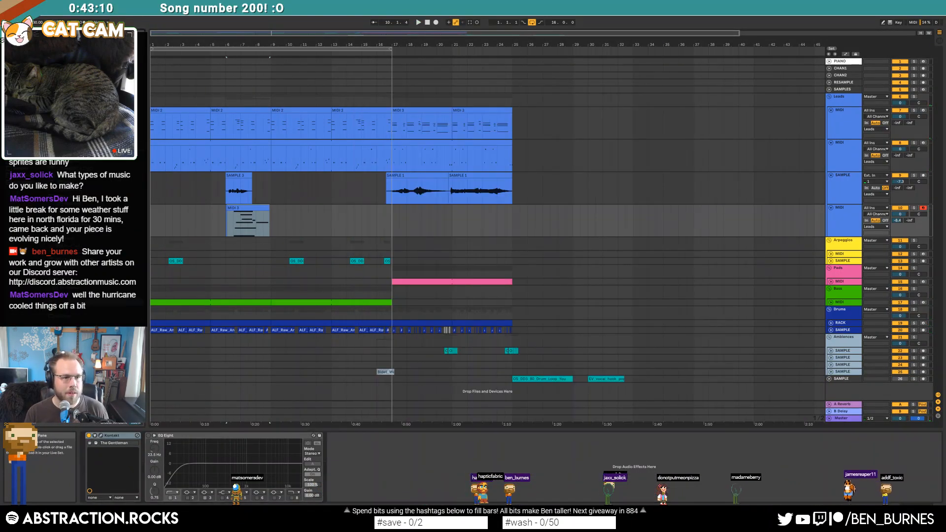
drag(74, 212, 142, 450)
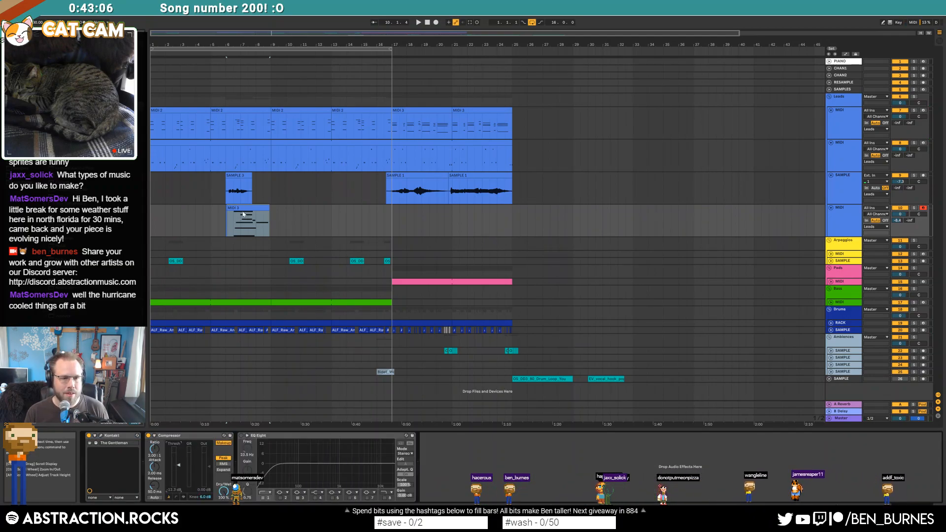
key(space)
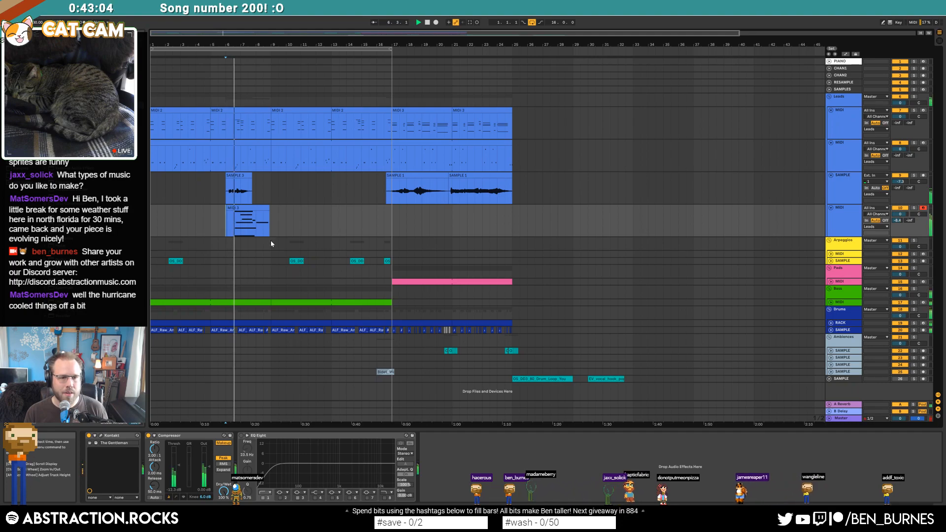
key(space)
- Select the earliest notes of the chord in the clip and nudge them later by several small increments
scroll(243, 211, up, 3)
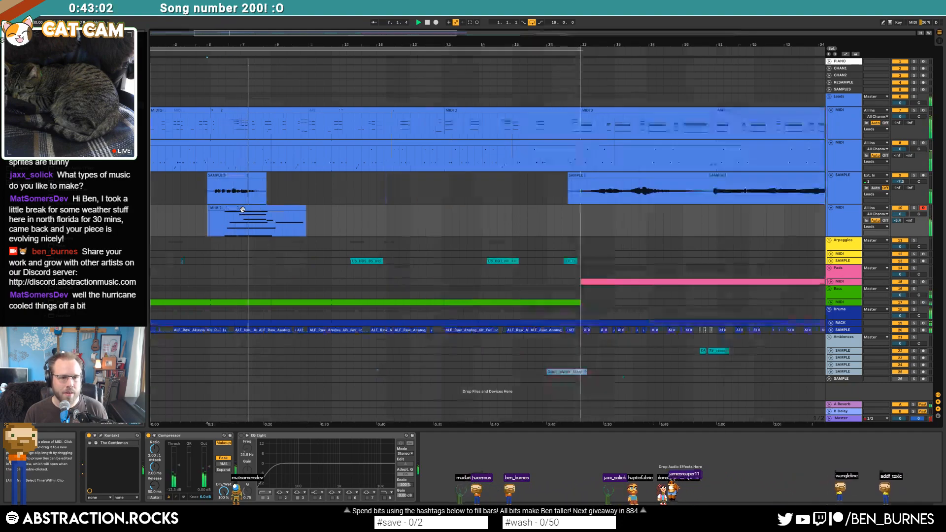
double_click(243, 210)
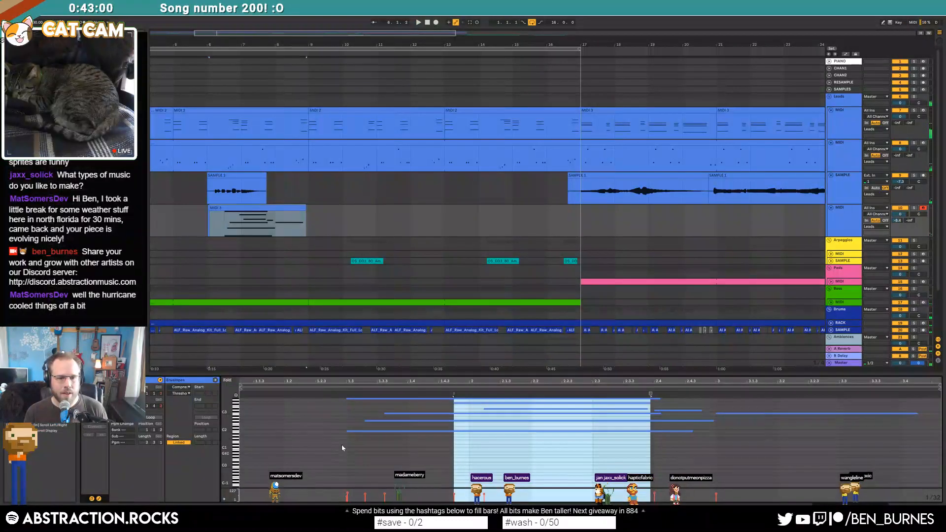
drag(340, 450, 417, 364)
key(Right)
key(Right)
key(Right)
key(Right)
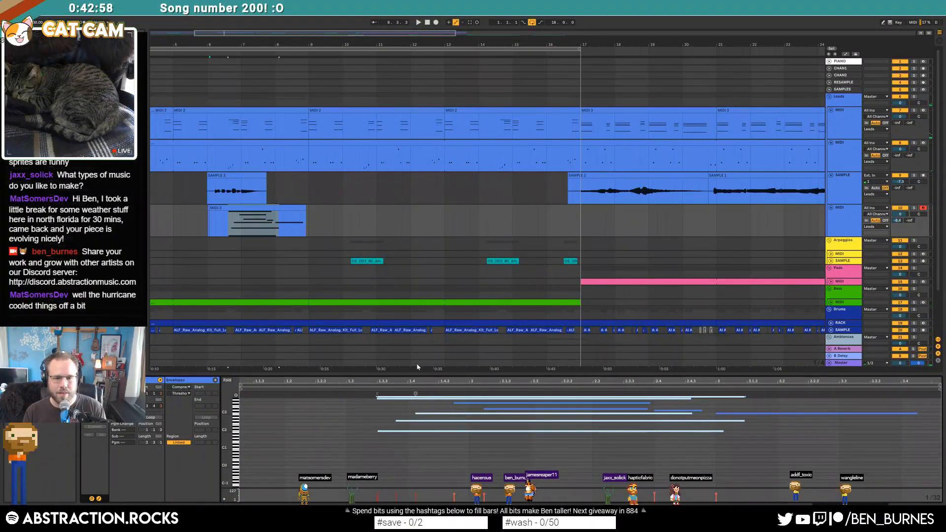
- Nudge individual chord notes slightly earlier to adjust the staggered, strummed timing
click(424, 414)
key(Left)
click(401, 420)
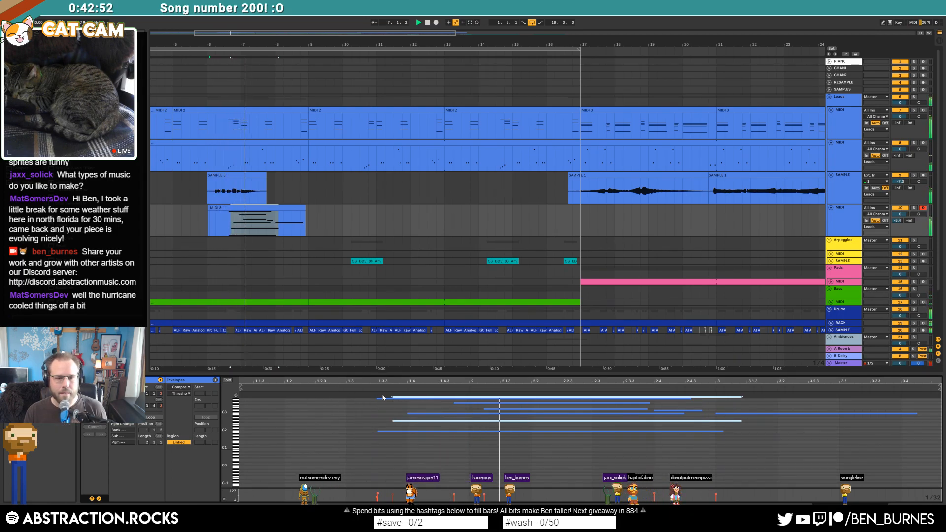
click(487, 410)
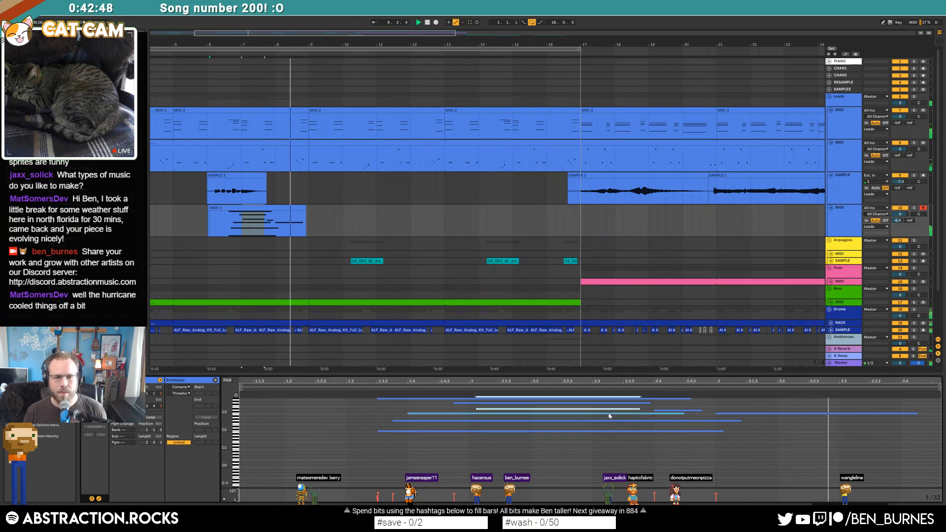
- Raise the low-cut frequency of EQ Eight on the chord track to about 186 Hz
key(shift+Tab)
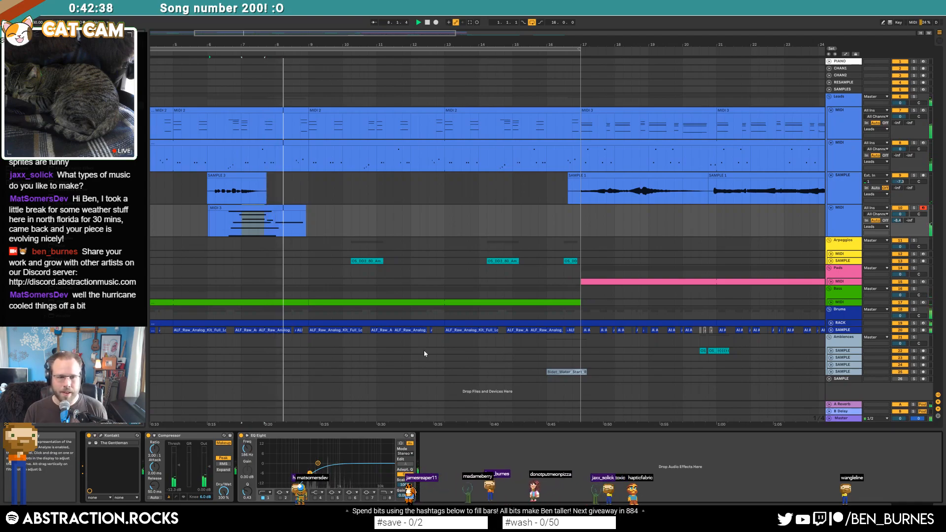
- Extend the chord clip's end to bar 9 and shorten its last held note
drag(305, 208, 308, 210)
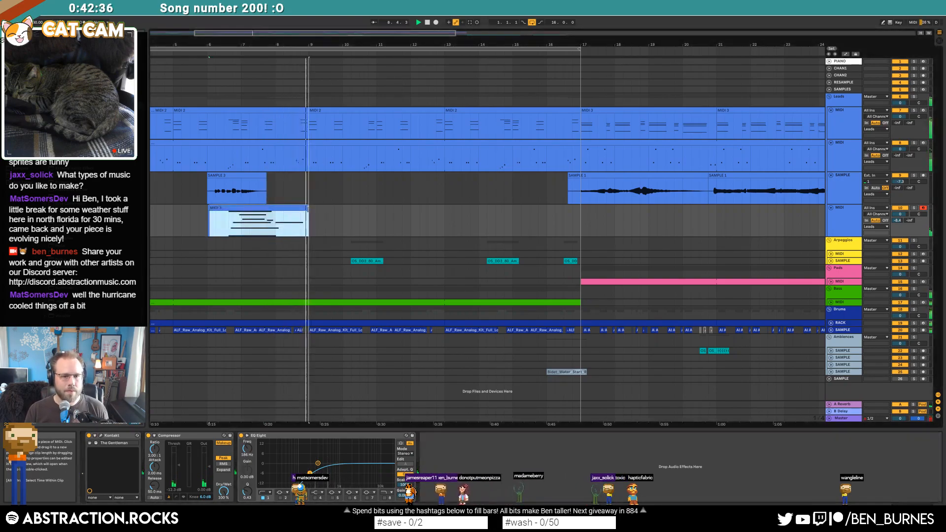
double_click(306, 208)
click(771, 431)
drag(898, 413, 794, 414)
click(824, 435)
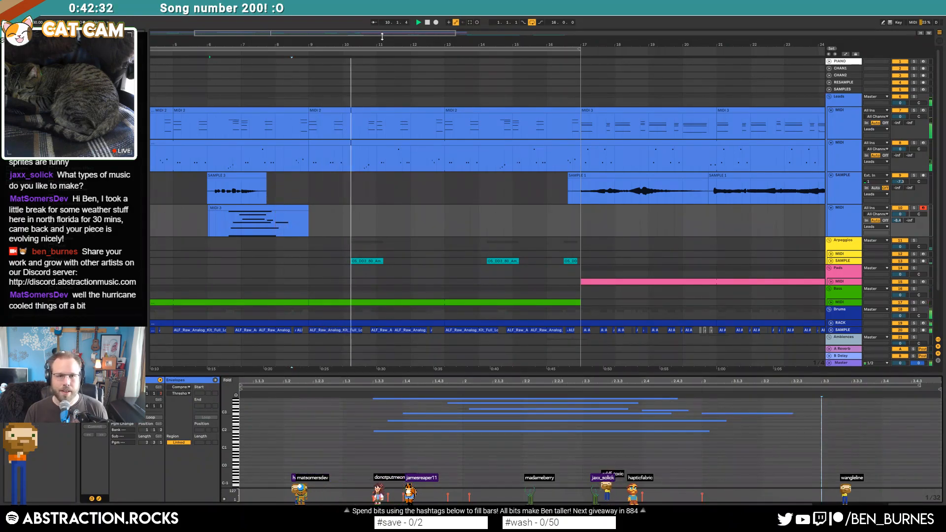
- Delete the tiny leftover piece just before the chord clip on the lowest Leads MIDI track
drag(382, 37, 408, 38)
click(368, 225)
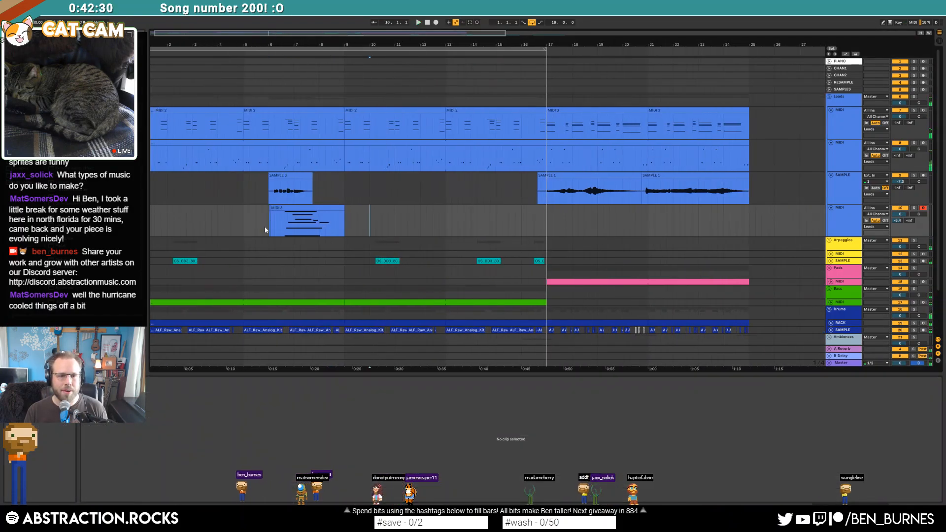
click(269, 209)
key(Delete)
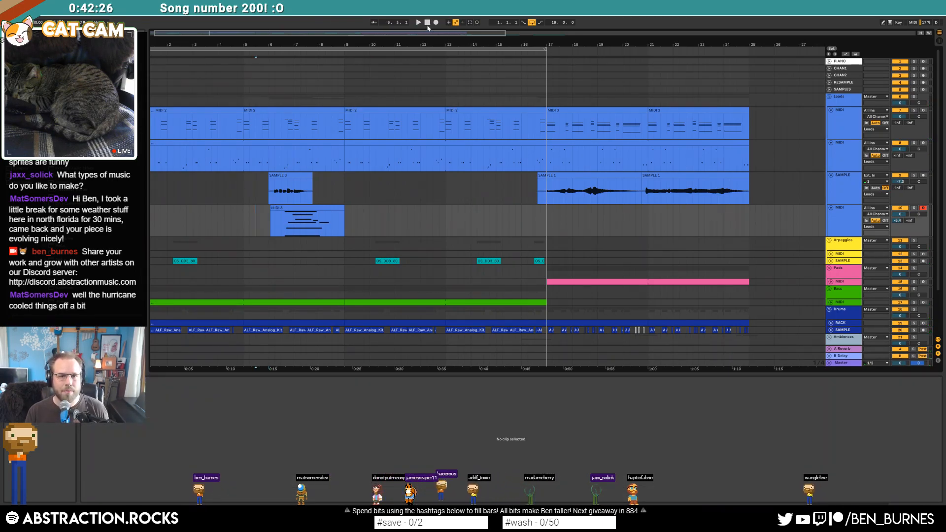
- Collapse the four expanded tracks inside the Leads group
scroll(296, 133, down, 3)
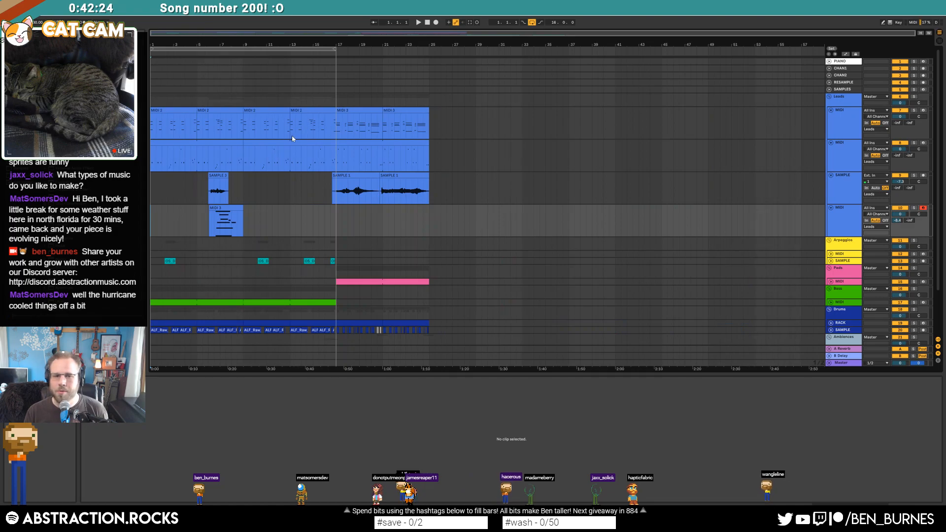
scroll(294, 141, down, 3)
scroll(217, 116, up, 1)
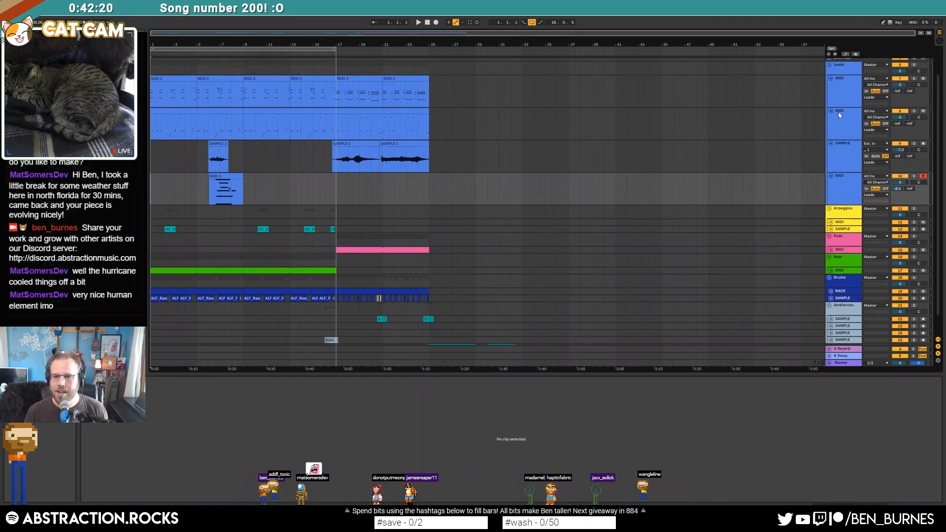
click(830, 80)
click(831, 85)
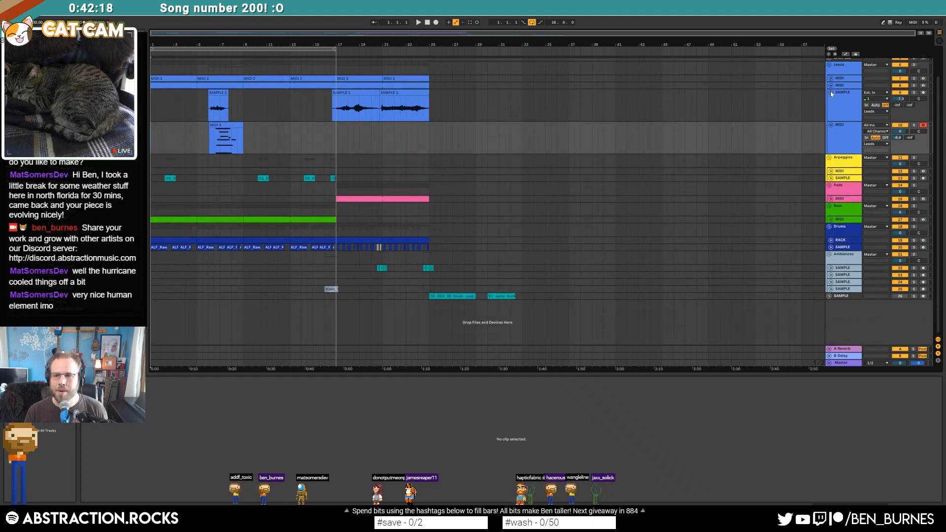
click(830, 91)
click(830, 132)
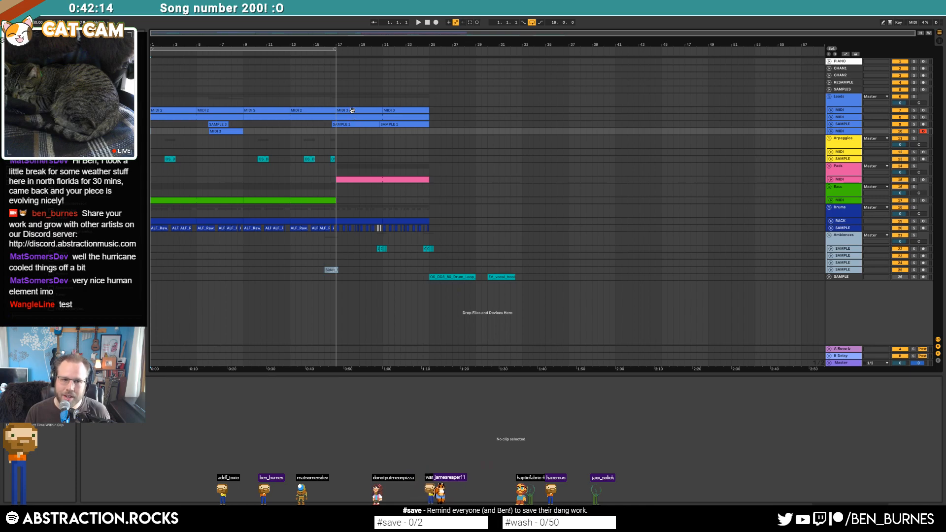
- Move all clips in the Leads through Ambiences groups six bars later so the song material starts at bar 7
click(163, 109)
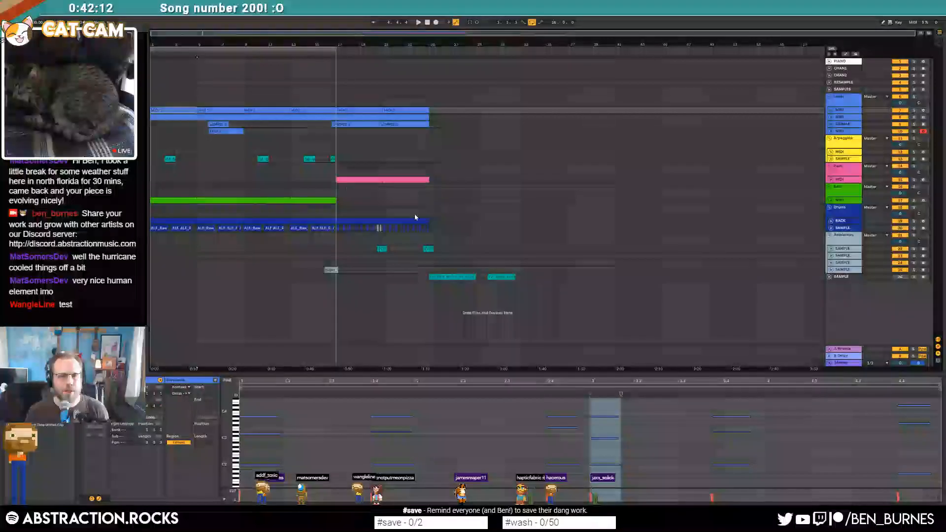
shift+click(448, 274)
drag(162, 111, 231, 111)
click(190, 123)
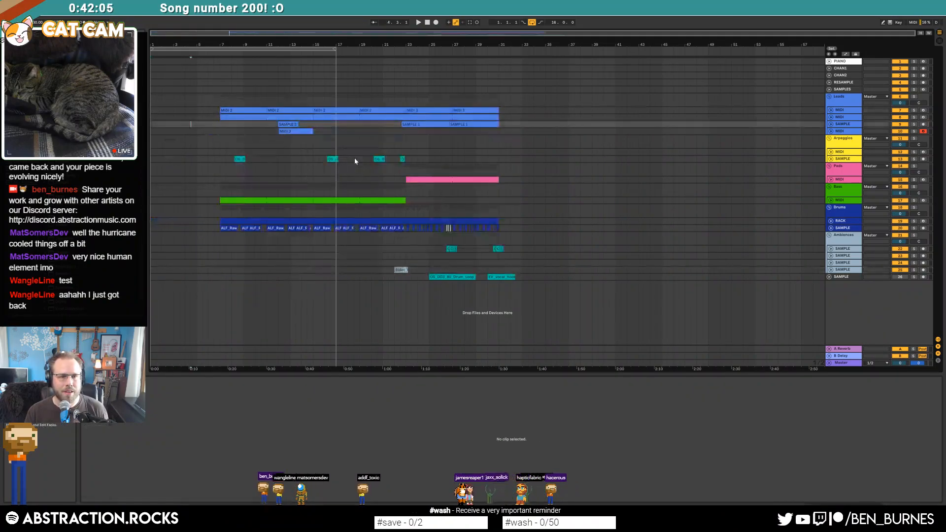
- Copy the opening clip of the top Leads MIDI track to bar 3 and trim its end to half a bar before bar 7
click(831, 124)
click(225, 110)
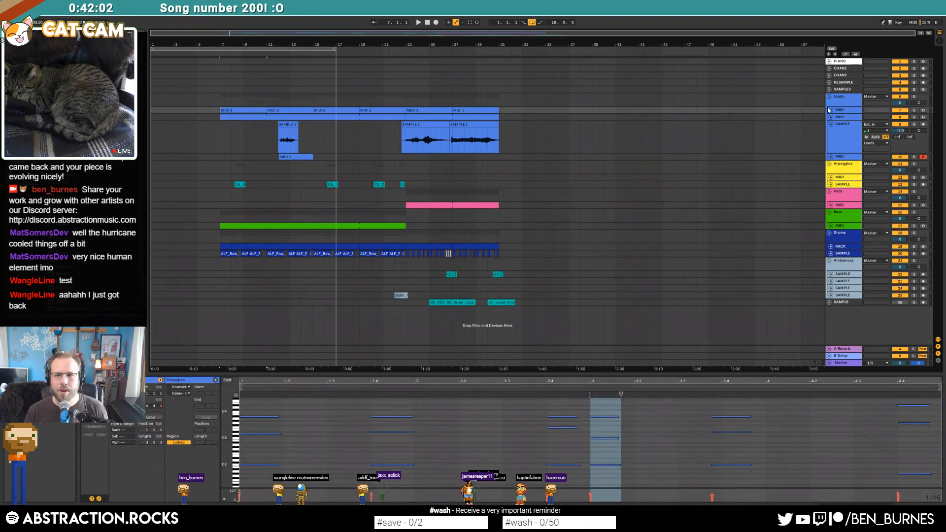
click(830, 110)
click(195, 125)
drag(233, 110, 214, 107)
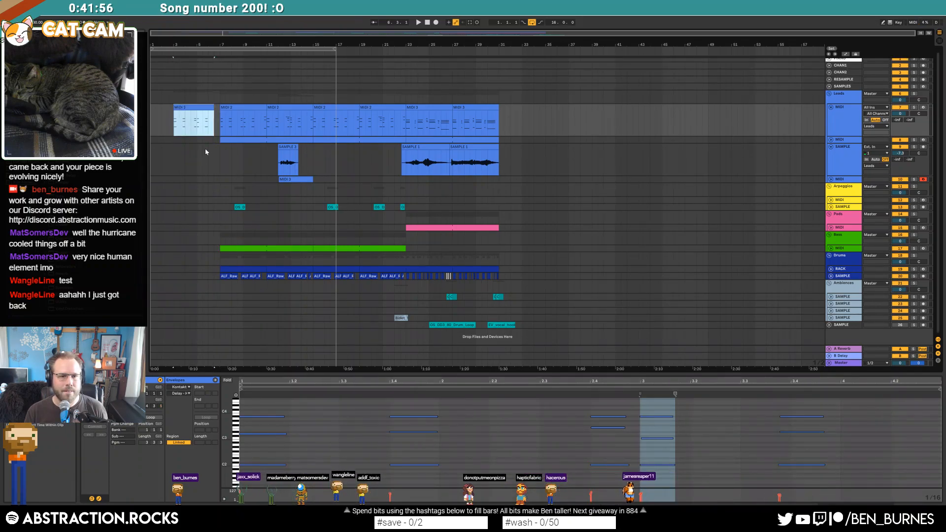
- Copy the first drum loop samples on the Drums SAMPLE track to bar 3 and play from there
click(832, 270)
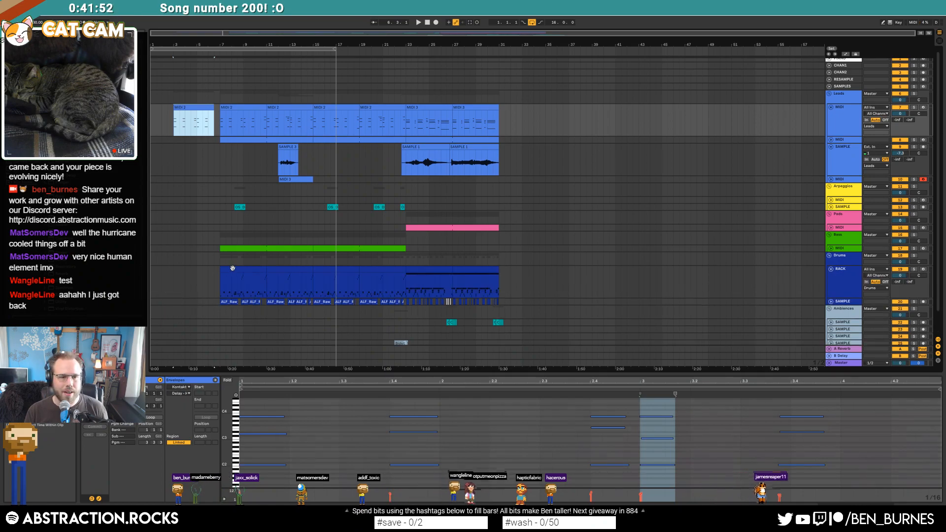
click(252, 302)
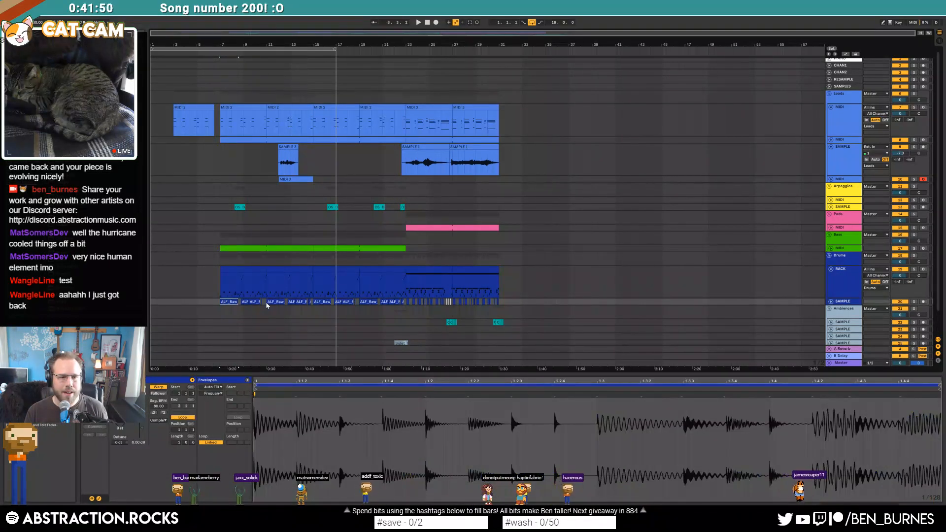
shift+click(222, 303)
click(175, 303)
key(ctrl+v)
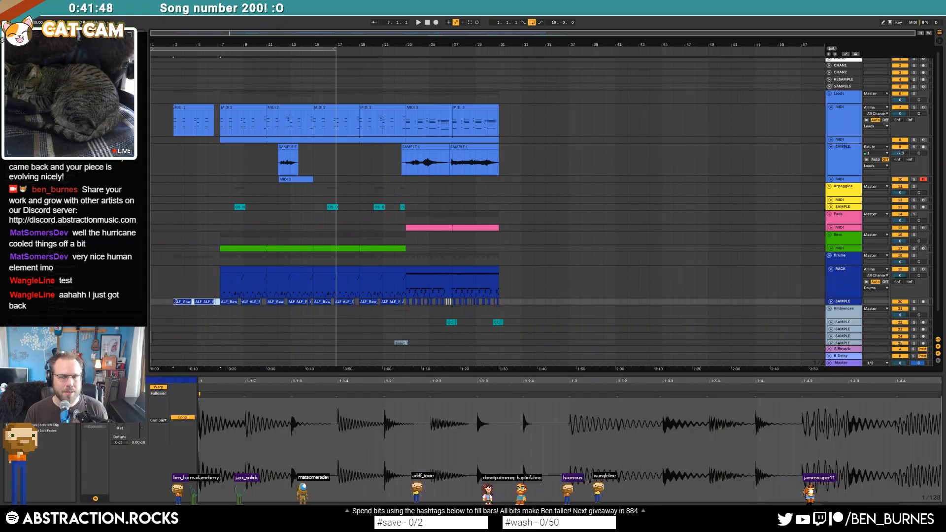
click(173, 242)
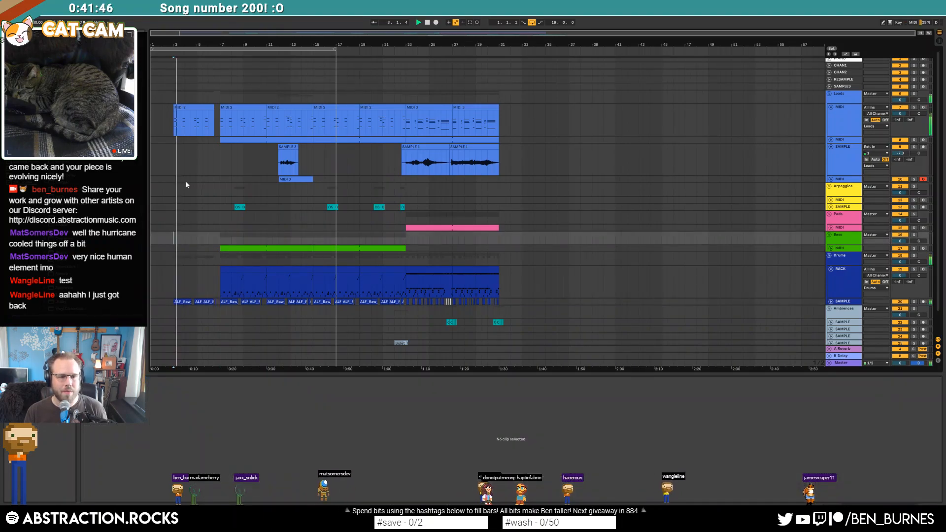
- Transpose the lowest notes of the copied intro MIDI clip up two octaves, listening to the result
click(189, 108)
key(ctrl+a)
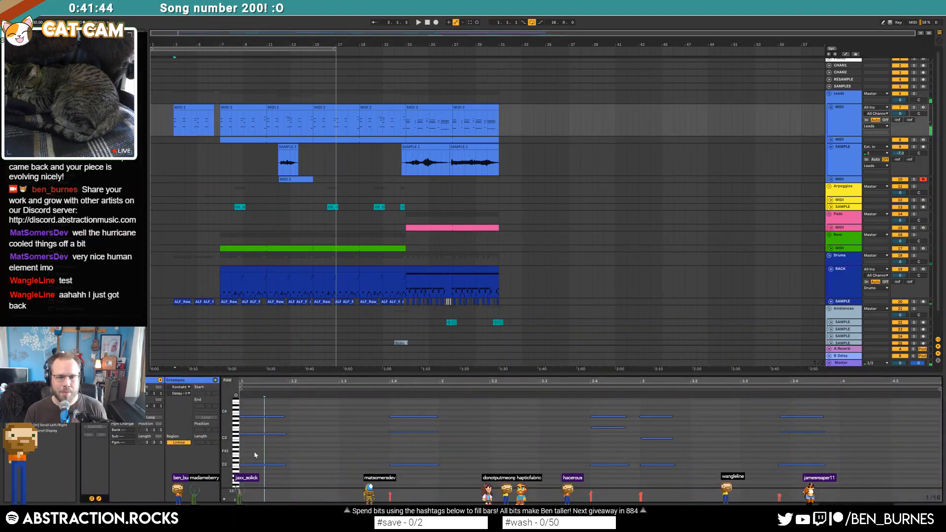
key(shift+Up)
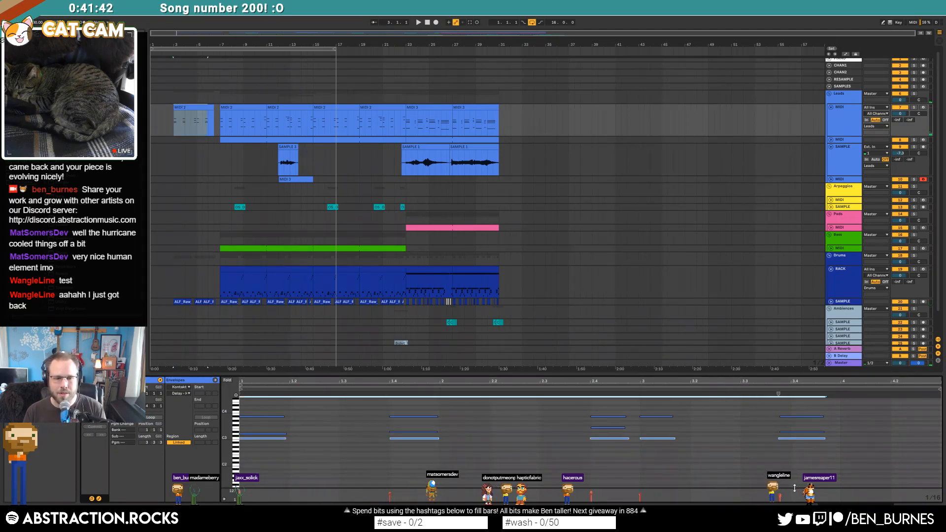
key(space)
key(shift+Up)
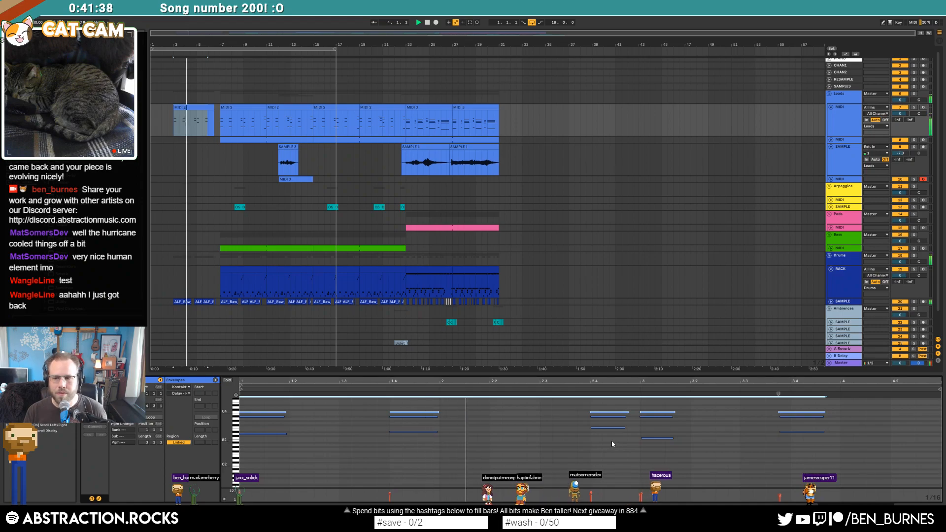
- Expand the Drums SAMPLE track and show the on/off automation of its Auto Filter in the arrangement
key(shift+Tab)
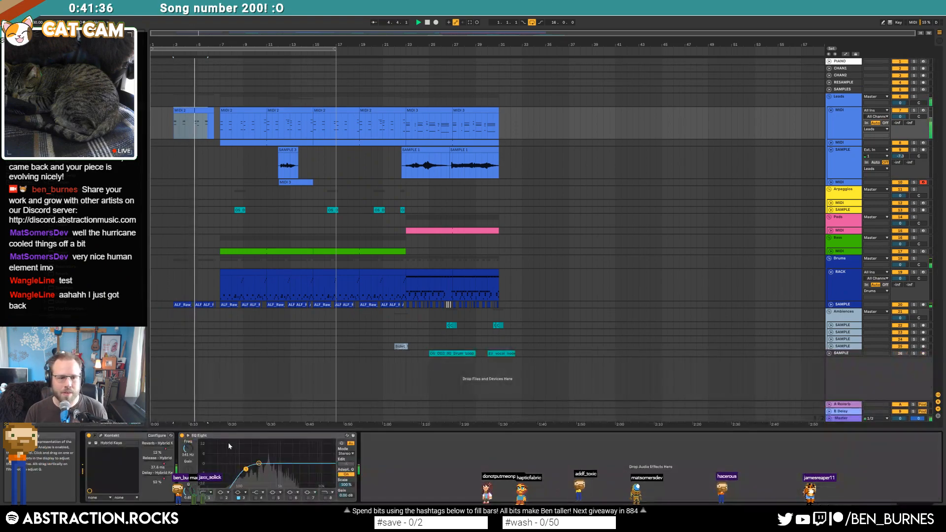
click(172, 305)
right_click(91, 438)
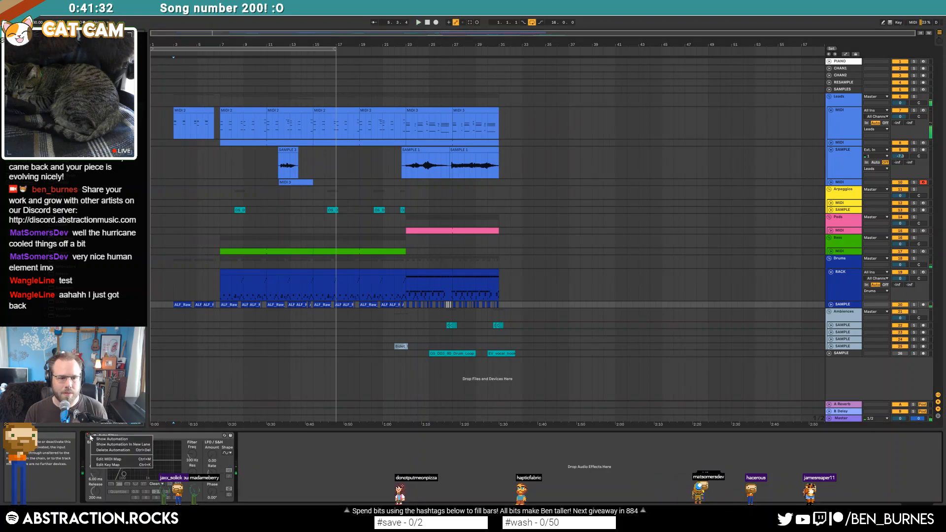
click(831, 304)
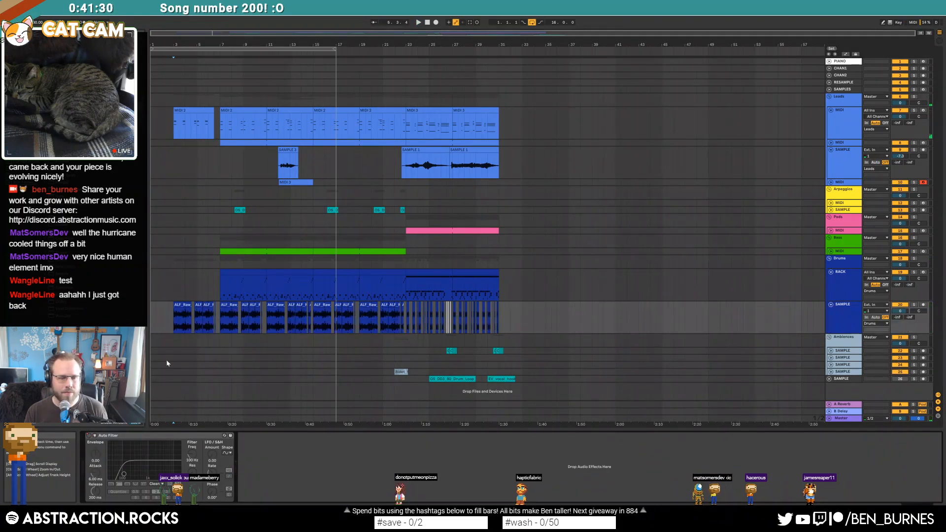
key(a)
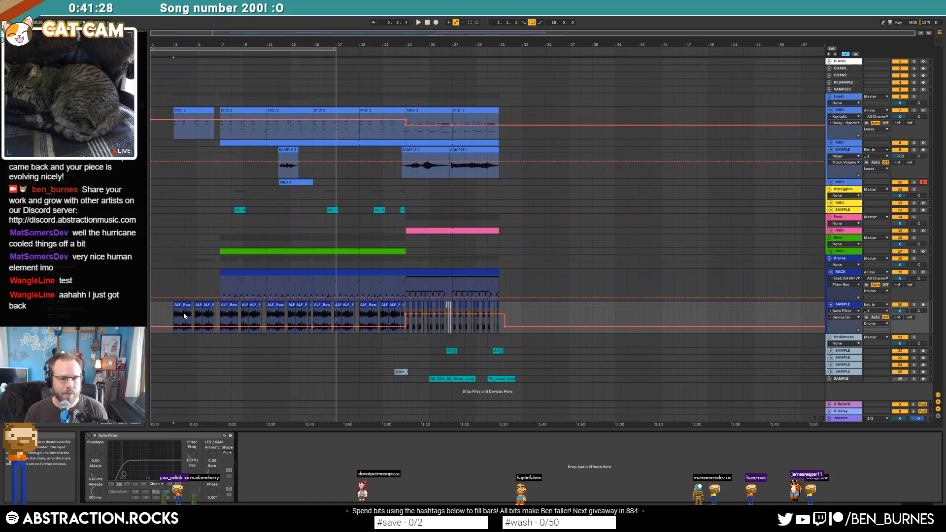
- Automate the Drums SAMPLE track's Auto Filter to be on until bar 7 and play the intro from just before bar 3
scroll(165, 323, up, 4)
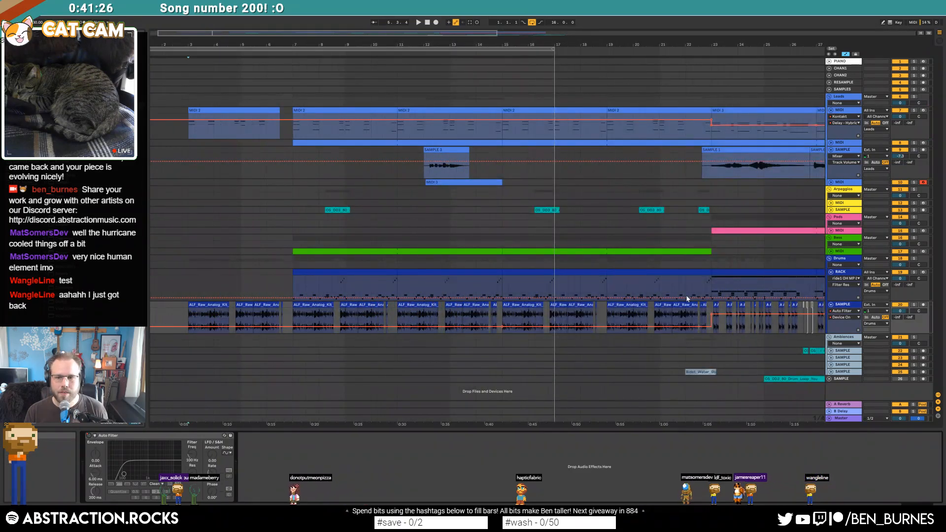
click(293, 325)
click(179, 327)
key(space)
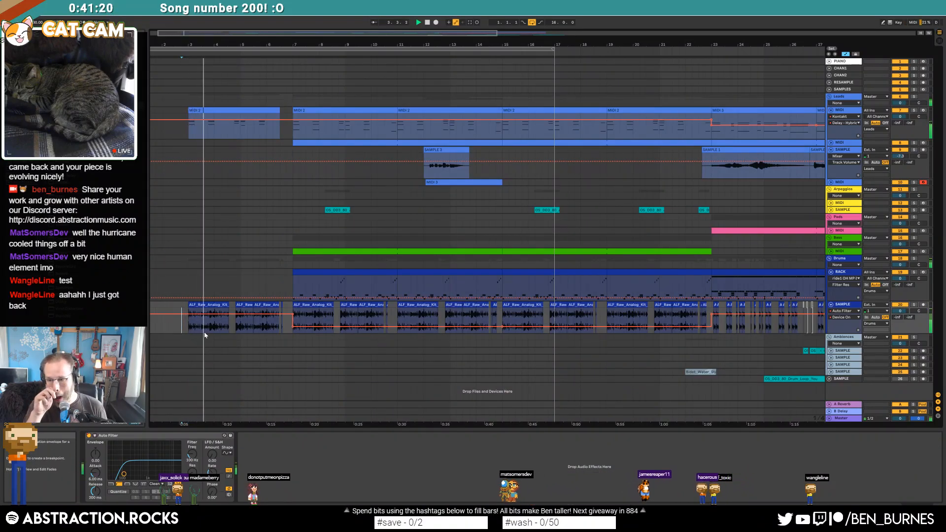
- Automate the Auto Filter frequency to sweep in a curve from bar 3 down to 100 Hz just before bar 7, auditioning the sweep
click(134, 473)
key(a)
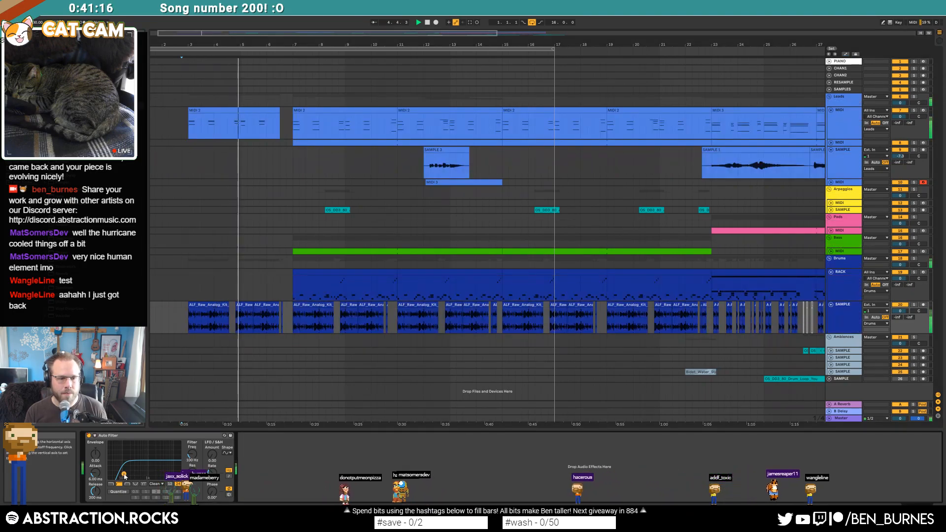
key(a)
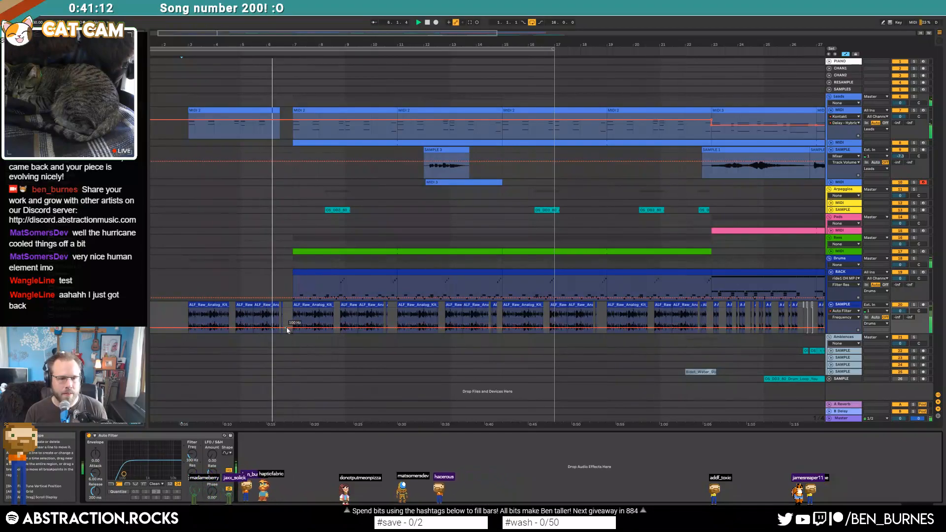
drag(191, 329, 189, 312)
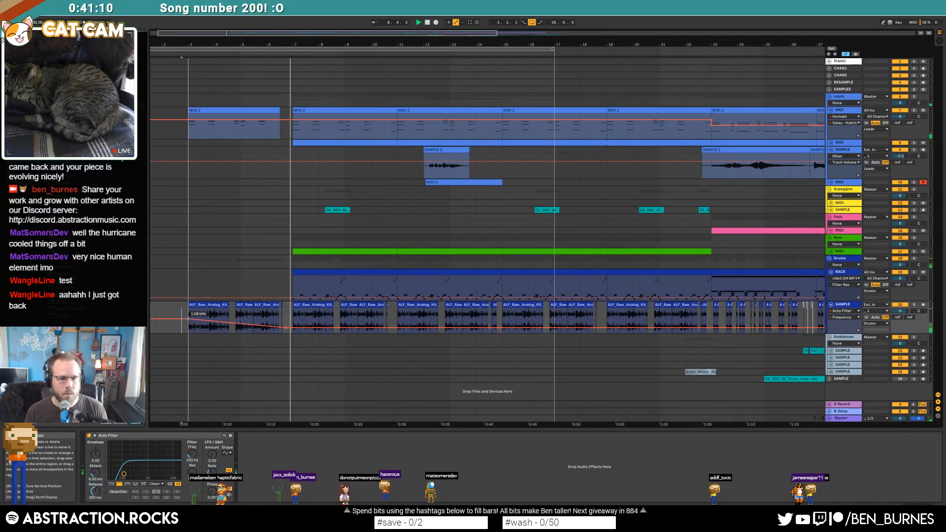
click(176, 326)
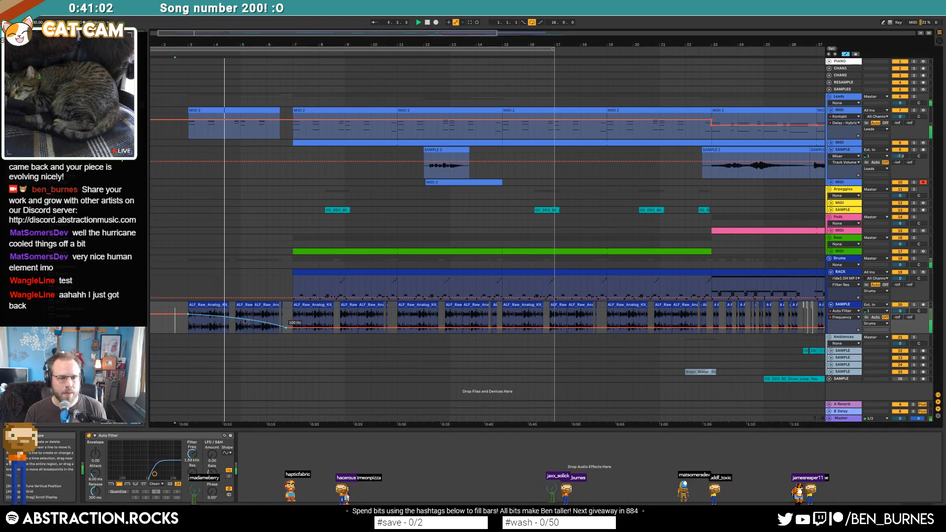
scroll(231, 327, up, 4)
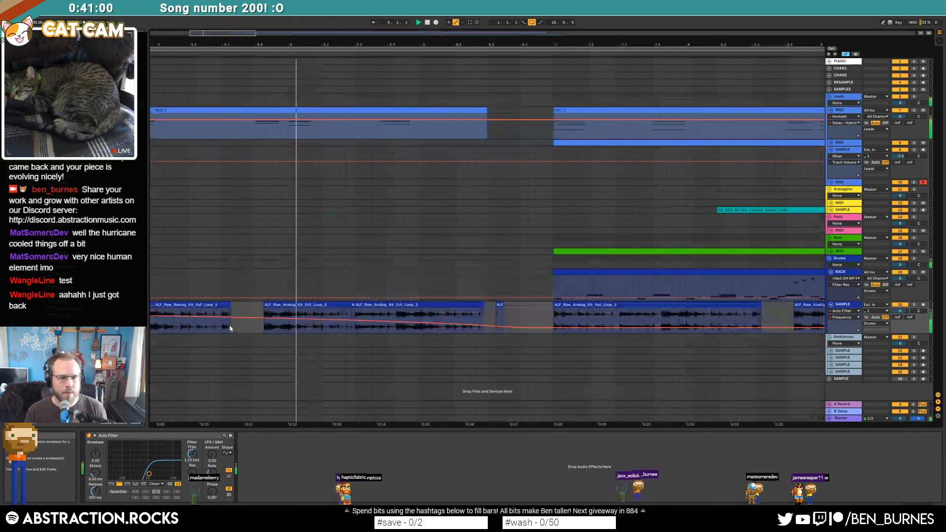
key(space)
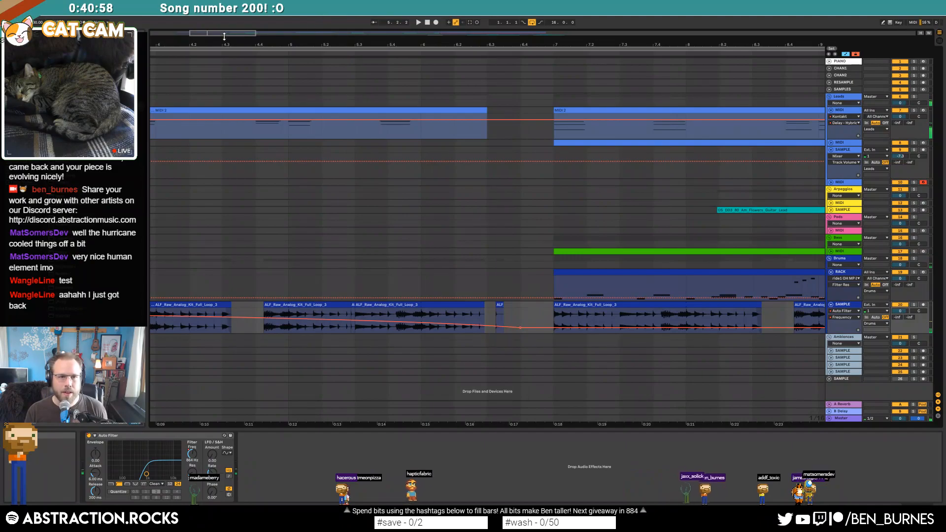
scroll(327, 256, left, 3)
scroll(302, 335, up, 8)
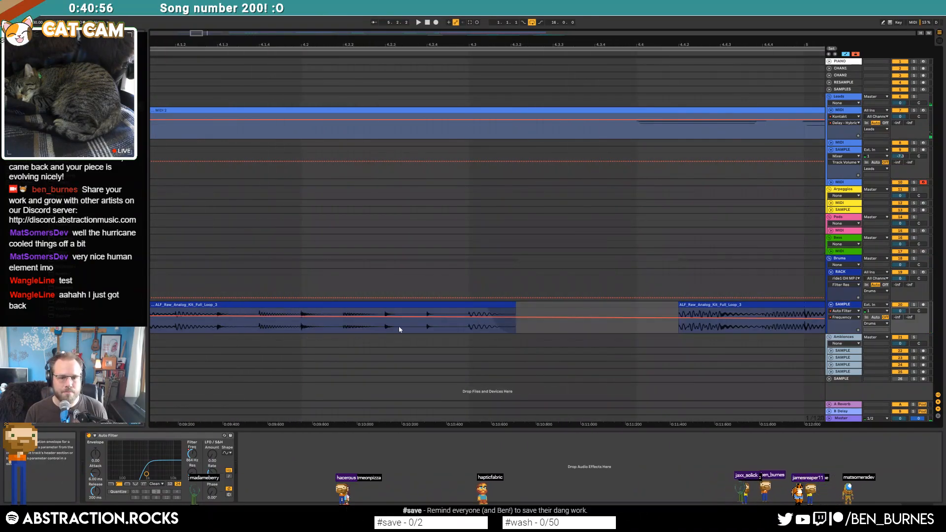
drag(427, 325, 460, 331)
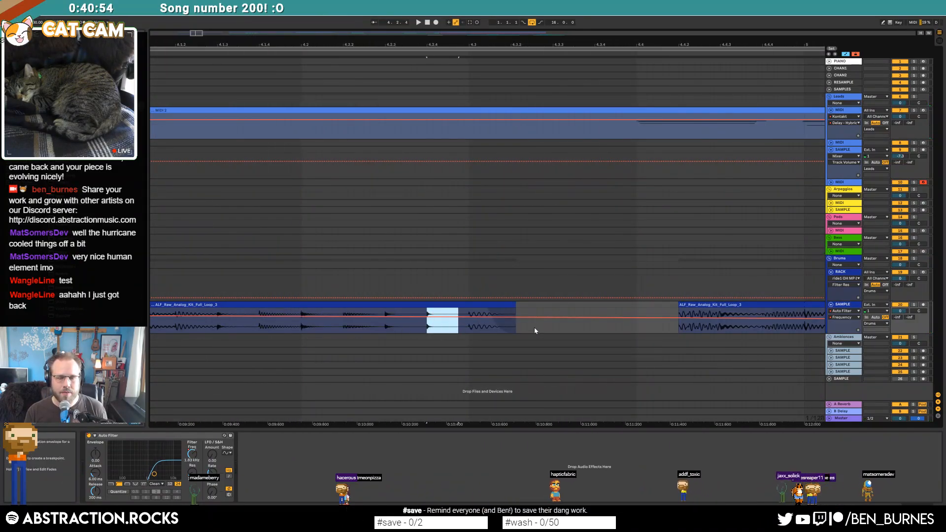
drag(554, 326, 577, 336)
key(ctrl+z)
- Copy the short drum hit just before beat 4.3 and fill the second half of the following gap with three copies, playing the result
key(a)
click(430, 328)
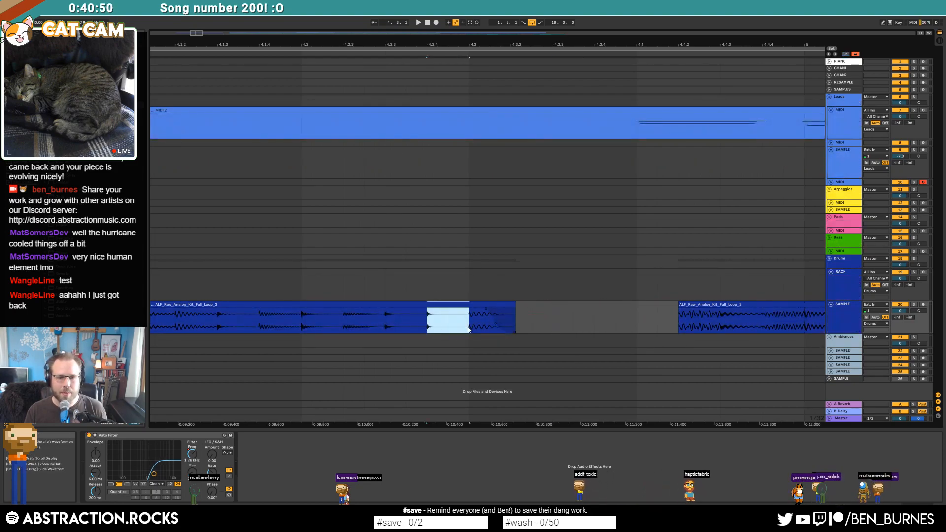
click(554, 328)
key(ctrl+v)
key(ctrl+d)
key(ctrl+d)
click(302, 328)
key(space)
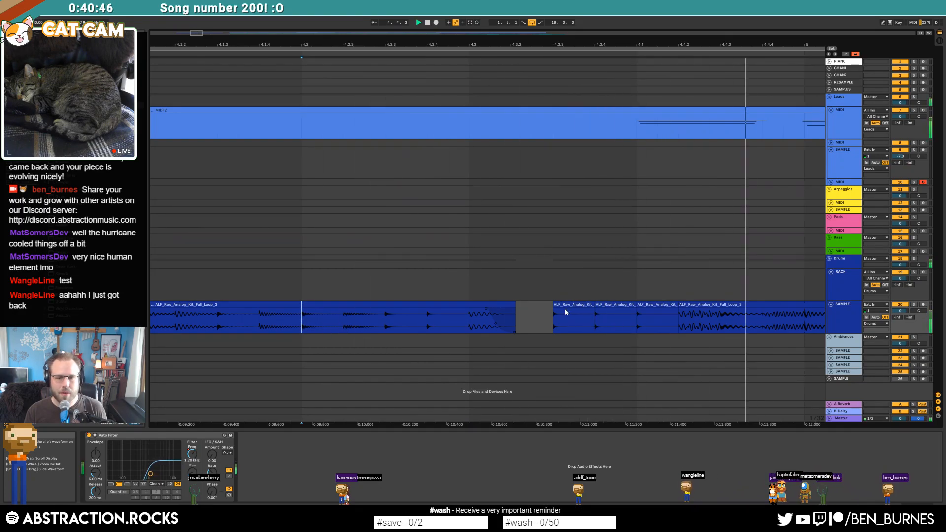
- Bend the intro's filter frequency curve so it stays higher for longer and drops steeply just before bar 7
key(x)
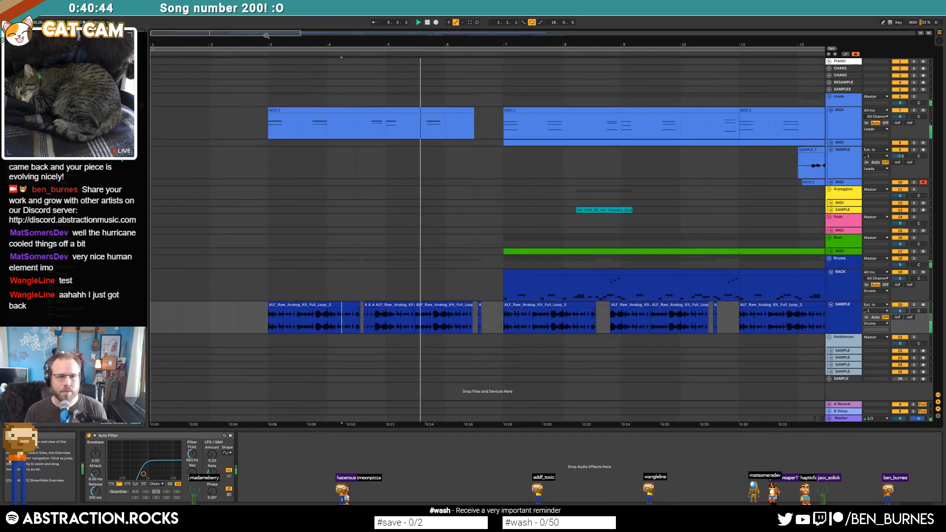
drag(265, 34, 265, 29)
key(a)
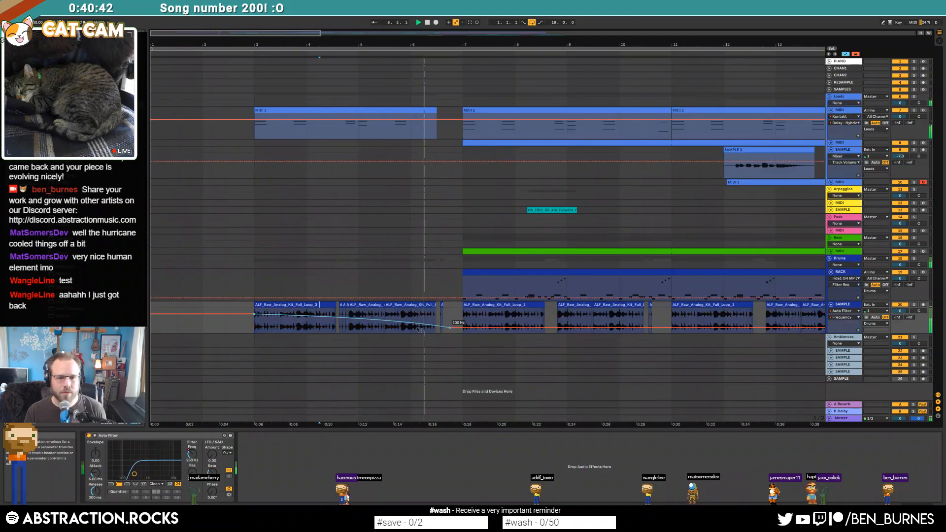
drag(429, 325, 430, 322)
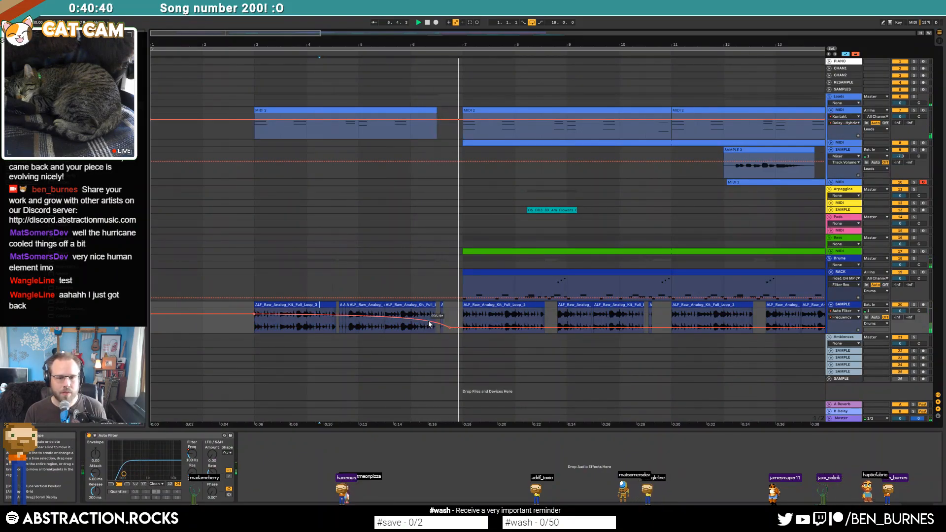
key(space)
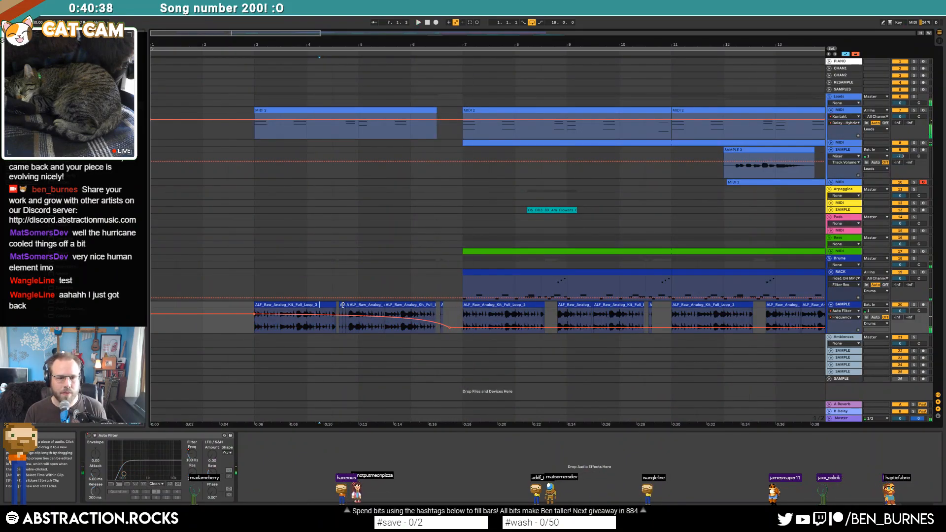
- Repeat the copied drum hit on the Drums SAMPLE track in the last sixteenths before bar 7 and play the transition
scroll(457, 314, up, 5)
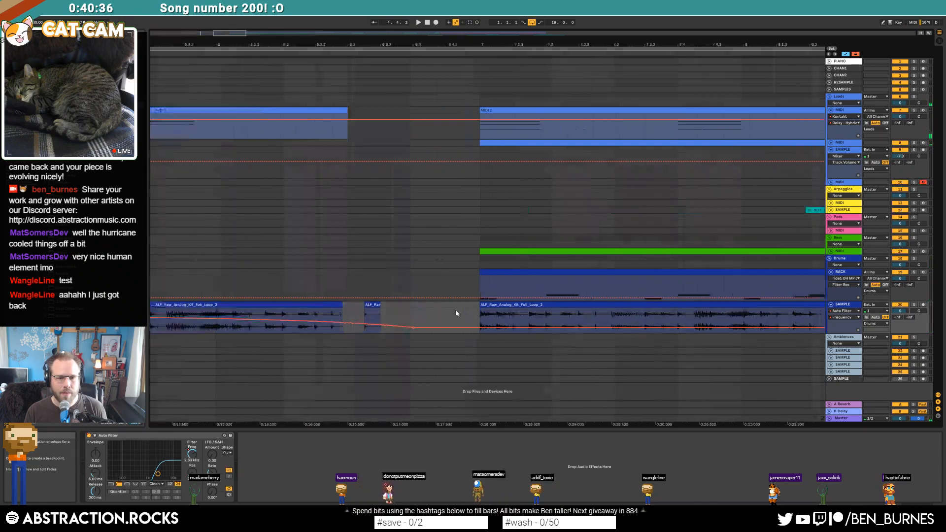
click(446, 308)
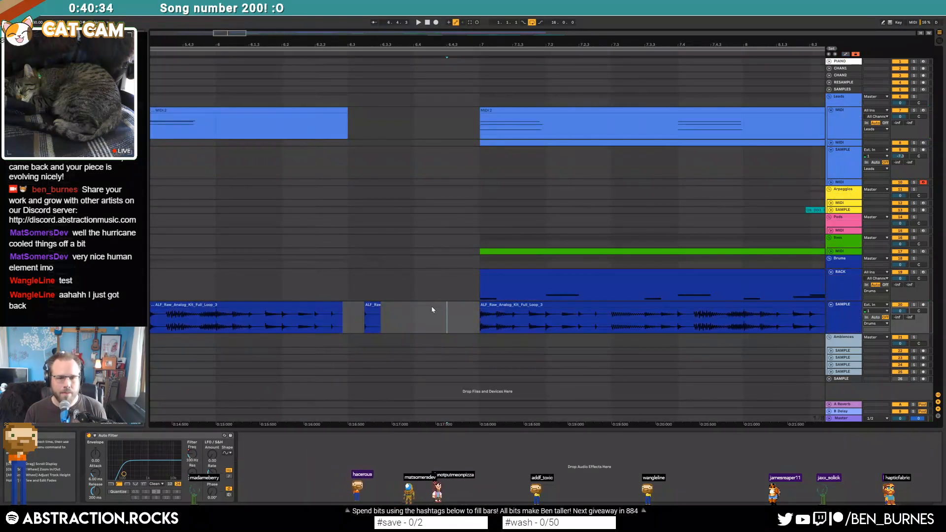
key(ctrl+v)
key(ctrl+z)
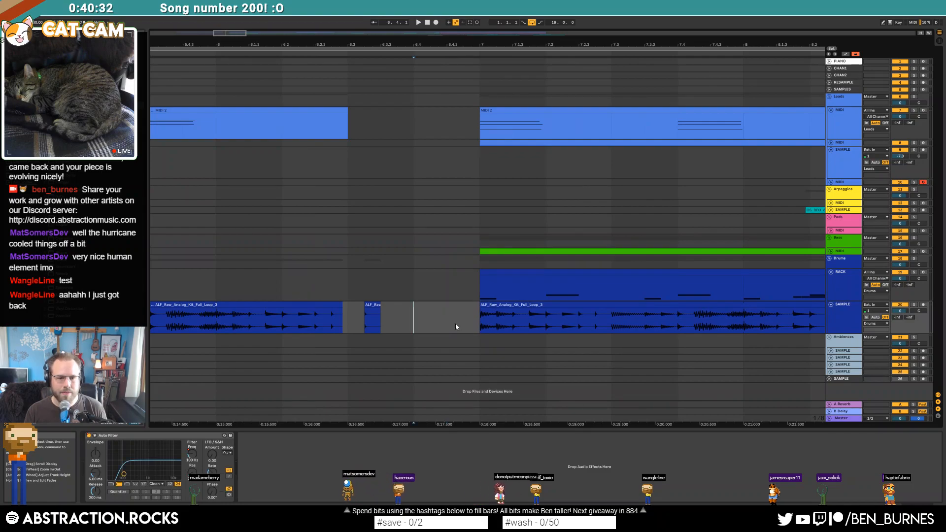
click(429, 322)
key(ctrl+v)
click(287, 318)
key(space)
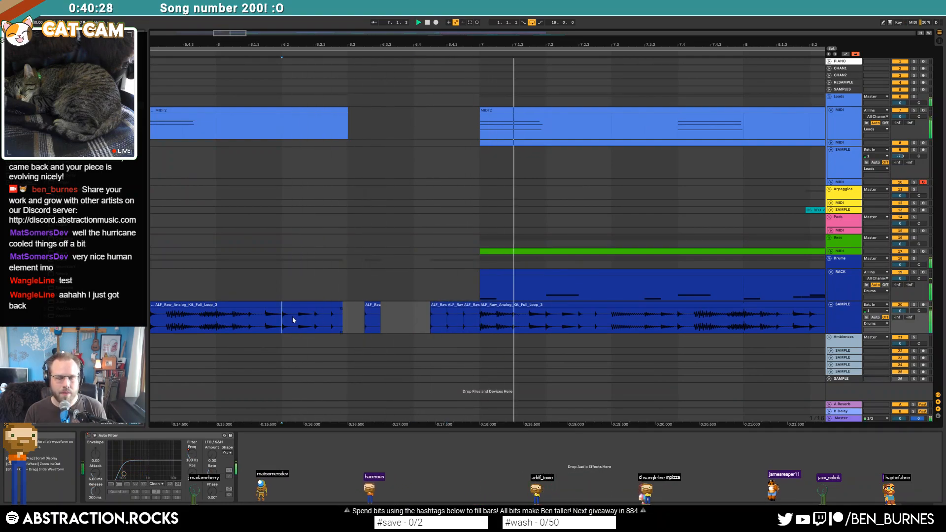
key(space)
- Move the intro MIDI clip down to the lowest Leads MIDI track, expand that track and open the clip's notes
scroll(263, 266, down, 8)
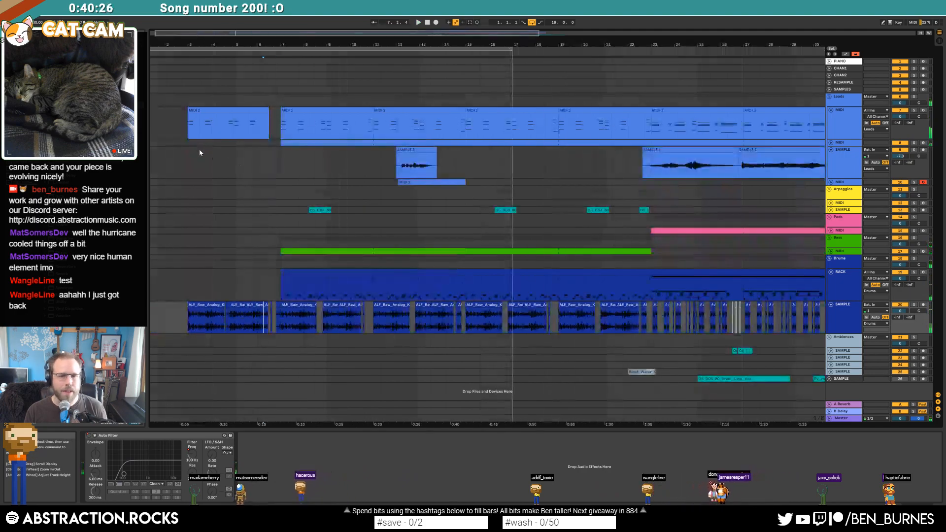
click(228, 120)
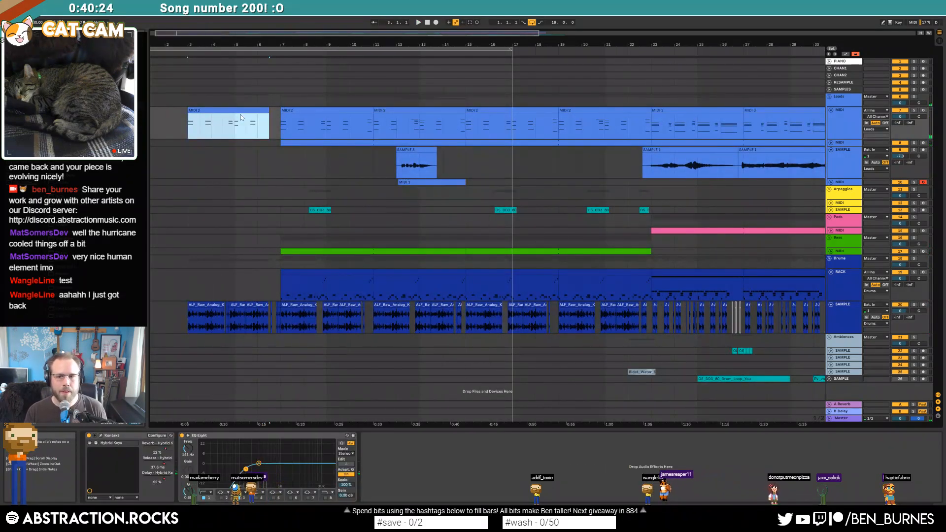
drag(232, 111, 236, 181)
click(235, 117)
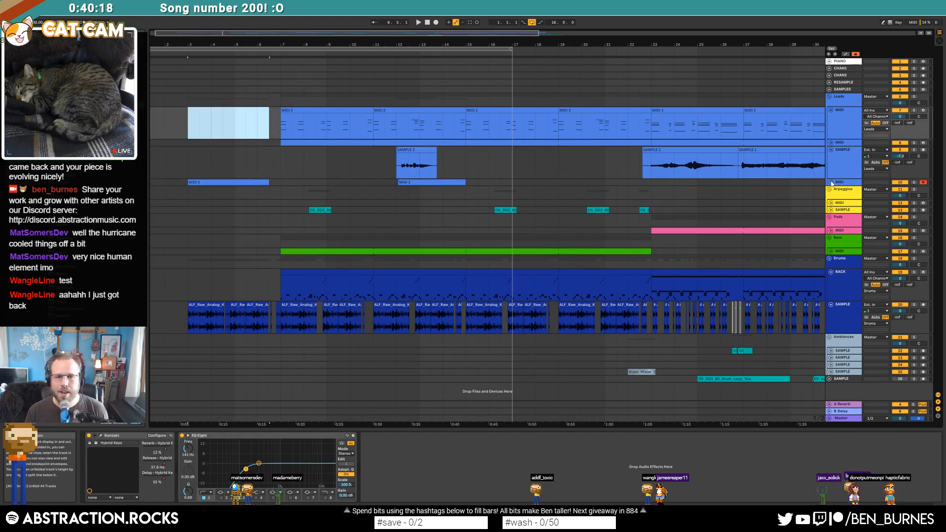
click(832, 184)
double_click(246, 183)
- Lengthen the chord notes in the intro MIDI clip
click(331, 441)
key(ctrl+a)
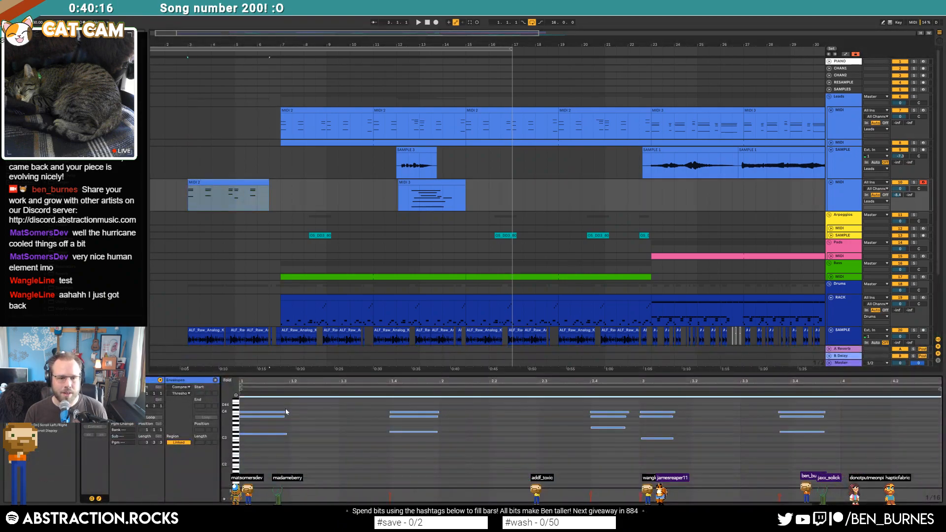
drag(287, 412, 533, 487)
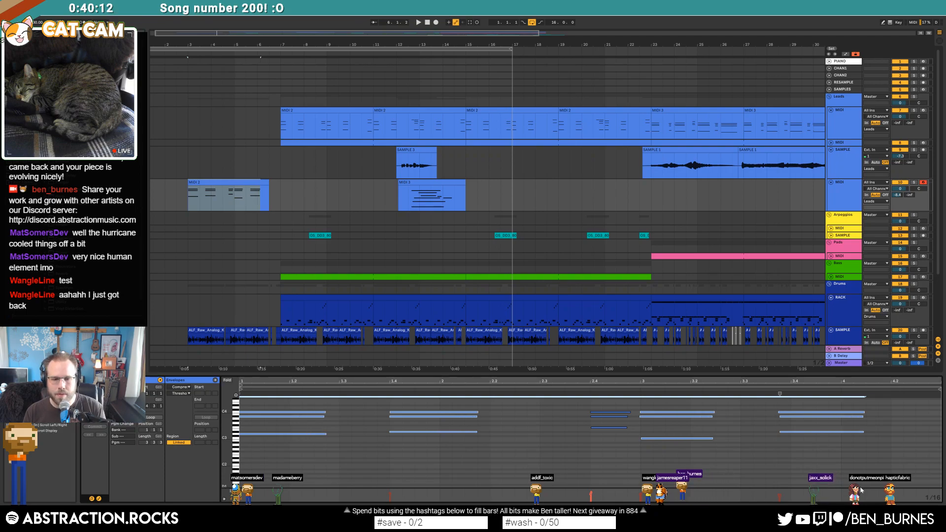
- Transpose the highest notes of the intro chords down two octaves and listen to the result
drag(329, 404, 889, 413)
key(shift+Down)
key(shift+Down)
key(space)
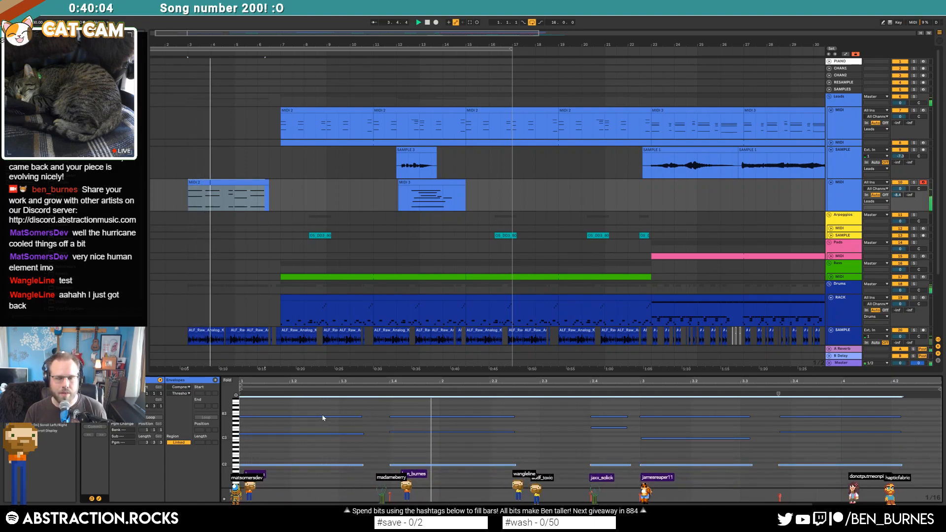
key(space)
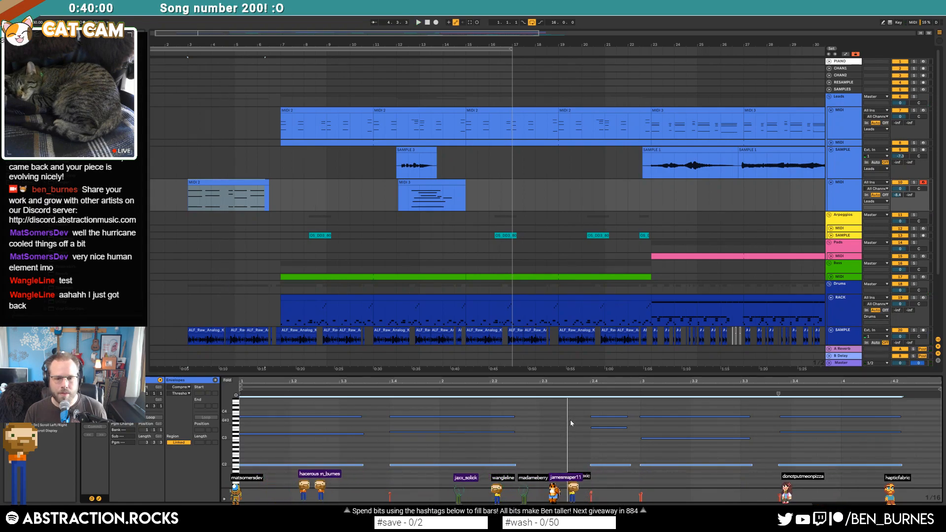
- Add a short note before the chord at beat 2.4 of the intro clip and raise the lower middle note of the bar 3 chord
double_click(572, 435)
key(space)
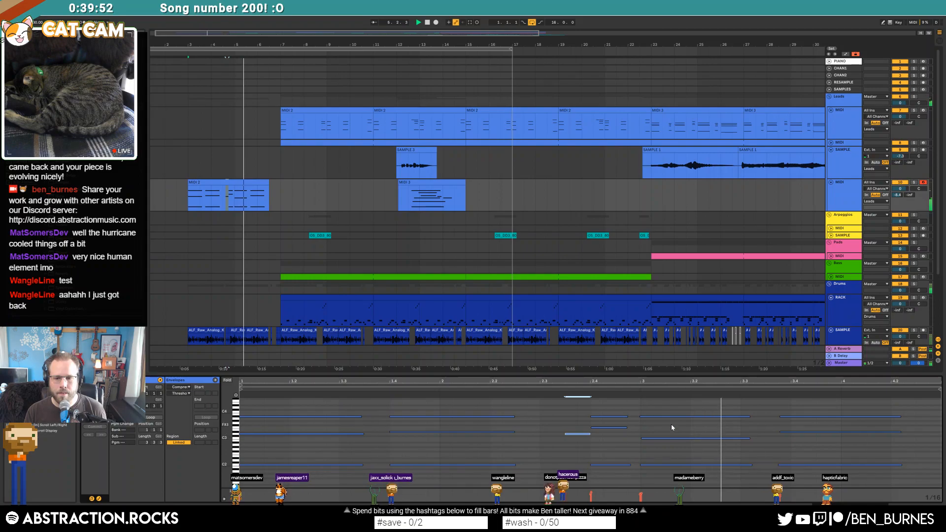
drag(671, 430, 682, 447)
key(Up)
key(Up)
key(Up)
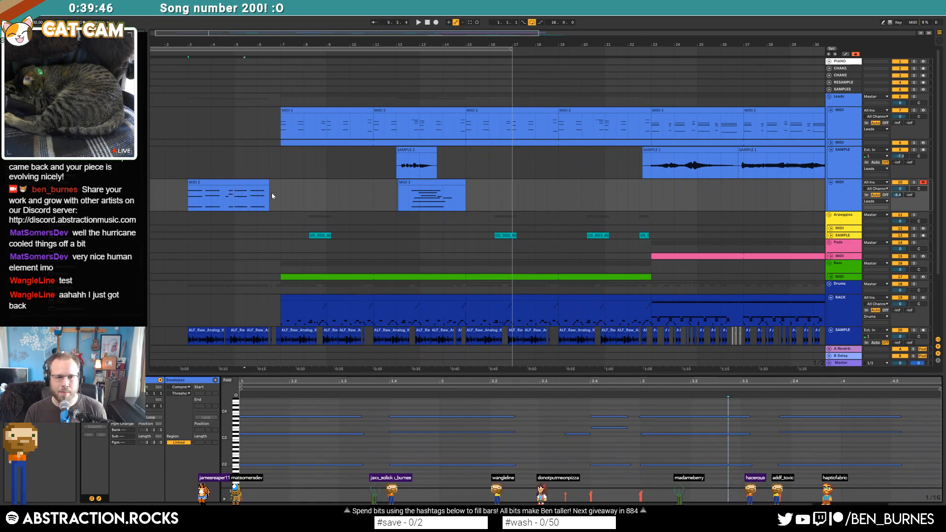
- Extend the intro MIDI clip's end to bar 7 and play it while viewing the track's devices
drag(273, 185, 279, 185)
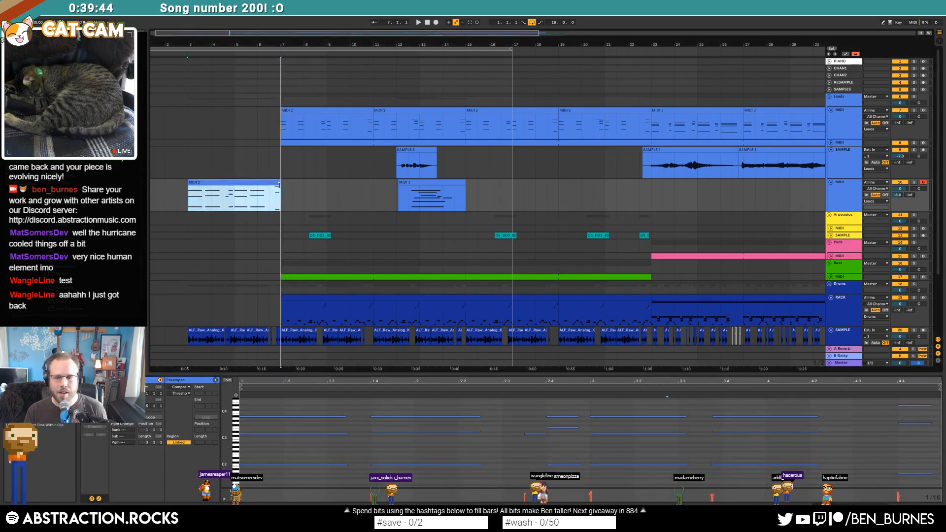
key(space)
key(shift+Tab)
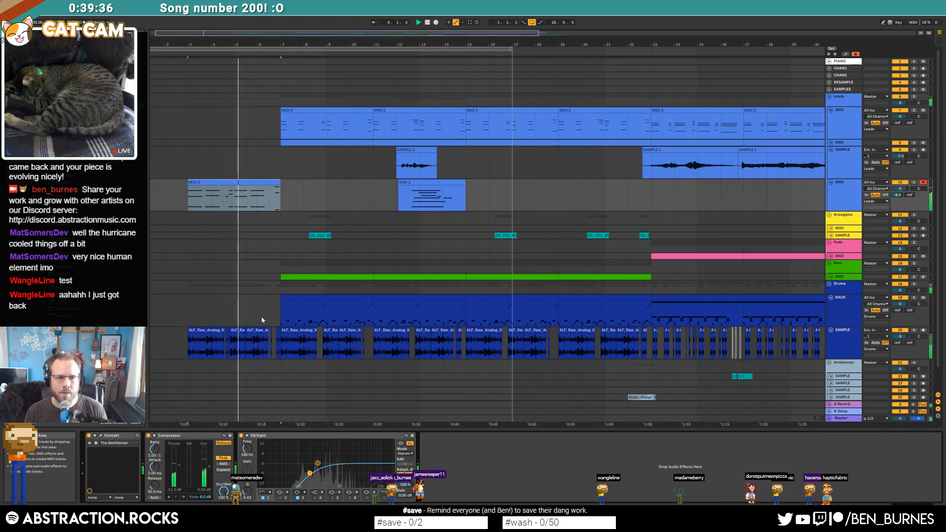
- Raise the top note of the chord at bar 3 of the intro clip by two semitones
key(shift+Tab)
drag(629, 405, 640, 423)
key(Up)
key(Up)
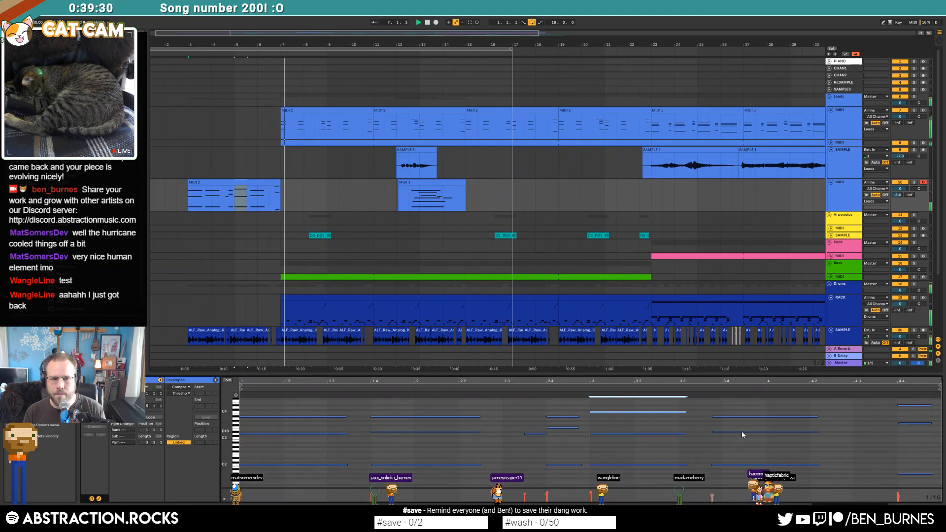
- Duplicate the intro chord clip to bar 7 and automate the compressor's output gain to fade to -36 dB from there, recovering just before bar 12
drag(226, 192, 310, 213)
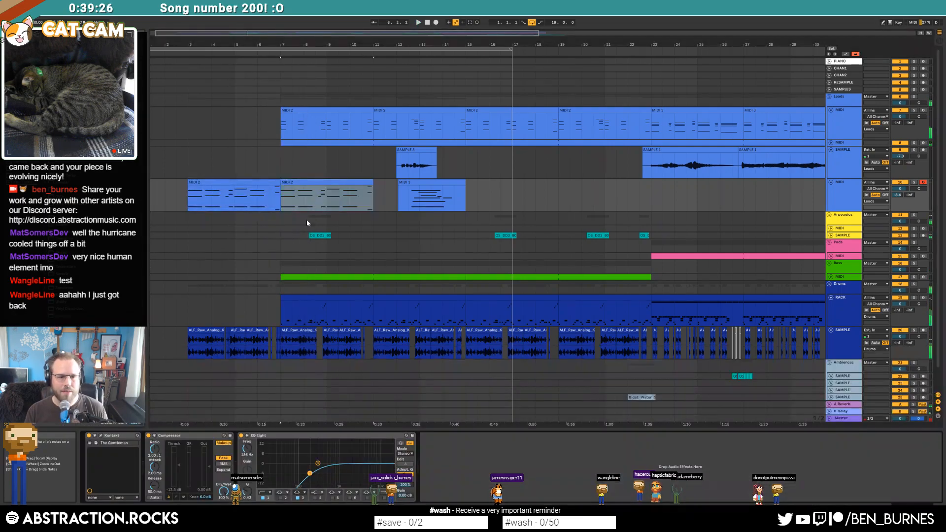
key(a)
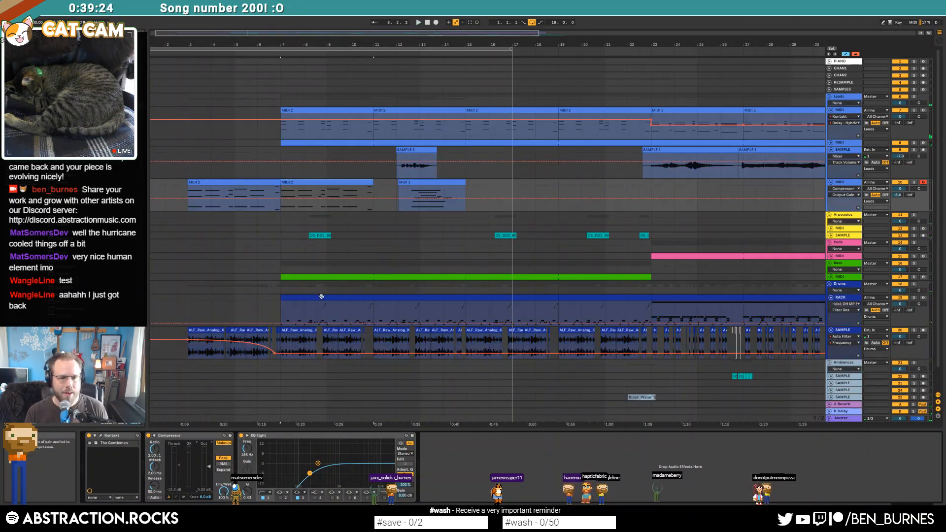
click(282, 200)
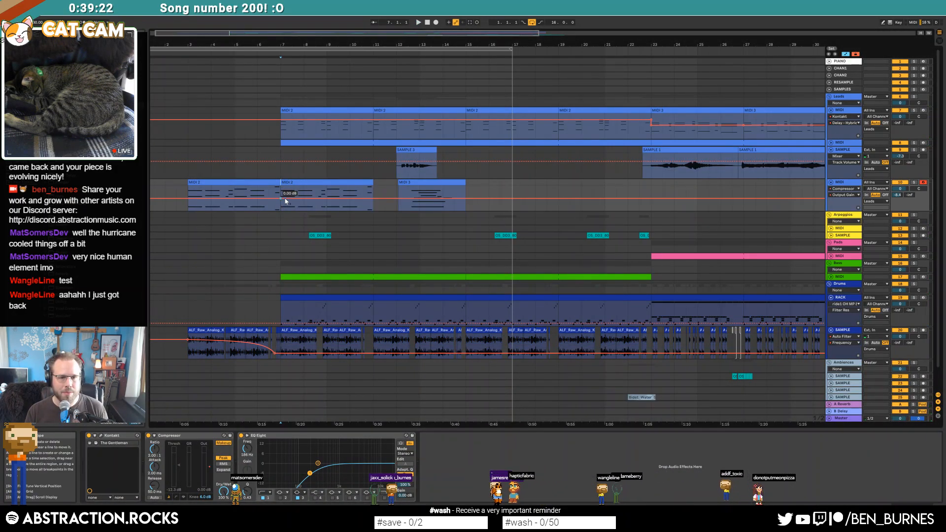
drag(314, 200, 318, 210)
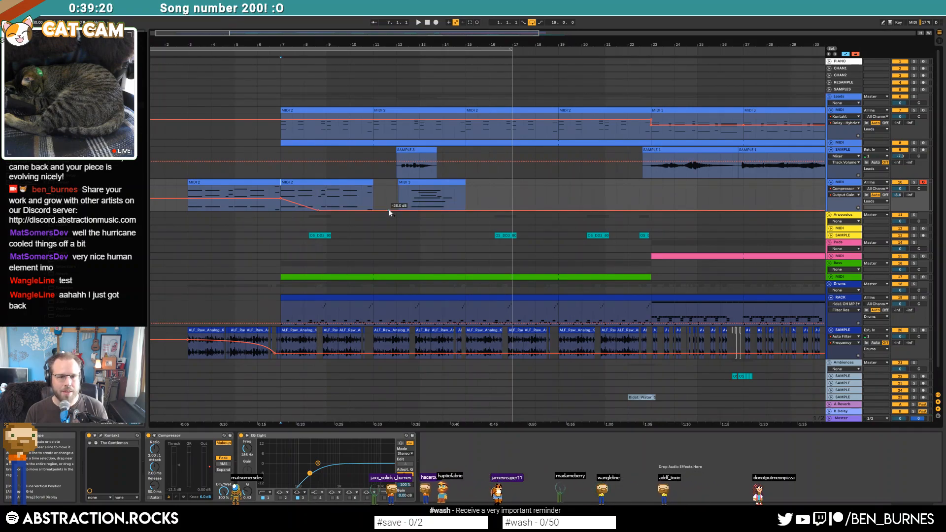
drag(396, 210, 397, 201)
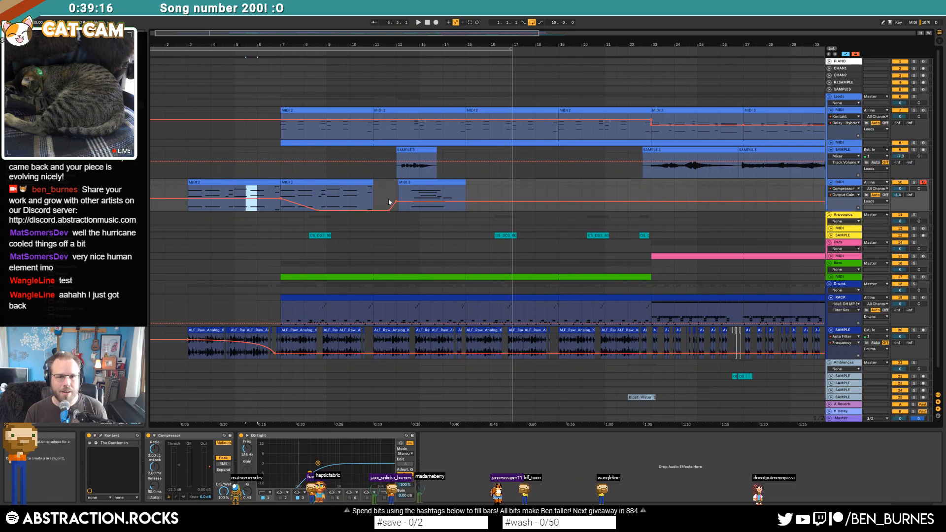
drag(397, 202, 396, 198)
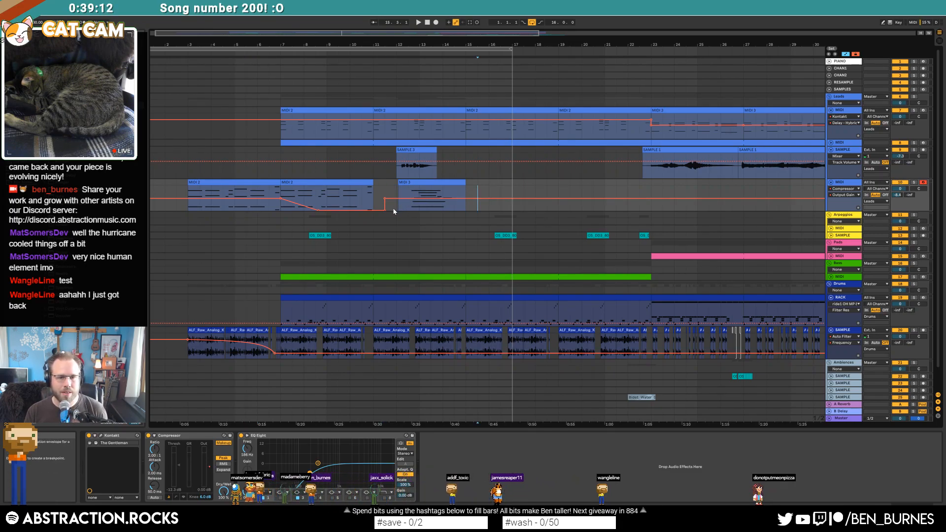
- Shorten the duplicated chord clip so it ends at bar 9 and play the intro
key(a)
click(366, 183)
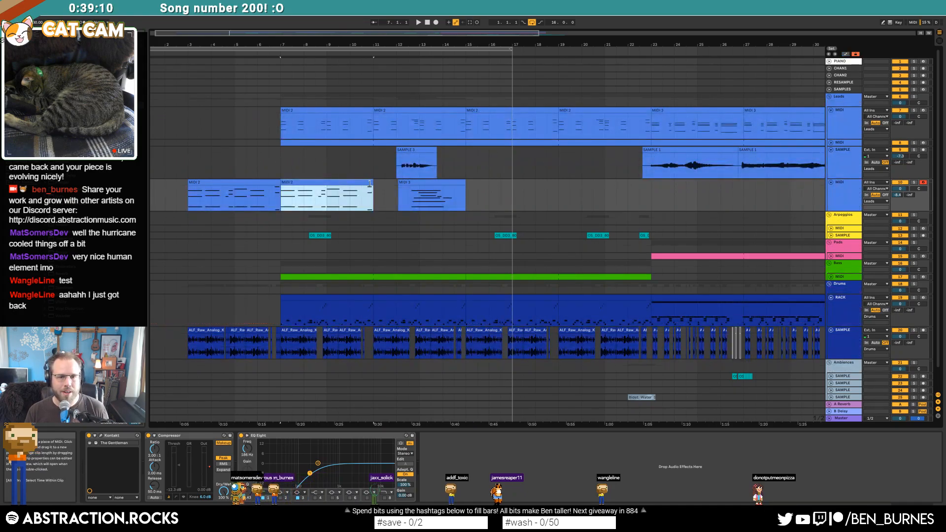
key(space)
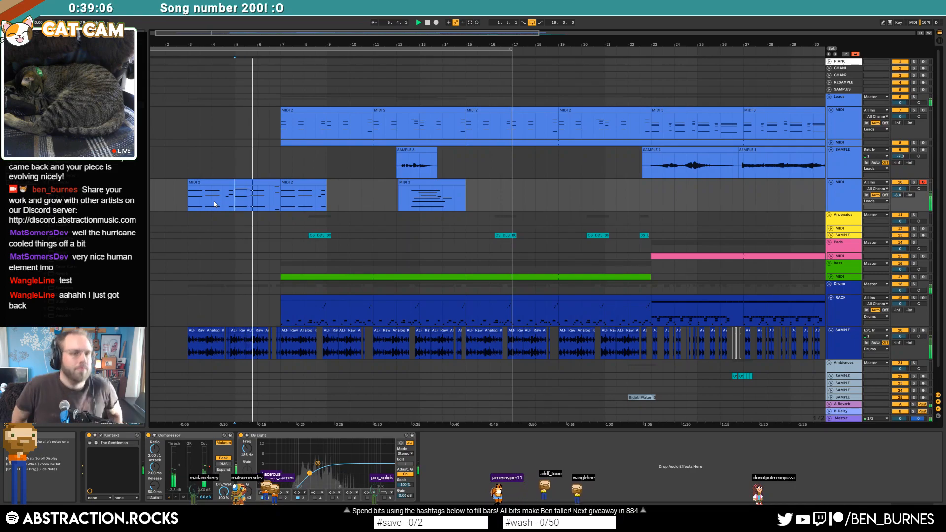
- Nudge all notes of the chord near beat 3.4 of the intro clip slightly later
double_click(248, 189)
drag(735, 412, 759, 472)
key(Right)
key(Right)
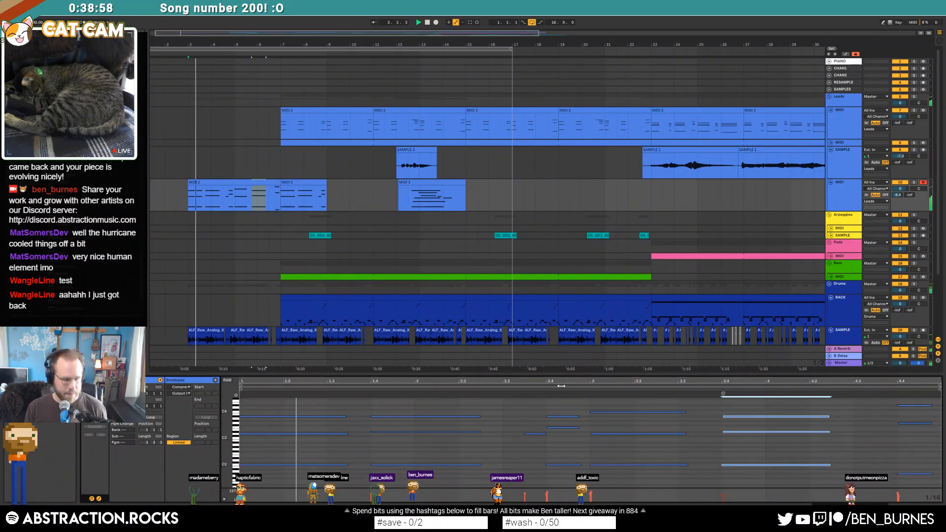
key(shift+Tab)
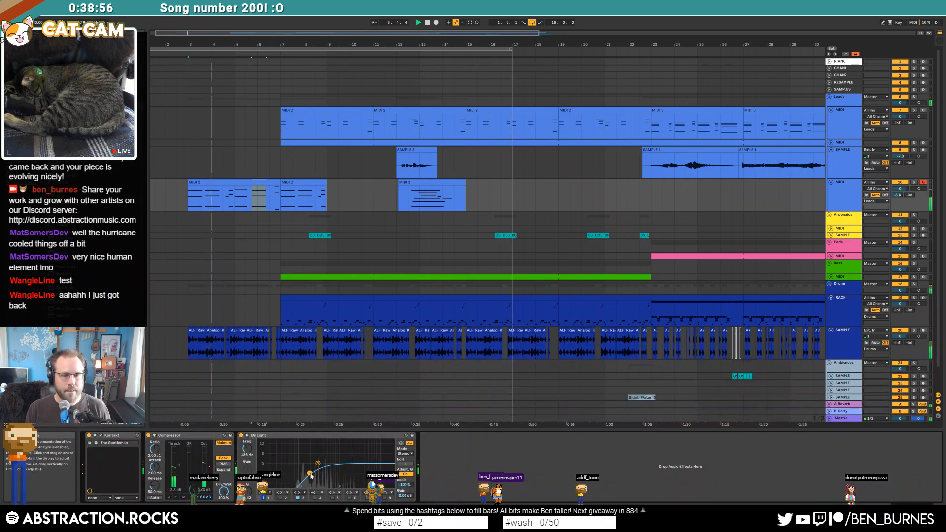
- Automate the EQ Eight's band 1 frequency to stay low through the intro and rise from about mid bar 5 to mid bar 7
key(a)
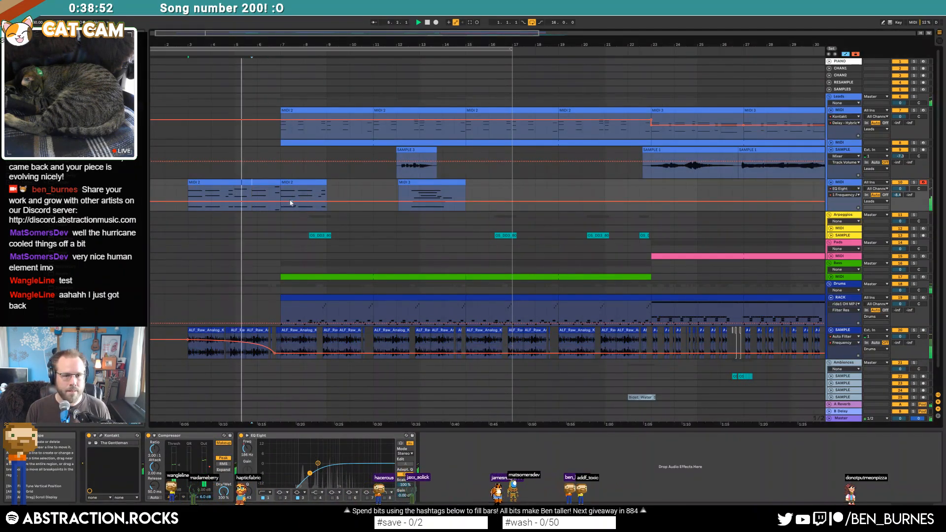
drag(259, 203, 252, 212)
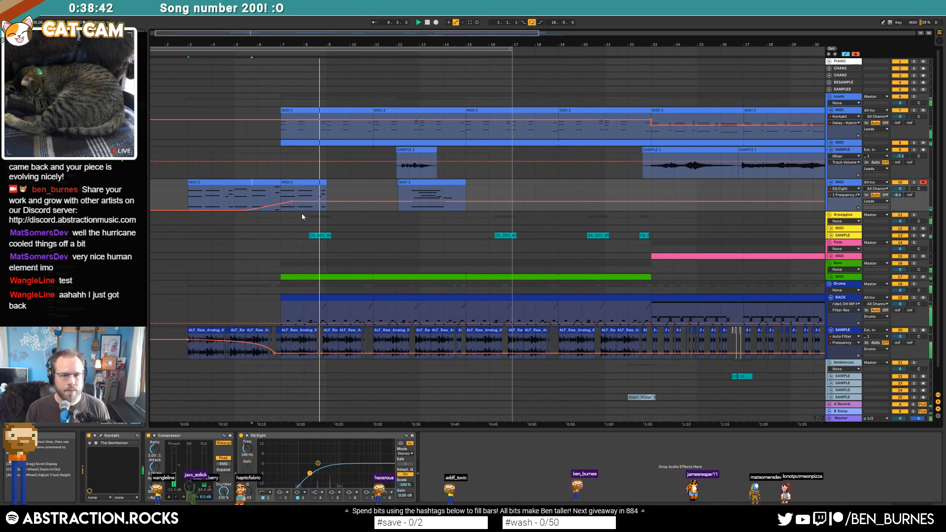
key(a)
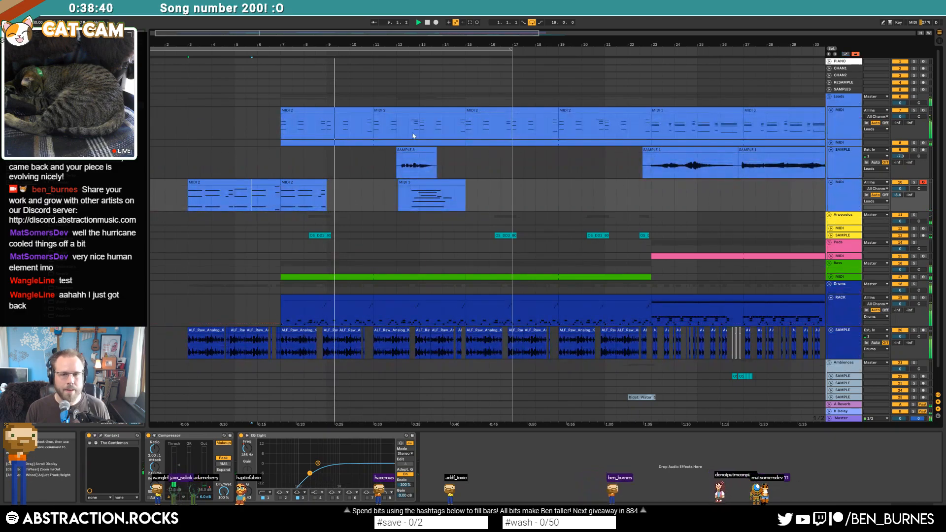
- Copy the Bidet Riser clip from bar 22 to bar 6 on its sample track and play the passage with looping turned off
drag(305, 33, 306, 19)
scroll(507, 313, down, 2)
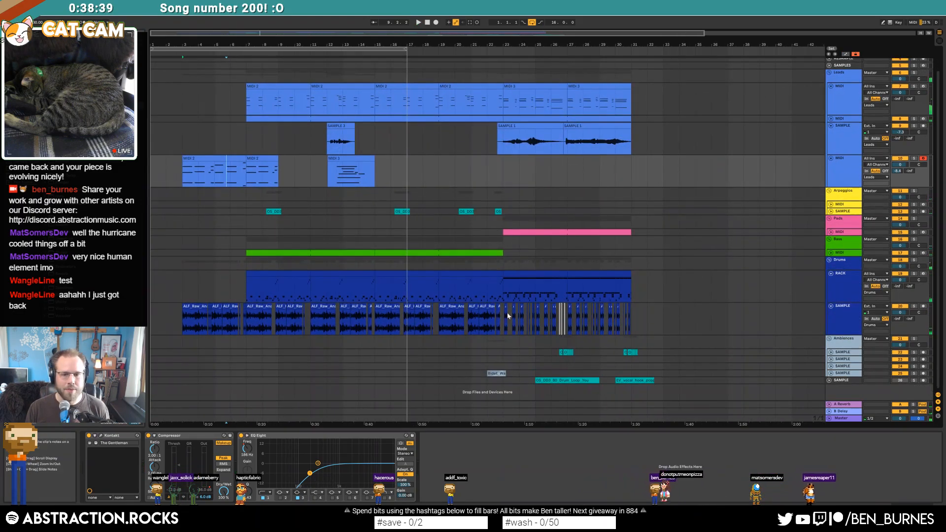
click(494, 374)
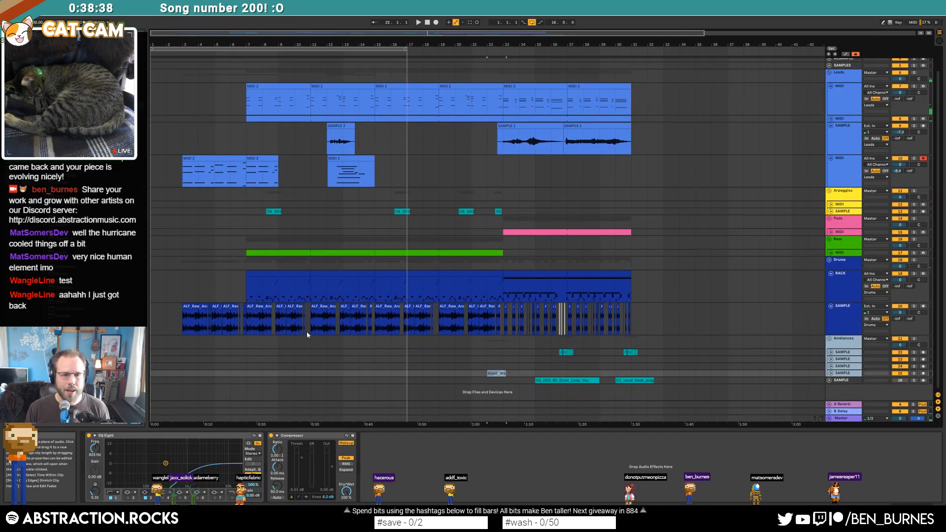
click(238, 377)
key(ctrl+v)
key(space)
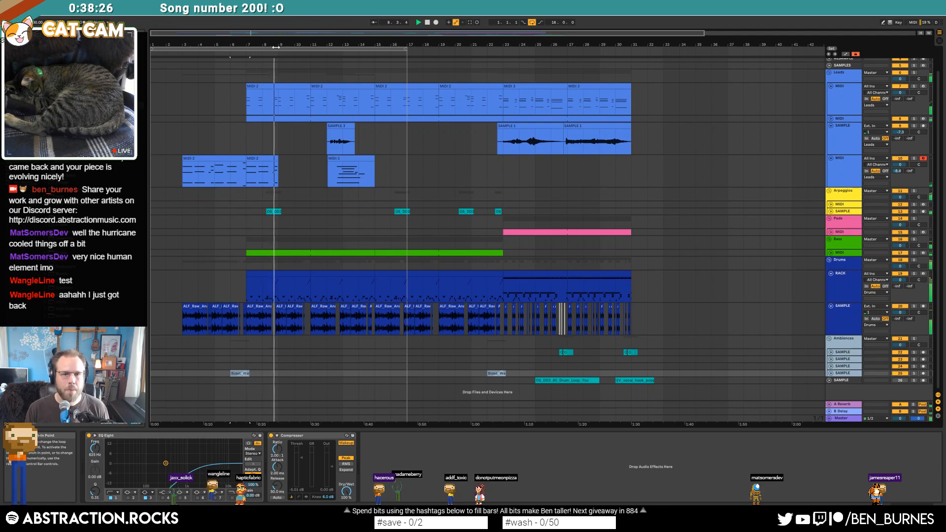
click(540, 22)
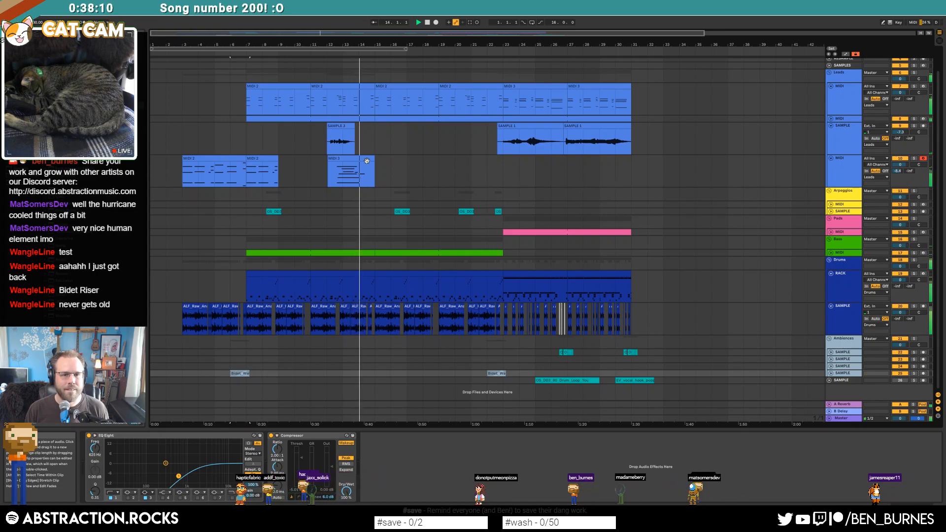
- Nudge the last notes of the MIDI clip at bar 12 slightly earlier
click(367, 161)
key(Left)
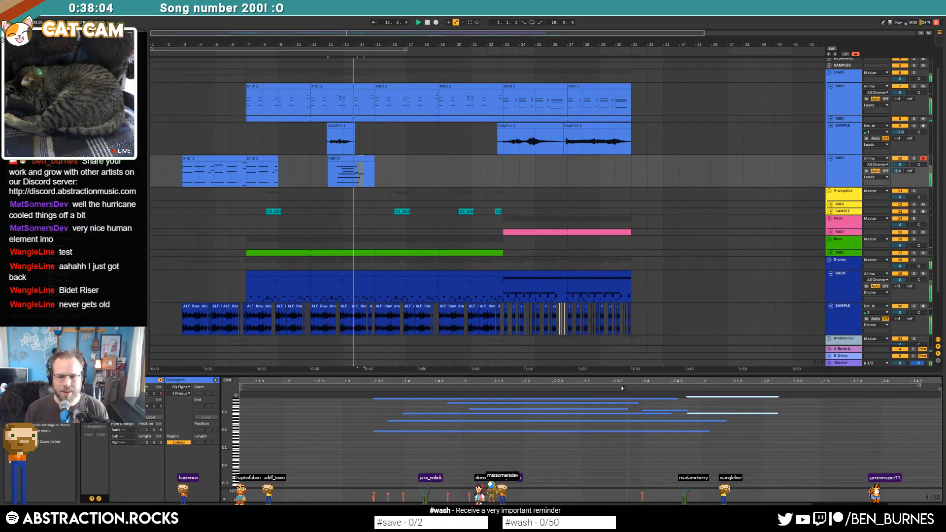
shift+click(693, 414)
key(space)
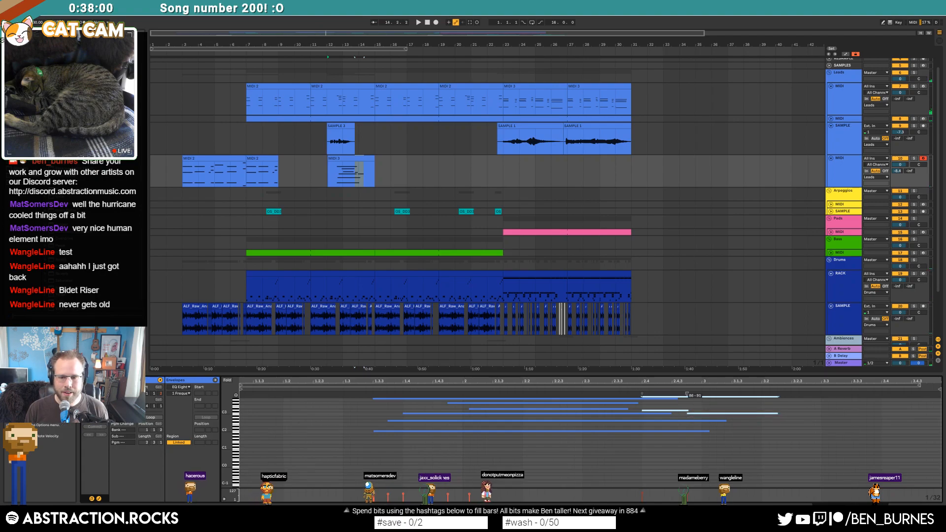
click(323, 169)
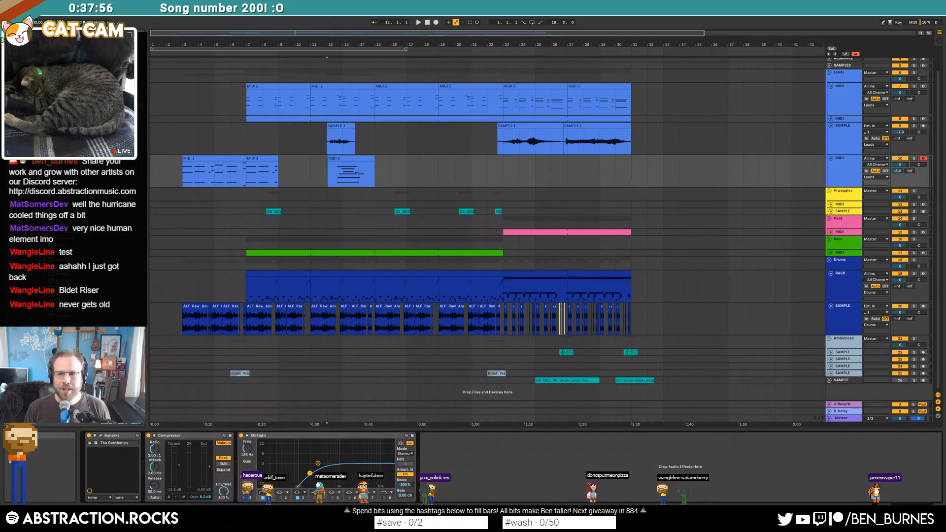
- Shrink and move the Live window to uncover the desktop, and open the Samples Crate folder
click(920, 4)
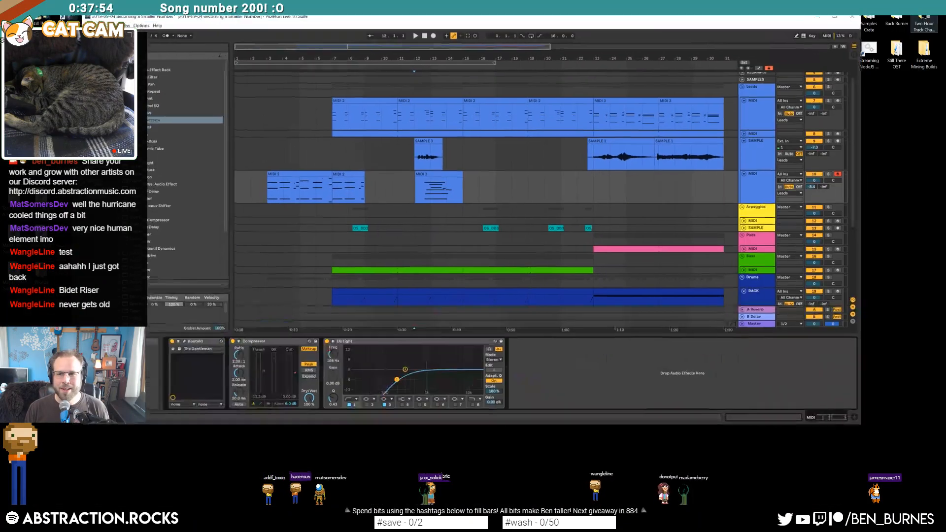
drag(789, 27, 781, 86)
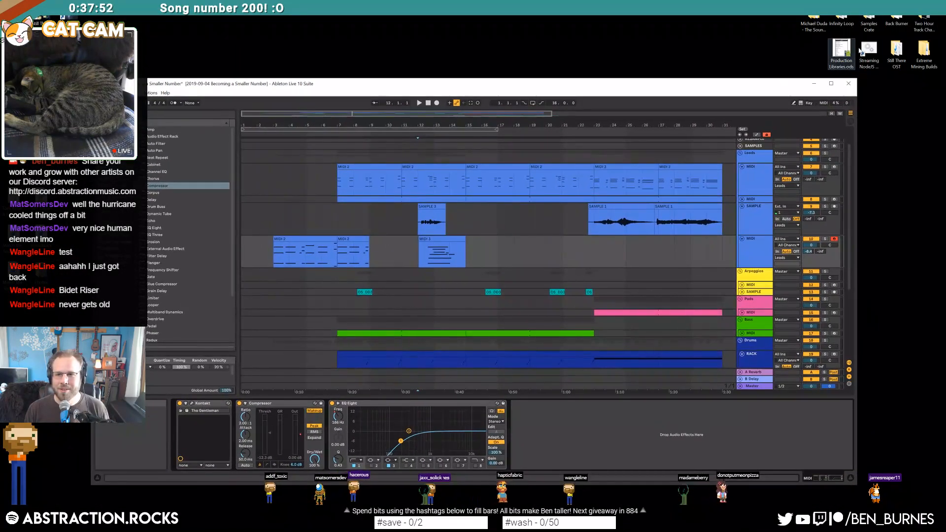
double_click(897, 22)
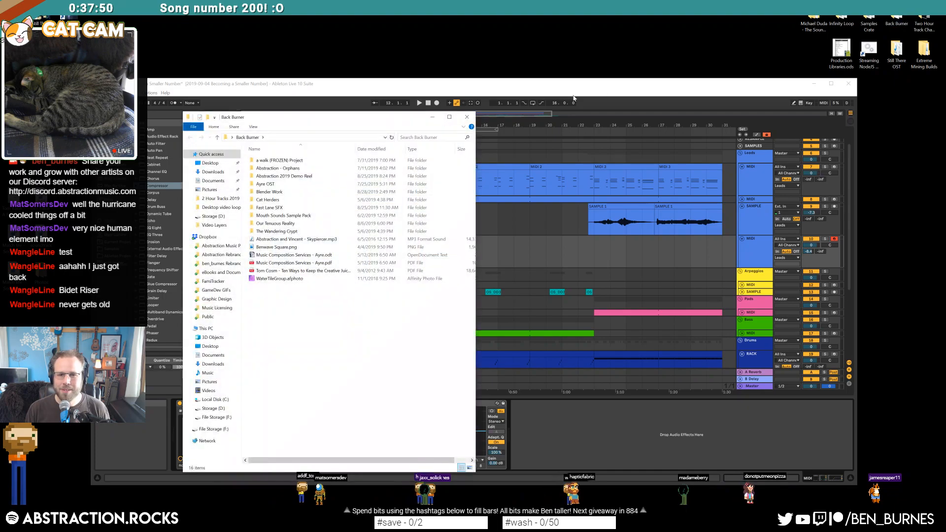
click(468, 119)
double_click(869, 22)
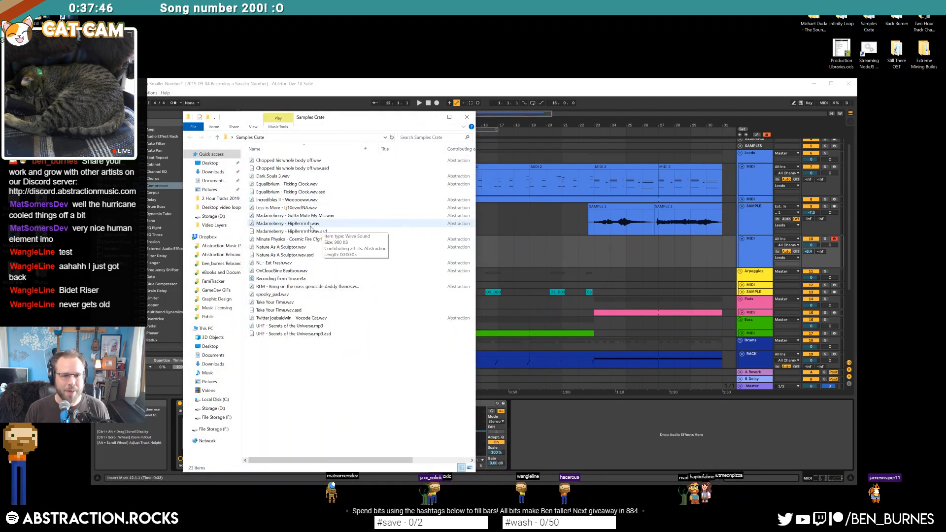
- Preview the HipBerrrrrh sample and add it to a new audio track at bar 19 beneath the existing tracks
double_click(310, 225)
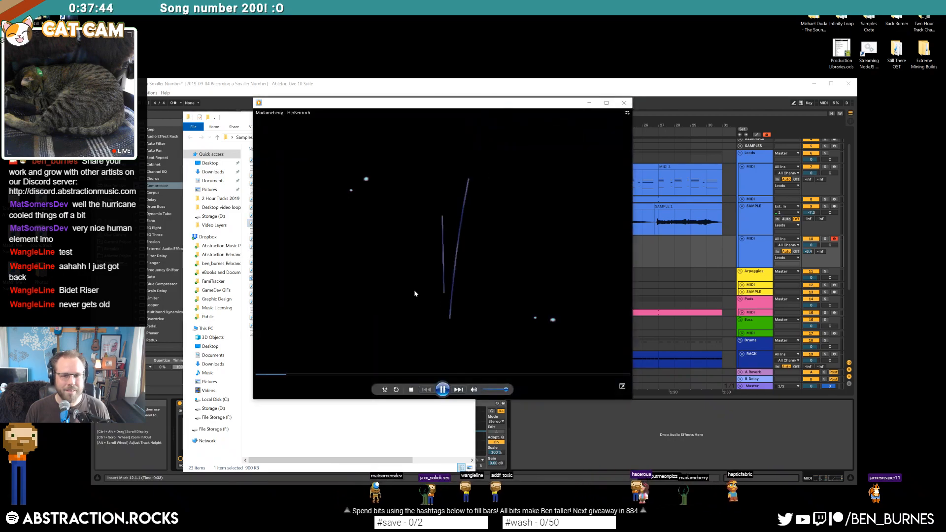
click(623, 103)
scroll(525, 245, down, 3)
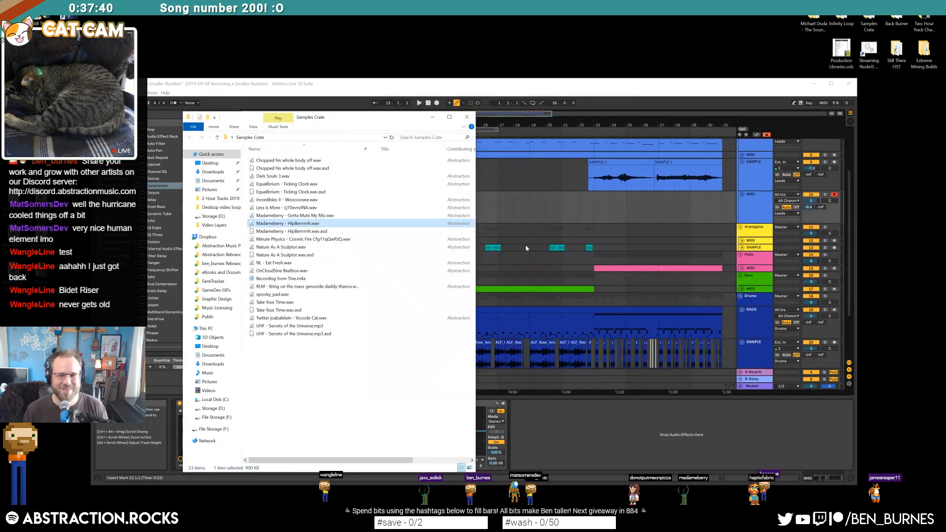
scroll(525, 249, down, 4)
drag(316, 225, 523, 359)
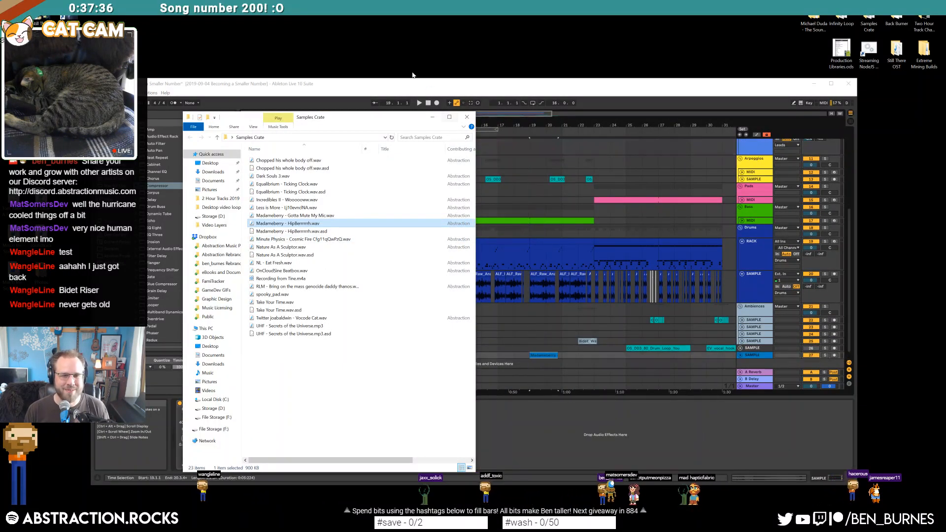
click(433, 117)
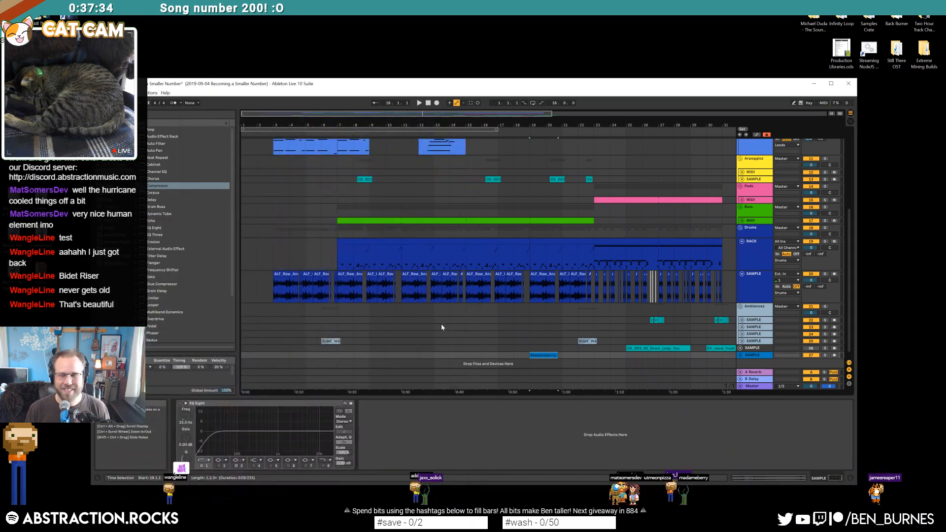
- Move the new vocal sample clip to bar 16 and place its unfolded track inside the Ambiences group
click(542, 356)
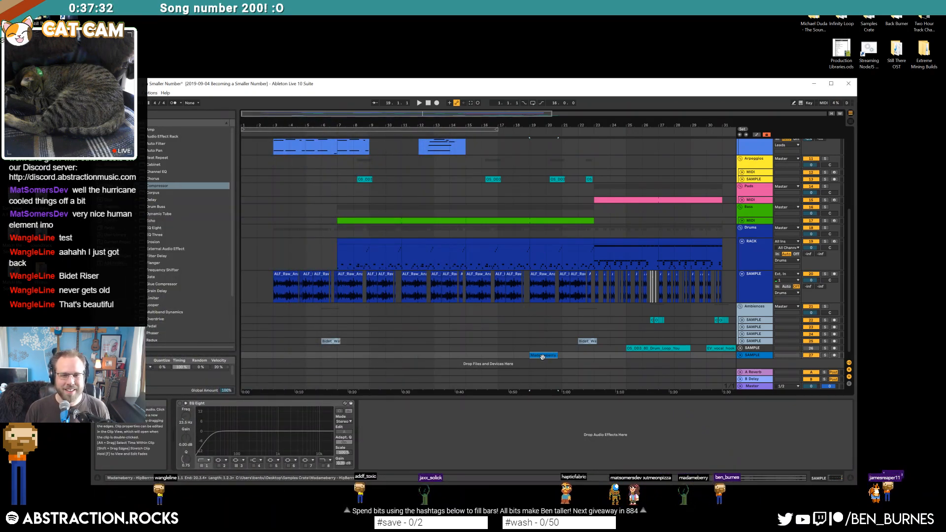
click(536, 355)
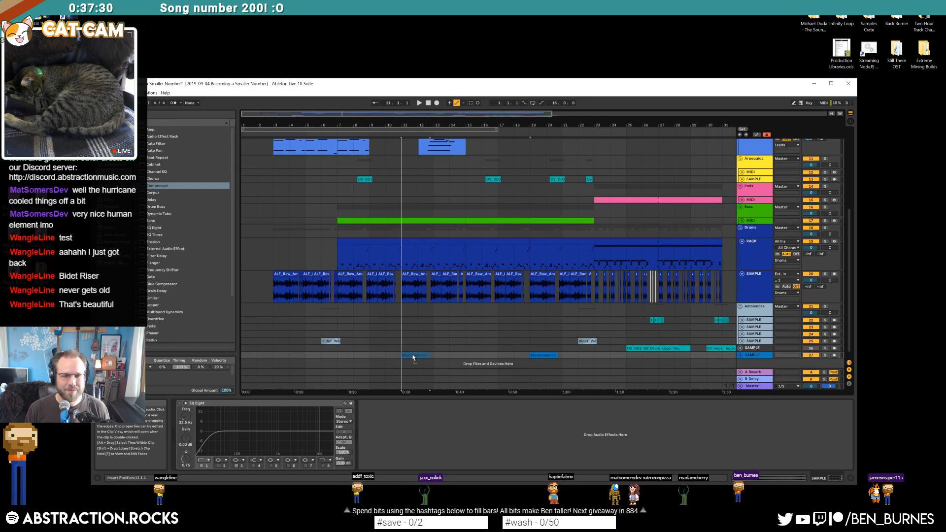
drag(413, 358, 459, 359)
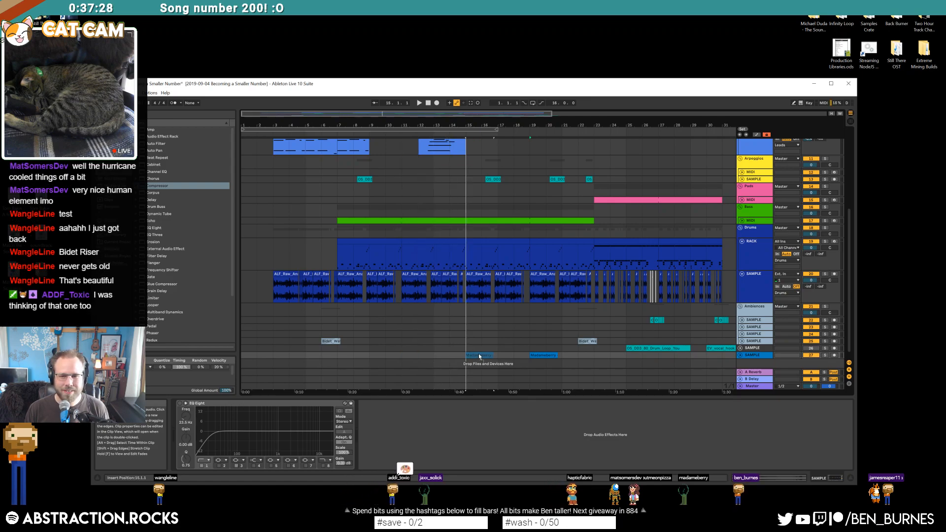
click(741, 356)
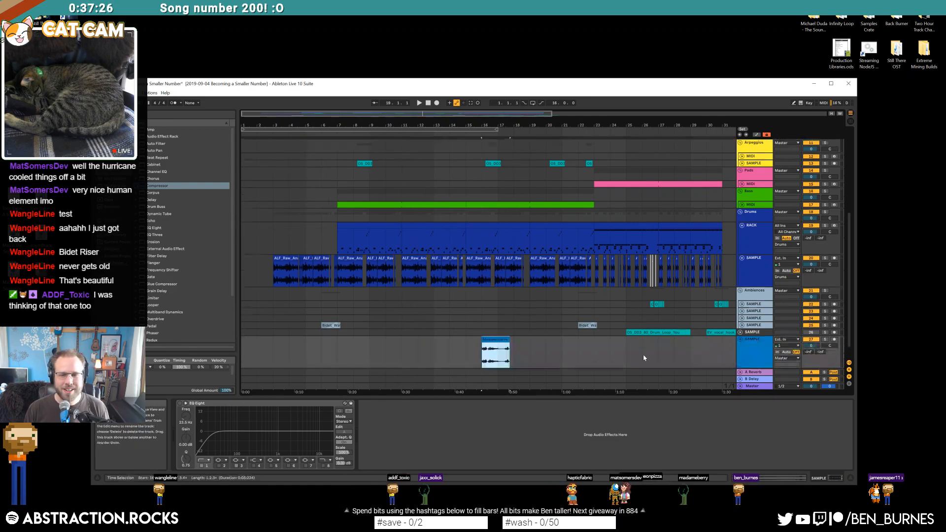
drag(752, 345, 751, 320)
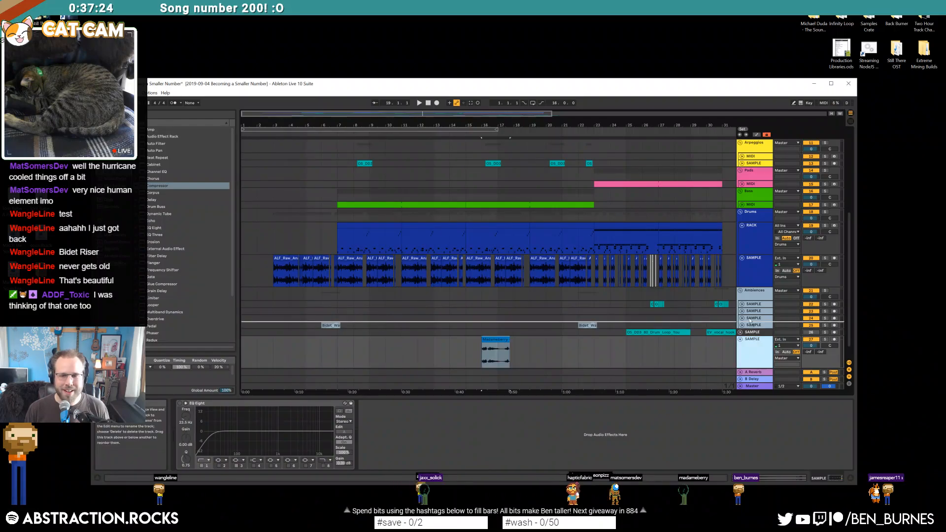
- Trim the vocal sample's start close to its sound and end the clip at 16.4, making it three beats long
scroll(491, 330, up, 4)
click(484, 326)
double_click(484, 326)
drag(348, 350, 464, 351)
drag(558, 284, 510, 285)
click(477, 291)
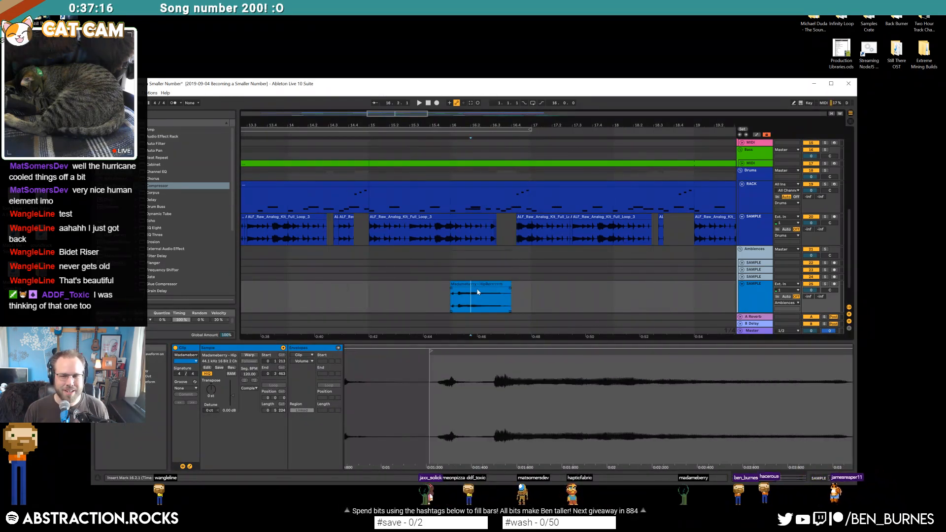
- Play the arrangement from bar 15 to hear the trimmed vocal sample in context
key(shift+Tab)
click(370, 323)
key(space)
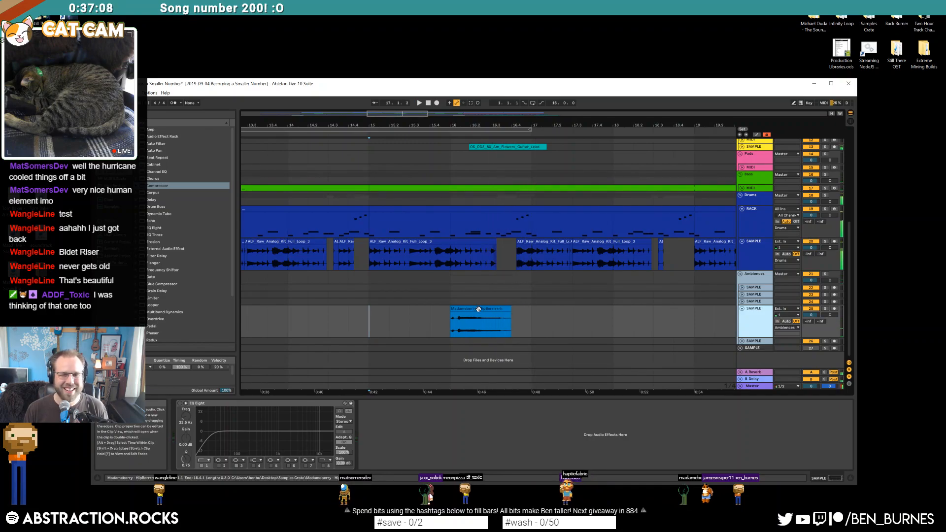
- Show the program full screen and move the vocal clip so it starts just after 14.2 and runs past bar 15
scroll(476, 314, down, 5)
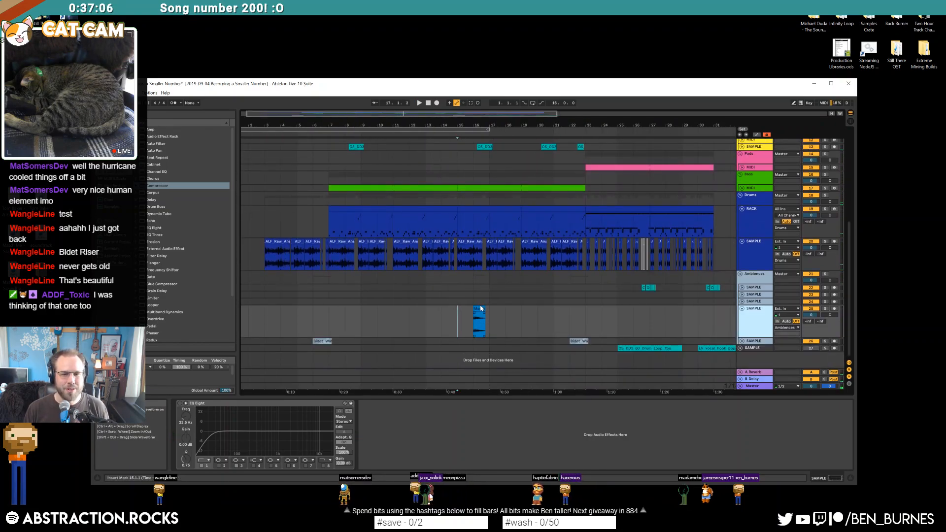
scroll(481, 300, up, 5)
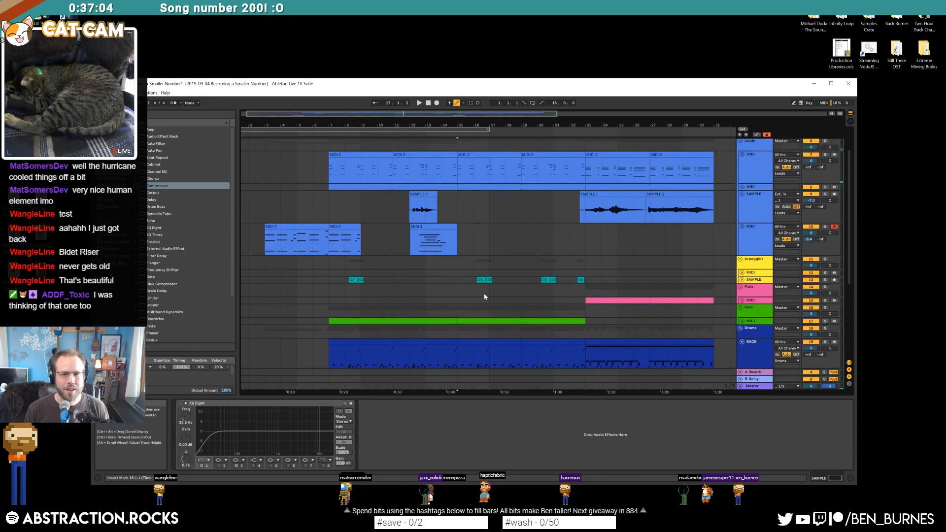
click(457, 190)
scroll(481, 290, down, 3)
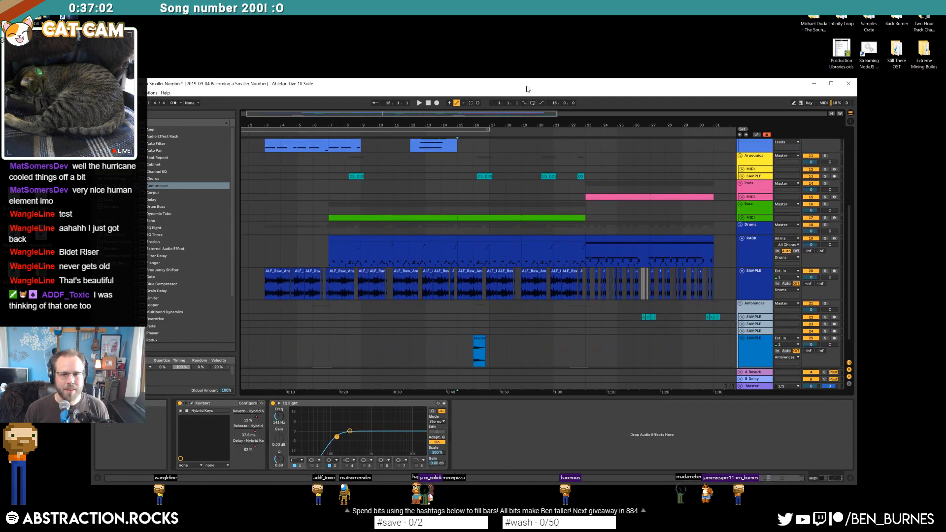
key(F11)
drag(388, 342, 374, 344)
drag(364, 345, 405, 341)
scroll(363, 347, up, 8)
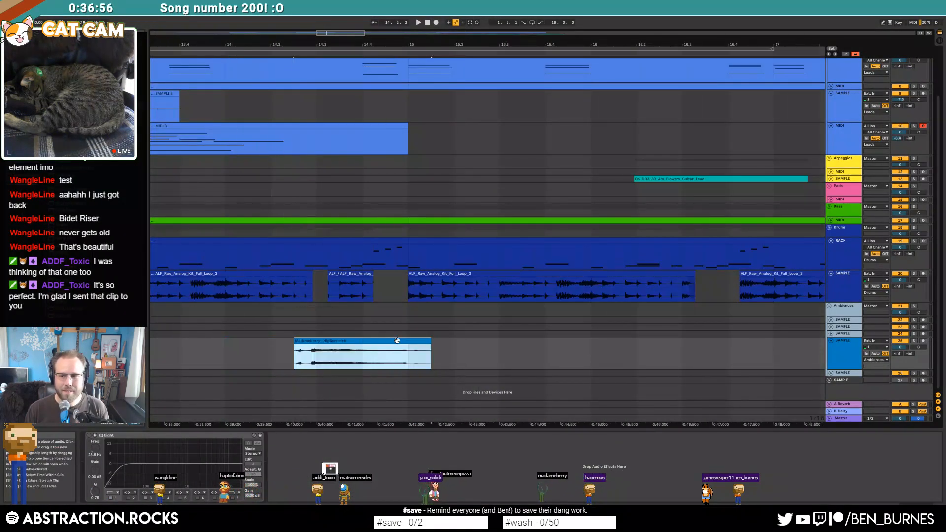
click(252, 364)
click(351, 340)
mouse_move(335, 341)
mouse_down()
mouse_move(345, 341)
mouse_move(327, 340)
mouse_up()
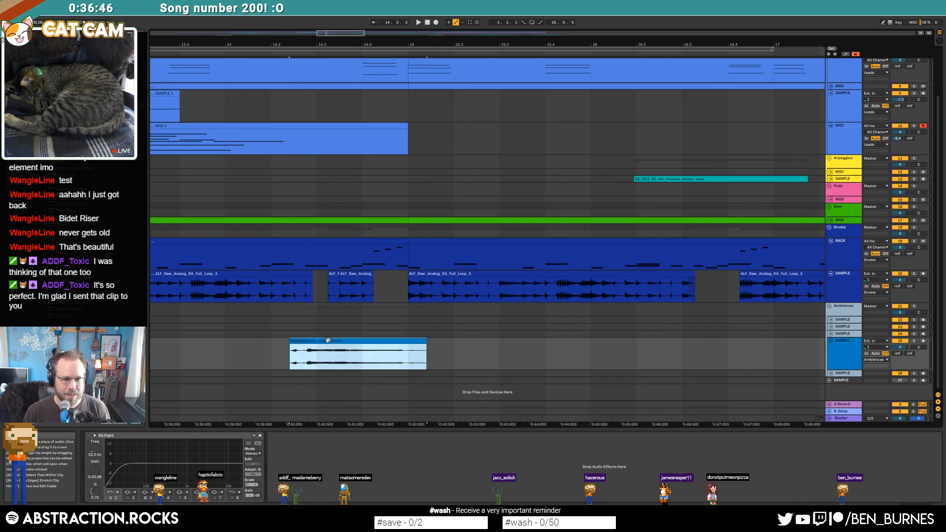
- Turn on Warp for the vocal clip, raise its segment BPM and extend its end to just past 15.3
double_click(327, 340)
click(162, 388)
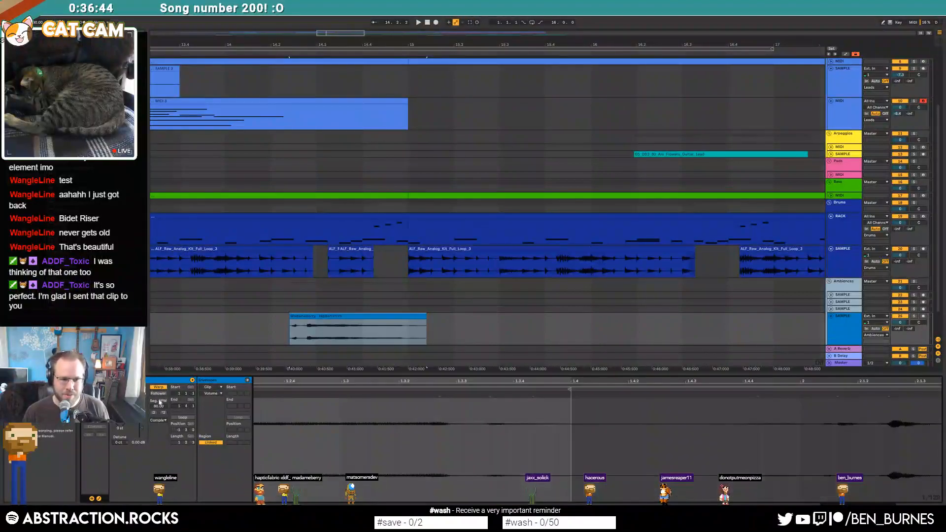
drag(157, 407, 157, 388)
drag(425, 321, 518, 316)
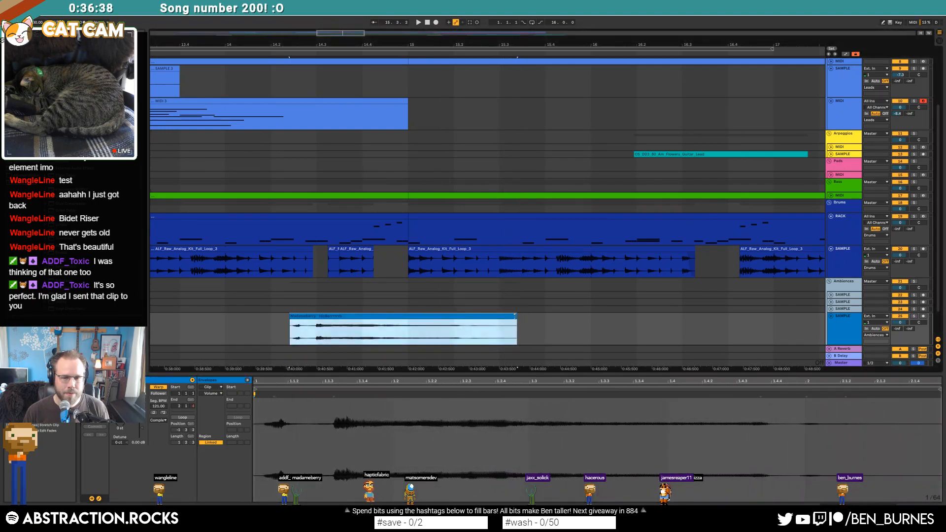
- Play the arrangement from just before bar 14 to hear the warped vocal clip in context
click(221, 335)
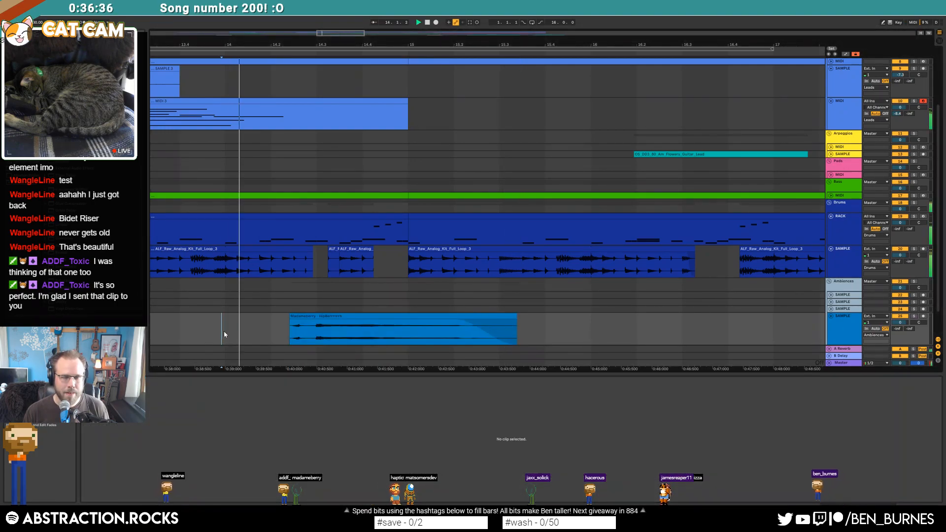
key(a)
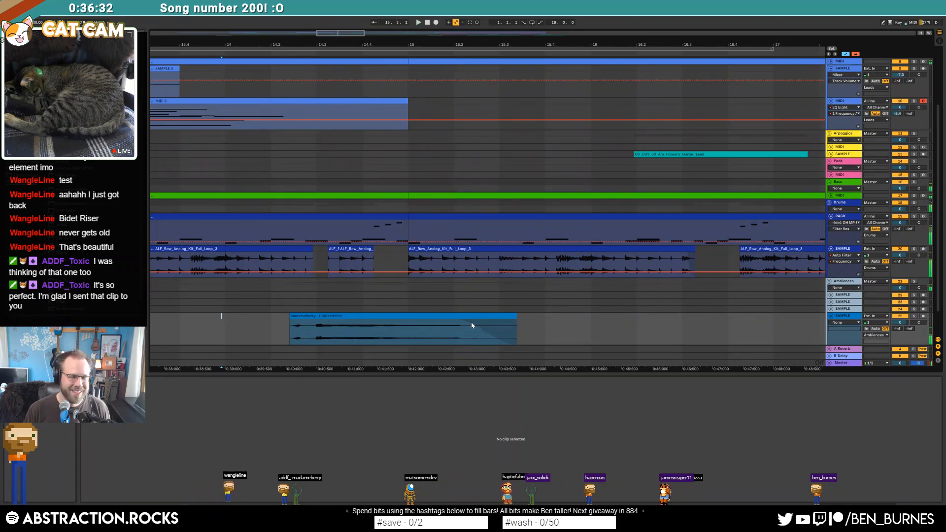
key(space)
- Add a Chorus before the vocal track's EQ Eight, adjust its modulation, and automate its Dry/Wet to rise from about 14.3 to past 15.2
key(shift+Tab)
drag(62, 97, 116, 460)
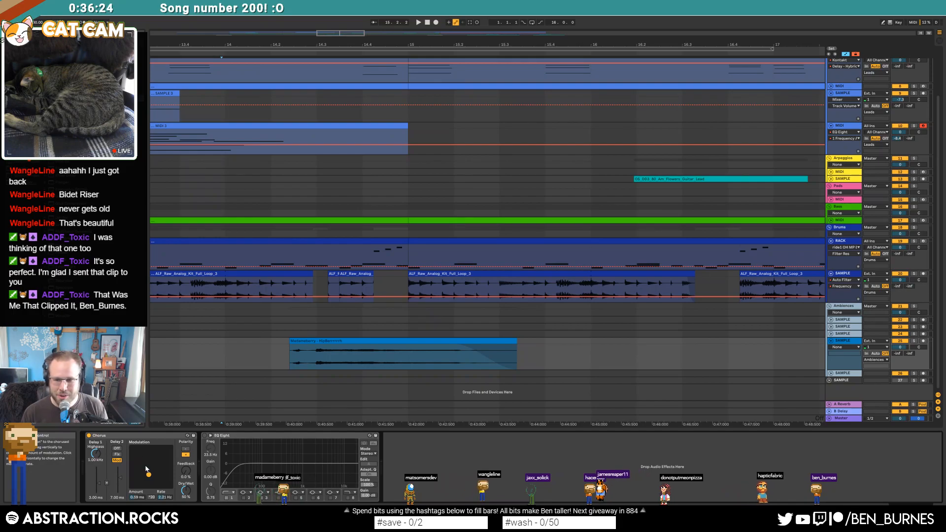
drag(148, 478, 187, 503)
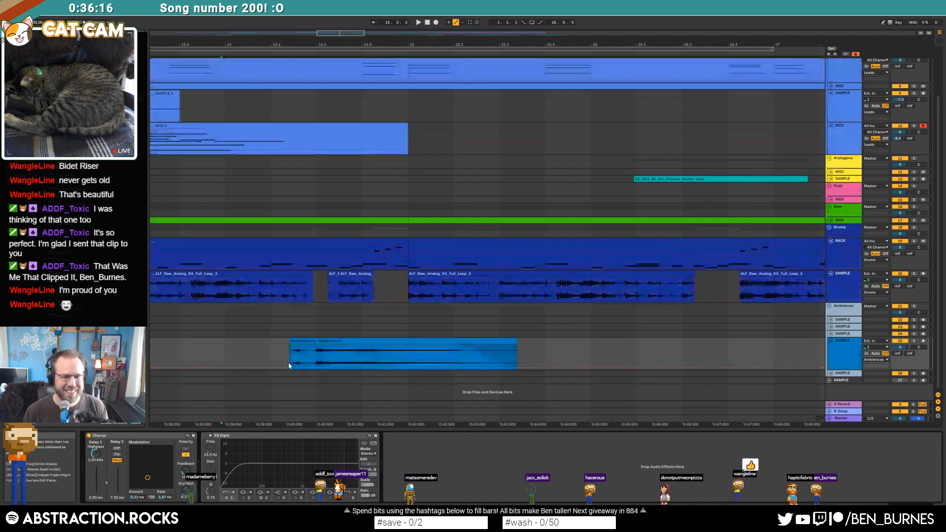
click(339, 368)
drag(467, 368, 480, 351)
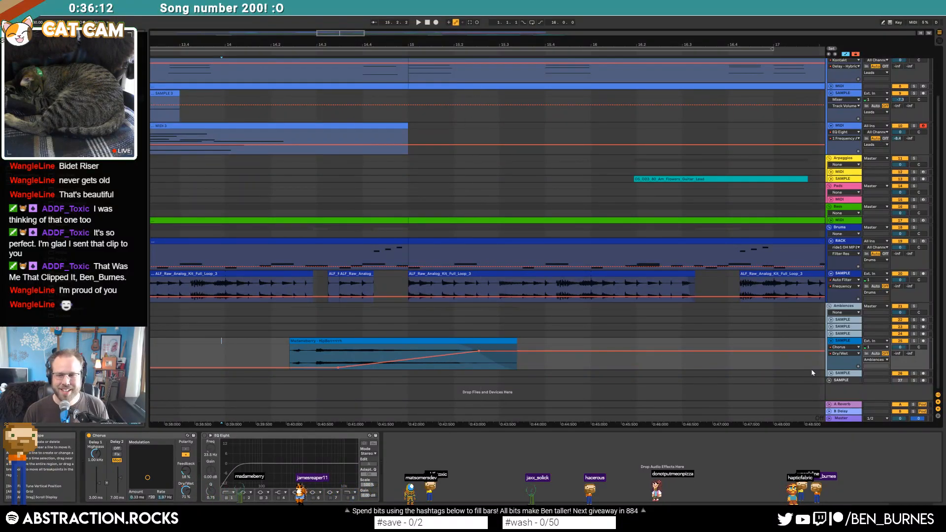
- Give the vocal sample's track the light grey-blue Ambiences colour and assign the track colour to its clip
right_click(849, 338)
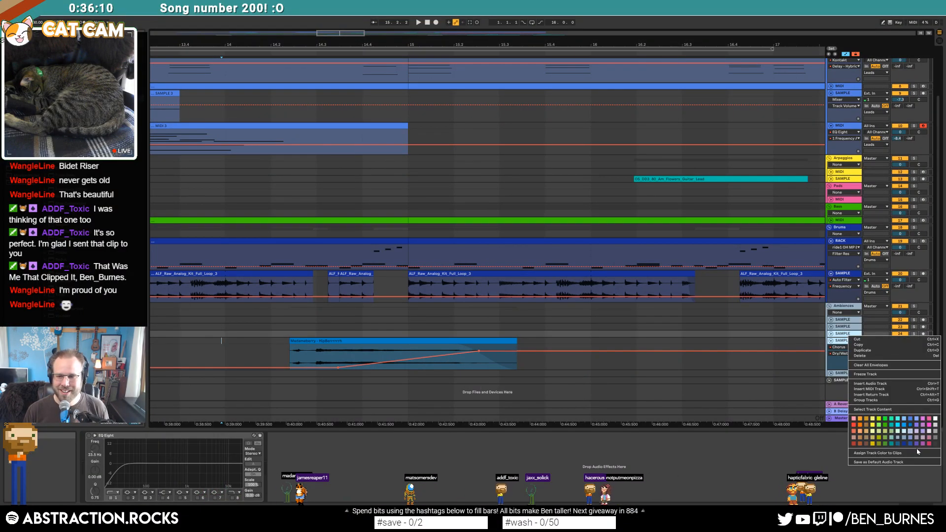
click(902, 439)
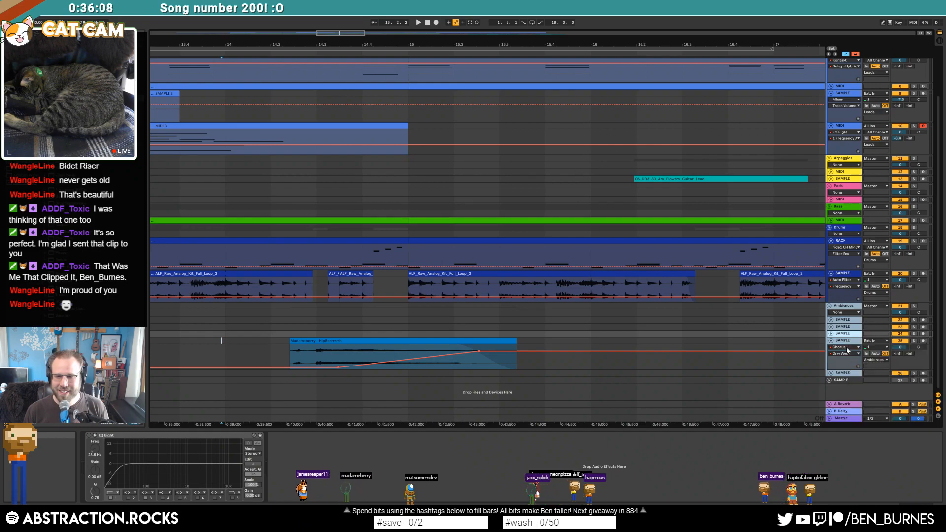
right_click(840, 342)
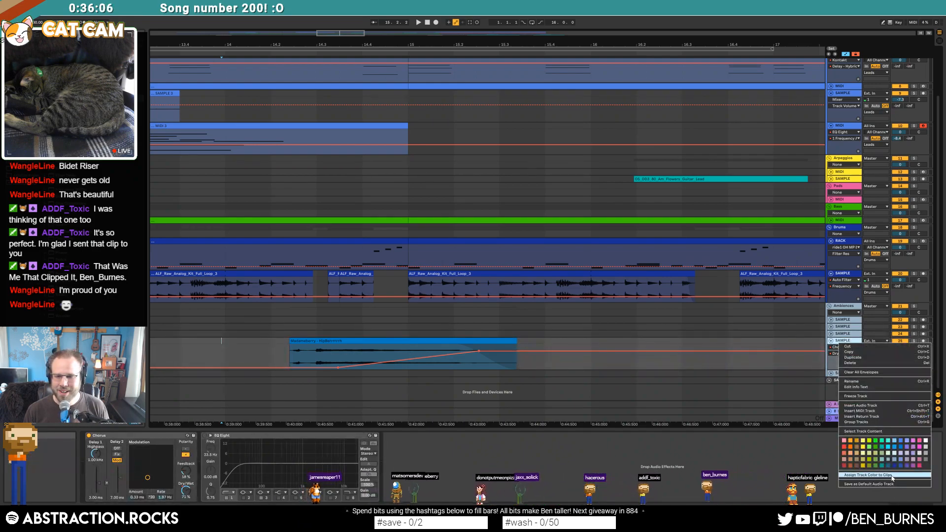
click(902, 489)
- Automate the vocal track's A-Reverb and B-Delay sends to rise over the clip, with the reverb reaching its level at bar 15
click(898, 354)
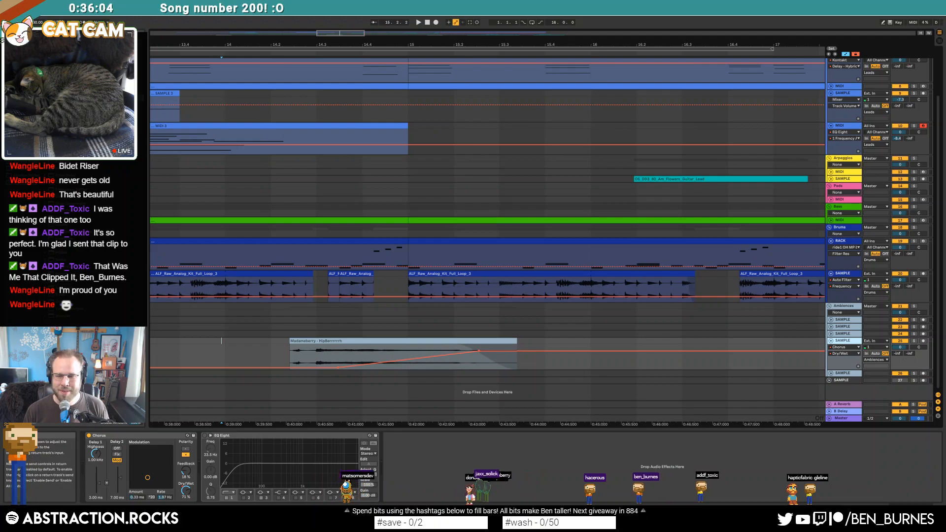
mouse_move(421, 369)
mouse_down()
mouse_move(421, 353)
mouse_move(408, 356)
mouse_up()
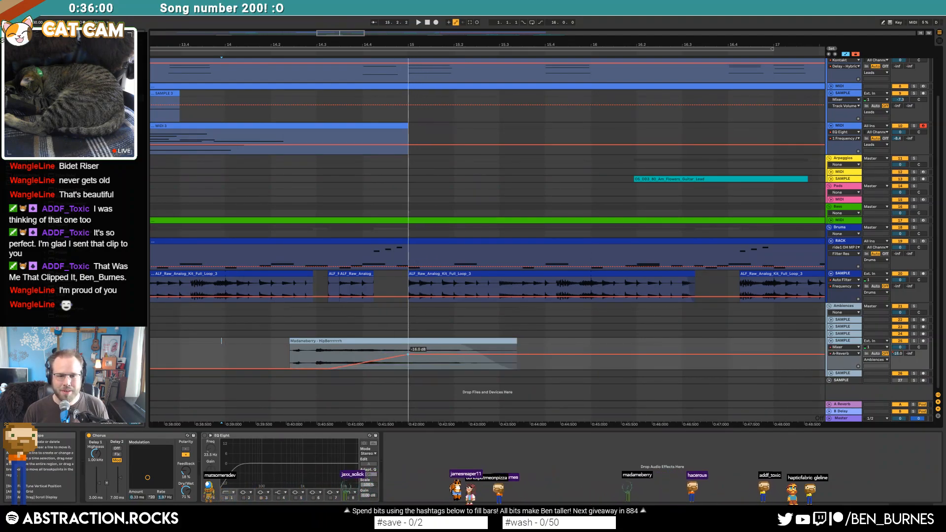
click(910, 353)
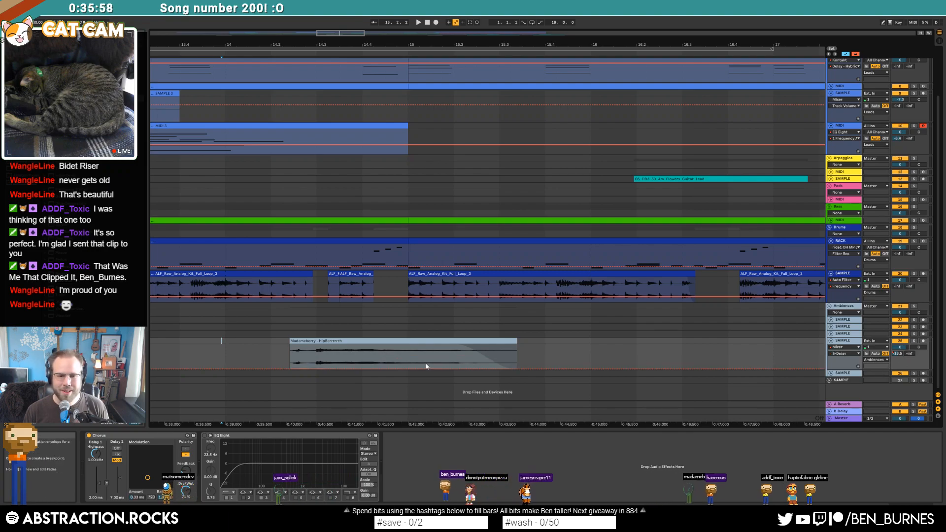
drag(398, 368, 429, 344)
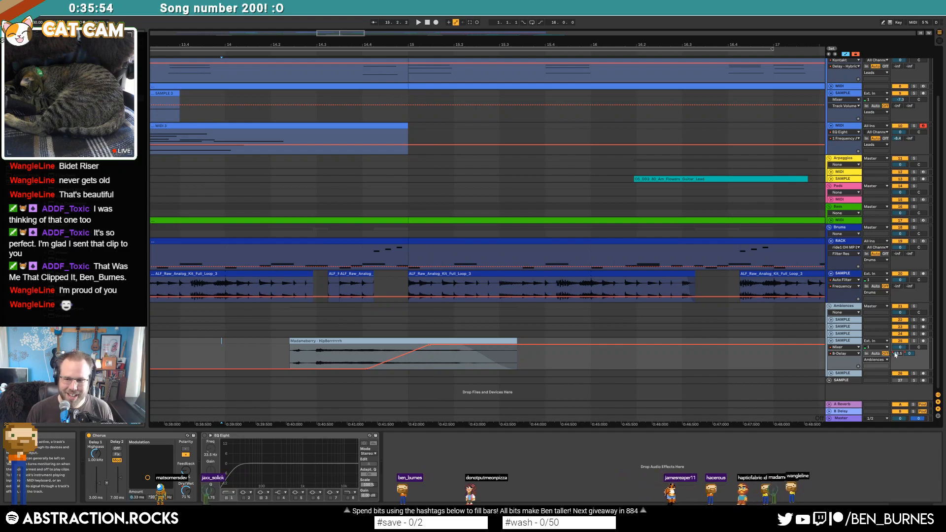
- Drop the delay and reverb send automation back to the minimum shortly after the vocal clip's end
click(540, 345)
mouse_move(550, 344)
mouse_down()
mouse_move(554, 369)
mouse_move(544, 369)
mouse_up()
click(898, 353)
click(535, 355)
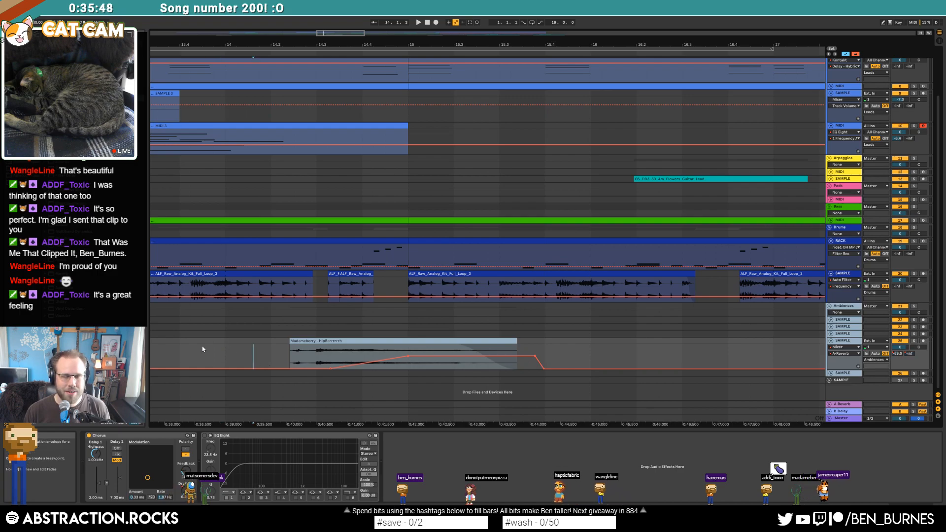
- Enable the vocal track's EQ Eight, roll off the lows with a low cut and reduce the highs with a shelf
click(202, 349)
key(a)
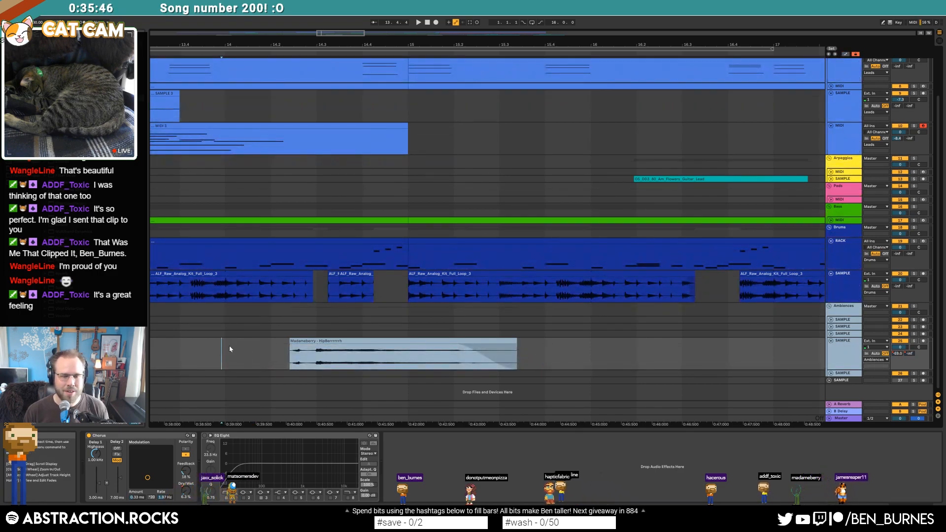
click(205, 437)
drag(236, 468, 238, 477)
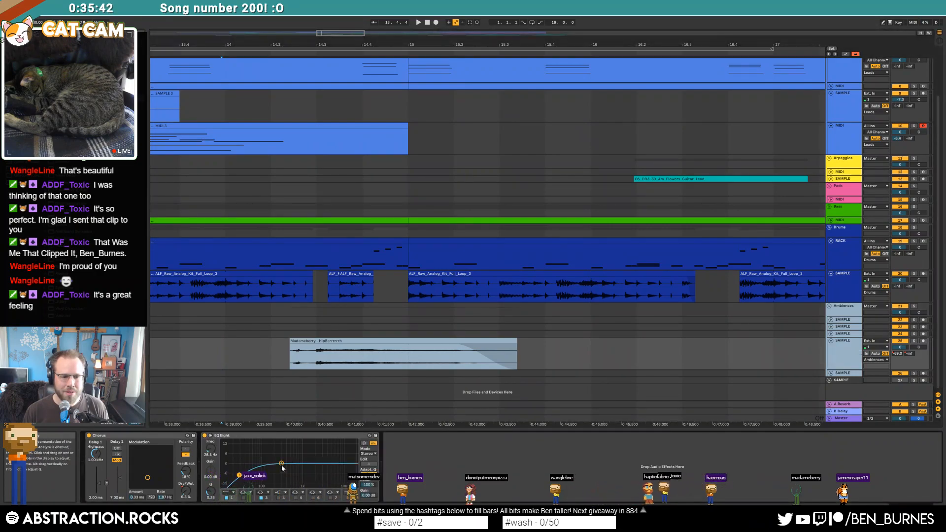
click(279, 498)
drag(320, 463, 306, 471)
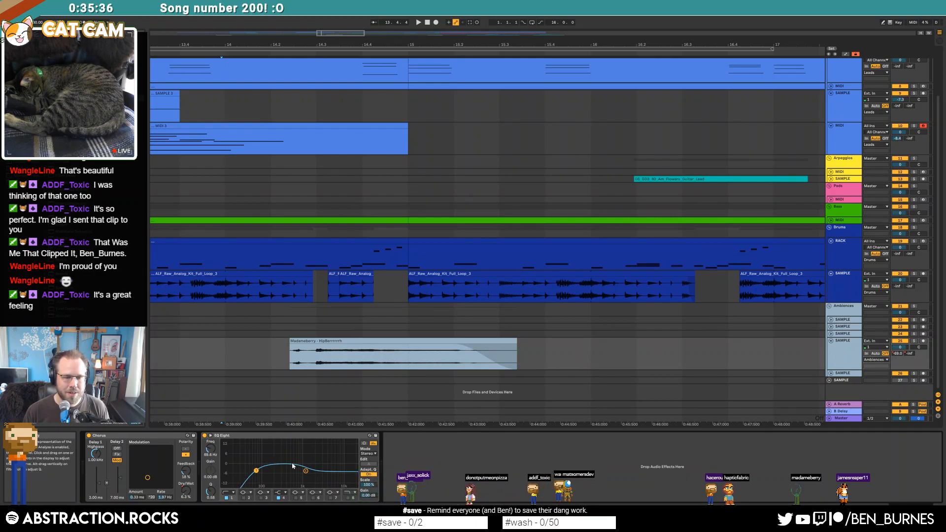
- Audition the processed vocal clip and shorten its end to just past 15.2
click(211, 354)
key(space)
key(a)
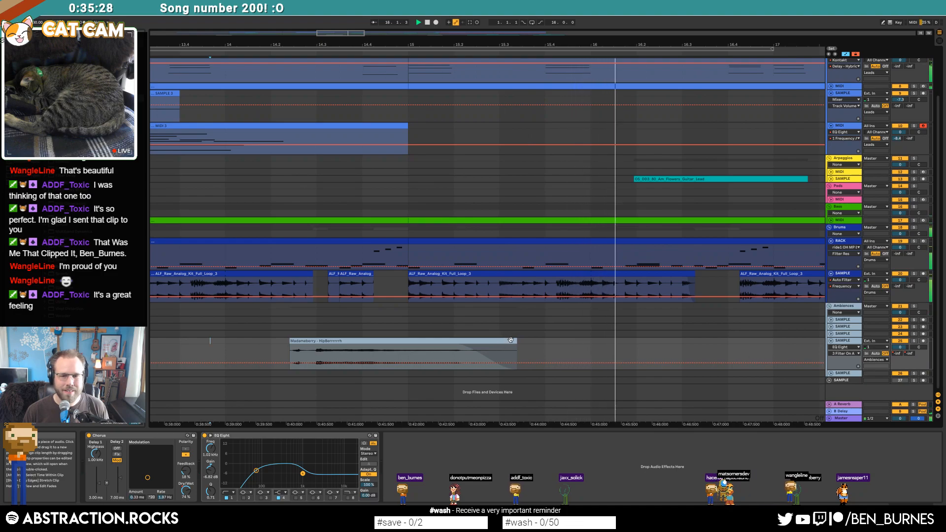
drag(516, 341, 455, 358)
click(274, 350)
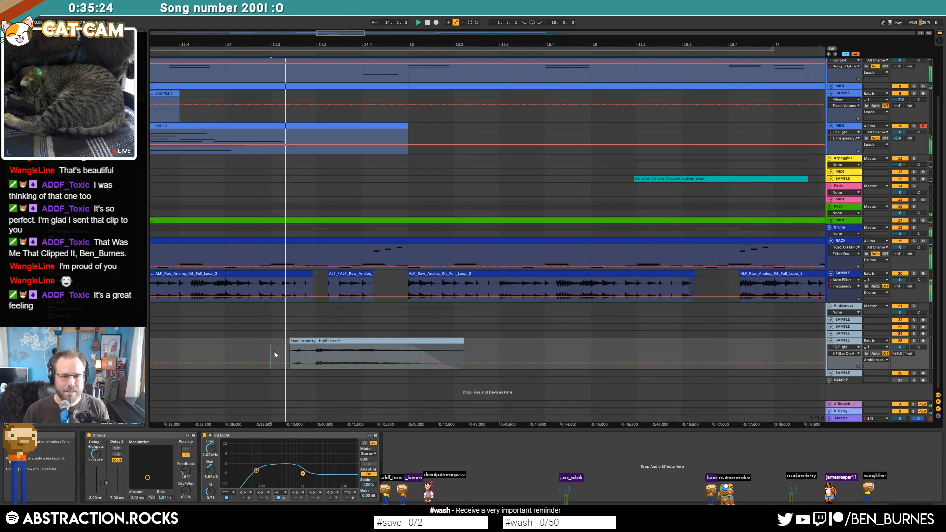
- Transpose the vocal clip down to -4 st and play it in context
double_click(458, 350)
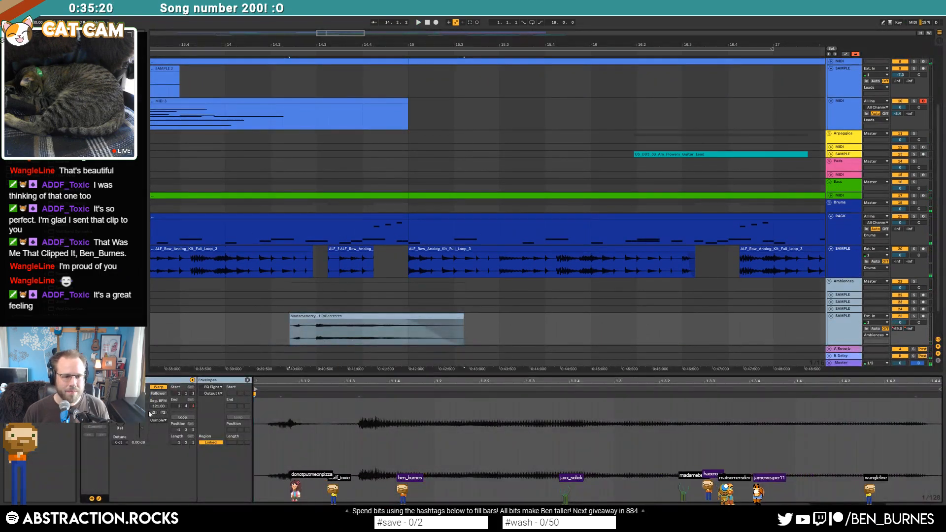
drag(119, 419, 120, 423)
key(space)
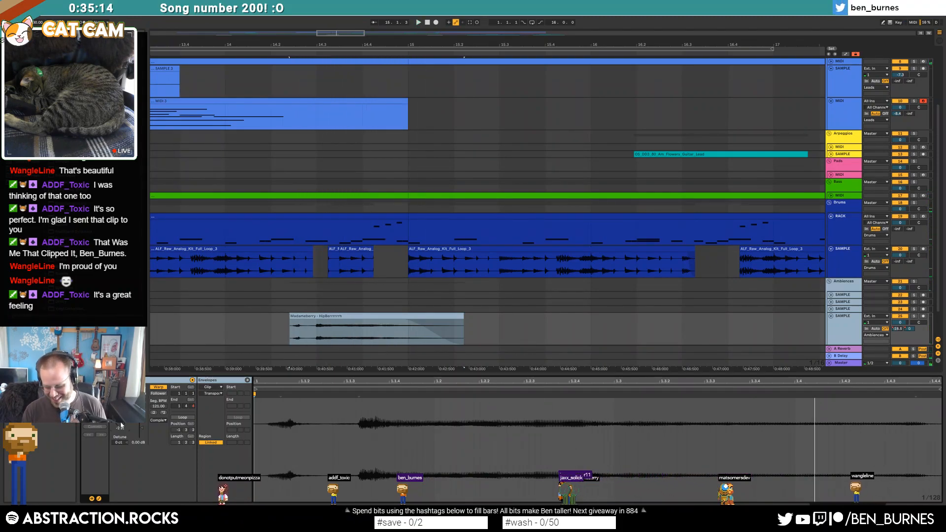
key(space)
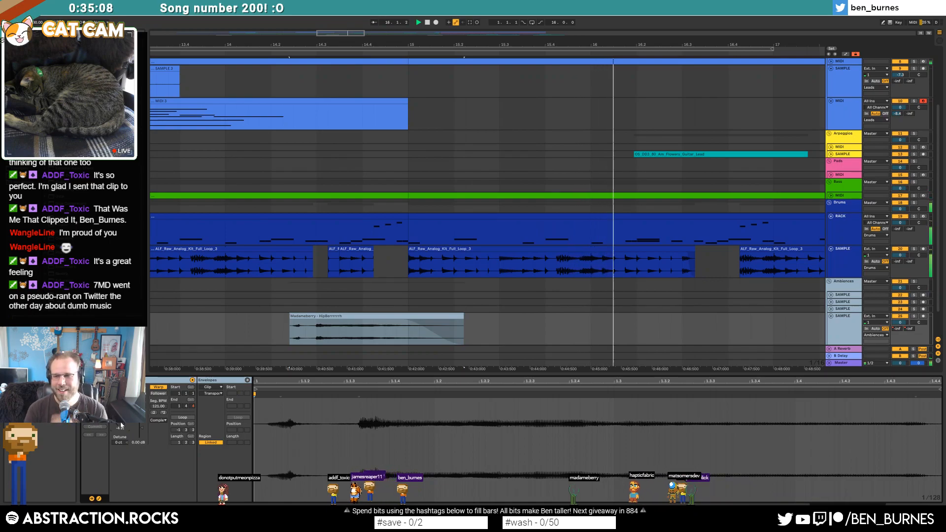
key(space)
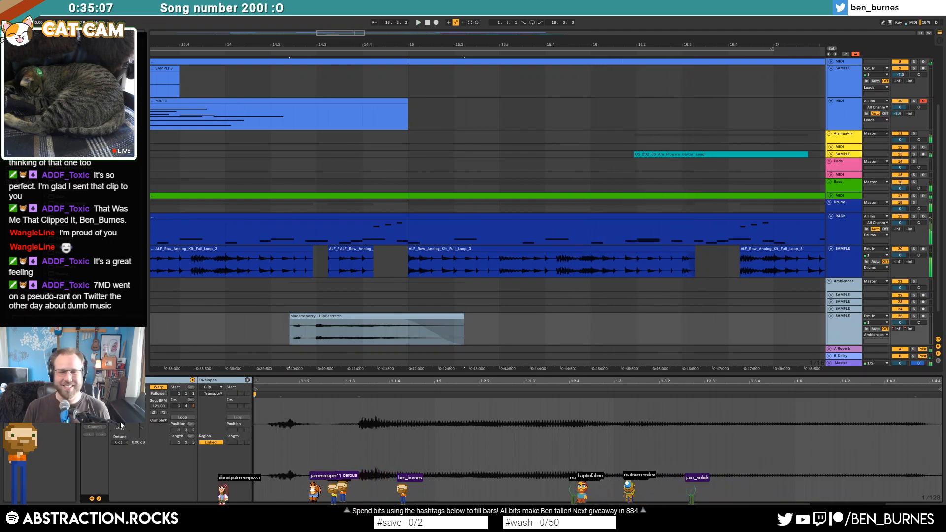
- Lower the vocal clip's transposition further and replay it from just before the clip's start
click(274, 326)
click(341, 317)
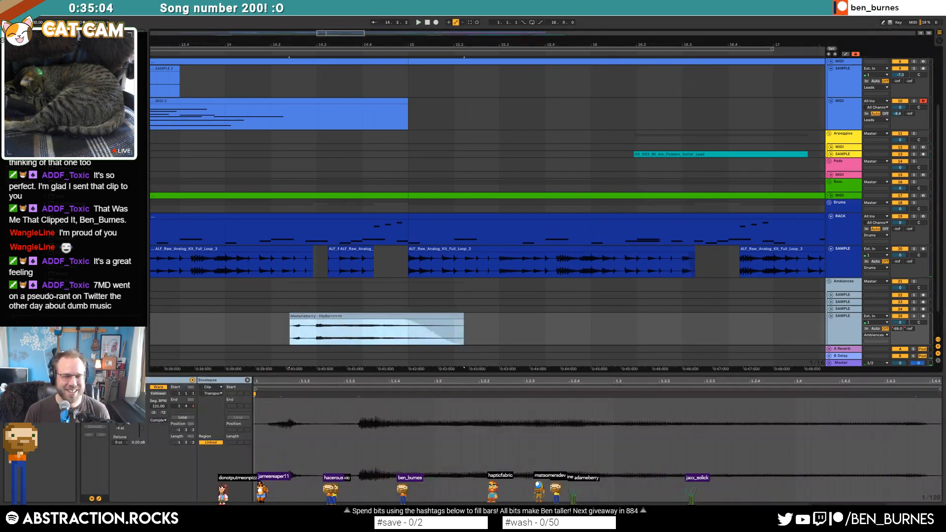
key(space)
drag(121, 417, 122, 418)
key(space)
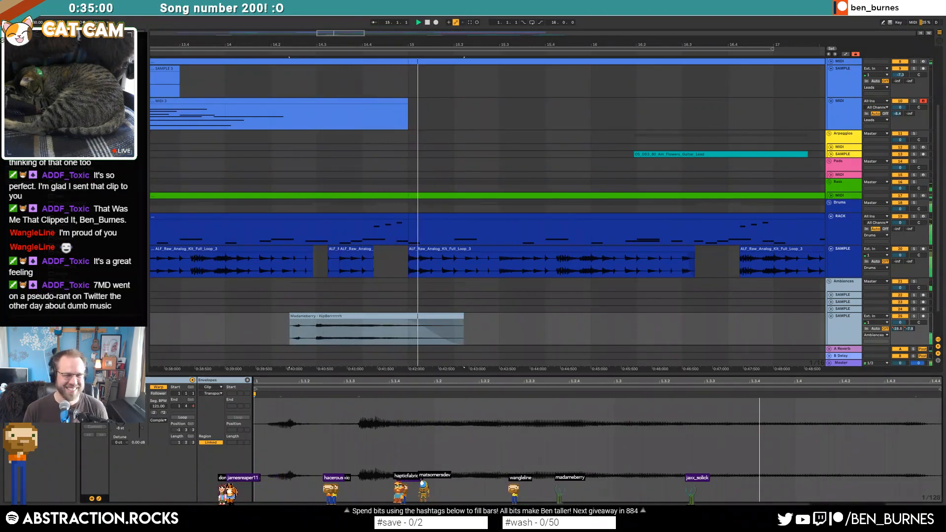
key(space)
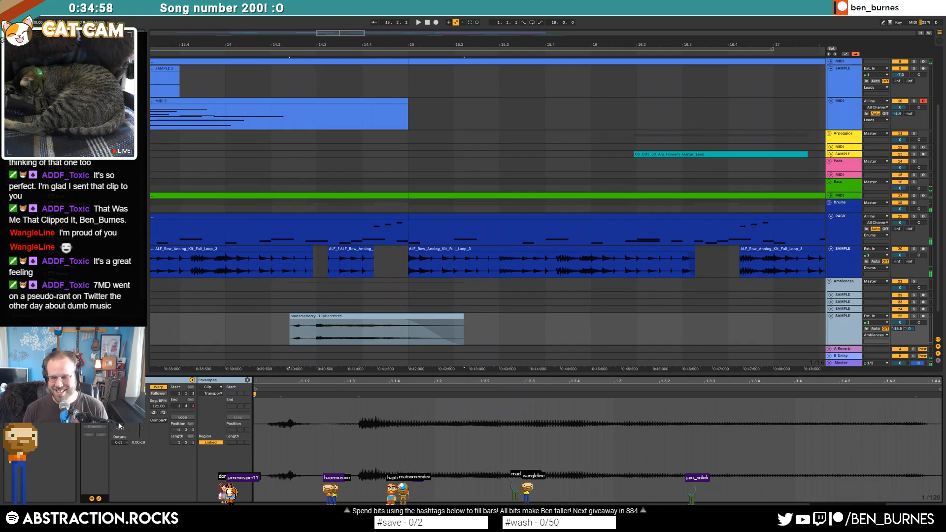
click(272, 339)
key(space)
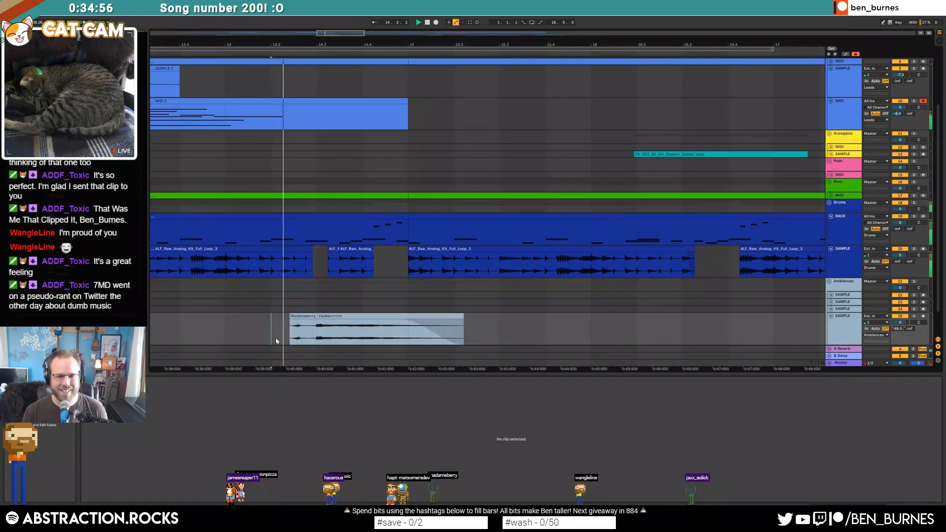
- Fold the RACK and SAMPLE tracks in the Drums group to get an overview of the arrangement
click(306, 317)
scroll(293, 339, down, 10)
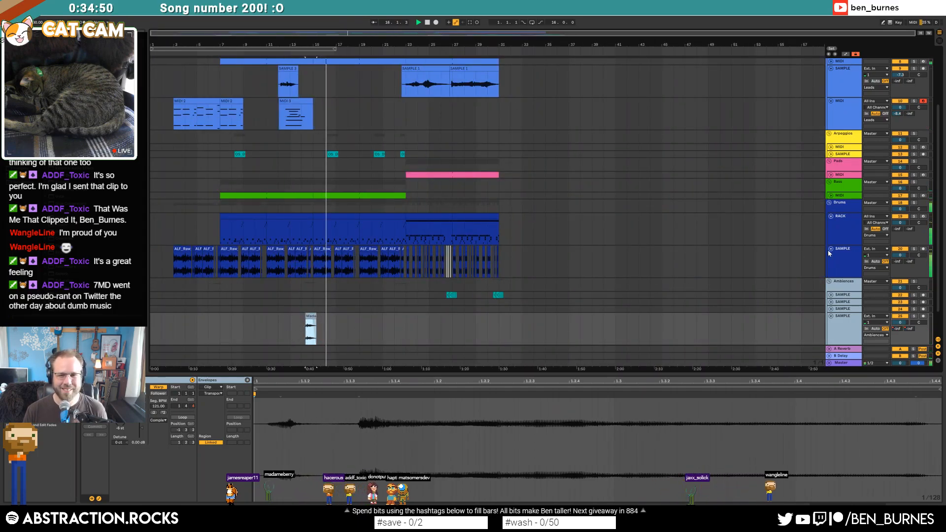
click(831, 217)
click(831, 223)
scroll(528, 275, up, 1)
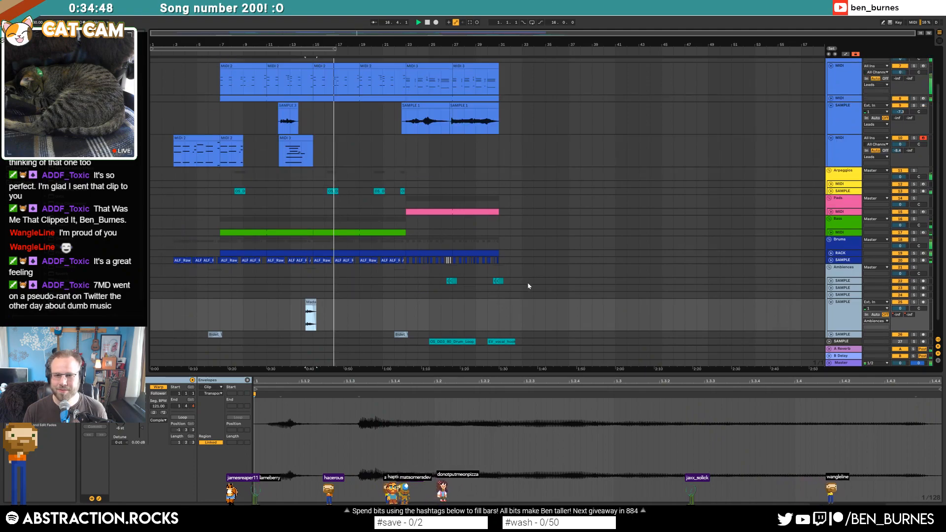
- Fold the SAMPLE track and the chord MIDI track below it in the Leads group
scroll(528, 279, up, 1)
click(831, 182)
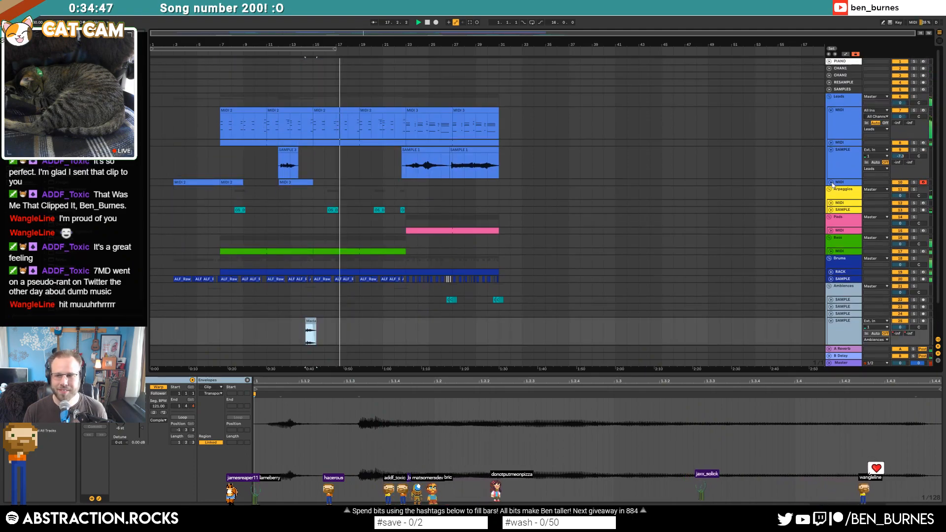
click(832, 148)
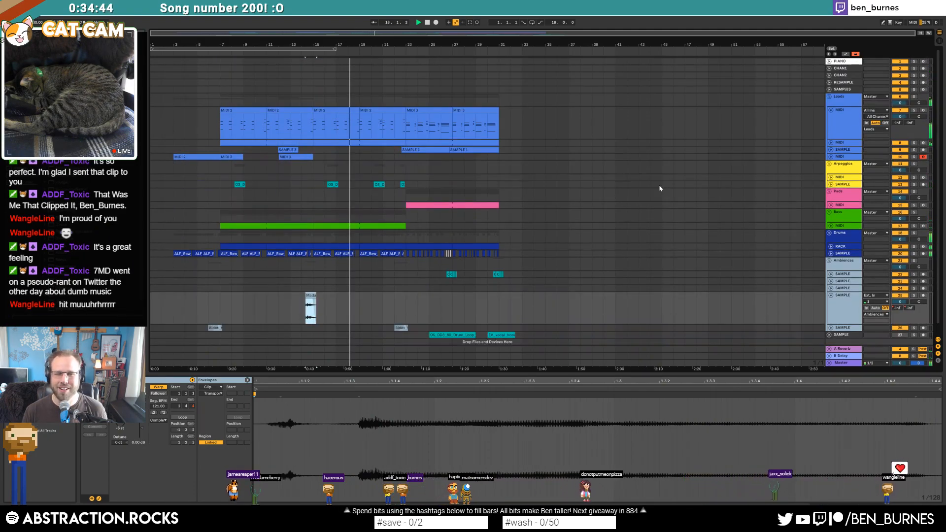
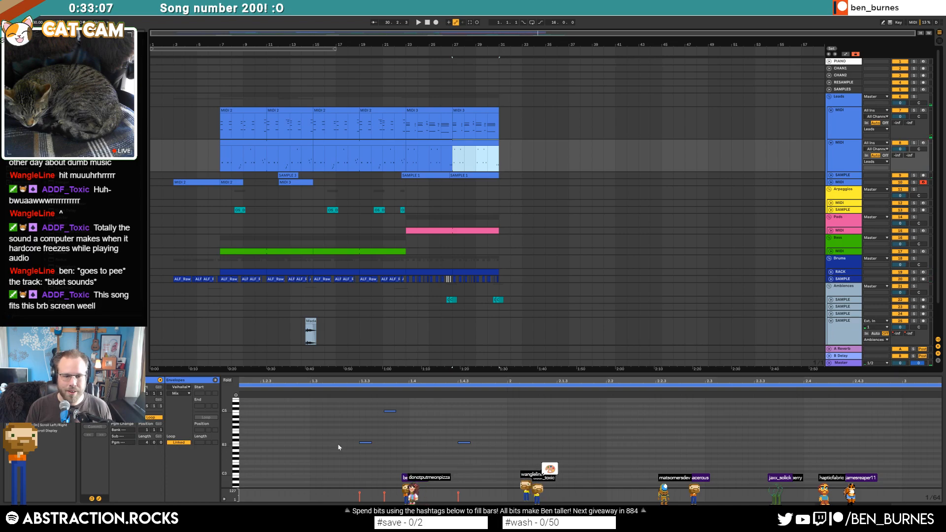
- Add two short notes near 1.3.2 on the lower note row of the second lead clip, and inspect the track's Massive synth
double_click(338, 443)
double_click(349, 443)
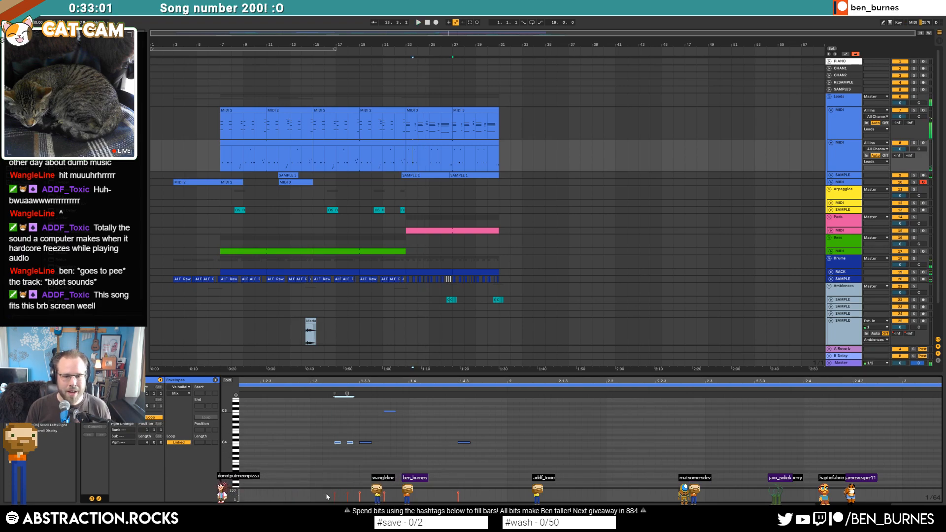
key(shift+Tab)
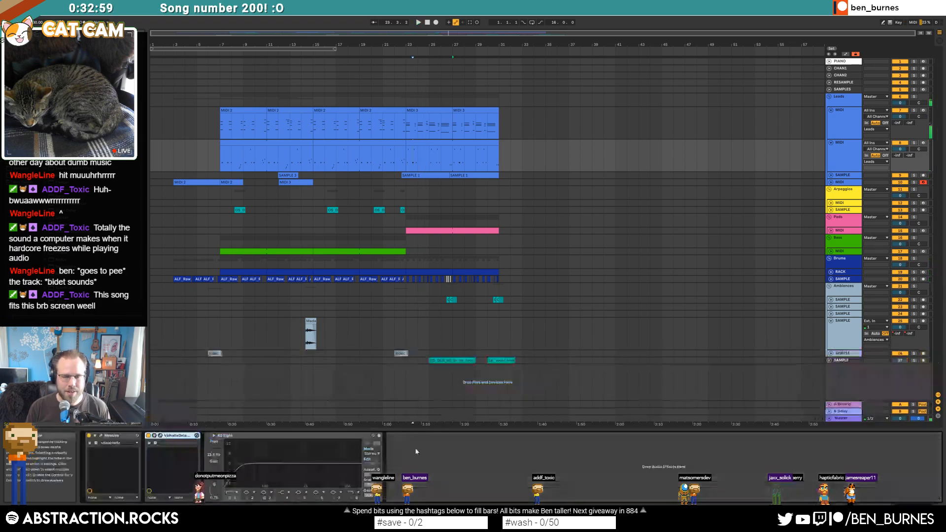
click(101, 436)
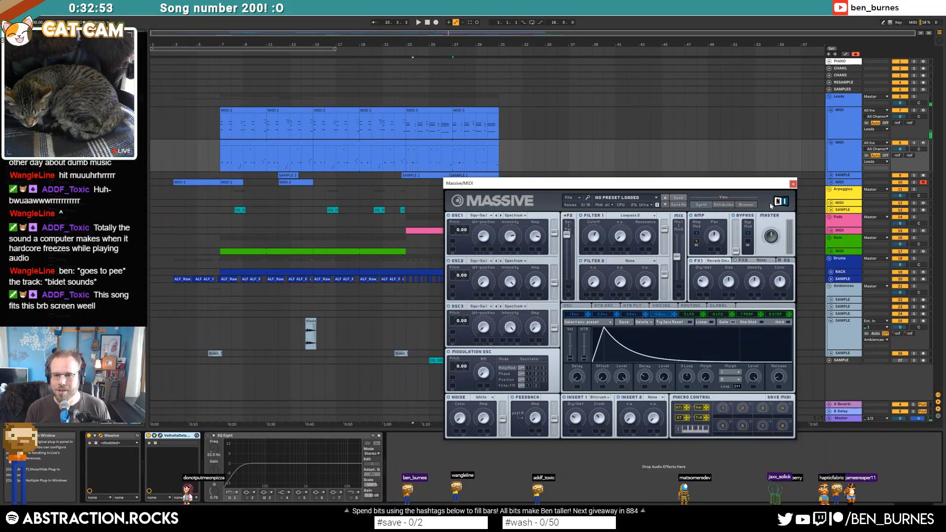
click(792, 184)
- Play the second lead track's clip from bar 23 and add two short lower-row notes between 2.4 and 3, listening through to the end
click(444, 142)
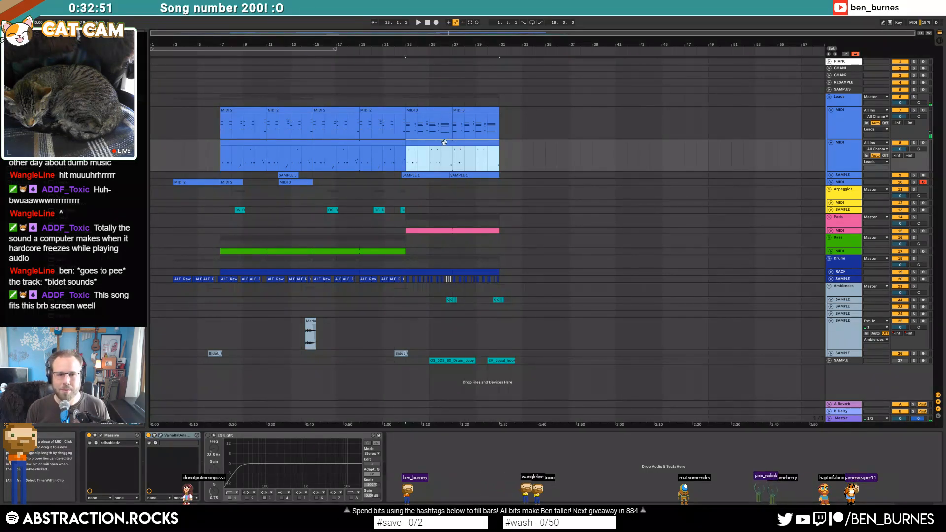
double_click(417, 142)
key(space)
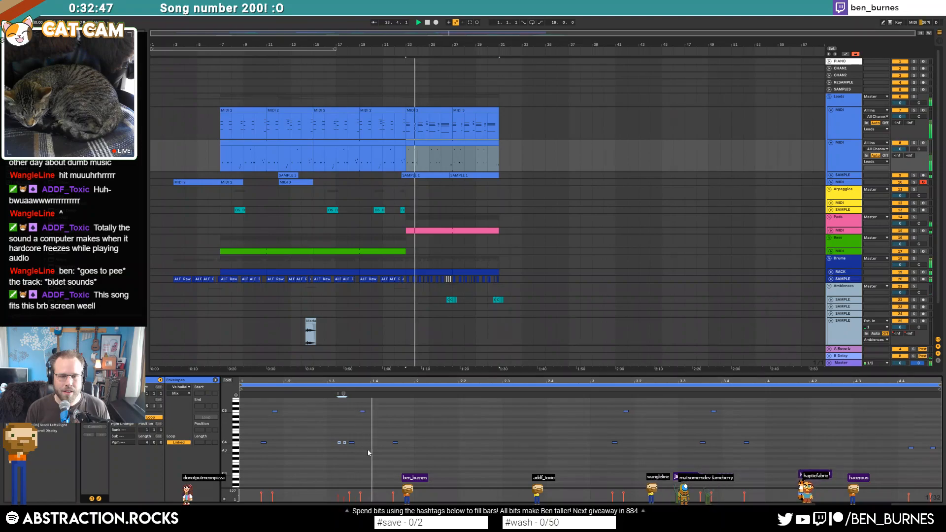
scroll(343, 438, up, 5)
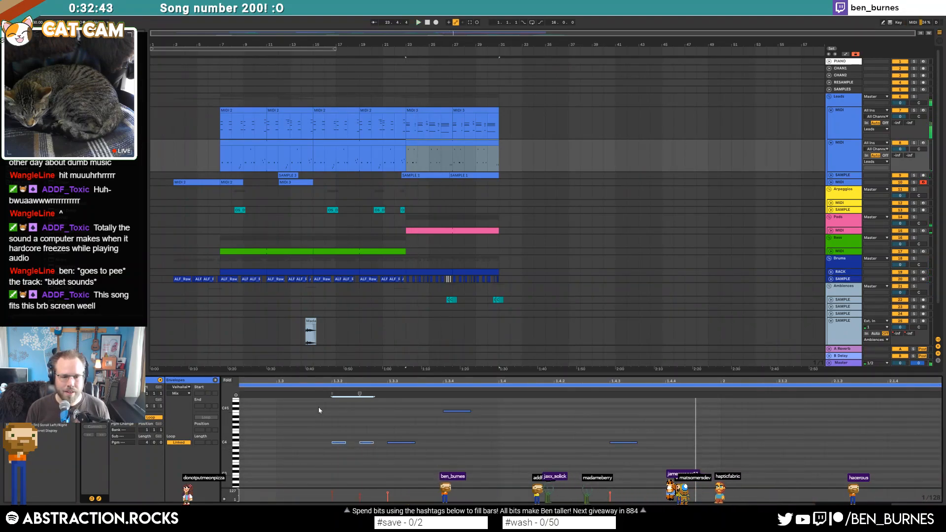
scroll(473, 435, down, 4)
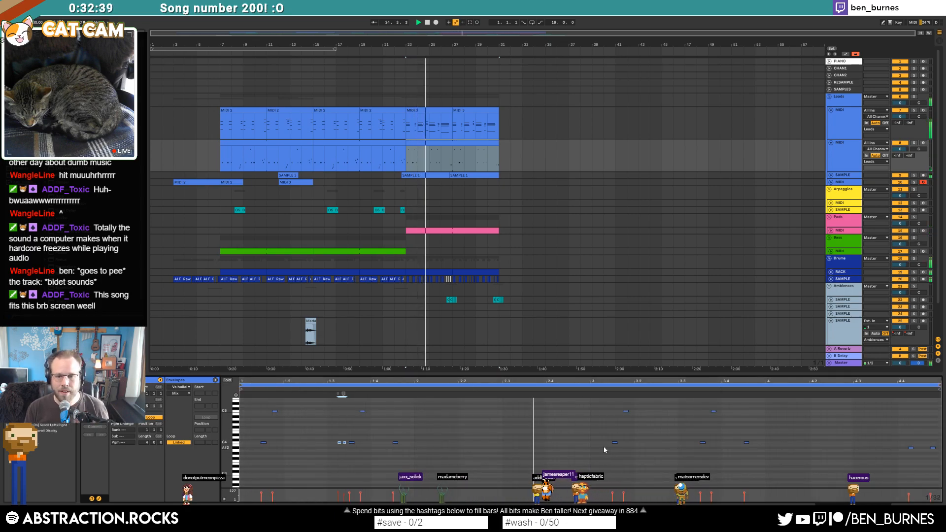
double_click(559, 443)
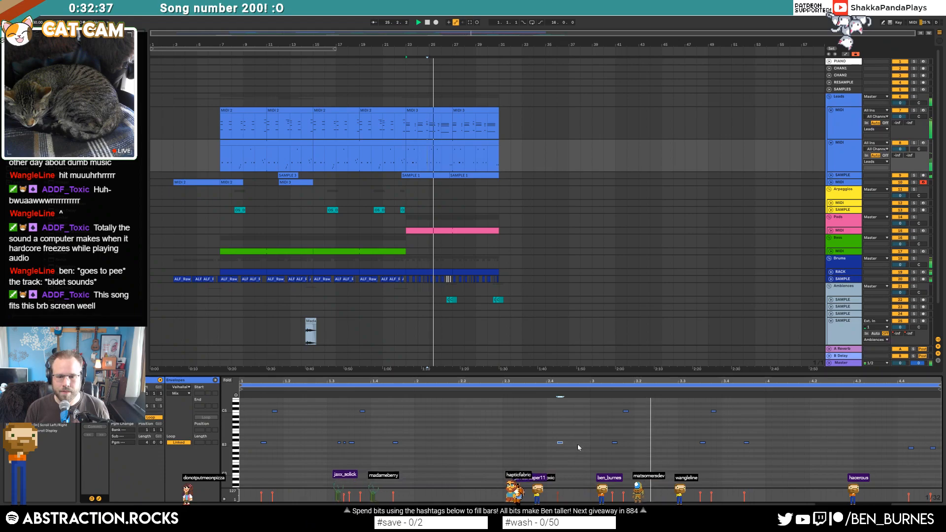
double_click(582, 442)
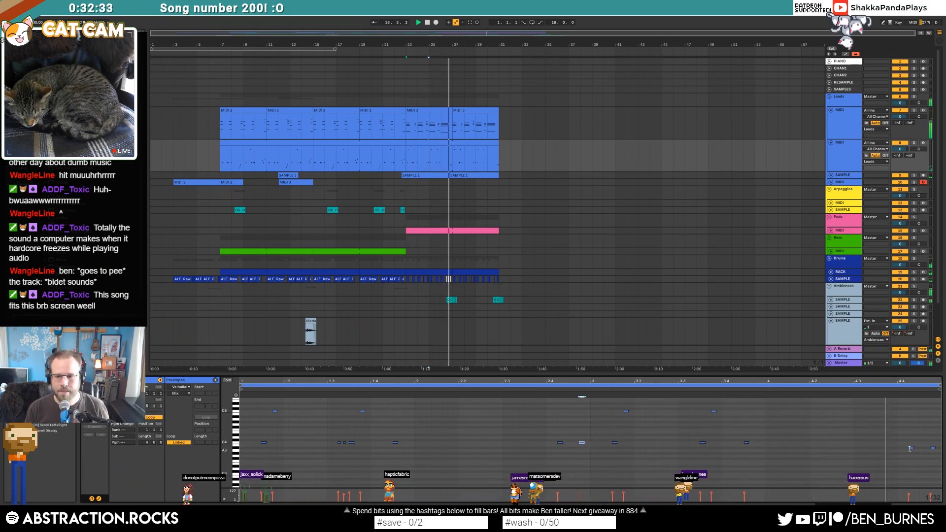
key(shift+Tab)
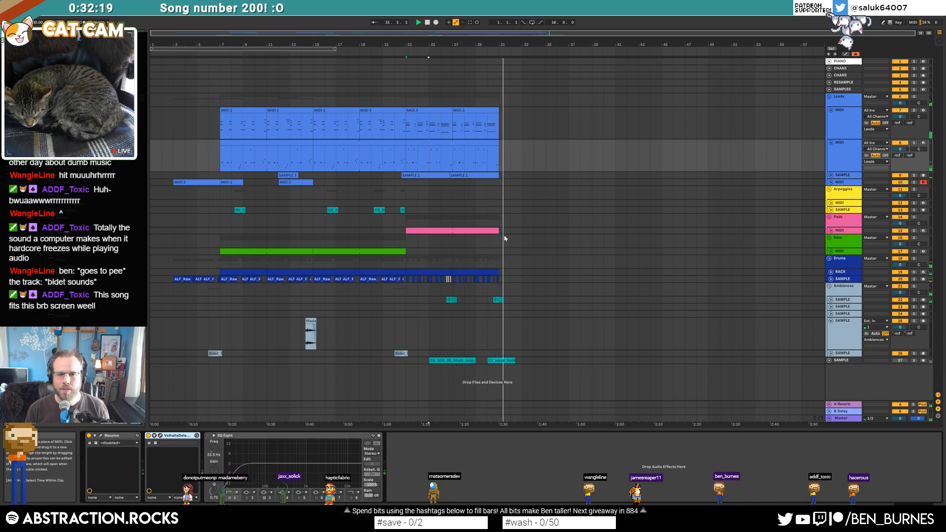
key(space)
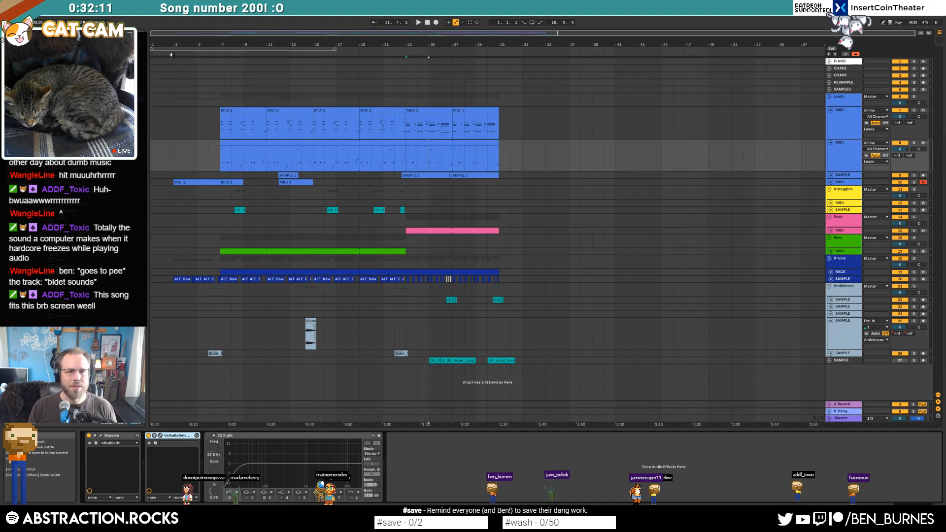
- Audition the arrangement from bars 7 and 13, and set the vocal clip's transposition to -4 st
click(219, 54)
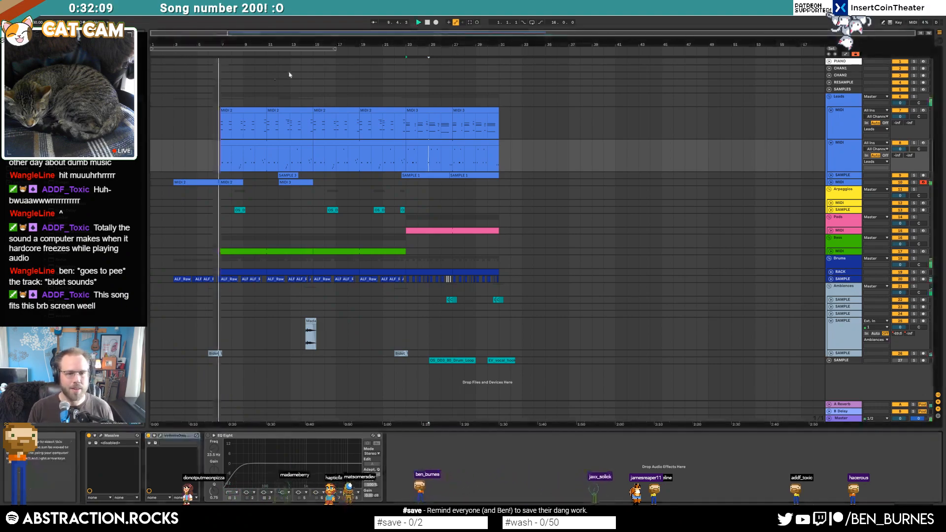
click(296, 55)
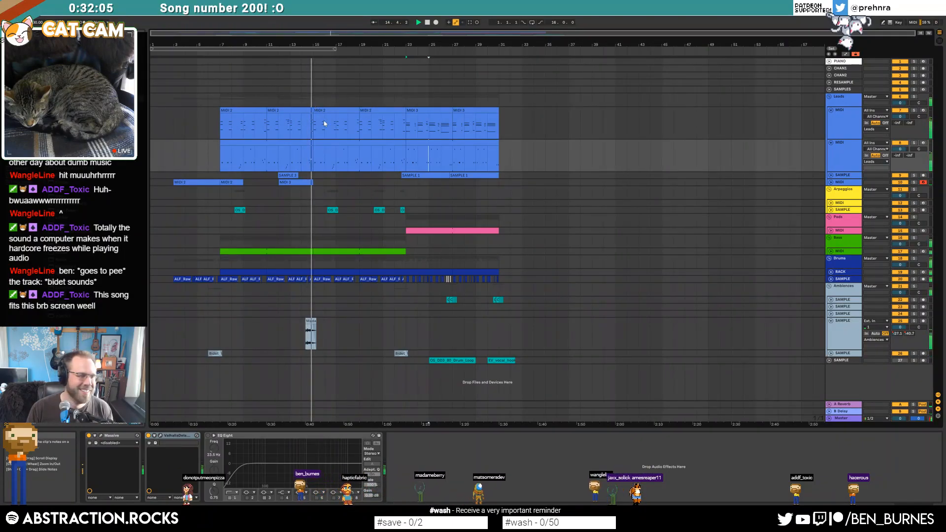
click(336, 346)
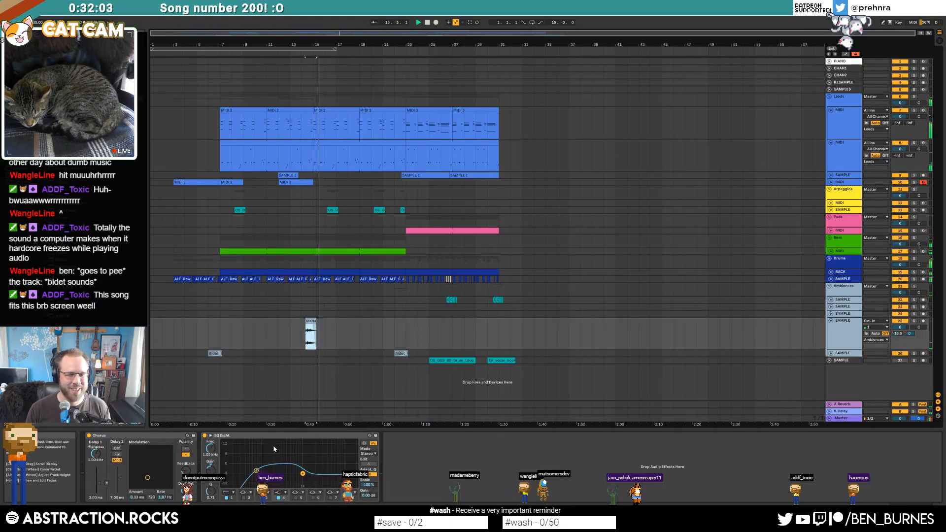
double_click(307, 329)
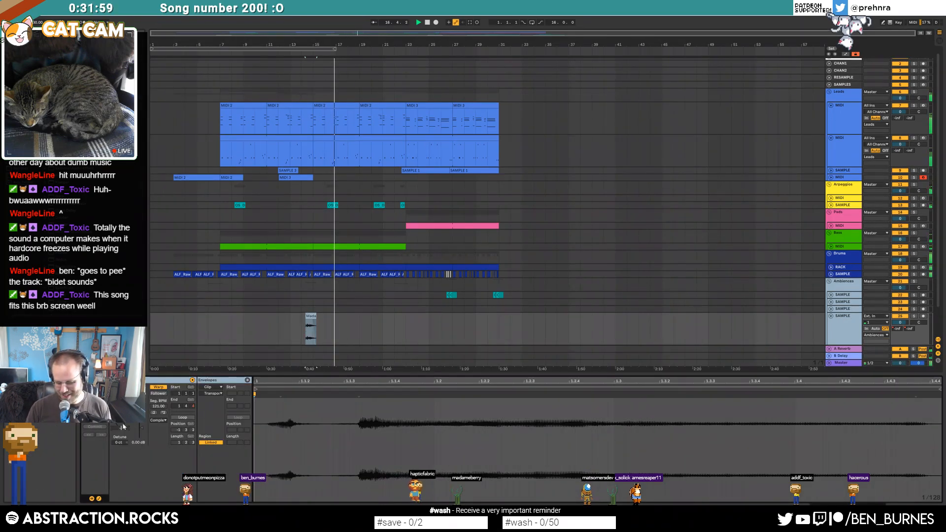
key(space)
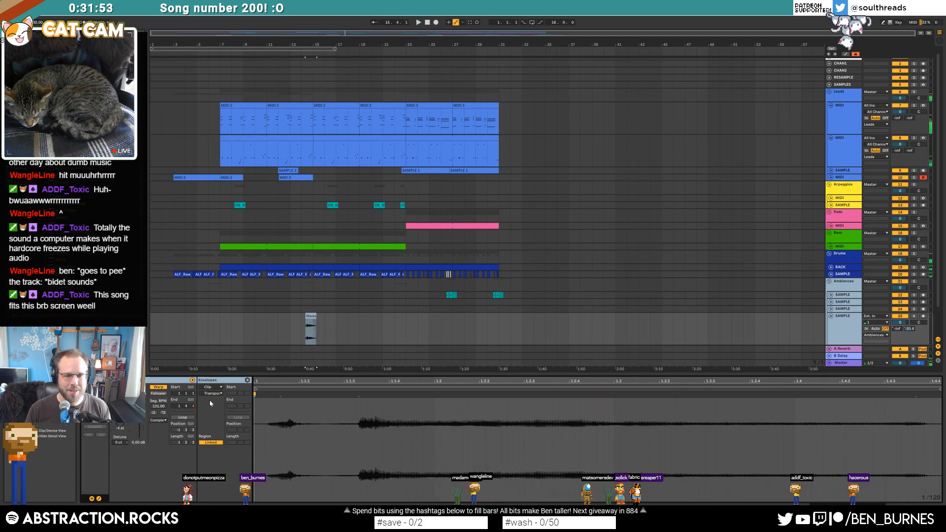
- Show the vocal clip's transposition envelope and draw a ramp rising from 0 to +6 st during playback
click(213, 394)
click(214, 401)
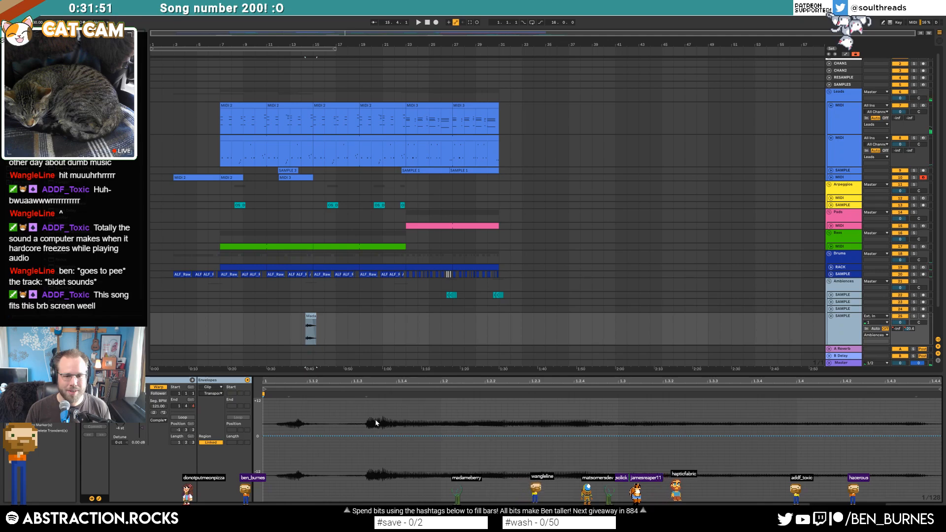
scroll(376, 424, up, 3)
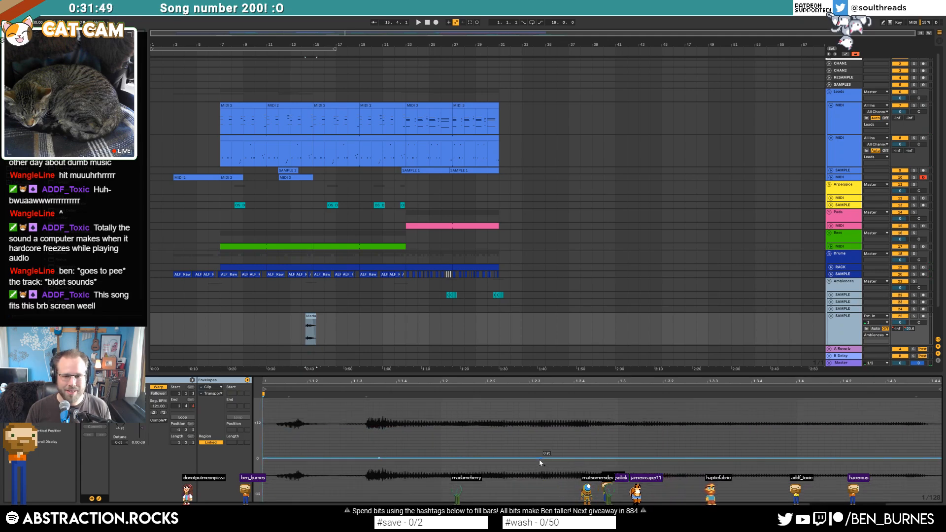
drag(539, 459, 556, 443)
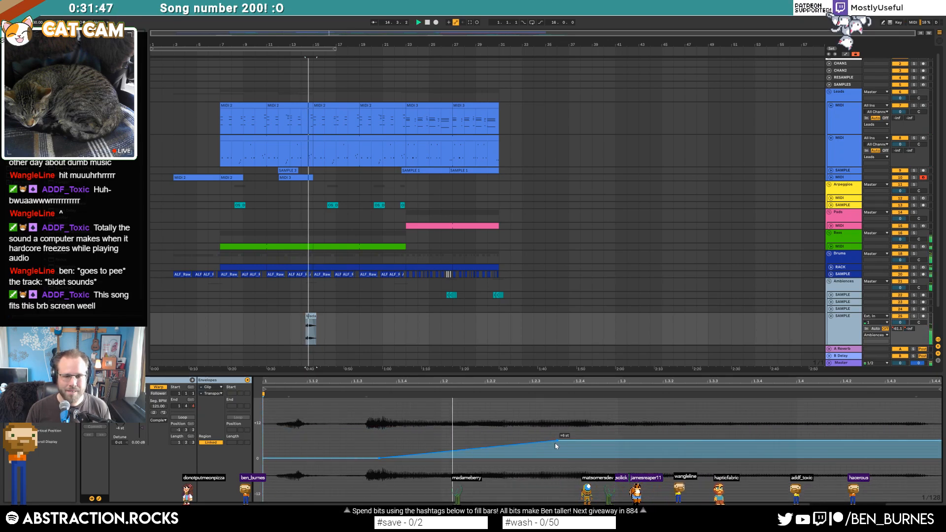
- Curve the transposition ramp and stretch it to reach +6 st between 1.3 and 1.4, auditioning the vocal
drag(590, 441, 623, 438)
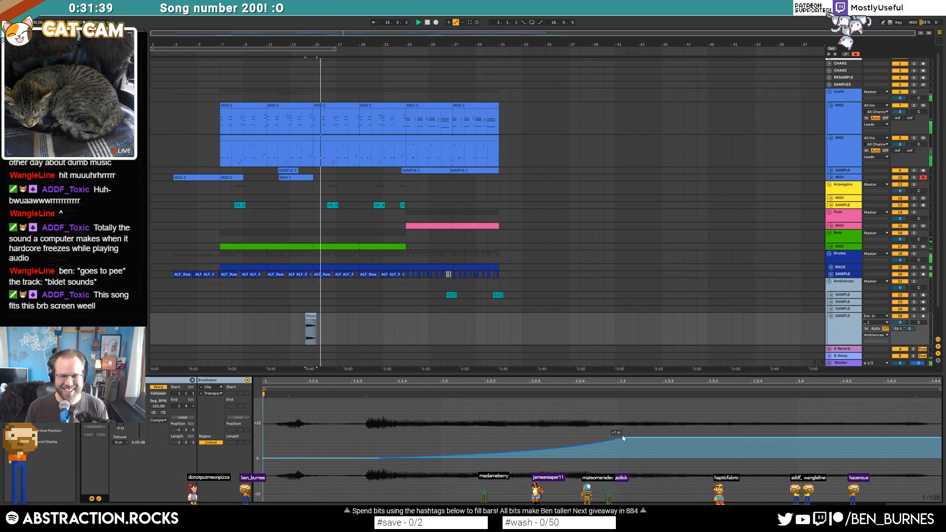
drag(623, 436, 702, 440)
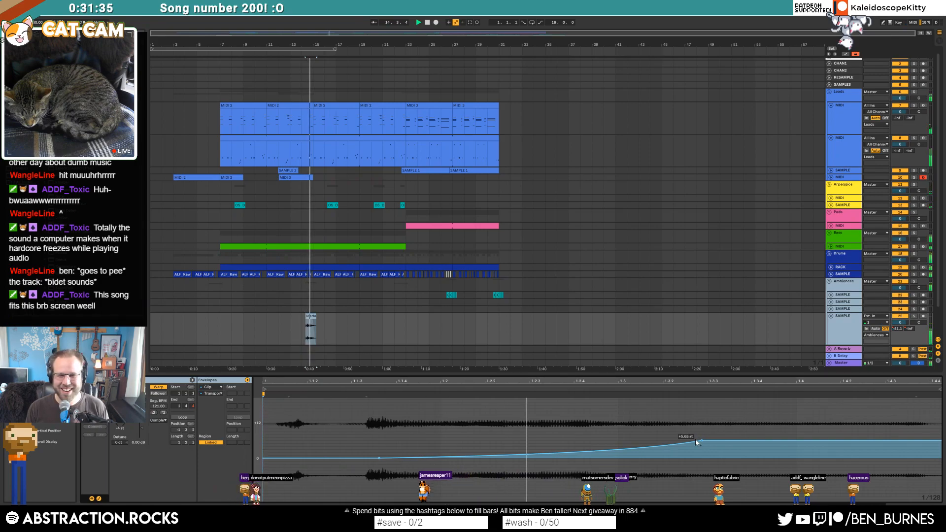
drag(702, 442, 696, 441)
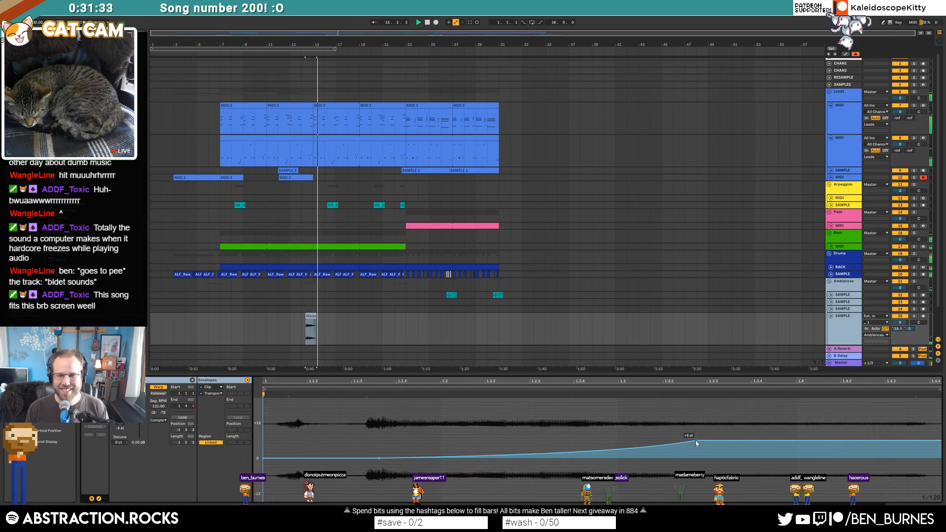
key(shift+Tab)
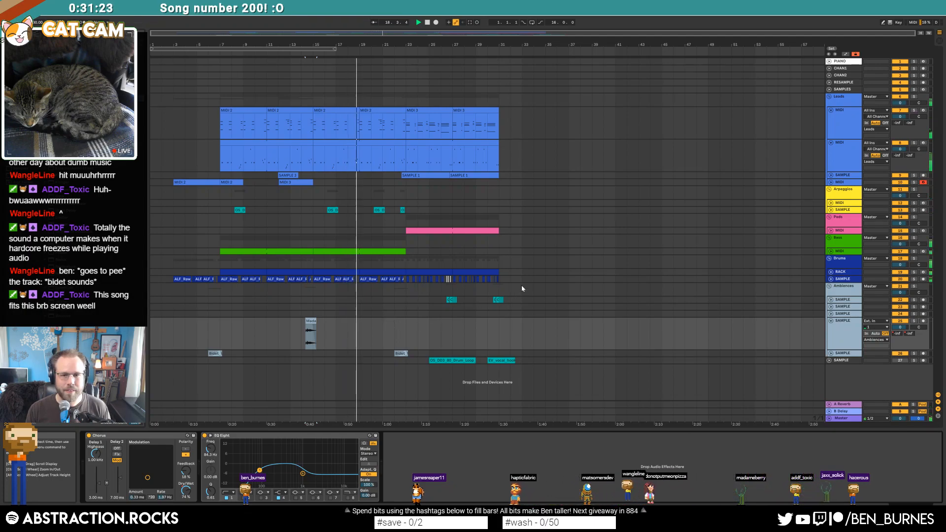
- Play the arrangement's ending from just before bar 30, and trim the second lead MIDI track's last clip to end at 30.3
click(484, 50)
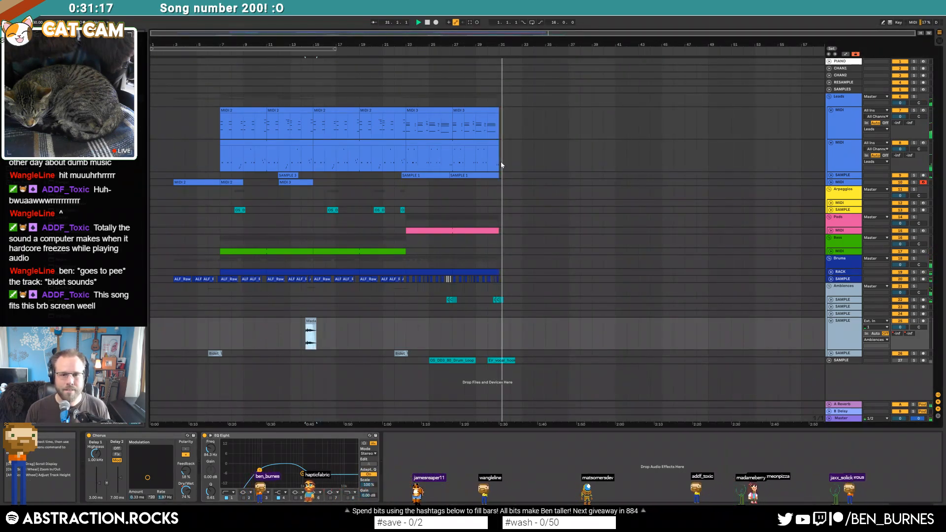
ctrl+scroll(501, 178, up, 3)
key(space)
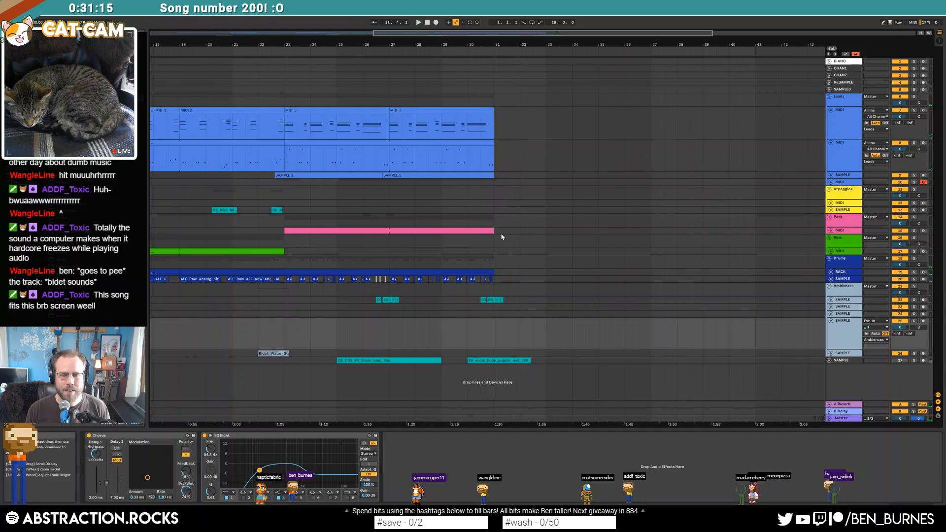
ctrl+scroll(500, 300, up, 5)
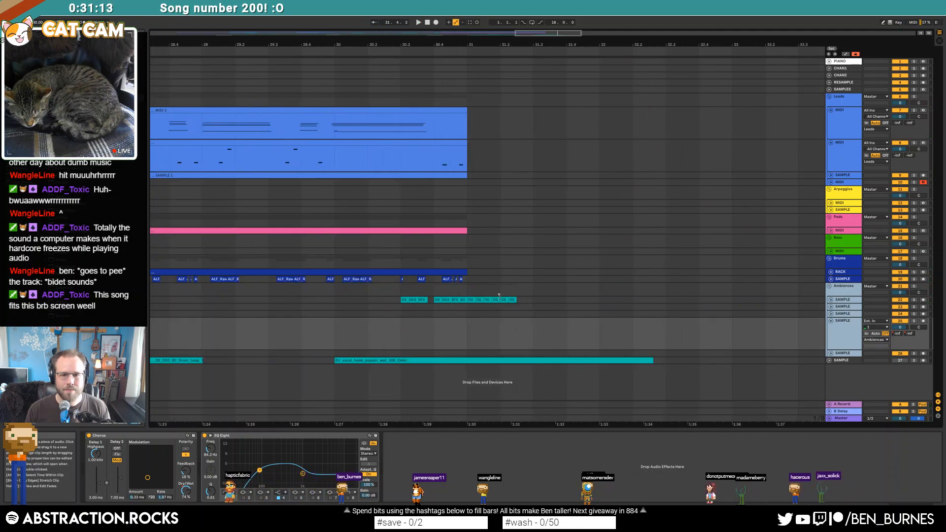
drag(466, 148, 400, 144)
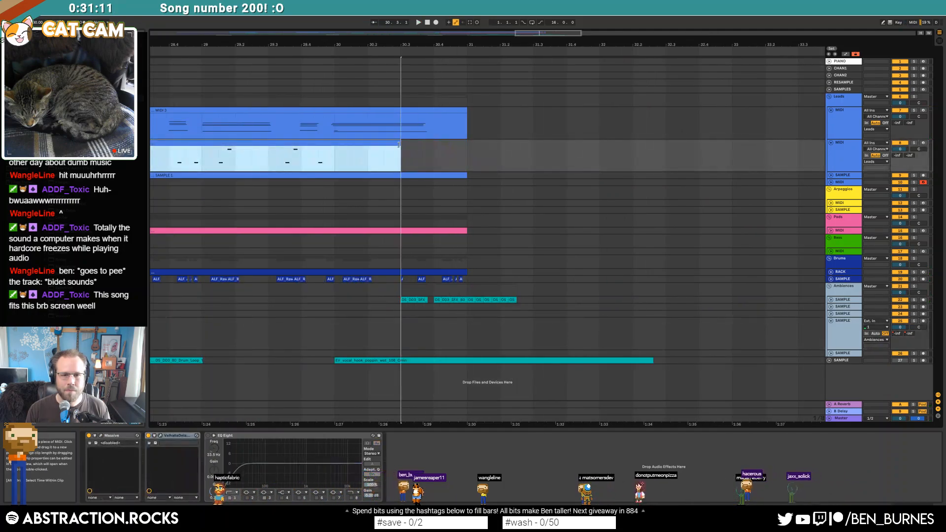
- Move the last pair of clips on the first Ambiences SAMPLE track one bar later, to start at 31.3
click(422, 300)
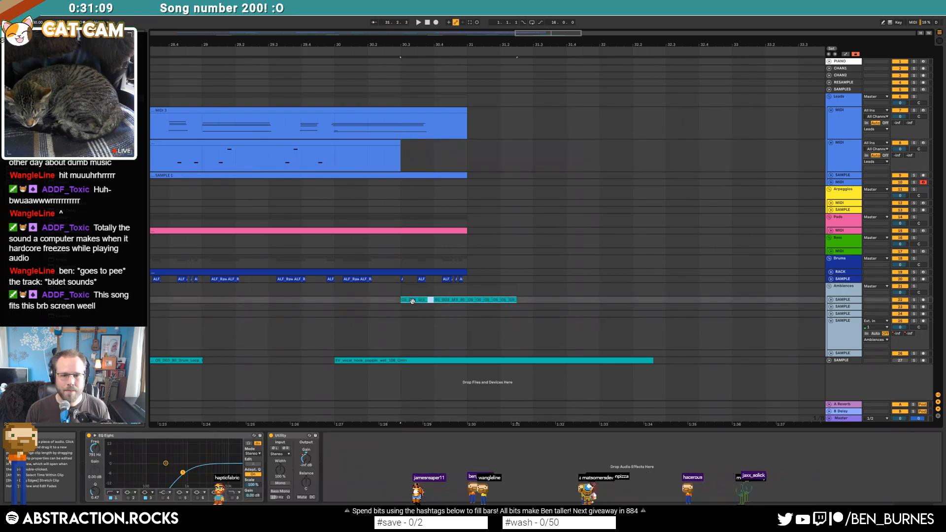
mouse_move(436, 303)
mouse_down()
mouse_move(566, 301)
mouse_move(548, 300)
mouse_up()
key(w)
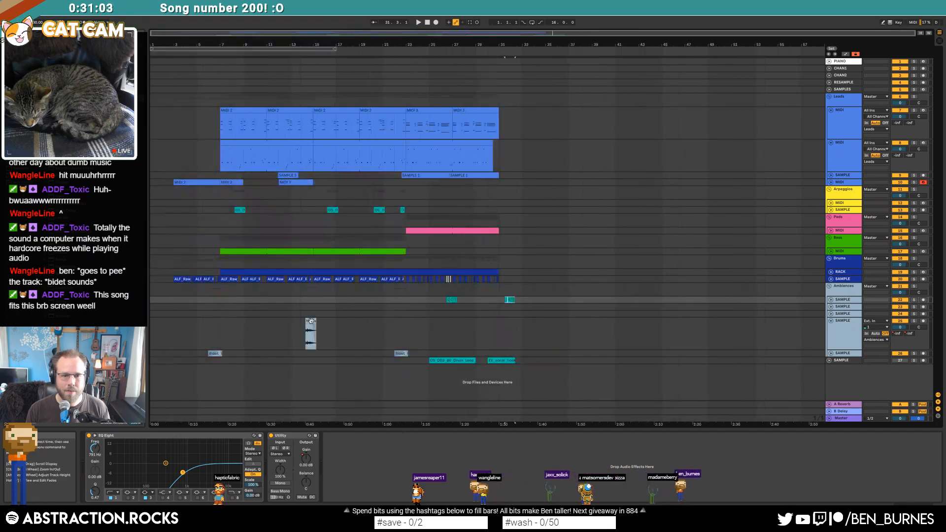
- Copy bars 14 to 16 of the vocal sample track, including the clip, and paste them at bar 30
drag(321, 329, 325, 327)
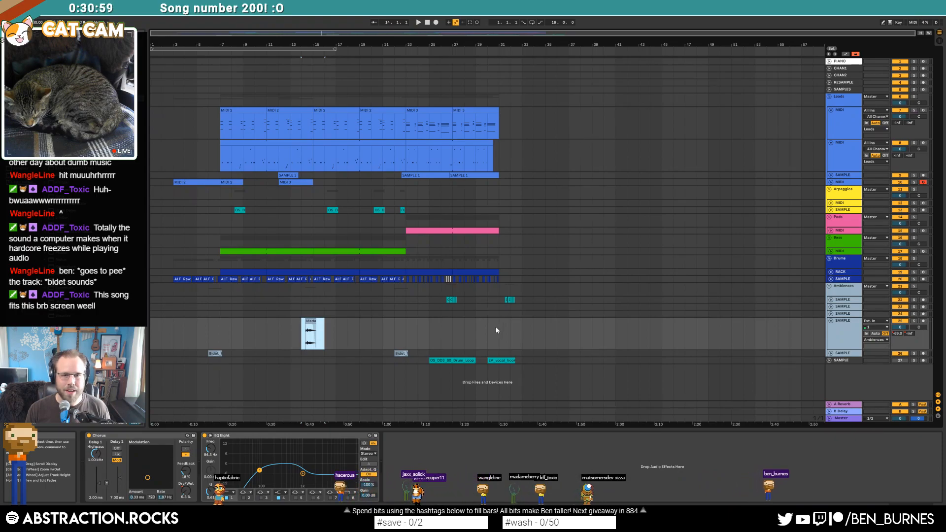
scroll(491, 329, up, 5)
click(442, 343)
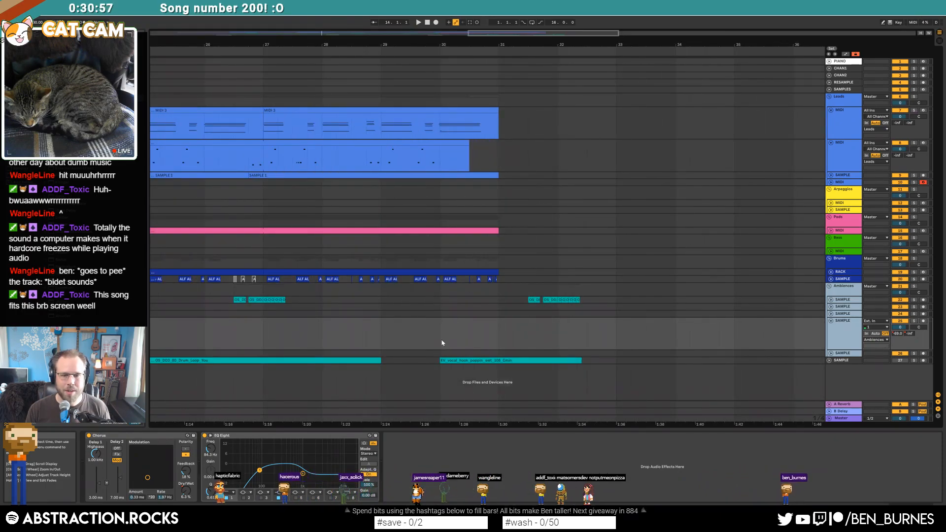
key(ctrl+v)
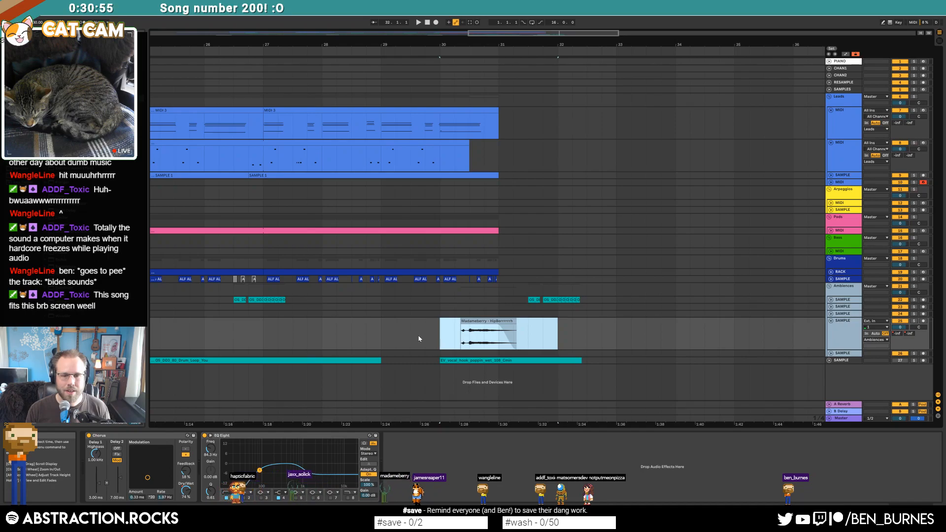
- Move the Drums SAMPLE track's last clips, from 30.3 to 31, one bar later to start at 31.3, and play the ending
click(338, 336)
key(space)
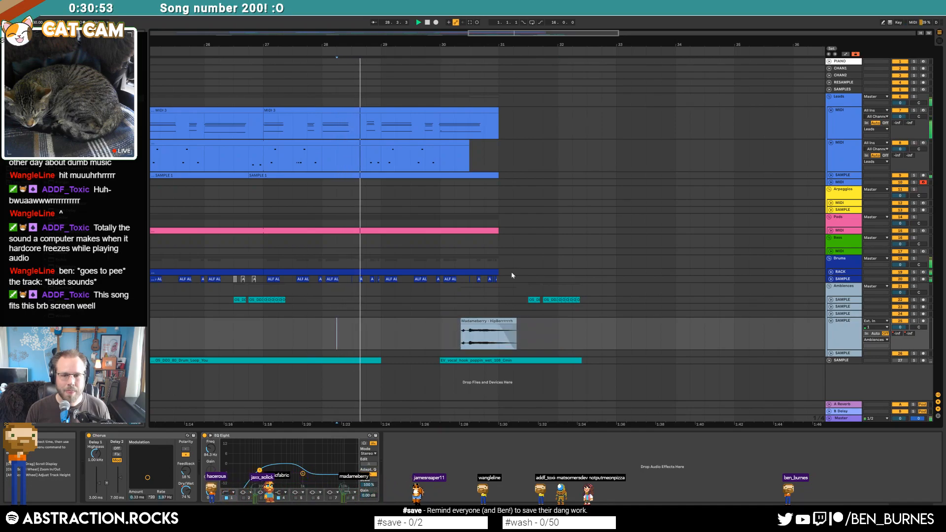
click(831, 279)
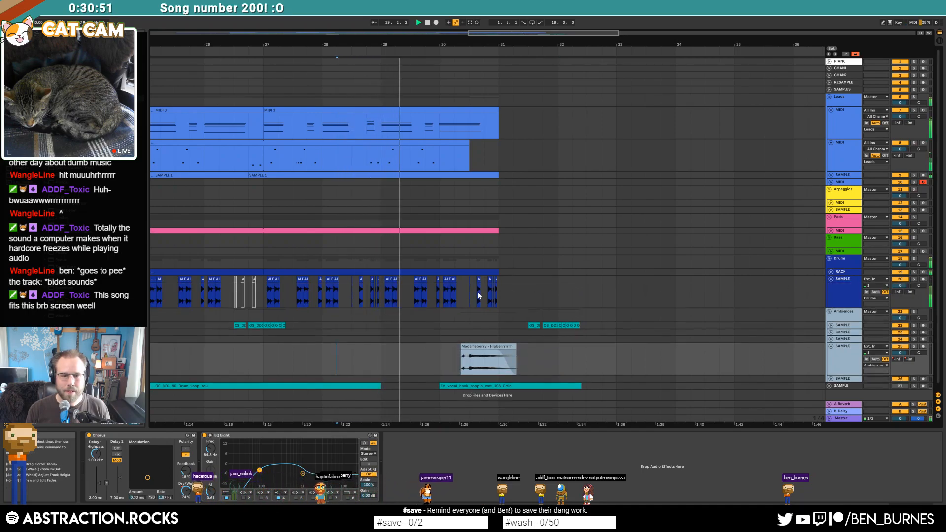
drag(470, 294, 499, 296)
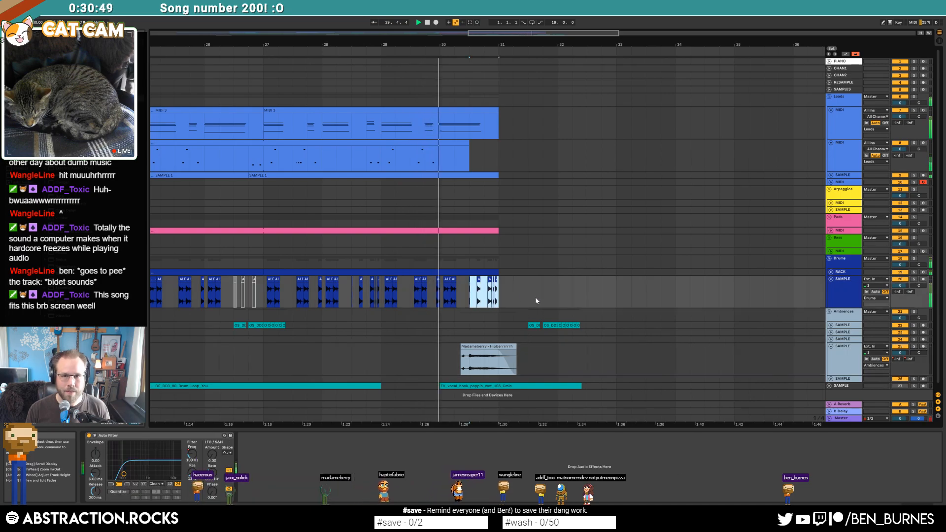
key(ctrl+x)
click(532, 298)
key(ctrl+v)
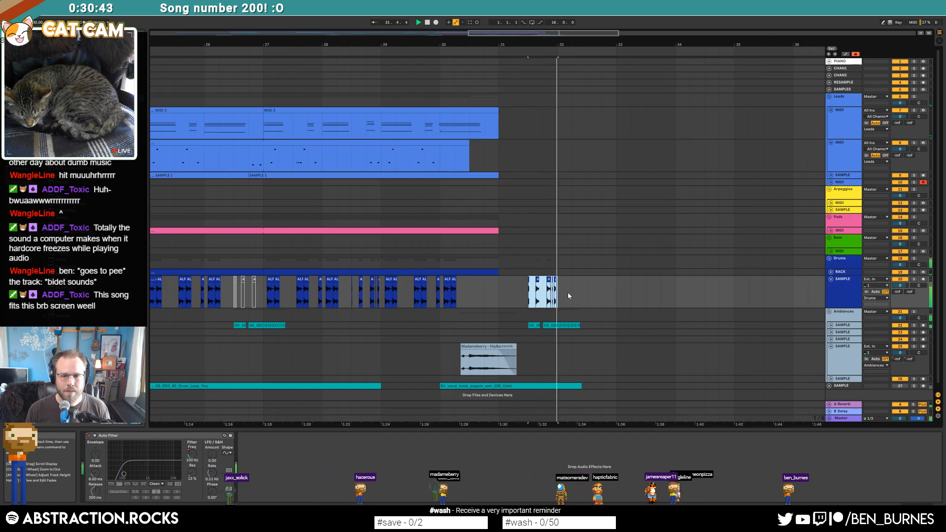
key(space)
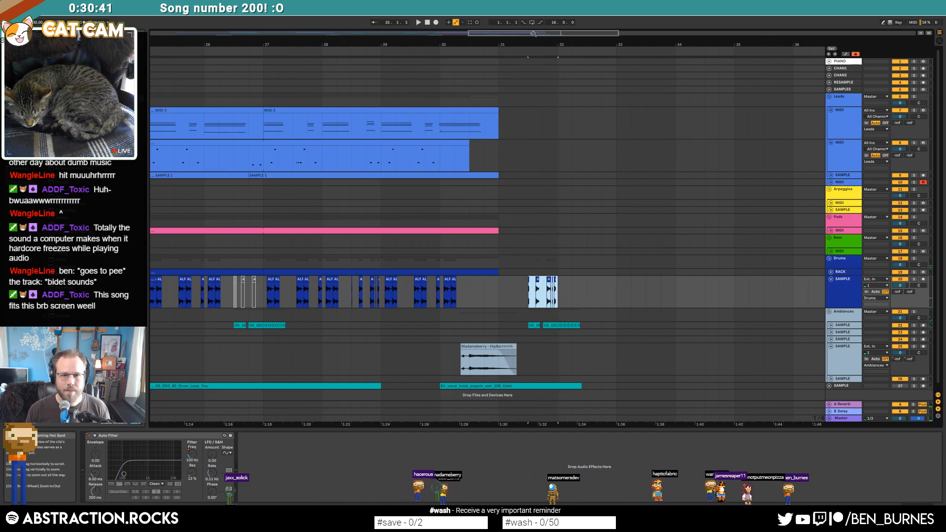
- Copy bars 7 to 23 of the lead, arpeggio, bass and drum tracks, paste them at bar 32, and play the transition
drag(441, 45, 654, 13)
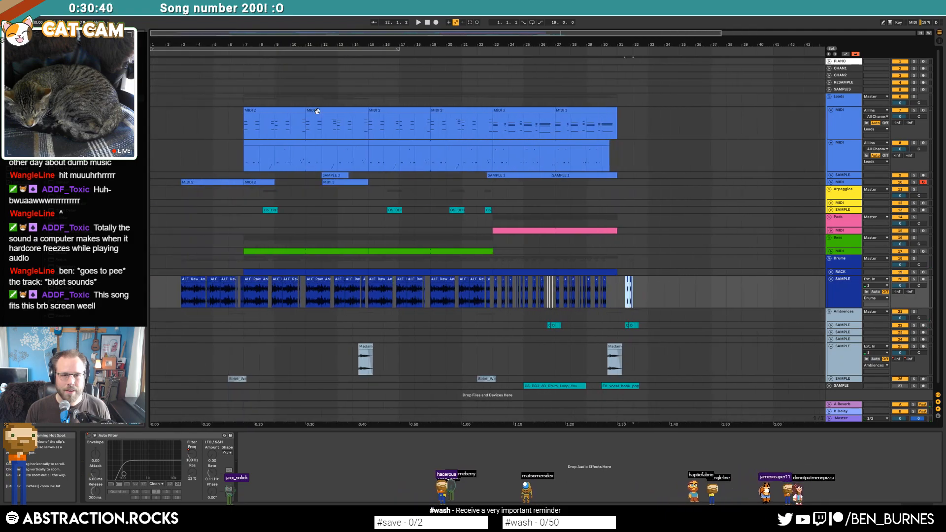
click(268, 110)
shift+click(476, 279)
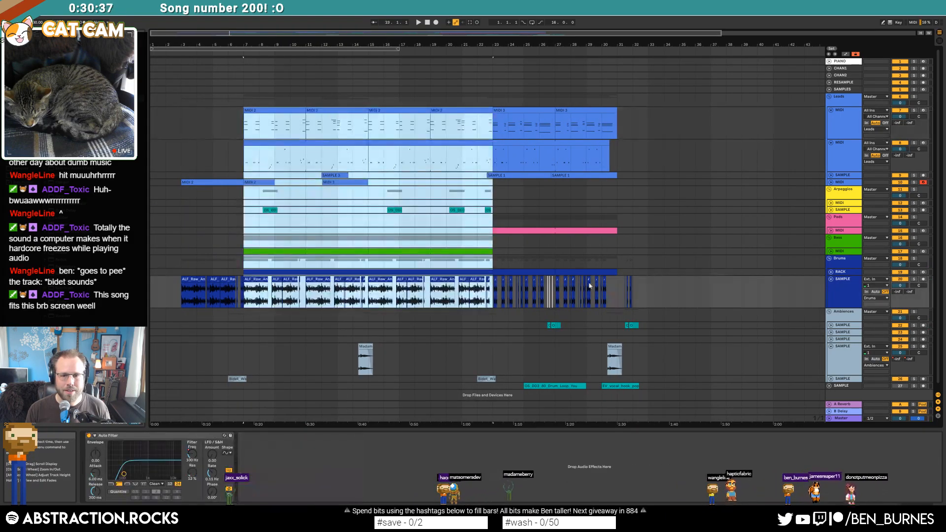
key(ctrl+c)
click(632, 125)
key(ctrl+v)
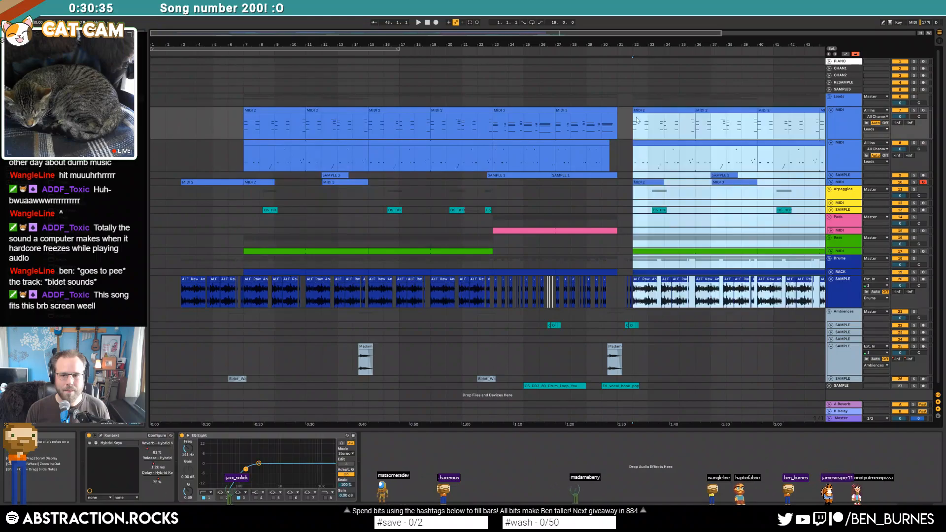
key(space)
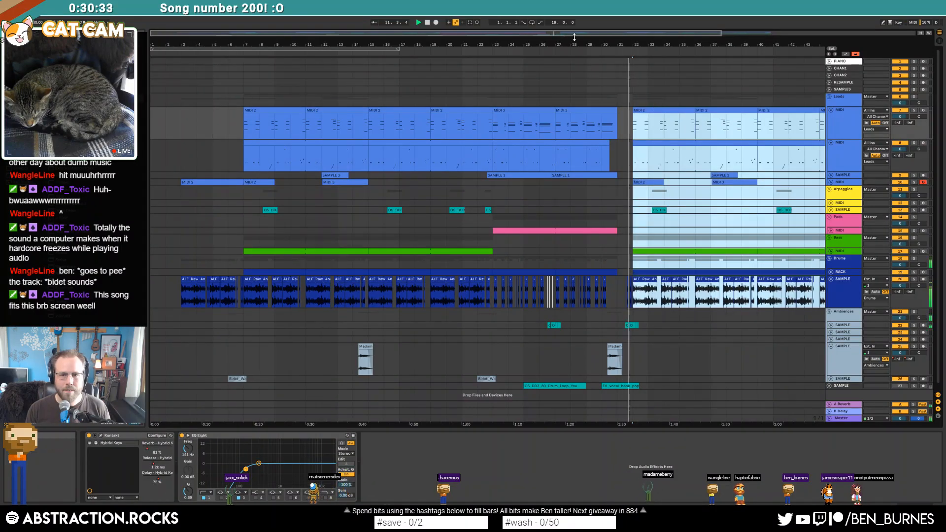
- Delete the clip at bar 32 on the third Leads MIDI track, and audition the transition into the new section
drag(583, 31, 648, 58)
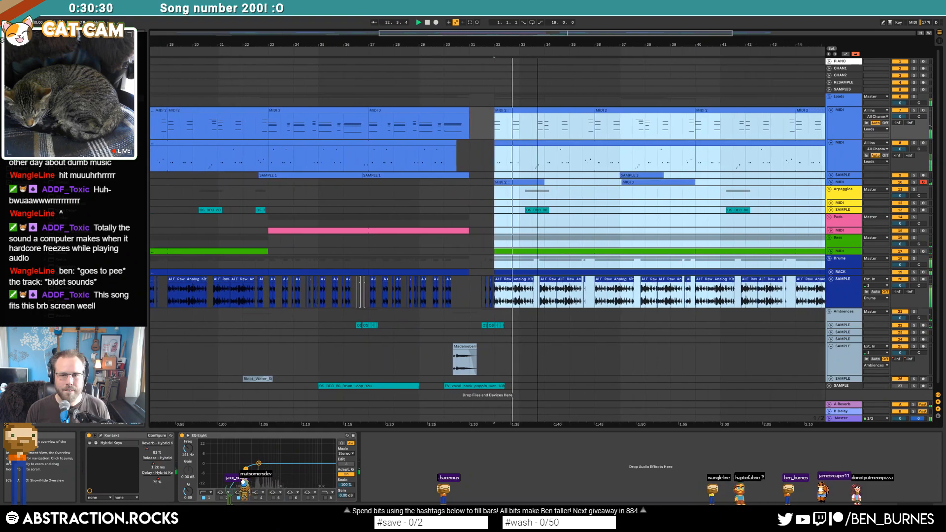
click(519, 182)
key(Delete)
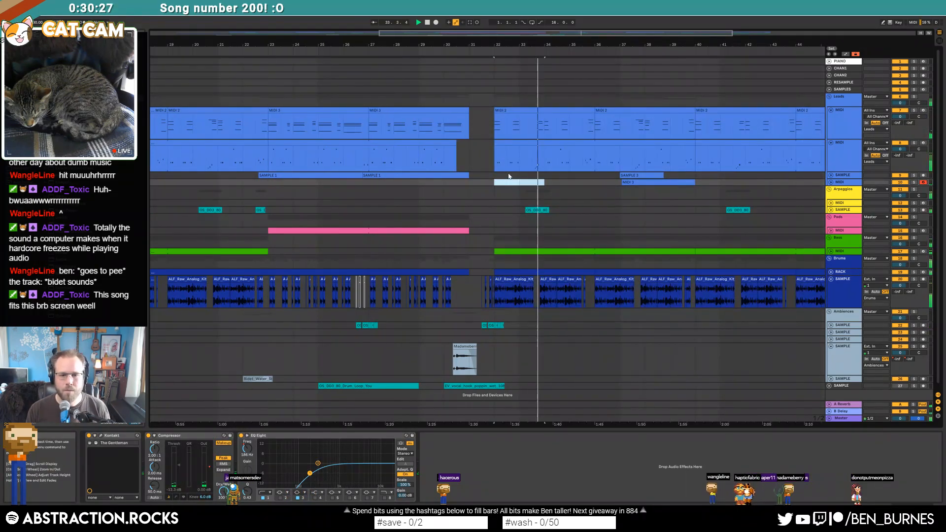
click(394, 48)
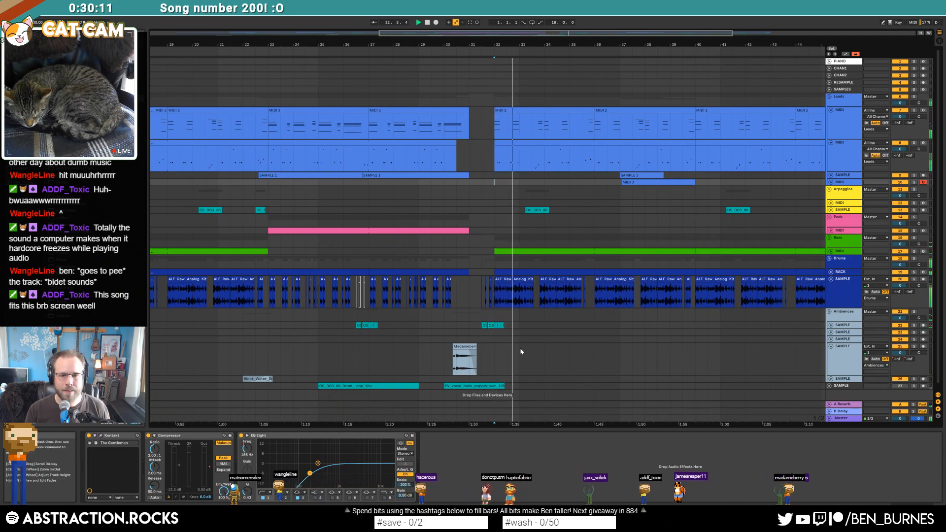
key(space)
- With envelopes unlocked, copy bars 26 to 28 of the first Ambiences SAMPLE track over the clips at bars 31 to 33
click(831, 326)
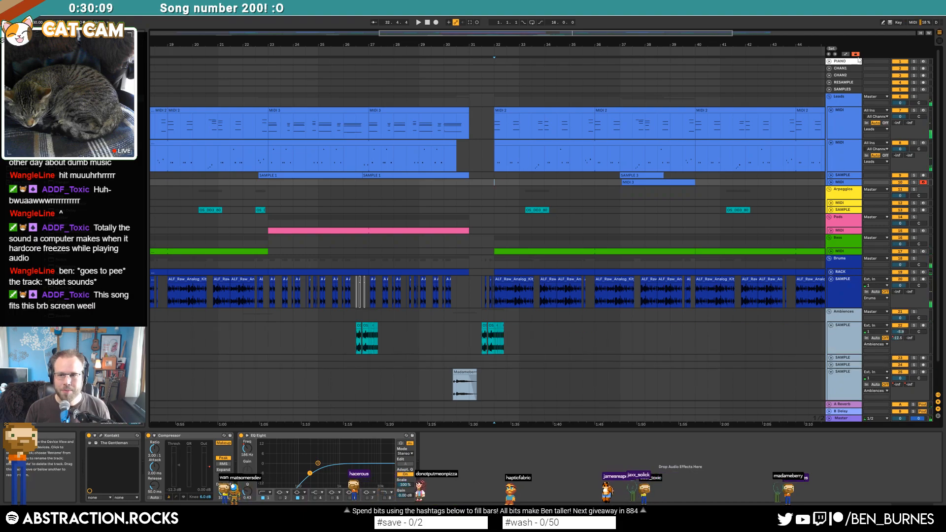
drag(344, 338, 393, 340)
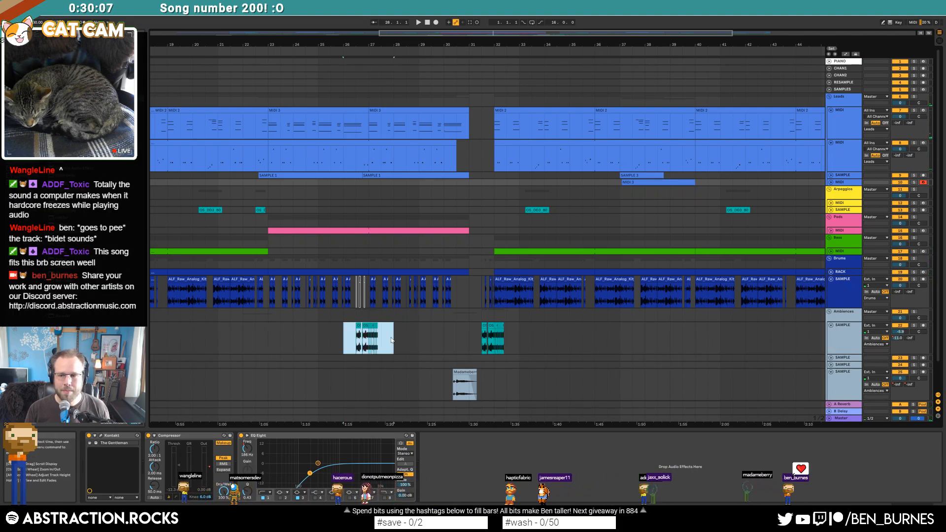
click(491, 349)
click(470, 341)
key(ctrl+v)
key(space)
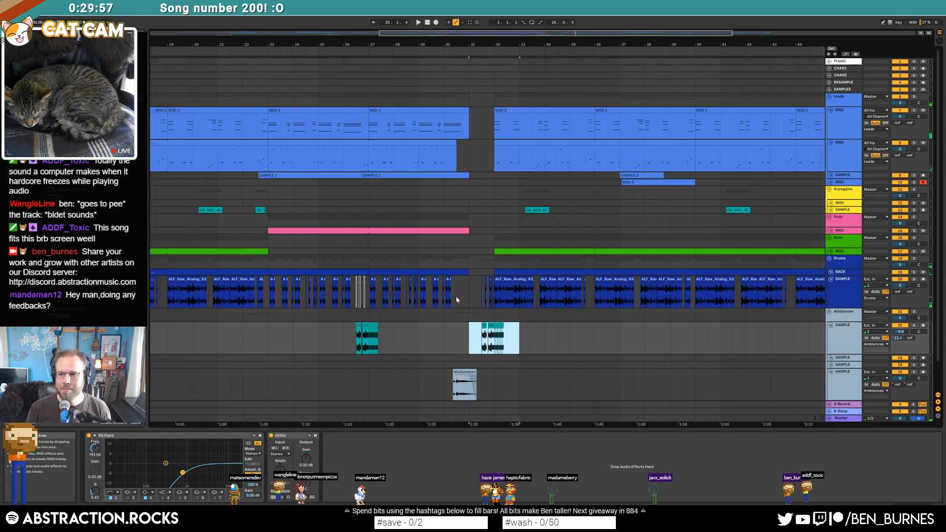
- Copy bars 14 to 16 of the vocal sample track, including its automation, over bars 30 to 32, and play the result
scroll(456, 296, down, 2)
click(461, 341)
scroll(467, 342, up, 3)
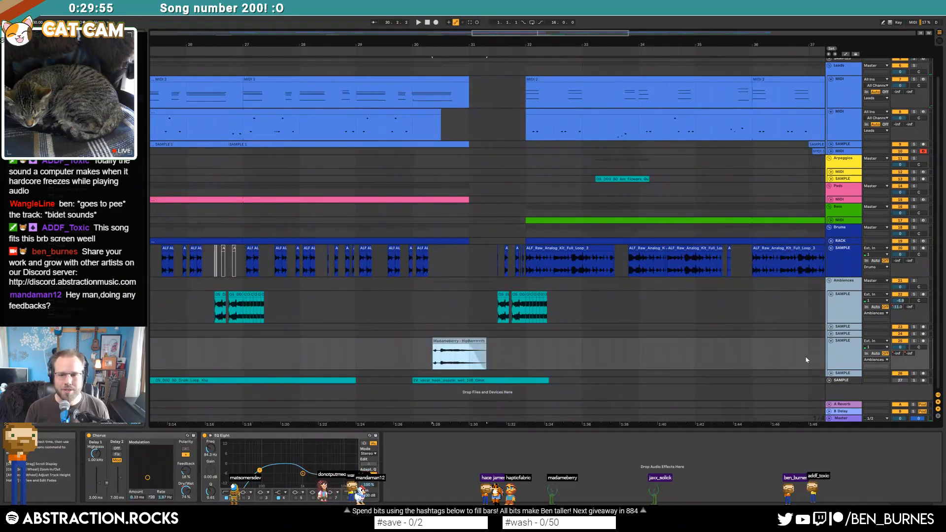
click(839, 343)
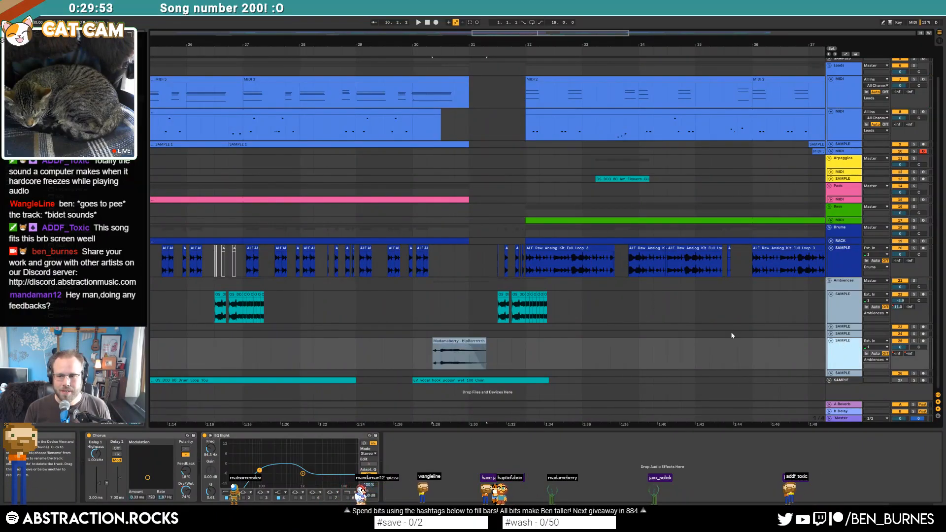
click(461, 349)
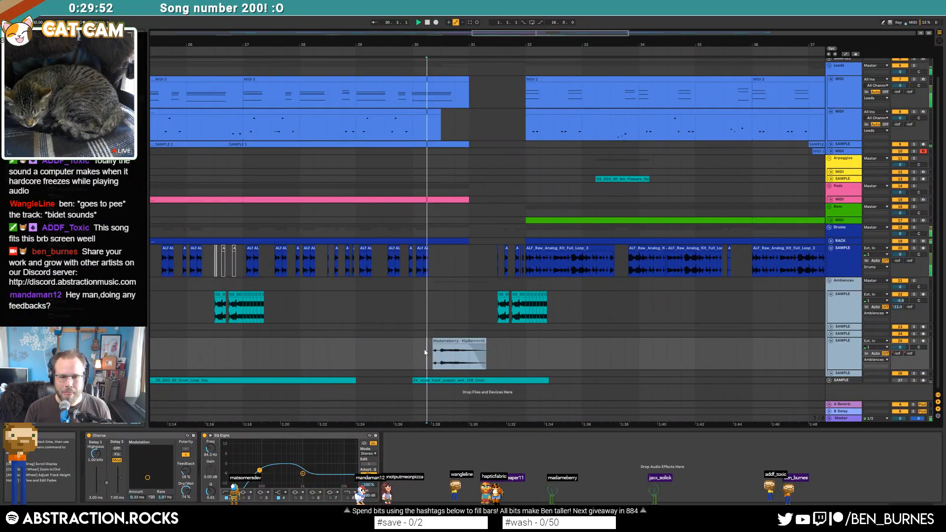
click(461, 349)
key(a)
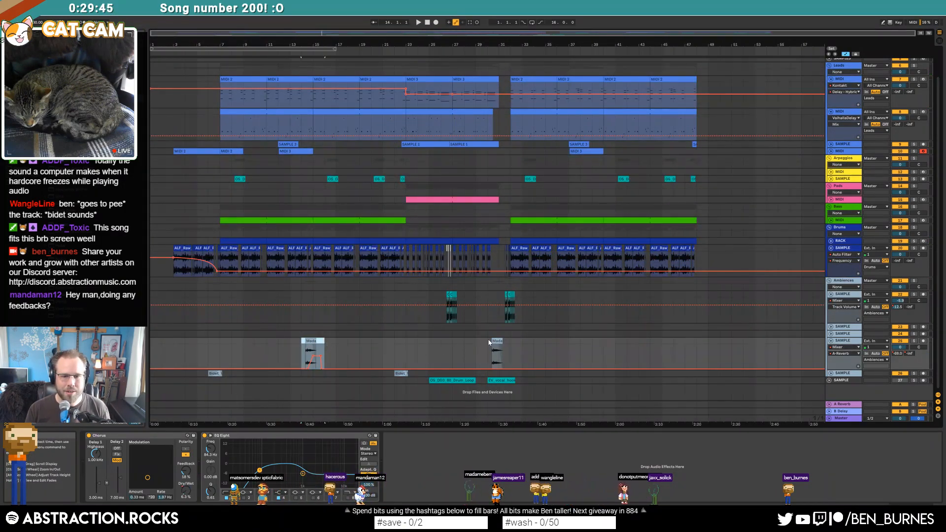
key(space)
key(a)
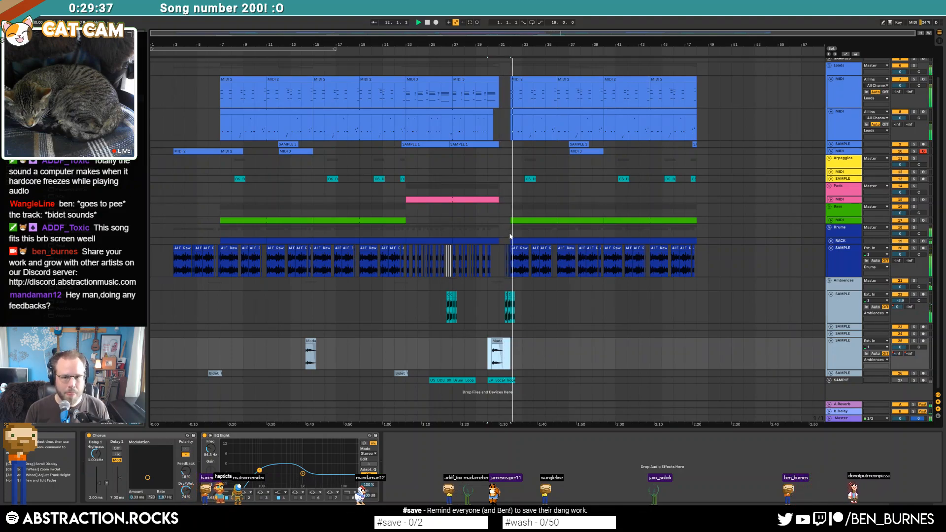
- Copy the last beat of bar 30 on the Drums RACK track and paste it at 31.4
scroll(510, 237, up, 6)
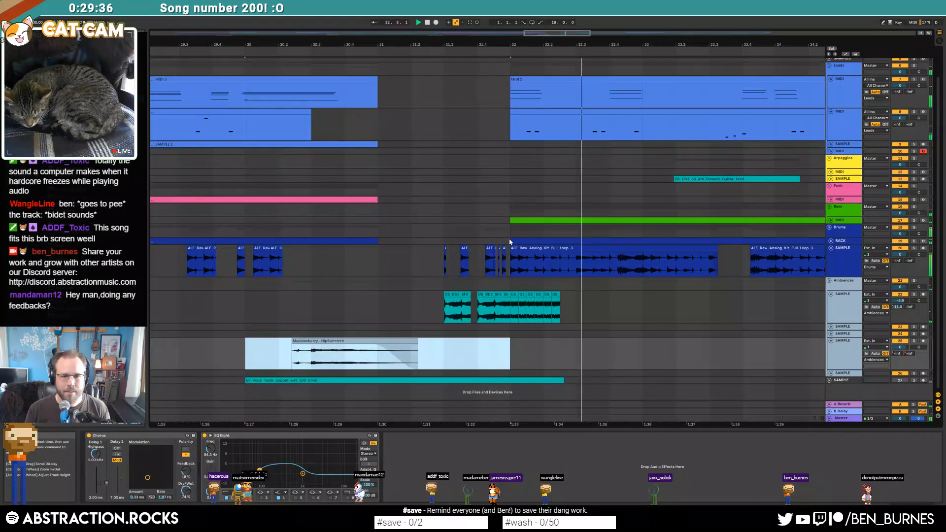
click(832, 241)
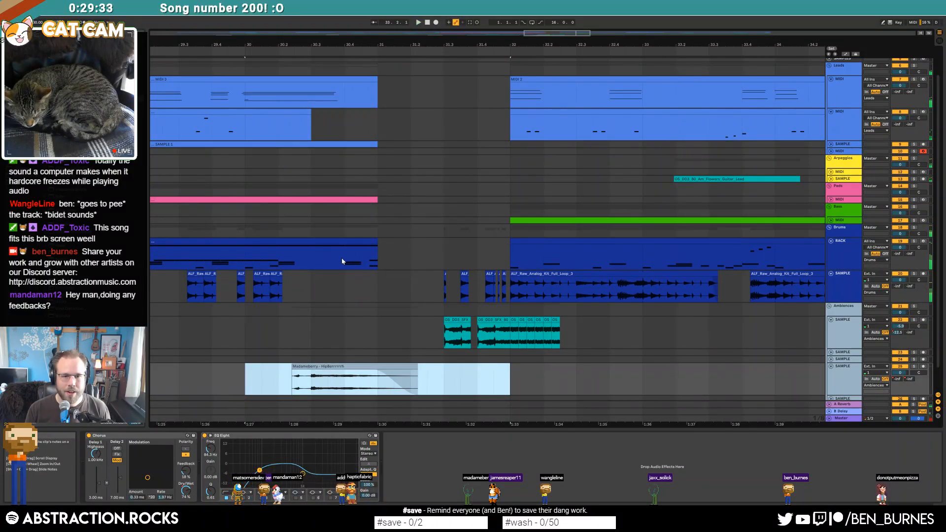
drag(343, 261, 379, 260)
key(ctrl+c)
click(491, 251)
click(475, 254)
key(ctrl+v)
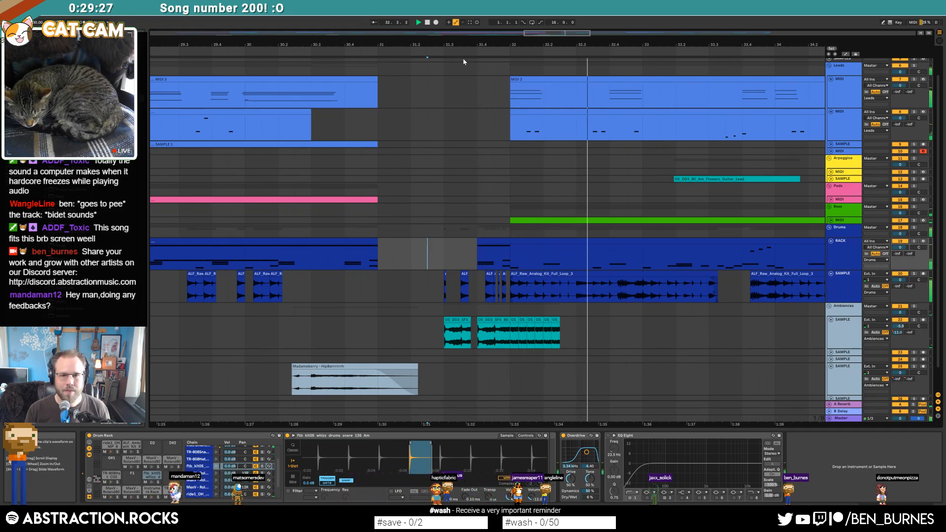
- Deactivate all clips on the Drums SAMPLE track from bar 32 to bar 48
drag(534, 35, 585, 9)
drag(701, 285, 192, 290)
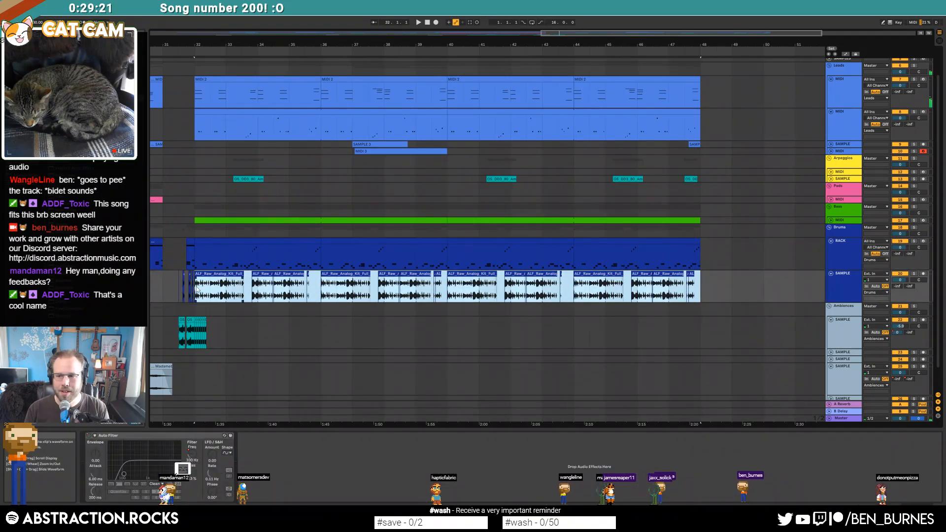
key(Delete)
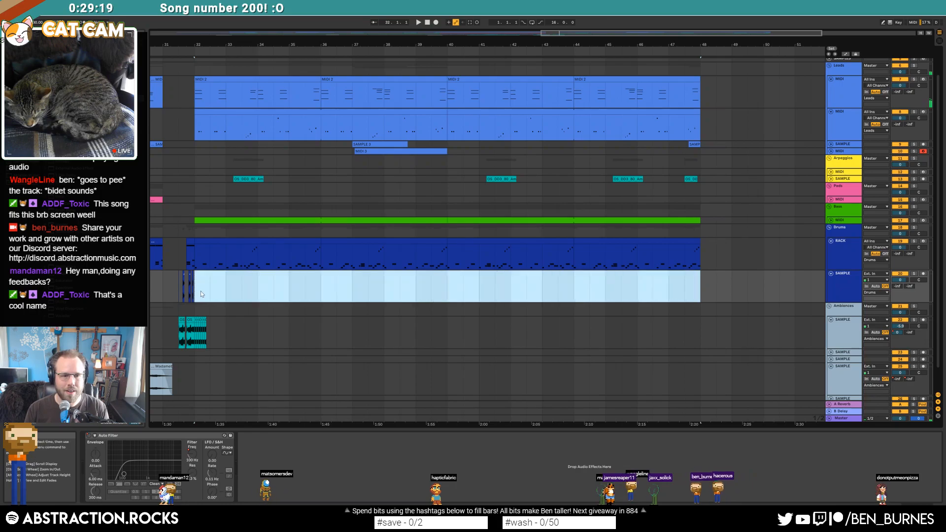
scroll(239, 302, down, 1)
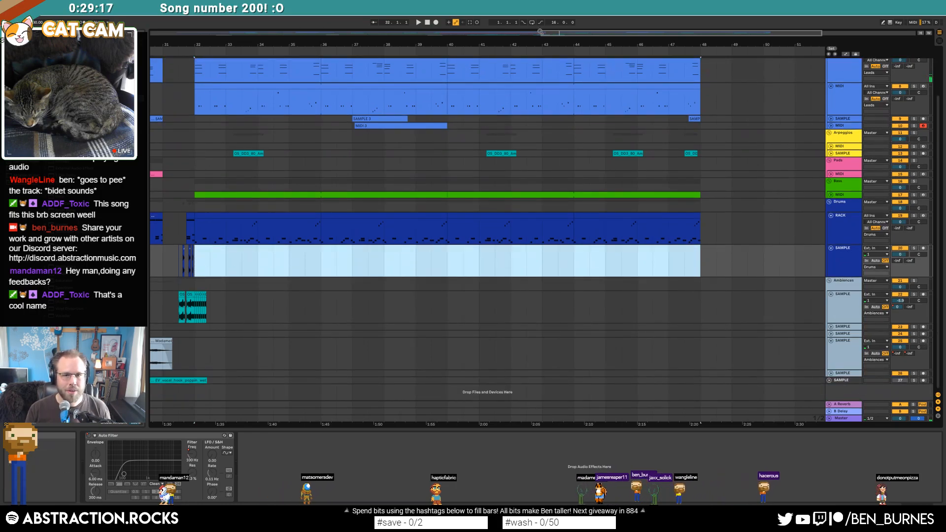
scroll(280, 192, left, 5)
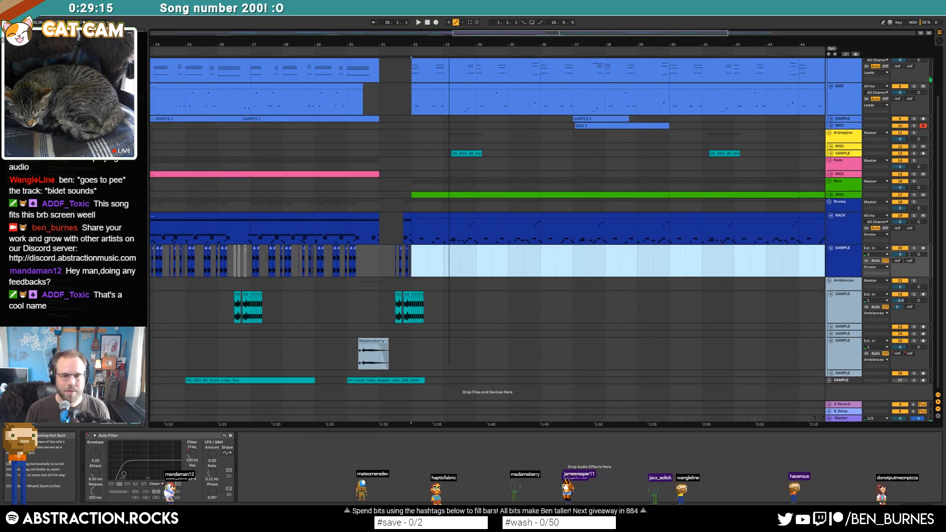
scroll(507, 71, right, 2)
key(ctrl+z)
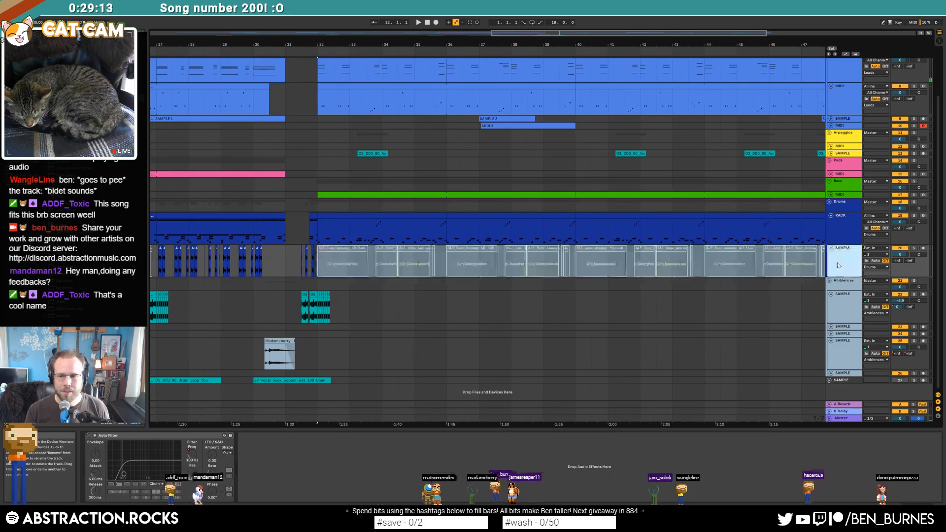
- Add an audio track to the Drums group, move the drum loop from the lowest SAMPLE track to its bar 32, and audition it
key(ctrl+t)
drag(189, 389, 415, 274)
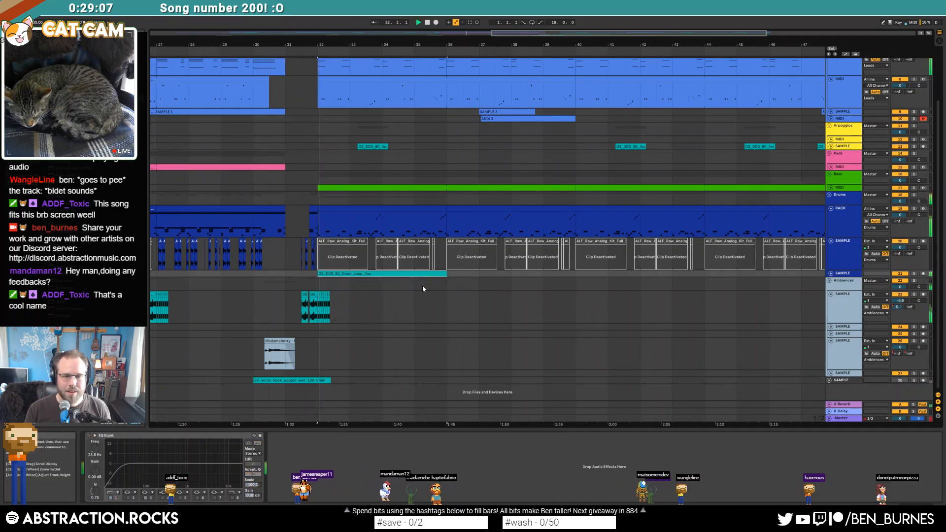
key(space)
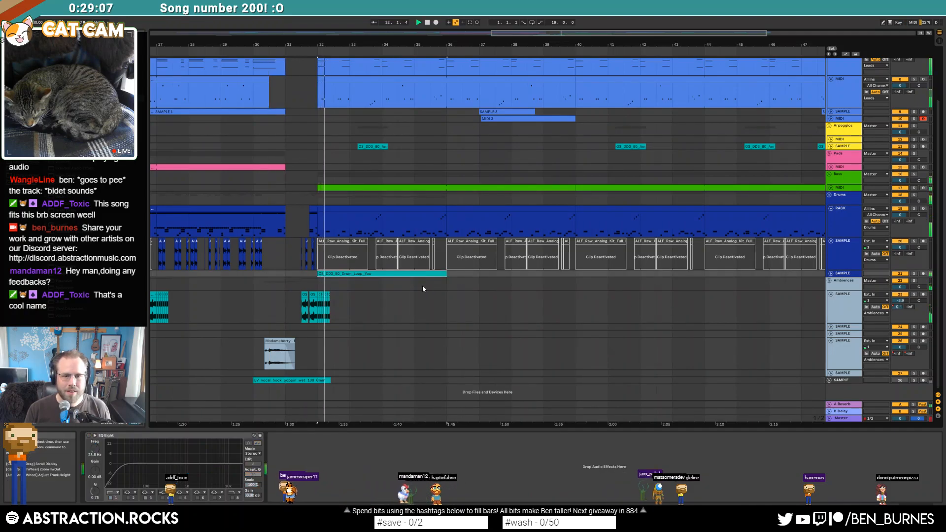
click(831, 274)
key(space)
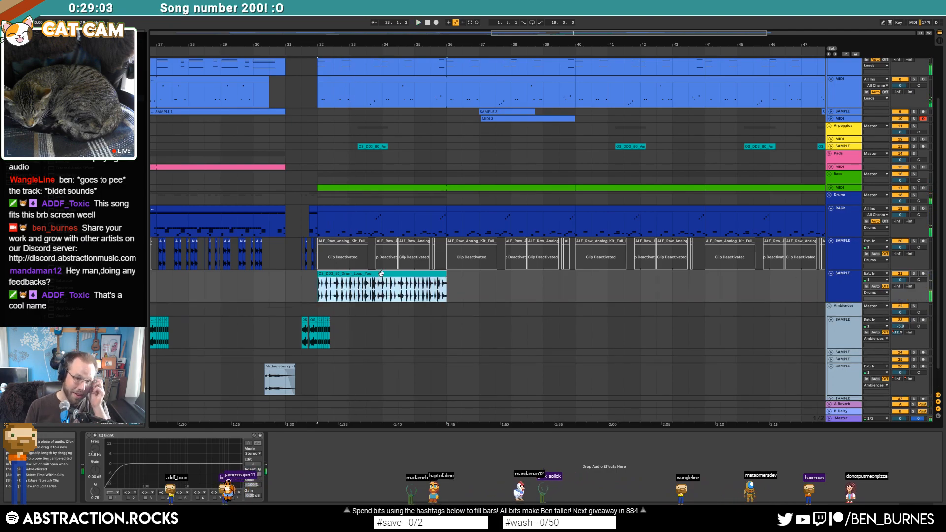
- Color the new drum loop track dark blue like the Drums group, and assign that track color to its clip
click(345, 207)
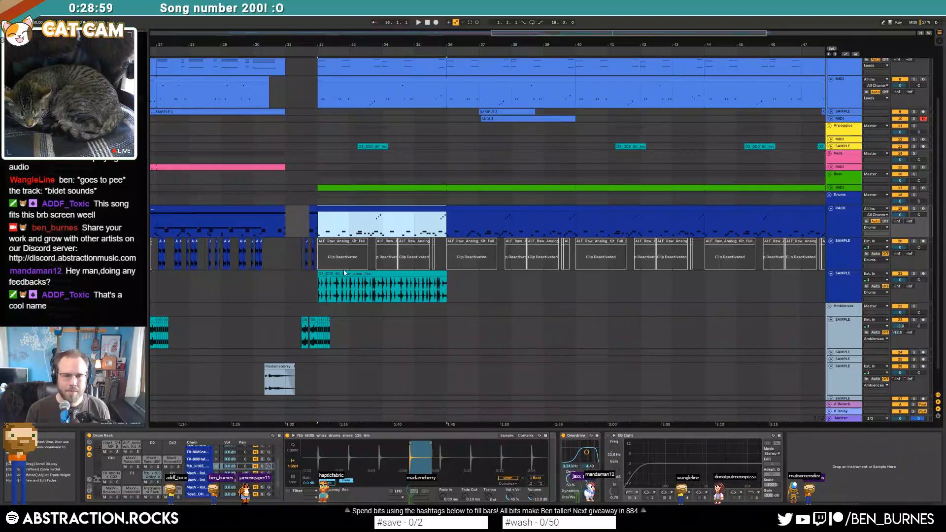
click(345, 270)
right_click(836, 285)
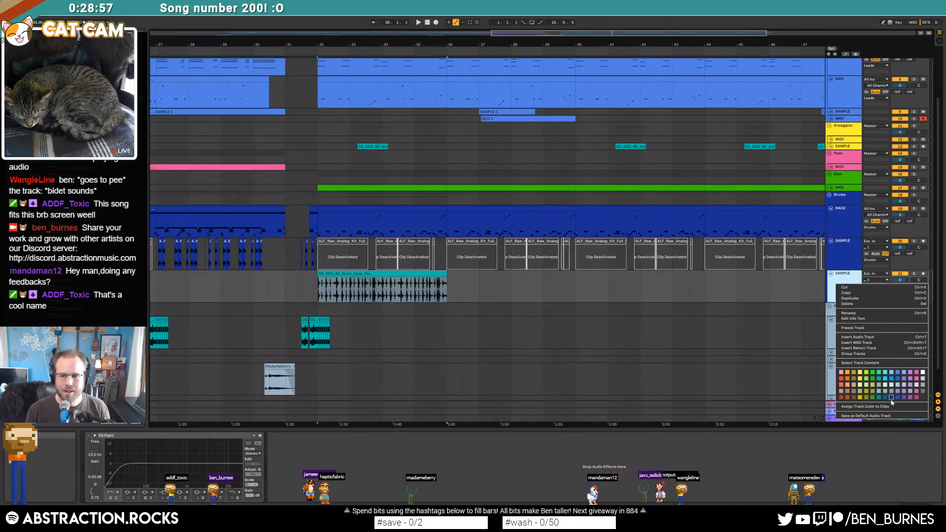
click(892, 400)
right_click(851, 285)
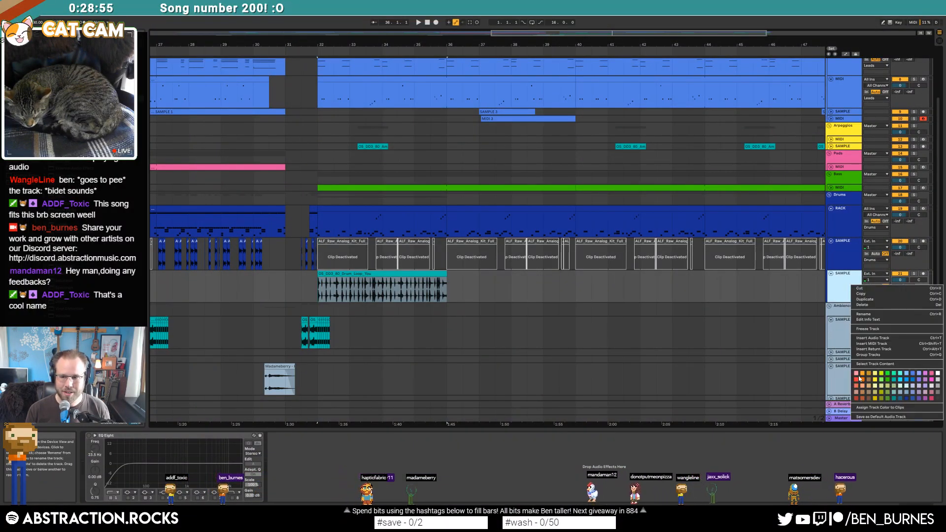
click(882, 411)
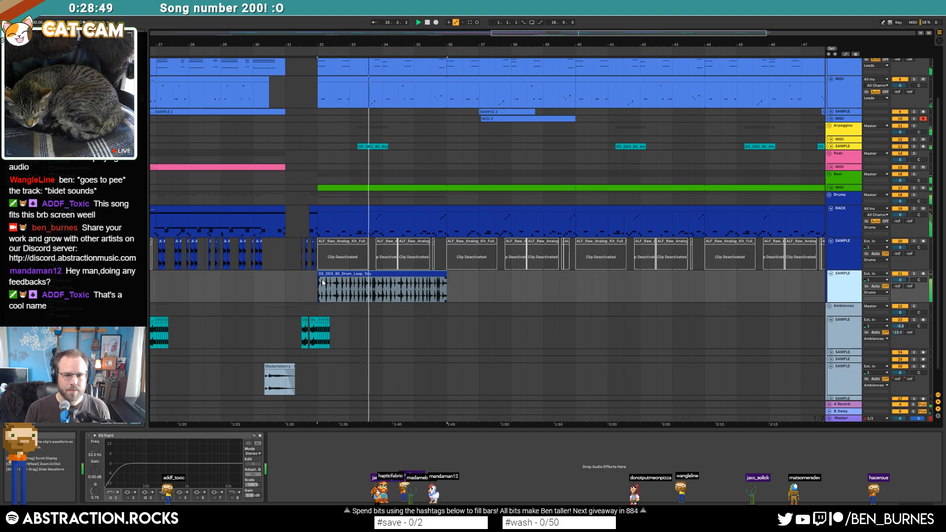
- Enable EQ Eight on the new drum loop track and raise its low-cut frequency to about 240 Hz while auditioning
click(344, 273)
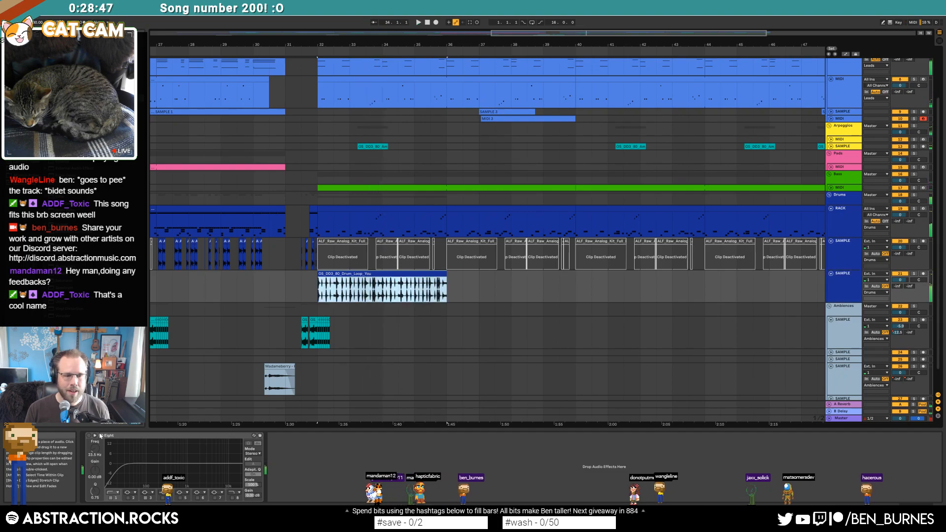
click(89, 436)
drag(122, 468, 150, 472)
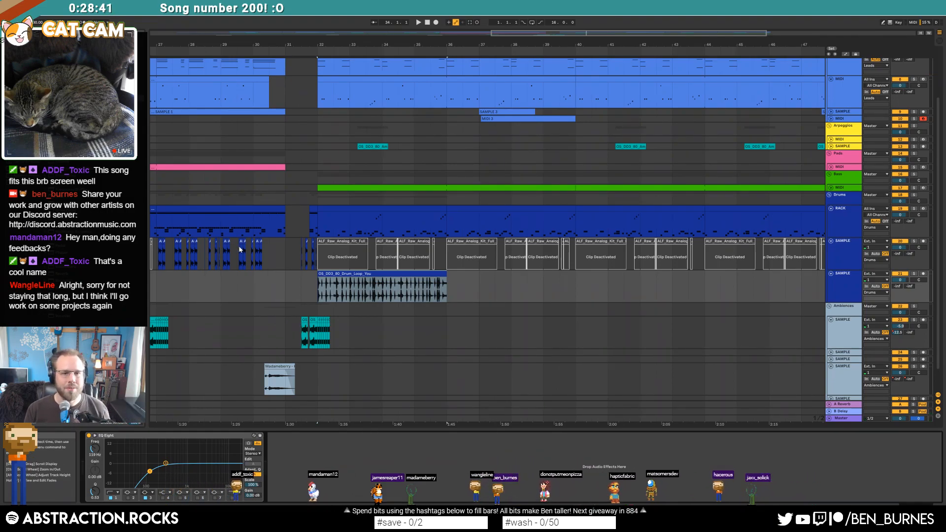
click(301, 288)
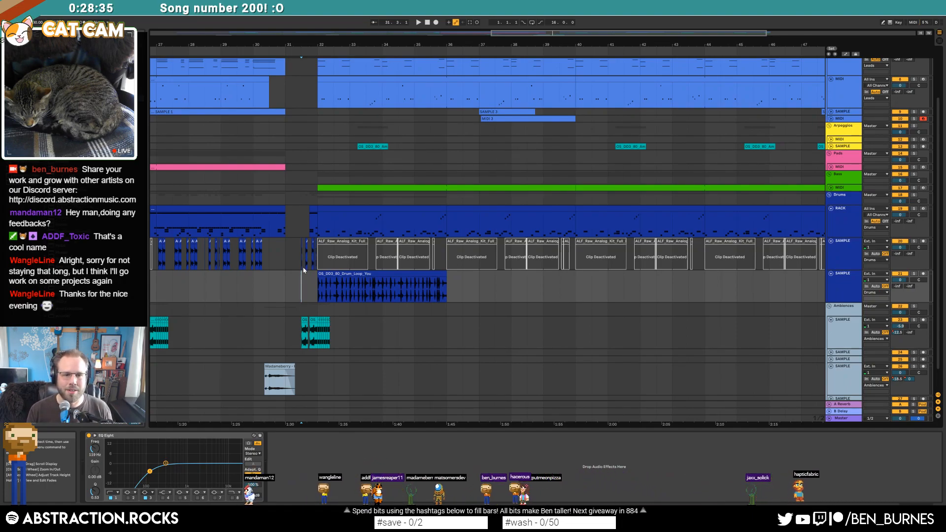
key(space)
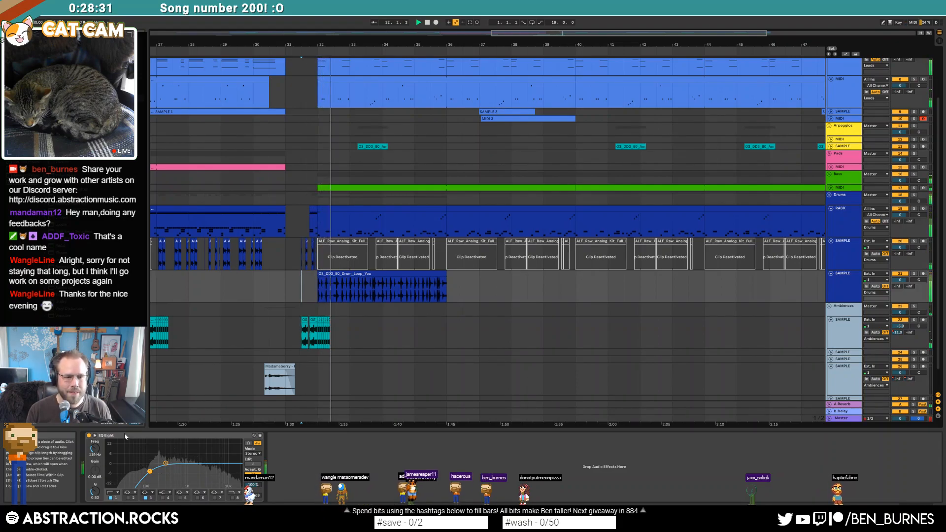
drag(149, 471, 162, 471)
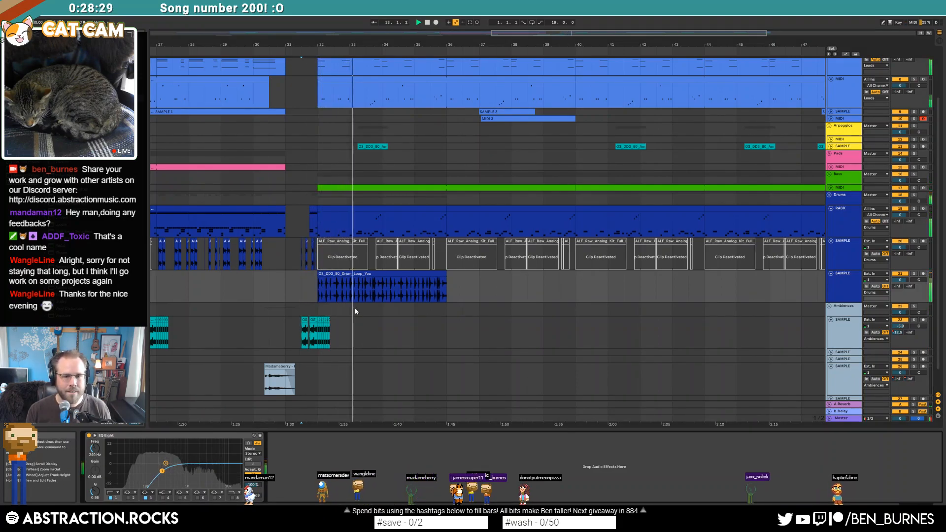
- Cut selected hits out of bars 32 and 33 of the new drum loop, leaving short gaps between its slices
scroll(326, 288, up, 5)
key(space)
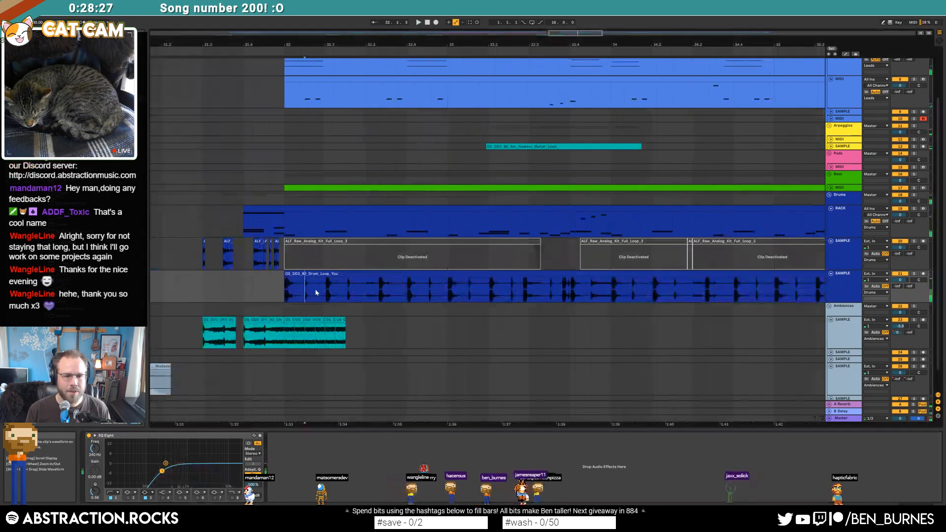
drag(317, 291, 314, 293)
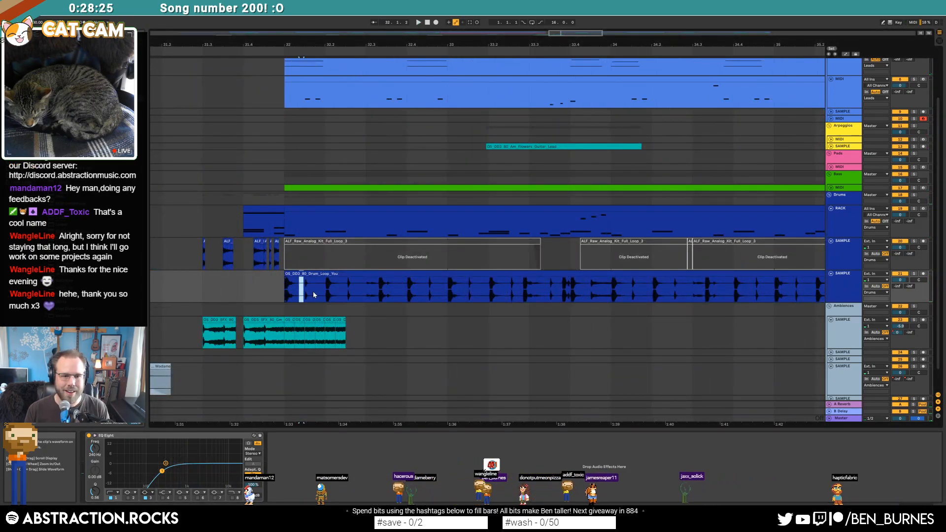
key(Delete)
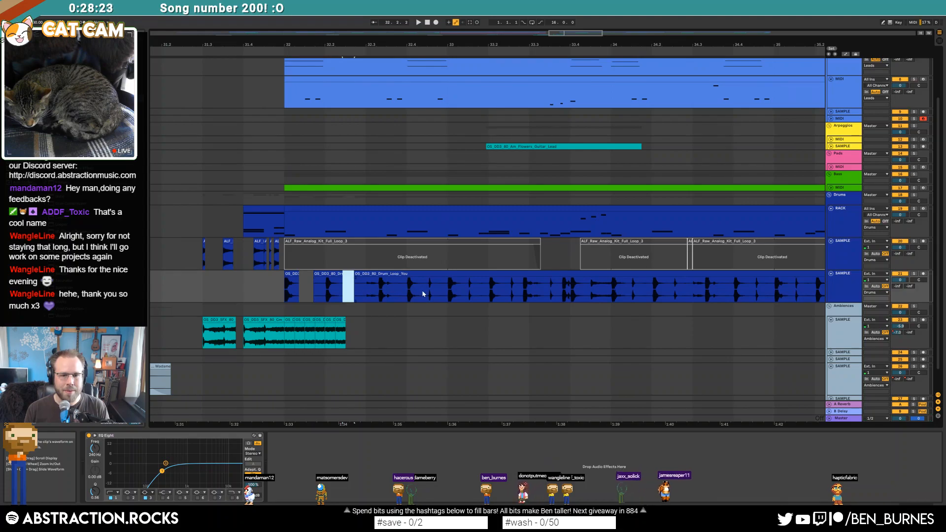
key(Delete)
drag(423, 294, 472, 293)
key(Delete)
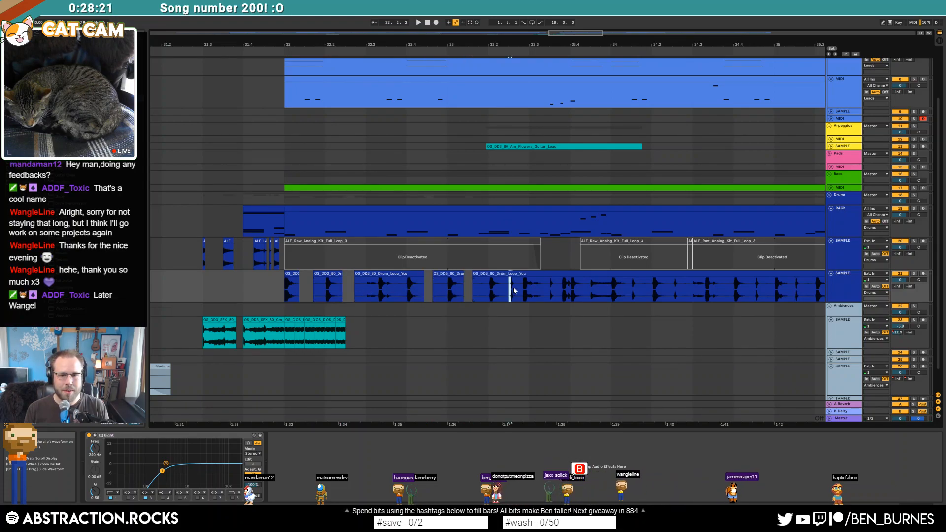
key(Delete)
drag(547, 294, 554, 294)
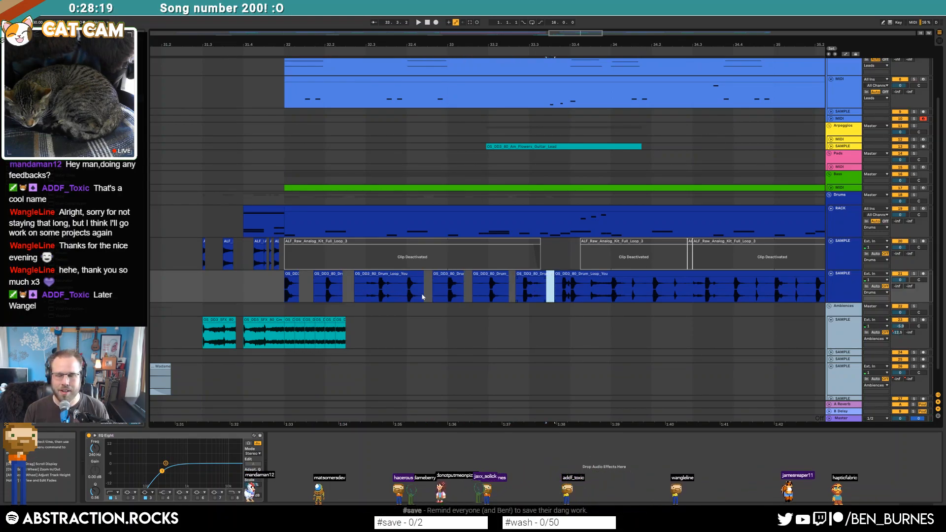
- Add a TR-808 hat note on the first offbeat of the RACK clip at bar 32 and duplicate it onto the next three offbeats
double_click(332, 208)
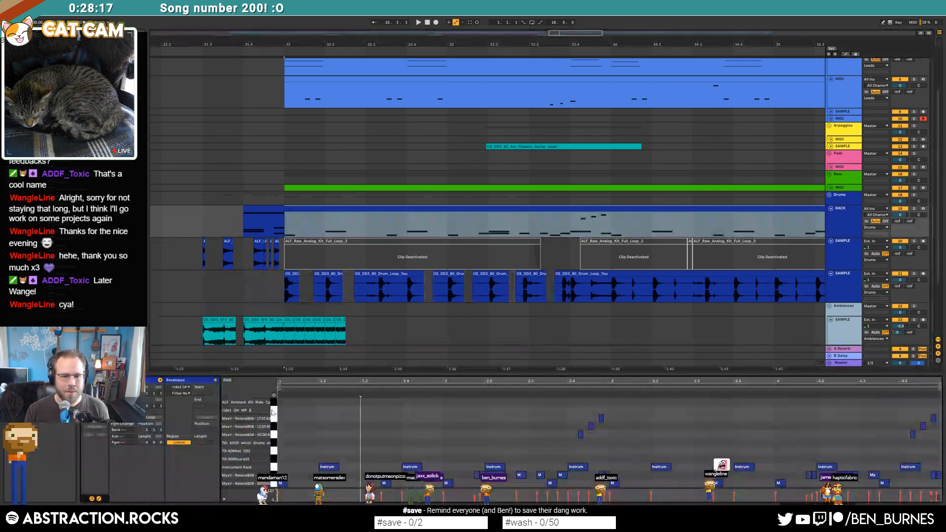
click(319, 444)
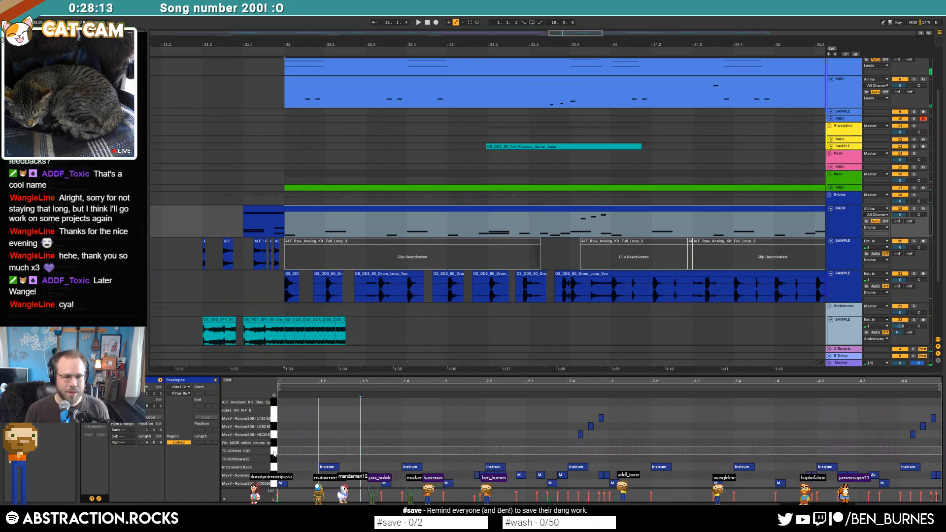
double_click(304, 451)
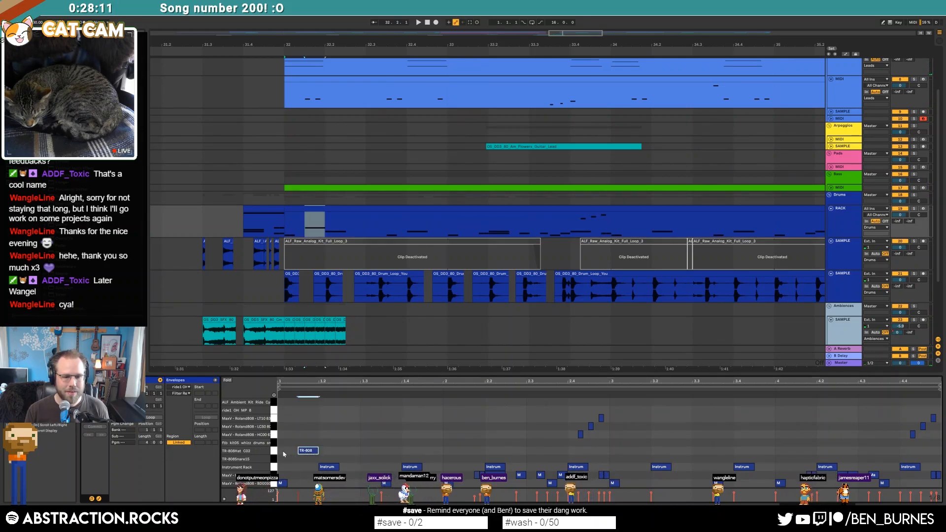
key(space)
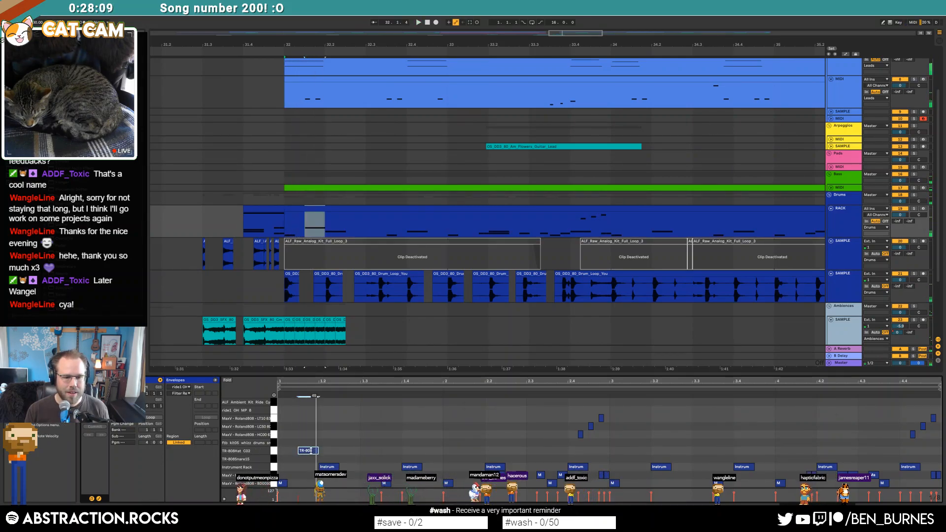
click(285, 448)
key(ctrl+d)
key(ctrl+d)
key(ctrl+d)
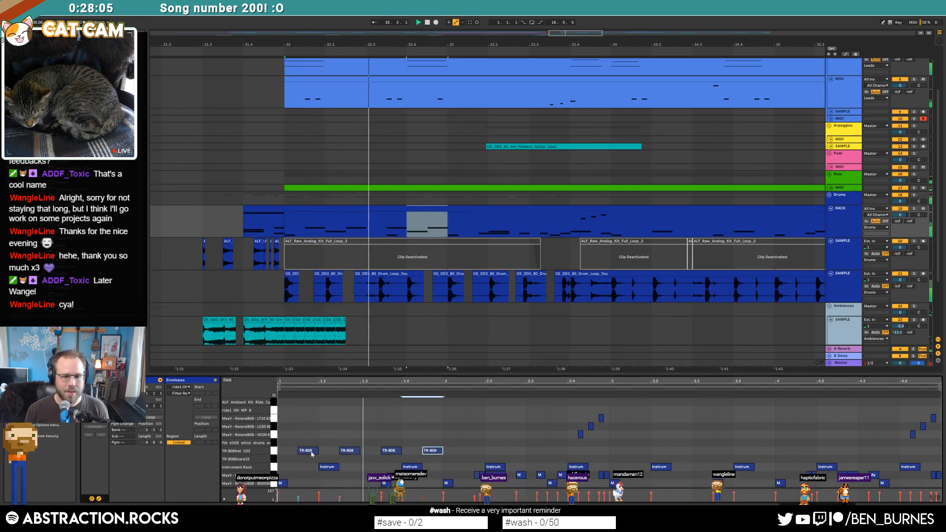
- Split the second hat into two short hits, shorten the fourth, and repeat the varied hat pattern in the clip's second bar
drag(359, 451, 353, 458)
key(ctrl+d)
key(space)
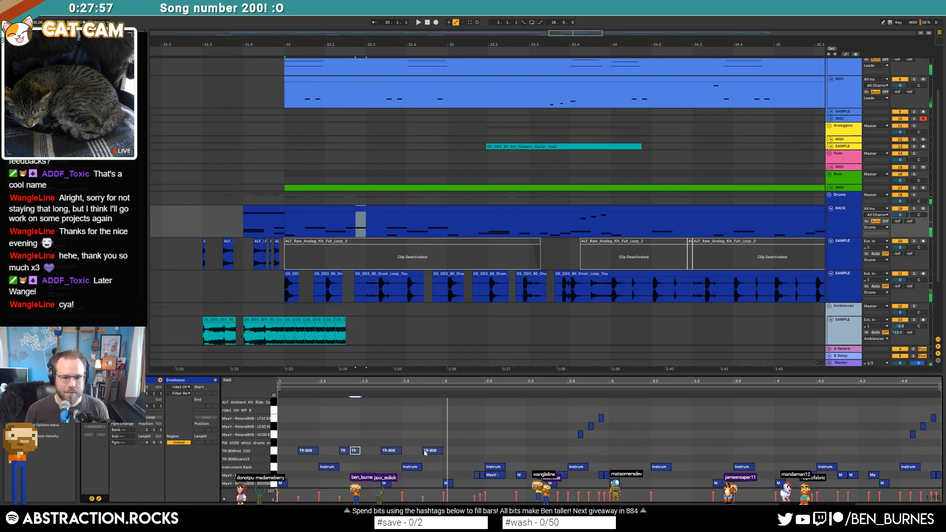
drag(424, 452, 285, 458)
key(ctrl+d)
- Delete the tom fills in the clip's second and fourth bars and duplicate the two-bar hat pattern over its second half
drag(577, 414, 609, 441)
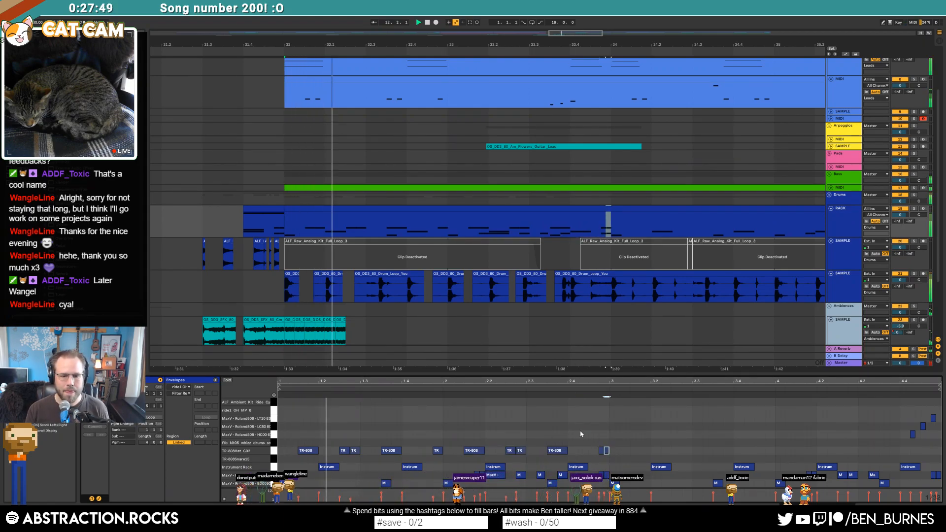
click(247, 444)
drag(247, 445, 247, 451)
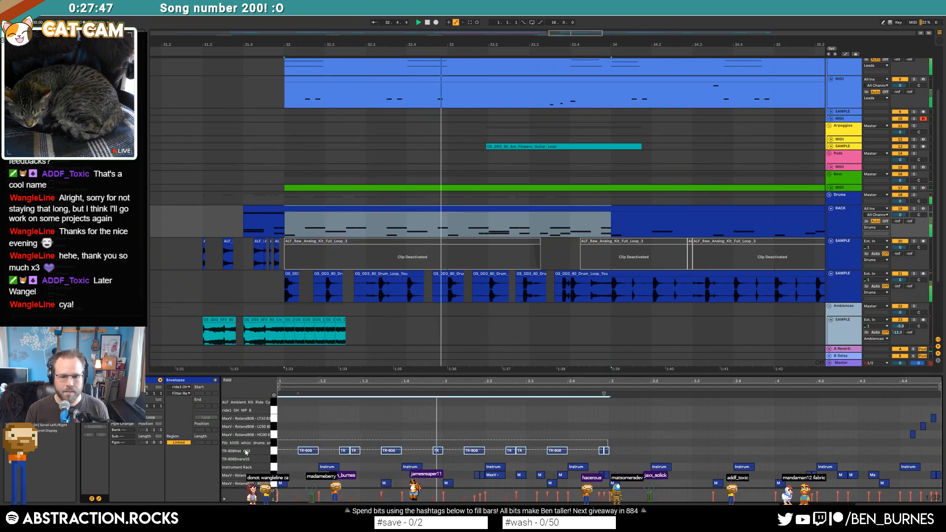
key(ctrl+d)
drag(905, 437, 941, 417)
key(Delete)
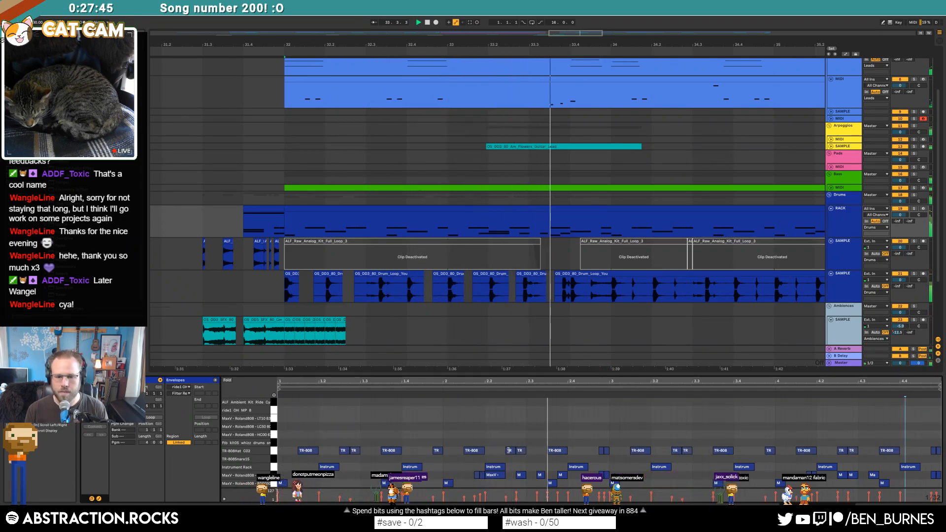
key(space)
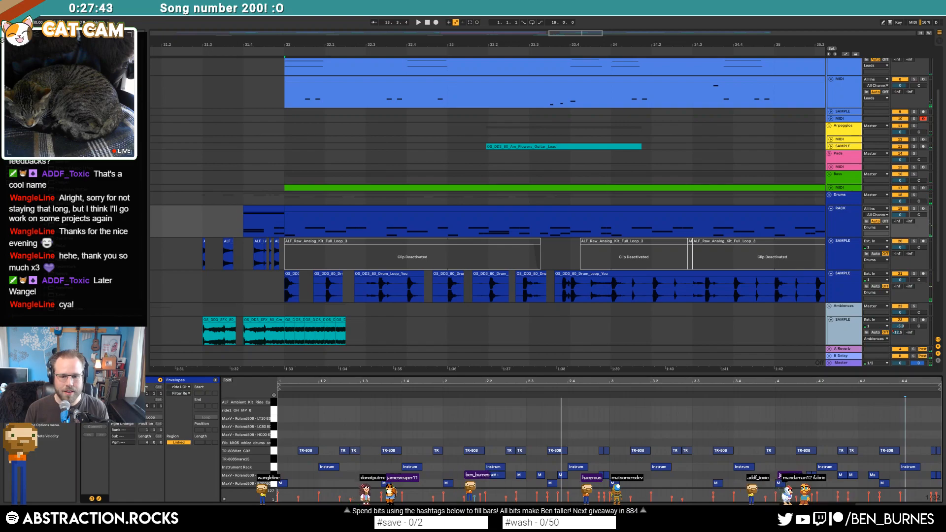
- Rework the short Roland808 snare notes in the second bar of the RACK clip and audition the drums from bar 32
click(475, 475)
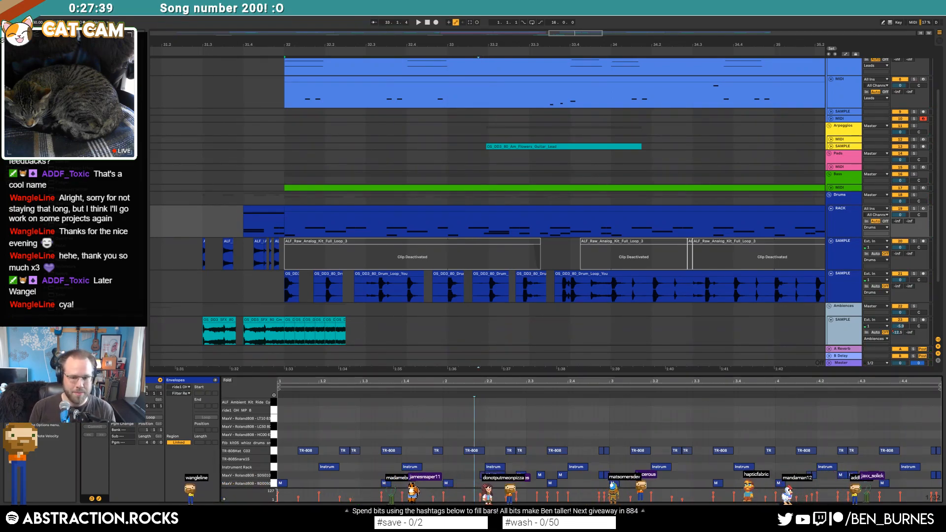
click(494, 476)
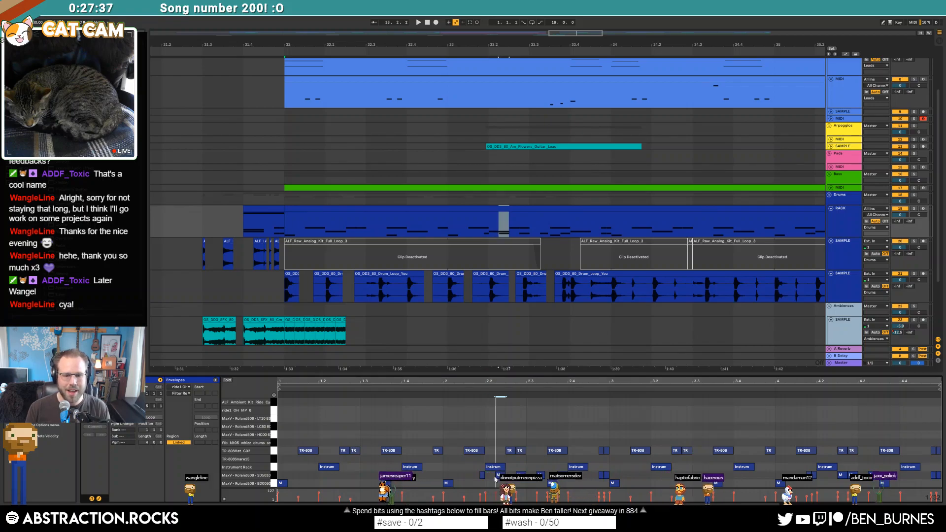
click(536, 482)
click(562, 476)
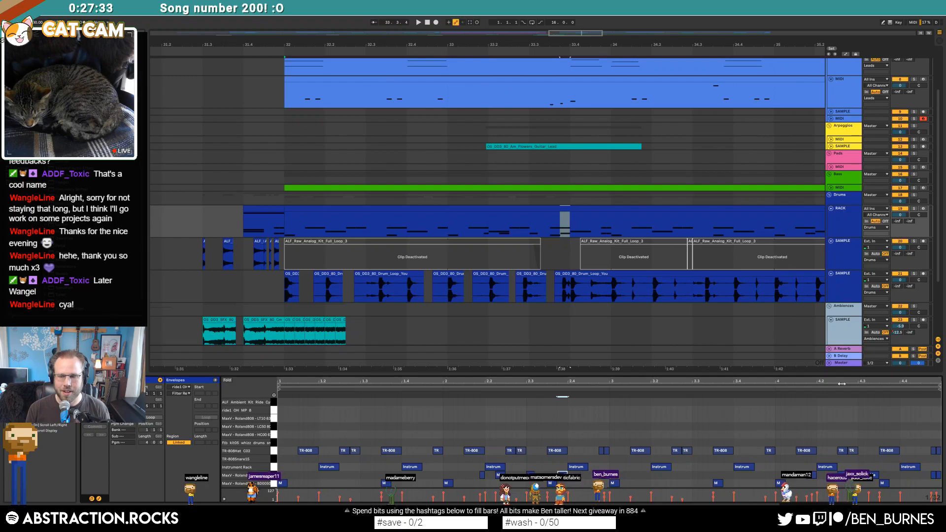
click(316, 210)
key(space)
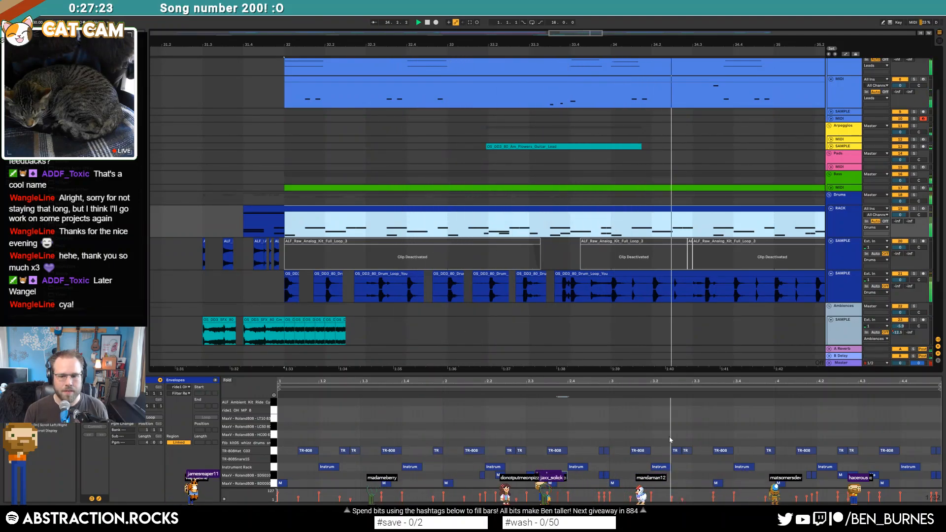
- Cut selected hits out of bars 34 and 35 of the new drum loop to continue the gapped pattern
drag(552, 33, 572, 34)
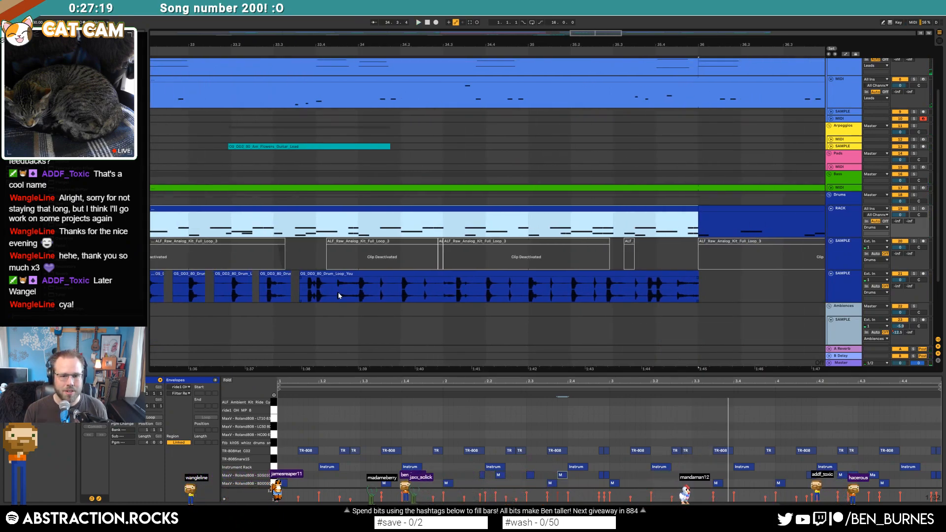
drag(379, 292, 431, 291)
key(Delete)
key(Delete)
drag(508, 293, 641, 291)
key(Delete)
key(Delete)
key(Delete)
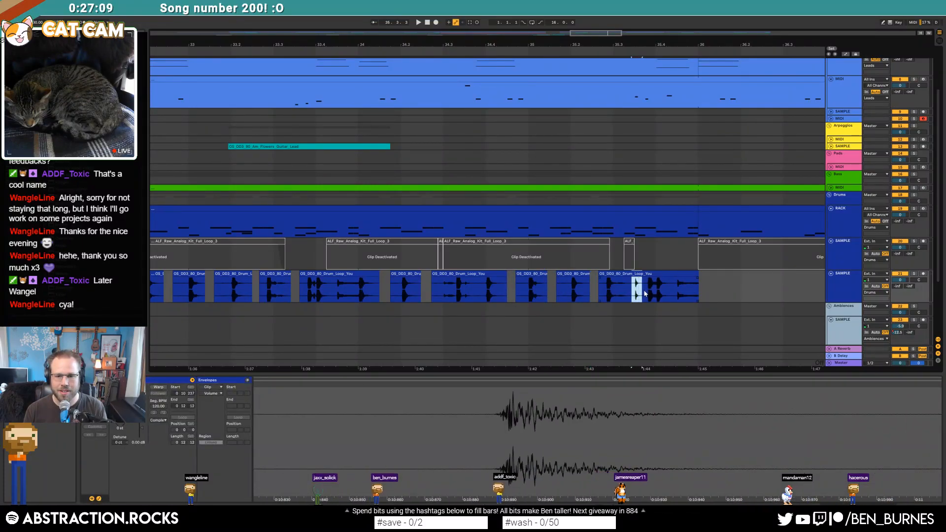
key(Delete)
- Play the transition into bar 32, smooth the ambience sample's A-Reverb send automation to rise from 31.4 and fade until bar 33, and replay it
drag(586, 33, 588, 8)
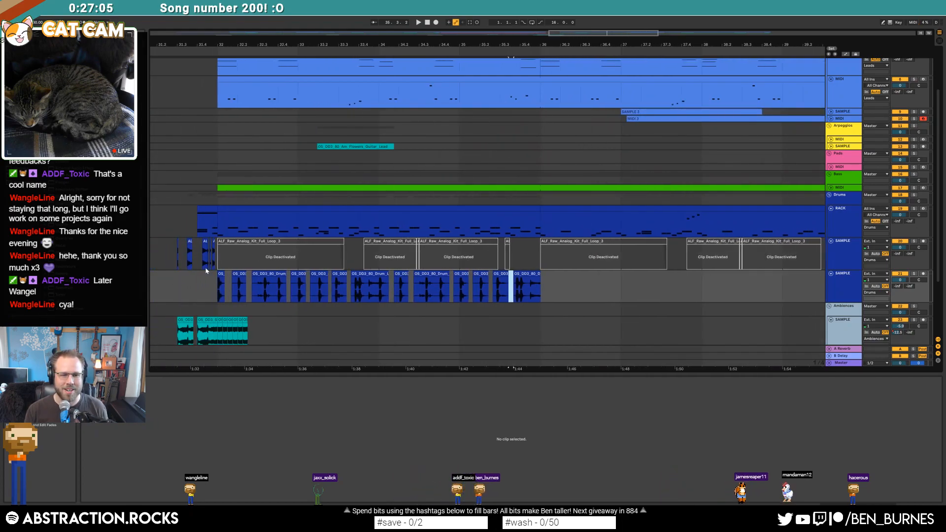
drag(348, 43, 424, 35)
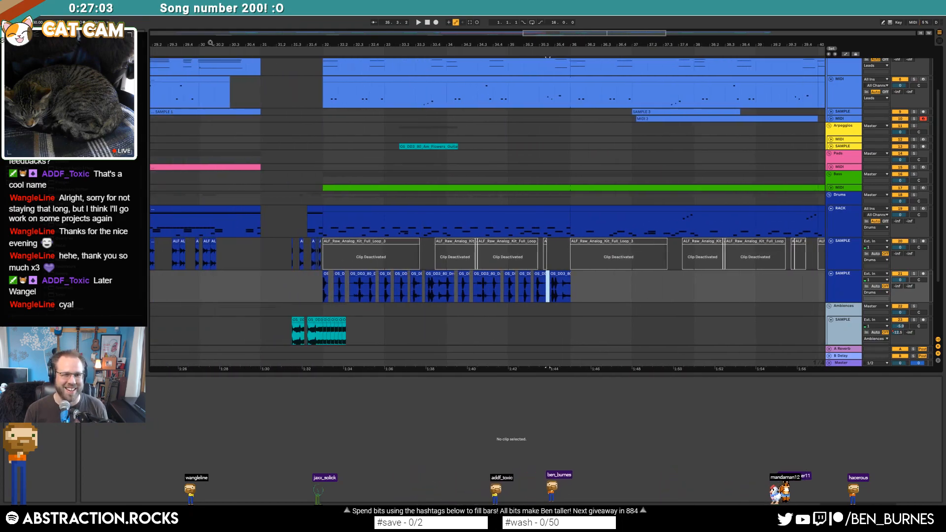
scroll(306, 158, down, 12)
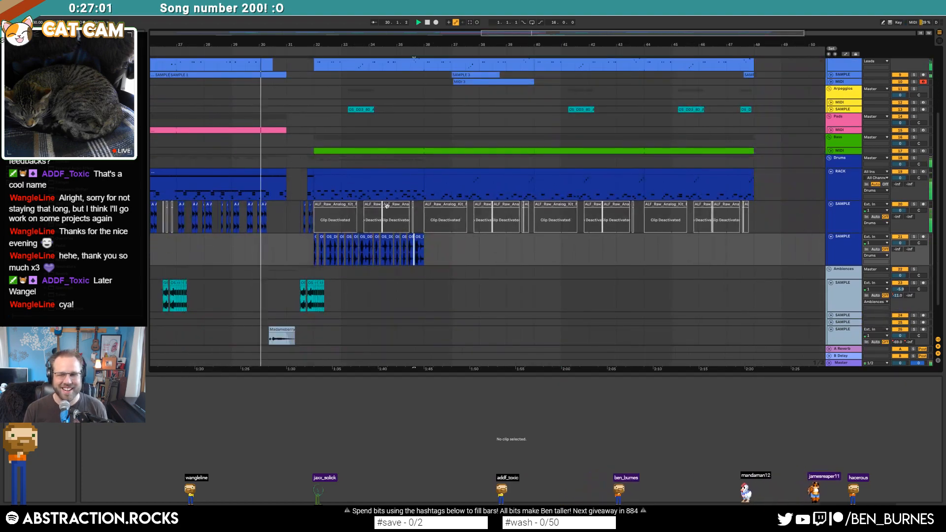
scroll(367, 196, down, 2)
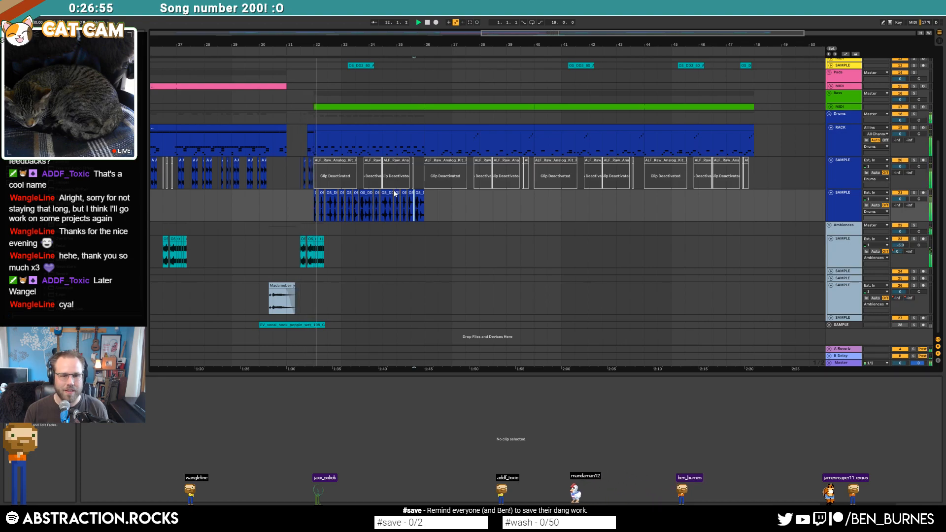
key(a)
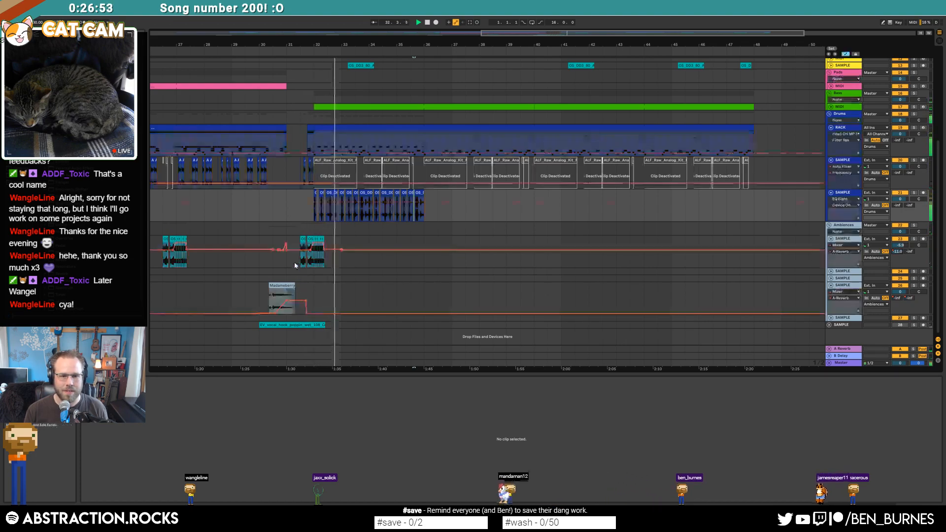
scroll(311, 247, up, 1)
scroll(315, 266, up, 5)
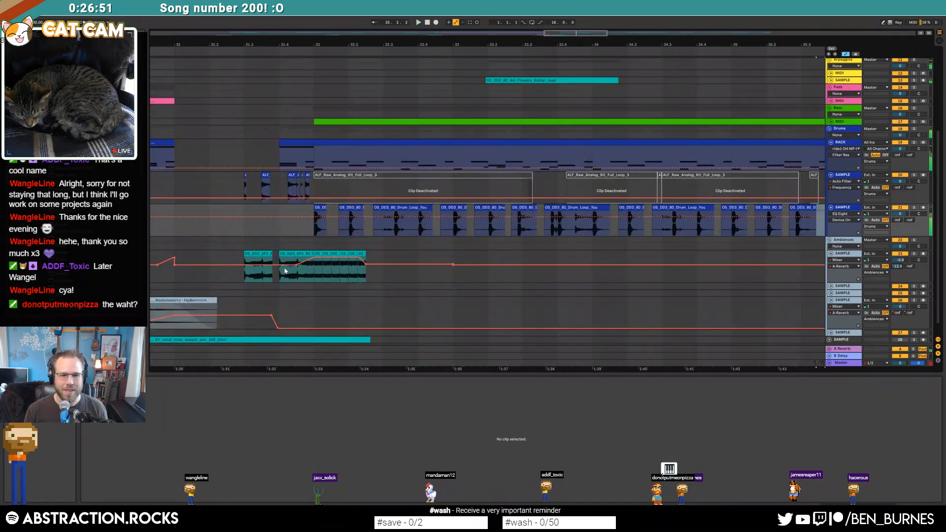
click(296, 267)
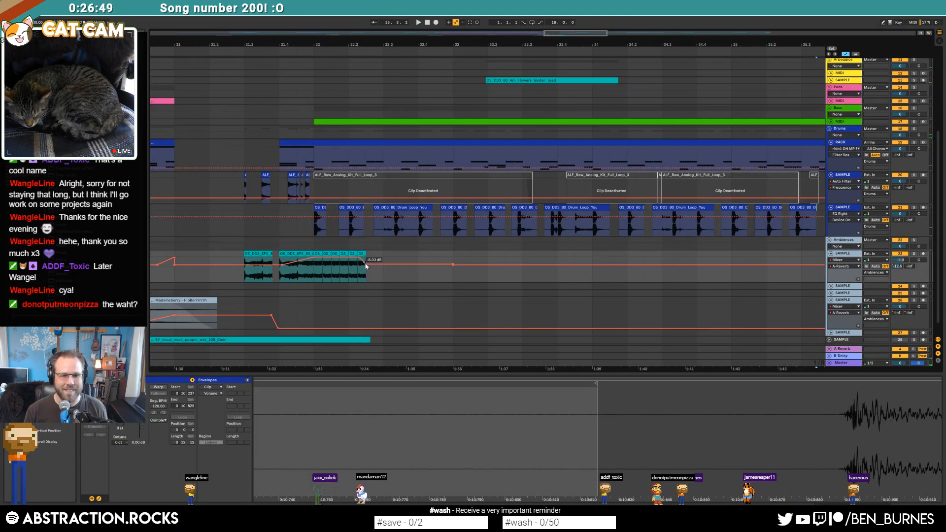
click(454, 267)
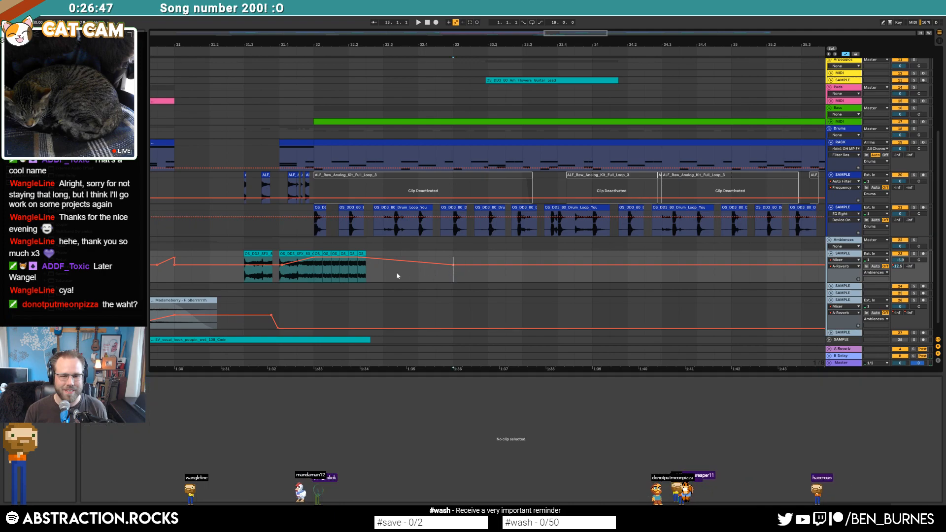
click(290, 278)
key(space)
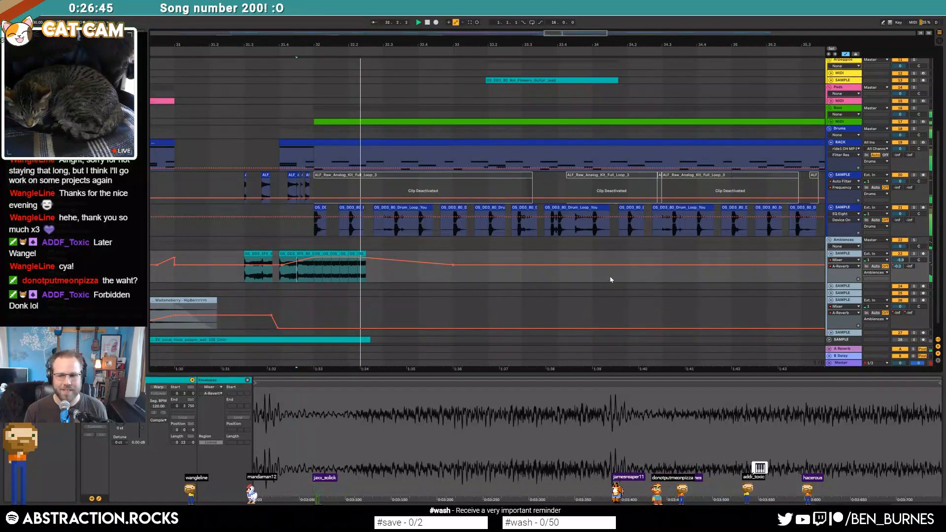
- Automate the ambience sample's B-Delay send to ramp up to about -12 dB at bar 32, drop it after the sample ends, and play it back
click(909, 266)
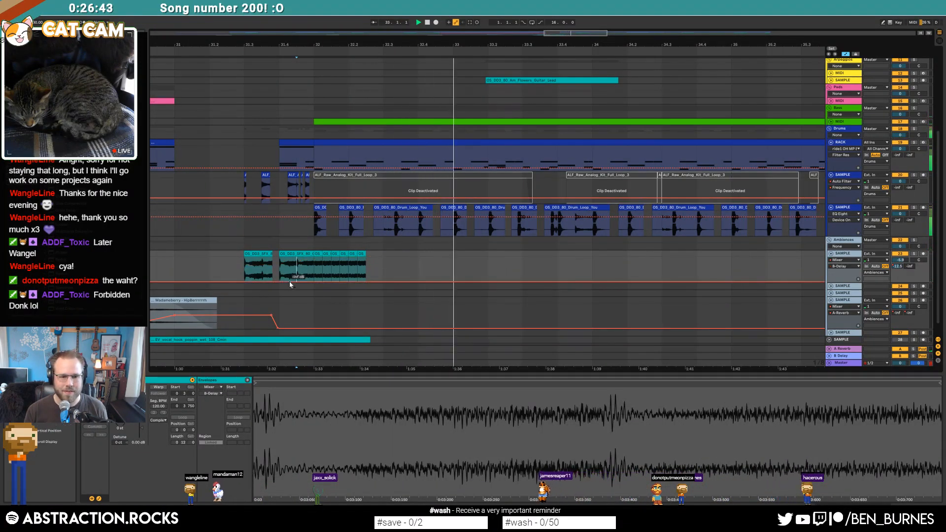
drag(313, 282, 313, 265)
click(366, 265)
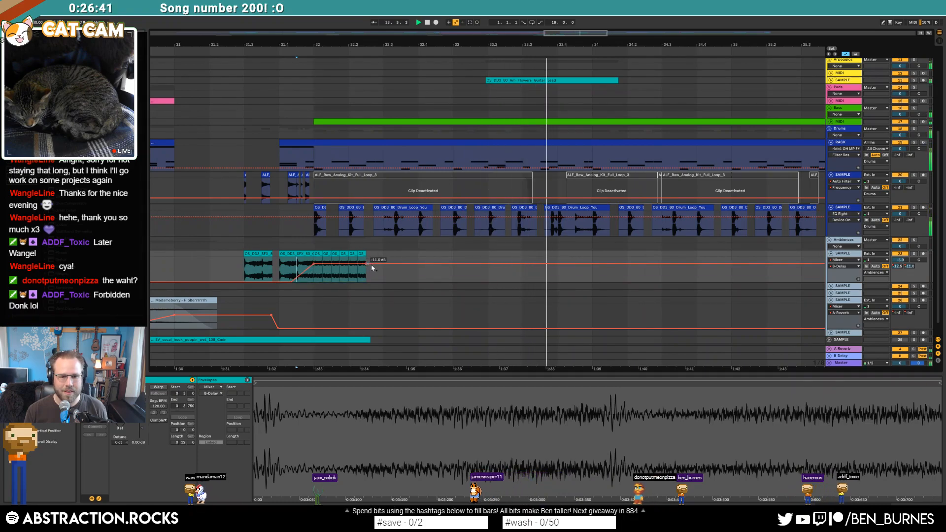
drag(373, 264, 374, 282)
click(286, 269)
key(space)
key(space)
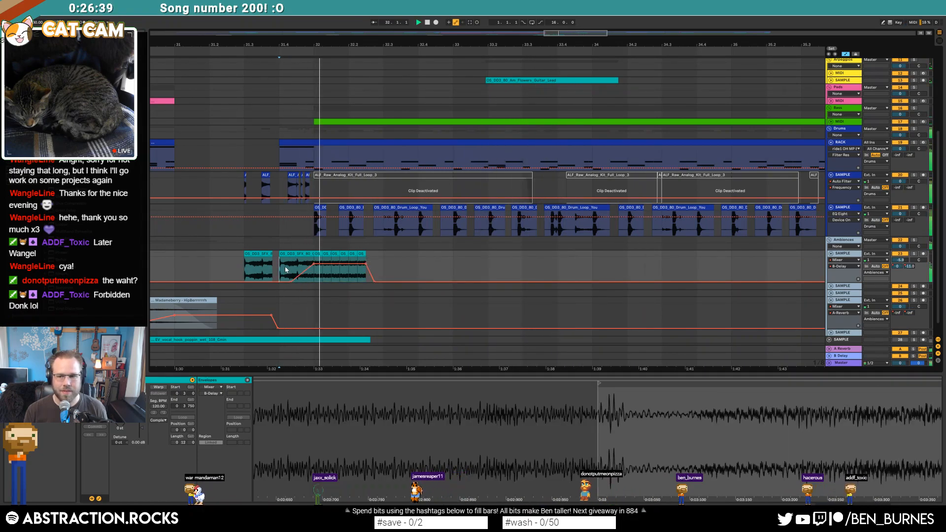
- Hide the automation and replace the two short hat notes ending the second bar of the bar 32 RACK clip with the regular hat pair
key(a)
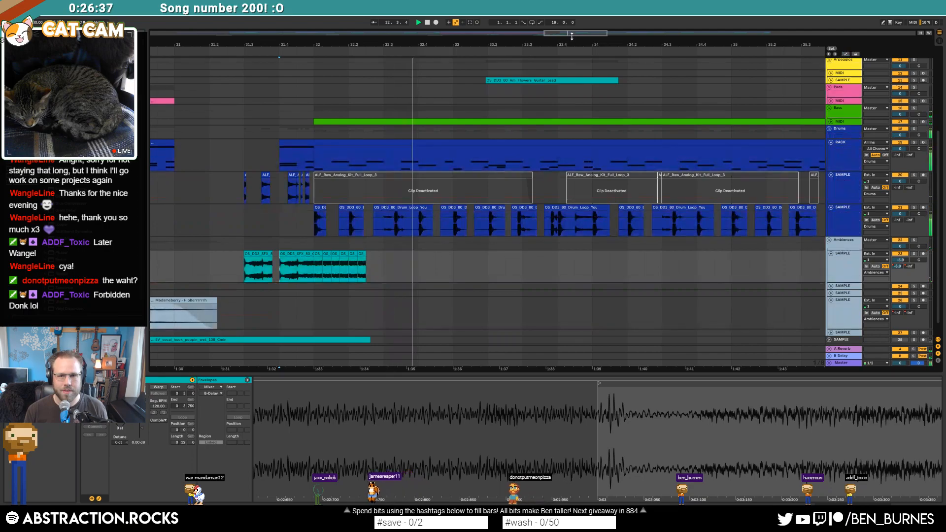
drag(465, 44, 394, 24)
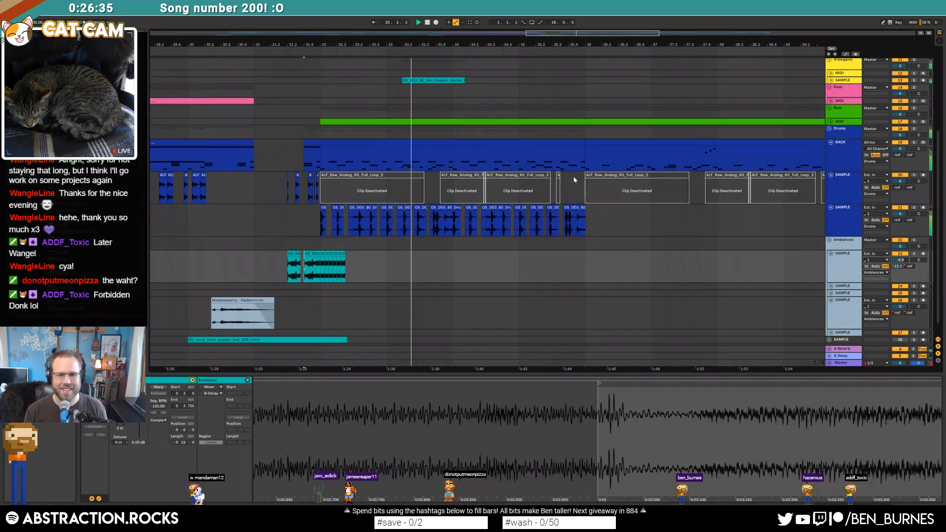
scroll(444, 162, up, 1)
click(418, 151)
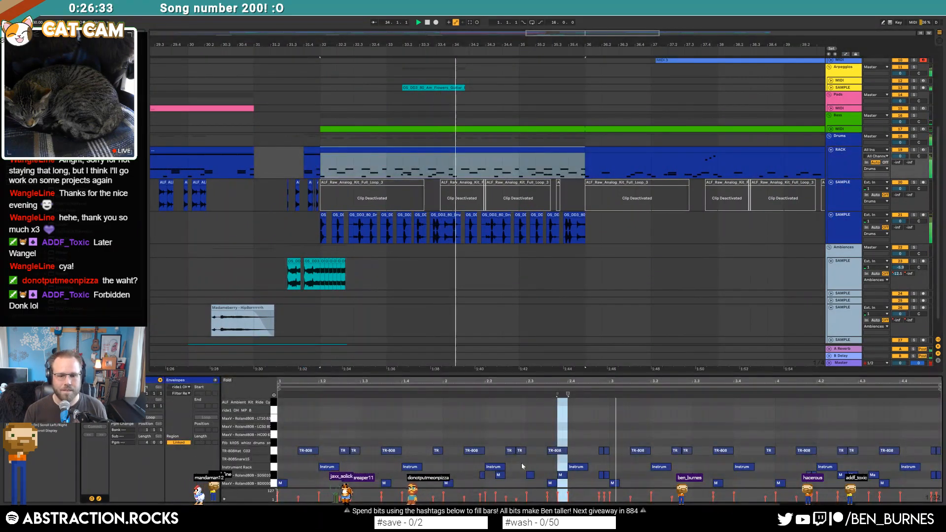
click(482, 474)
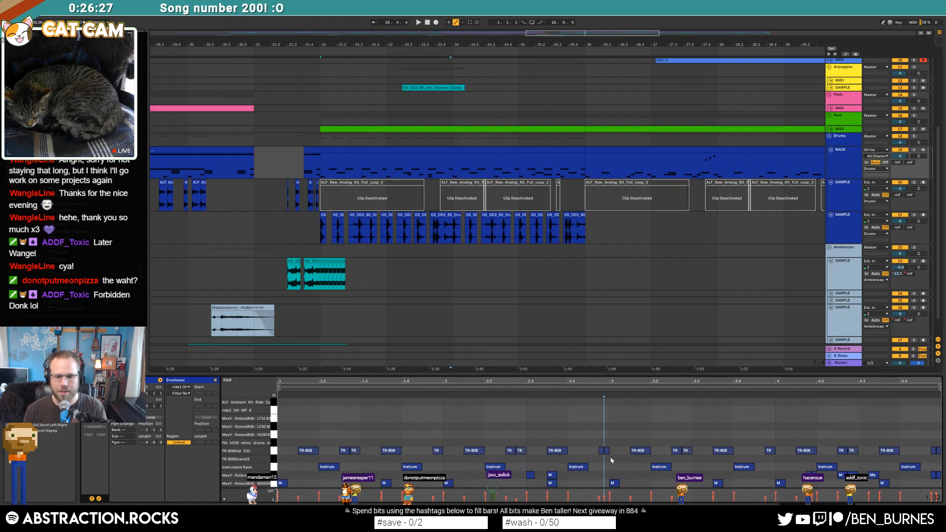
drag(591, 444, 610, 461)
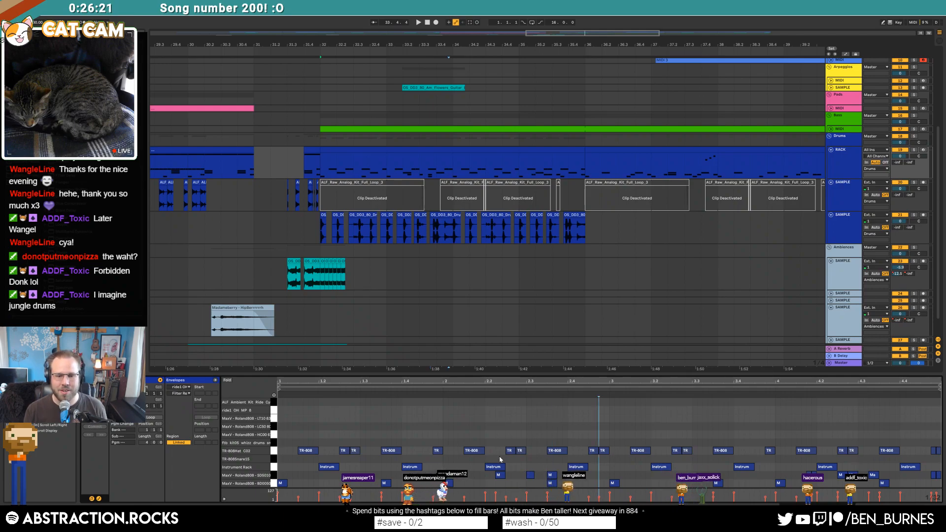
- Replace the Roland808 notes in the RACK clip's fourth bar with a copy of the three snare notes from its second bar
drag(801, 473, 937, 481)
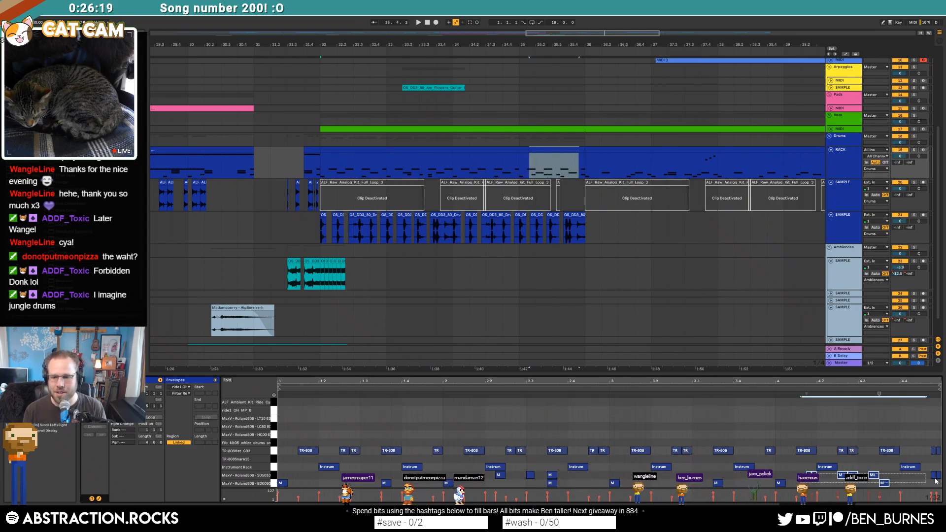
key(space)
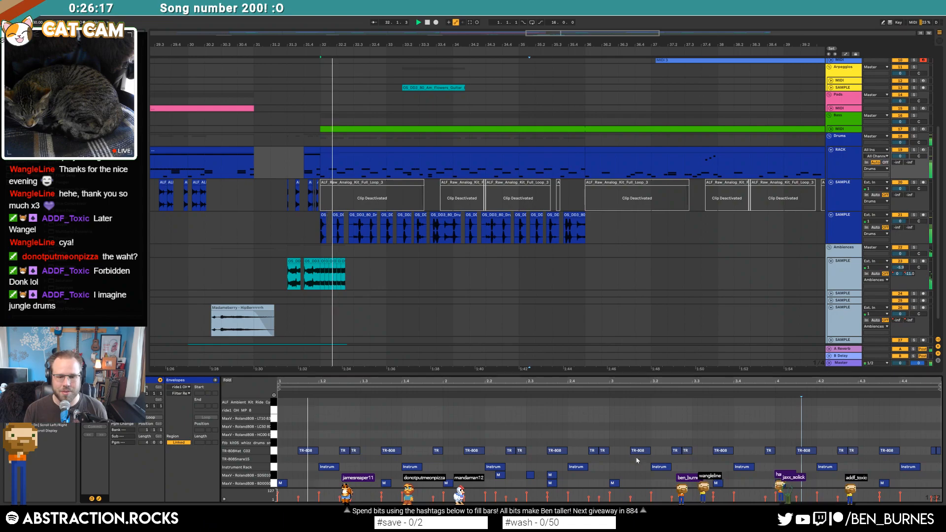
drag(488, 473, 557, 478)
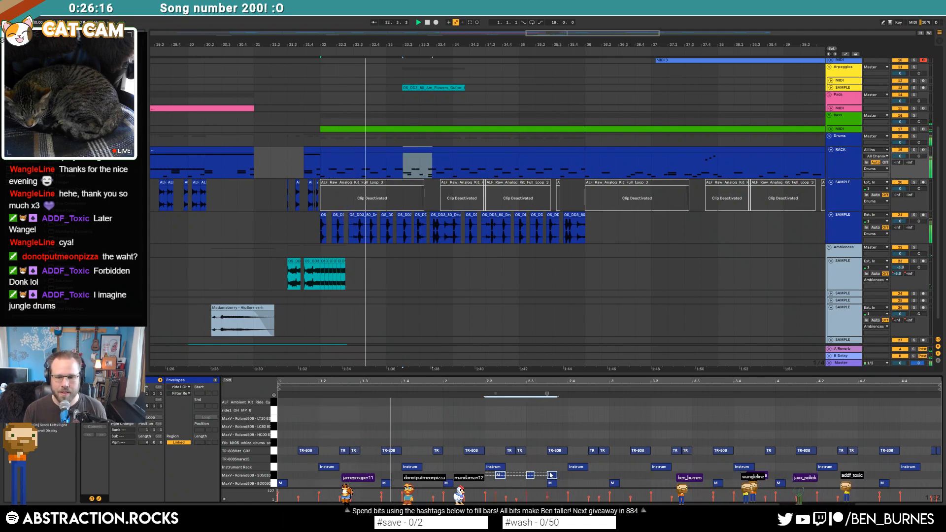
click(819, 477)
key(ctrl+v)
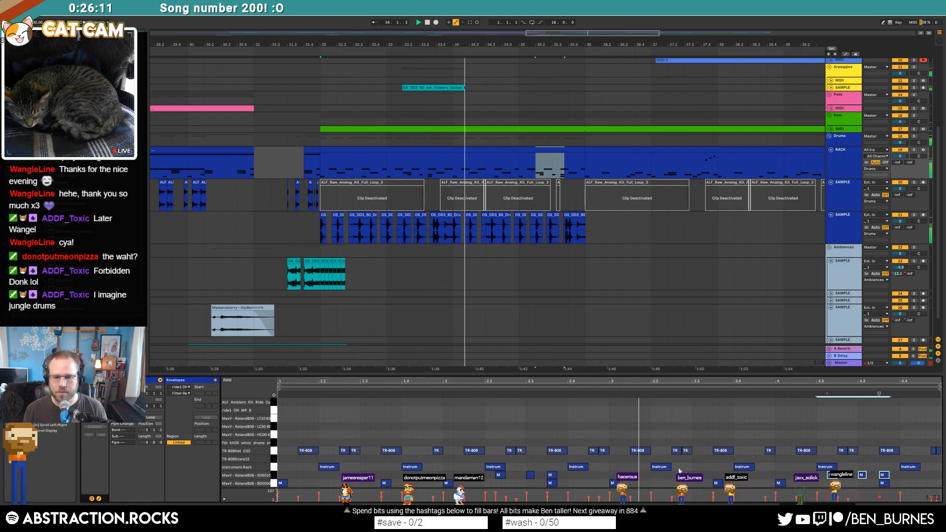
- Shorten the Instrument Rack note before beat 3.4 and move the drum loop slice at 34.4 a sixteenth earlier
click(738, 467)
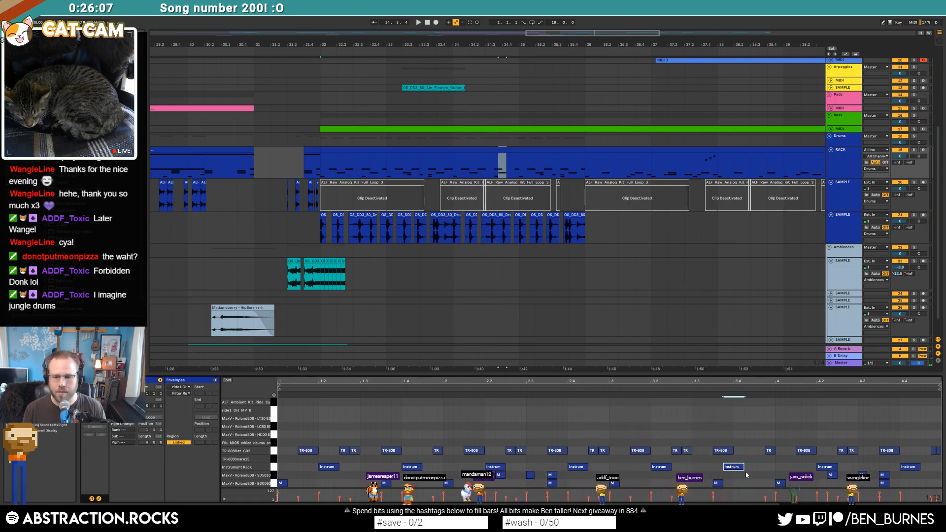
drag(744, 467, 734, 467)
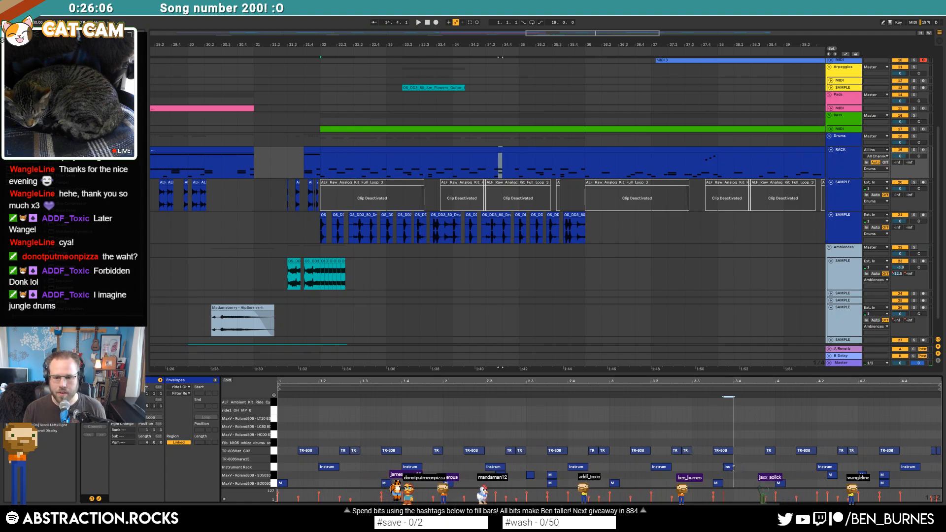
scroll(500, 222, up, 5)
click(504, 222)
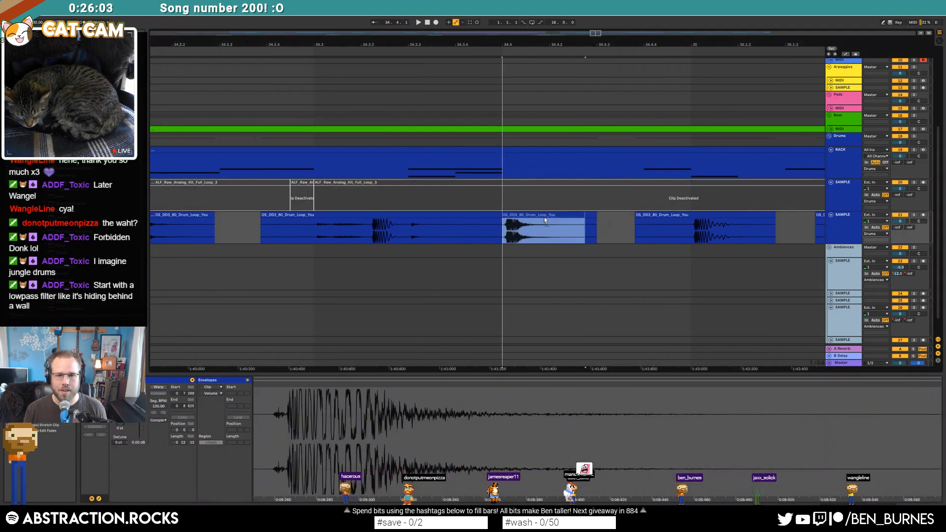
drag(545, 220, 497, 220)
- Copy the drum loop's kick hit from just before 34.3.3 to beat 34.4 and audition the fill
drag(373, 236, 408, 237)
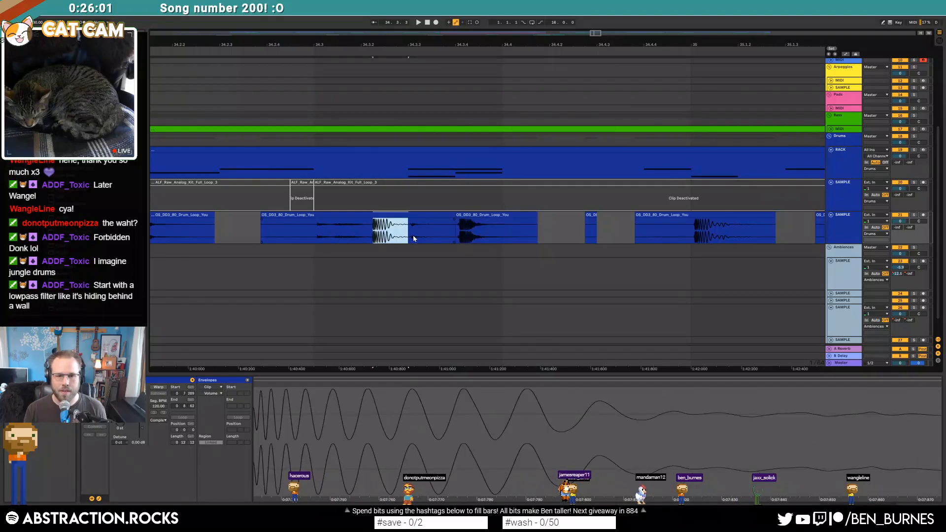
key(ctrl+c)
click(504, 230)
key(ctrl+v)
click(275, 228)
key(space)
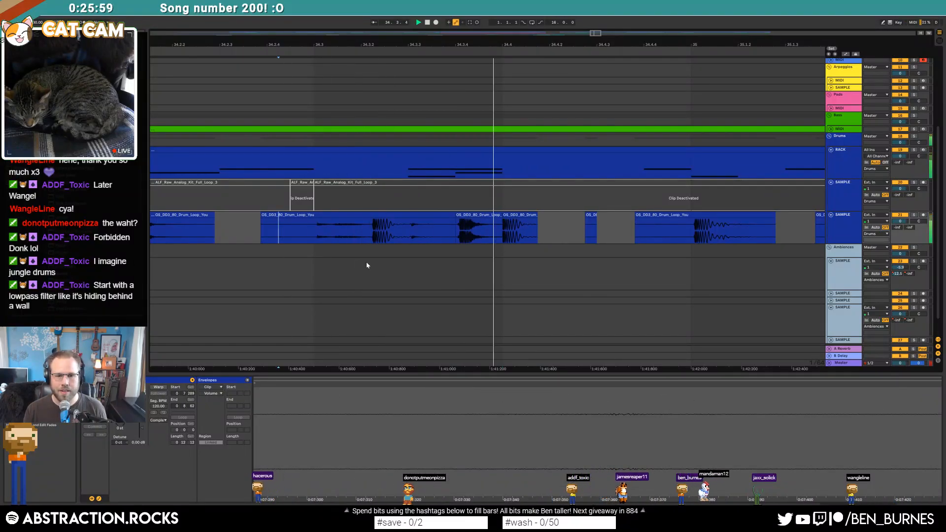
- Shift both drum loop fill slices and the matching RACK hits a sixteenth earlier, add a kick near beat 3.4, and play from bar 32
drag(476, 215, 429, 215)
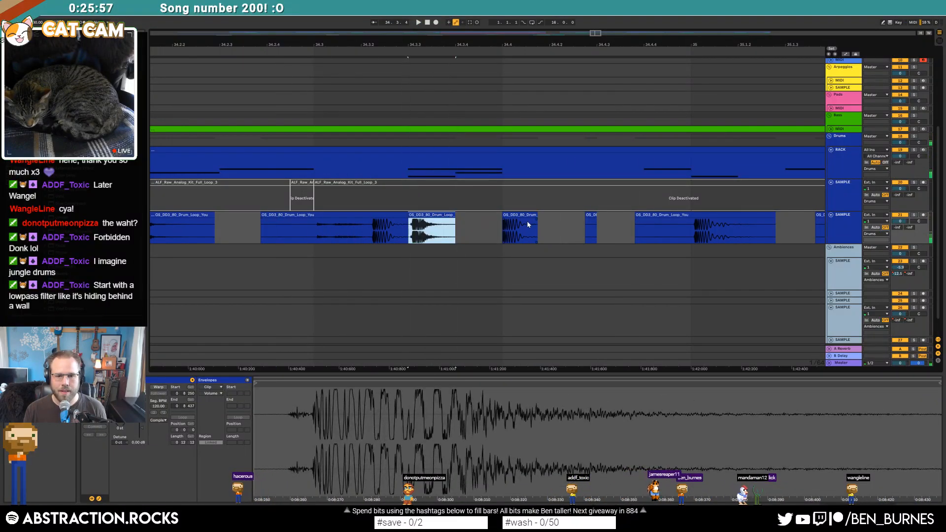
drag(526, 215, 479, 216)
click(463, 154)
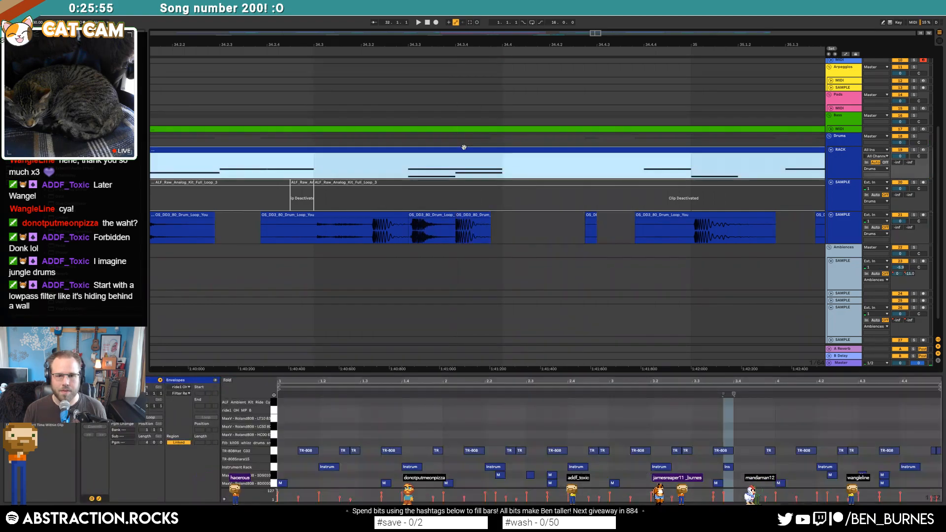
key(Left)
drag(724, 478, 712, 486)
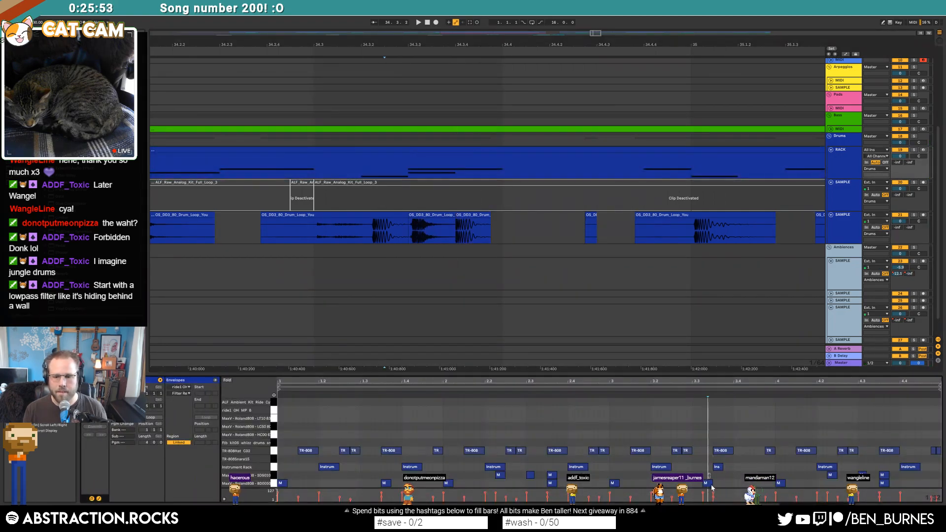
double_click(737, 484)
scroll(521, 233, down, 5)
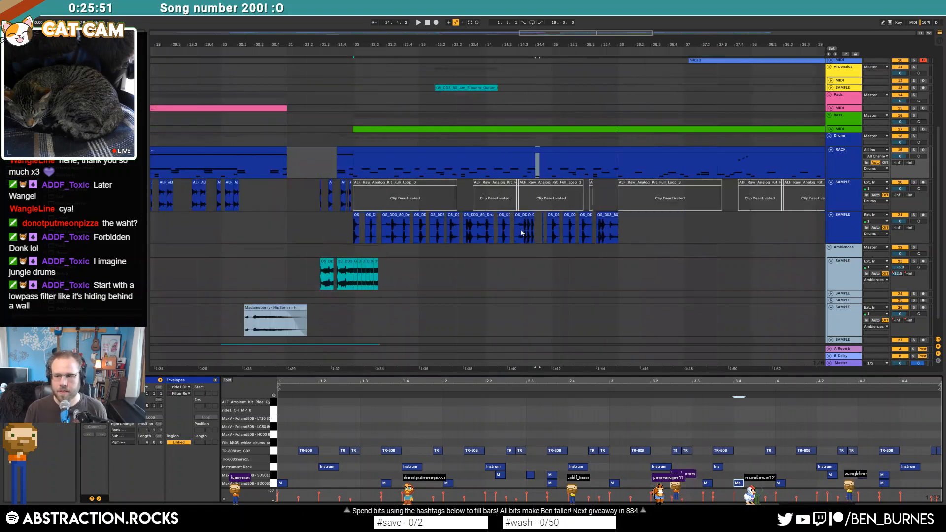
click(515, 222)
key(space)
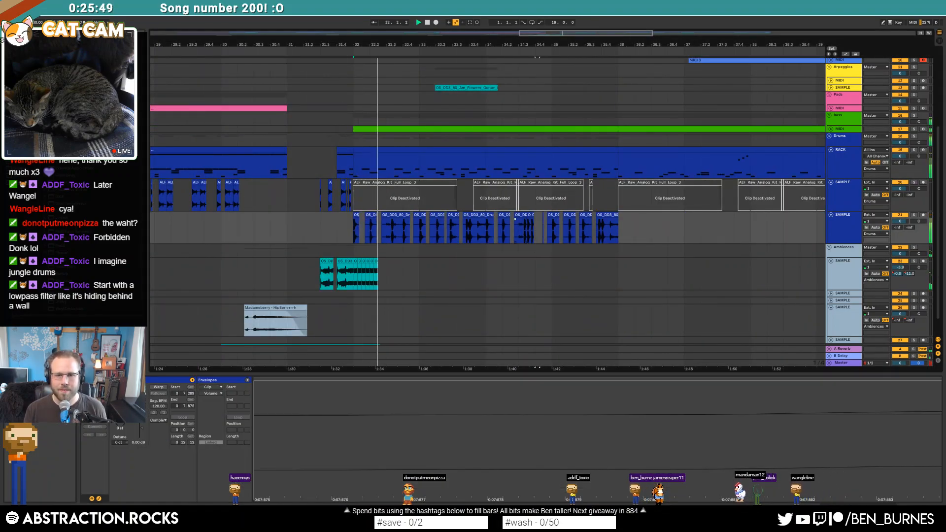
- Delete the RACK clips from bar 36 to bar 48 and extend the edited four-bar clip over that range
drag(571, 33, 593, 21)
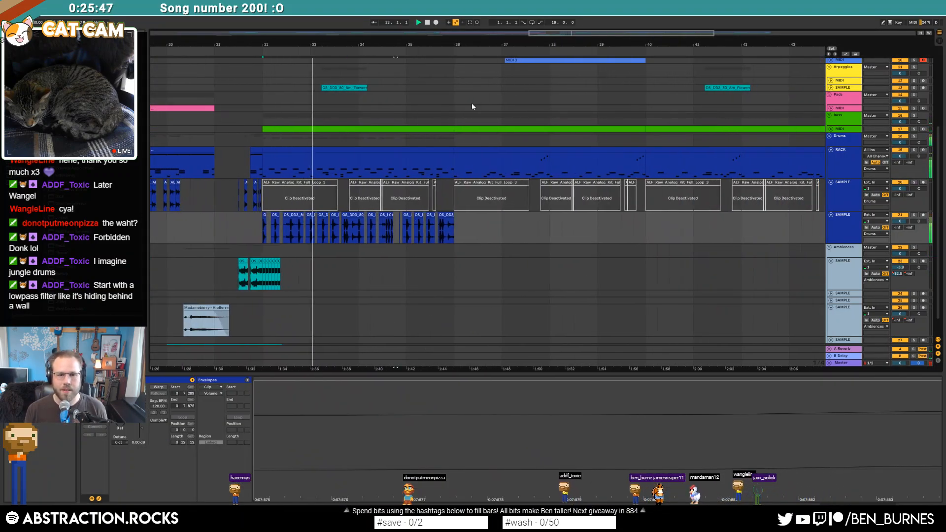
scroll(472, 103, down, 5)
scroll(615, 159, up, 2)
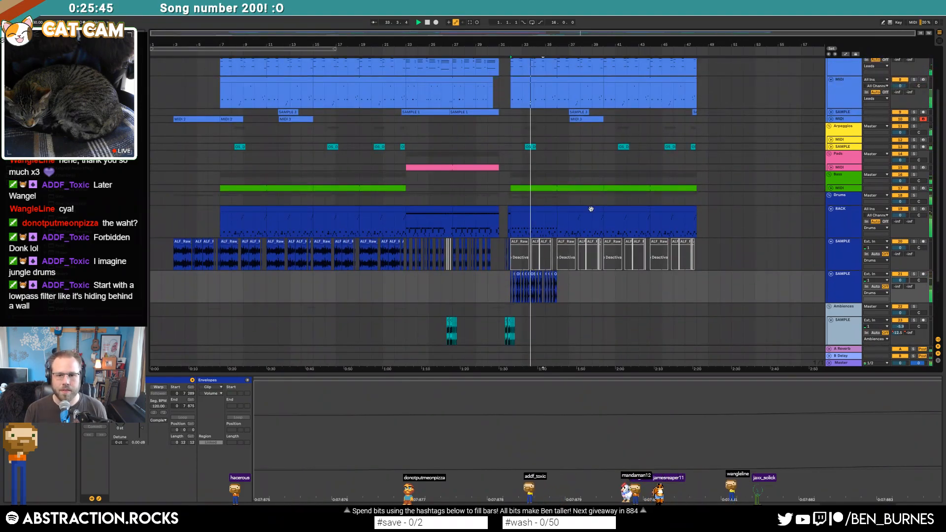
click(591, 209)
shift+click(674, 208)
key(Delete)
click(547, 211)
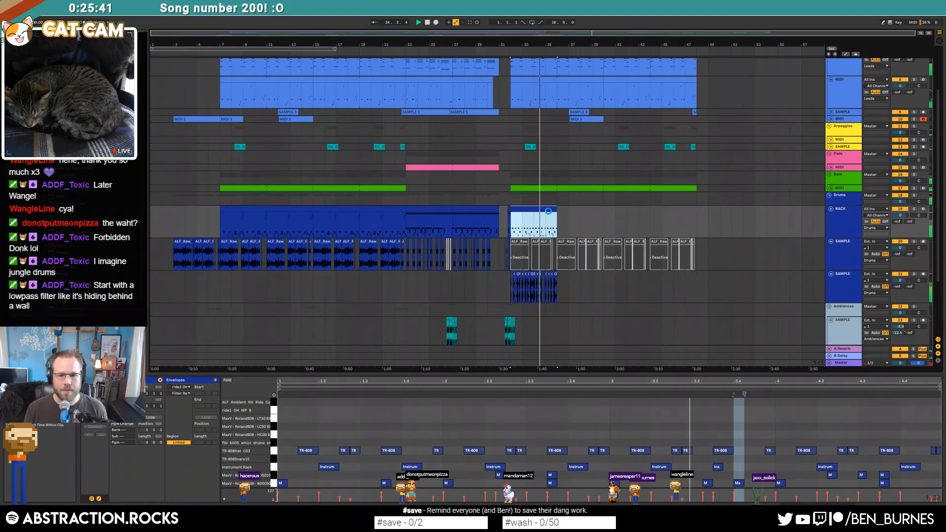
key(space)
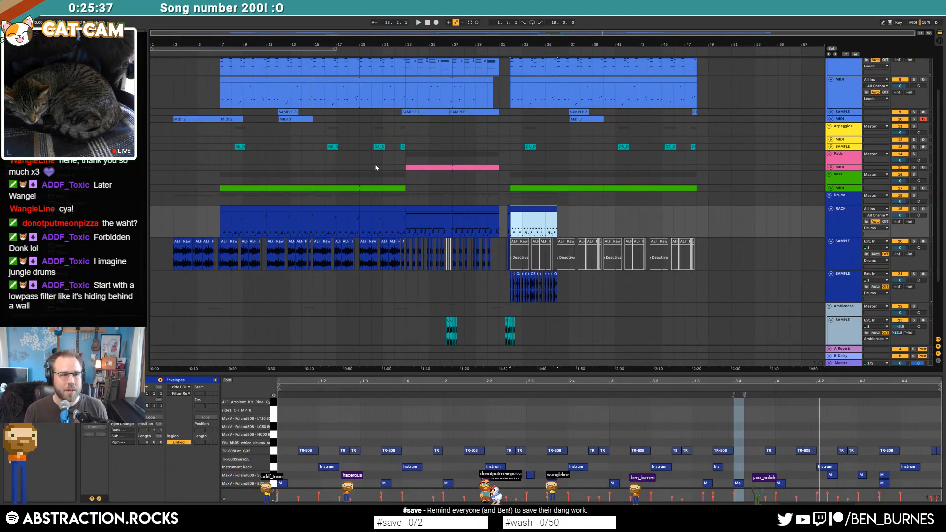
drag(554, 209, 695, 213)
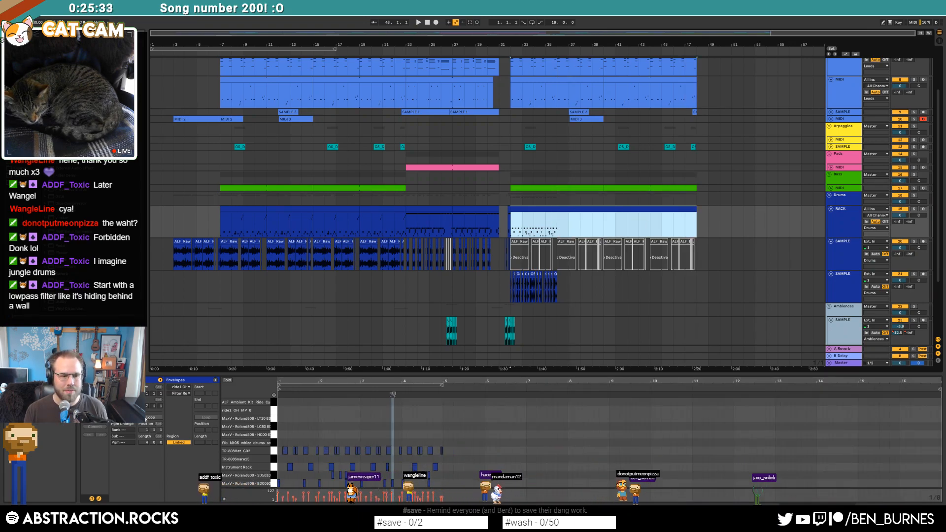
- Duplicate the chopped drum loop of bars 32 to 36 three times to fill the section up to bar 48
click(560, 291)
drag(560, 292, 513, 290)
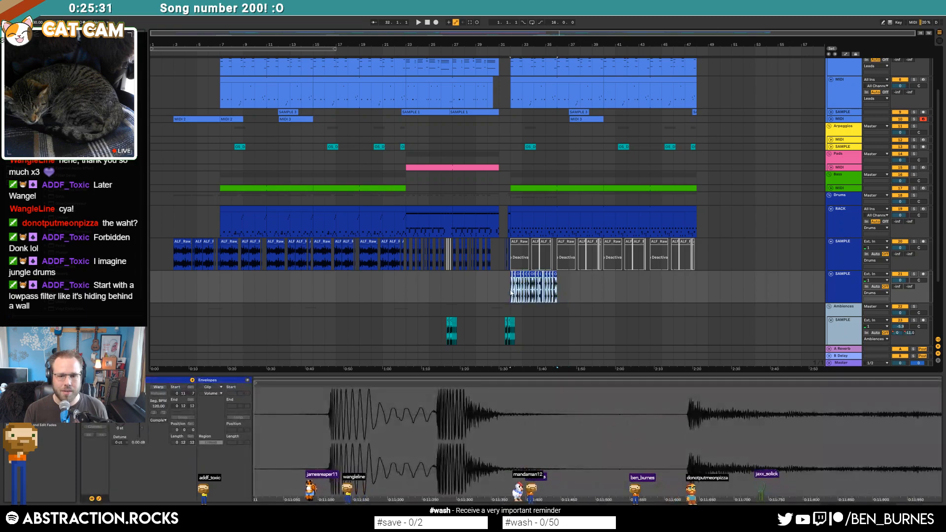
key(ctrl+d)
key(ctrl+d)
key(ctrl+d)
- Delete the deactivated ALF_Raw_Analog_Kit loop clips between bars 32 and 48
drag(696, 253, 514, 250)
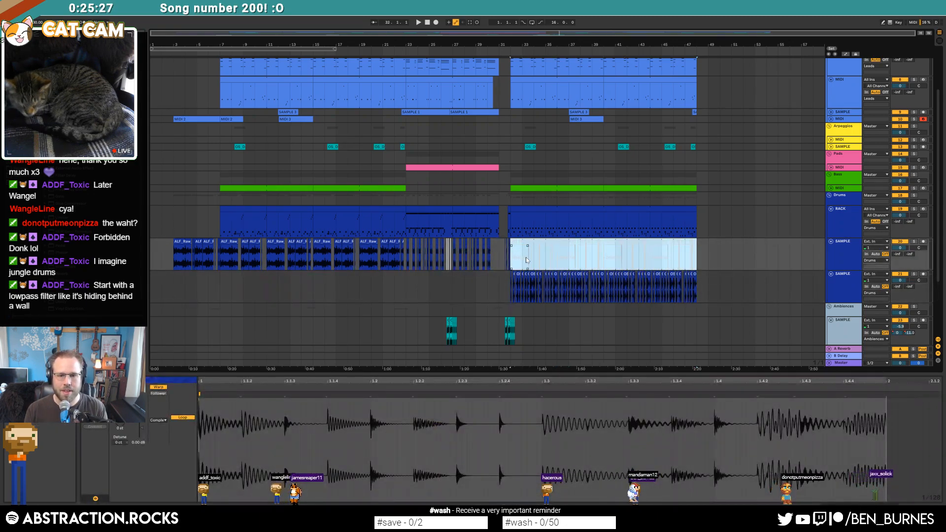
key(Delete)
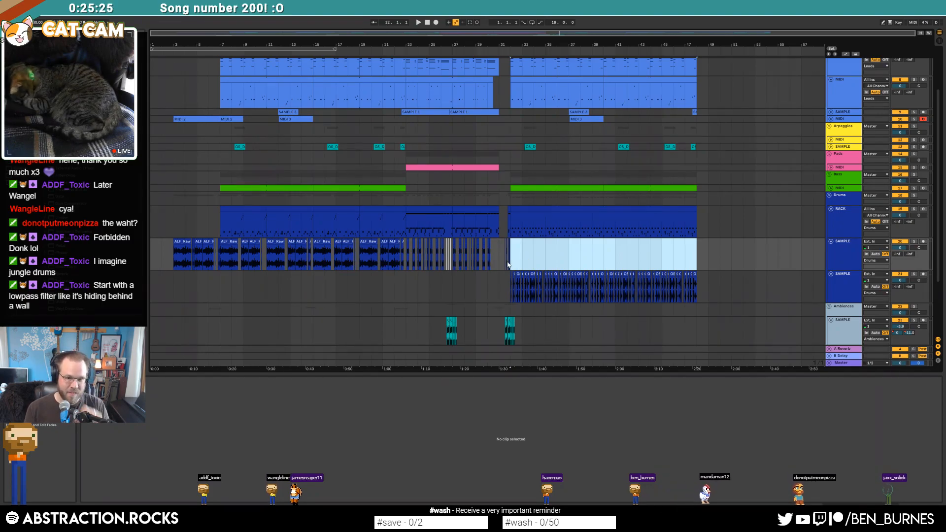
click(508, 256)
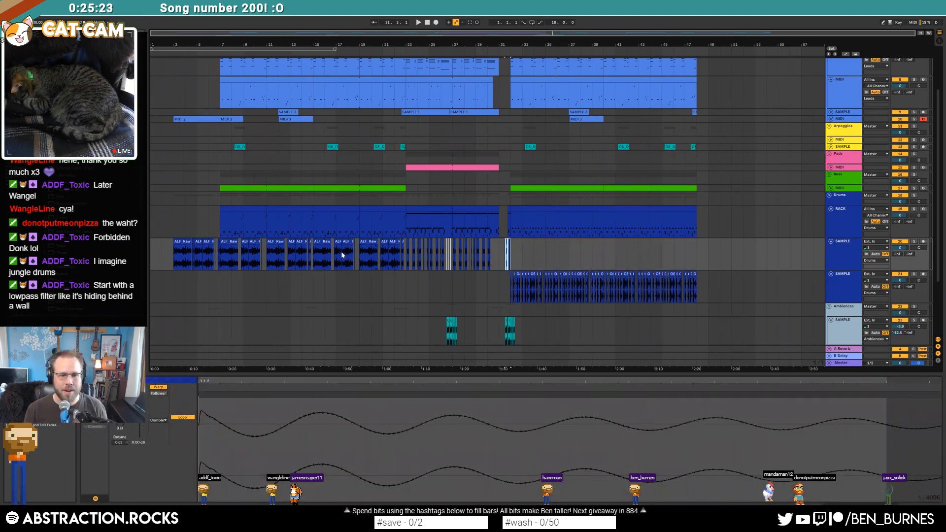
key(Delete)
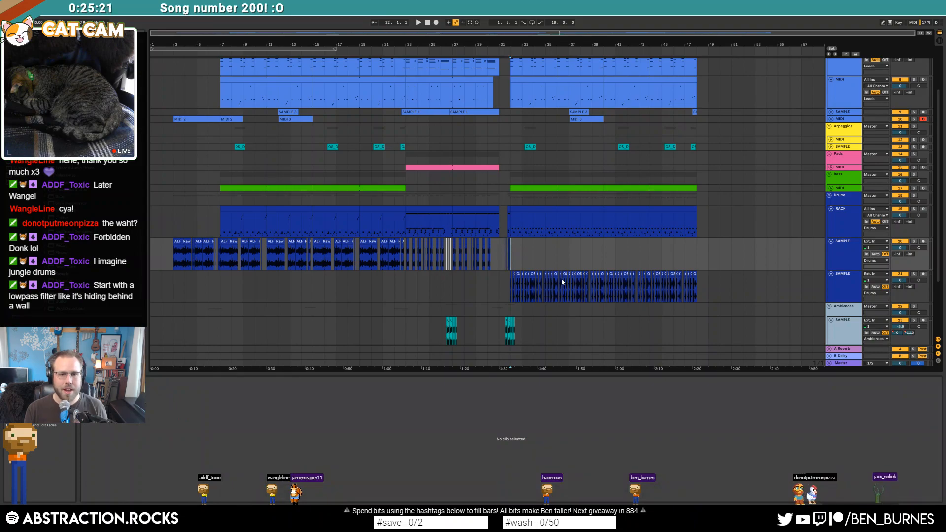
- Open the second Leads MIDI track's clip at bar 32 and audition its opening notes
scroll(561, 279, up, 2)
click(409, 86)
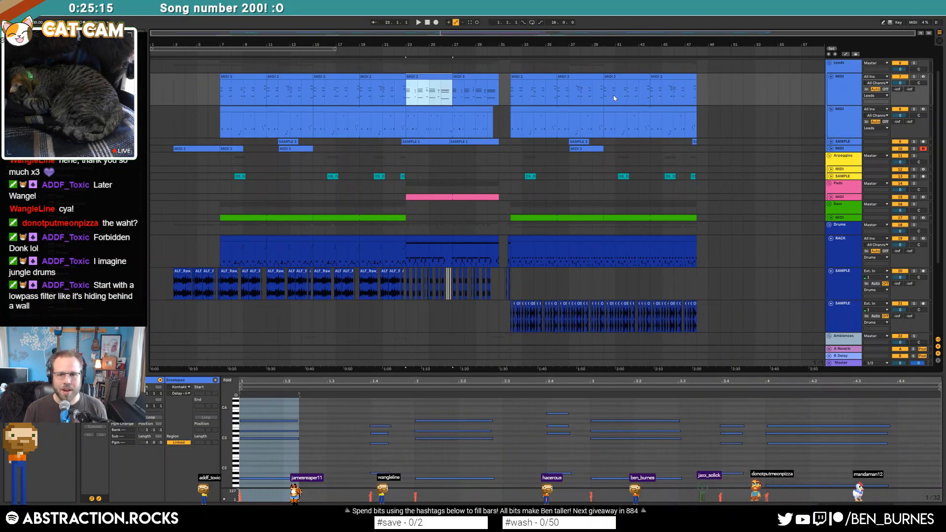
click(552, 110)
key(space)
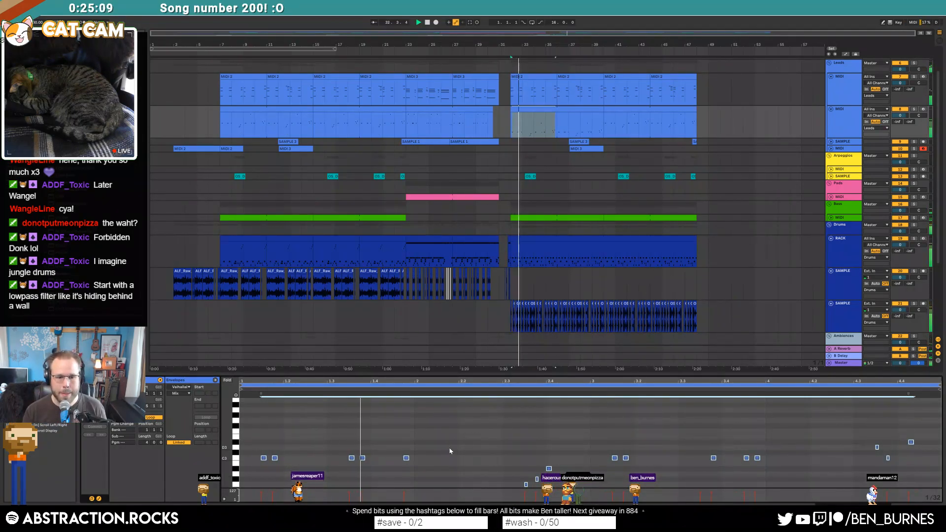
key(space)
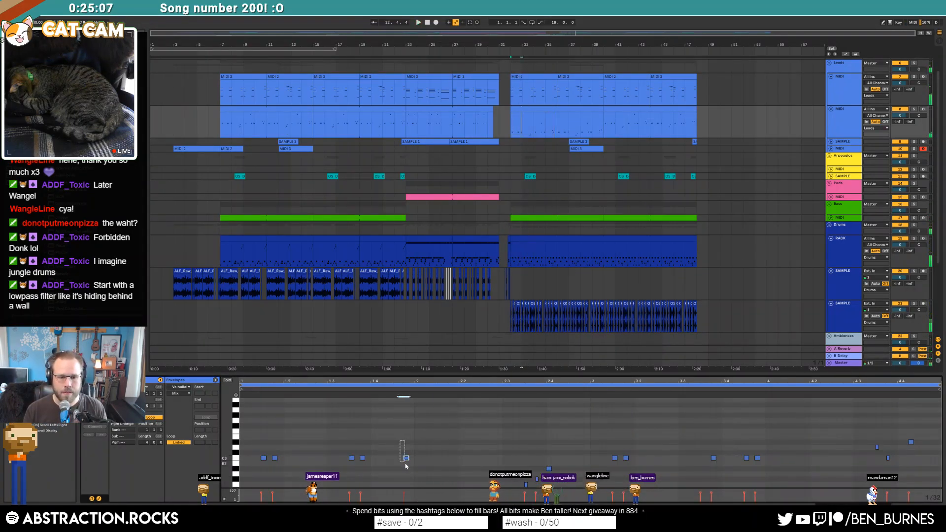
- Raise selected C3 notes by an octave to C4 in the second Leads MIDI track's clip at bar 32
scroll(522, 437, down, 2)
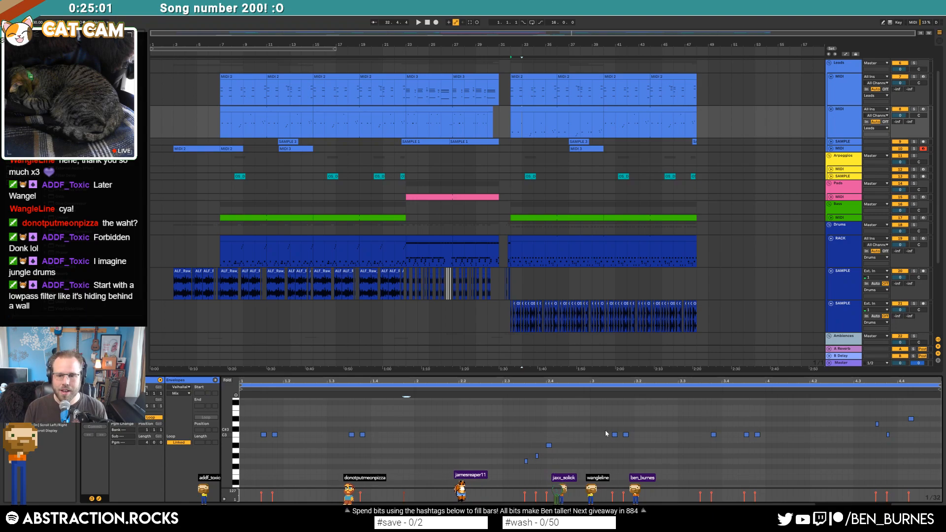
key(shift+Up)
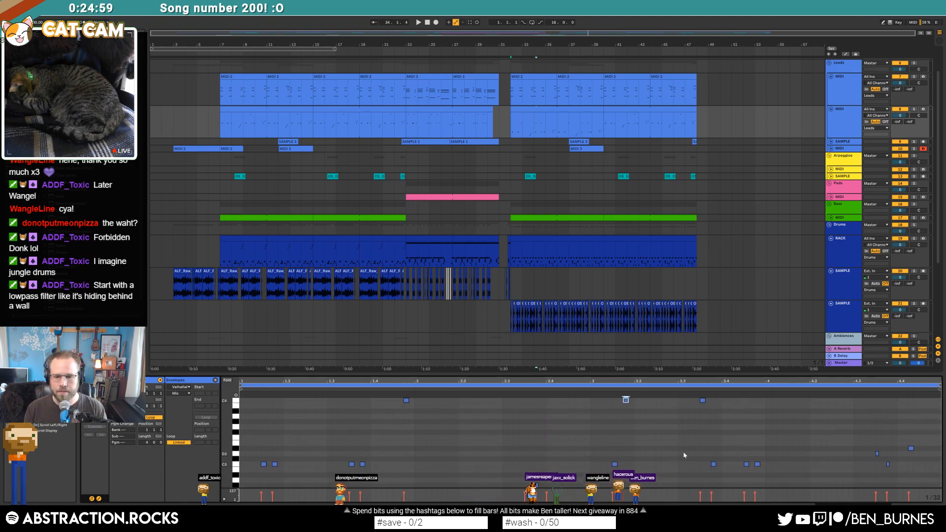
key(shift+Up)
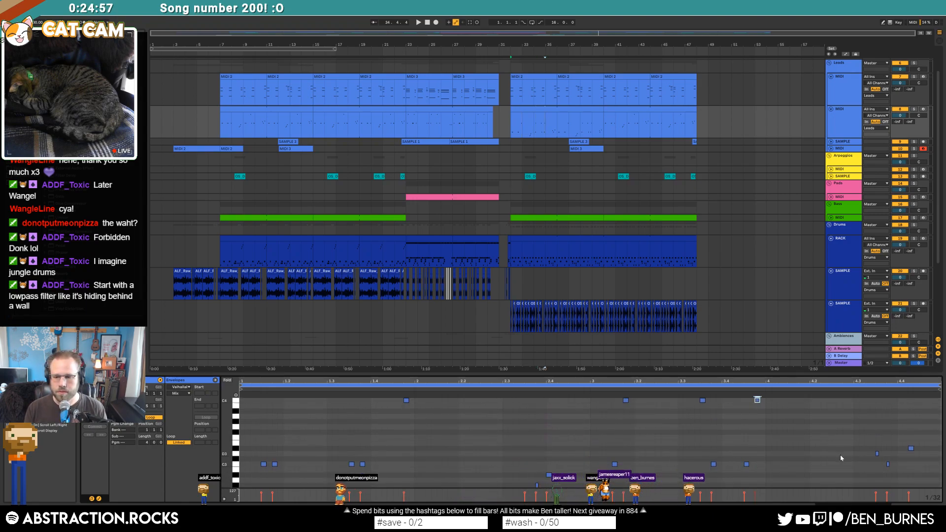
- Raise the two short neighbouring notes near the end of the Leads clip in pitch and start playback from bar 32
drag(874, 442, 892, 478)
key(Up)
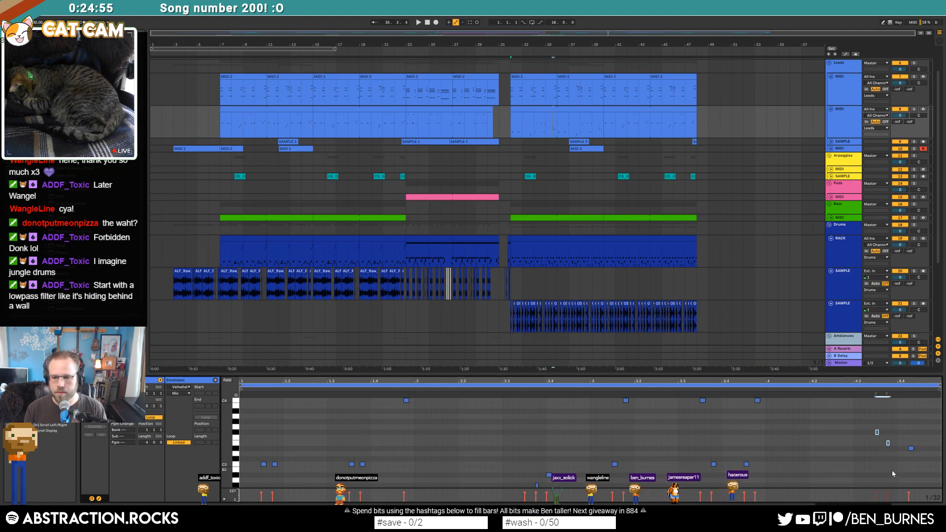
key(Up)
key(Up)
key(Up)
key(Up)
key(space)
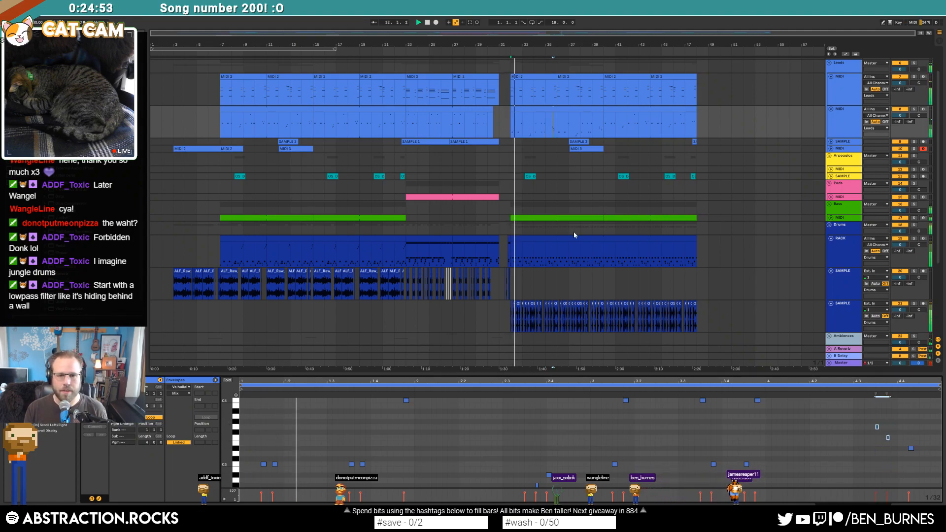
- Audition the transition from bar 31 into the chopped OS_DD3_80 drum loop with its track's effects shown
key(shift+Tab)
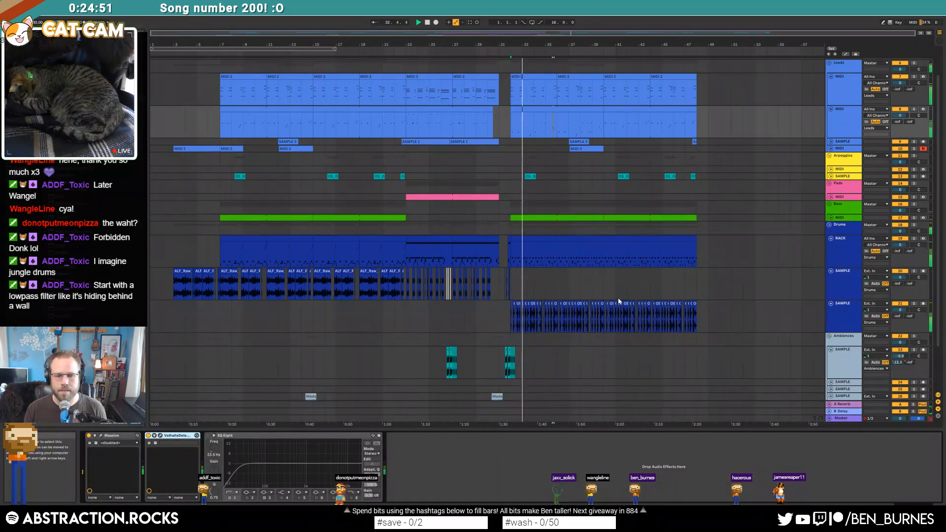
key(shift+Tab)
key(shift+Tab)
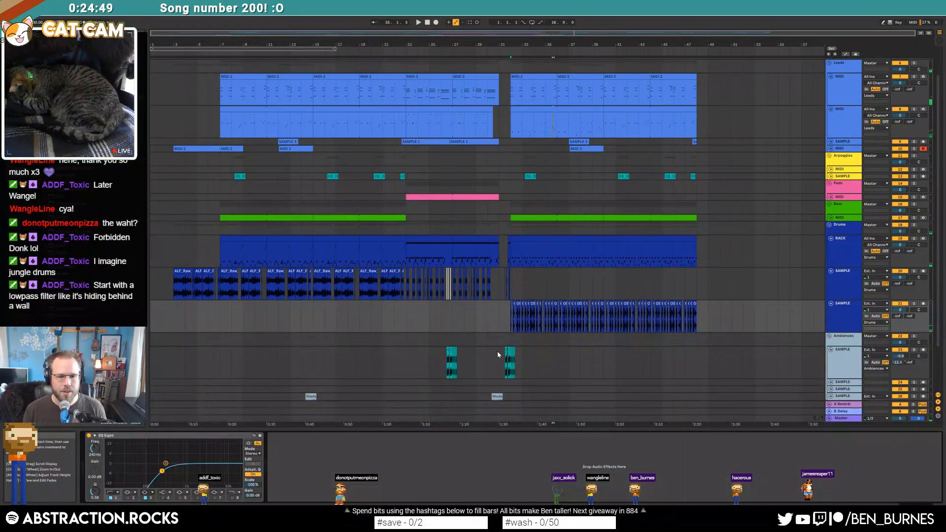
click(529, 313)
scroll(528, 315, up, 5)
scroll(511, 320, up, 5)
key(space)
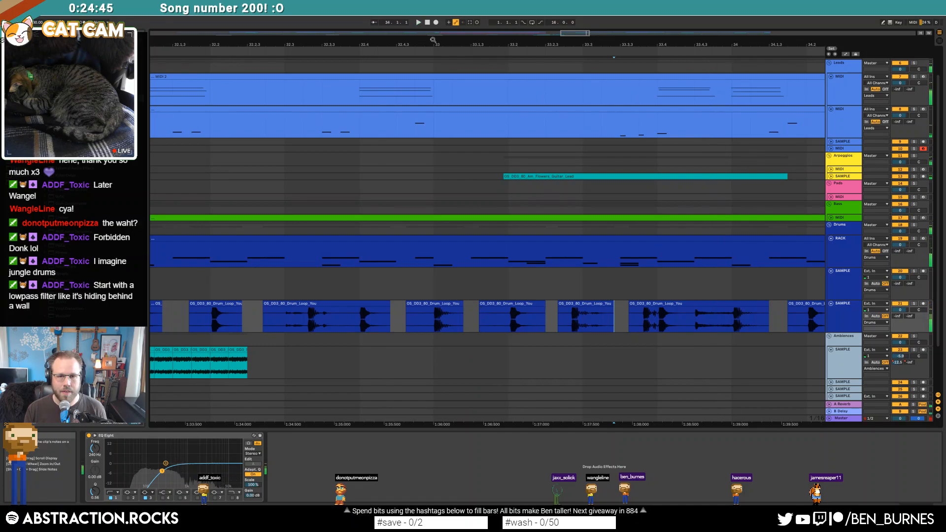
drag(572, 32, 572, 16)
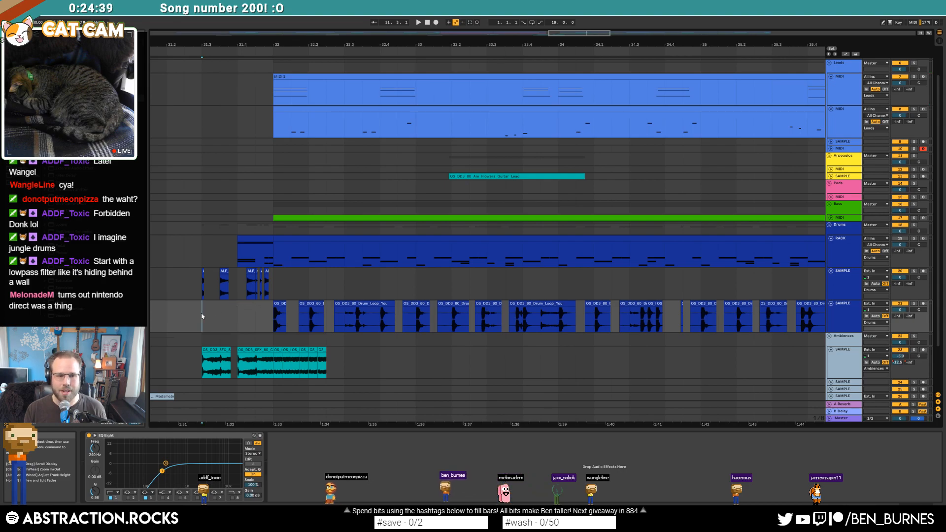
key(space)
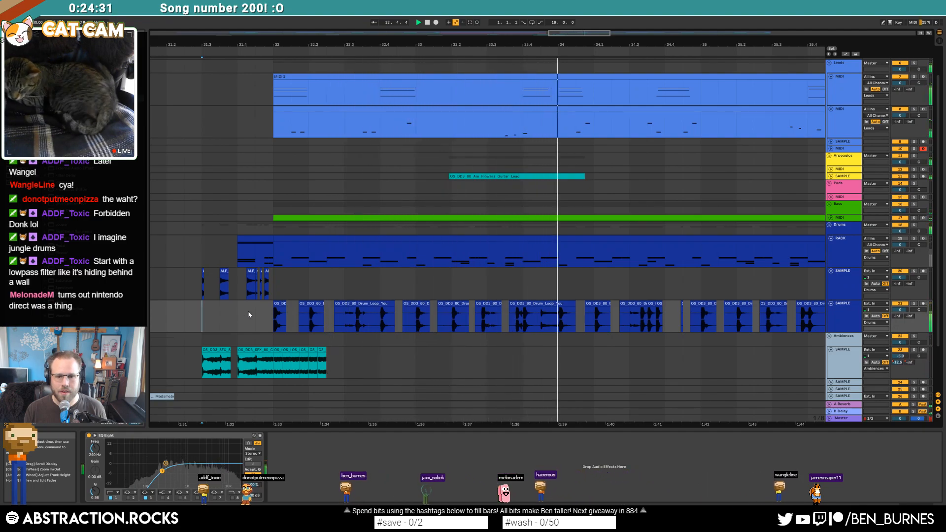
key(space)
- Reshape the drum loop track's EQ Eight during playback, adjusting the low cut and adding a dip of about 8 dB near 1.3 kHz
click(844, 316)
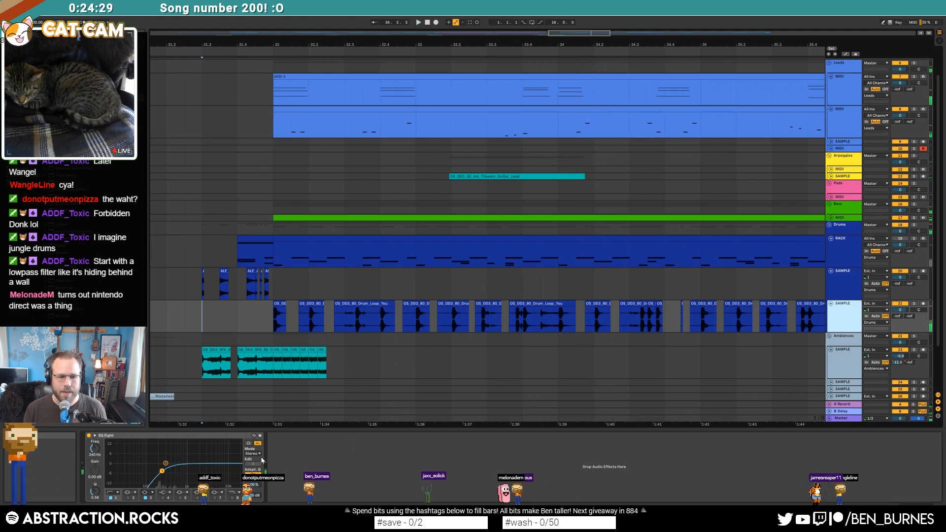
drag(162, 471, 154, 472)
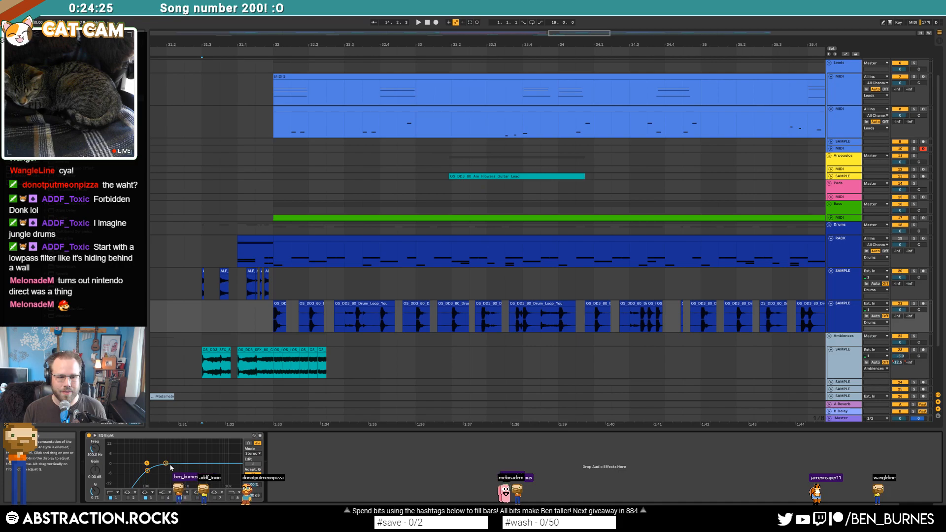
key(space)
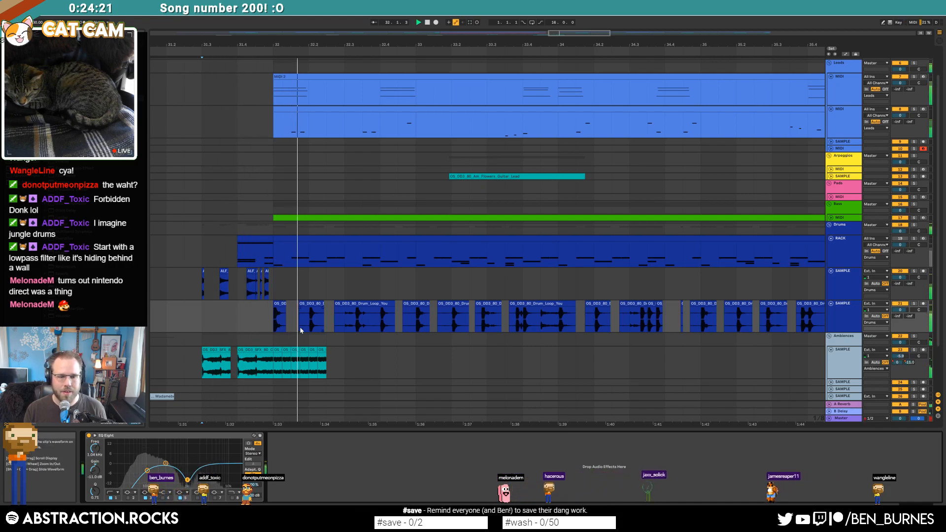
drag(187, 480, 137, 471)
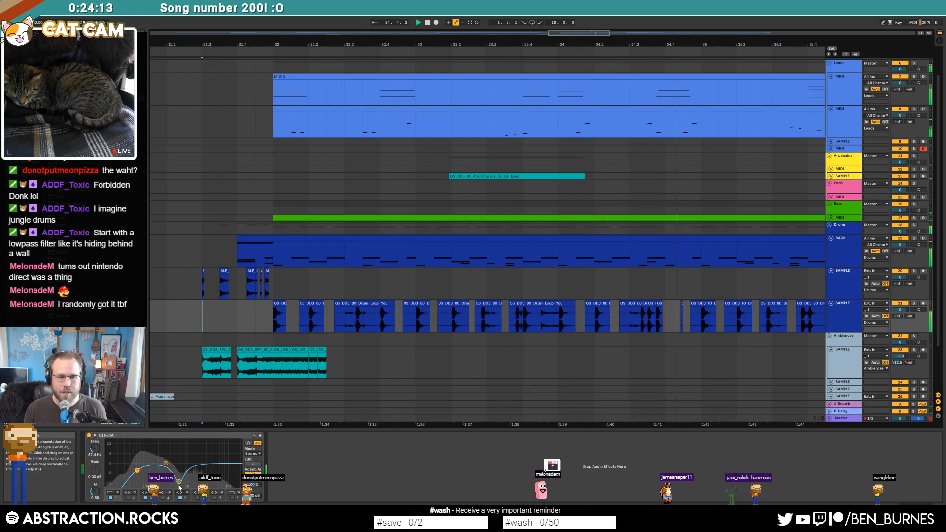
drag(179, 481, 161, 468)
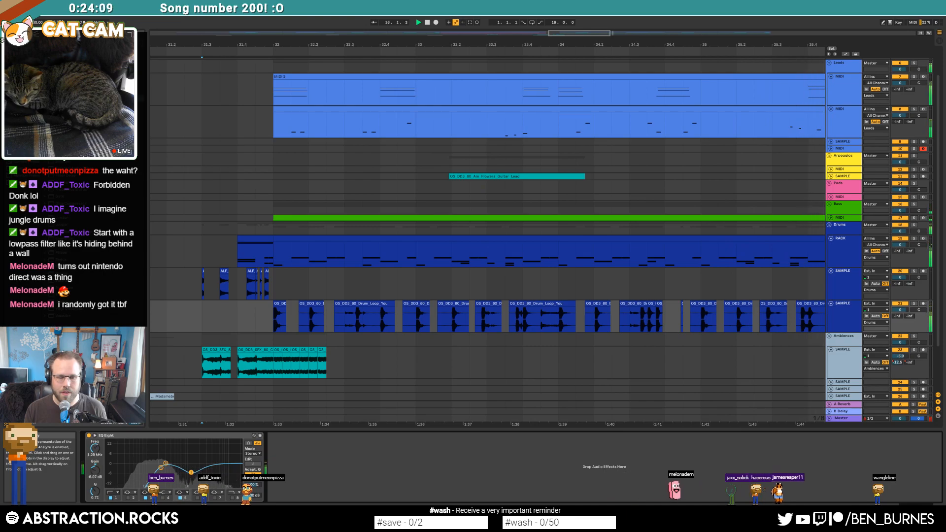
- Add a Compressor after the EQ Eight on the Ambiences sample track with clips near bars 13 and 30, and audition it
drag(570, 33, 569, 17)
scroll(495, 188, down, 3)
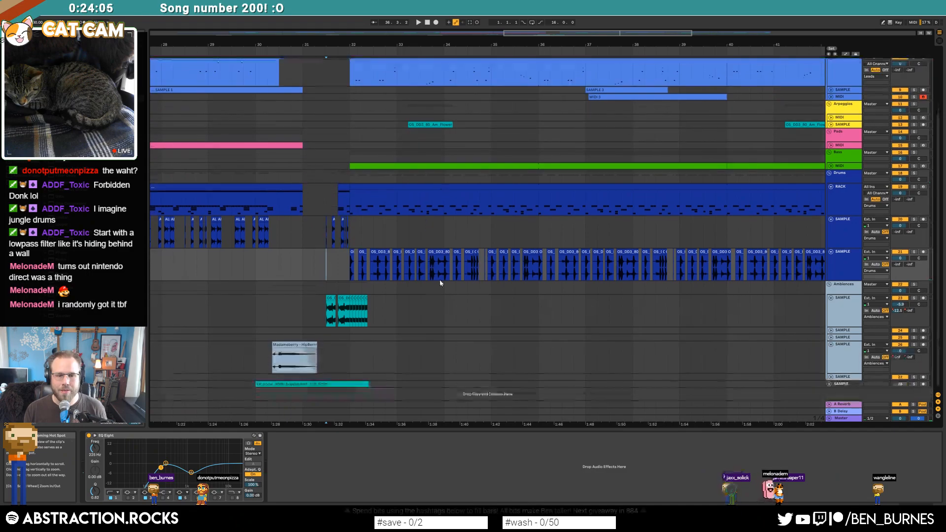
click(256, 349)
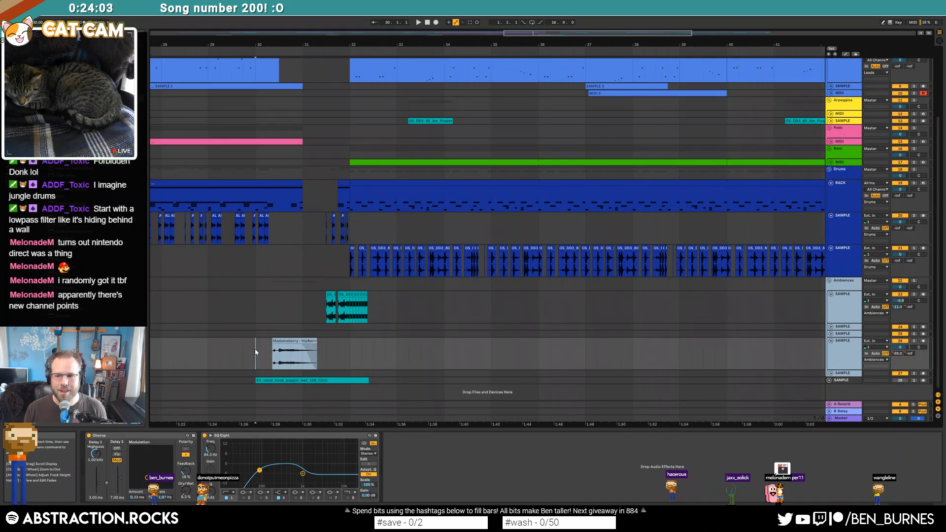
drag(544, 34, 397, 20)
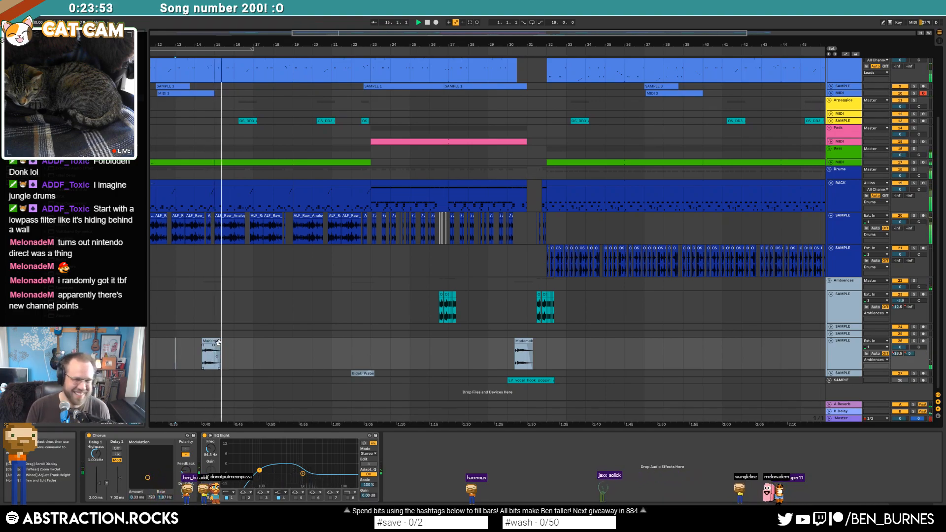
click(909, 352)
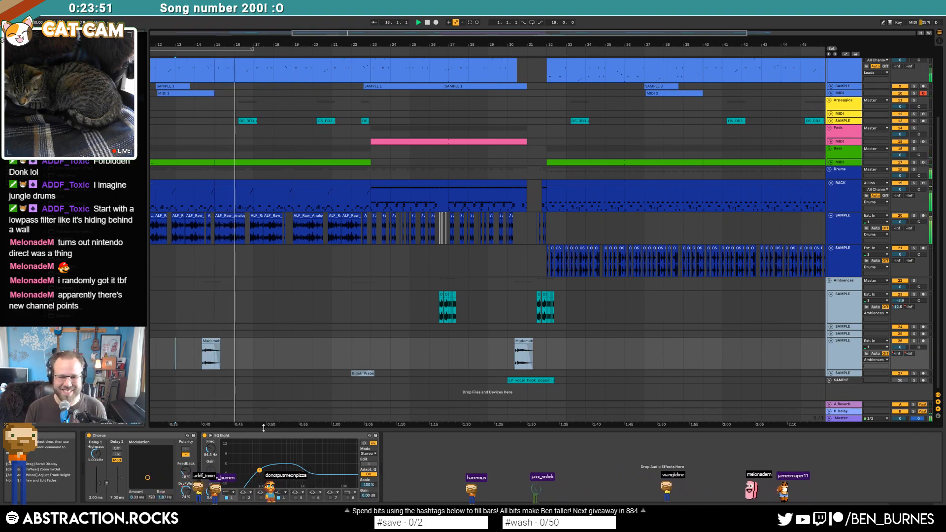
drag(69, 77, 423, 479)
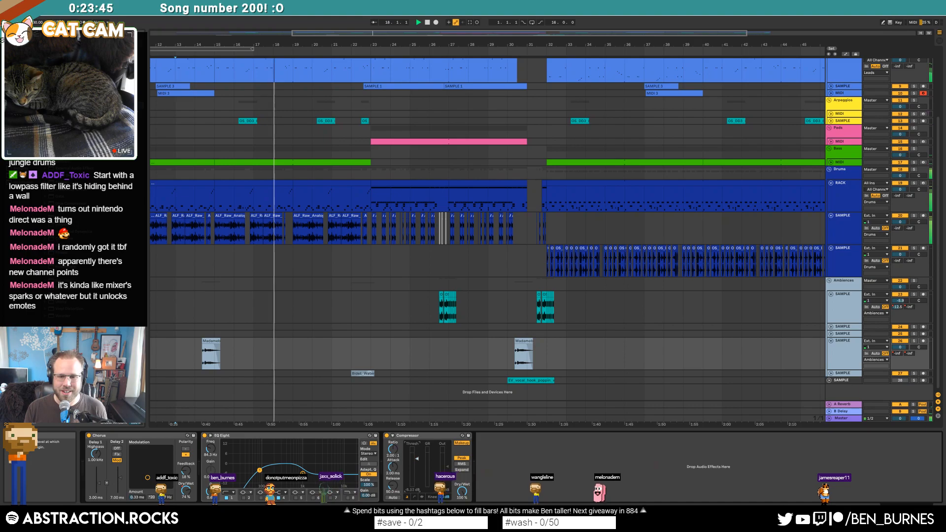
click(493, 353)
key(space)
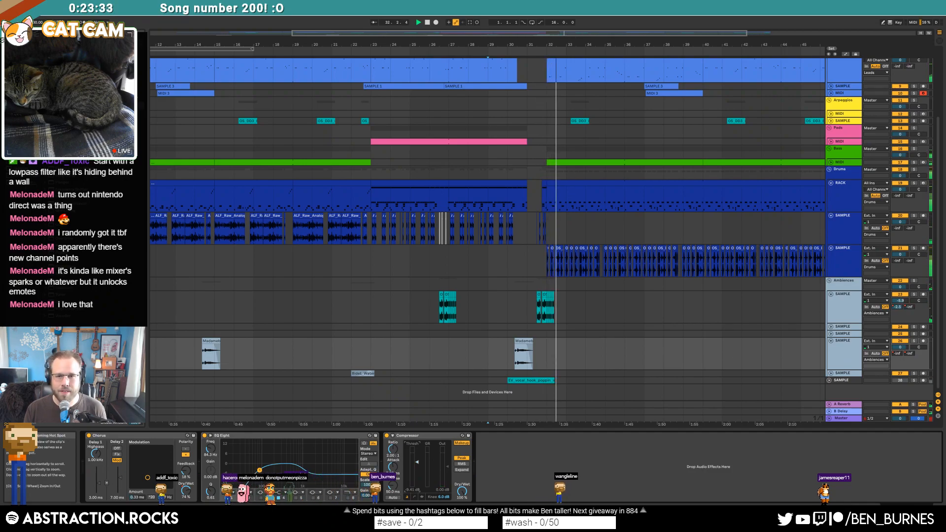
- Shift the short drum loop slice in bar 33, just before the long slice, slightly later in the pattern
drag(575, 44, 423, 123)
scroll(428, 256, up, 3)
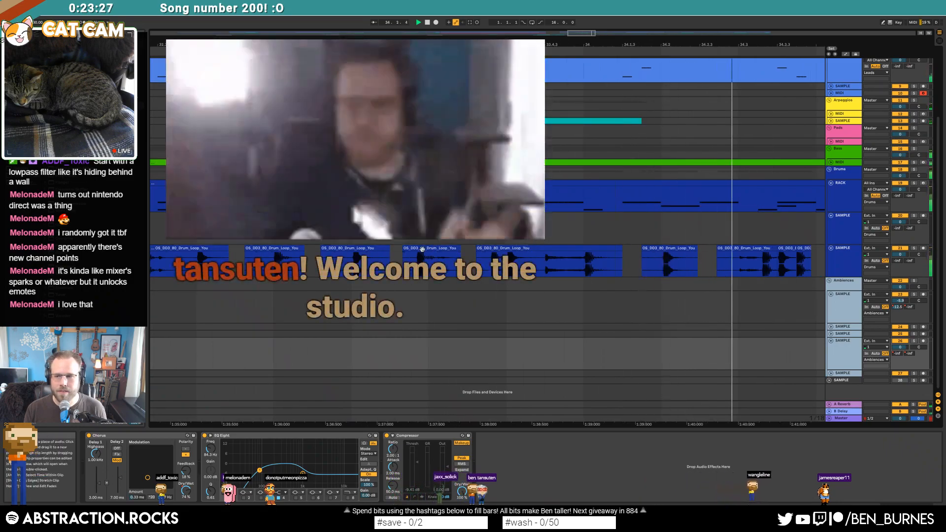
key(space)
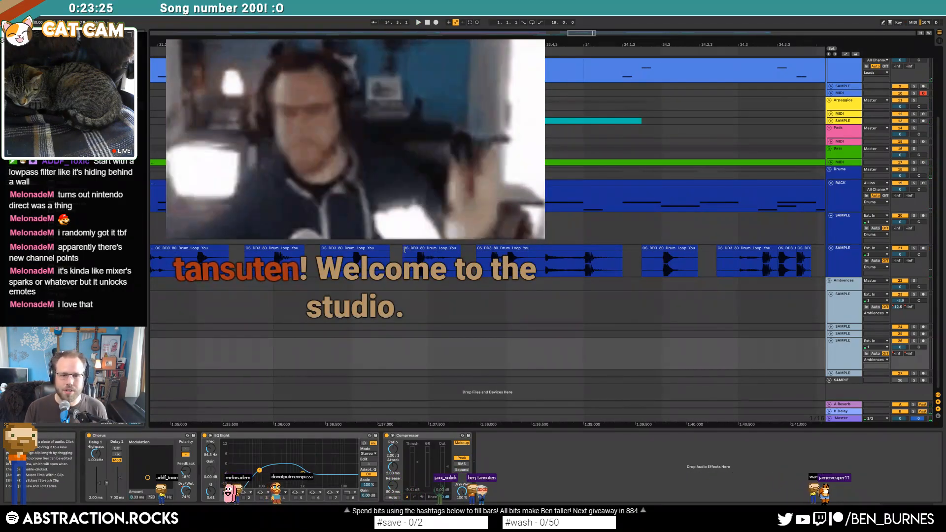
drag(403, 249, 435, 250)
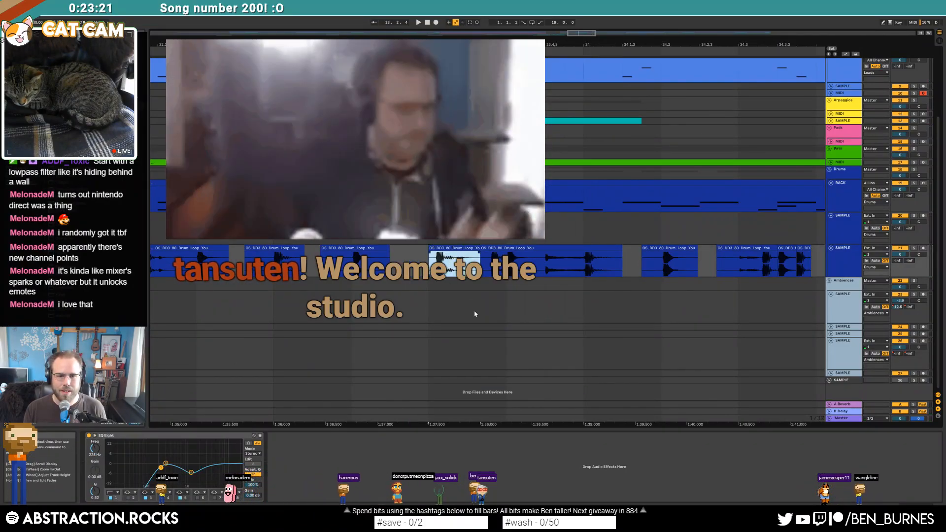
drag(449, 266, 438, 255)
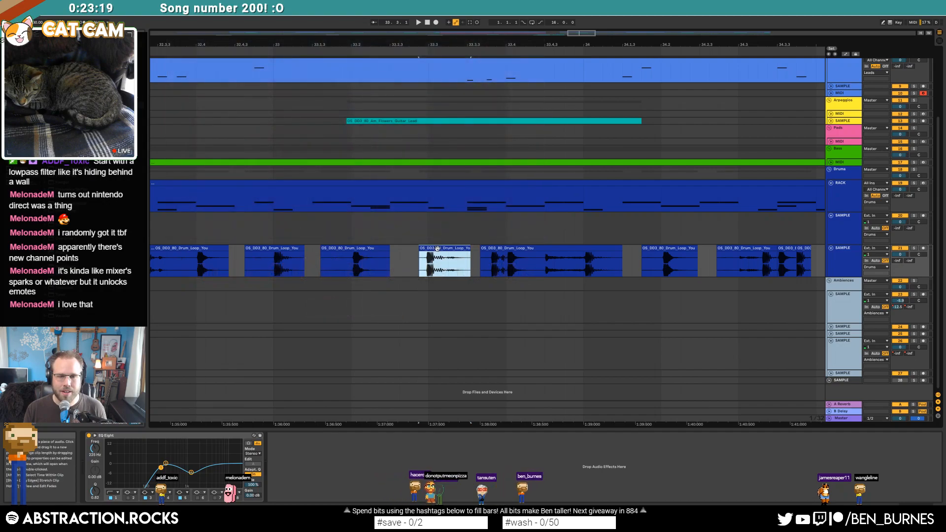
- Duplicate the edited drum loop slices of bars 32 to 36 three times, replacing the old copies up to bar 48
key(w)
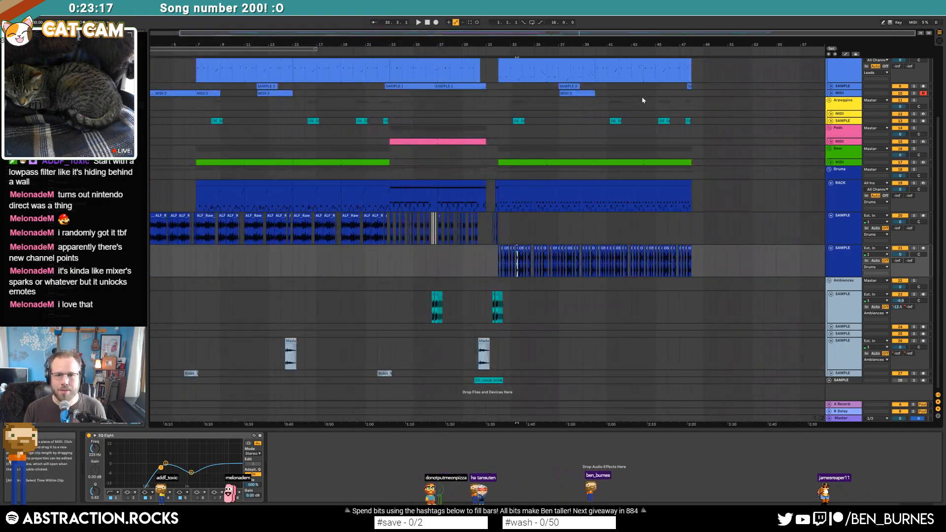
drag(567, 35, 698, 231)
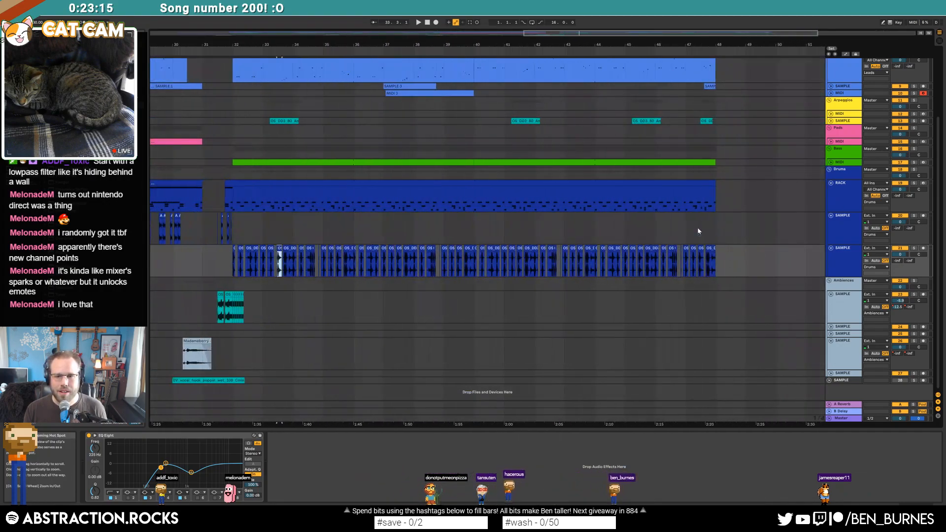
drag(731, 266, 387, 269)
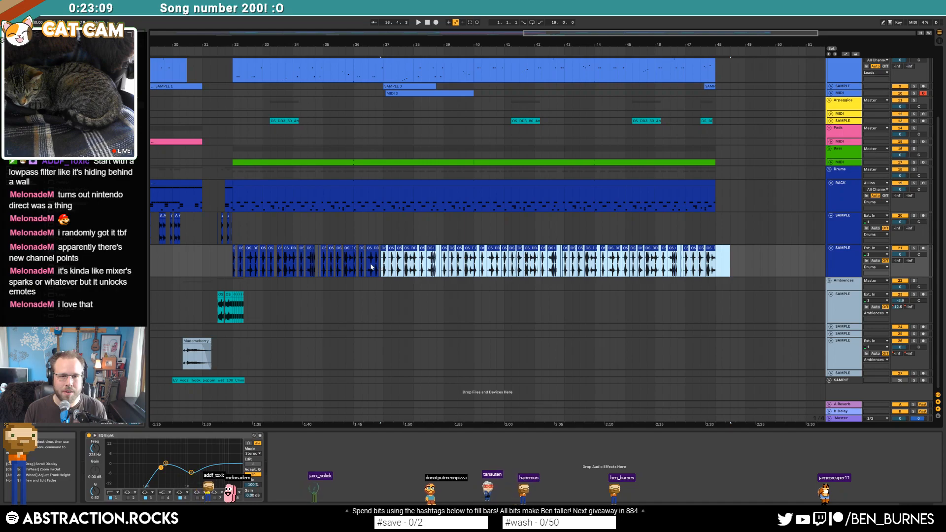
drag(355, 266, 235, 258)
key(ctrl+d)
key(ctrl+d)
key(ctrl+d)
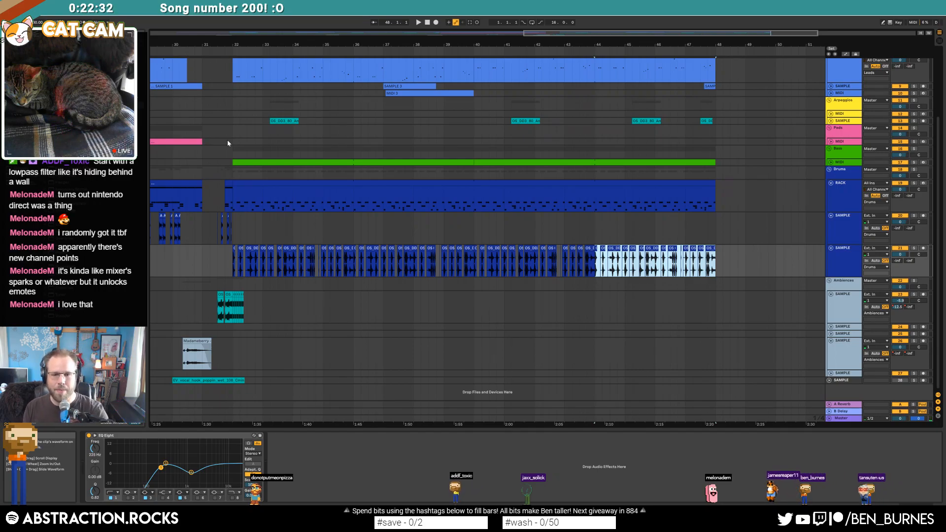
- Refine the drum loop's EQ Eight while playing from bar 31, reworking the mid-frequency dip and adding a high cut at about 10 kHz
click(217, 267)
key(space)
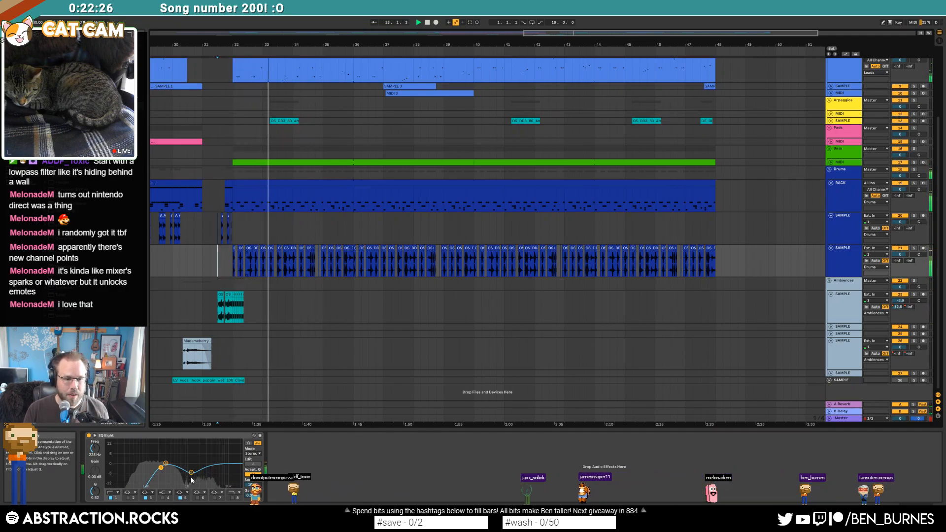
drag(191, 473, 190, 479)
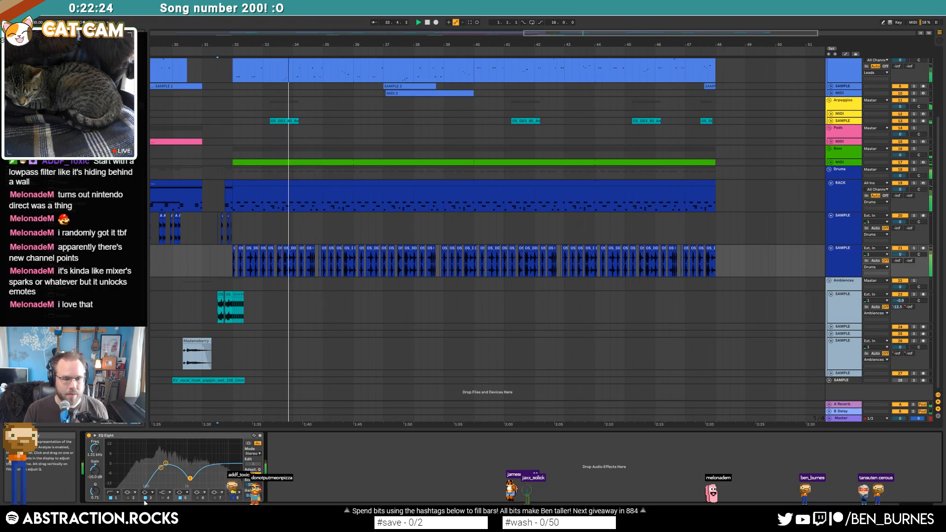
drag(97, 490, 97, 494)
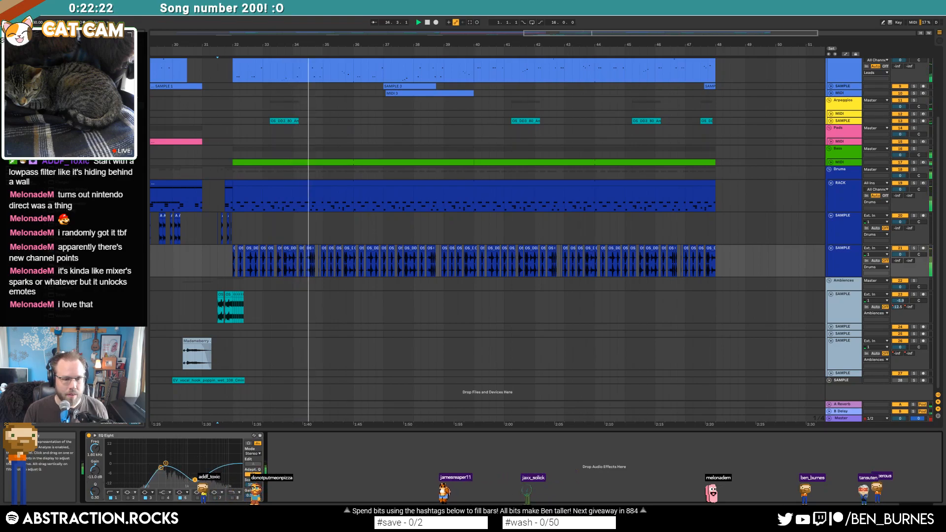
drag(190, 478, 200, 470)
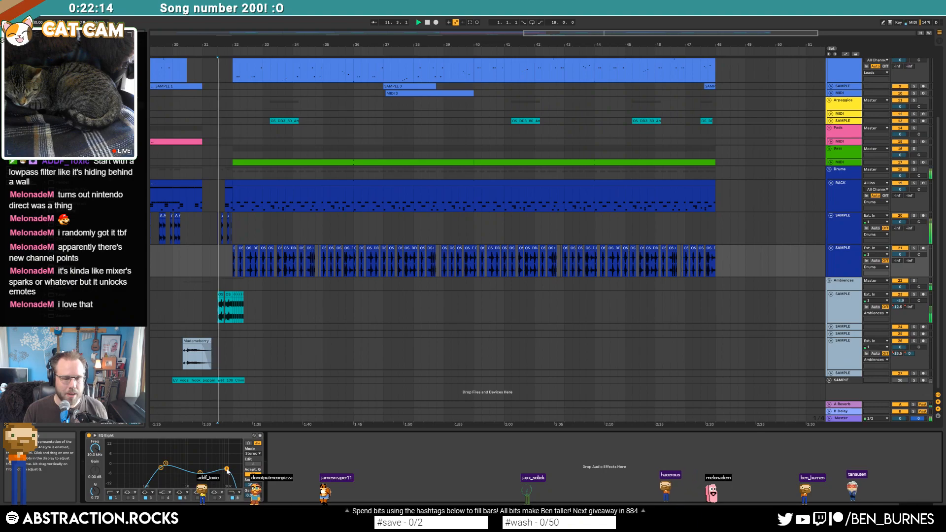
mouse_move(228, 471)
mouse_down()
mouse_move(195, 474)
mouse_move(225, 472)
mouse_up()
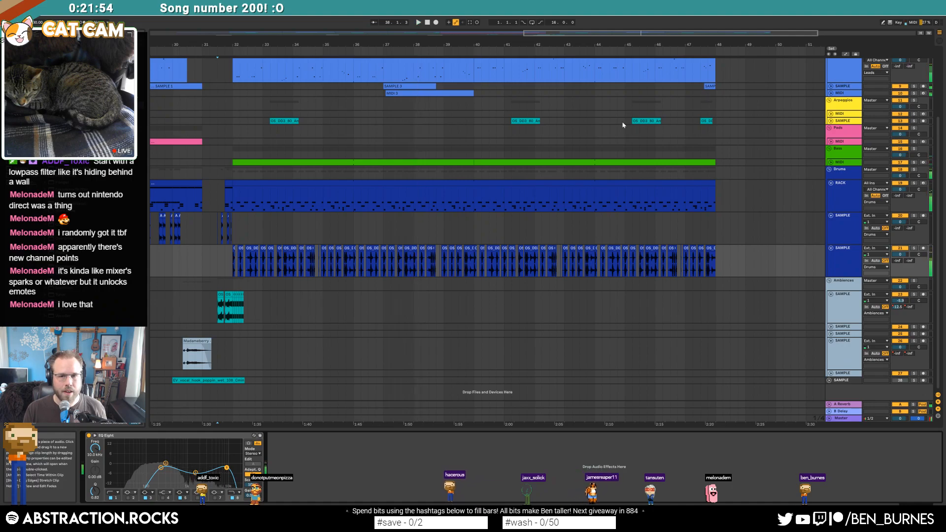
key(space)
scroll(427, 166, up, 2)
scroll(424, 160, up, 3)
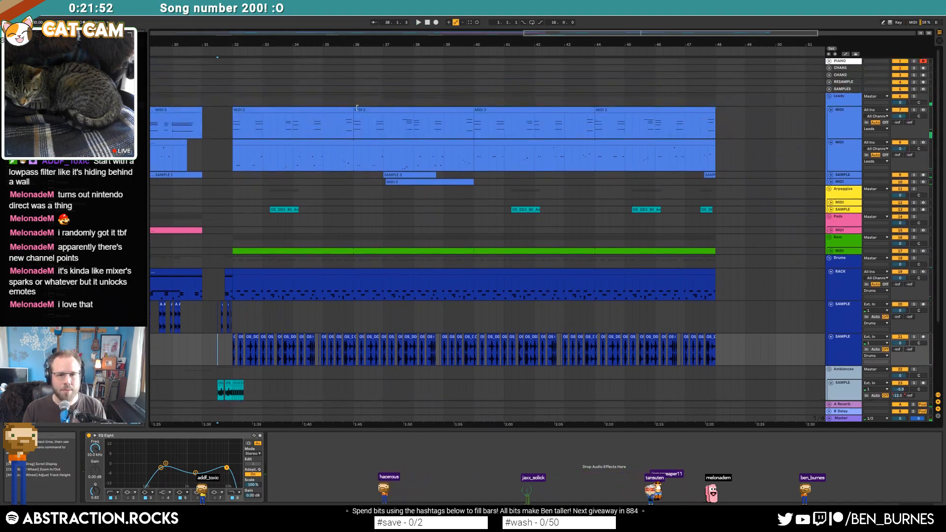
- Delete the time from bar 36 to bar 44 across all tracks and audition the join from bar 36
click(427, 110)
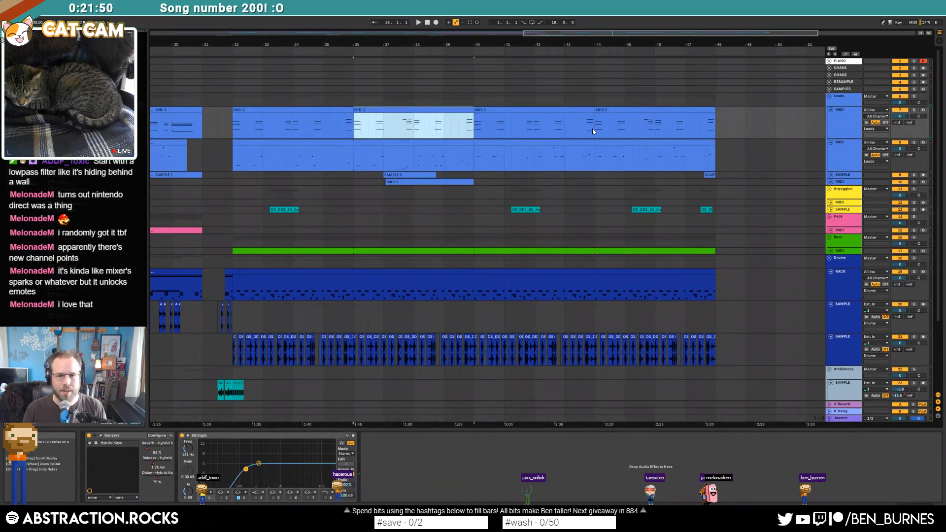
shift+click(585, 113)
key(ctrl+shift+Delete)
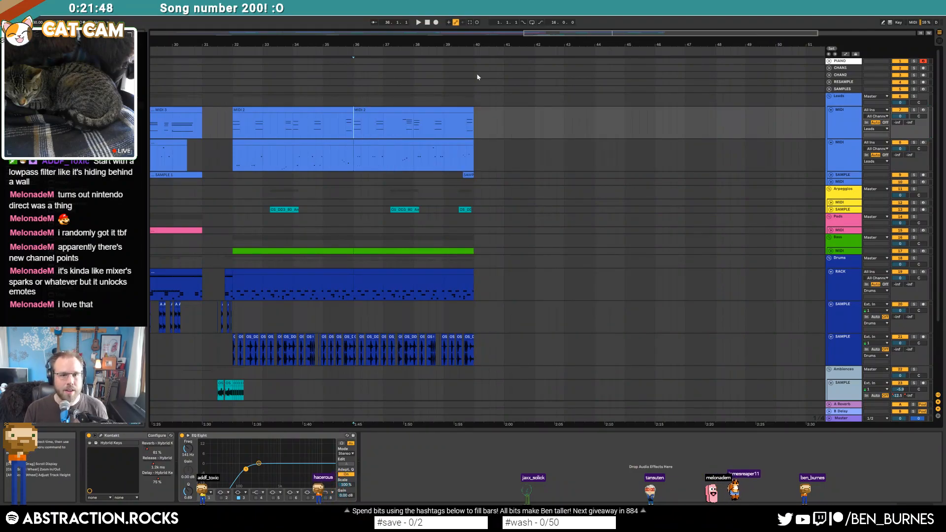
click(335, 52)
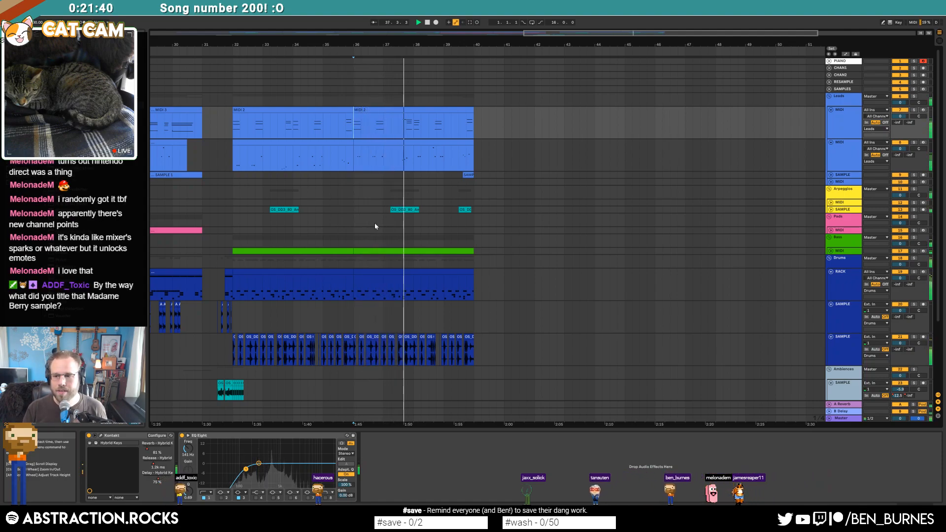
key(space)
- Examine the name of the sample clip near bar 30 on the lower Ambiences sample track
scroll(250, 342, down, 2)
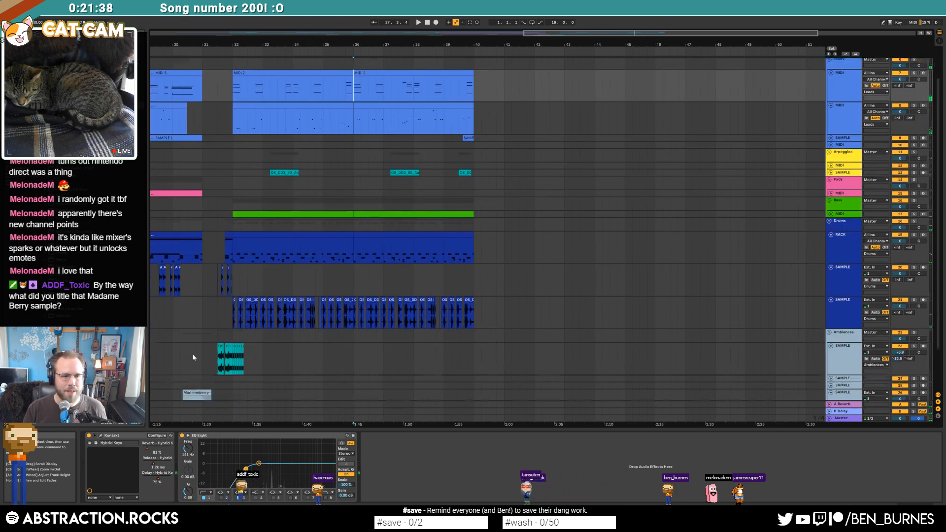
click(193, 394)
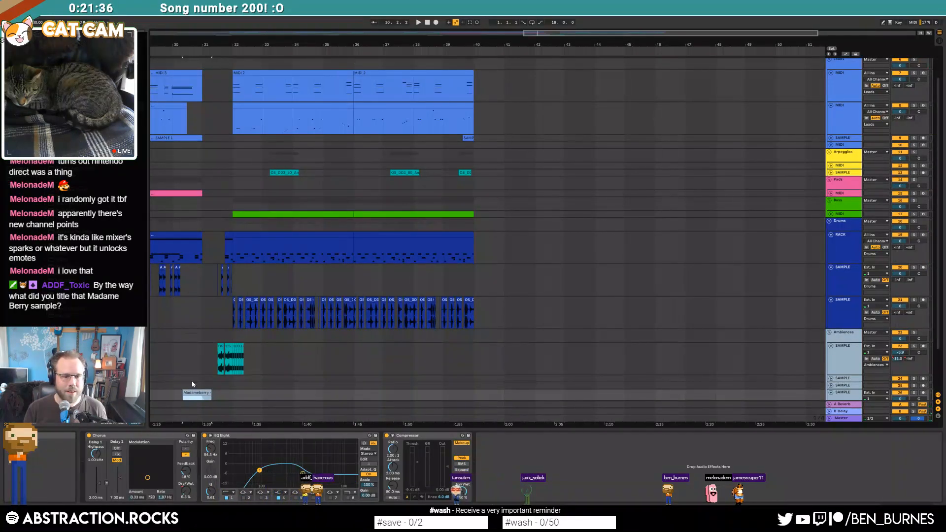
key(z)
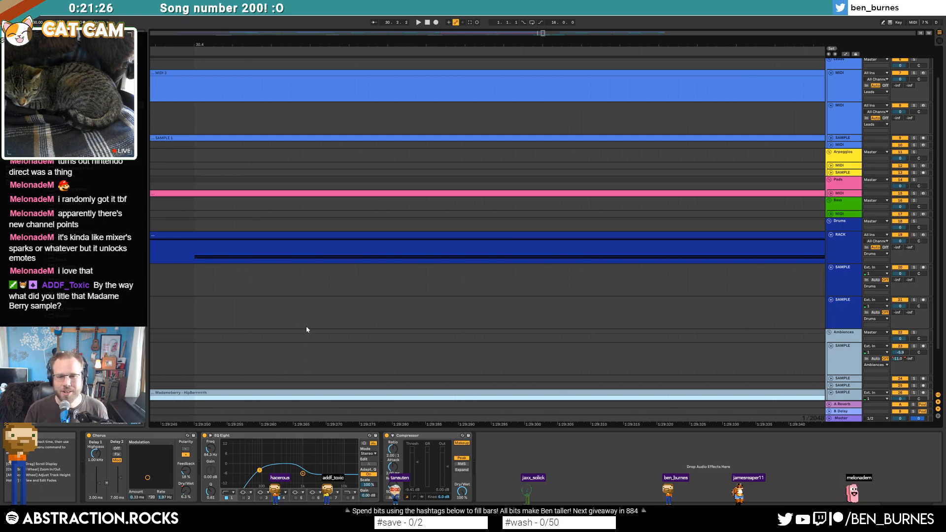
ctrl+scroll(226, 342, down, 3)
scroll(227, 345, down, 1)
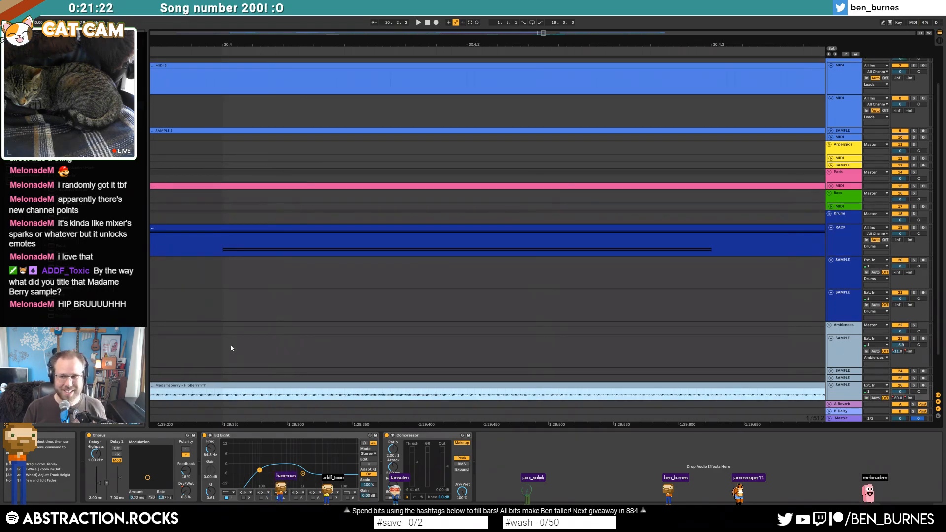
ctrl+scroll(231, 348, down, 5)
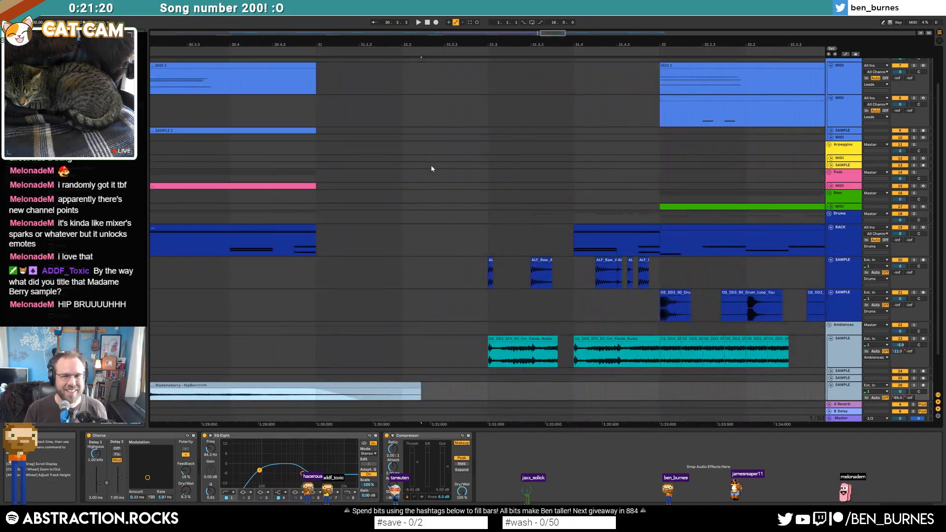
ctrl+scroll(439, 128, down, 5)
- Audition the transition into bar 32 from near the end of bar 31 while checking the lower ambience sample tracks
click(437, 54)
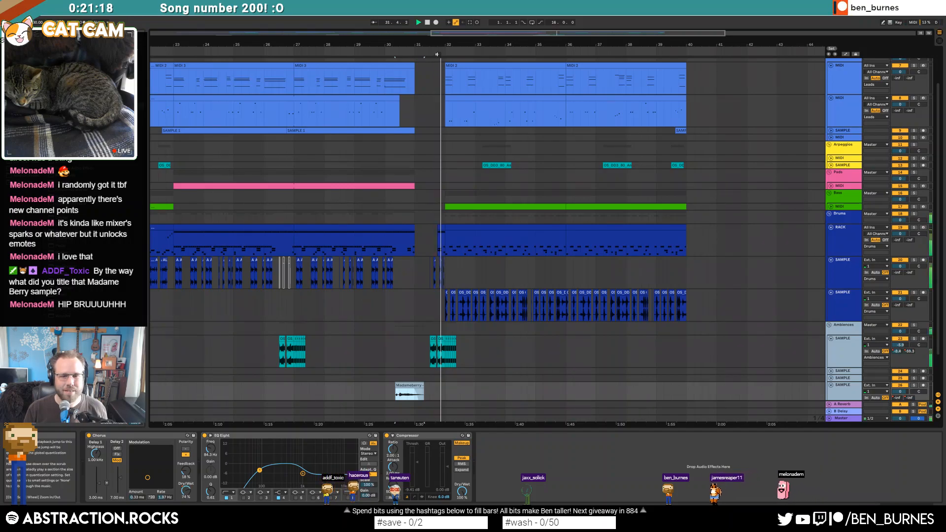
scroll(547, 197, down, 3)
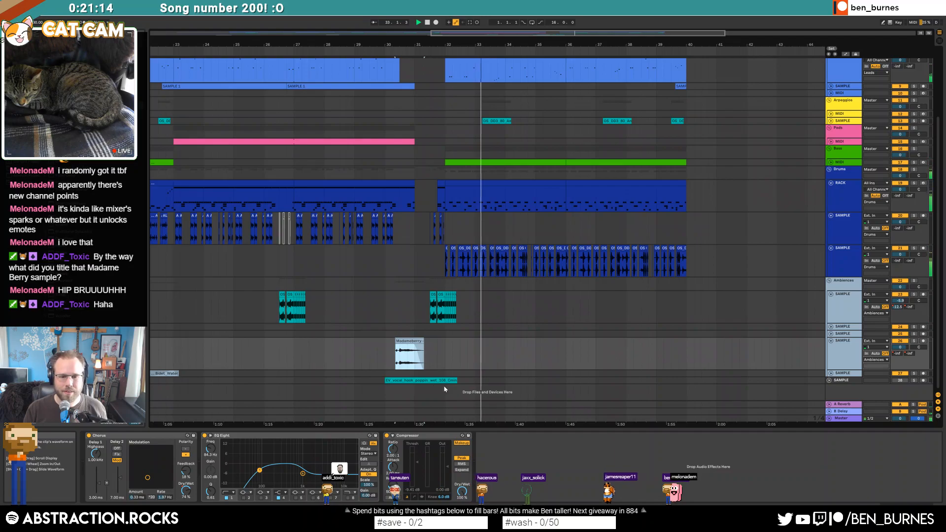
click(793, 357)
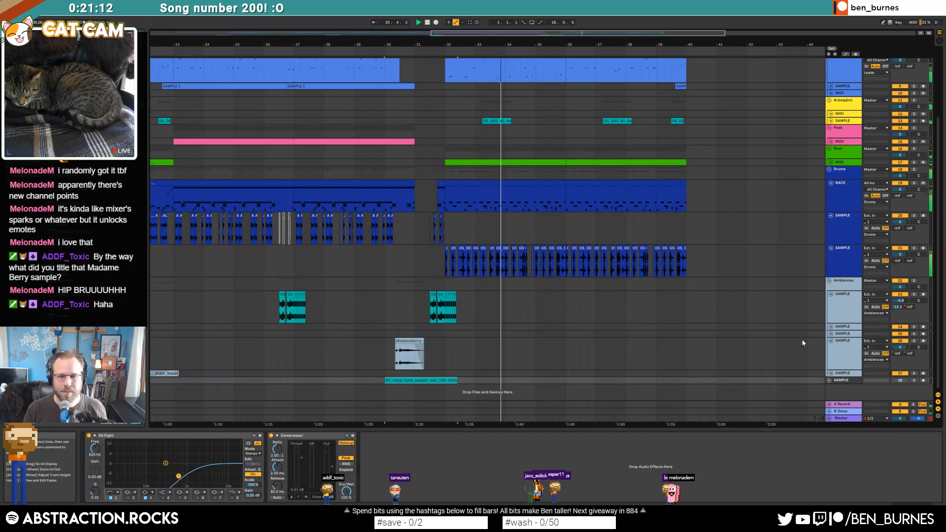
key(space)
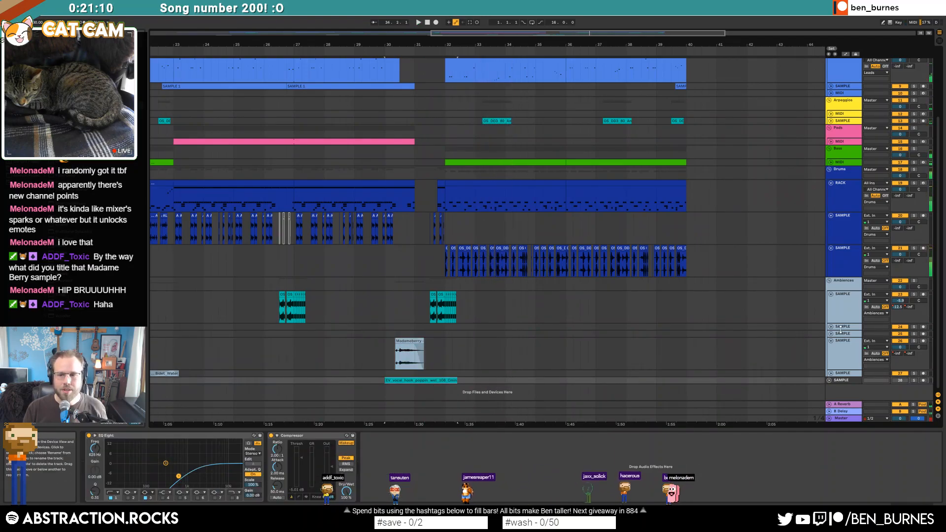
- Place the Abstraction - Field Recording - Nighttime sample at bar 32 on the empty sample track below the first Ambiences sample track
click(842, 327)
key(shift+Tab)
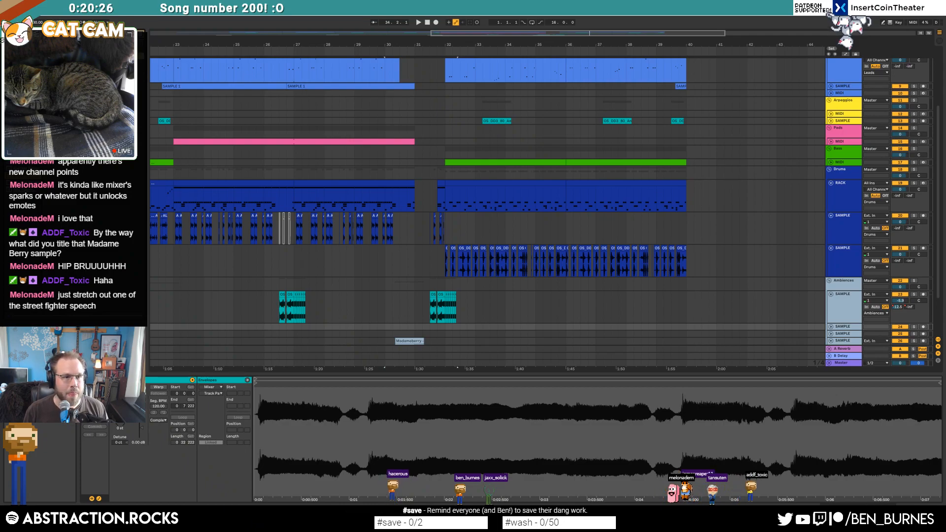
scroll(824, 301, down, 3)
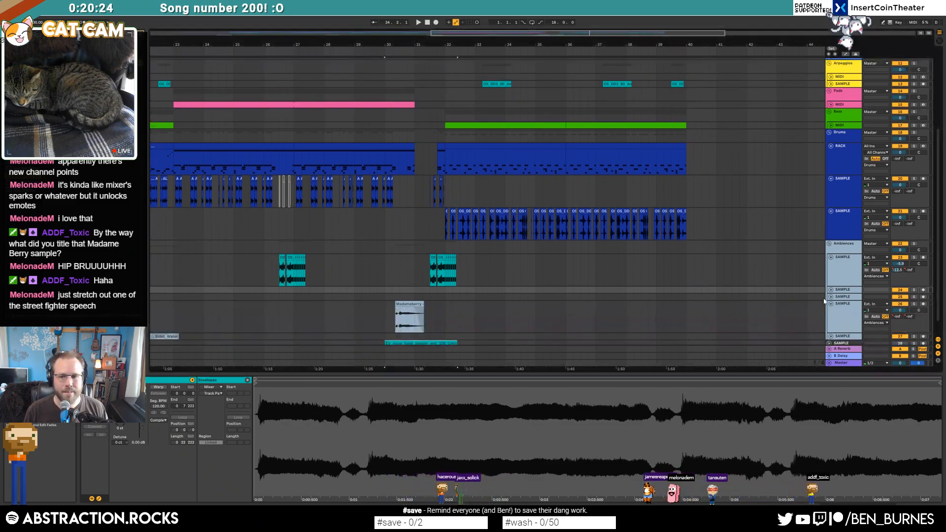
click(832, 290)
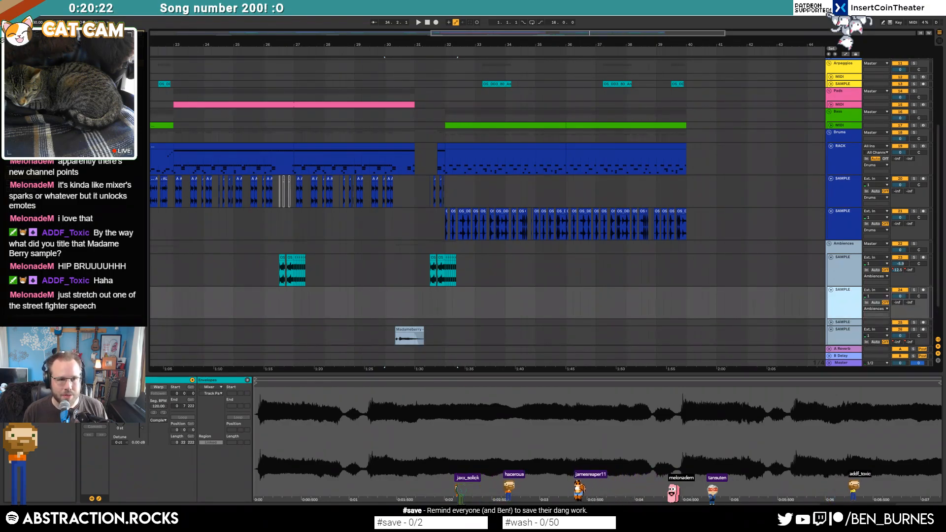
drag(74, 207, 476, 297)
- Trim the Nighttime field recording to end at bar 40 by deleting everything past that point
key(shift+Tab)
click(696, 322)
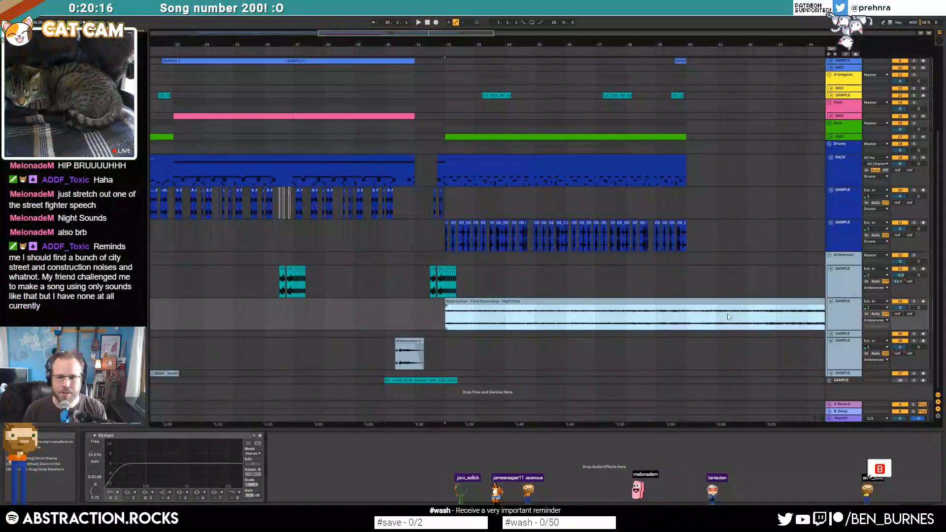
drag(688, 321, 732, 320)
key(Delete)
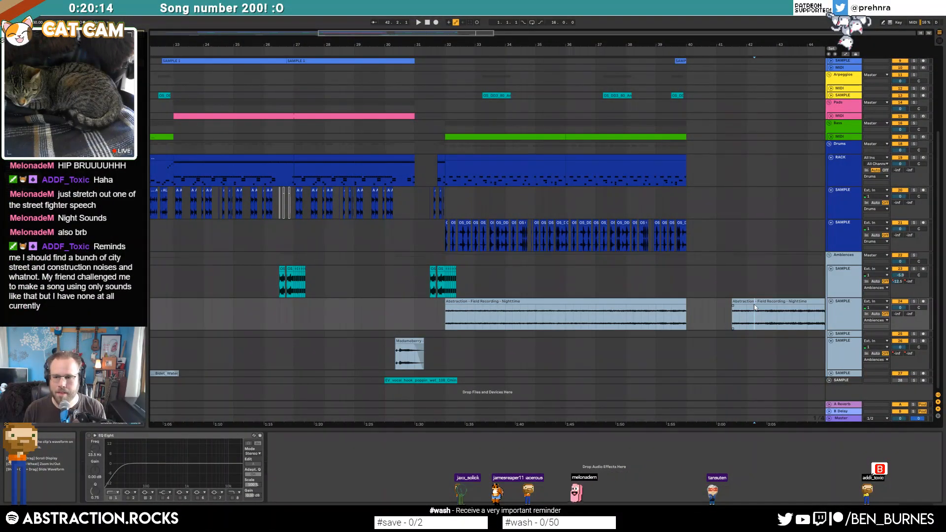
click(755, 307)
key(Delete)
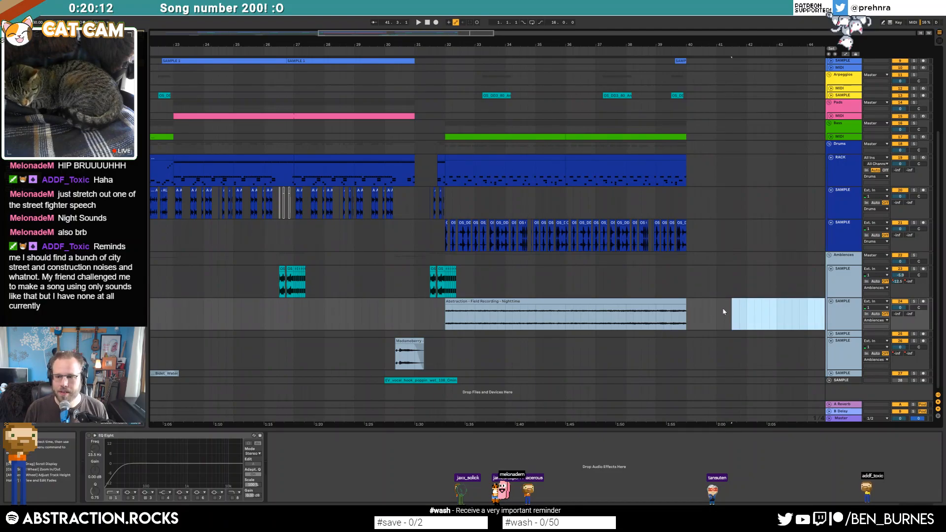
- Enable the EQ Eight on the Nighttime recording's track and raise its low cut frequency
key(shift+Tab)
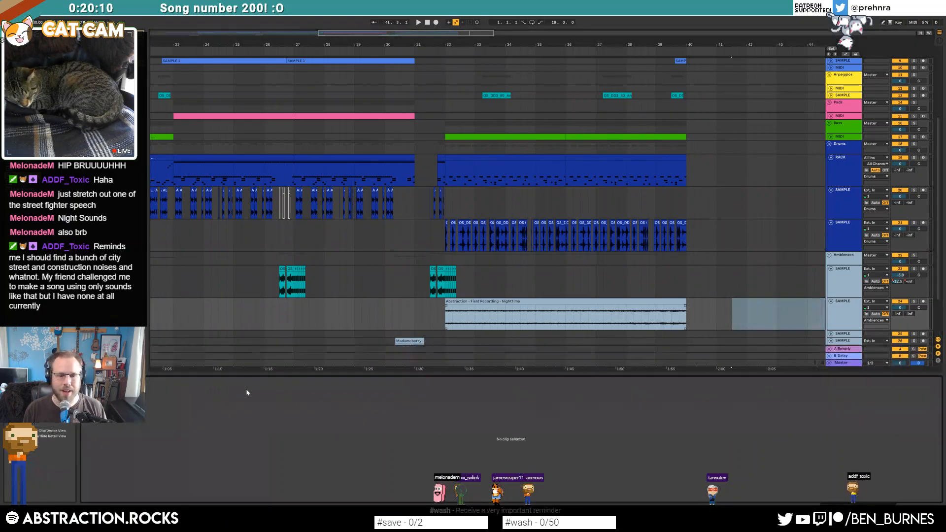
key(shift+Tab)
click(89, 436)
drag(123, 472, 157, 474)
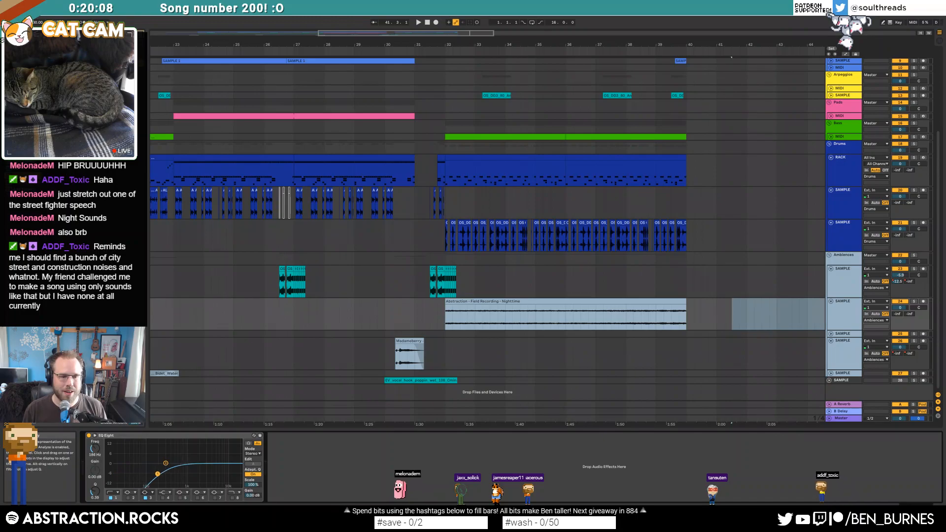
- Play from bar 32 and lower the Nighttime recording track's volume to -4.7 dB
click(627, 303)
key(space)
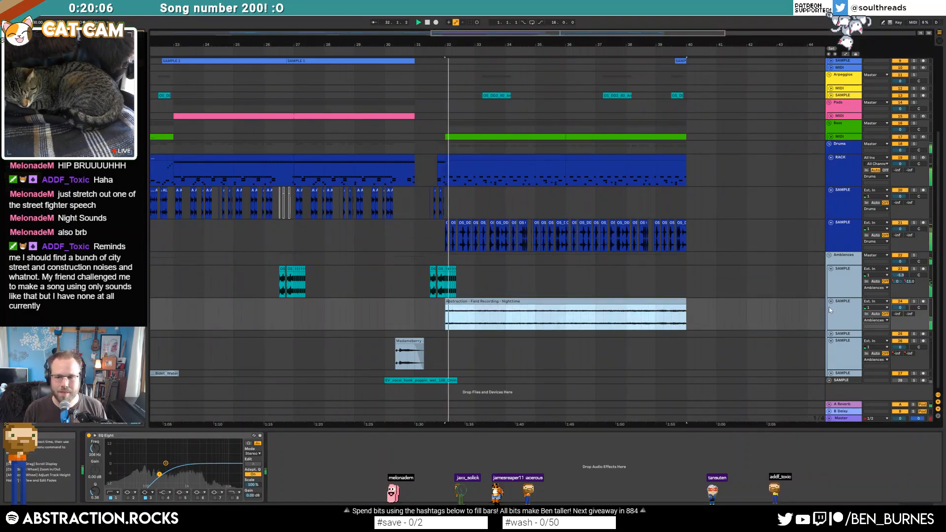
mouse_move(901, 308)
mouse_down()
mouse_move(902, 326)
mouse_move(901, 312)
mouse_up()
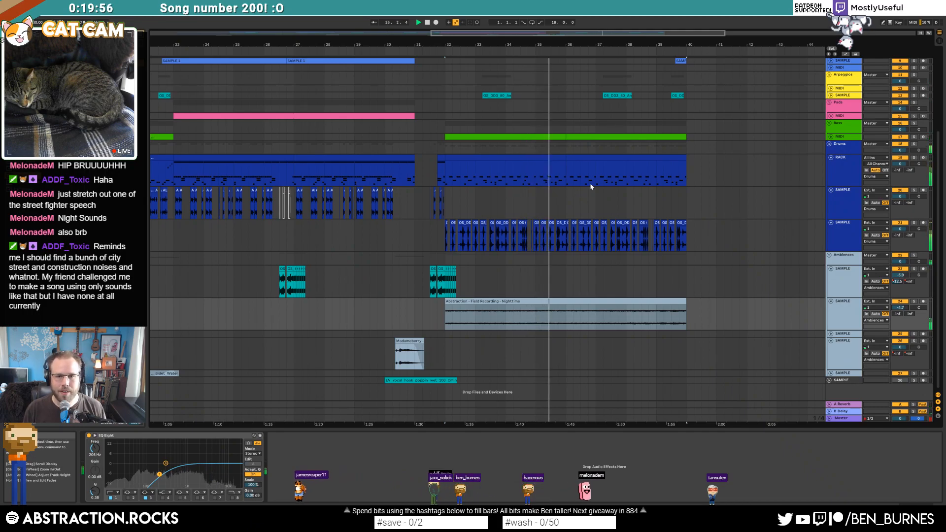
scroll(619, 180, up, 3)
scroll(627, 177, down, 3)
scroll(621, 179, up, 1)
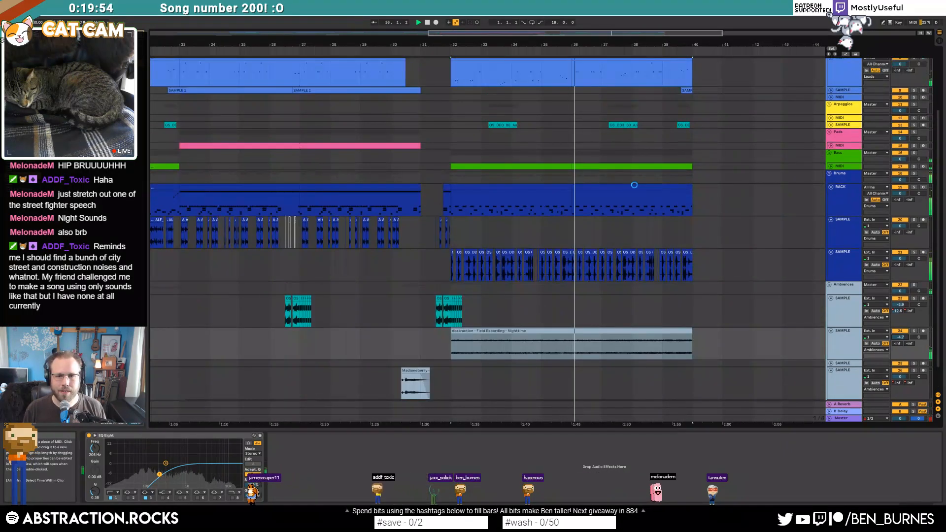
key(space)
- Create a one-bar MIDI clip at bar 32 on the Arpeggios MIDI track and draw short descending notes from C5 to G4
scroll(644, 193, up, 1)
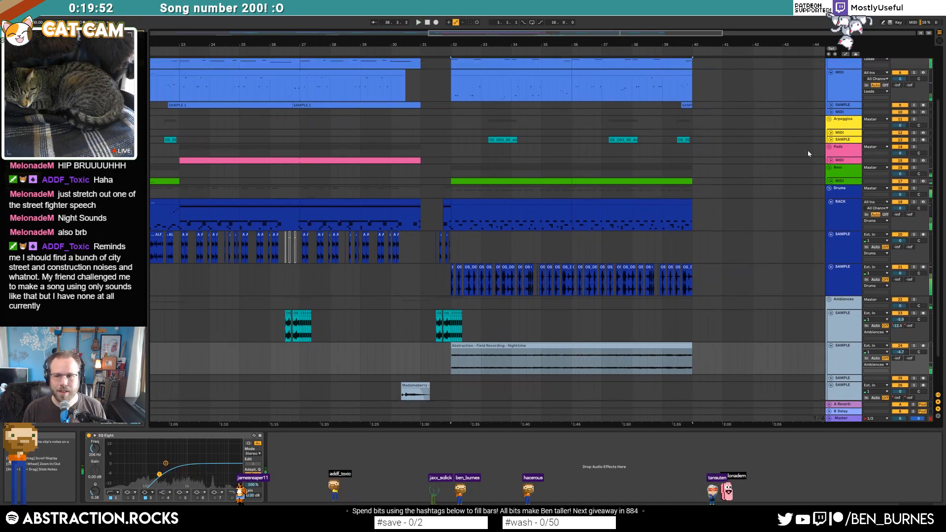
click(831, 141)
click(831, 140)
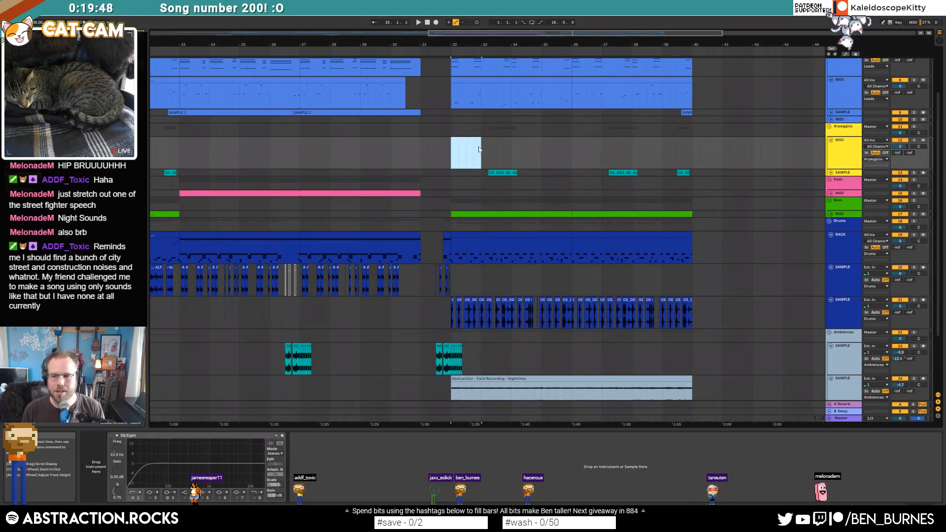
key(ctrl+shift+m)
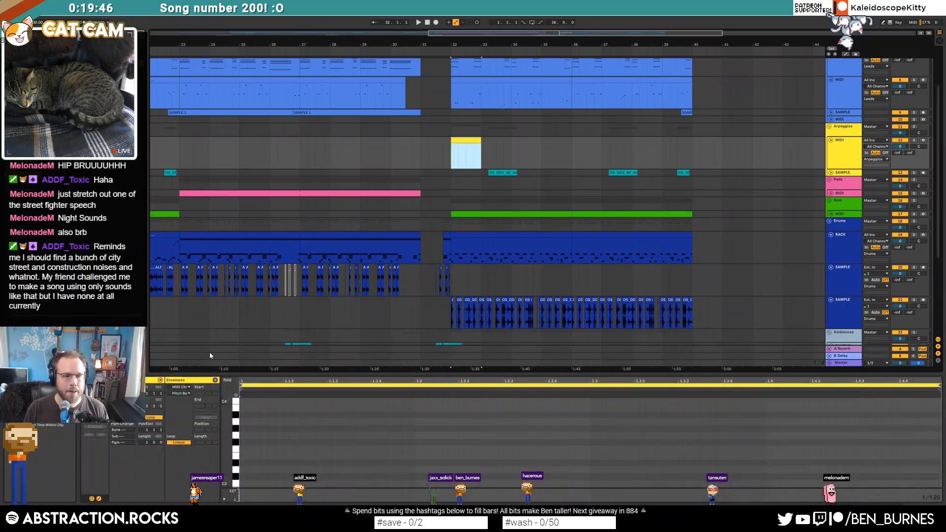
drag(226, 434, 226, 463)
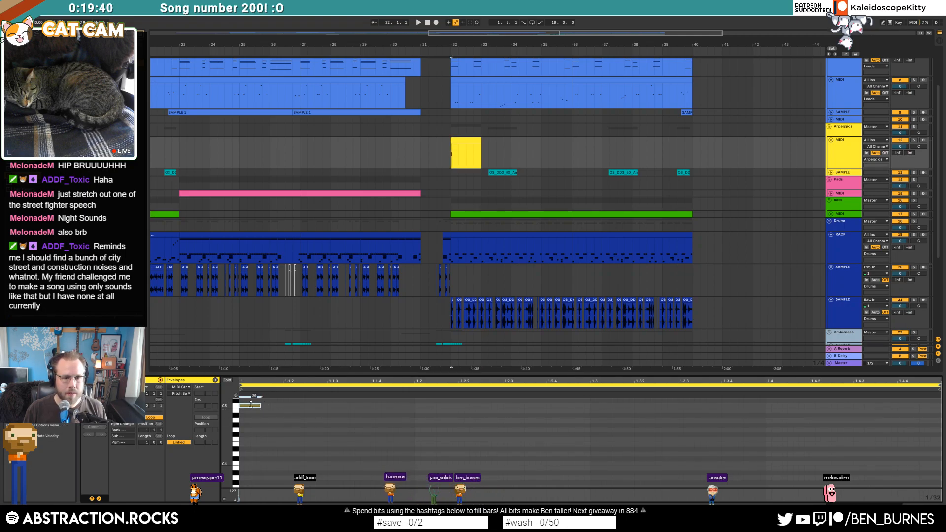
double_click(287, 416)
key(space)
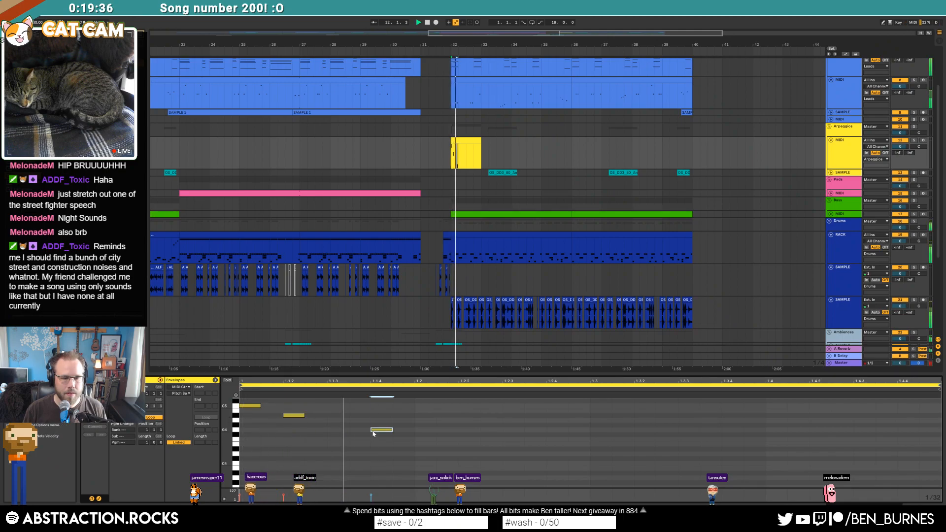
- Add ValhallaDelay before the EQ Eight on the Arpeggios MIDI track, with Massive as the instrument ahead of it
key(shift+Tab)
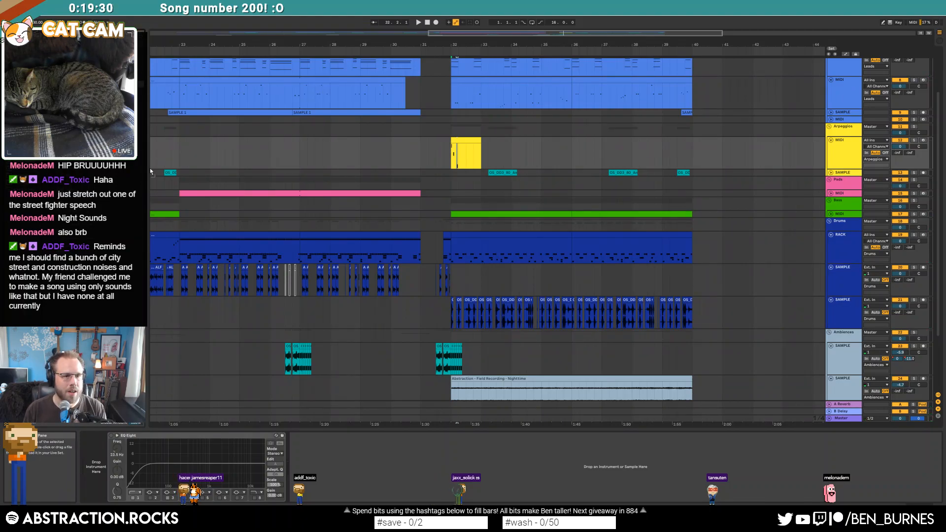
drag(151, 172, 123, 465)
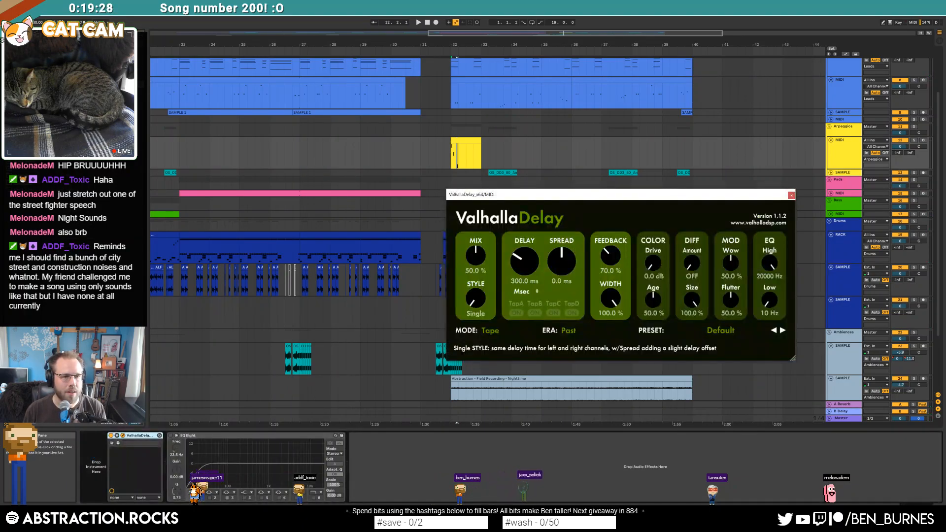
click(139, 436)
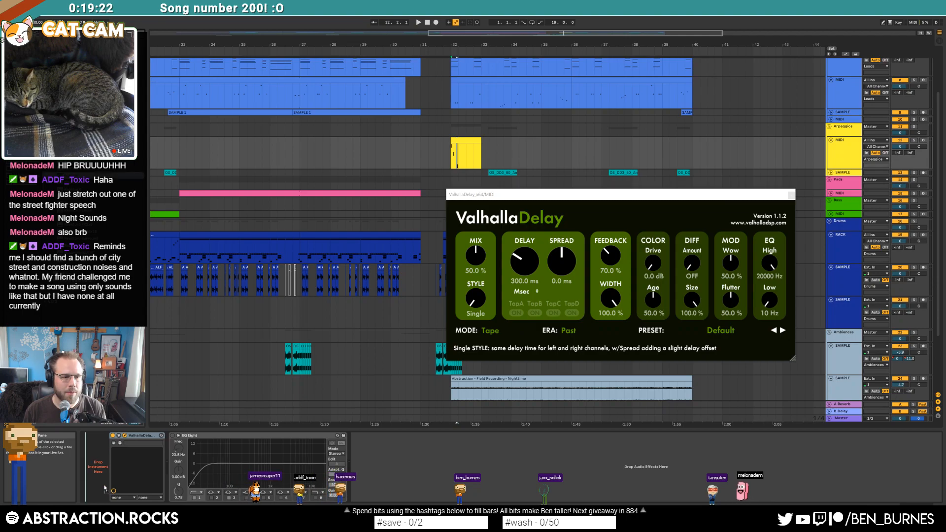
click(536, 198)
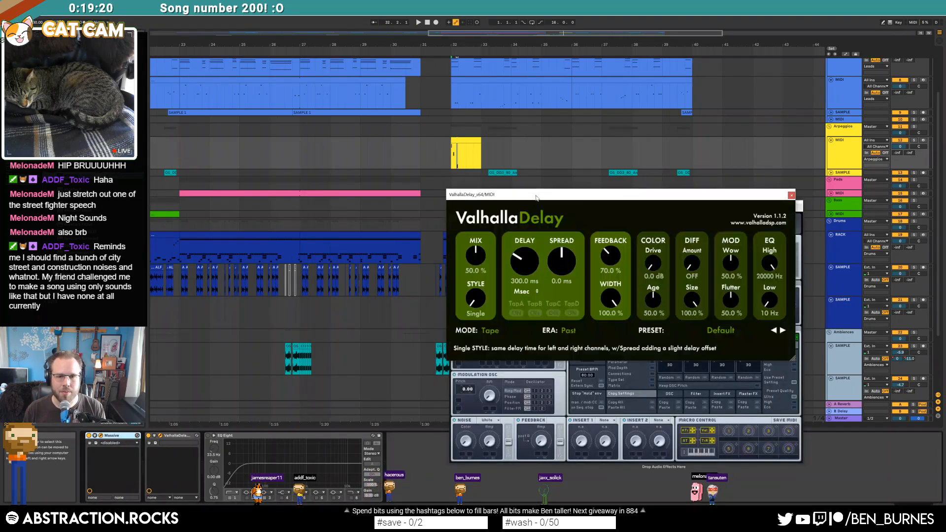
- Sync ValhallaDelay's delay time to a 1/16 note and set its mix to 34.4% and feedback to 74.8%
click(529, 291)
click(524, 307)
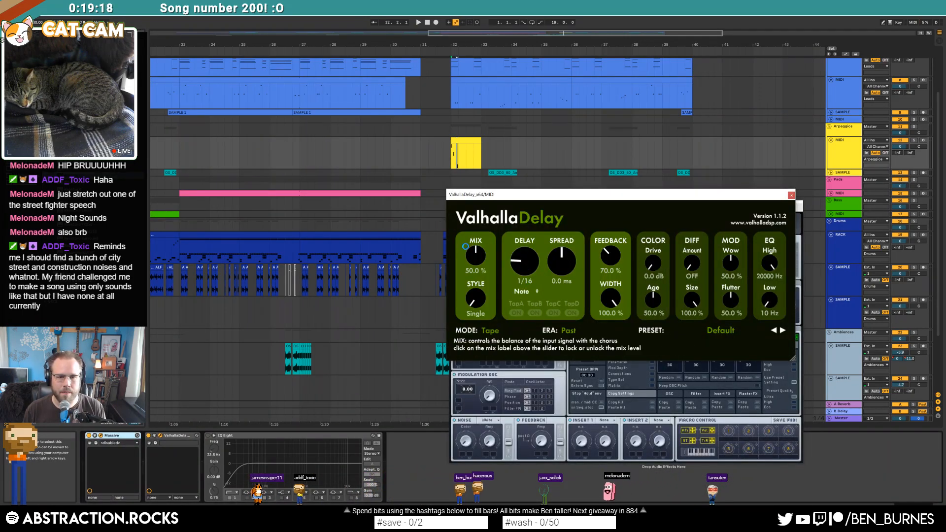
drag(474, 262, 474, 276)
drag(610, 257, 610, 253)
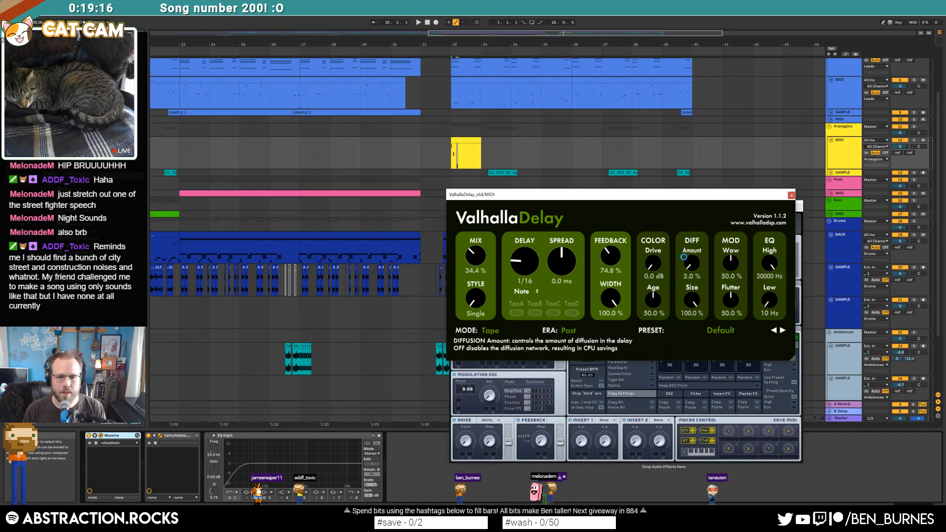
- Set the delay's diffusion amount to 31.6%, drive to 3.9 dB, wow to 50.8% and flutter to 42.8%
drag(689, 262, 673, 232)
drag(652, 265, 654, 246)
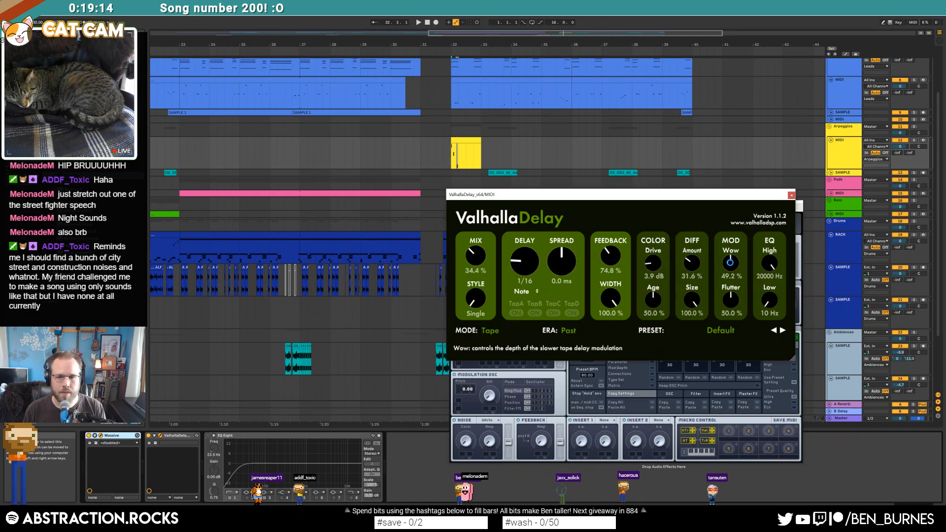
drag(730, 264, 728, 298)
drag(731, 264, 731, 262)
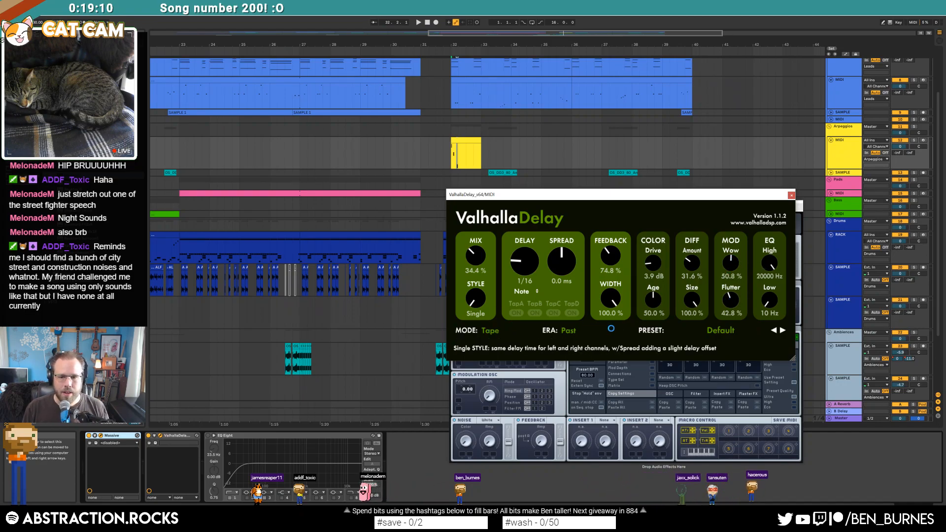
- Switch the delay's era to Future and close the ValhallaDelay window
click(592, 331)
click(576, 357)
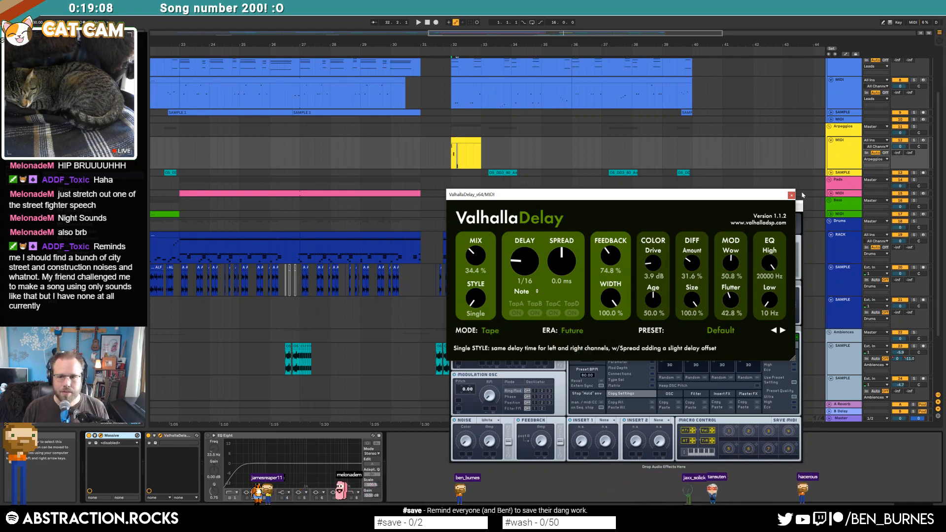
click(792, 195)
- Shorten Massive's envelope attack and adjust the first two oscillators' wavetable positions, detuning their pitches to 0.01 and -0.01
click(658, 337)
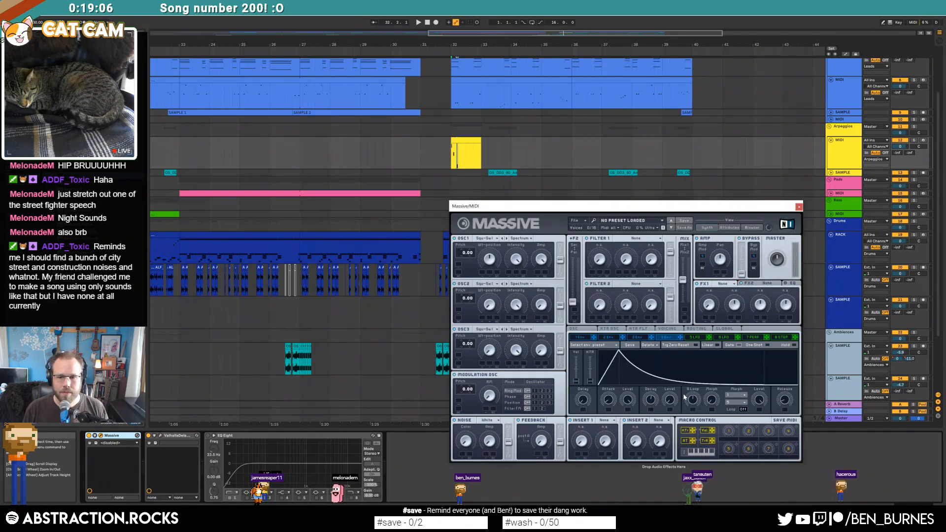
drag(605, 351, 613, 351)
drag(488, 260, 487, 252)
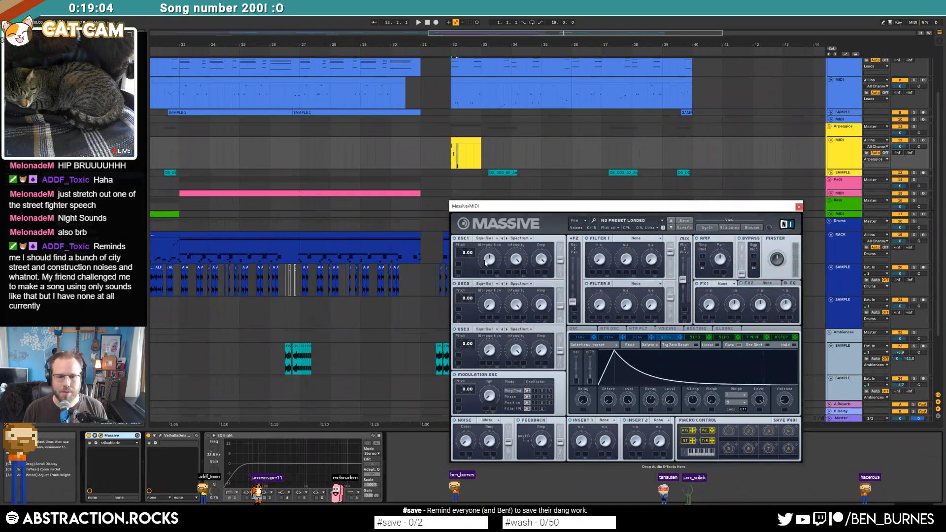
drag(485, 303, 484, 291)
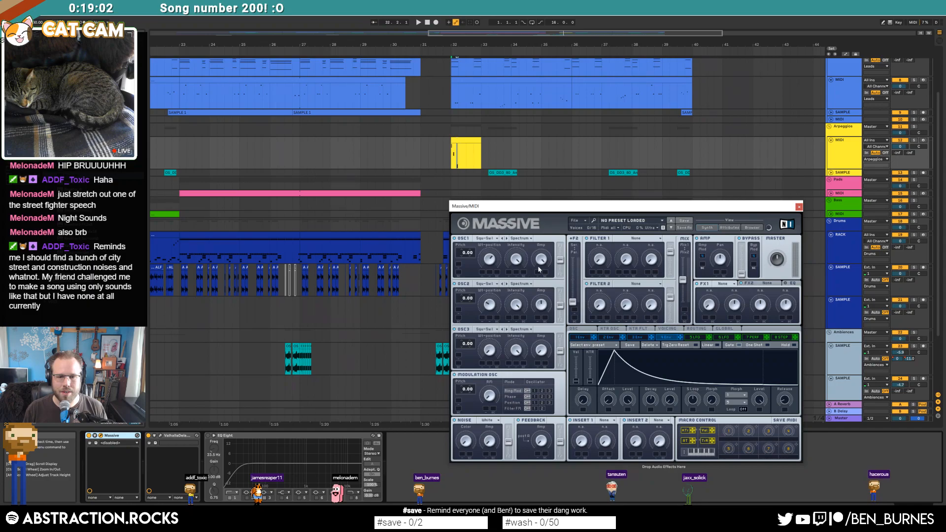
drag(471, 299, 472, 299)
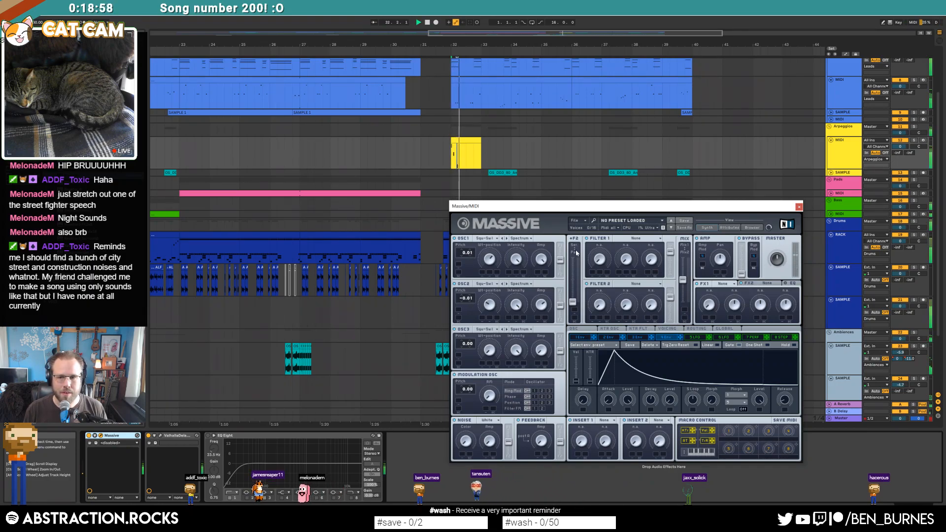
- Stop playback, lower the Arpeggios MIDI track's volume to about -14 dB, and move the Massive window clear of the lower arrangement
key(space)
drag(900, 147, 900, 168)
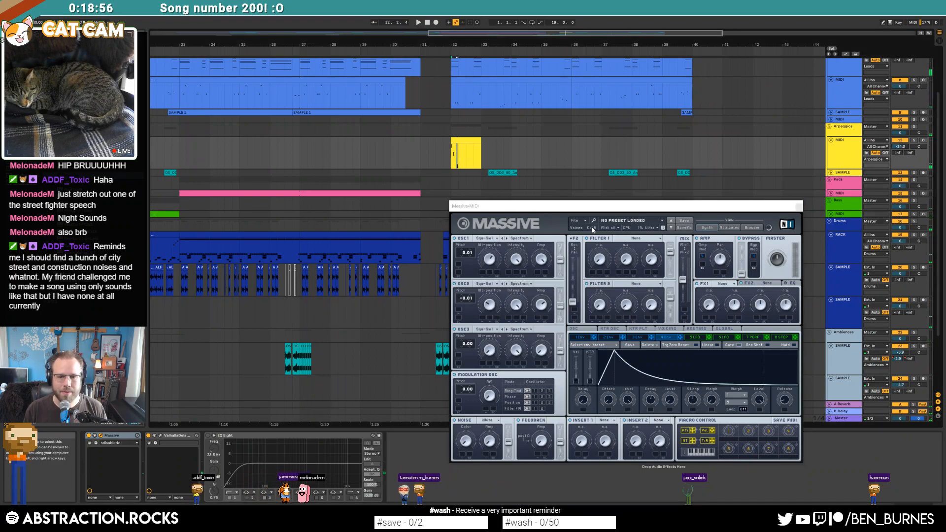
drag(566, 206, 356, 65)
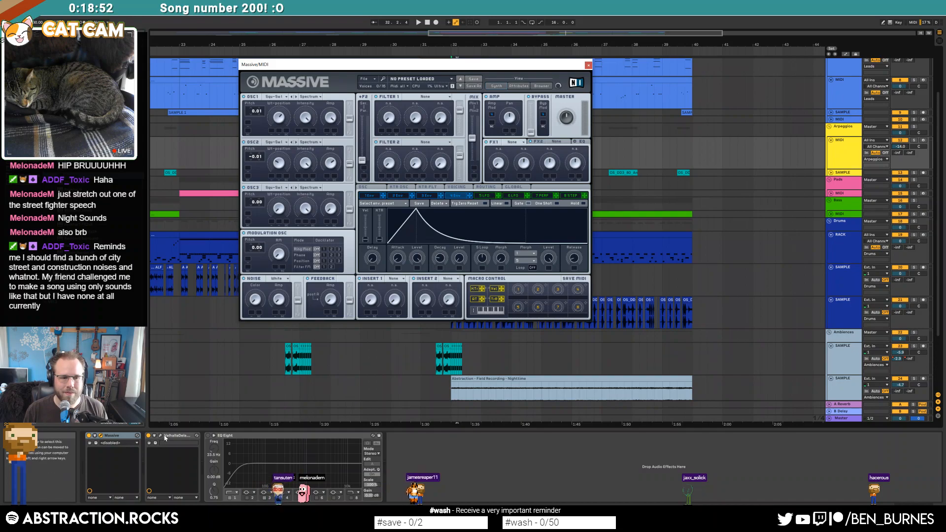
- Open ValhallaDelay on the arpeggio track, set mix to 33.2% and delay to 1/8, and raise the track's volume during playback
click(163, 436)
drag(481, 191, 500, 213)
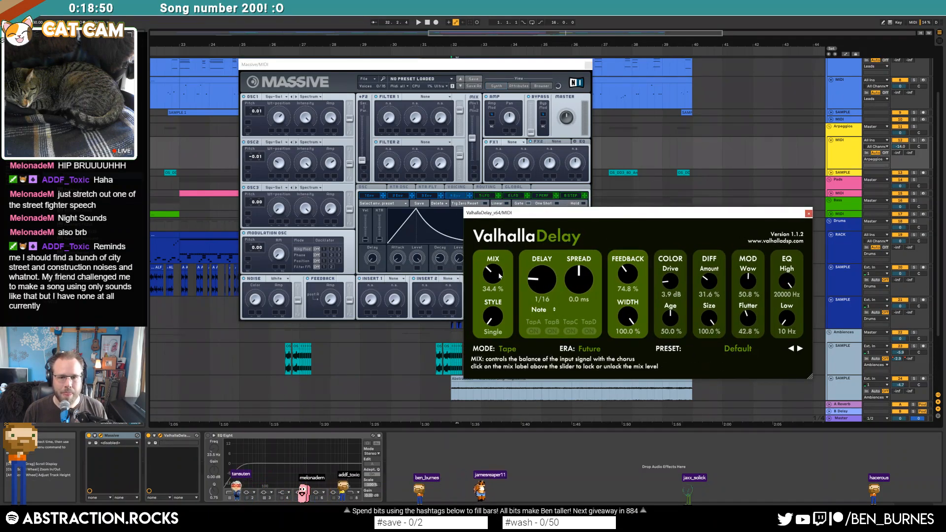
drag(500, 276, 537, 265)
key(space)
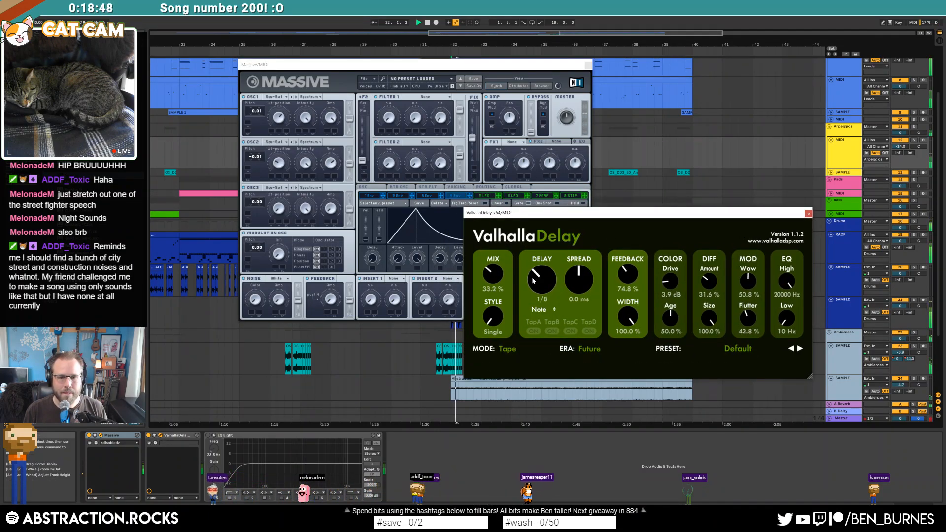
drag(900, 147, 900, 150)
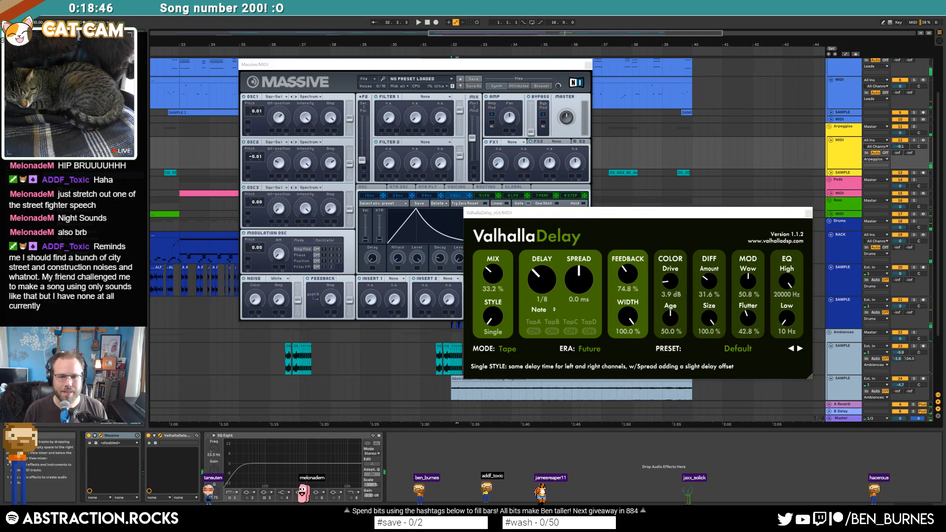
- Set ValhallaDelay's mix to 40.8% and feedback to 94.0% while playing, and close the Massive window
click(448, 223)
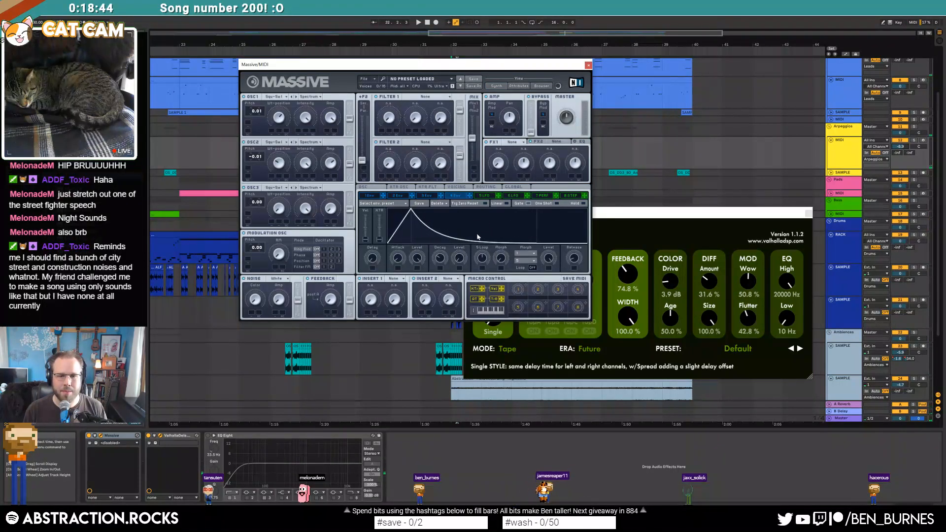
drag(642, 215, 720, 285)
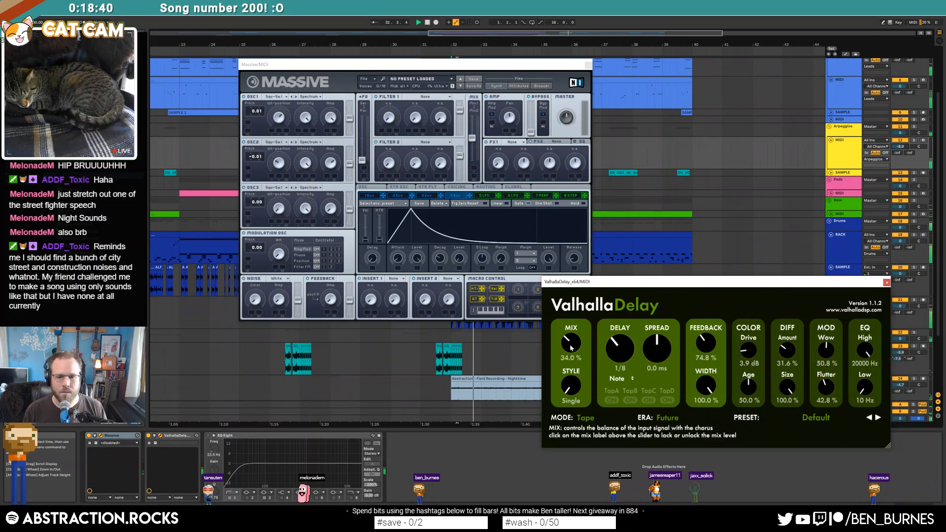
drag(705, 340, 704, 333)
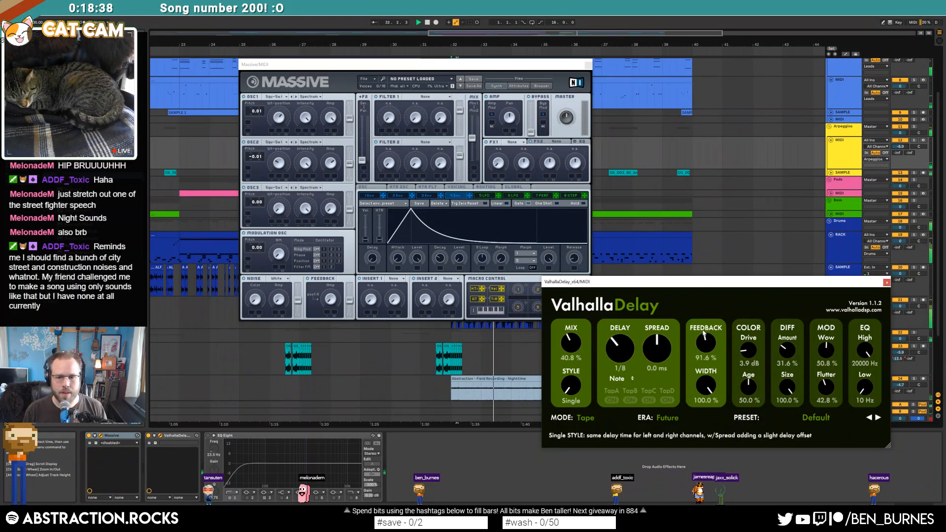
click(588, 66)
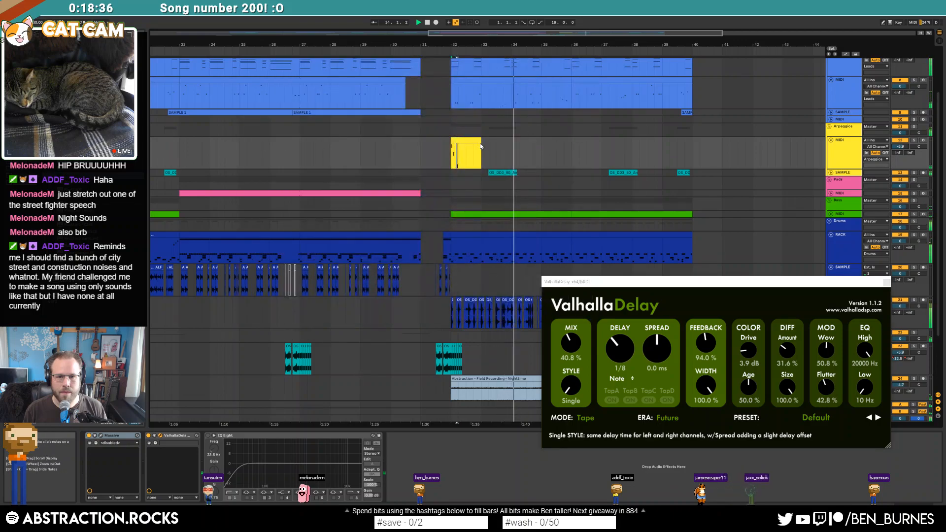
- Extend the arpeggio MIDI clip to bar 40, lengthen its loop to two bars, and play it back
drag(458, 151, 692, 148)
double_click(669, 140)
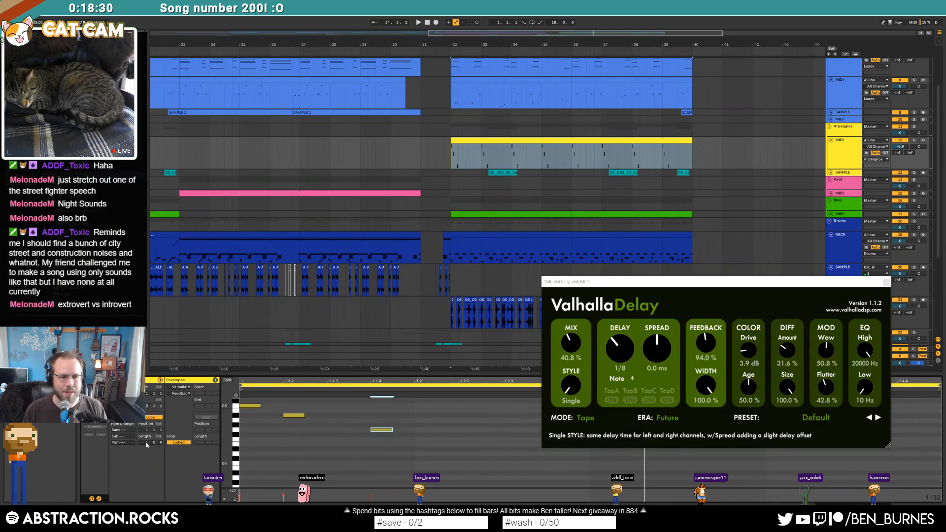
drag(146, 445, 147, 442)
key(space)
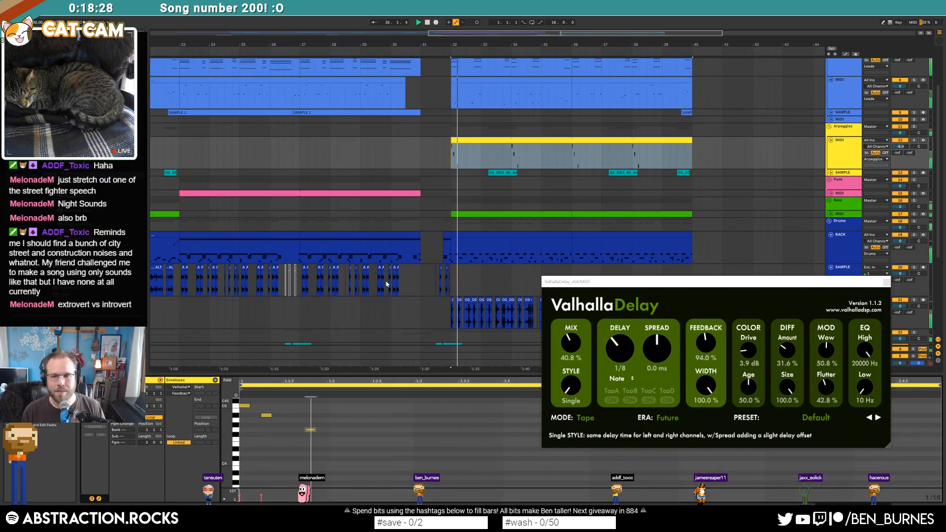
- Adjust ValhallaDelay to drive 6.7 dB, diffusion amount 13.6%, mix 38.4% and feedback 90.8%
drag(692, 286, 643, 276)
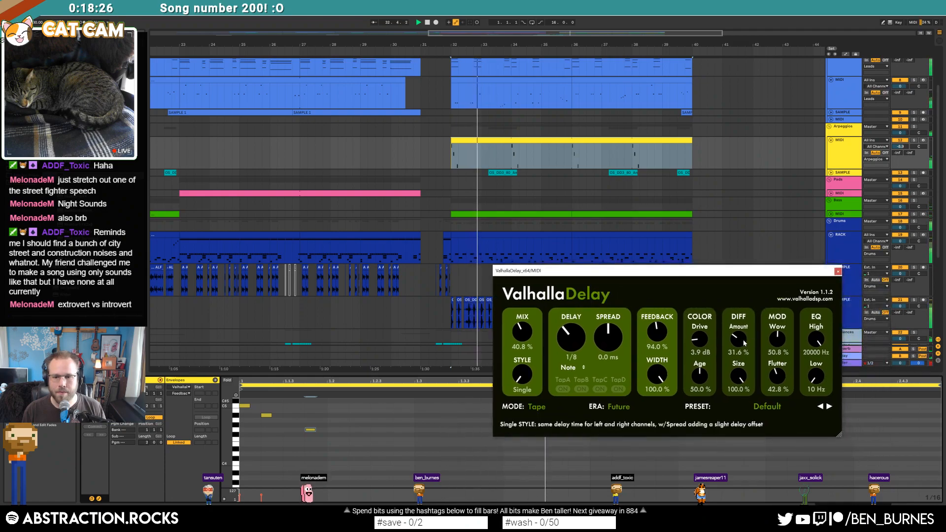
drag(702, 340, 704, 333)
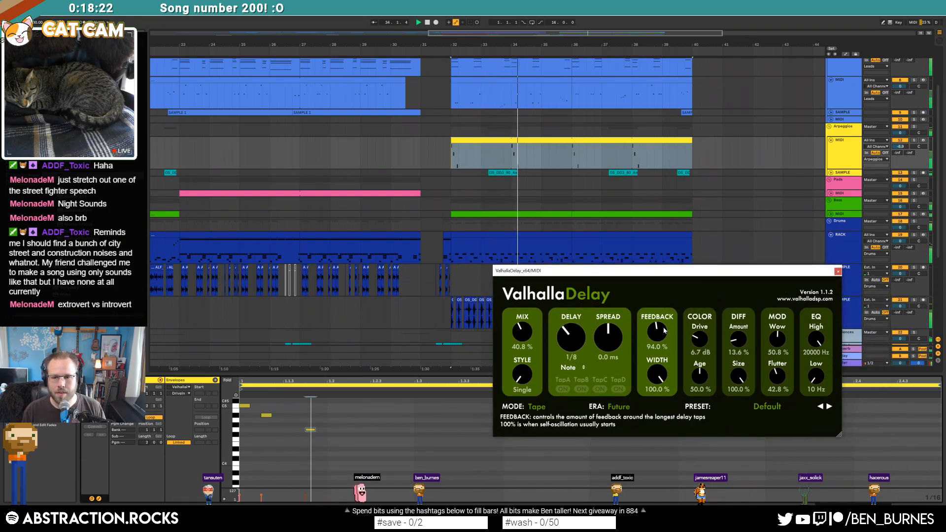
click(559, 141)
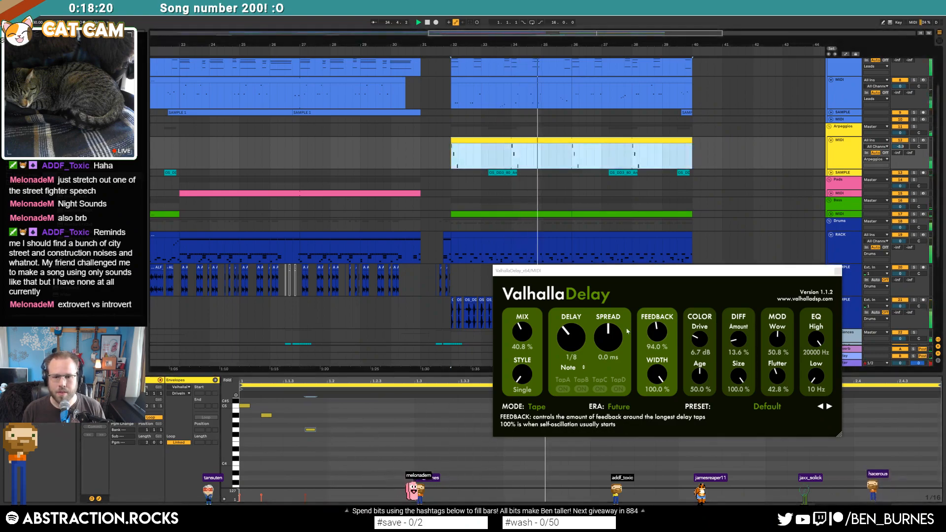
drag(522, 330, 521, 333)
drag(651, 326, 651, 328)
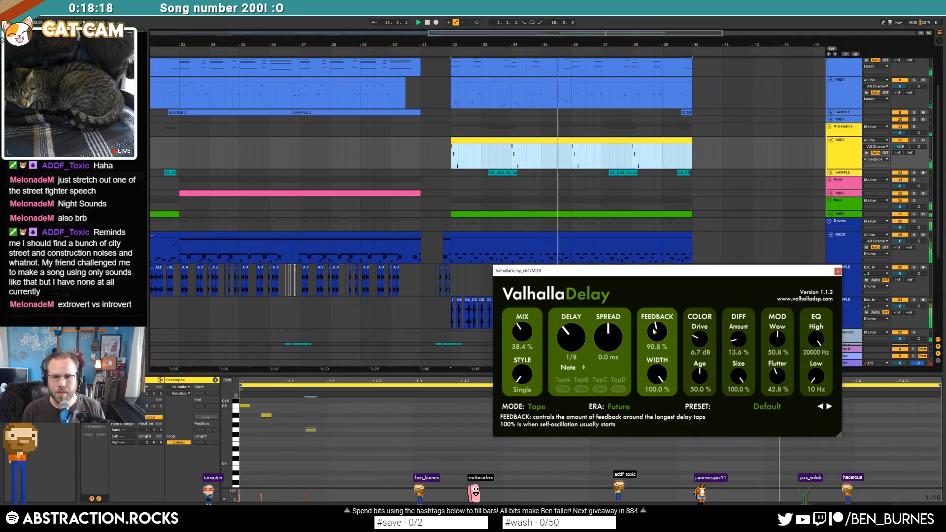
- Show the arpeggio track's devices, check the Massive synth during playback, and close both plug-in windows
key(shift+Tab)
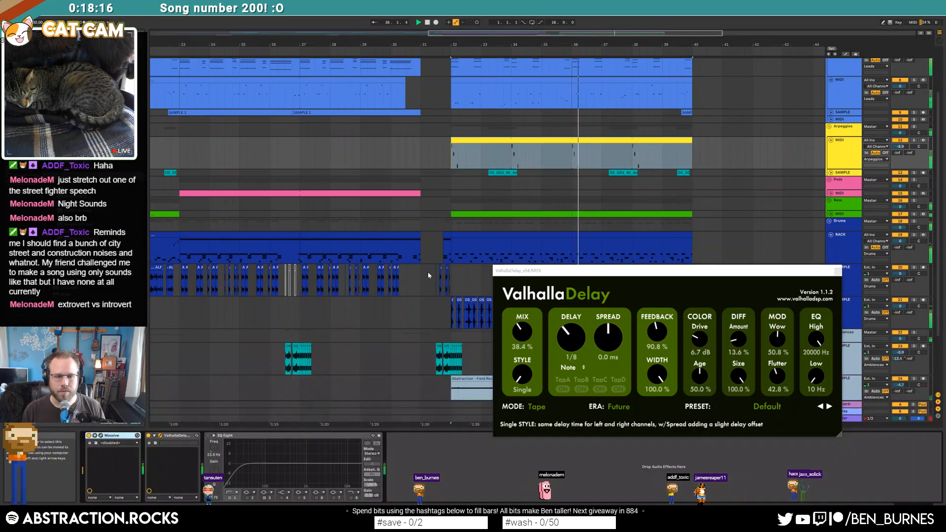
click(102, 436)
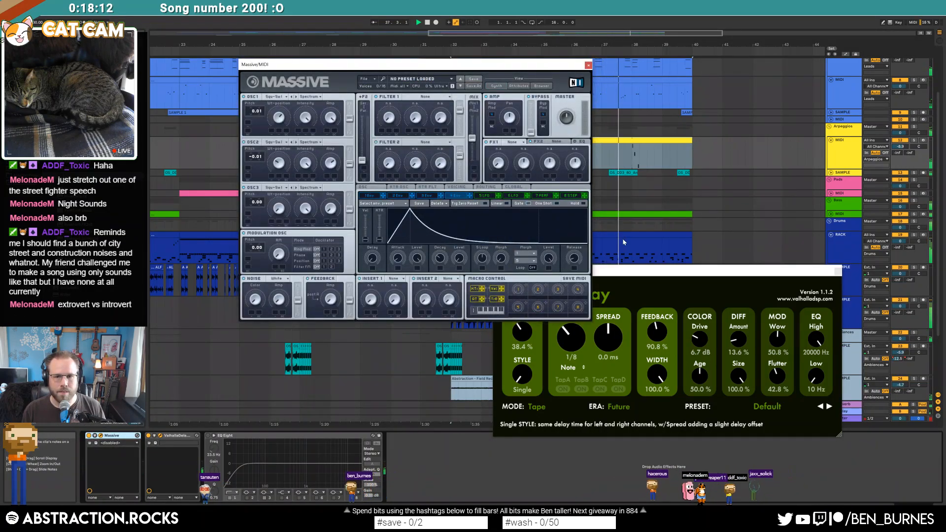
click(588, 65)
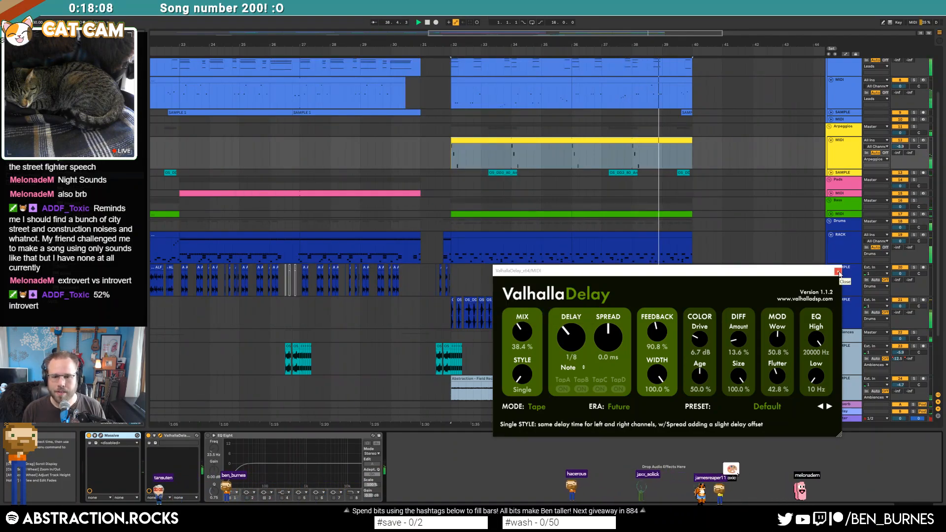
click(839, 271)
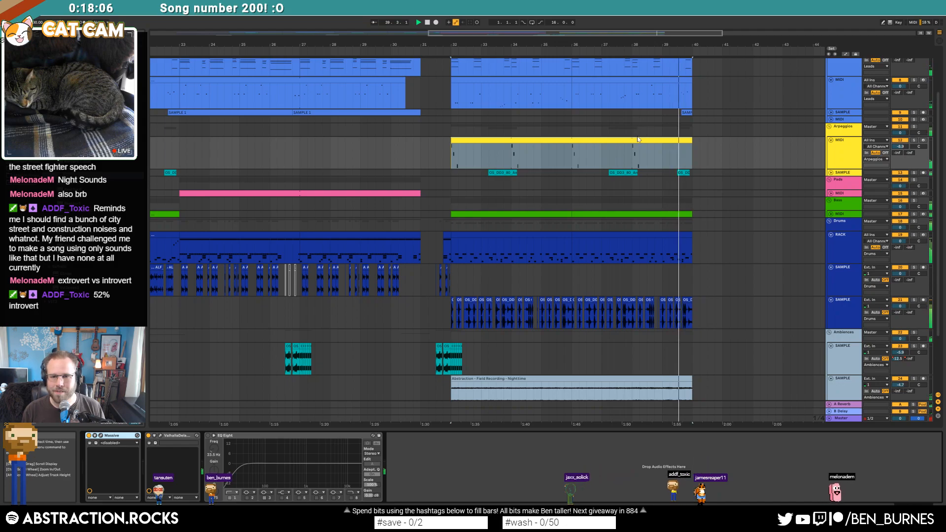
- Delete the short teal sample clip near bar 39 on the Arpeggios audio track
click(684, 172)
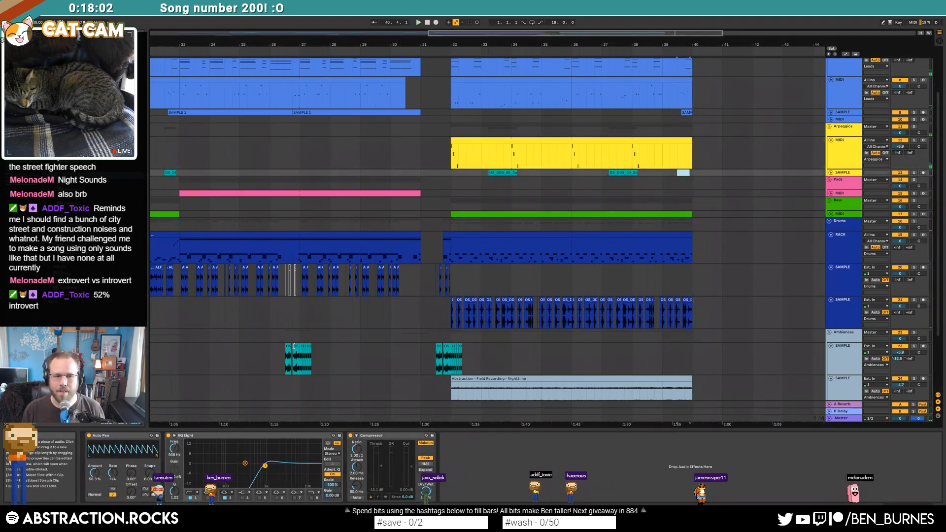
drag(646, 35, 646, 11)
scroll(529, 159, up, 1)
scroll(528, 159, up, 3)
- Copy the Leads MIDI and sample clips from bars 23 to 31 and paste them at bar 40
click(449, 110)
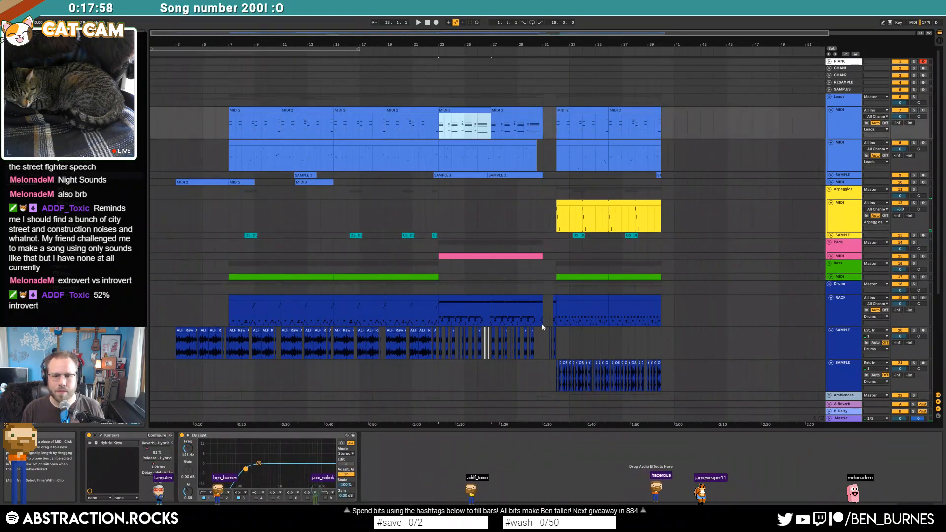
shift+click(542, 342)
click(478, 110)
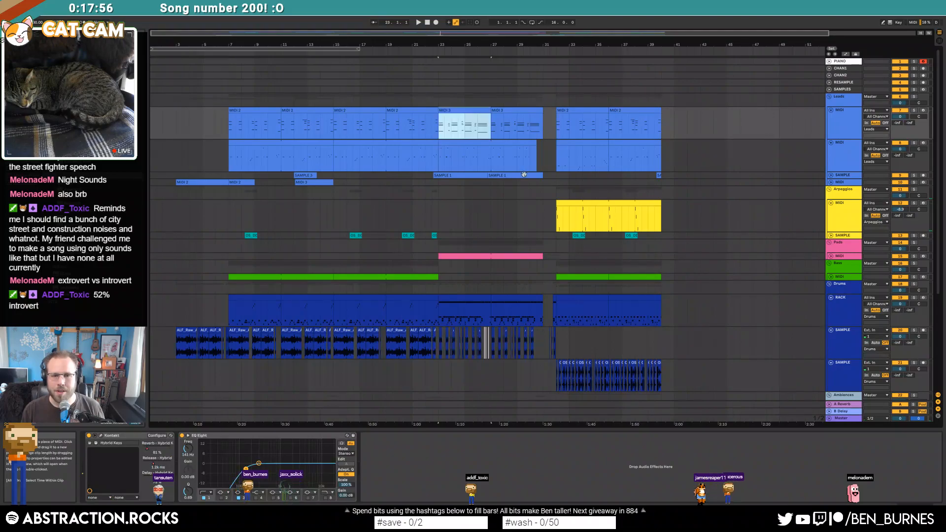
shift+click(538, 175)
key(ctrl+c)
click(664, 117)
key(ctrl+v)
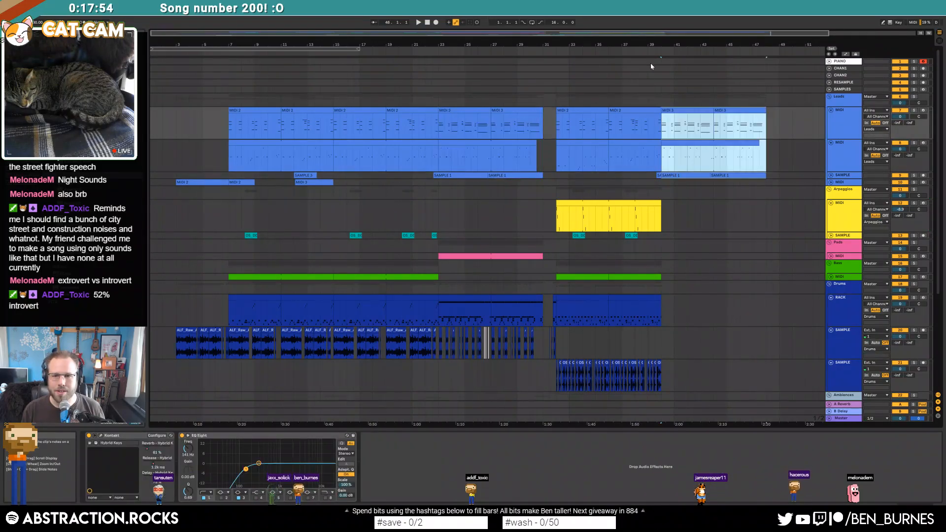
- Audition the transition into bar 40, unfold the Leads sample track, and delete its audio clips from just before bar 40 to bar 48
click(652, 51)
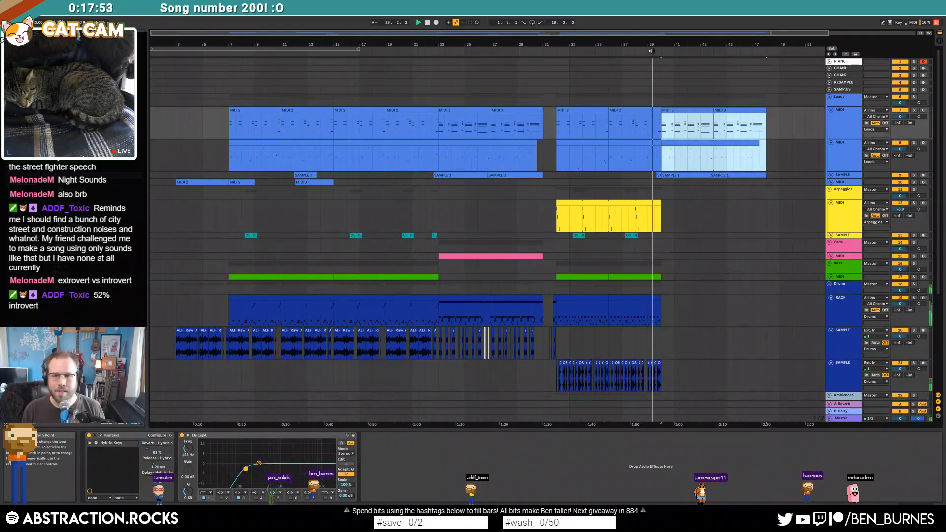
click(831, 175)
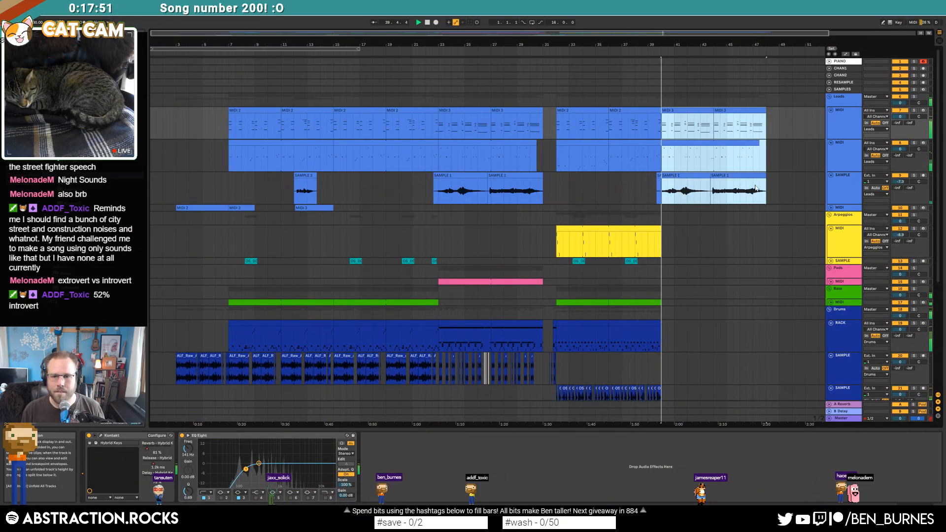
key(space)
click(674, 176)
click(659, 176)
shift+click(740, 178)
key(Delete)
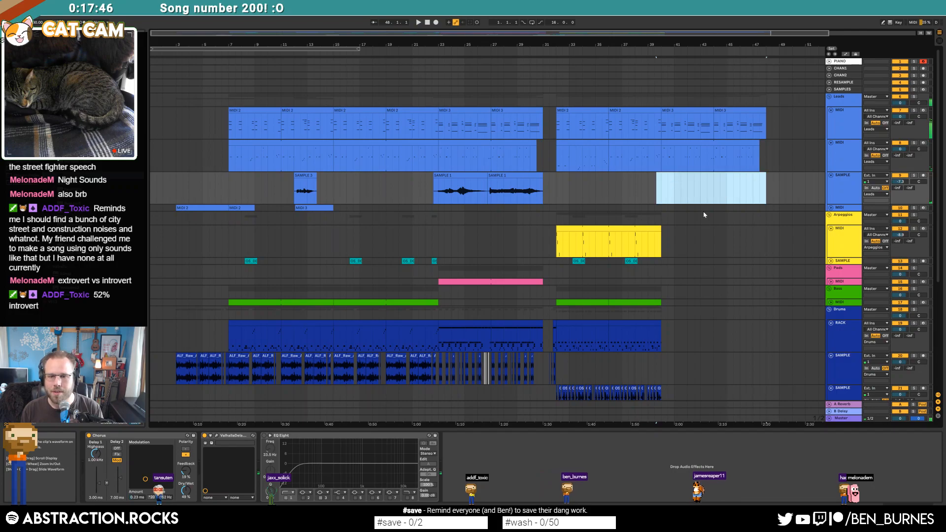
- Copy the two drum rack clips from bars 23 to 31, align the copies to start at bar 40, and play the transition
scroll(686, 237, down, 2)
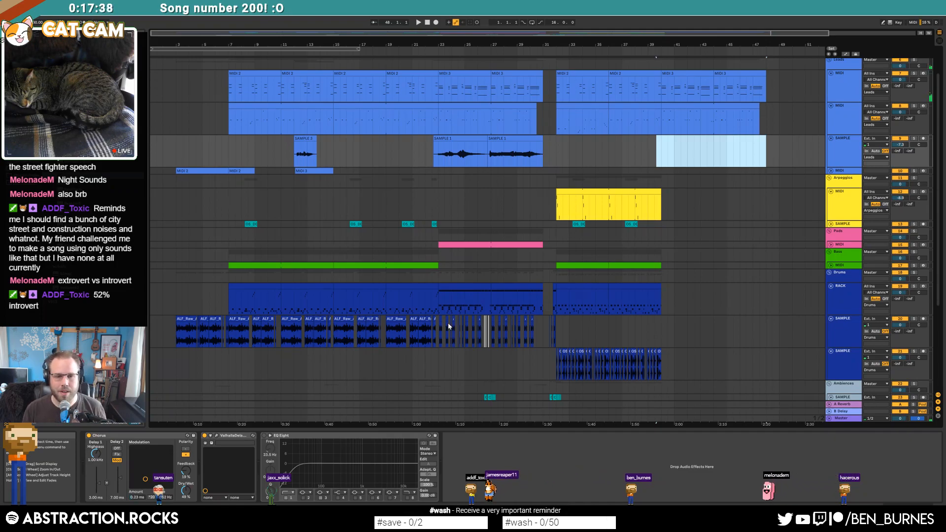
click(459, 288)
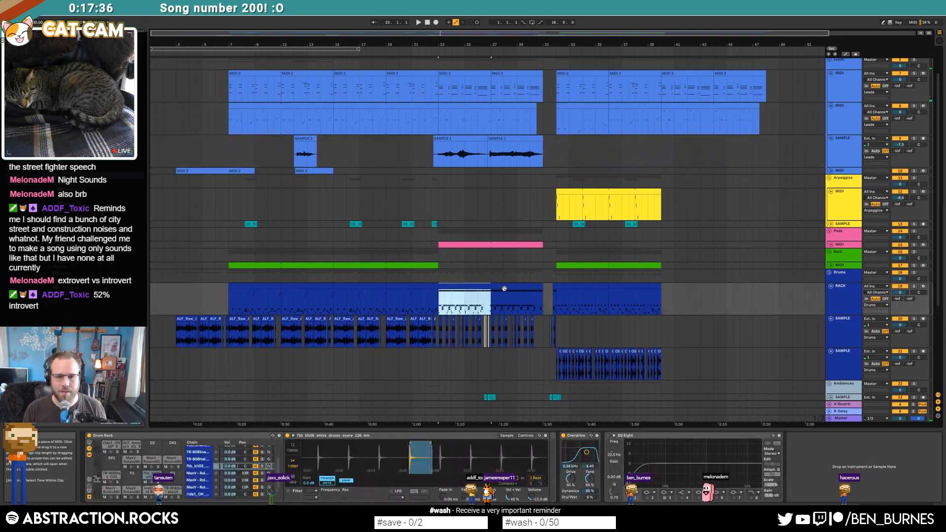
click(677, 300)
key(ctrl+v)
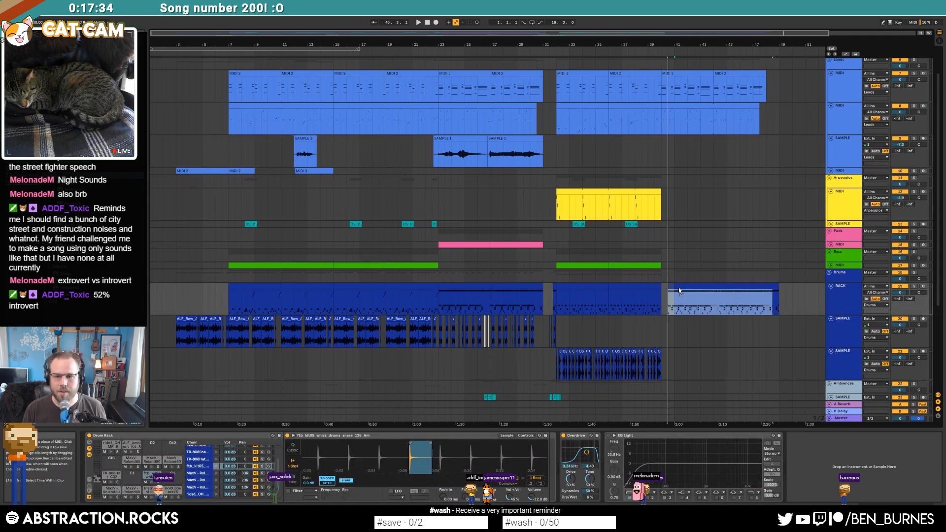
drag(680, 289, 674, 287)
click(645, 57)
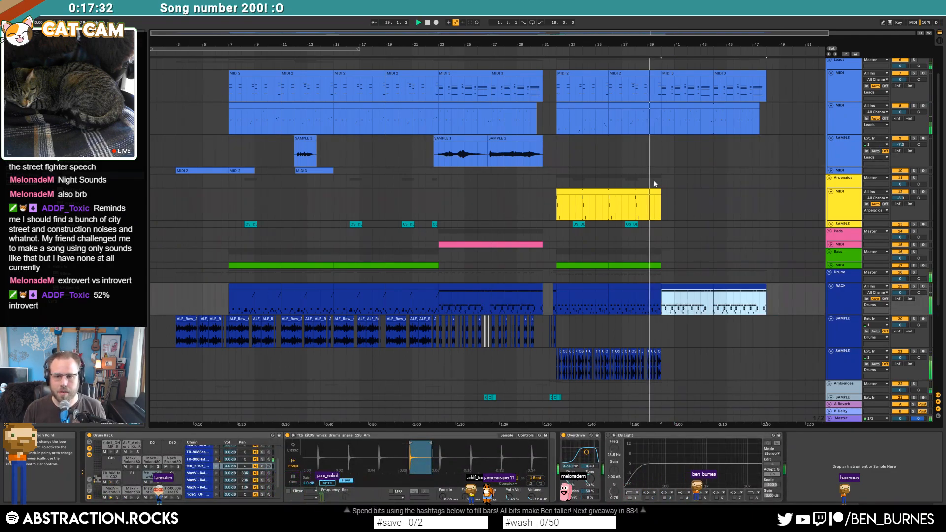
- Extend the arpeggio MIDI part to bar 48, stop playback, and place the insert marker in the upper Leads MIDI track around bar 35
drag(661, 200, 767, 200)
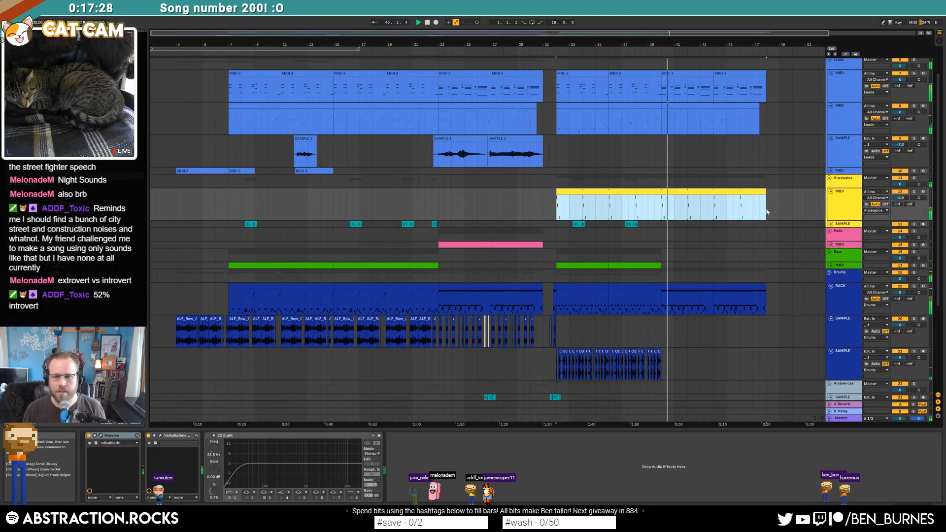
click(767, 212)
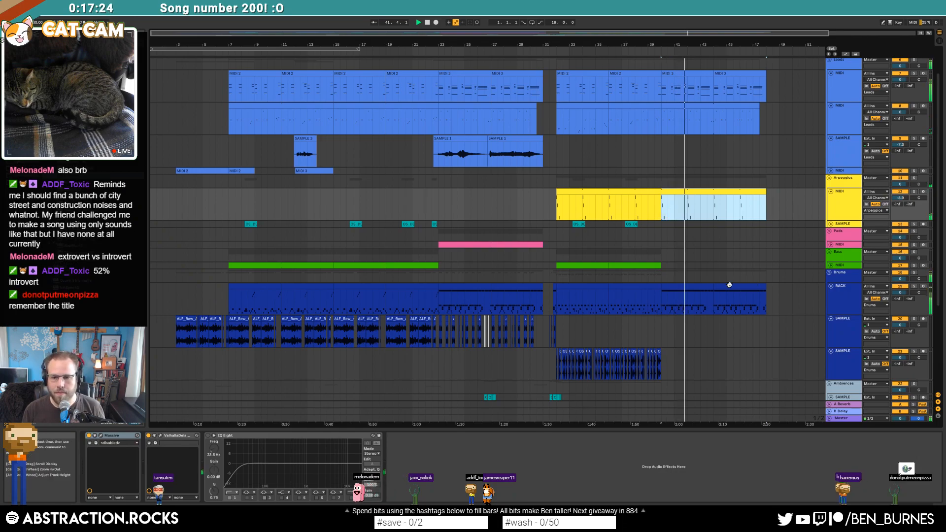
scroll(696, 295, down, 5)
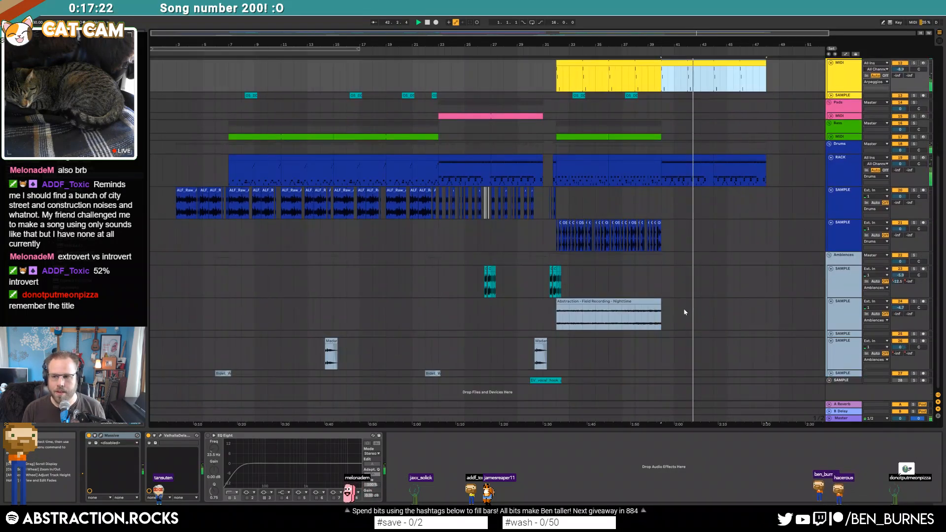
scroll(704, 282, up, 5)
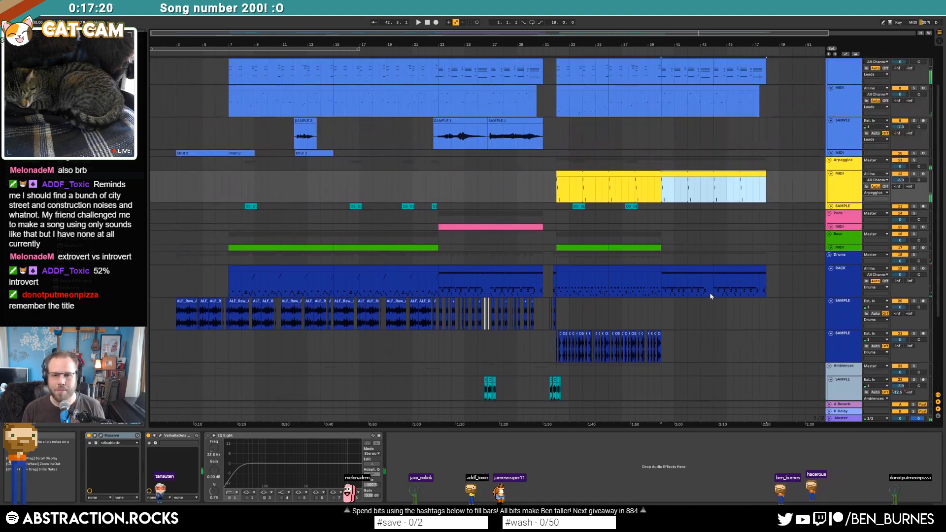
click(601, 102)
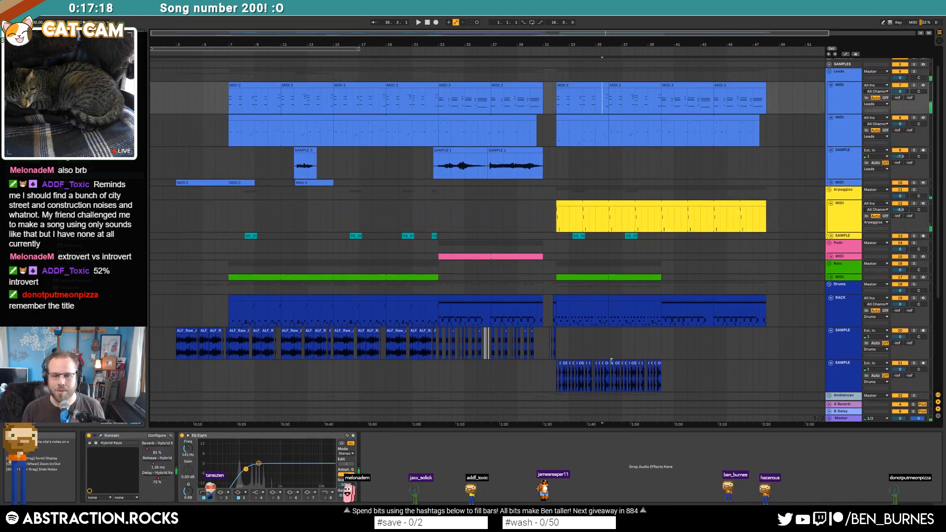
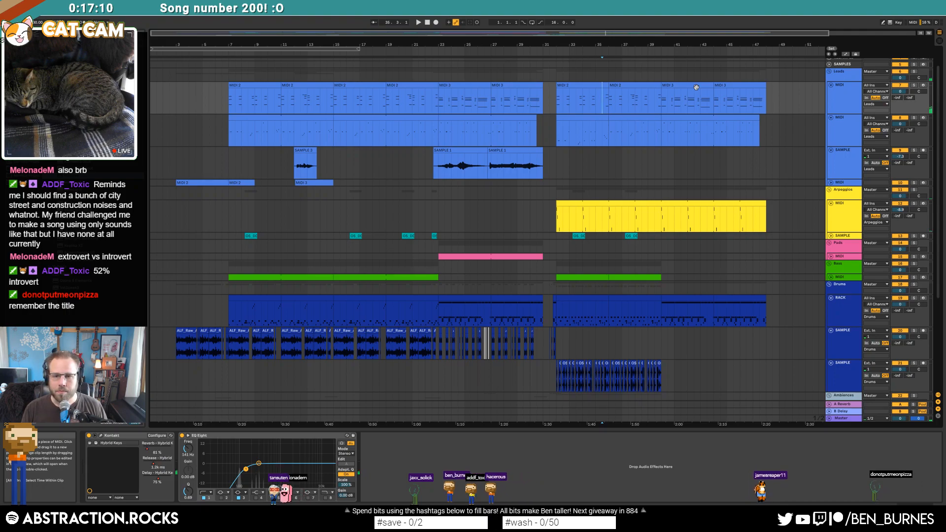
click(693, 117)
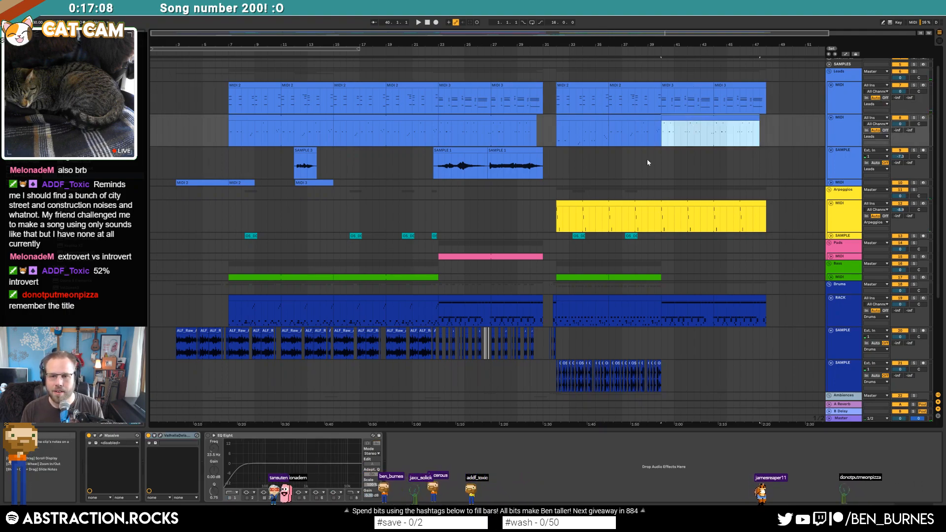
click(571, 204)
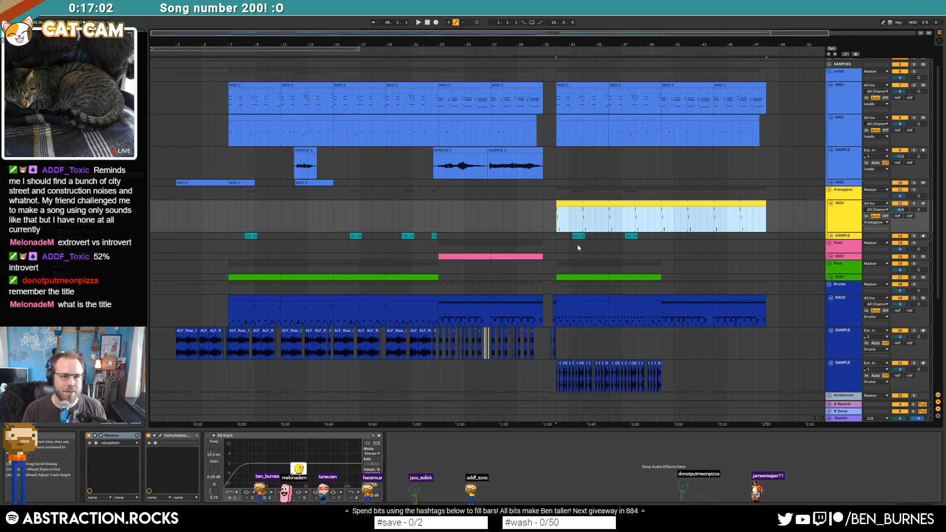
click(662, 214)
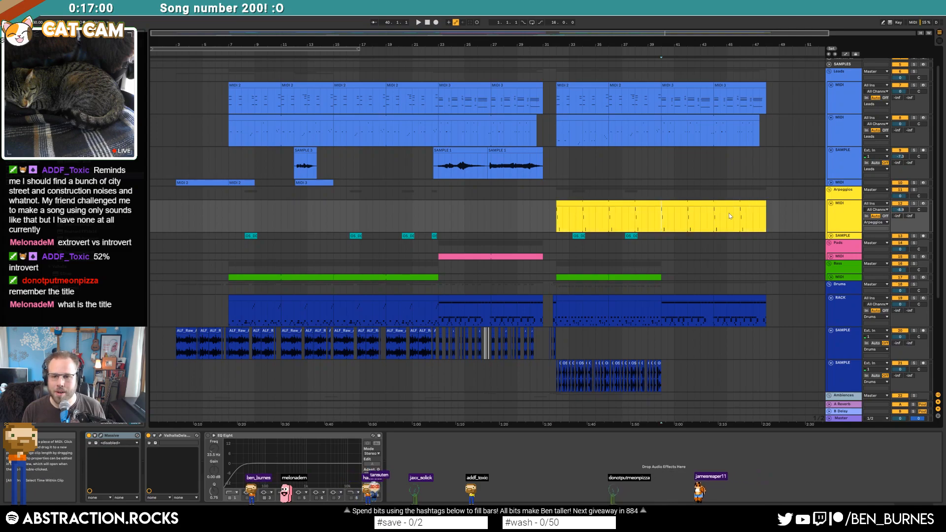
key(ctrl+a)
click(700, 217)
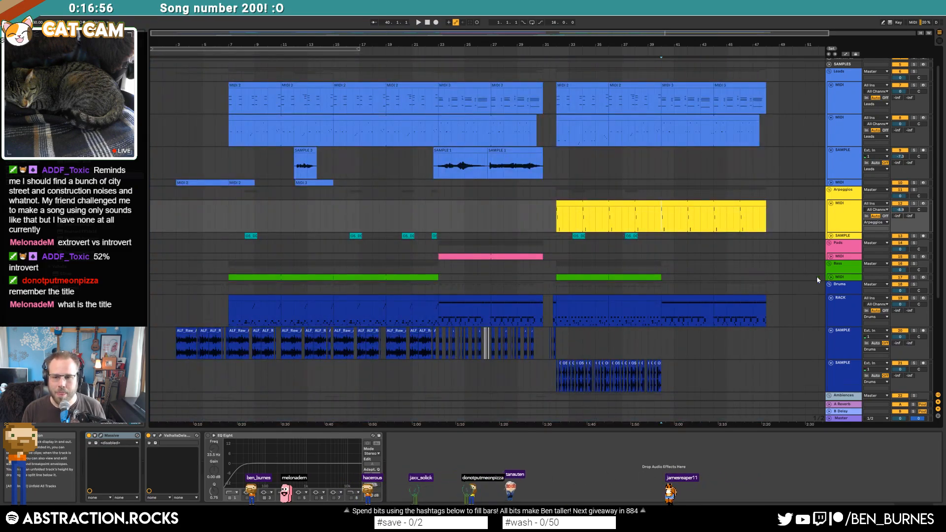
- Unfold the Bass MIDI track, duplicate its bar 32 to 40 clips so they fill bars 40 to 48, and play from bar 40
click(831, 278)
click(608, 278)
key(ctrl+d)
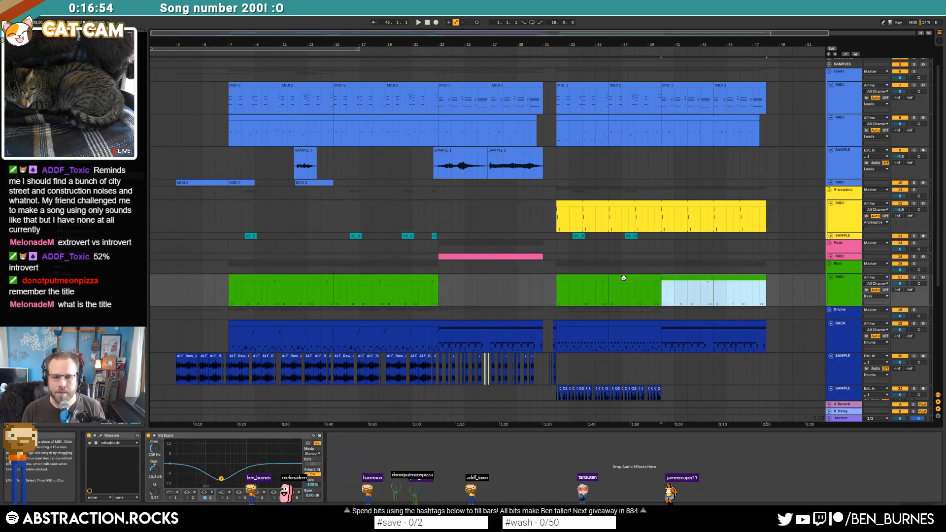
key(space)
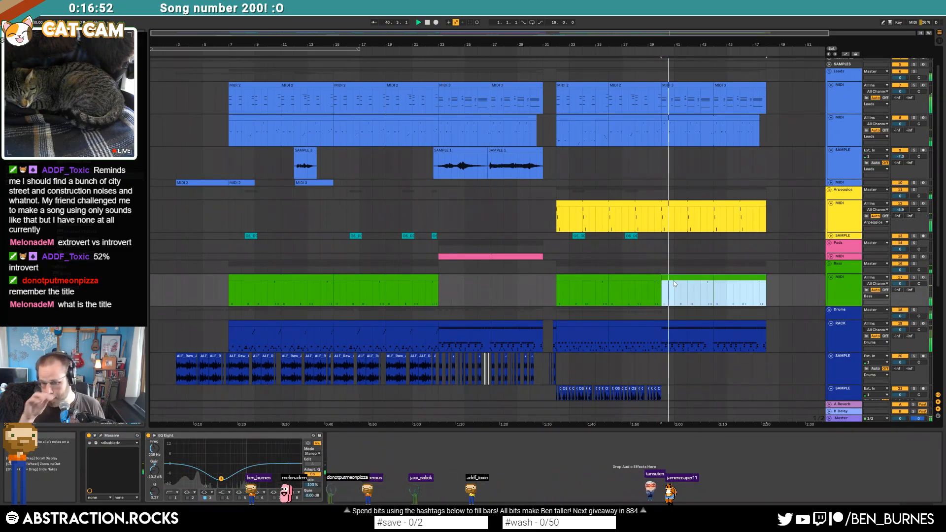
- Deactivate the lower Leads MIDI clip at bar 40 and consolidate the two upper Leads clips from bars 40 to 48
click(708, 121)
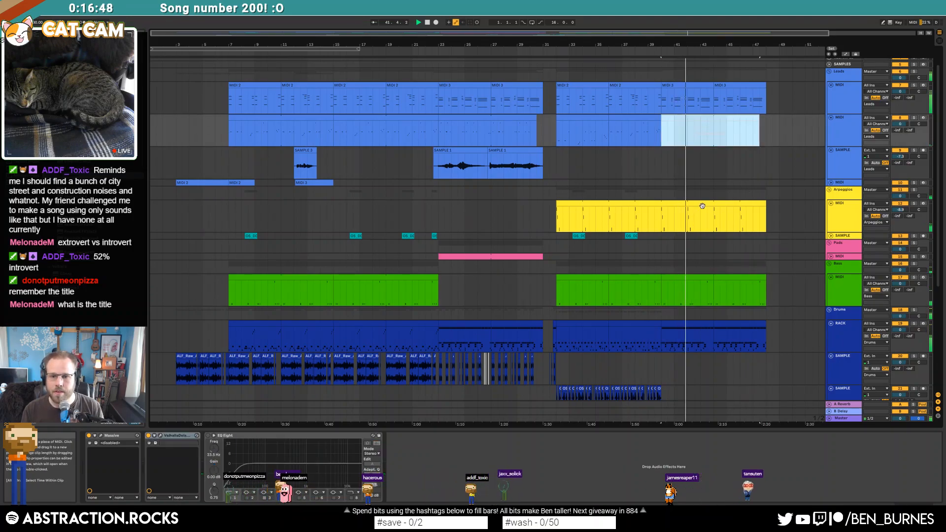
key(0)
click(701, 85)
double_click(701, 85)
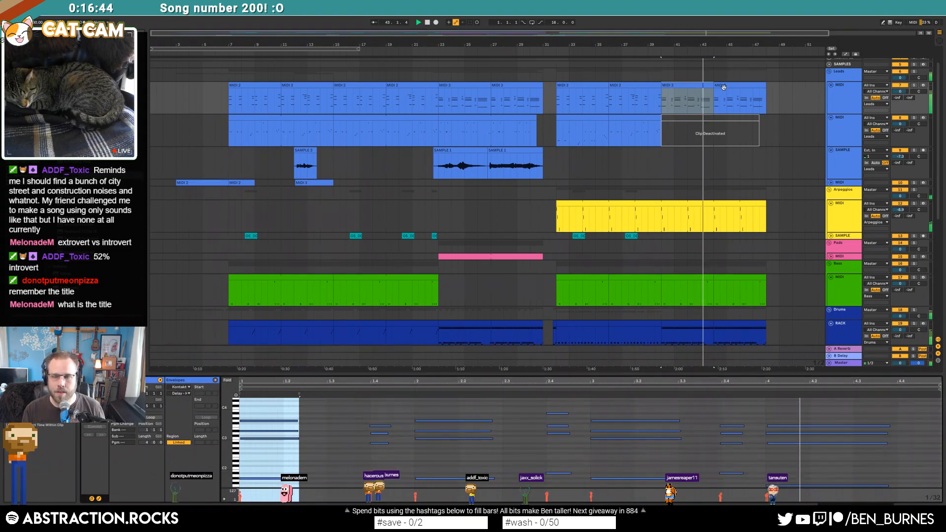
shift+click(724, 86)
key(ctrl+j)
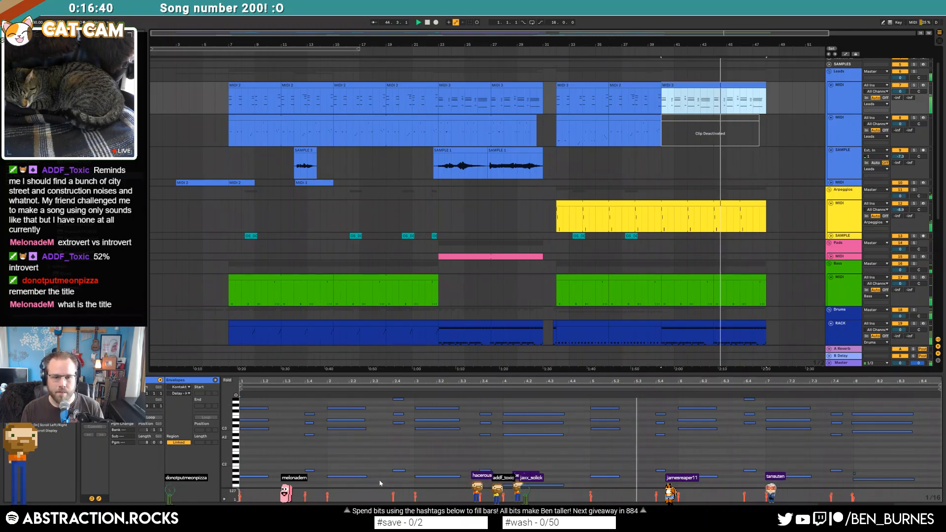
- Nudge the chords at bars 3 and 7 of the consolidated Leads clip slightly earlier and stop playback
click(397, 429)
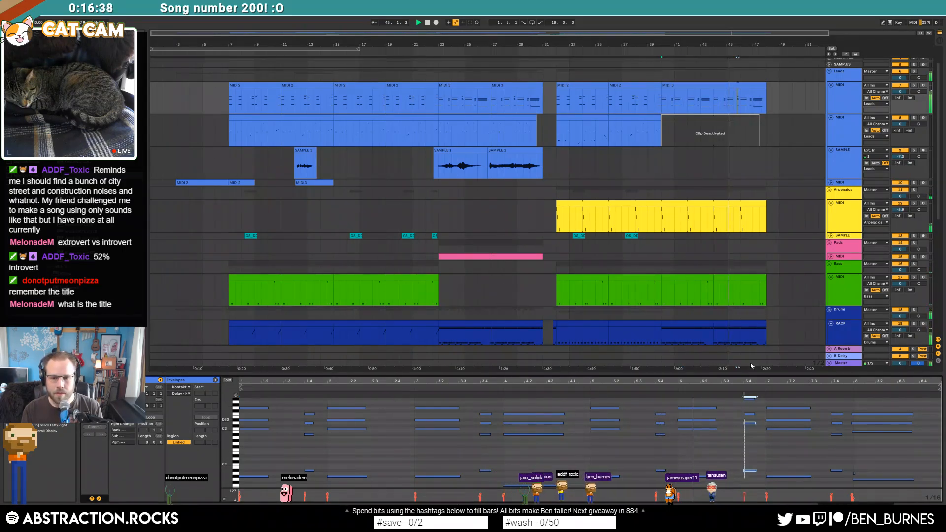
drag(442, 400, 439, 488)
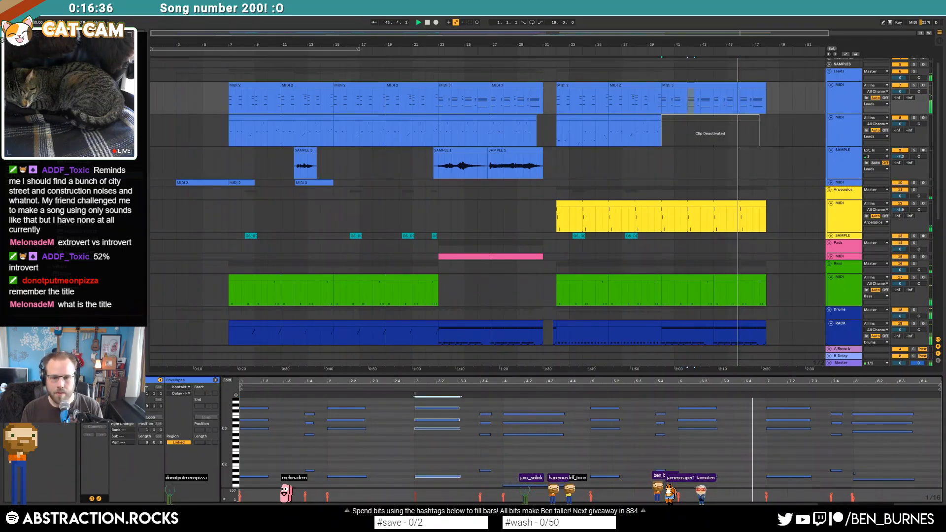
drag(791, 400, 798, 487)
key(Left)
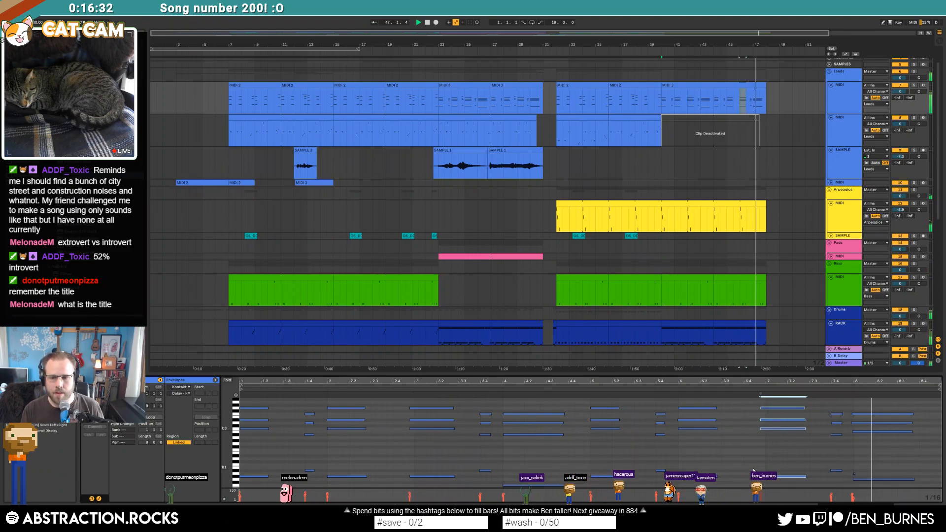
key(Left)
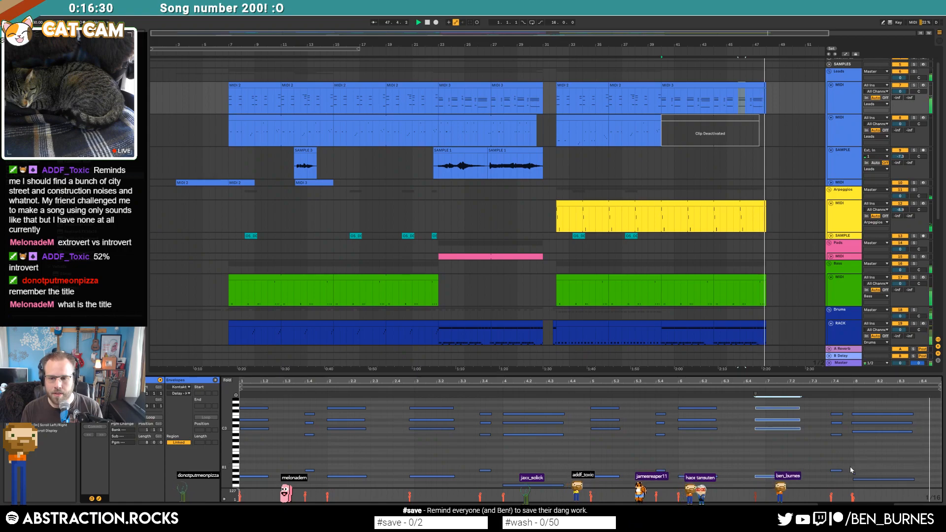
drag(850, 467, 864, 476)
key(space)
- Check the notes of the upper Leads clips before bar 31 and at bar 32, and play from bar 32
click(507, 84)
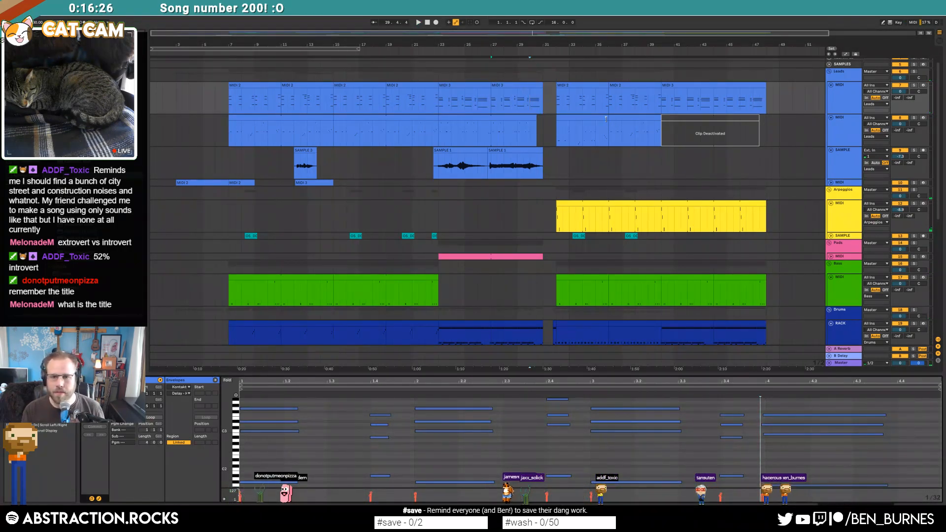
click(586, 86)
key(space)
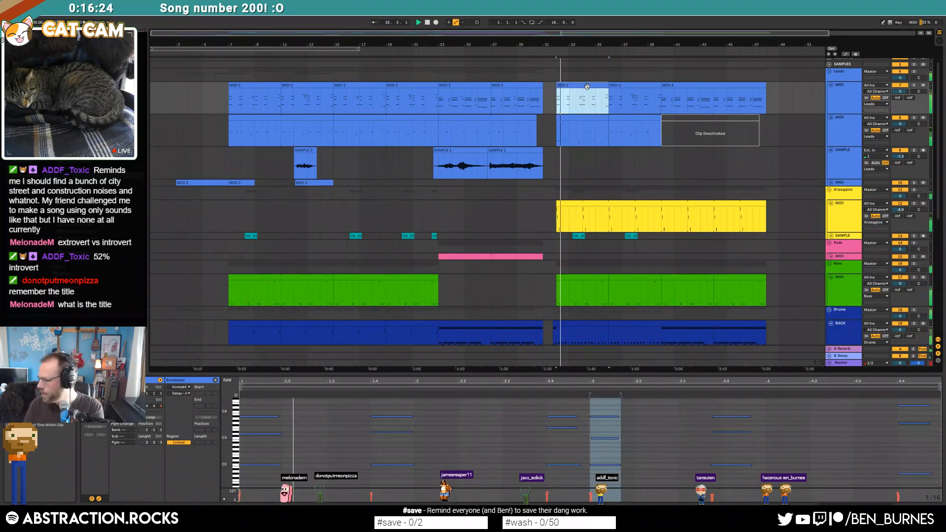
key(shift+Tab)
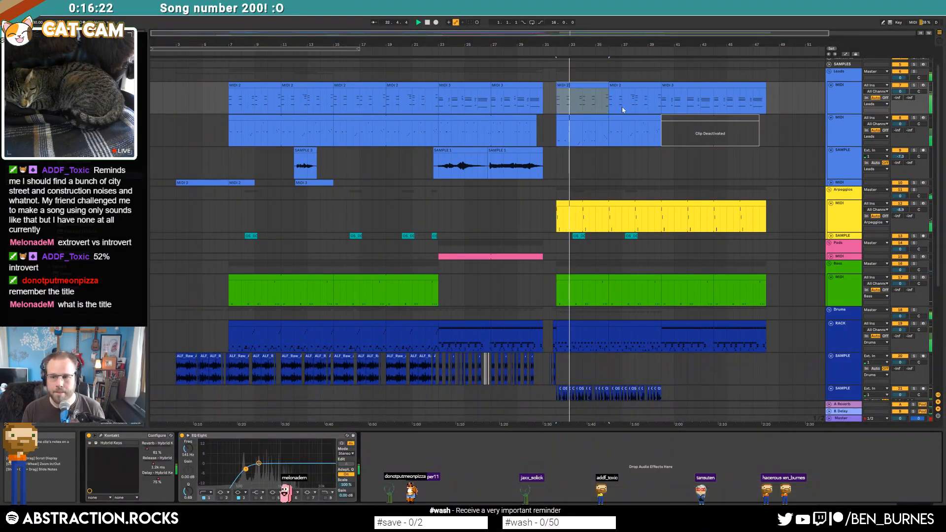
- Copy the short drum loop slice at bar 38 of the lower drum sample track and paste it at bar 40
scroll(641, 222, down, 5)
ctrl+scroll(648, 315, up, 3)
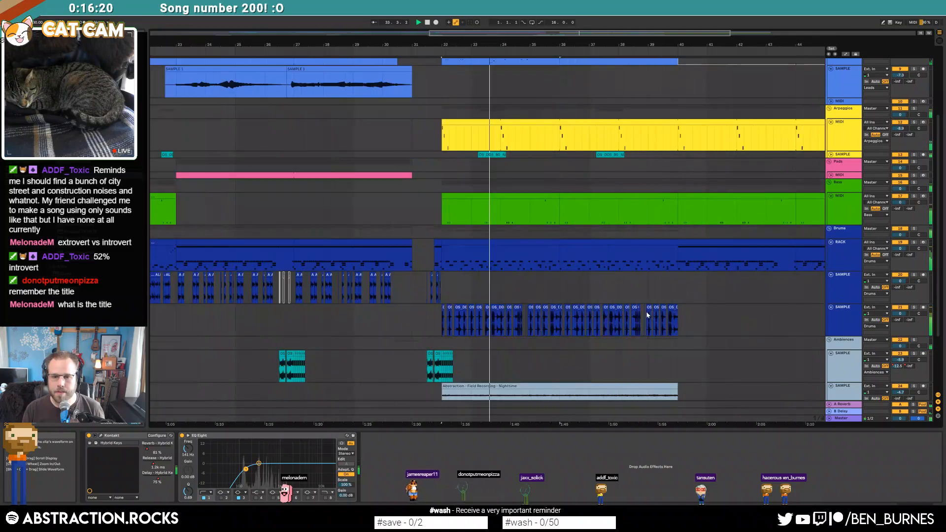
ctrl+scroll(647, 315, up, 5)
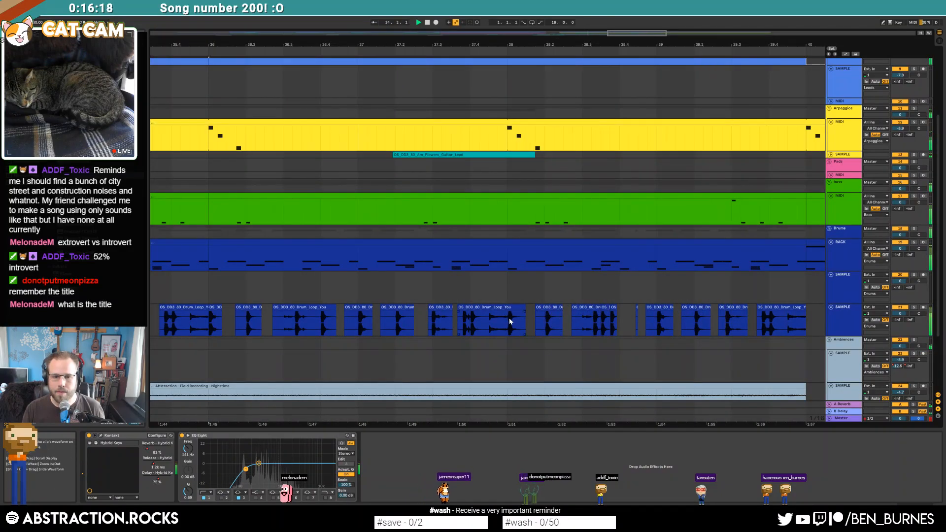
ctrl+scroll(525, 321, down, 3)
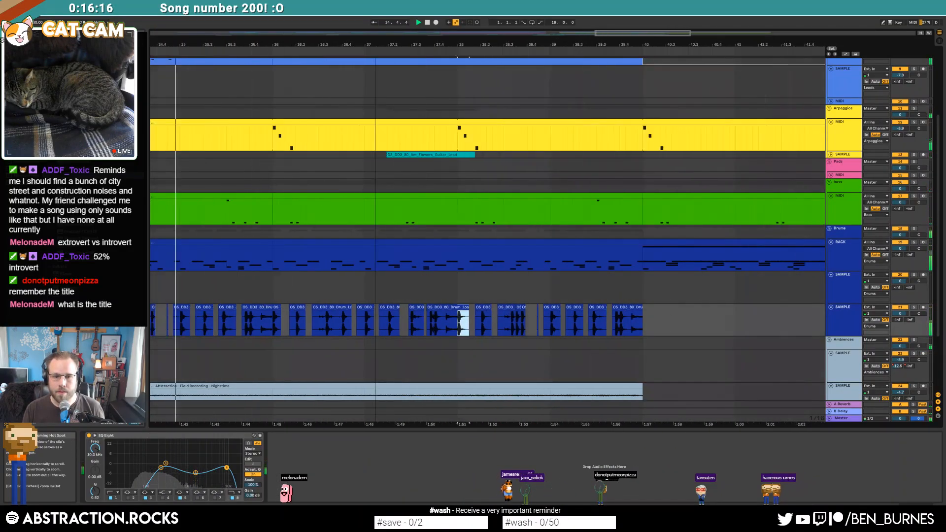
click(383, 315)
key(ctrl+c)
click(653, 321)
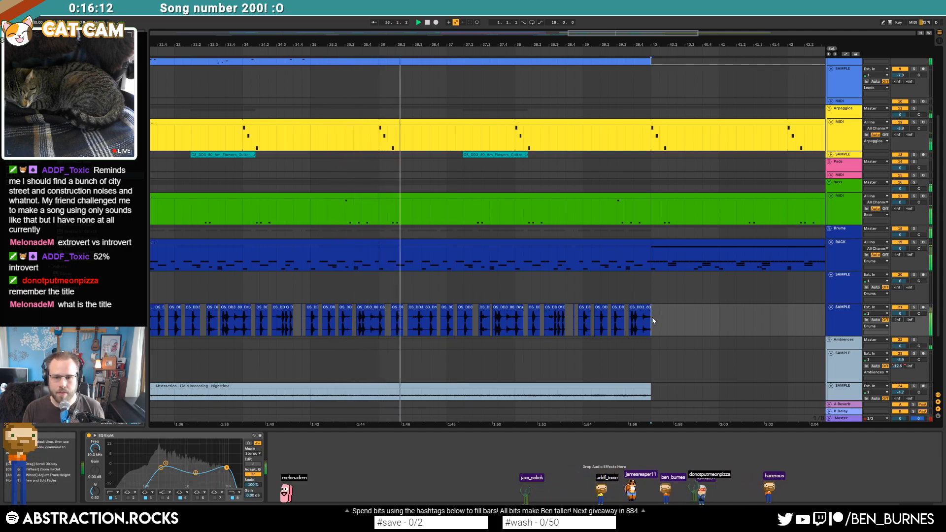
key(ctrl+v)
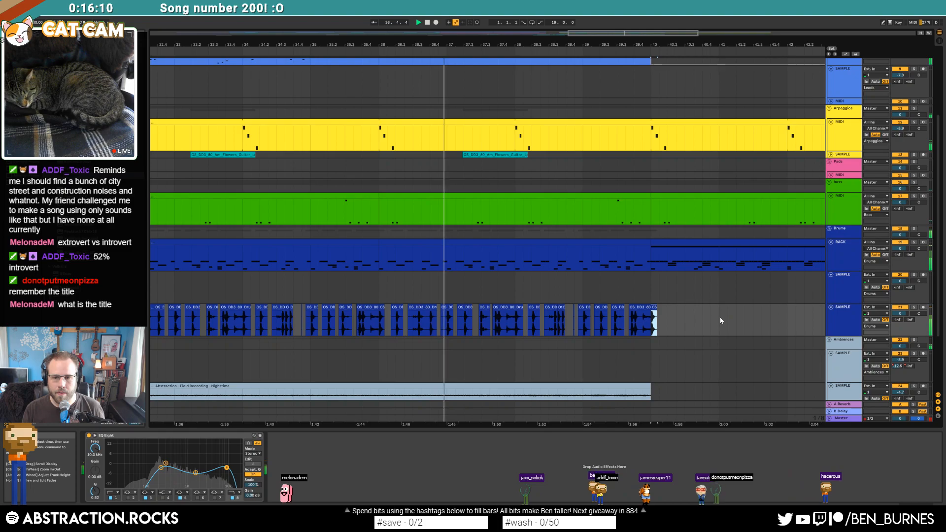
- Select the one-bar range from bar 40 with the pasted drum hit and duplicate it each bar up to bar 48
drag(720, 317, 651, 322)
key(ctrl+d)
key(ctrl+d)
key(ctrl+d)
key(ctrl+d)
key(ctrl+d)
key(ctrl+d)
key(ctrl+d)
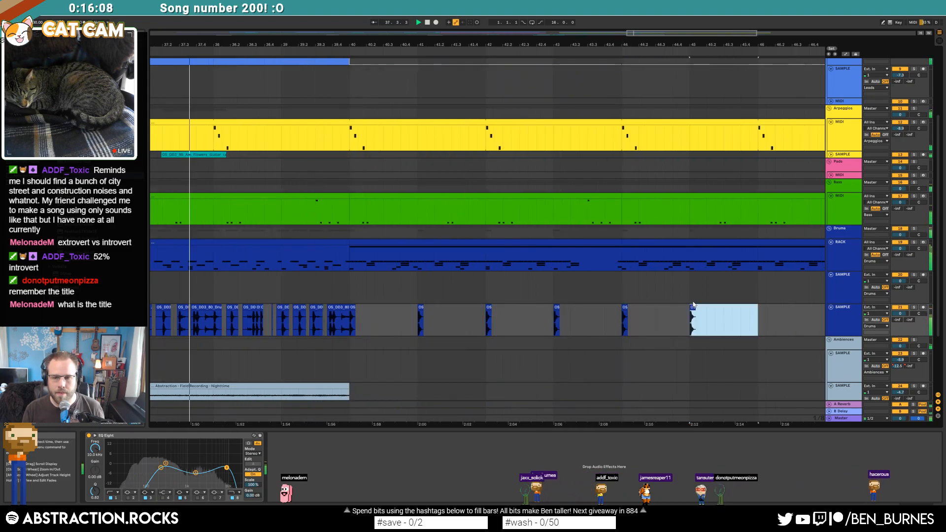
- Extend the Field Recording - Nighttime clip in the Ambiences group to bar 49
drag(685, 41, 656, 24)
scroll(410, 330, down, 1)
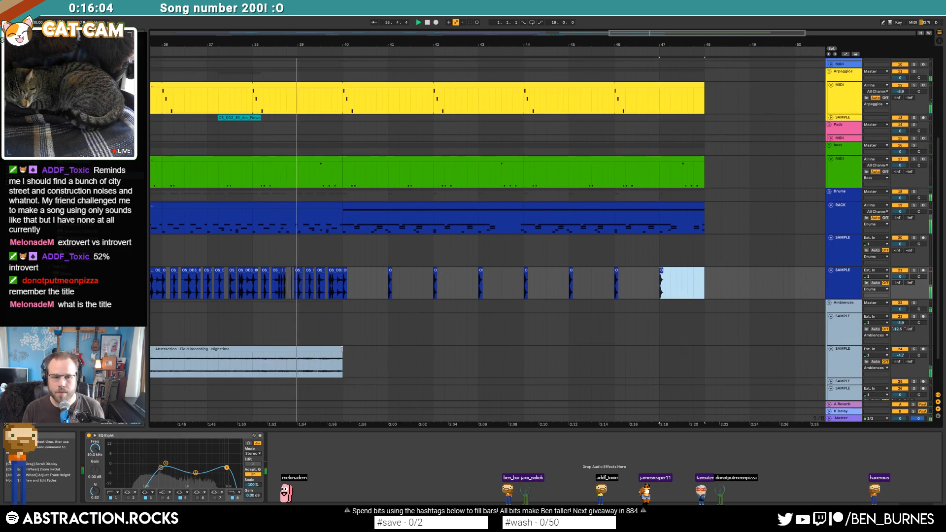
drag(343, 350, 768, 359)
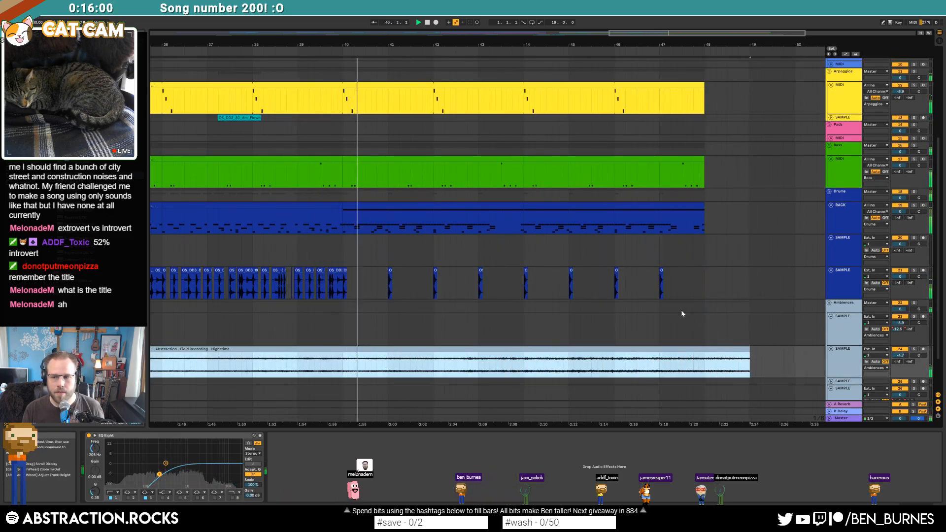
scroll(685, 305, down, 3)
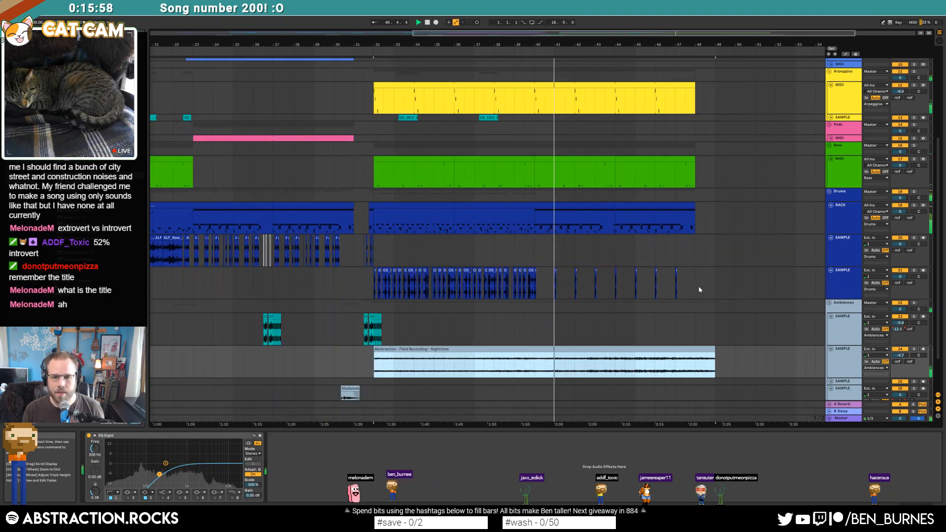
- Open the consolidated upper Leads clip at bar 40 and display its MIDI controller 64 hold pedal envelope
scroll(699, 289, up, 5)
scroll(700, 294, up, 3)
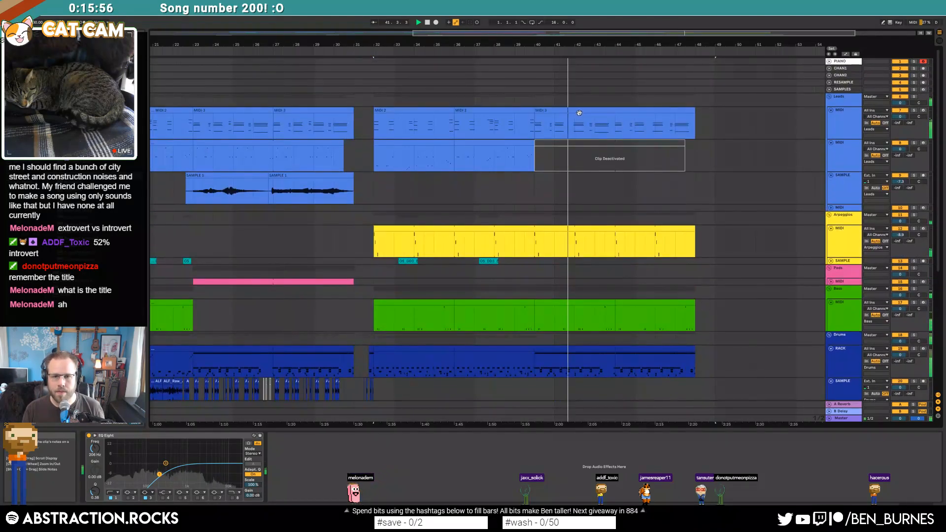
double_click(580, 113)
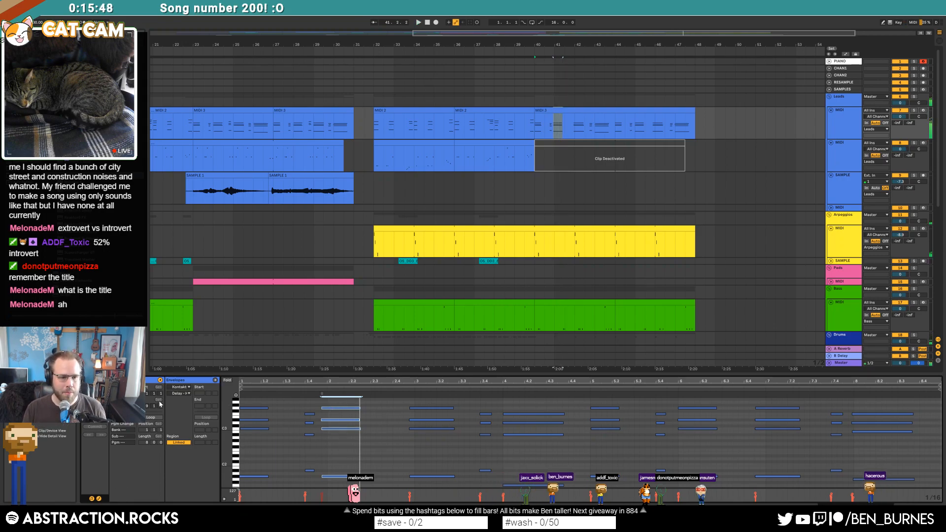
click(182, 388)
click(181, 382)
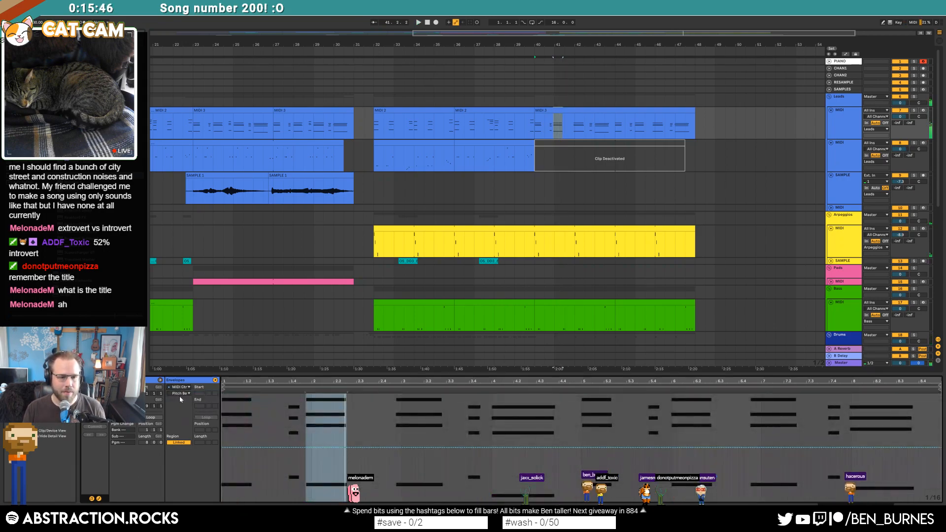
click(180, 394)
click(188, 360)
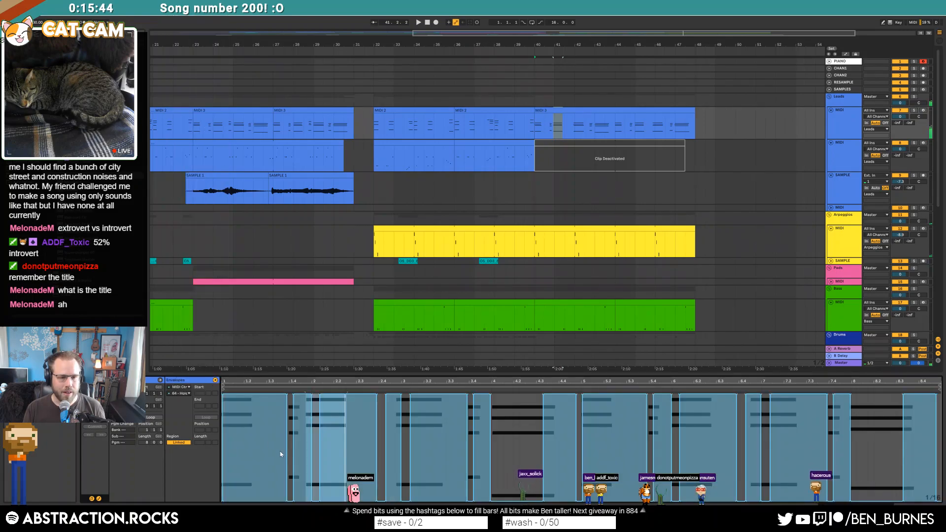
- Play back the lead clip and adjust the hold pedal envelope's release points around the chord changes near clip bars 4, 6 and 7
click(309, 493)
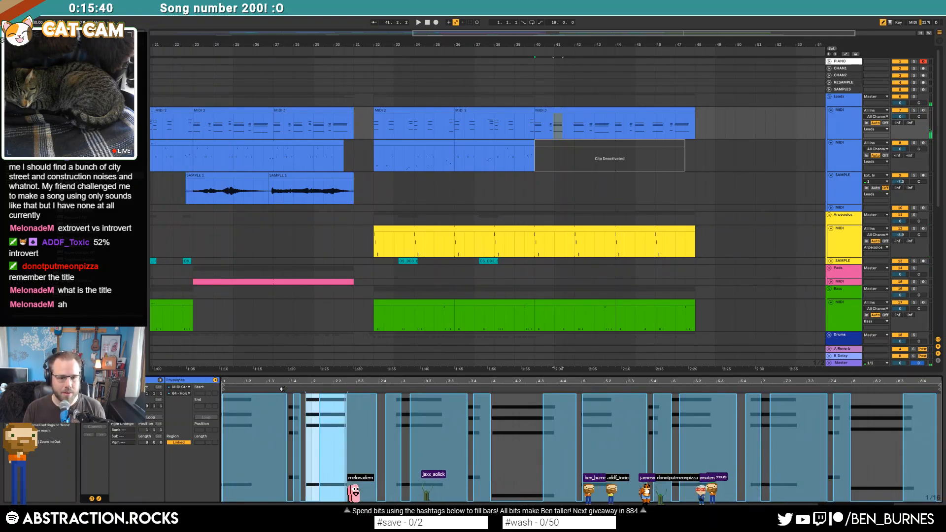
key(space)
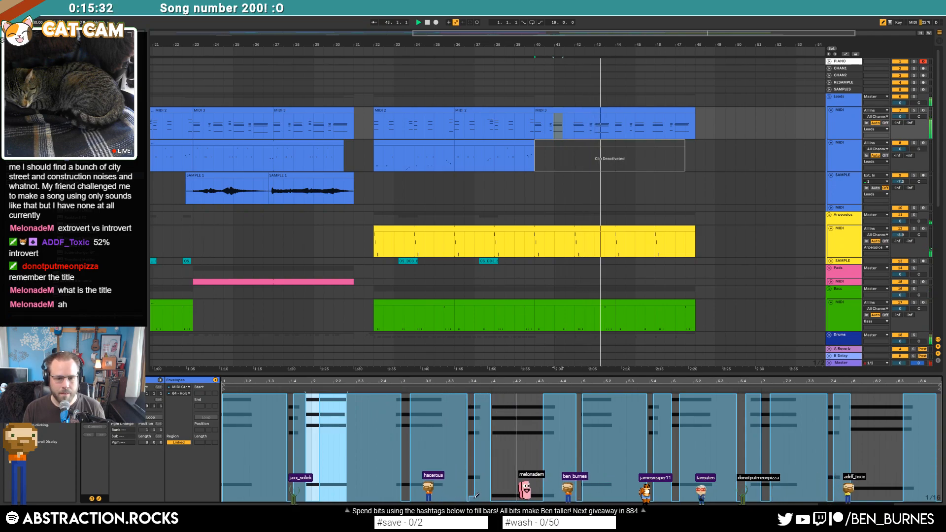
drag(474, 497, 478, 502)
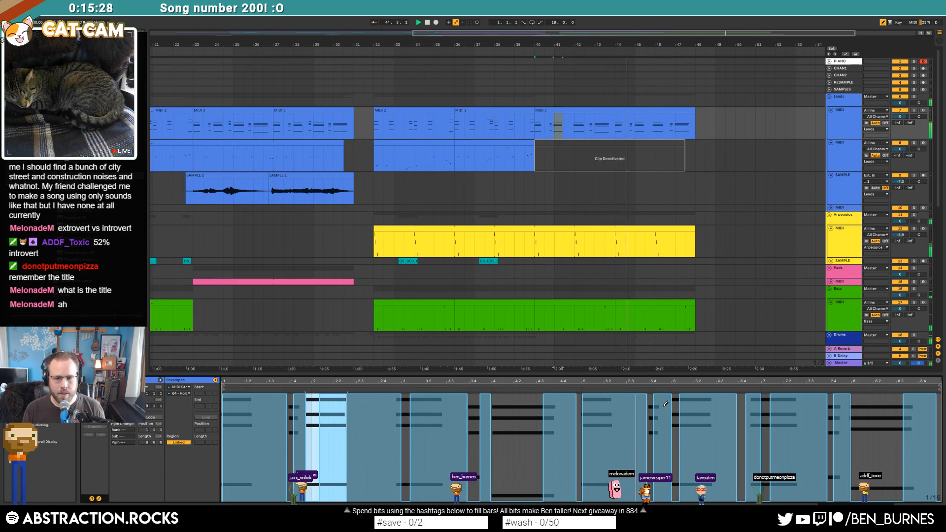
drag(666, 404, 680, 384)
key(space)
click(671, 503)
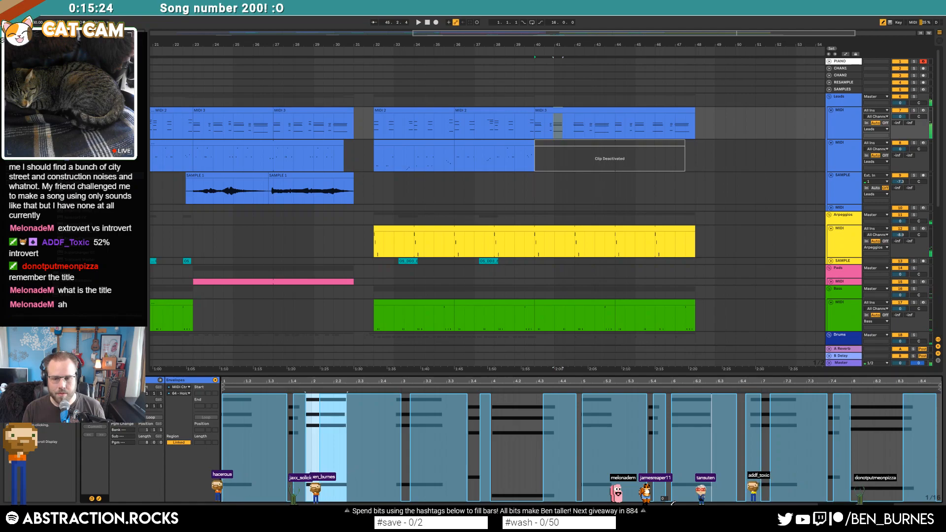
drag(734, 401, 751, 370)
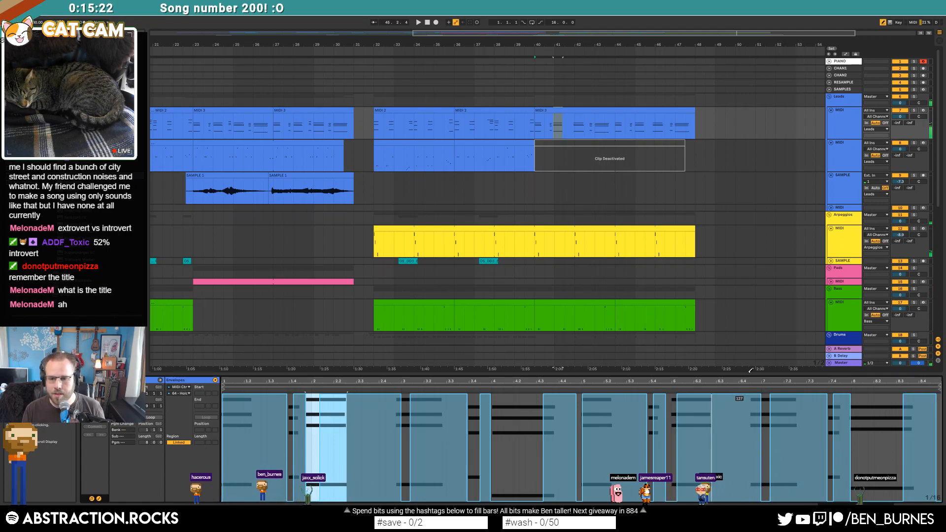
- Show the lead clip's notes and nudge the long chords at clip bars 4 and 6 slightly earlier
click(99, 499)
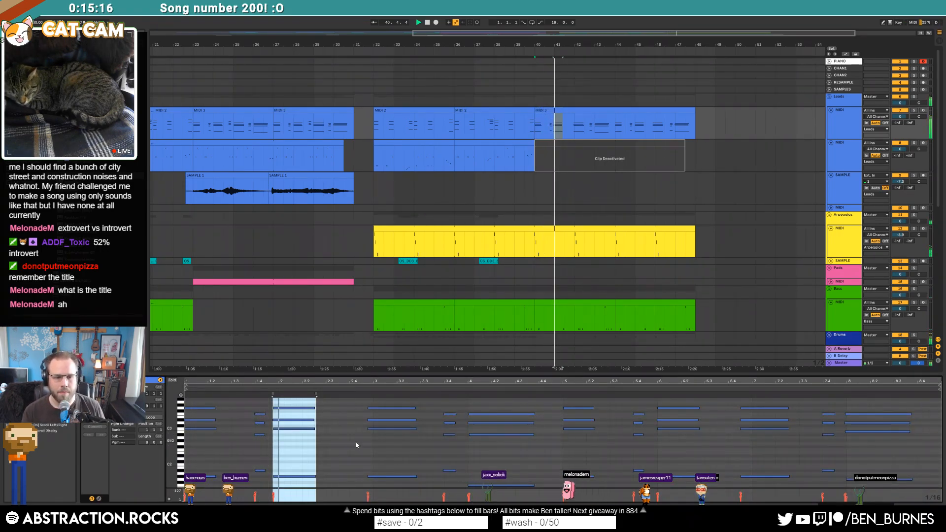
drag(376, 404, 391, 486)
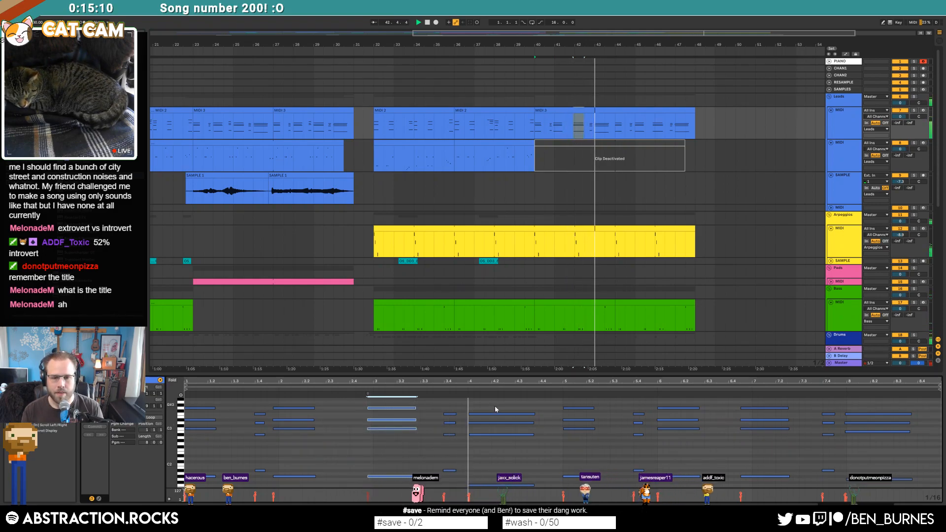
drag(479, 404, 499, 487)
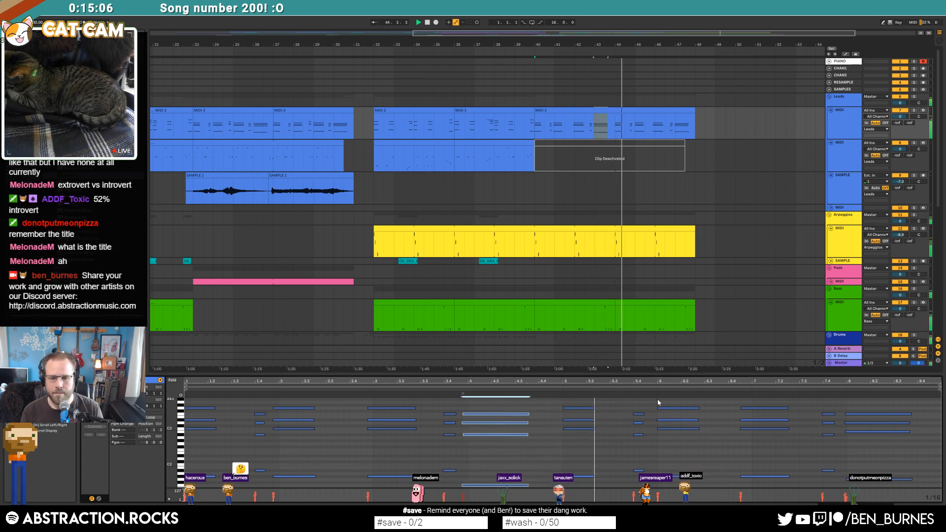
drag(658, 403, 676, 485)
key(Left)
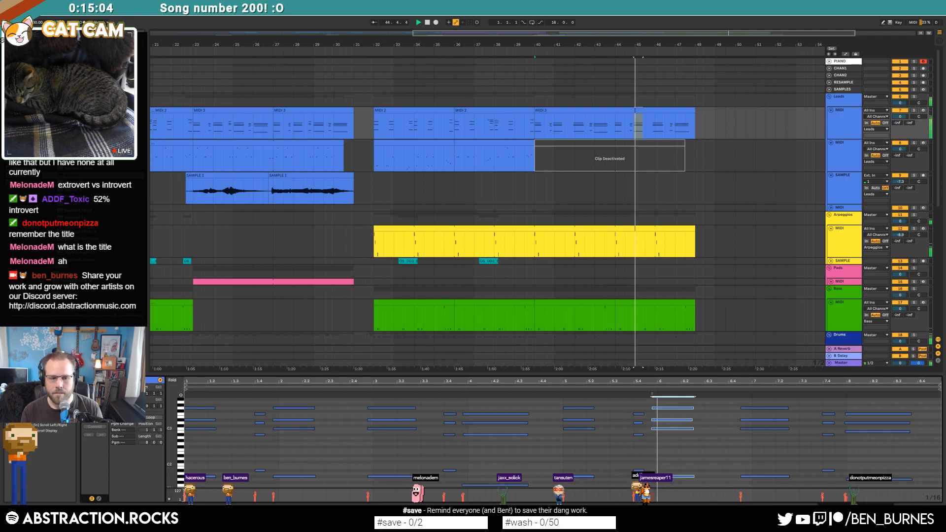
- Raise the top note of the chord at clip bar 7 by three semitones
click(769, 415)
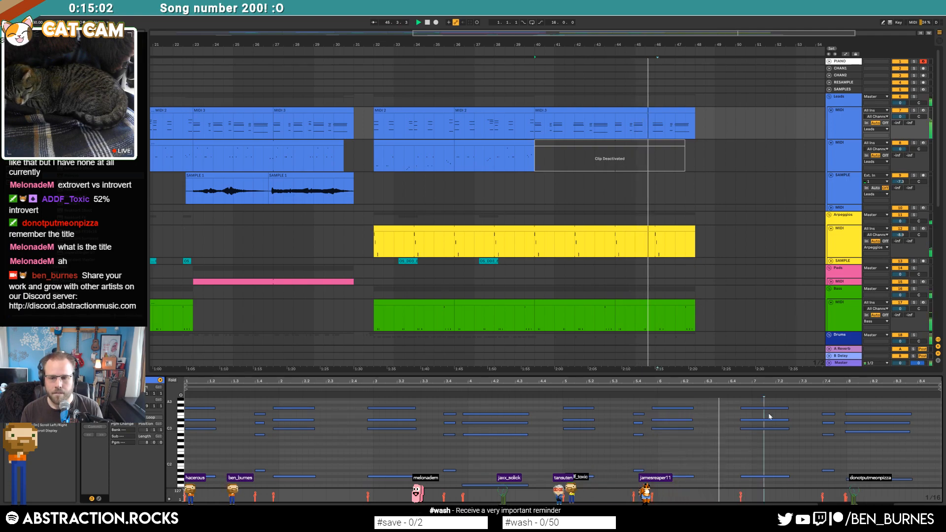
click(770, 409)
key(Up)
key(Up)
key(Up)
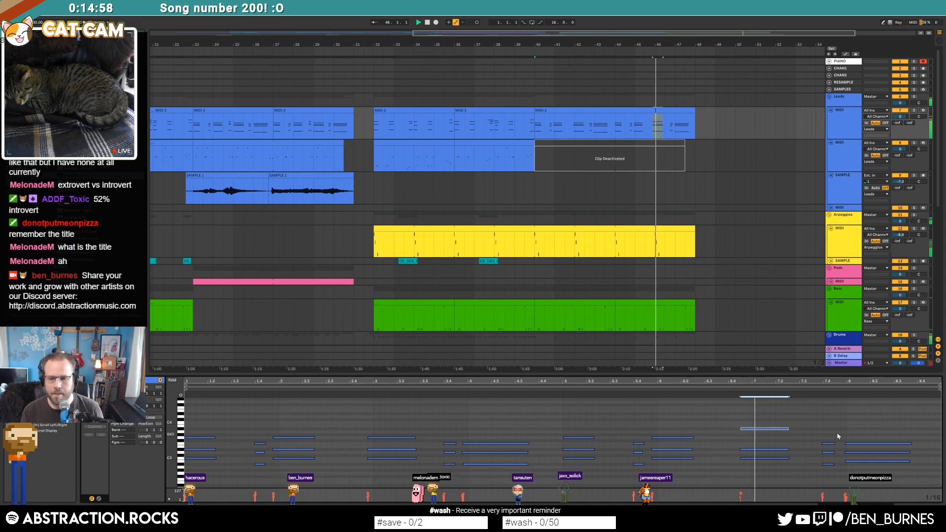
- Raise the top note of the last long chord at clip bar 8 by two semitones and nudge that chord slightly earlier
scroll(841, 436, down, 2)
drag(819, 409, 863, 418)
key(Up)
key(Up)
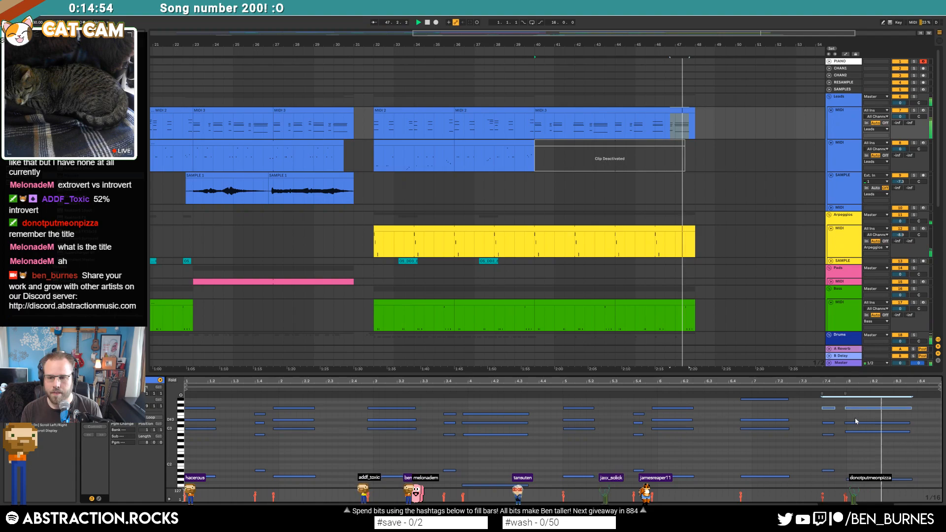
drag(833, 418, 822, 398)
key(Down)
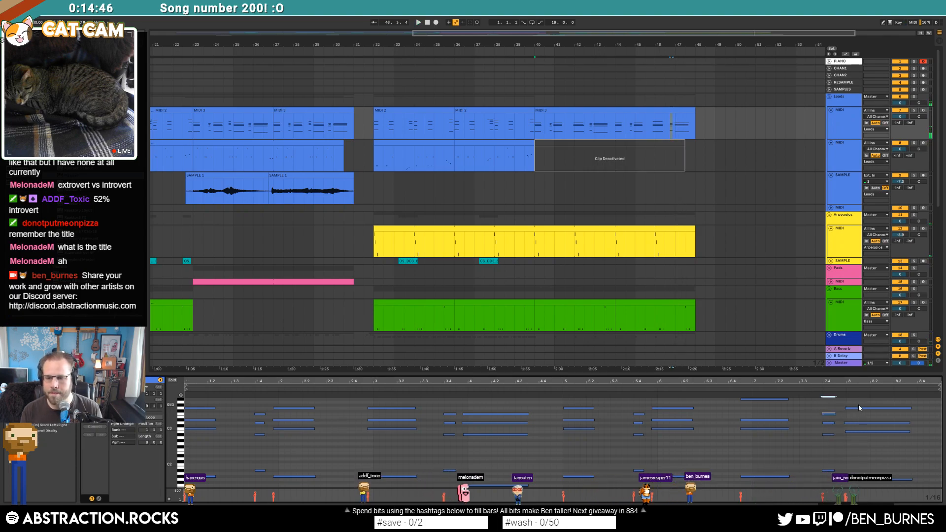
drag(859, 403, 868, 481)
key(Left)
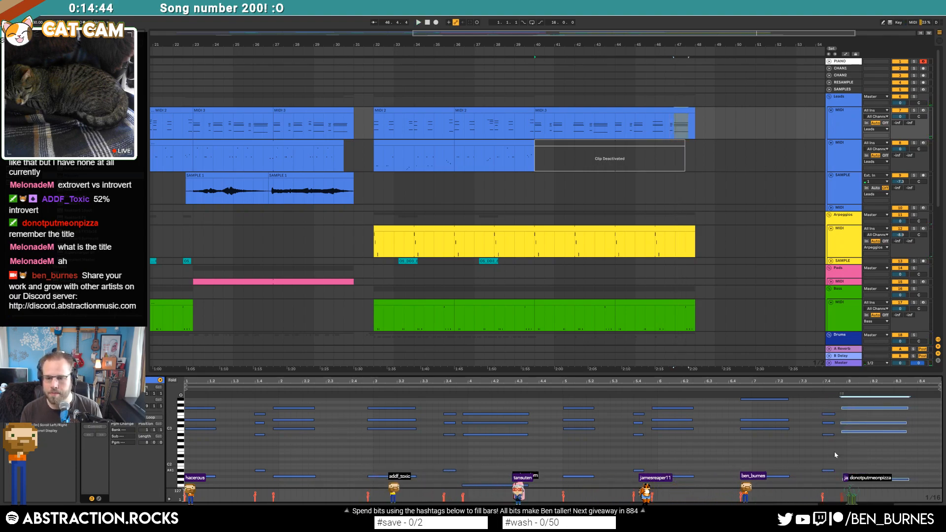
- Check the hold pedal envelope against the edited chords and play the section from bar 40
click(99, 499)
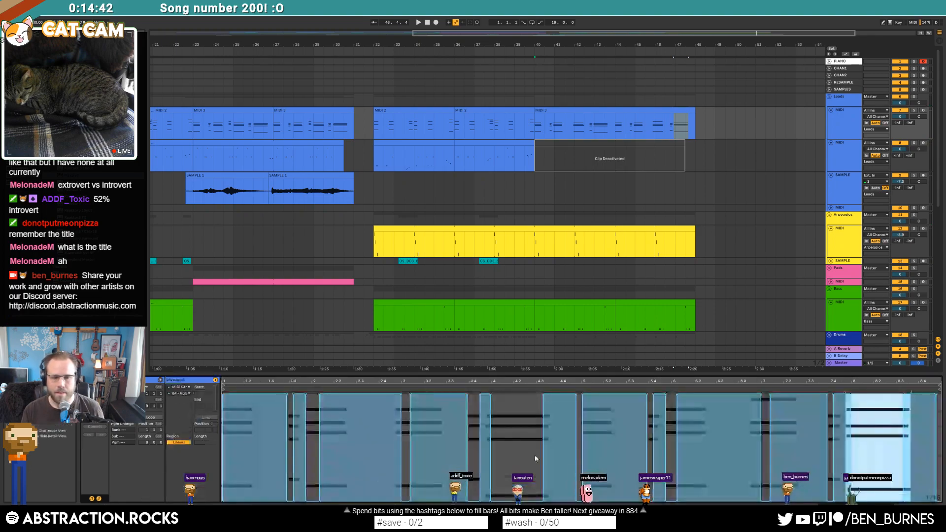
click(867, 419)
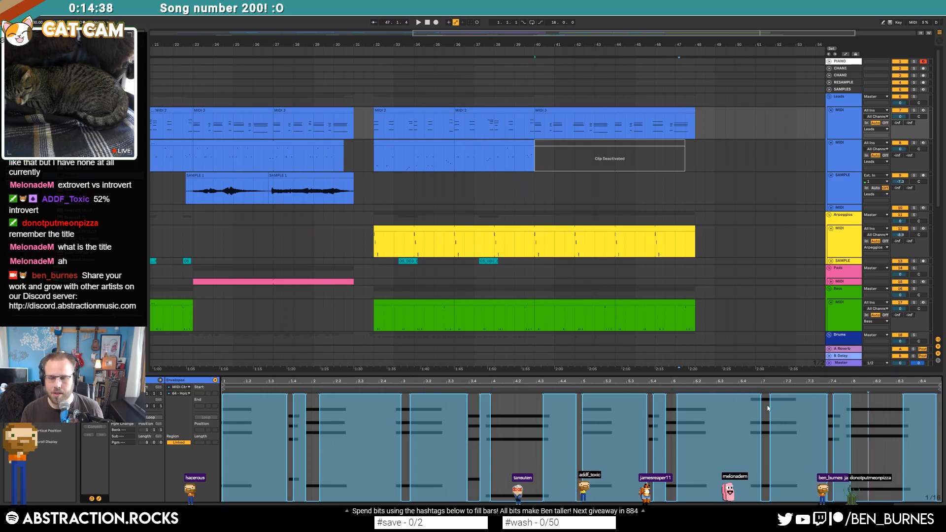
key(shift+Tab)
key(space)
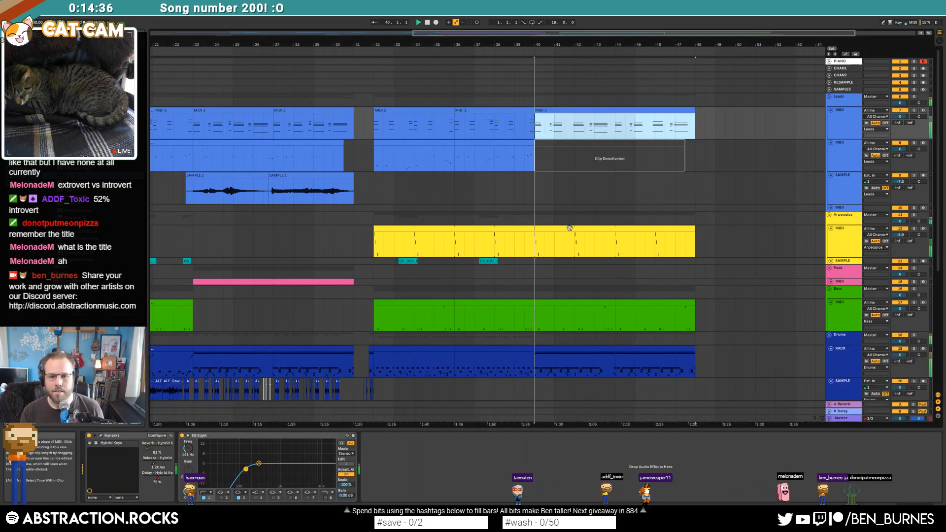
- Open the two drum rack clips between bars 40 and 48 together and deactivate all their TR-808 hat notes
scroll(631, 317, down, 3)
click(623, 306)
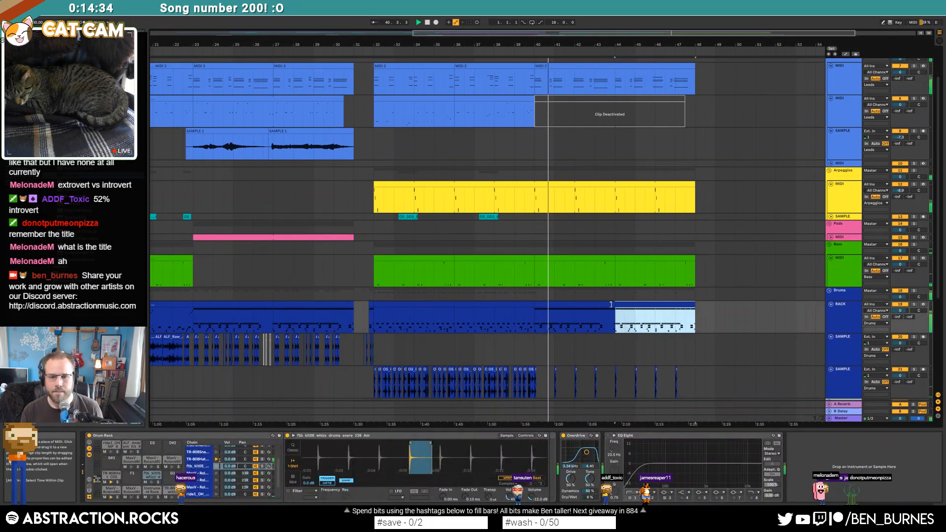
click(611, 305)
double_click(607, 306)
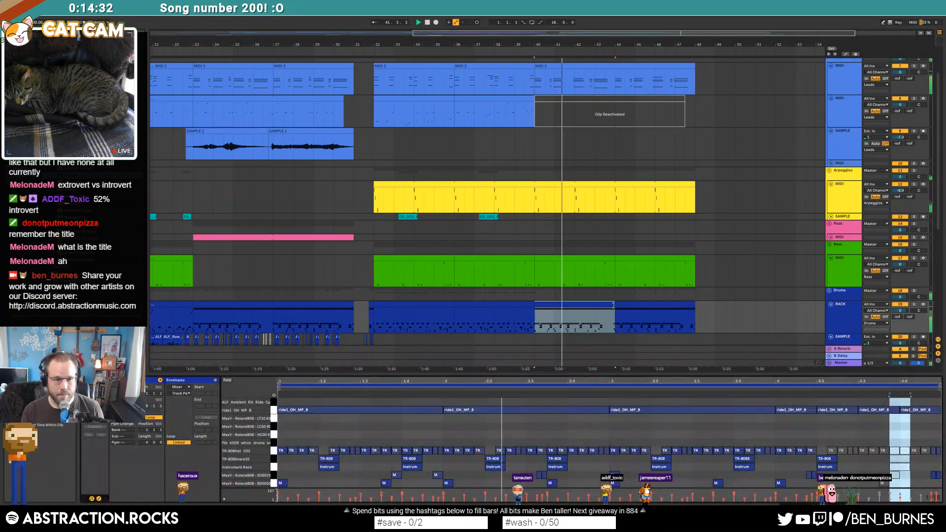
shift+click(620, 305)
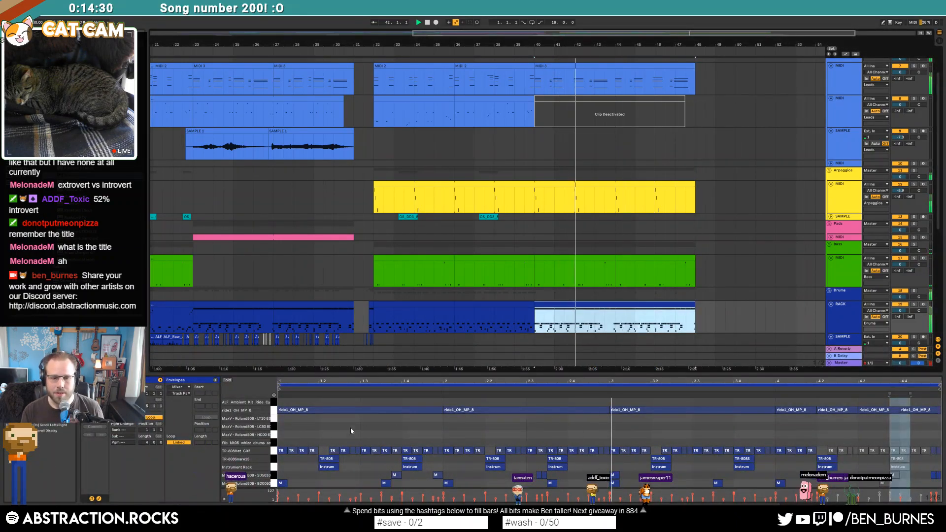
click(264, 451)
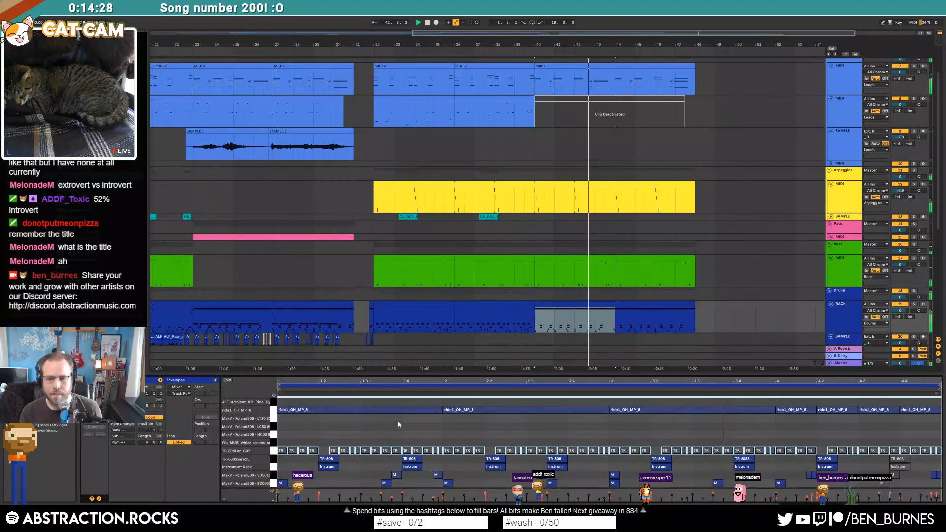
- Shorten the first ride1_OH_MP_8 note to half a bar and duplicate it every half bar through clip bar 3
drag(442, 411, 361, 411)
key(ctrl+d)
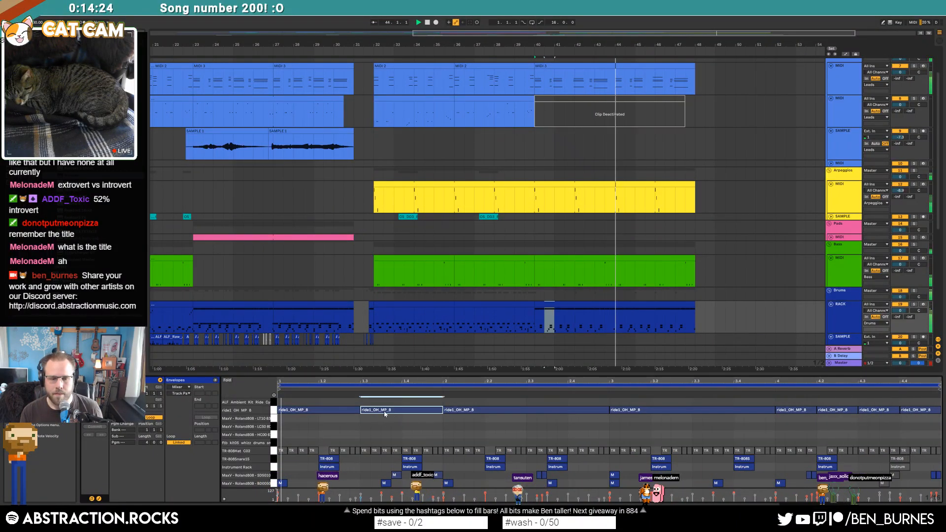
shift+click(351, 410)
key(ctrl+d)
key(ctrl+d)
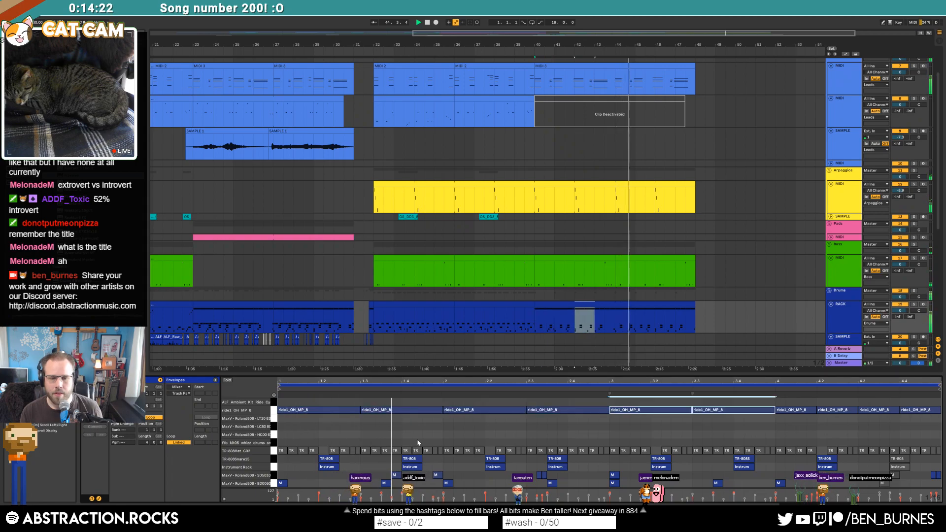
- Select the ride1_OH_MP_8 pad in the Drum Rack and insert an Auto Pan after its sampler, adjusting amount and rate
key(shift+Tab)
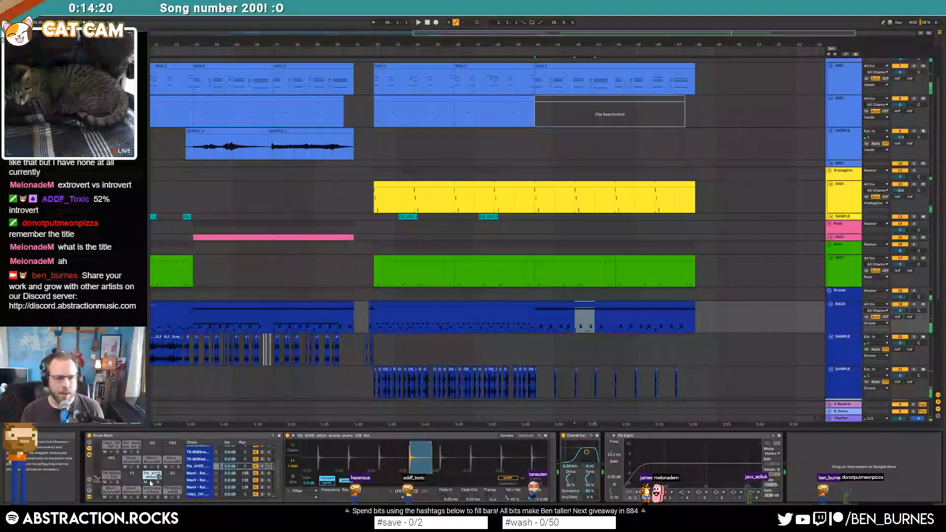
click(117, 476)
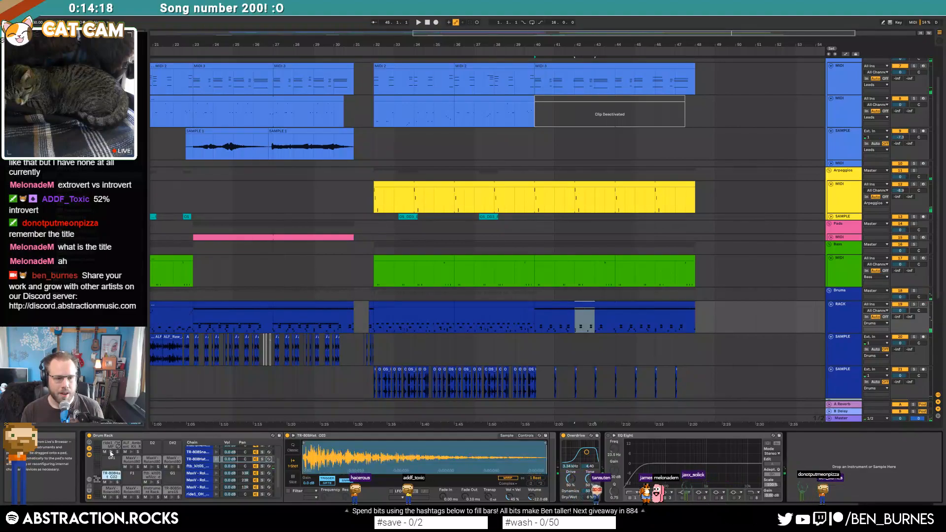
click(110, 448)
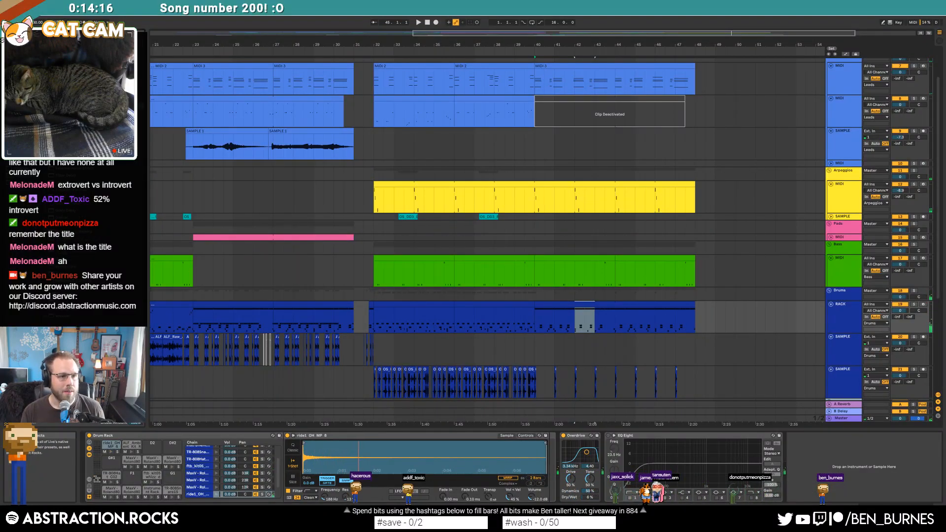
drag(547, 462, 552, 478)
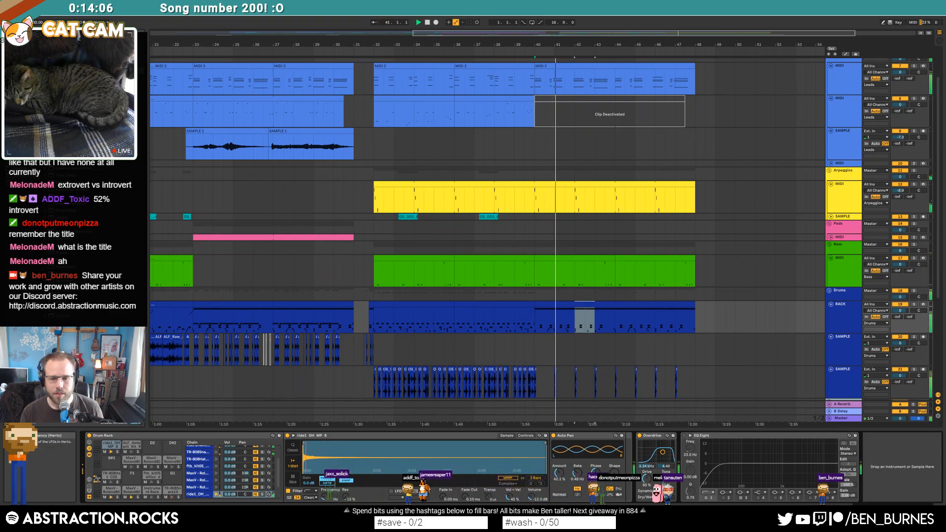
- Review the drum rack clip's notes during playback, including the low drum hits near the end of clip bar 4
key(shift+Tab)
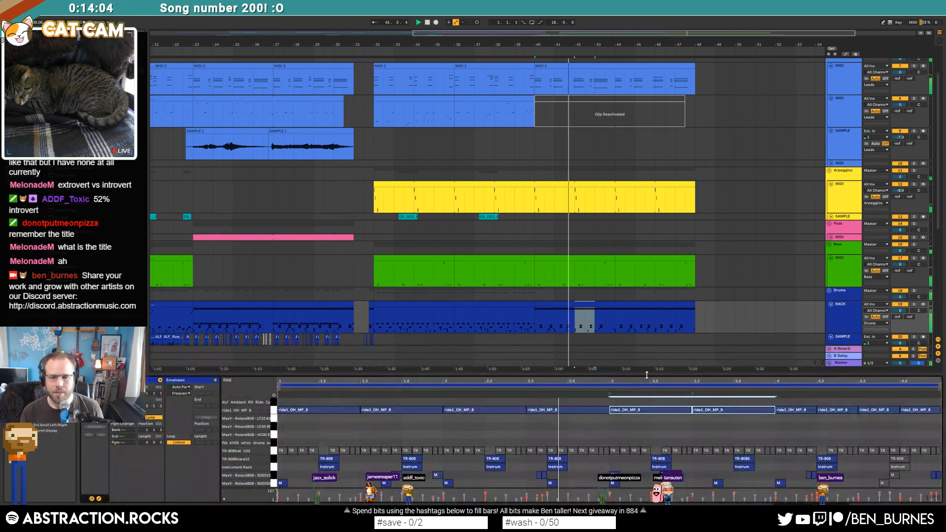
scroll(641, 305, down, 5)
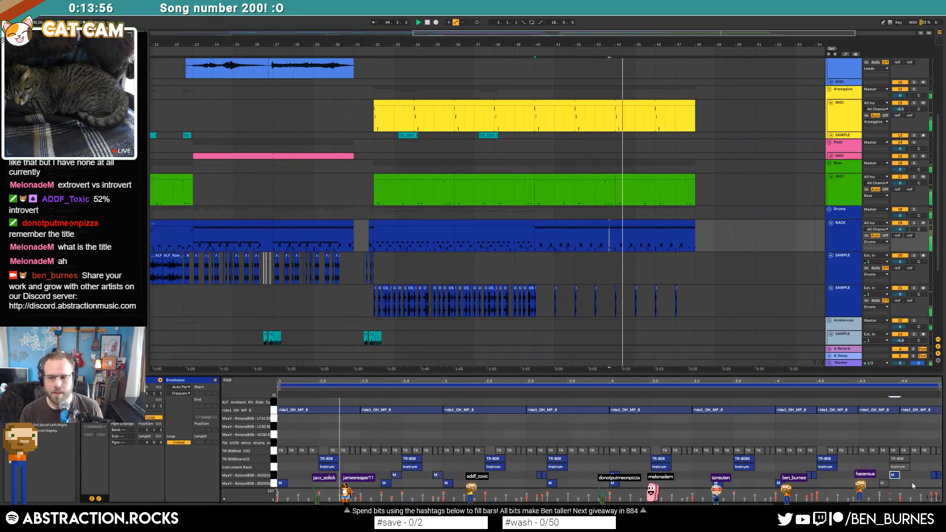
key(shift+Tab)
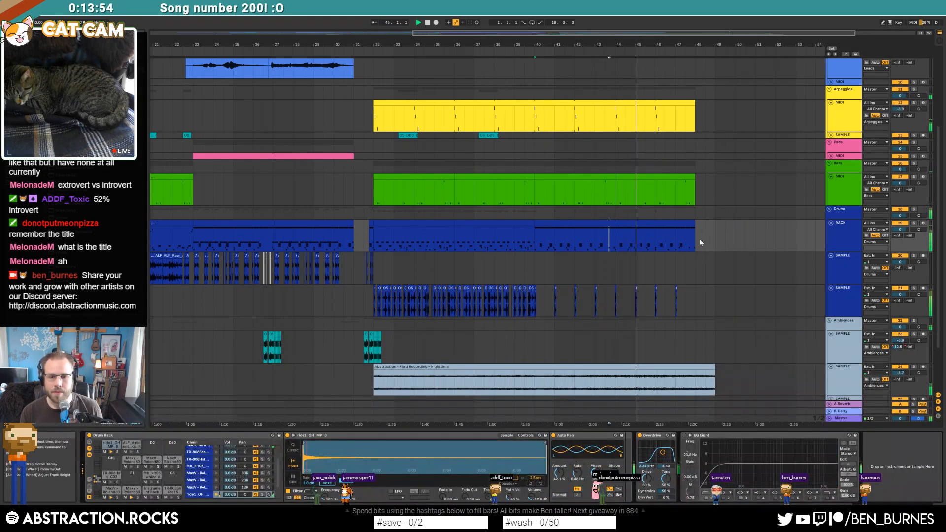
- Extend the Field Recording - Nighttime clip to the middle of bar 50 and raise its track's EQ Eight low cut to 344 Hz
click(715, 367)
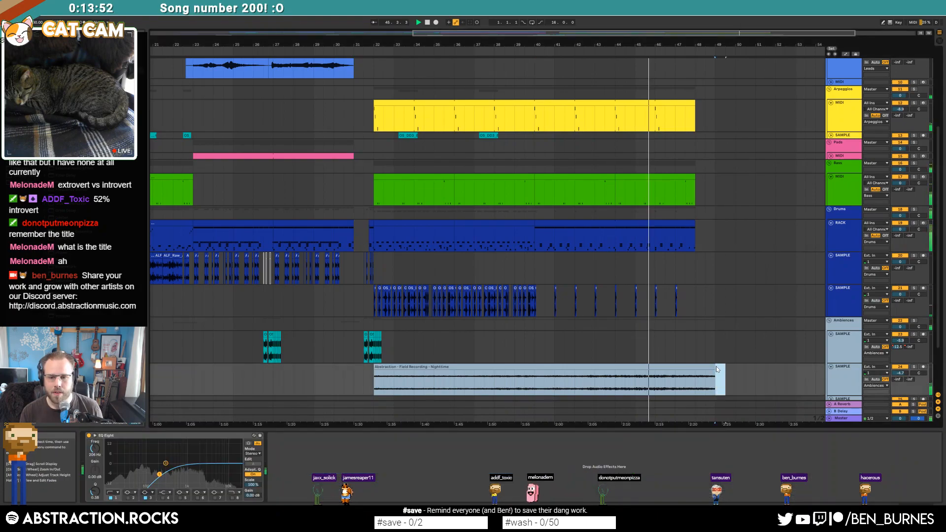
drag(715, 369, 744, 373)
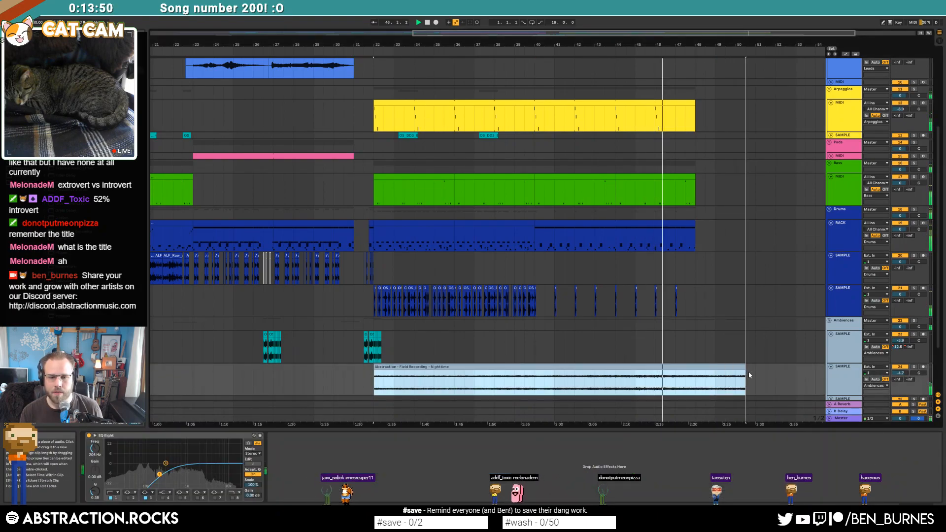
drag(160, 474, 168, 477)
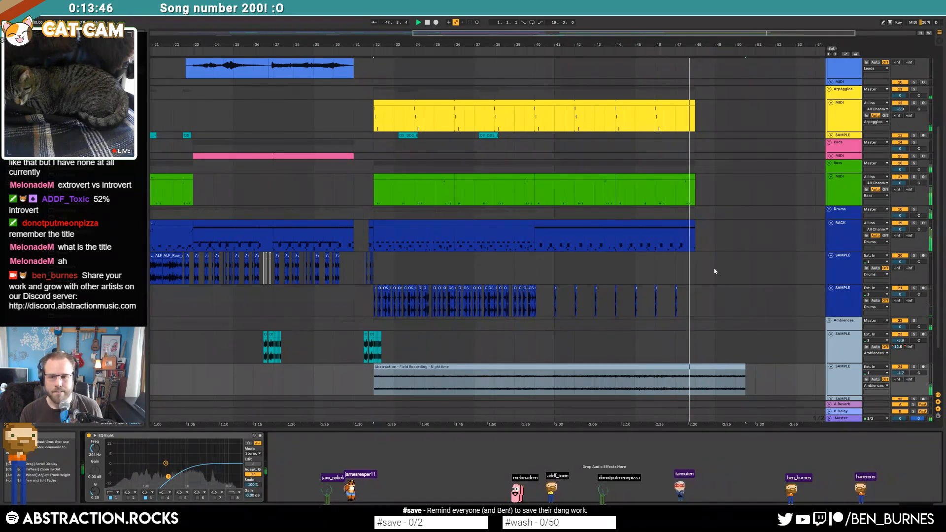
- Stop playback and extend the Arpeggios MIDI clip to bar 52
key(space)
scroll(714, 268, up, 5)
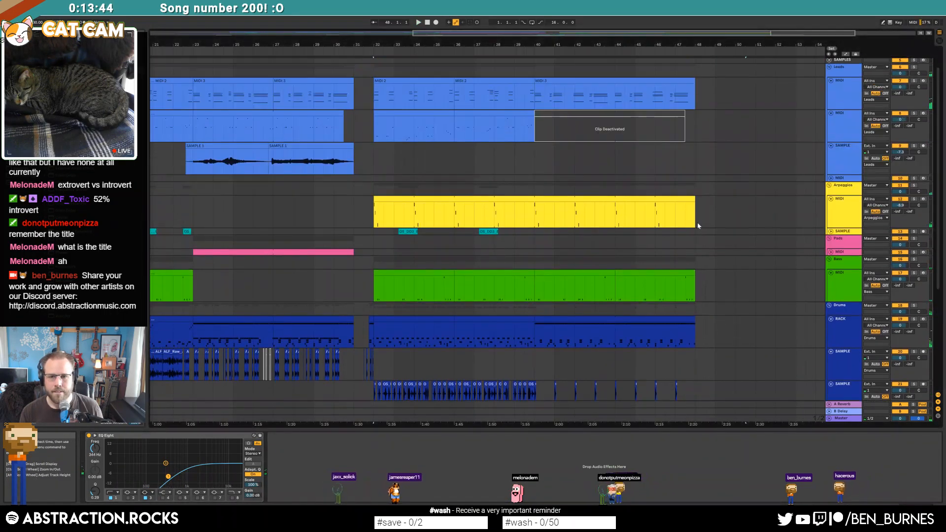
drag(696, 202, 772, 209)
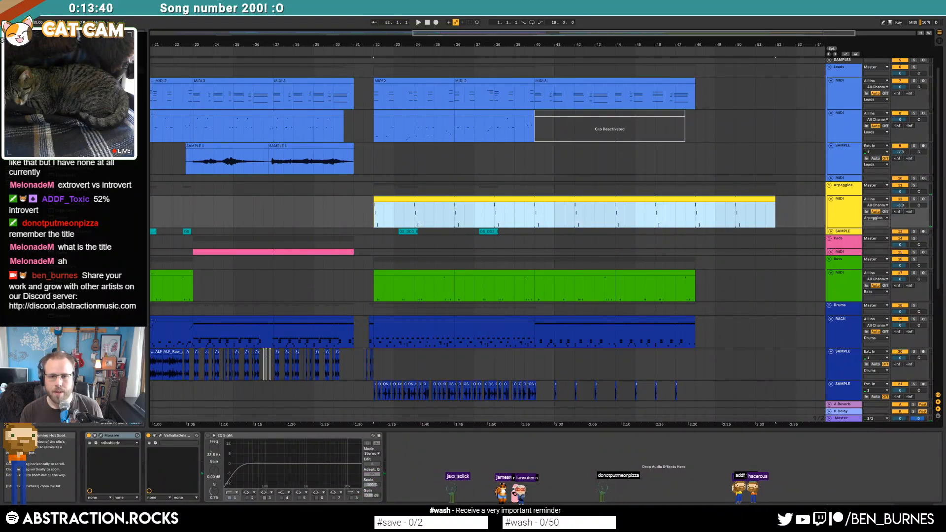
- Open the bass track's Massive and draw its FILTER1-CUT automation sloping down from about bar 37 to bar 41
drag(369, 44, 433, 34)
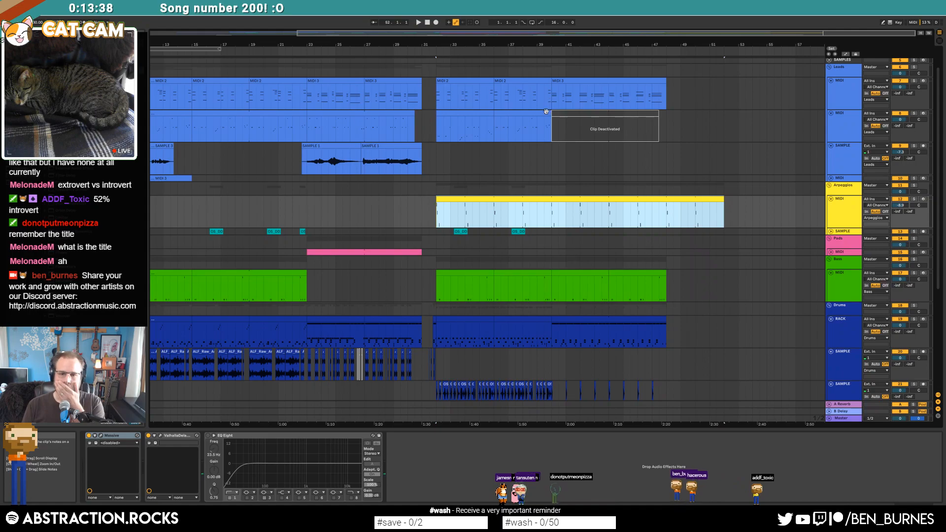
click(603, 272)
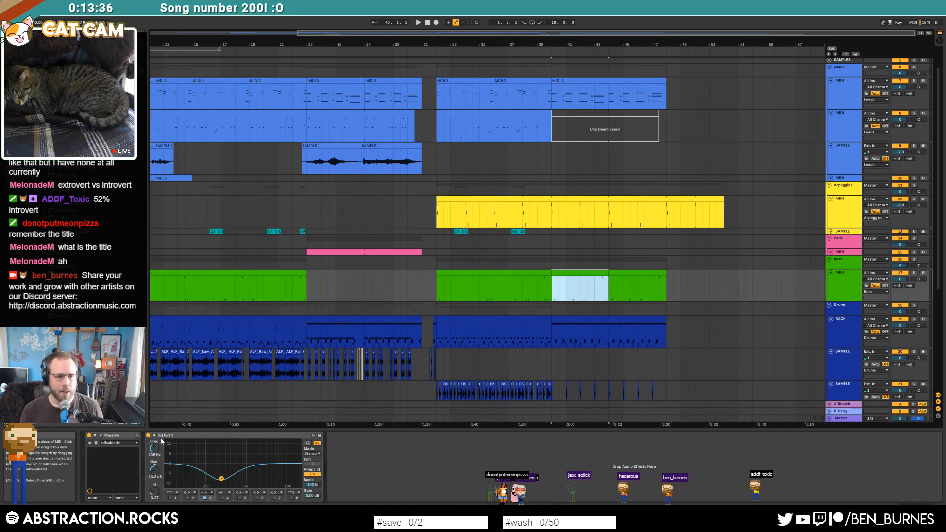
click(100, 438)
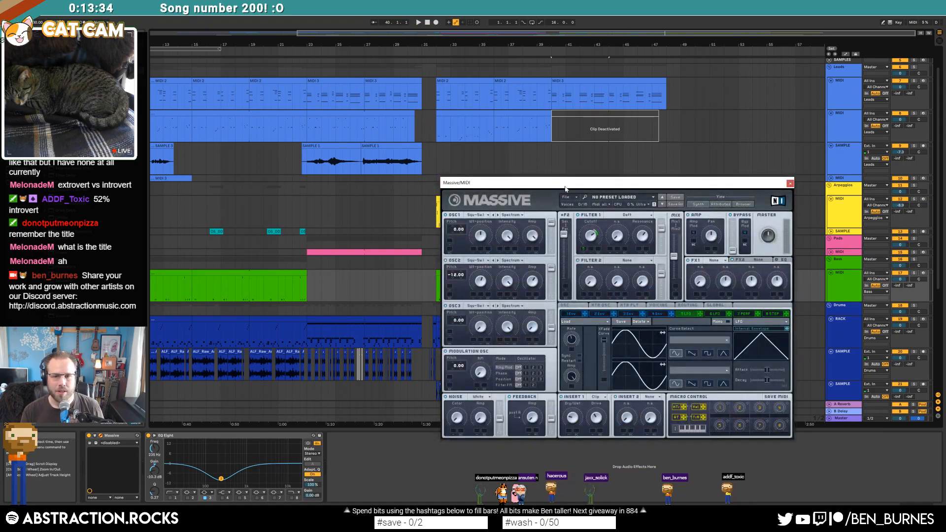
drag(567, 178, 276, 124)
key(a)
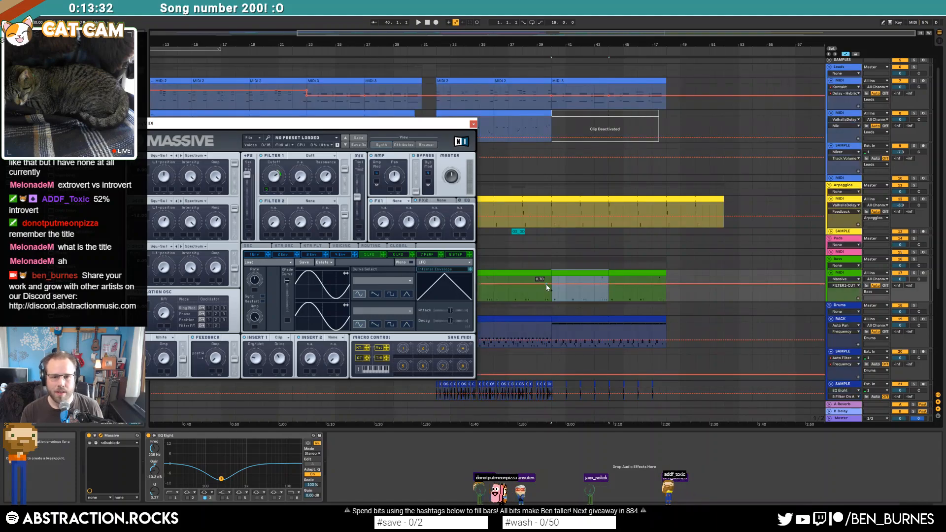
drag(555, 284, 555, 288)
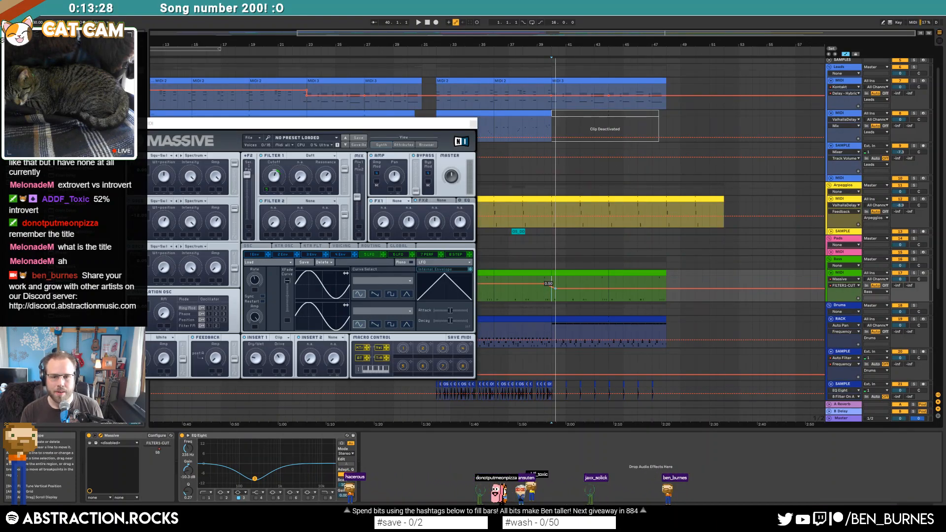
drag(556, 289, 573, 288)
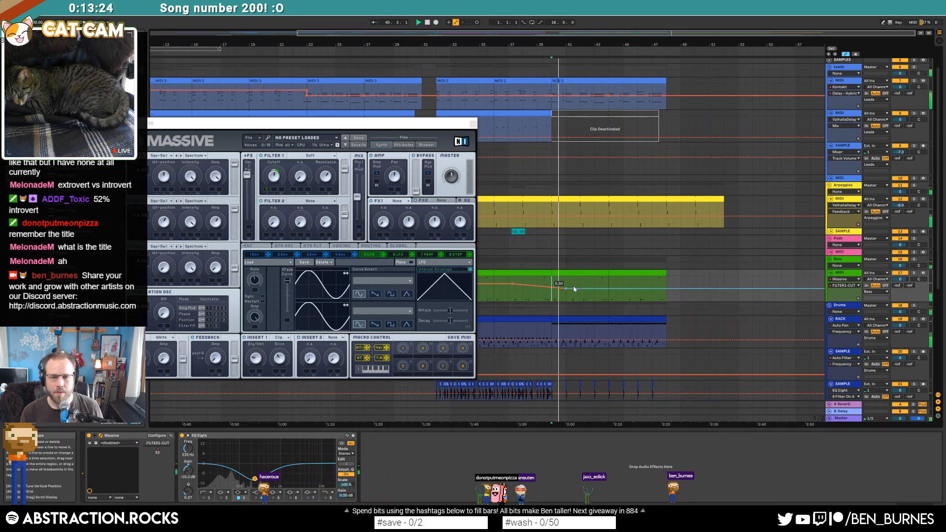
drag(574, 287, 573, 285)
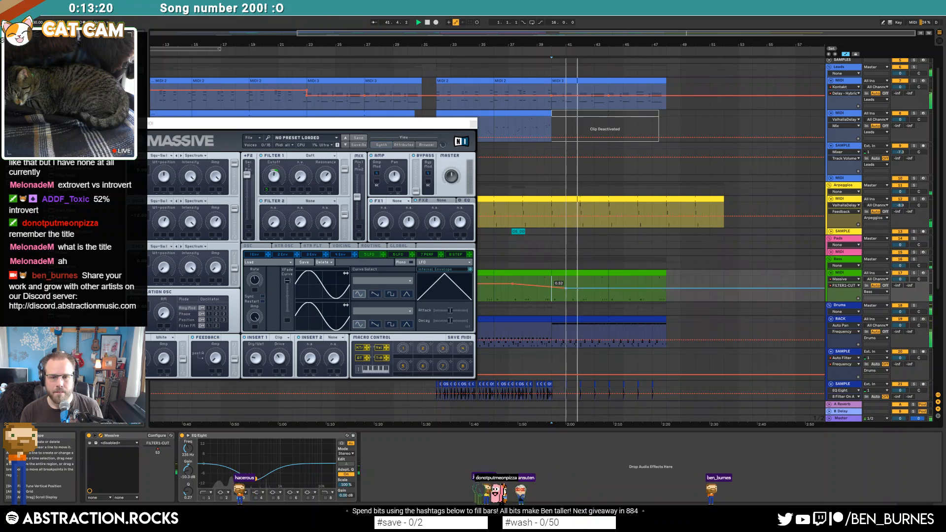
- Open the bass clip at bar 40 and move the second note of the pair near clip position 2.3 a sixteenth later
double_click(574, 280)
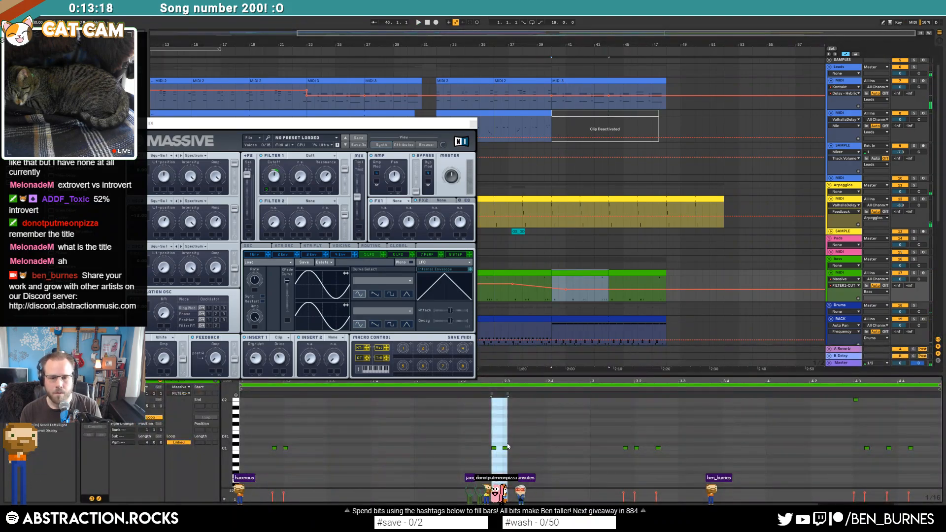
drag(507, 443, 508, 460)
key(Right)
key(Right)
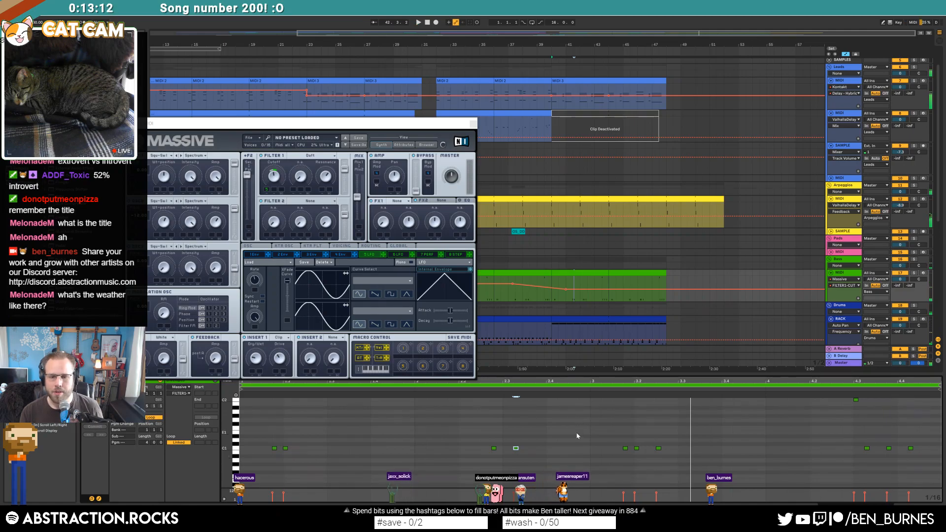
- Duplicate the edited bass clip at bars 40 to 44 onto bars 44 to 48
click(581, 272)
key(shift+Tab)
click(698, 182)
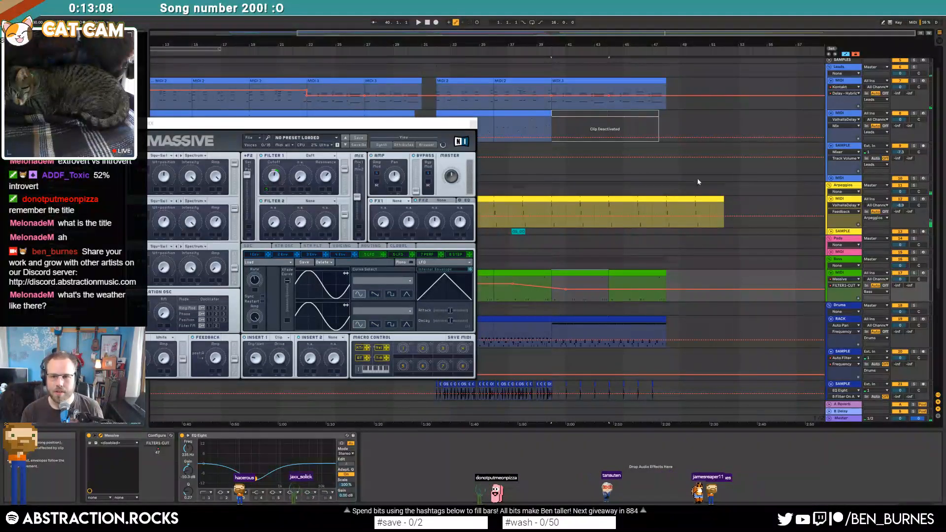
key(ctrl+d)
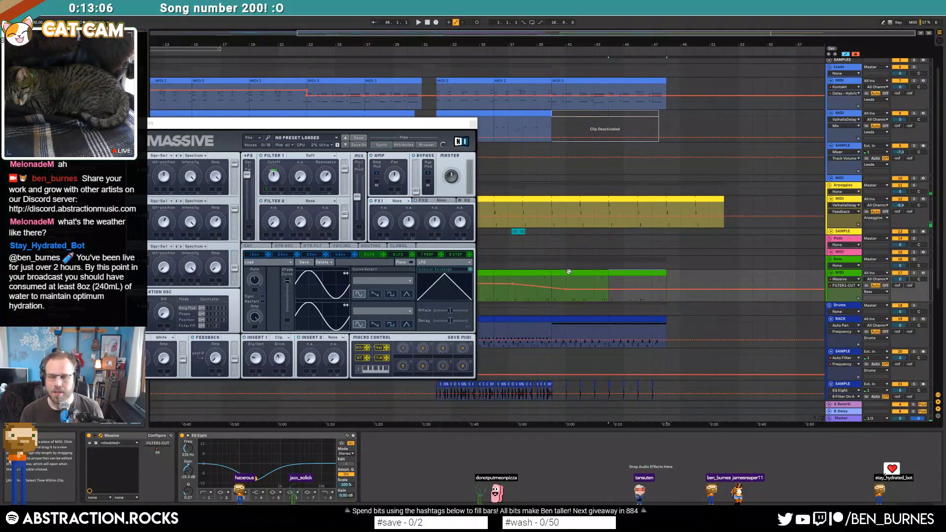
- Play back the bass filter transition from the middle of bar 39 and close the Massive window
click(545, 276)
click(545, 280)
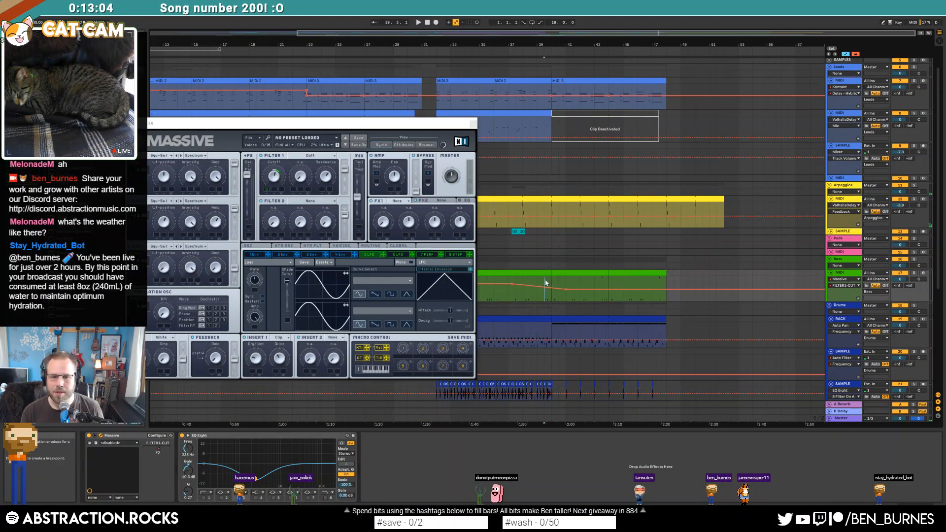
key(space)
key(shift+Tab)
click(474, 124)
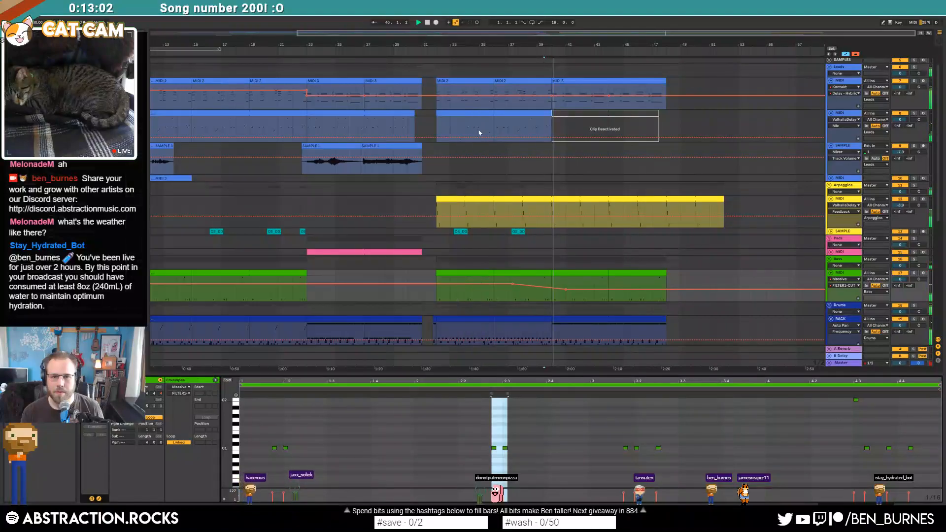
- Extend the Field Recording - Nighttime clip to bar 53 and raise its track's EQ Eight low cut to 408 Hz
scroll(599, 252, down, 4)
scroll(600, 264, down, 4)
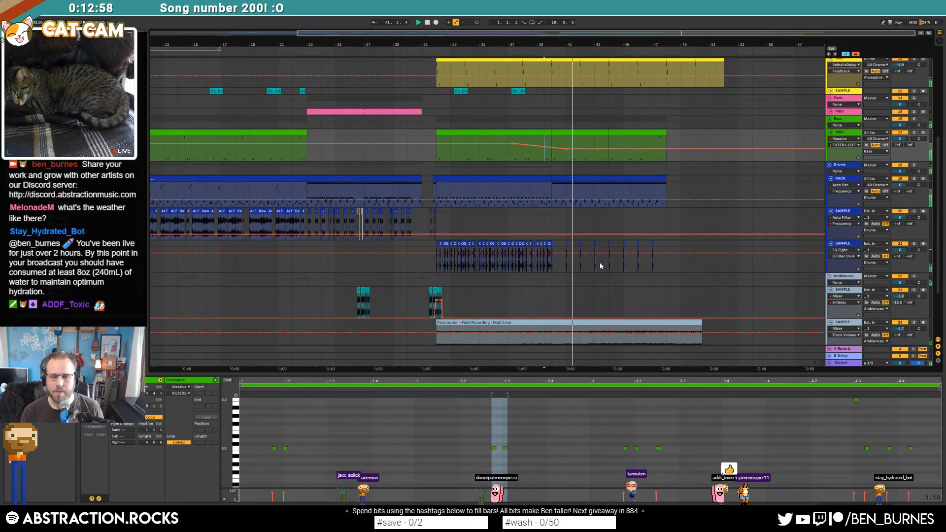
scroll(600, 266, down, 1)
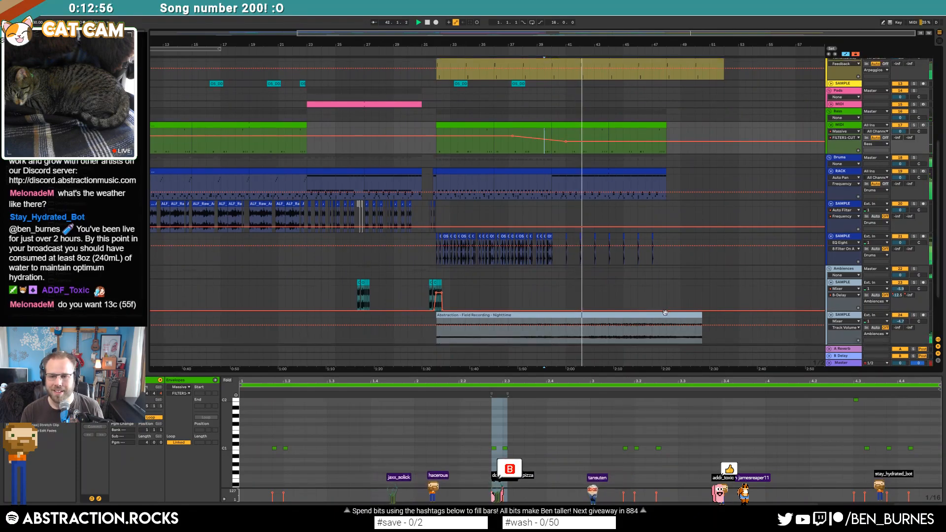
click(666, 313)
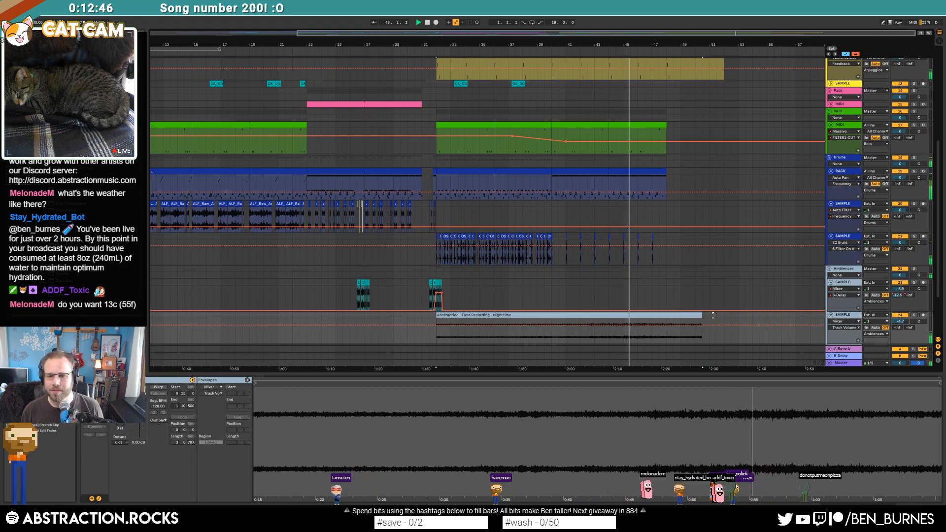
drag(703, 316, 740, 318)
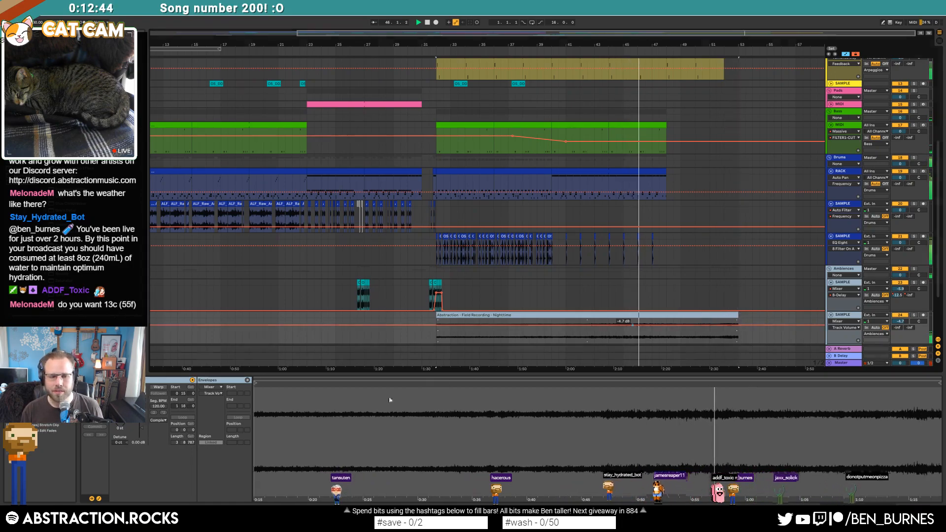
key(shift+Tab)
drag(168, 478, 172, 478)
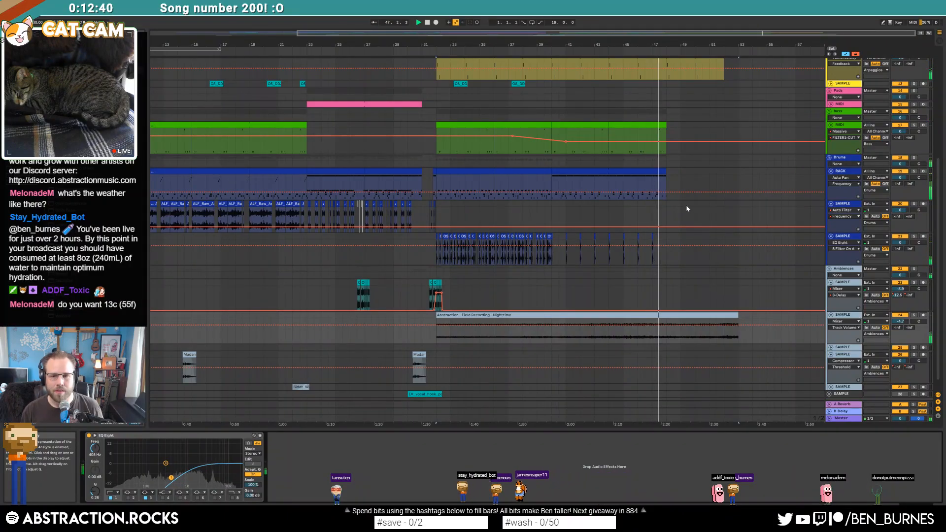
- Stop playback and duplicate the lead MIDI clip at bars 40 to 48 onto bars 48 to 56
scroll(687, 234, up, 5)
scroll(687, 234, up, 3)
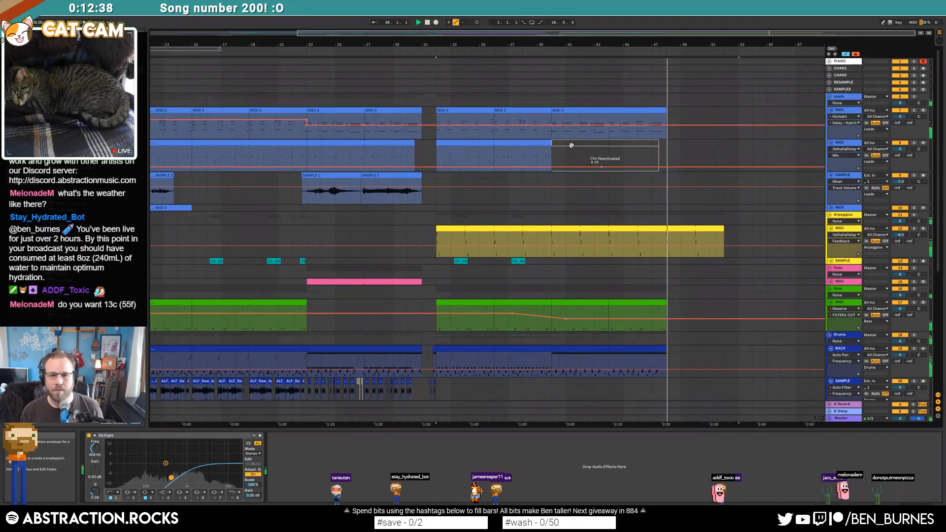
key(space)
click(570, 111)
key(ctrl+d)
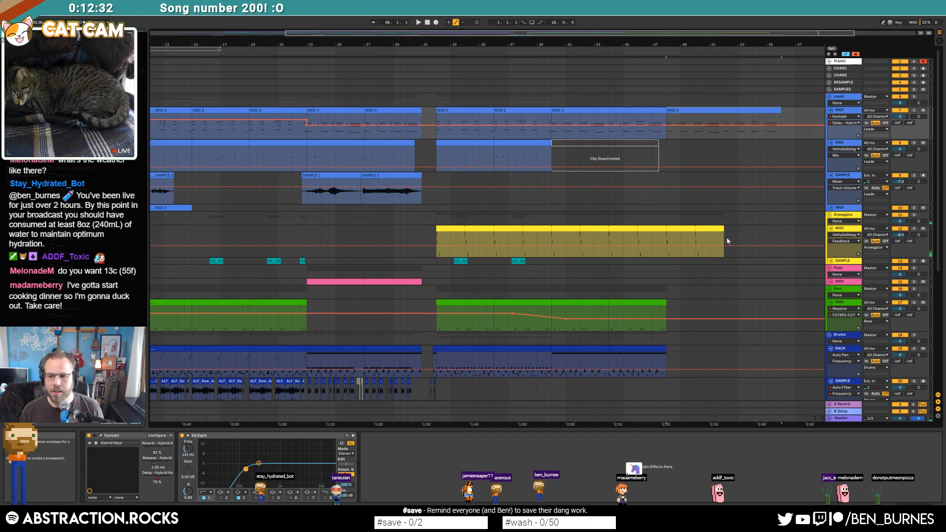
- Shorten the Arpeggios MIDI clip to end at bar 49 and play back the ending from bar 46
drag(724, 241, 682, 230)
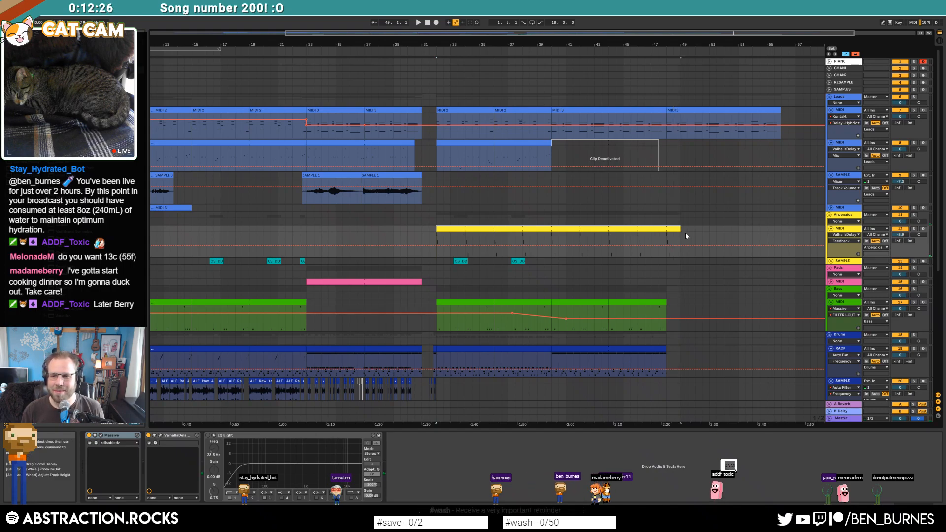
click(636, 241)
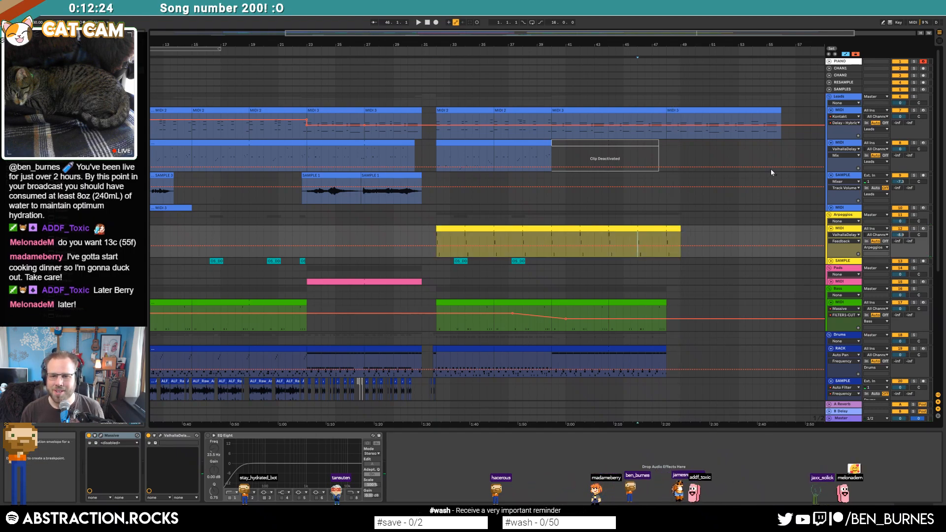
key(space)
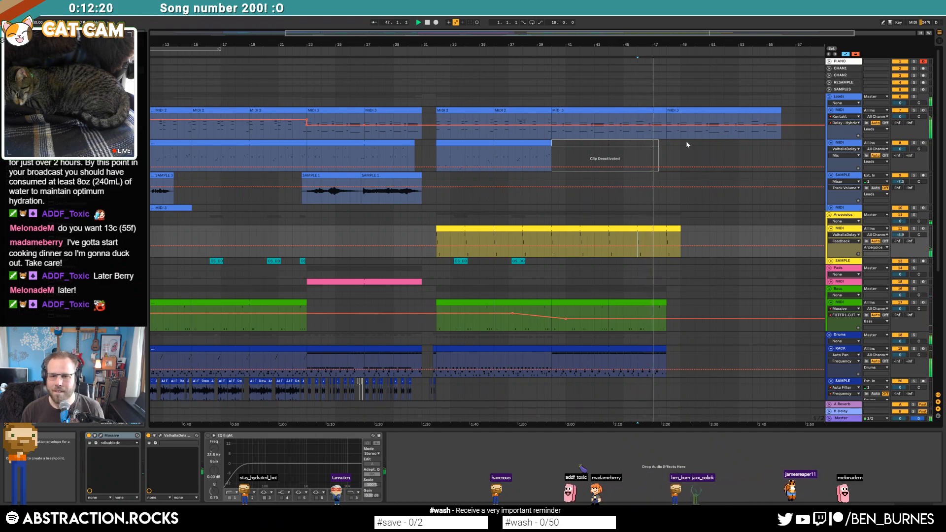
- Fold the two SAMPLE tracks in the Drums group
scroll(668, 254, down, 5)
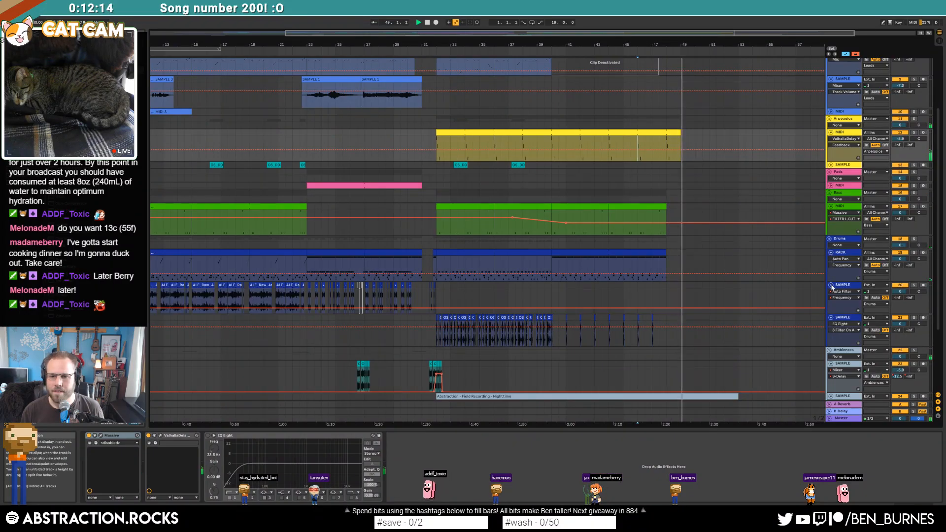
click(831, 286)
click(831, 293)
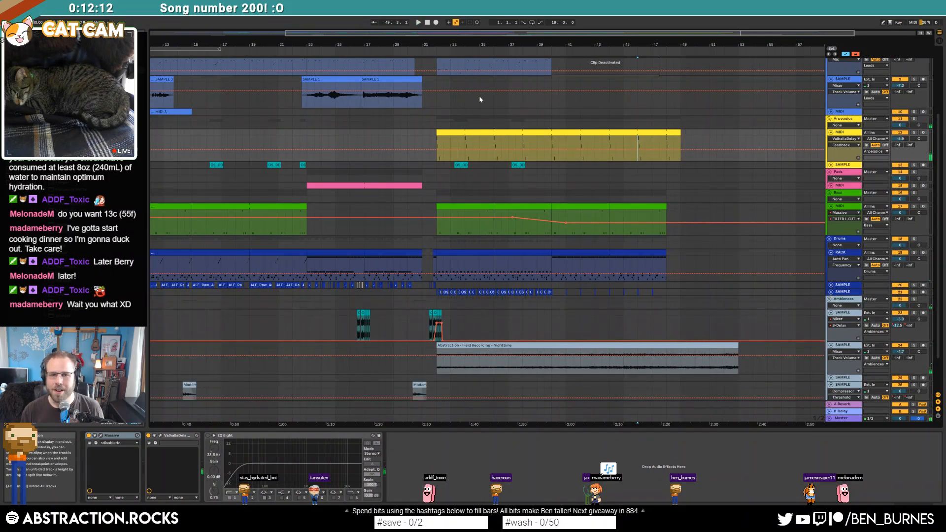
- Play back the earlier part of the arrangement, jumping ahead to about bar 30 to hear the transition at bar 32
drag(533, 32, 402, 32)
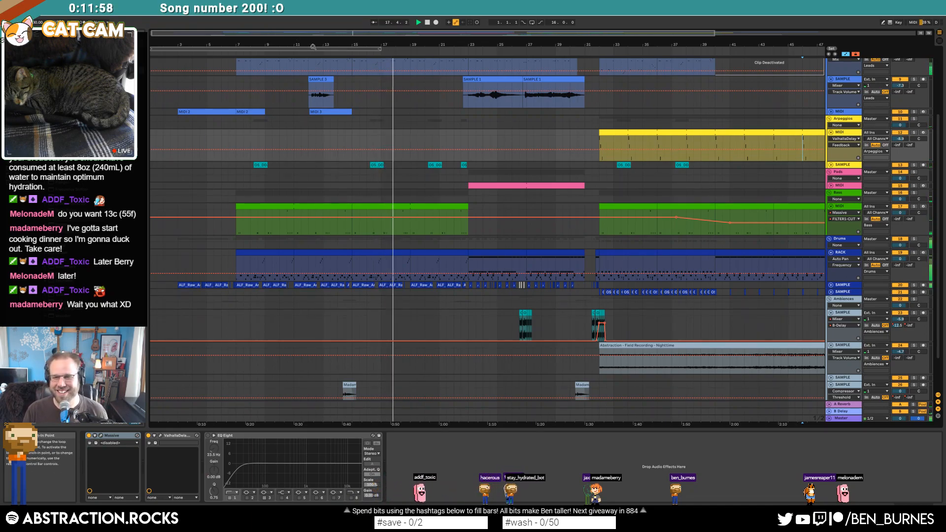
click(572, 50)
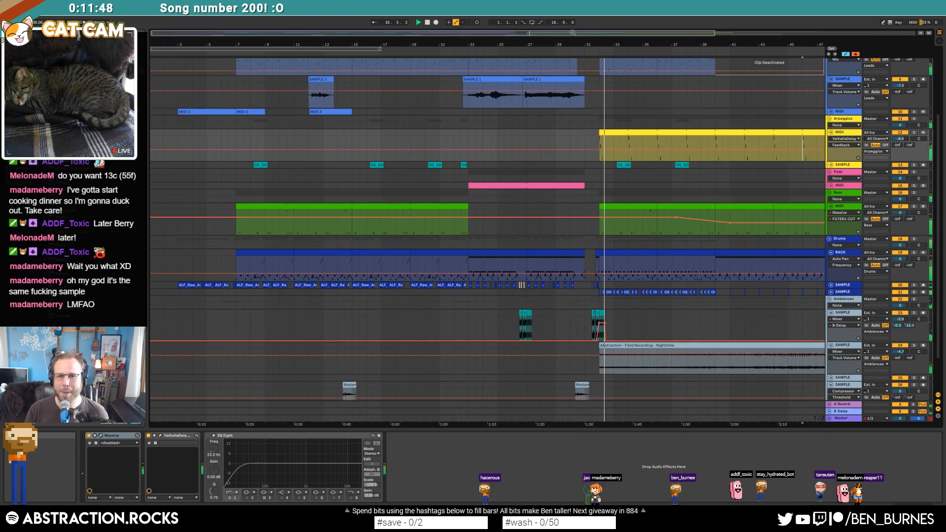
drag(573, 33, 773, 35)
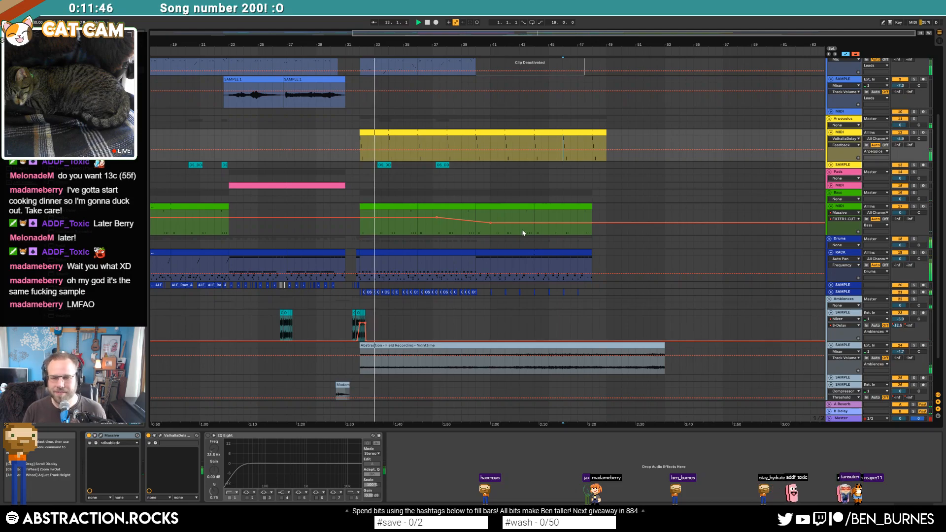
- Copy the lead MIDI clip at bar 48 down to the folded MIDI track at the end of the Leads group
scroll(548, 213, up, 2)
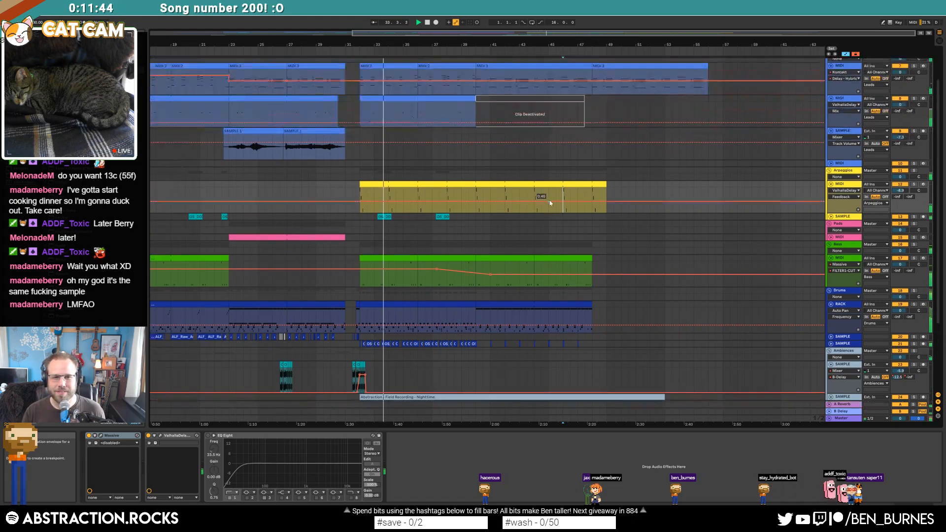
scroll(550, 202, up, 2)
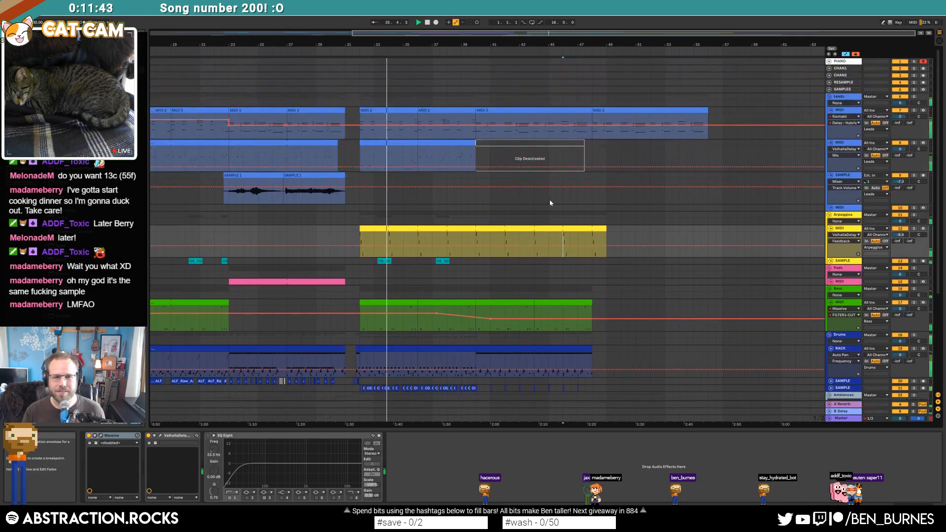
click(593, 175)
click(614, 111)
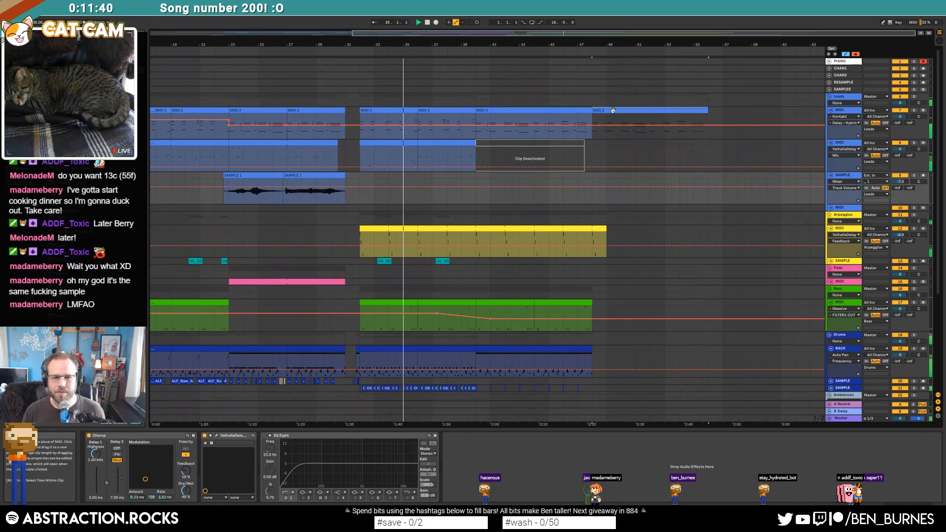
drag(613, 111, 590, 193)
click(586, 176)
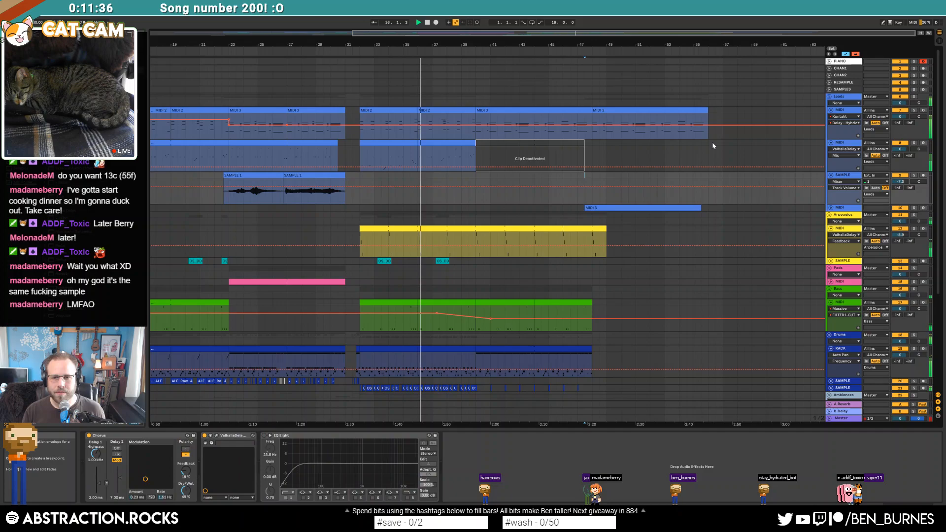
- Delete the original lead clip after bar 48, align its copy to bar 48, and unfold the copy's track for playback
click(631, 111)
key(Delete)
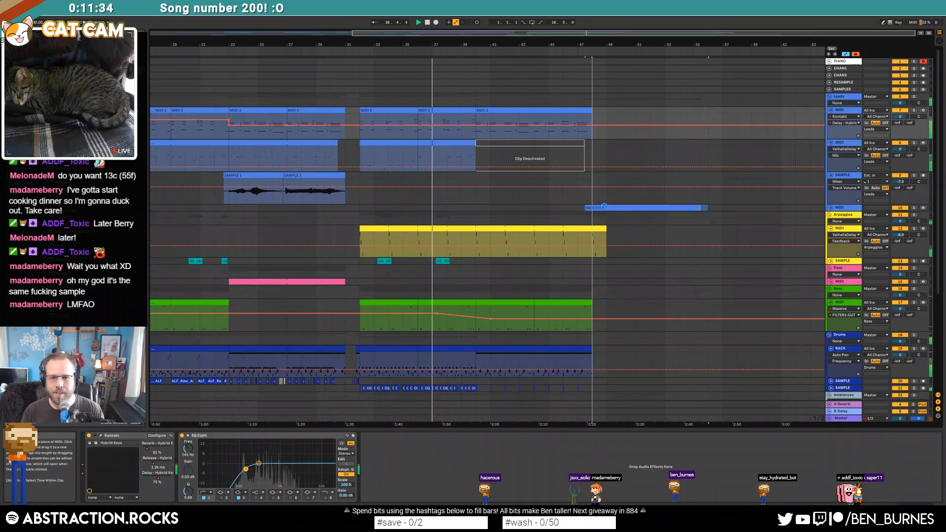
drag(633, 208, 641, 208)
click(832, 208)
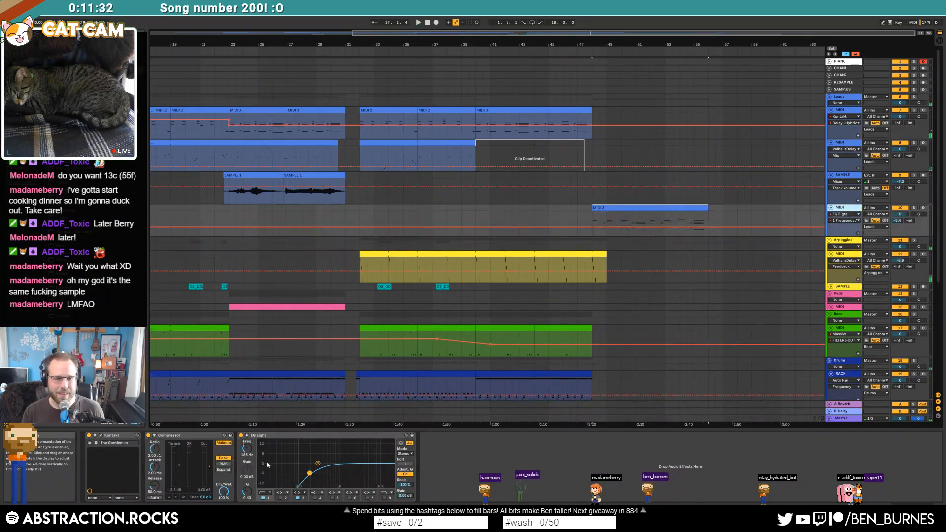
key(space)
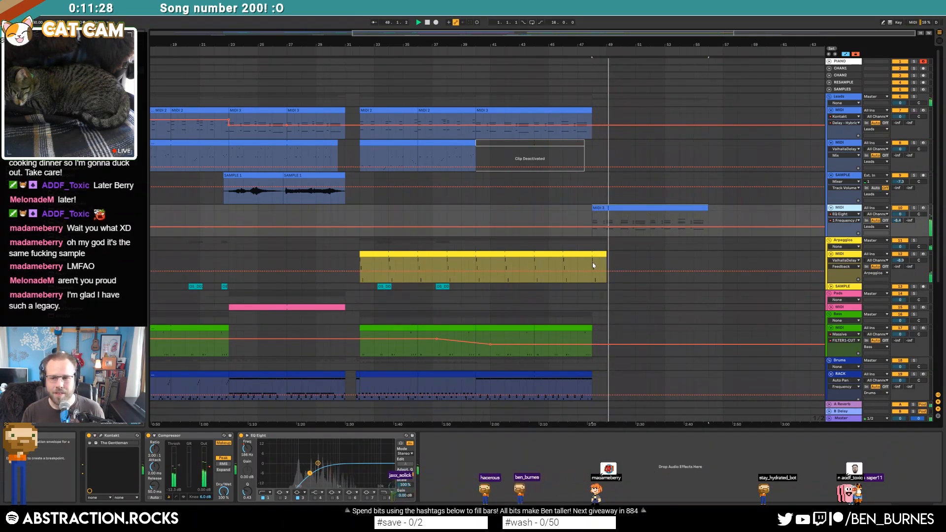
- Set the arpeggio clip starting at bar 48 to a 4-bar loop and extend it to bar 56
key(space)
drag(593, 266, 605, 266)
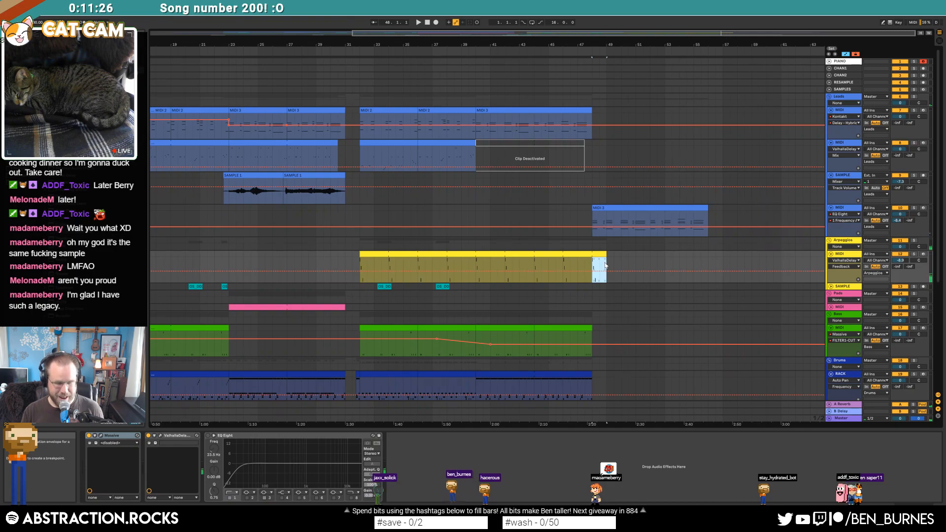
key(a)
key(shift+Tab)
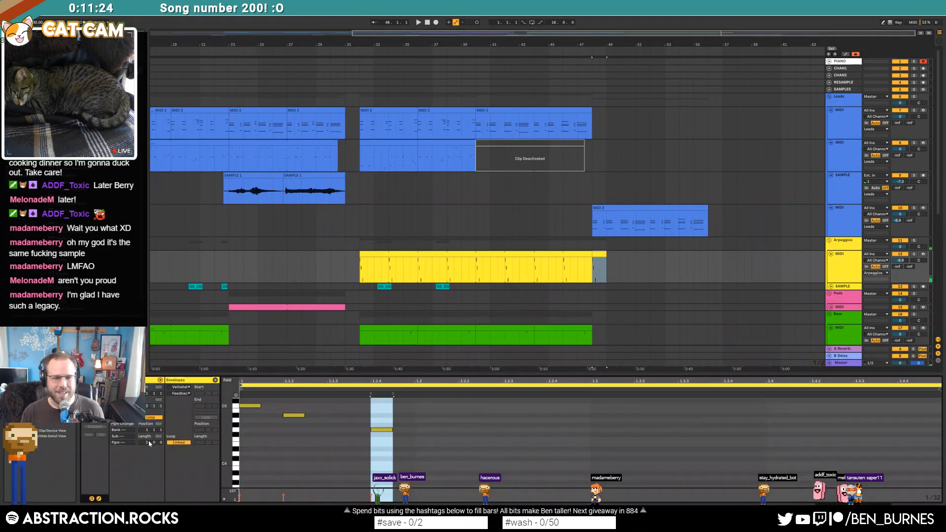
text(4)
key(Return)
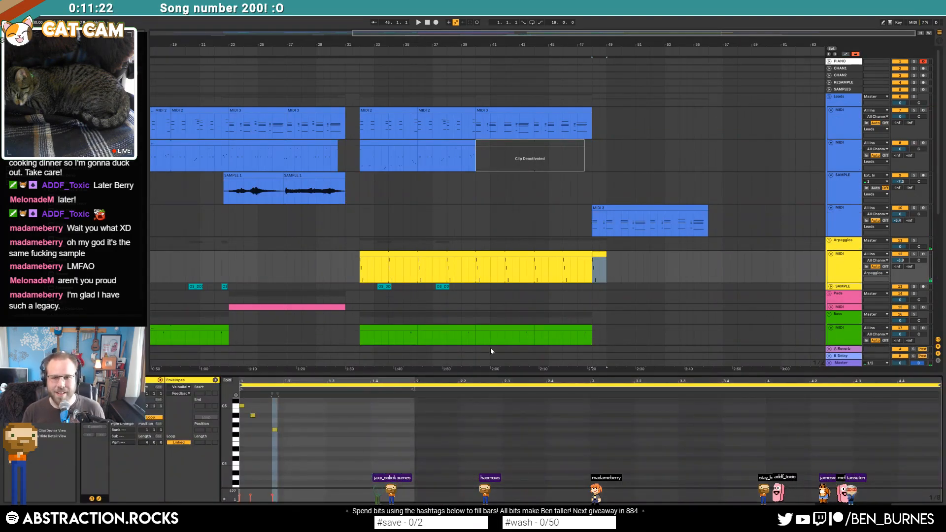
drag(606, 267, 711, 267)
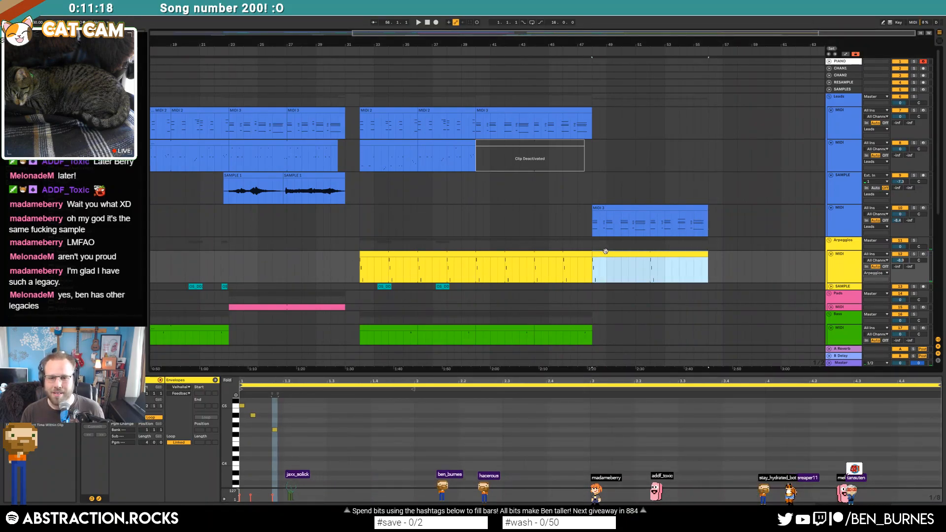
- Play back the ending from bar 48 to hear the sparser arpeggio with the chords
scroll(603, 261, down, 4)
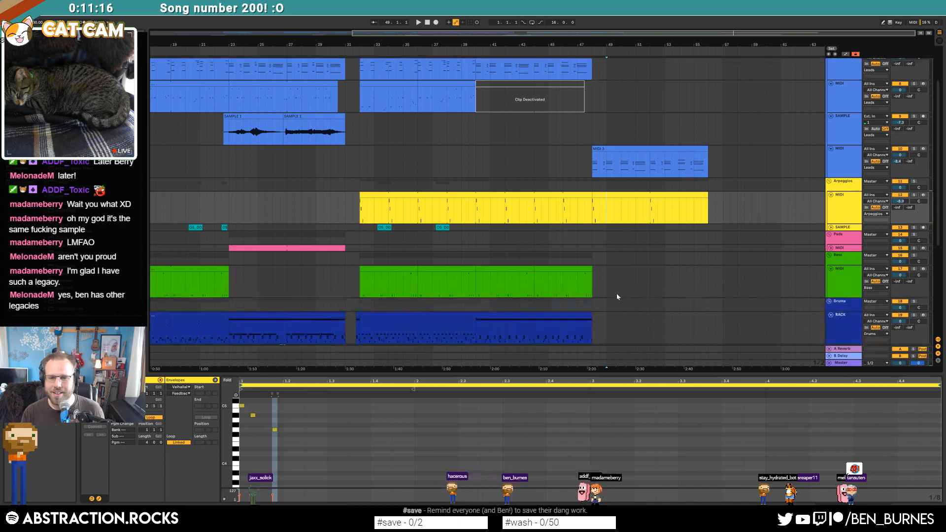
click(594, 262)
key(space)
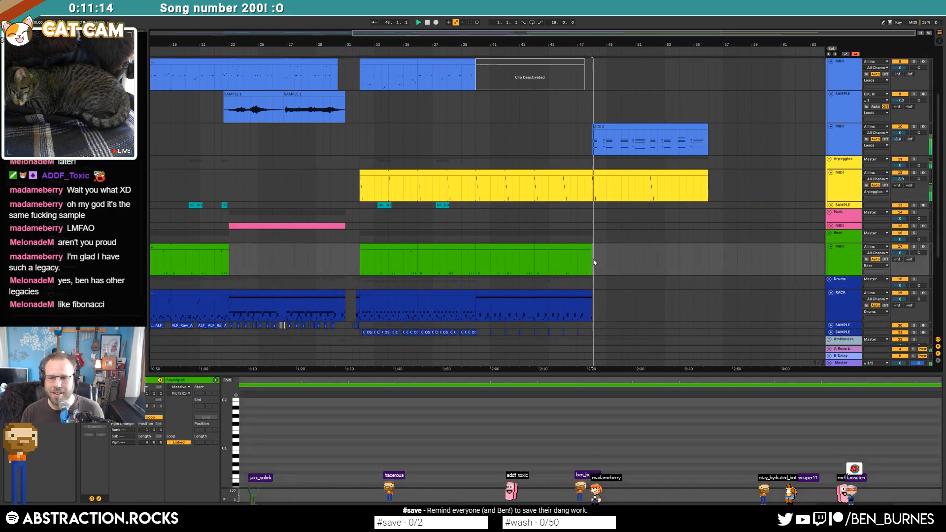
key(space)
- Open Massive on the Arpeggios group's MIDI track and set Filter 1 to Lowpass 4
click(615, 172)
key(shift+Tab)
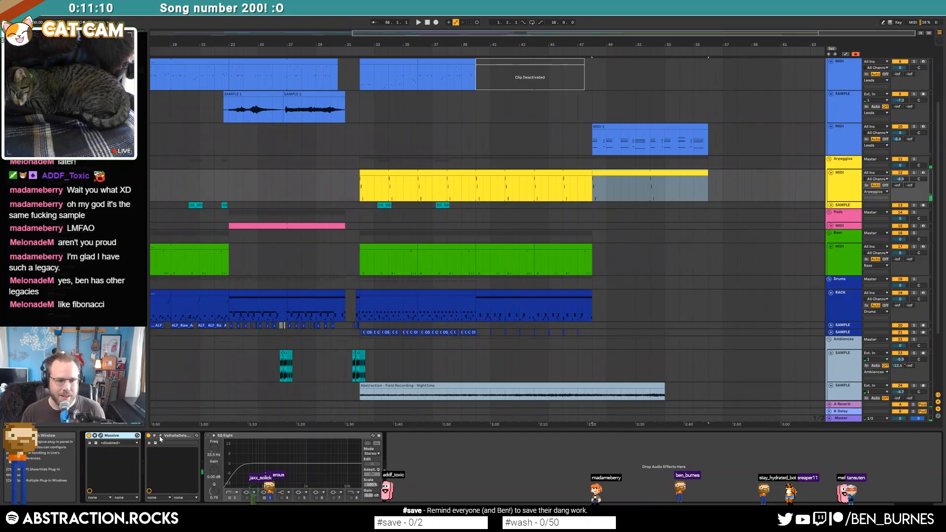
click(101, 436)
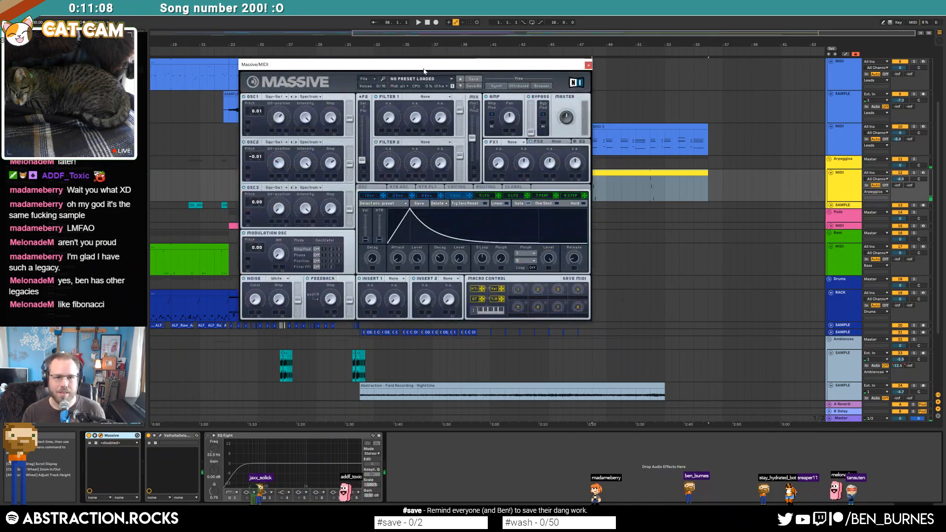
drag(424, 69, 364, 96)
click(351, 126)
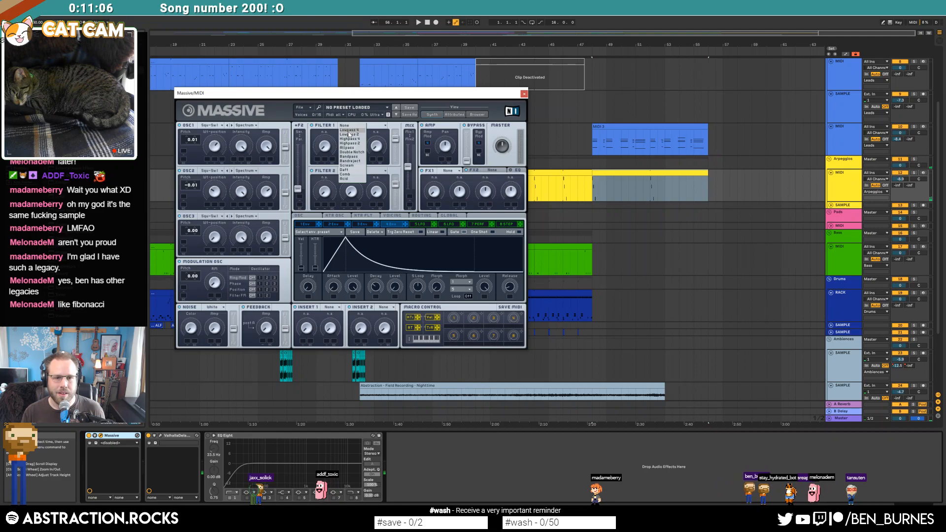
click(348, 130)
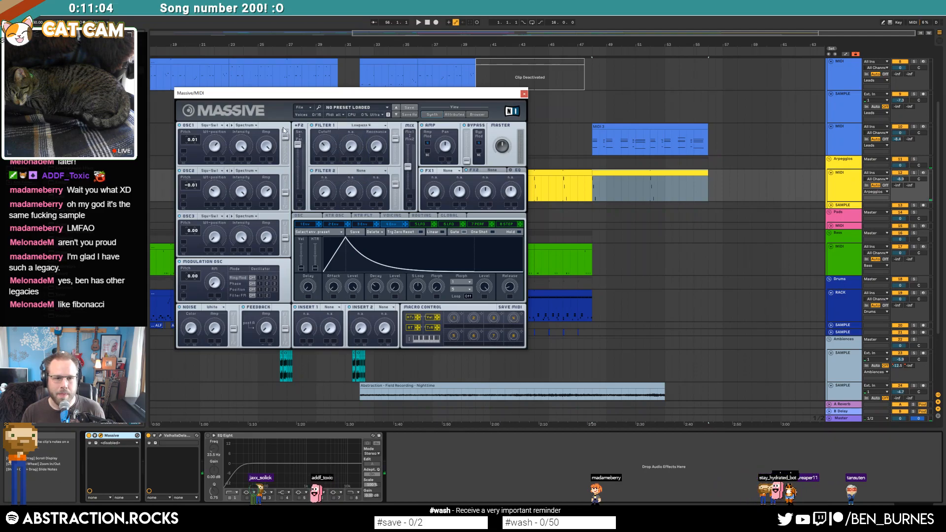
- Automate the arpeggio's Massive Filter 1 cutoff to drop at bar 48, audition the transition, and close the synth window
key(space)
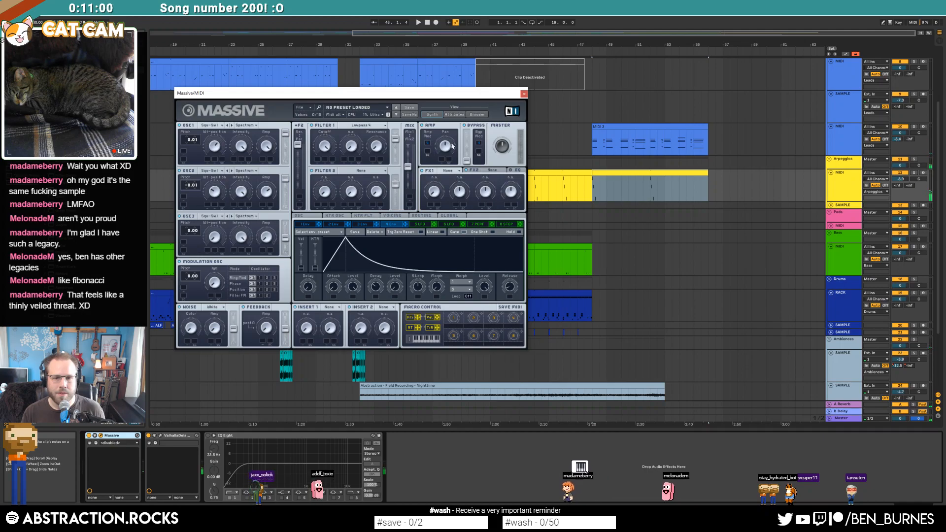
click(594, 182)
key(a)
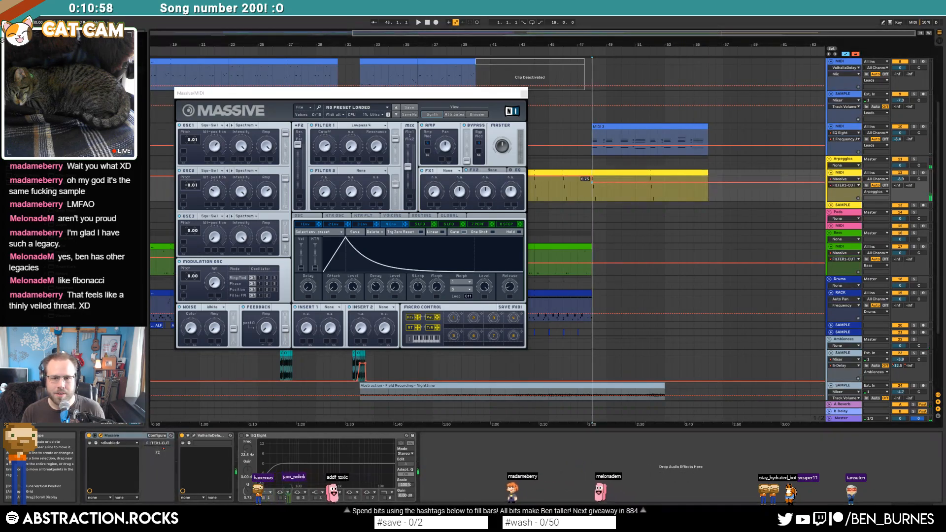
click(561, 191)
key(space)
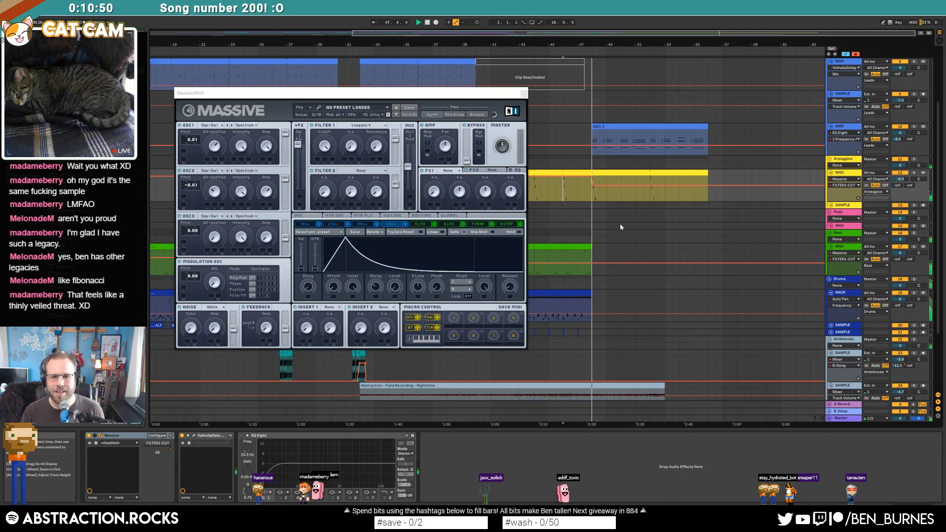
click(524, 94)
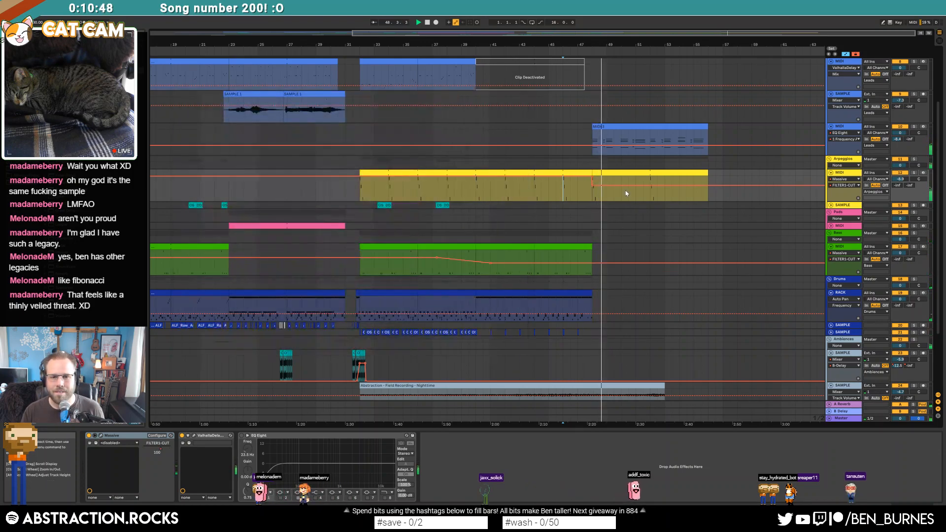
- Extend the Nighttime field recording clip in the Ambiences group to bar 57
click(622, 126)
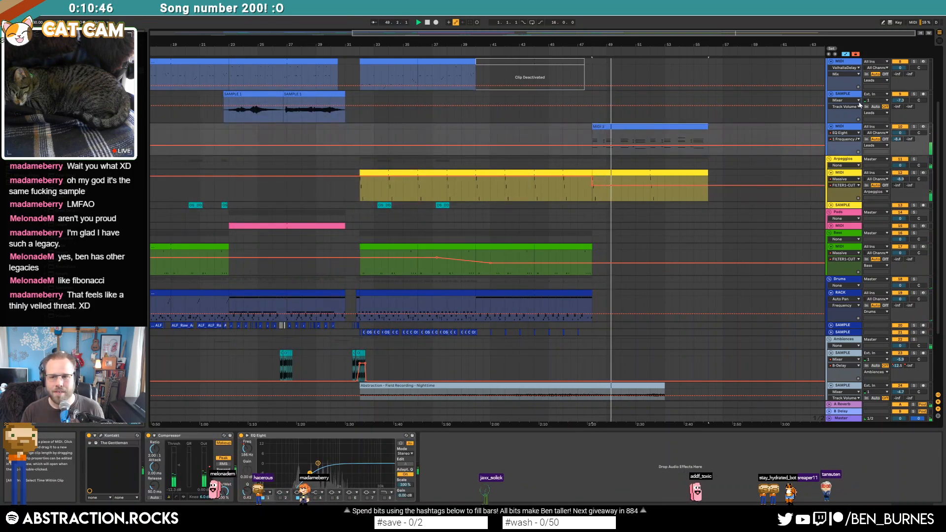
click(848, 94)
scroll(718, 249, down, 1)
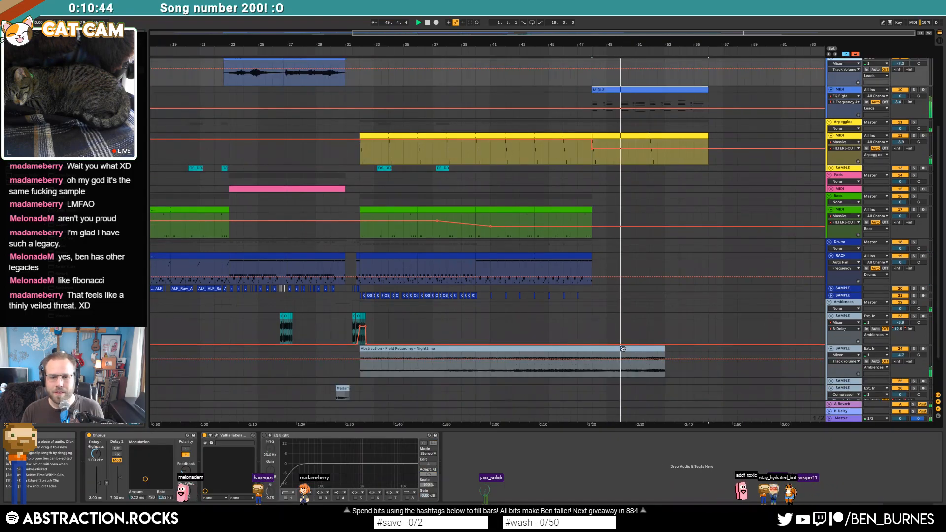
click(664, 348)
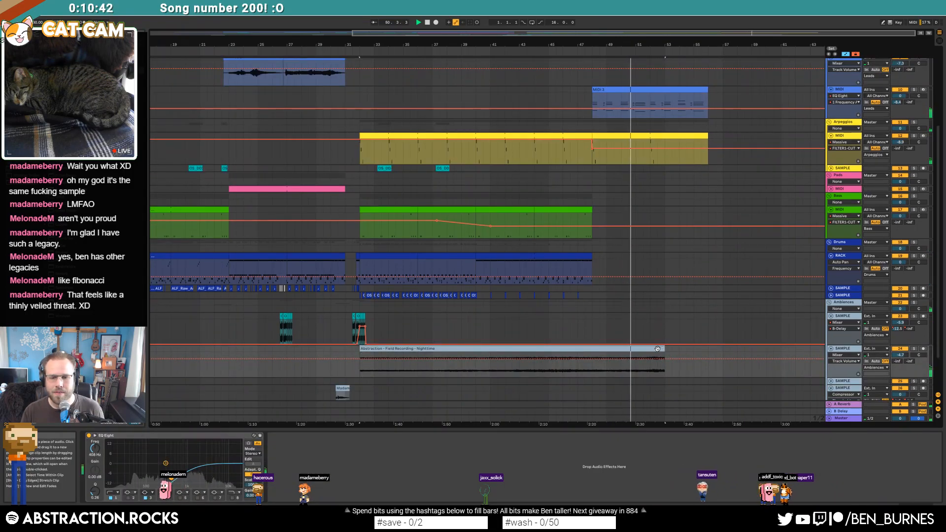
drag(664, 348, 722, 348)
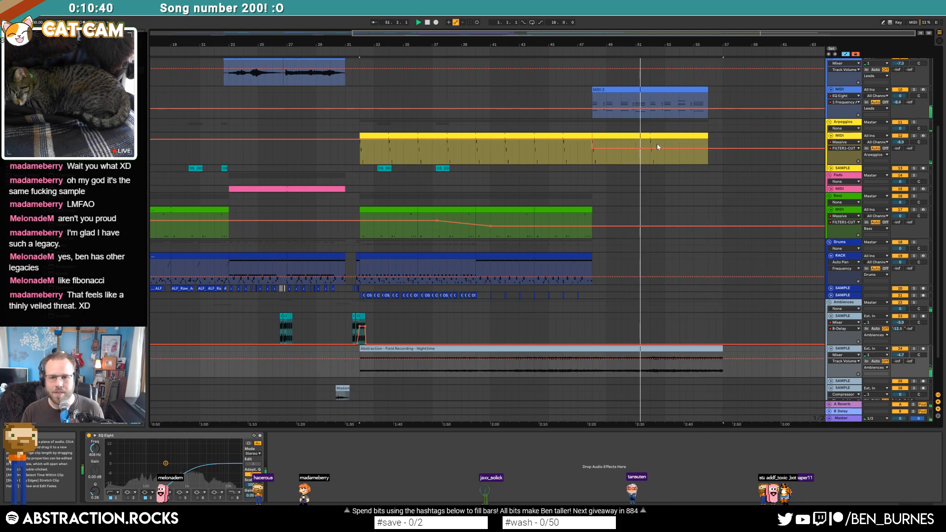
- Inspect the notes of the lead clip after bar 48 and play back the section leading into the ending
double_click(651, 91)
click(559, 459)
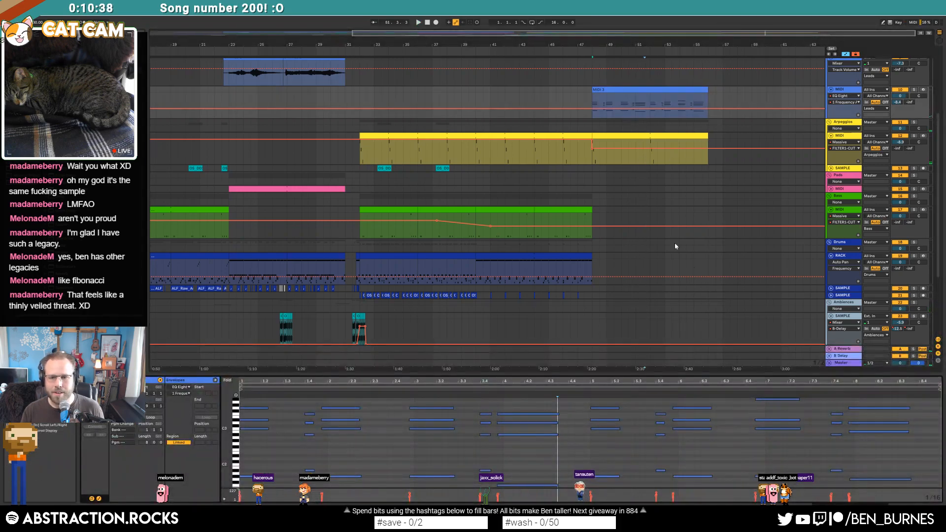
key(shift+Tab)
scroll(660, 326, down, 2)
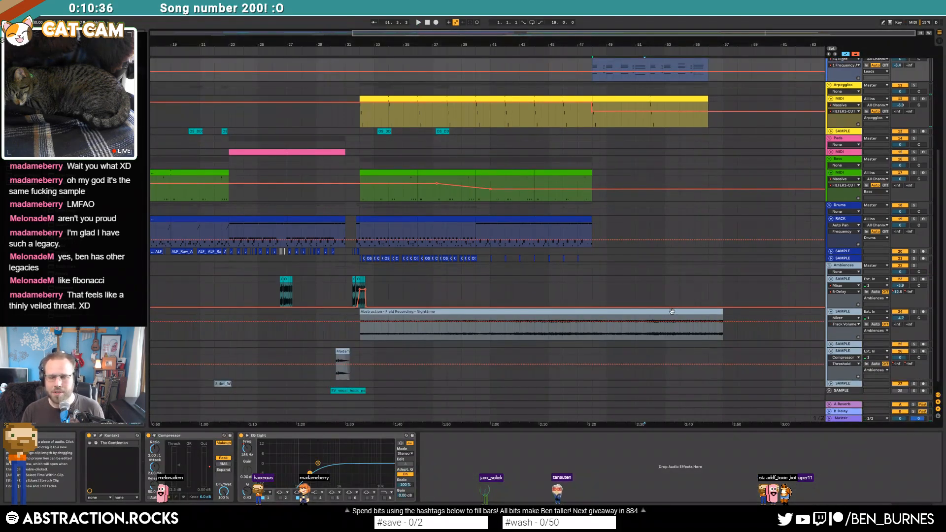
click(672, 311)
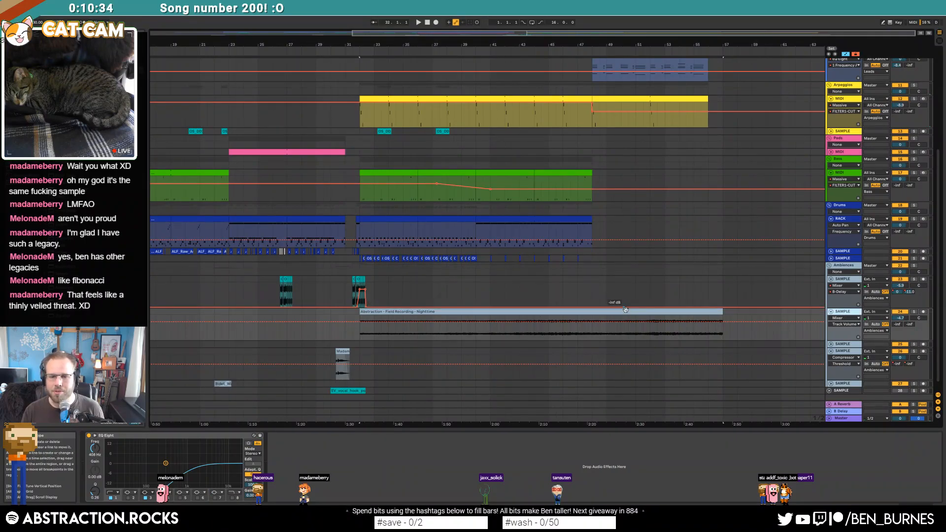
click(534, 334)
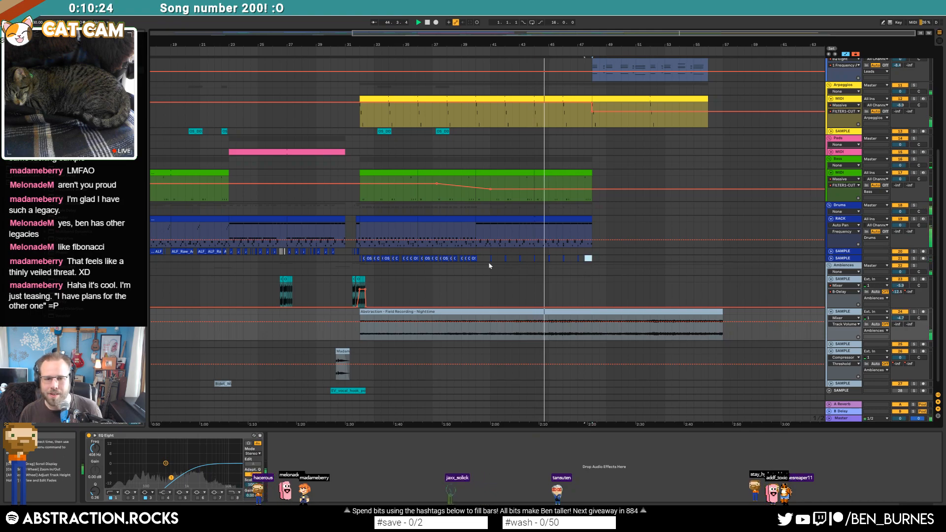
- Duplicate the Drums group's sample hits from bars 40 to 48 into bars 48 to 56
drag(591, 258, 477, 261)
key(ctrl+d)
key(a)
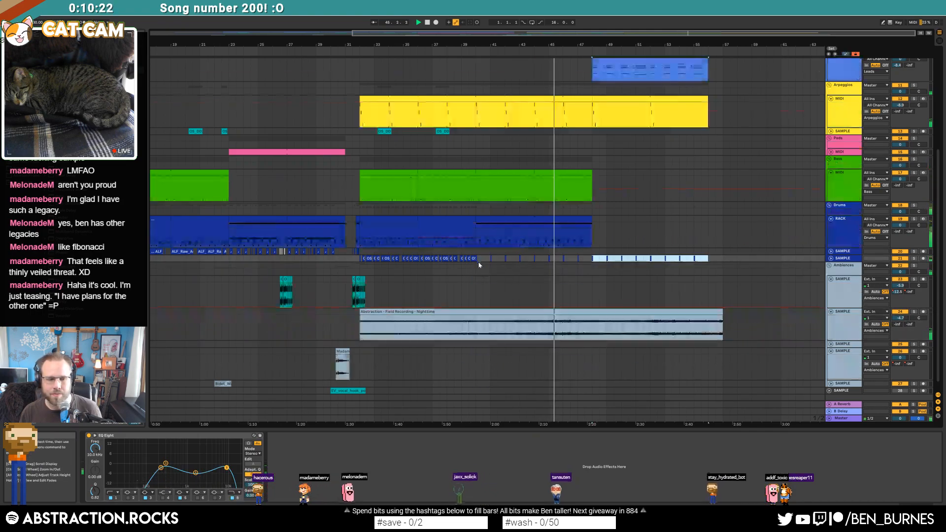
- Automate the EQ Eight high-cut frequency on the drum sample track to drop to about 113 Hz at bar 48
click(110, 449)
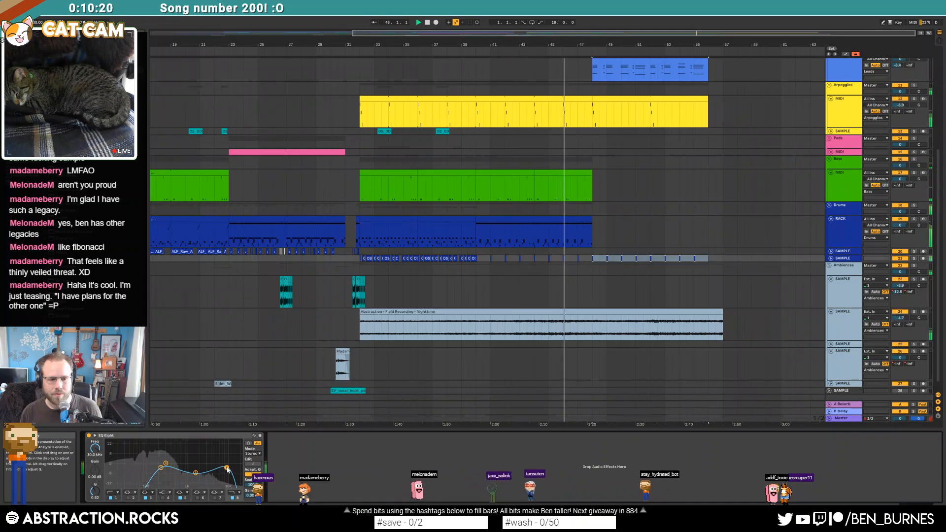
key(a)
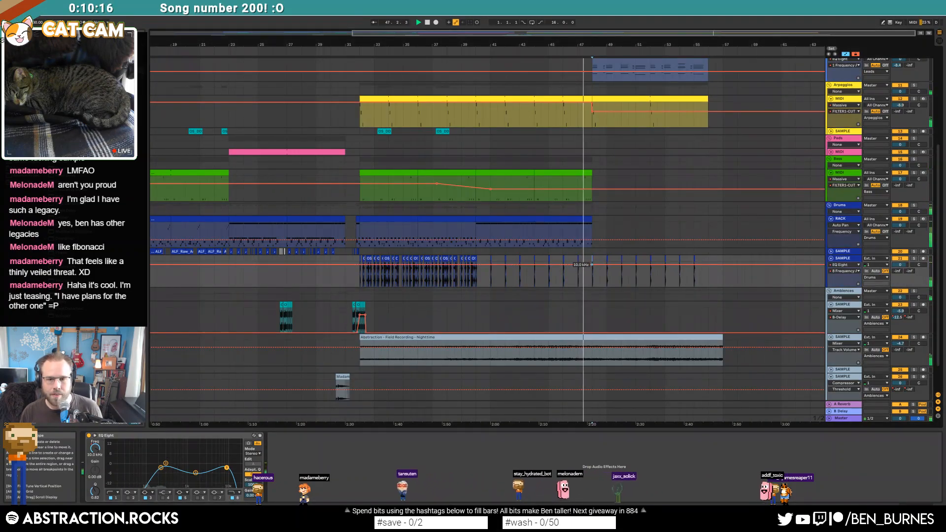
drag(595, 274, 592, 279)
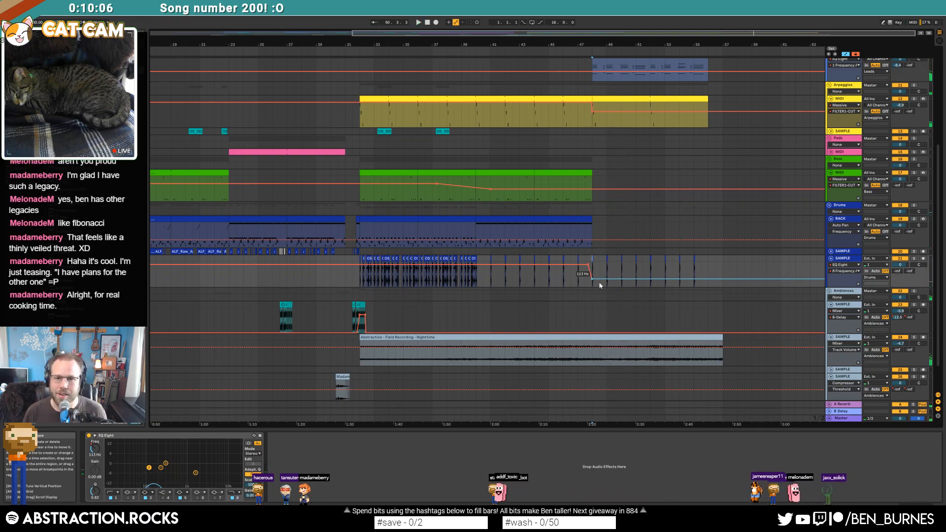
- Arm the SAMPLE track in the Leads group and record a live audio part from bar 48 to about bar 56
scroll(636, 207, up, 4)
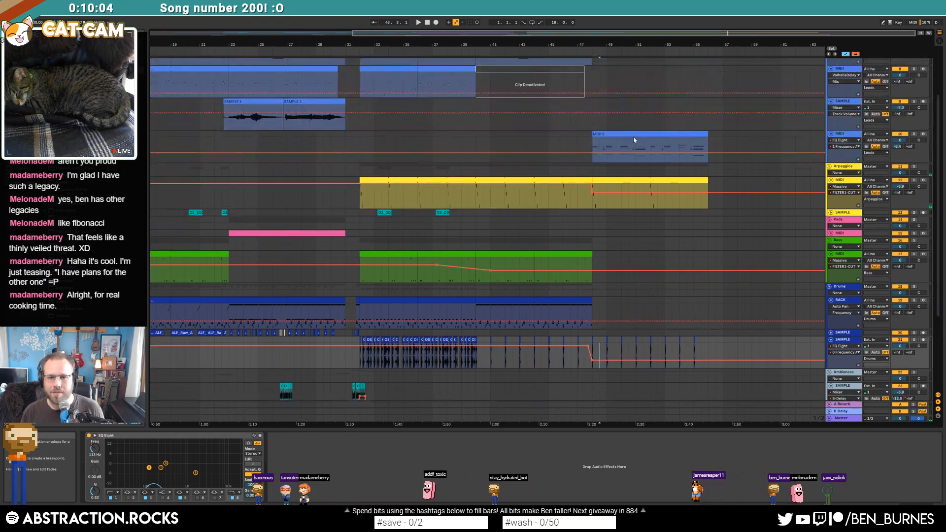
key(a)
click(596, 108)
click(663, 135)
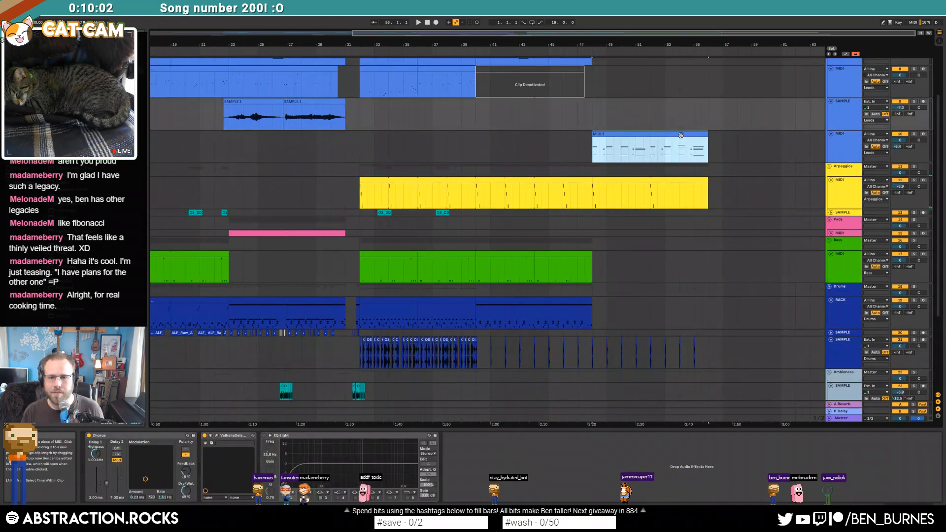
click(839, 111)
click(596, 104)
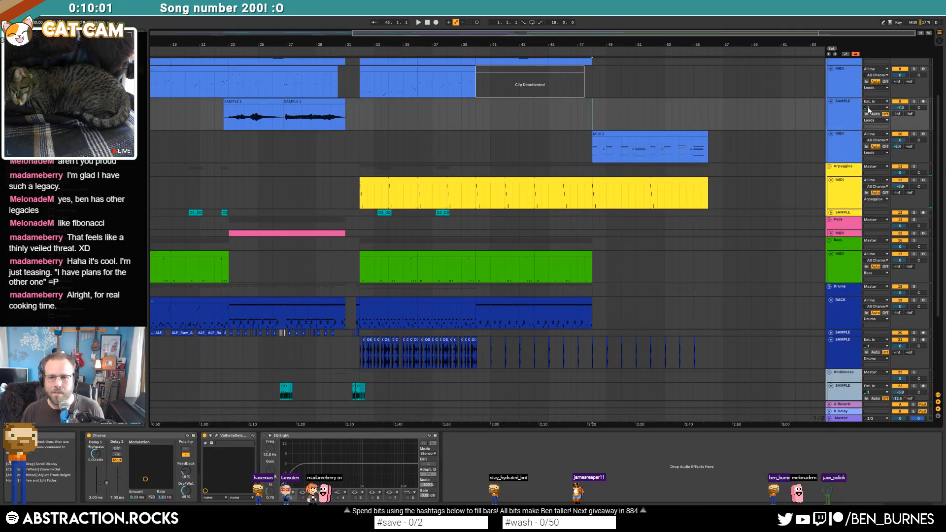
click(923, 101)
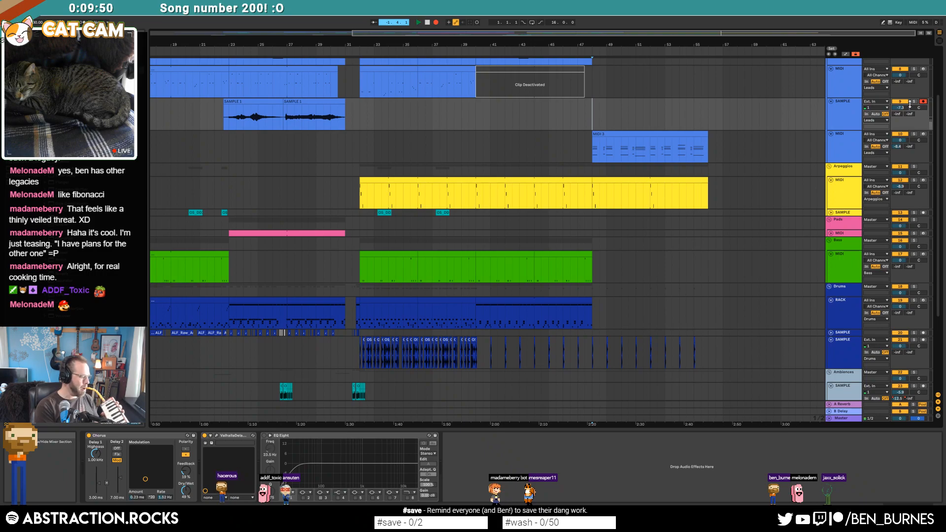
key(space)
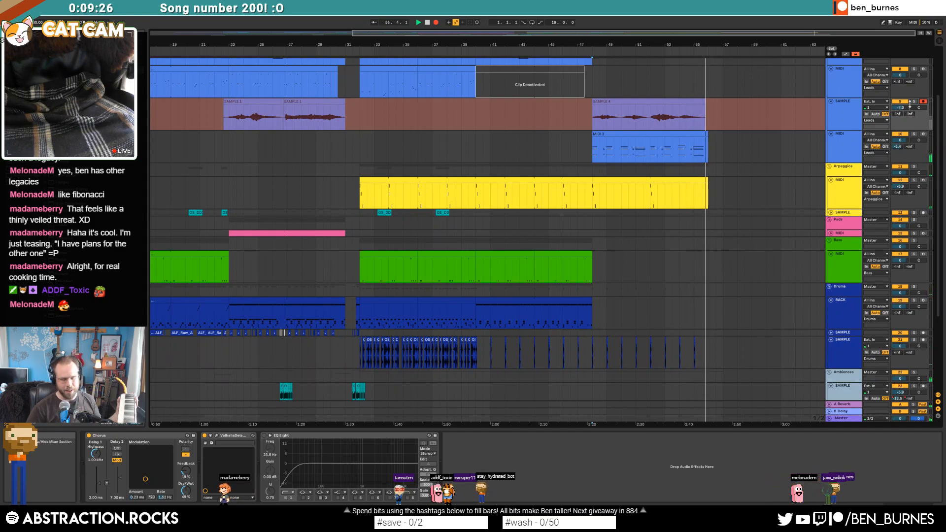
key(space)
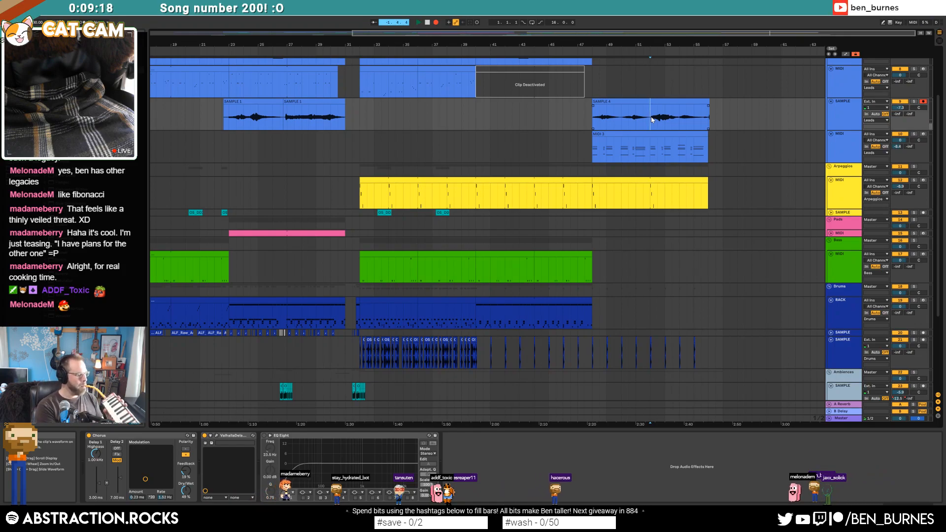
- Record a second live take over the ending on the Leads group's SAMPLE track, from bar 52 to about bar 57
key(space)
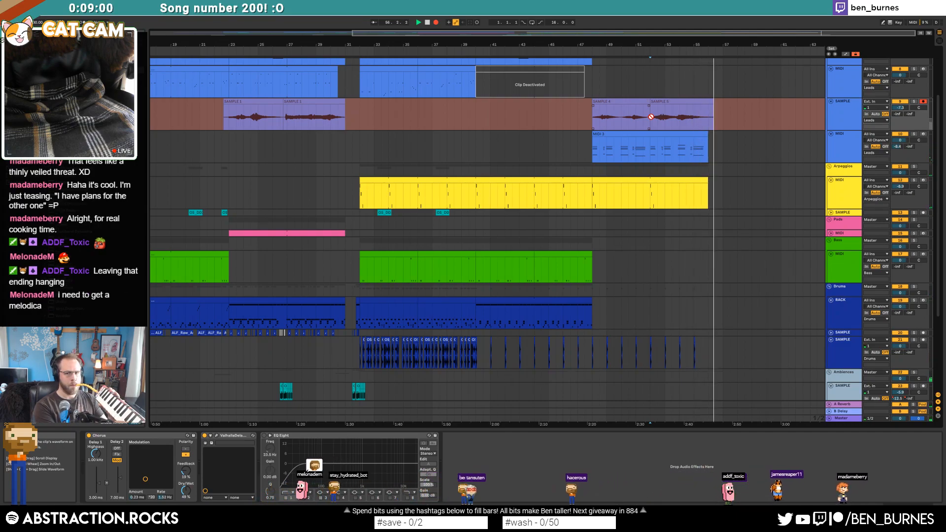
key(space)
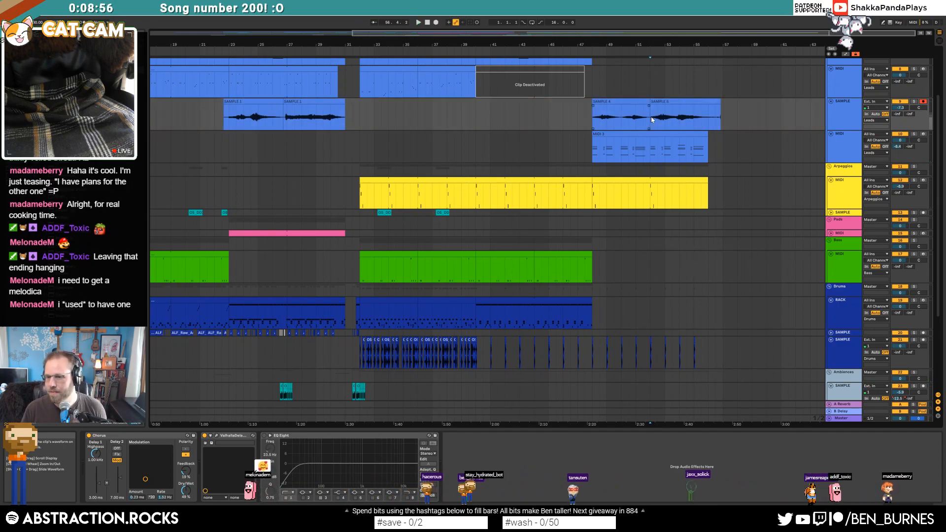
click(651, 117)
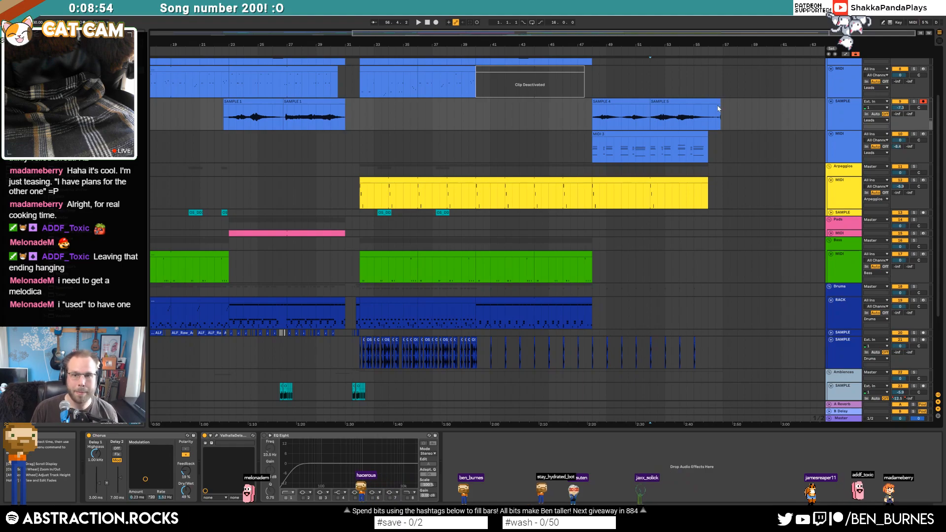
- Trim the end of the second live audio take and record a MIDI part on the Leads group's MIDI track from bar 52 to about bar 56
drag(718, 108, 717, 106)
click(649, 151)
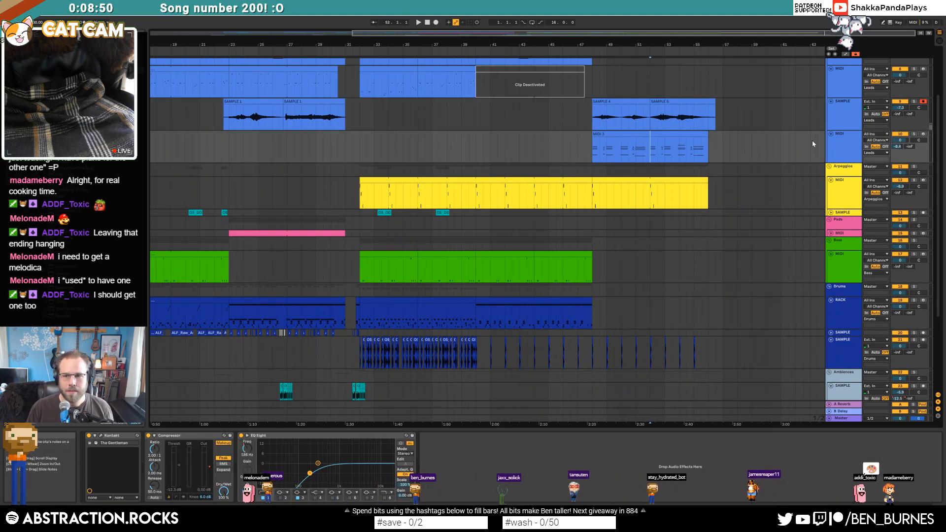
click(448, 23)
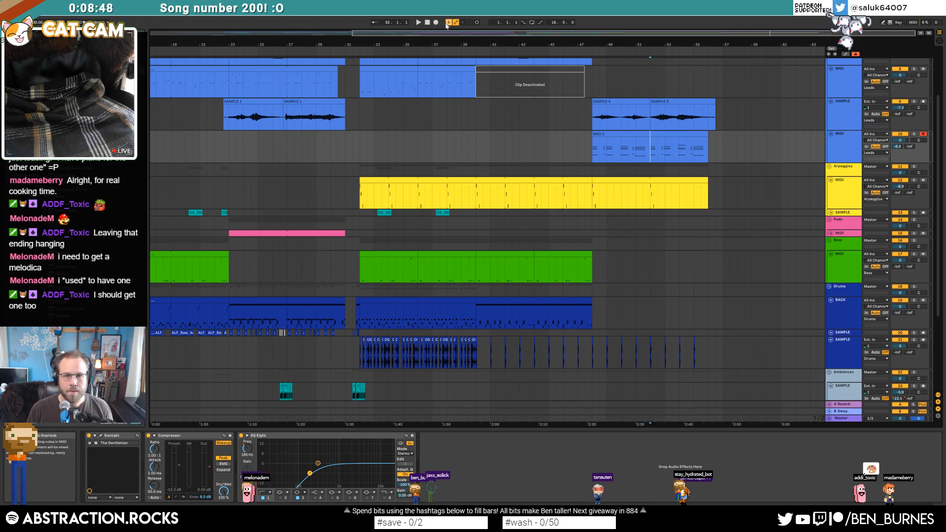
key(F9)
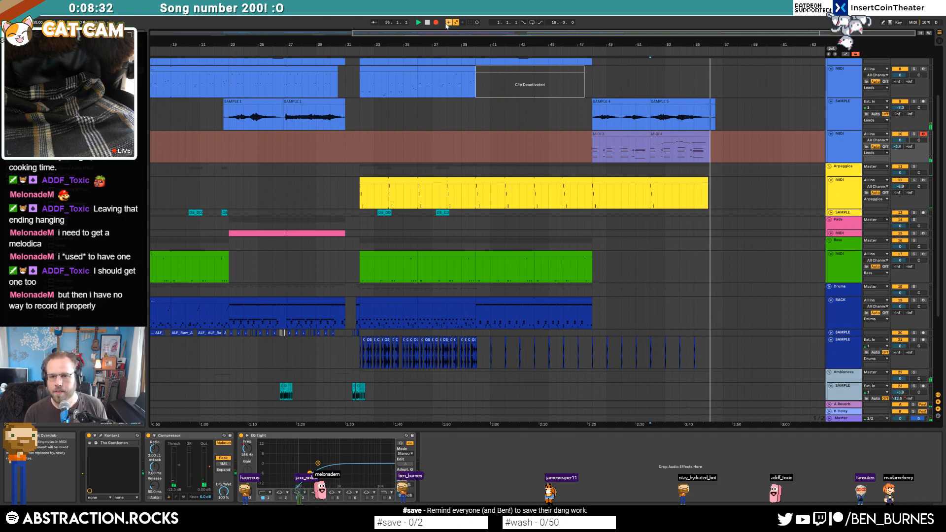
key(space)
- Automate the Chorus LFO Amount on the Leads group's SAMPLE track to drop to about 0.01 just before bar 48
click(659, 101)
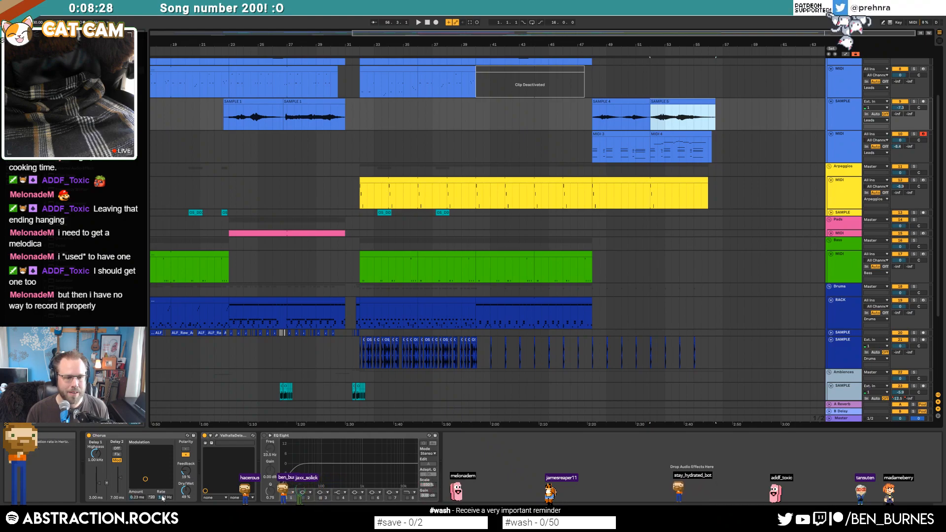
click(187, 472)
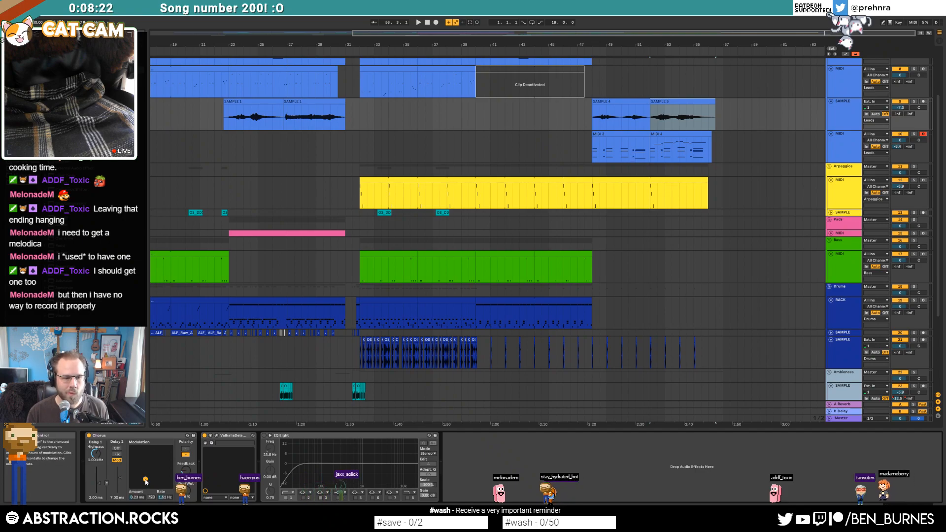
key(a)
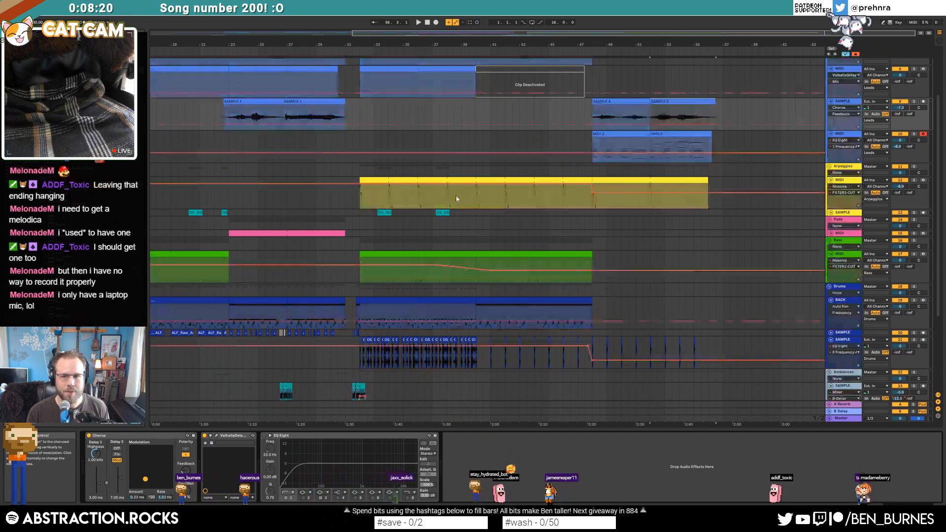
click(146, 480)
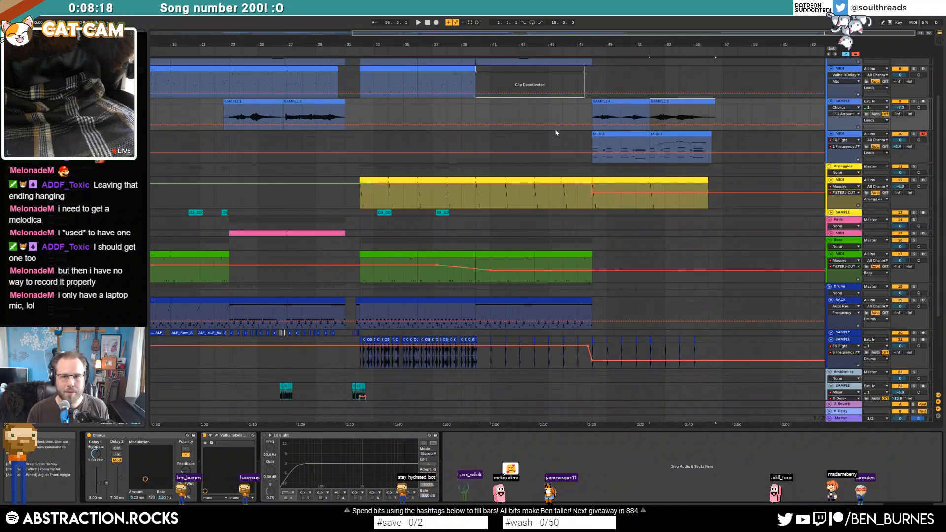
click(588, 125)
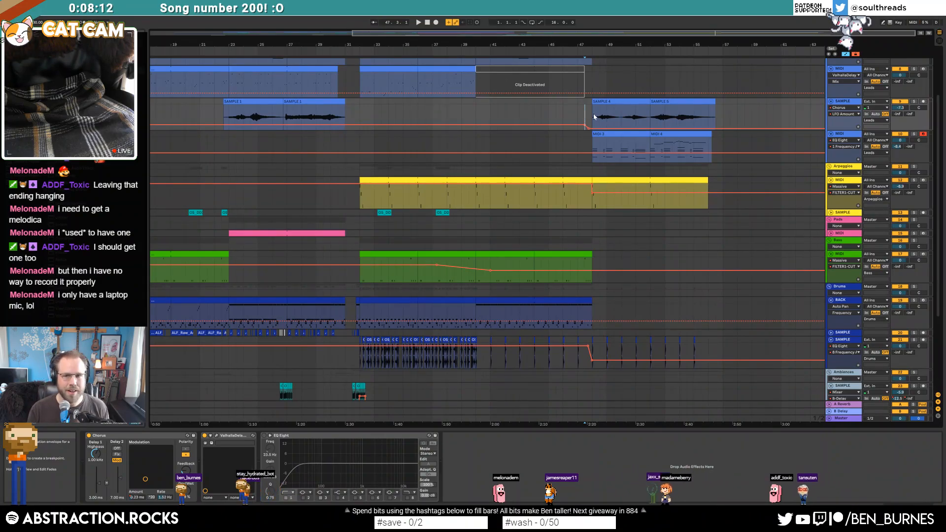
key(a)
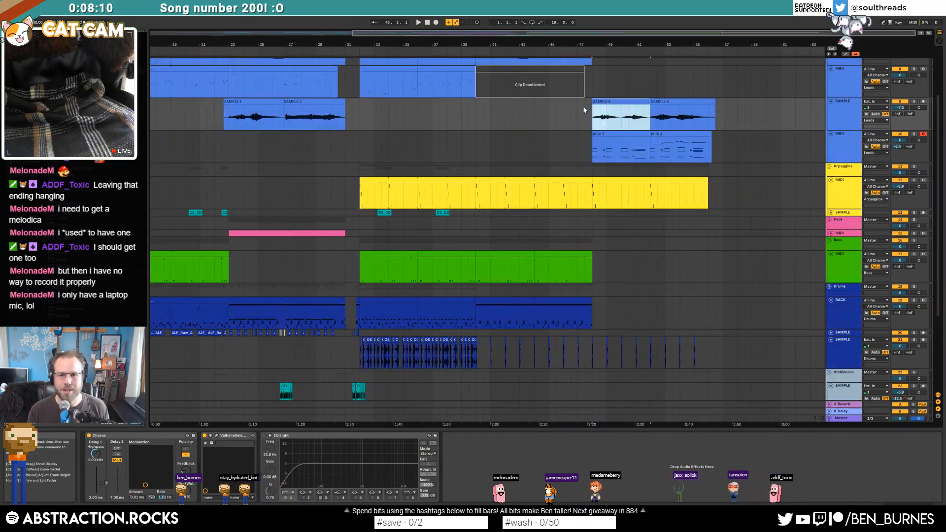
- Add a short fade-in to the live audio take that starts at bar 48
key(space)
click(594, 107)
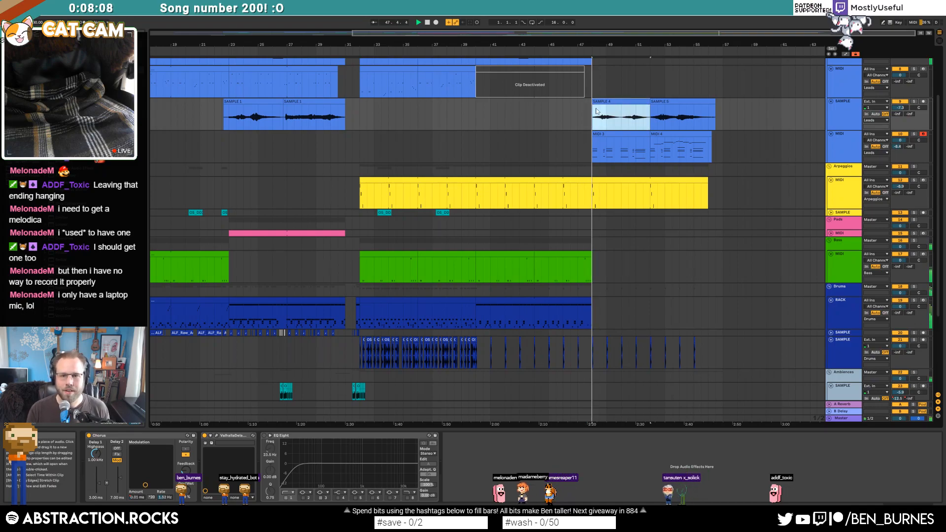
drag(594, 106, 600, 107)
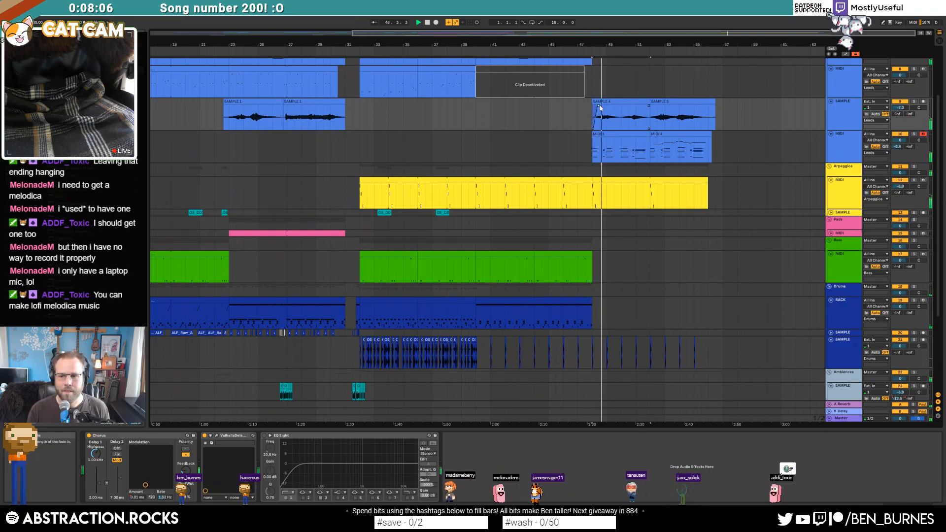
- Raise the clip gain of the ending's live audio on the Leads SAMPLE track to 3.38 dB
key(a)
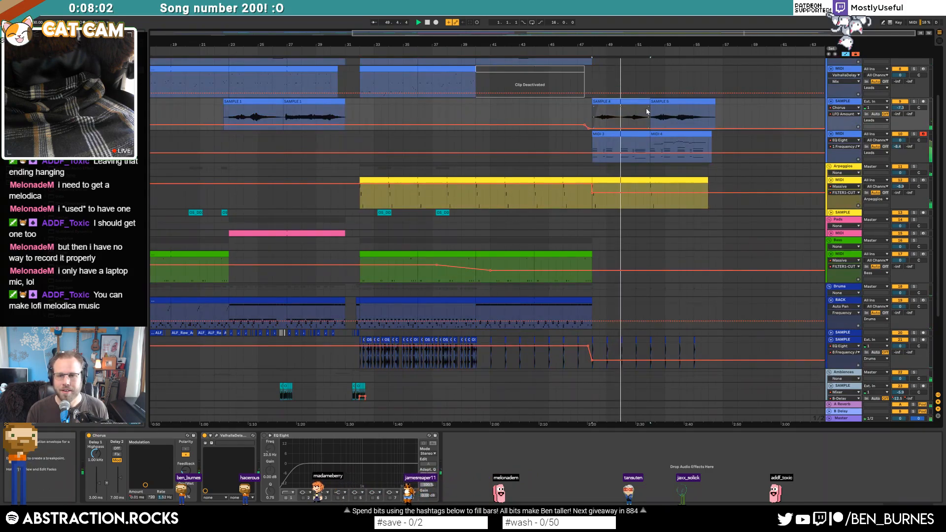
scroll(646, 107, up, 5)
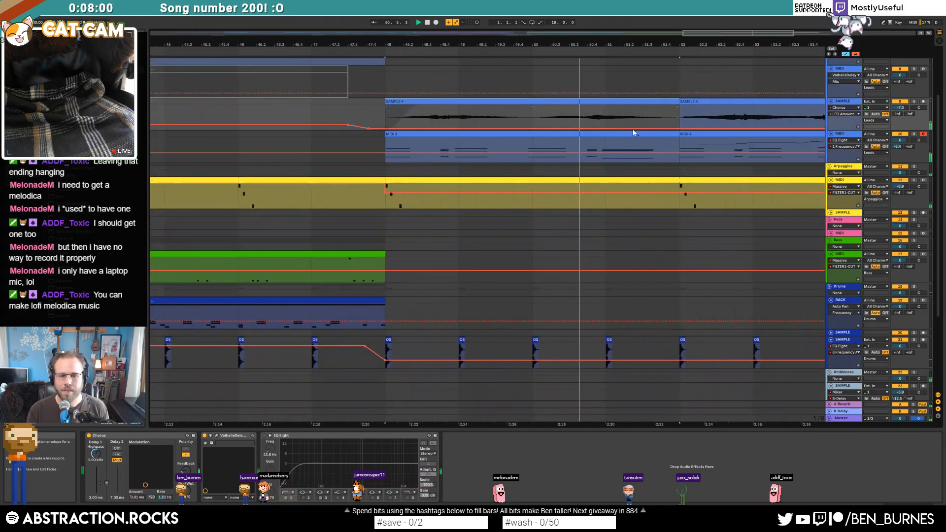
scroll(658, 111, down, 3)
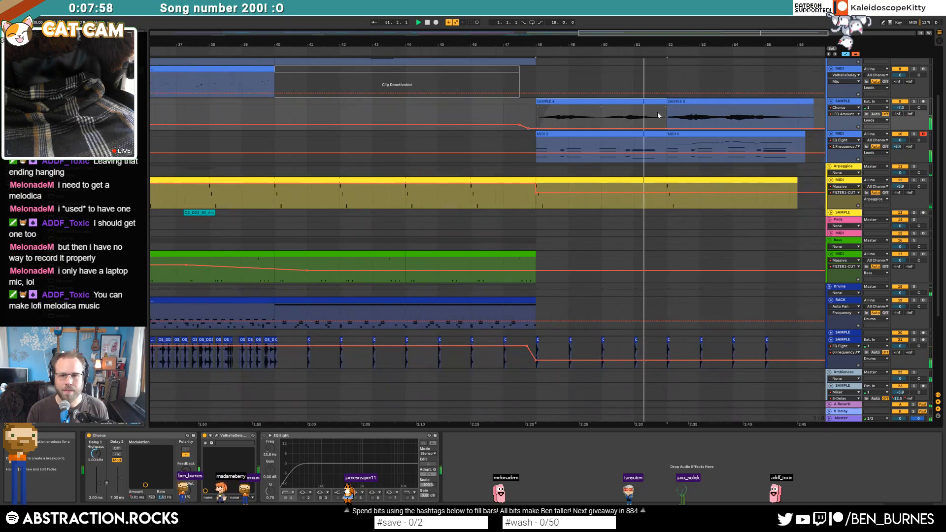
double_click(653, 101)
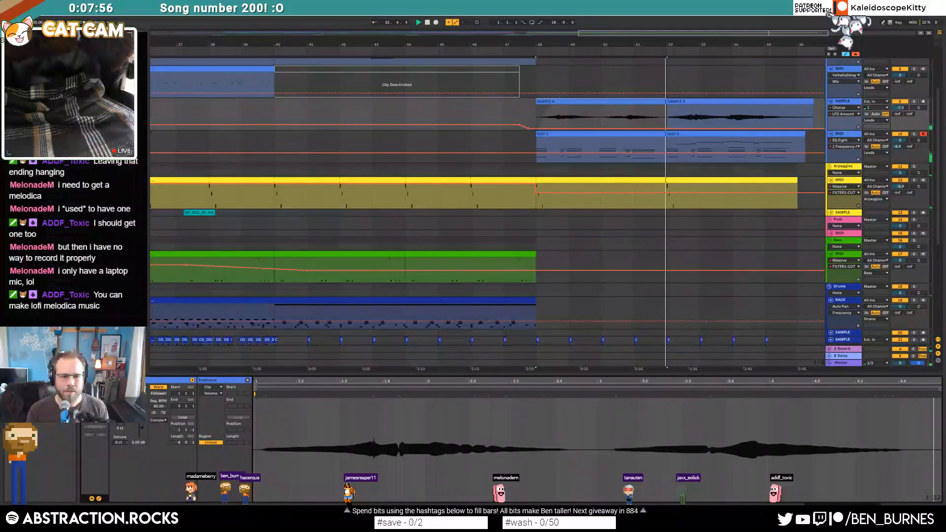
drag(141, 428, 142, 425)
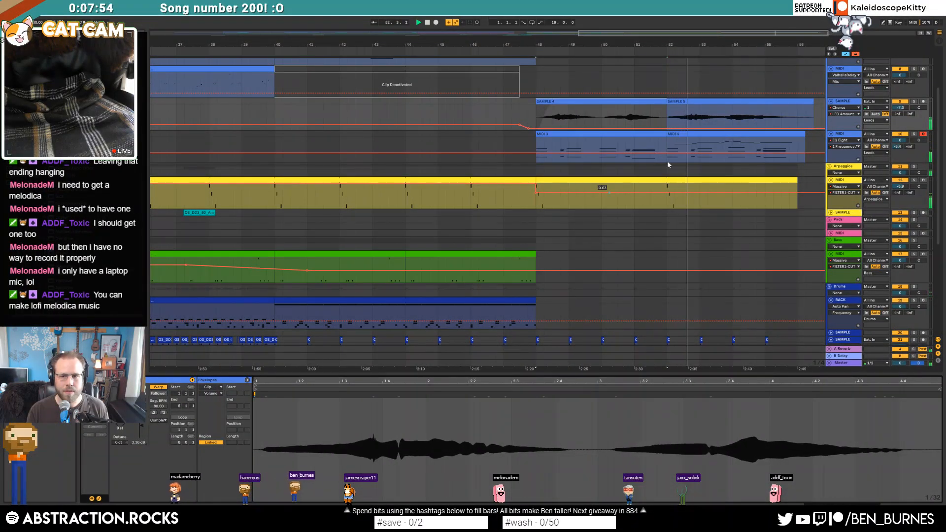
- Adjust the timing of the melody notes in the newly recorded MIDI clip at bar 52, including its long final note
click(682, 148)
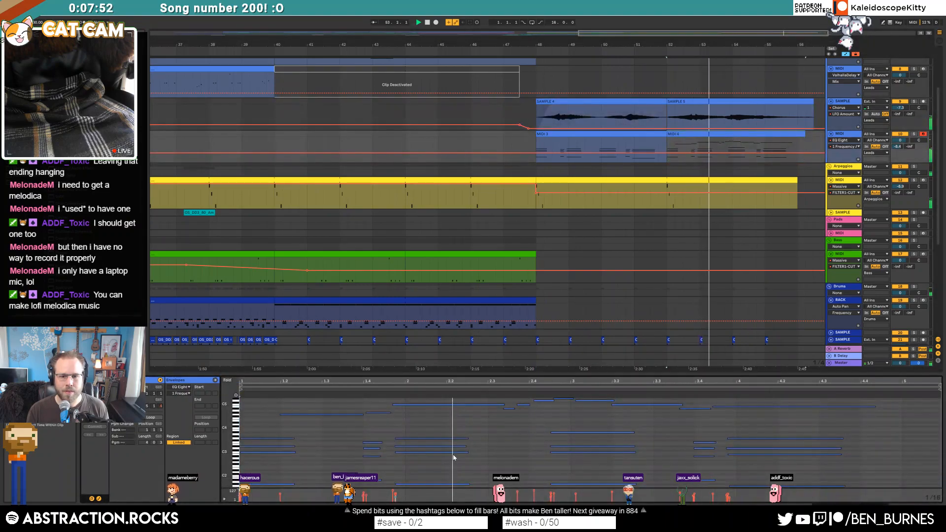
key(a)
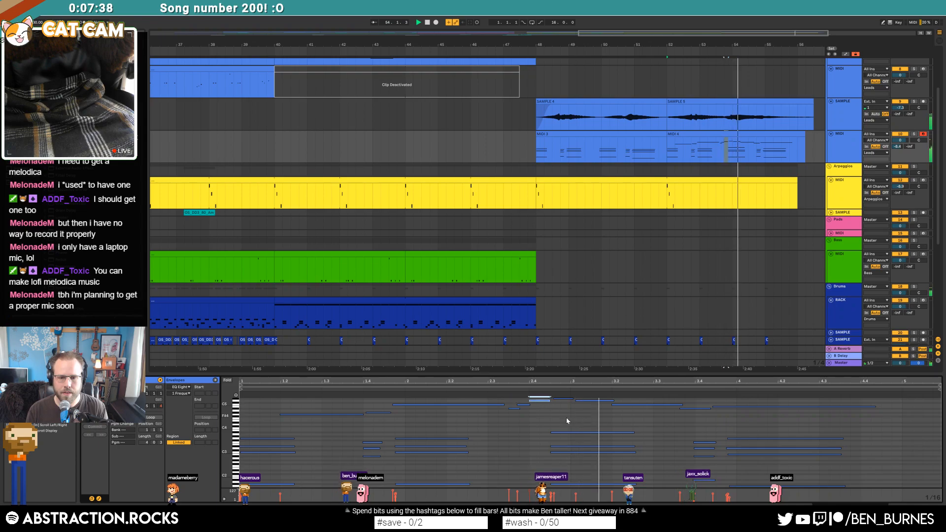
scroll(567, 418, up, 1)
drag(515, 423, 510, 424)
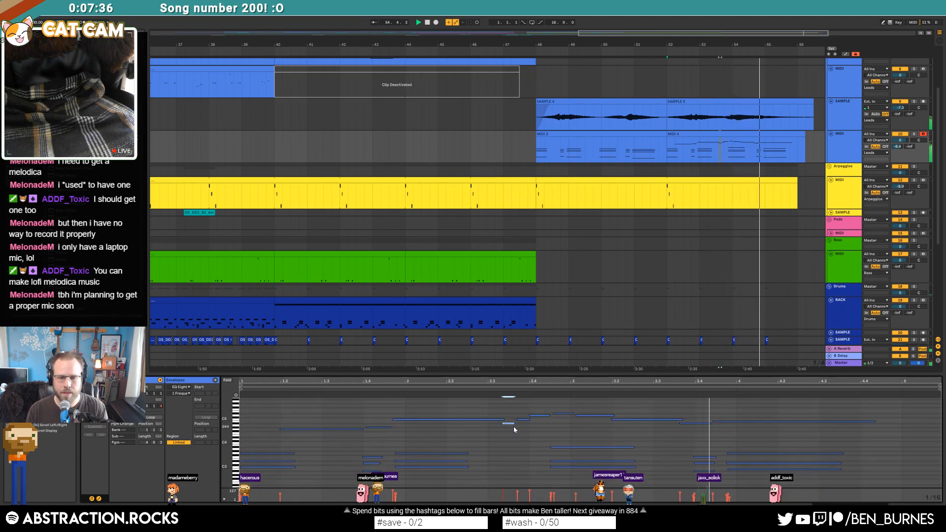
click(563, 413)
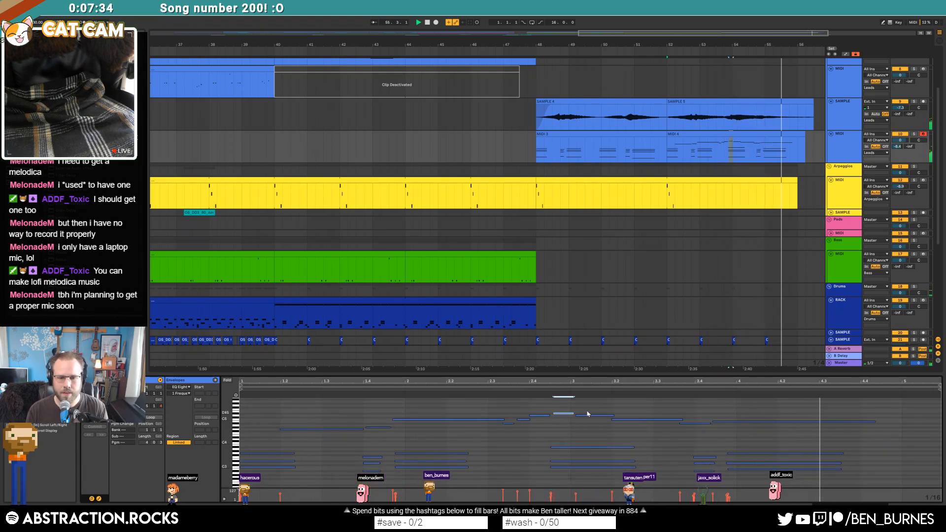
click(588, 415)
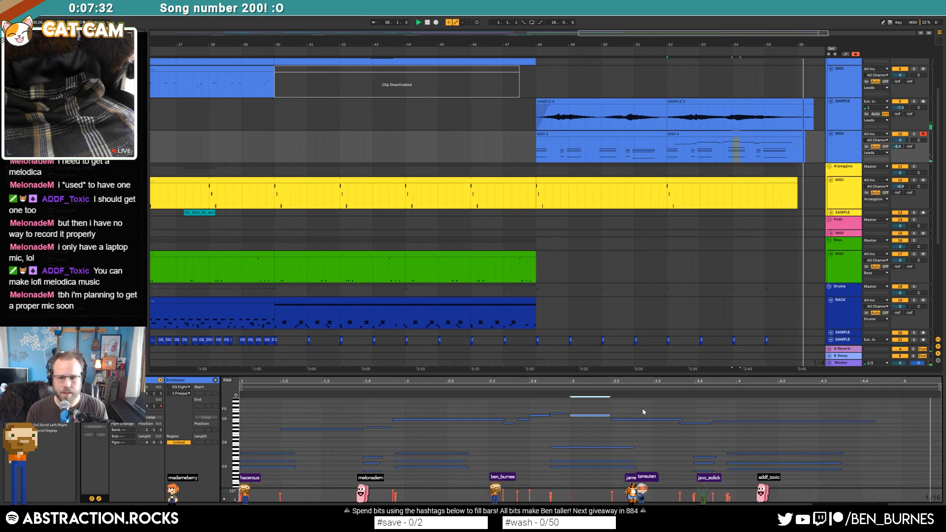
drag(732, 421, 734, 423)
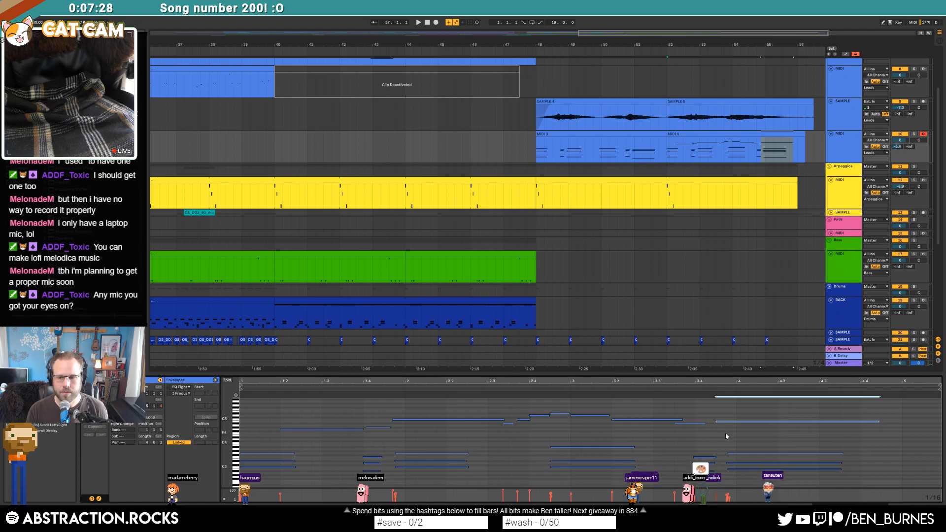
click(664, 444)
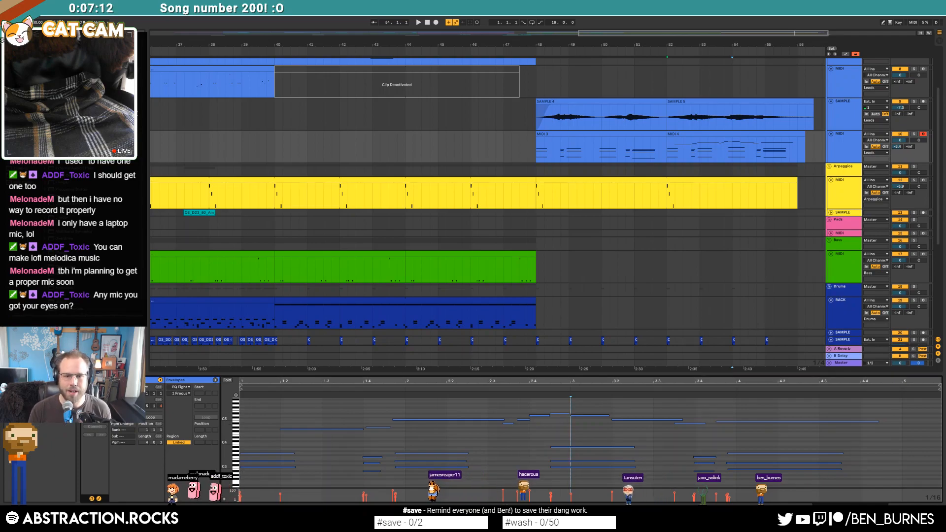
key(shift+Tab)
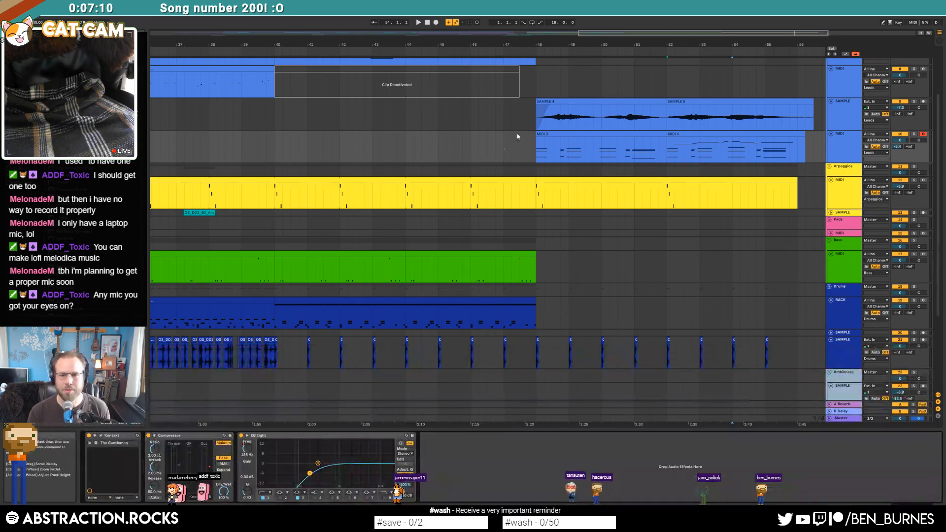
- Duplicate the Drums group's RACK clip from bars 40 to 48 into bars 48 to 56
click(536, 144)
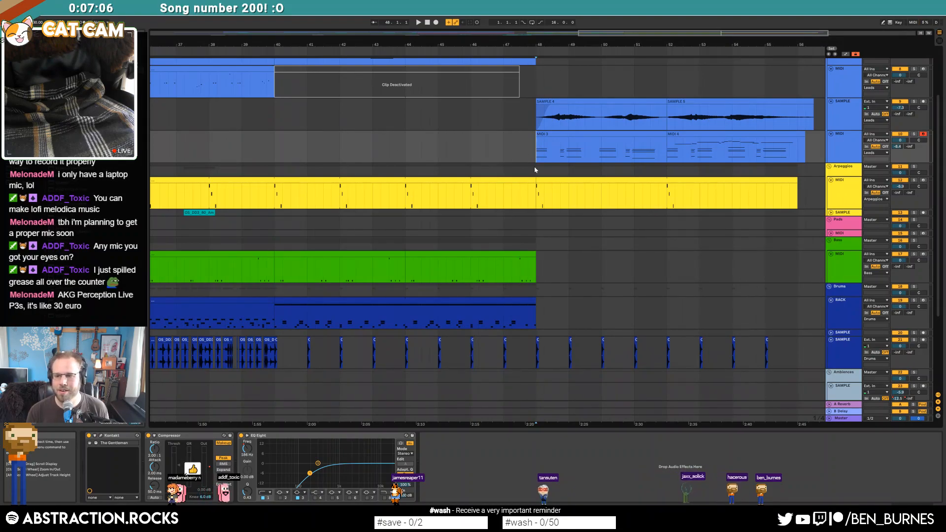
click(433, 149)
key(space)
scroll(570, 215, down, 2)
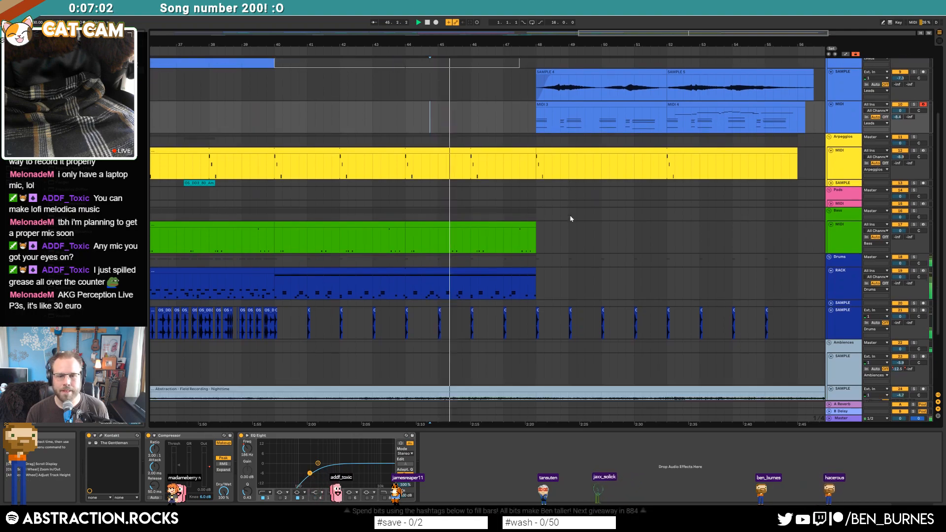
click(526, 270)
key(ctrl+d)
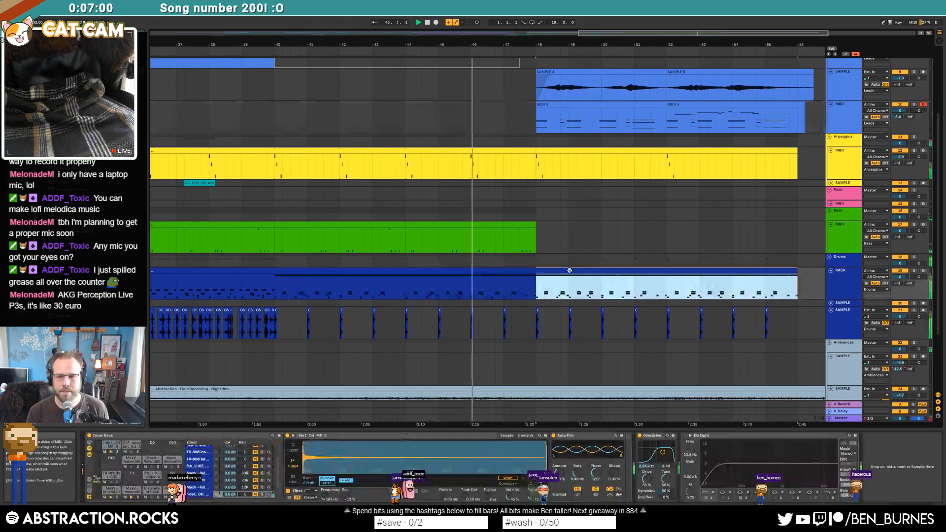
- Deactivate the snare, Instrument Rack and Roland808 SD and BD notes in the duplicated RACK clip
double_click(570, 270)
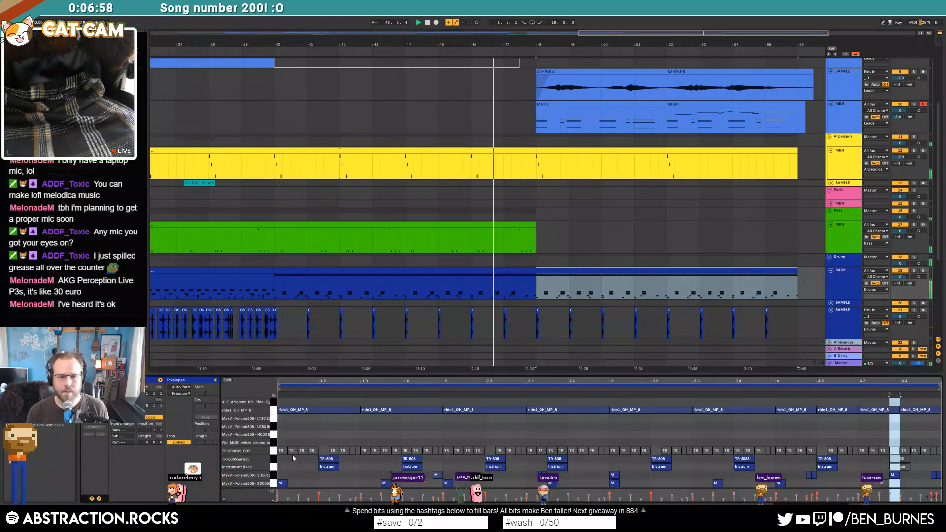
drag(274, 459, 274, 483)
key(0)
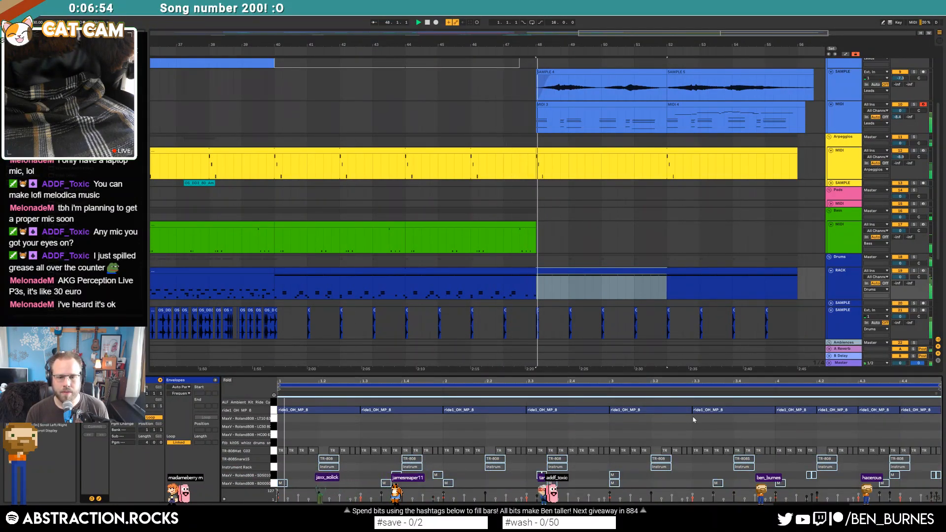
- Deactivate every second ride note in the duplicated RACK clip by repeating a pair of one active and one deactivated note
click(382, 410)
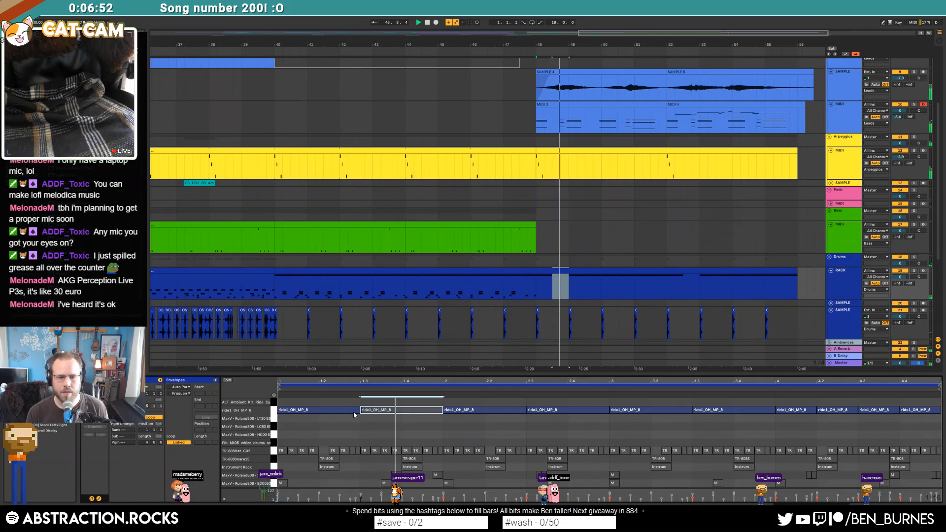
click(354, 411)
shift+click(386, 411)
key(ctrl+d)
key(ctrl+d)
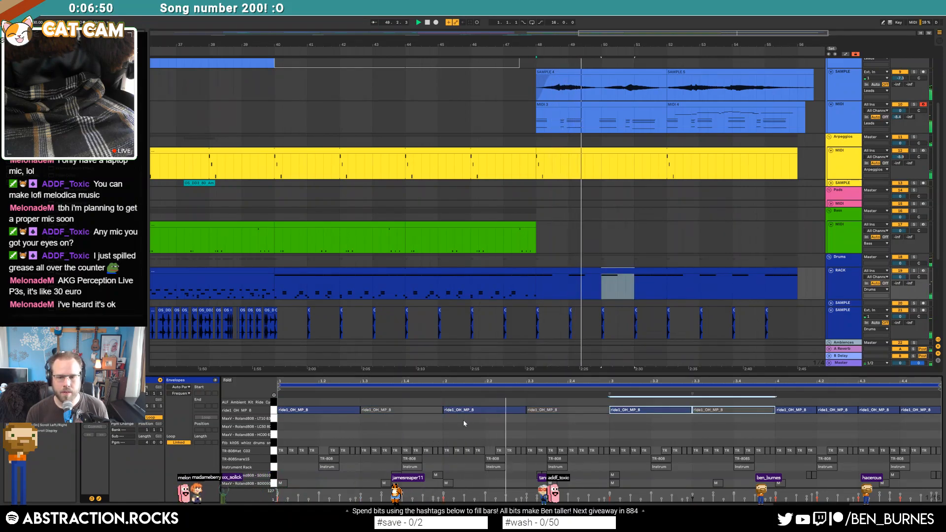
key(ctrl+d)
click(828, 425)
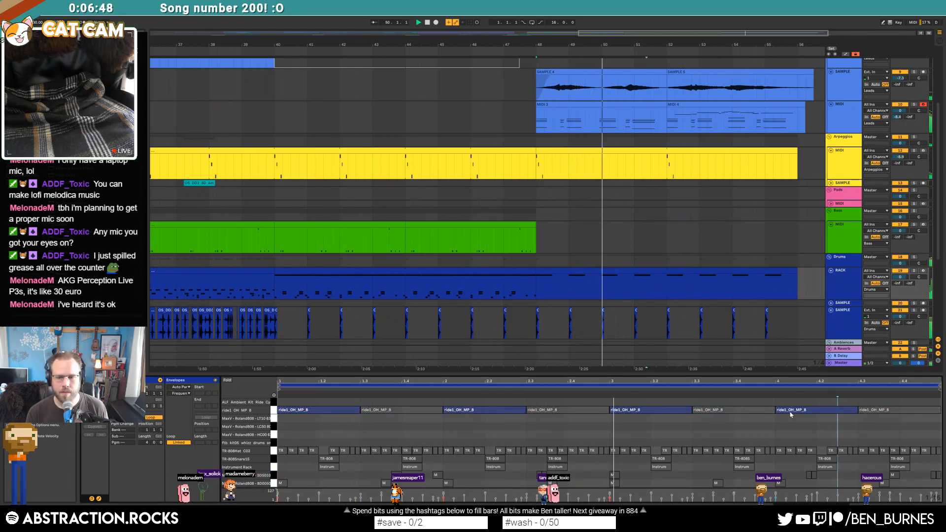
key(shift+Tab)
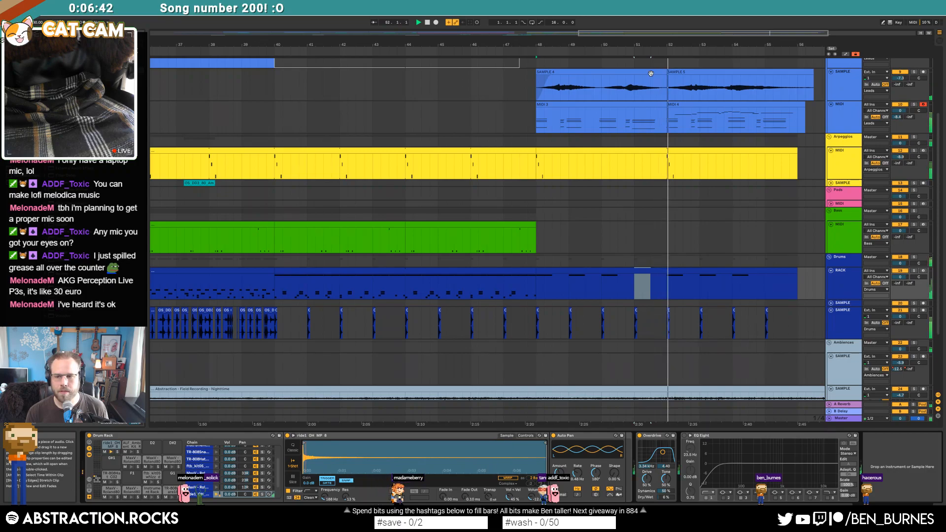
key(w)
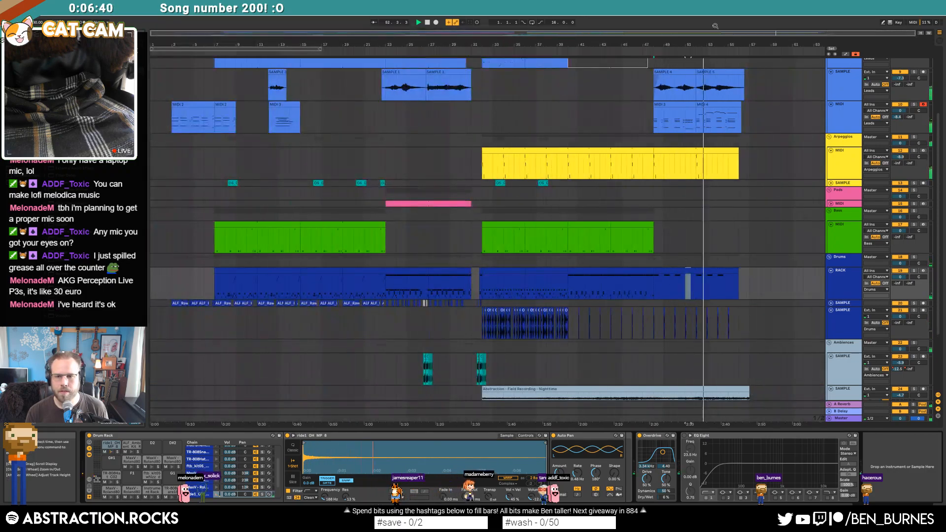
drag(672, 45, 588, 70)
scroll(840, 332, down, 2)
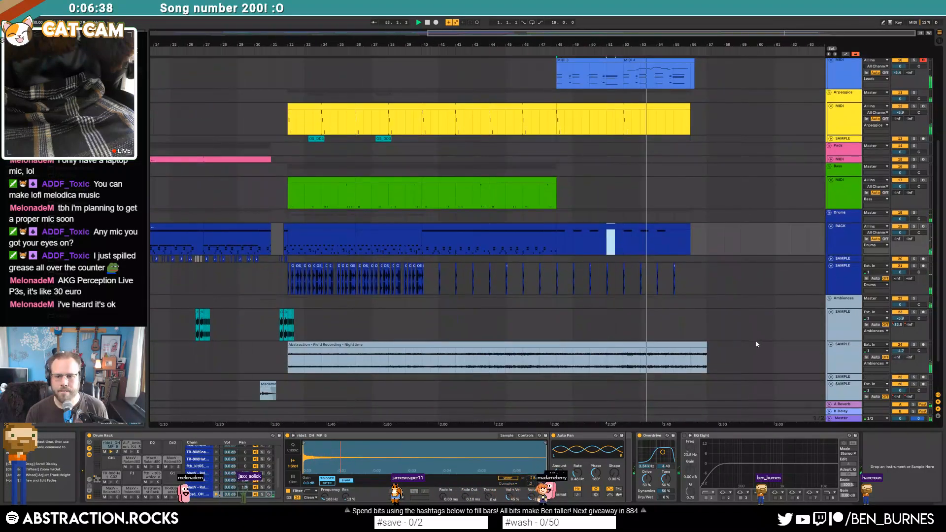
- Add a fade-out of about four bars to the end of the Abstraction - Field Recording - Nighttime clip and stop playback
click(703, 345)
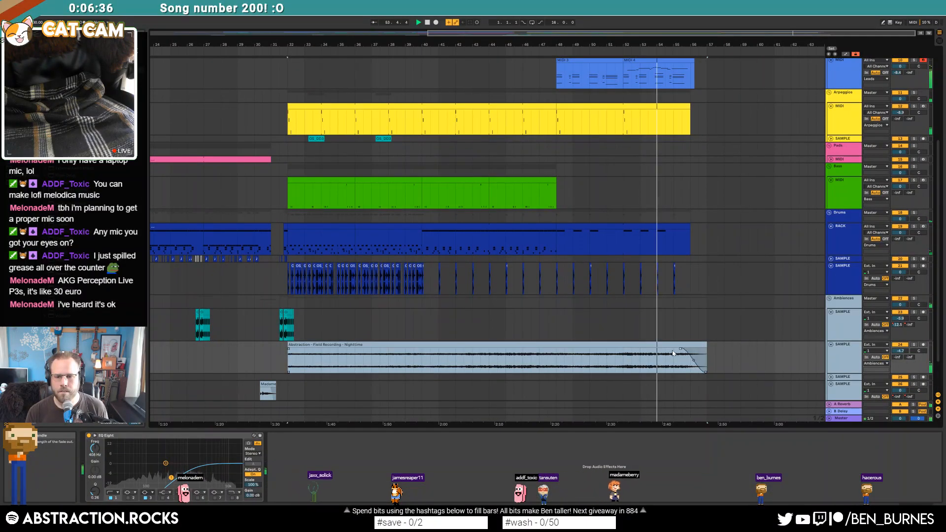
drag(707, 354, 664, 353)
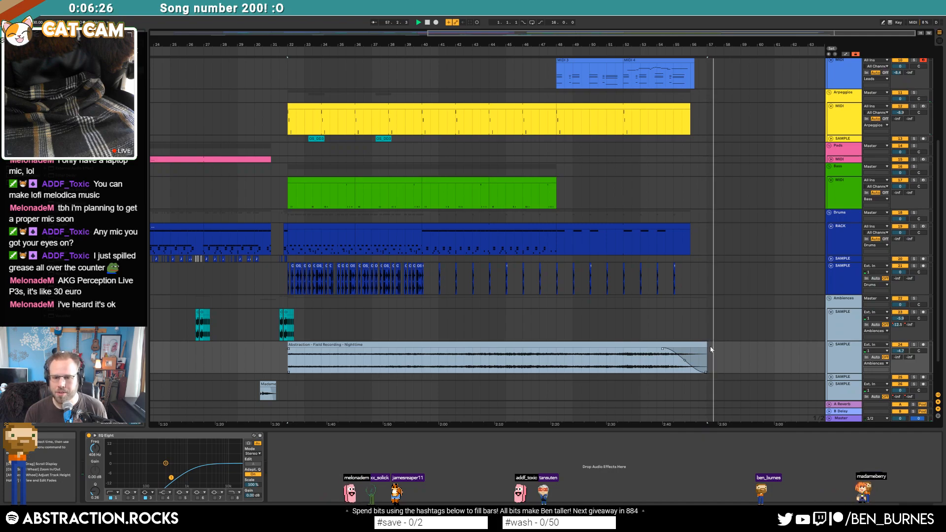
key(space)
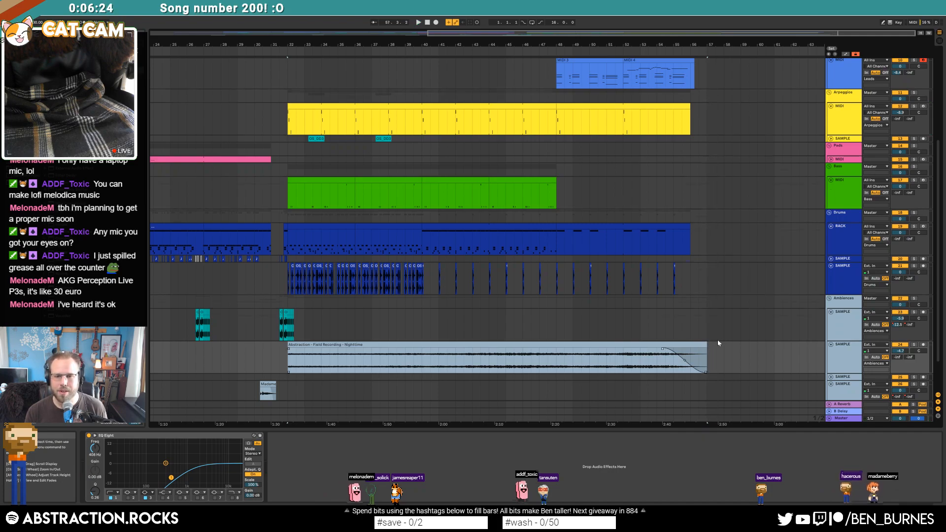
- Recolour the clips on the Arpeggios group's SAMPLE track yellow to match the group
scroll(718, 339, up, 5)
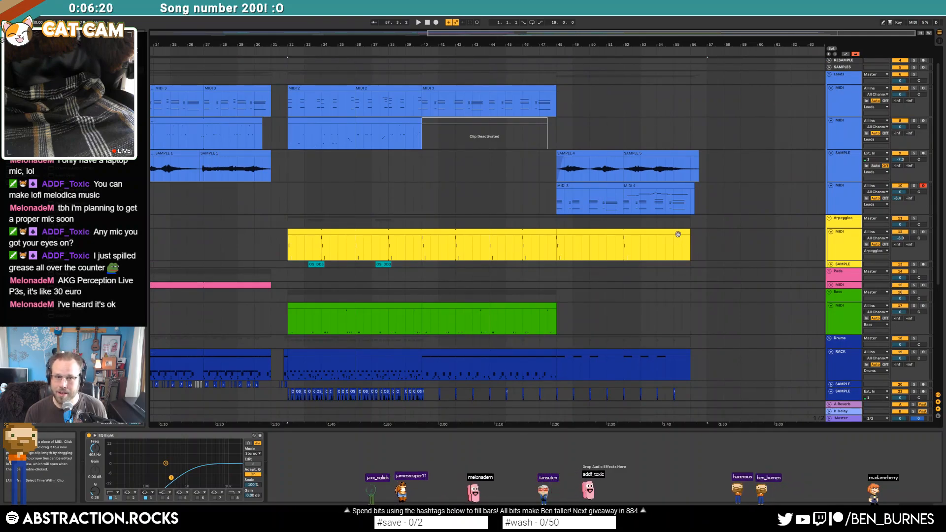
key(w)
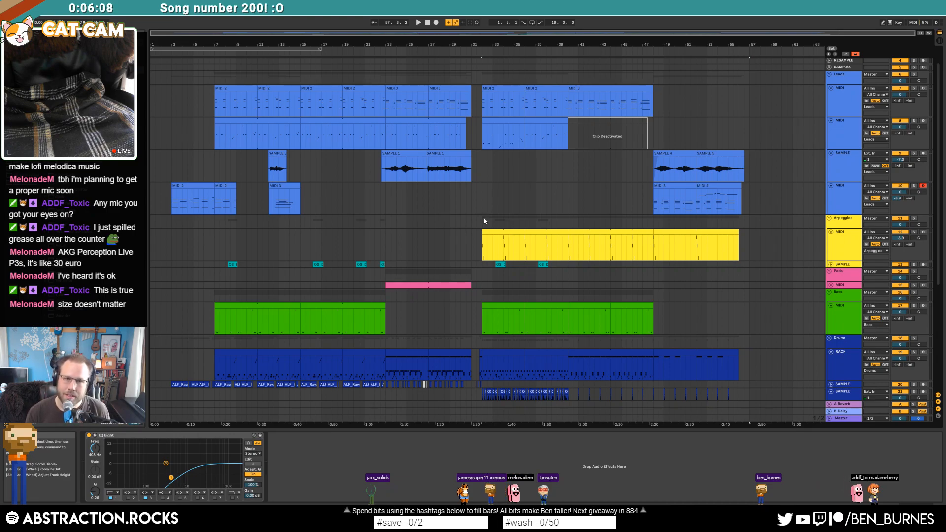
right_click(842, 267)
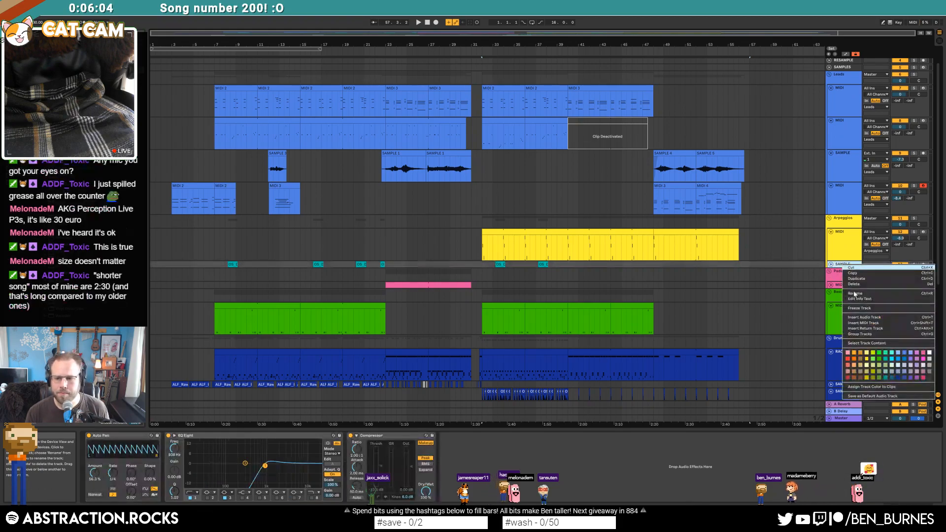
click(867, 359)
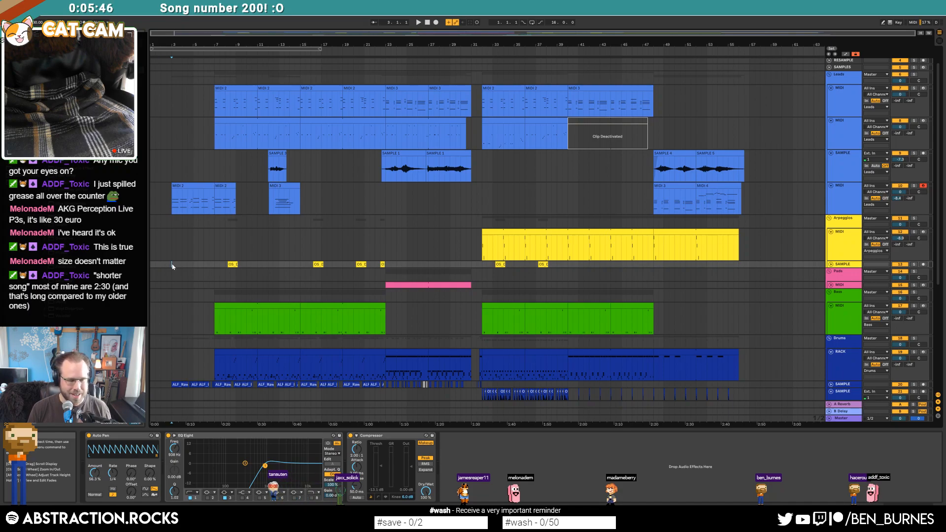
- Delete the two empty bars of time at the song's start so the first clips begin at bar 1, and play from there
scroll(162, 258, down, 3)
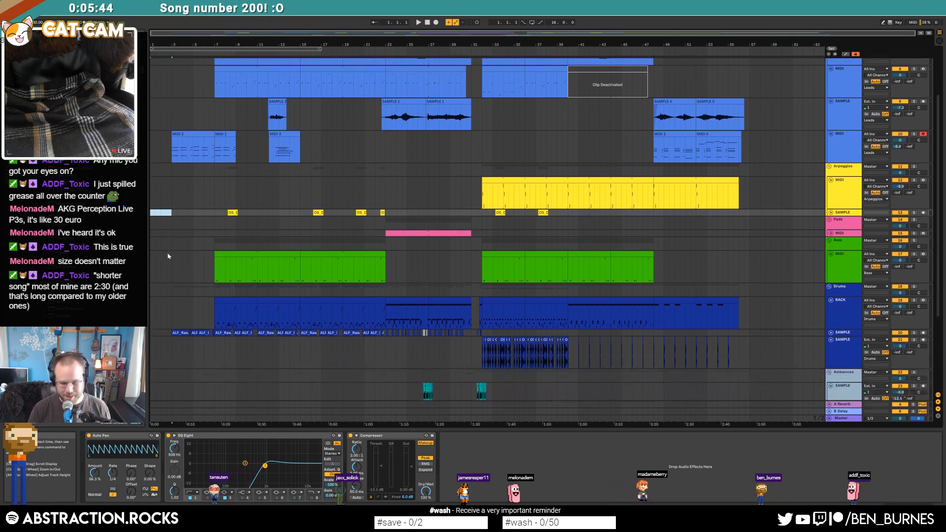
key(ctrl+shift+Delete)
key(ctrl+z)
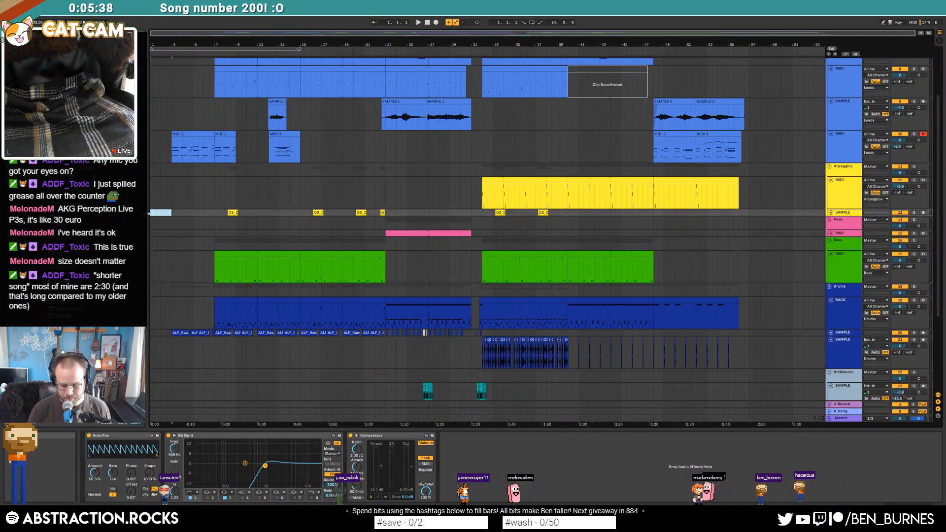
key(ctrl+shift+Delete)
key(space)
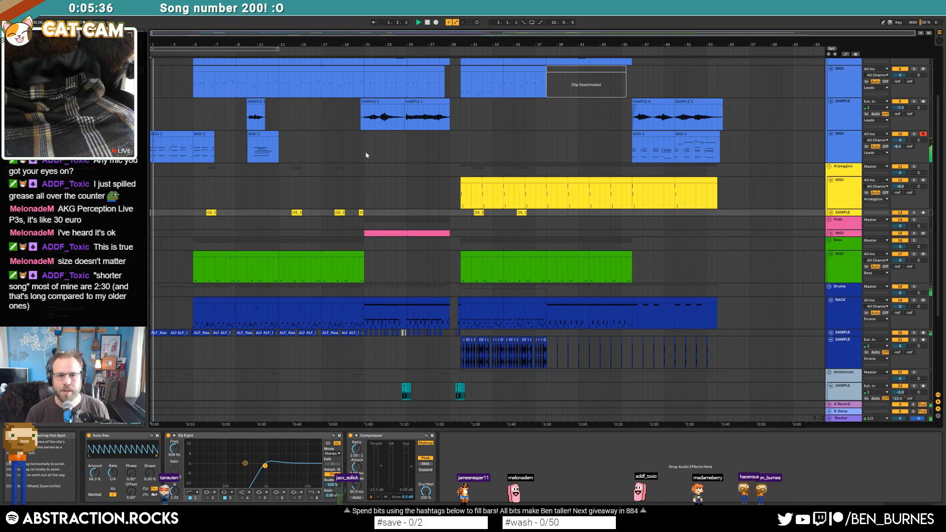
- Fold the Drums group's tracks and the sample tracks in the Ambiences group
click(831, 300)
click(831, 314)
click(832, 334)
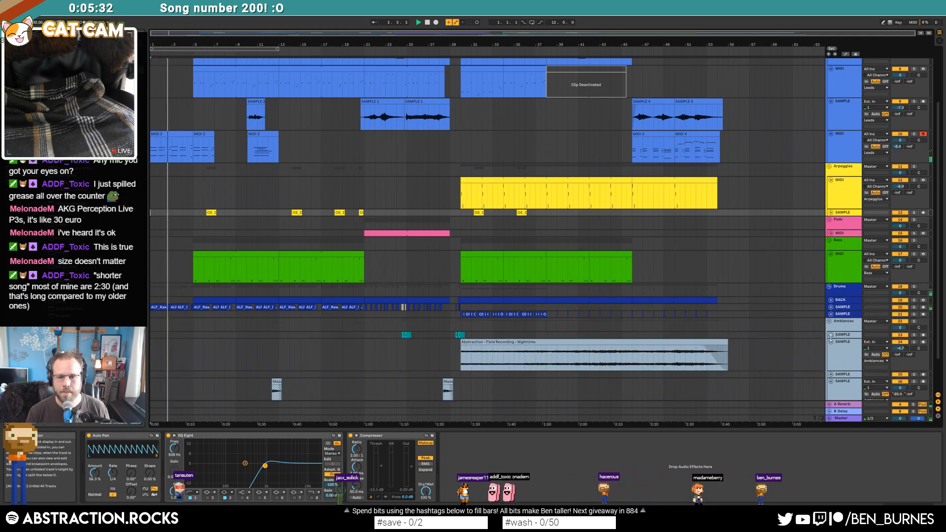
click(831, 343)
click(831, 355)
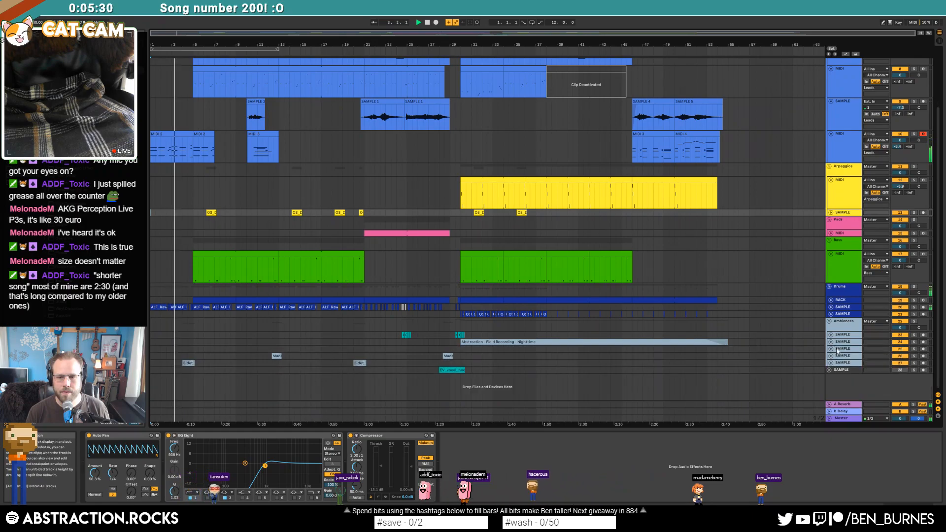
- Match the clips on the first Ambiences SAMPLE track to the track colour and delete the ungrouped SAMPLE track below the group
right_click(843, 339)
key(Escape)
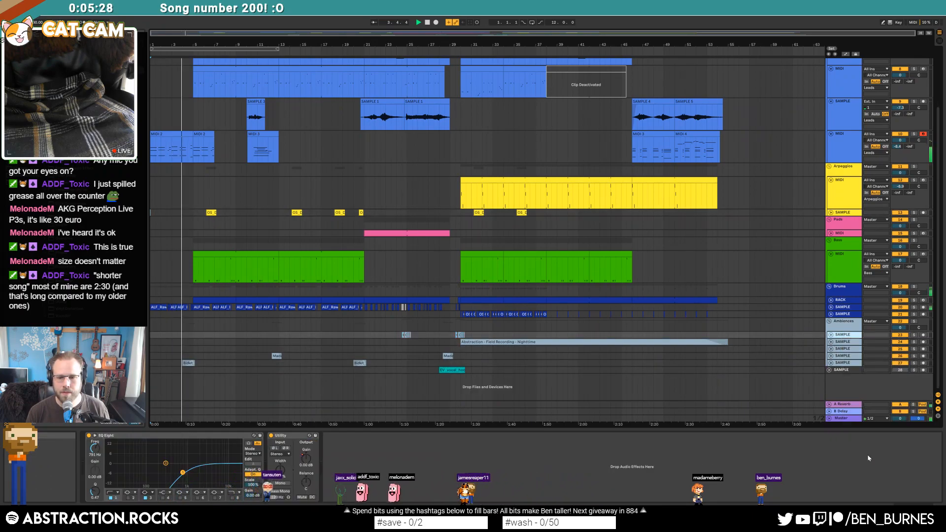
click(843, 370)
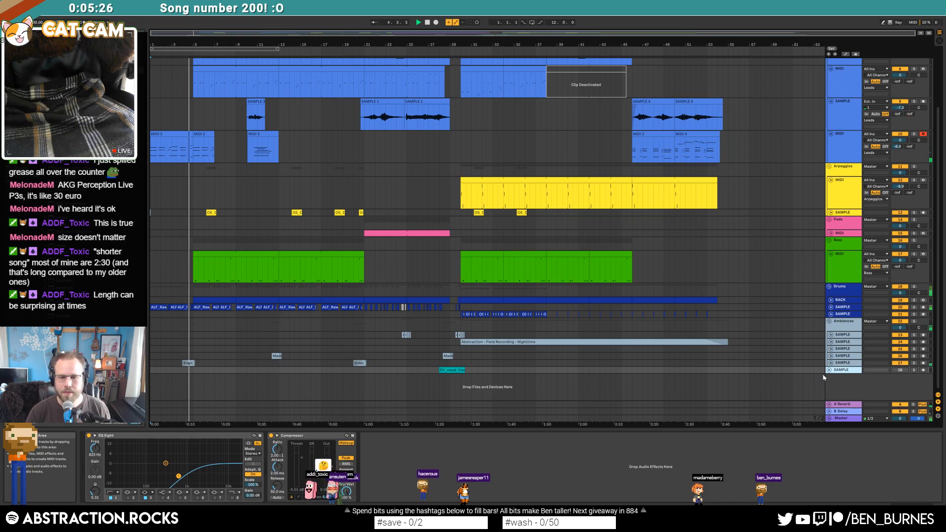
key(Delete)
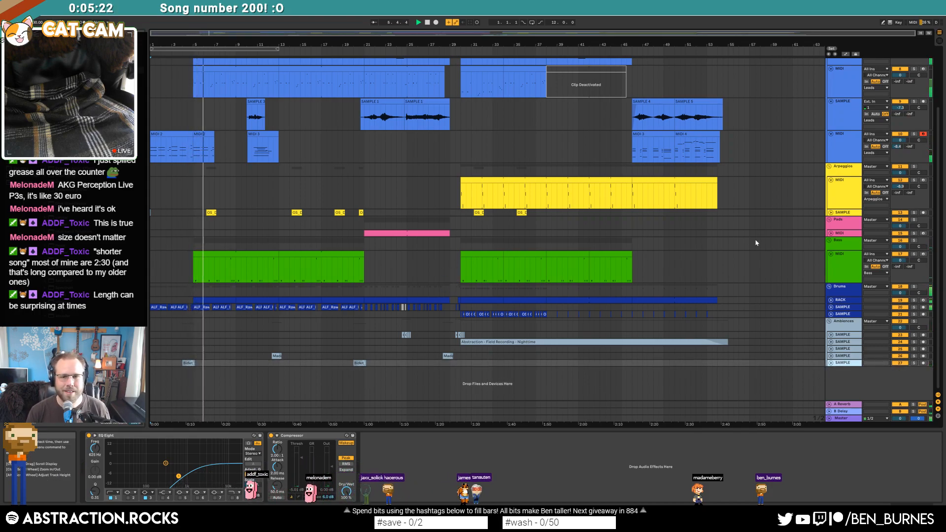
- Fold the Bass, Arpeggios and Leads tracks to compact the arrangement
click(831, 254)
click(831, 181)
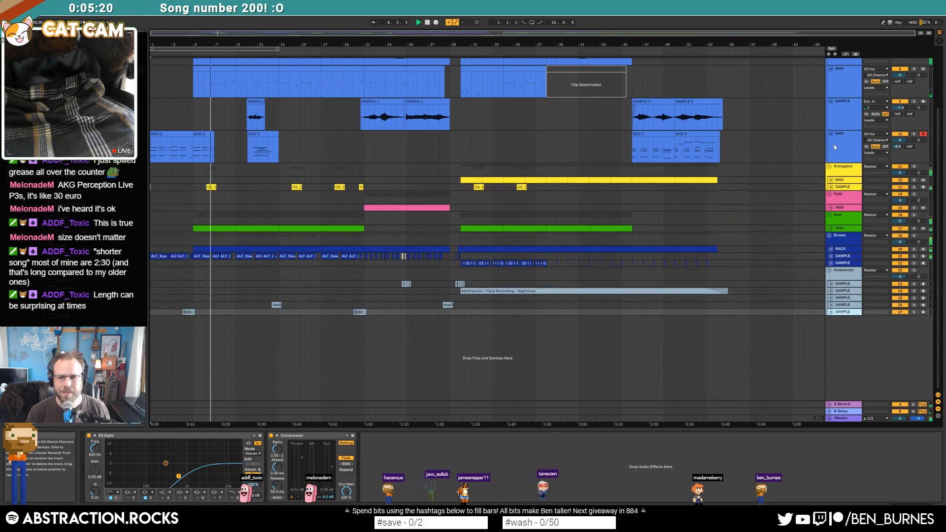
scroll(833, 128, up, 3)
click(831, 110)
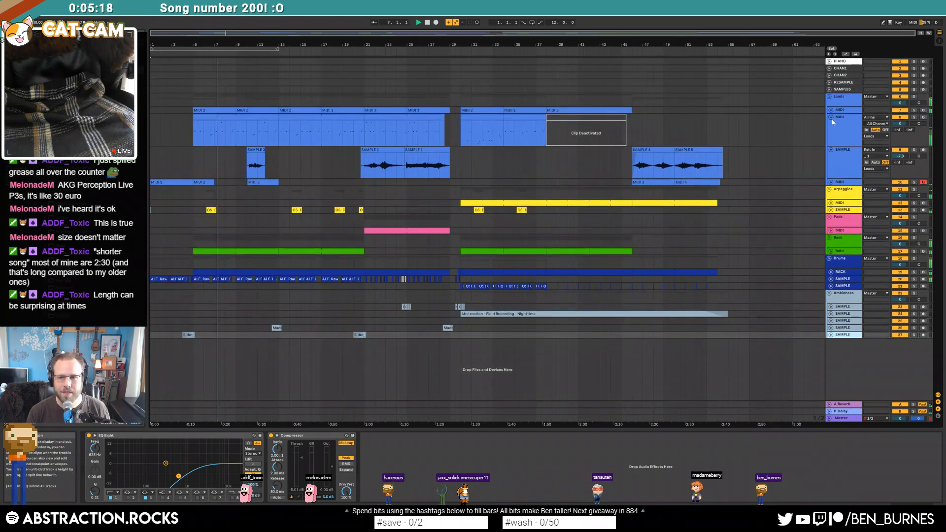
click(831, 117)
click(831, 124)
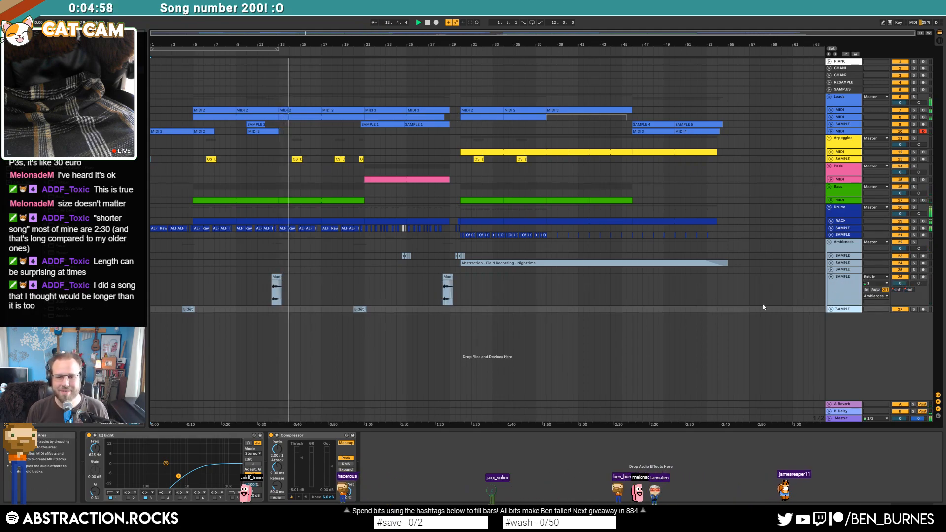
- Adjust the Compressor threshold on the fourth Ambiences SAMPLE track and fold the track
click(834, 278)
click(419, 461)
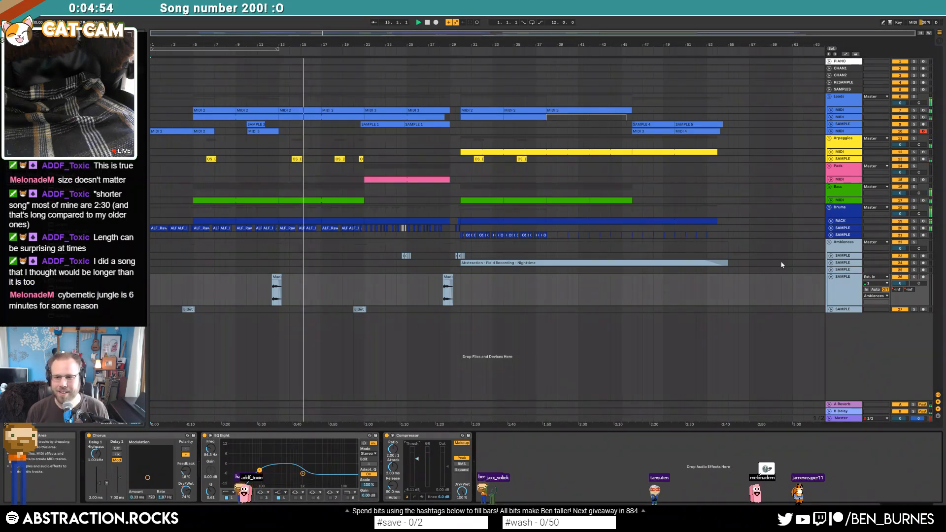
click(831, 278)
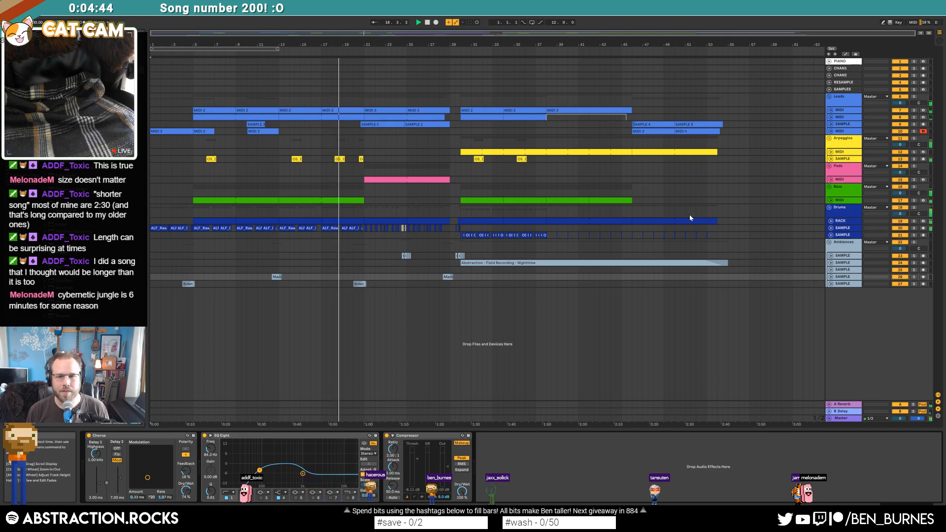
- Add a snare fill to the end of the RACK clip at bars 17 to 21 by repeatedly duplicating a Roland808 SD note
click(831, 222)
double_click(349, 224)
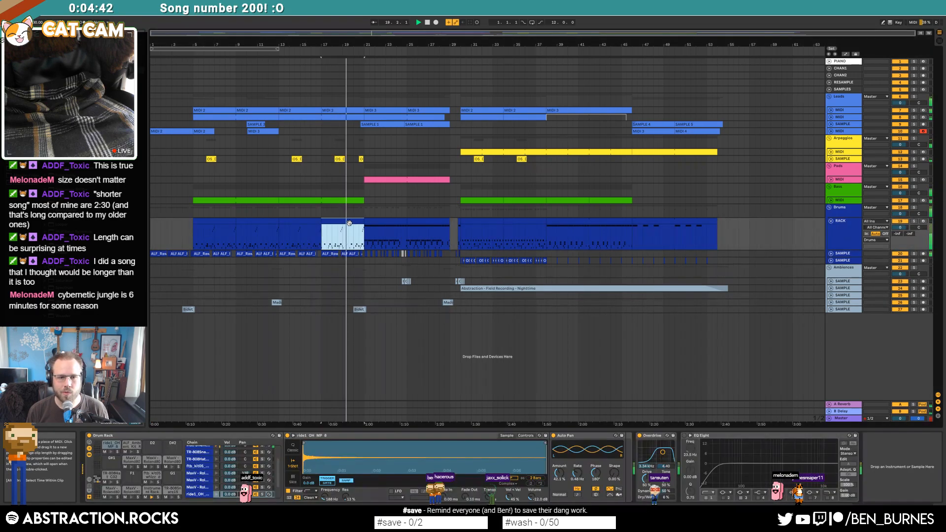
click(861, 477)
key(ctrl+d)
key(ctrl+d)
key(ctrl+d)
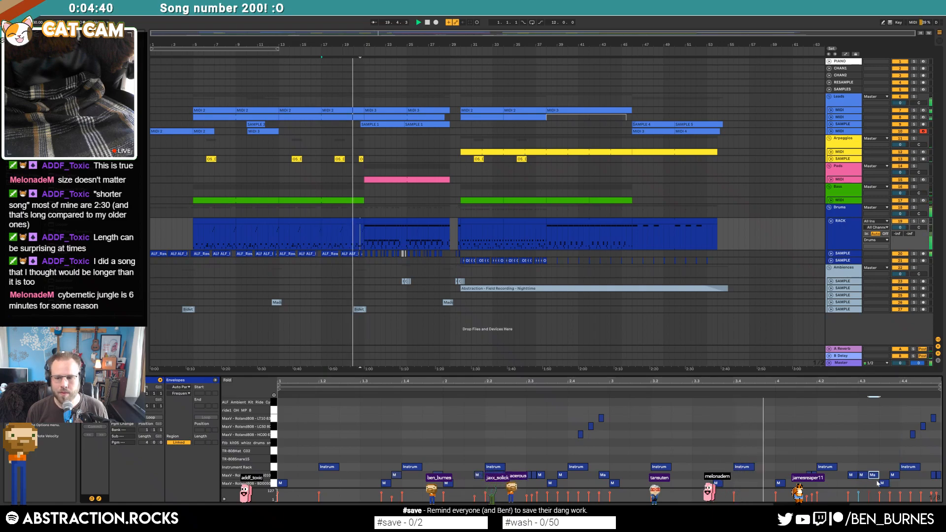
key(ctrl+d)
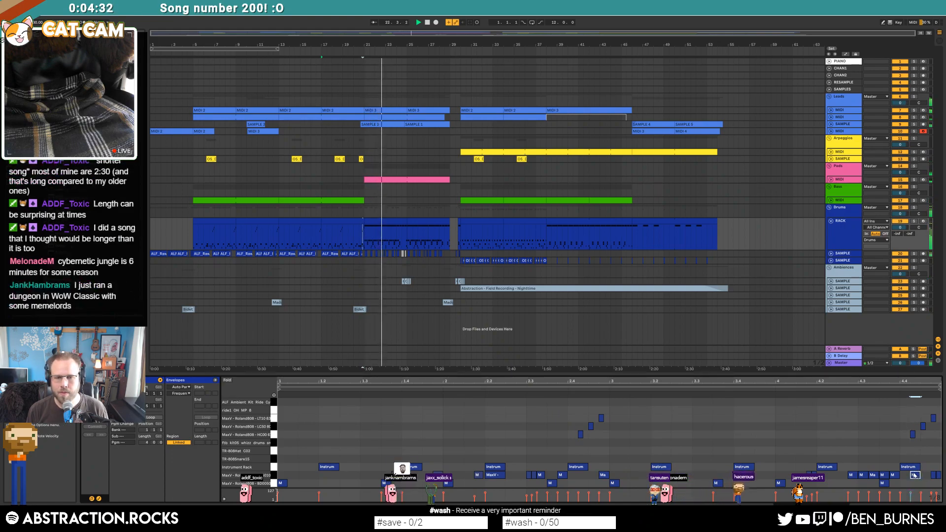
key(shift+Tab)
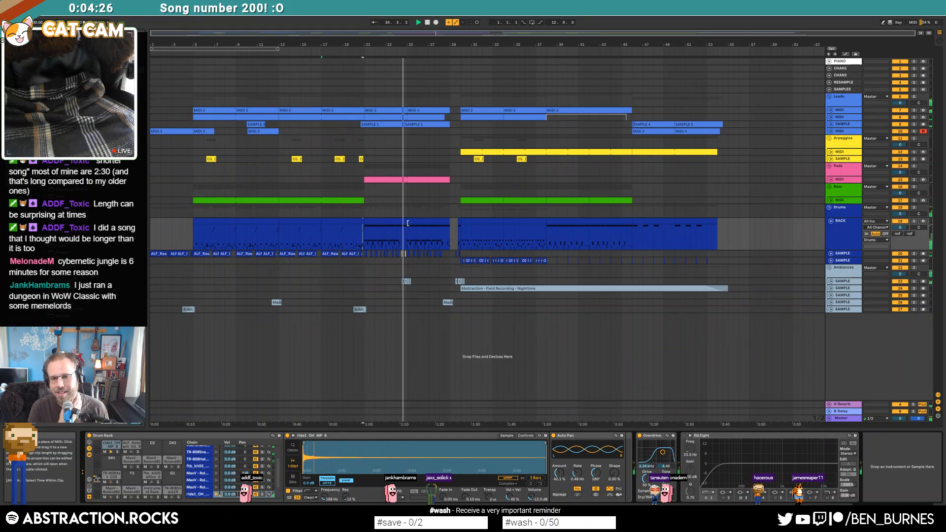
- Adjust the Master track's Glue Compressor threshold and makeup, and check the mix level in Youlean Loudness Meter 2
click(833, 419)
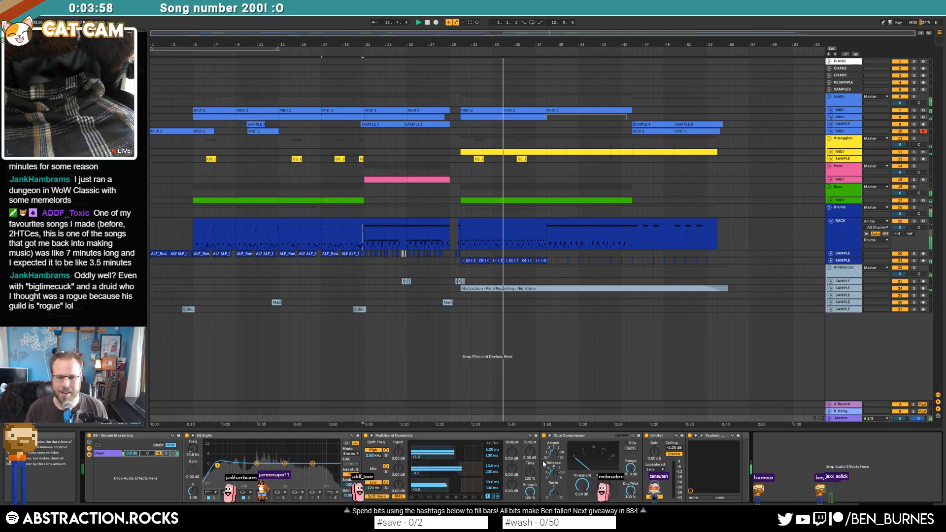
mouse_move(582, 486)
mouse_down()
mouse_move(582, 495)
mouse_move(600, 477)
mouse_move(598, 489)
mouse_up()
click(702, 435)
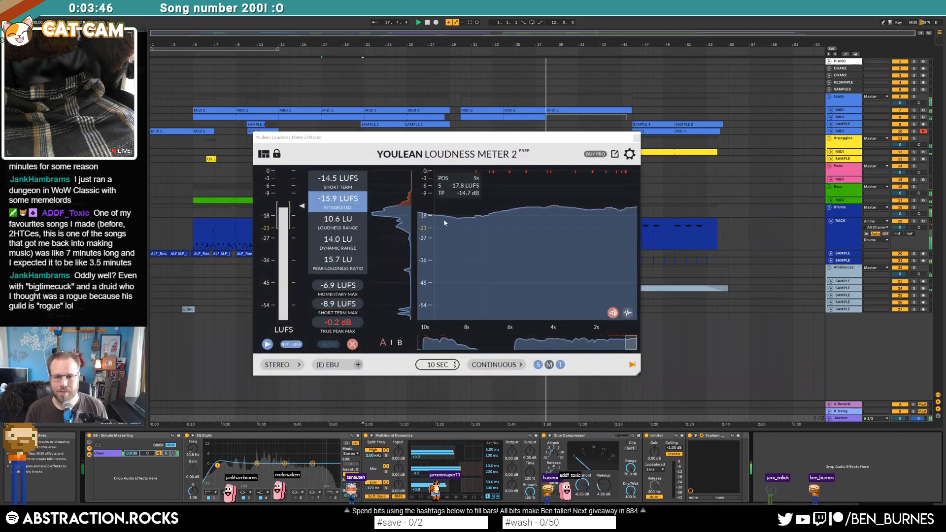
click(636, 138)
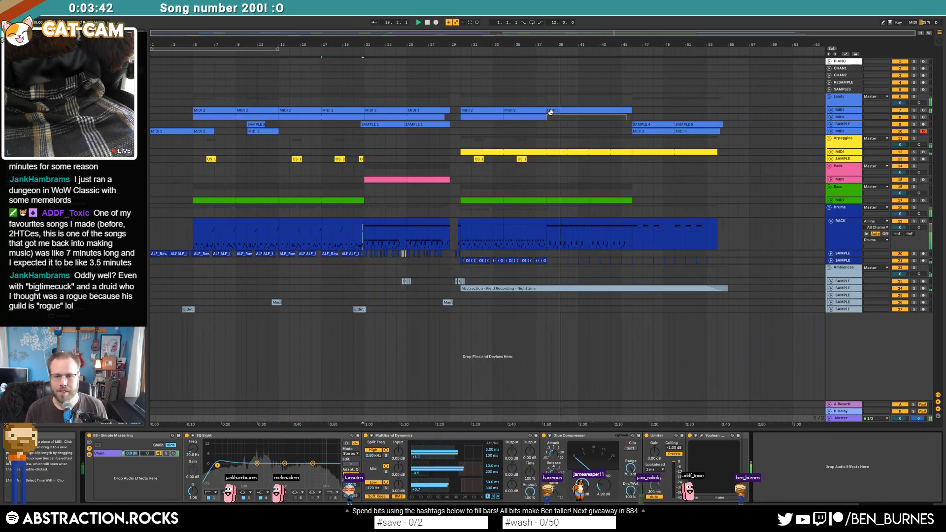
- Copy the clip at bar 20 on the last Ambiences SAMPLE track to bar 37 and stop playback
click(352, 310)
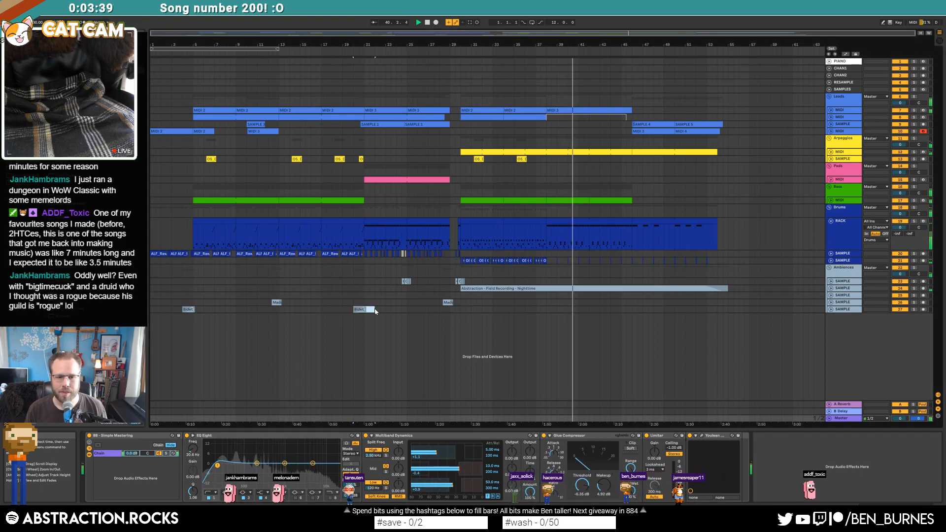
click(537, 310)
key(ctrl+v)
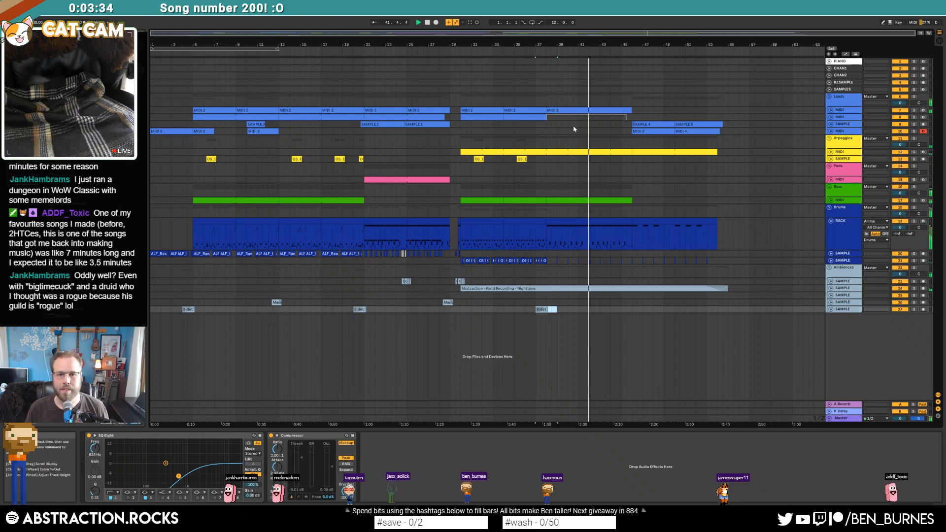
key(space)
- Move all Leads, Arpeggios, Bass and Drums material from bar 38 onward four bars later to start at bar 42
click(558, 110)
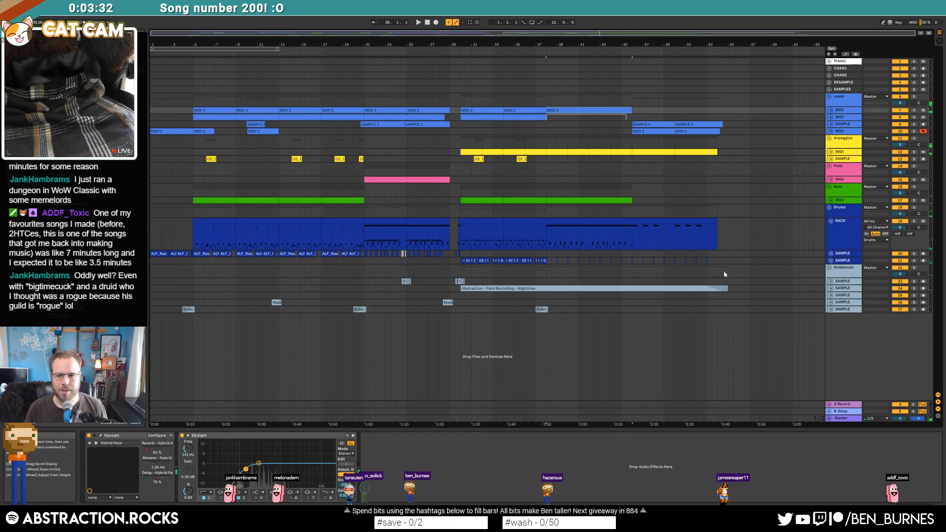
shift+click(728, 275)
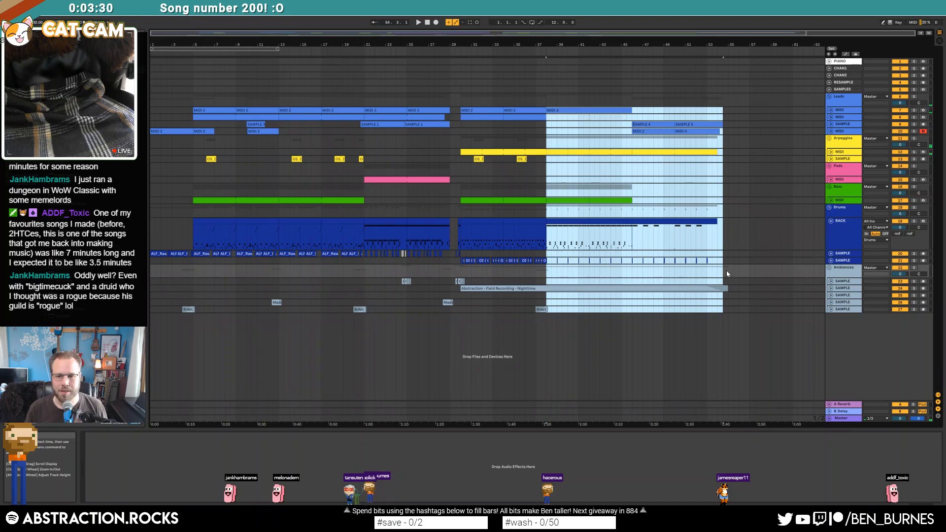
shift+click(728, 261)
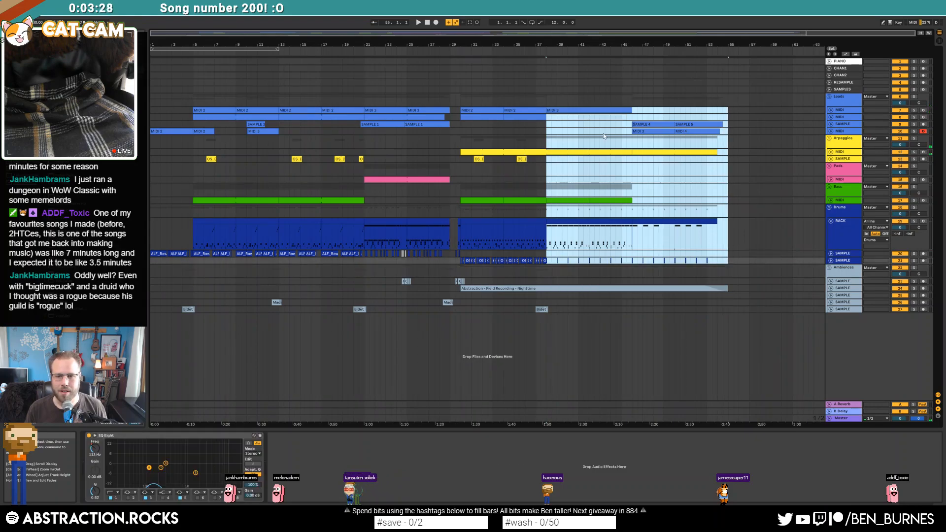
drag(568, 115, 600, 109)
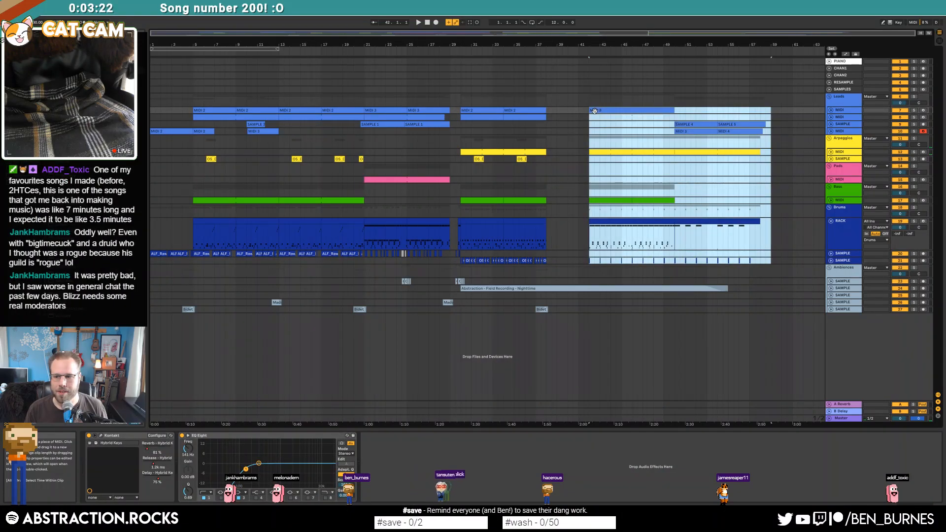
- Move all Leads, Arpeggios, Bass and Drums material from bar 42 onward two bars earlier to start at bar 40
click(548, 126)
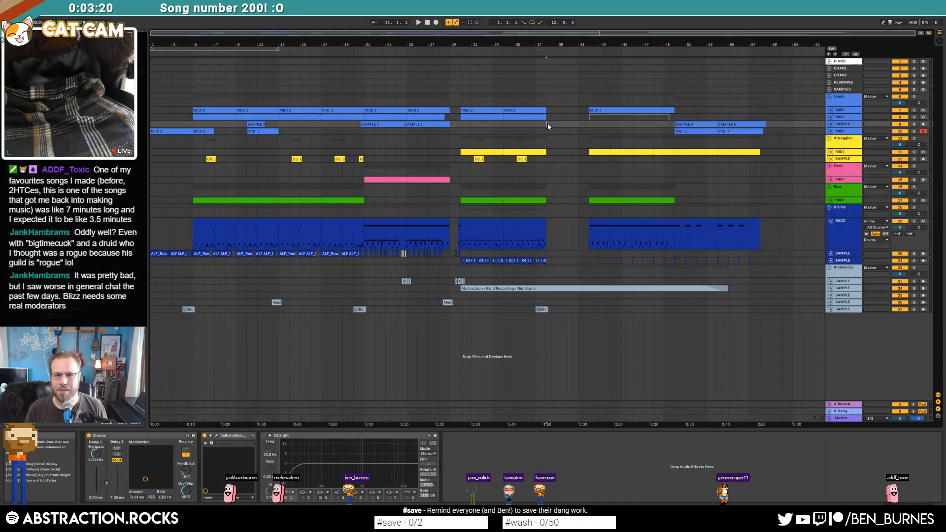
click(831, 125)
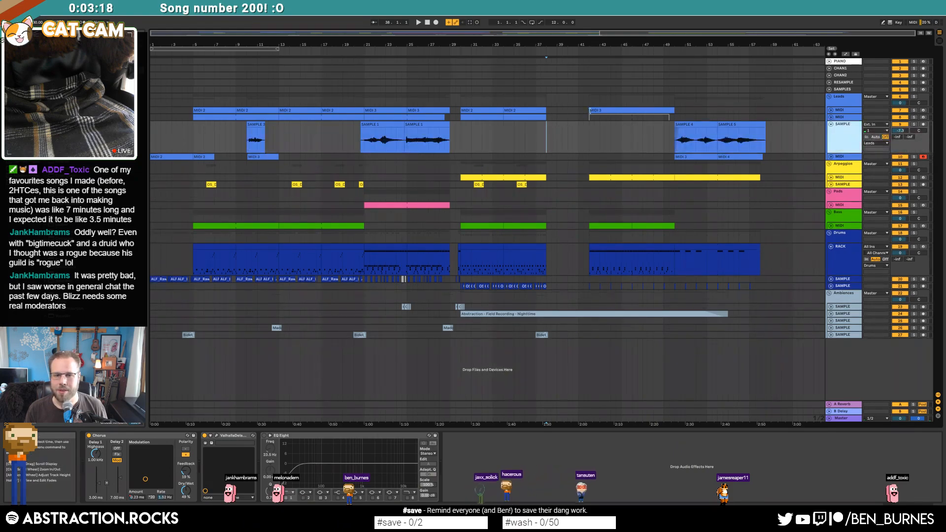
drag(758, 297, 615, 138)
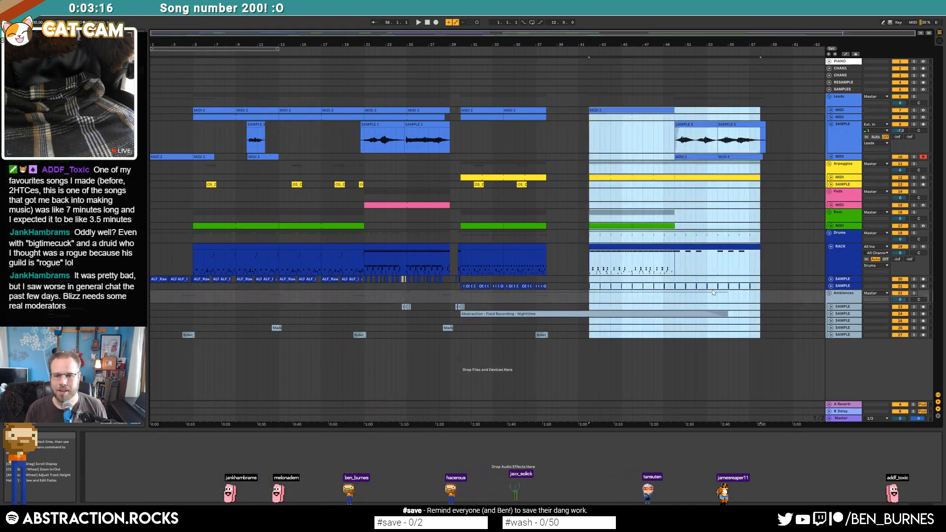
shift+click(765, 287)
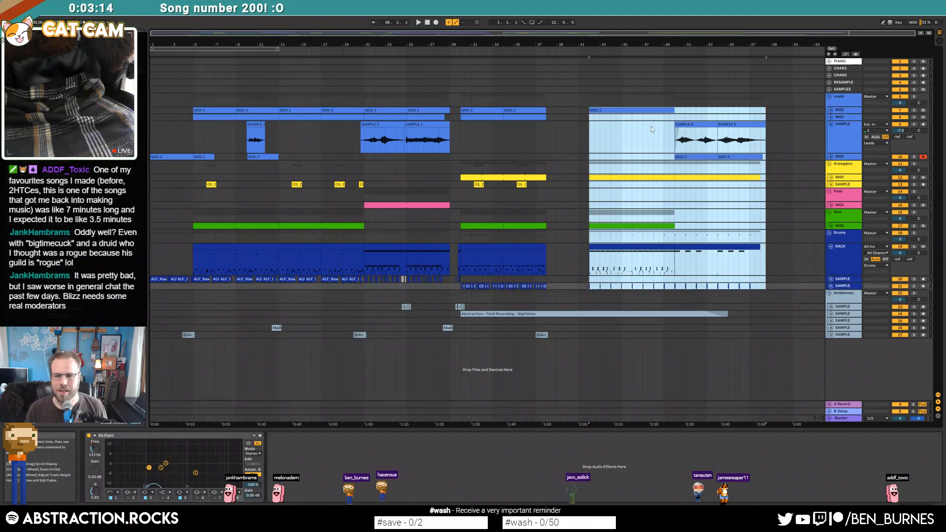
drag(636, 111, 615, 111)
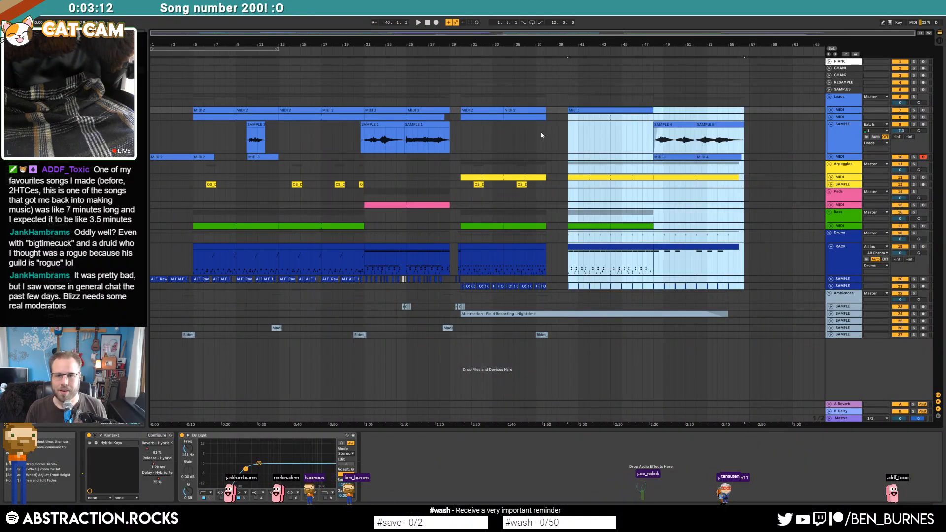
- Record a MIDI part on the last Leads MIDI track across the gap from about bar 38 to bar 42
click(536, 143)
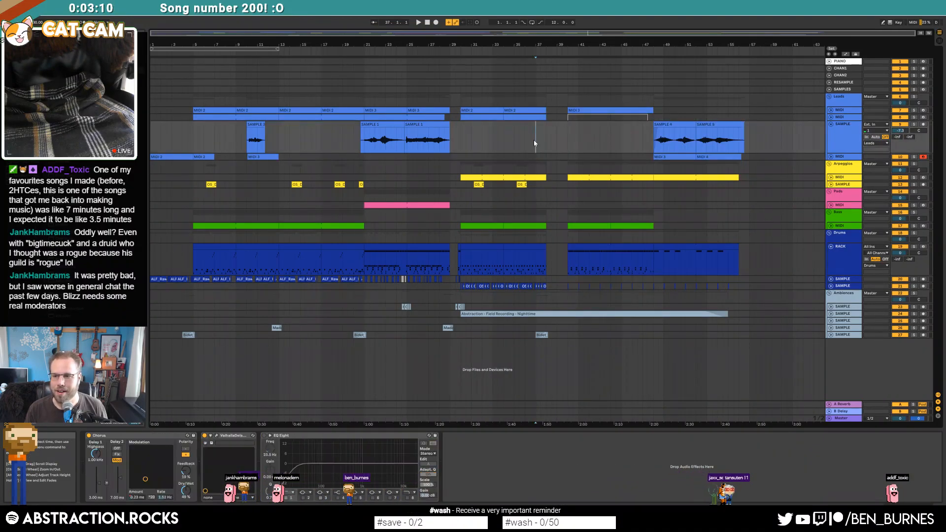
click(536, 157)
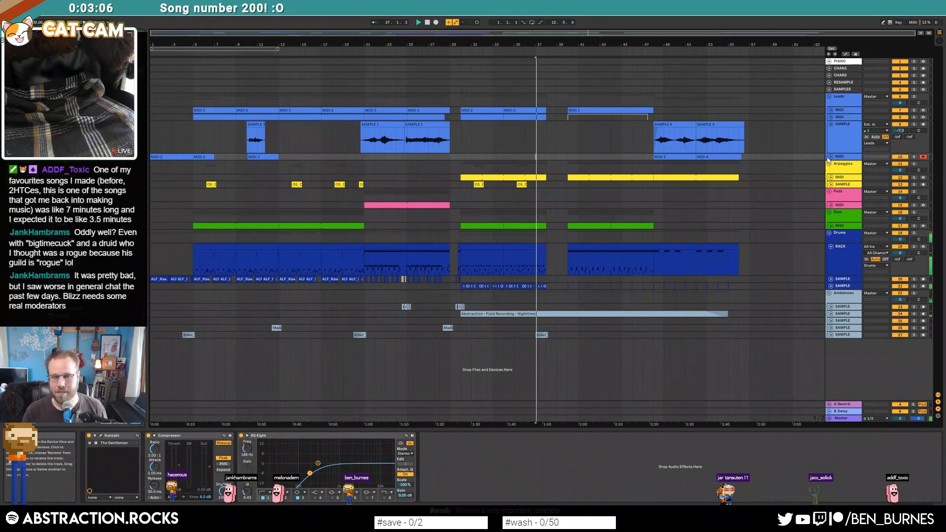
key(F9)
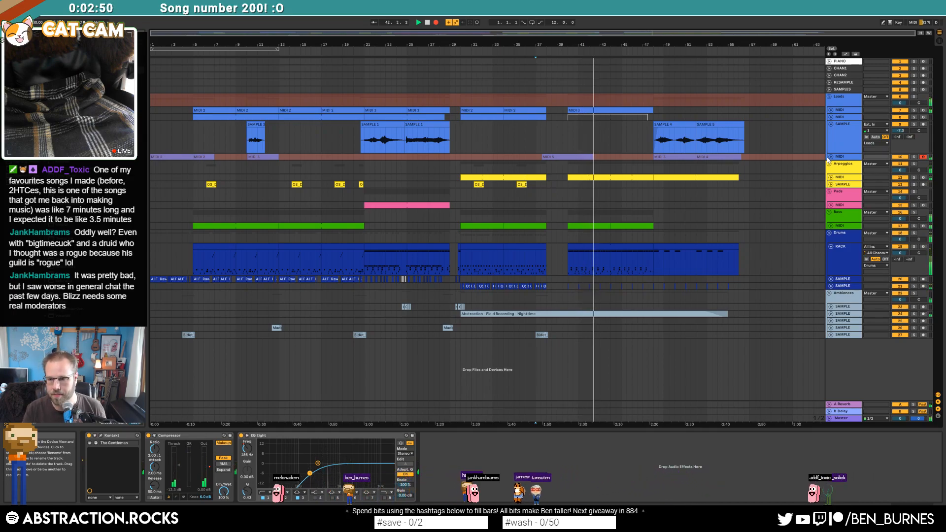
key(space)
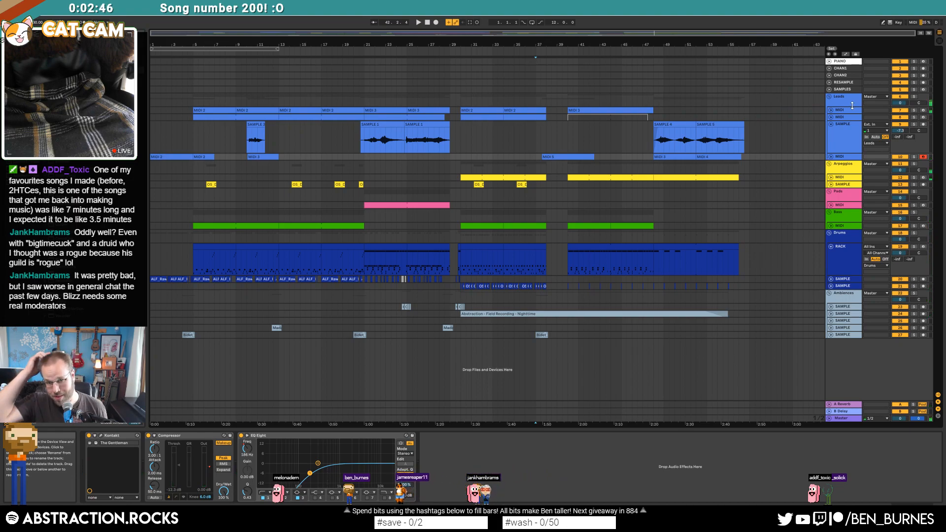
- Unfold the last Leads MIDI track and play back the recorded clip at bar 38
click(830, 157)
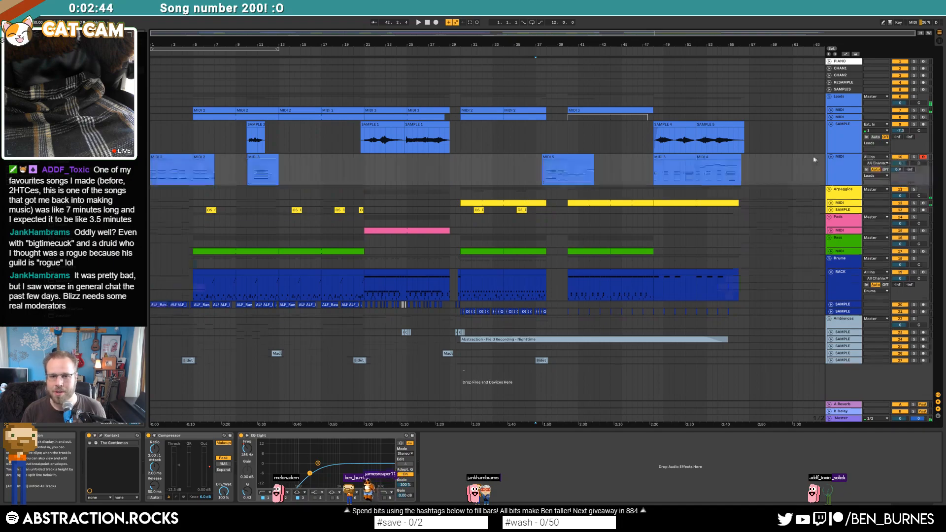
scroll(568, 170, up, 4)
click(440, 158)
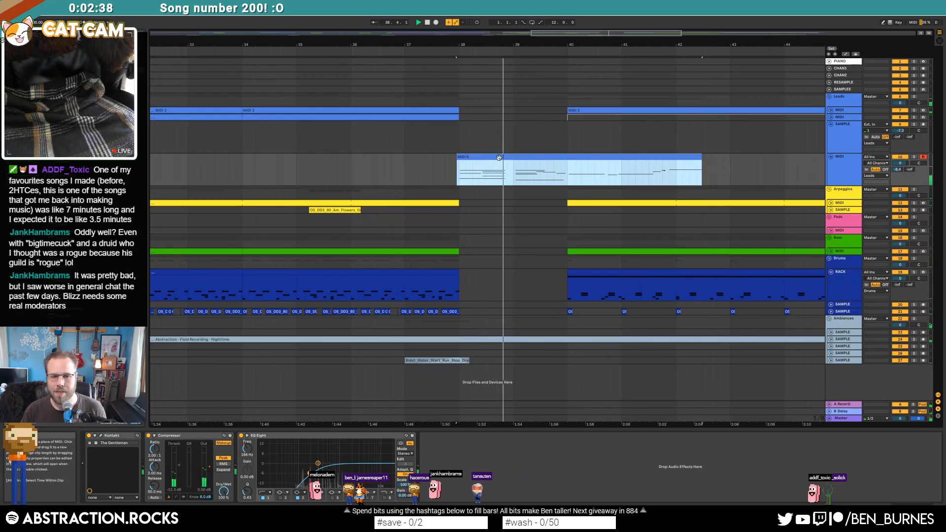
key(space)
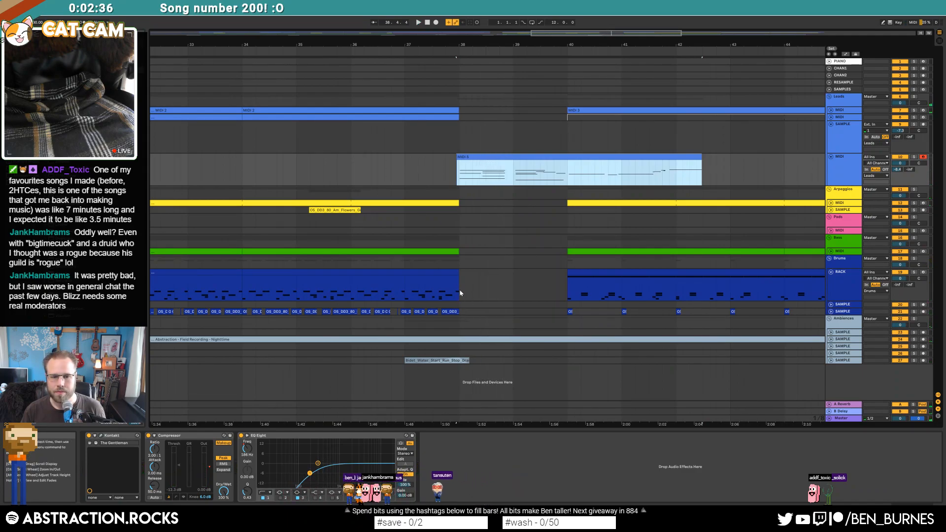
- Insert an empty MIDI clip on the RACK track from bar 38 to 40 and audition its ride cymbal sounds
drag(460, 291, 569, 289)
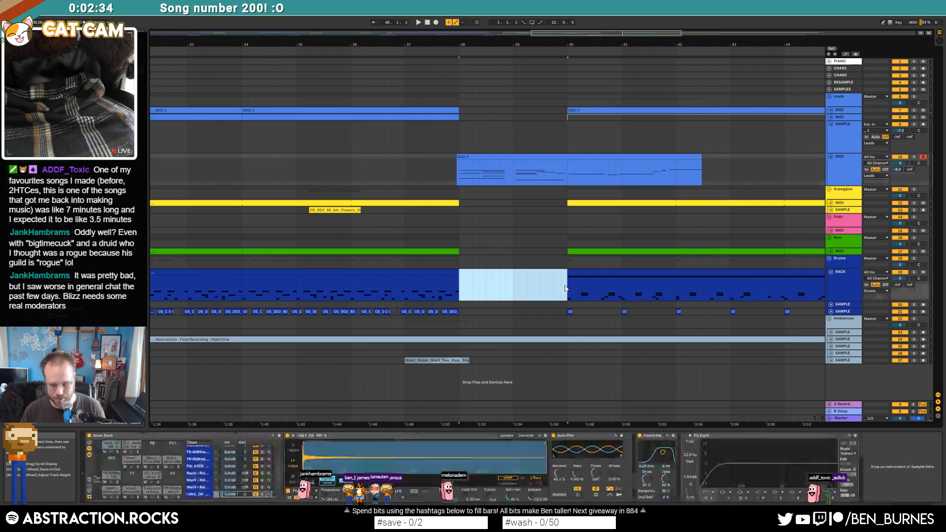
key(ctrl+shift+m)
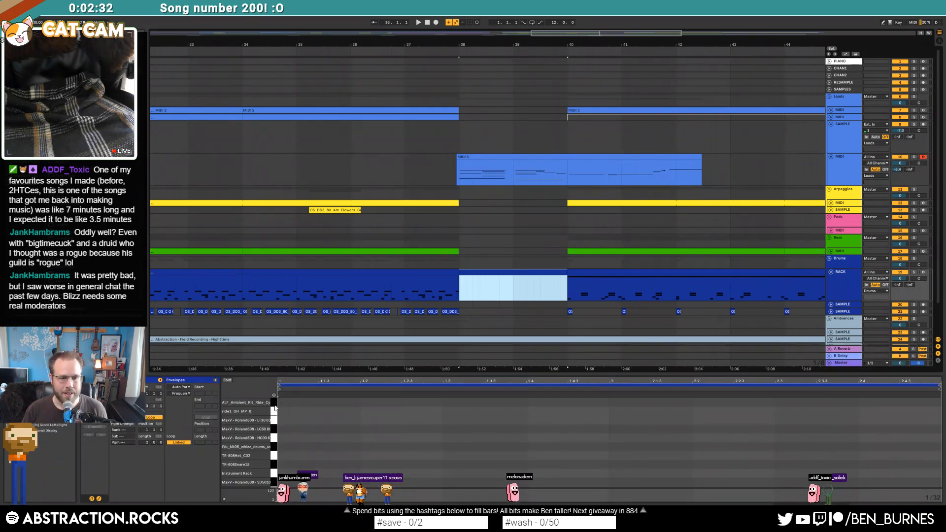
click(274, 401)
click(274, 402)
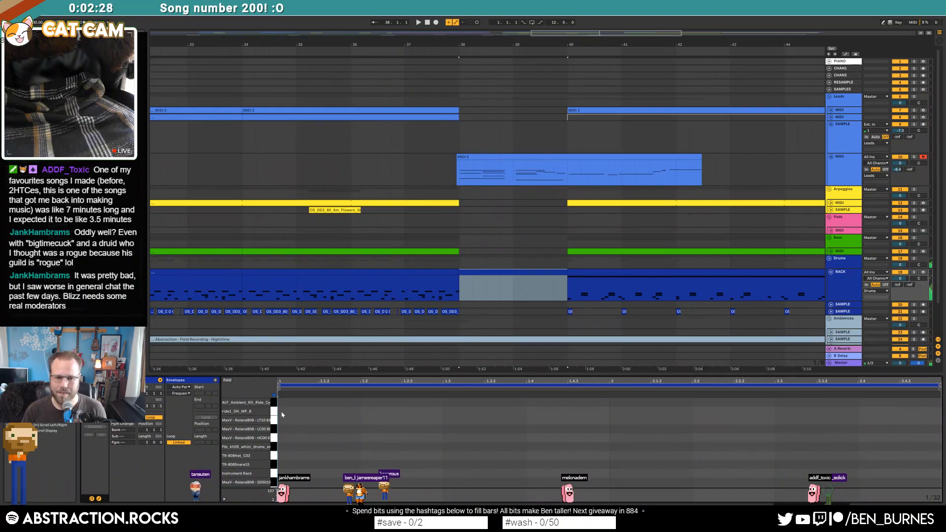
- Add a two-beat ride1_OH_MP_8 note at the start of the new RACK clip and duplicate it to fill both bars
drag(282, 415, 399, 422)
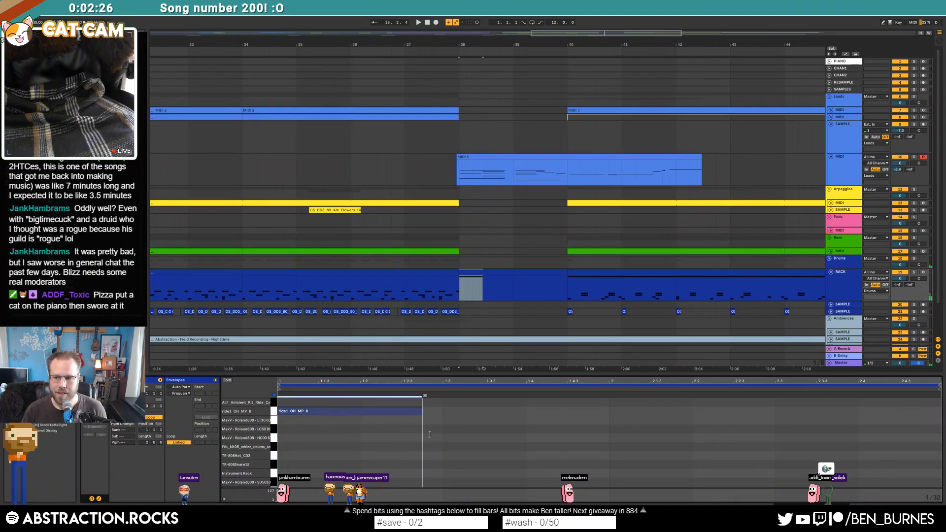
key(ctrl+d)
key(ctrl+d)
key(ctrl+d)
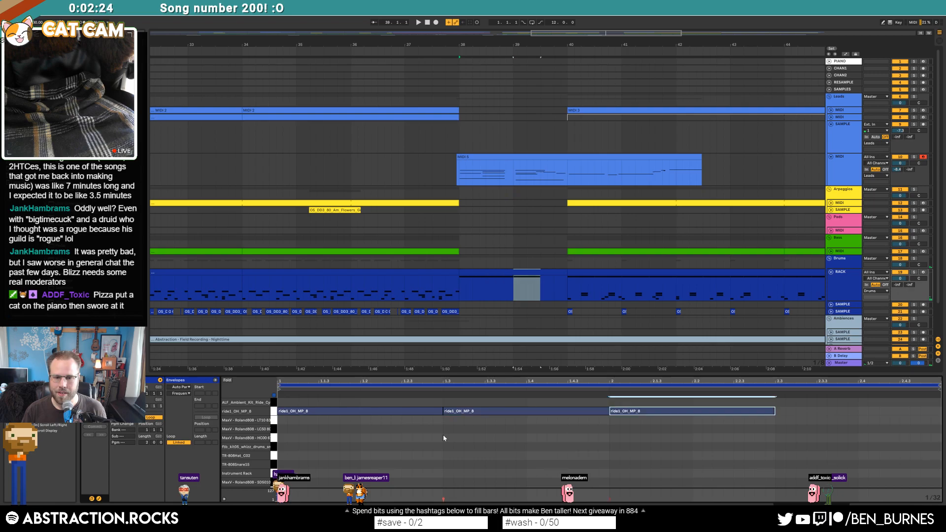
key(space)
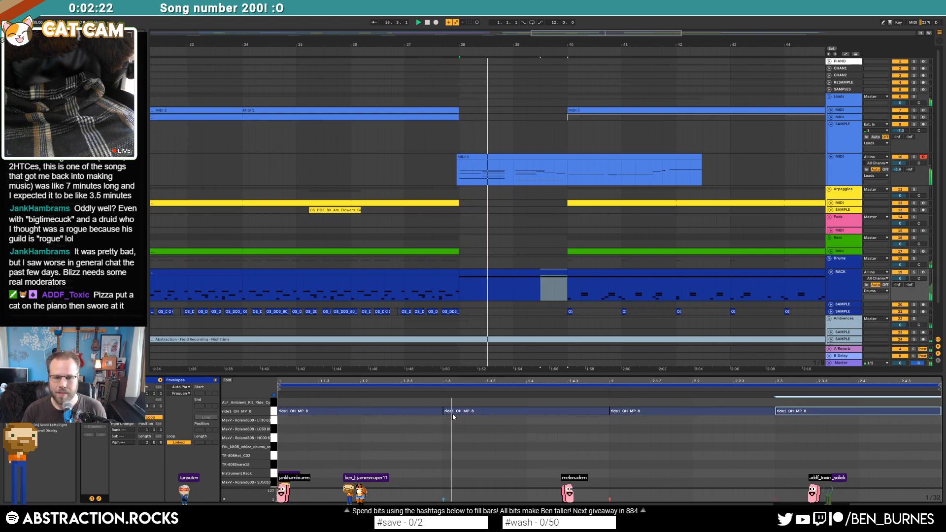
- Space the ride notes one and a half beats apart and duplicate the last one to add a fifth at 2.3
drag(454, 412, 412, 417)
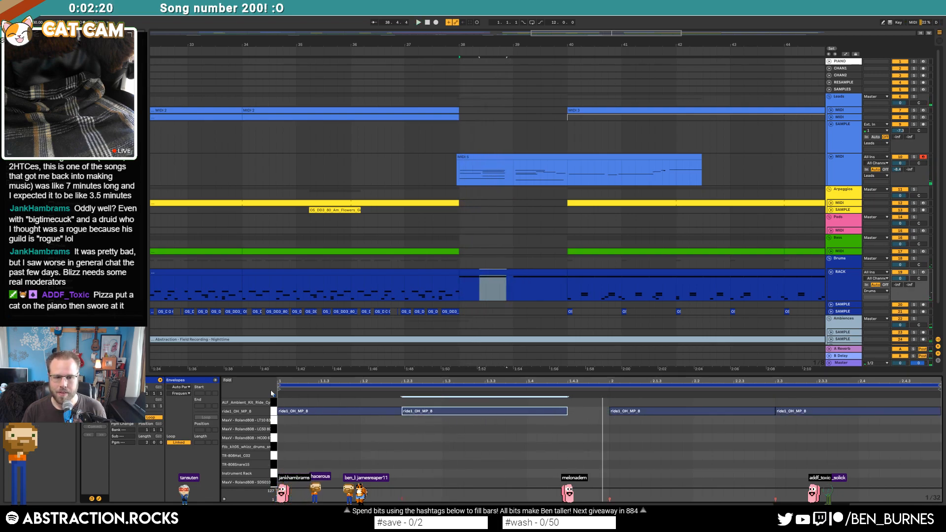
drag(638, 414, 571, 419)
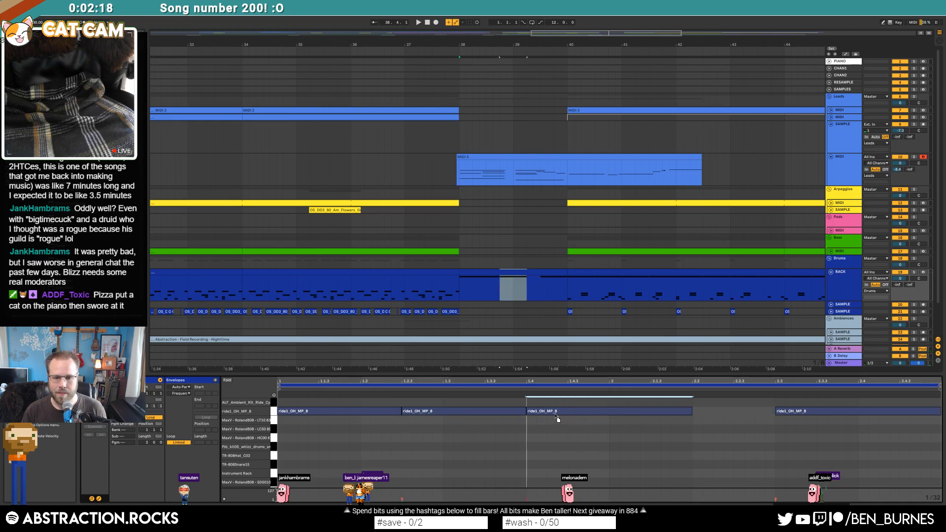
drag(808, 417, 678, 417)
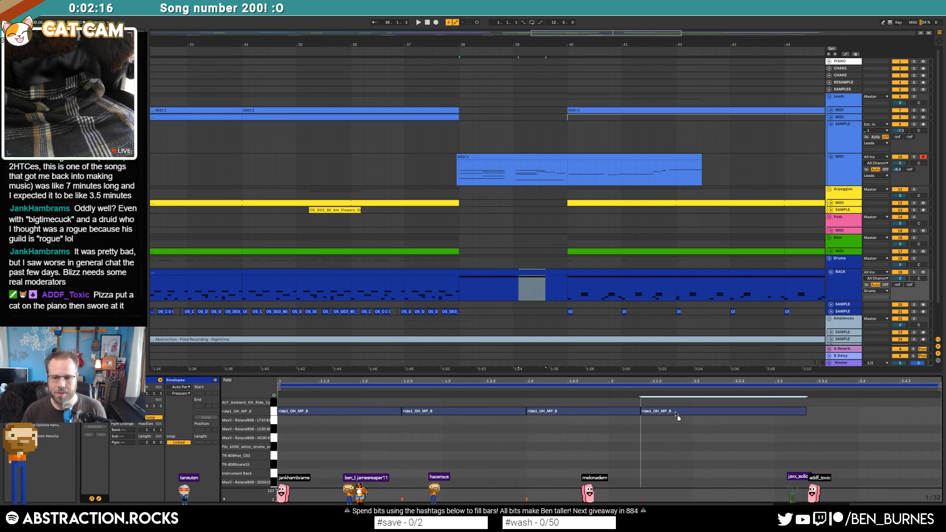
key(ctrl+d)
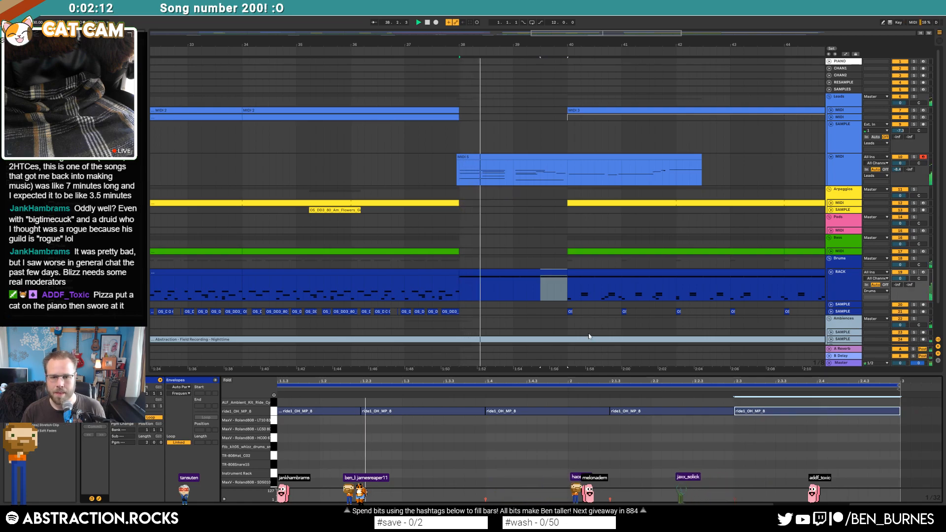
- Align the second chord's notes in bar 38 of the recorded Leads clip by nudging its late note earlier
click(535, 165)
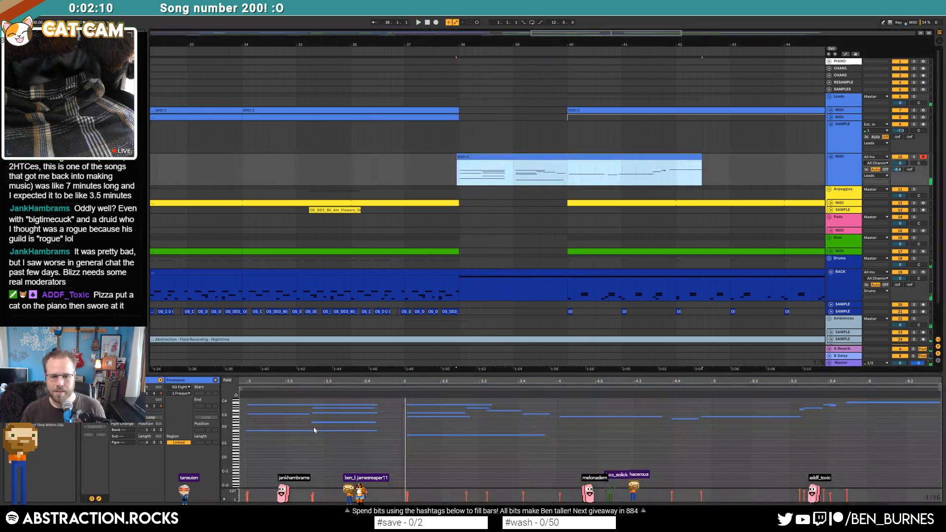
drag(306, 382, 493, 418)
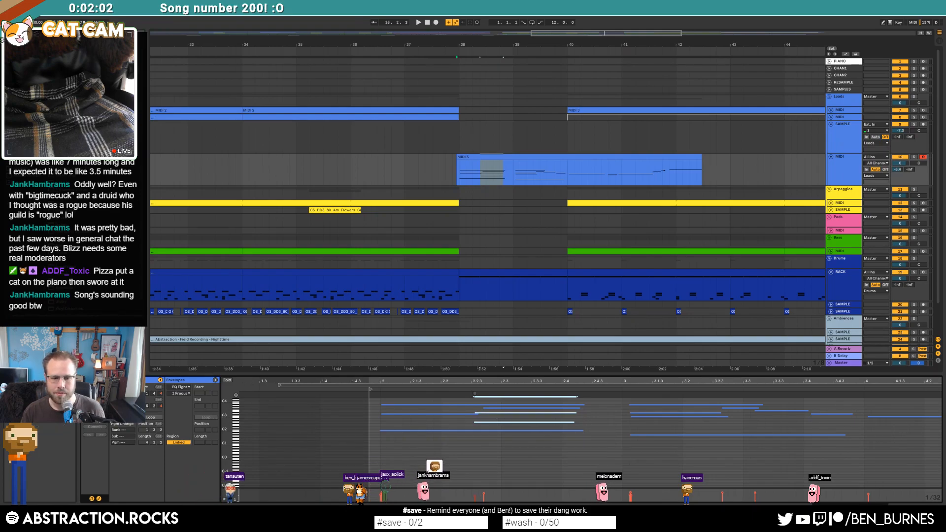
drag(226, 419, 246, 432)
drag(478, 423, 496, 428)
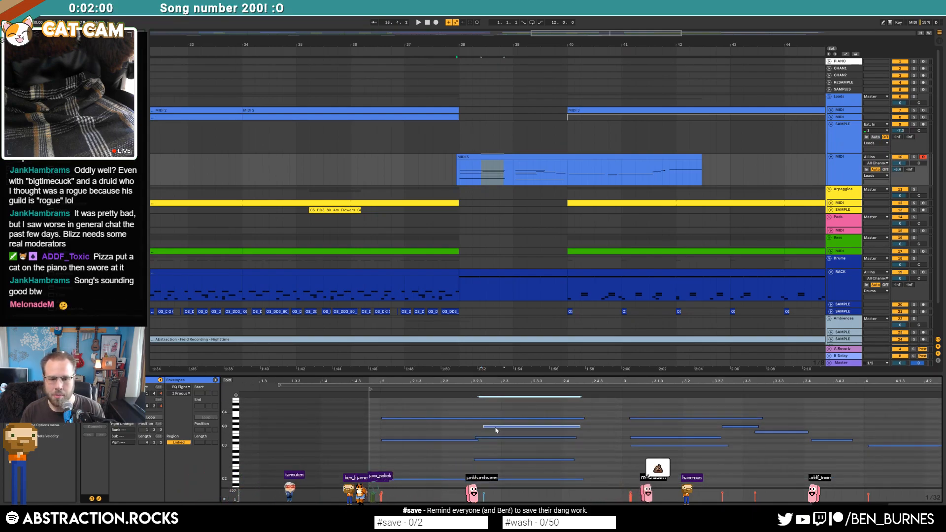
key(Left)
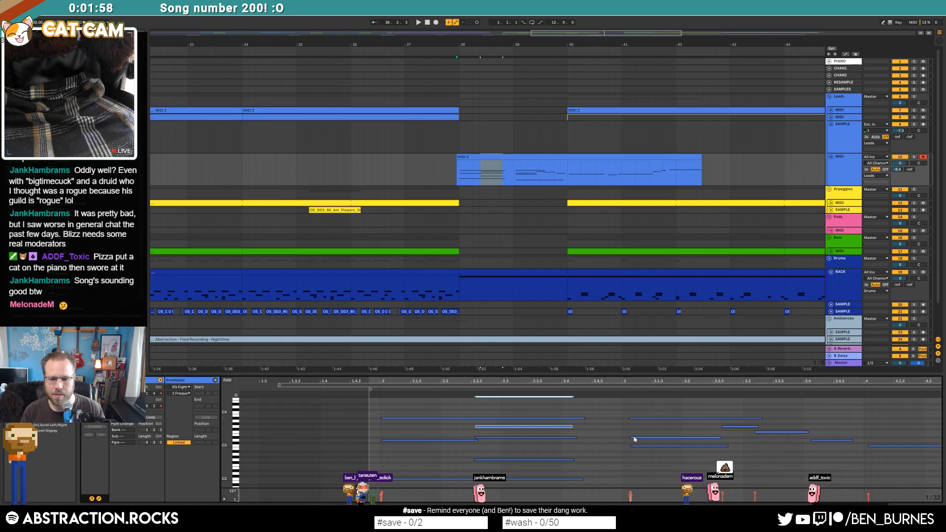
- Tighten the timing of the recorded Leads notes in bar 39 and at the start of bar 40, and play the result
drag(649, 409, 690, 461)
scroll(661, 458, down, 1)
scroll(732, 423, up, 1)
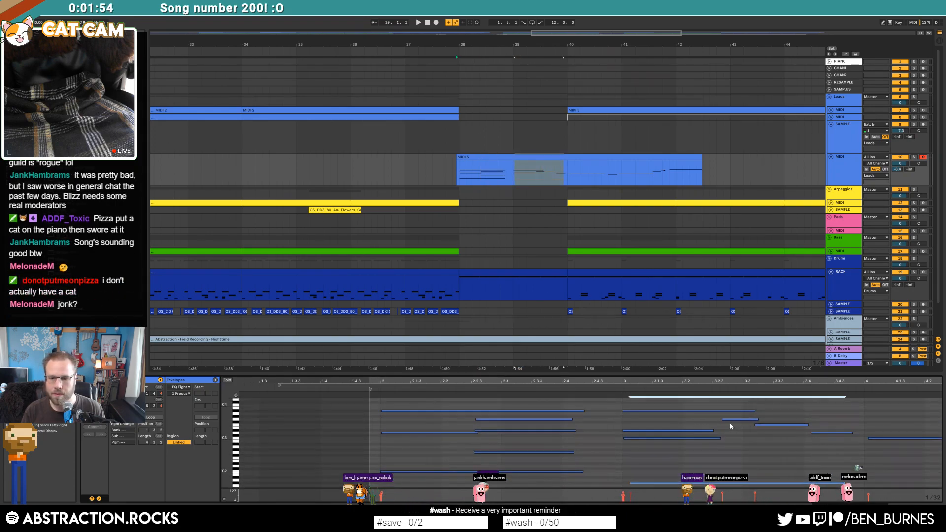
click(736, 416)
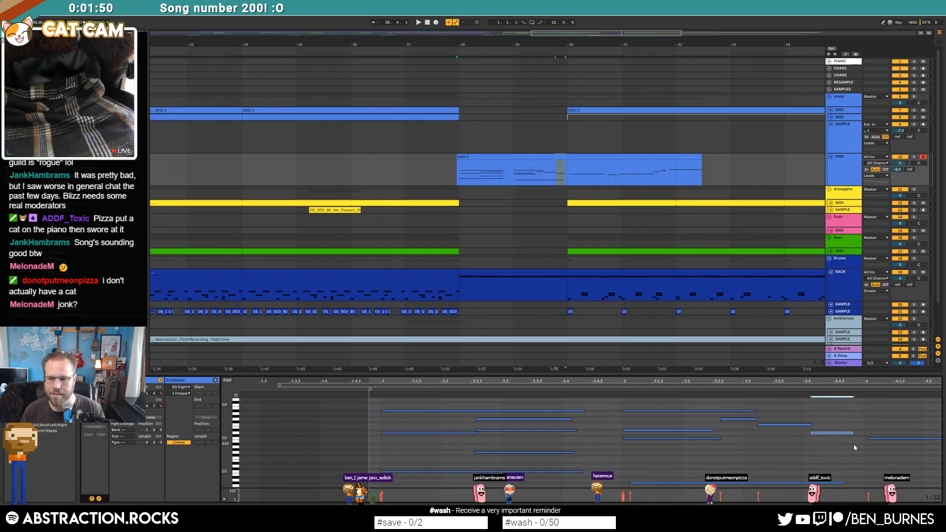
key(Left)
drag(883, 430, 885, 443)
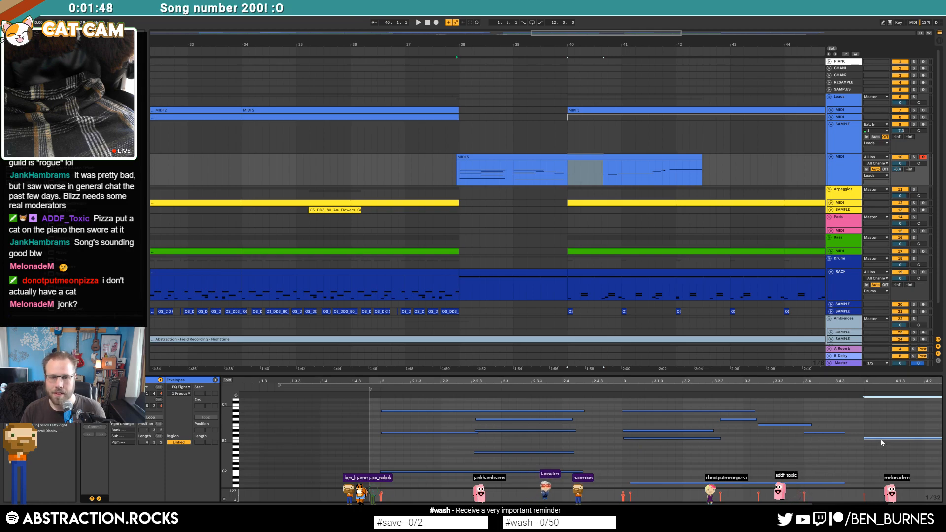
key(space)
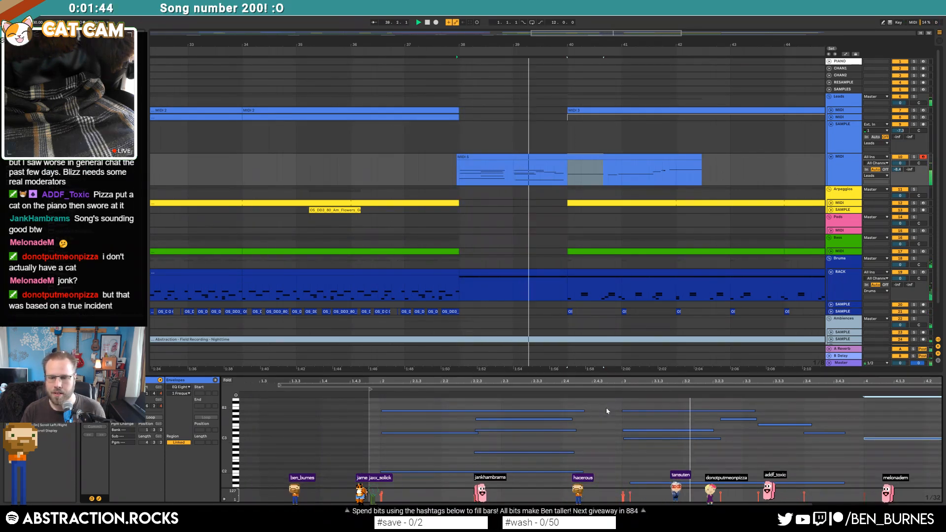
key(space)
- Rework the RACK clip's ride pattern: move the fourth note to bar 2, delete the third, and move the last to 2.2.3, ending at 2.4
click(538, 272)
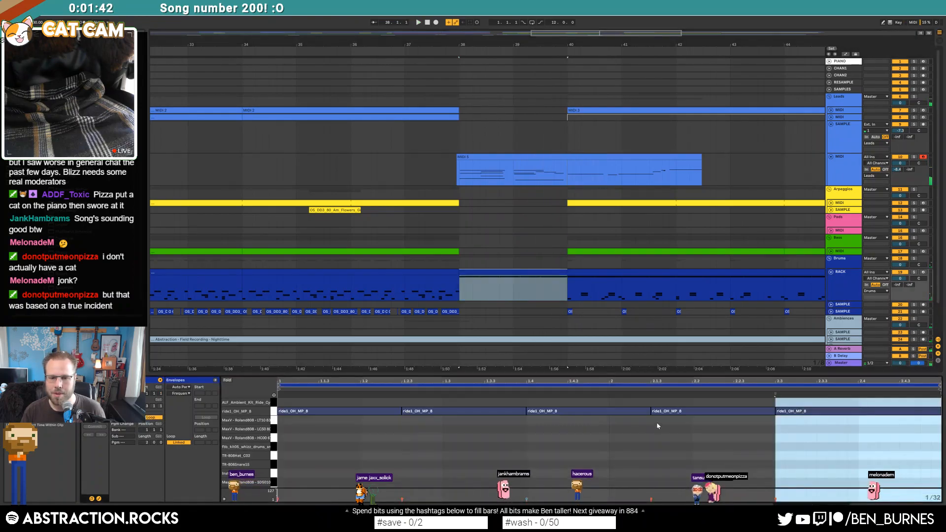
drag(670, 412, 629, 413)
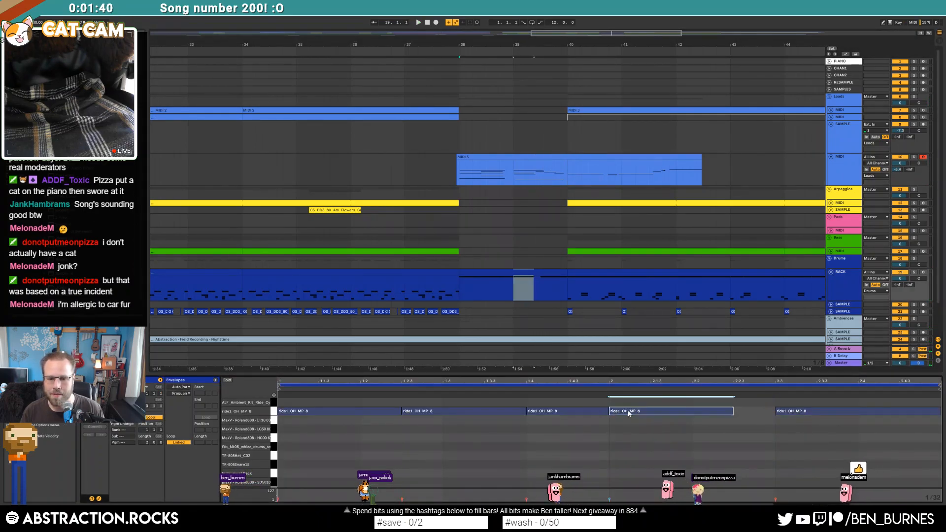
mouse_move(825, 413)
mouse_down()
mouse_move(766, 419)
mouse_move(826, 414)
mouse_up()
key(space)
double_click(529, 413)
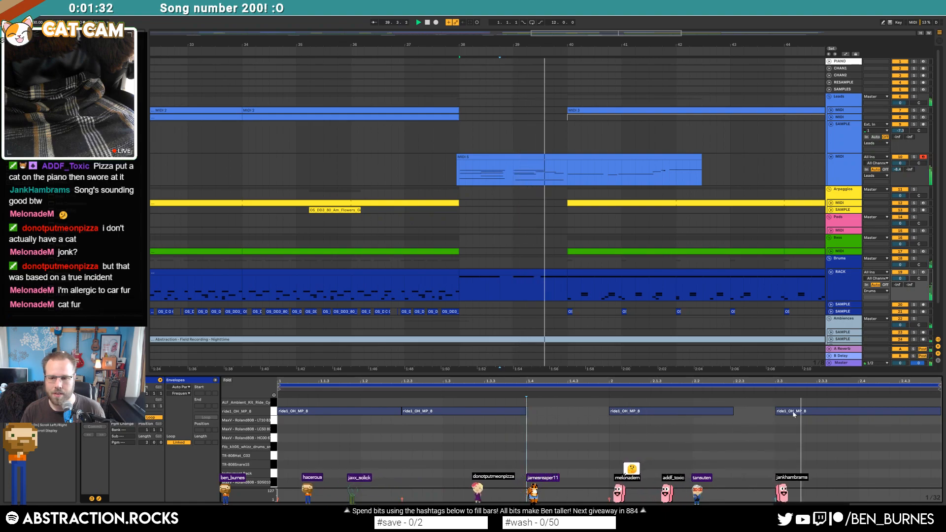
drag(794, 414, 752, 415)
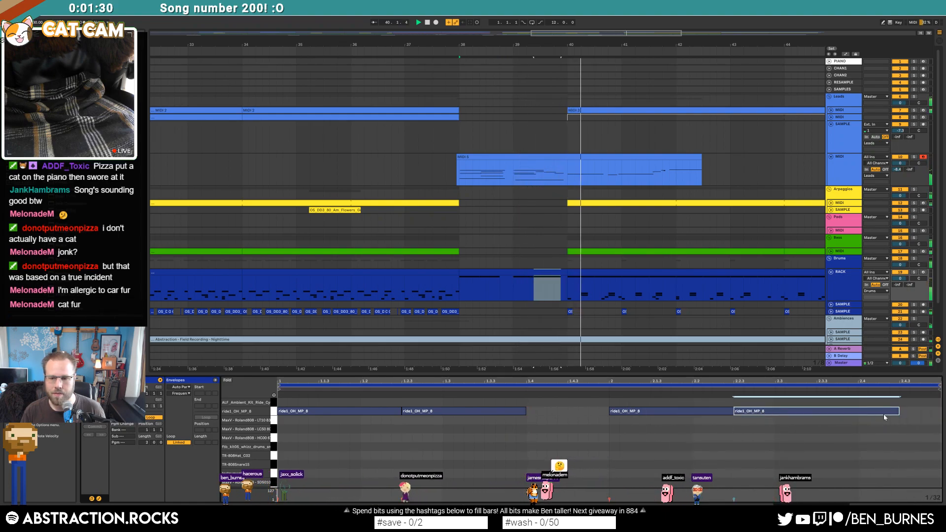
drag(899, 412, 857, 412)
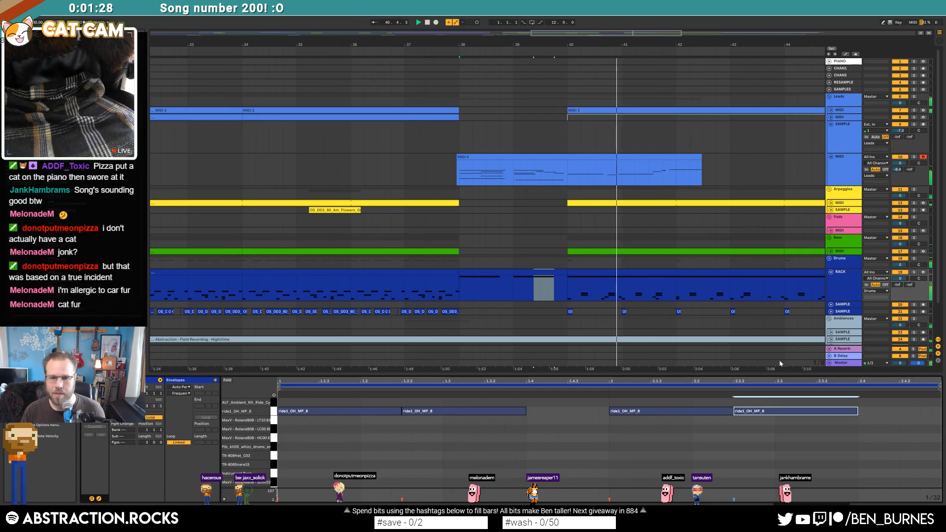
- Nudge the low note in bar 39 of the recorded Leads clip slightly earlier and pull the long bar 40 note ahead of the beat
click(575, 158)
key(space)
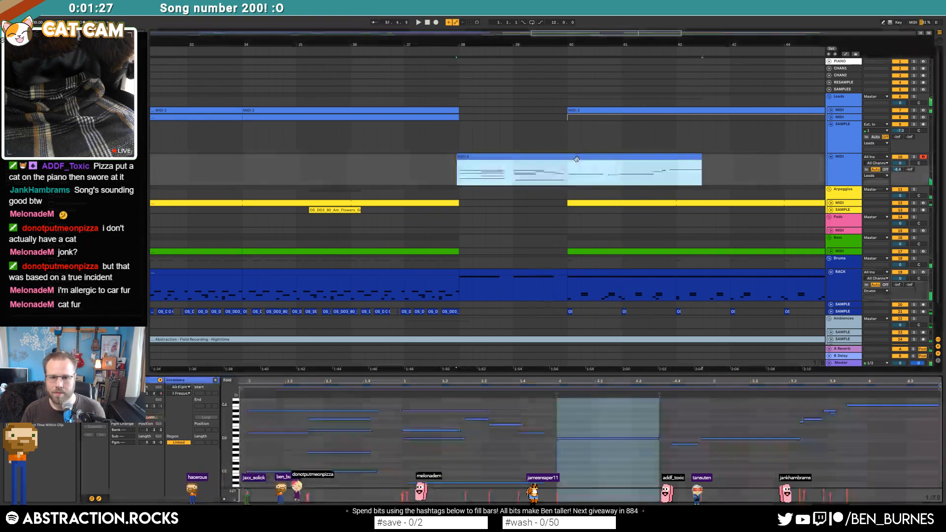
click(634, 409)
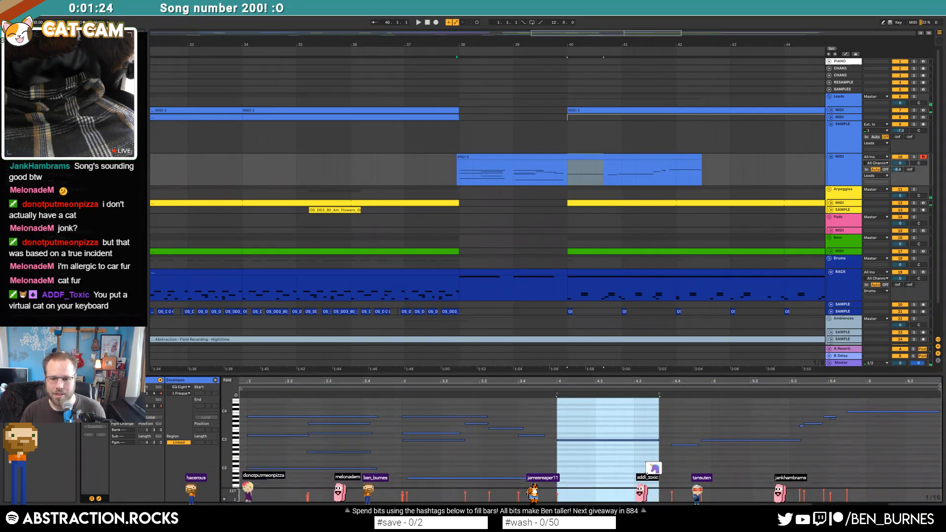
click(393, 389)
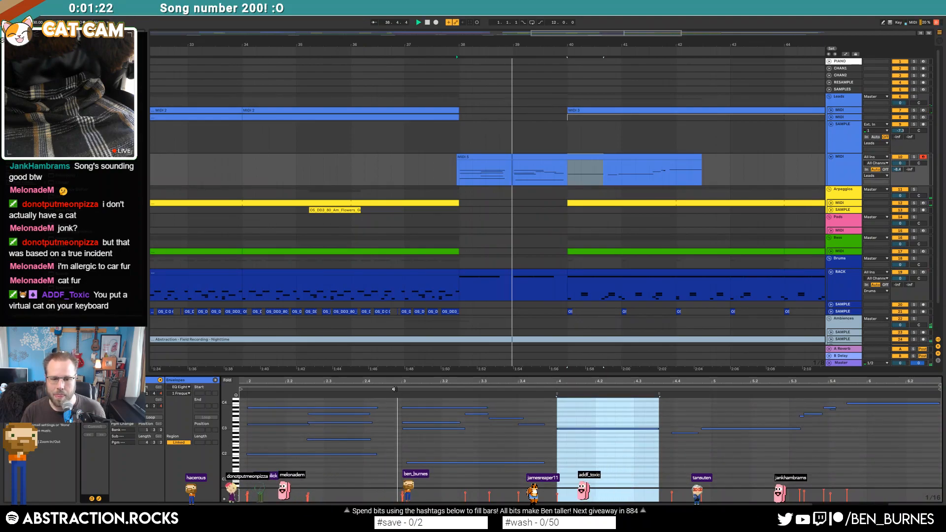
click(414, 463)
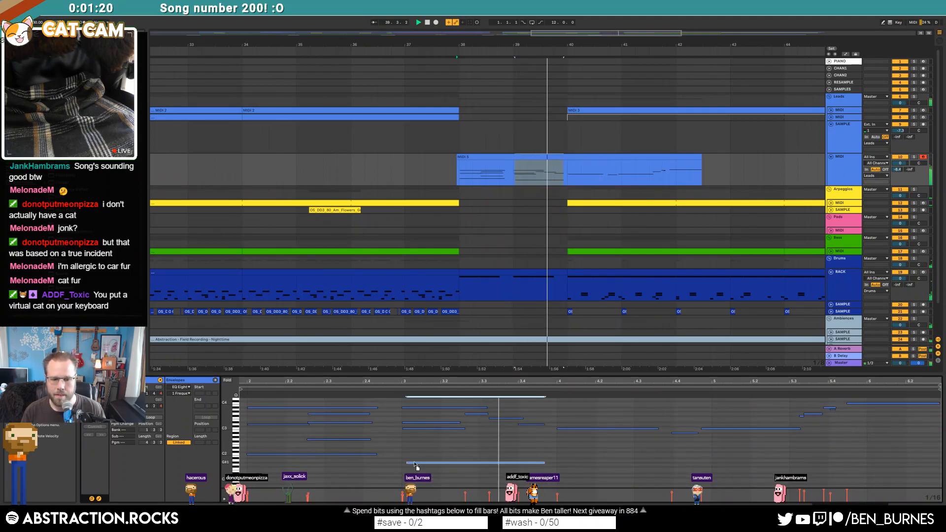
drag(419, 463, 418, 464)
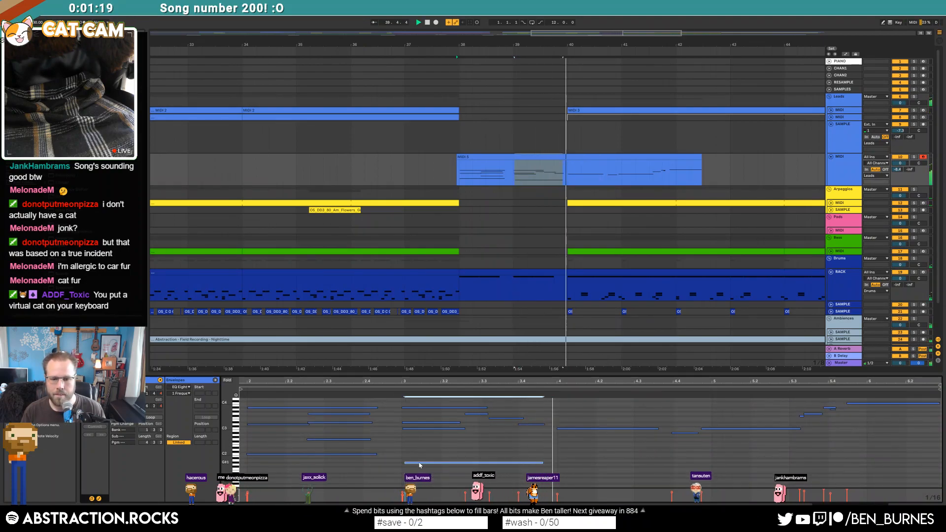
click(571, 428)
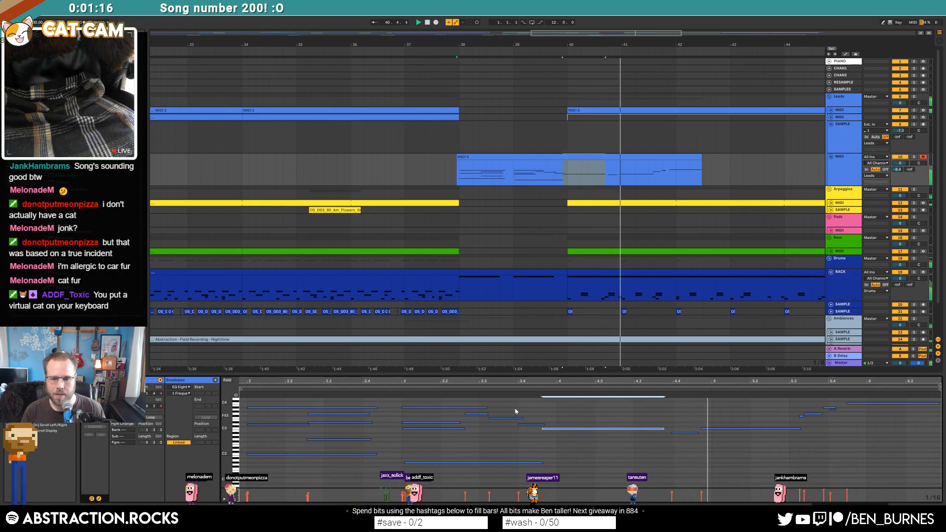
- Select all the ride notes in the RACK clip at bar 38 and play the breakdown to check them against the lead
click(556, 268)
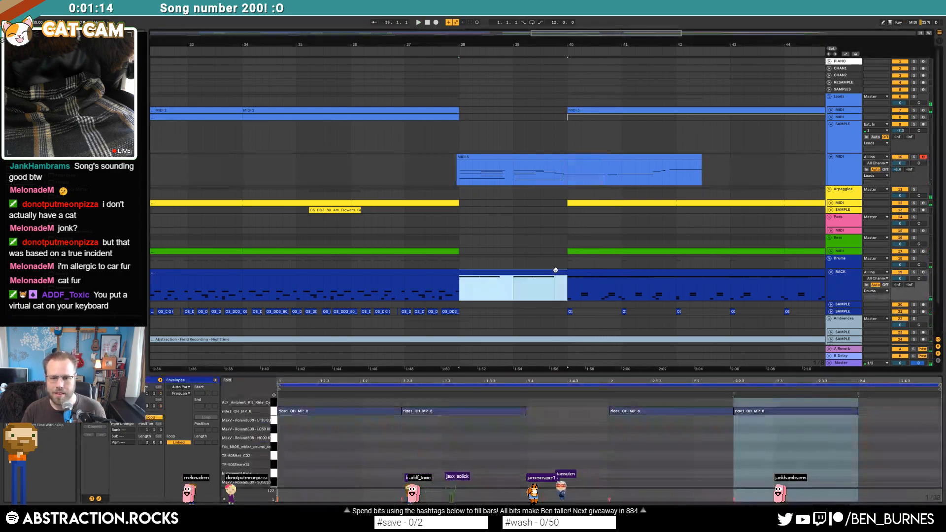
key(ctrl+a)
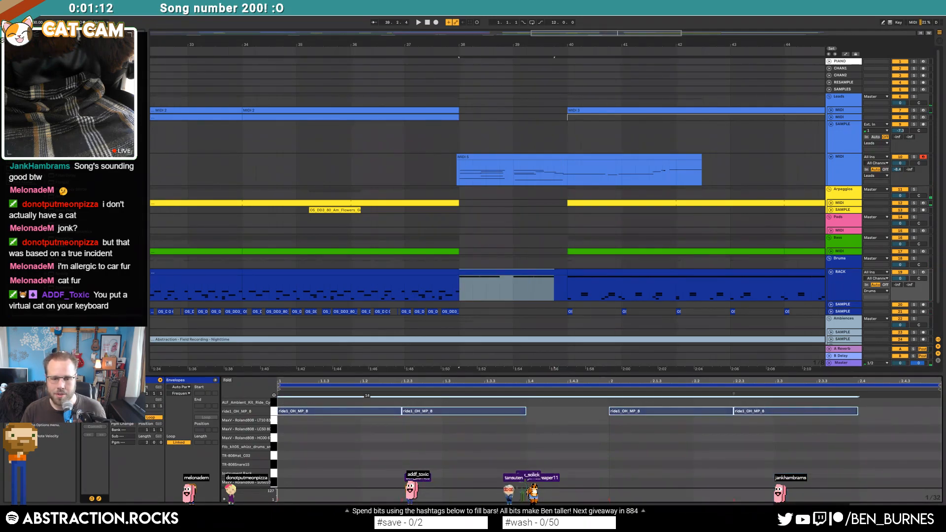
key(space)
key(shift+Tab)
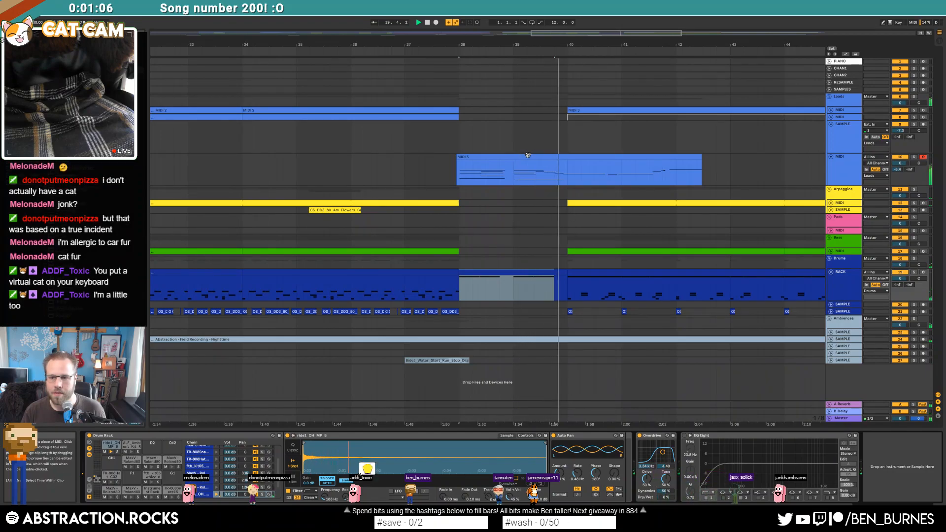
- Move the long held note in the recorded Leads clip later so that it starts exactly at bar 40
double_click(565, 158)
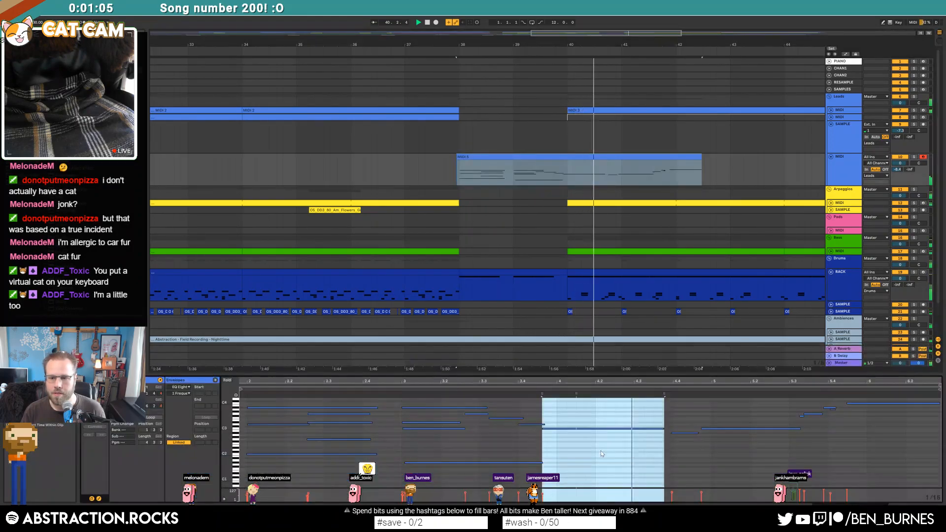
drag(595, 418, 603, 436)
key(Right)
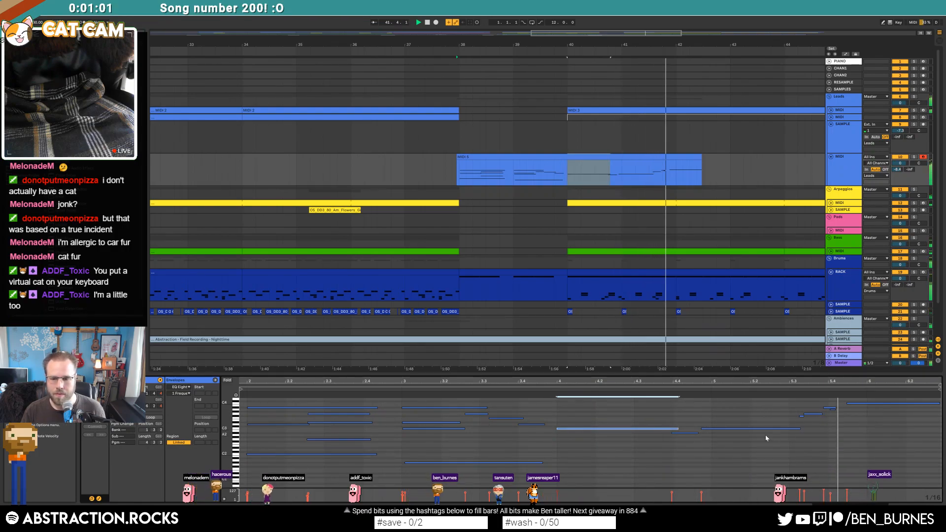
- Adjust the velocities of the short rising notes and the long note at the end of bar 41 in the Leads clip, and play them
key(space)
click(833, 410)
key(Delete)
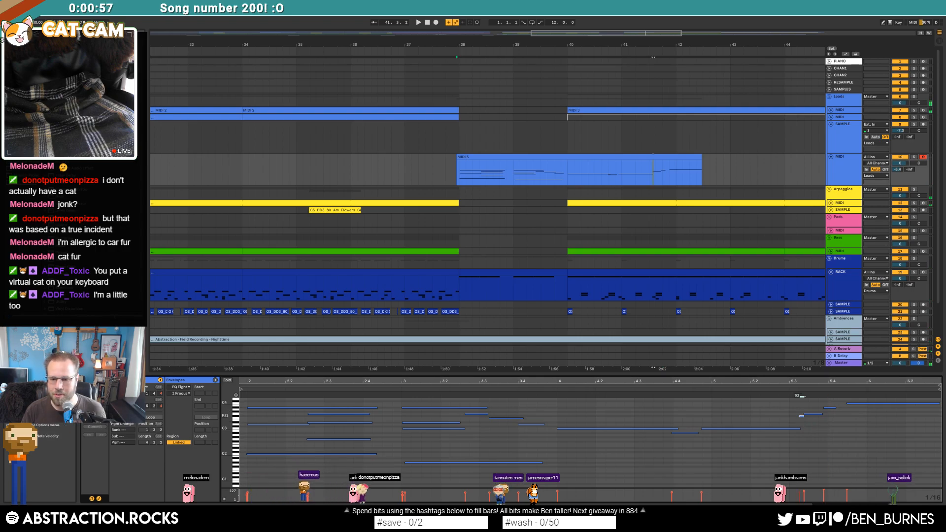
click(813, 414)
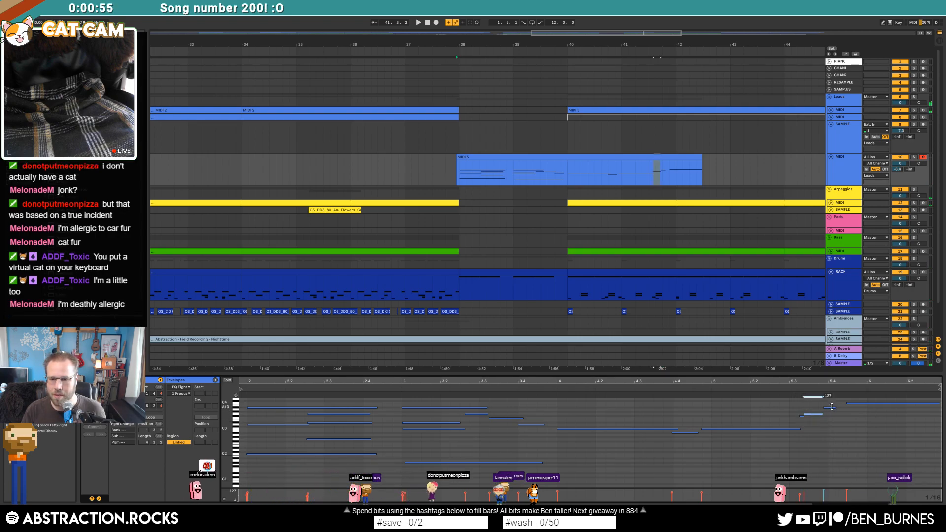
drag(832, 407, 858, 407)
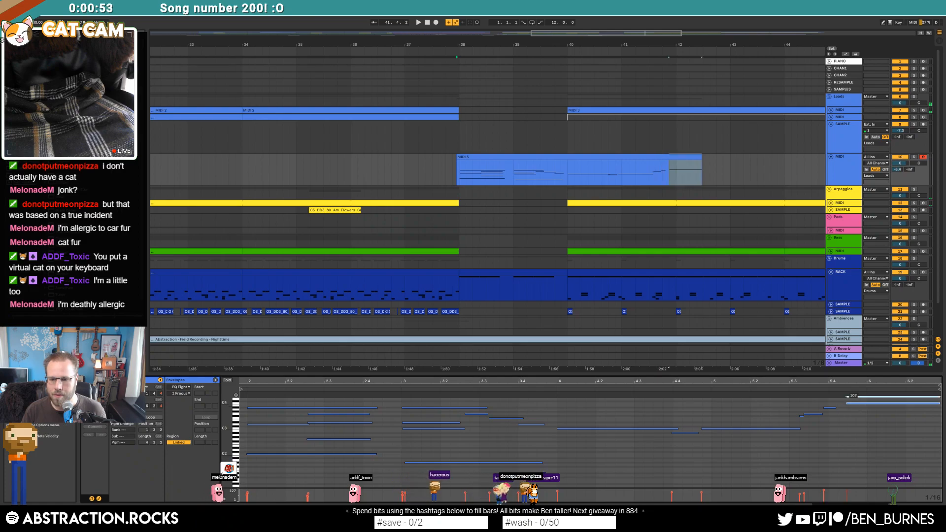
click(830, 408)
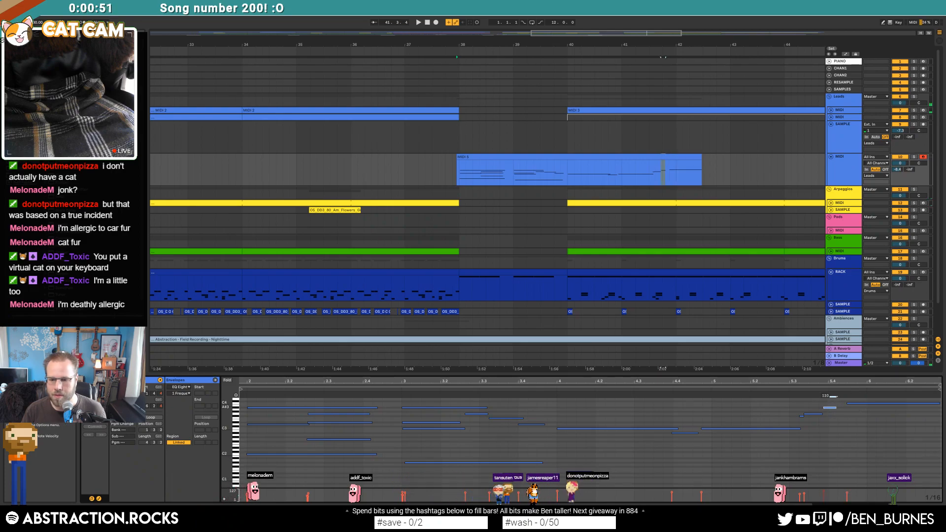
key(space)
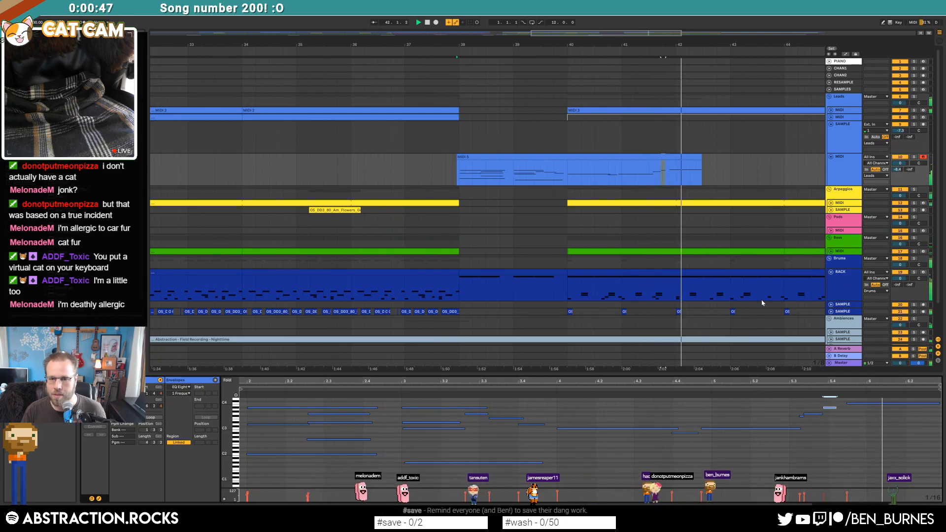
- Record a new lead phrase on the Leads MIDI track from bar 42 to just past bar 44
key(space)
click(676, 172)
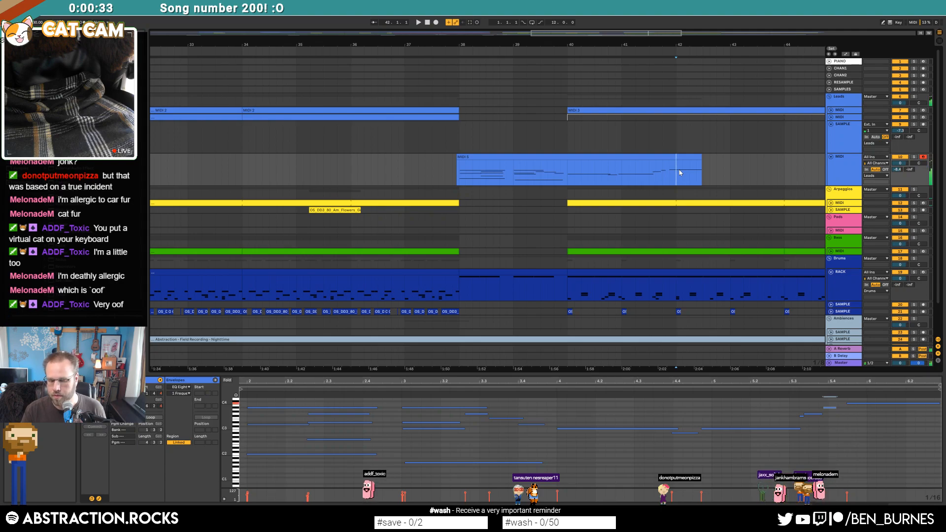
key(F9)
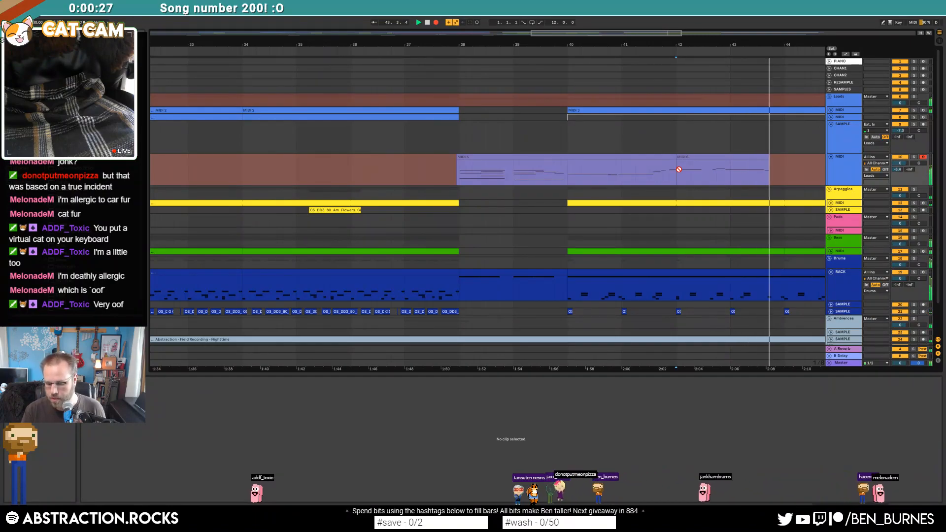
key(space)
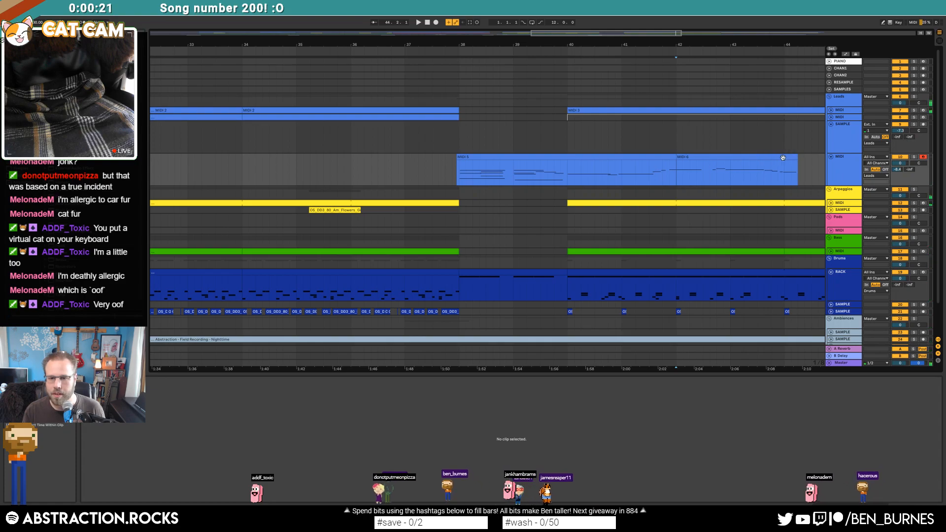
- Trim the new clip to end just after bar 44, remove its final note and lengthen the short note before it to the clip's end
mouse_move(795, 158)
mouse_down()
mouse_move(787, 157)
mouse_move(794, 172)
mouse_up()
click(892, 468)
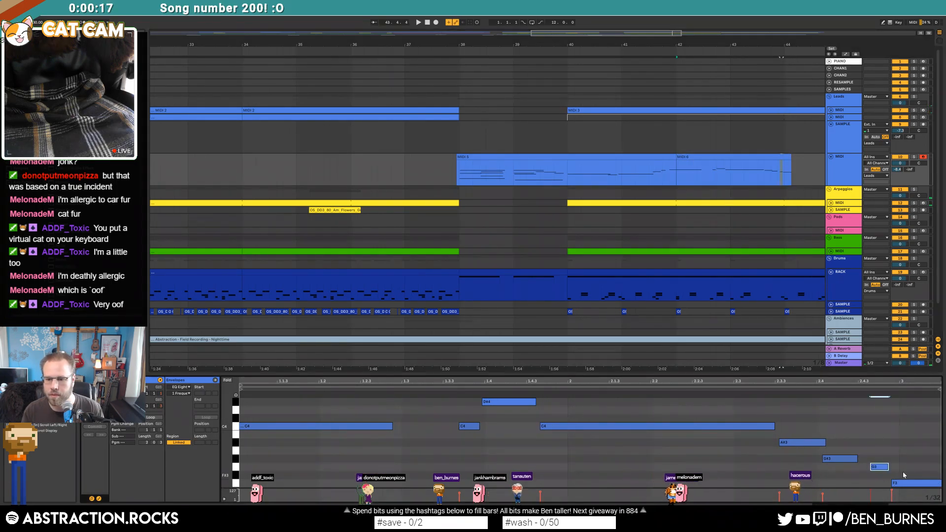
drag(887, 467, 943, 467)
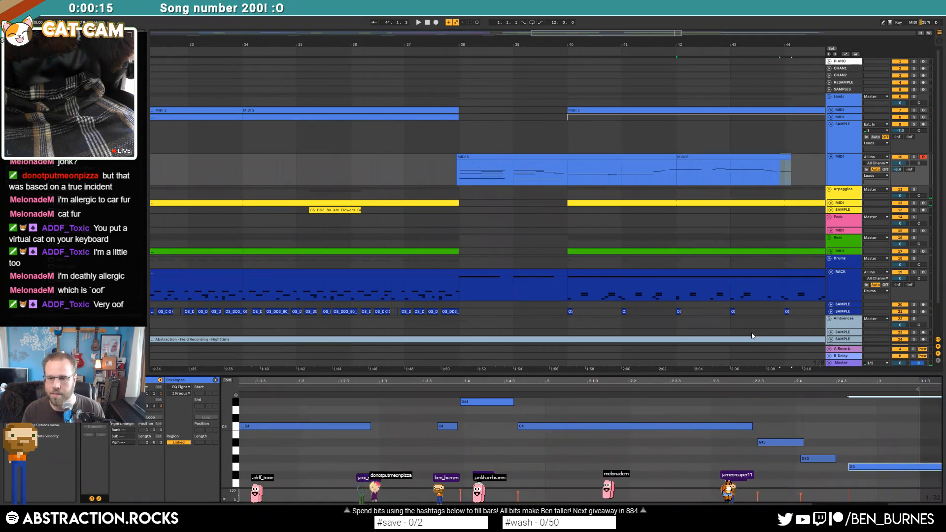
drag(802, 382, 792, 372)
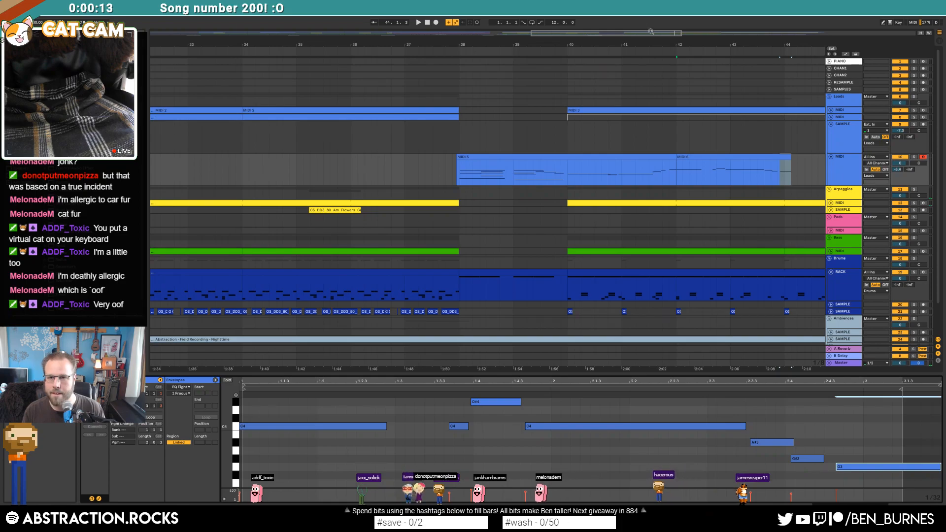
- Record another lead phrase on the Leads MIDI track from bar 44 up to bar 48
drag(685, 44, 375, 38)
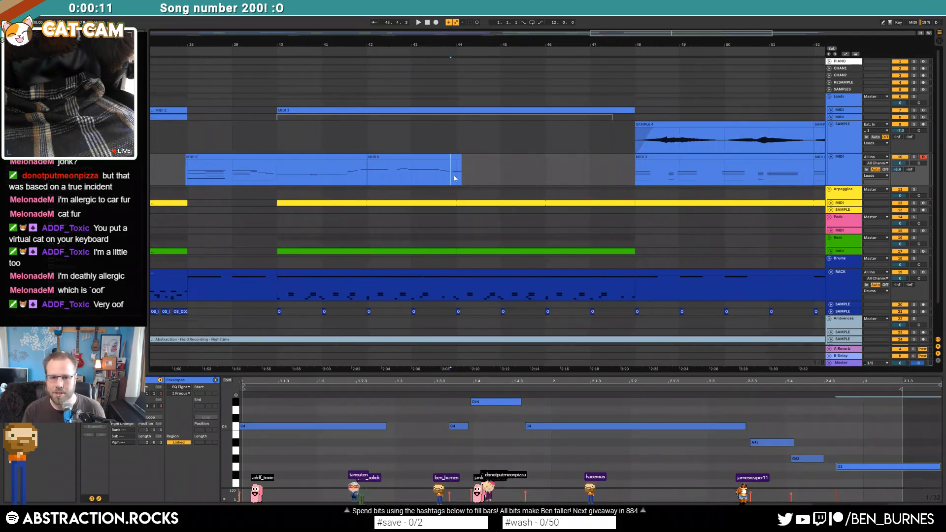
key(F9)
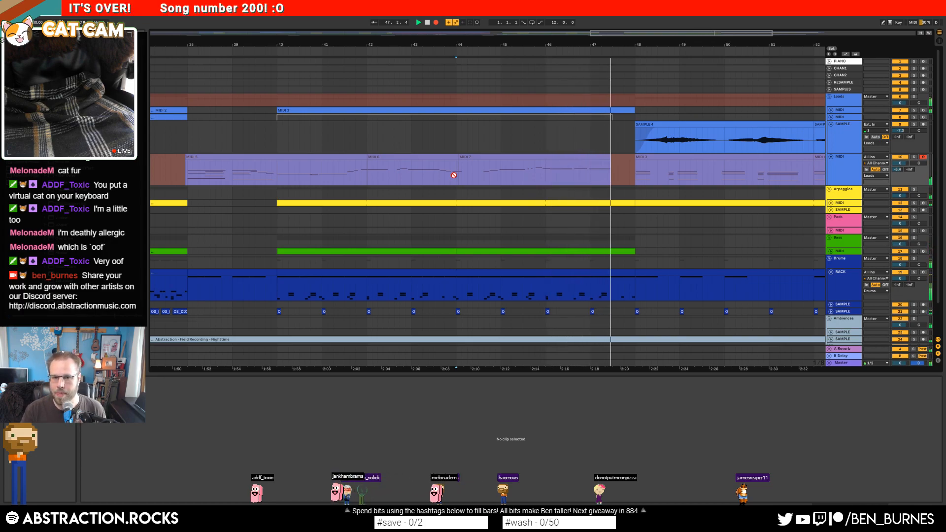
key(space)
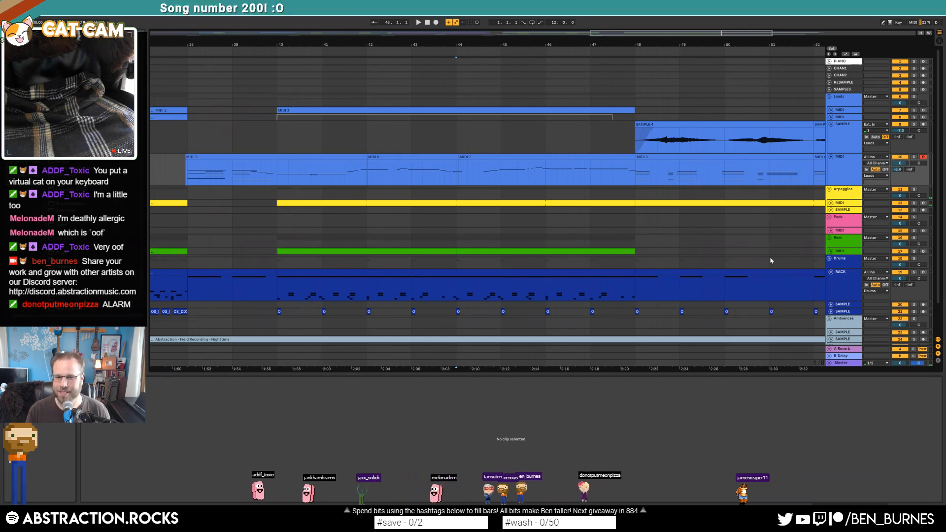
- Play the newly recorded bar 44 to 48 Leads clip and adjust the velocities of its run of notes through bar 45
click(620, 157)
click(926, 418)
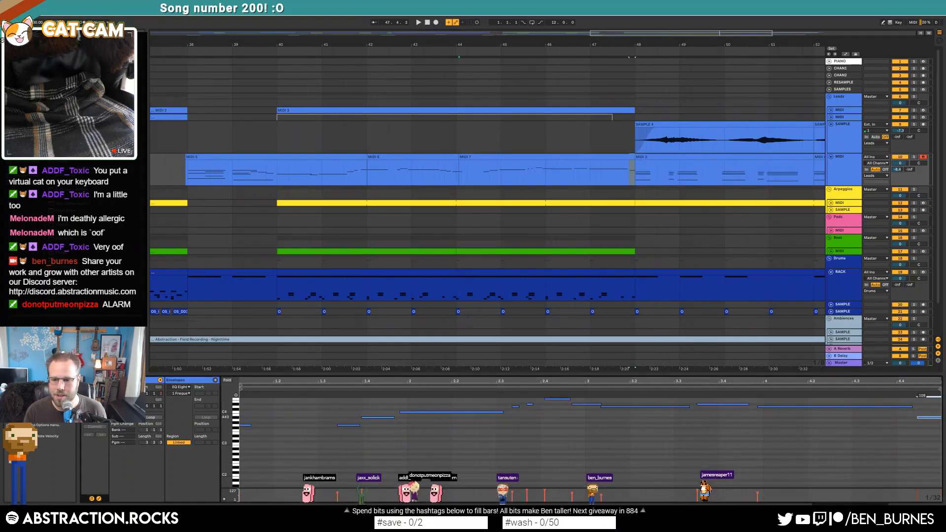
click(931, 431)
mouse_move(928, 382)
mouse_down()
mouse_move(857, 375)
mouse_move(873, 378)
mouse_up()
click(887, 439)
click(824, 463)
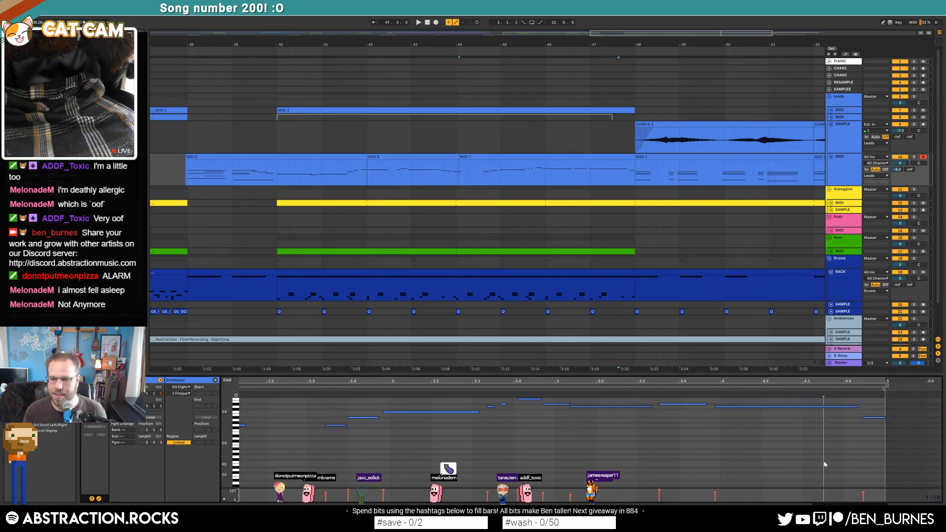
click(477, 388)
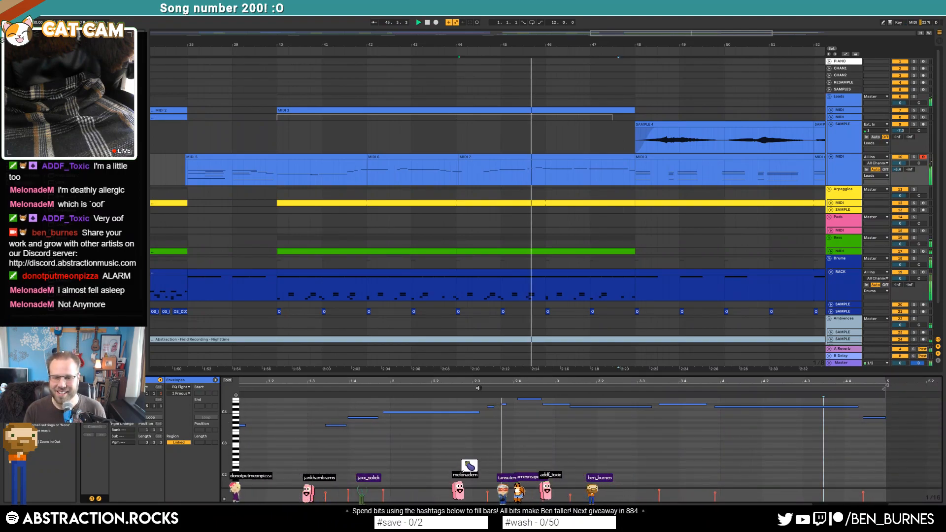
drag(500, 386, 539, 398)
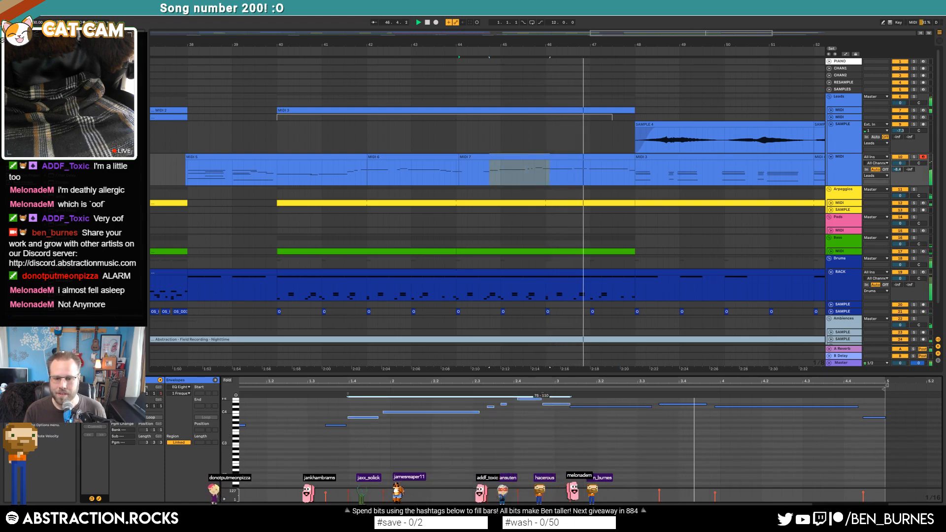
click(524, 427)
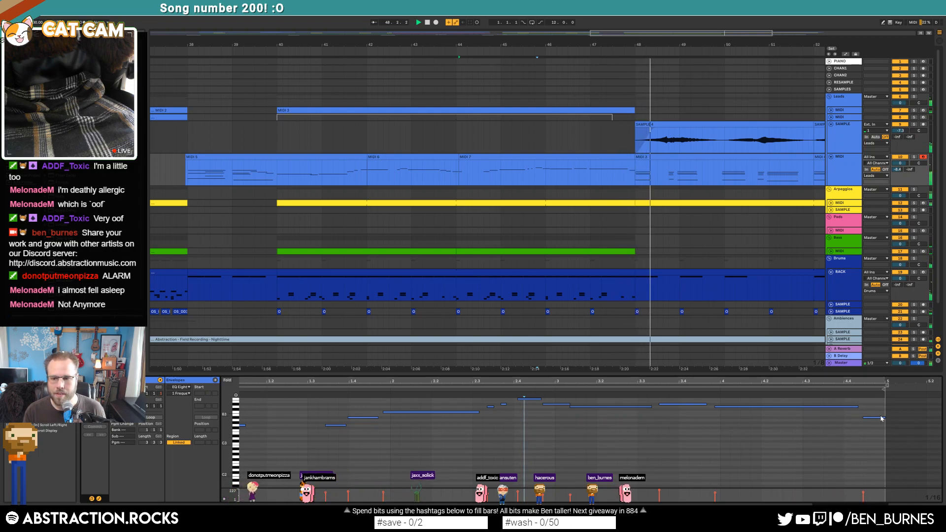
- Lengthen the last note of the bar 44 to 48 Leads clip past the clip's end and play the transition into bar 48
drag(883, 418, 940, 414)
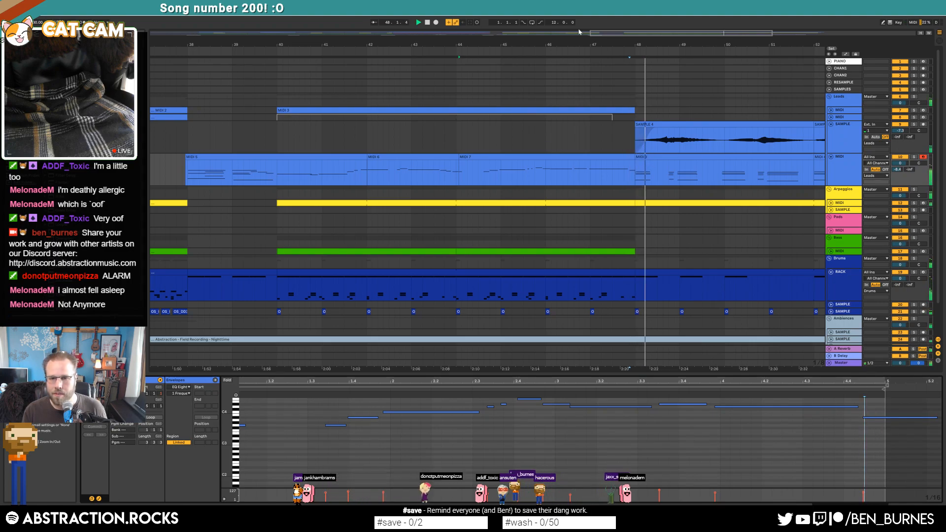
drag(628, 32, 651, 19)
key(space)
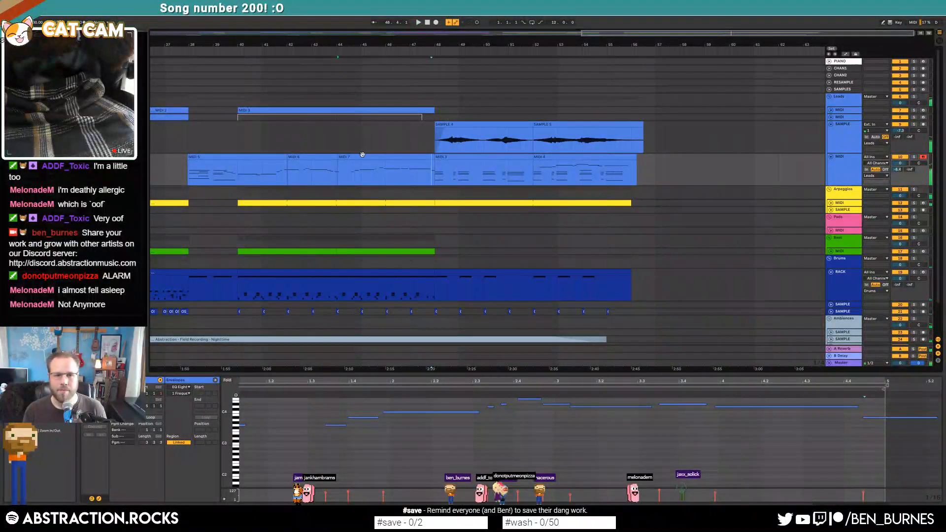
- Consolidate all the Leads MIDI clips from bar 38 to the end of the song into one clip, and set the playback start in bar 37
click(353, 158)
shift+click(263, 157)
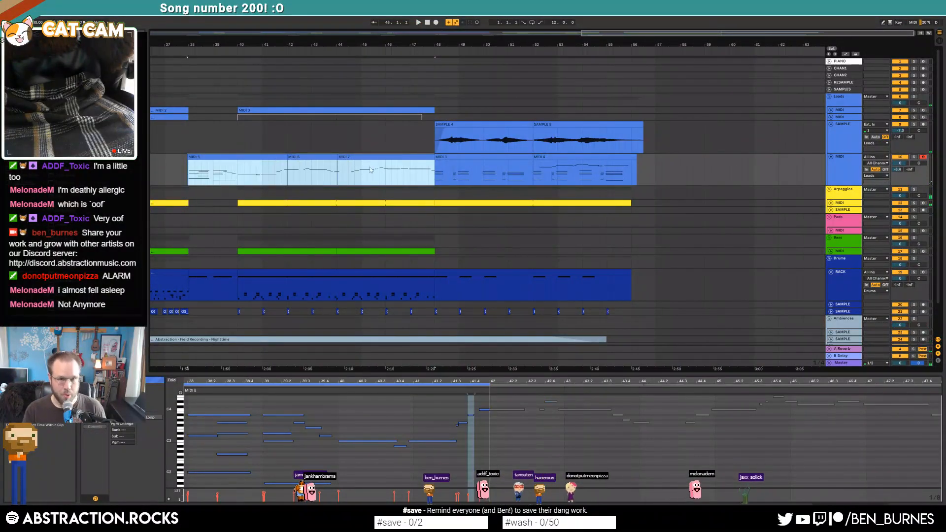
shift+click(563, 157)
key(ctrl+j)
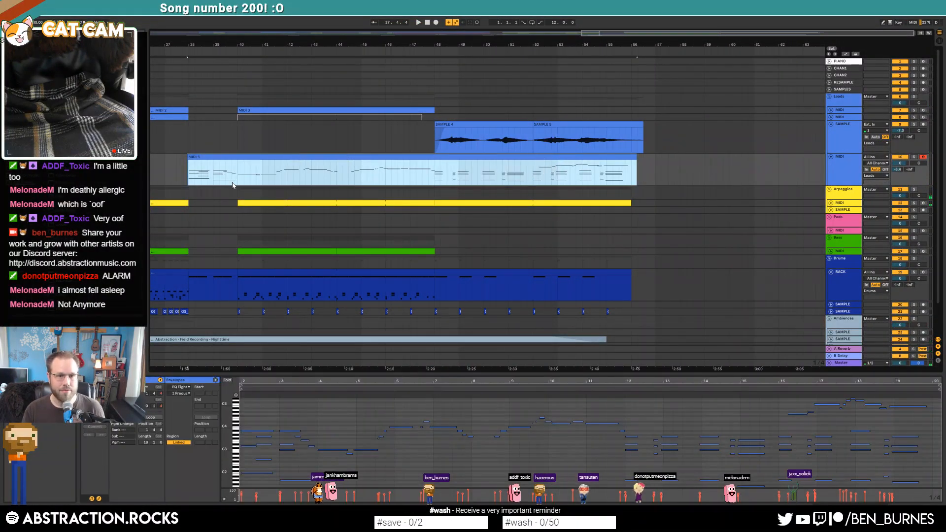
click(179, 170)
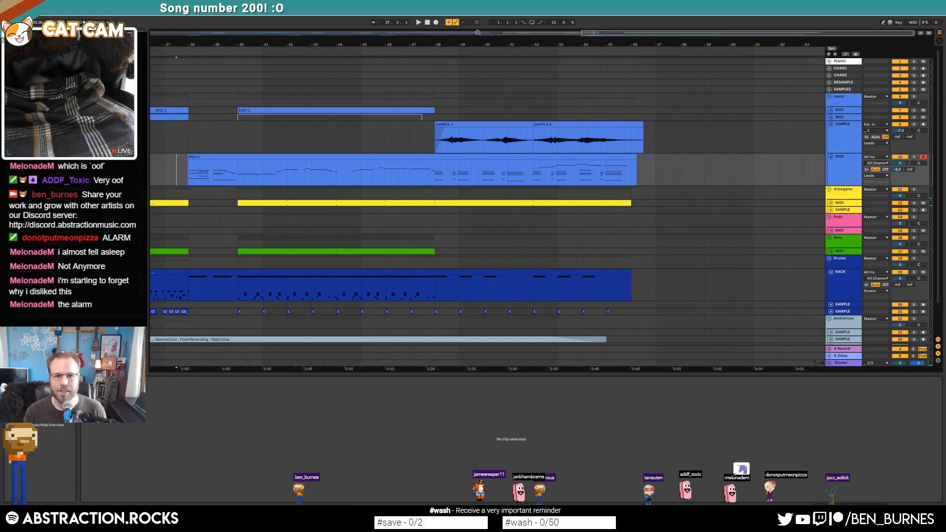
- Play the song from bar 1, then turn on EQ Eight on the first Drums SAMPLE track and give it a low cut
drag(478, 33, 477, 10)
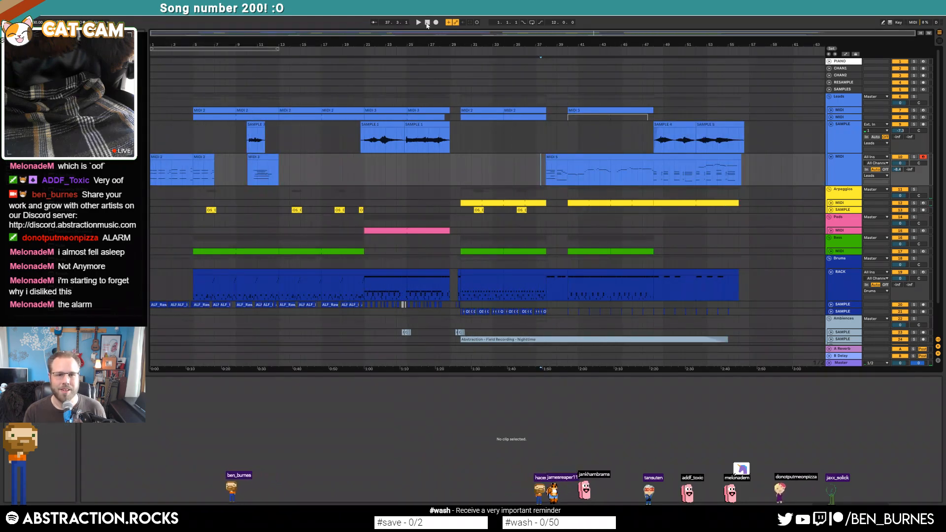
click(427, 23)
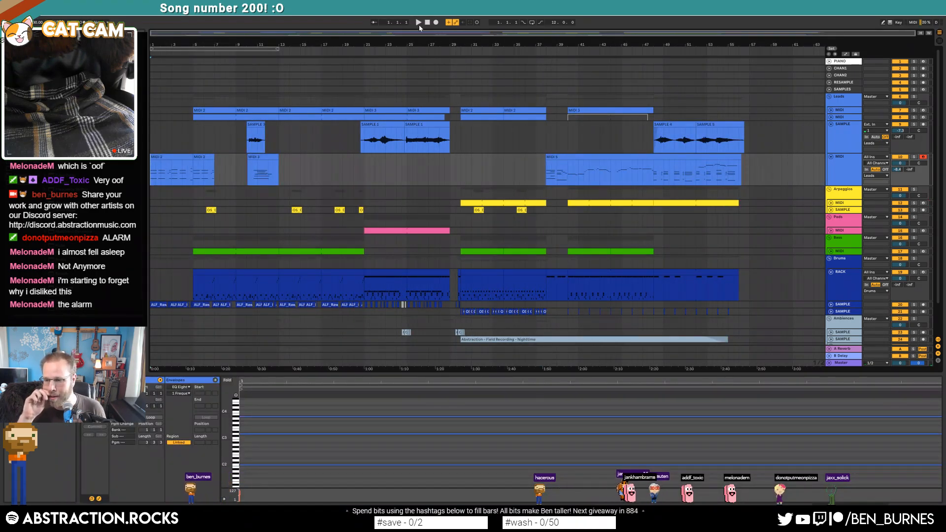
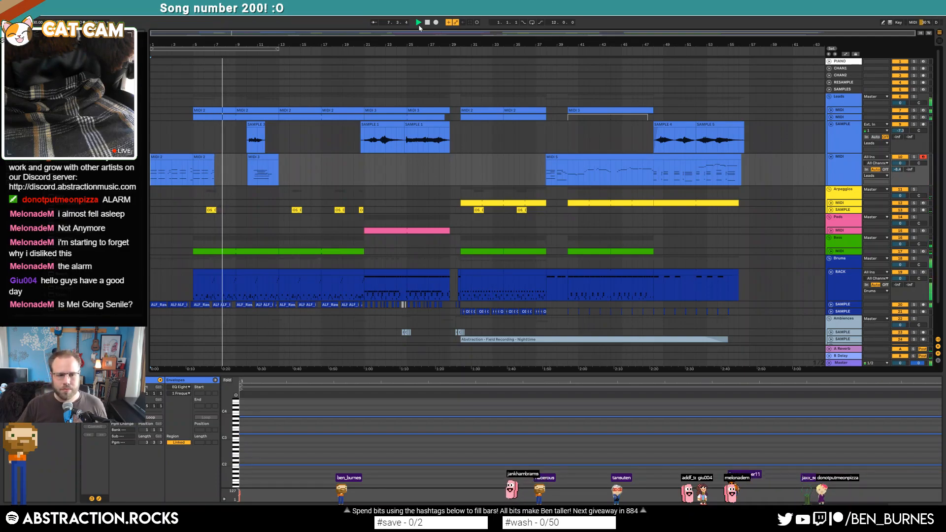
click(845, 305)
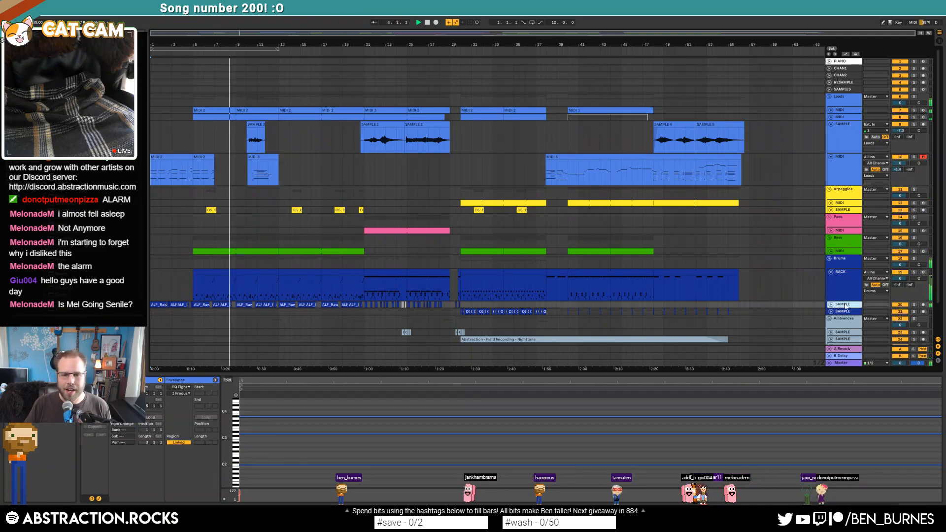
drag(540, 375, 293, 424)
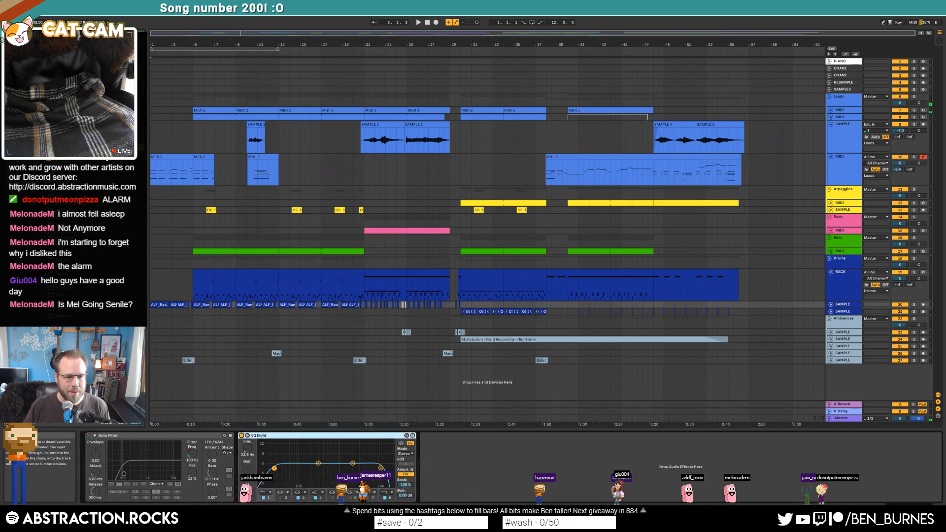
drag(274, 469, 277, 477)
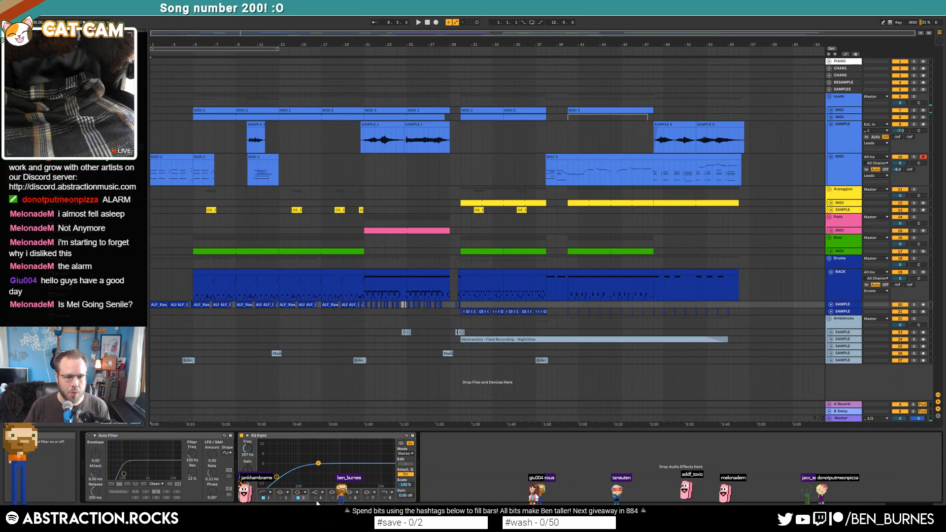
- Play from bar 5, solo the first Drums SAMPLE track to refine its EQ Eight low cut, and unsolo it
click(191, 288)
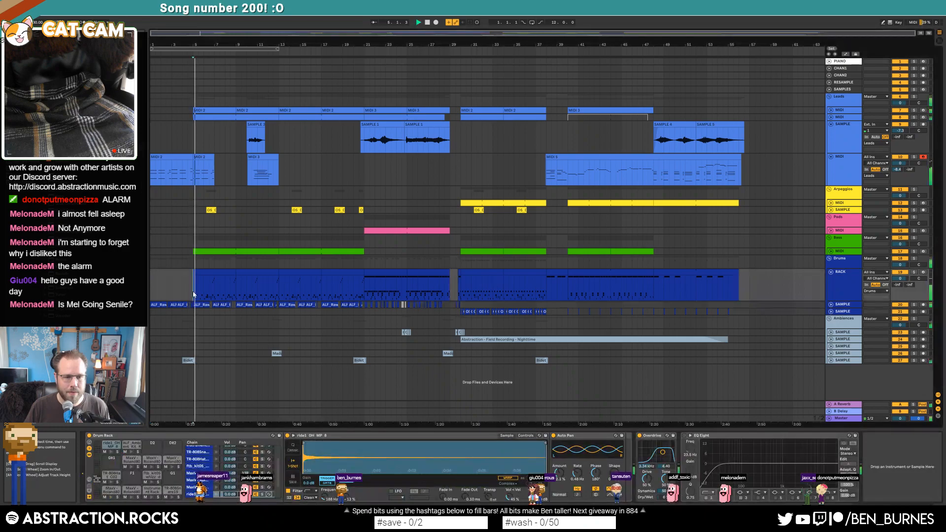
key(space)
click(914, 305)
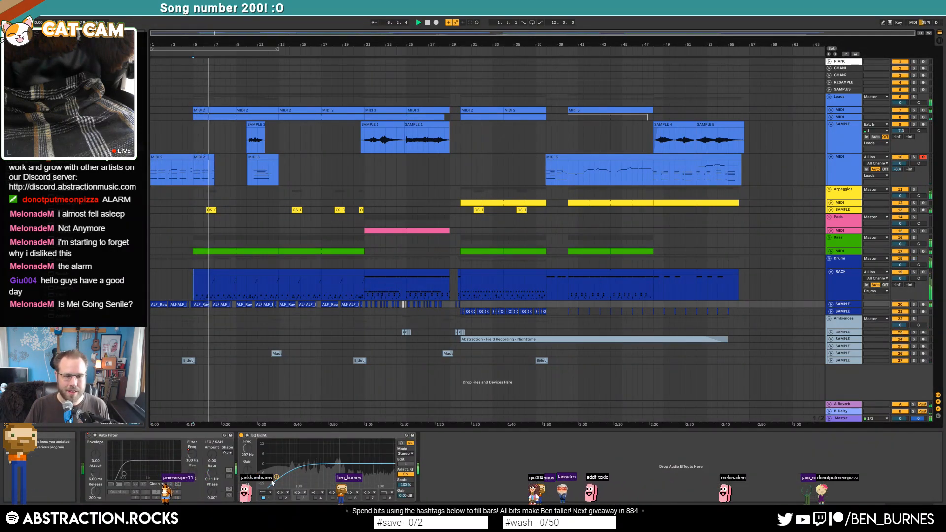
click(914, 305)
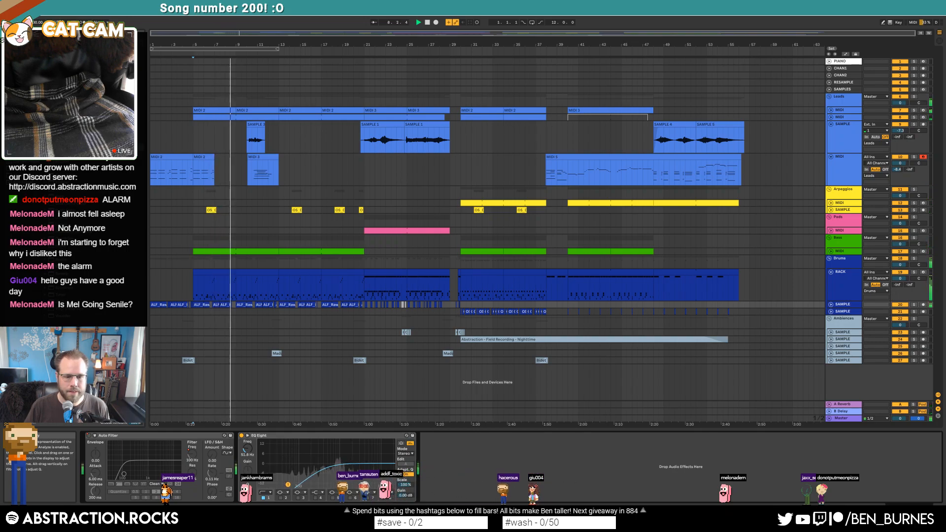
key(shift+Tab)
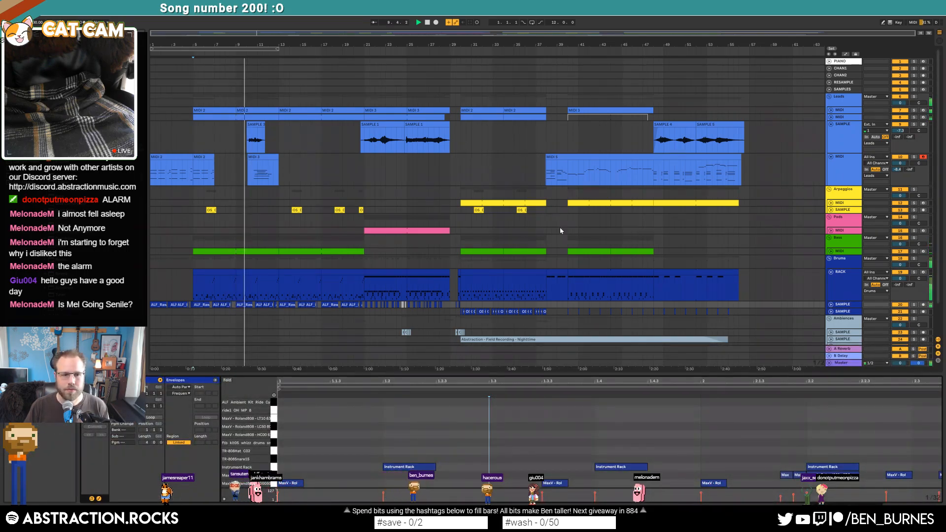
key(shift+Tab)
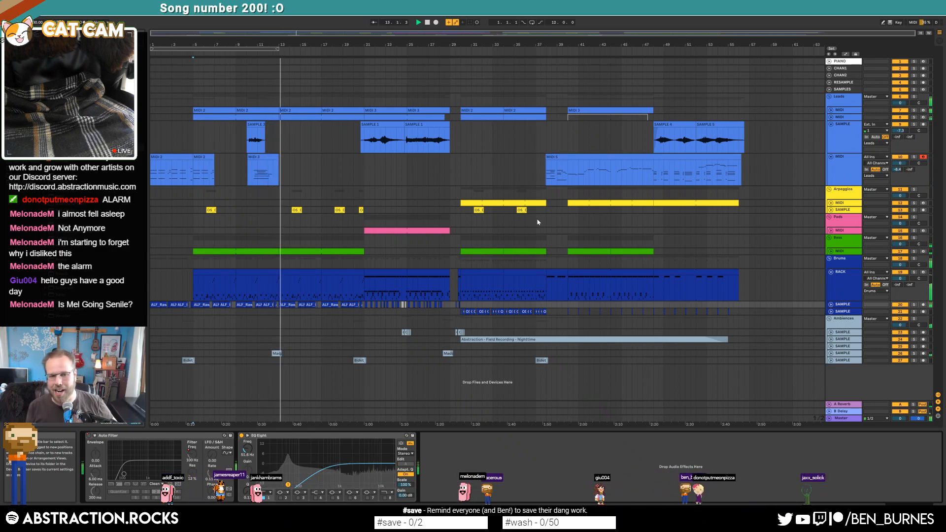
- Expand the Ambiences SAMPLE track holding the wash clips and lower its volume to -3.2 dB
click(844, 353)
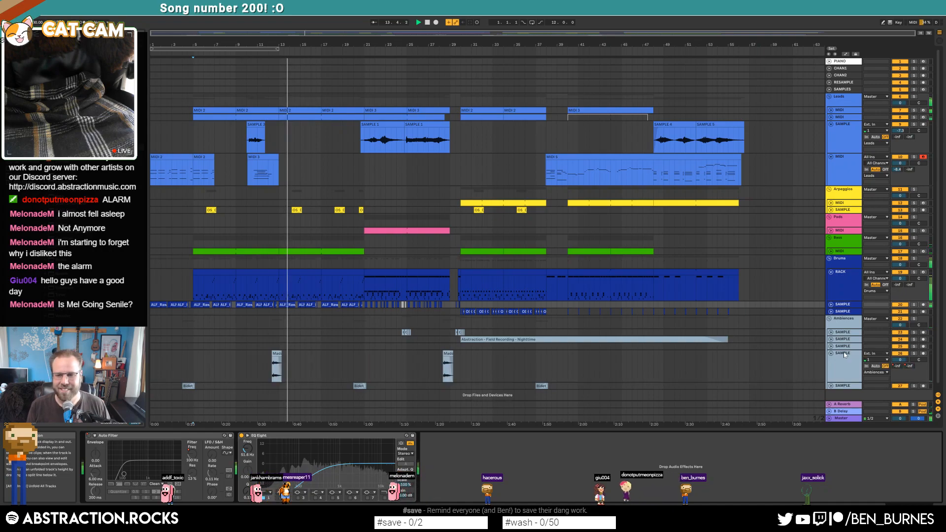
click(844, 354)
drag(901, 360, 901, 369)
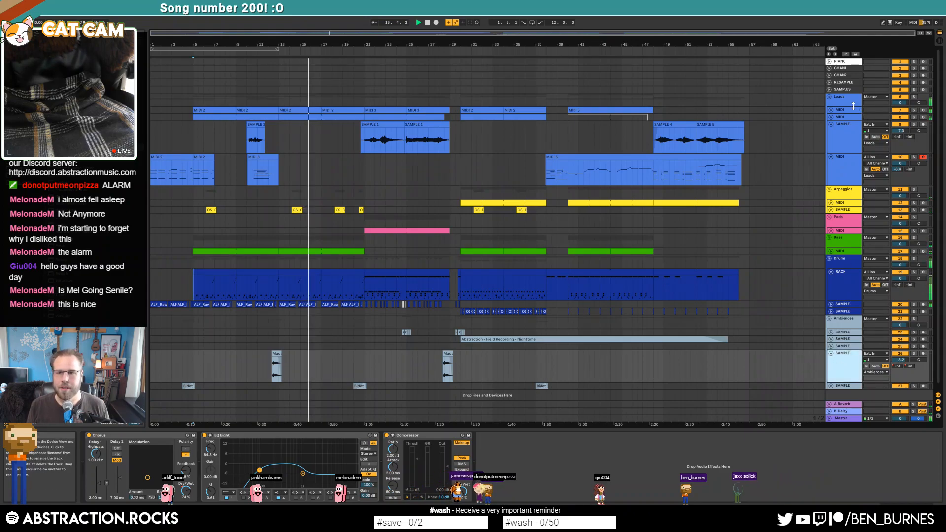
- Add a mid-range dip in EQ Eight on the first Leads MIDI track and adjust its low band
click(832, 110)
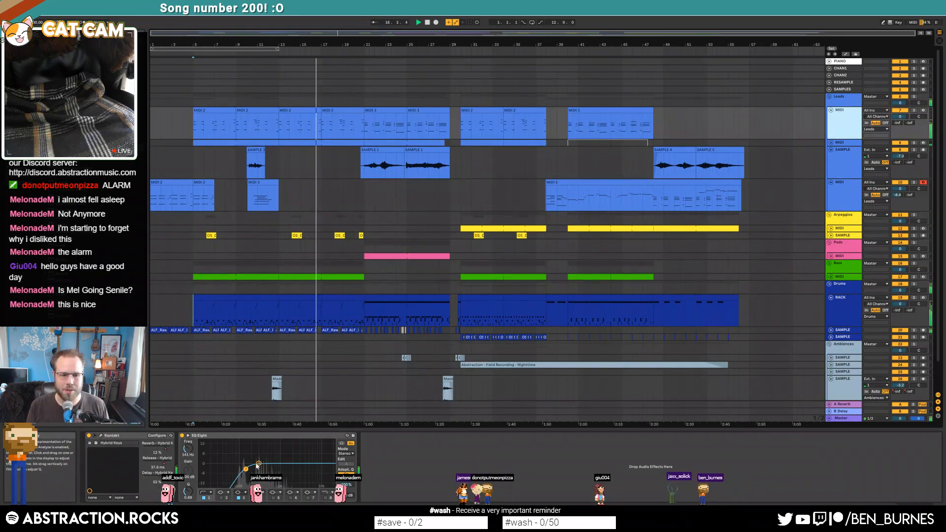
drag(258, 464, 277, 474)
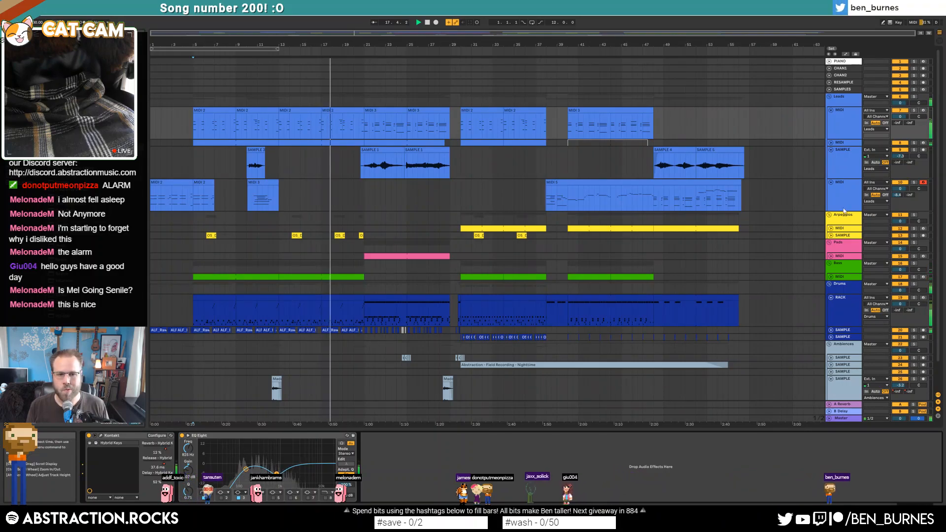
drag(277, 474, 247, 467)
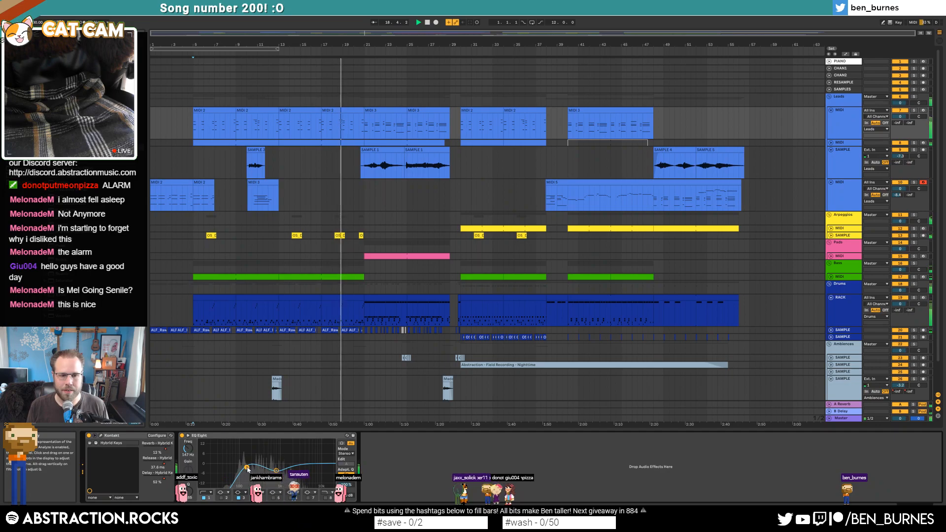
- Slightly lower the volume of the second Leads MIDI track, then collapse the first two Leads MIDI tracks
double_click(840, 144)
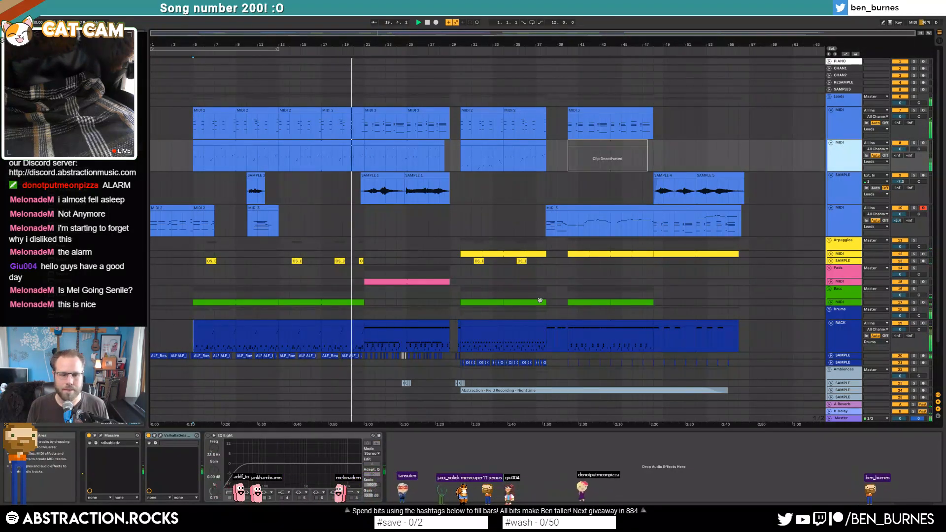
drag(900, 149, 901, 151)
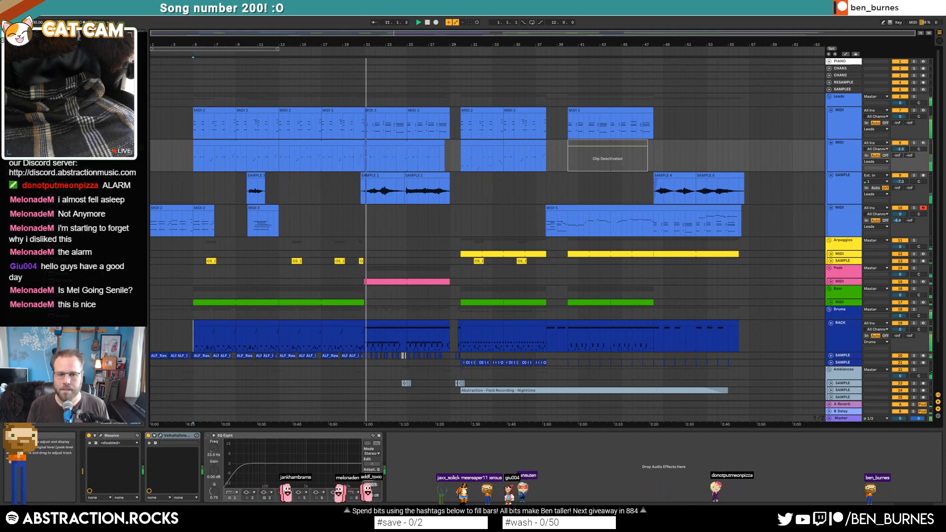
click(831, 143)
click(831, 110)
- Turn on EQ Eight on the Leads SAMPLE track, moving the low band up and dipping the upper mids
click(843, 131)
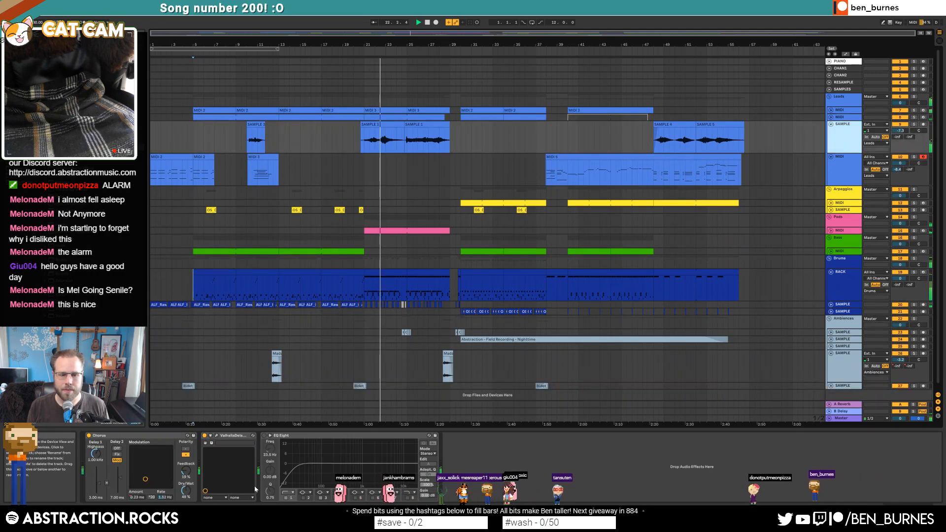
click(295, 468)
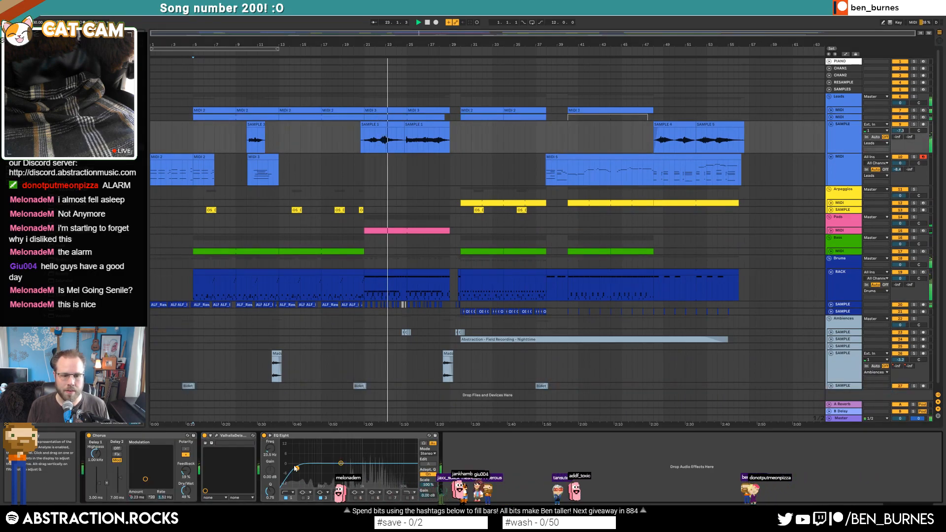
drag(296, 468, 383, 470)
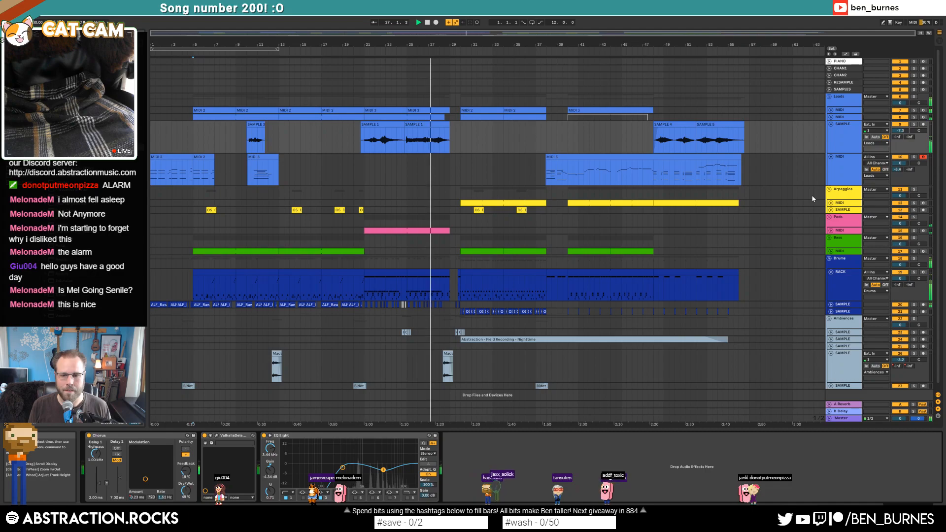
- Collapse the Ambiences wash track and reshape EQ Eight on the second Drums SAMPLE track with a deeper mid dip and raised highs
click(846, 360)
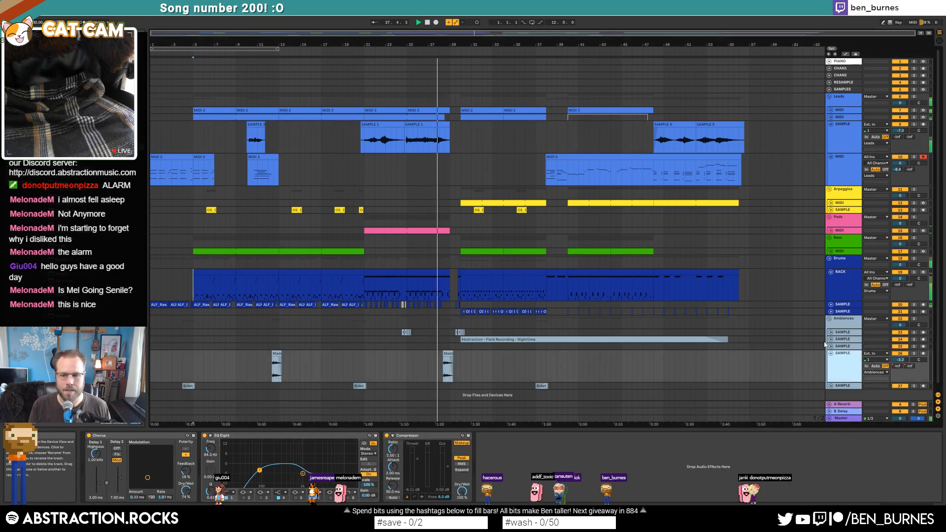
click(832, 353)
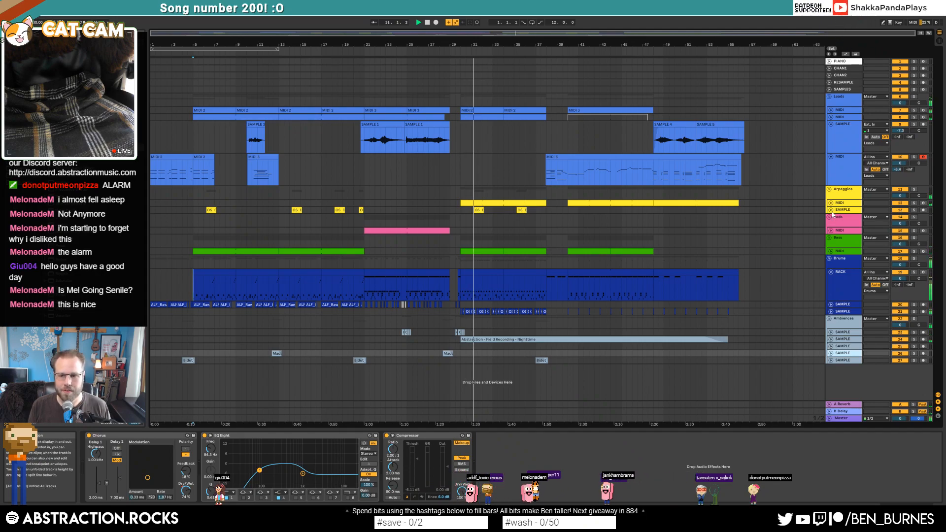
click(831, 312)
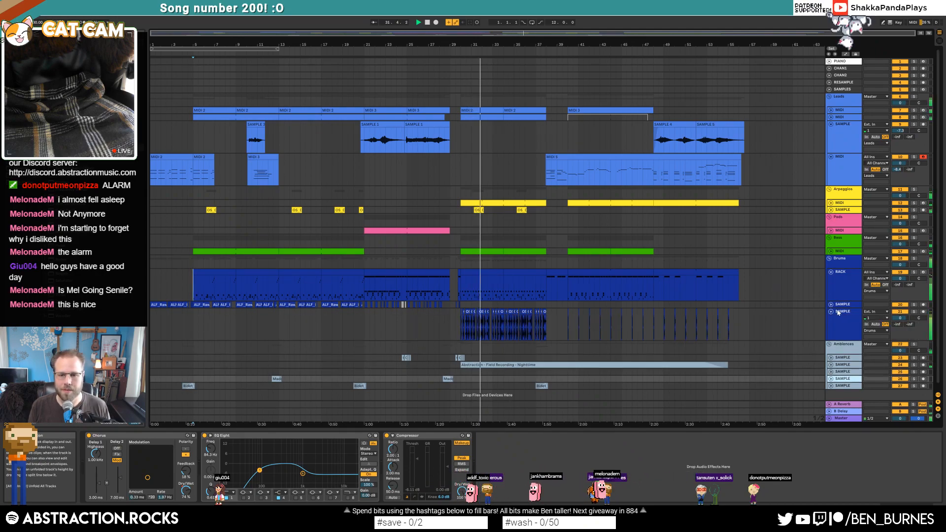
click(840, 315)
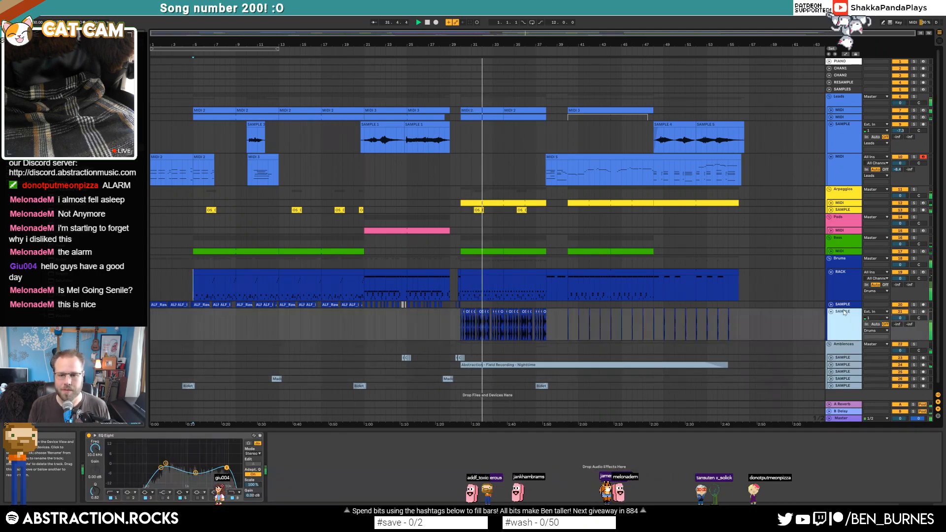
click(197, 473)
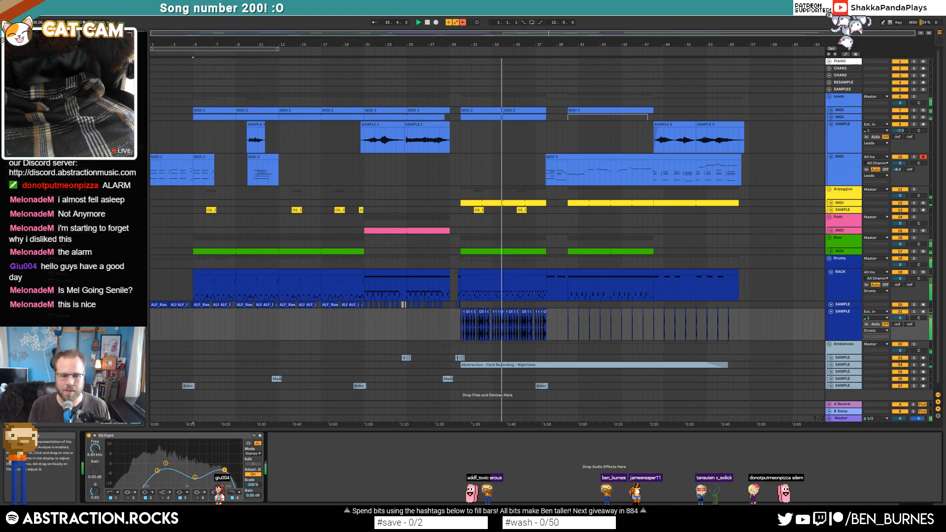
drag(222, 461, 192, 478)
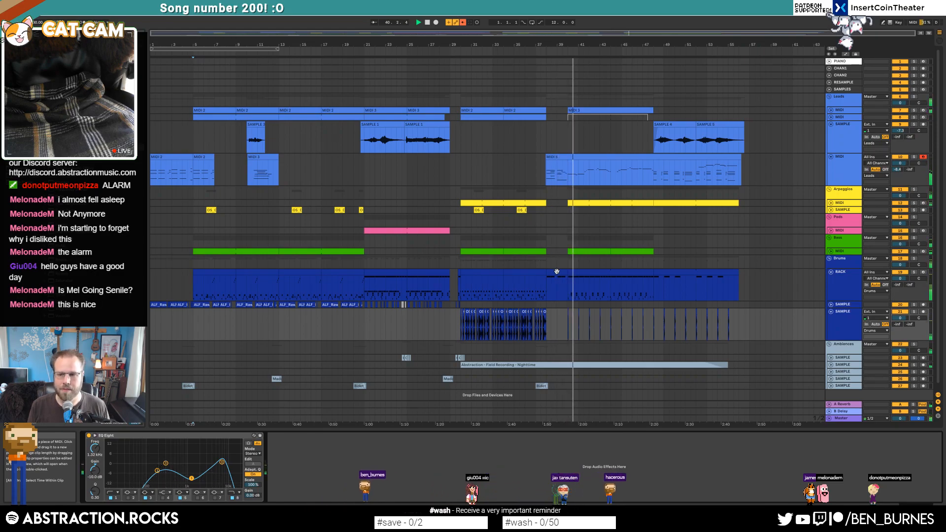
- Copy the first bar of the Pads MIDI clip at bar 21 to bar 38, and set the playback start before it
click(829, 230)
drag(365, 242, 377, 241)
key(ctrl+c)
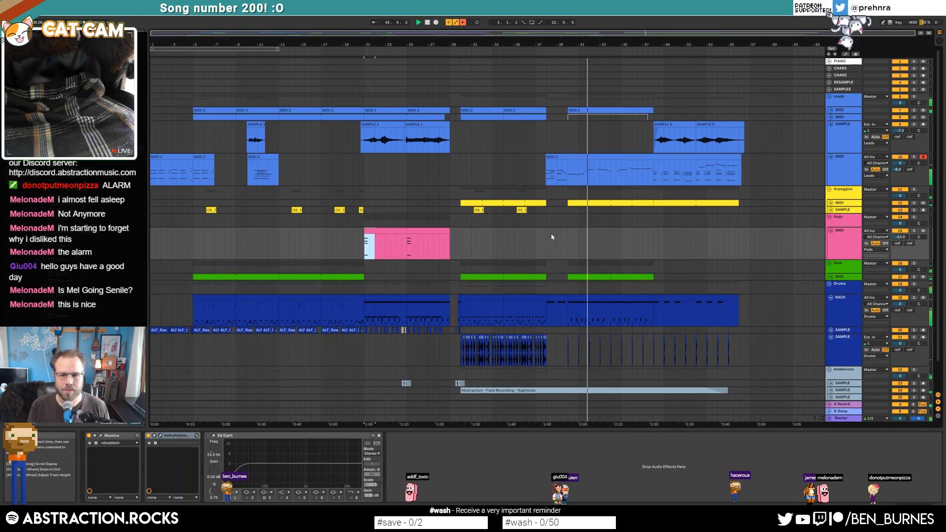
click(548, 236)
key(ctrl+v)
click(531, 243)
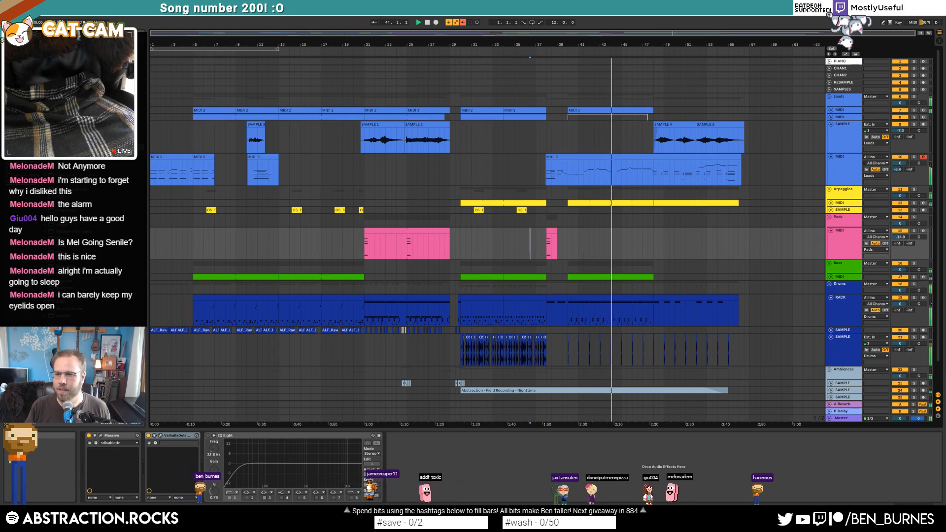
- Open the long Leads MIDI clip starting at bar 38 and adjust the velocities of its melody notes between bars 45 and 48
click(606, 156)
double_click(607, 157)
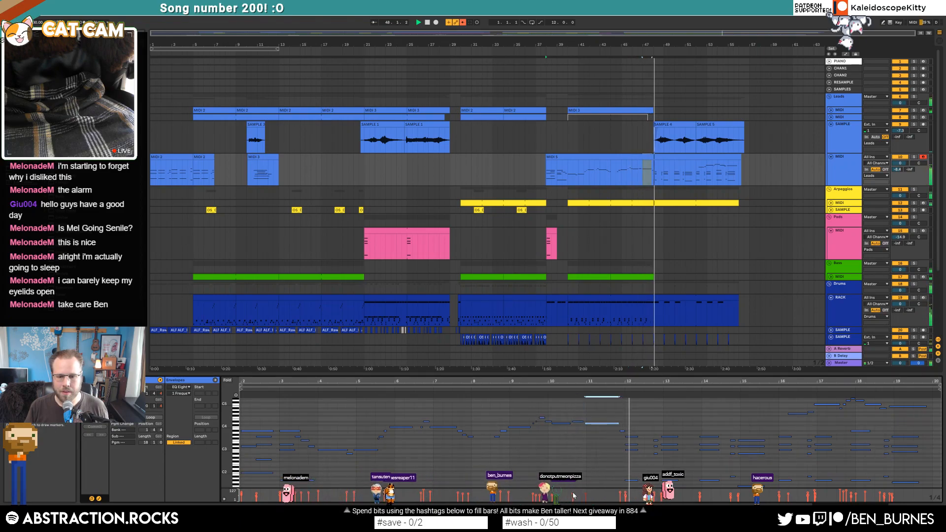
click(538, 497)
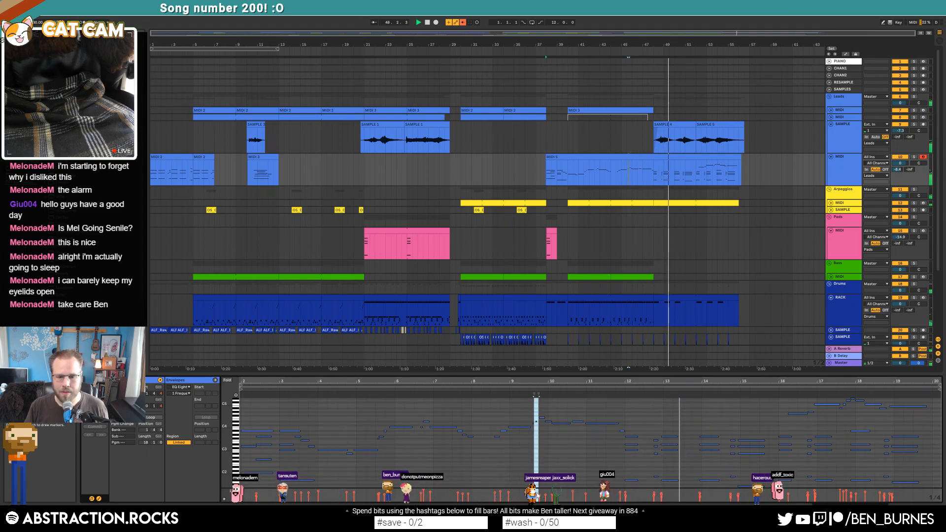
click(539, 497)
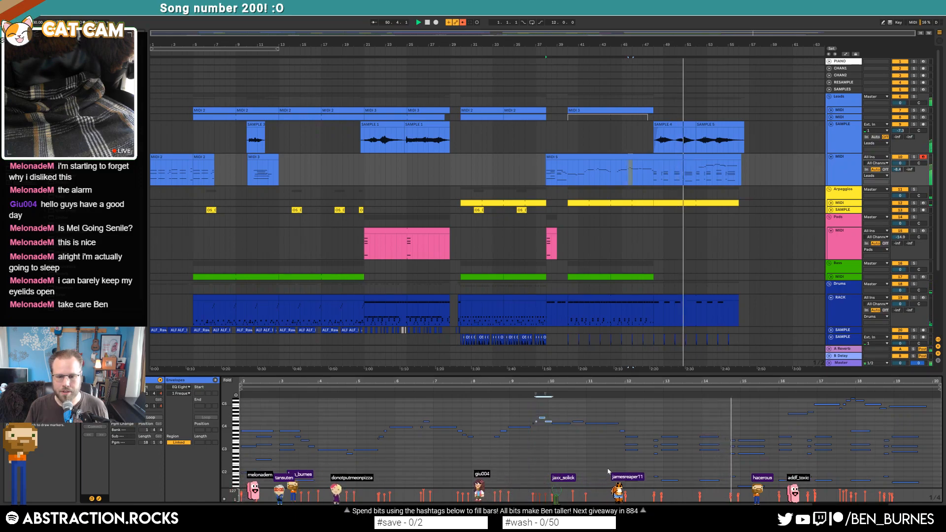
click(631, 431)
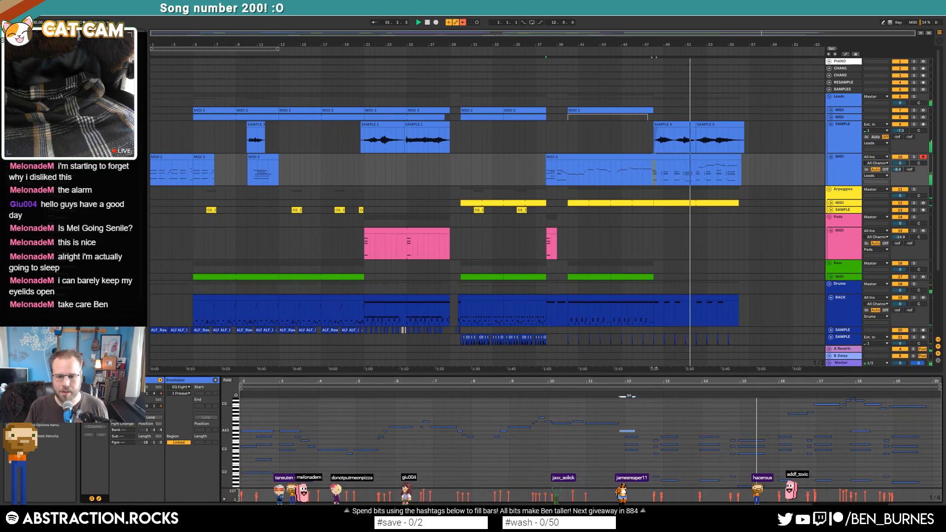
- Lower the gain of the last clips on the second Drums SAMPLE track, bars 49 to 56, to -11.8 dB and replay that section
click(739, 276)
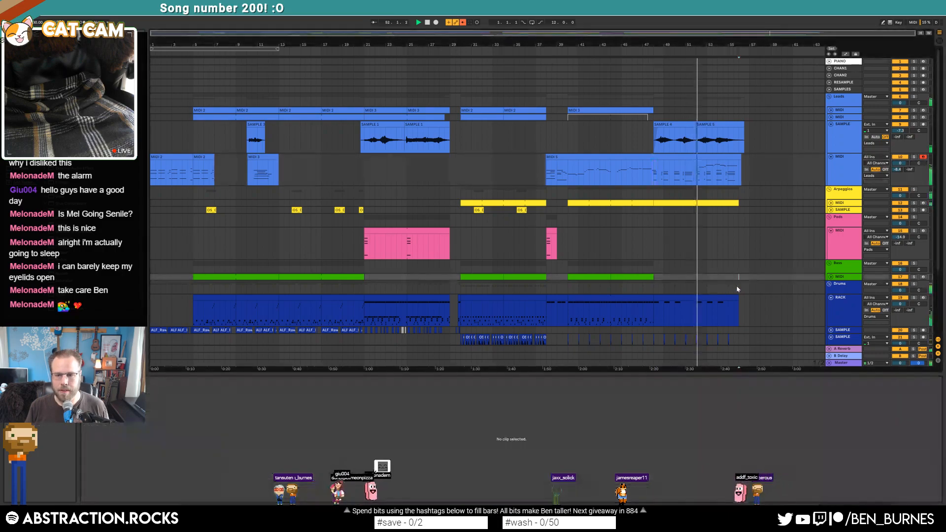
key(shift+Tab)
scroll(743, 315, down, 2)
drag(739, 324, 669, 324)
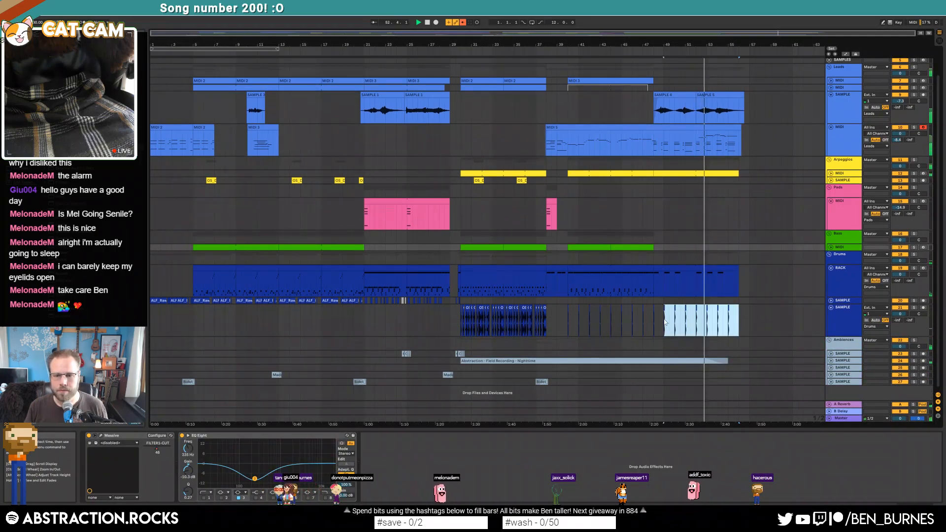
key(shift+Tab)
drag(141, 430, 142, 433)
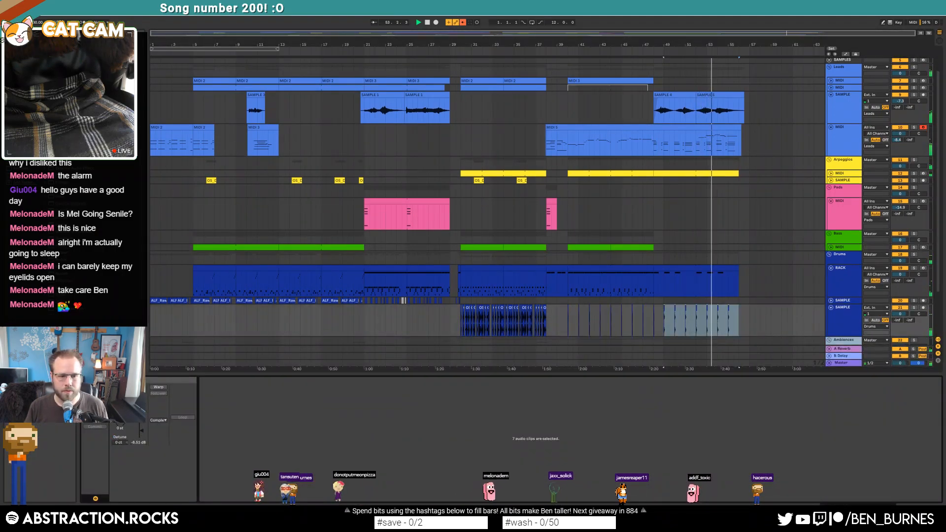
key(space)
key(space)
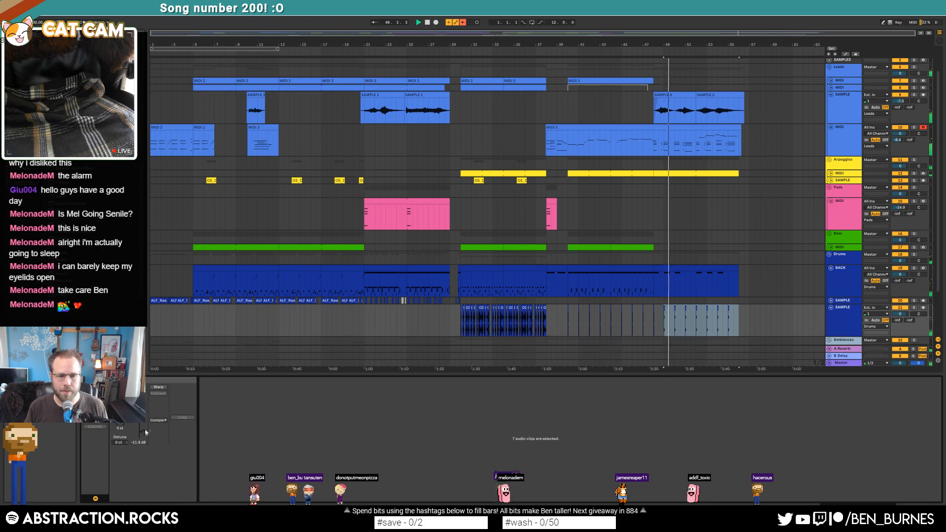
key(shift+Tab)
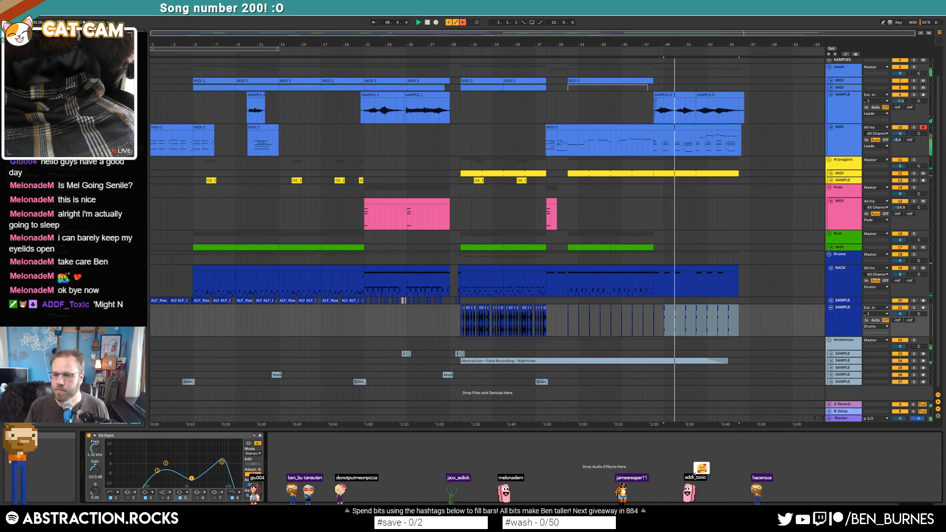
- Reopen the long Leads MIDI clip starting at bar 38 and adjust the velocities of its high melody notes around bars 53 to 56
click(652, 209)
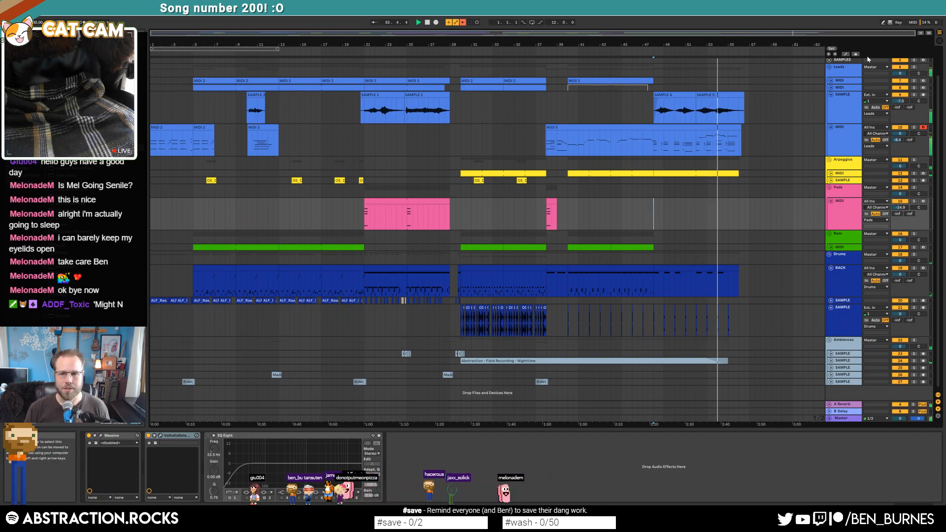
click(709, 127)
key(space)
double_click(710, 127)
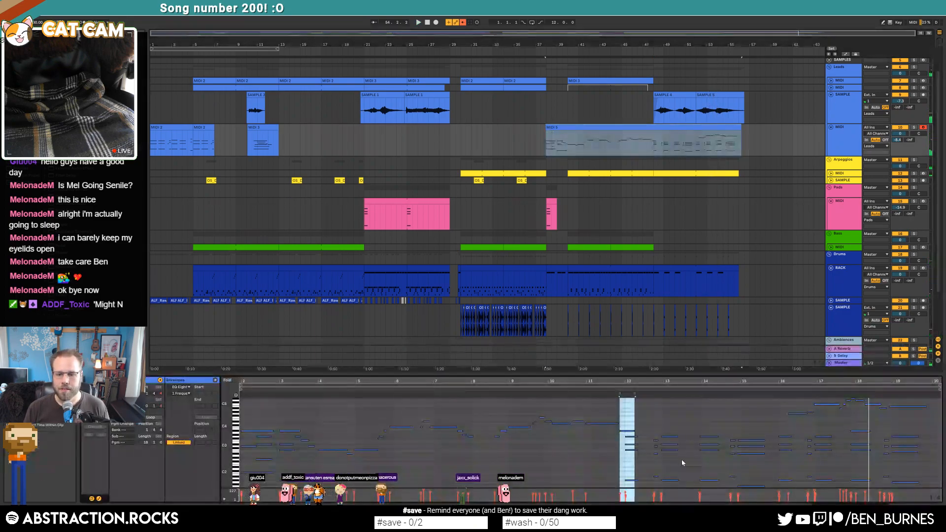
click(828, 405)
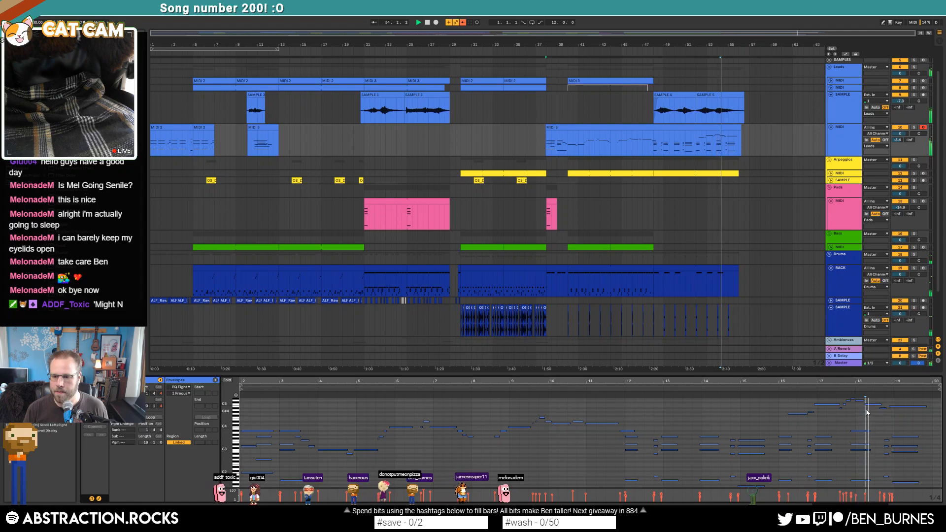
click(895, 407)
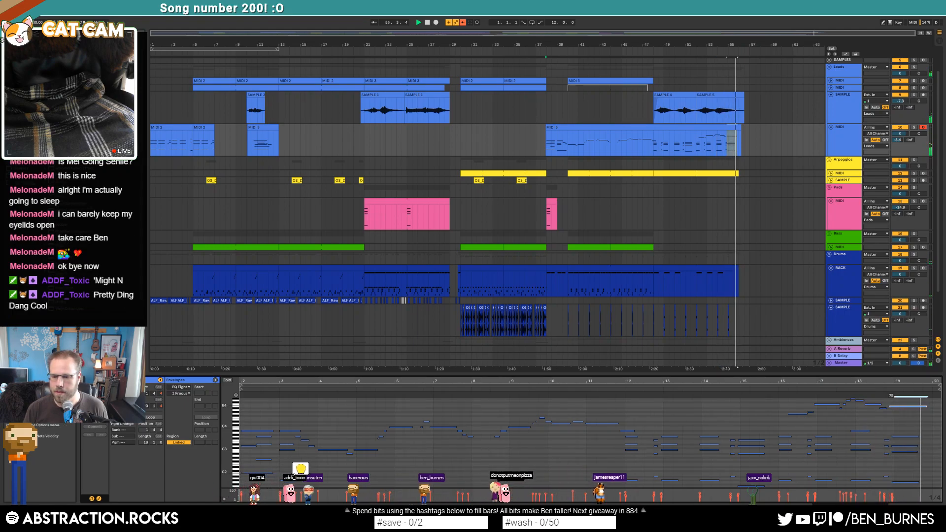
key(space)
- Re-enable the overridden automation, turn off MIDI overdub, and set the playback start to bar 14 on the Leads MIDI track
key(shift+Tab)
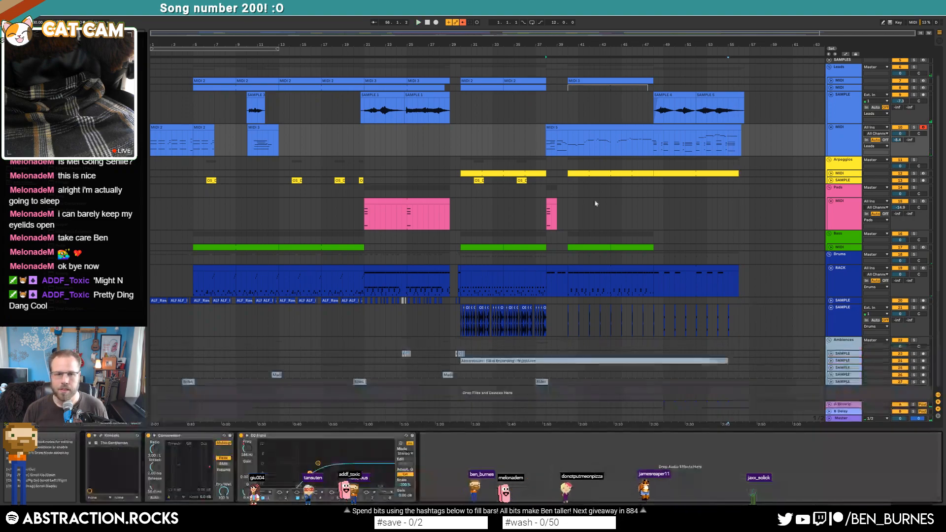
click(463, 22)
click(449, 23)
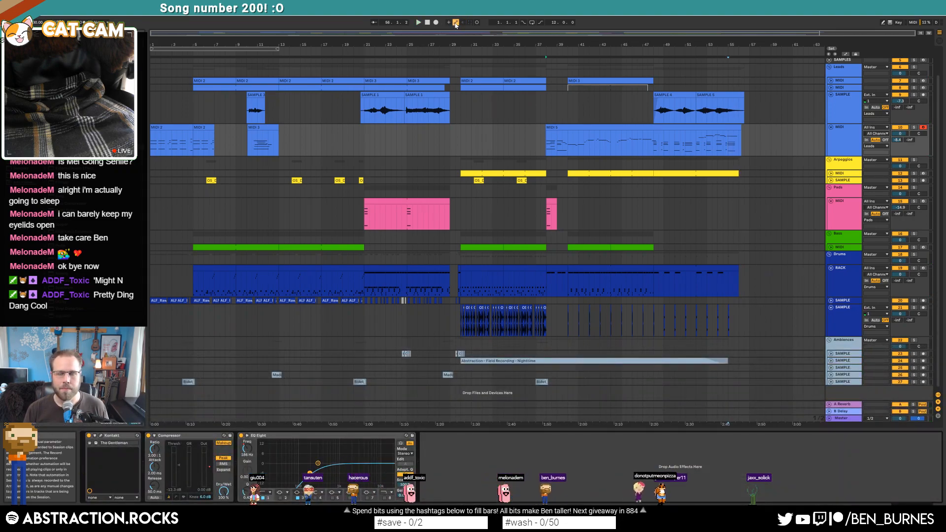
click(289, 140)
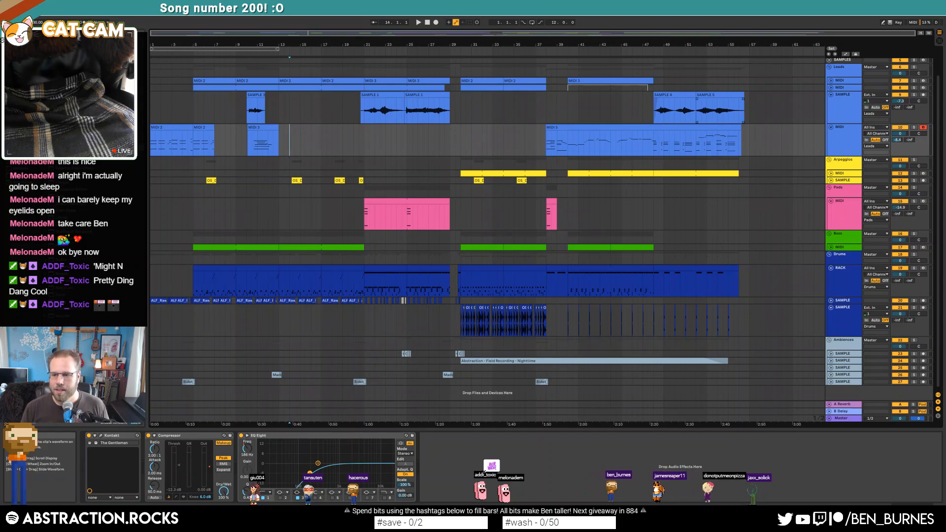